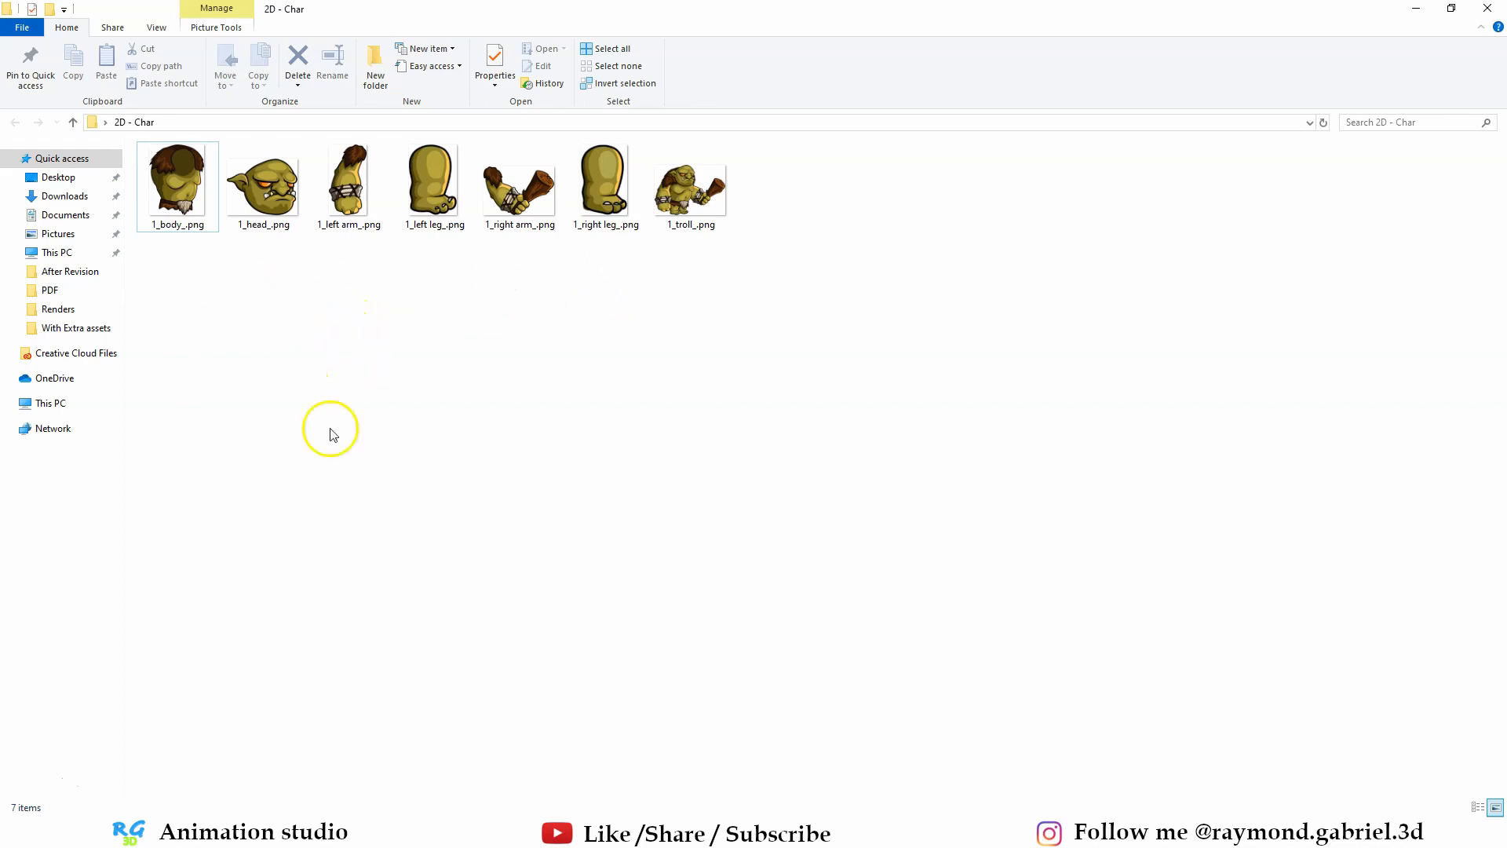
Step: Switch to GIMP and create a new 1920 × 1080 px image
{"action": "left_click", "coordinate": [19, 832]}
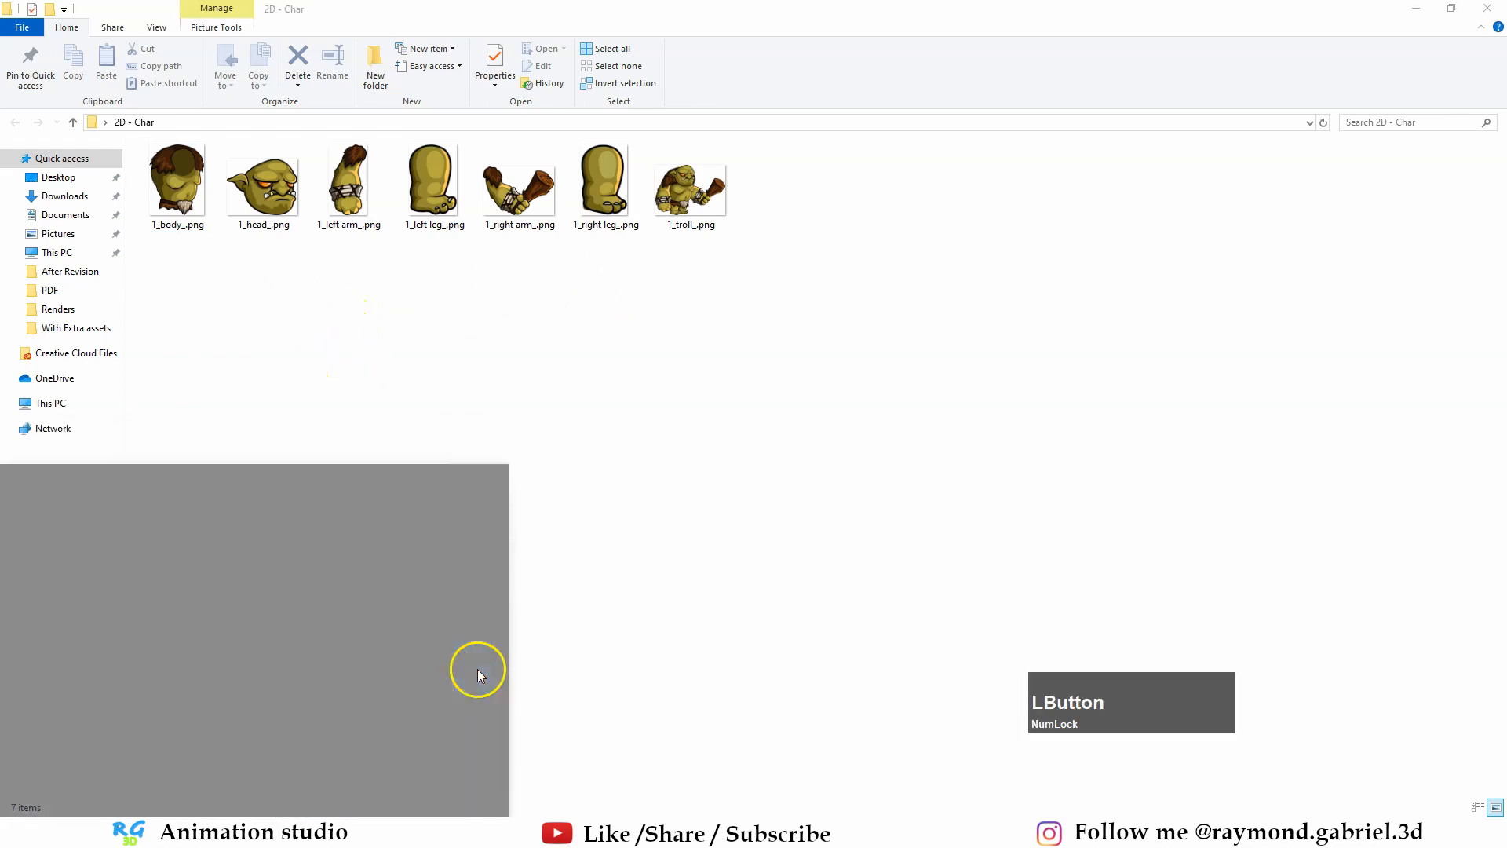
{"action": "left_click", "coordinate": [479, 674]}
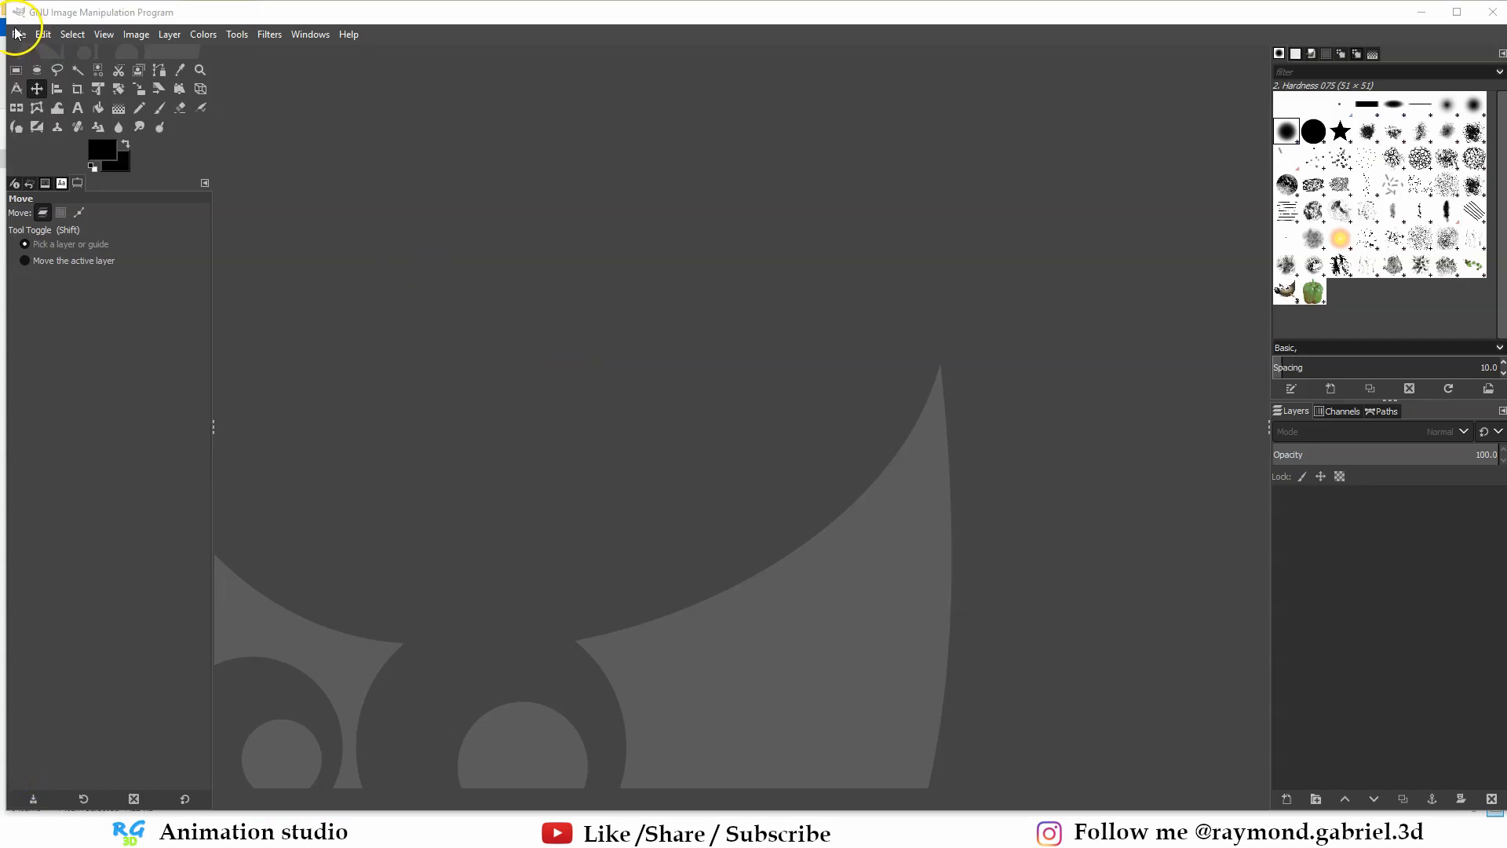
{"action": "left_click", "coordinate": [18, 34]}
{"action": "left_click", "coordinate": [18, 33]}
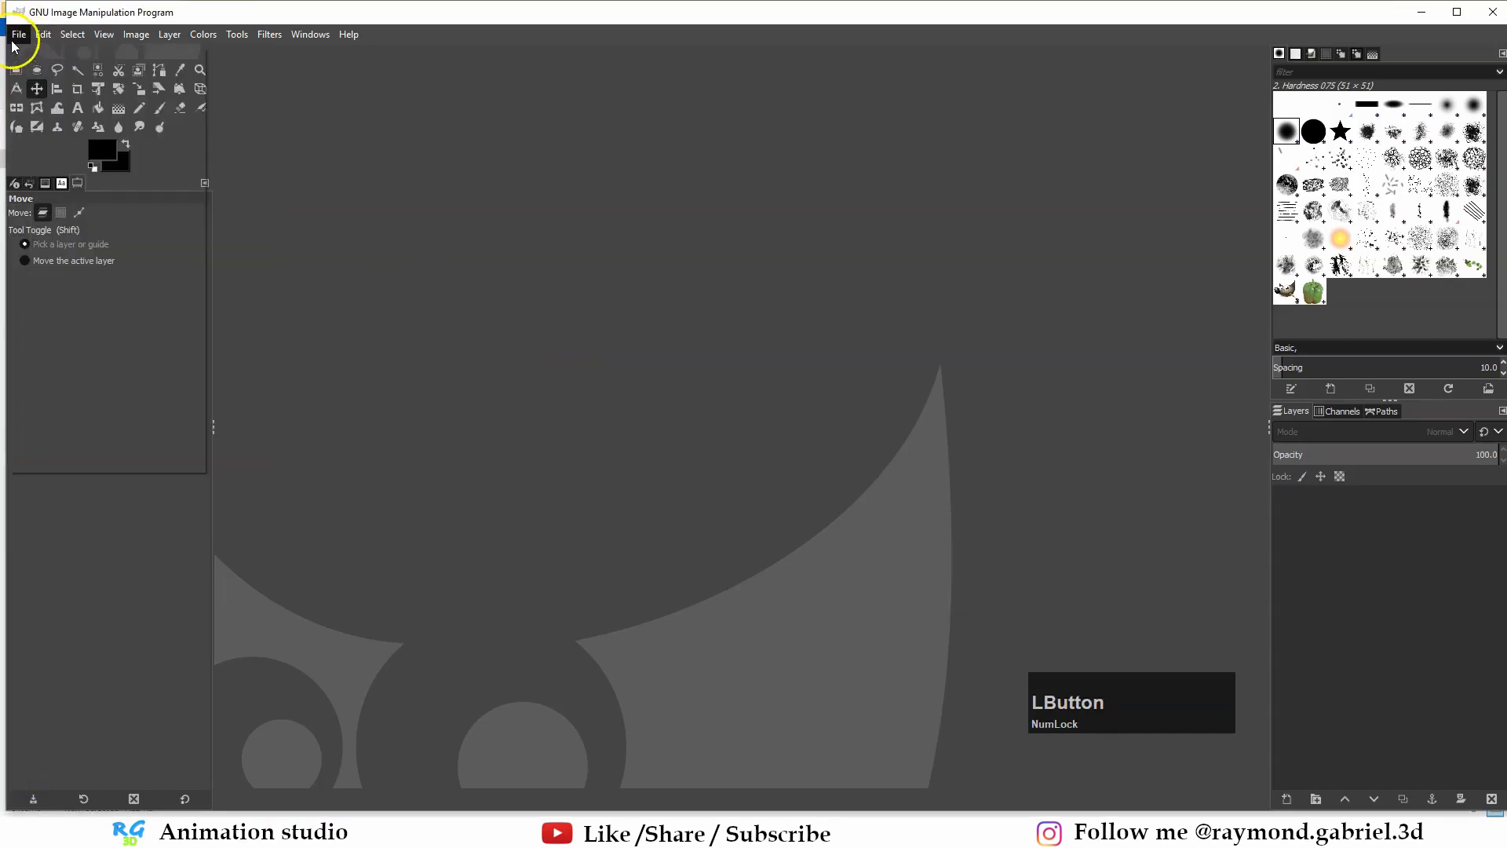
{"action": "left_click", "coordinate": [14, 39]}
{"action": "left_click", "coordinate": [35, 59]}
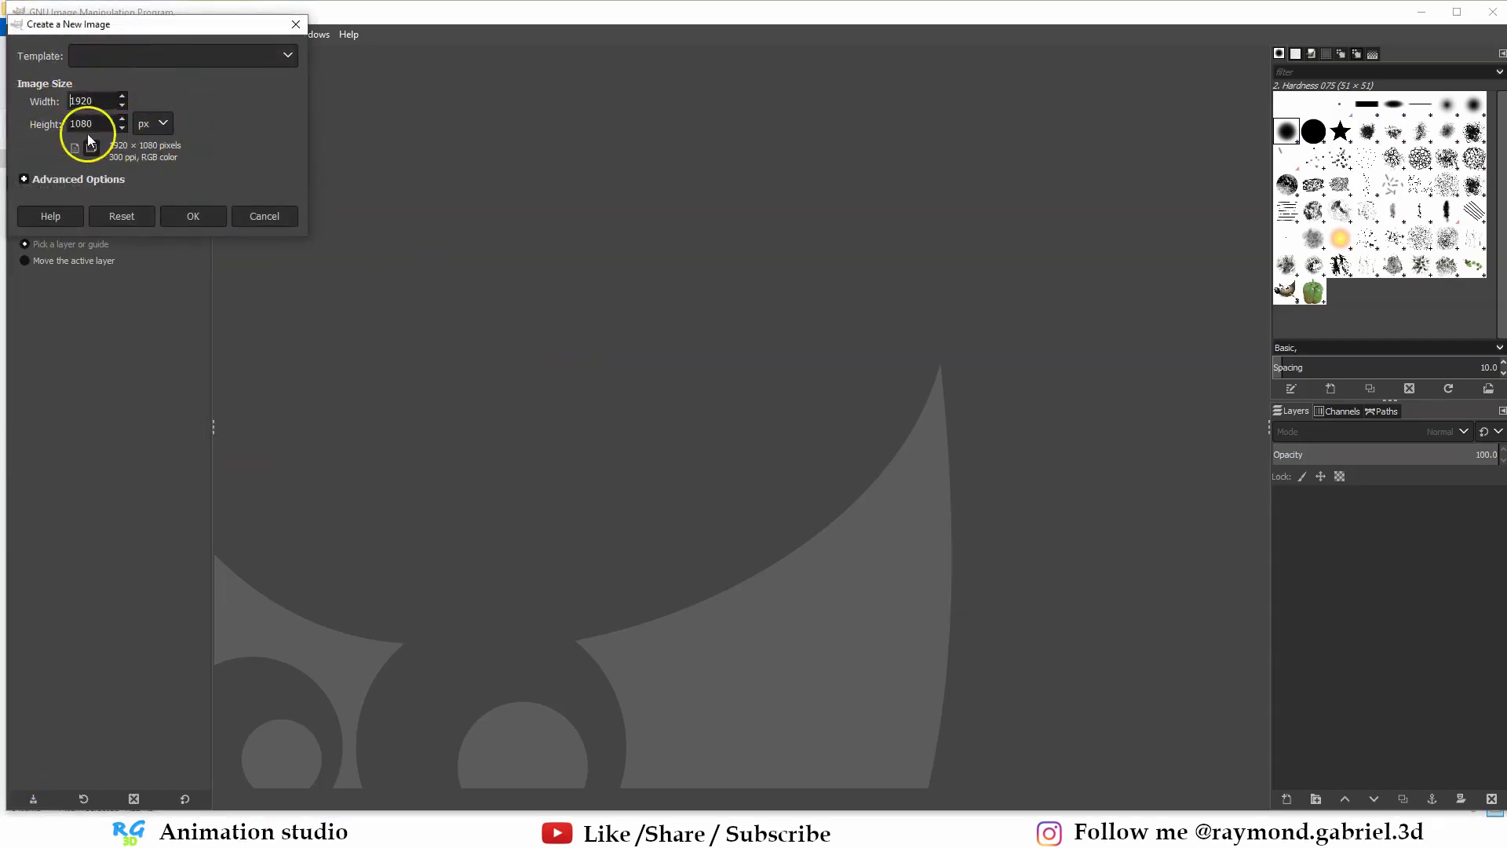
{"action": "left_click", "coordinate": [191, 220]}
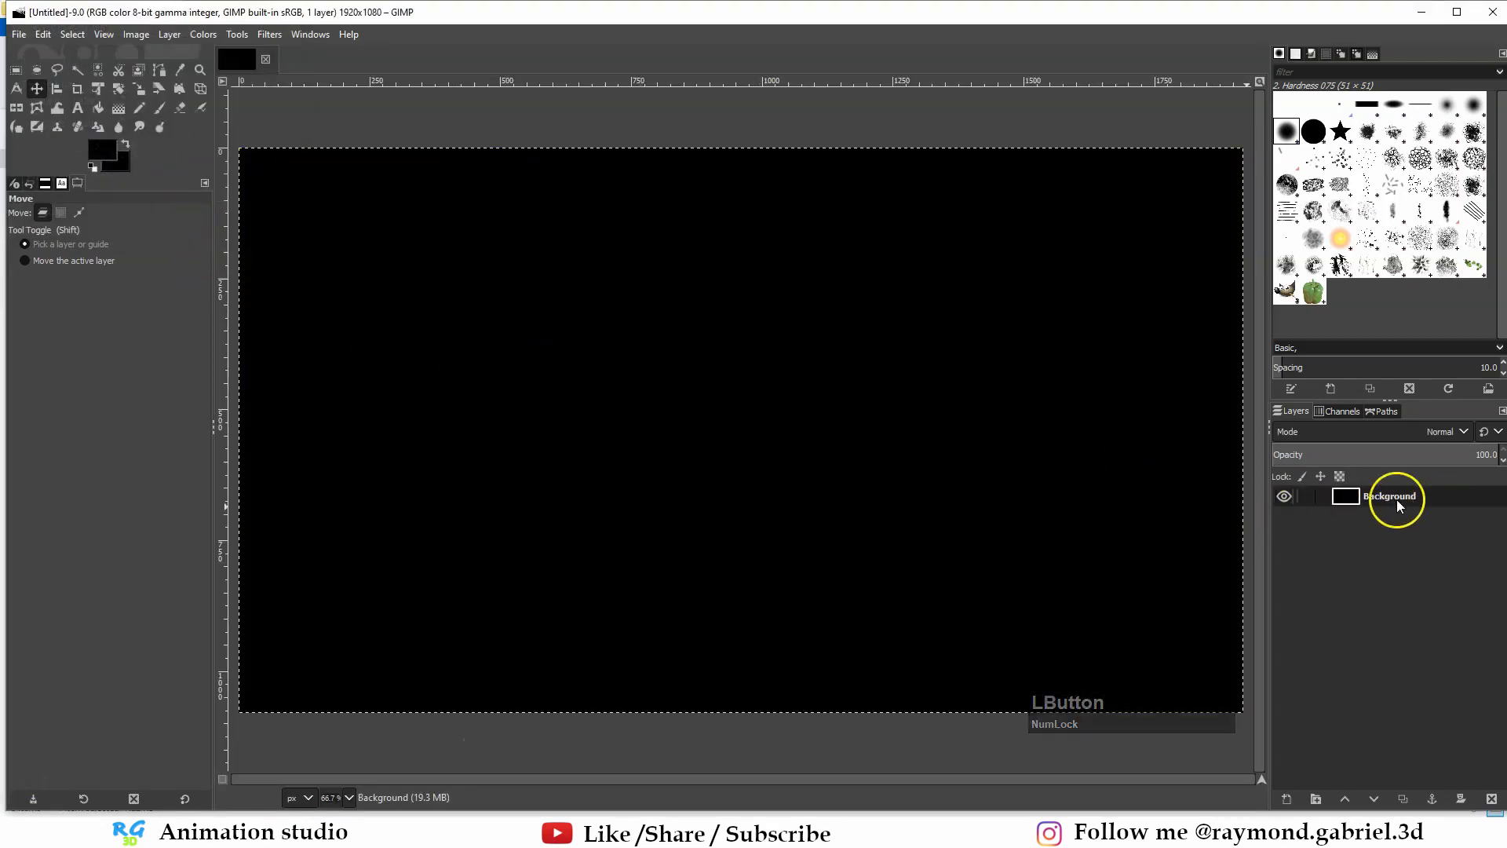
Step: Hide the Background layer, bring in 1_body_.png as a layer and position it near the centre of the canvas
{"action": "left_click", "coordinate": [1284, 497]}
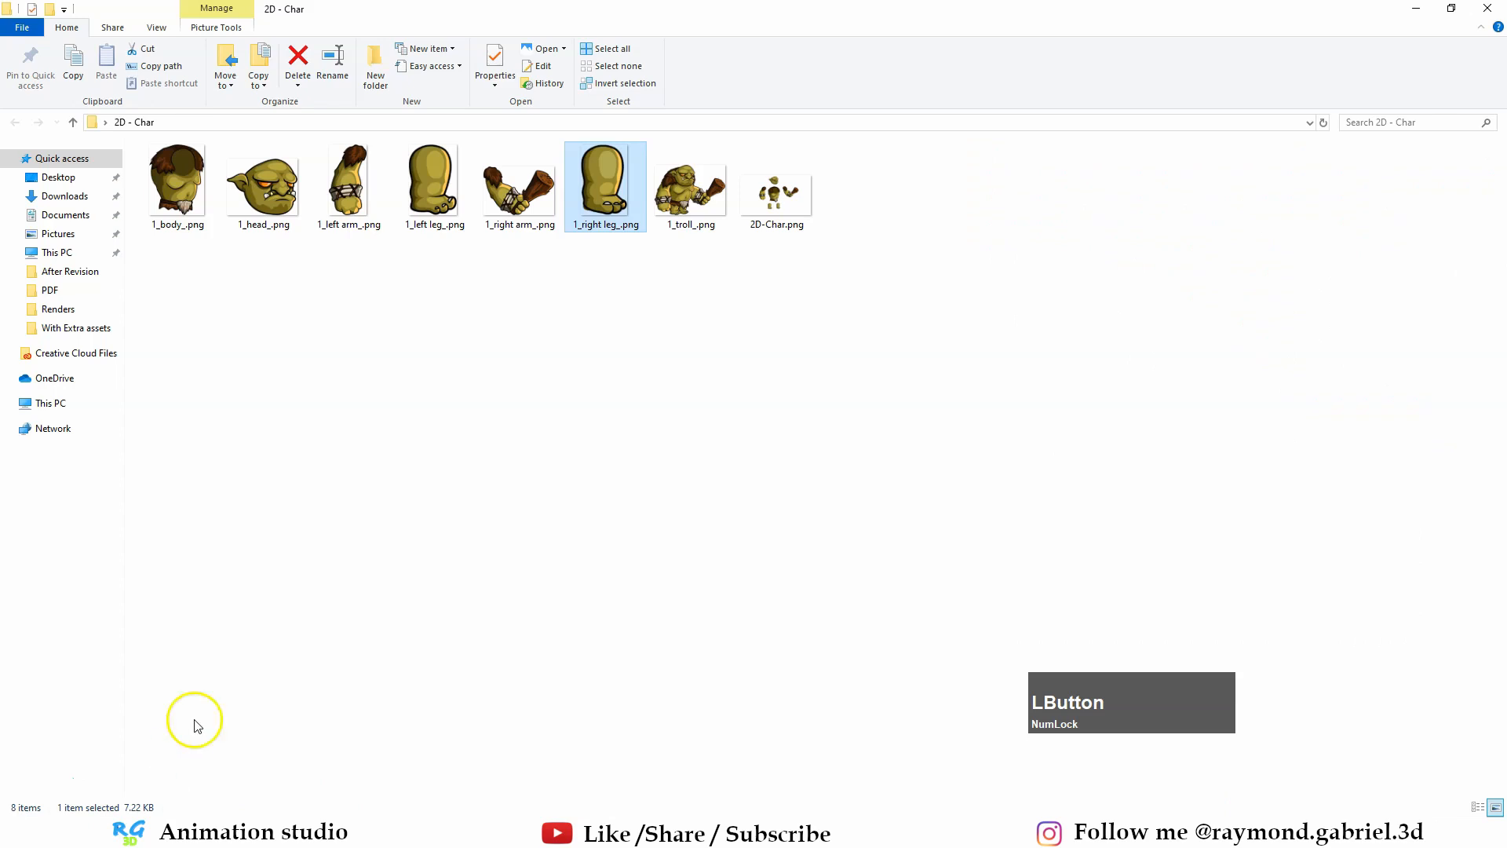
{"action": "left_click_drag", "start_coordinate": [175, 188], "coordinate": [720, 299]}
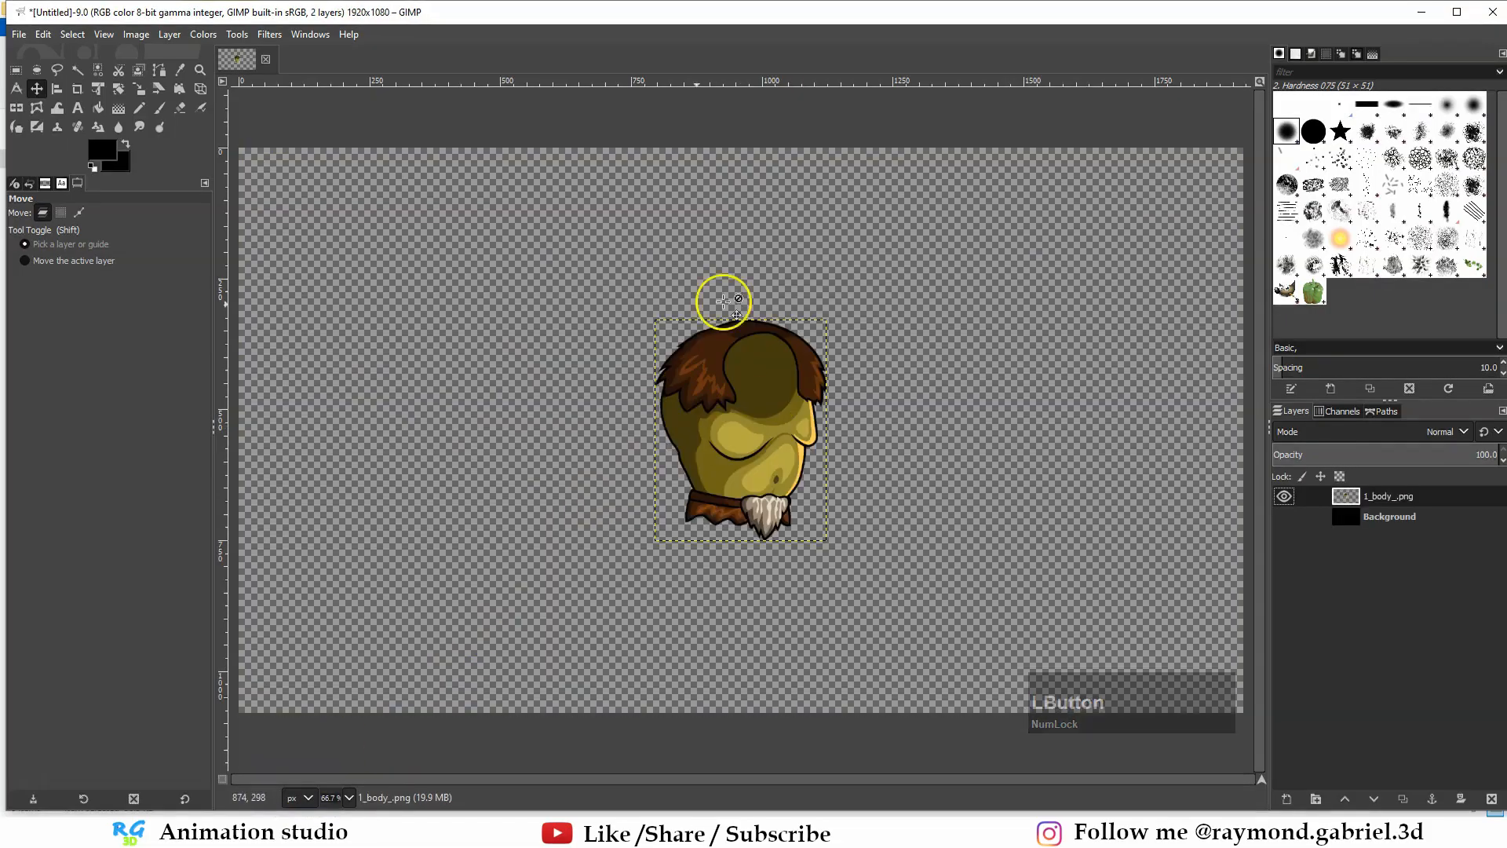
{"action": "left_click", "coordinate": [33, 94]}
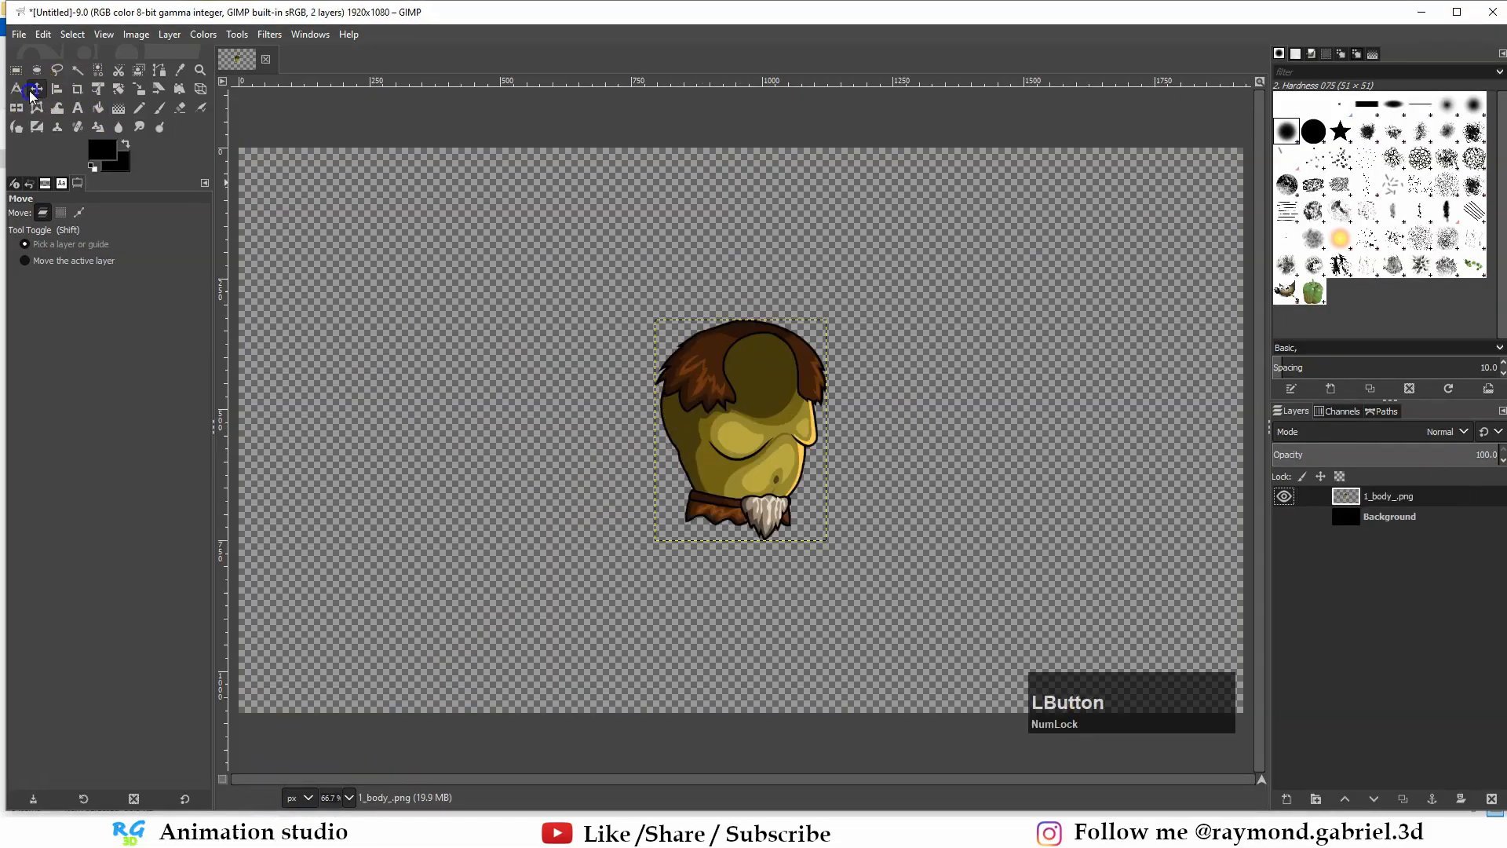
{"action": "mouse_move", "coordinate": [808, 444]}
{"action": "left_mouse_down"}
{"action": "mouse_move", "coordinate": [703, 438]}
{"action": "mouse_move", "coordinate": [719, 474]}
{"action": "mouse_move", "coordinate": [789, 420]}
{"action": "mouse_move", "coordinate": [798, 431]}
{"action": "left_mouse_up"}
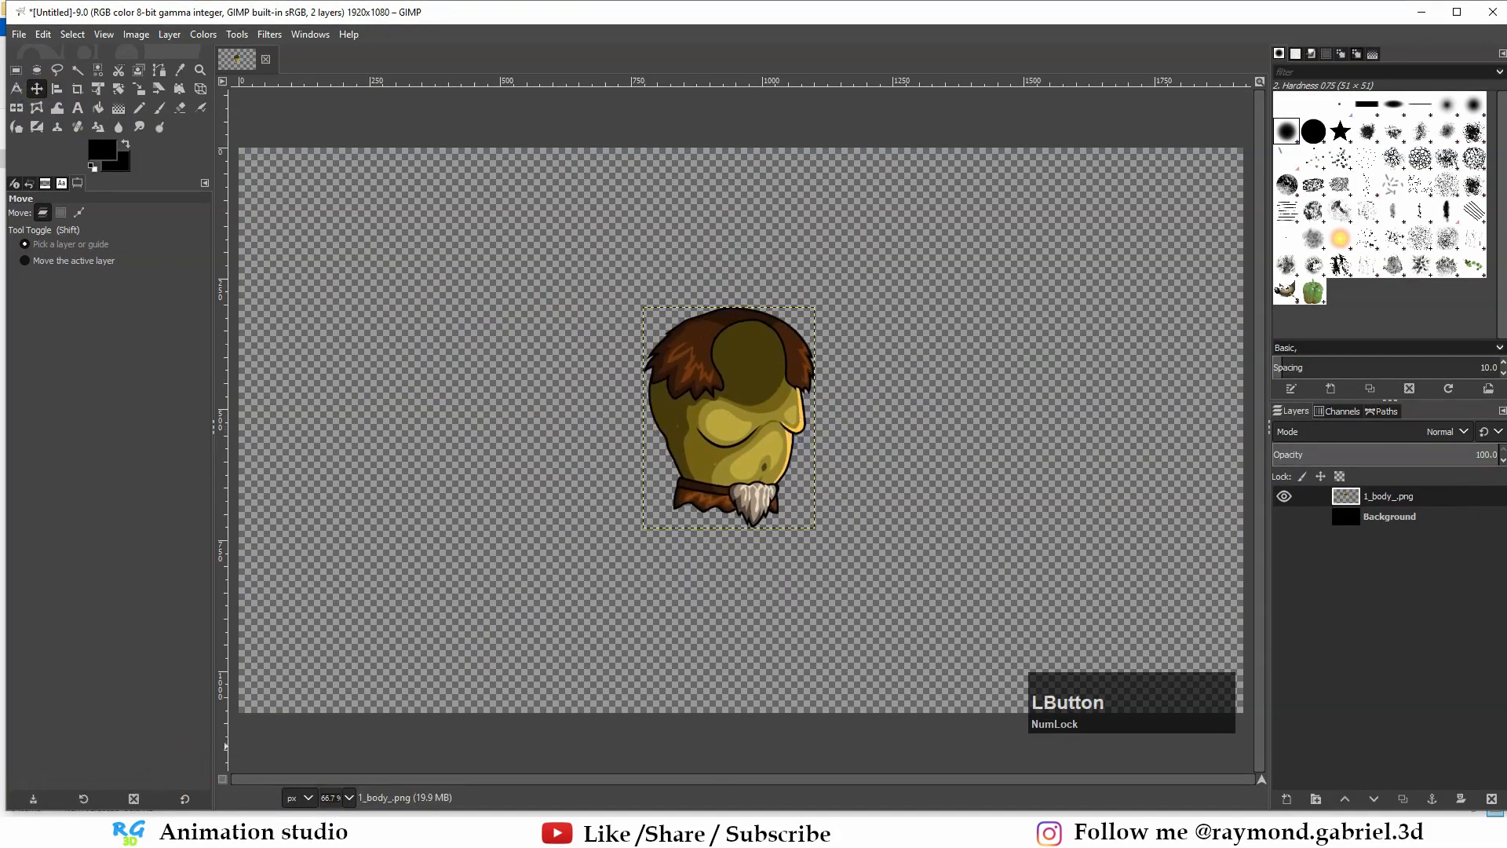
Step: Add 1_head_.png and 1_left arm_.png as layers, placing the head above the body and the arm to the left of it
{"action": "left_click", "coordinate": [133, 832]}
{"action": "left_click_drag", "start_coordinate": [257, 194], "coordinate": [320, 803]}
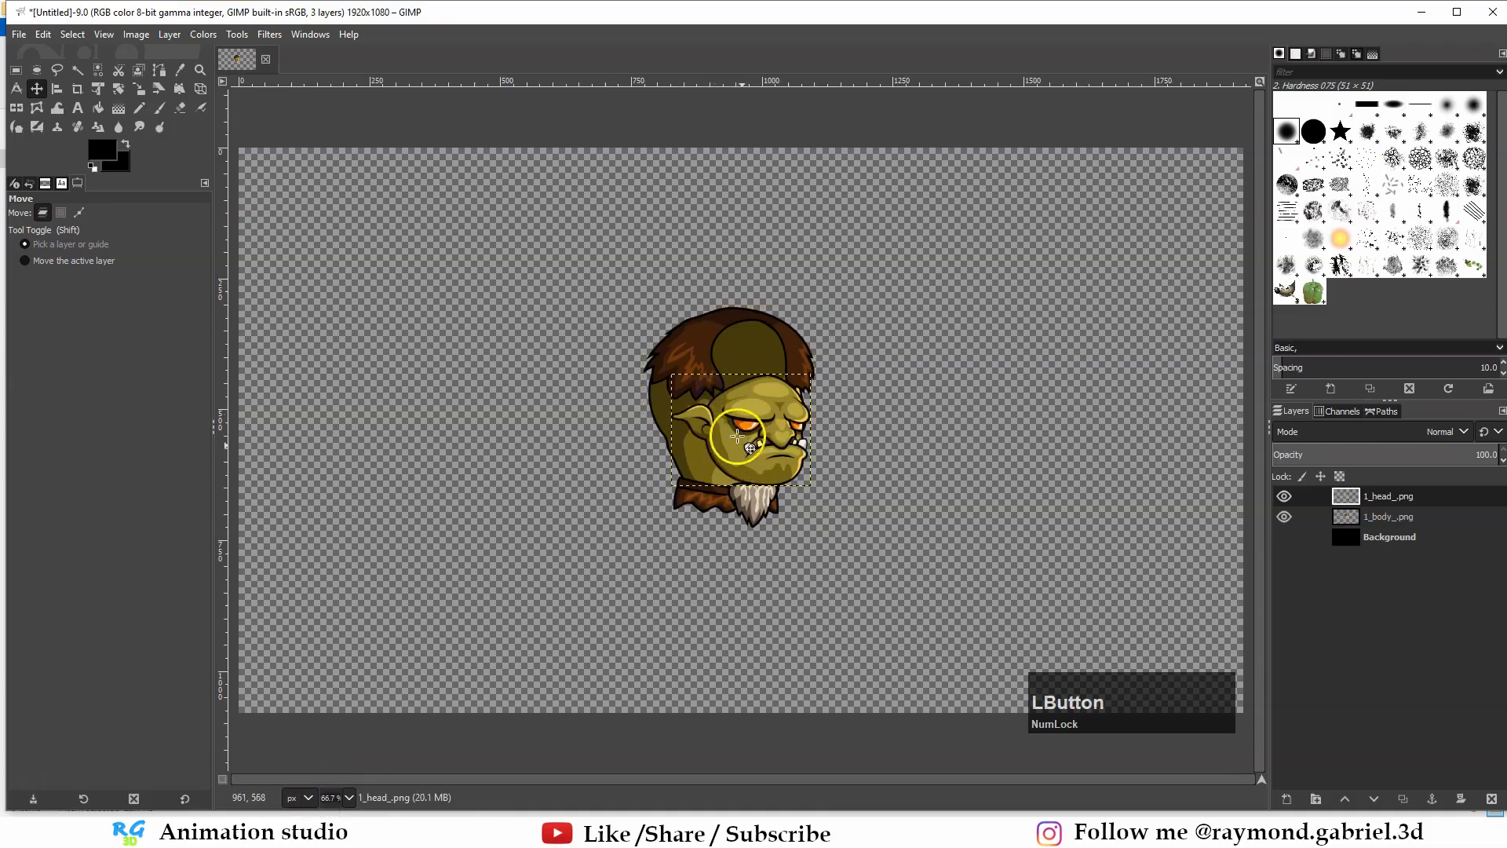
{"action": "left_click_drag", "start_coordinate": [741, 431], "coordinate": [719, 226]}
{"action": "left_click", "coordinate": [134, 832]}
{"action": "left_click_drag", "start_coordinate": [360, 185], "coordinate": [714, 393]}
{"action": "left_click_drag", "start_coordinate": [741, 431], "coordinate": [561, 405]}
Step: Add 1_left leg_.png and 1_right arm_.png as layers, placing the leg below the body and the arm to the right of it
{"action": "left_click", "coordinate": [133, 832]}
{"action": "left_click_drag", "start_coordinate": [435, 187], "coordinate": [649, 591]}
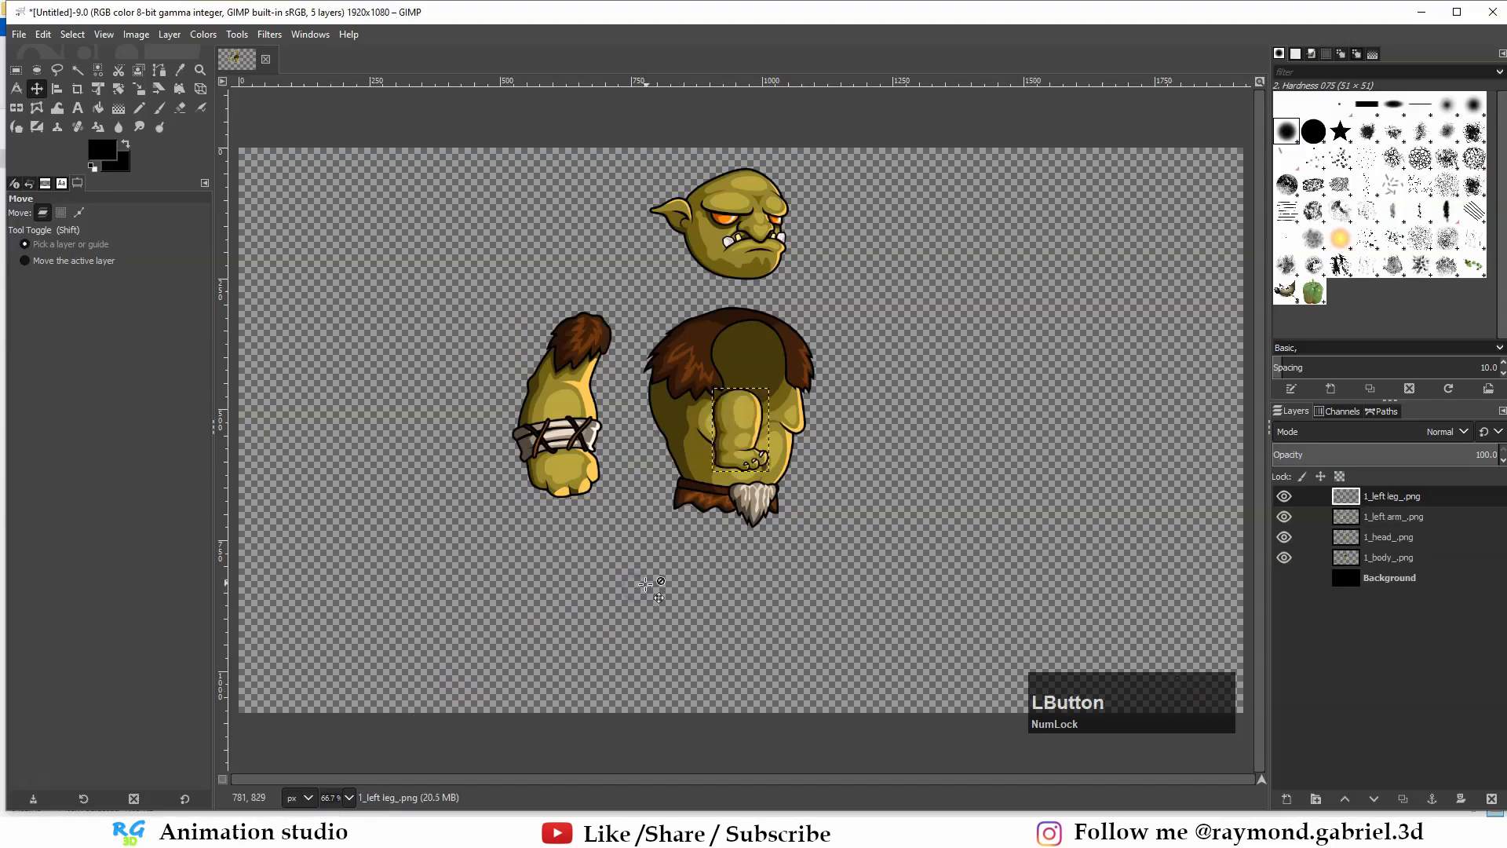
{"action": "left_click_drag", "start_coordinate": [741, 432], "coordinate": [664, 586]}
{"action": "left_click", "coordinate": [133, 832]}
{"action": "left_click_drag", "start_coordinate": [520, 190], "coordinate": [824, 491]}
{"action": "left_click_drag", "start_coordinate": [741, 430], "coordinate": [968, 408]}
Step: Add 1_right leg_.png as a layer below the body beside the left leg, and export the image as 2D-Char.png
{"action": "left_click", "coordinate": [133, 832]}
{"action": "left_click_drag", "start_coordinate": [607, 187], "coordinate": [754, 502]}
{"action": "left_click_drag", "start_coordinate": [742, 443], "coordinate": [783, 598]}
{"action": "left_click", "coordinate": [20, 36]}
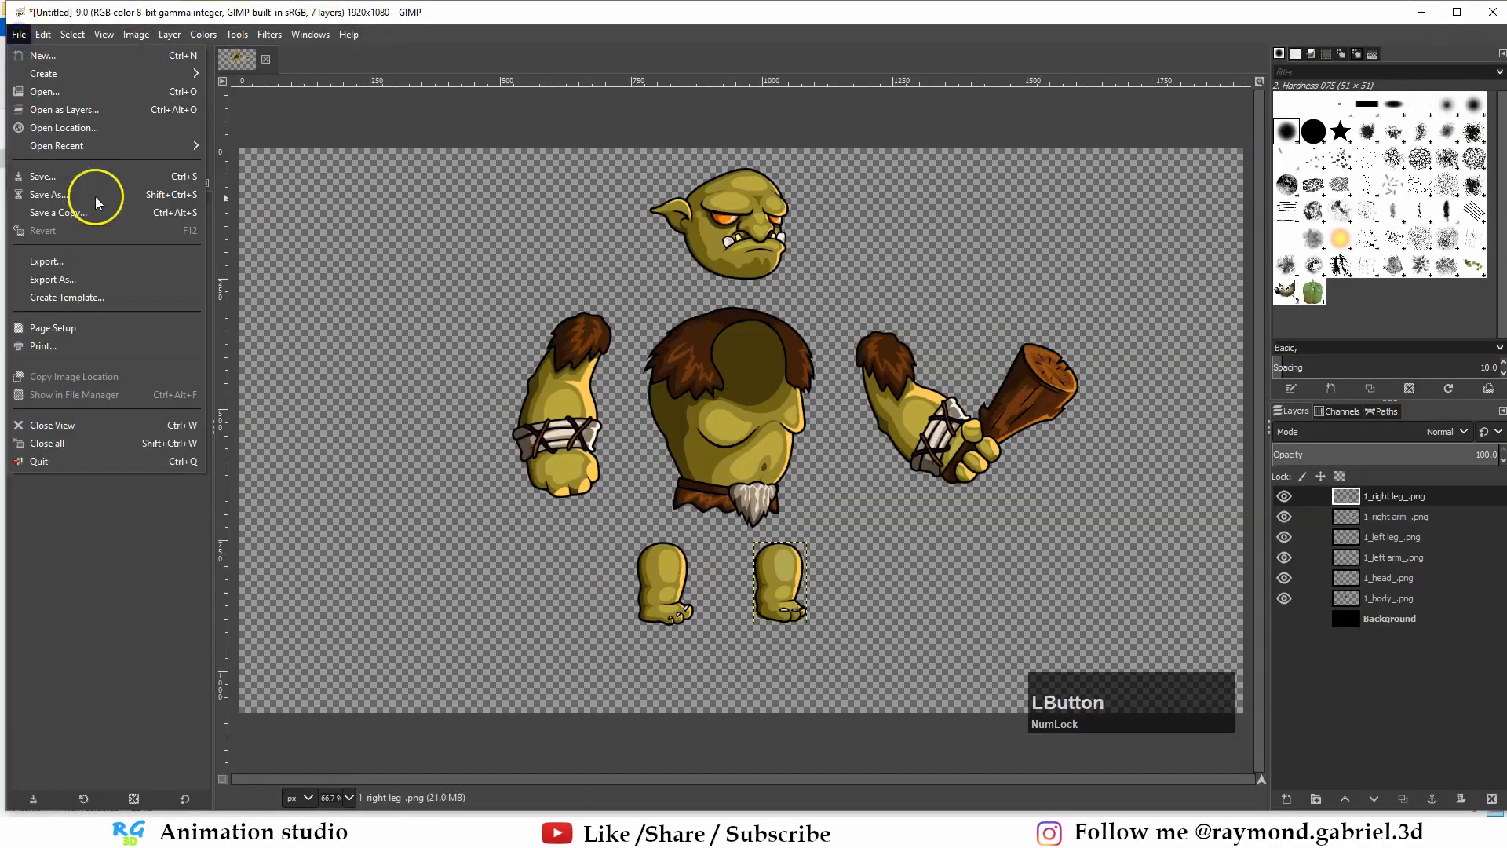
{"action": "left_click", "coordinate": [102, 280]}
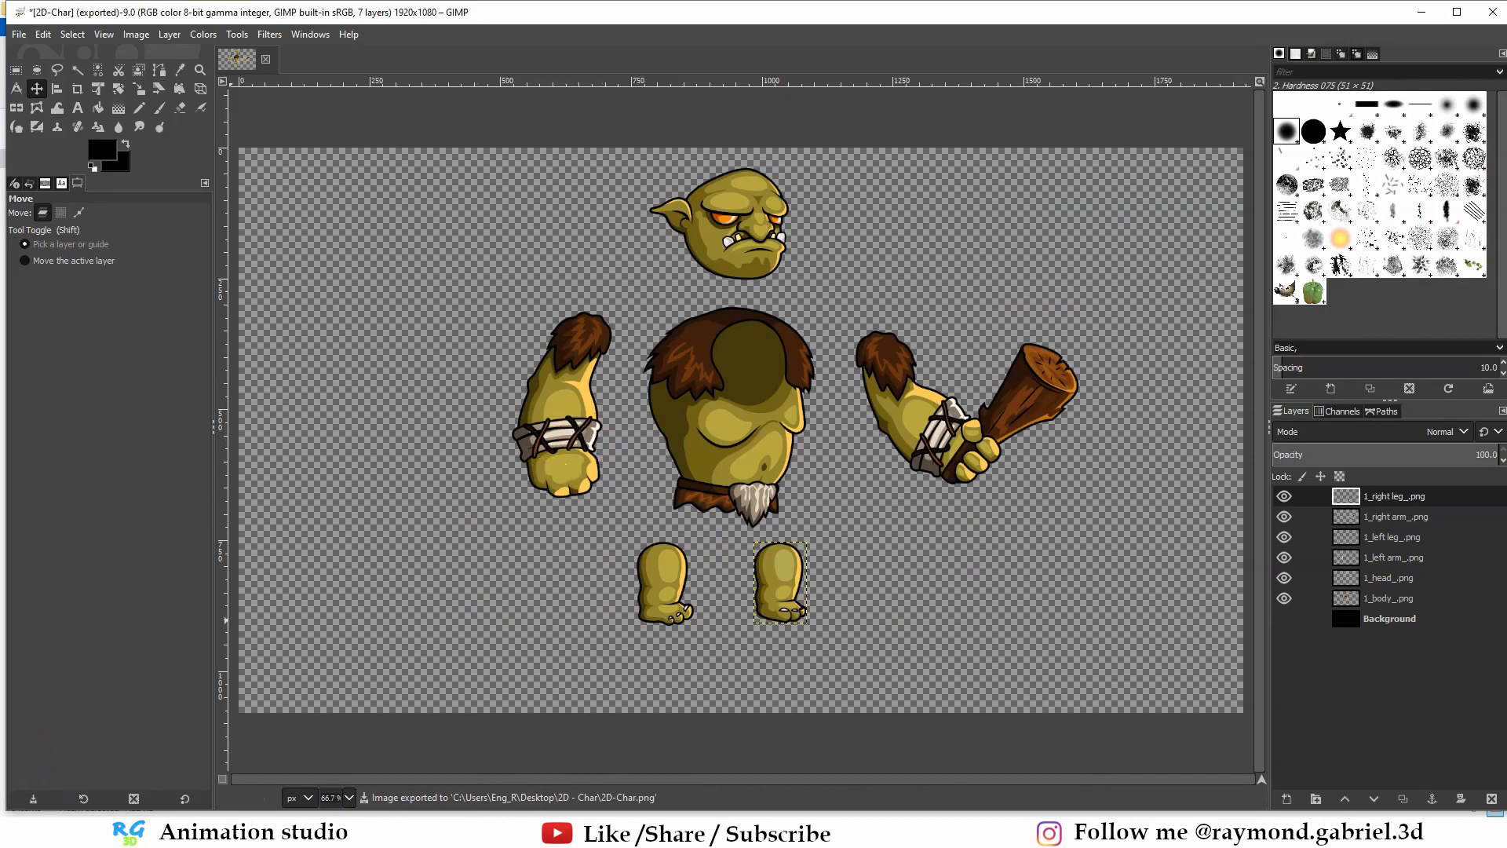
Step: Switch to Blender and delete the default camera, cube and light from the scene
{"action": "left_click", "coordinate": [15, 832]}
{"action": "left_click", "coordinate": [269, 683]}
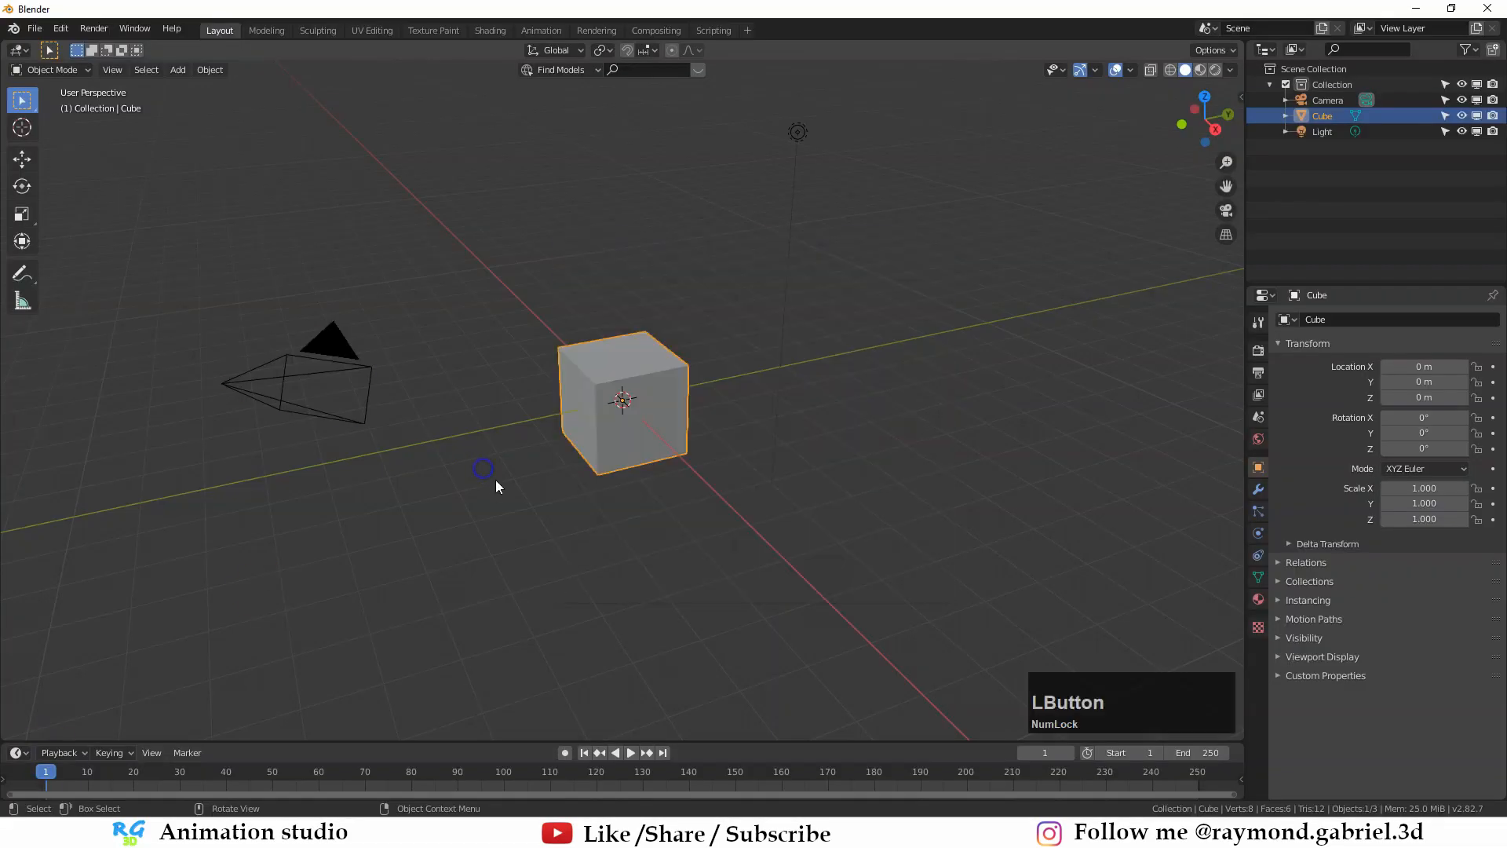
{"action": "key", "text": "a"}
{"action": "key", "text": "x"}
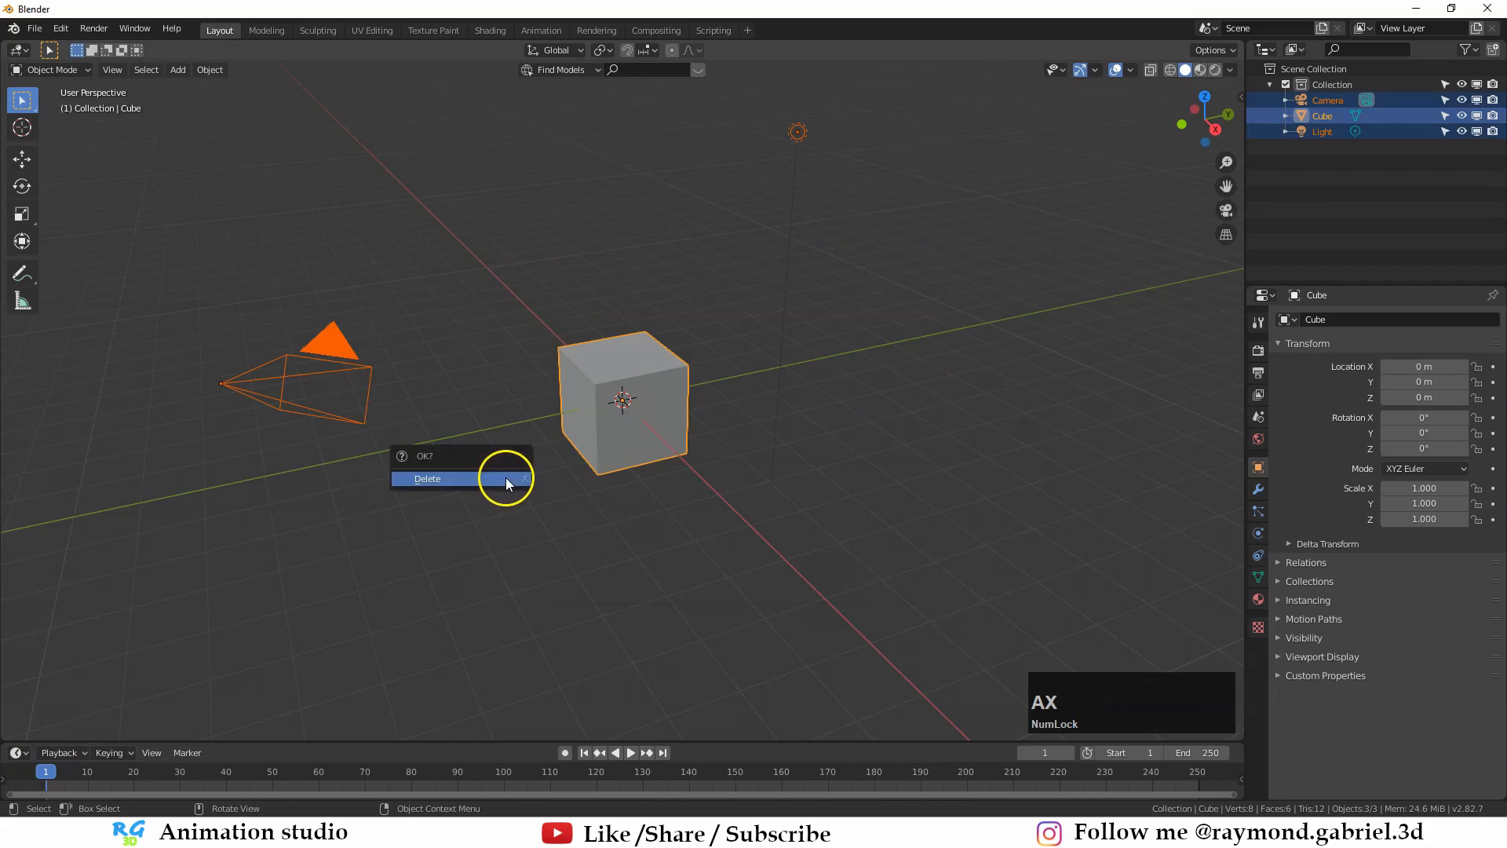
{"action": "left_click", "coordinate": [458, 484]}
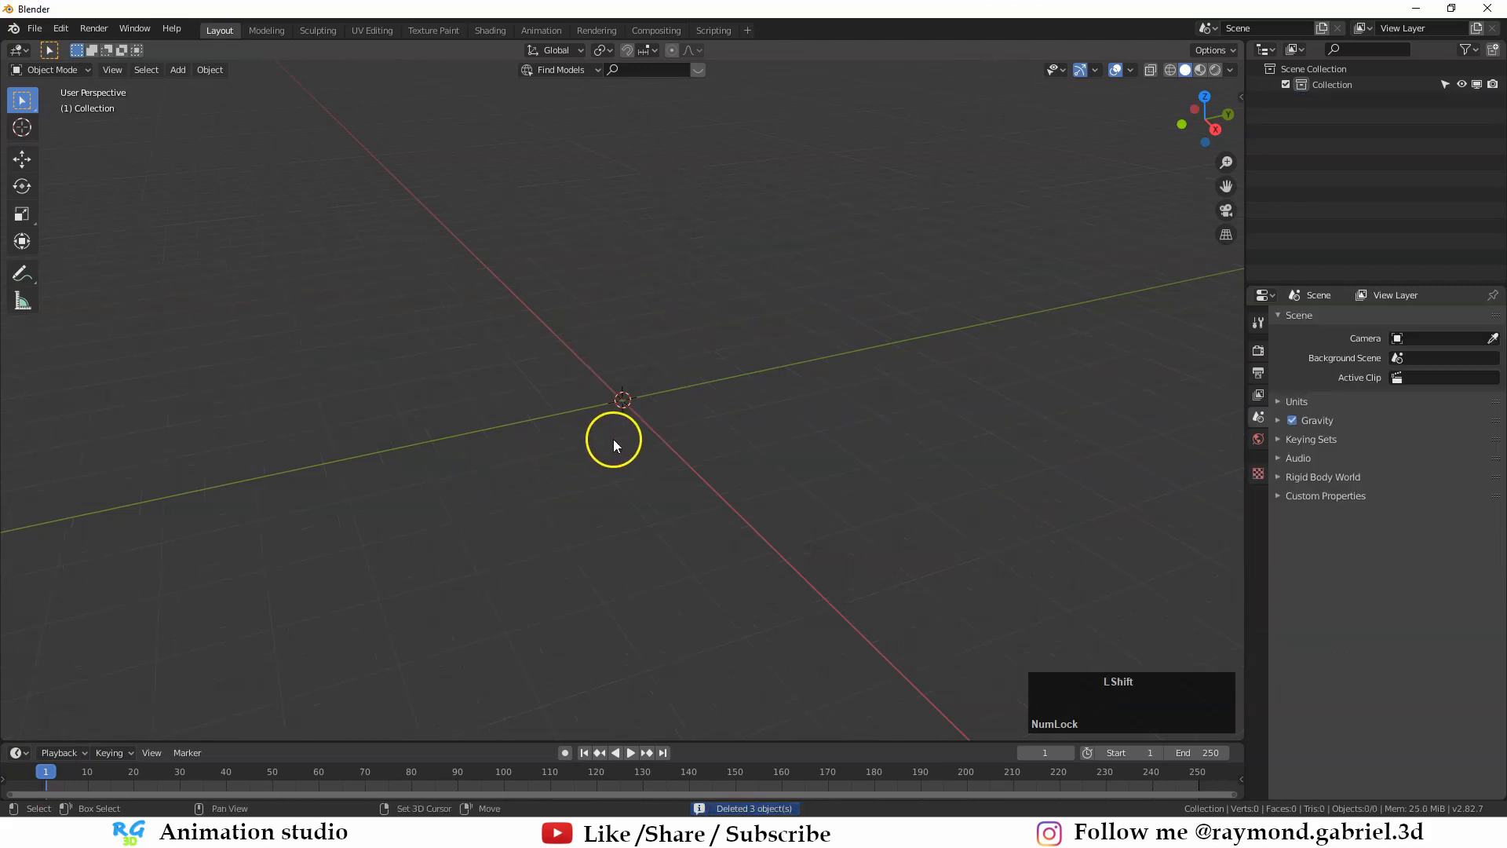
Step: Add 2D-Char.png from the 2D - Char folder on the Desktop as a reference image
{"action": "key", "text": "shift+a"}
{"action": "mouse_move", "coordinate": [558, 593]}
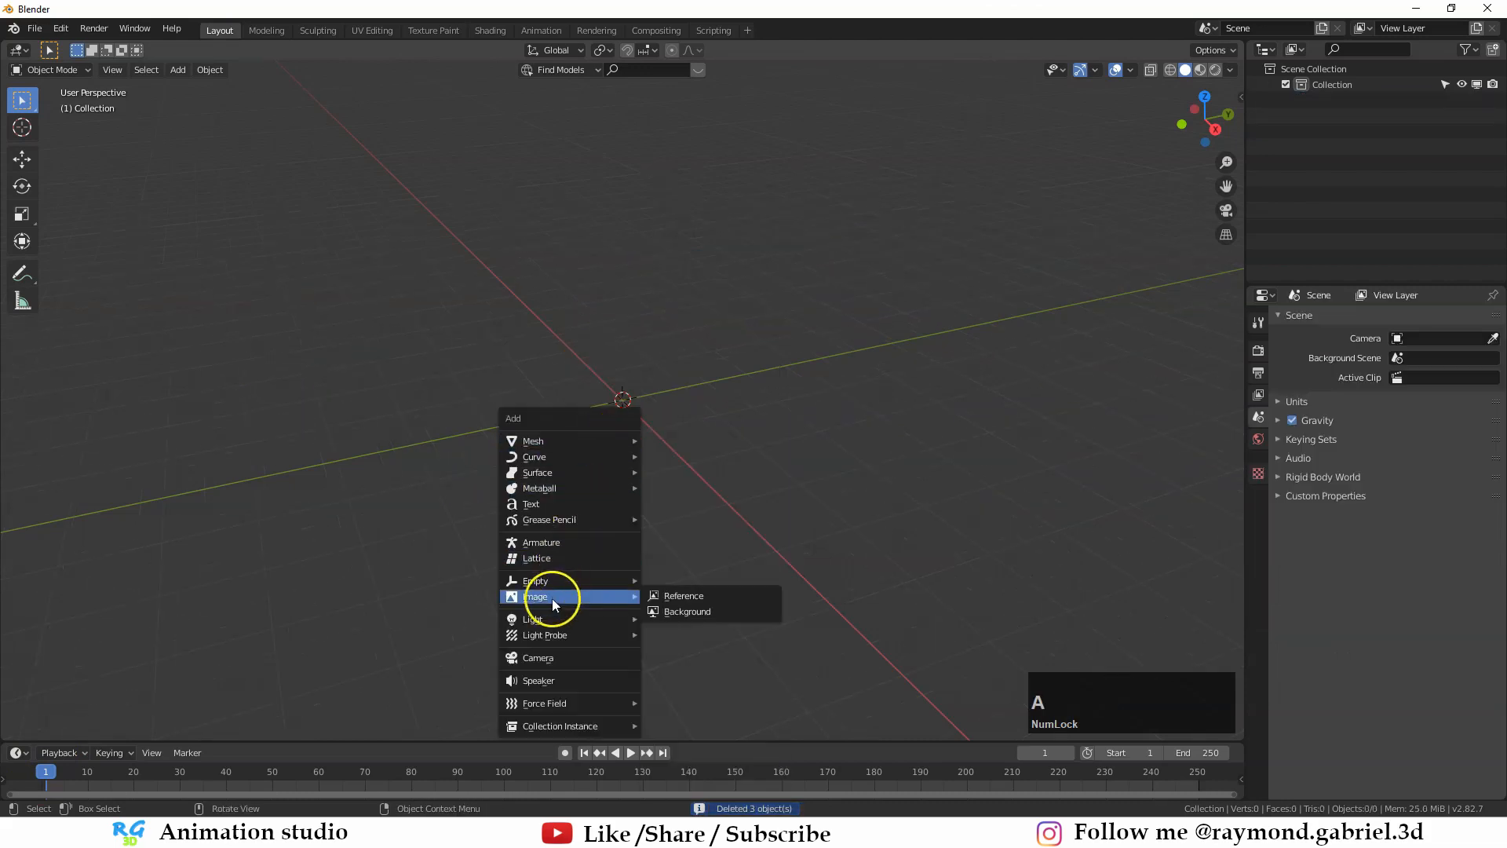
{"action": "left_click", "coordinate": [681, 597]}
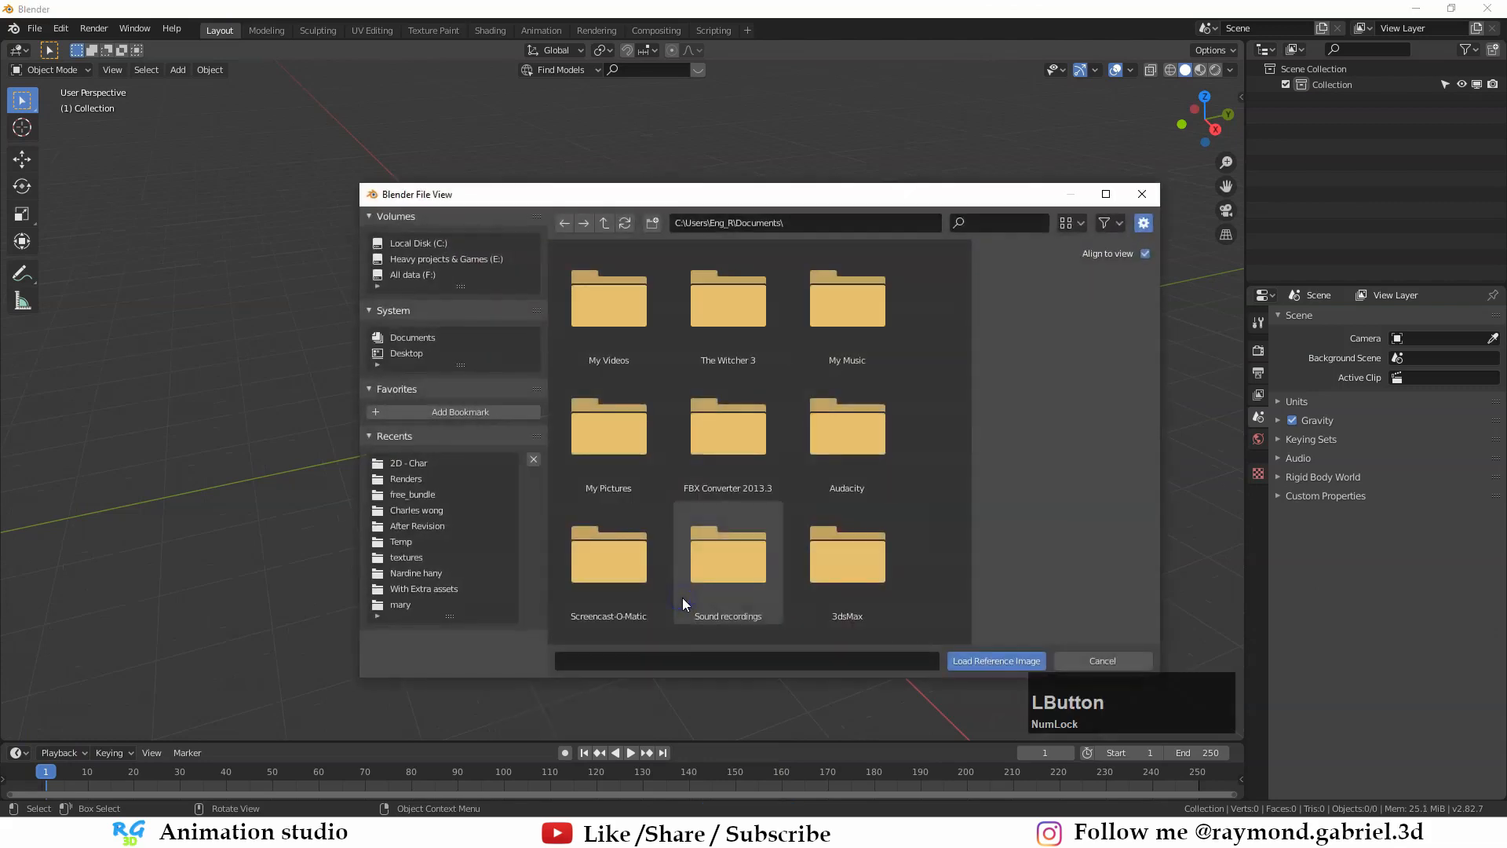
{"action": "left_click", "coordinate": [401, 352]}
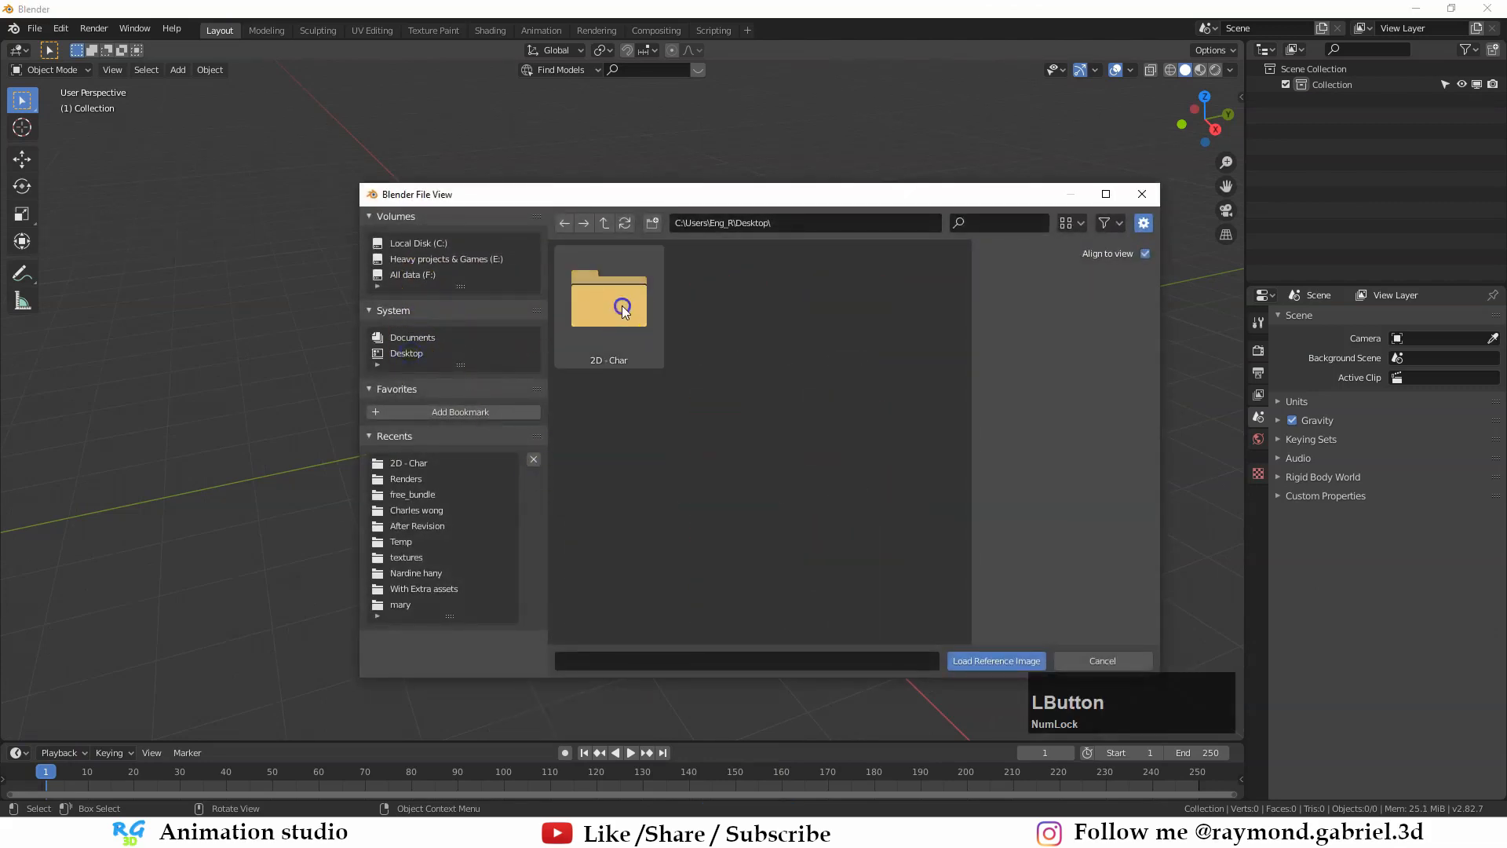
{"action": "double_click", "coordinate": [612, 303]}
{"action": "left_click", "coordinate": [622, 311]}
{"action": "double_click", "coordinate": [622, 310]}
Step: Clear the reference image's rotation
{"action": "scroll", "coordinate": [832, 474], "scroll_direction": "up", "scroll_amount": 5}
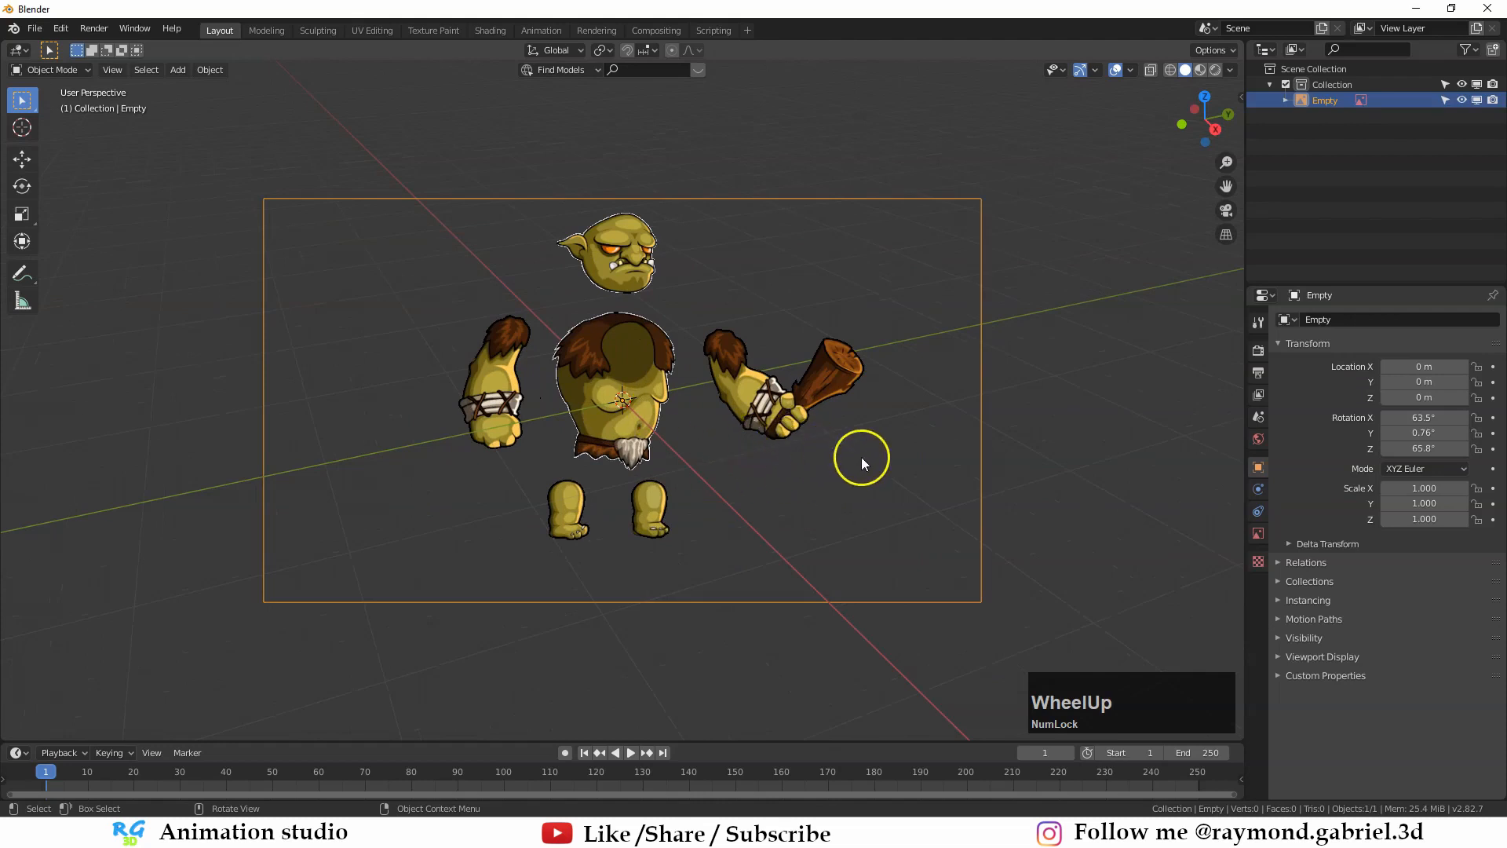
{"action": "middle_click_drag", "start_coordinate": [860, 455], "coordinate": [790, 403]}
{"action": "middle_click_drag", "start_coordinate": [950, 336], "coordinate": [870, 335]}
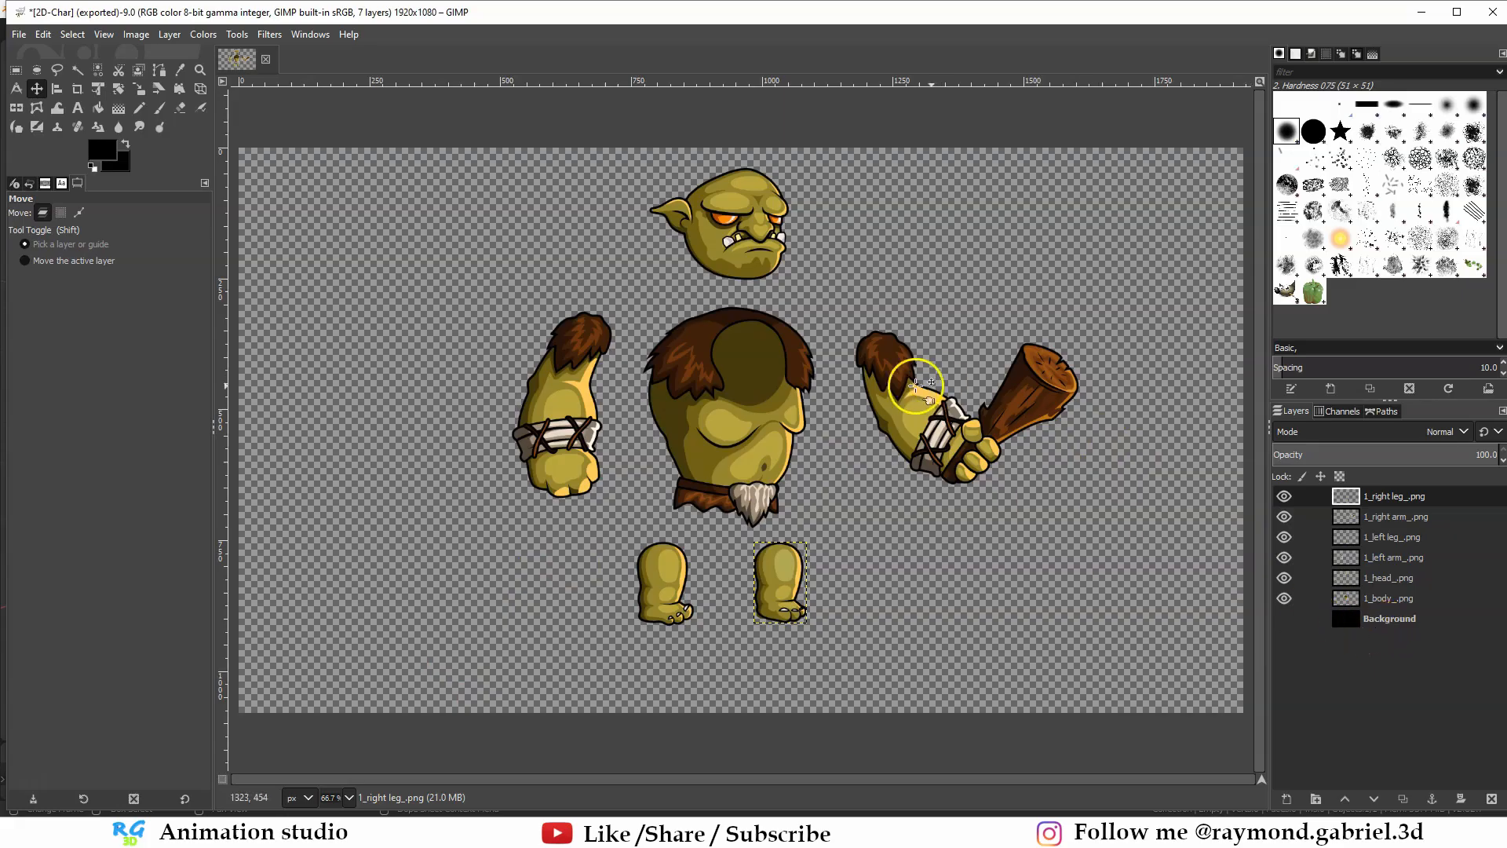
{"action": "scroll", "coordinate": [882, 311], "scroll_direction": "down", "scroll_amount": 1}
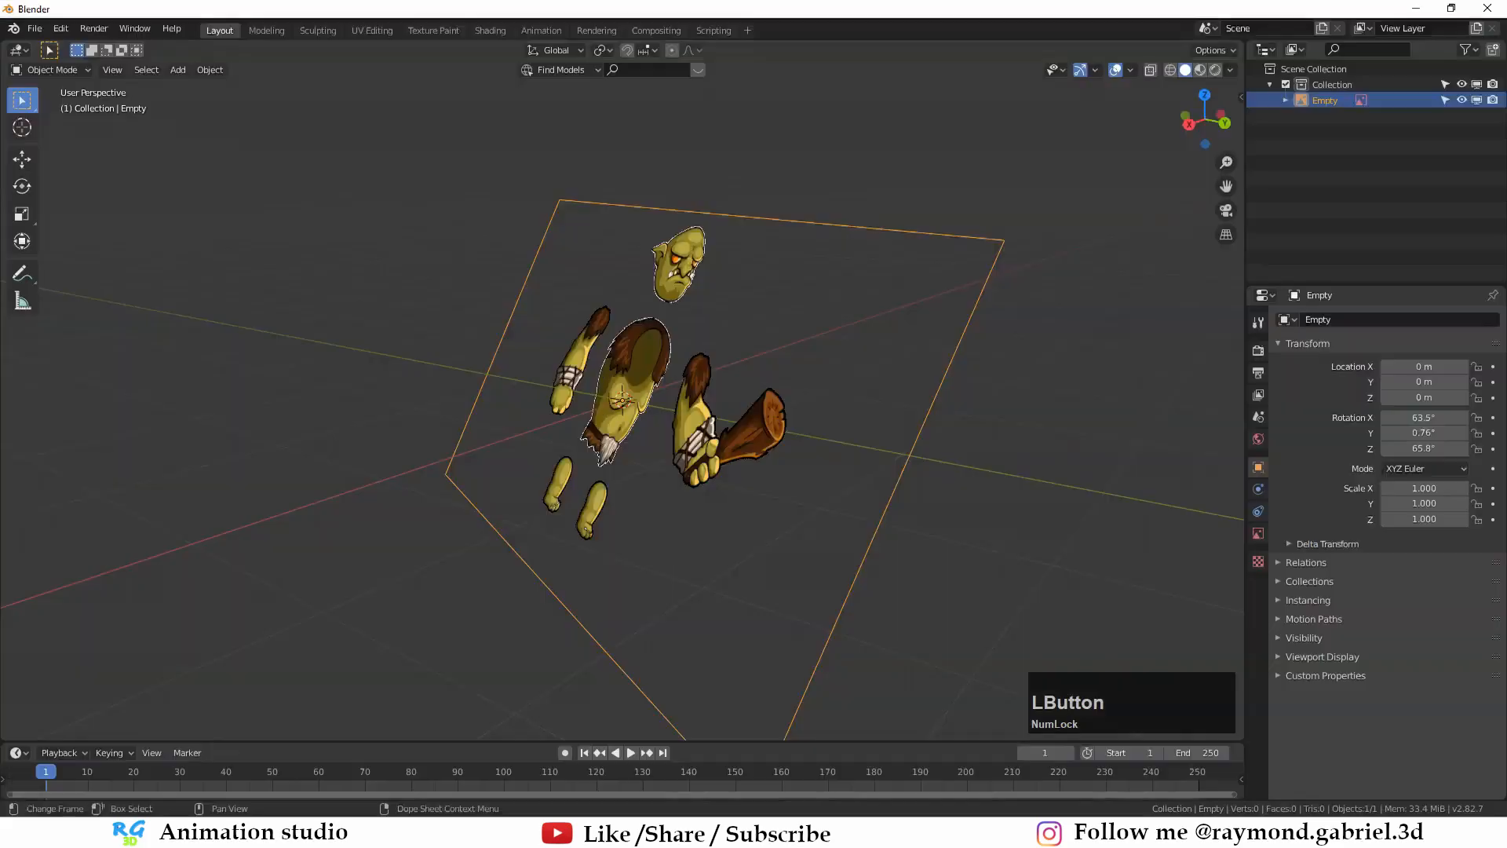
{"action": "middle_click_drag", "start_coordinate": [628, 393], "coordinate": [749, 454]}
{"action": "key", "text": "alt"}
{"action": "key", "text": "alt+r"}
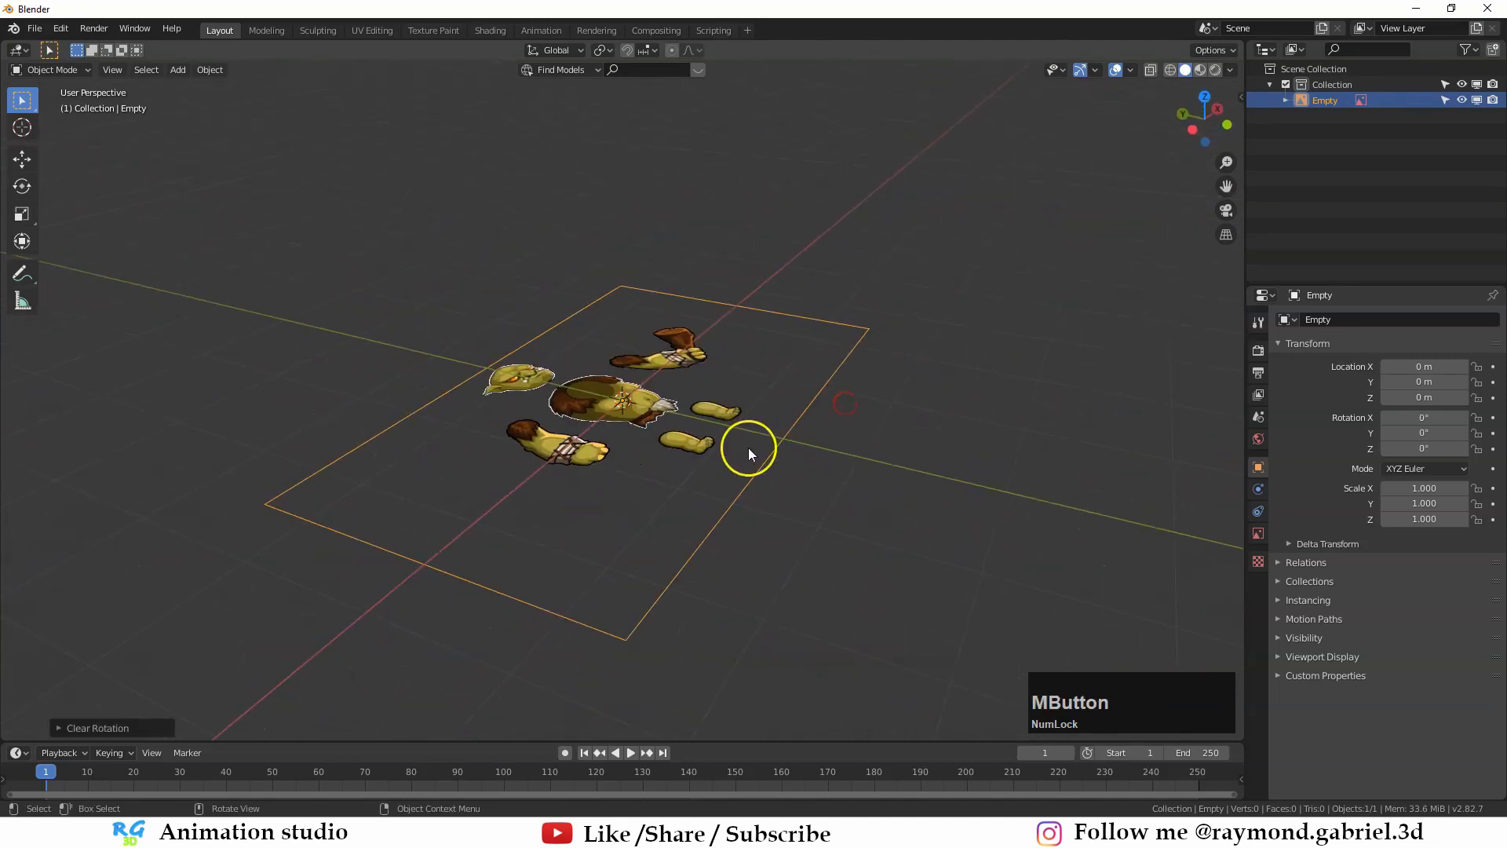
Step: Rotate the reference image 90° about the global X axis
{"action": "key", "text": "r"}
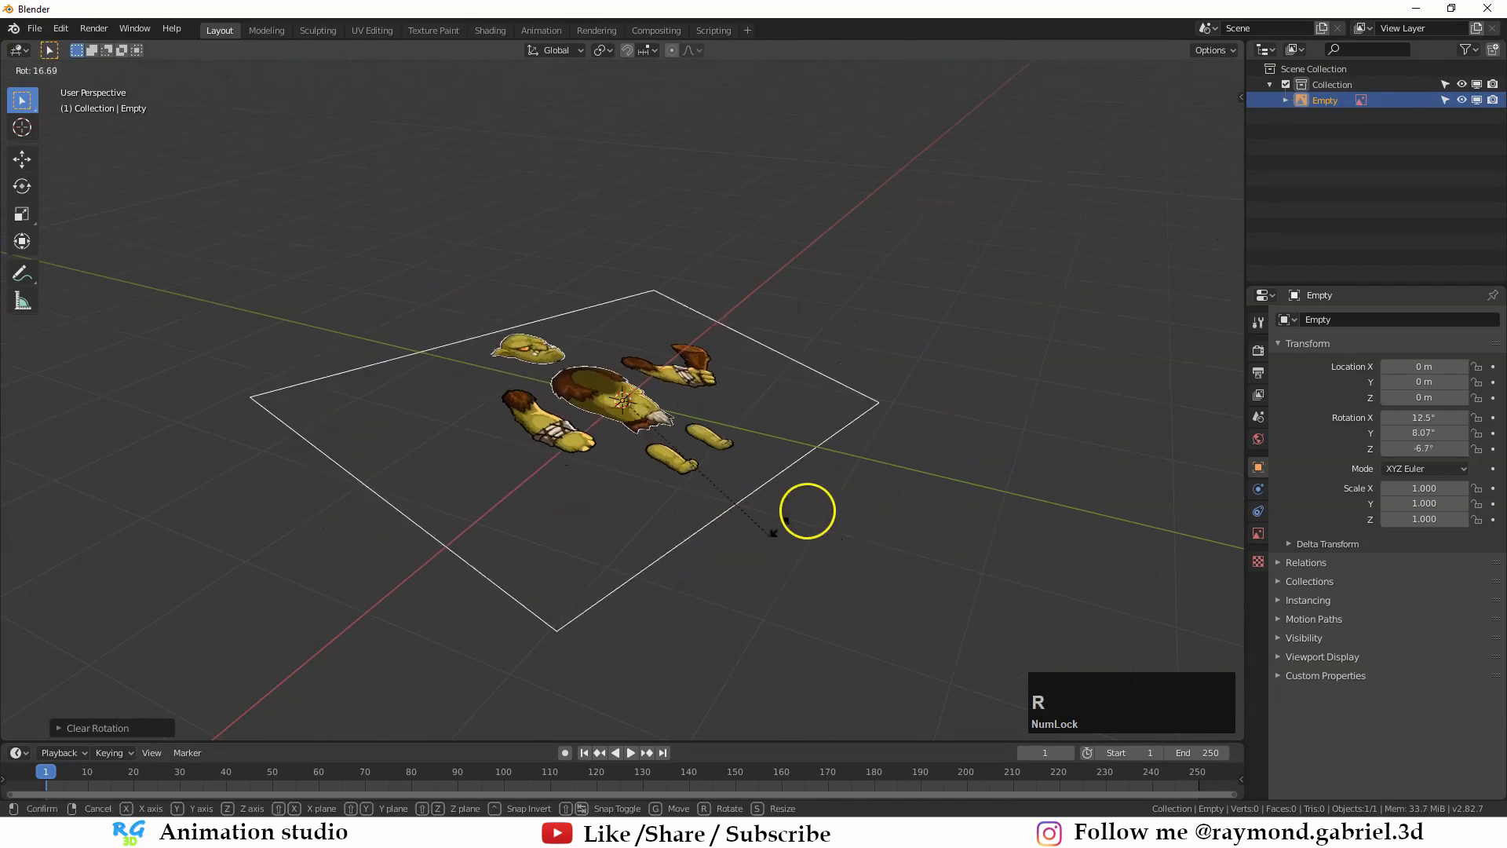
{"action": "key", "text": "x"}
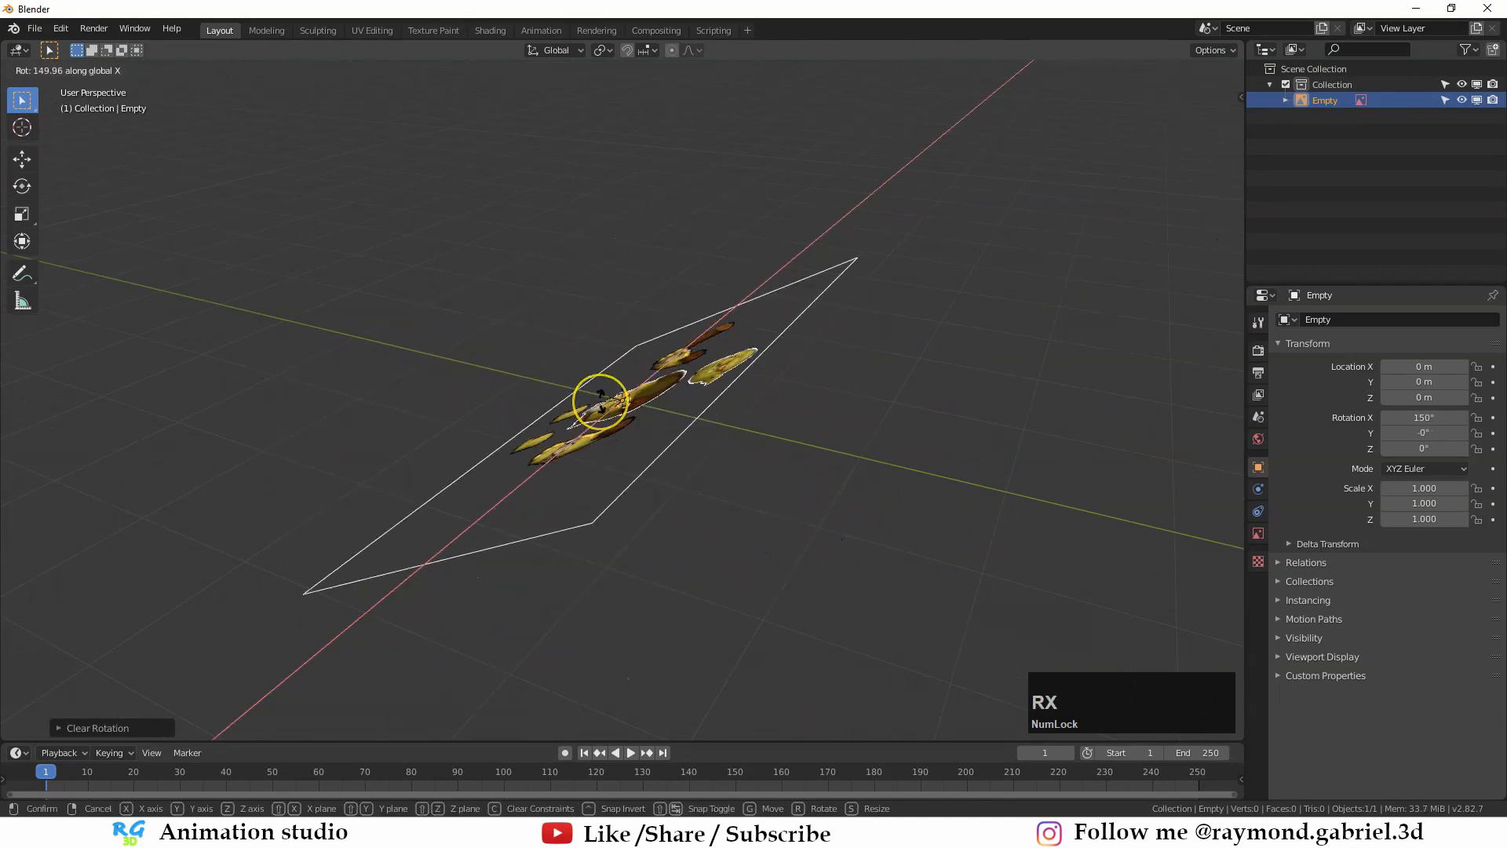
{"action": "key", "text": "KP_9"}
{"action": "key", "text": "KP_0"}
{"action": "key", "text": "KP_Enter"}
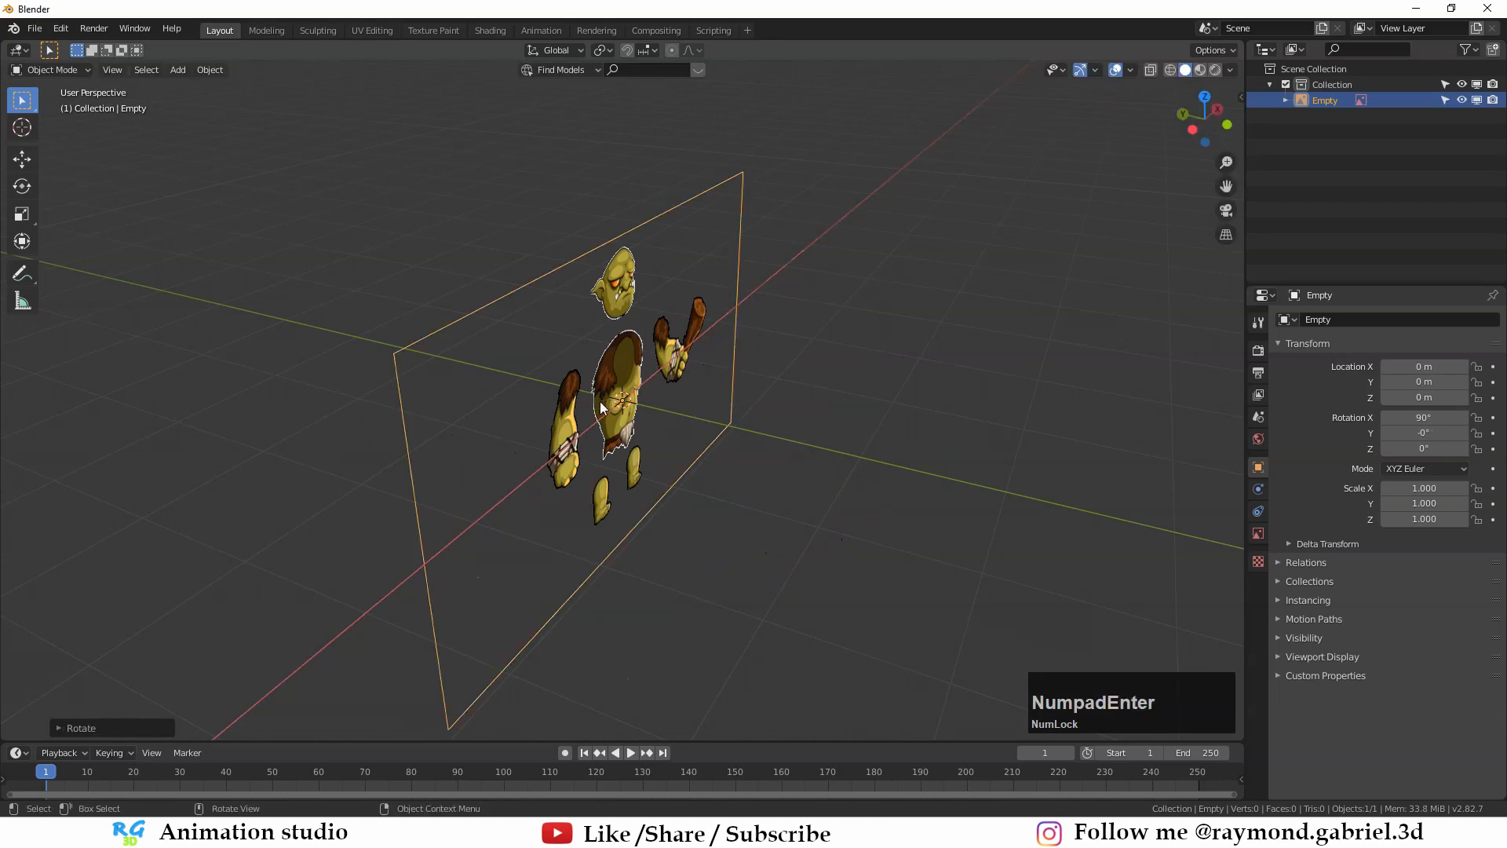
Step: Rotate the reference image 90° about the global Z axis
{"action": "middle_click_drag", "start_coordinate": [669, 400], "coordinate": [722, 510]}
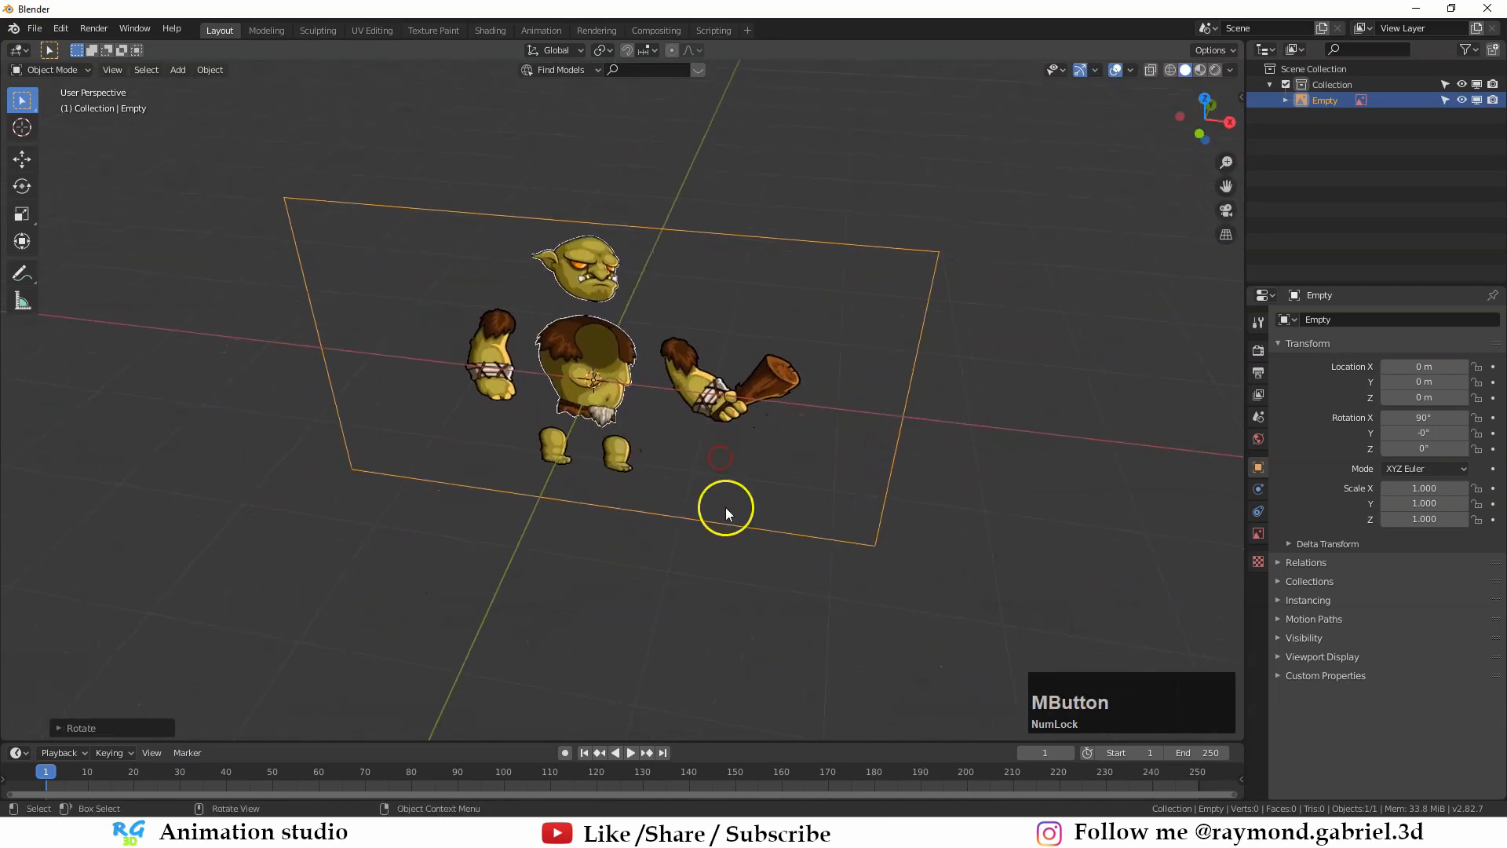
{"action": "key", "text": "r"}
{"action": "key", "text": "z"}
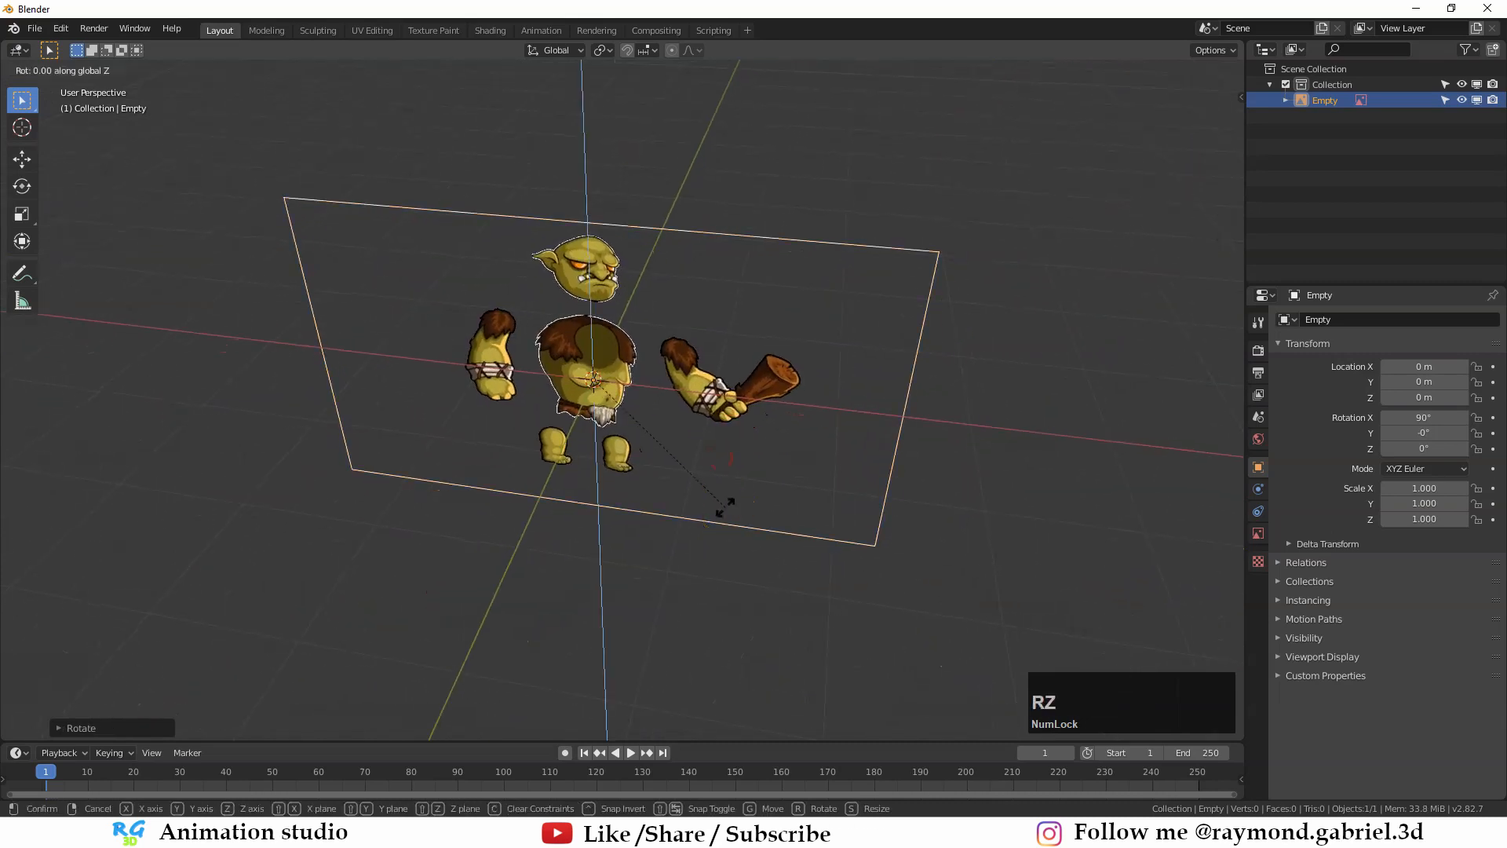
{"action": "key", "text": "KP_9"}
{"action": "key", "text": "KP_0"}
{"action": "key", "text": "KP_Enter"}
Step: Move the reference image up about 0.97 m along Z so its feet stand near the grid floor
{"action": "mouse_move", "coordinate": [727, 511]}
{"action": "middle_mouse_down"}
{"action": "mouse_move", "coordinate": [740, 438]}
{"action": "mouse_move", "coordinate": [723, 493]}
{"action": "middle_mouse_up"}
{"action": "key", "text": "g"}
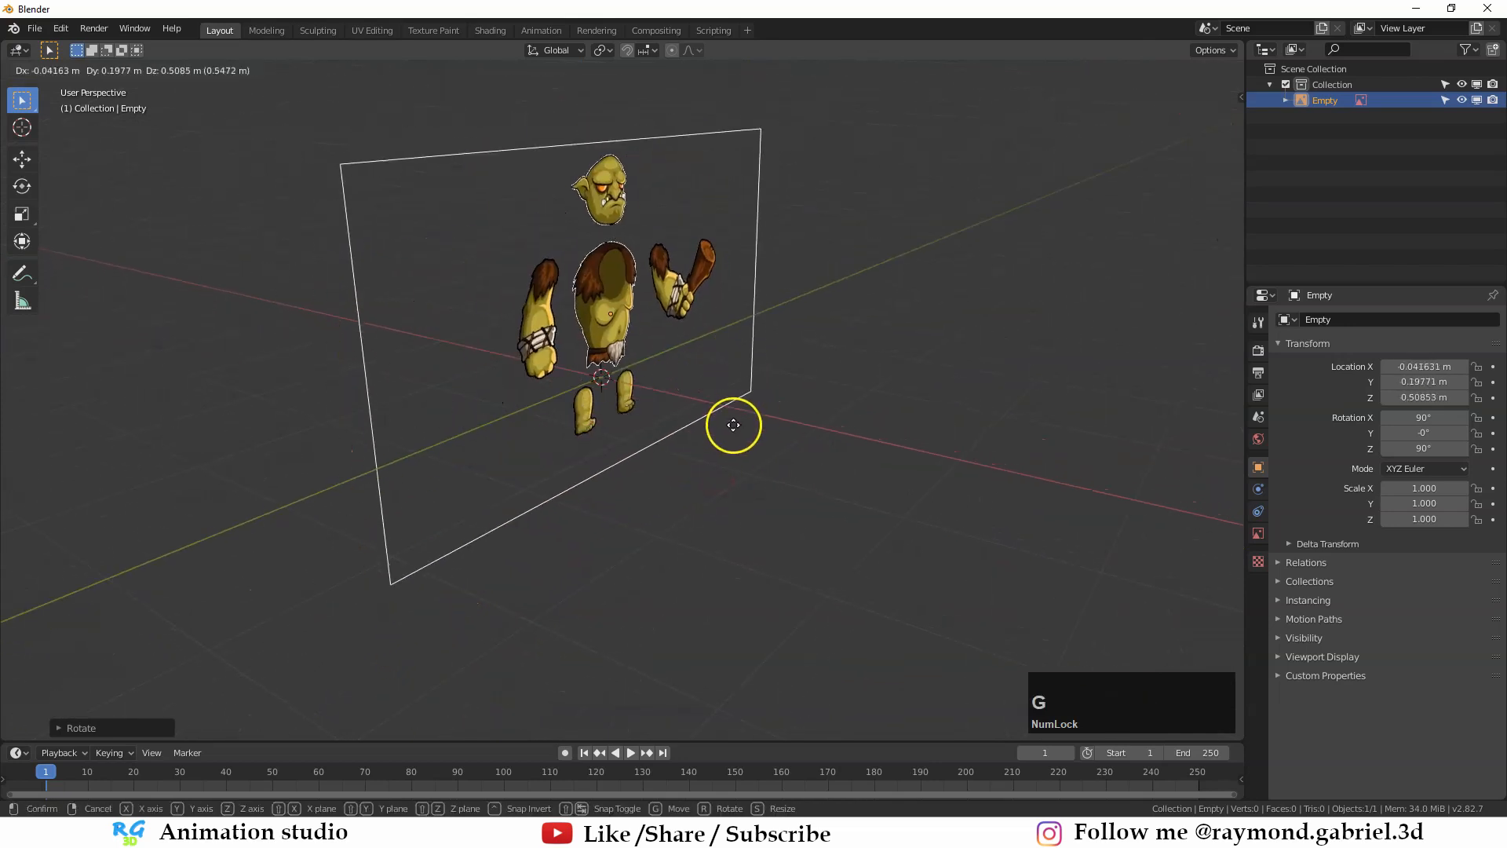
{"action": "key", "text": "z"}
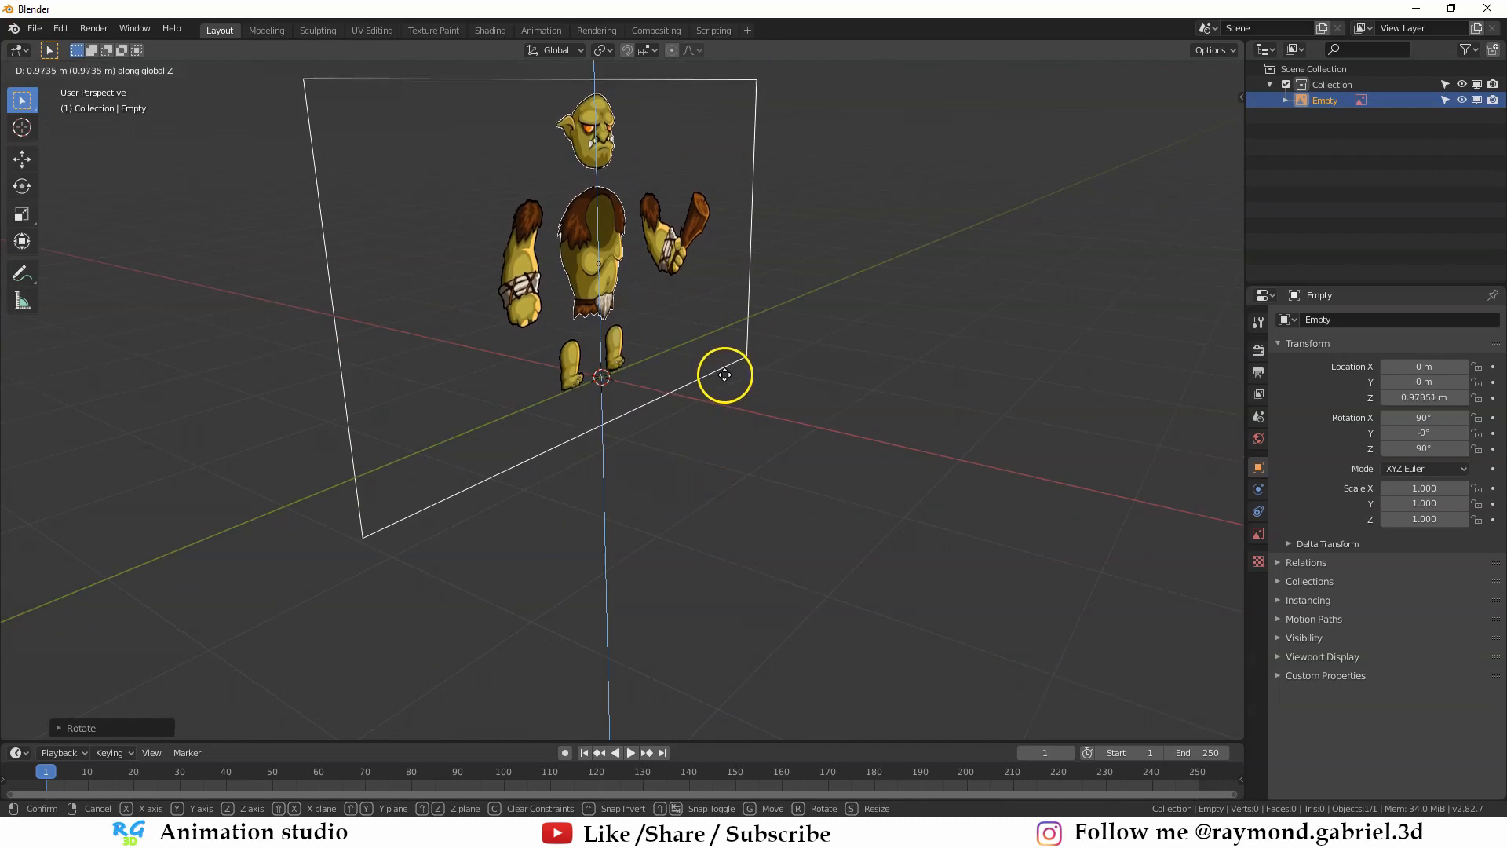
{"action": "left_click", "coordinate": [724, 375]}
Step: Move the reference image back along the global X axis to about -1.92 m
{"action": "middle_click_drag", "start_coordinate": [723, 374], "coordinate": [716, 510]}
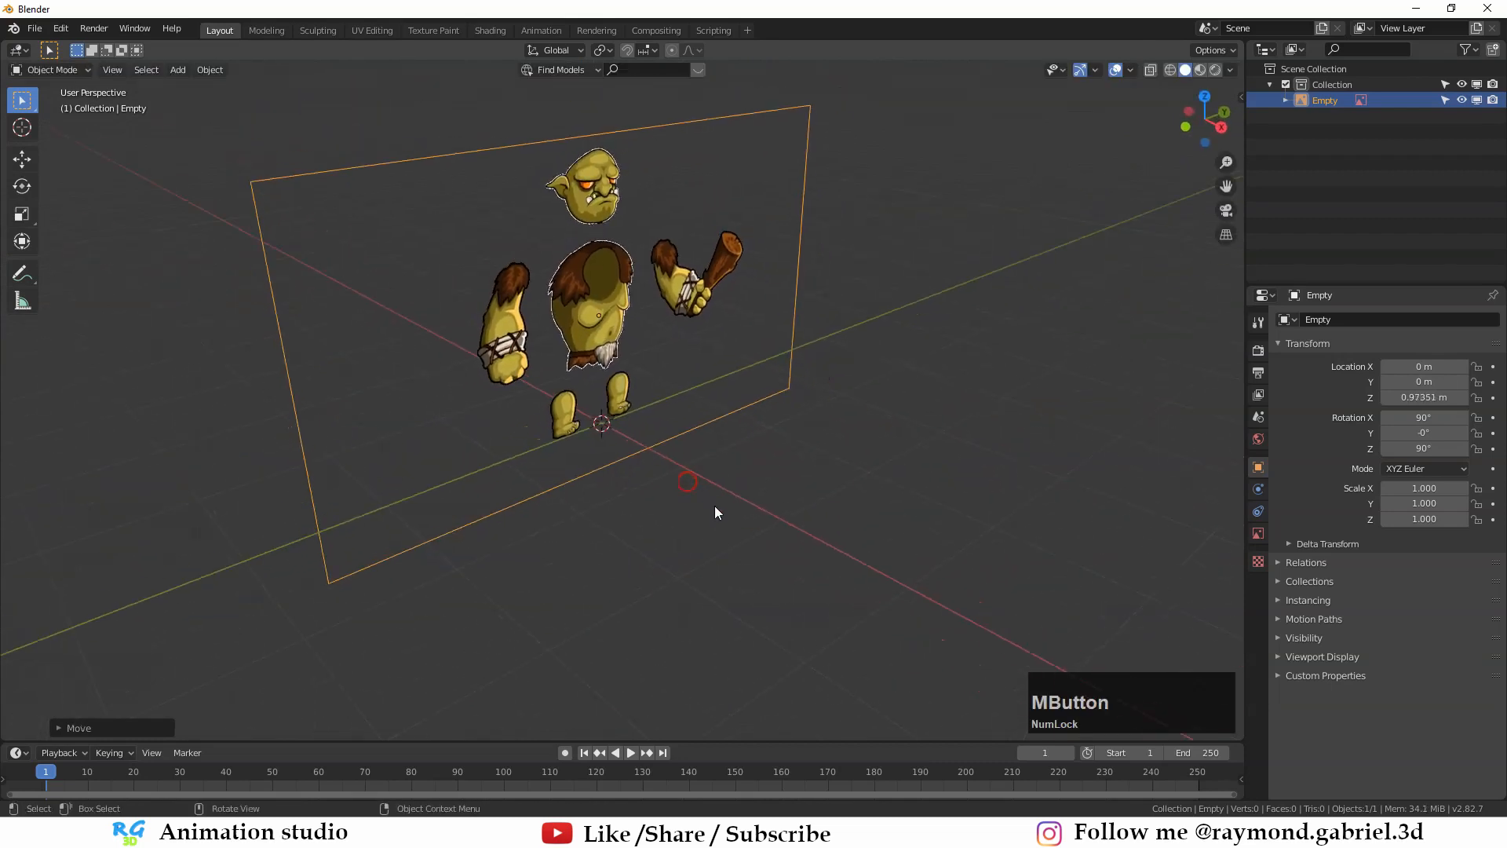
{"action": "key", "text": "g"}
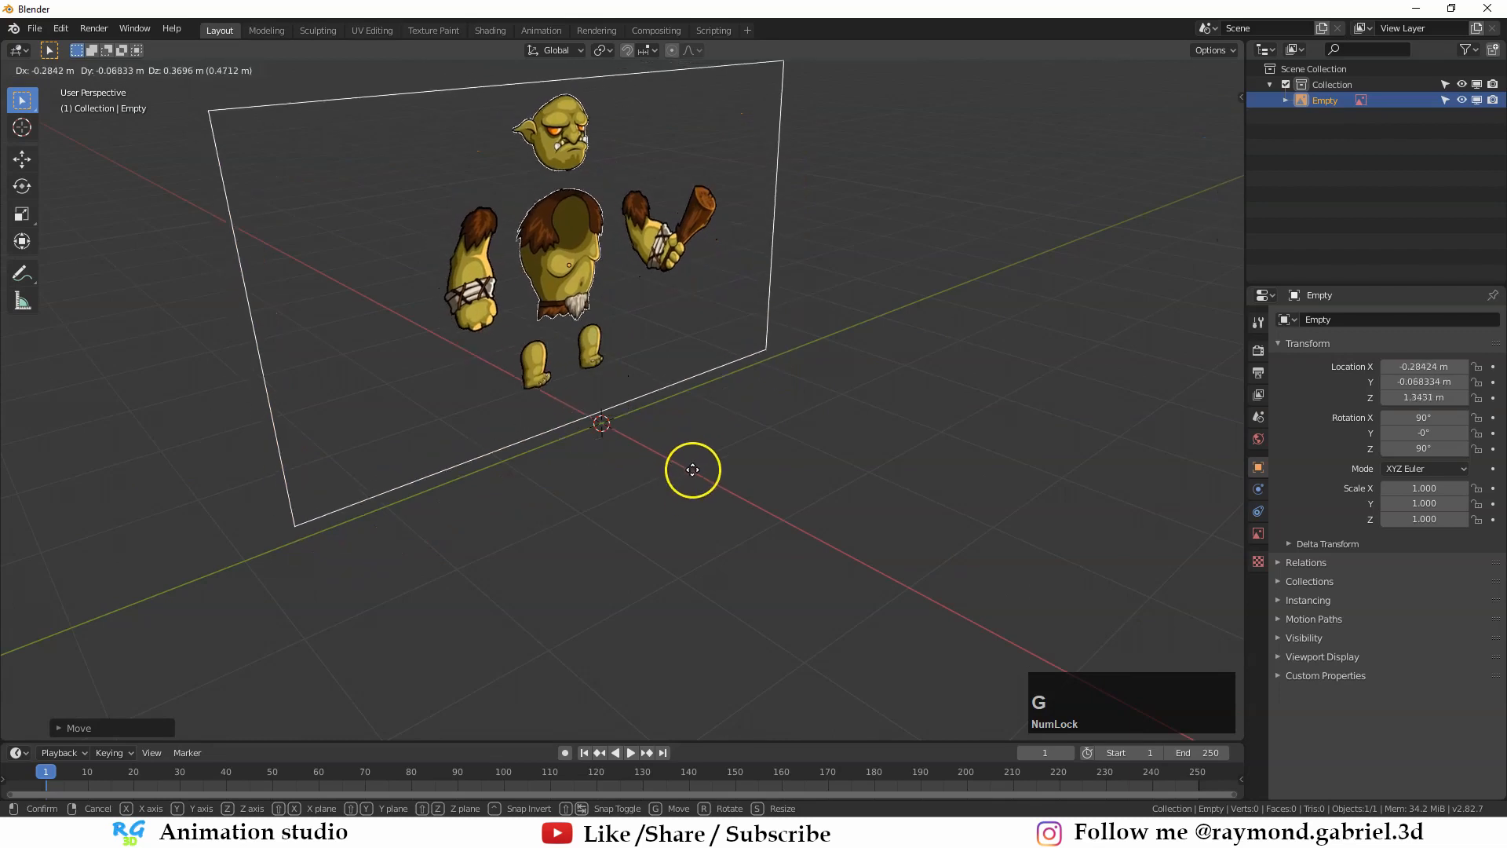
{"action": "key", "text": "x"}
{"action": "left_click", "coordinate": [609, 427]}
Step: Set the viewport to the right orthographic view so the troll parts face straight on
{"action": "middle_click_drag", "start_coordinate": [609, 427], "coordinate": [662, 492]}
{"action": "scroll", "coordinate": [665, 471], "scroll_direction": "up", "scroll_amount": 2}
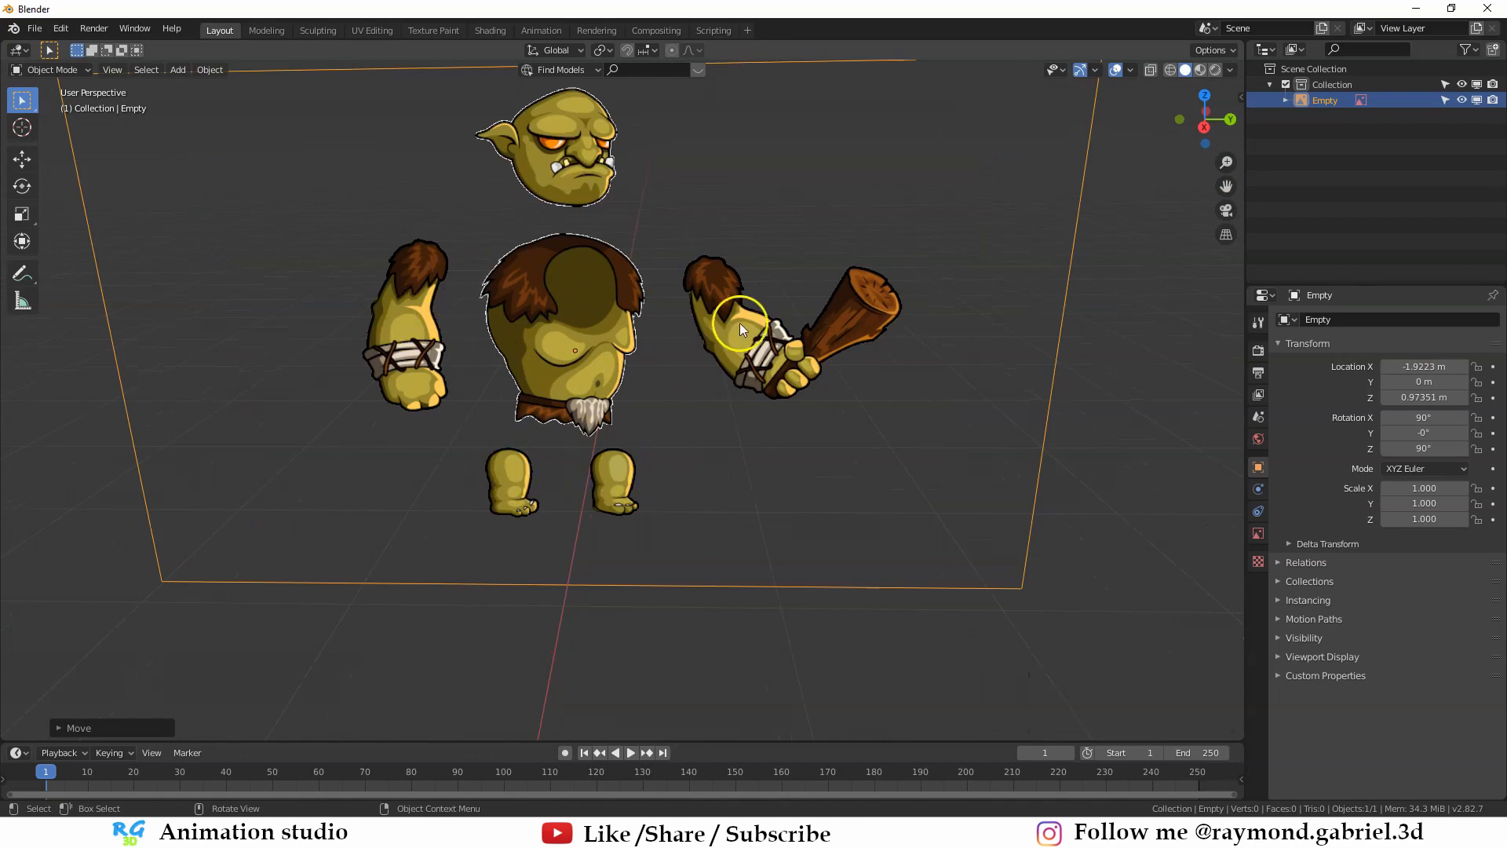
{"action": "scroll", "coordinate": [673, 441], "scroll_direction": "down", "scroll_amount": 4}
{"action": "middle_click_drag", "start_coordinate": [639, 438], "coordinate": [640, 419]}
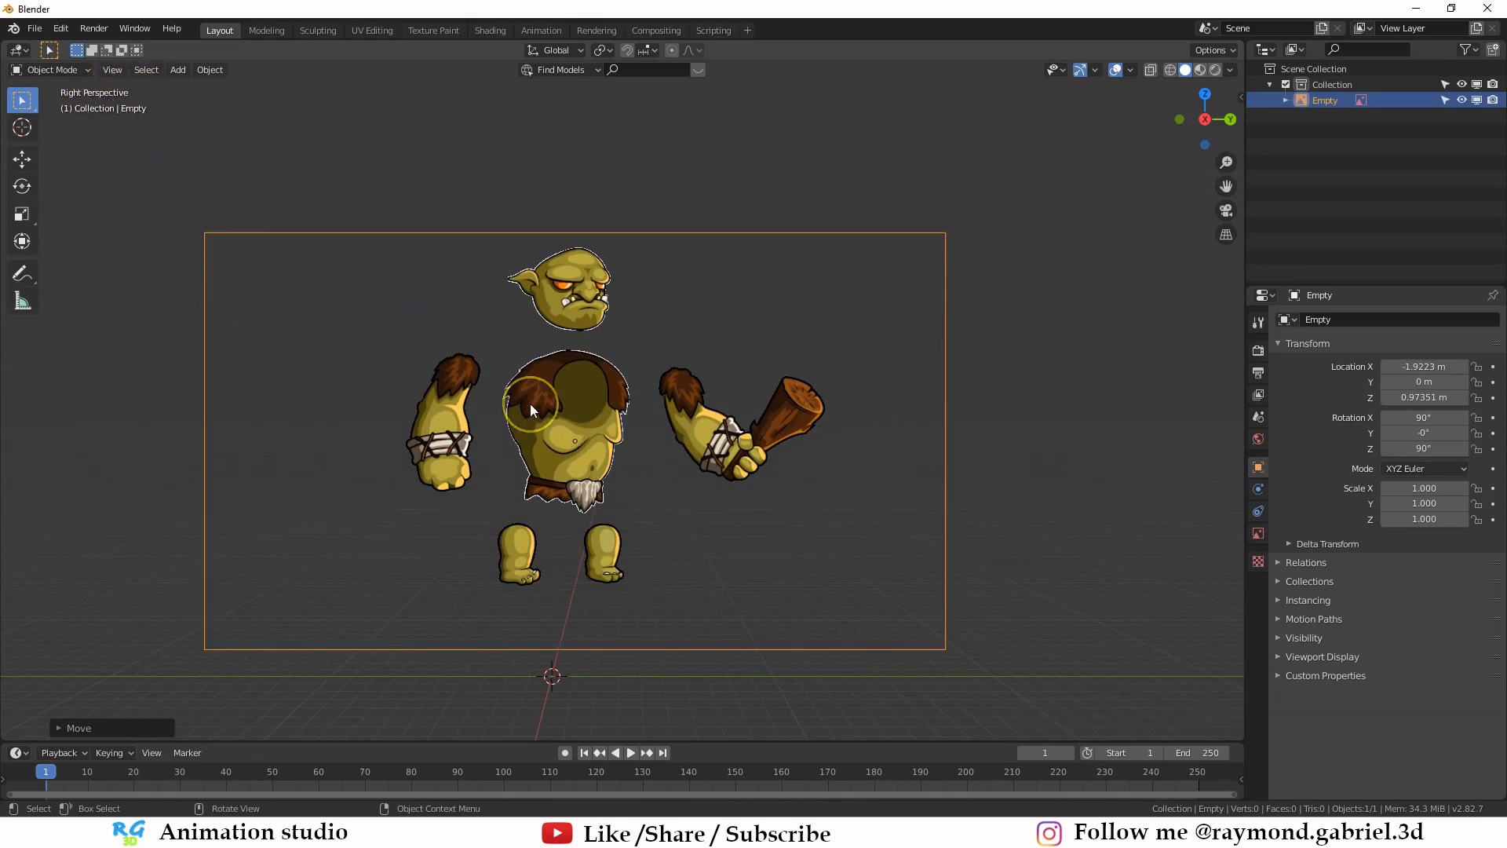
{"action": "key", "text": "KP_5"}
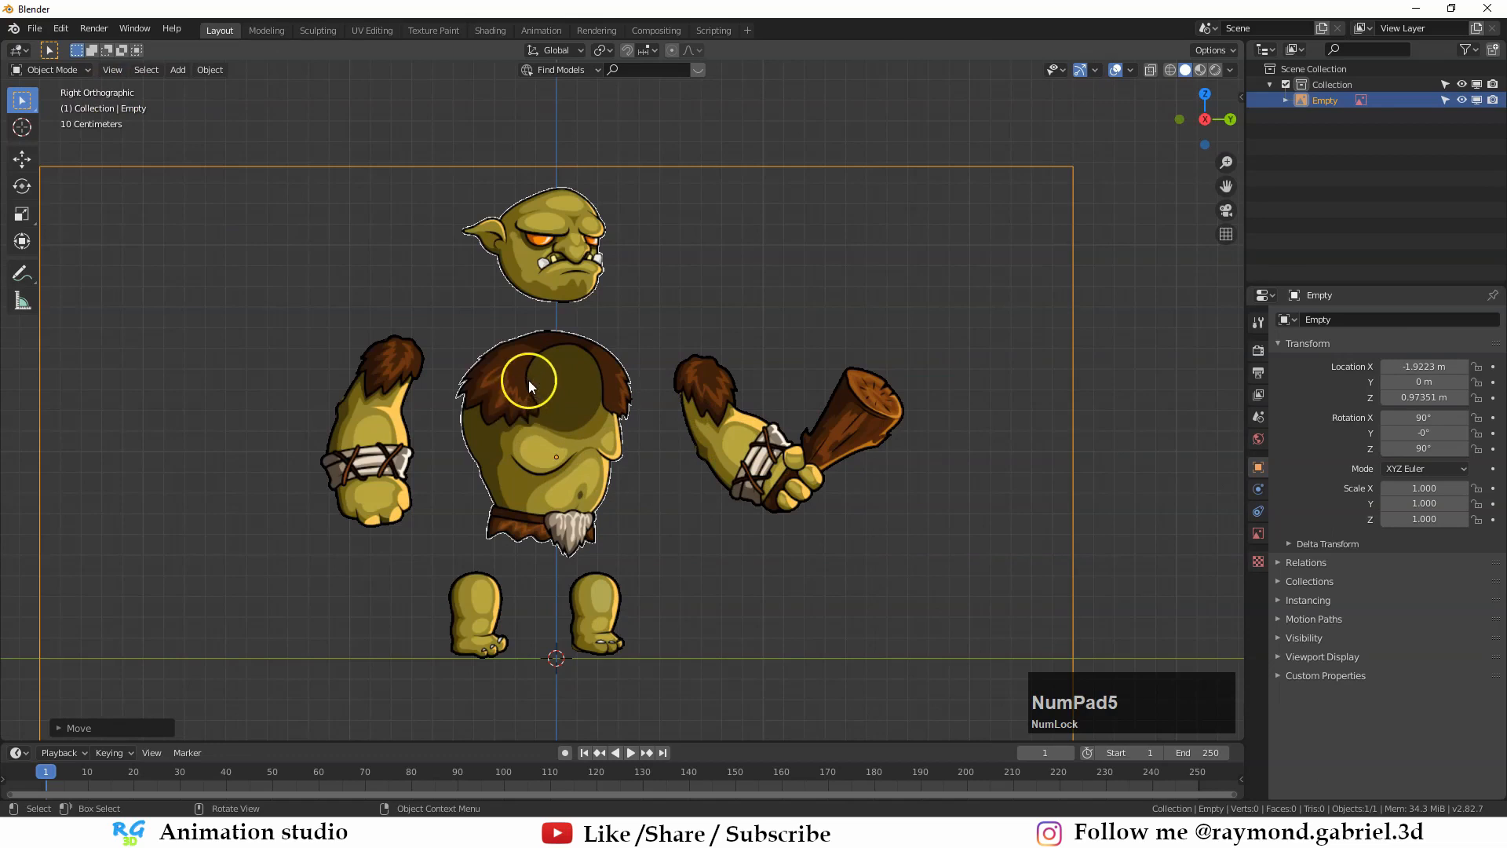
Step: Switch the viewport to the Right viewpoint to face the troll reference image squarely
{"action": "scroll", "coordinate": [506, 368], "scroll_direction": "down", "scroll_amount": 1}
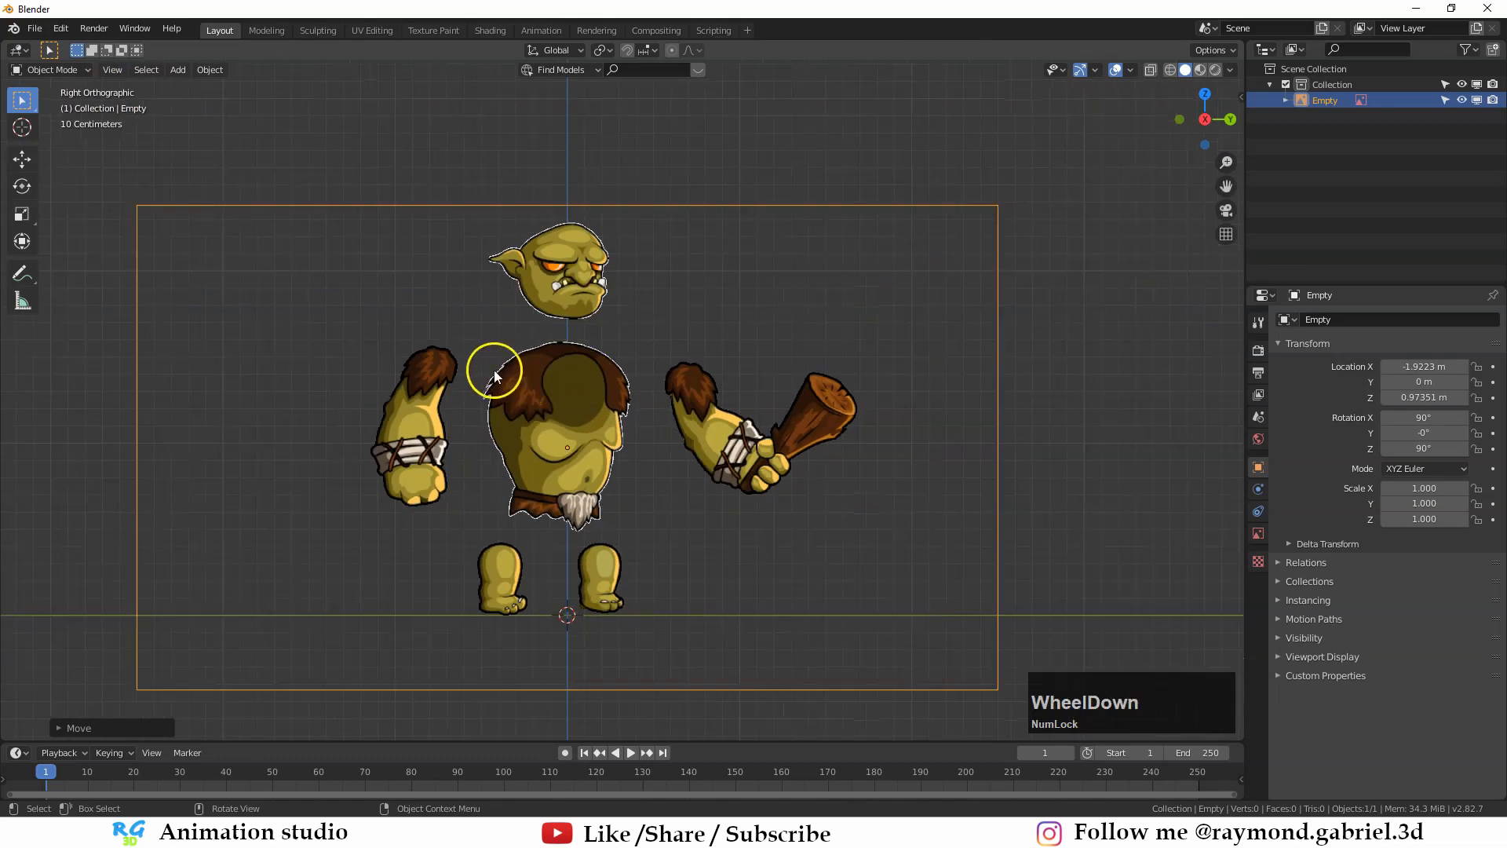
{"action": "scroll", "coordinate": [500, 356], "scroll_direction": "down", "scroll_amount": 1}
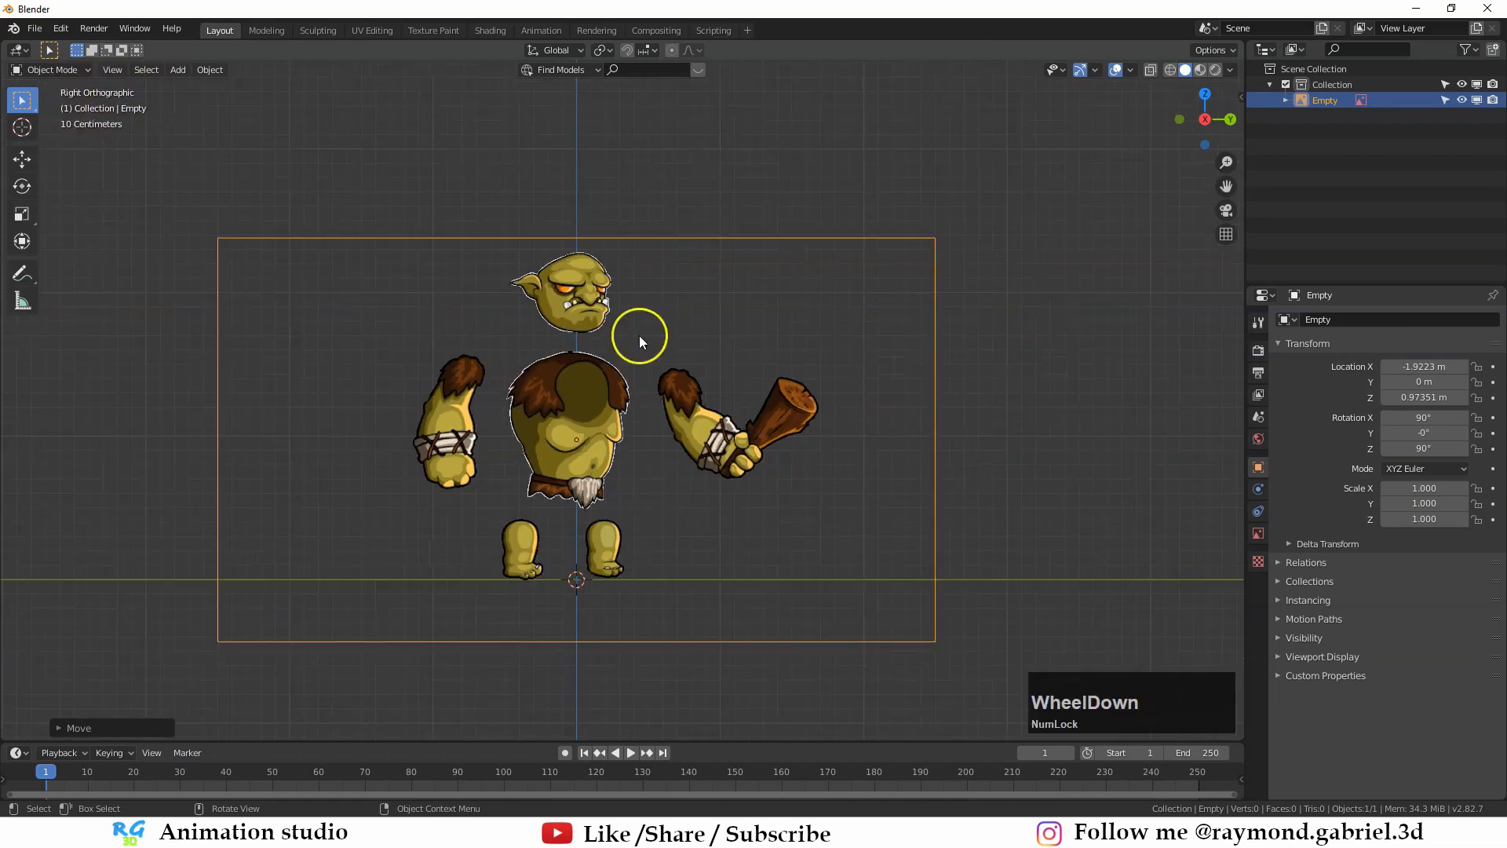
{"action": "mouse_move", "coordinate": [639, 333]}
{"action": "middle_mouse_down"}
{"action": "mouse_move", "coordinate": [592, 380]}
{"action": "mouse_move", "coordinate": [647, 348]}
{"action": "middle_mouse_up"}
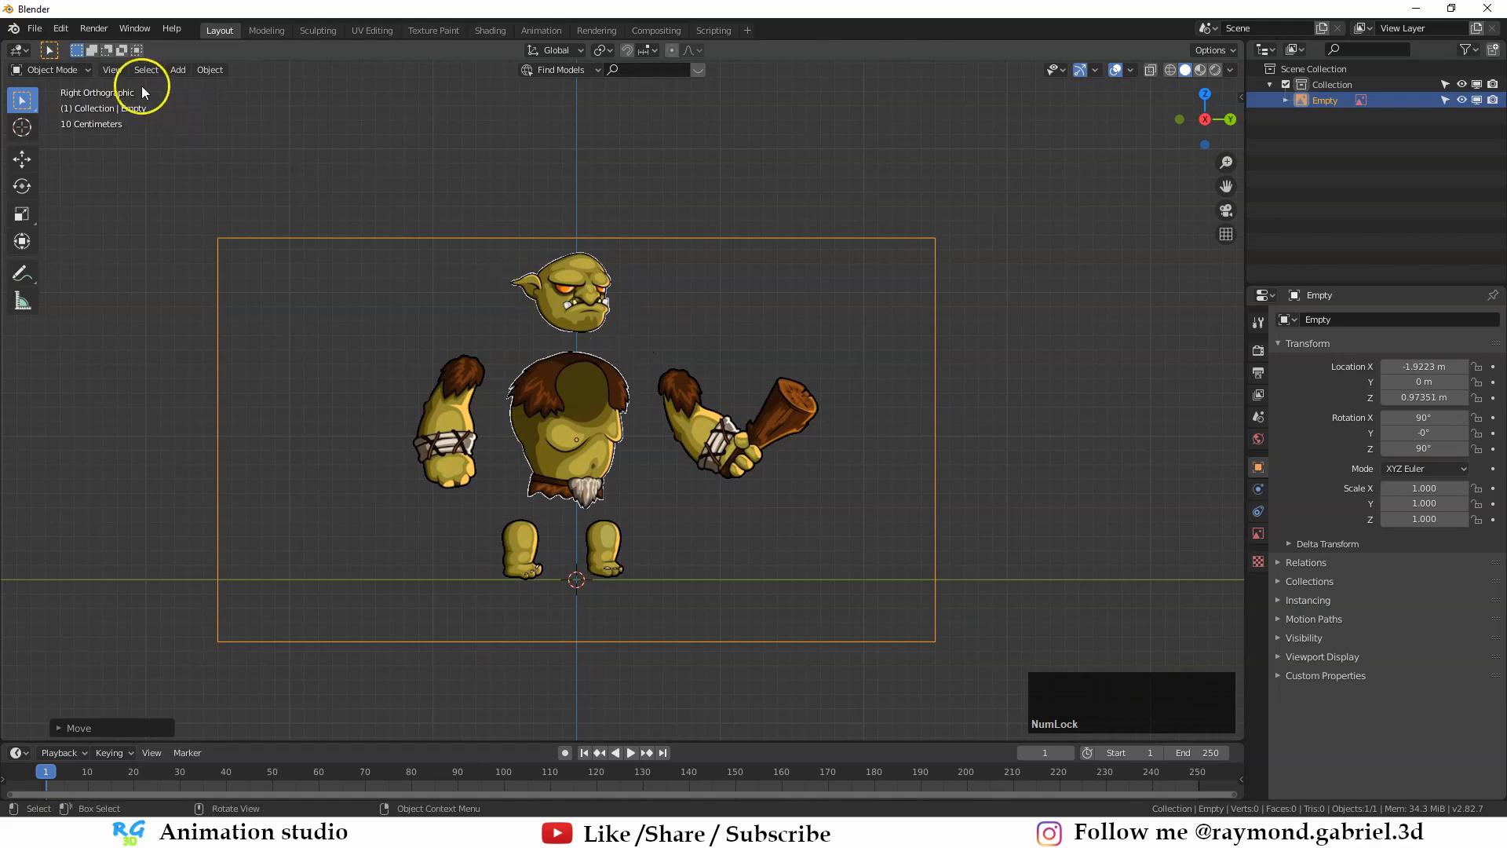
{"action": "left_click", "coordinate": [113, 70]}
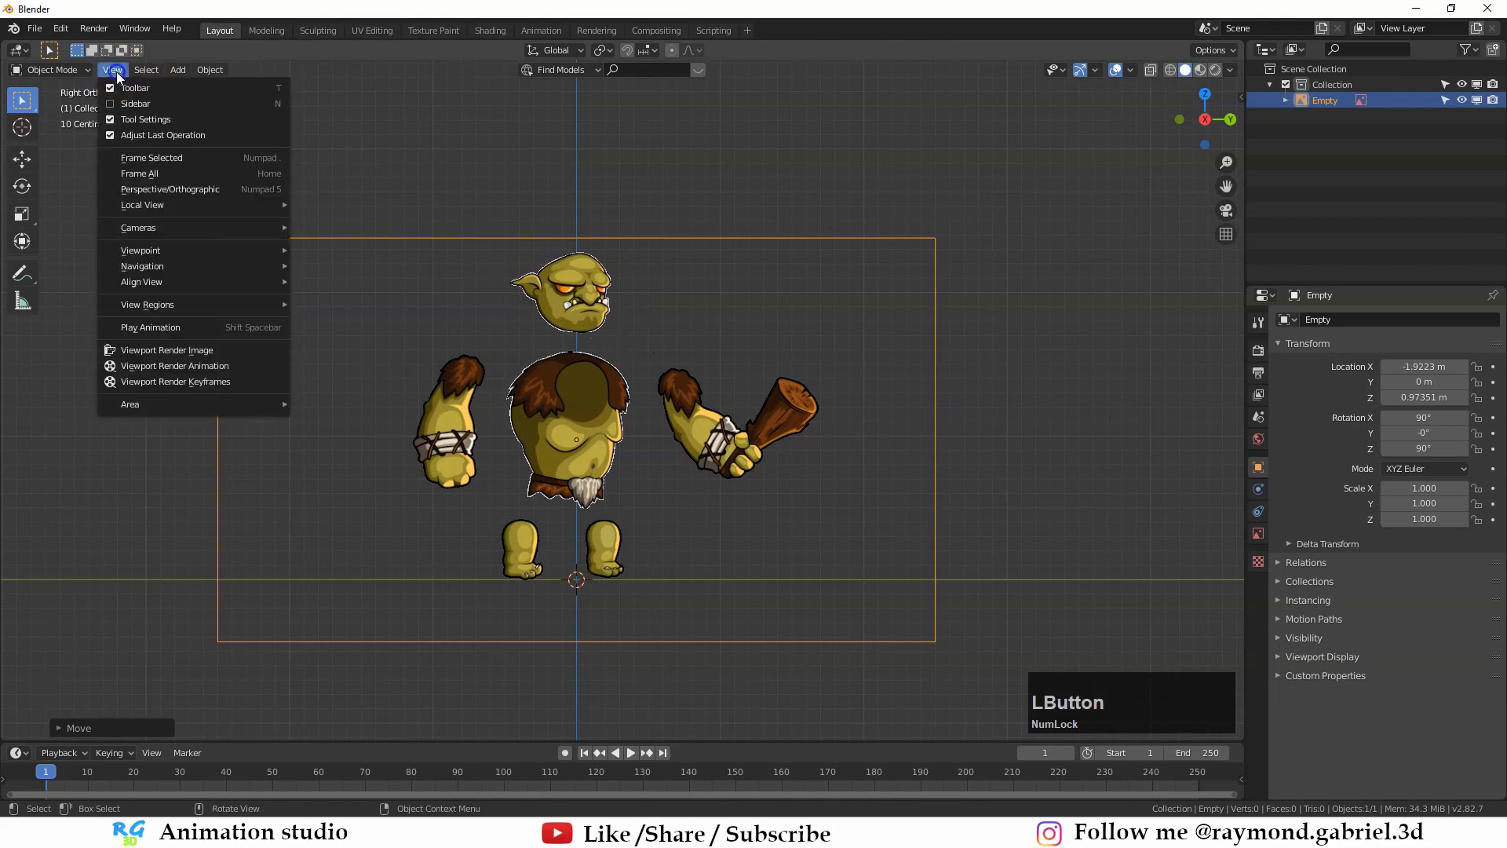
{"action": "left_click", "coordinate": [148, 250]}
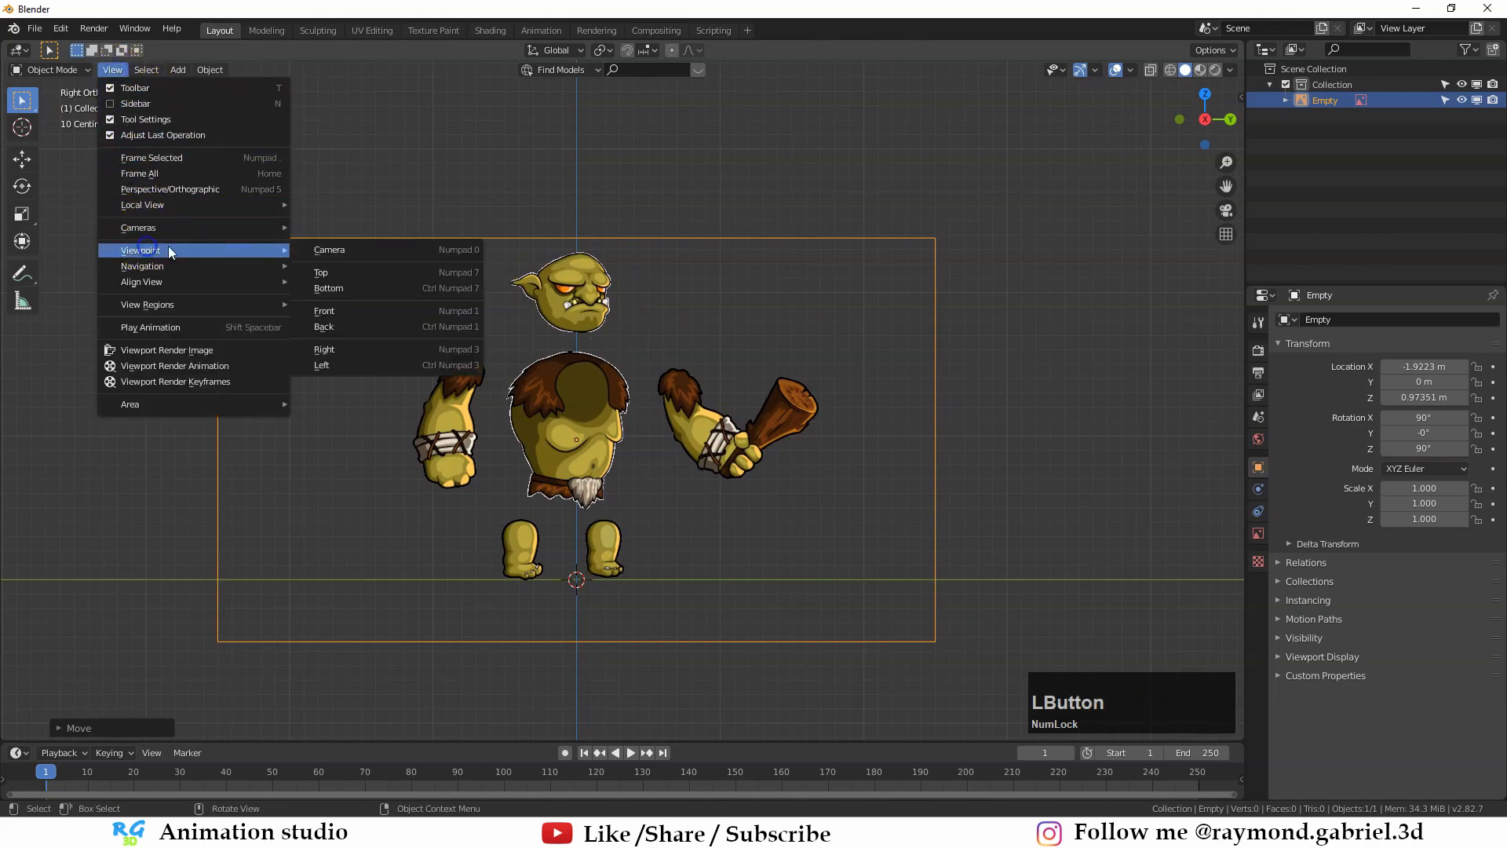
{"action": "left_click", "coordinate": [360, 349]}
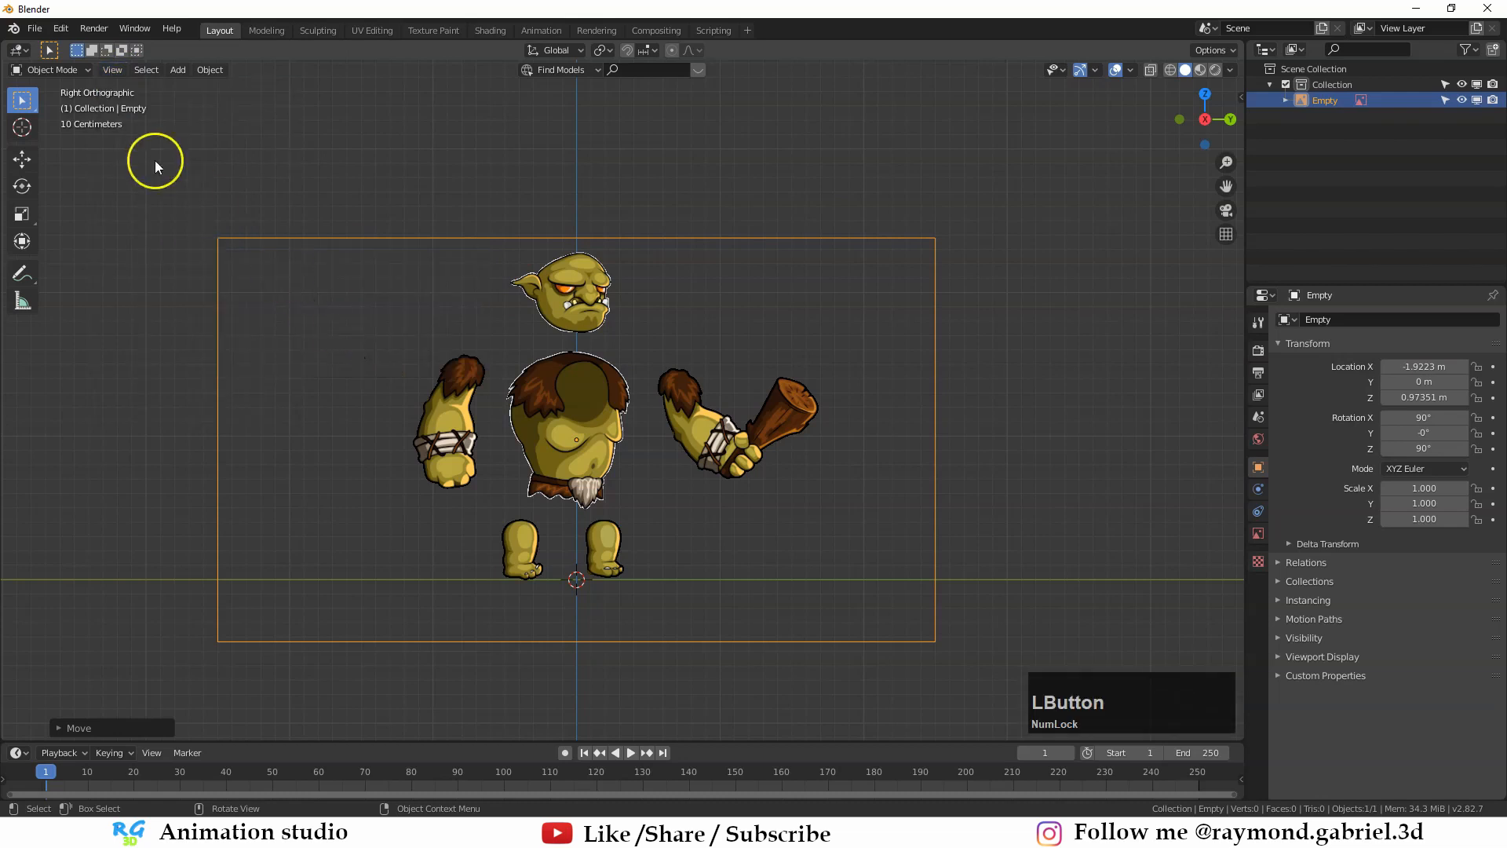
{"action": "left_click", "coordinate": [112, 73]}
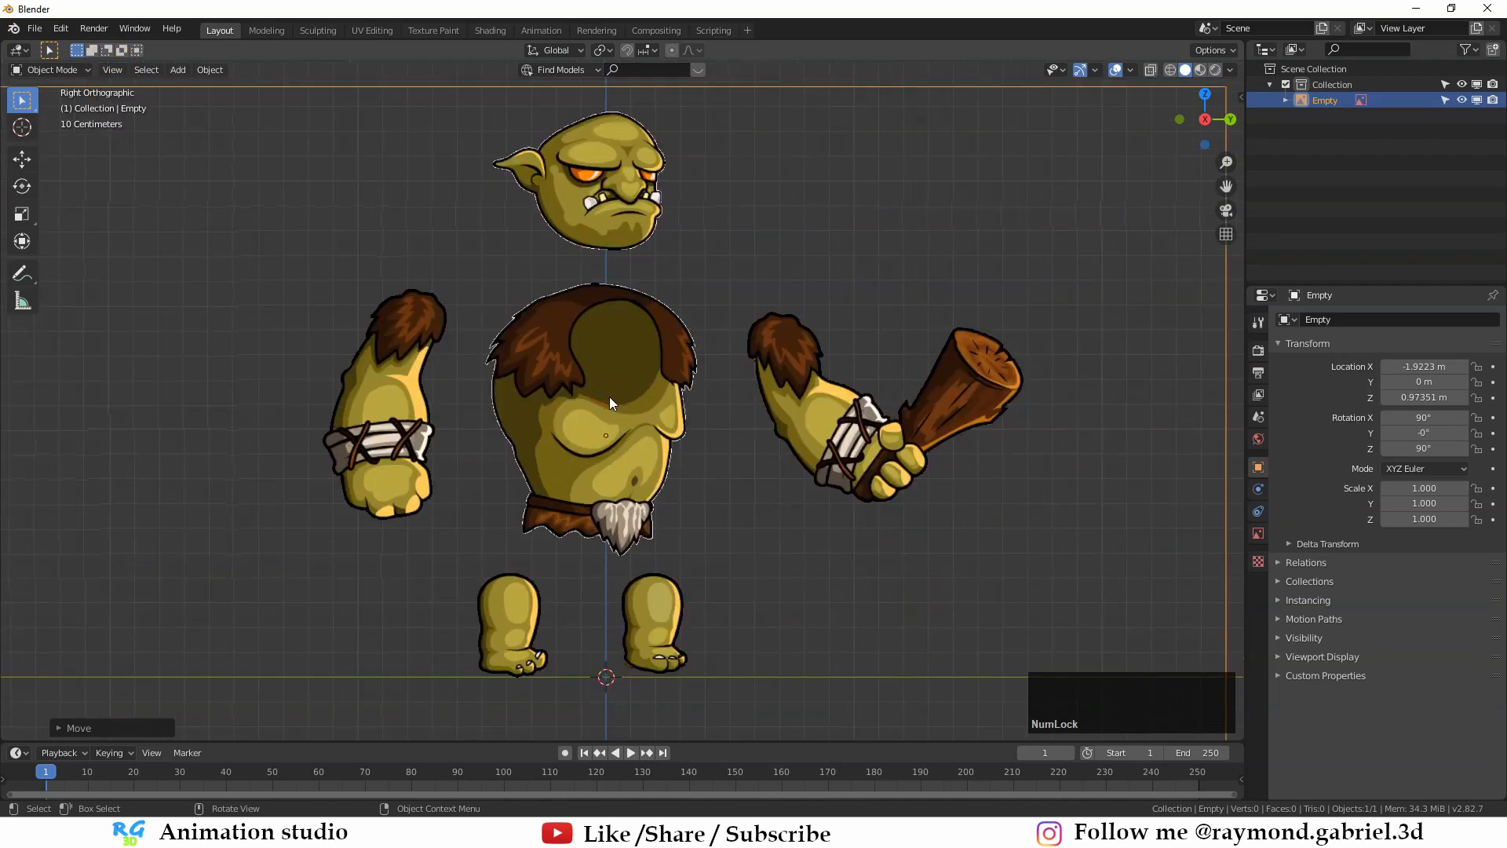
Step: Search the preferences' add-ons for "Extr", make sure Add Mesh: Extra Objects is enabled, and save the preferences
{"action": "left_click", "coordinate": [62, 30]}
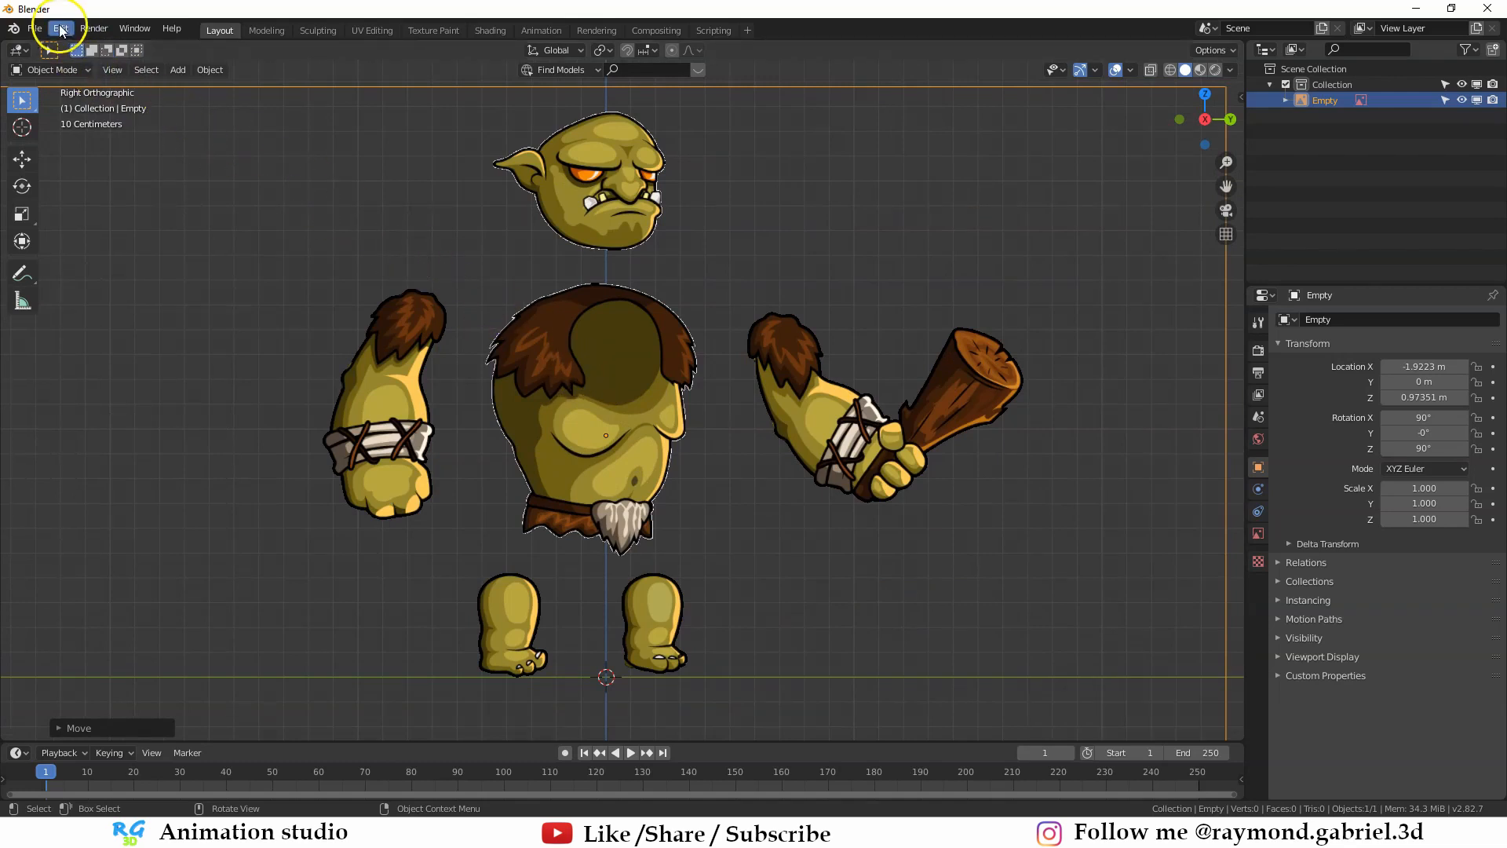
{"action": "left_click", "coordinate": [92, 258]}
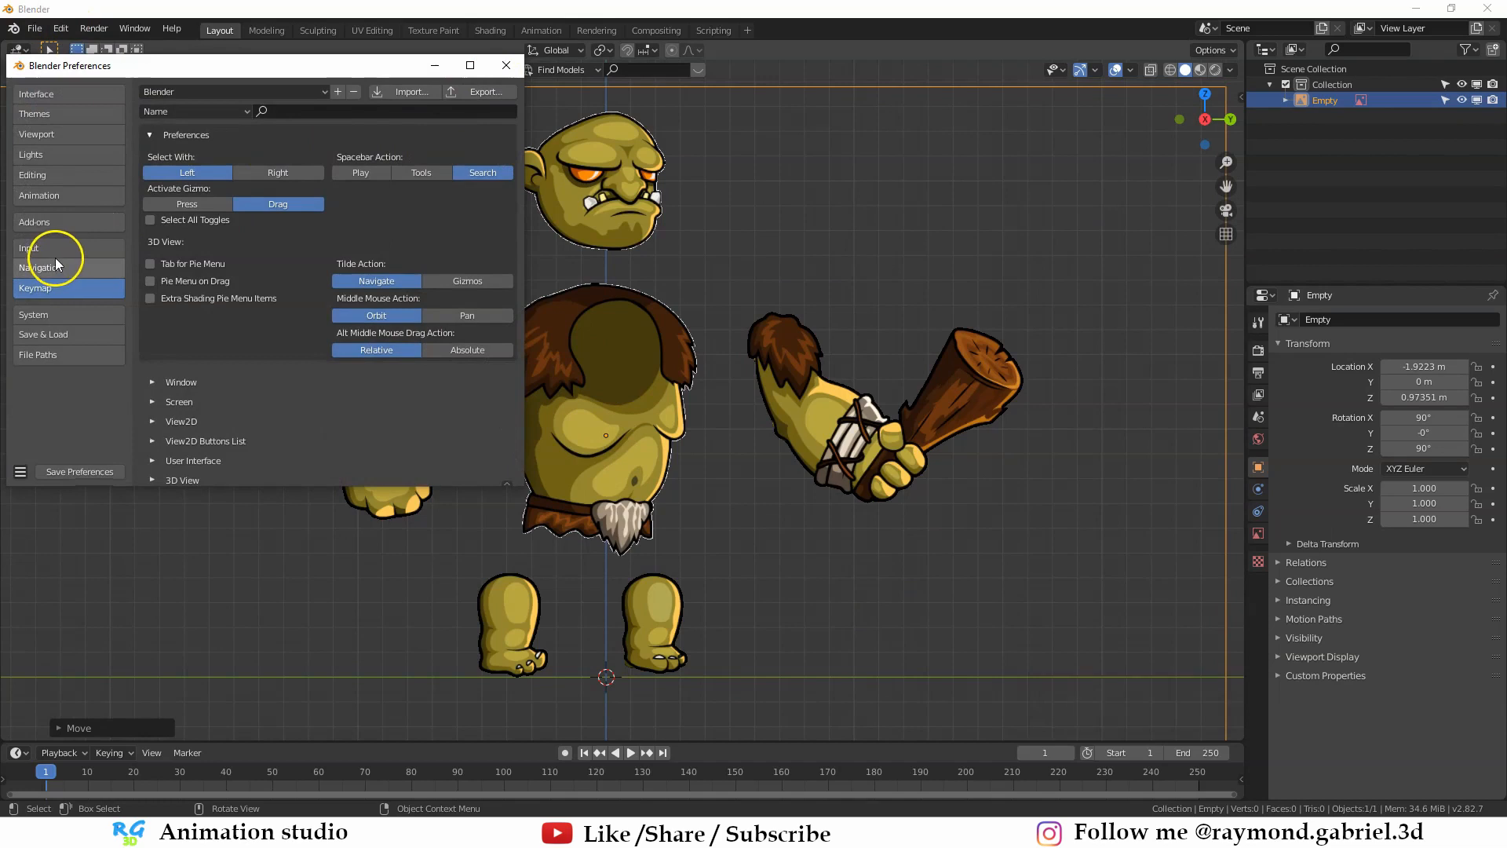
{"action": "left_click", "coordinate": [44, 224]}
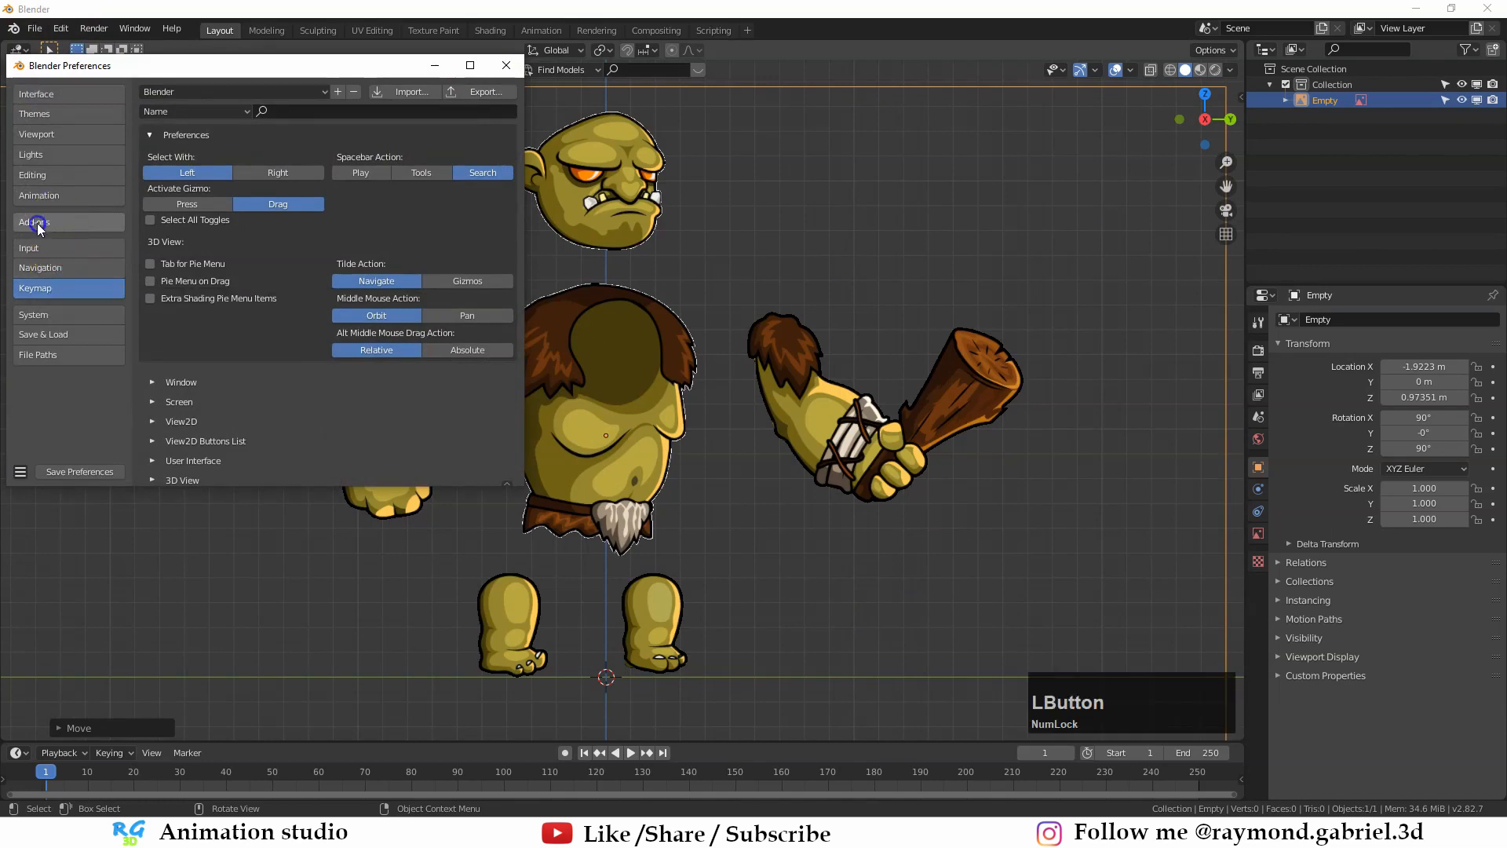
{"action": "left_click", "coordinate": [442, 110]}
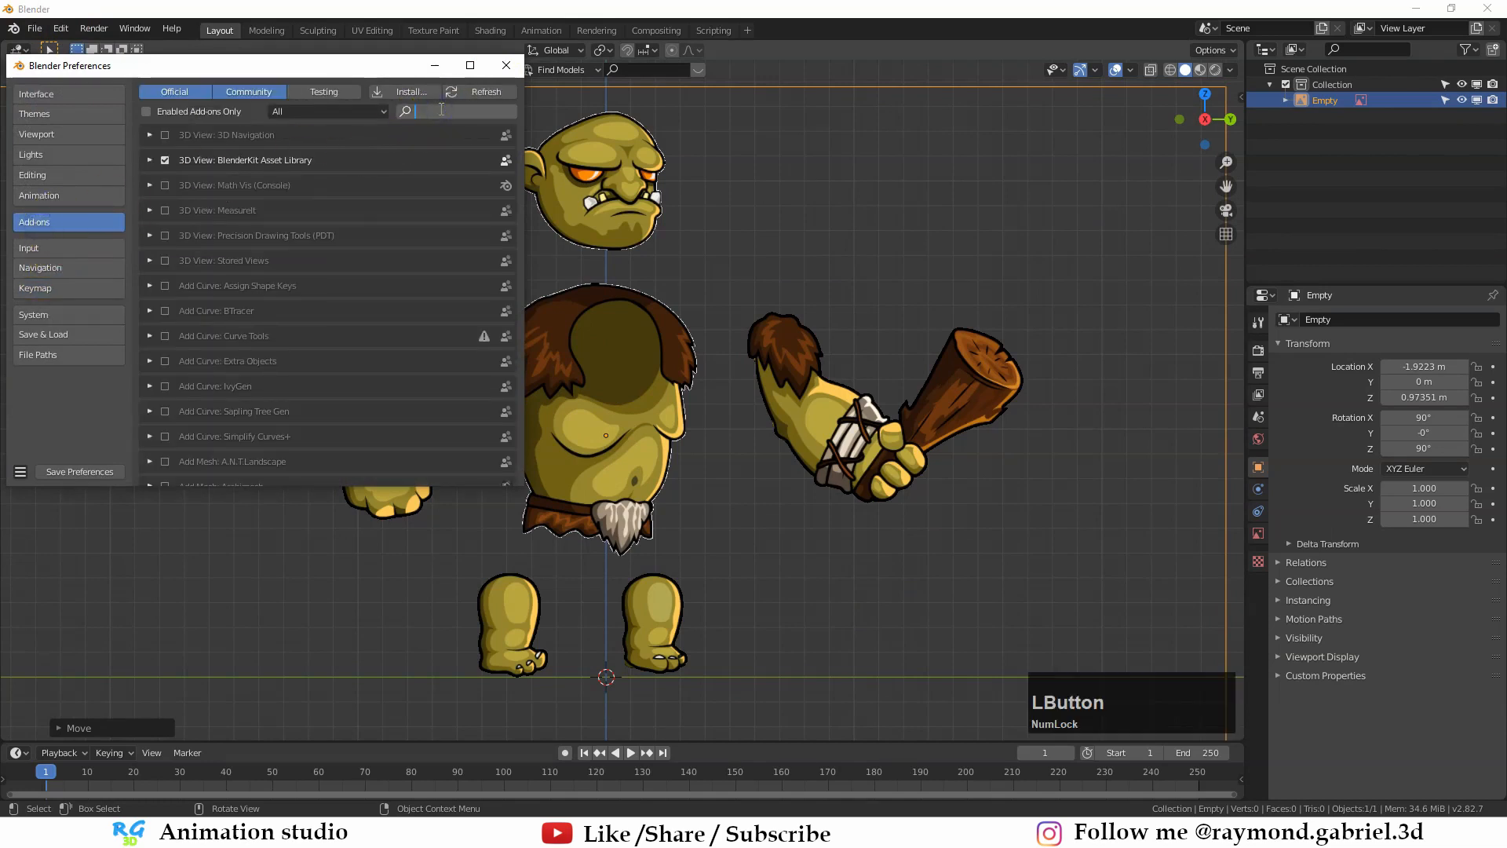
{"action": "type", "text": "Extr"}
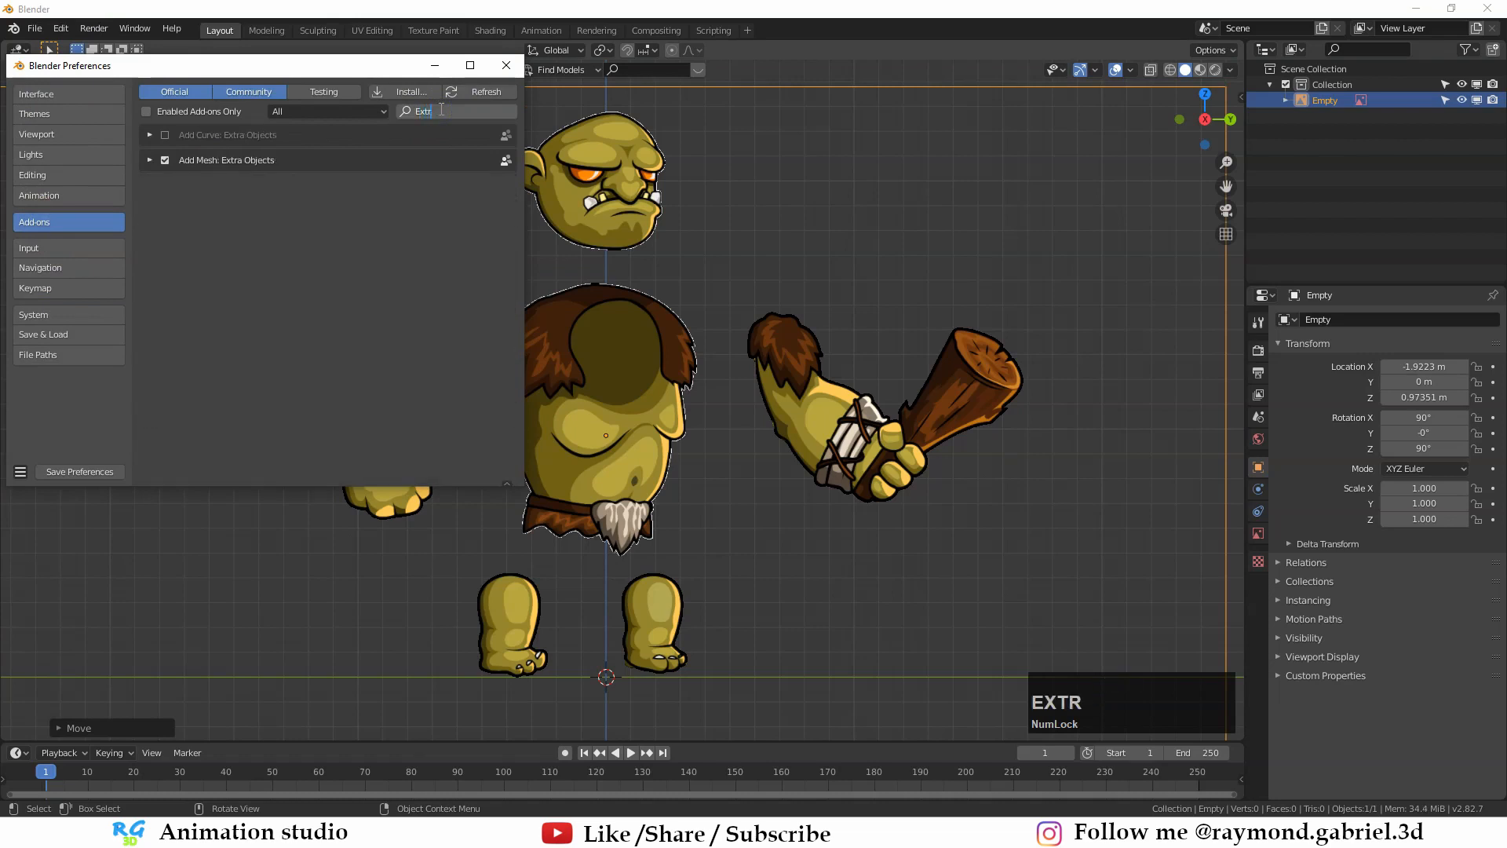
{"action": "left_click", "coordinate": [258, 166]}
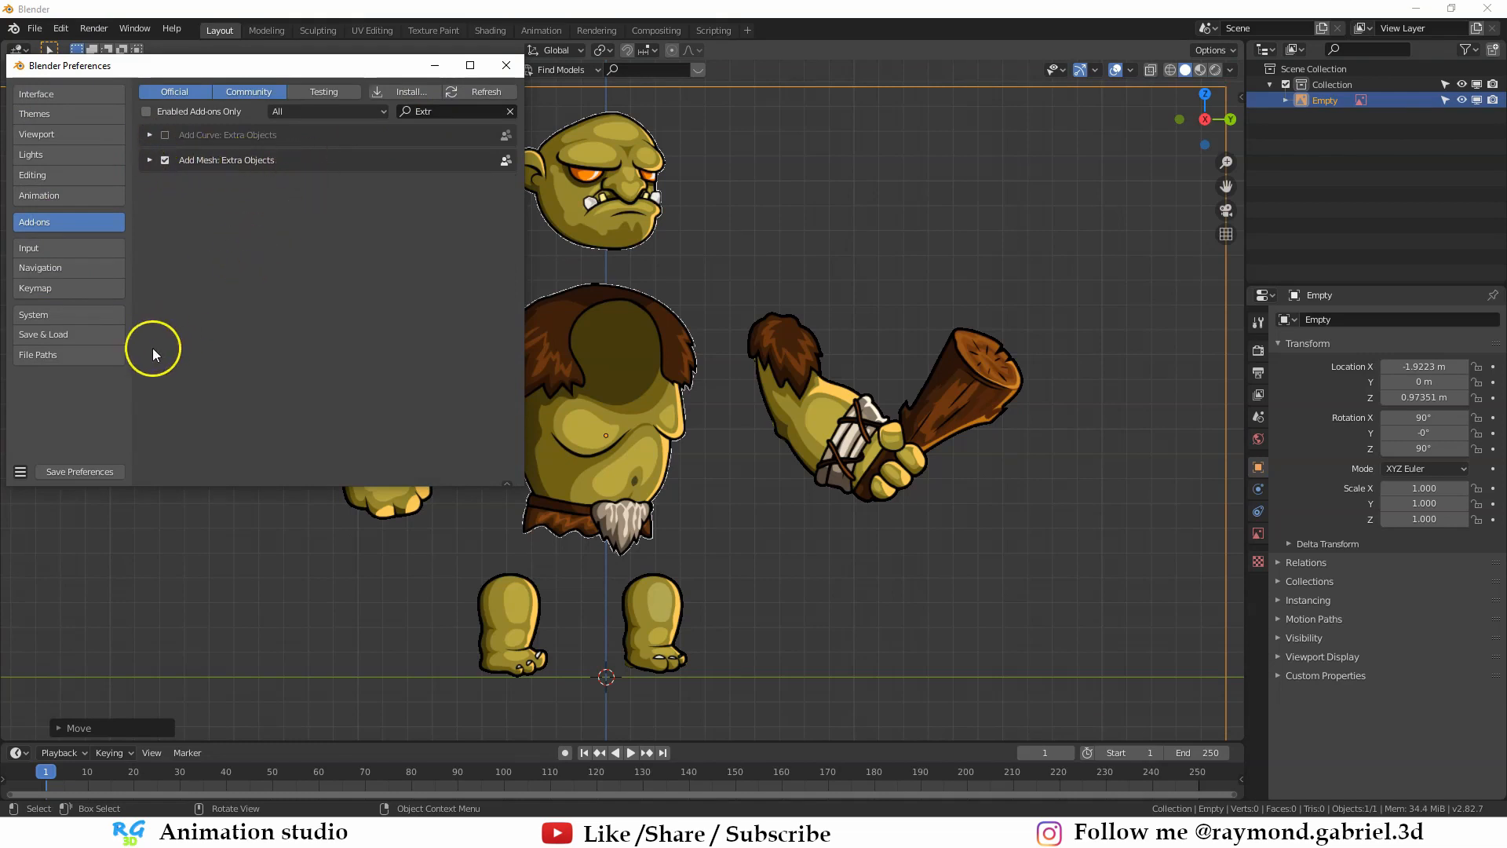
{"action": "left_click", "coordinate": [86, 472]}
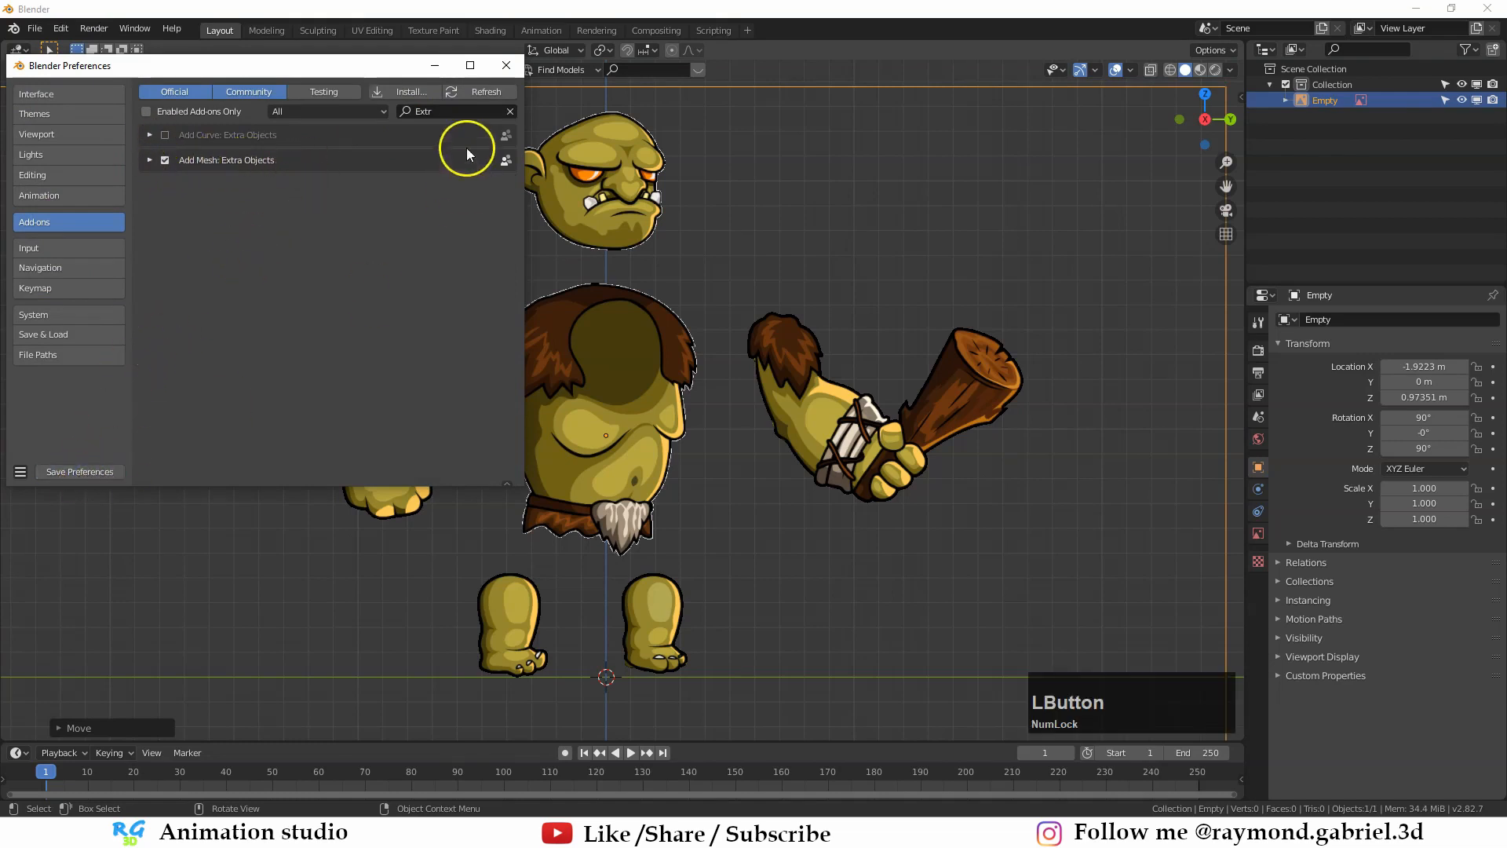
{"action": "left_click", "coordinate": [499, 73]}
Step: Place the 3D cursor in the gap between the torso and the club-holding arm
{"action": "scroll", "coordinate": [592, 332], "scroll_direction": "down", "scroll_amount": 1}
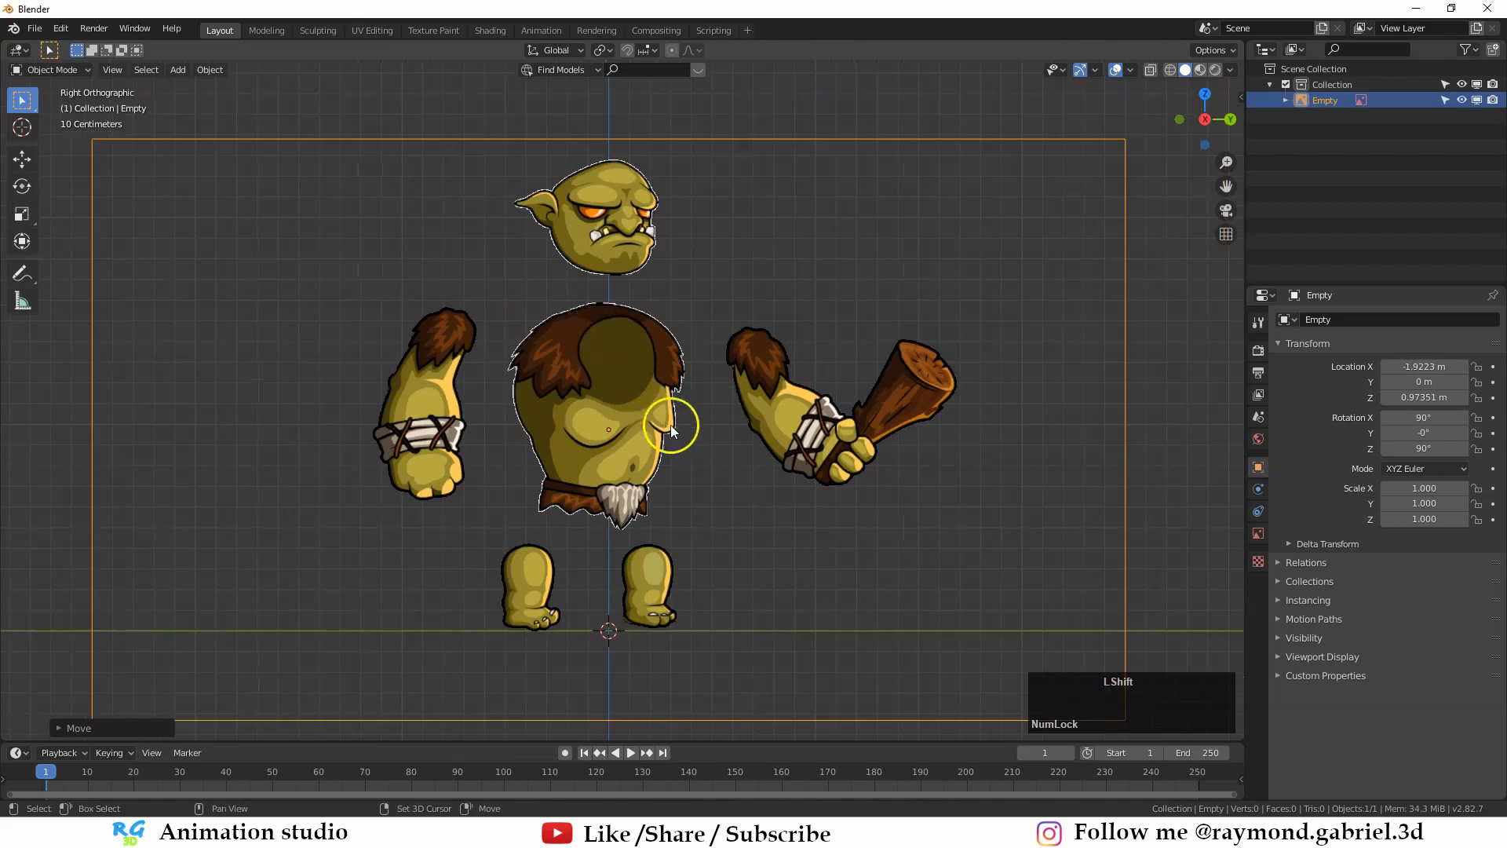
{"action": "right_click", "coordinate": [703, 410], "text": "shift"}
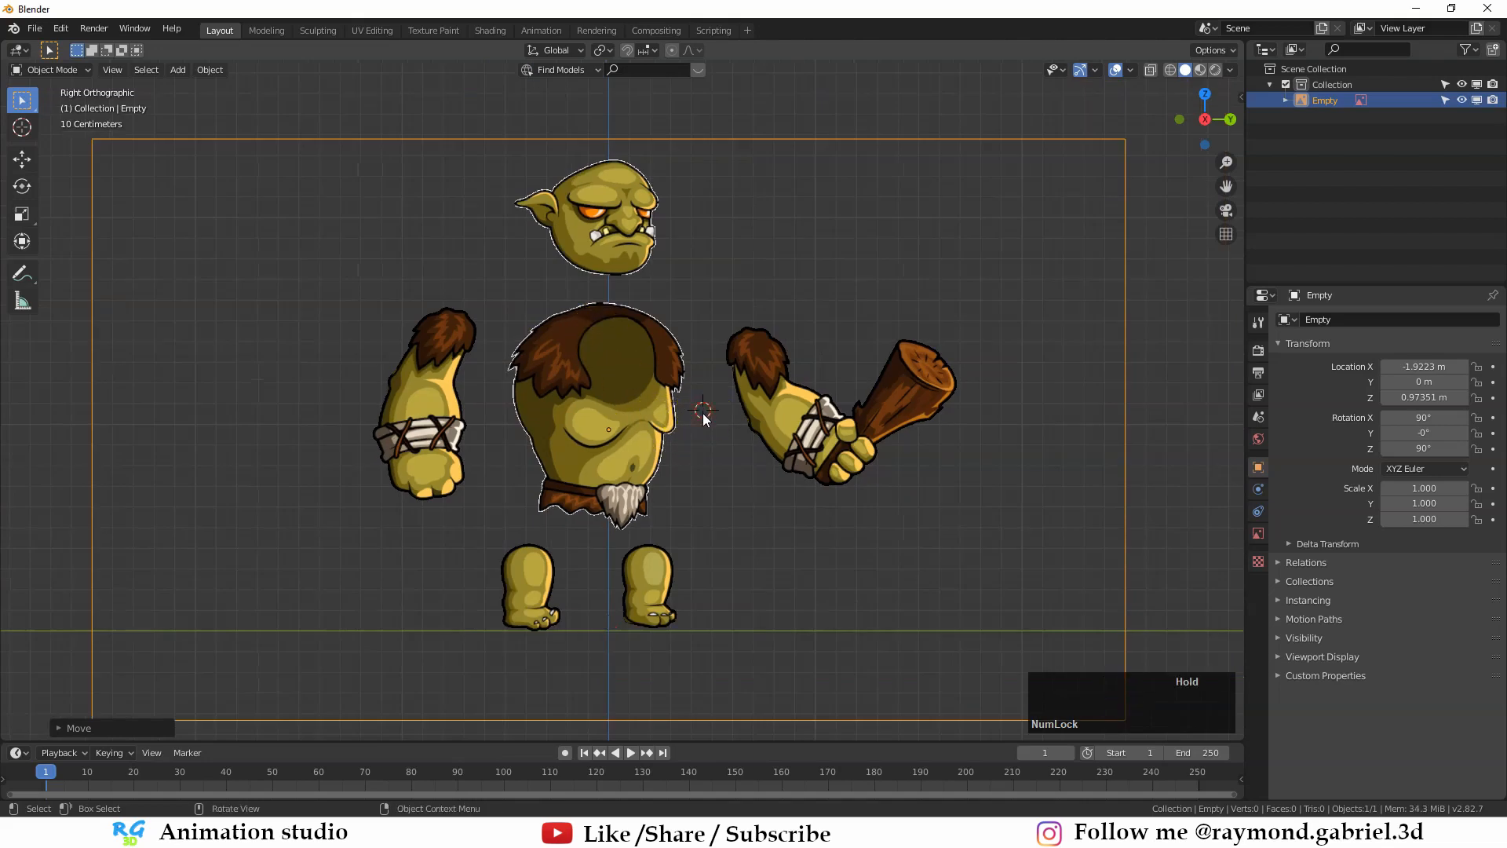
{"action": "key", "text": "shift+a"}
{"action": "mouse_move", "coordinate": [661, 261]}
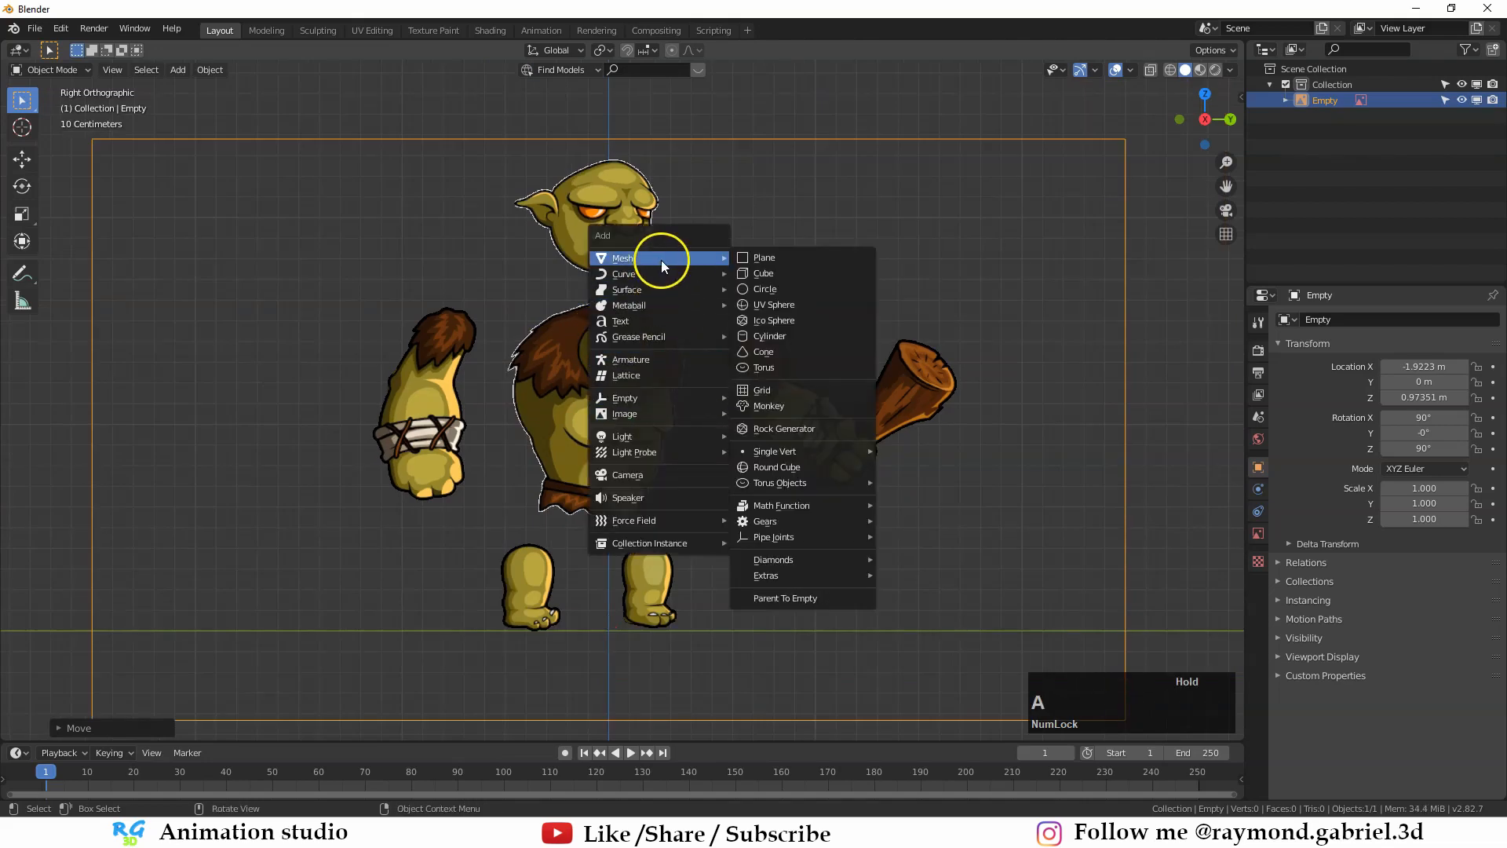
{"action": "mouse_move", "coordinate": [765, 455]}
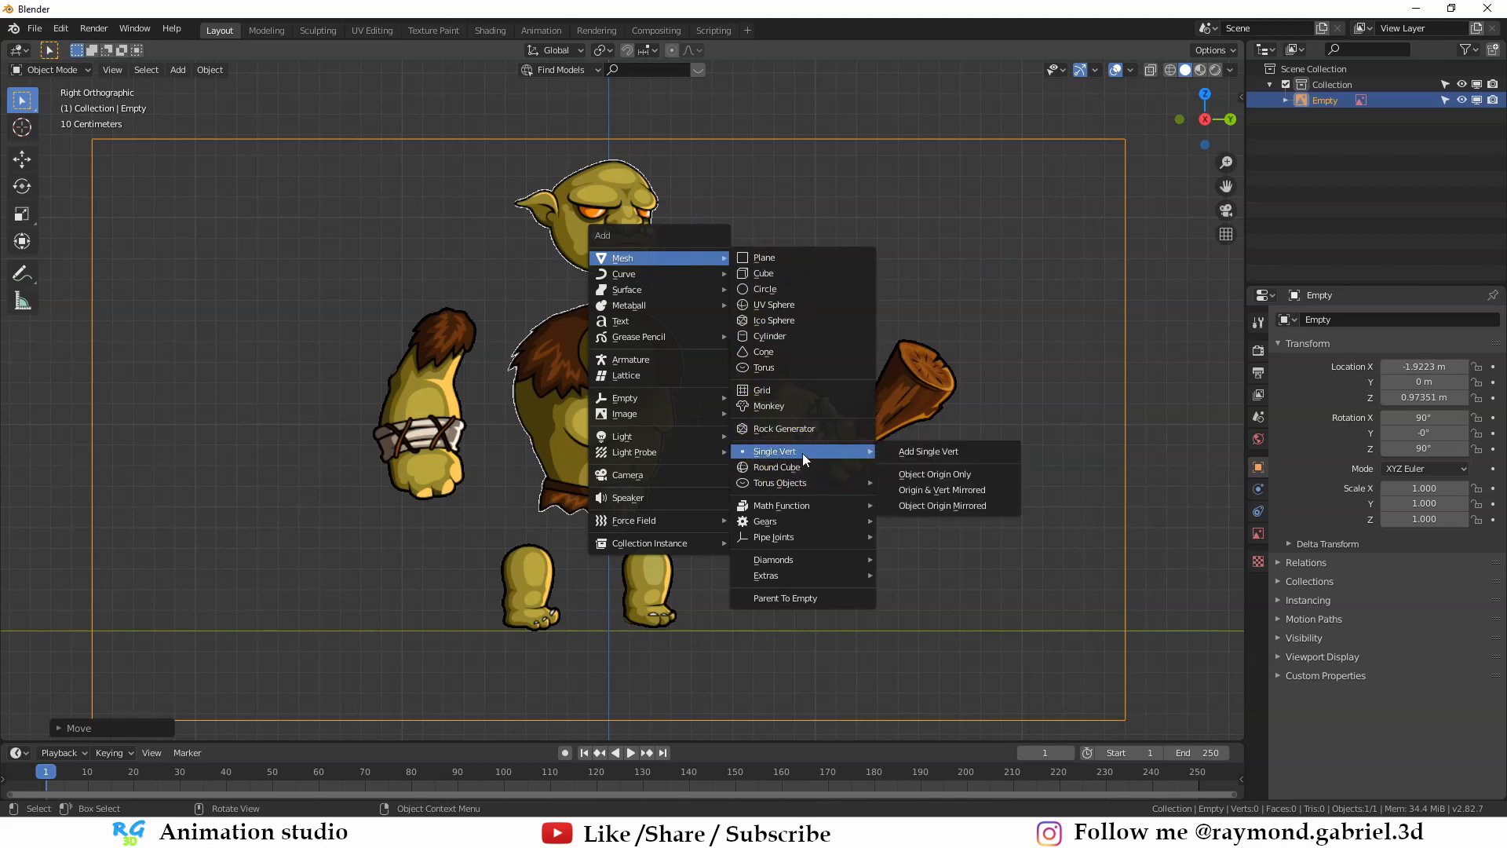
{"action": "key", "text": "Escape"}
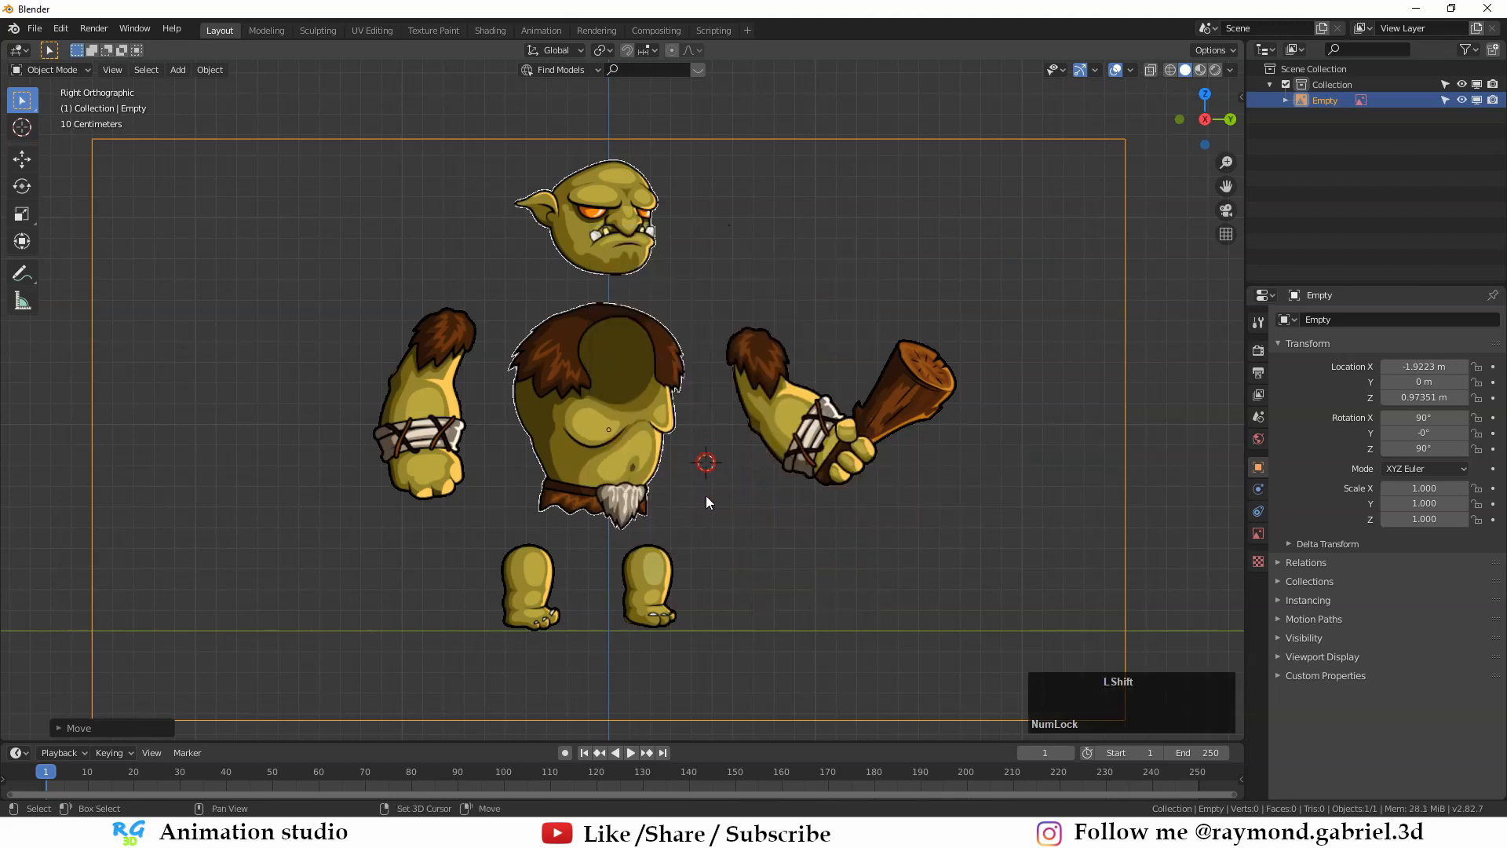
Step: Add a single vertex mesh at the 3D cursor beside the troll's torso
{"action": "left_click", "coordinate": [641, 430]}
{"action": "scroll", "coordinate": [726, 505], "scroll_direction": "up", "scroll_amount": 5}
{"action": "middle_click_drag", "start_coordinate": [821, 516], "coordinate": [629, 309], "text": "shift"}
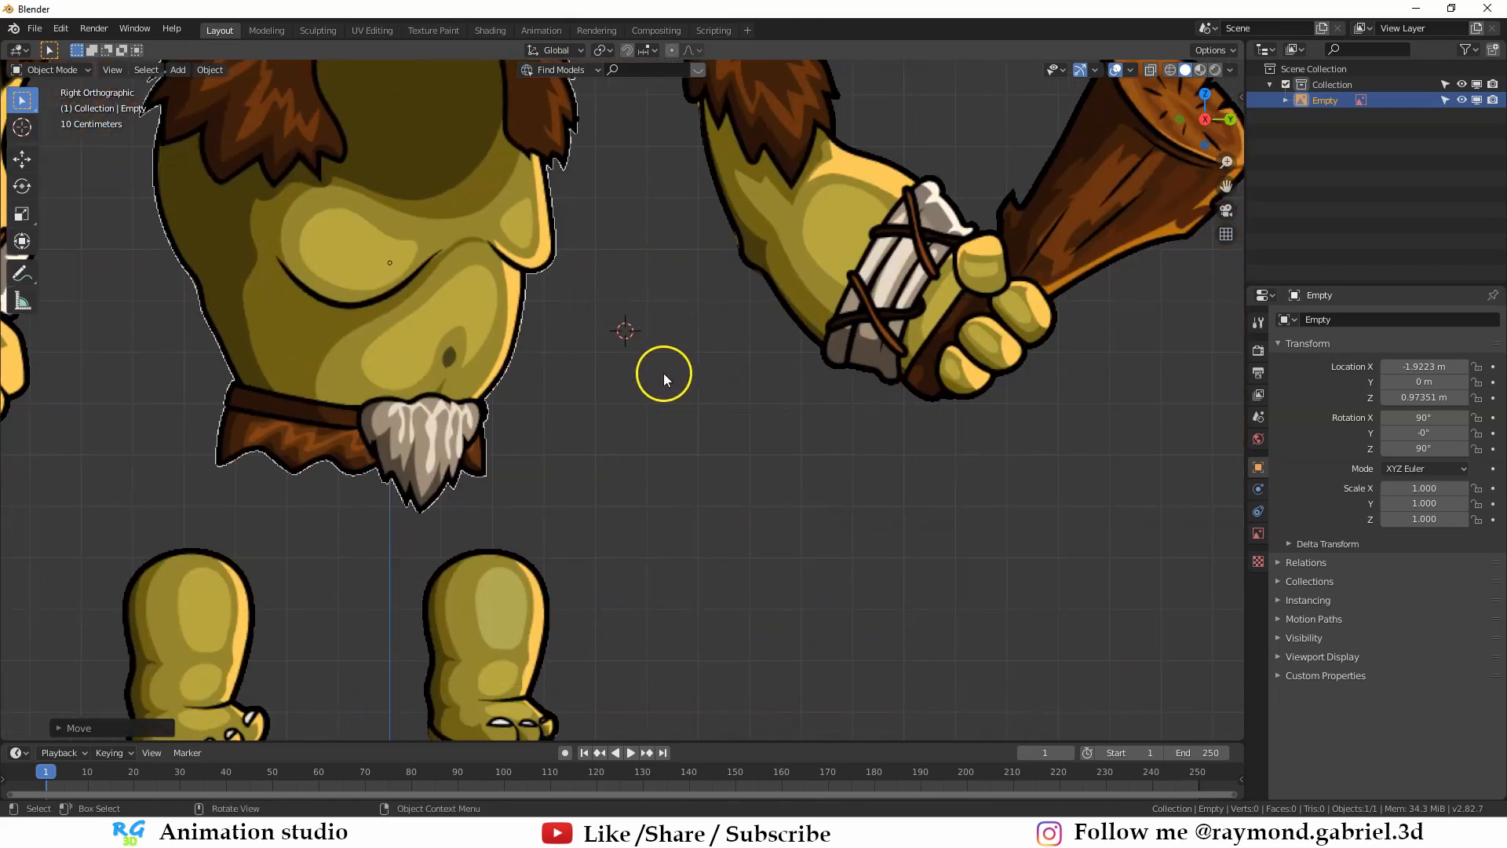
{"action": "scroll", "coordinate": [632, 337], "scroll_direction": "up", "scroll_amount": 1}
{"action": "key", "text": "shift+a"}
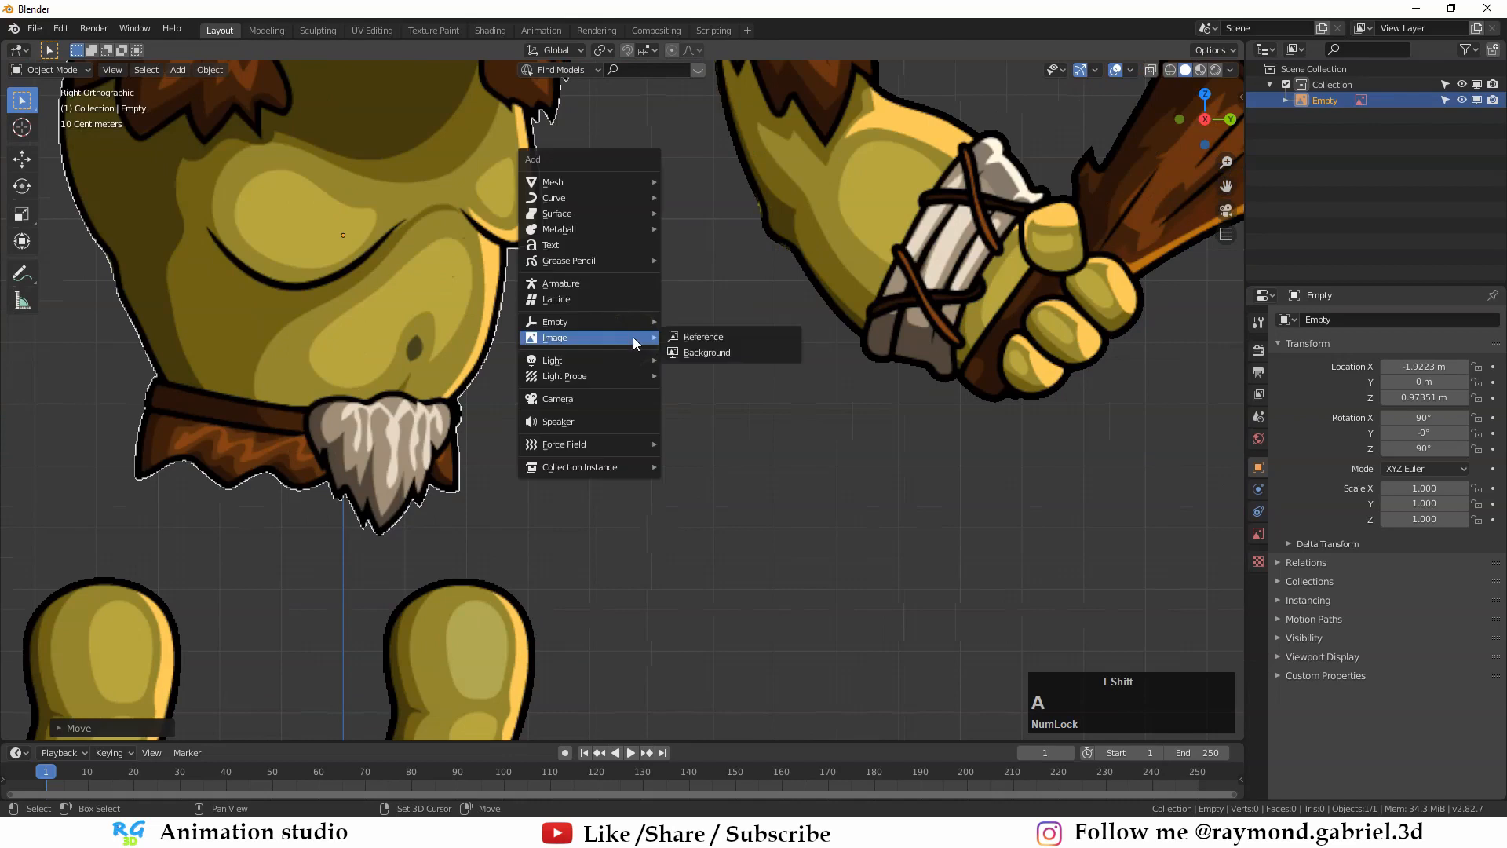
{"action": "left_click", "coordinate": [596, 183]}
{"action": "mouse_move", "coordinate": [699, 377]}
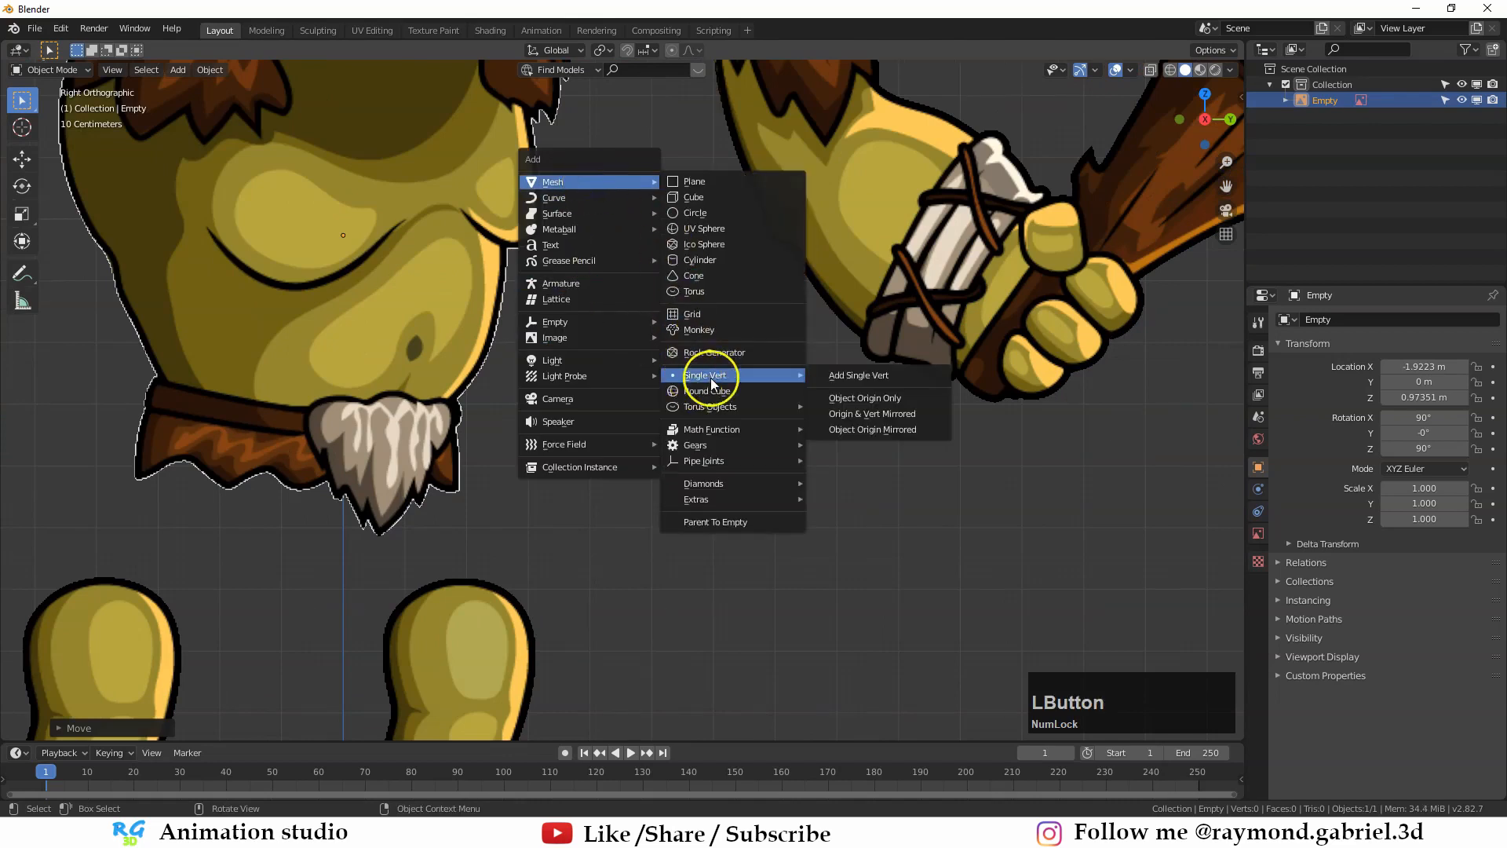
{"action": "left_click", "coordinate": [863, 376]}
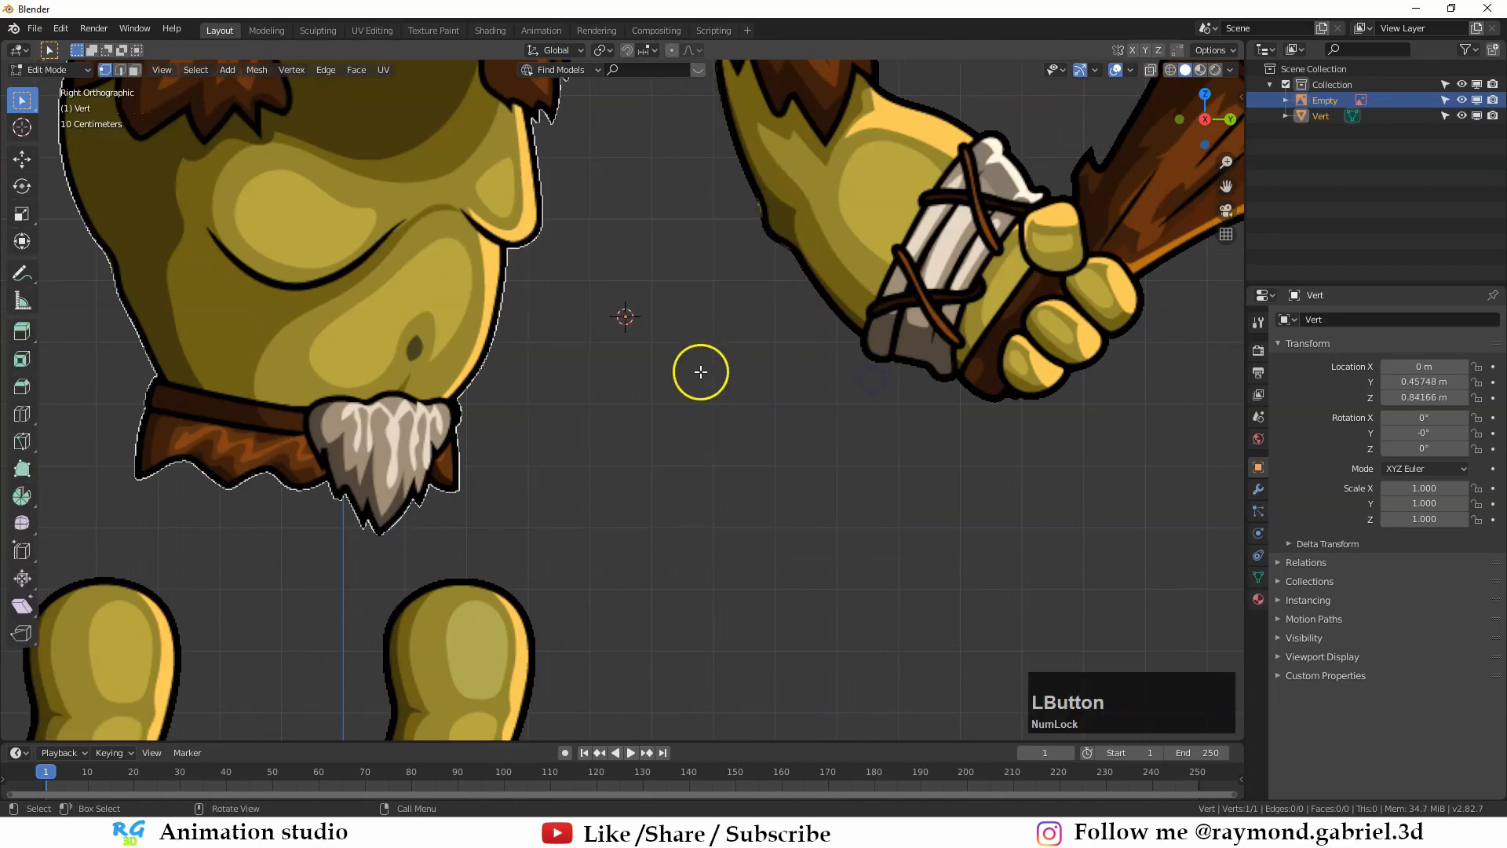
Step: Move the vertex over to just outside the front edge of the troll's belly
{"action": "key", "text": "g"}
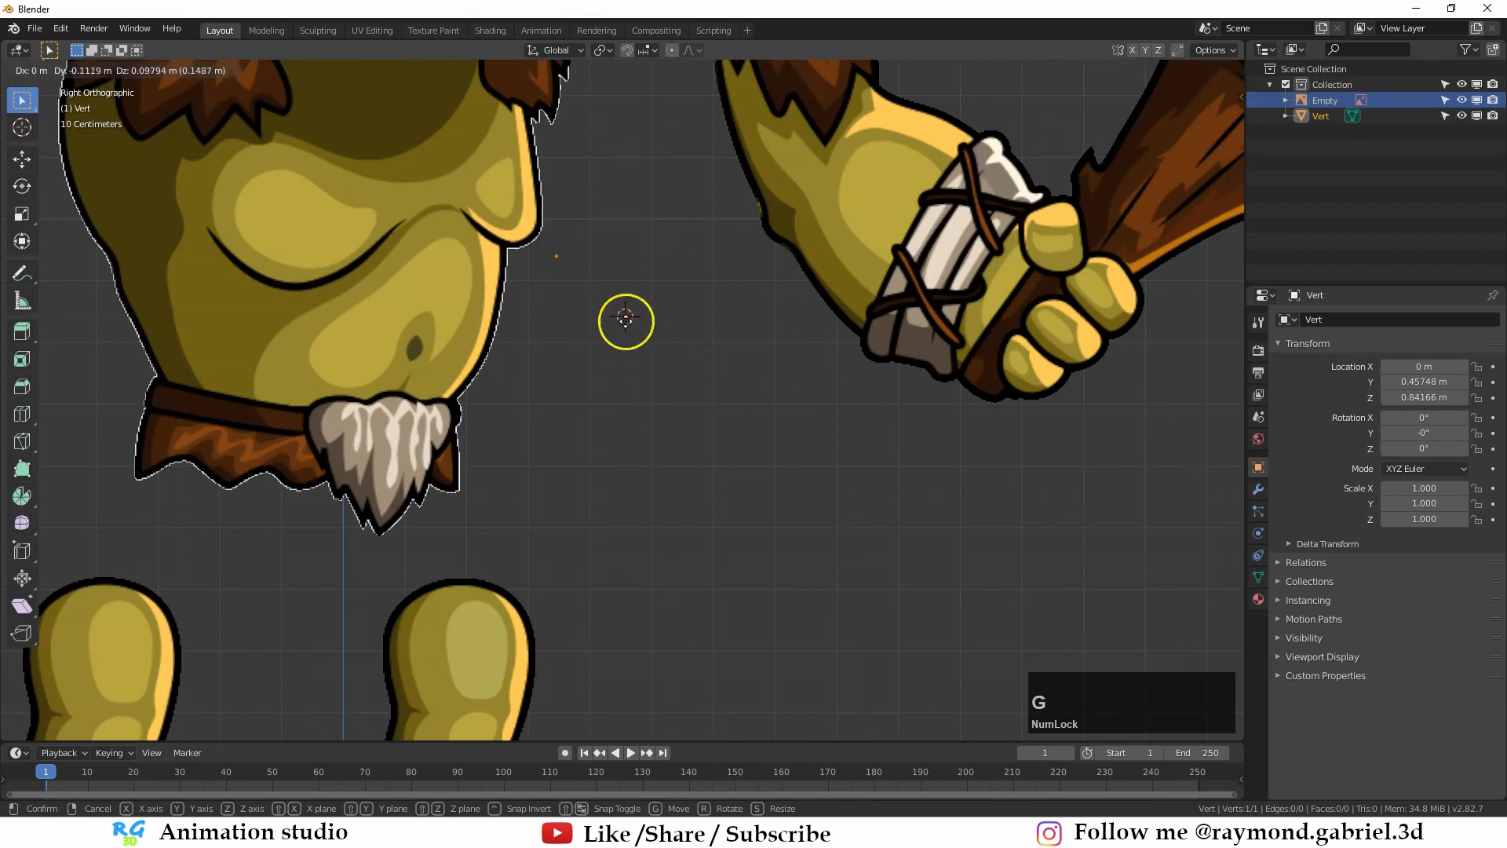
{"action": "left_click", "coordinate": [595, 379]}
{"action": "middle_click_drag", "start_coordinate": [603, 314], "coordinate": [690, 416], "text": "shift"}
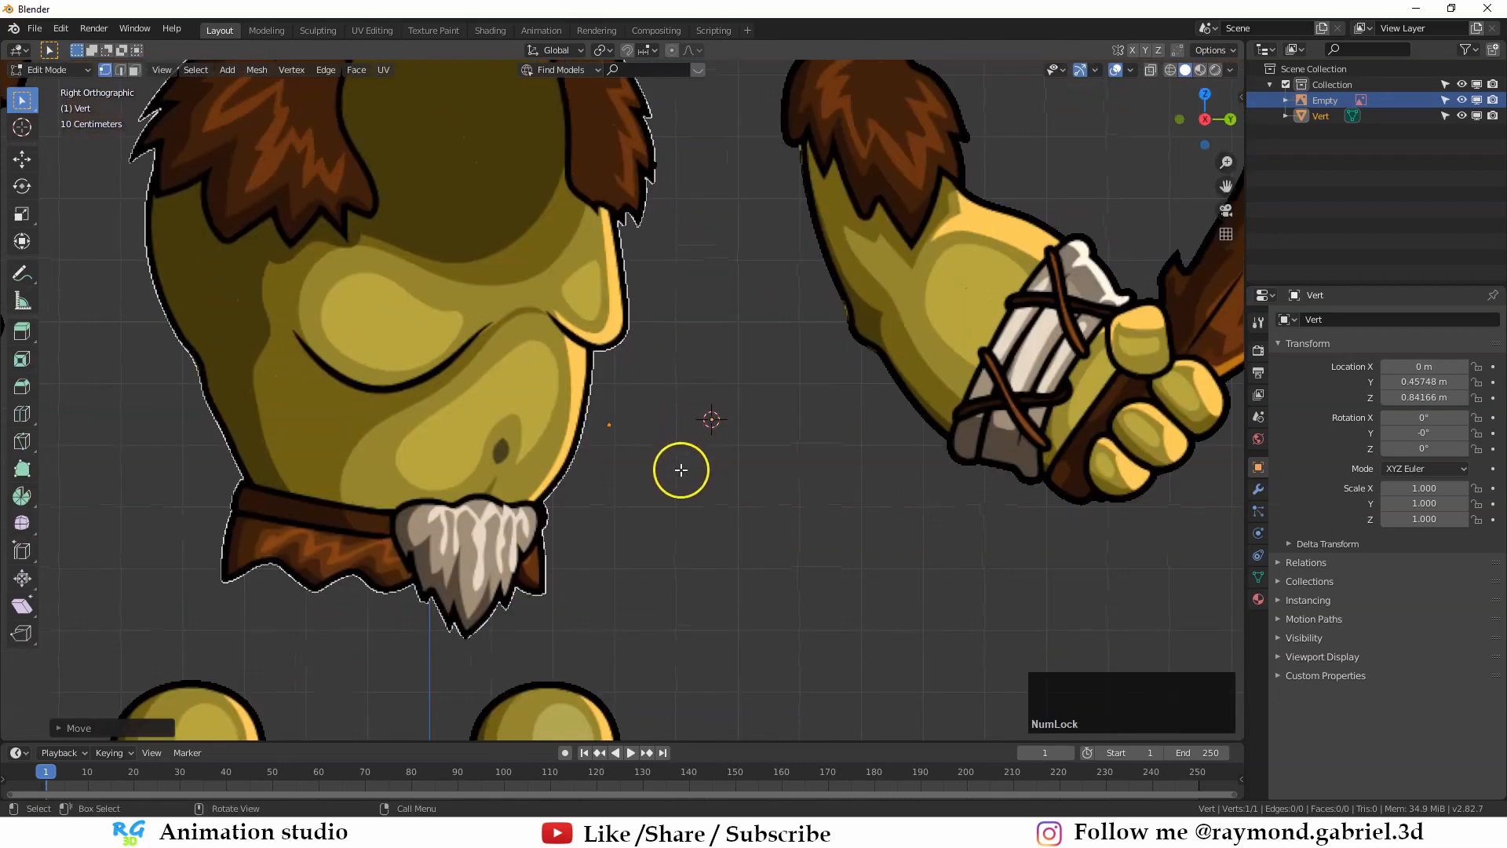
Step: Extrude vertices one after another up the front of the belly and chest to the lower edge of the shoulder fur
{"action": "key", "text": "e"}
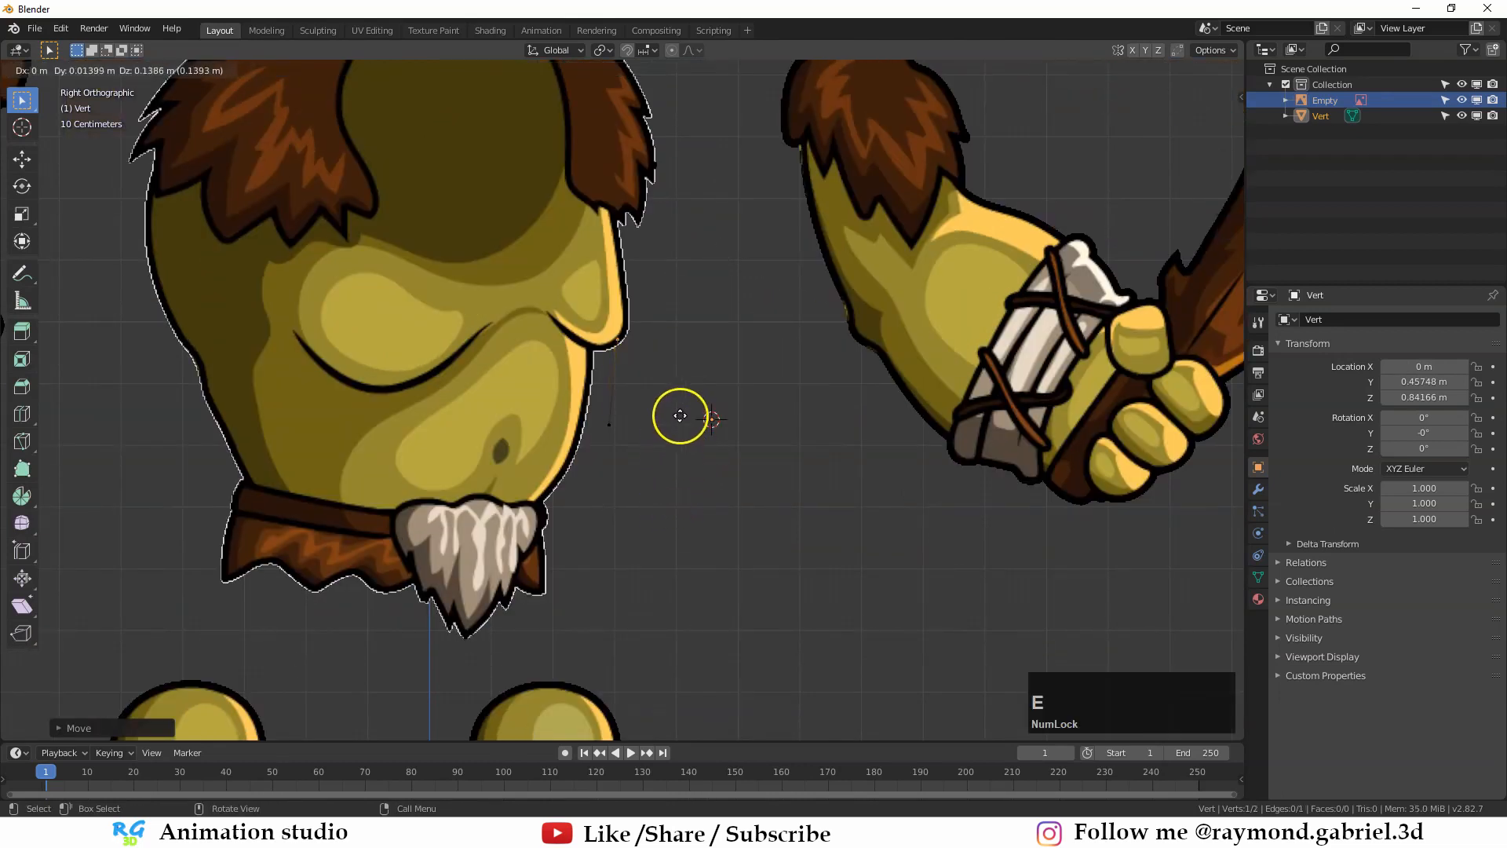
{"action": "left_click", "coordinate": [674, 447]}
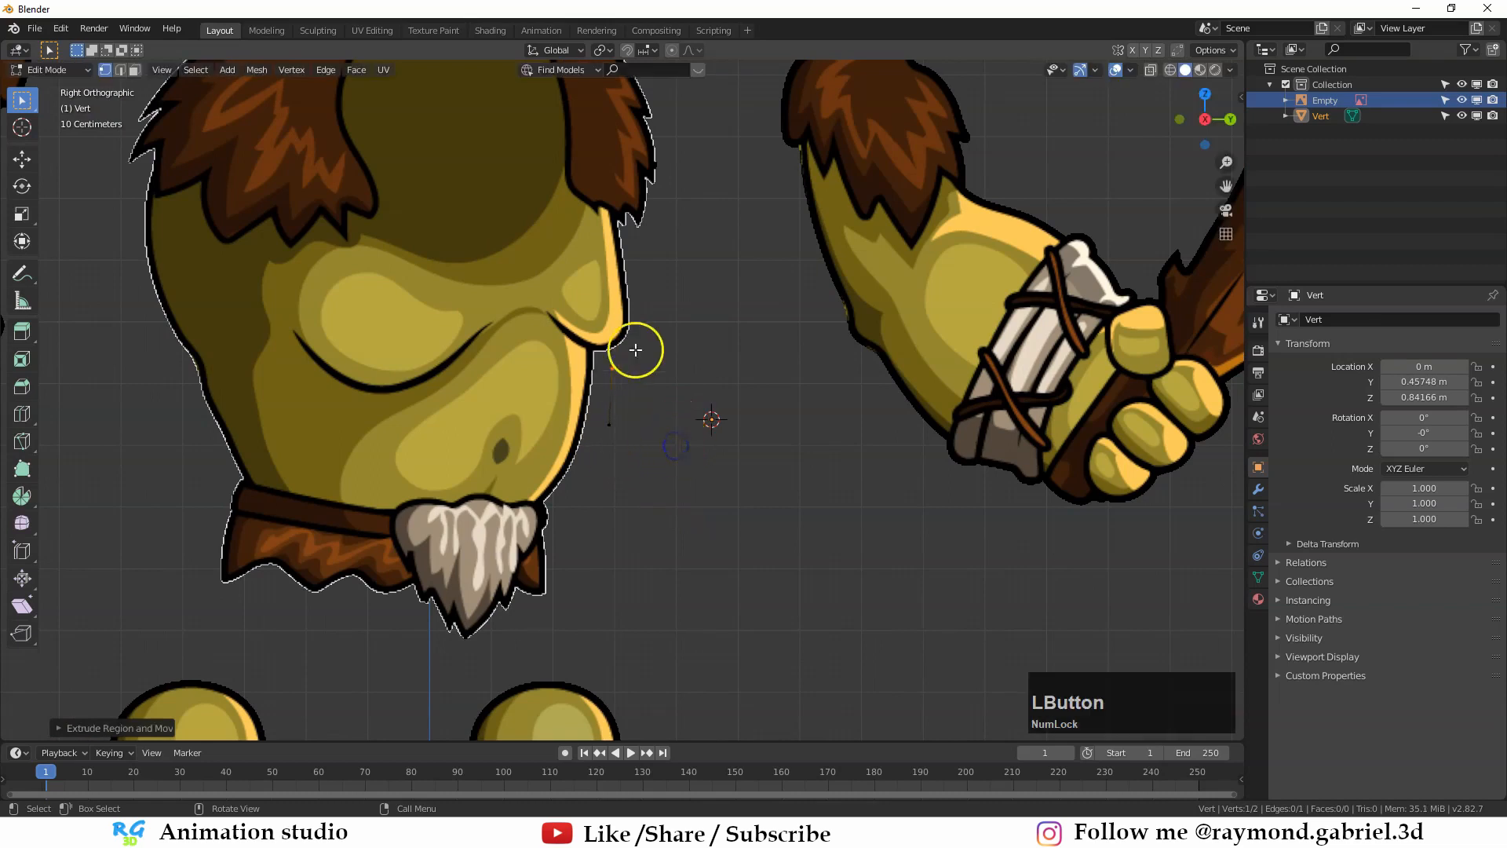
{"action": "key", "text": "e"}
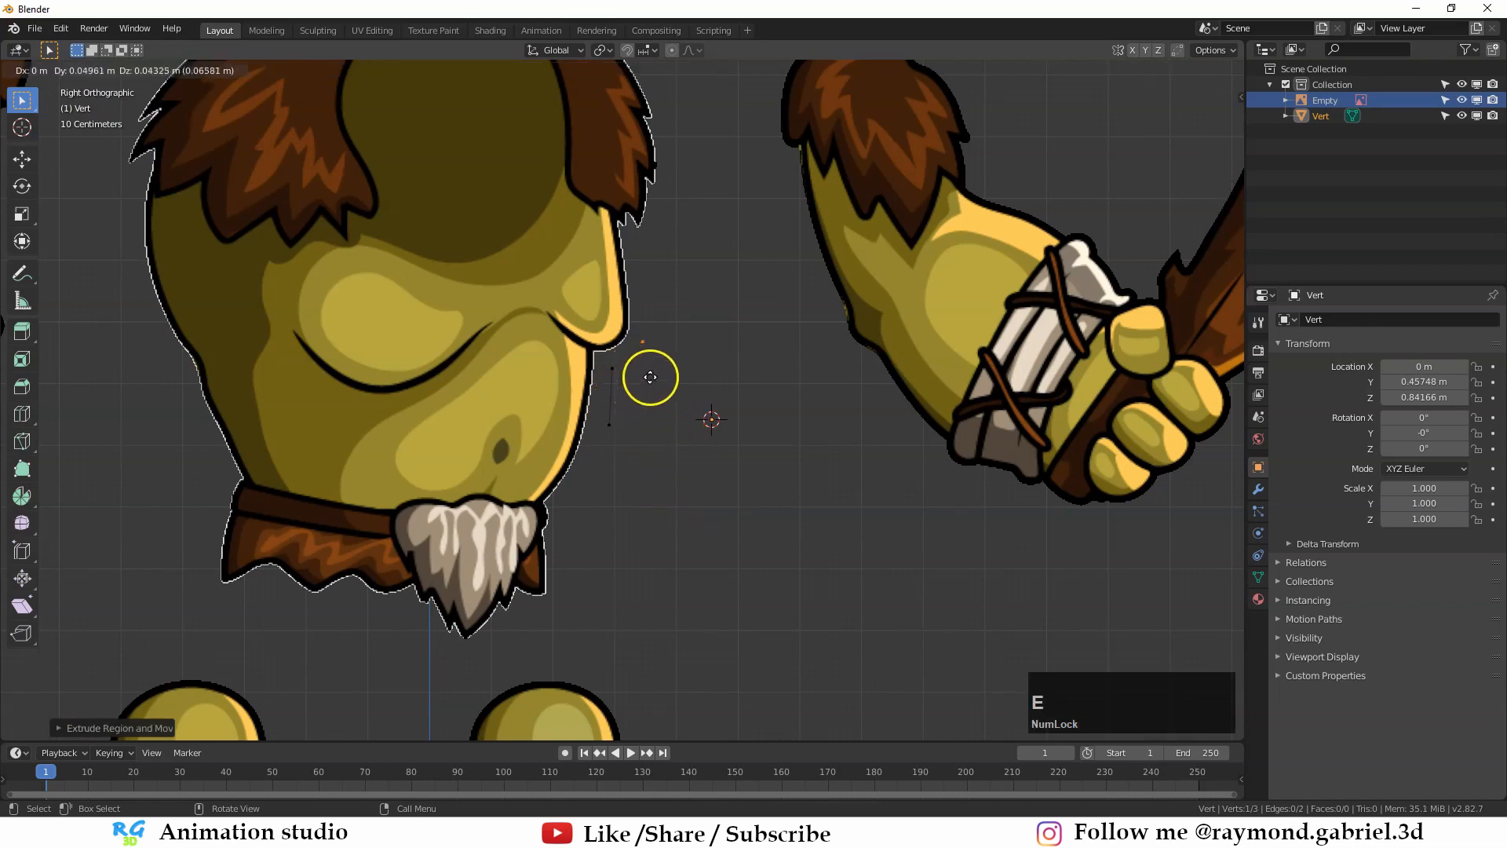
{"action": "left_click", "coordinate": [655, 350]}
{"action": "key", "text": "e"}
{"action": "left_click", "coordinate": [645, 250]}
{"action": "key", "text": "e"}
{"action": "left_click", "coordinate": [673, 240]}
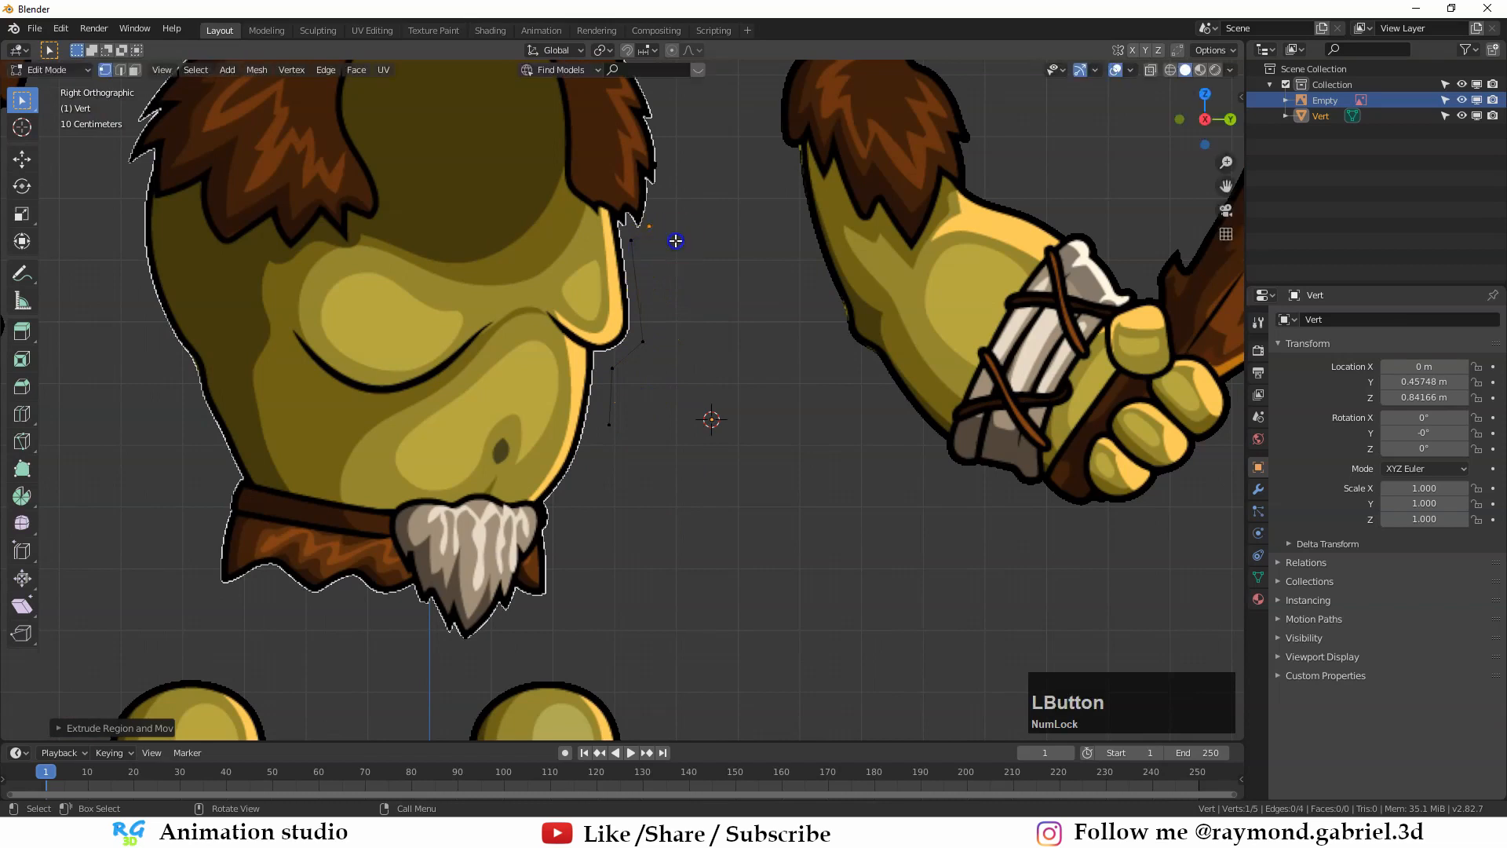
{"action": "key", "text": "e"}
{"action": "left_click", "coordinate": [683, 201]}
Step: Continue extruding vertices around the front shoulder fur and over the top of the torso
{"action": "middle_click_drag", "start_coordinate": [655, 236], "coordinate": [632, 370], "text": "shift"}
{"action": "key", "text": "e"}
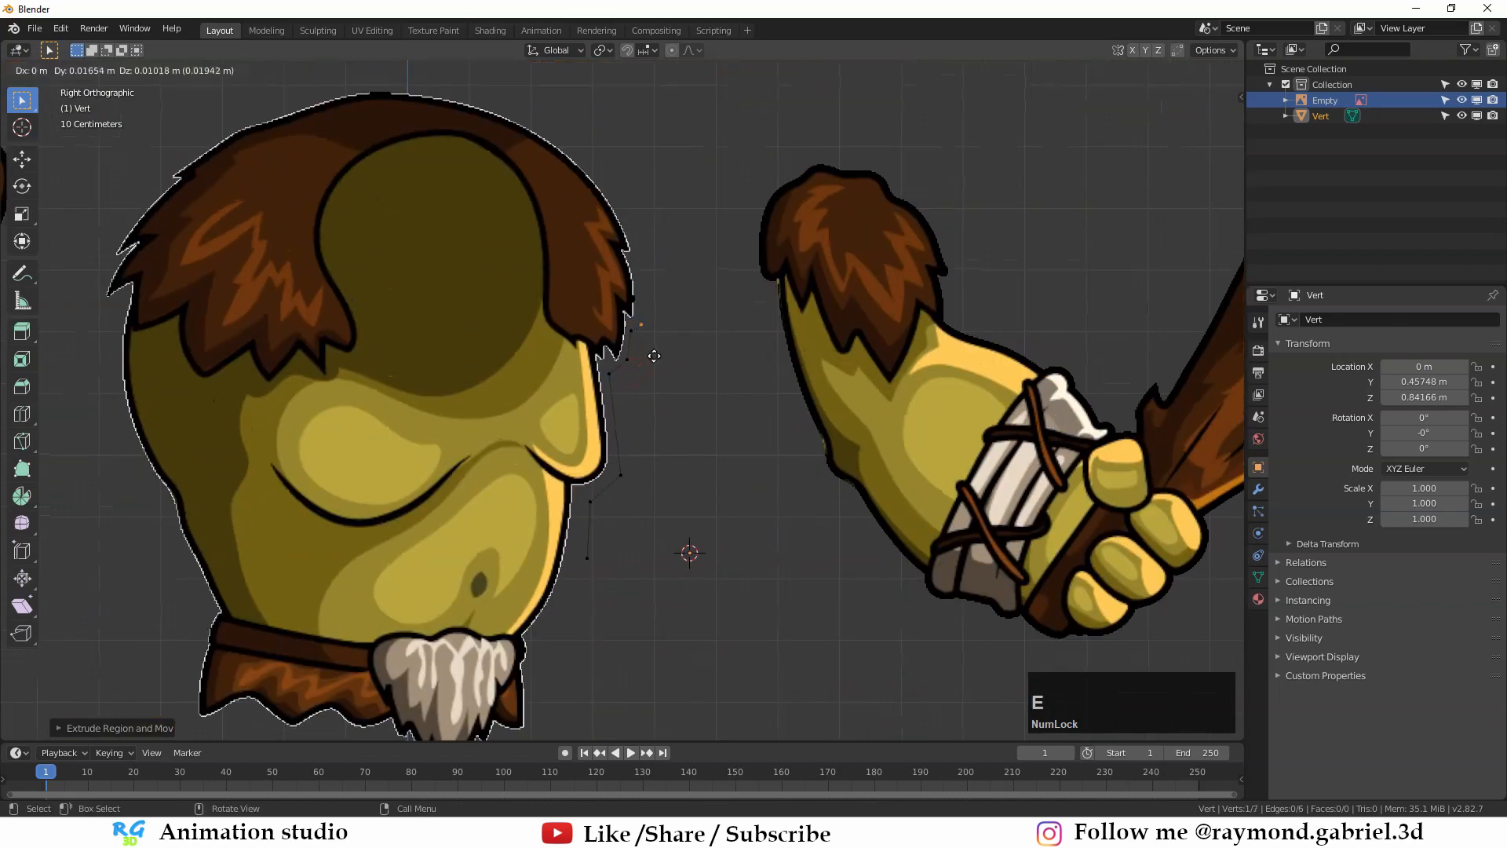
{"action": "left_click", "coordinate": [656, 349]}
{"action": "key", "text": "e"}
{"action": "left_click", "coordinate": [659, 291]}
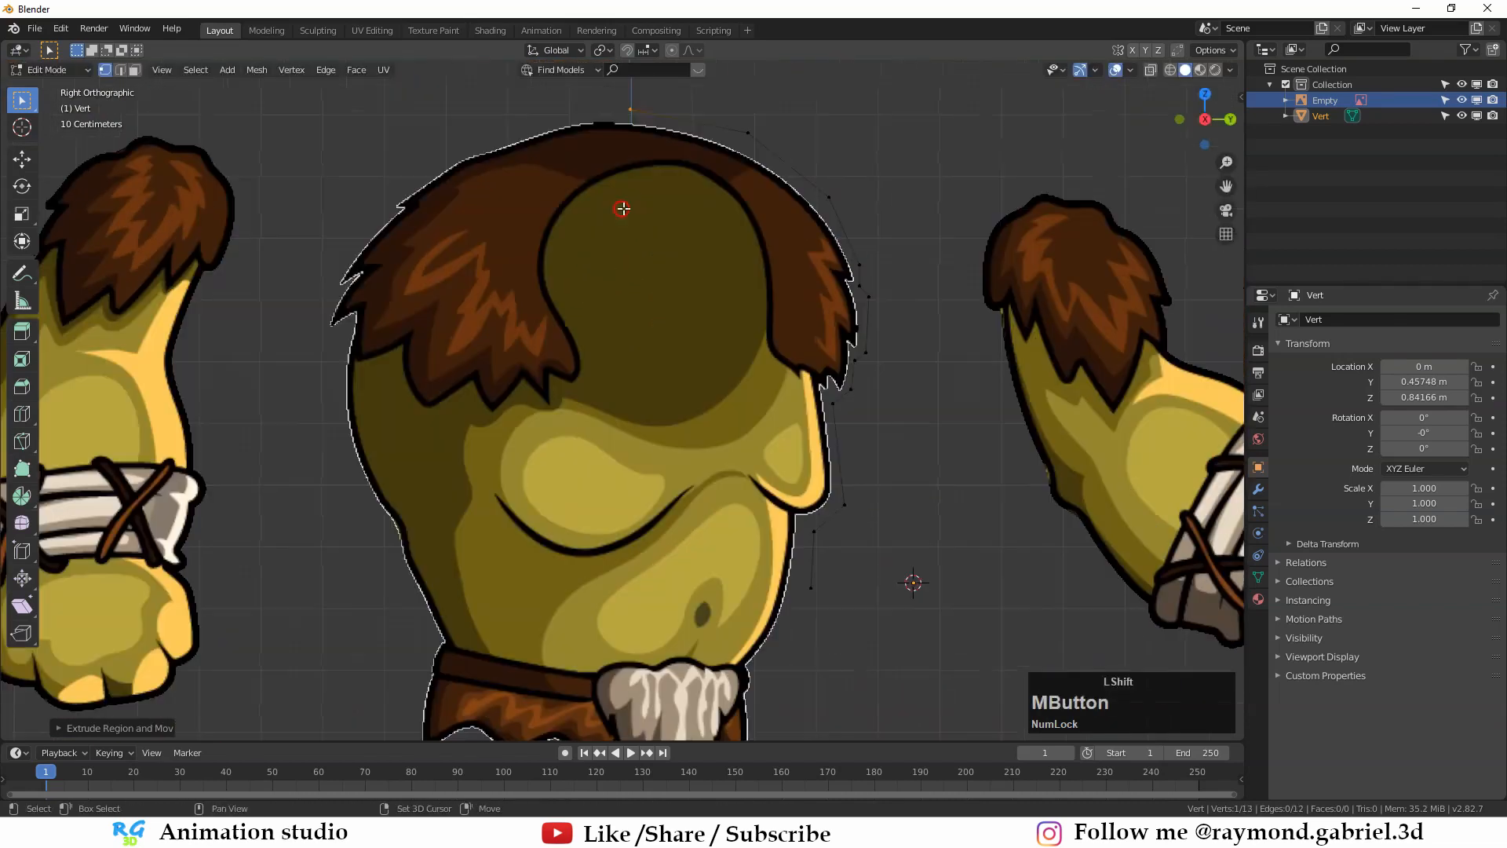
Step: Extrude the outline down the torso's back edge and around the rear corner of the loincloth
{"action": "key", "text": "e"}
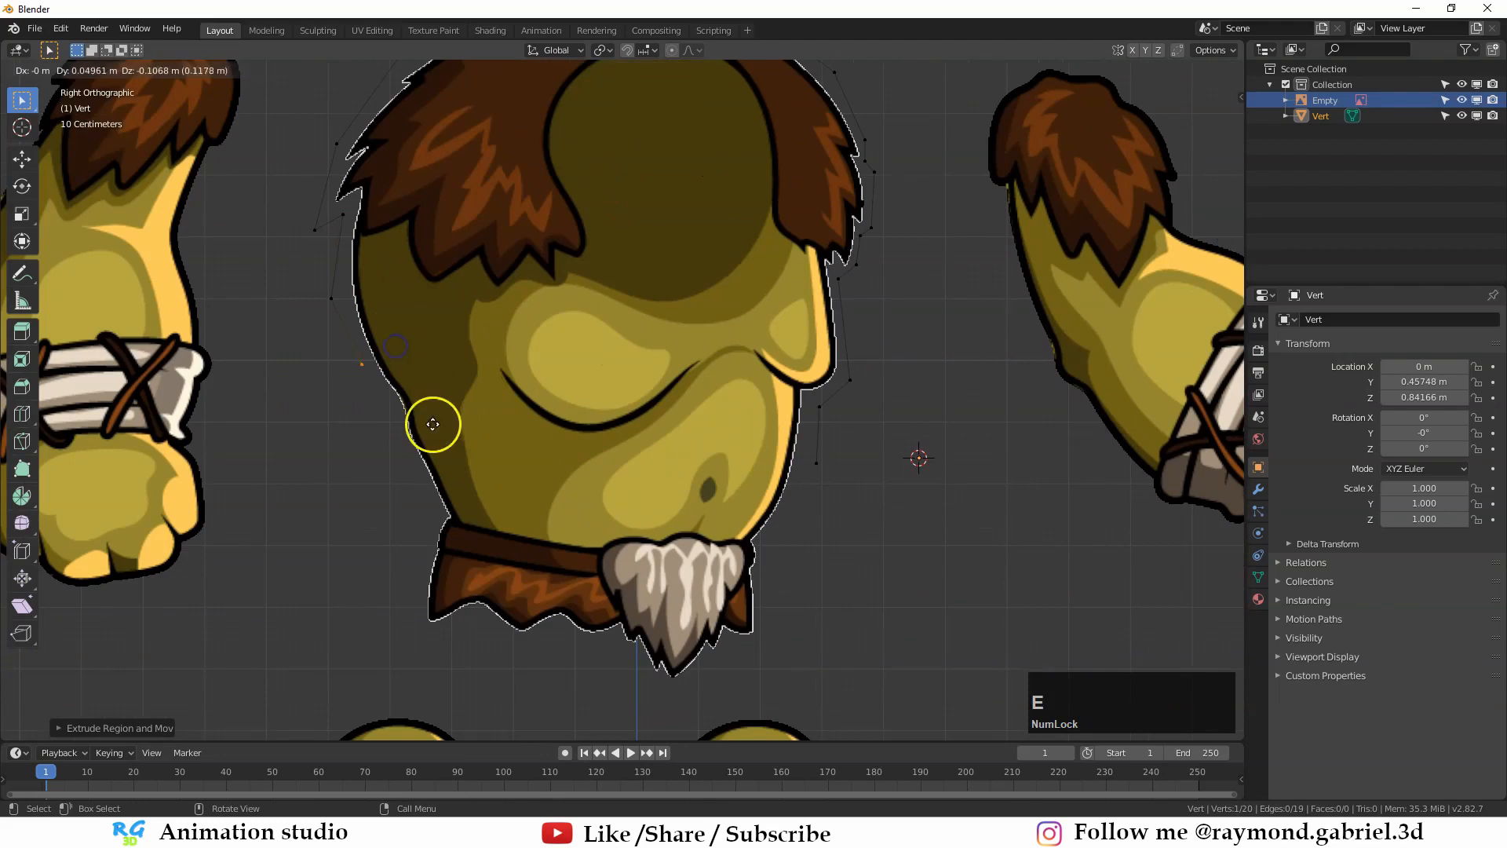
{"action": "left_click", "coordinate": [446, 447]}
{"action": "key", "text": "e"}
{"action": "left_click", "coordinate": [578, 663]}
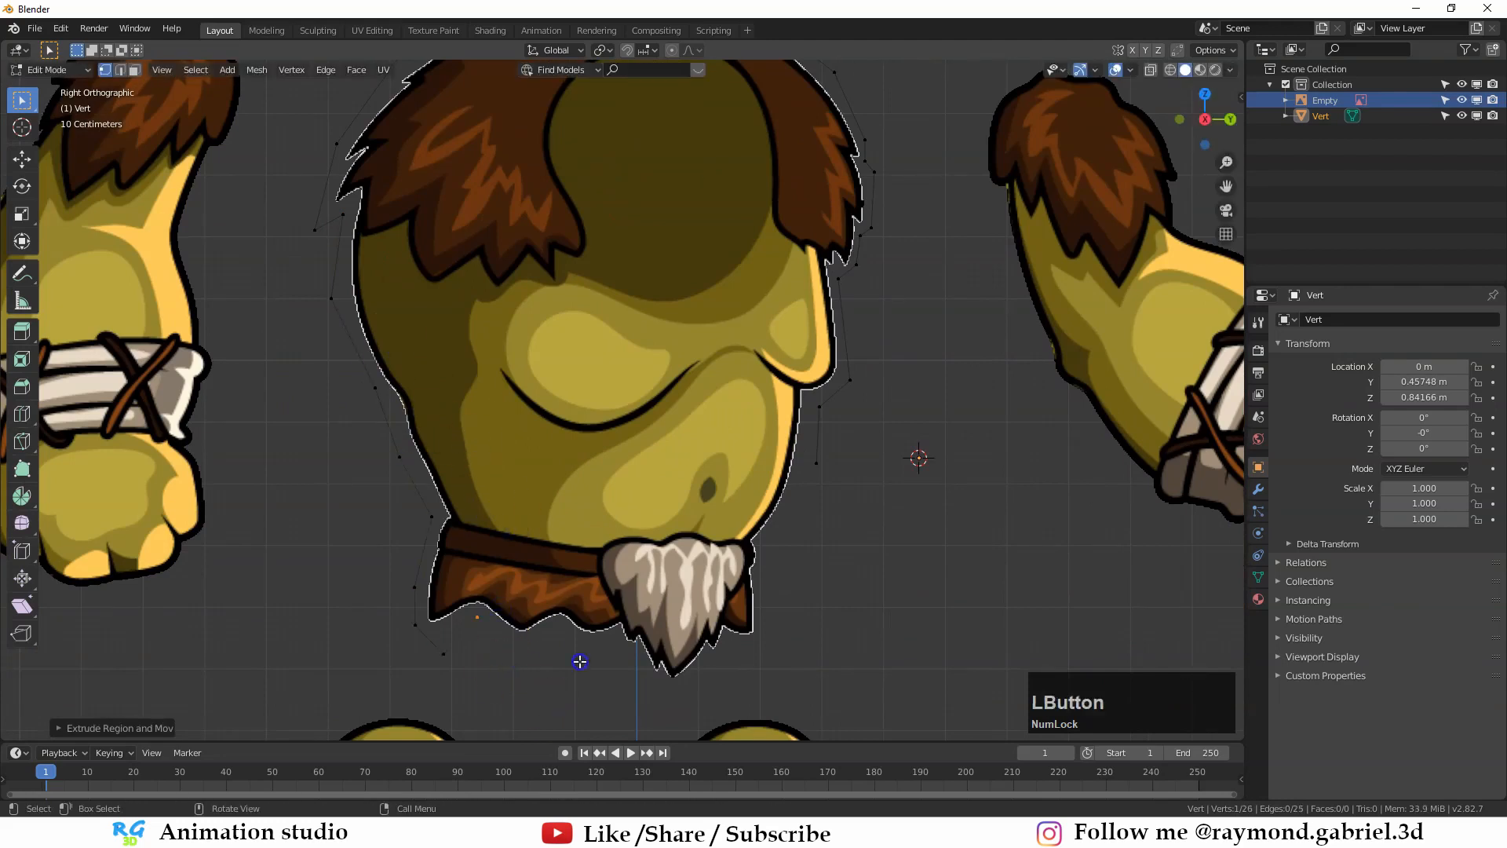
Step: Extrude the outline along the loincloth's ragged lower edge, around its front corner and up to the front of the belly
{"action": "key", "text": "e"}
{"action": "left_click", "coordinate": [610, 662]}
{"action": "key", "text": "e"}
{"action": "left_click", "coordinate": [659, 680]}
{"action": "left_click", "coordinate": [789, 694]}
{"action": "left_click", "coordinate": [793, 511]}
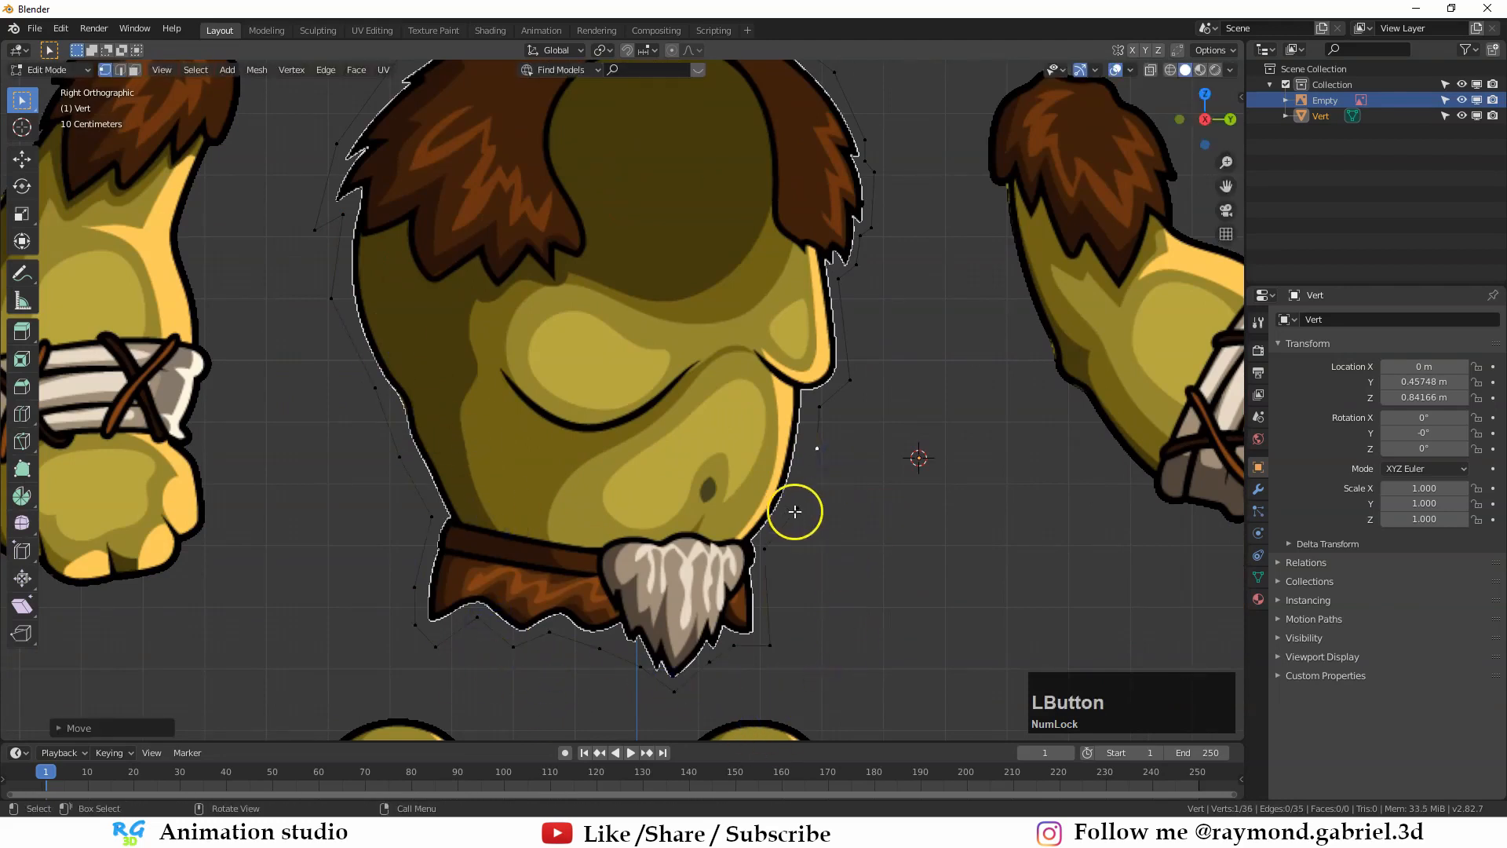
Step: Try merging the outline's two open end vertices at their center in front of the belly
{"action": "middle_click_drag", "start_coordinate": [794, 511], "coordinate": [713, 474], "text": "shift"}
{"action": "scroll", "coordinate": [759, 384], "scroll_direction": "up", "scroll_amount": 3}
{"action": "scroll", "coordinate": [730, 453], "scroll_direction": "up", "scroll_amount": 1}
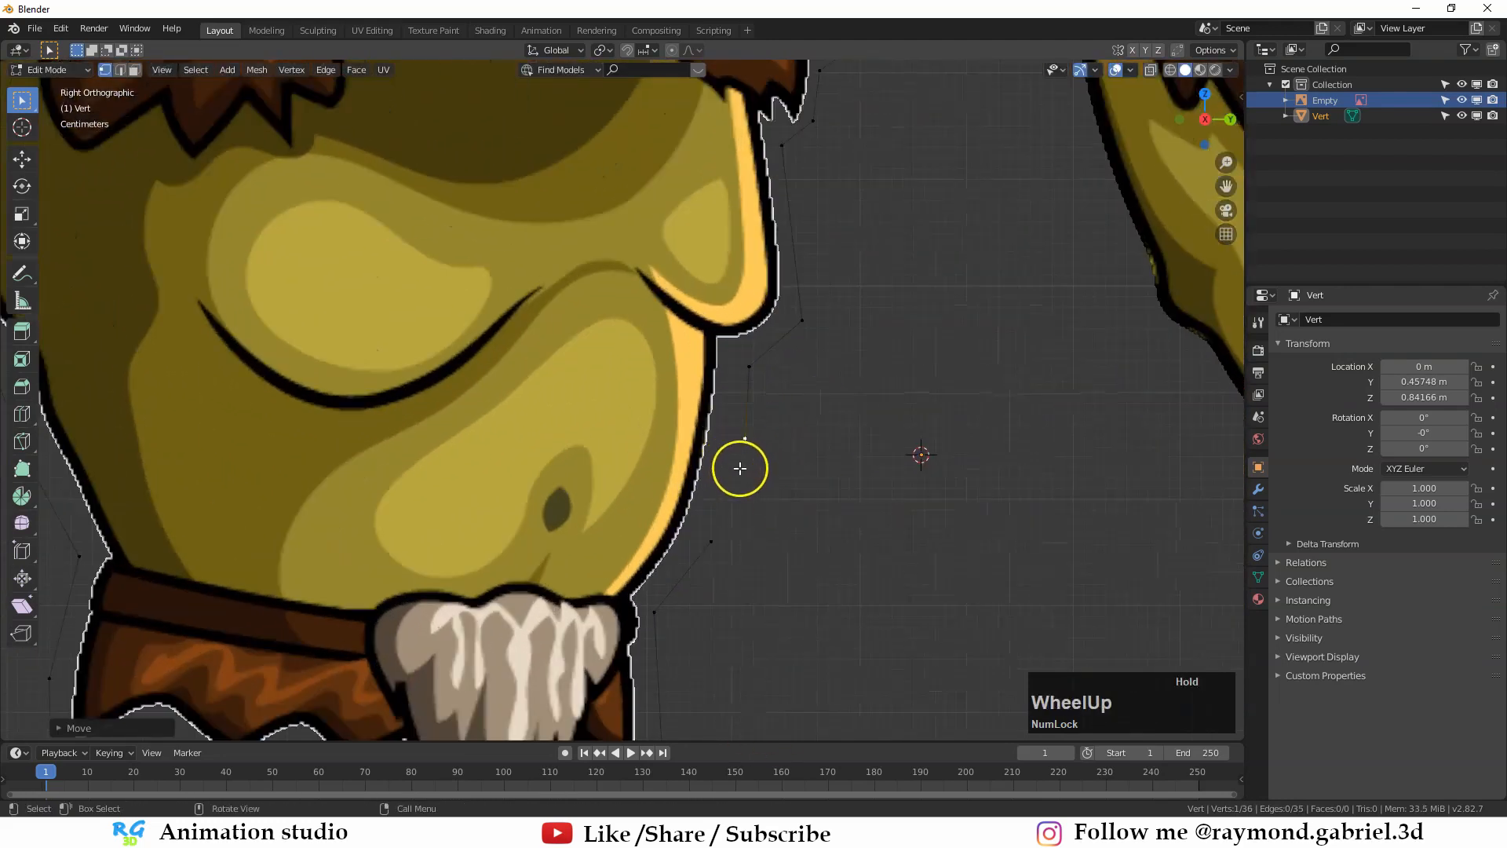
{"action": "left_click", "coordinate": [686, 551]}
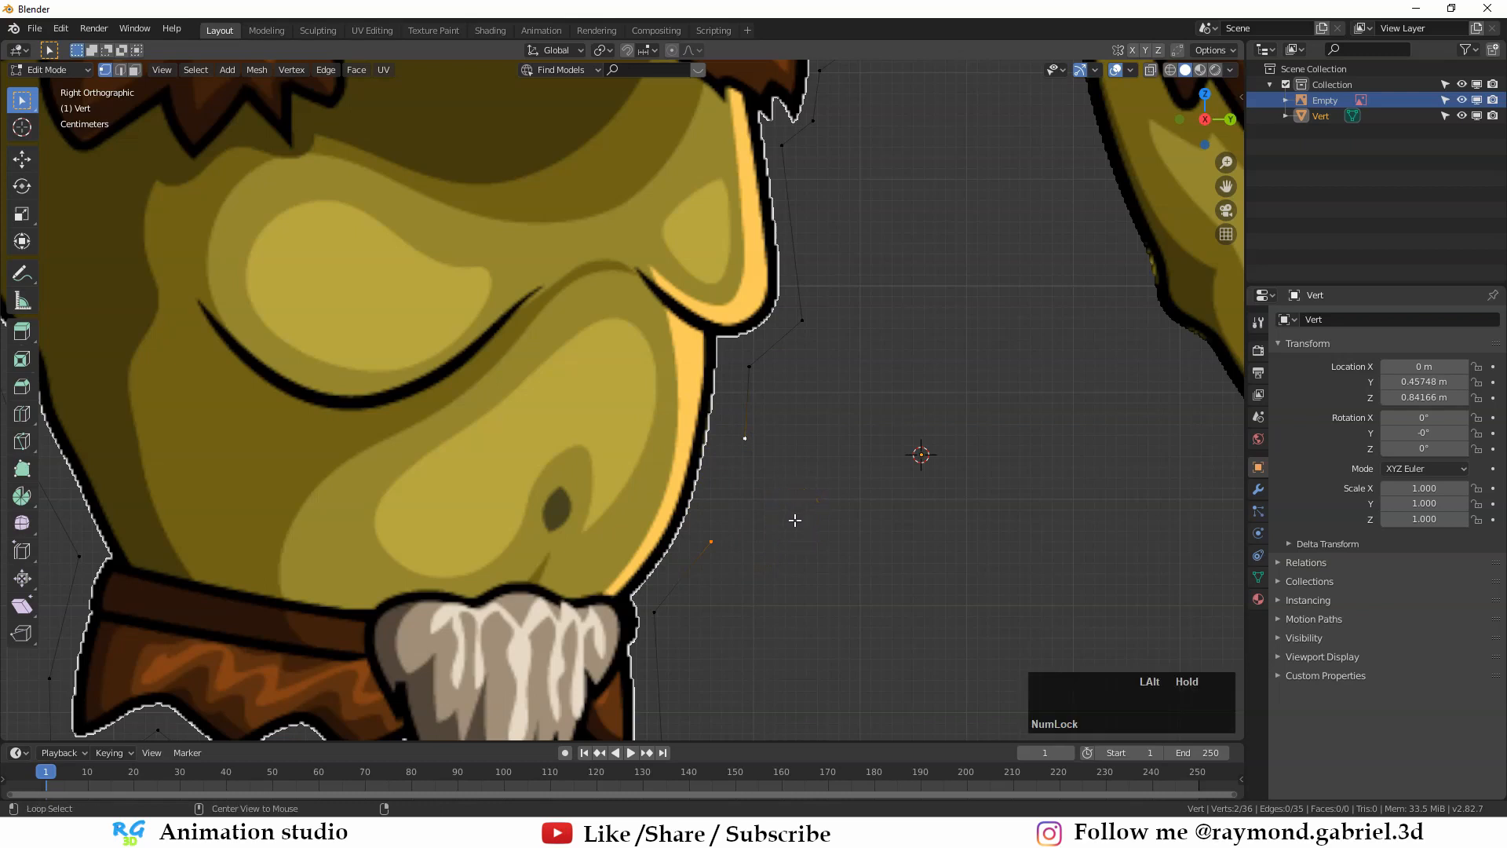
{"action": "key", "text": "m"}
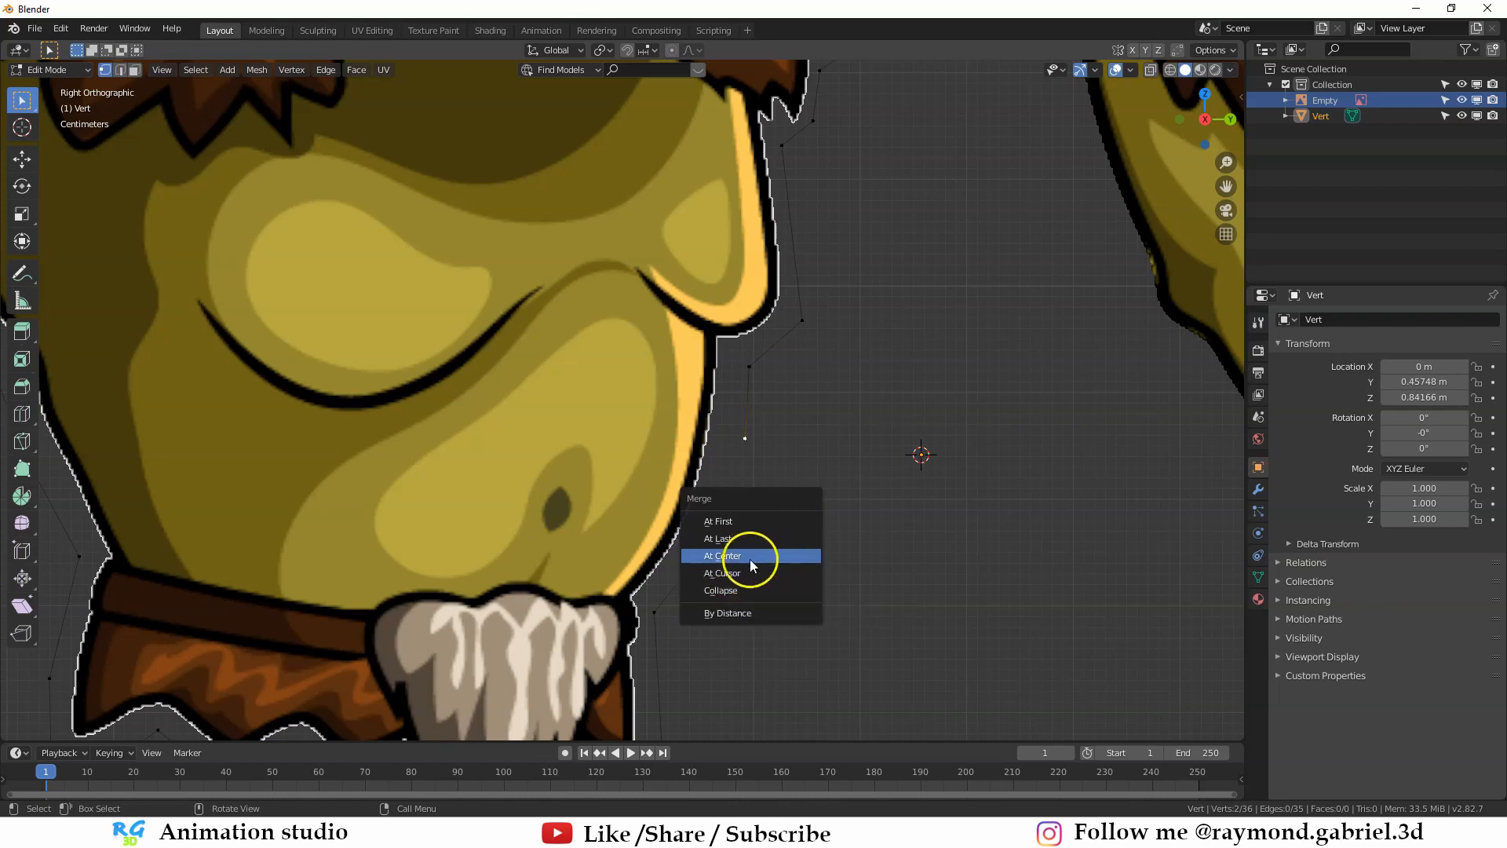
{"action": "left_click", "coordinate": [726, 555]}
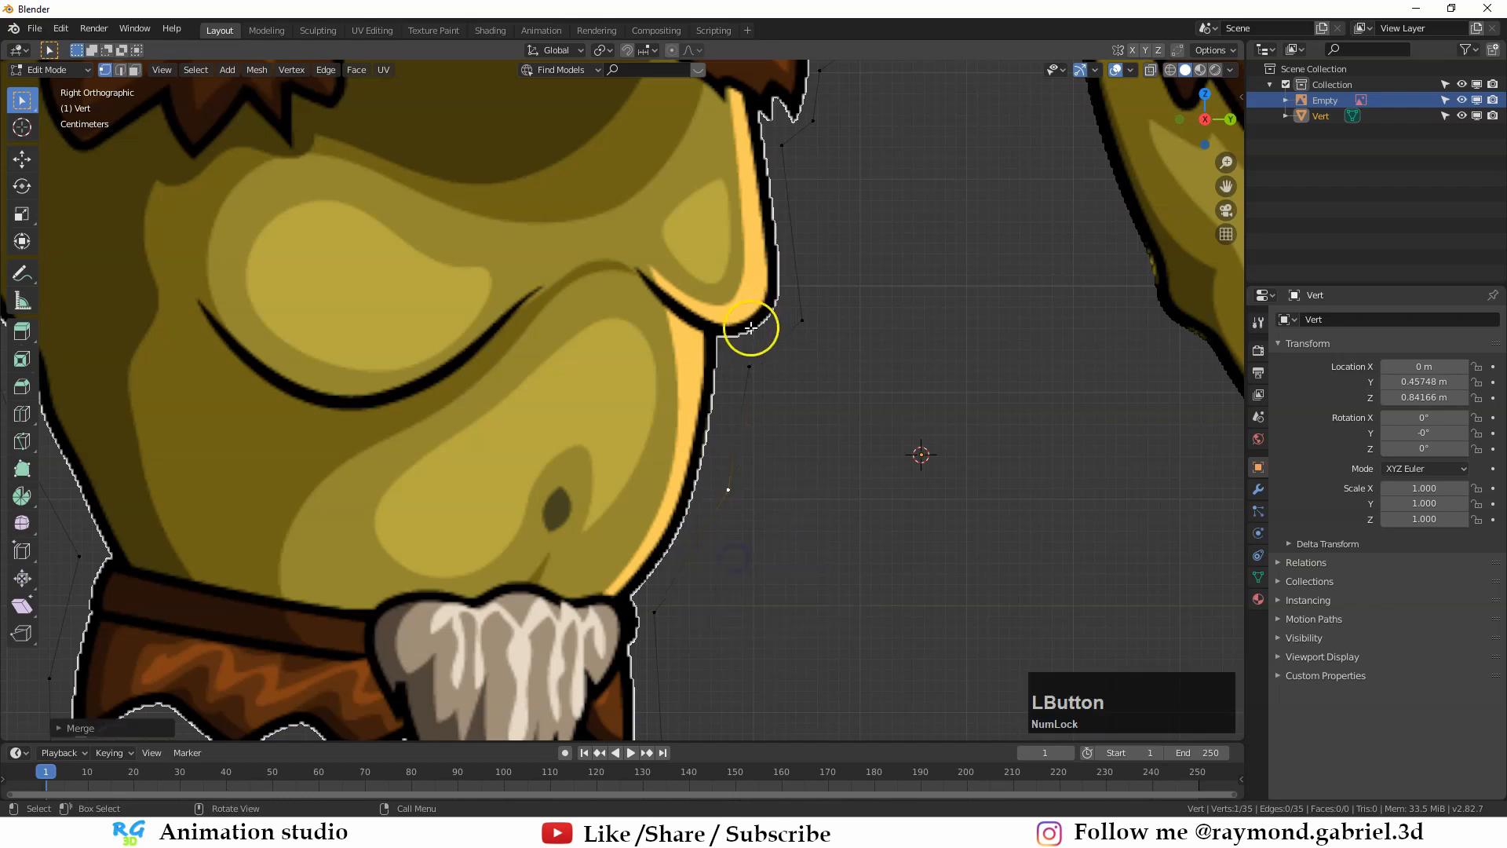
{"action": "scroll", "coordinate": [735, 494], "scroll_direction": "down", "scroll_amount": 2}
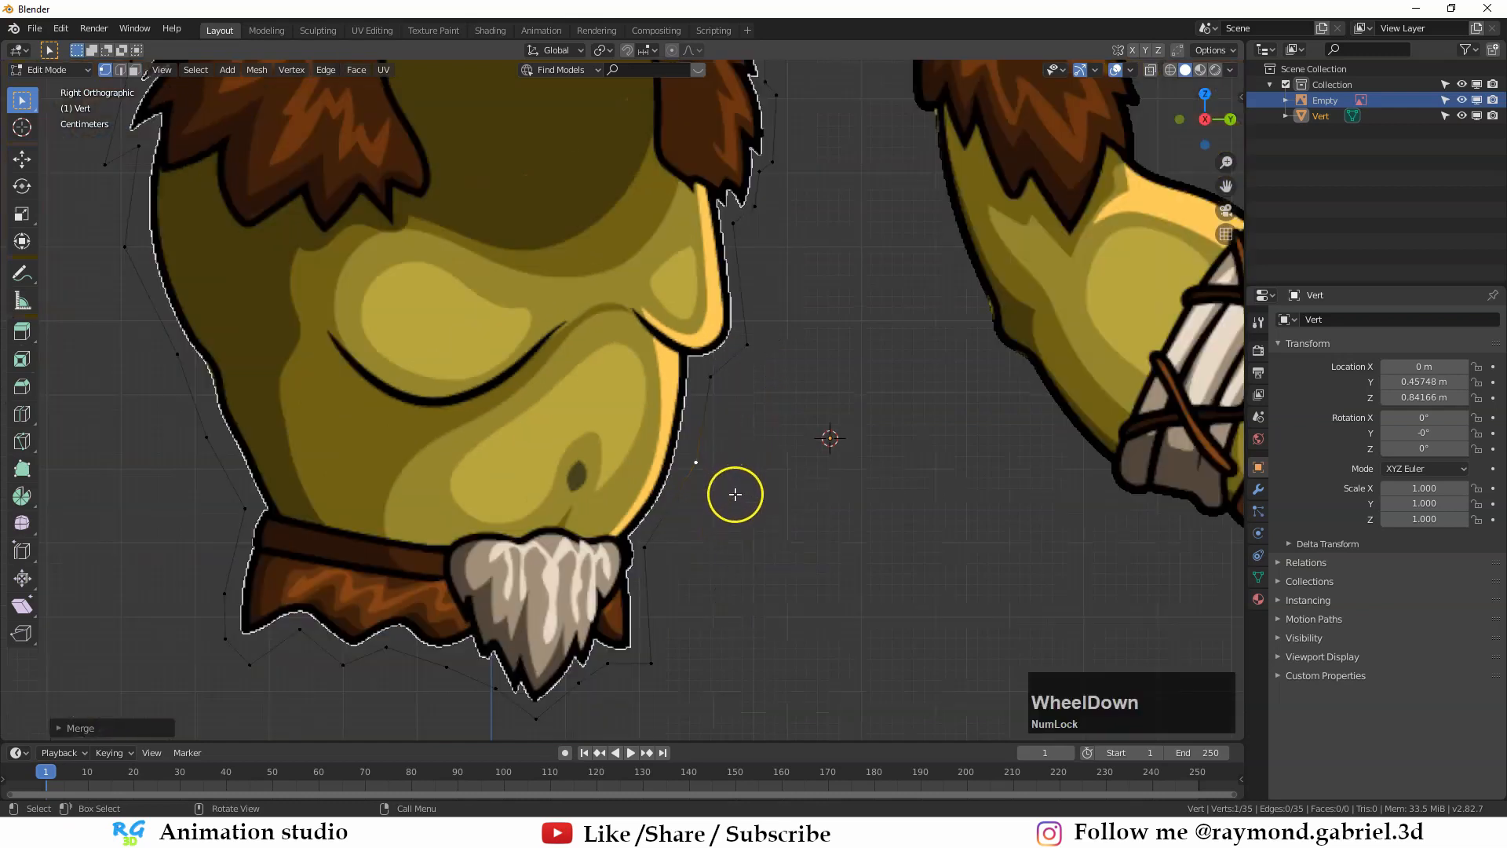
{"action": "key", "text": "ctrl+z"}
Step: Join the two open end vertices with an edge and select the whole torso outline
{"action": "scroll", "coordinate": [734, 494], "scroll_direction": "up", "scroll_amount": 1}
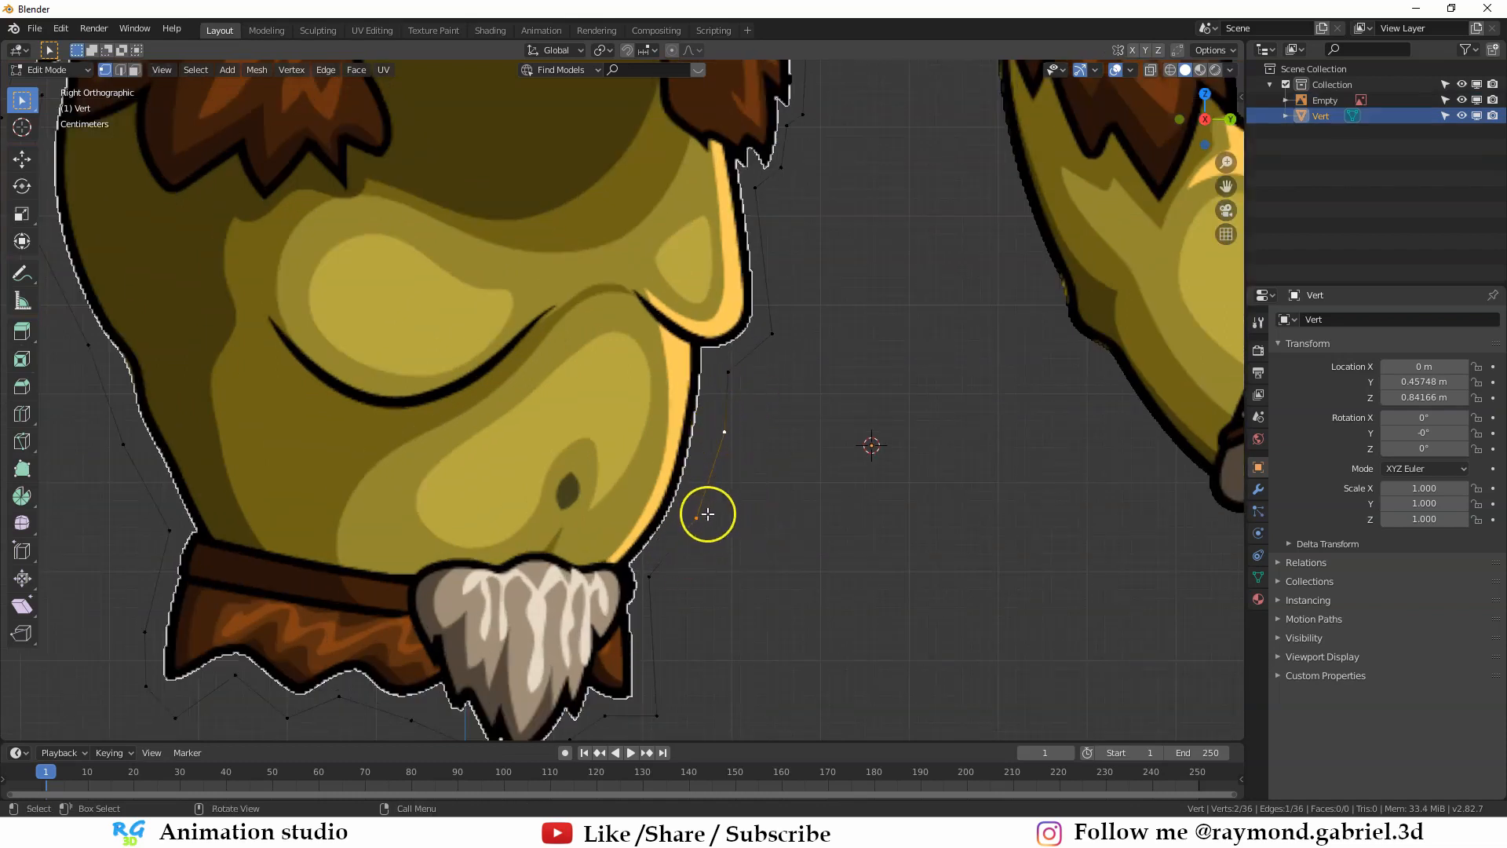
{"action": "scroll", "coordinate": [713, 514], "scroll_direction": "down", "scroll_amount": 4}
{"action": "scroll", "coordinate": [741, 498], "scroll_direction": "up", "scroll_amount": 2}
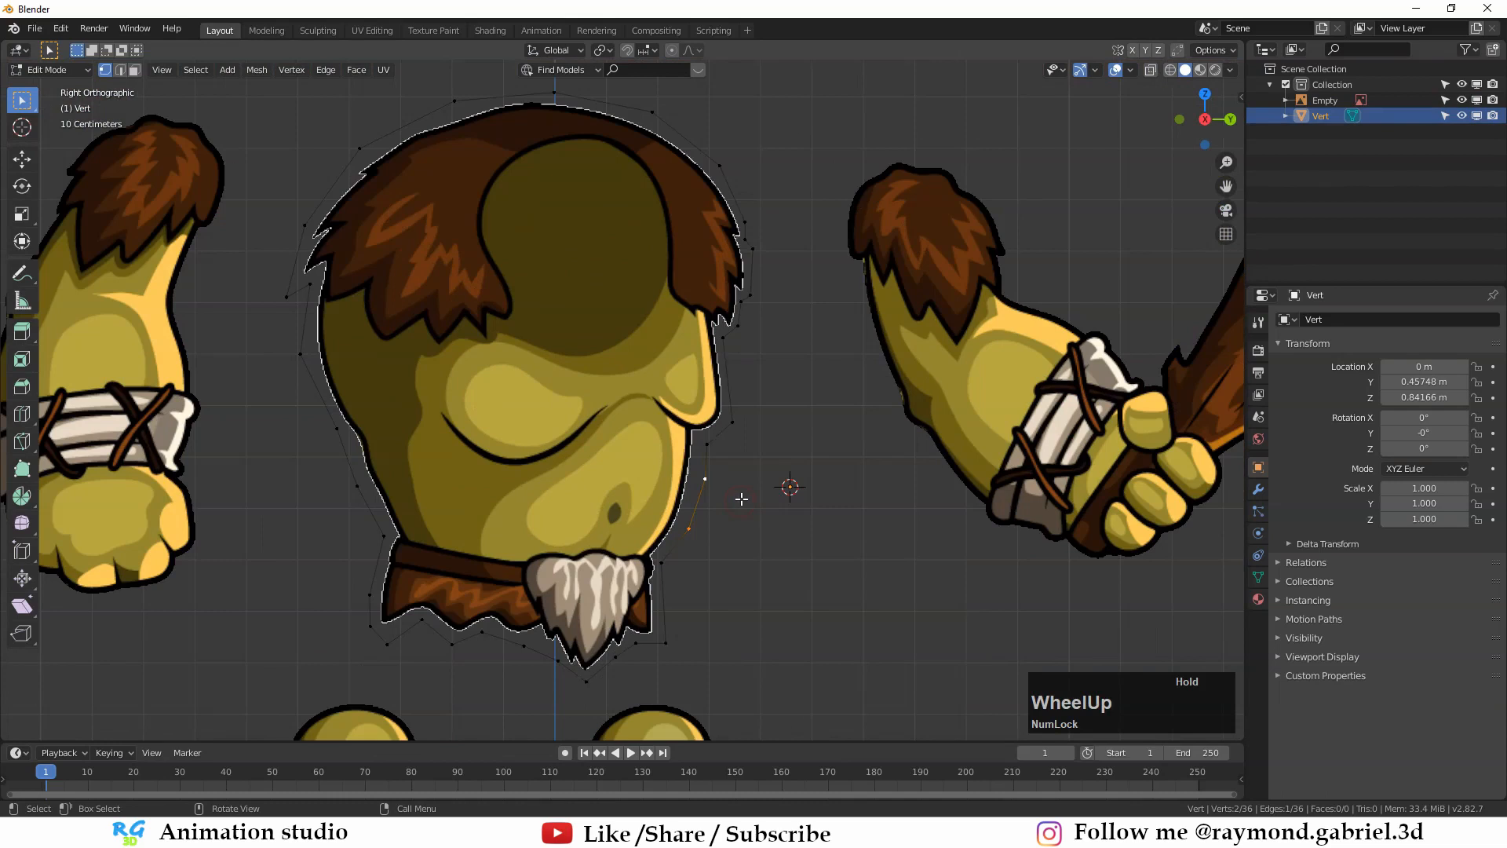
{"action": "key", "text": "a"}
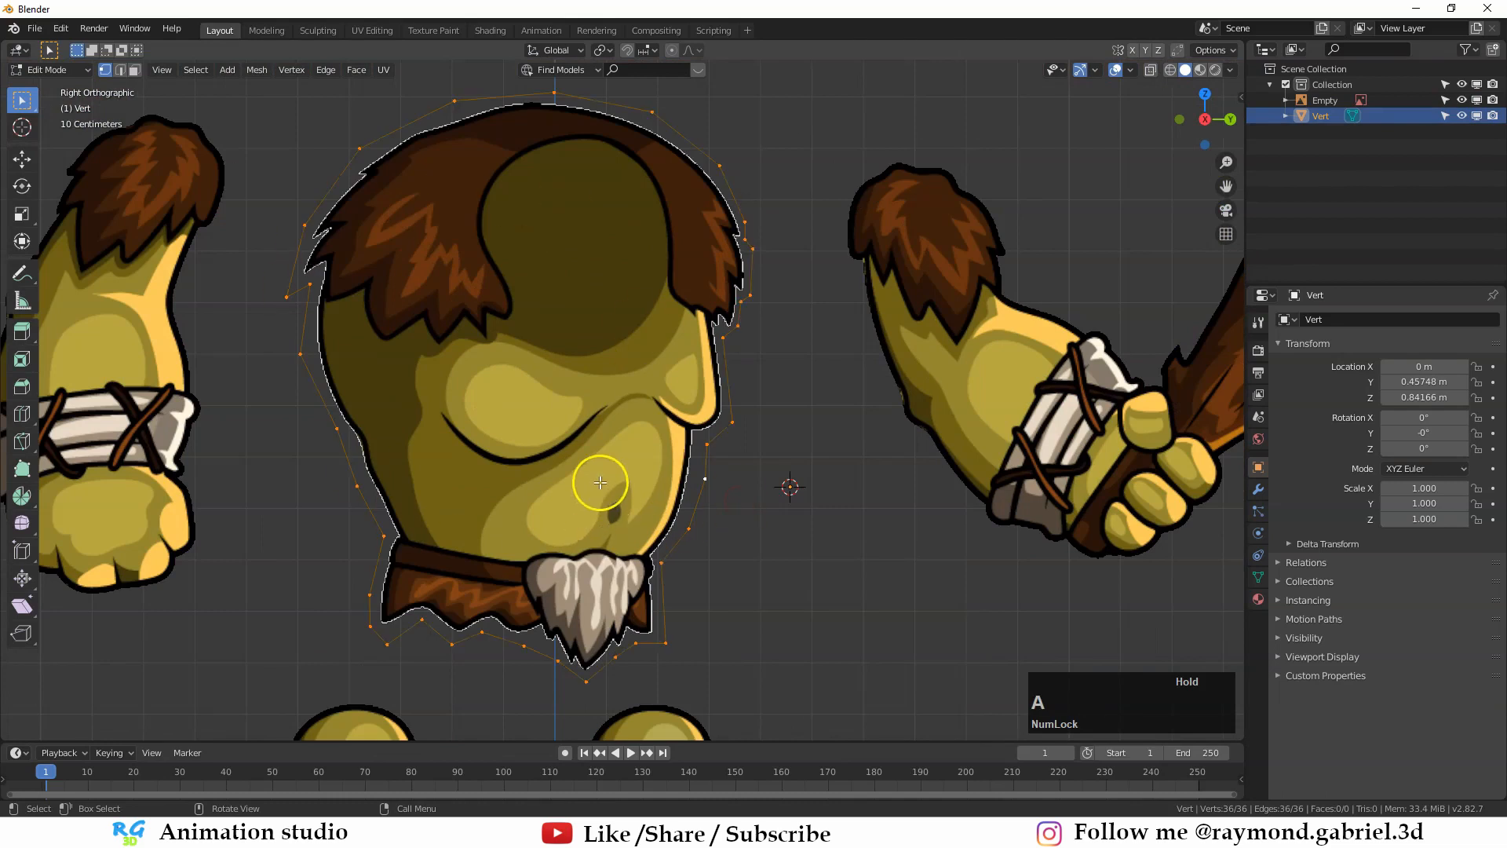
Step: Try filling the torso outline with triangulated faces and with one single face
{"action": "key", "text": "alt"}
{"action": "key", "text": "alt+f"}
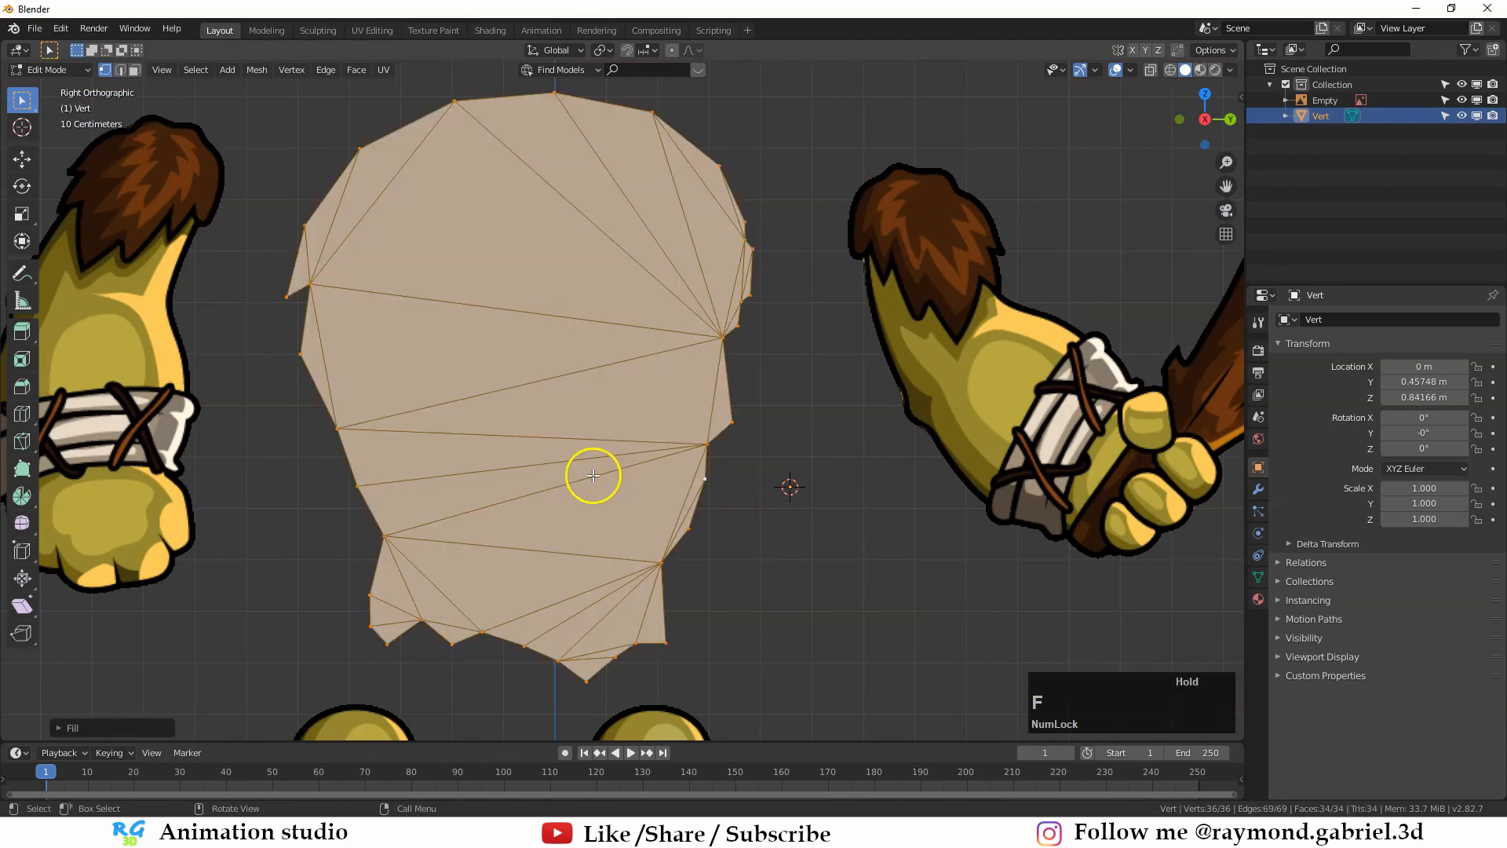
{"action": "scroll", "coordinate": [566, 399], "scroll_direction": "up", "scroll_amount": 1}
{"action": "scroll", "coordinate": [552, 400], "scroll_direction": "down", "scroll_amount": 1}
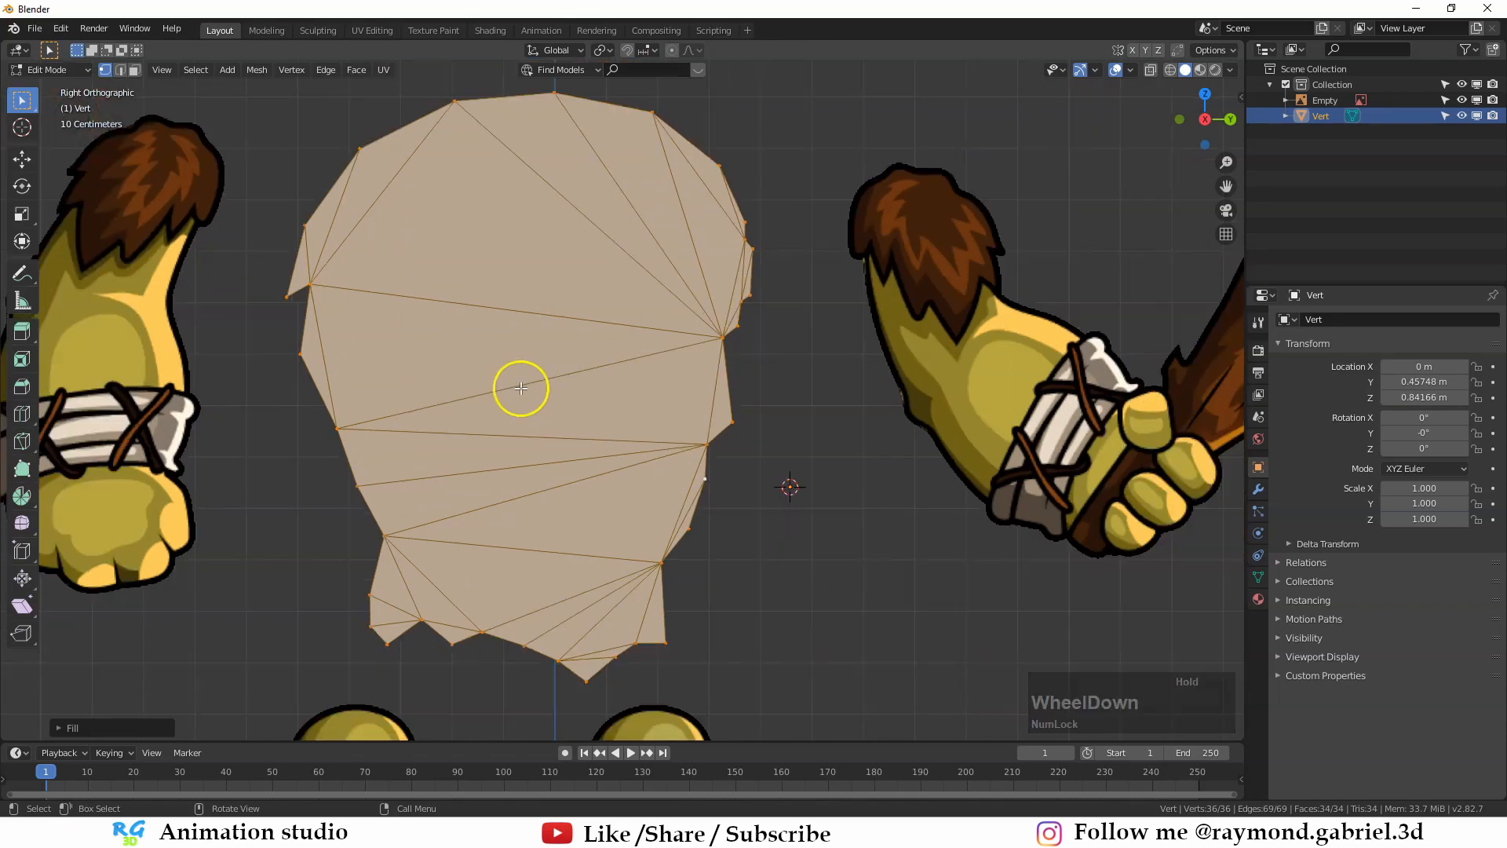
{"action": "key", "text": "ctrl+z"}
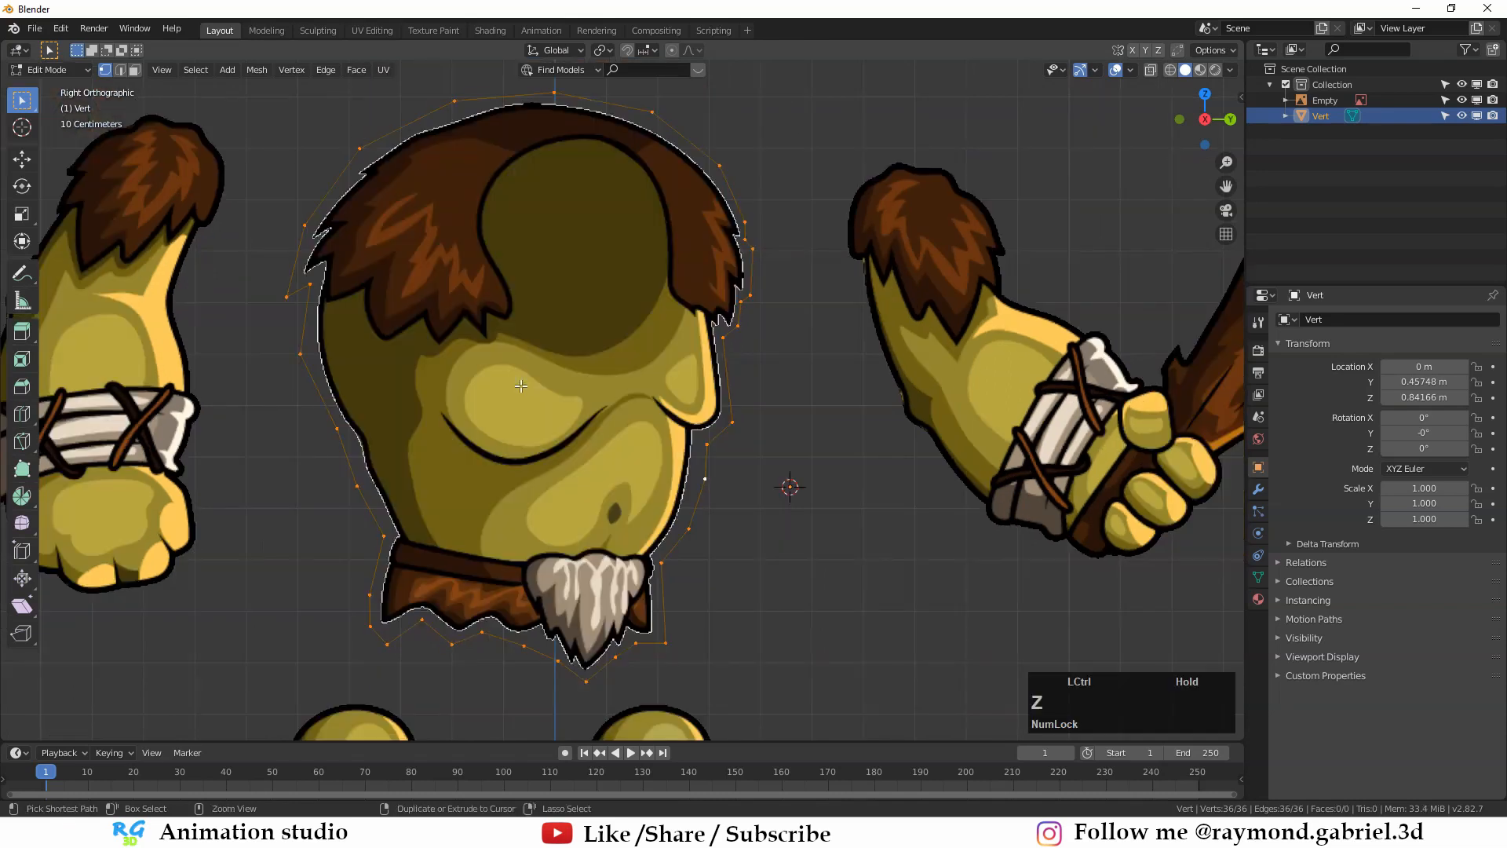
{"action": "key", "text": "f"}
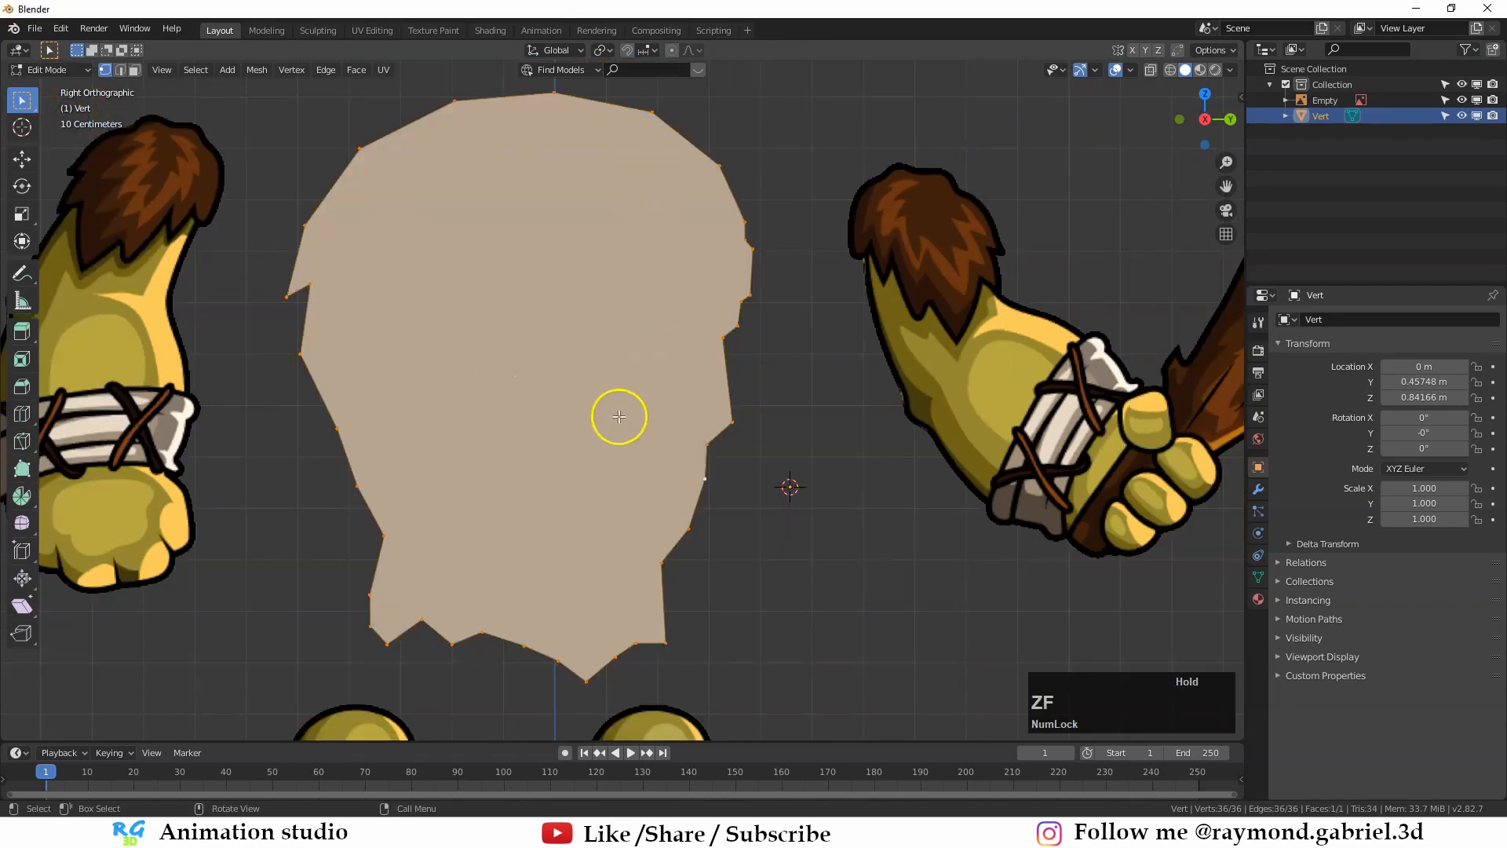
{"action": "key", "text": "ctrl+z"}
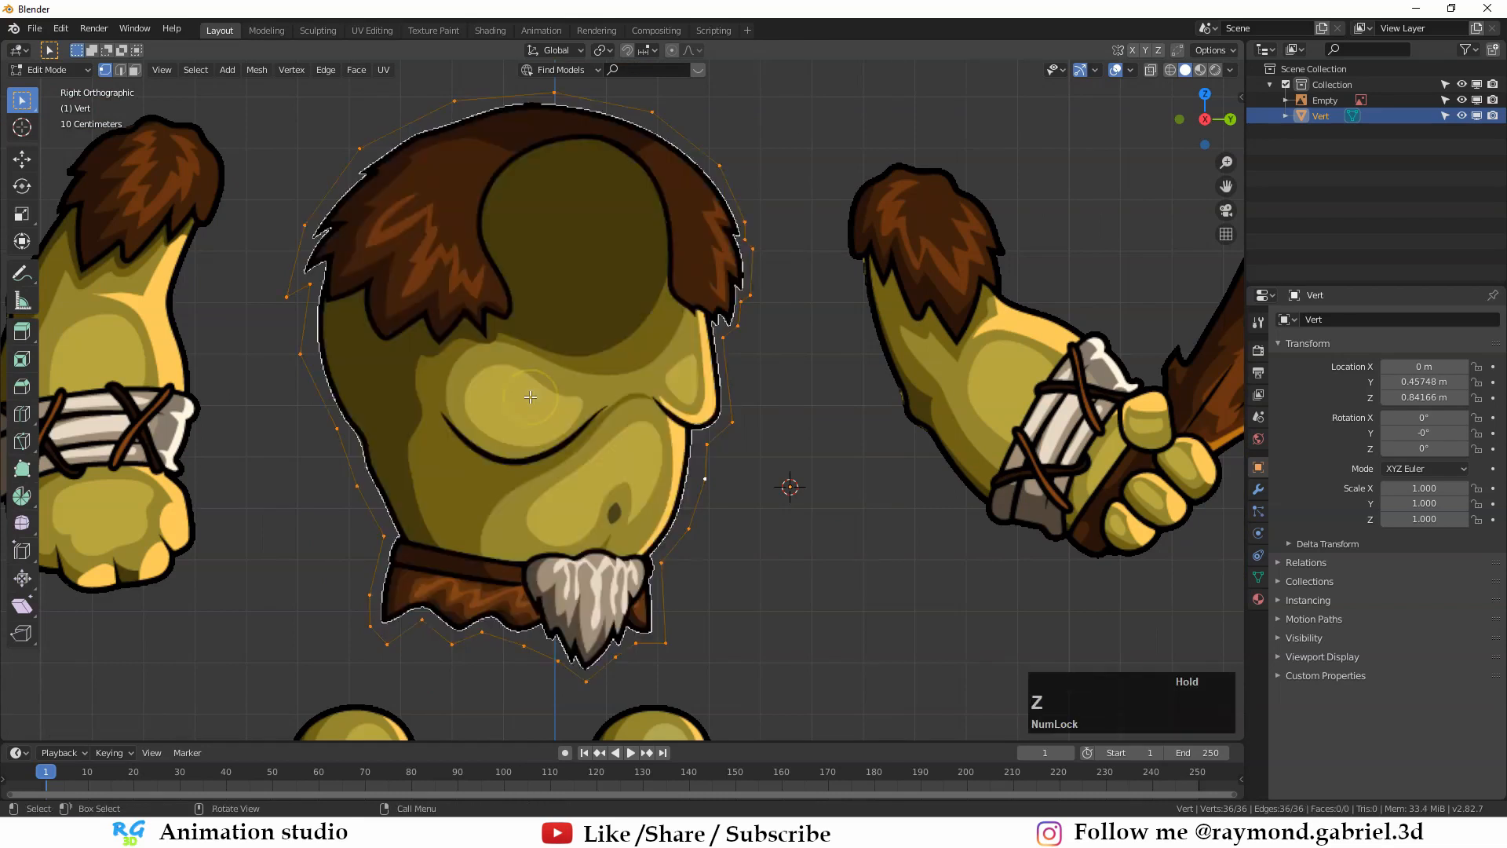
Step: Fill the torso outline with triangulated faces and subdivide them
{"action": "key", "text": "alt+f"}
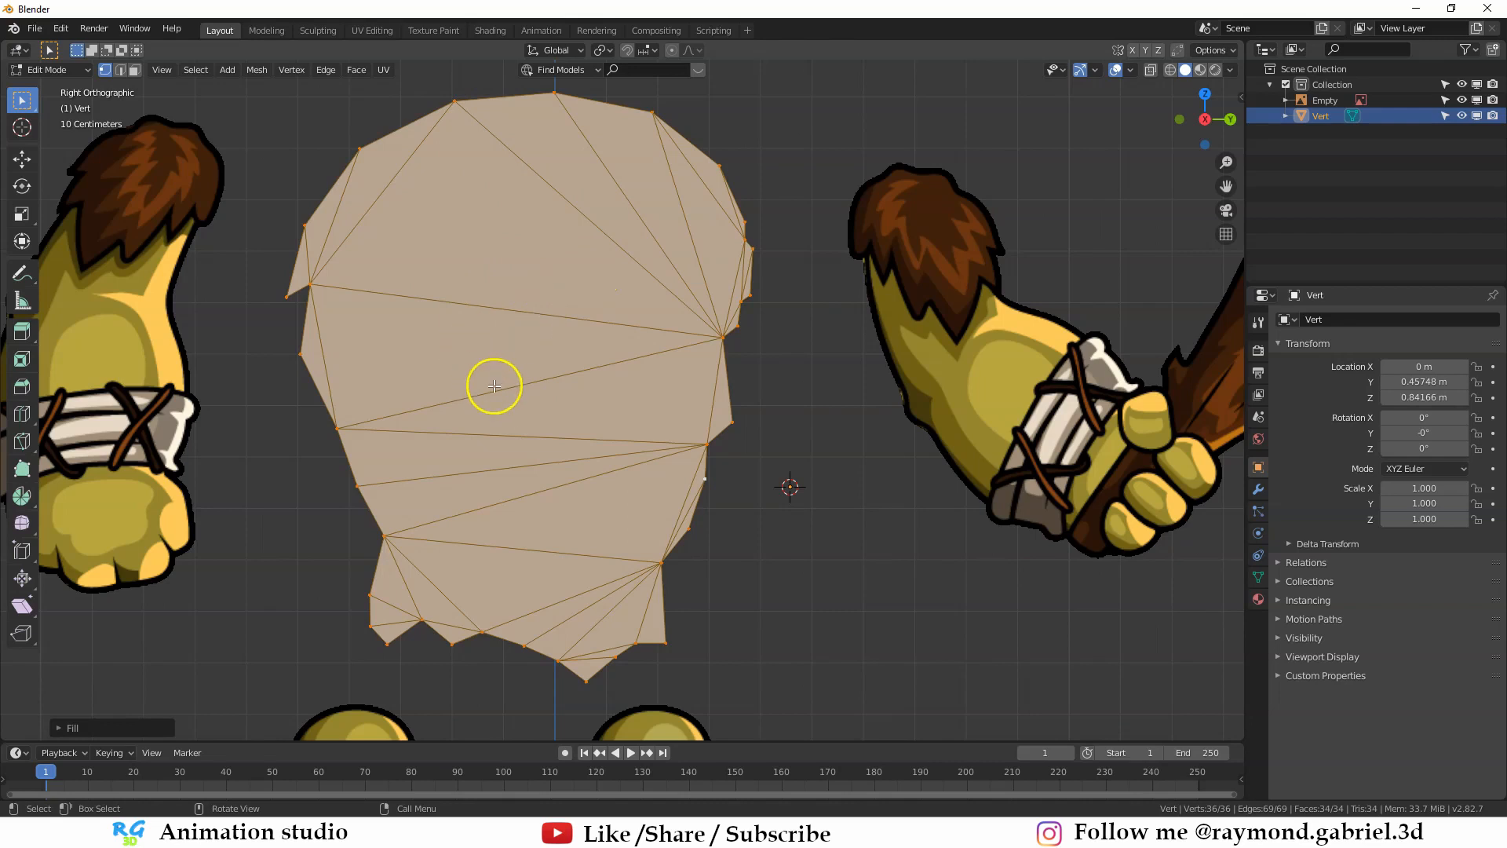
{"action": "middle_click_drag", "start_coordinate": [496, 385], "coordinate": [565, 356], "text": "shift"}
{"action": "right_click", "coordinate": [571, 310]}
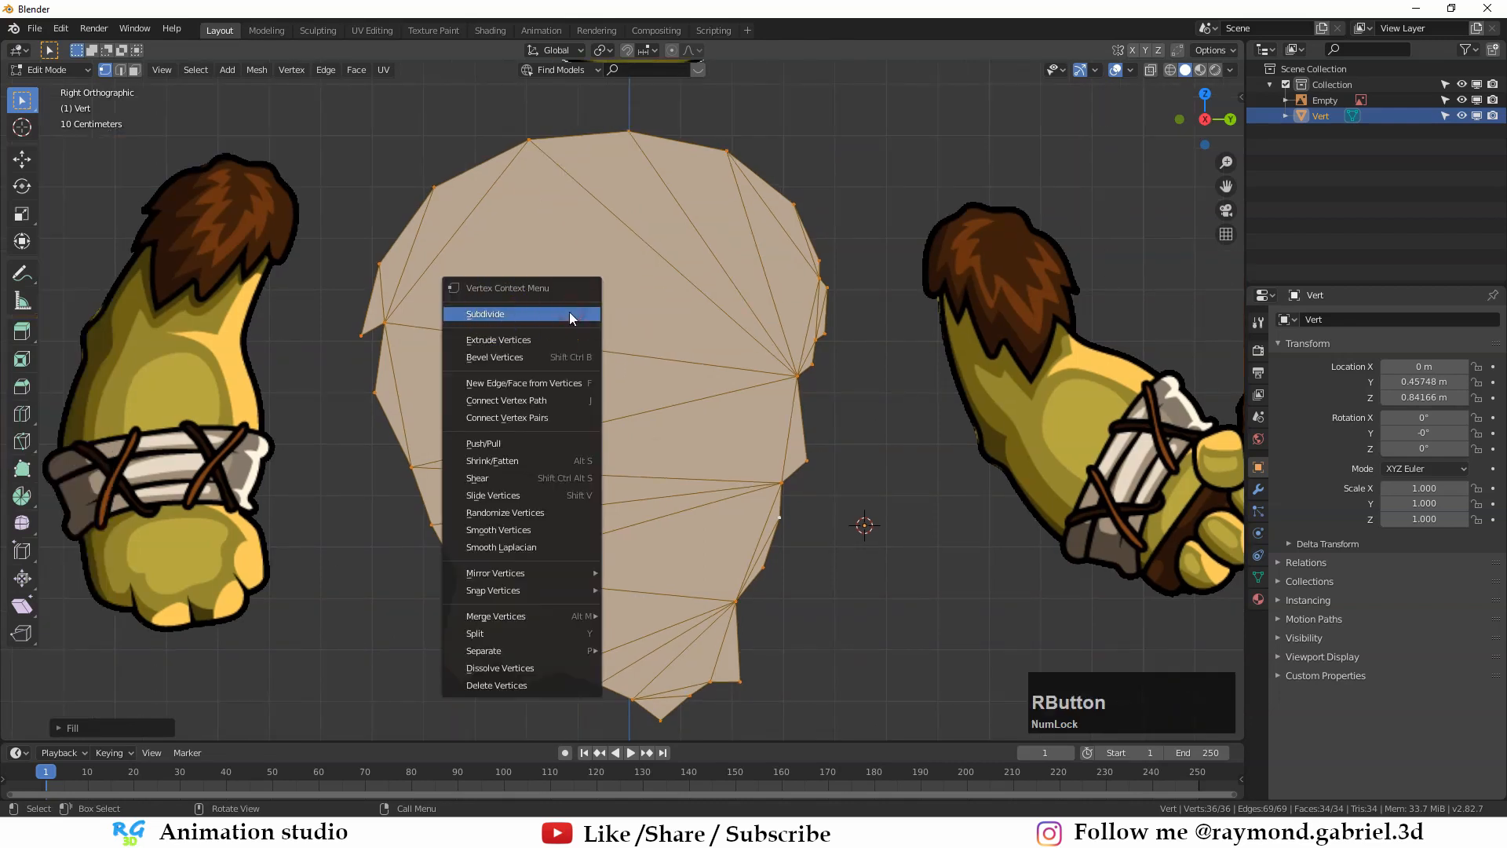
{"action": "left_click", "coordinate": [507, 314]}
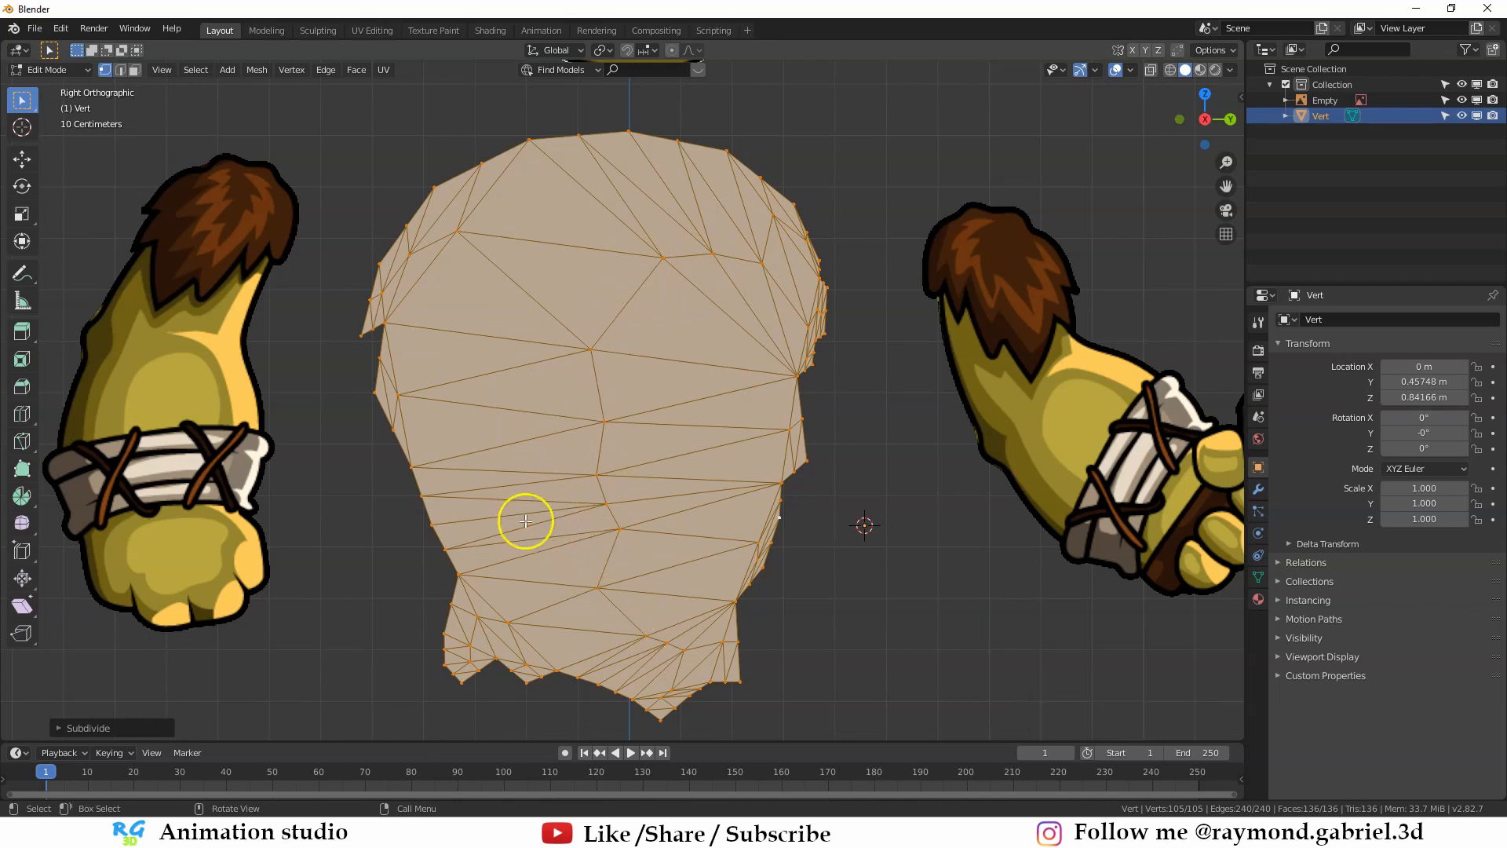
Step: Set the subdivision of the torso mesh to 10 cuts and return to Object Mode
{"action": "left_click", "coordinate": [118, 729]}
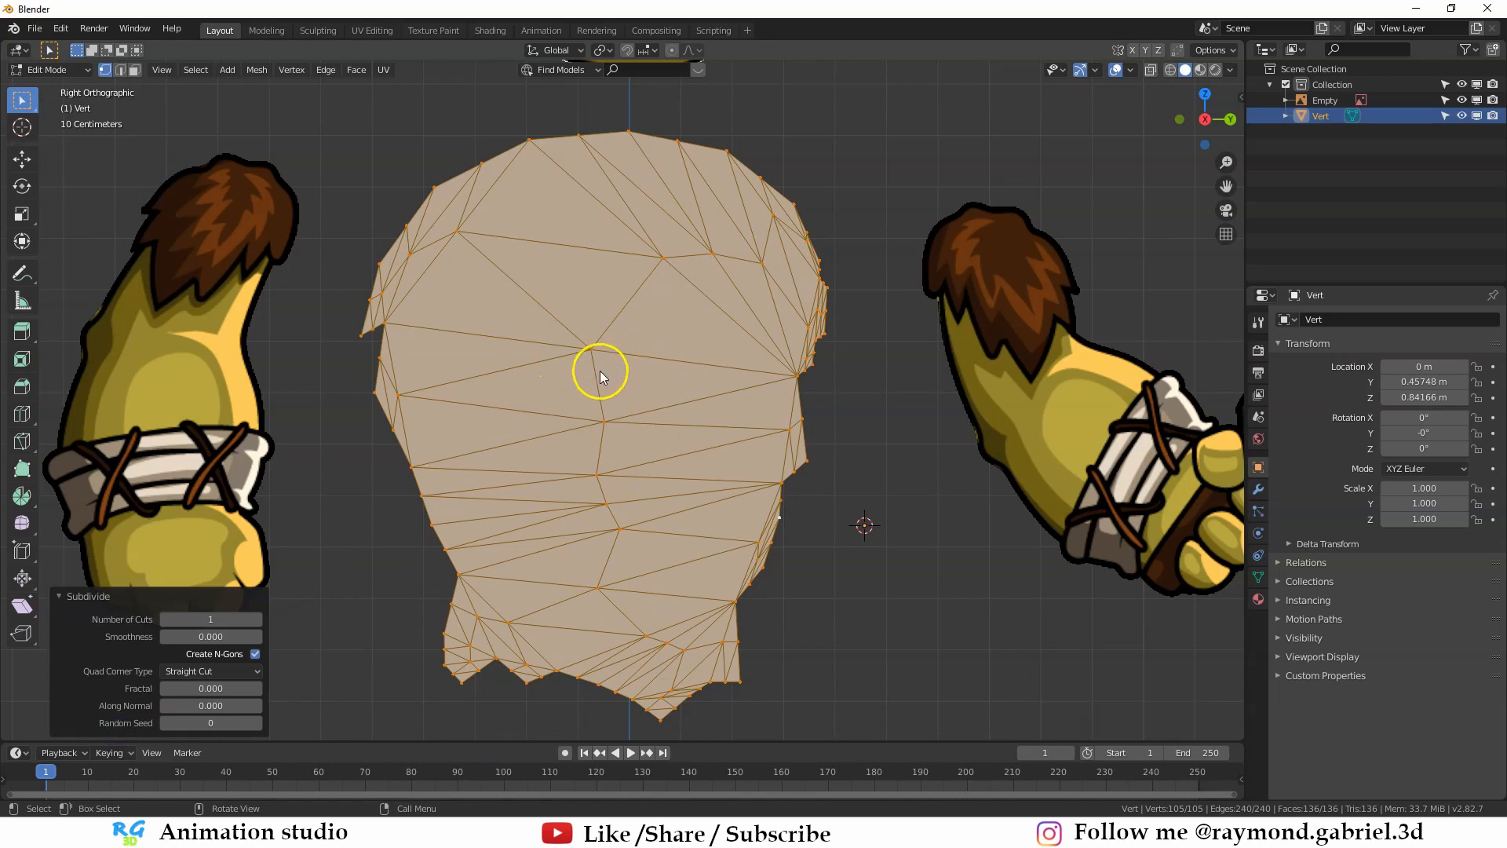
{"action": "scroll", "coordinate": [601, 375], "scroll_direction": "up", "scroll_amount": 1}
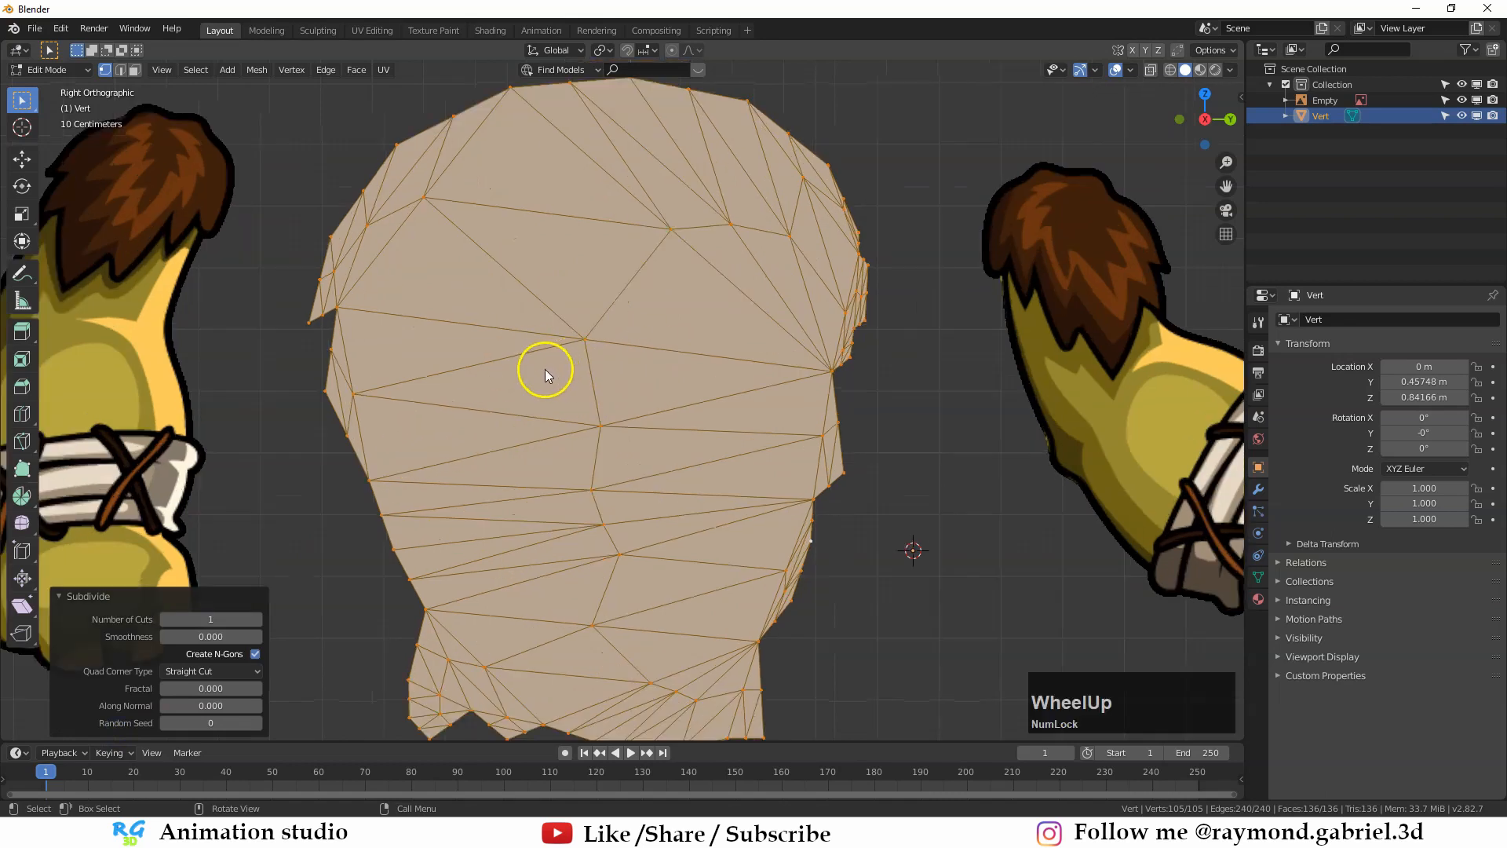
{"action": "scroll", "coordinate": [544, 330], "scroll_direction": "down", "scroll_amount": 1}
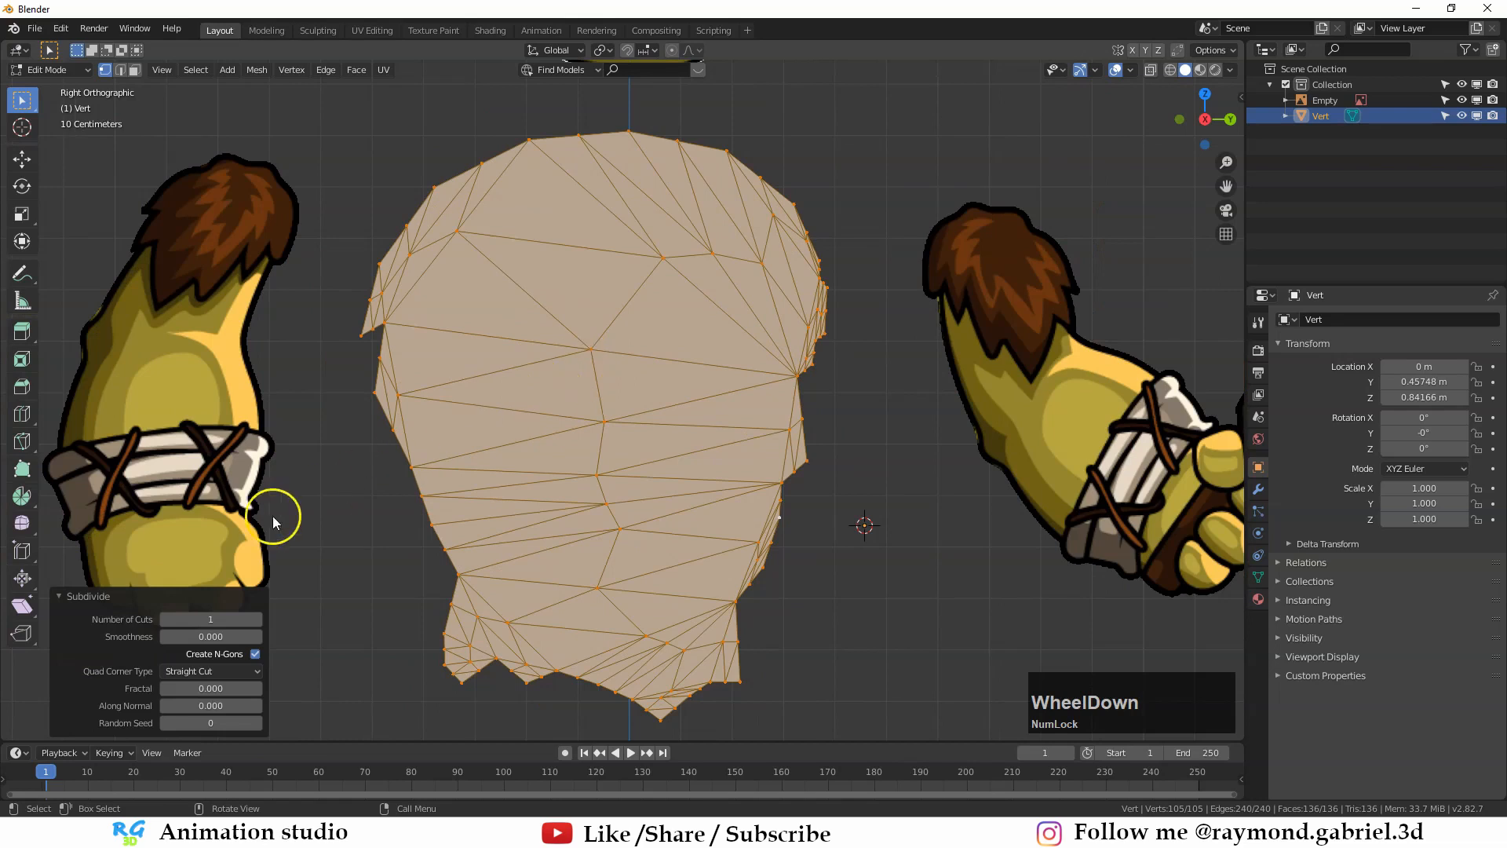
{"action": "left_click", "coordinate": [214, 619]}
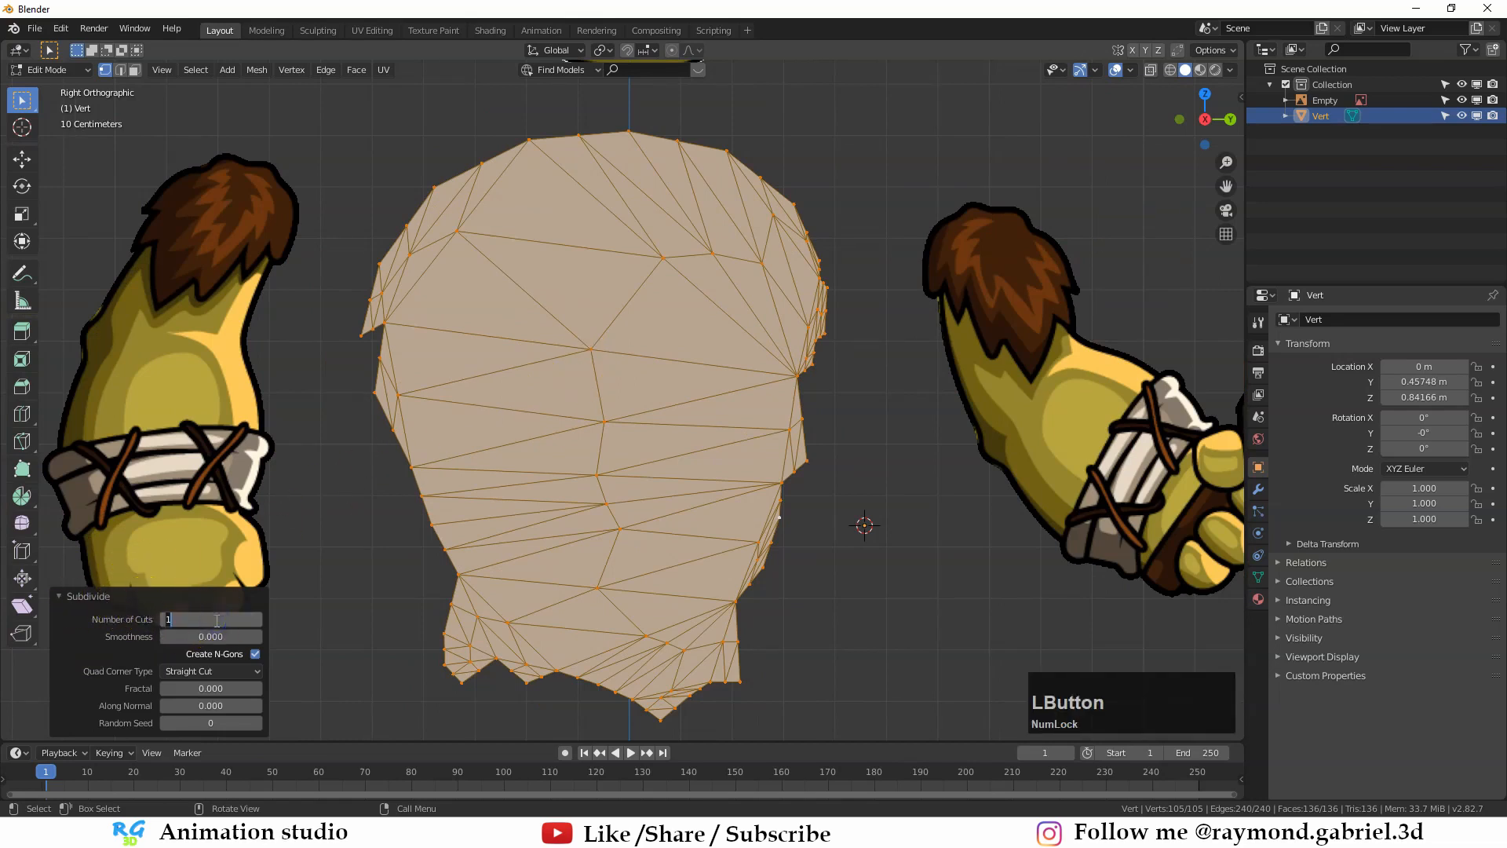
{"action": "type", "text": "10"}
{"action": "key", "text": "KP_Enter"}
{"action": "key", "text": "Tab"}
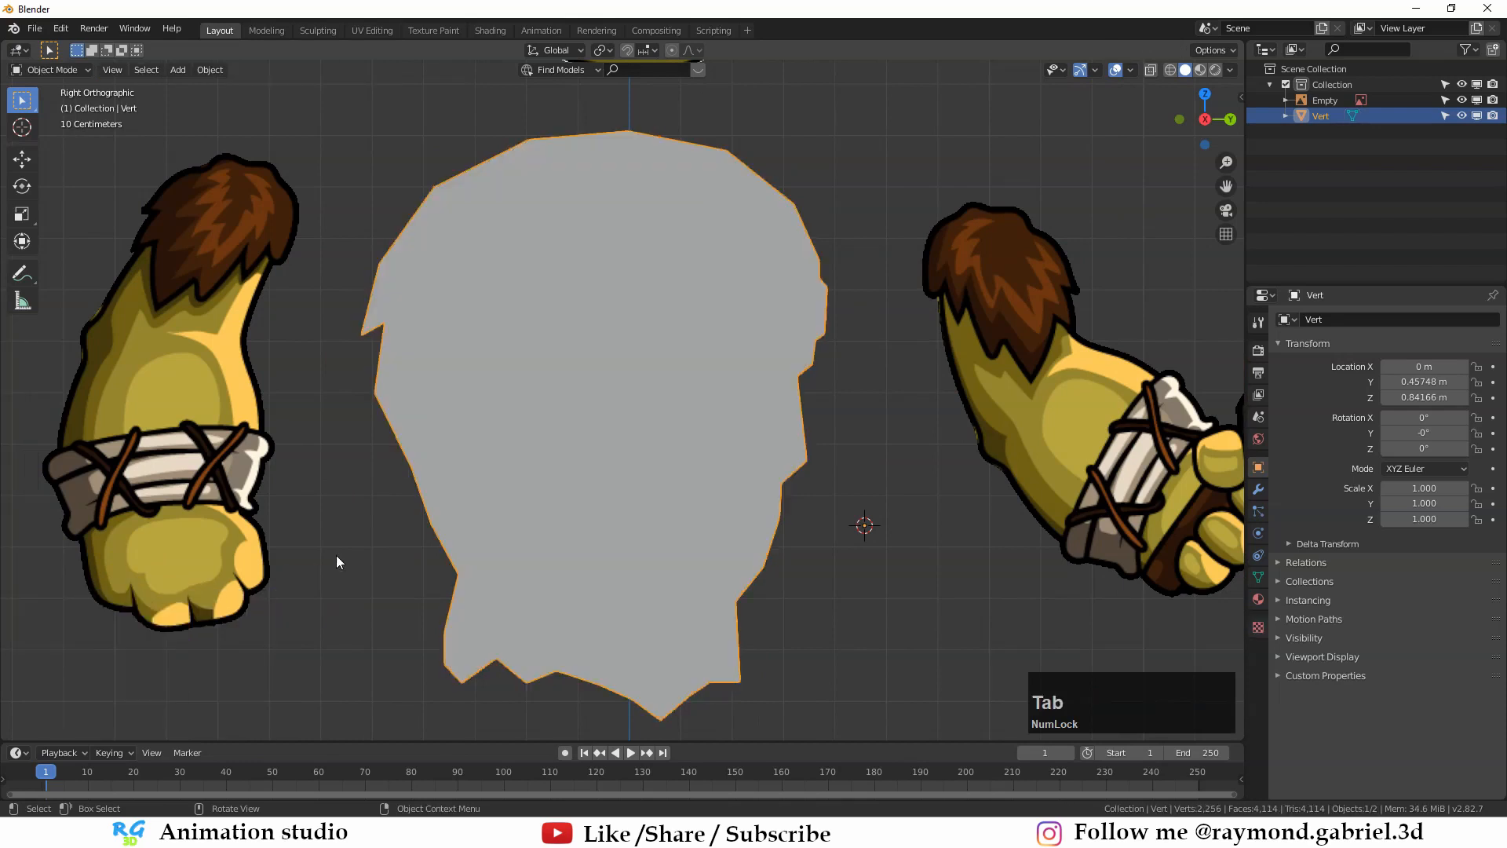
Step: Trace the arm holding the club with extruded vertices in a separate mesh
{"action": "scroll", "coordinate": [505, 448], "scroll_direction": "down", "scroll_amount": 2}
{"action": "scroll", "coordinate": [592, 421], "scroll_direction": "down", "scroll_amount": 1}
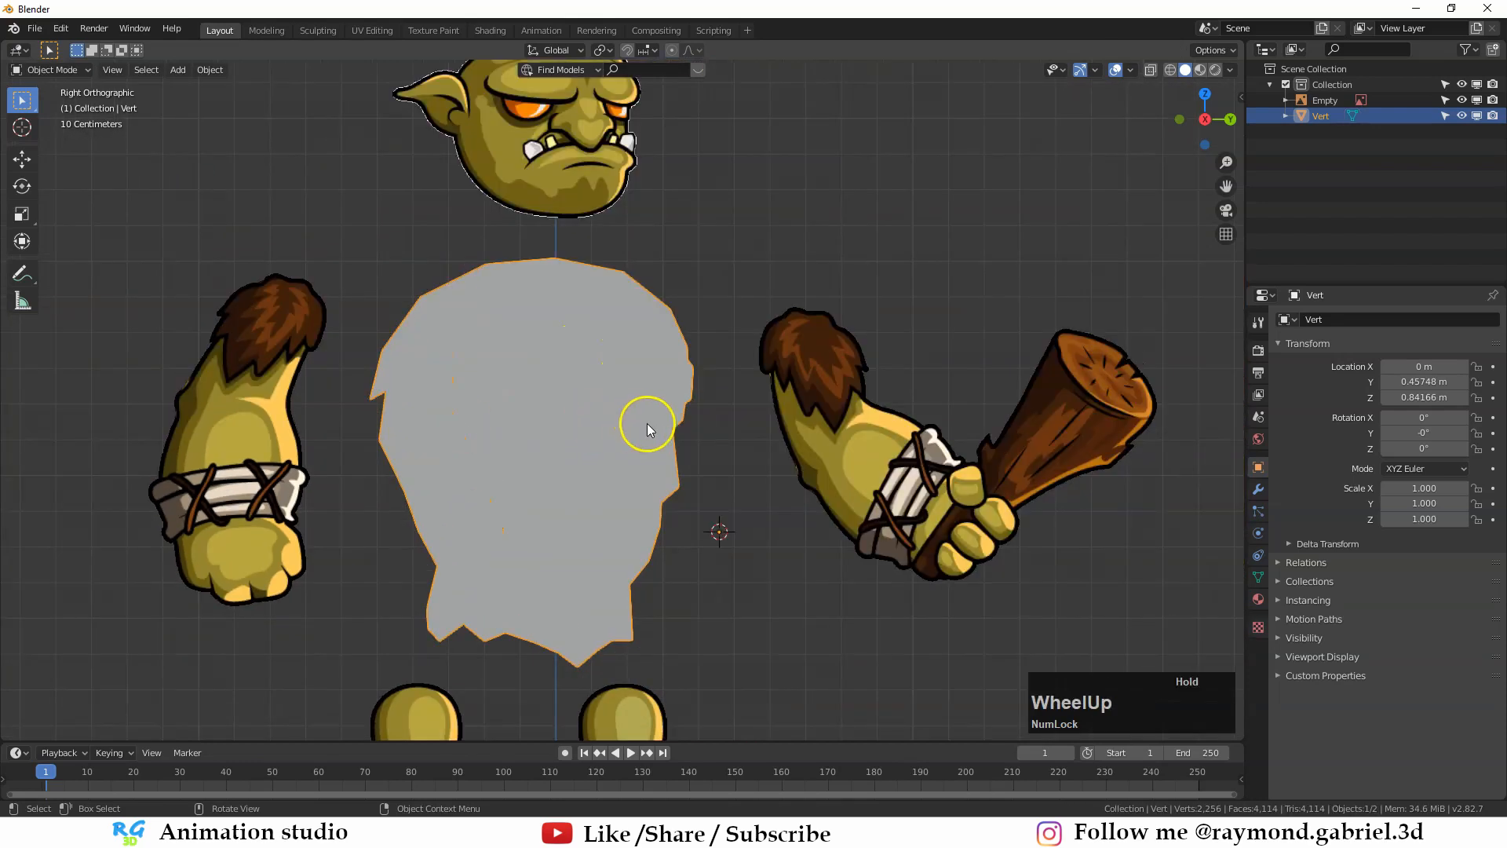
{"action": "scroll", "coordinate": [777, 393], "scroll_direction": "down", "scroll_amount": 1}
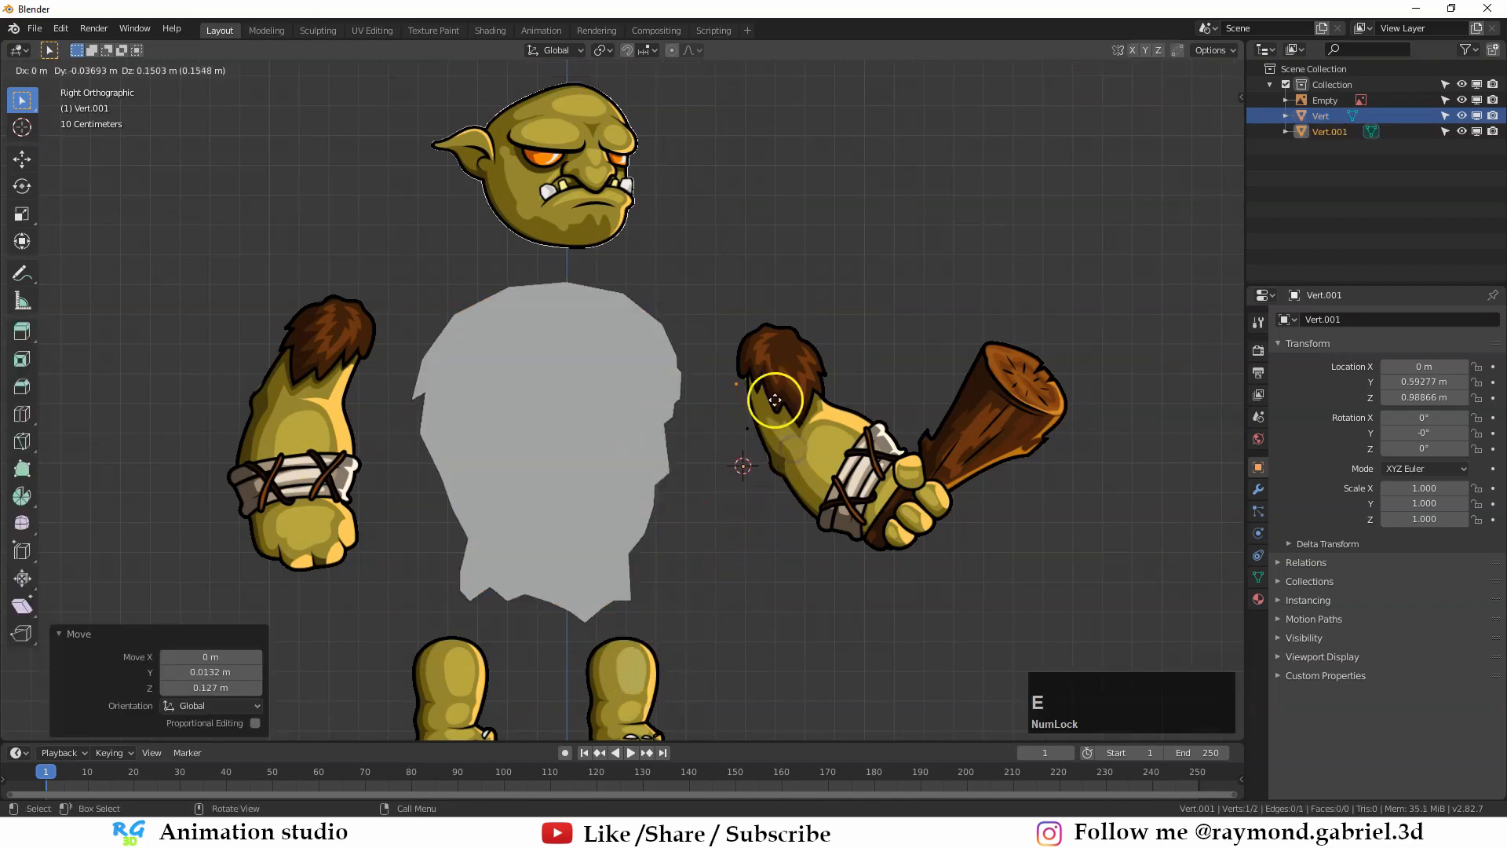
{"action": "left_click", "coordinate": [774, 397]}
{"action": "key", "text": "e"}
{"action": "left_click", "coordinate": [818, 577]}
{"action": "key", "text": "g"}
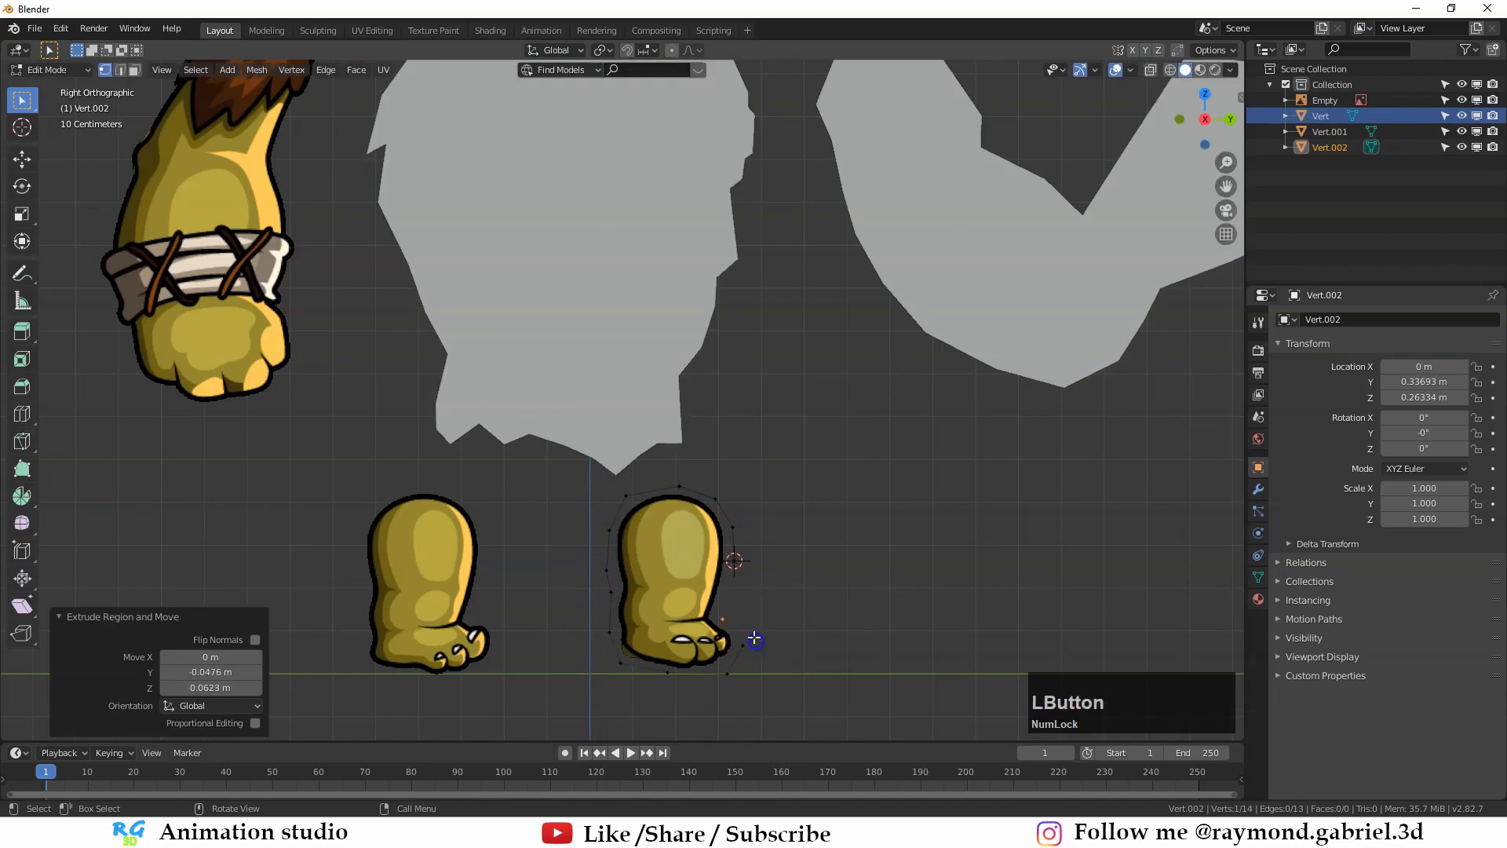
Step: Fill the front leg's traced outline, leave Edit Mode and add a new single vertex for the rear leg
{"action": "key", "text": "f"}
{"action": "key", "text": "Tab"}
{"action": "key", "text": "shift+a"}
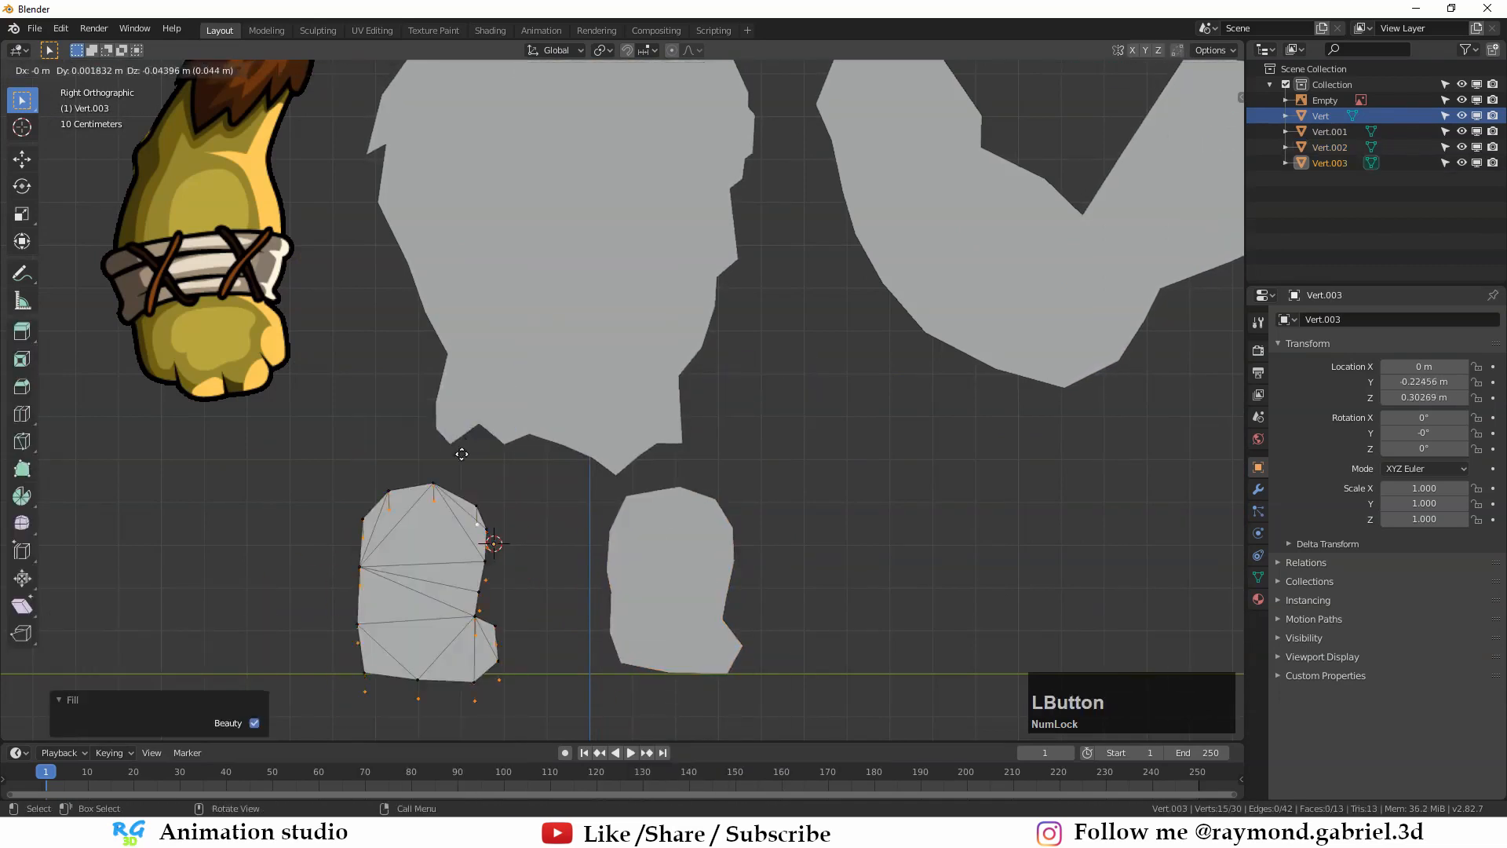
Step: Subdivide the filled rear leg mesh with 10 cuts
{"action": "double_click", "coordinate": [210, 619]}
{"action": "type", "text": "10"}
{"action": "key", "text": "KP_Enter"}
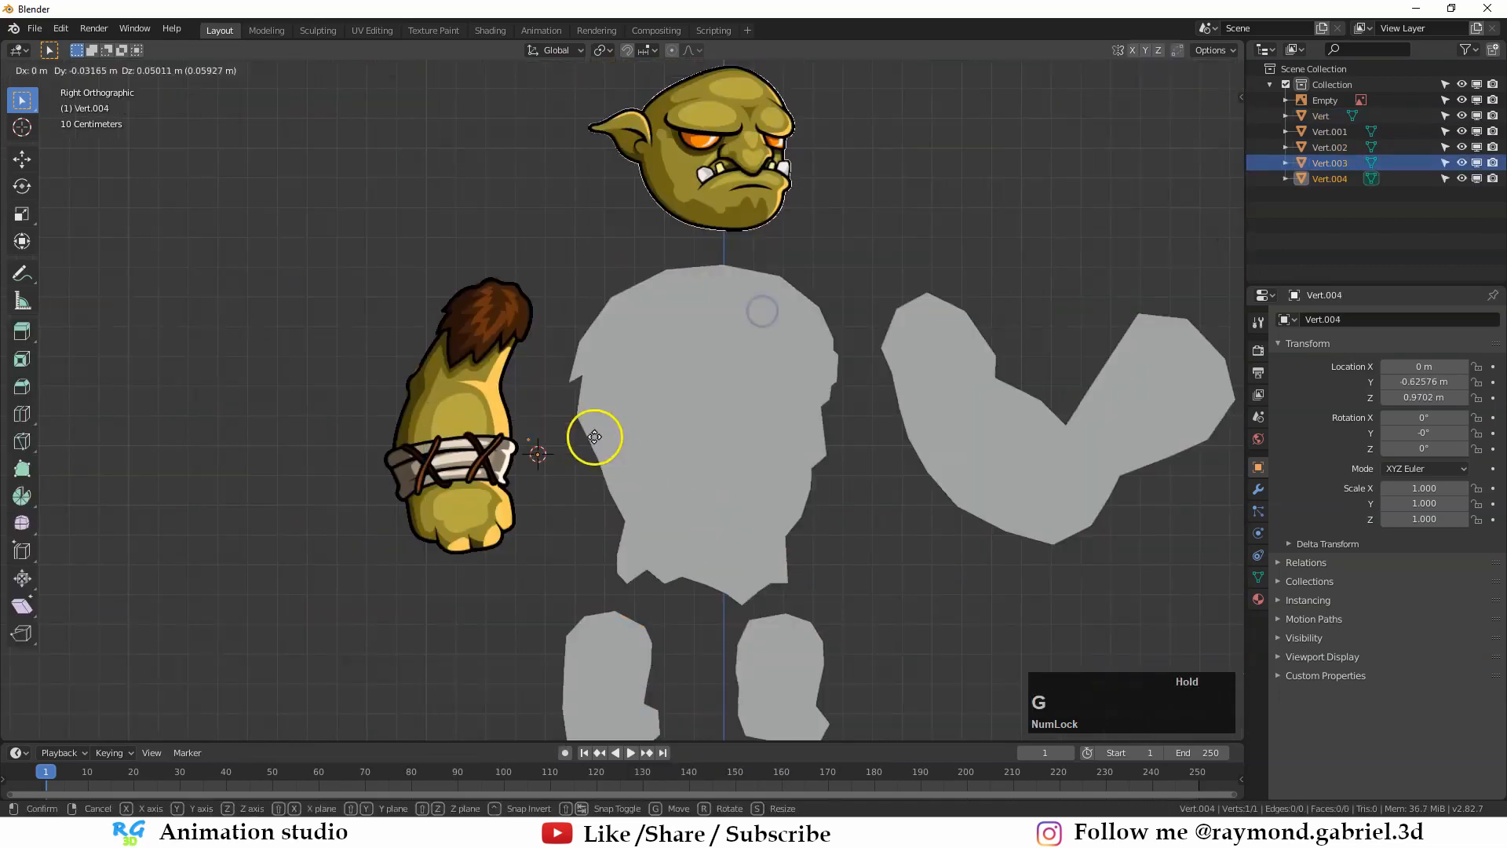
Step: Extrude vertices around the rear arm, fill the outline and return to Object Mode
{"action": "key", "text": "e"}
{"action": "left_click", "coordinate": [465, 562]}
{"action": "key", "text": "f"}
{"action": "key", "text": "Tab"}
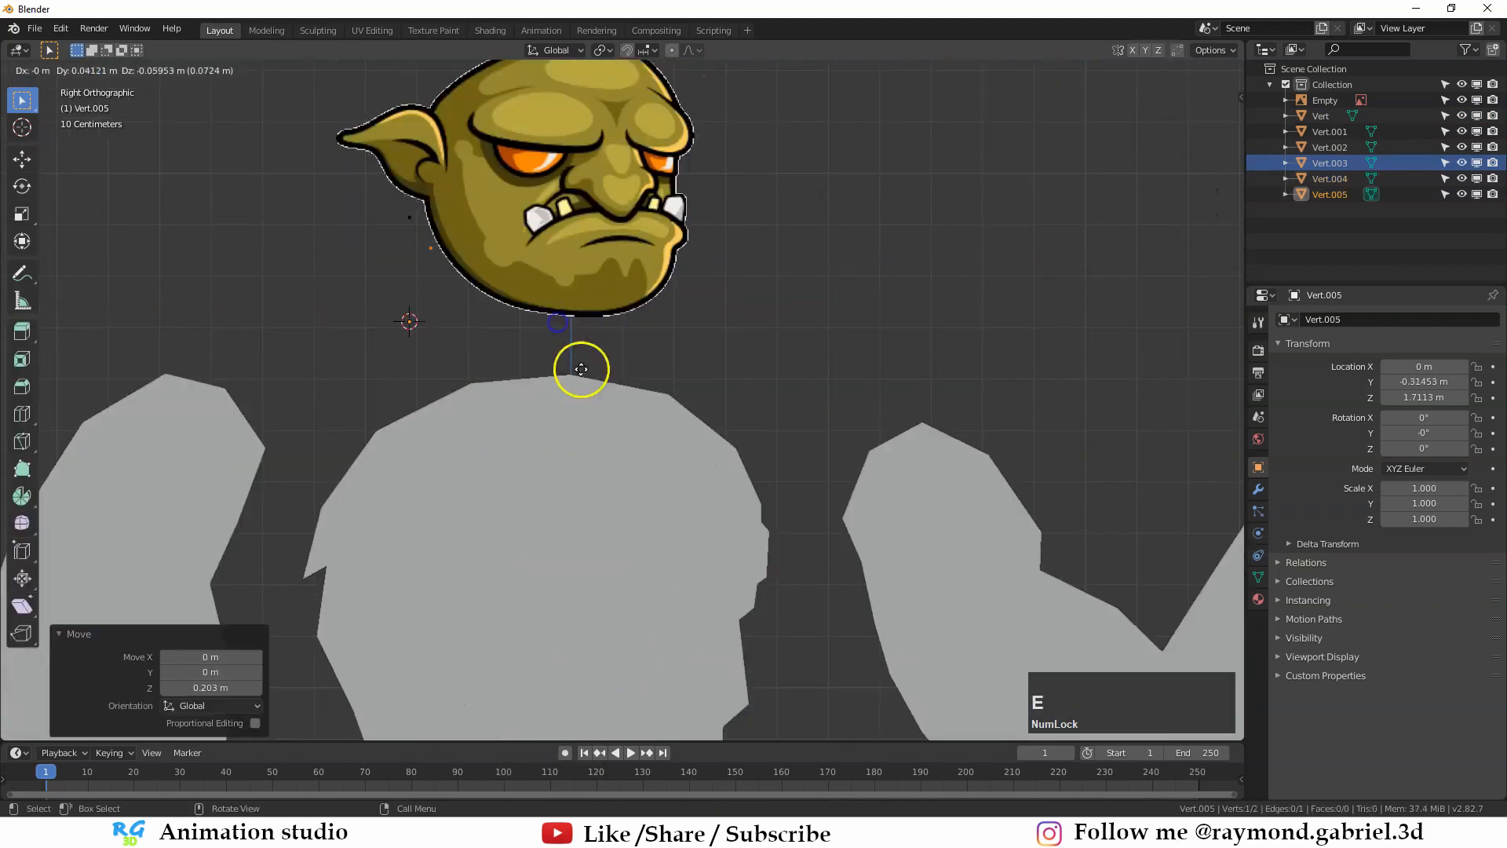
Step: Extrude vertices around the troll's head and ear and fill the outline
{"action": "key", "text": "e"}
{"action": "left_click", "coordinate": [441, 318]}
{"action": "key", "text": "f"}
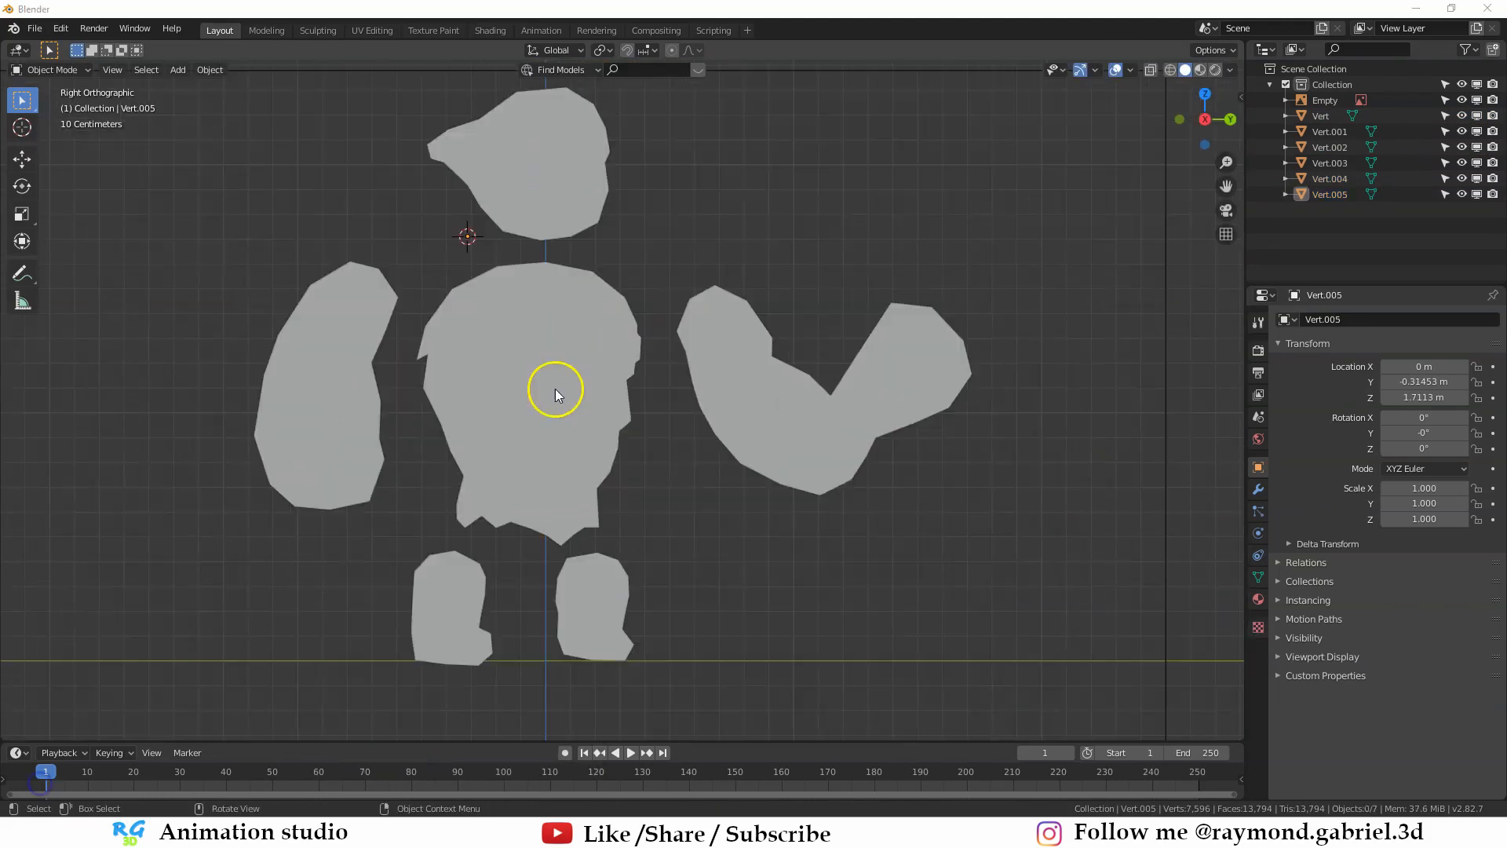
Step: Try moving the torso mesh and the head mesh away from the reference image, cancelling each move
{"action": "left_click", "coordinate": [554, 388]}
{"action": "key", "text": "g"}
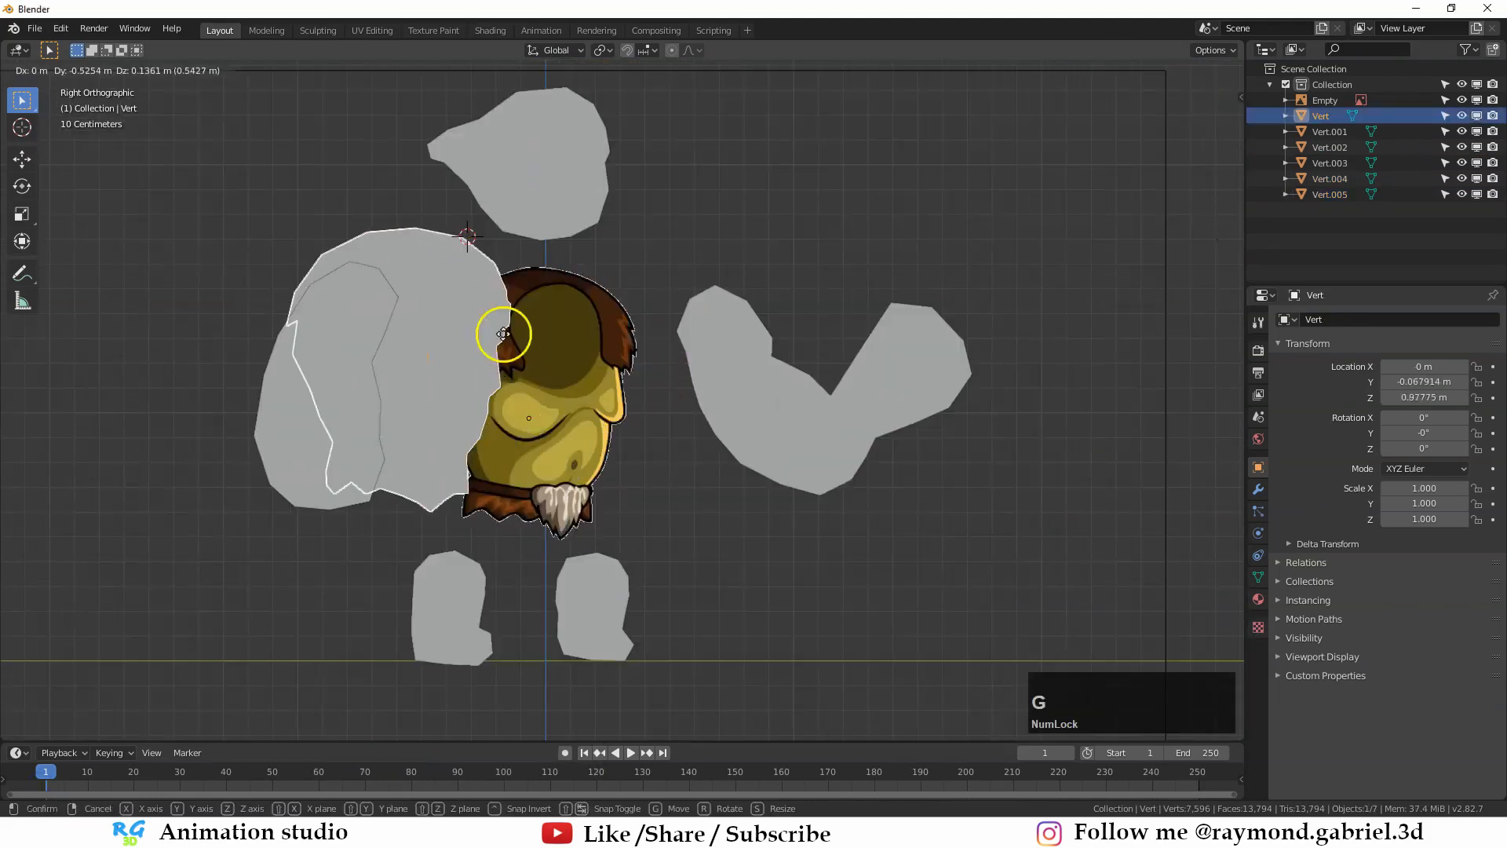
{"action": "key", "text": "Escape"}
{"action": "left_click", "coordinate": [518, 200]}
{"action": "key", "text": "g"}
{"action": "key", "text": "Escape"}
Step: View the flat meshes and the reference image in perspective from the side, and try moving the reference image
{"action": "middle_click_drag", "start_coordinate": [540, 153], "coordinate": [562, 312]}
{"action": "scroll", "coordinate": [669, 350], "scroll_direction": "down", "scroll_amount": 3}
{"action": "mouse_move", "coordinate": [630, 359]}
{"action": "middle_mouse_down"}
{"action": "mouse_move", "coordinate": [662, 346]}
{"action": "mouse_move", "coordinate": [624, 379]}
{"action": "middle_mouse_up"}
{"action": "scroll", "coordinate": [612, 361], "scroll_direction": "up", "scroll_amount": 4}
{"action": "left_click", "coordinate": [572, 369]}
{"action": "scroll", "coordinate": [643, 363], "scroll_direction": "down", "scroll_amount": 2}
{"action": "middle_click_drag", "start_coordinate": [672, 327], "coordinate": [616, 369]}
{"action": "left_click", "coordinate": [684, 287]}
{"action": "key", "text": "g"}
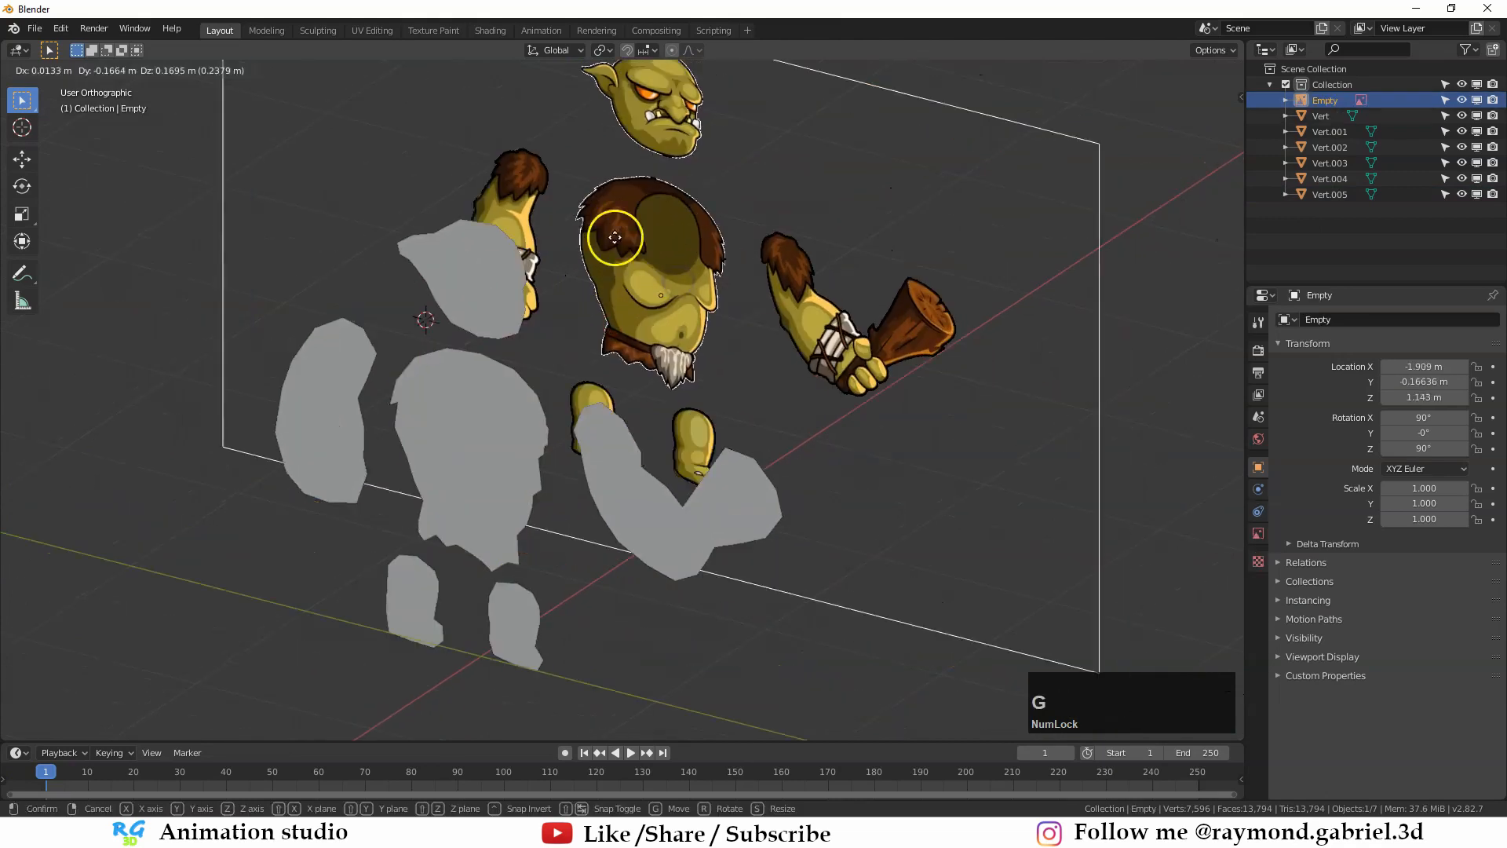
{"action": "key", "text": "Escape"}
Step: Select the torso mesh and create a new material for it
{"action": "left_click", "coordinate": [437, 448]}
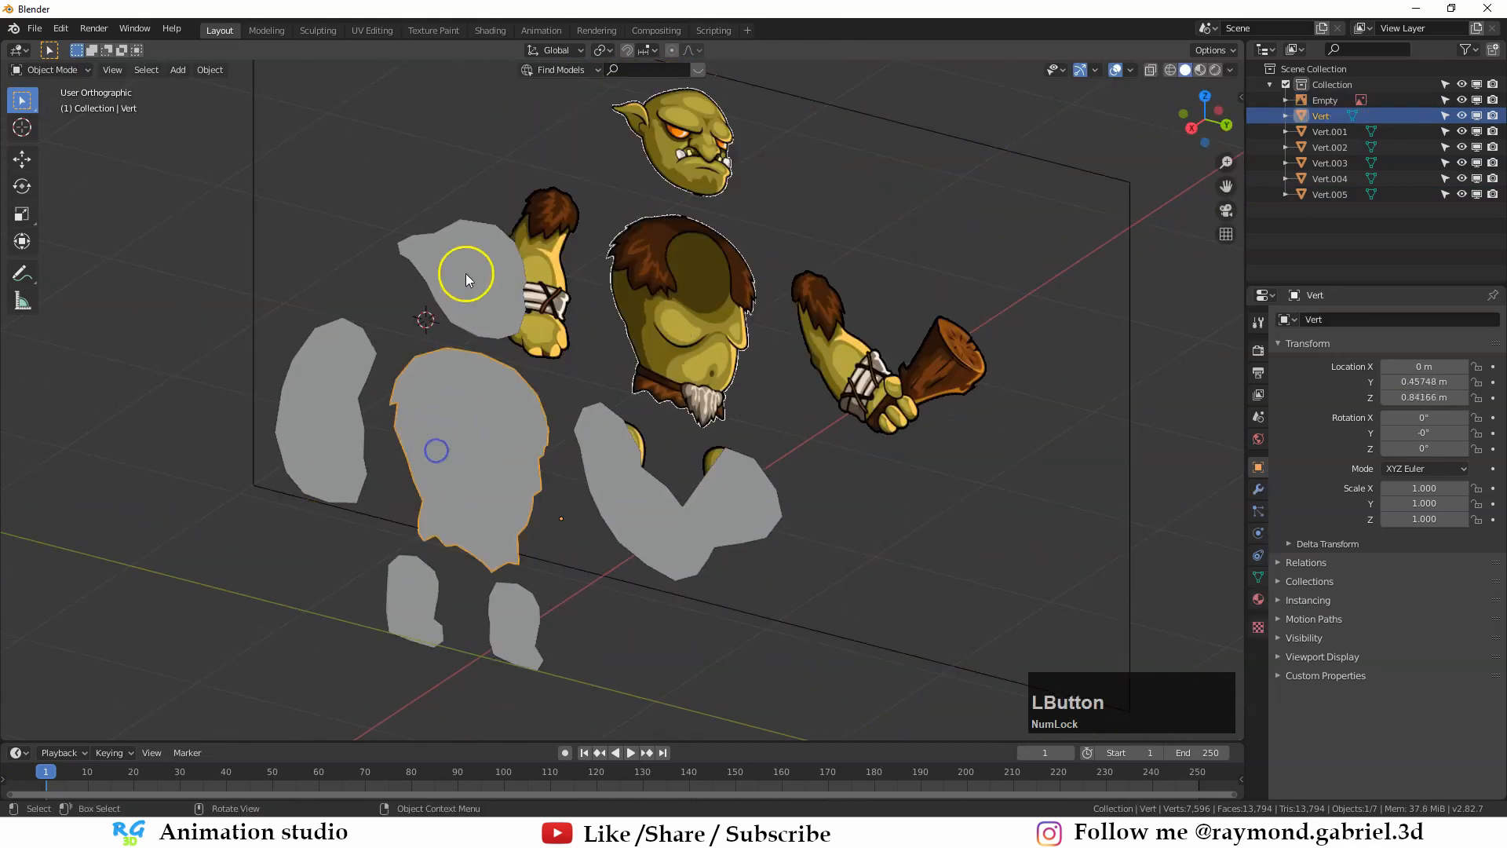
{"action": "left_click", "coordinate": [466, 272]}
{"action": "left_click", "coordinate": [295, 441]}
{"action": "left_click", "coordinate": [440, 456]}
{"action": "middle_click_drag", "start_coordinate": [510, 412], "coordinate": [624, 408]}
{"action": "scroll", "coordinate": [625, 408], "scroll_direction": "down", "scroll_amount": 1}
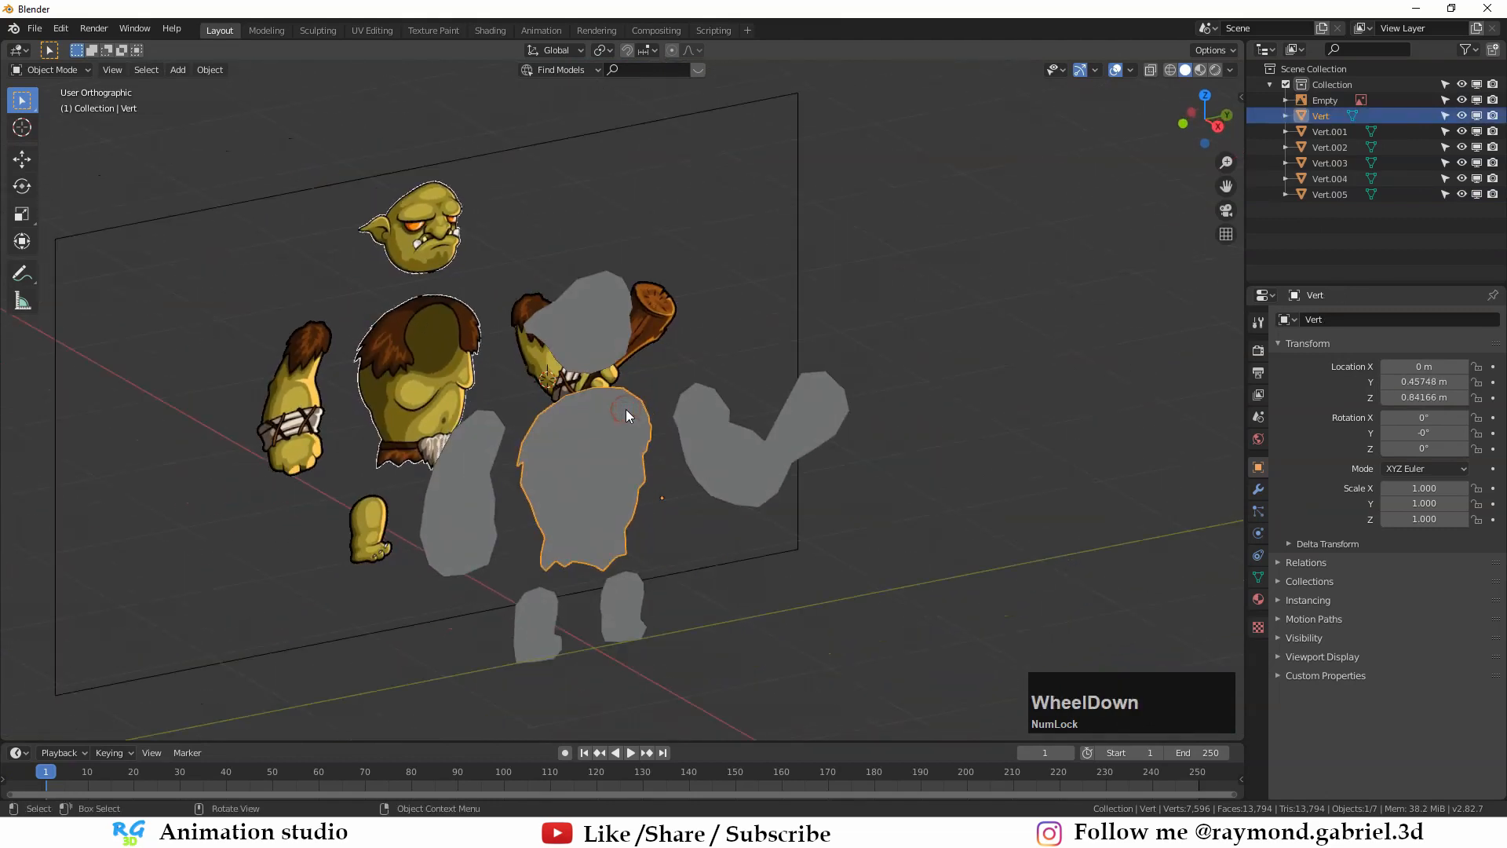
{"action": "left_click", "coordinate": [1259, 599]}
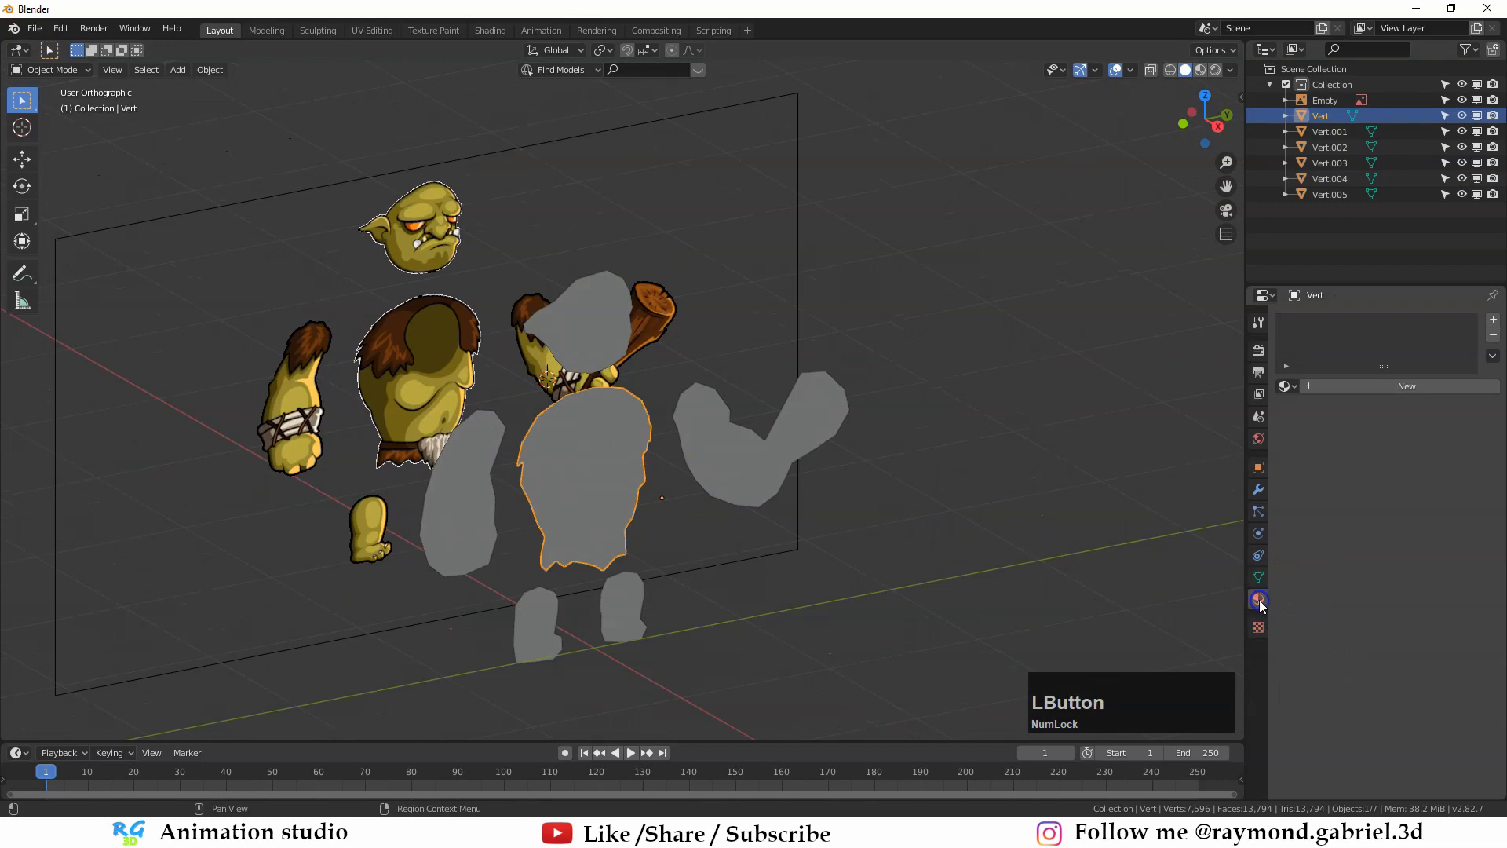
{"action": "left_click", "coordinate": [1428, 386]}
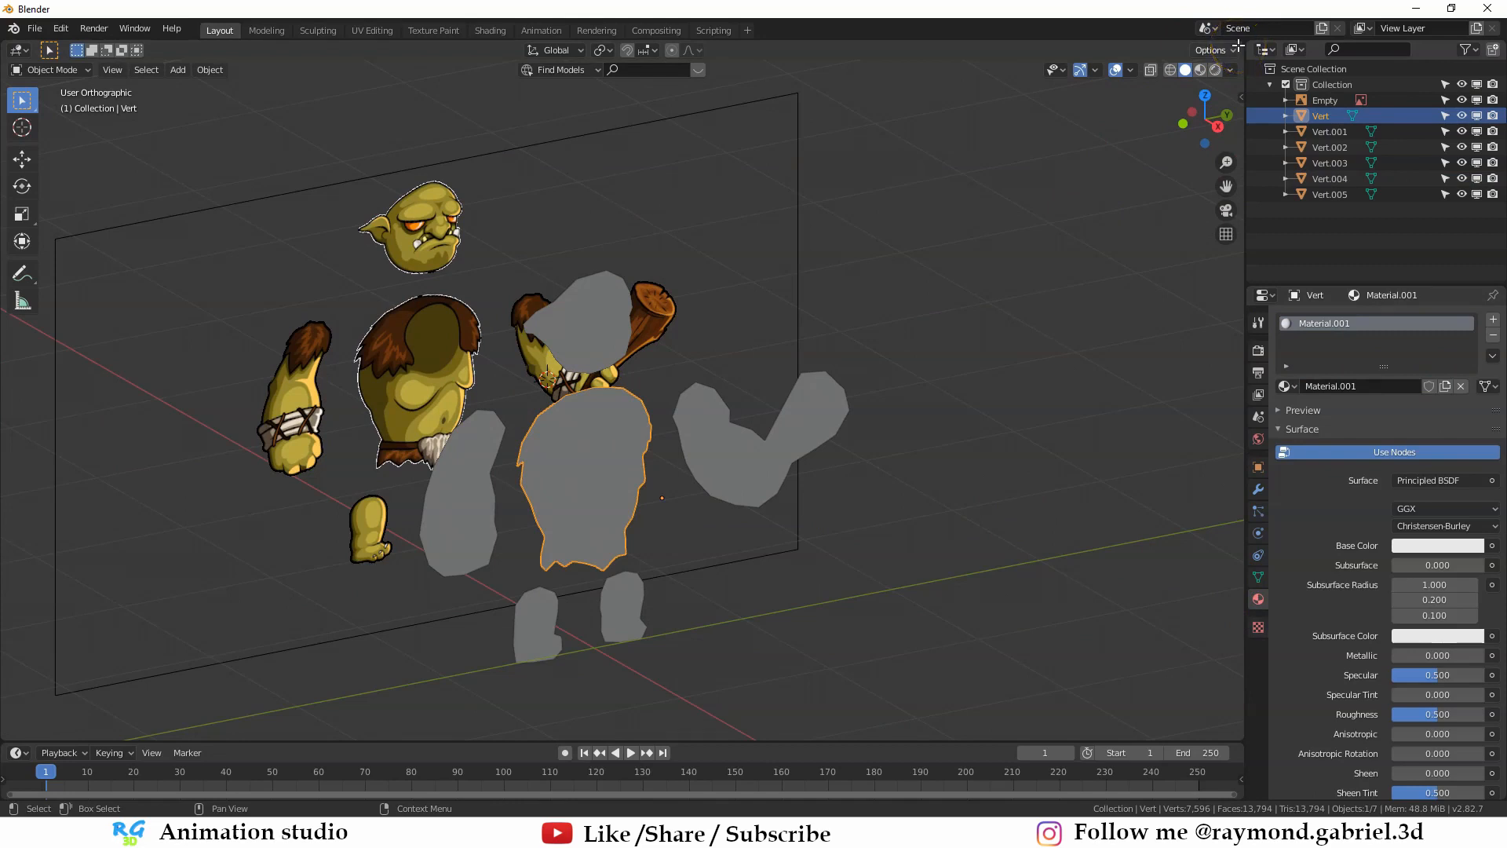
Step: Split the 3D viewport vertically and show the torso's material nodes in a Shader Editor with its sidebar hidden
{"action": "left_click_drag", "start_coordinate": [1237, 45], "coordinate": [762, 59]}
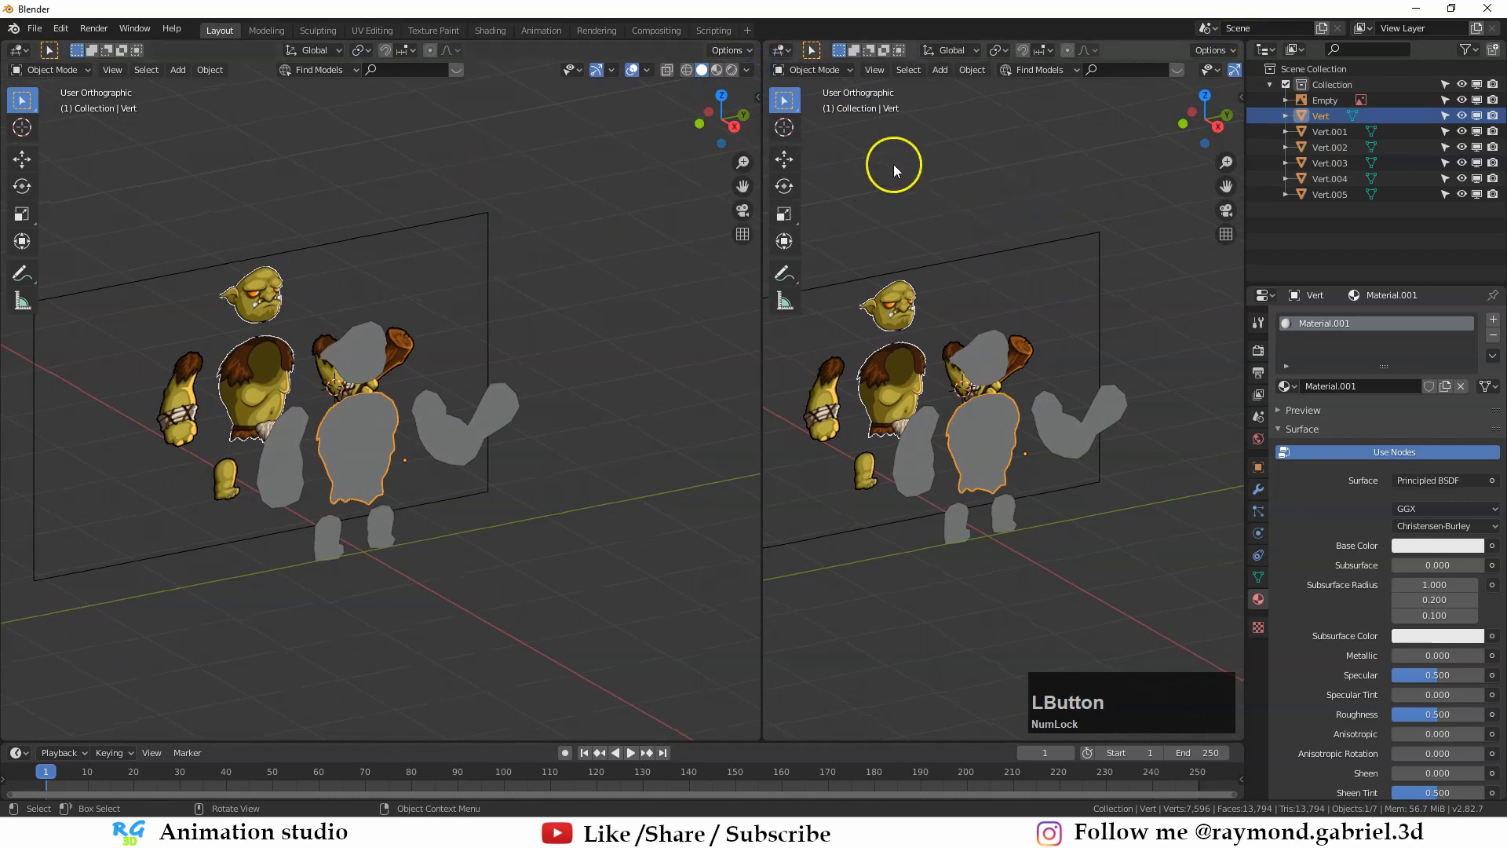
{"action": "left_click", "coordinate": [783, 51]}
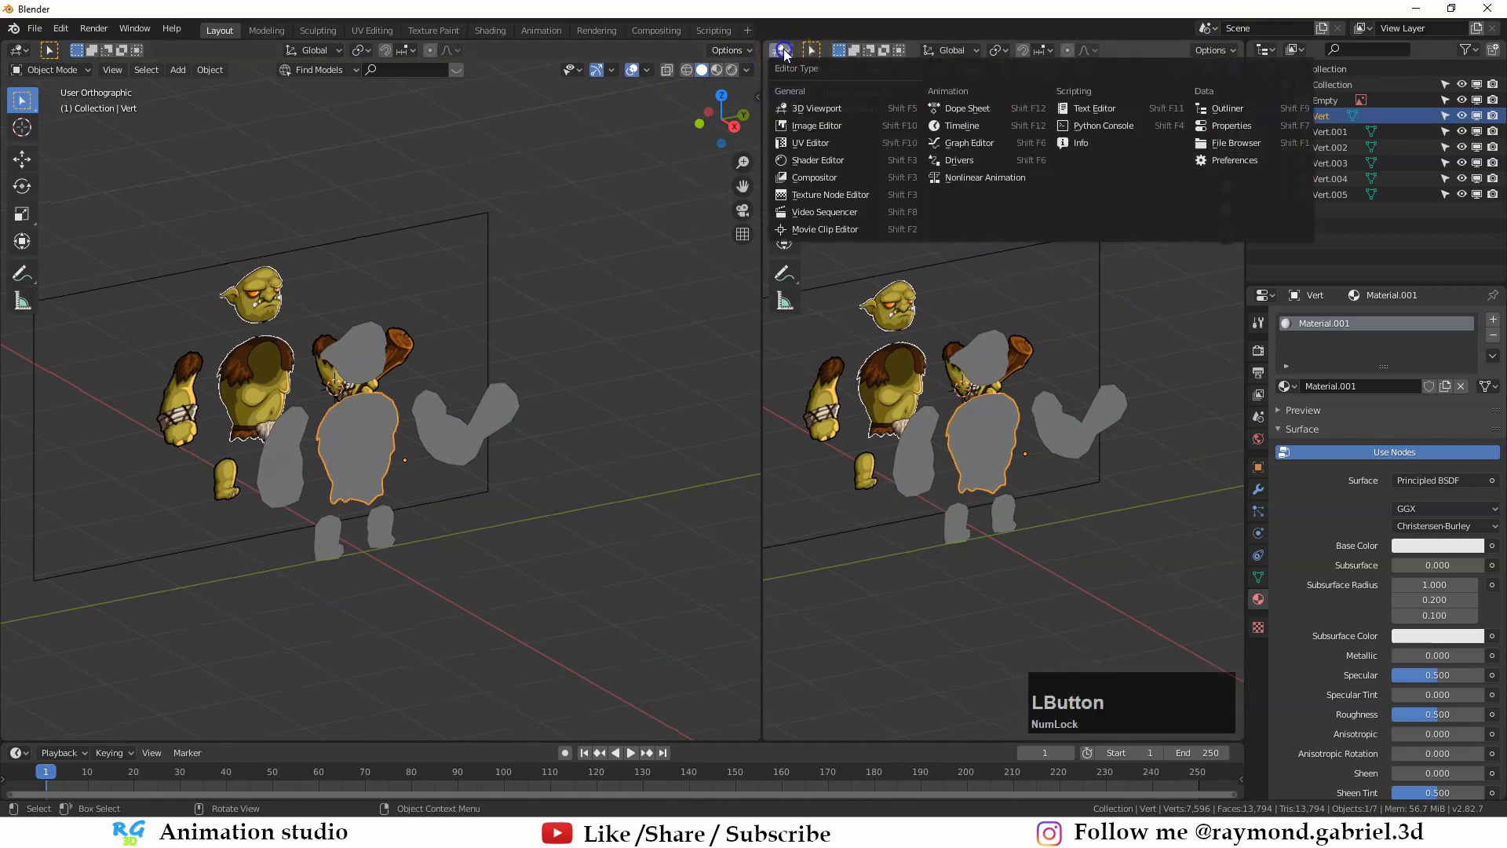
{"action": "left_click", "coordinate": [832, 160]}
{"action": "key", "text": "n"}
{"action": "scroll", "coordinate": [920, 342], "scroll_direction": "up", "scroll_amount": 3}
{"action": "scroll", "coordinate": [882, 359], "scroll_direction": "up", "scroll_amount": 1}
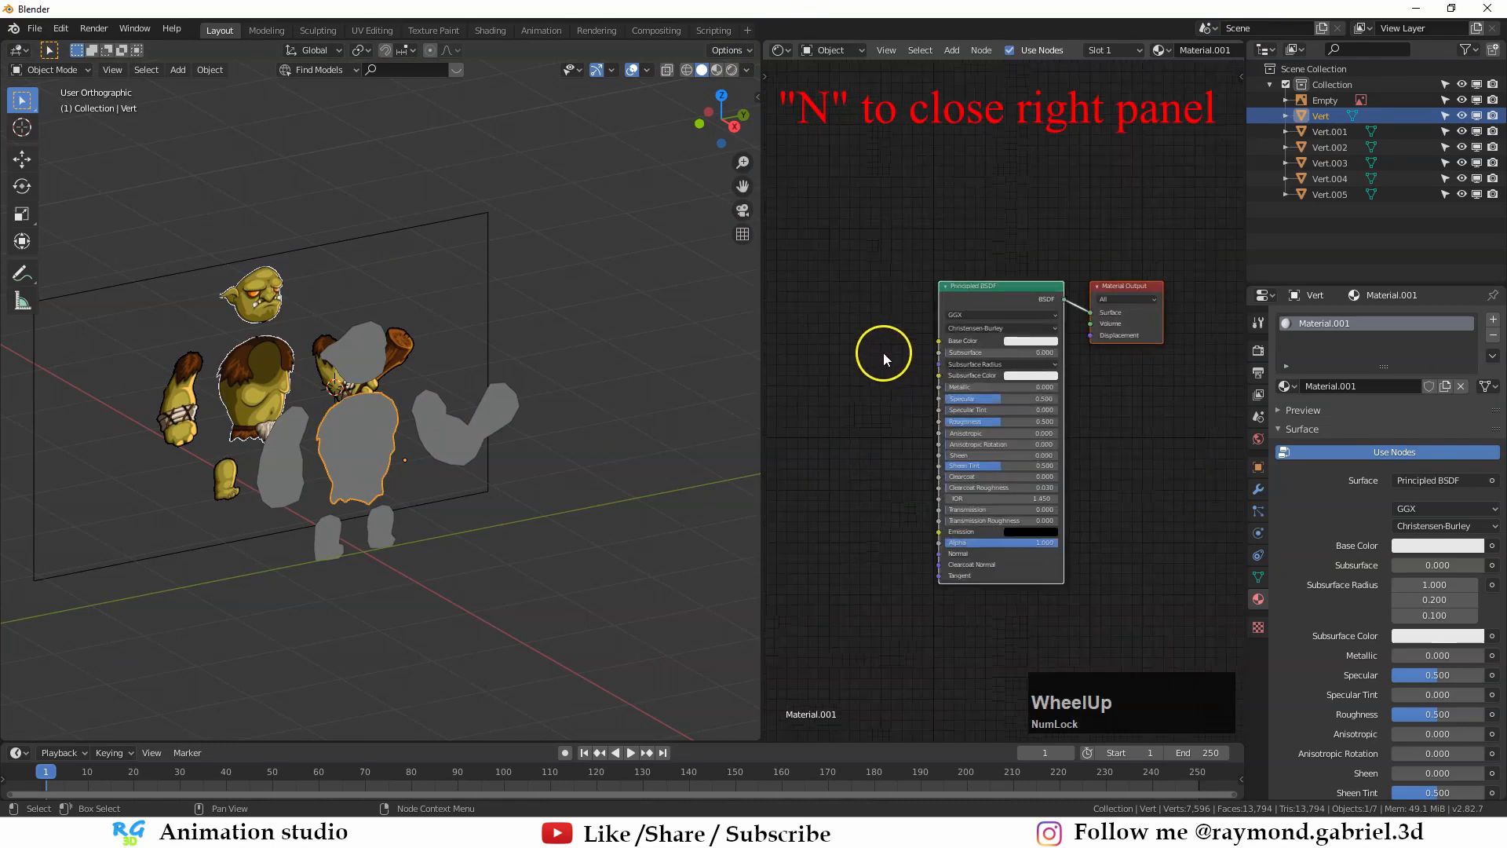
{"action": "scroll", "coordinate": [497, 448], "scroll_direction": "up", "scroll_amount": 4}
{"action": "scroll", "coordinate": [1093, 436], "scroll_direction": "up", "scroll_amount": 1}
{"action": "middle_click_drag", "start_coordinate": [984, 249], "coordinate": [975, 208]}
{"action": "left_click_drag", "start_coordinate": [953, 229], "coordinate": [959, 242]}
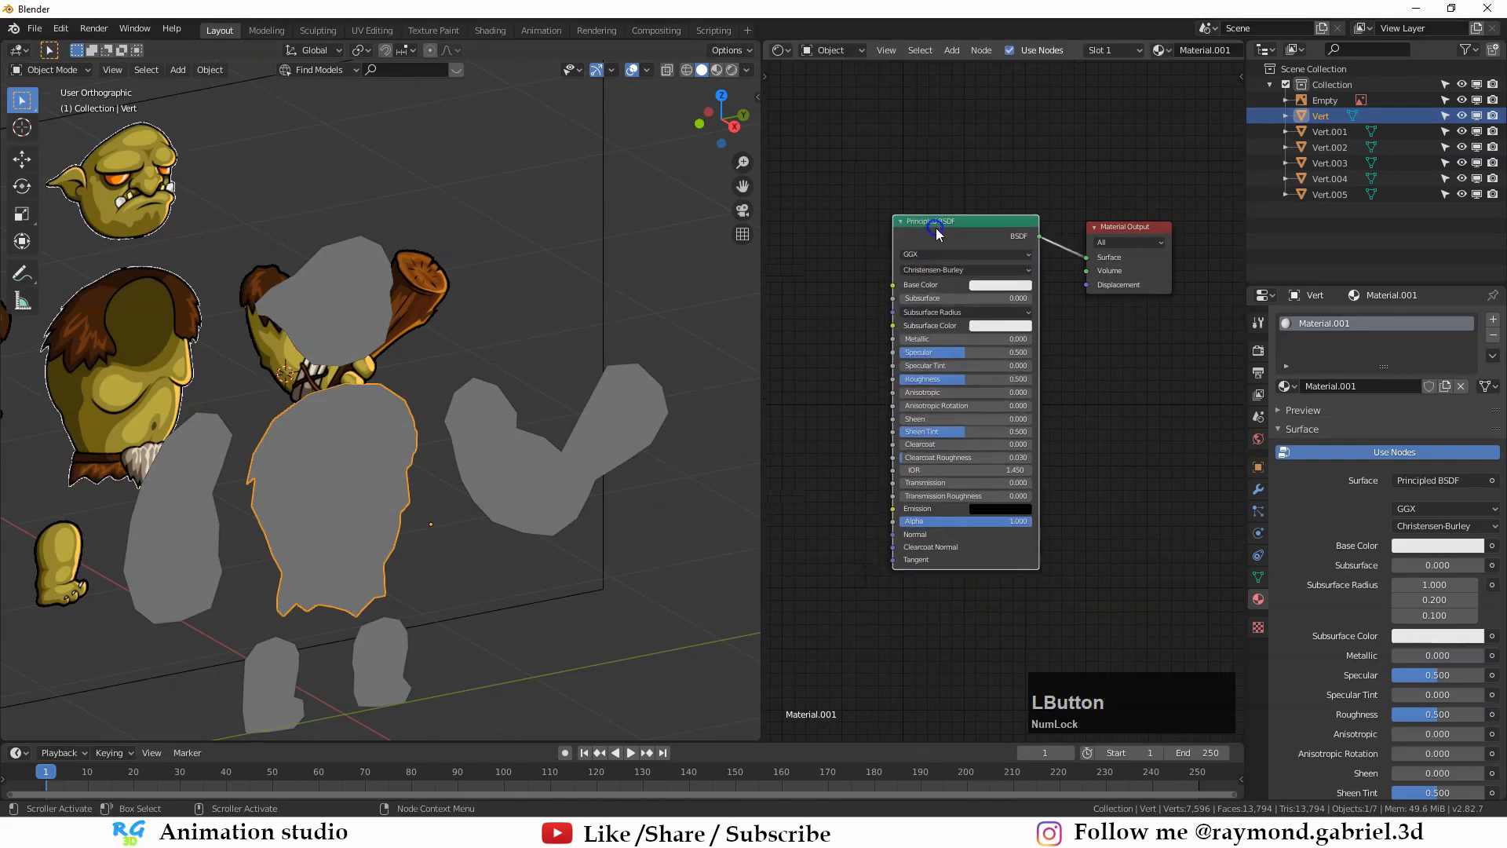
{"action": "scroll", "coordinate": [934, 283], "scroll_direction": "up", "scroll_amount": 3}
{"action": "middle_click_drag", "start_coordinate": [948, 298], "coordinate": [959, 299]}
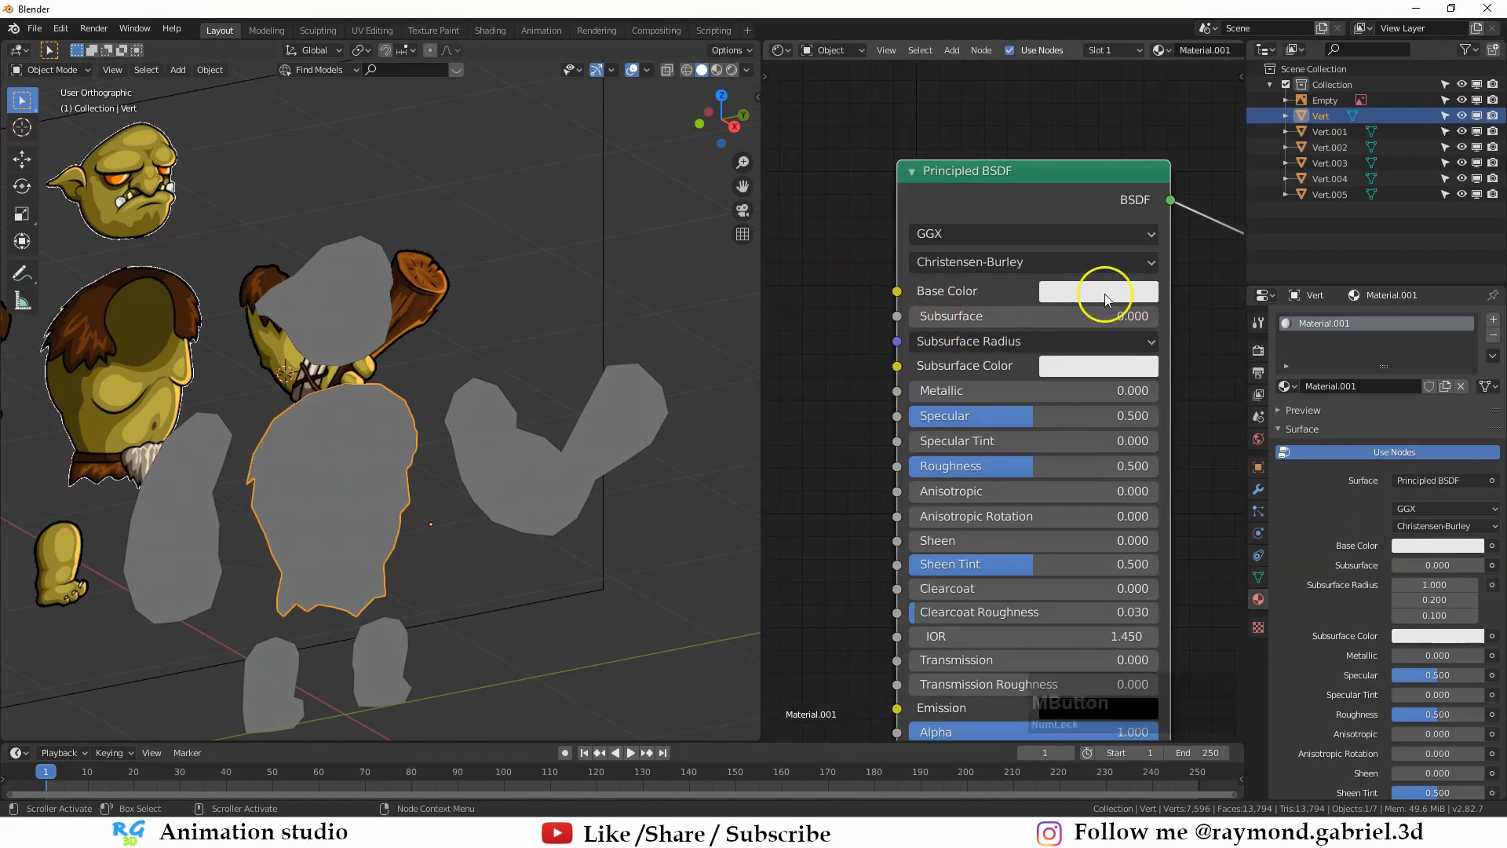
Step: Switch the 3D viewport to rendered shading to preview the meshes' materials
{"action": "middle_click_drag", "start_coordinate": [313, 491], "coordinate": [383, 427]}
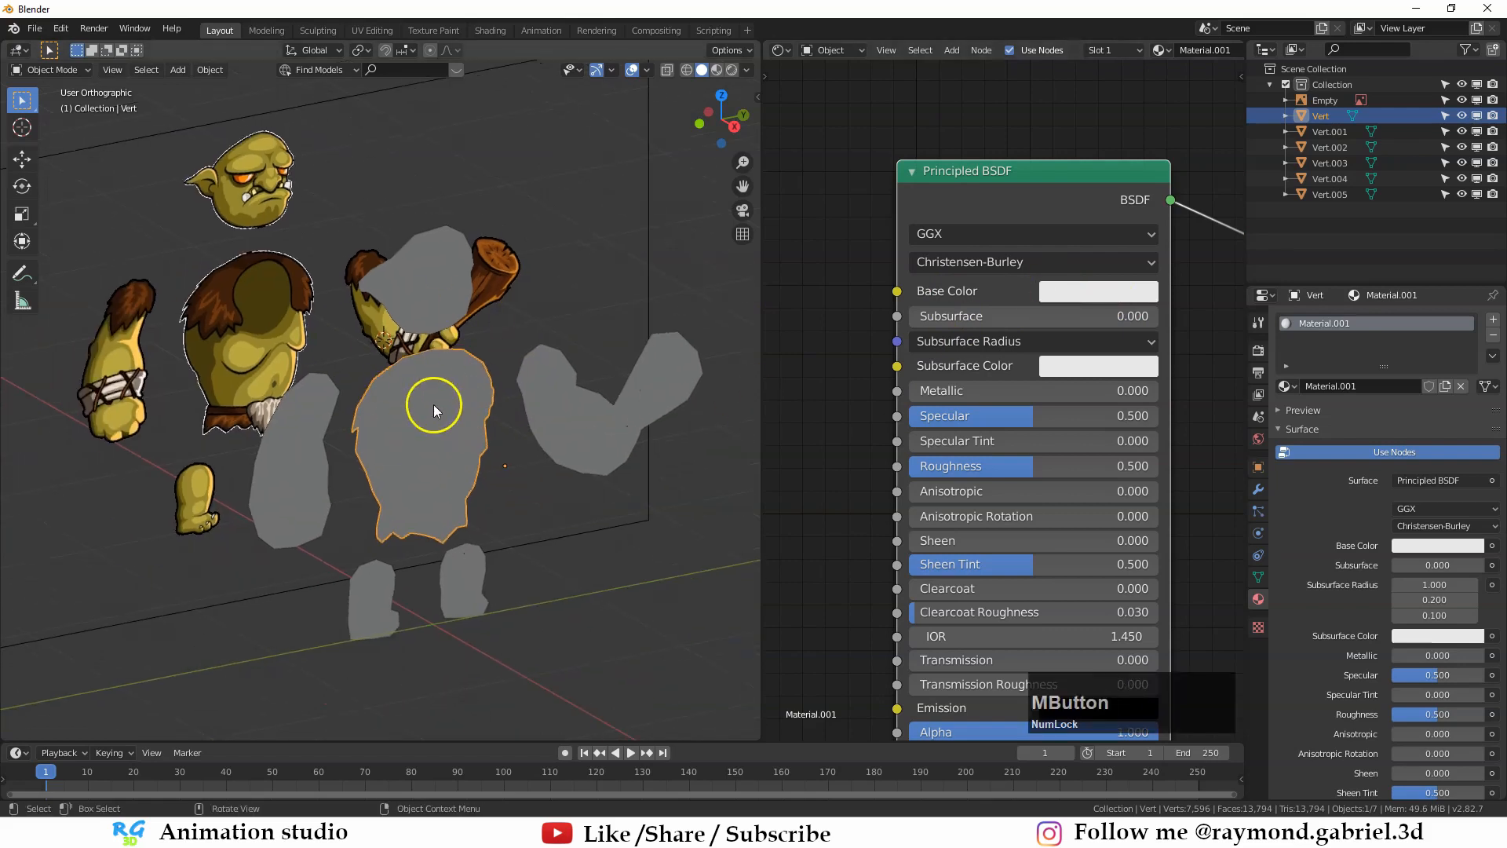
{"action": "left_click", "coordinate": [730, 71]}
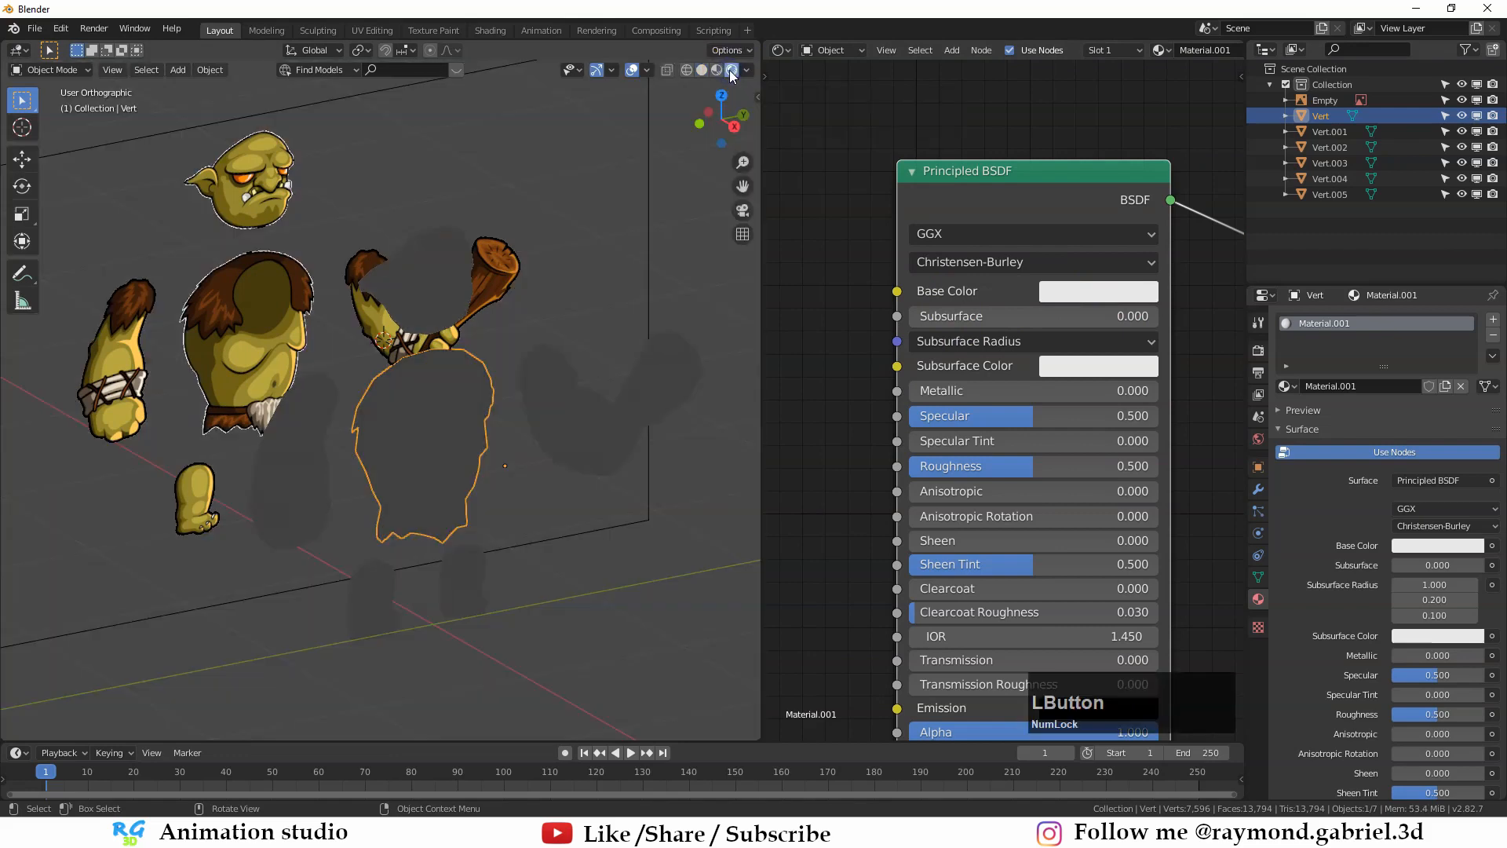
{"action": "middle_click_drag", "start_coordinate": [418, 366], "coordinate": [421, 326]}
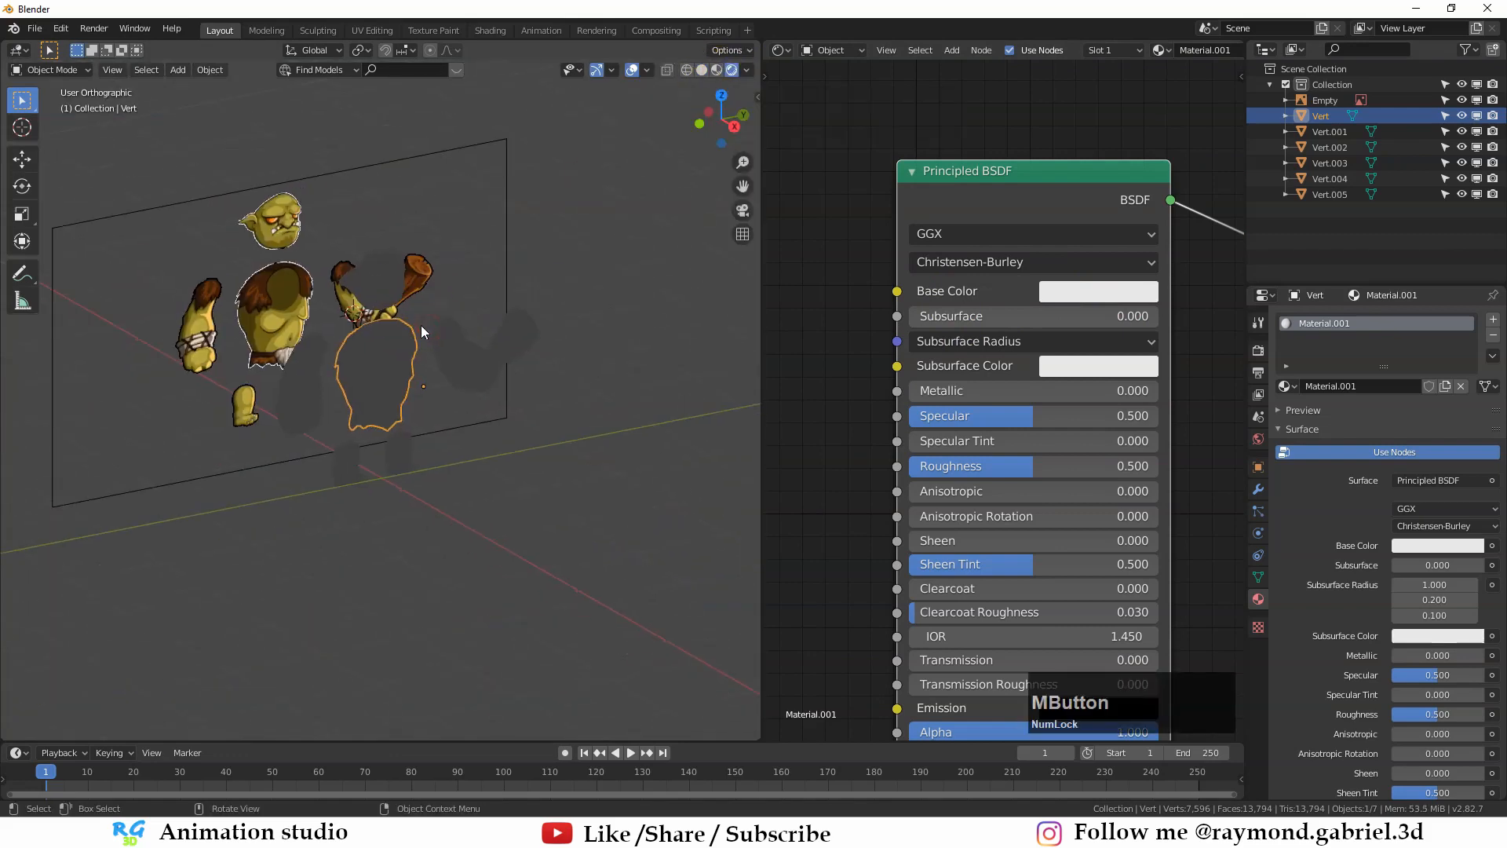
{"action": "scroll", "coordinate": [381, 365], "scroll_direction": "up", "scroll_amount": 1}
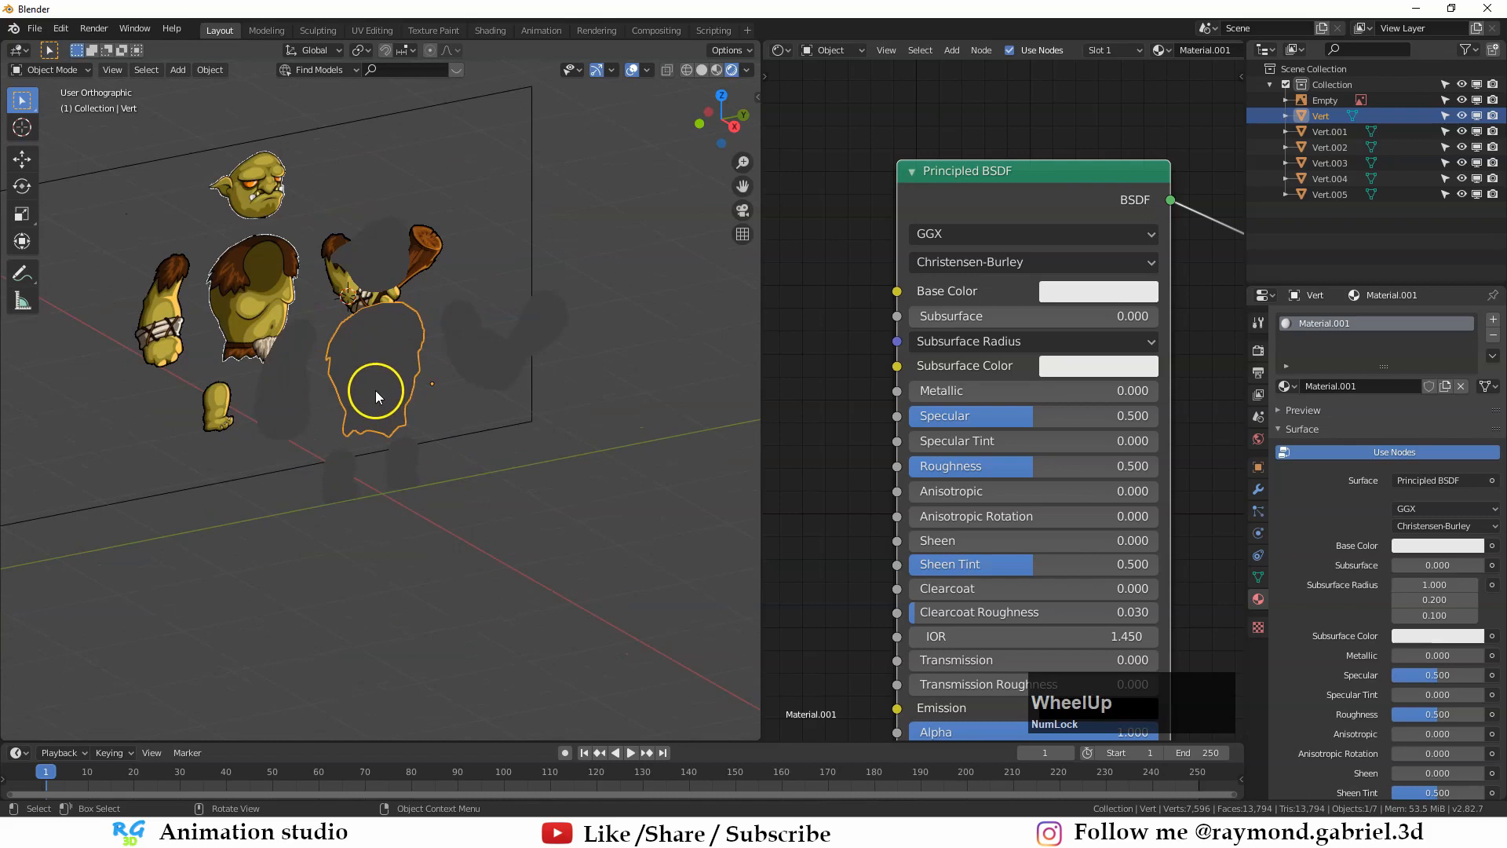
{"action": "middle_click_drag", "start_coordinate": [375, 393], "coordinate": [456, 465]}
{"action": "scroll", "coordinate": [394, 440], "scroll_direction": "up", "scroll_amount": 1}
{"action": "scroll", "coordinate": [434, 442], "scroll_direction": "down", "scroll_amount": 2}
Step: Add a Sun light to the scene at the 3D cursor
{"action": "key", "text": "shift+a"}
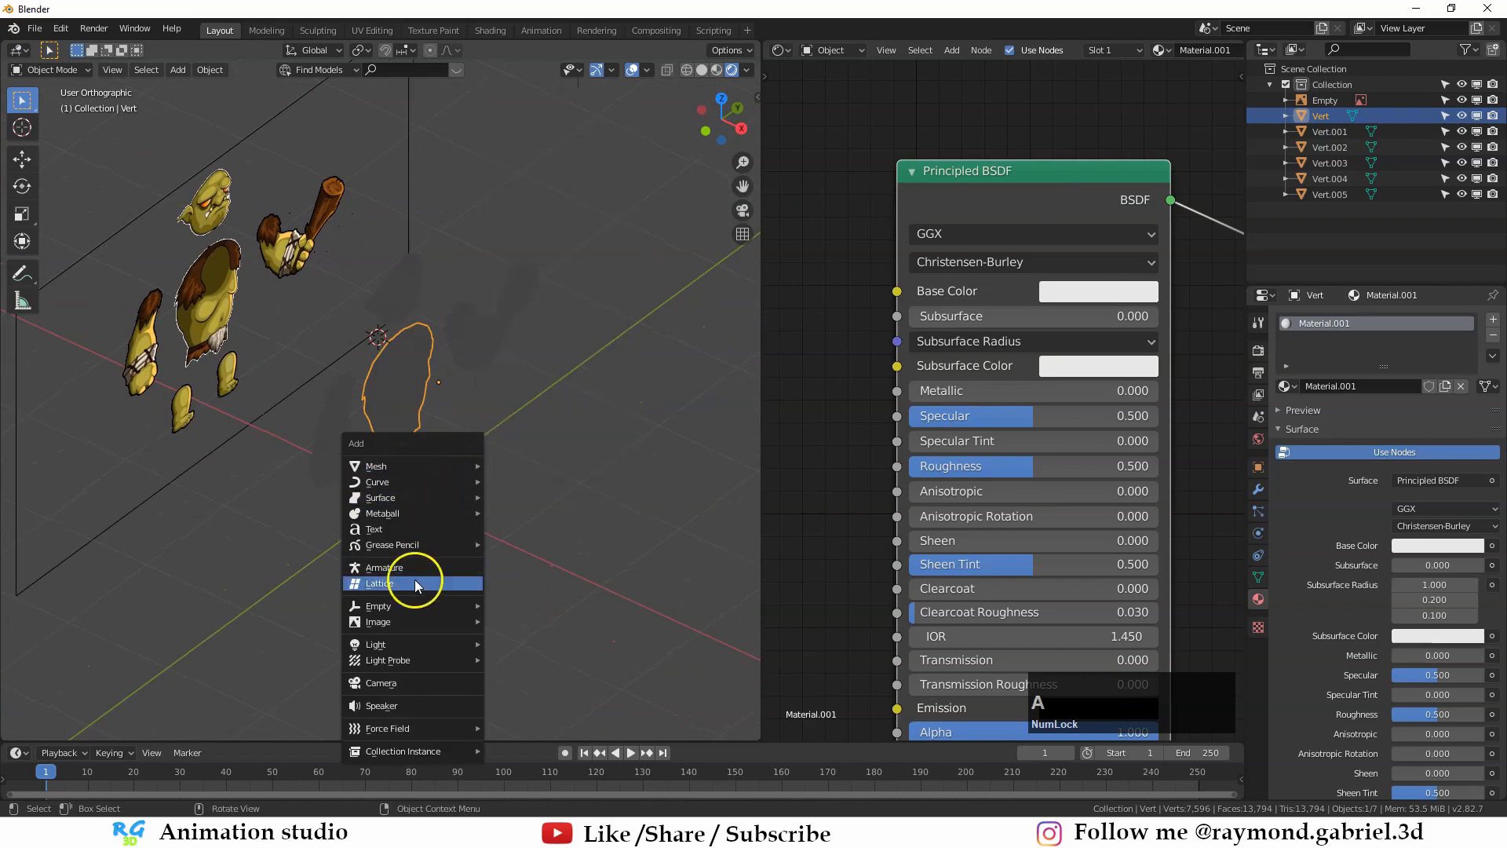
{"action": "mouse_move", "coordinate": [399, 646]}
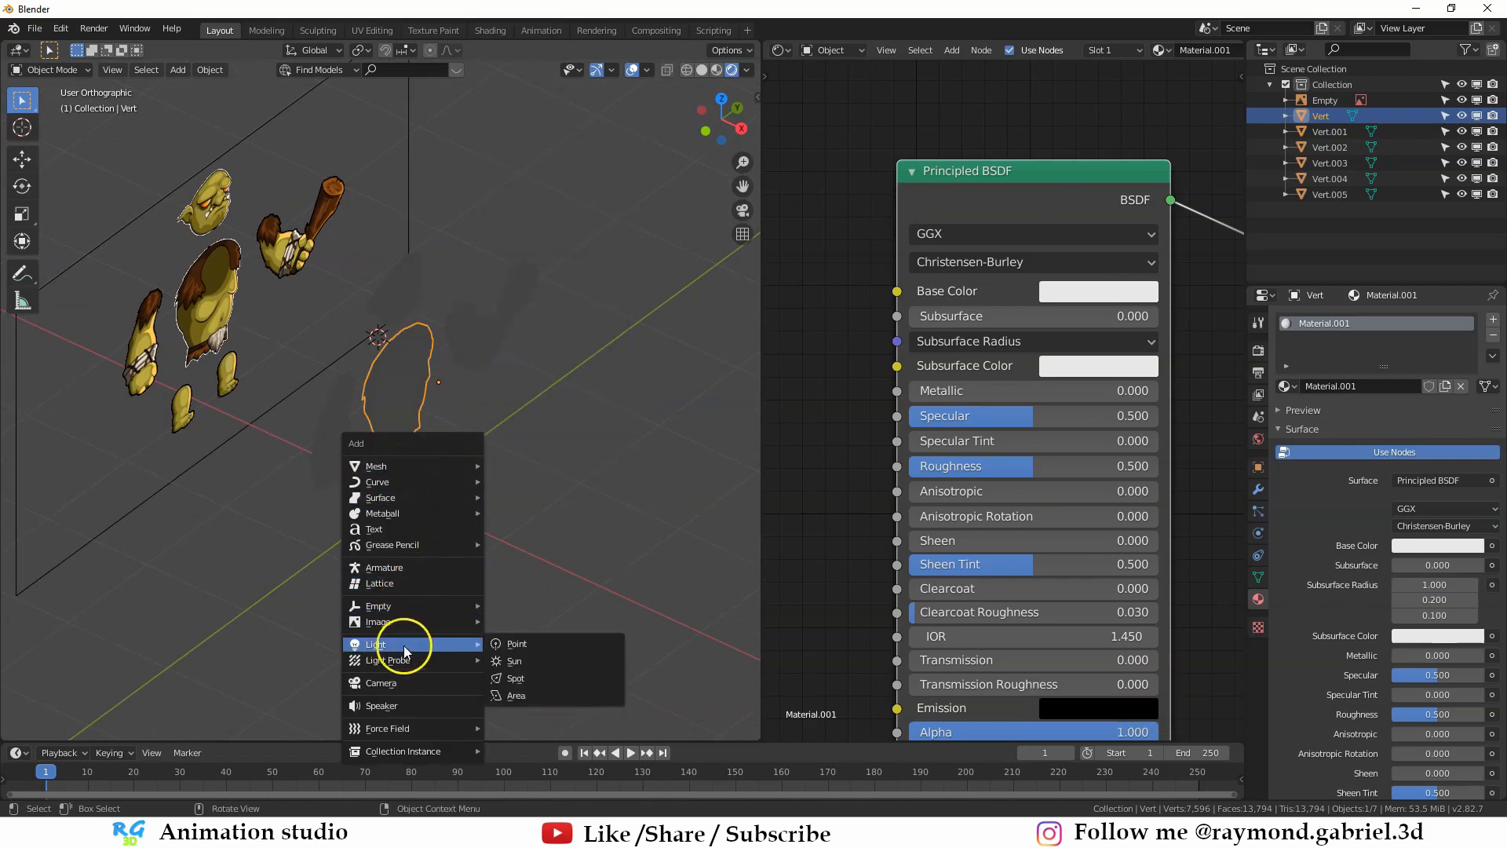
{"action": "left_click", "coordinate": [545, 662]}
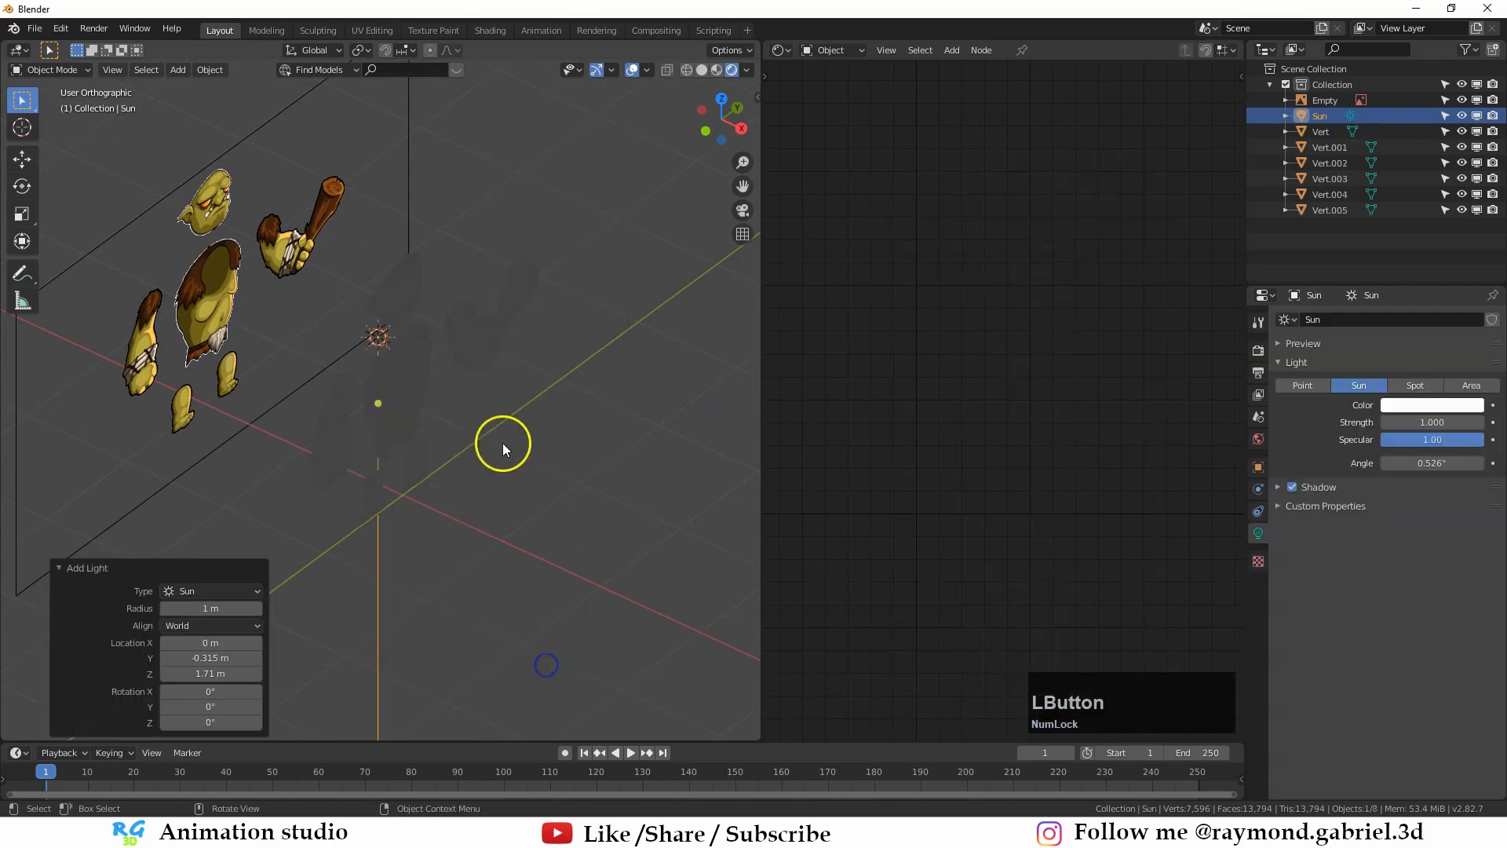
{"action": "middle_click_drag", "start_coordinate": [502, 443], "coordinate": [376, 566]}
{"action": "scroll", "coordinate": [451, 474], "scroll_direction": "up", "scroll_amount": 1}
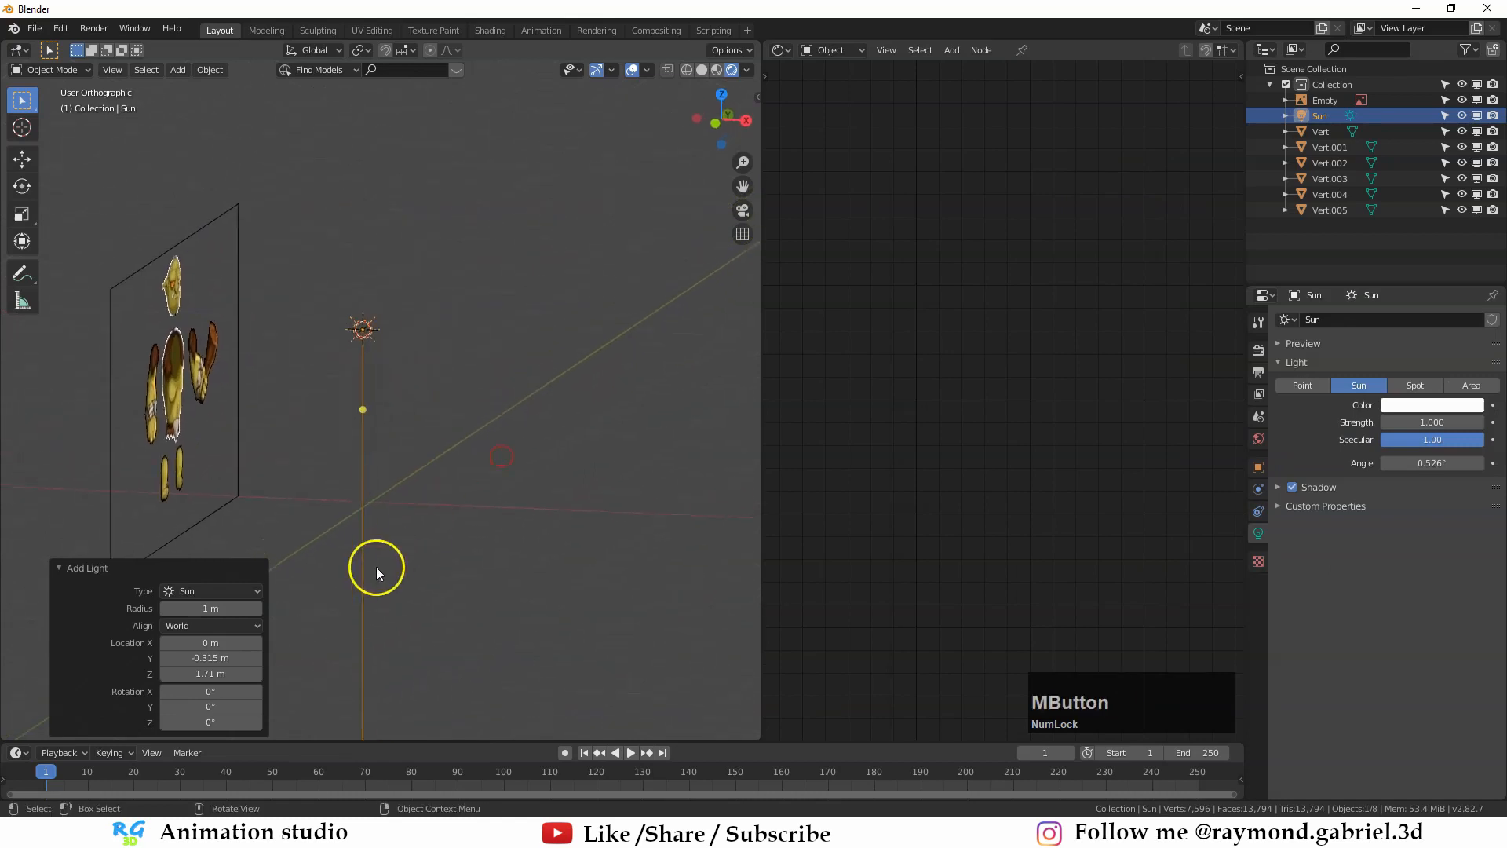
Step: Move the sun about 1.8 m in X, 0.7 m in Y and 1.6 m in Z, and rotate it about 37° towards the body-part meshes
{"action": "key", "text": "g"}
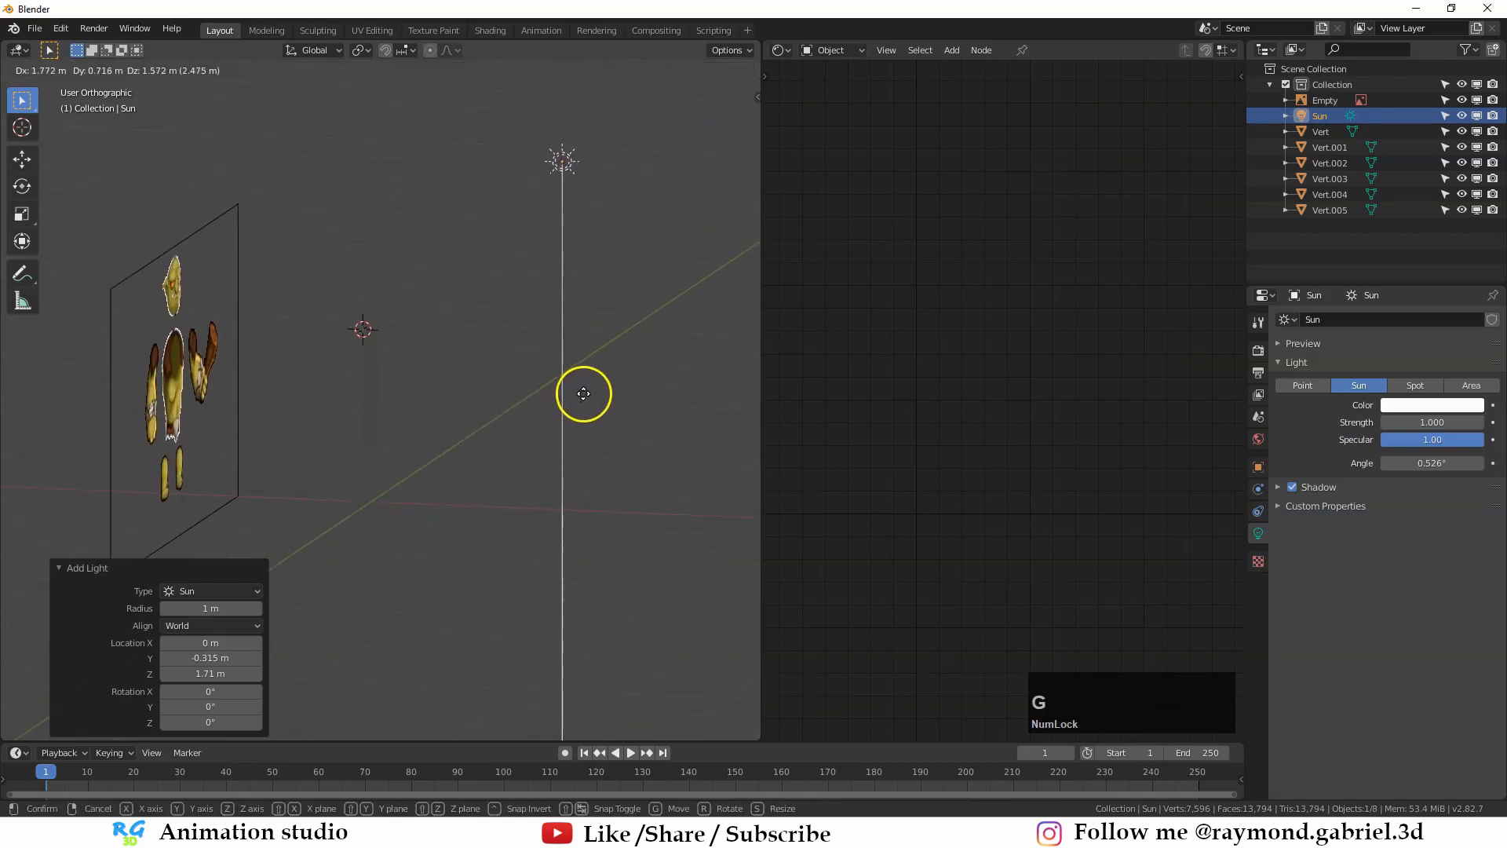
{"action": "left_click", "coordinate": [588, 401]}
{"action": "middle_click_drag", "start_coordinate": [590, 419], "coordinate": [650, 478]}
{"action": "key", "text": "r"}
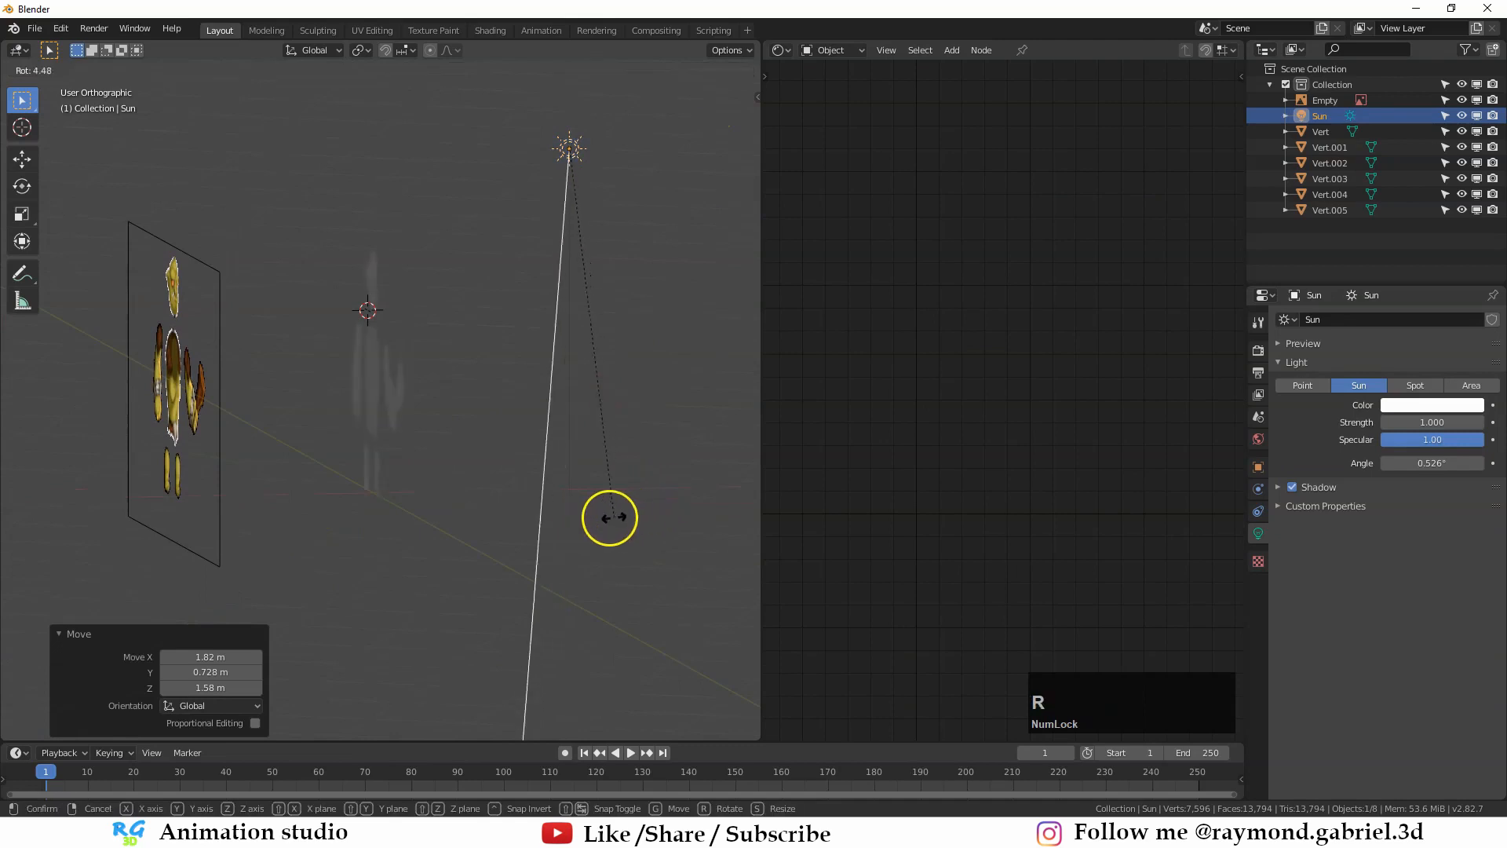
{"action": "left_click", "coordinate": [402, 496]}
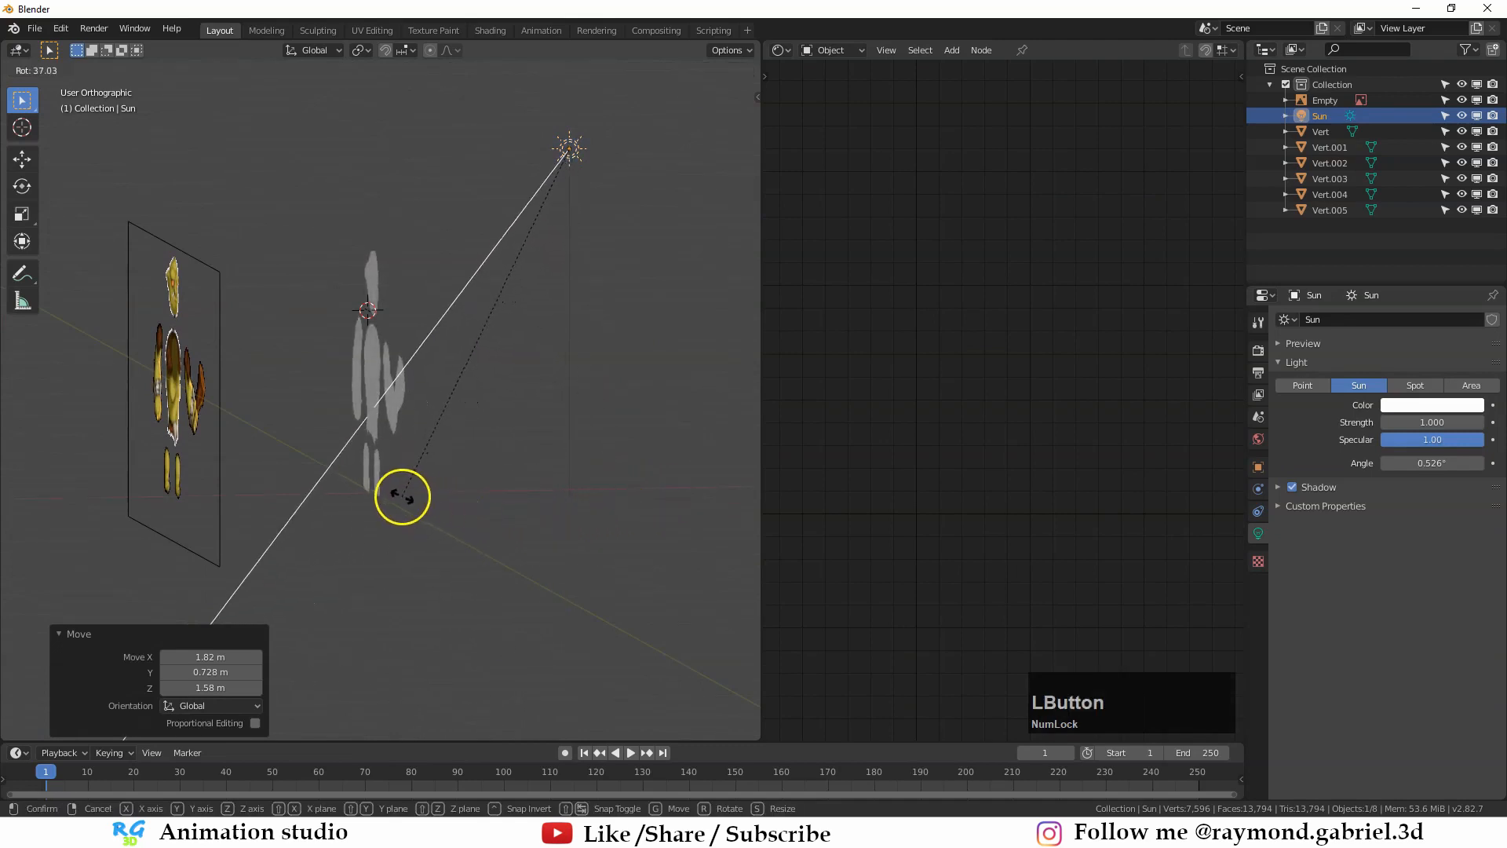
{"action": "middle_click_drag", "start_coordinate": [402, 496], "coordinate": [387, 498]}
{"action": "scroll", "coordinate": [369, 501], "scroll_direction": "up", "scroll_amount": 3}
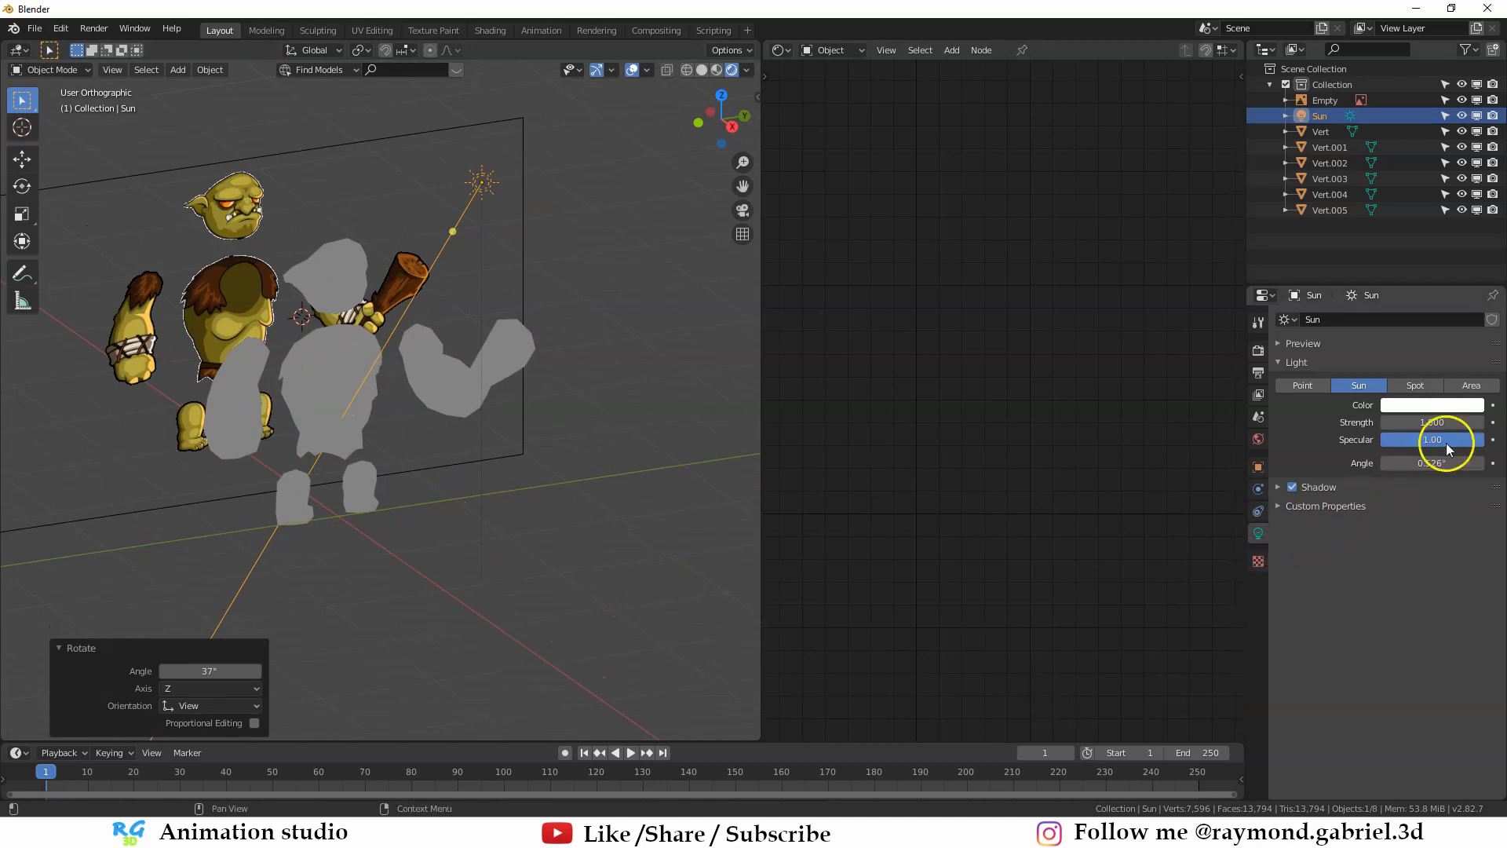
Step: Increase the sun light's strength and reselect the torso mesh
{"action": "left_click", "coordinate": [1440, 422]}
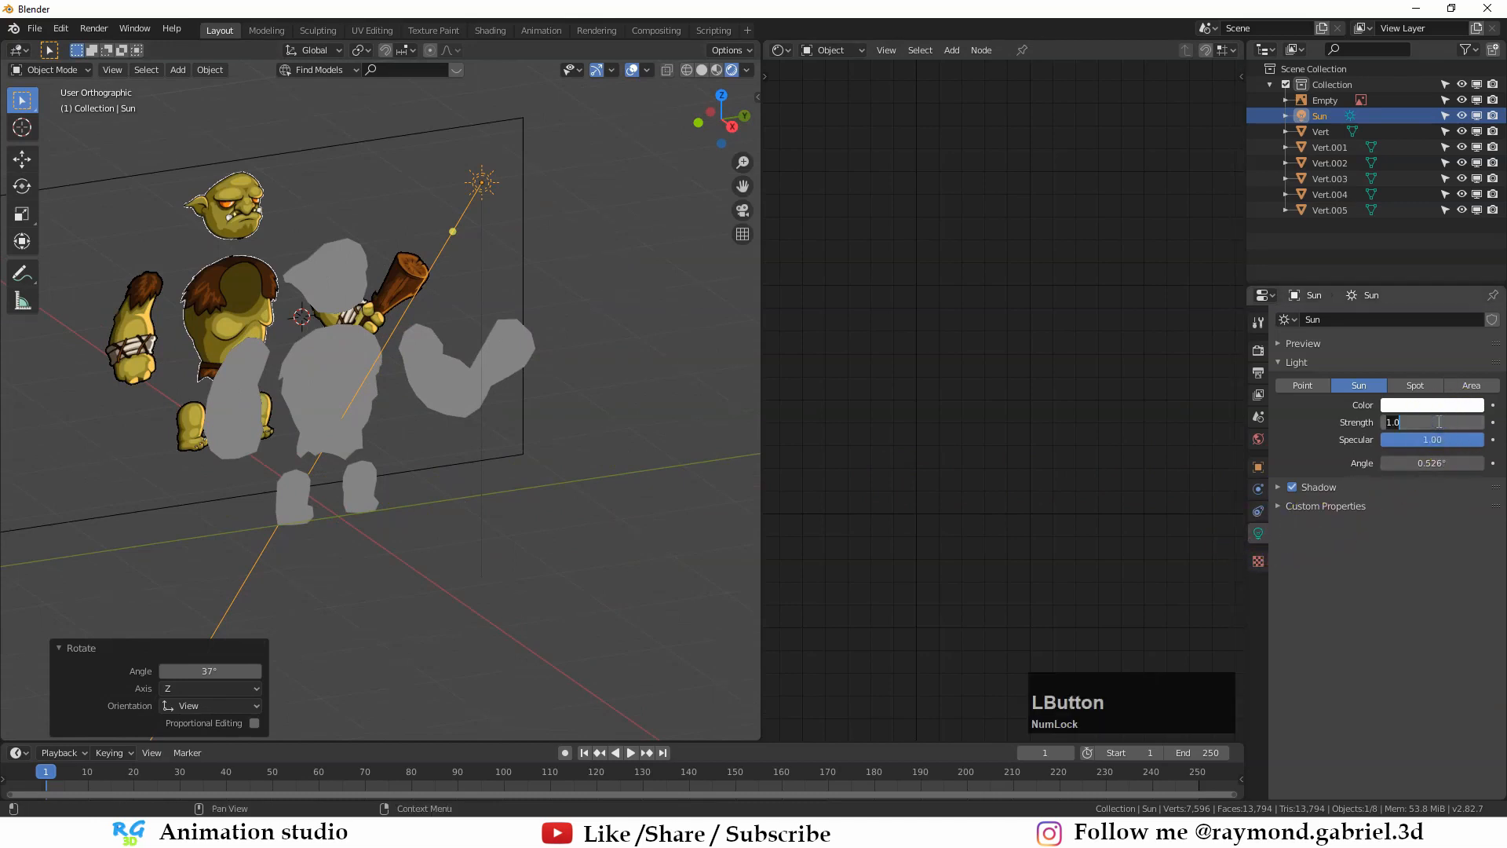
{"action": "key", "text": "Return"}
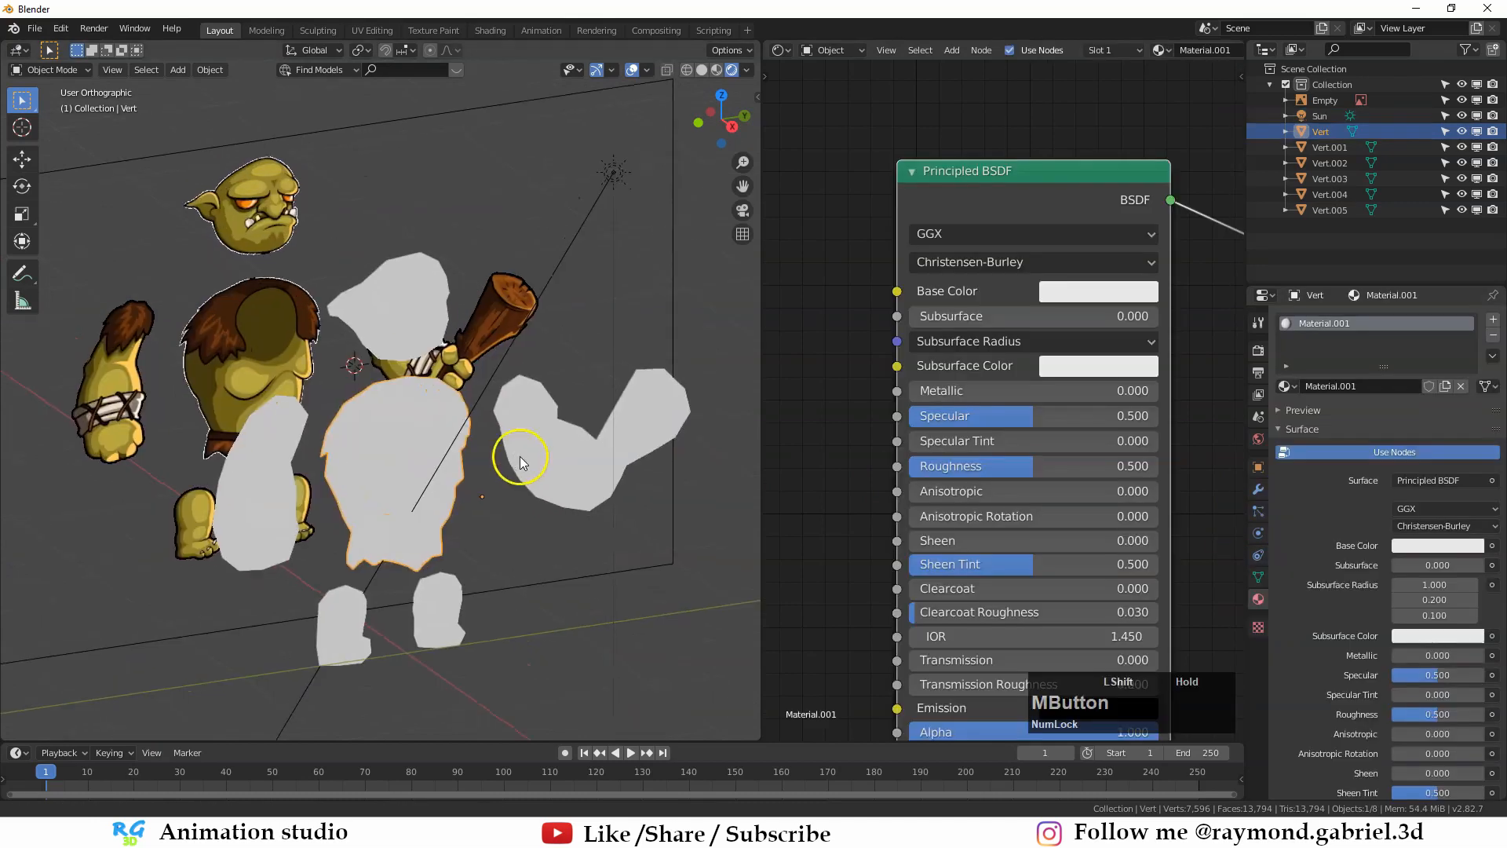
{"action": "middle_click_drag", "start_coordinate": [521, 450], "coordinate": [532, 428]}
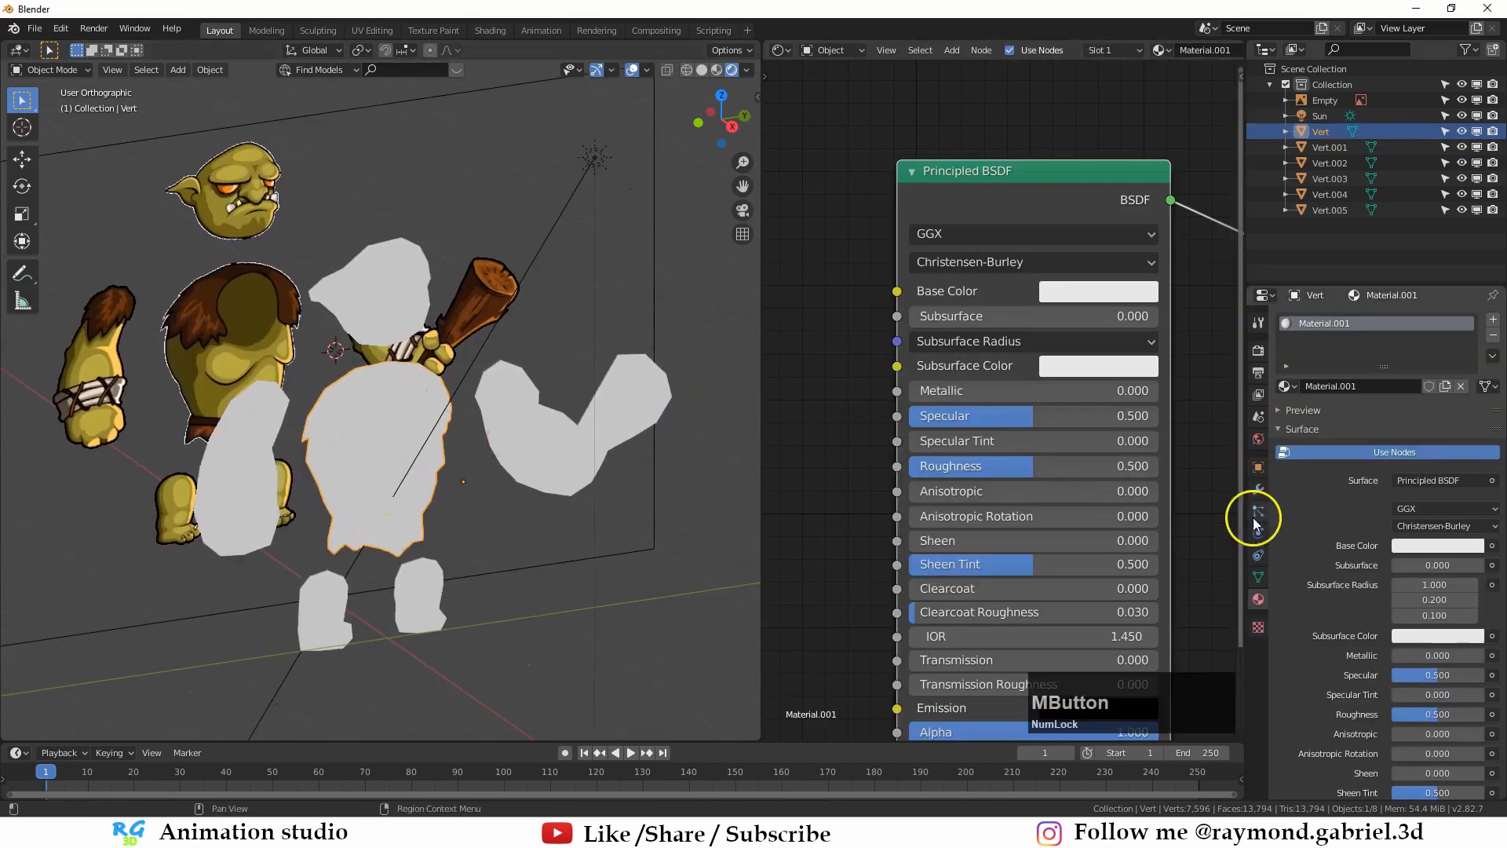
Step: Tint the Base Color of the torso material's Principled BSDF node a pale blue
{"action": "left_click", "coordinate": [1078, 295]}
{"action": "mouse_move", "coordinate": [1145, 421]}
{"action": "left_mouse_down"}
{"action": "mouse_move", "coordinate": [1140, 438]}
{"action": "mouse_move", "coordinate": [1096, 427]}
{"action": "mouse_move", "coordinate": [1167, 387]}
{"action": "mouse_move", "coordinate": [1138, 400]}
{"action": "left_mouse_up"}
{"action": "scroll", "coordinate": [346, 456], "scroll_direction": "up", "scroll_amount": 1}
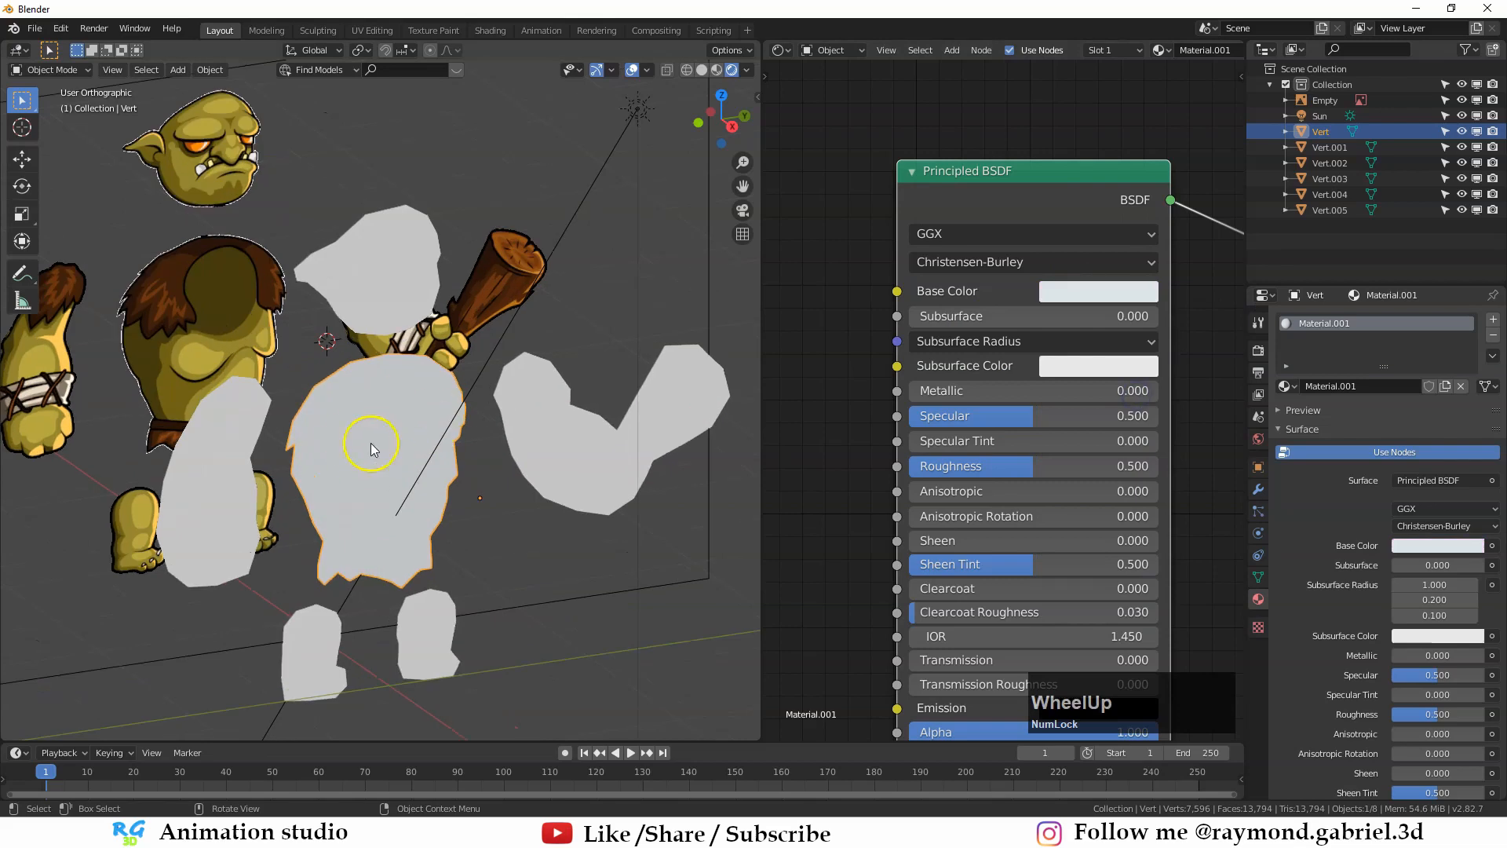
{"action": "scroll", "coordinate": [1060, 360], "scroll_direction": "down", "scroll_amount": 1}
{"action": "scroll", "coordinate": [487, 397], "scroll_direction": "down", "scroll_amount": 1}
{"action": "middle_click_drag", "start_coordinate": [461, 400], "coordinate": [471, 408], "text": "shift"}
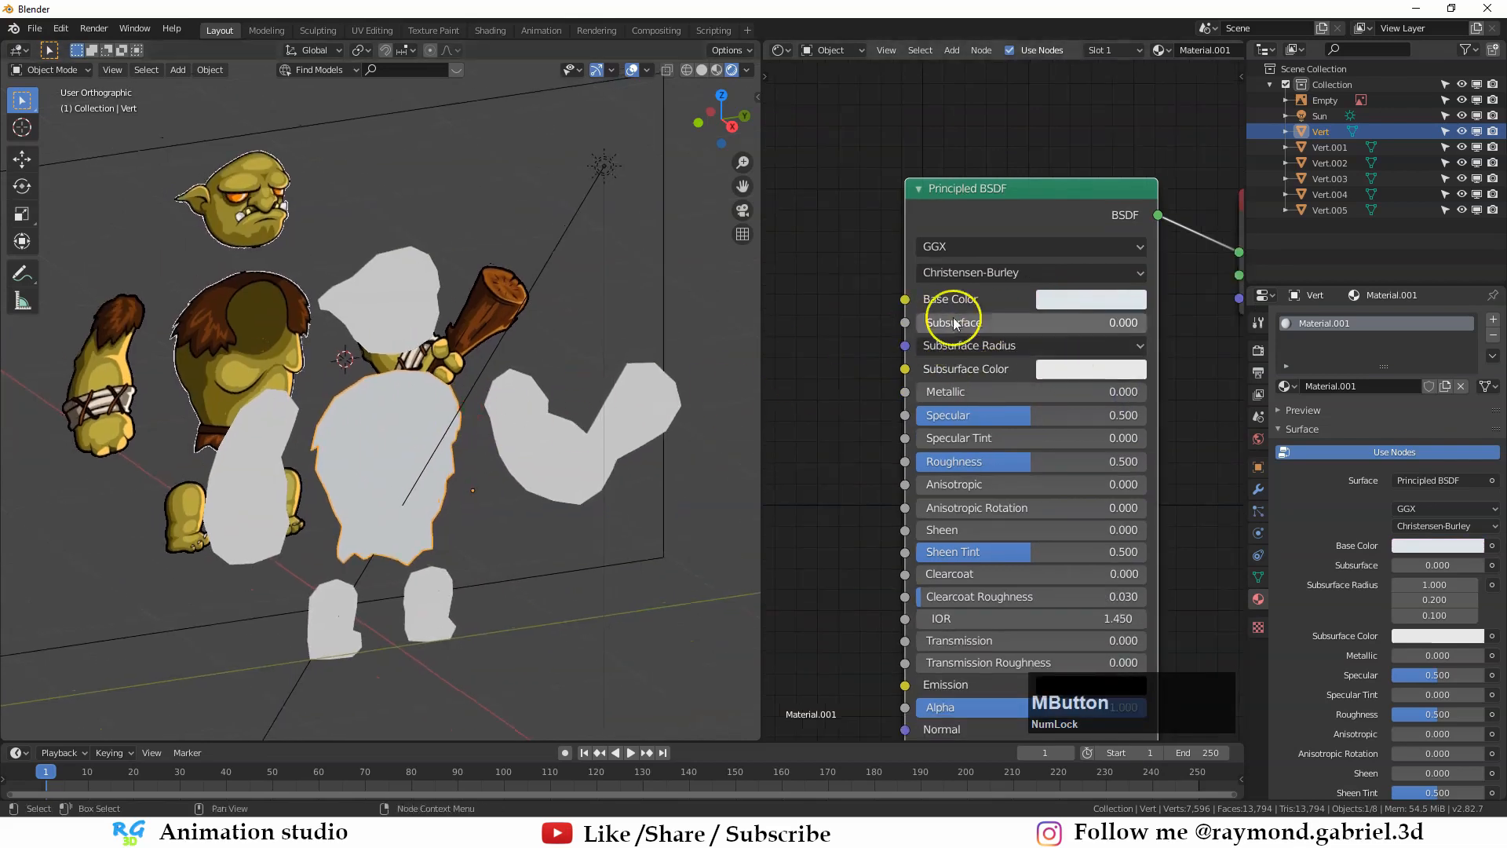
Step: Add an Image Texture node beside the Principled BSDF node in the torso's material
{"action": "scroll", "coordinate": [1057, 309], "scroll_direction": "down", "scroll_amount": 2}
{"action": "scroll", "coordinate": [643, 373], "scroll_direction": "down", "scroll_amount": 1}
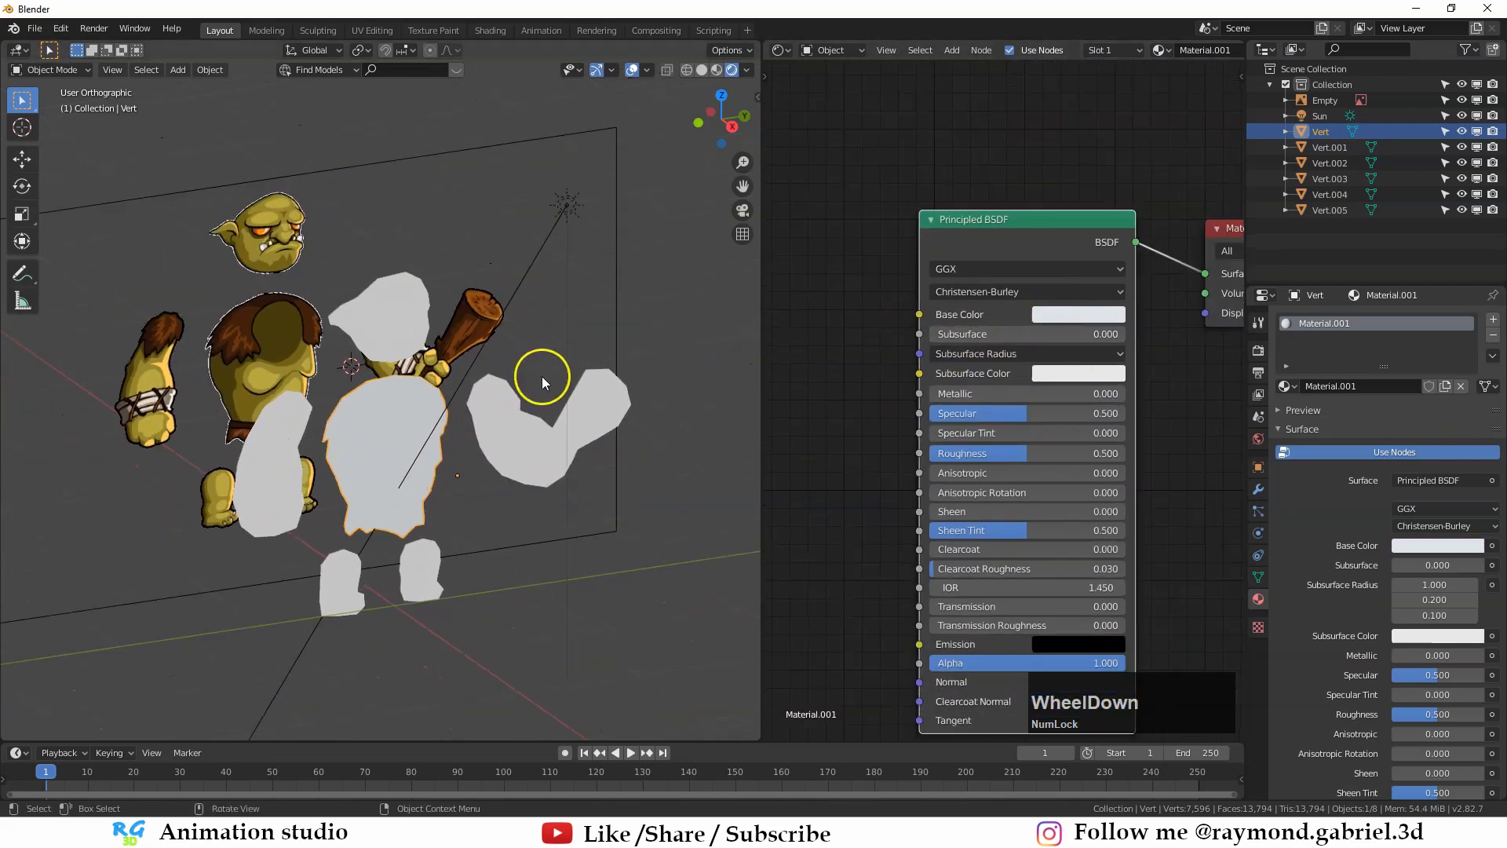
{"action": "middle_click_drag", "start_coordinate": [872, 361], "coordinate": [868, 351]}
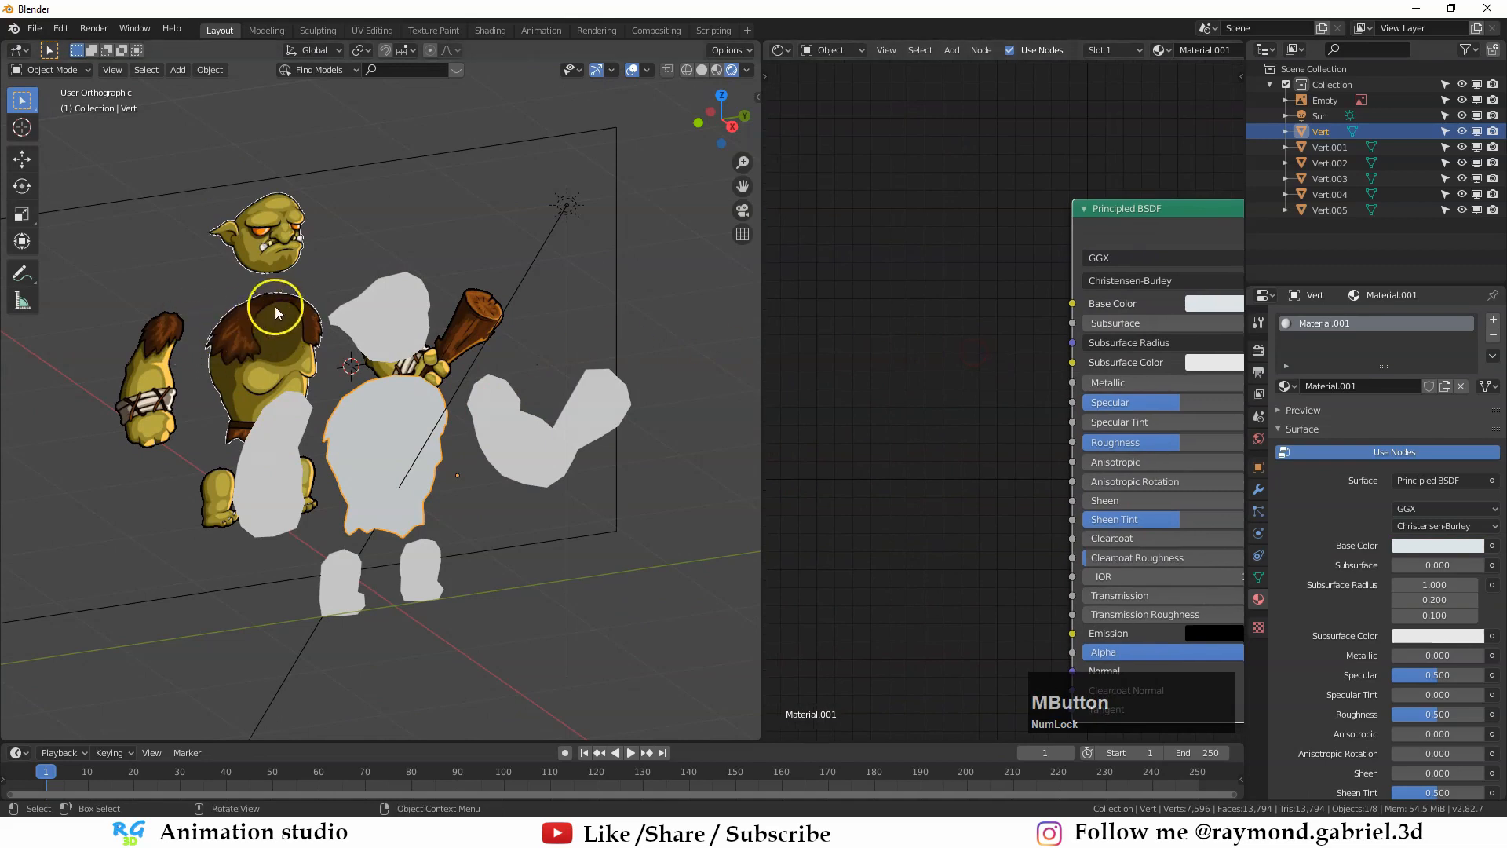
{"action": "scroll", "coordinate": [967, 351], "scroll_direction": "down", "scroll_amount": 1}
{"action": "middle_click_drag", "start_coordinate": [950, 372], "coordinate": [971, 356]}
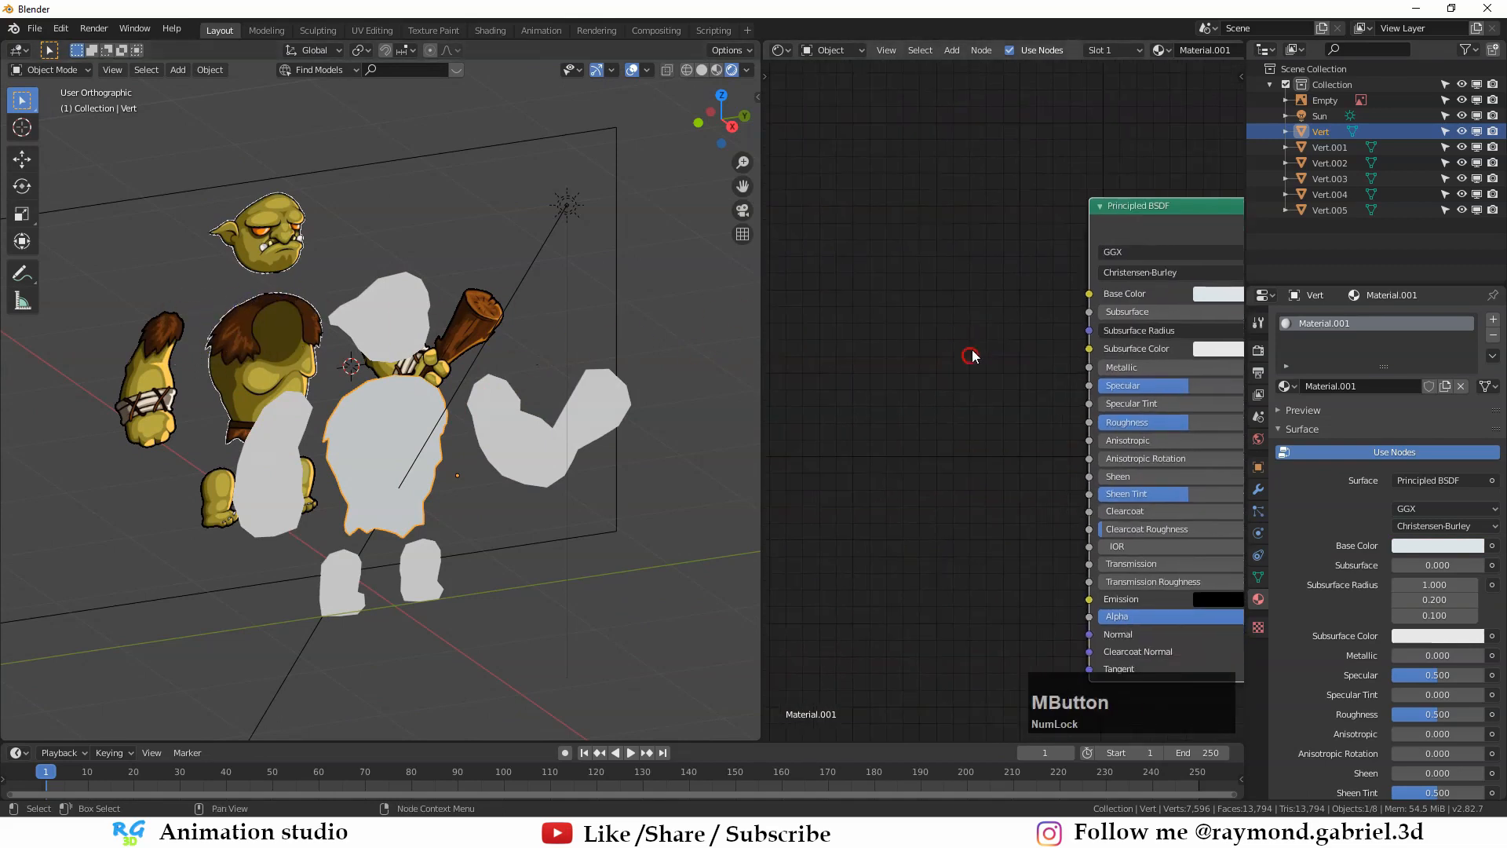
{"action": "key", "text": "shift+a"}
{"action": "mouse_move", "coordinate": [929, 427]}
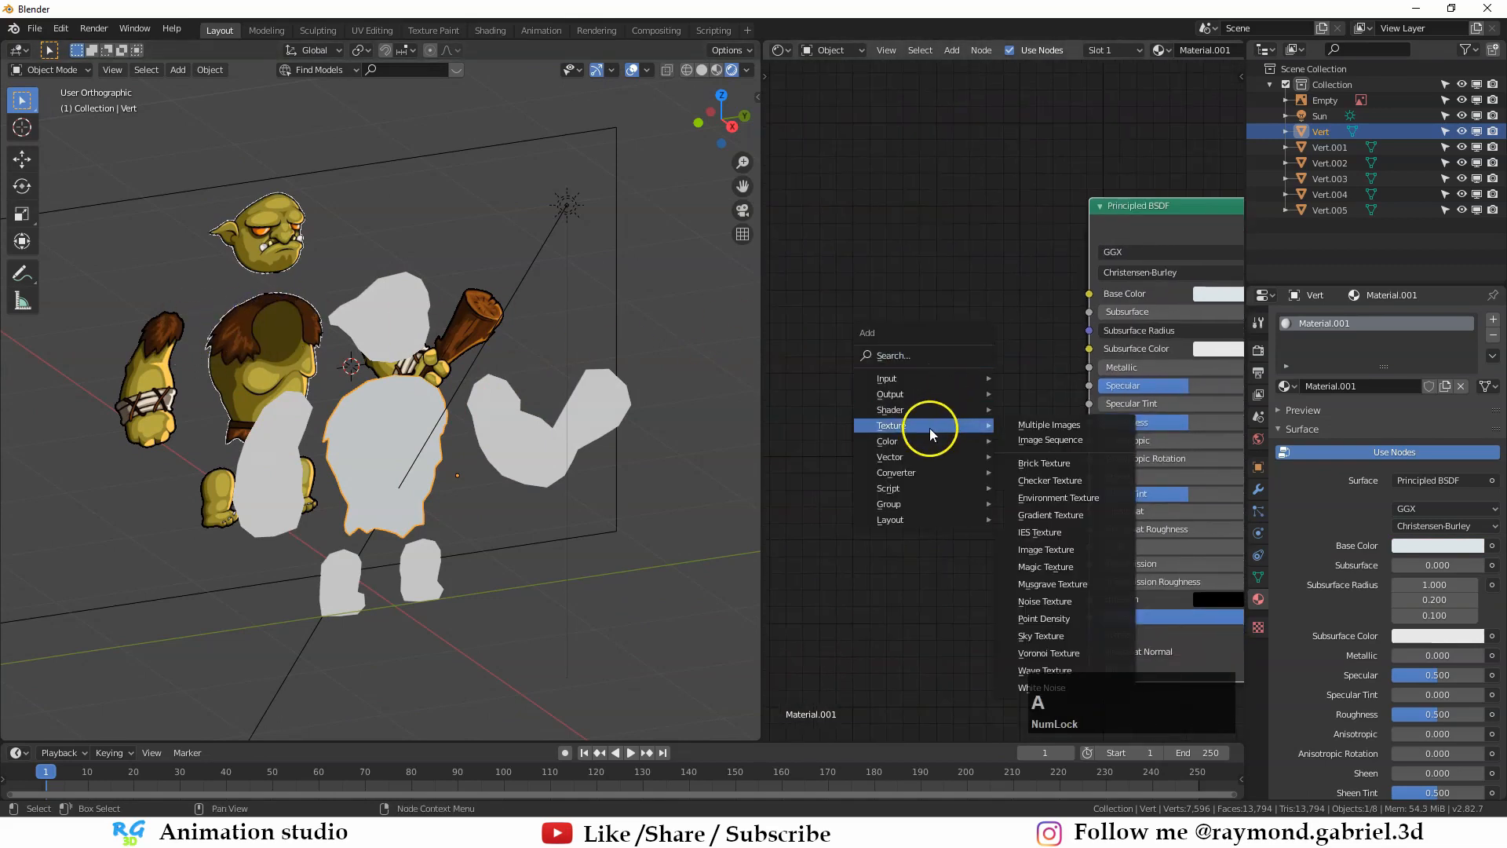
{"action": "key", "text": "Escape"}
{"action": "key", "text": "shift+a"}
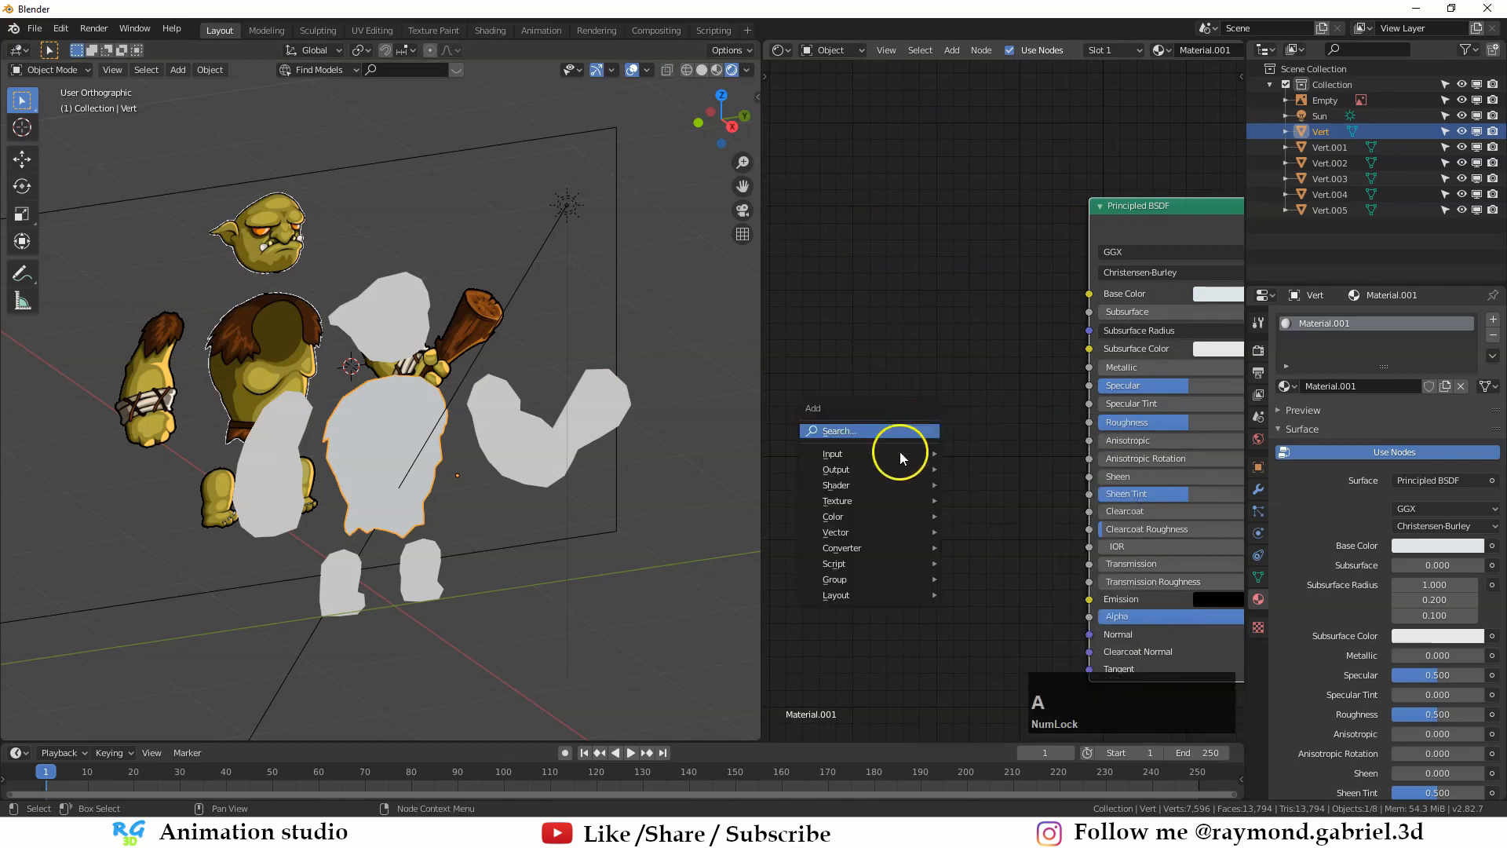
{"action": "mouse_move", "coordinate": [877, 504]}
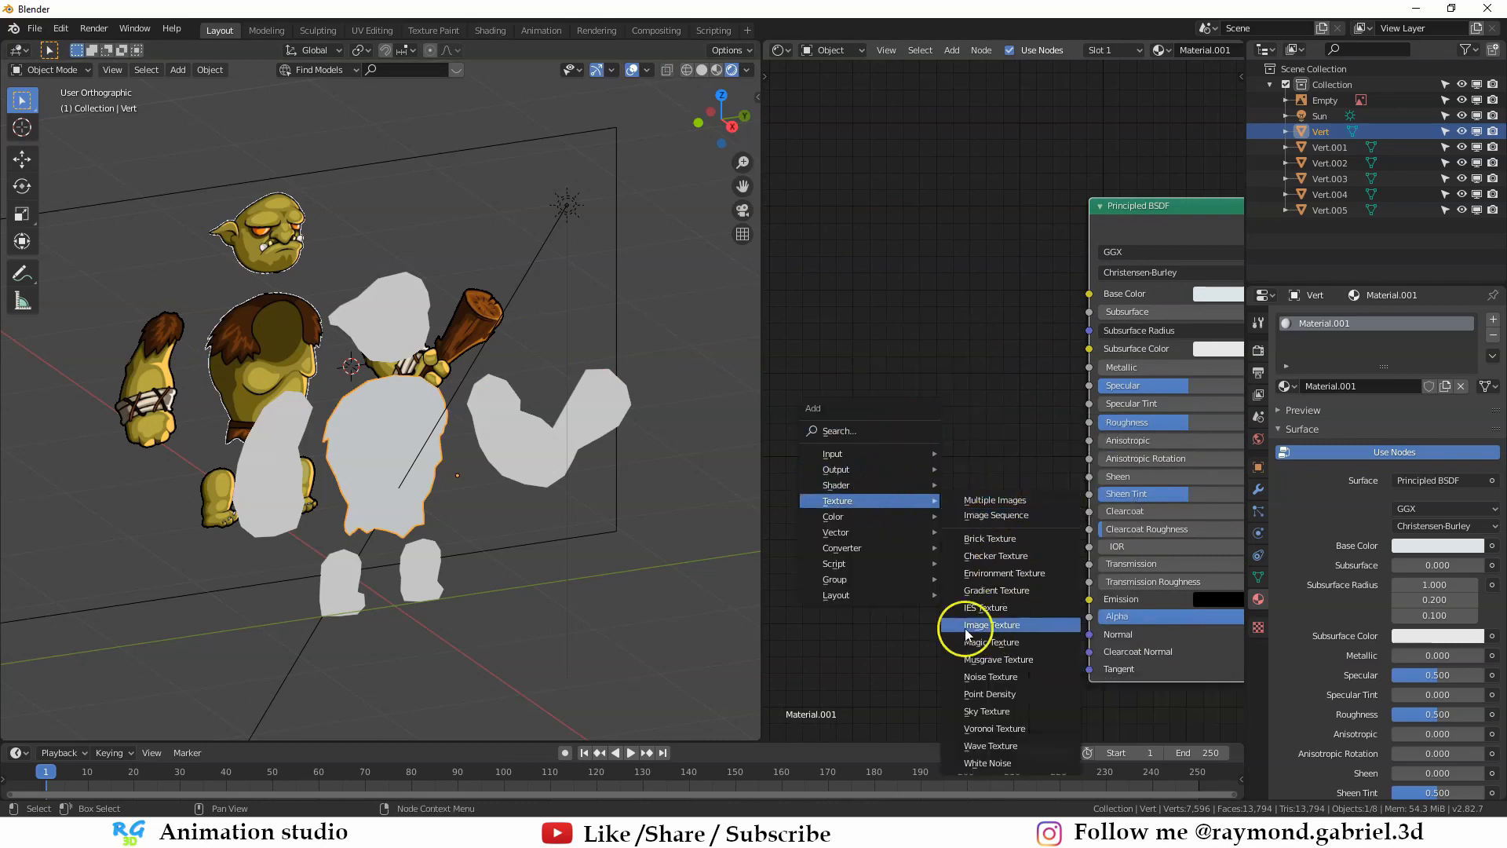
{"action": "left_click", "coordinate": [1031, 630]}
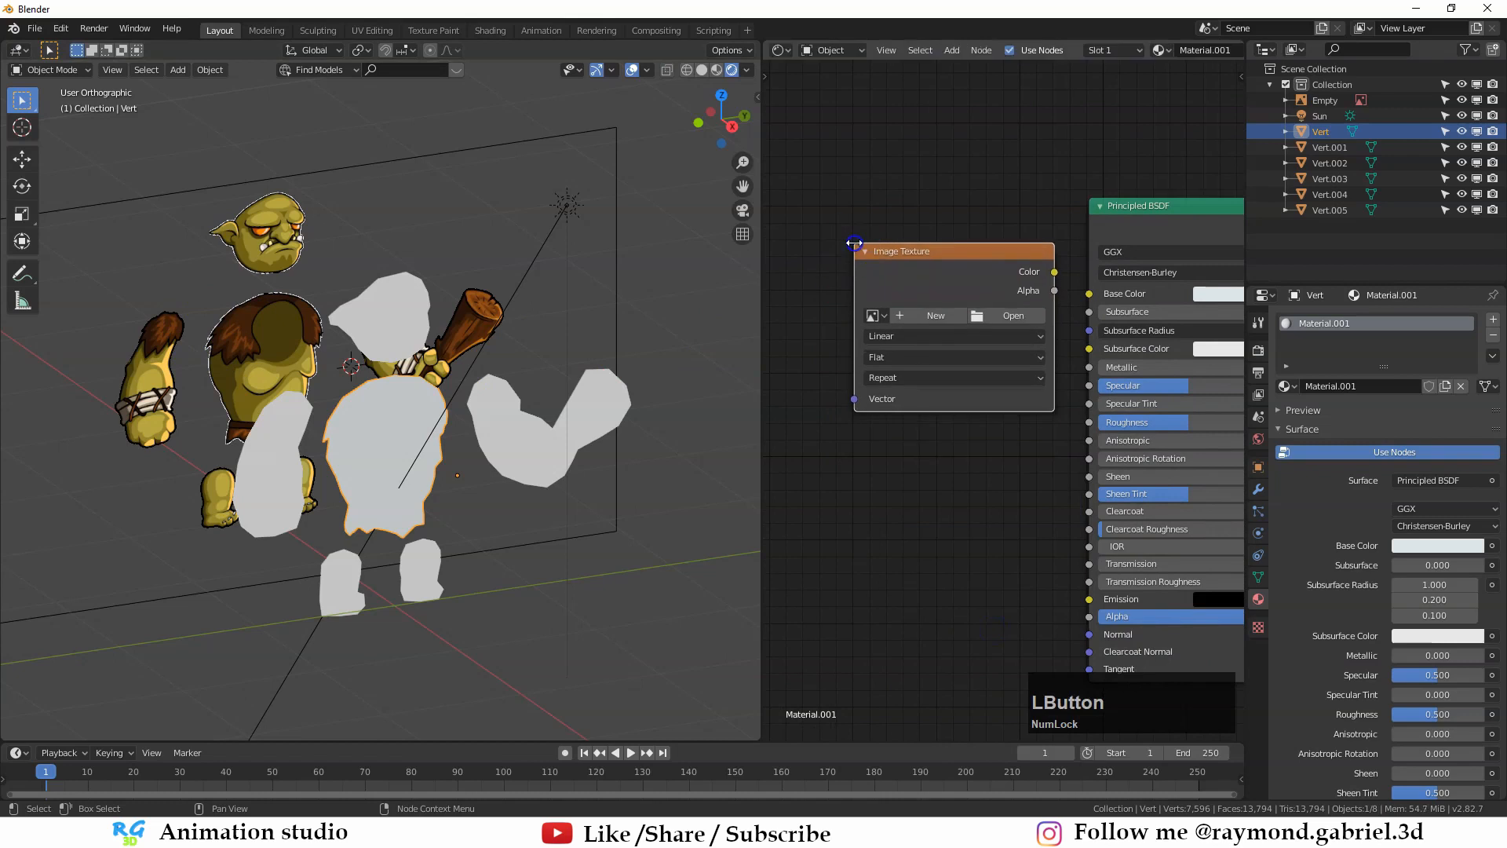
{"action": "scroll", "coordinate": [942, 403], "scroll_direction": "up", "scroll_amount": 1}
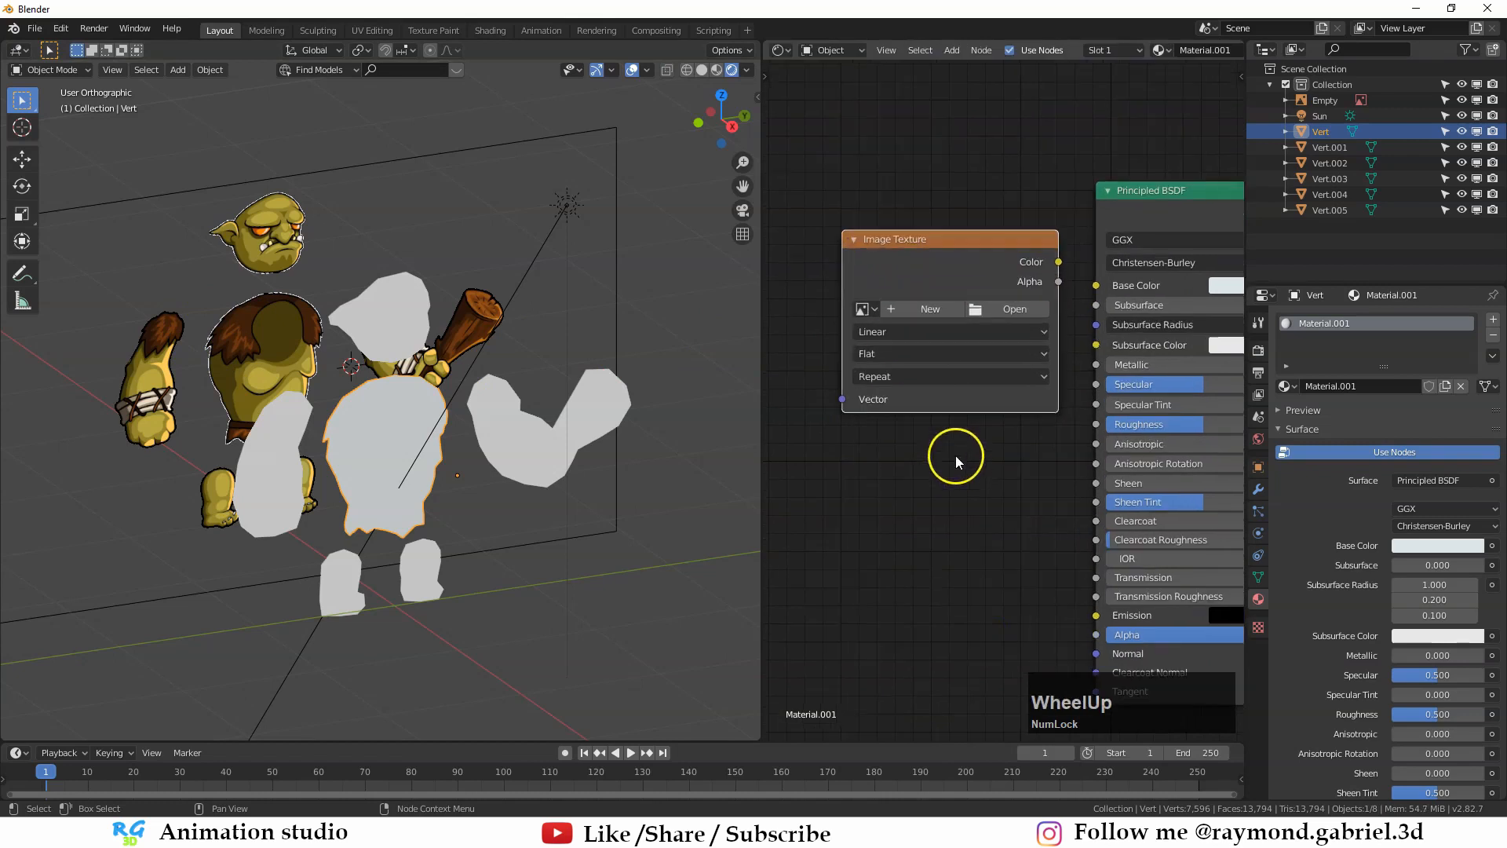
Step: Assign 2D-Char.png to the Image Texture node and connect its Color output to the Principled BSDF's Base Color
{"action": "left_click", "coordinate": [862, 310]}
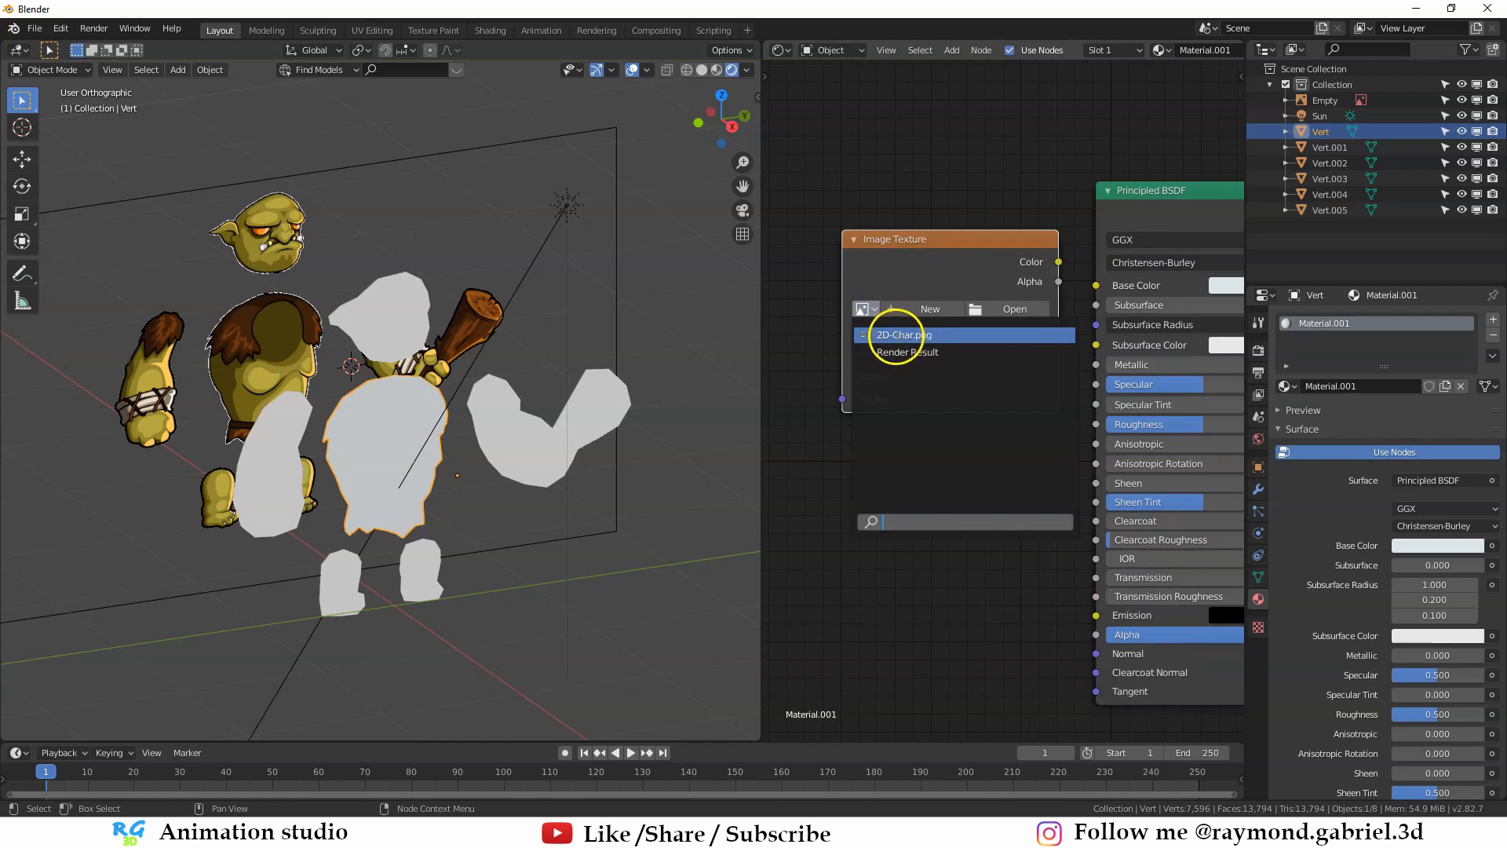
{"action": "left_click", "coordinate": [897, 335]}
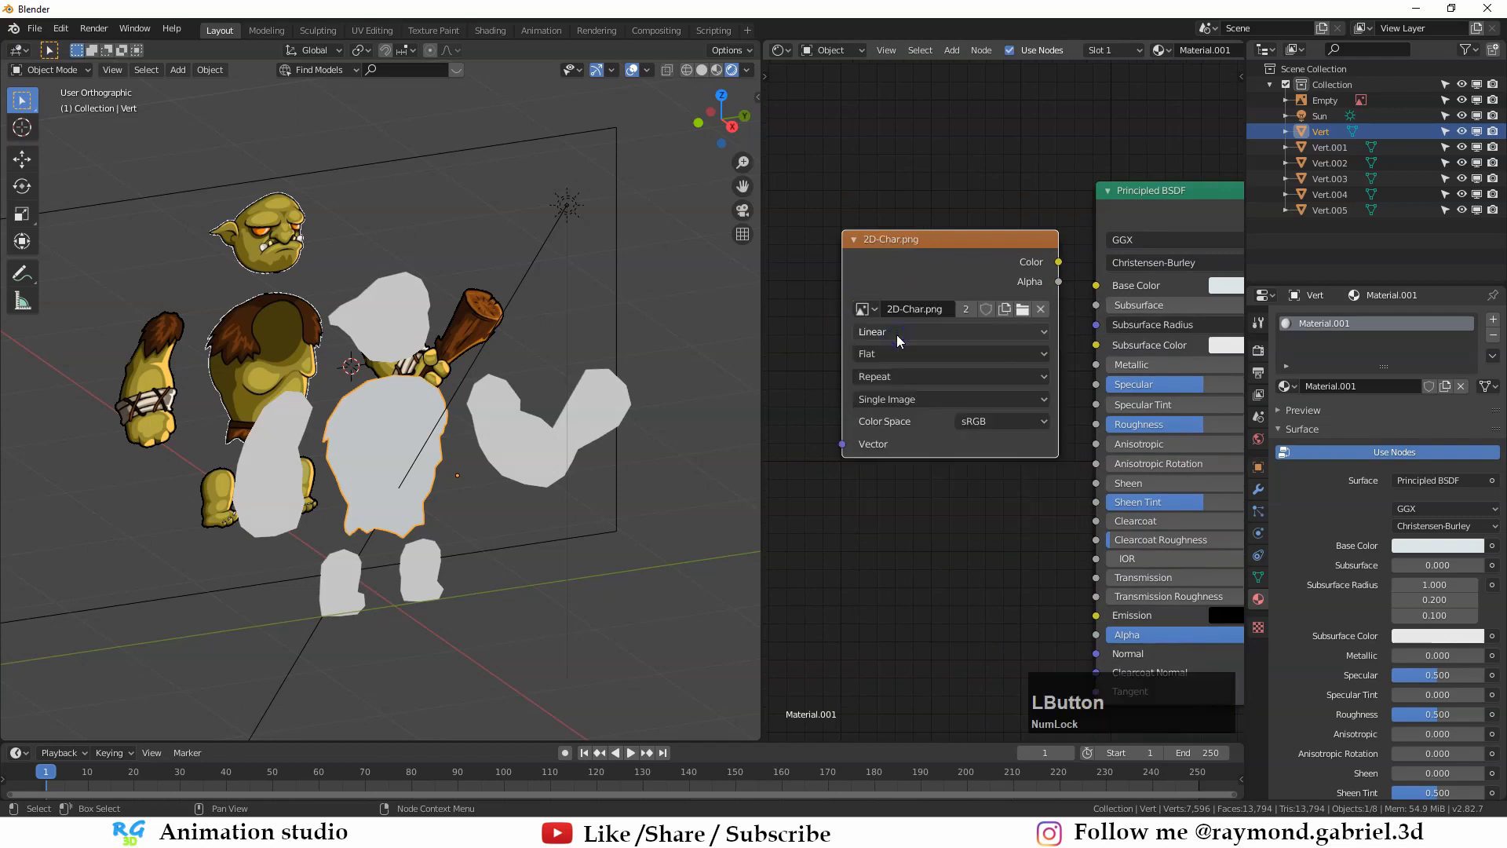
{"action": "left_click_drag", "start_coordinate": [1008, 241], "coordinate": [1102, 281]}
Step: Inspect the textured torso mesh from several angles and align the 3D view to right orthographic
{"action": "scroll", "coordinate": [964, 269], "scroll_direction": "up", "scroll_amount": 1}
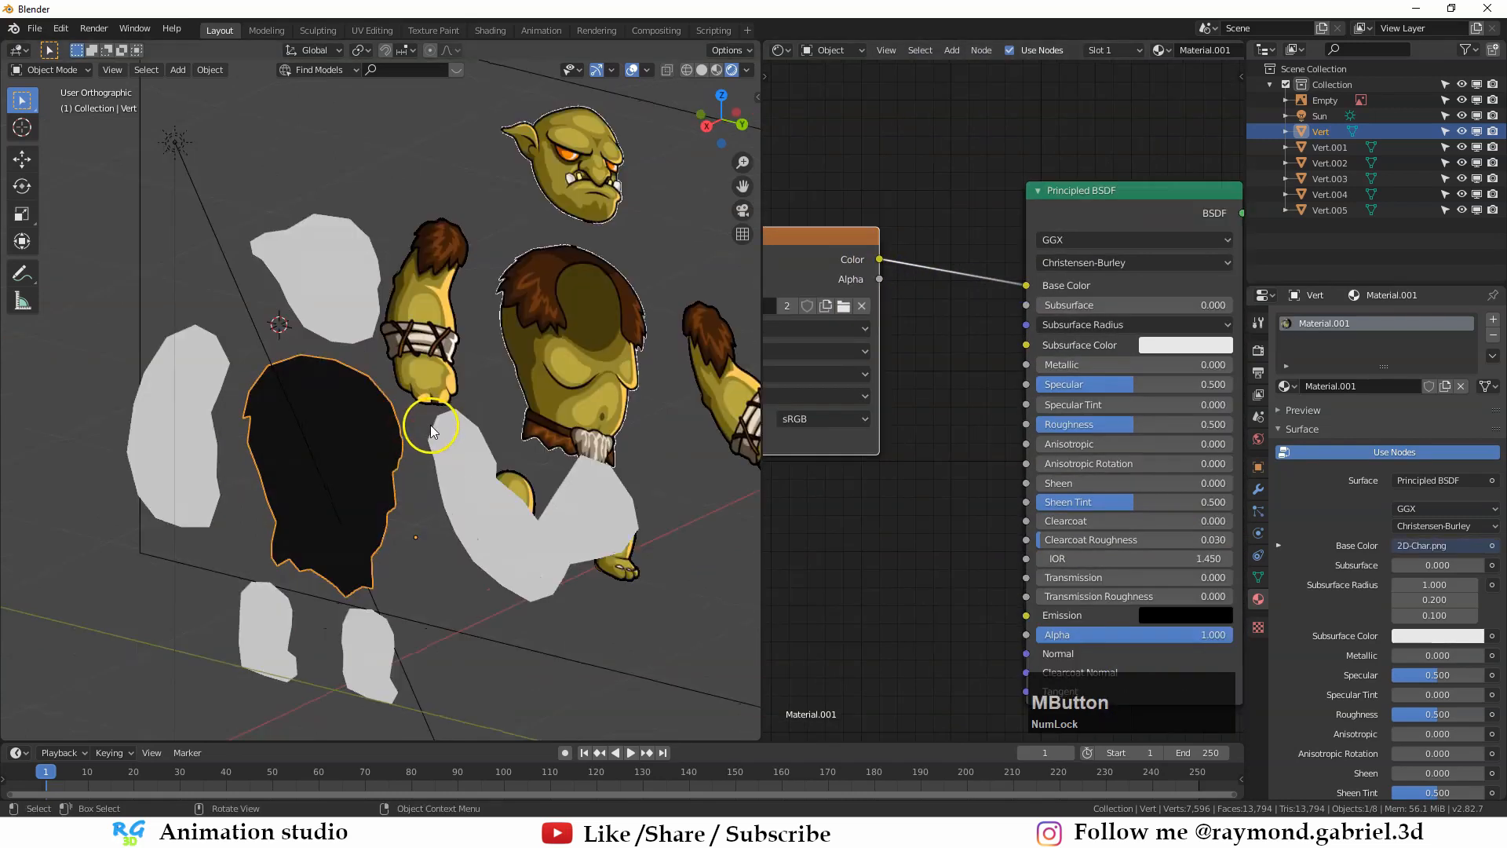
{"action": "middle_click_drag", "start_coordinate": [431, 426], "coordinate": [357, 470]}
{"action": "scroll", "coordinate": [357, 469], "scroll_direction": "up", "scroll_amount": 2}
{"action": "middle_click_drag", "start_coordinate": [393, 471], "coordinate": [389, 412], "text": "shift"}
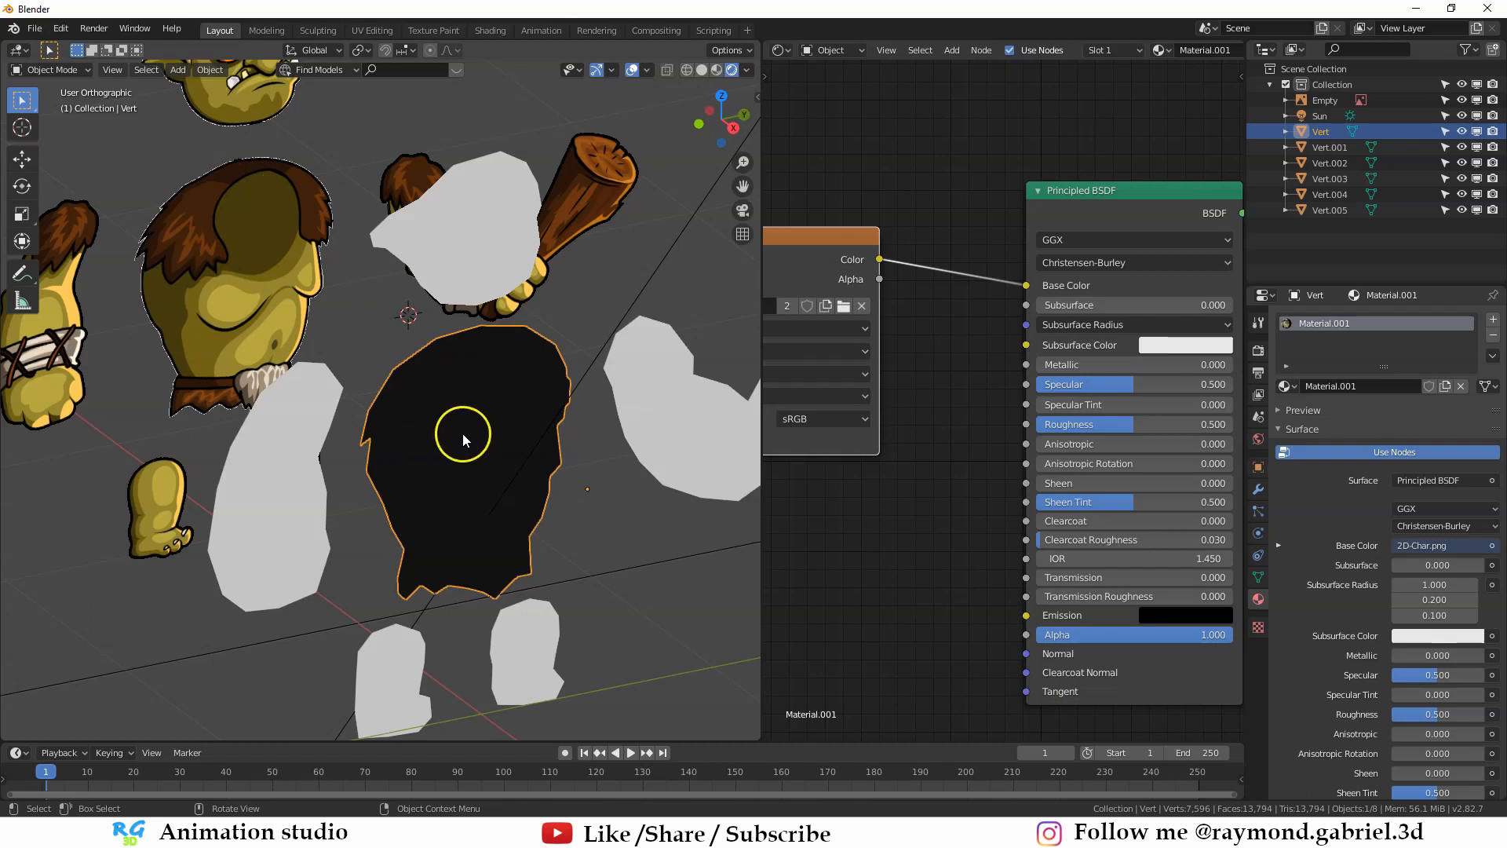
{"action": "middle_click_drag", "start_coordinate": [463, 434], "coordinate": [459, 374]}
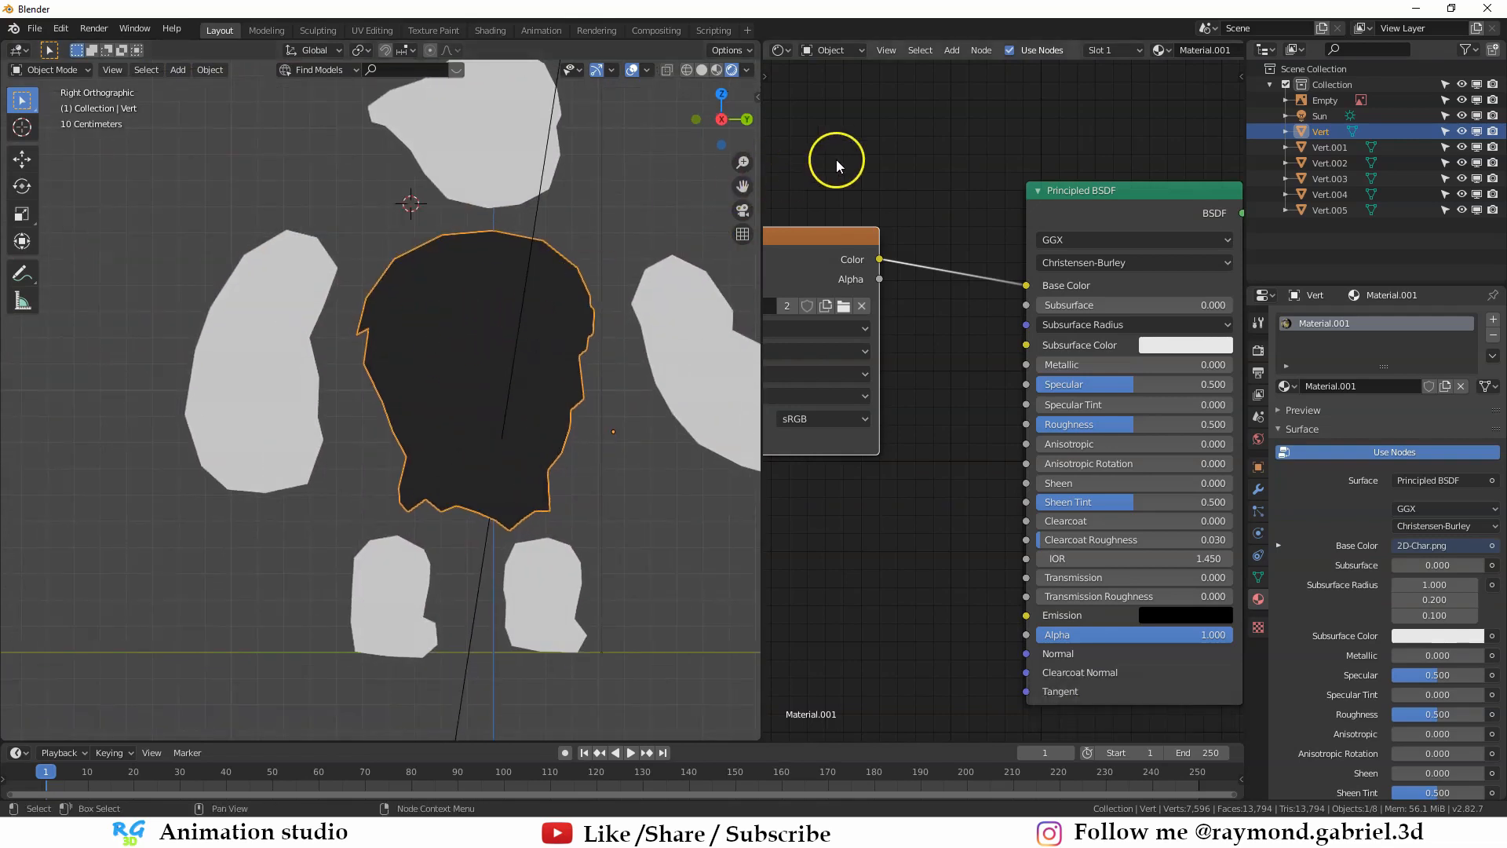
Step: Split the shader editor area horizontally and turn the upper half into a UV Editor
{"action": "scroll", "coordinate": [812, 118], "scroll_direction": "up", "scroll_amount": 1}
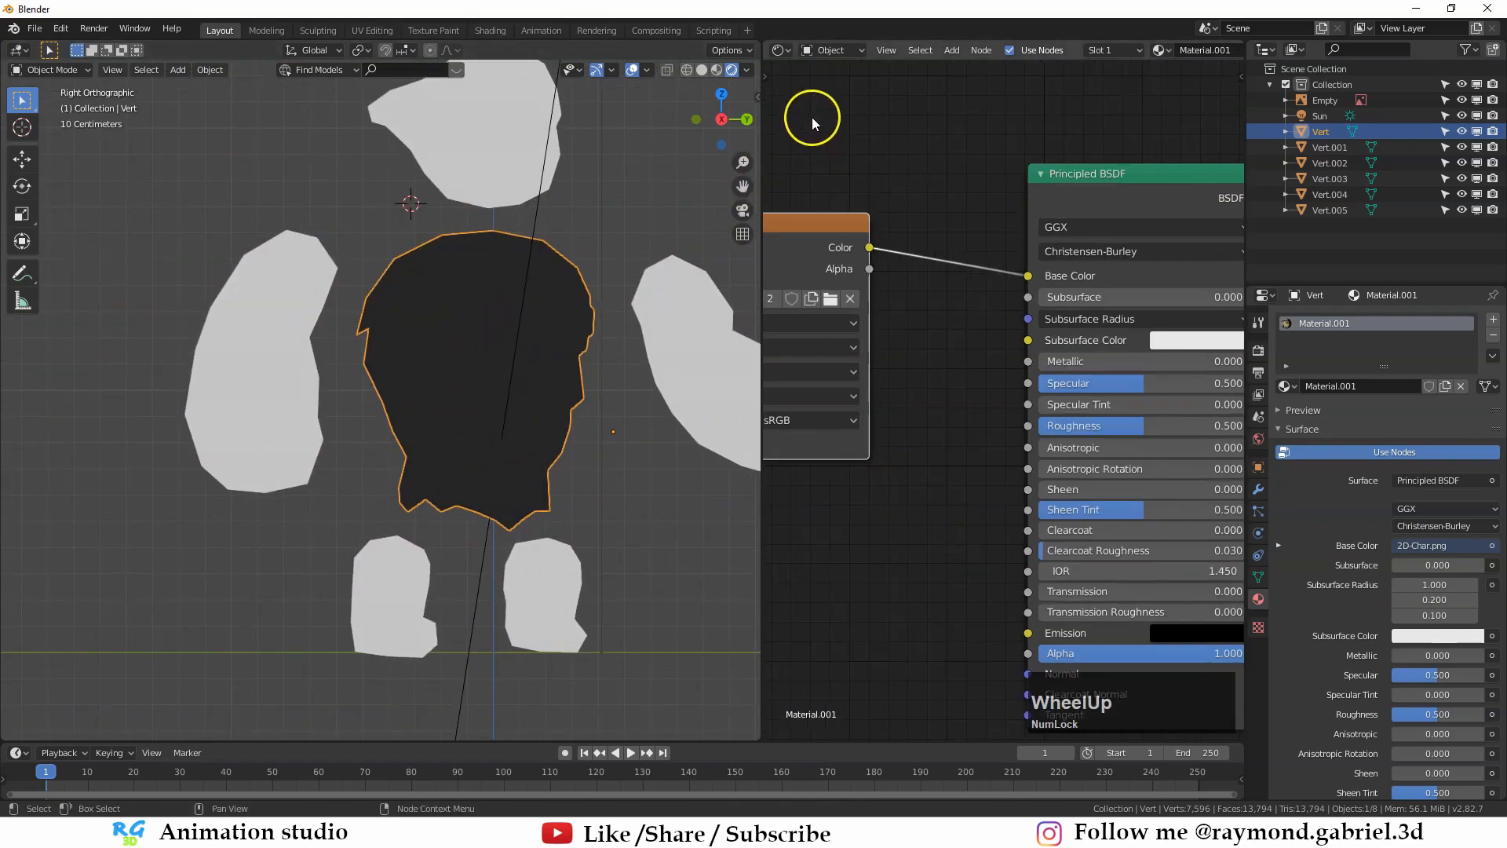
{"action": "left_click_drag", "start_coordinate": [767, 45], "coordinate": [789, 401]}
{"action": "left_click", "coordinate": [781, 52]}
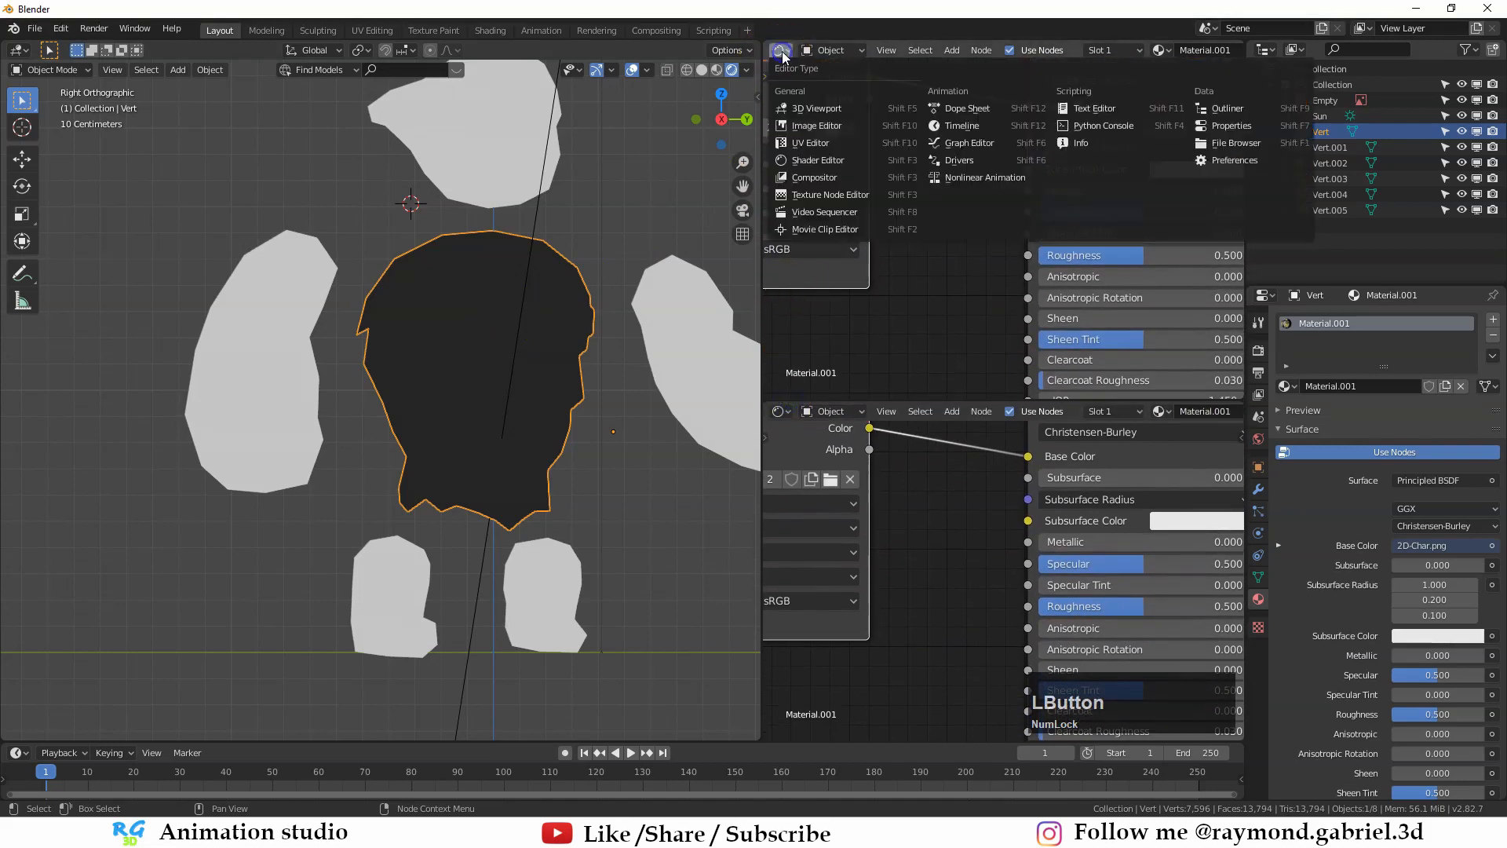
{"action": "left_click", "coordinate": [812, 144]}
Step: Enter Edit Mode on the torso mesh with all of its vertices selected
{"action": "scroll", "coordinate": [511, 390], "scroll_direction": "up", "scroll_amount": 1}
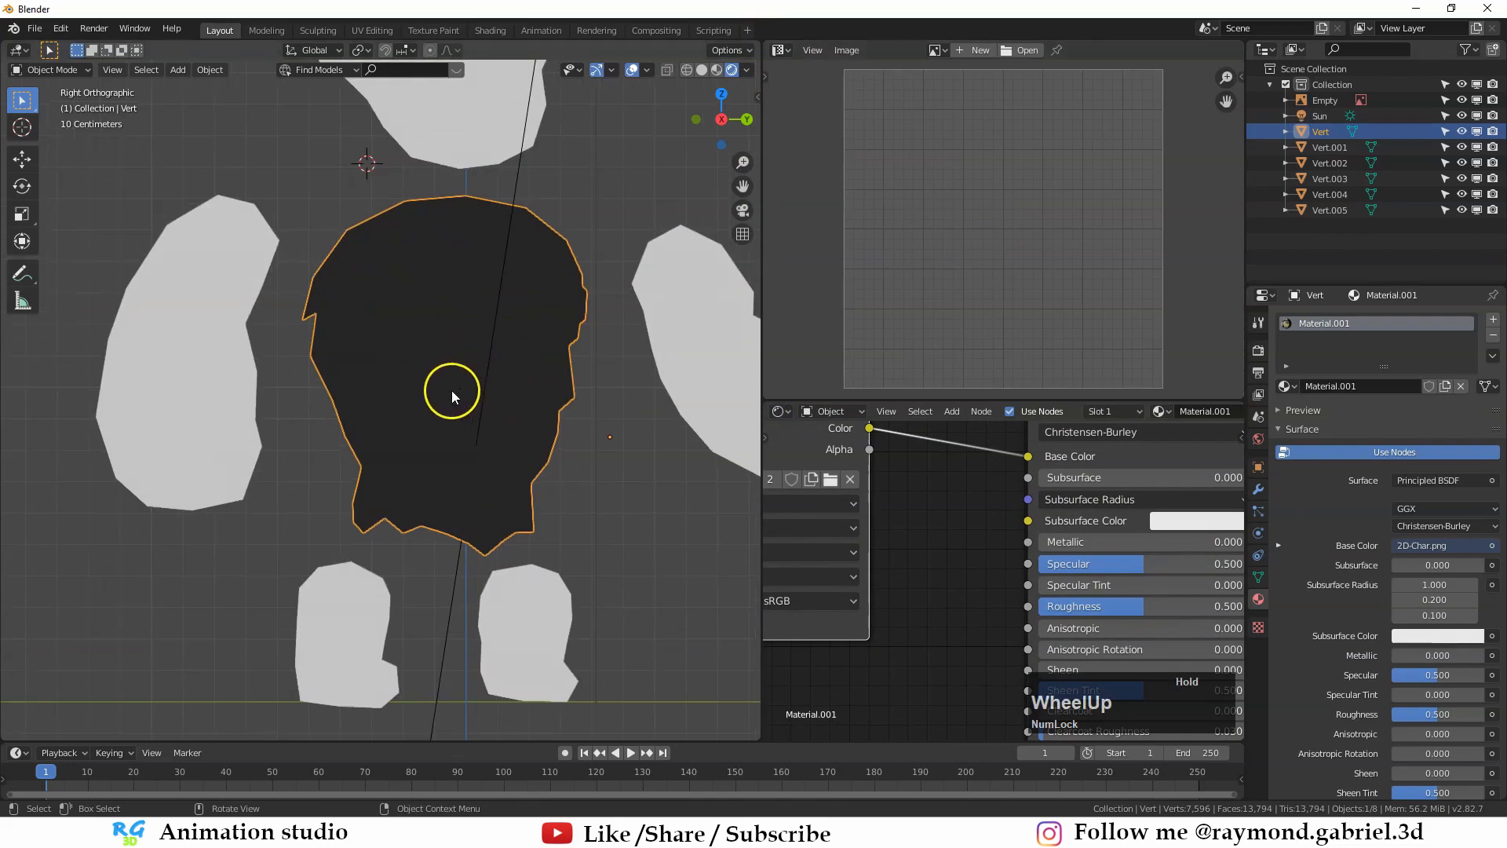
{"action": "key", "text": "Tab"}
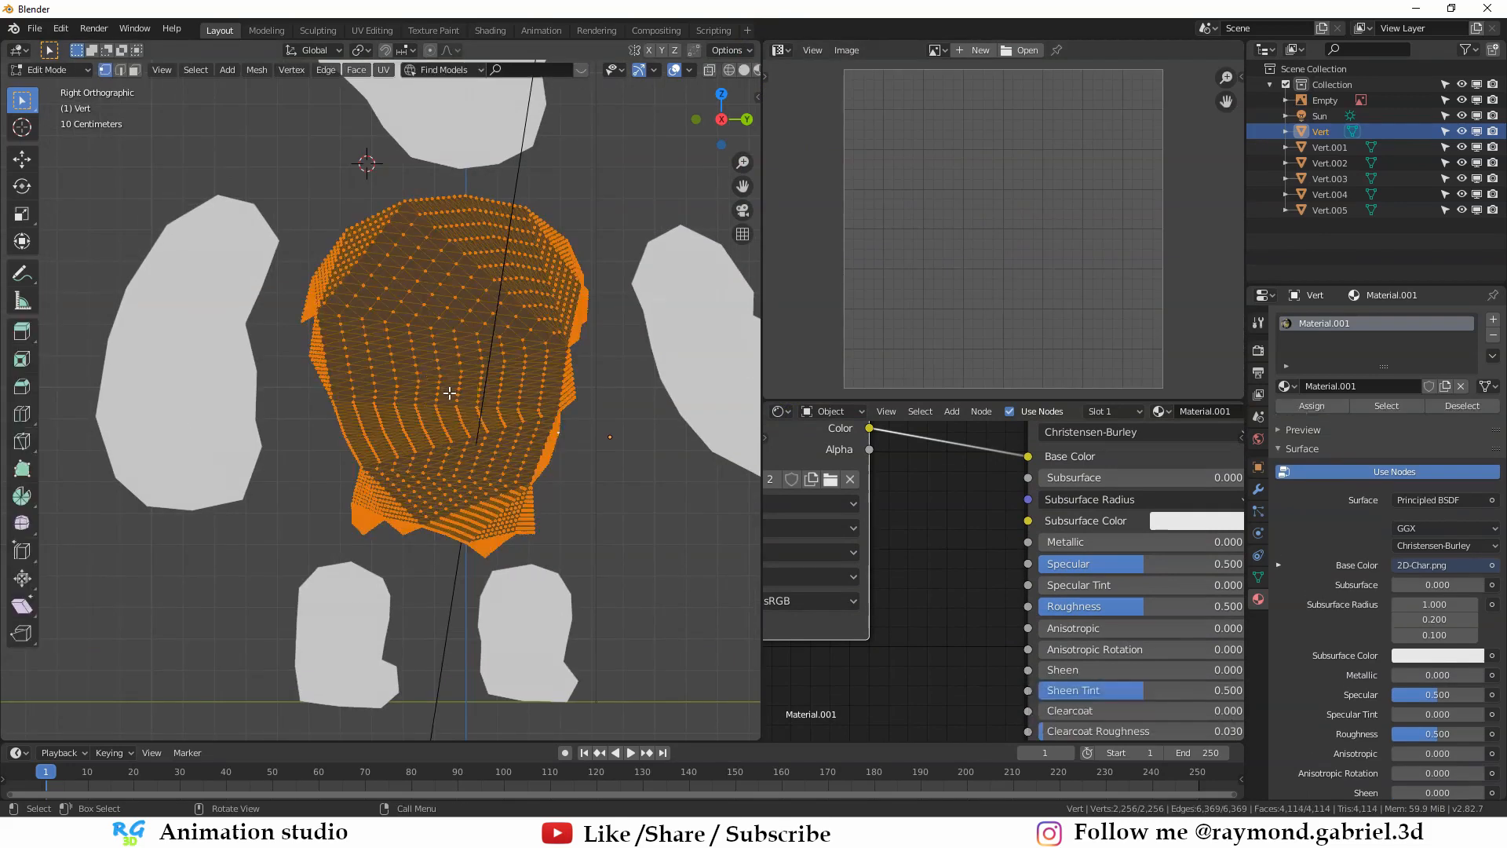
{"action": "key", "text": "alt+a"}
{"action": "key", "text": "a"}
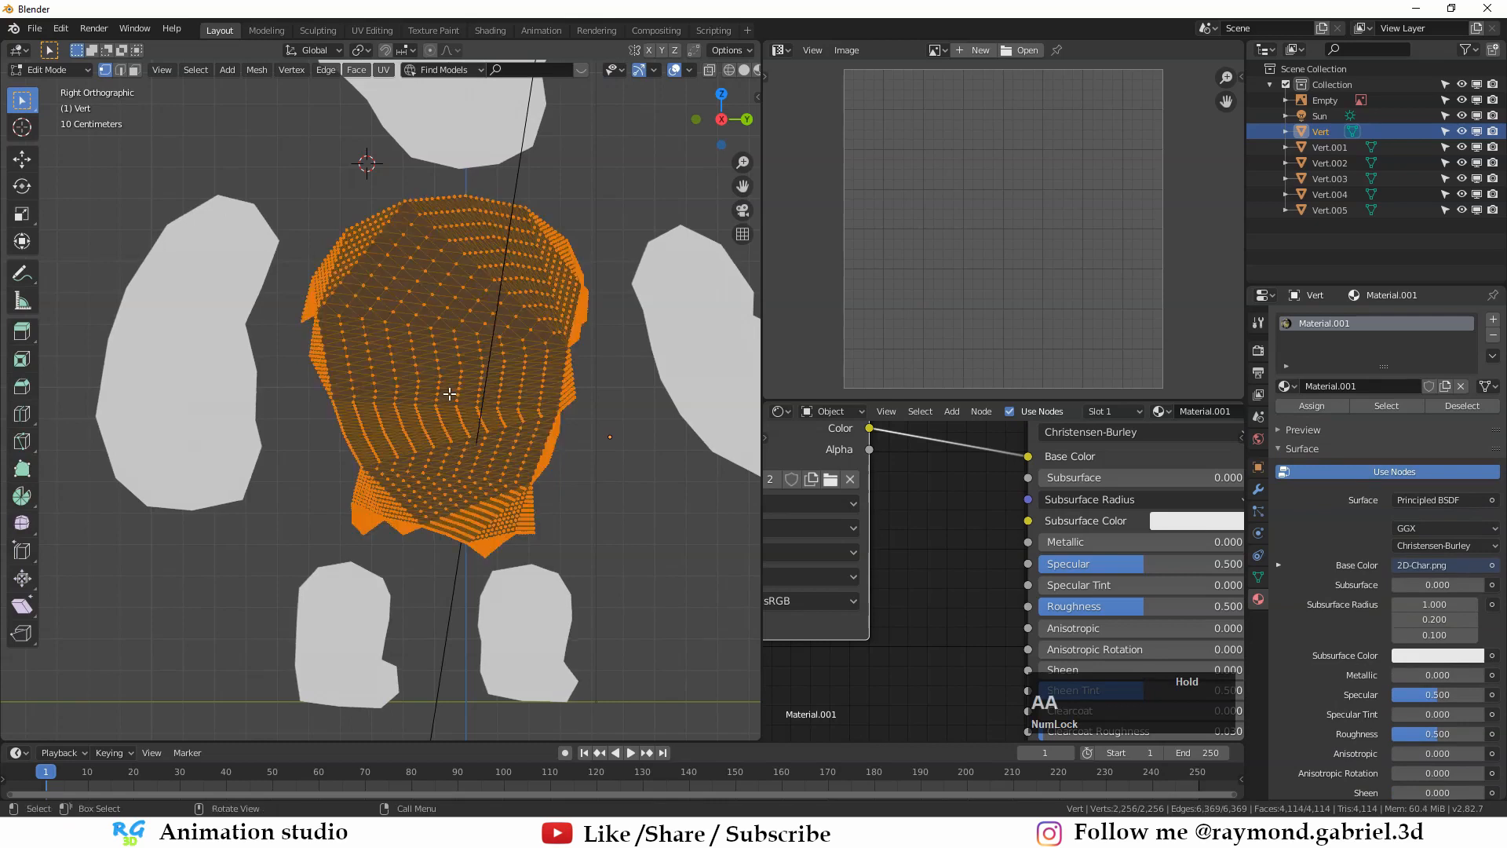
Step: Apply a standard Unwrap to the torso mesh and inspect its UV layout over 2D-Char.png
{"action": "key", "text": "u"}
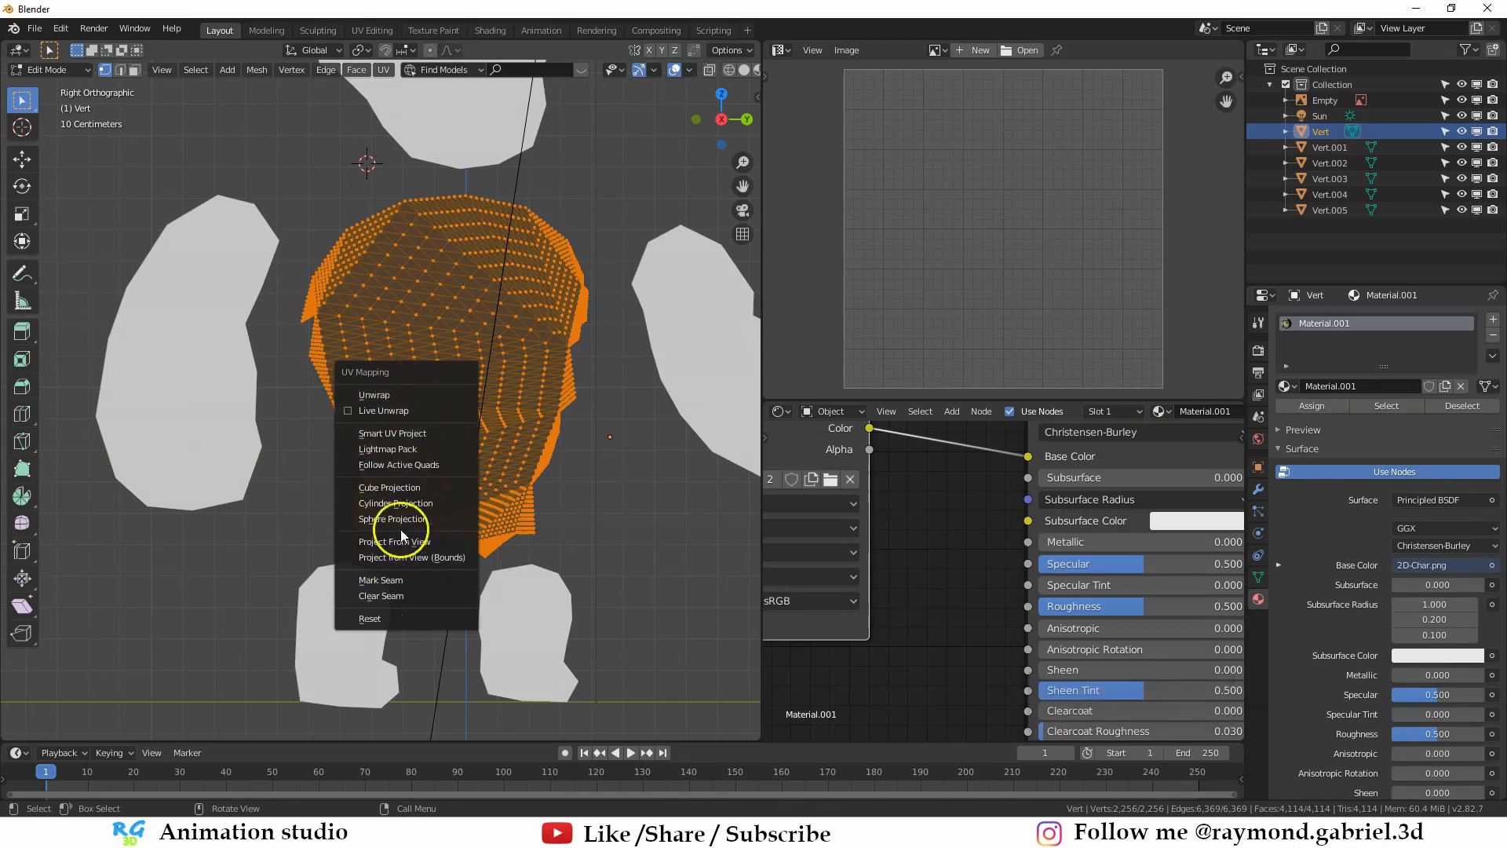
{"action": "left_click", "coordinate": [394, 397]}
{"action": "scroll", "coordinate": [884, 231], "scroll_direction": "down", "scroll_amount": 1}
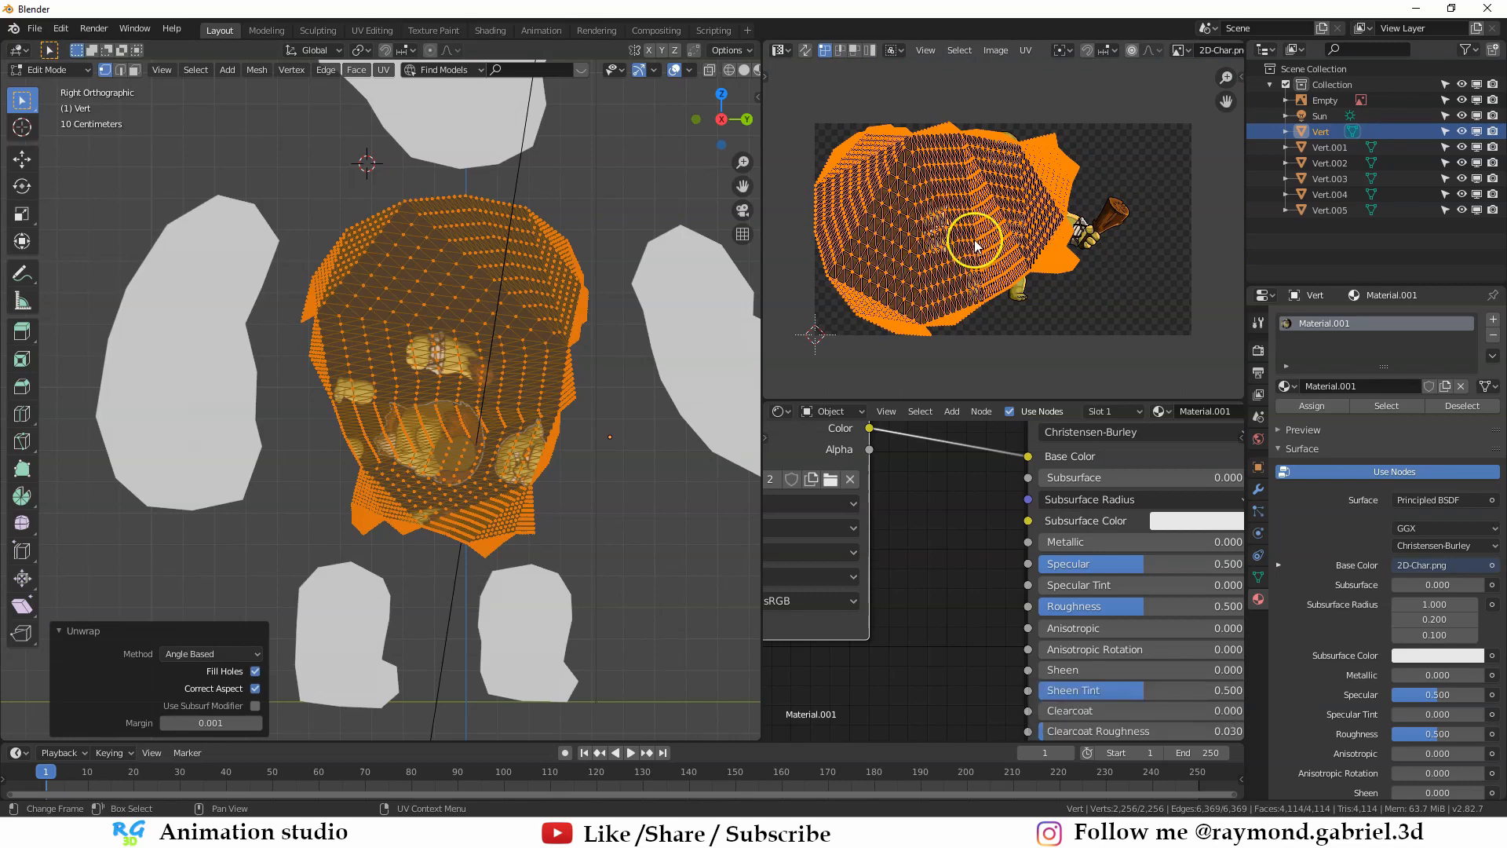
{"action": "scroll", "coordinate": [976, 245], "scroll_direction": "up", "scroll_amount": 1}
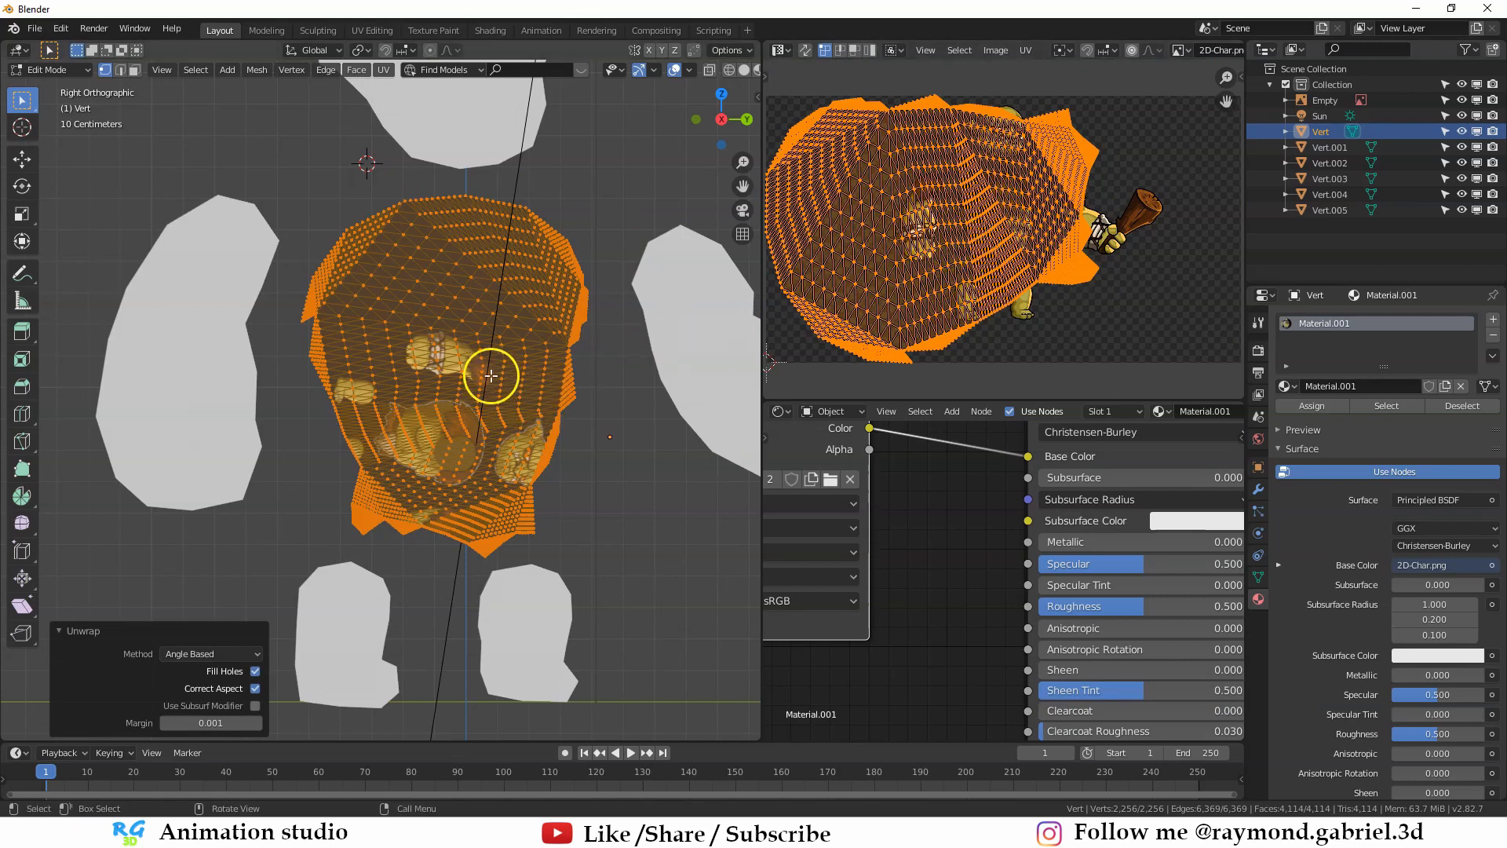
{"action": "scroll", "coordinate": [480, 363], "scroll_direction": "down", "scroll_amount": 1}
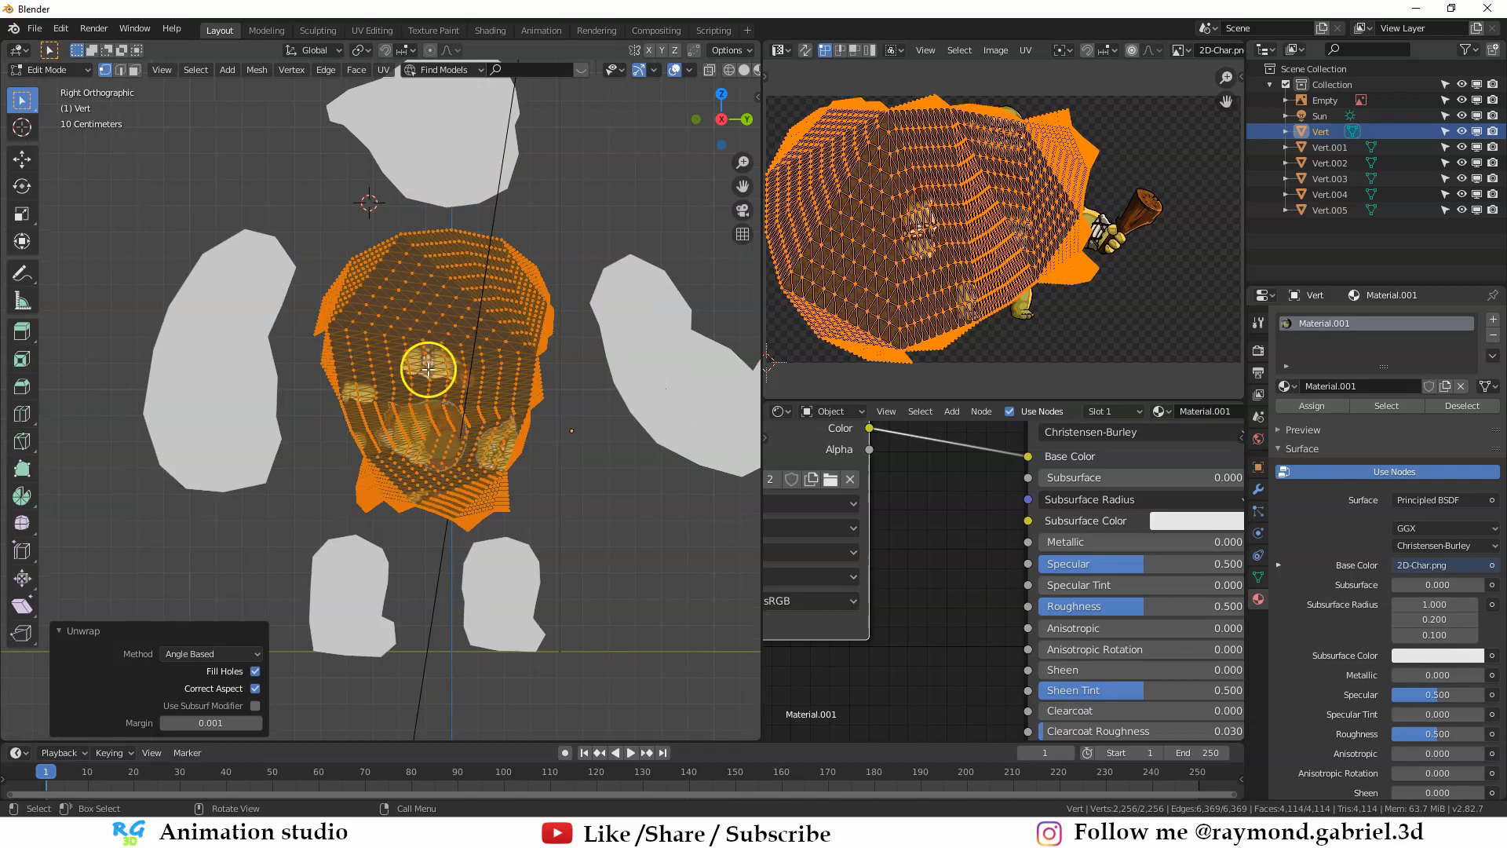
Step: Map the torso's UVs with Project From View from the right orthographic view
{"action": "key", "text": "u"}
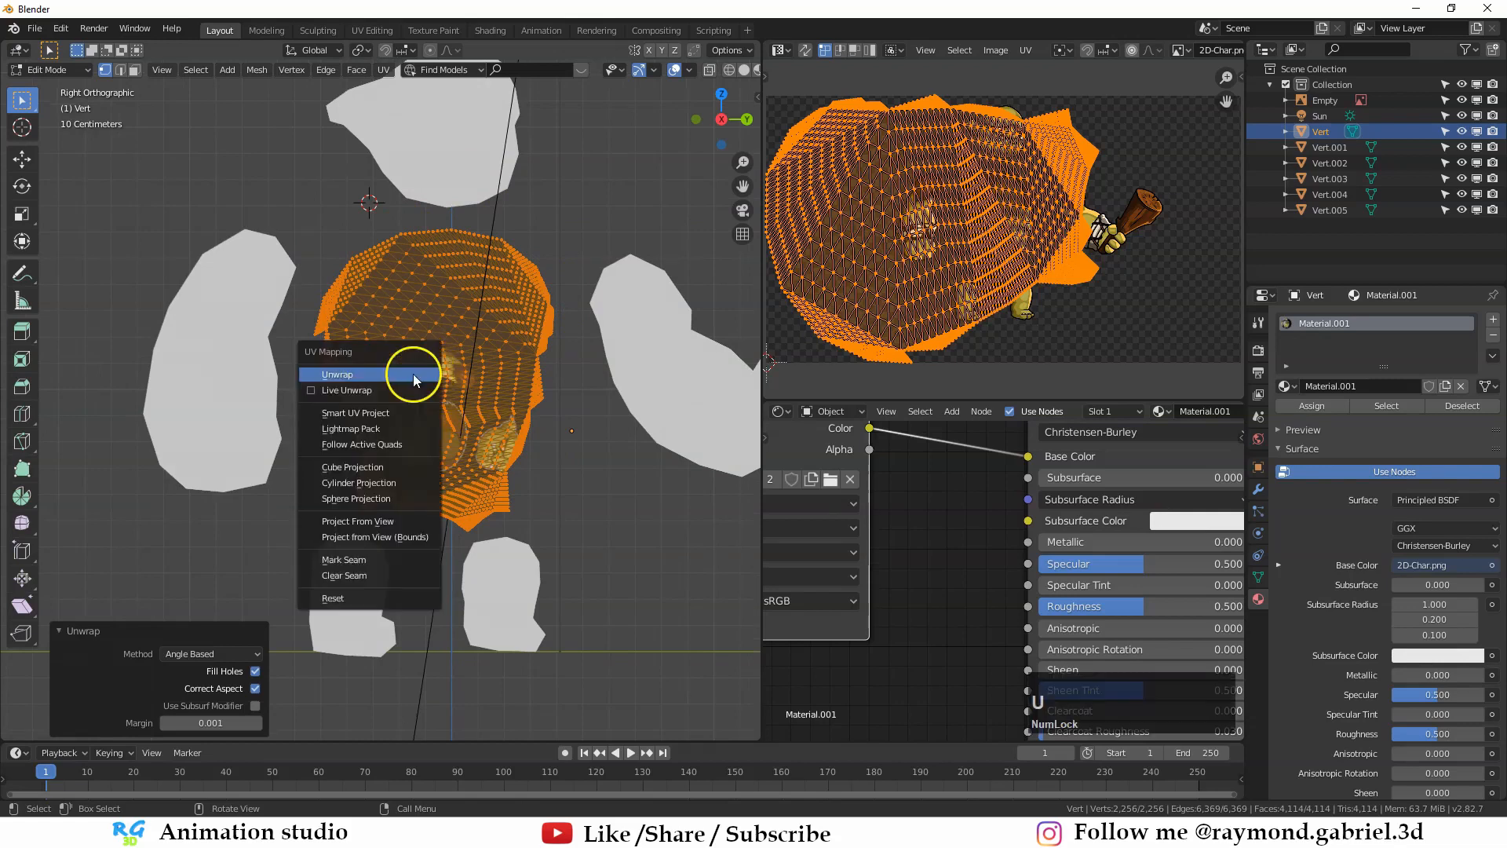
{"action": "left_click", "coordinate": [364, 523]}
{"action": "scroll", "coordinate": [600, 243], "scroll_direction": "up", "scroll_amount": 1}
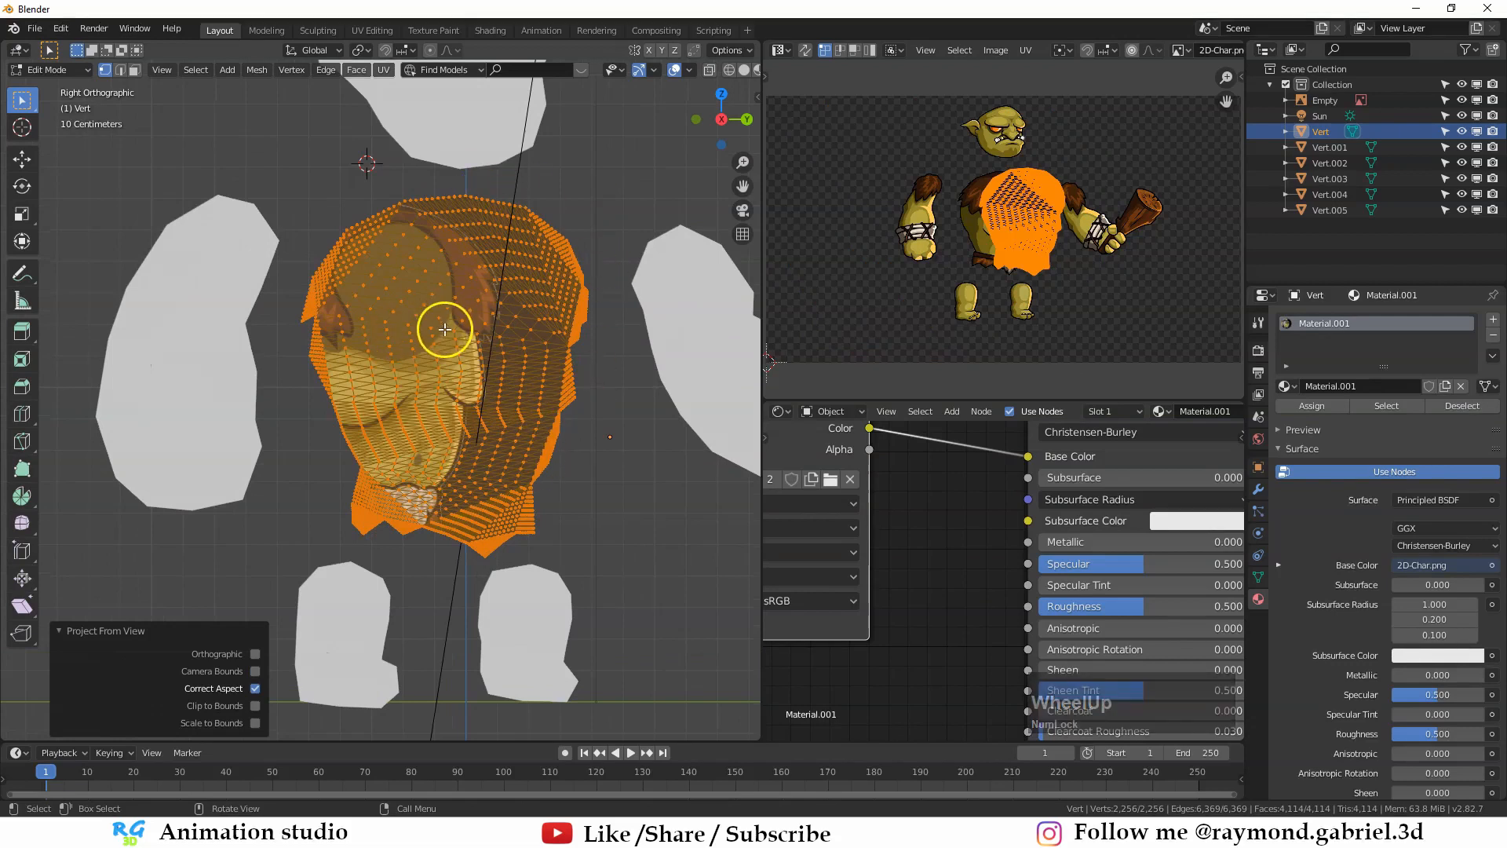
Step: Move and slightly enlarge the torso's UV island to fit the torso artwork in 2D-Char.png, and return to Object Mode
{"action": "scroll", "coordinate": [1093, 260], "scroll_direction": "up", "scroll_amount": 3}
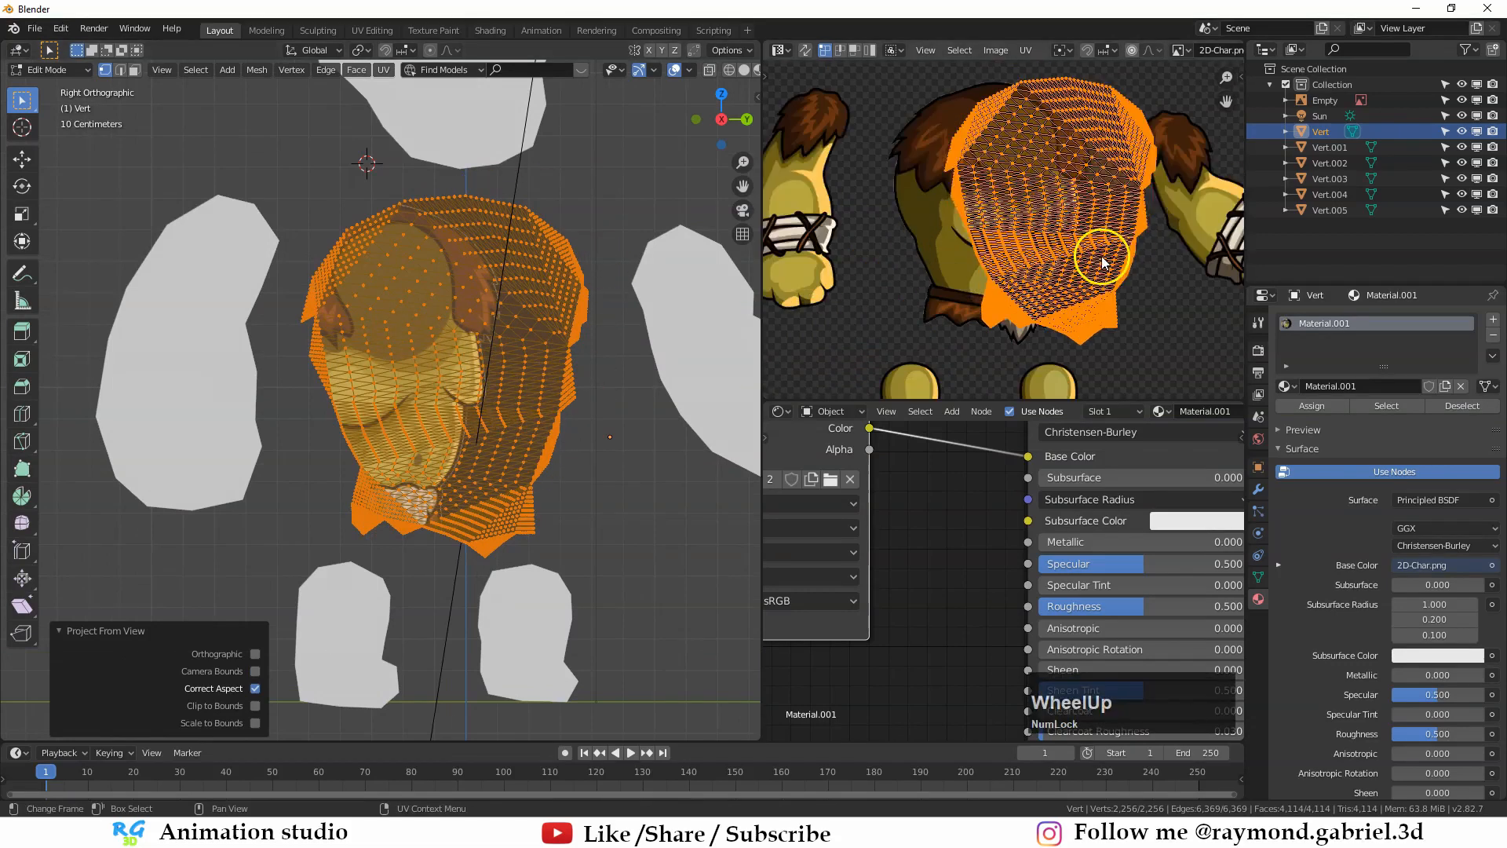
{"action": "key", "text": "g"}
{"action": "left_click", "coordinate": [1080, 285]}
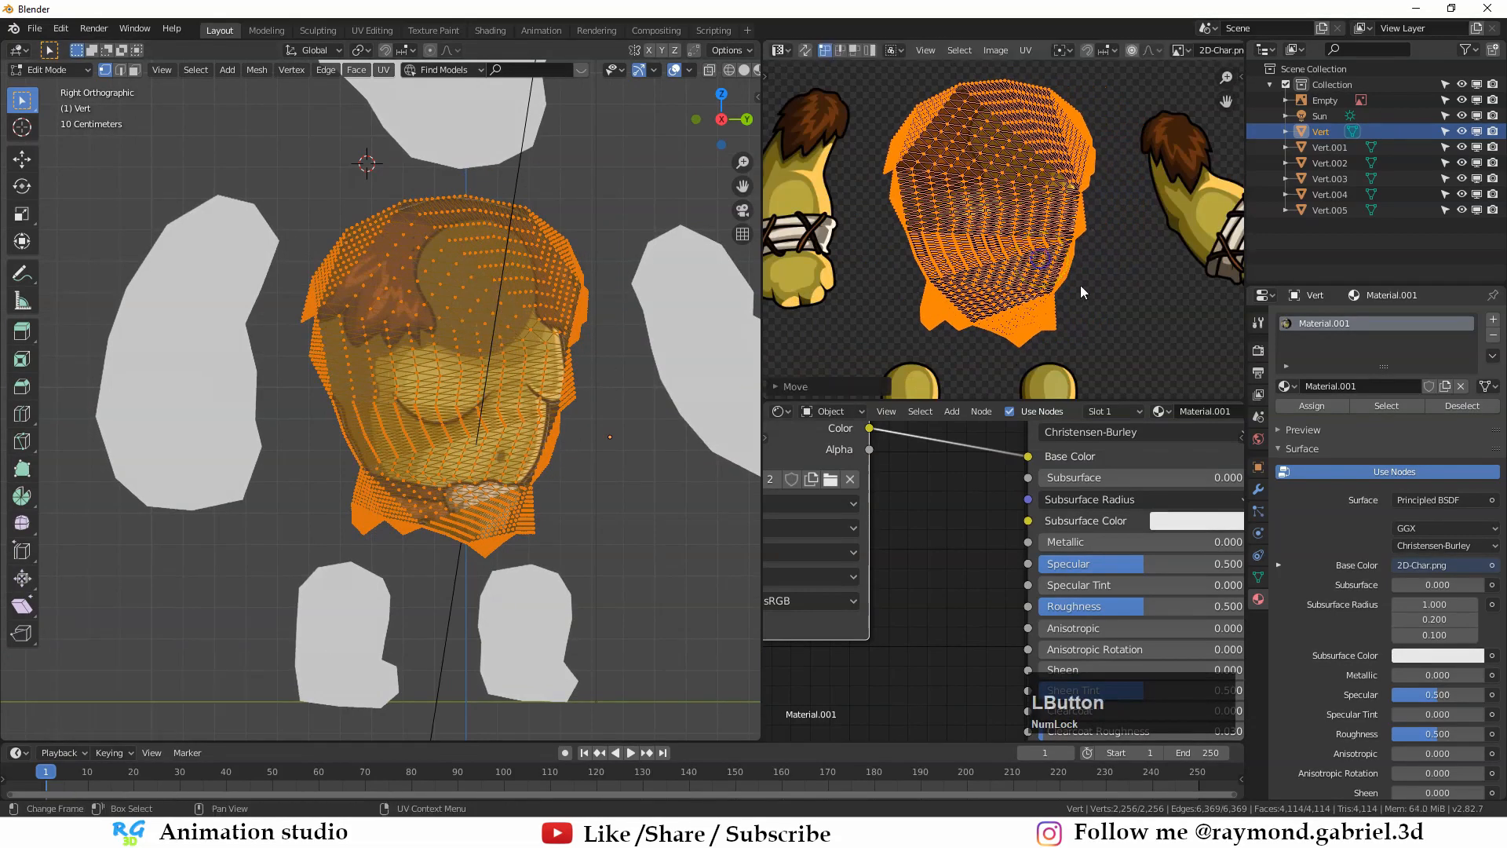
{"action": "key", "text": "g"}
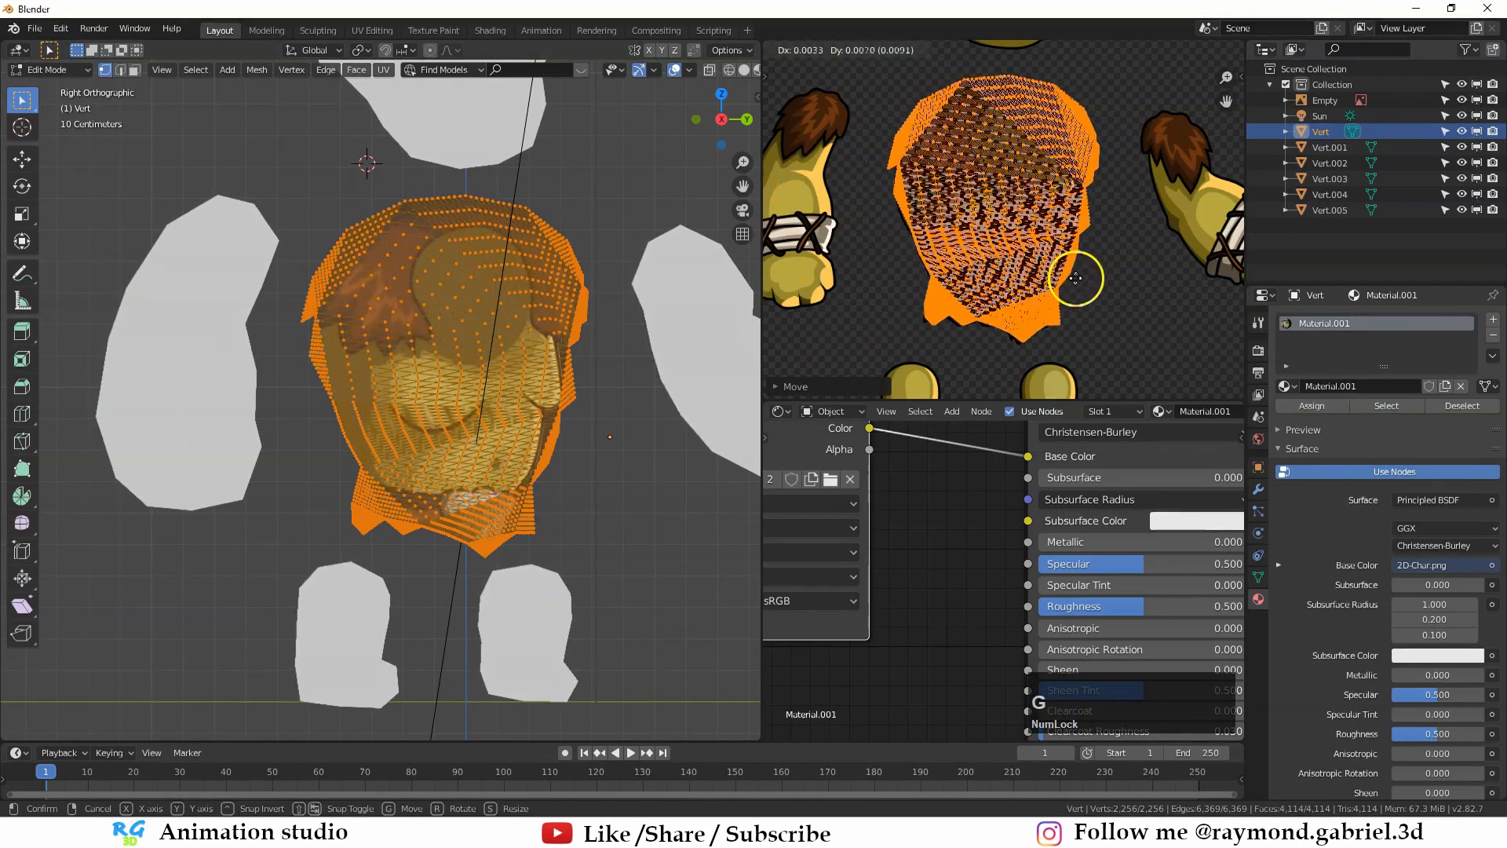
{"action": "left_click", "coordinate": [1073, 281]}
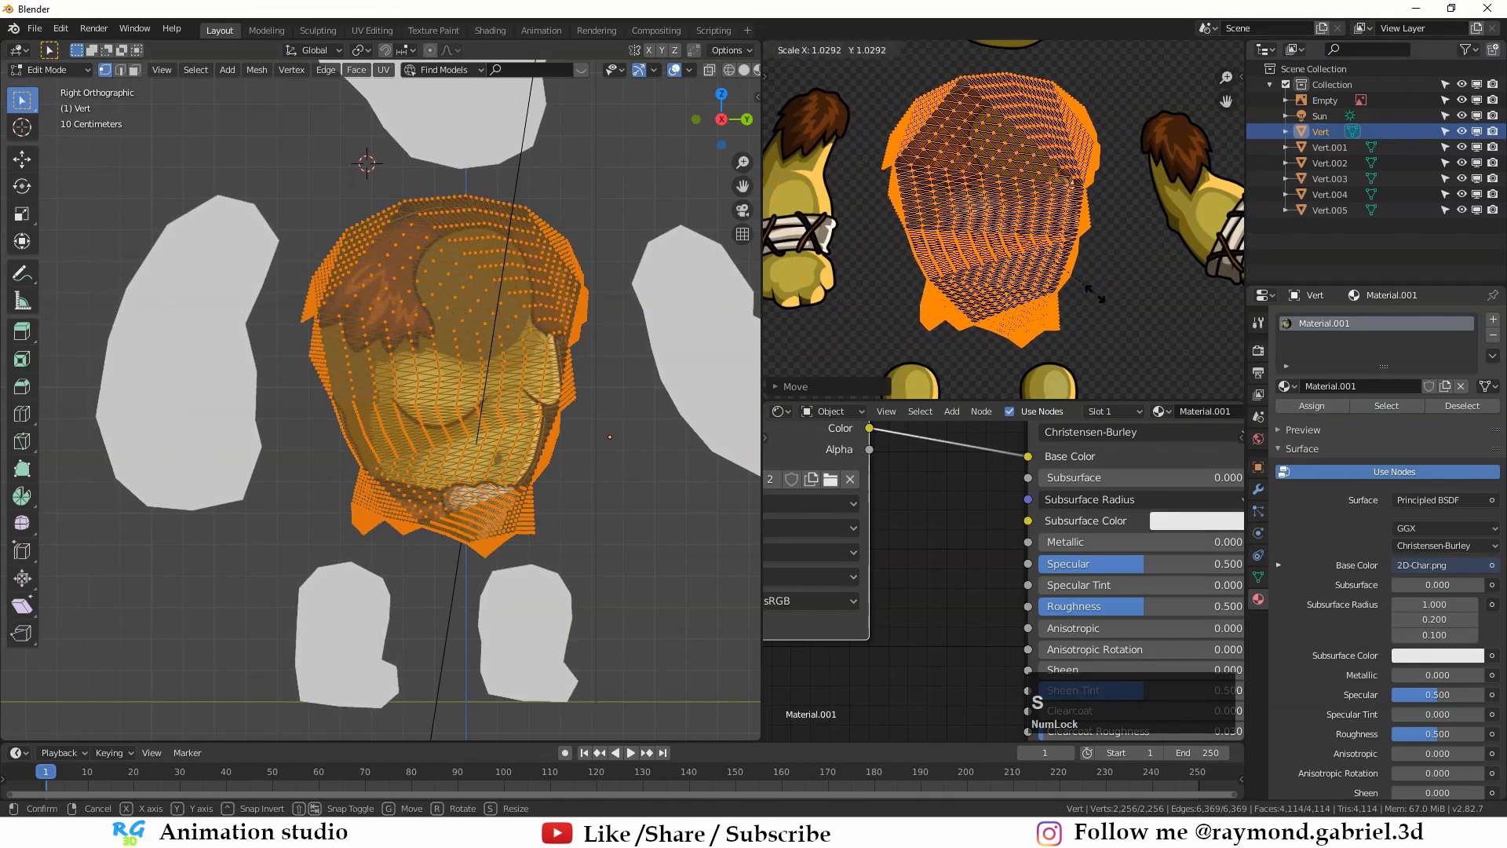
{"action": "key", "text": "Tab"}
{"action": "key", "text": "Tab"}
{"action": "key", "text": "g"}
{"action": "left_click", "coordinate": [1043, 305]}
{"action": "key", "text": "Tab"}
{"action": "scroll", "coordinate": [463, 451], "scroll_direction": "down", "scroll_amount": 3}
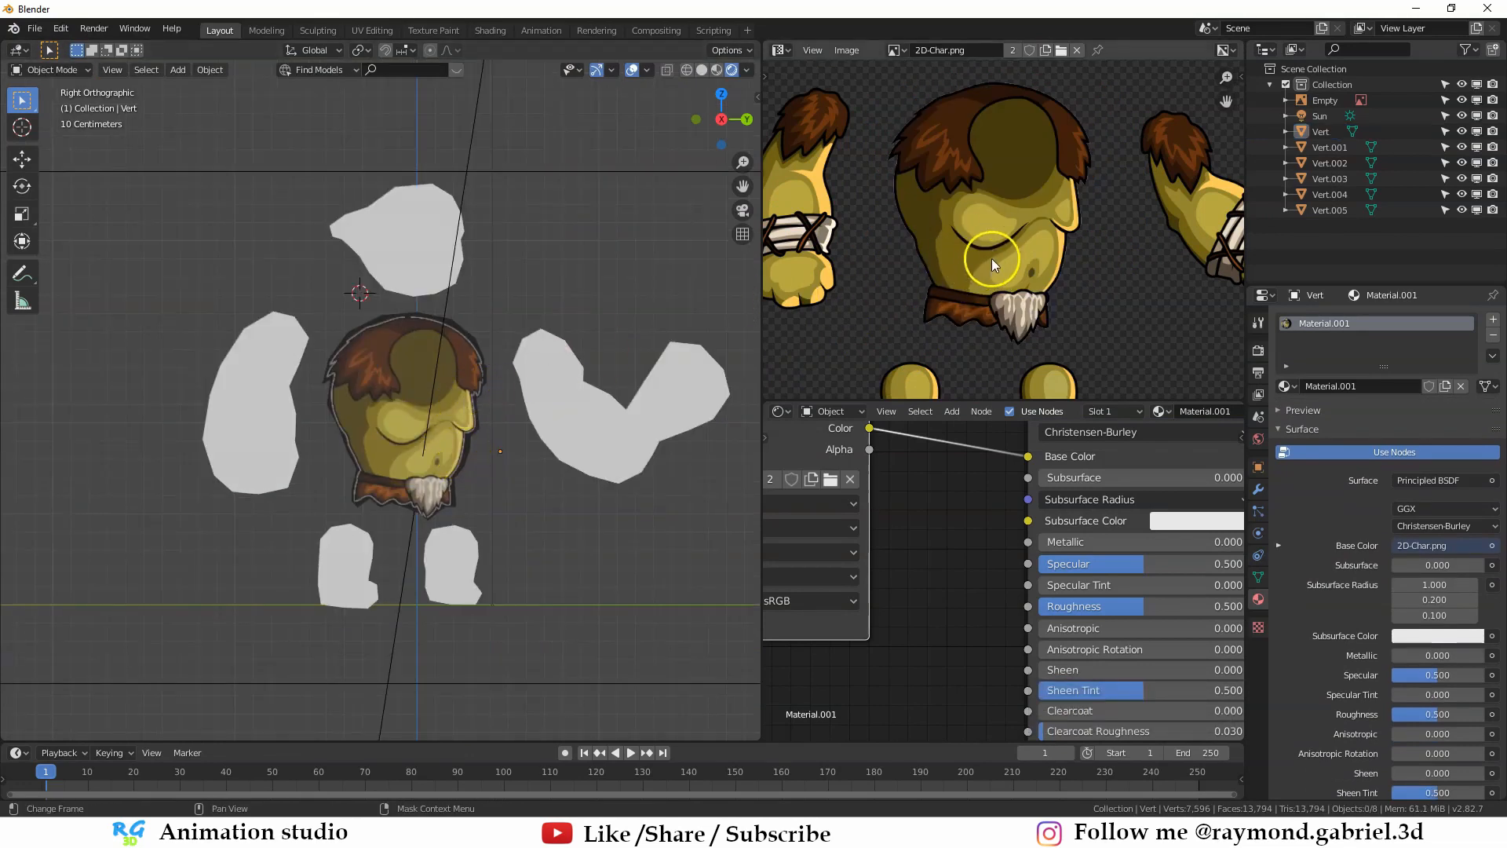
Step: Add a camera to the scene at the world origin
{"action": "middle_click_drag", "start_coordinate": [471, 439], "coordinate": [502, 449]}
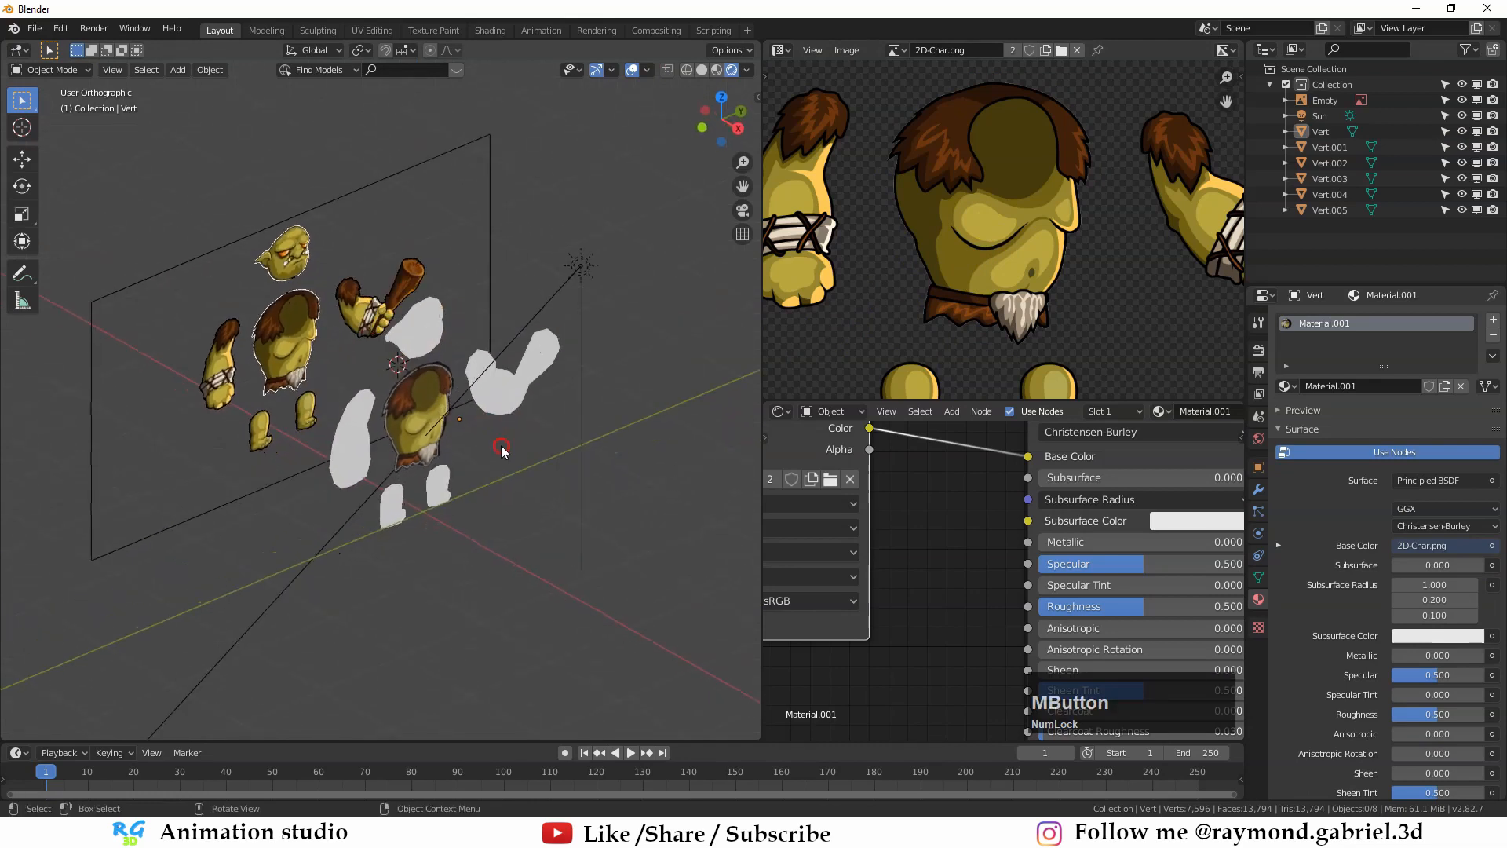
{"action": "scroll", "coordinate": [474, 468], "scroll_direction": "up", "scroll_amount": 2}
{"action": "key", "text": "shift+a"}
{"action": "mouse_move", "coordinate": [479, 484]}
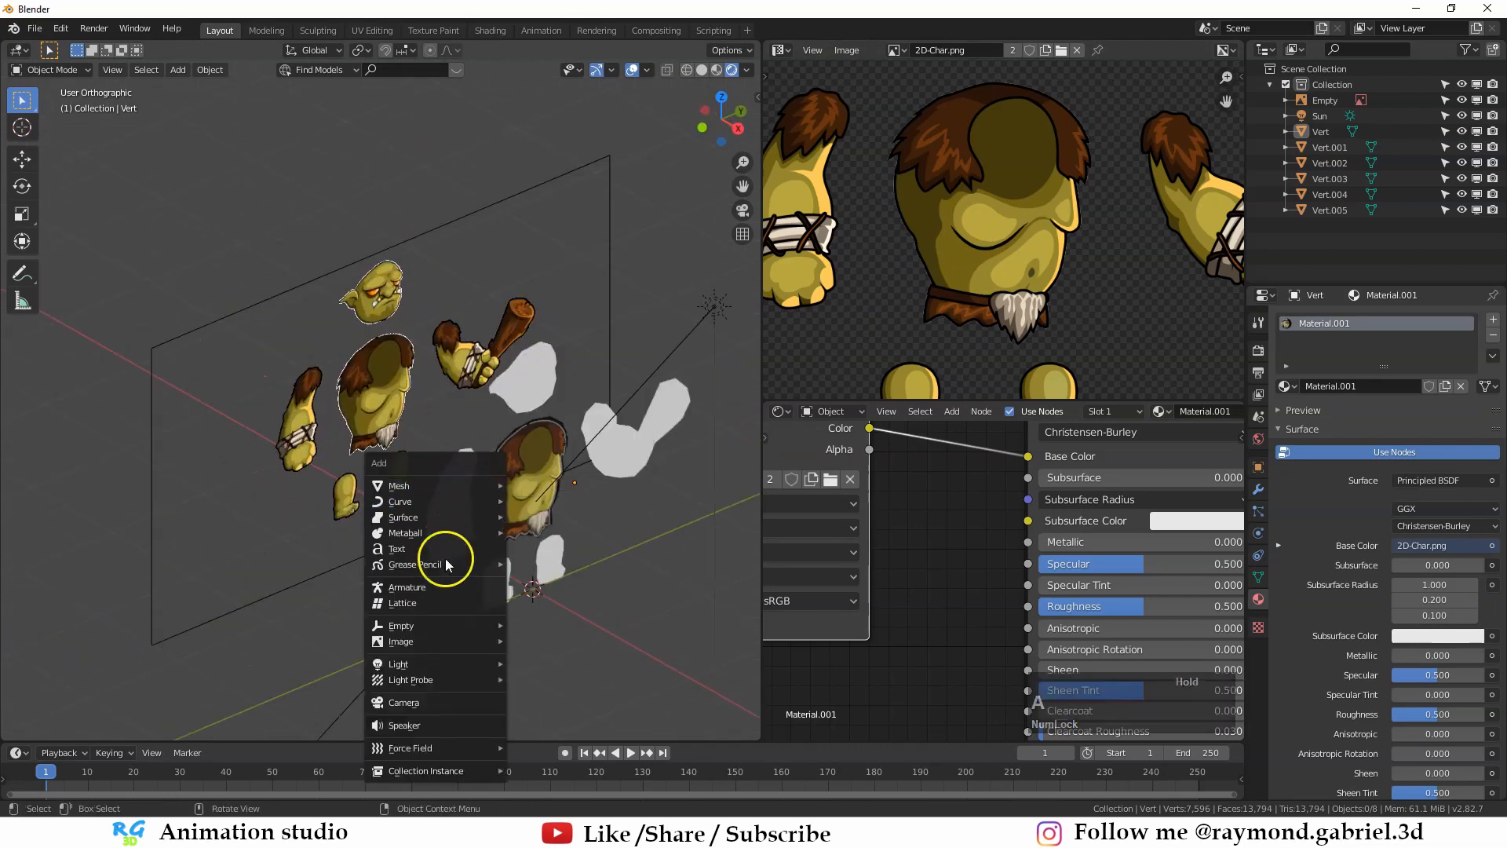
{"action": "left_click", "coordinate": [441, 701]}
{"action": "middle_click_drag", "start_coordinate": [441, 700], "coordinate": [601, 501]}
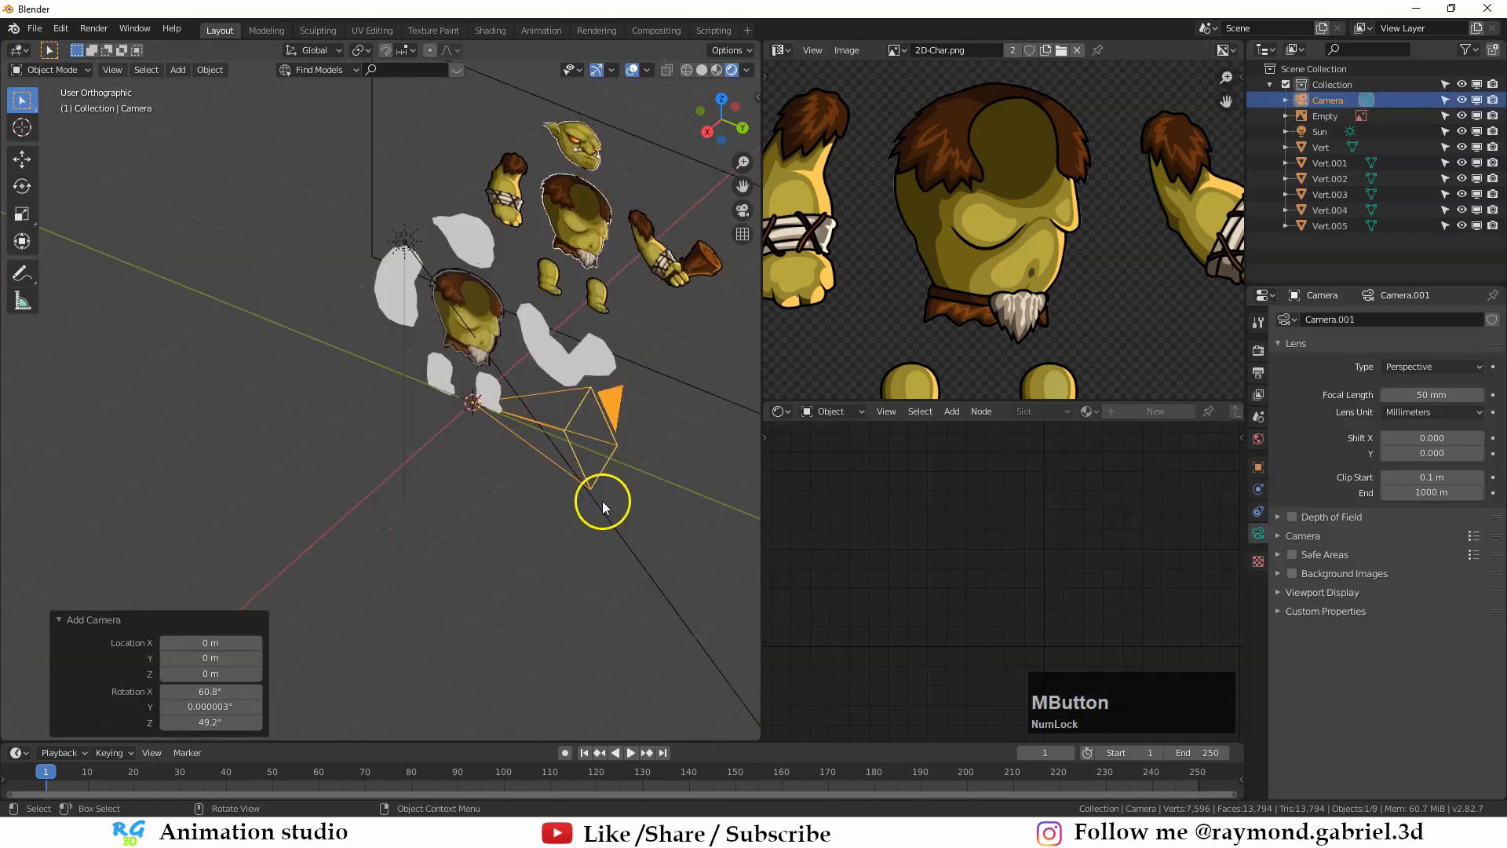
Step: Clear the new camera's rotation and rotate it 90° about the global X axis
{"action": "key", "text": "alt+r"}
{"action": "scroll", "coordinate": [446, 493], "scroll_direction": "up", "scroll_amount": 2}
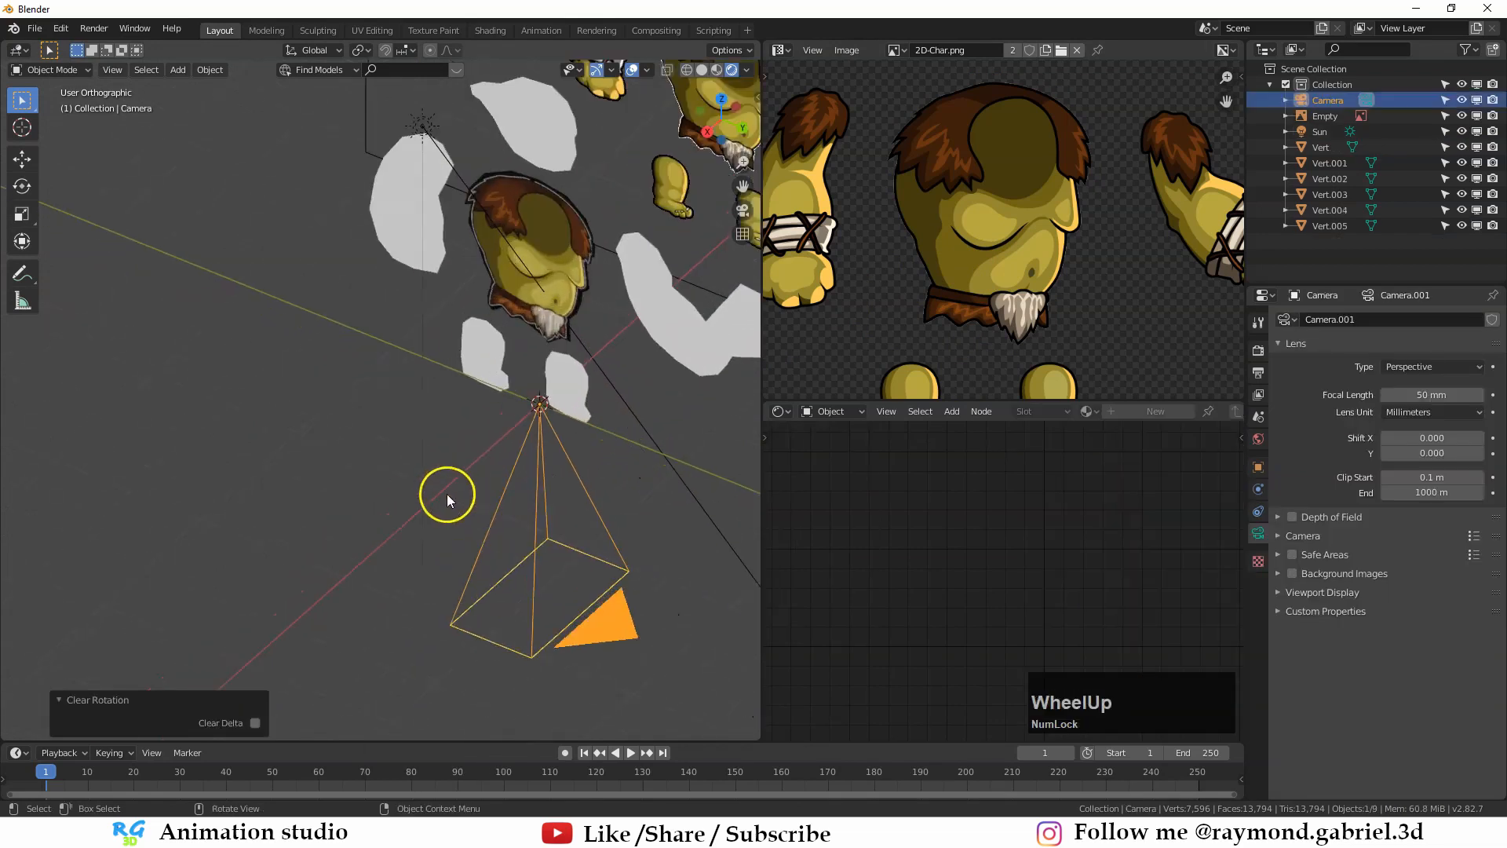
{"action": "middle_click_drag", "start_coordinate": [446, 493], "coordinate": [572, 498]}
{"action": "scroll", "coordinate": [577, 501], "scroll_direction": "down", "scroll_amount": 1}
{"action": "key", "text": "r"}
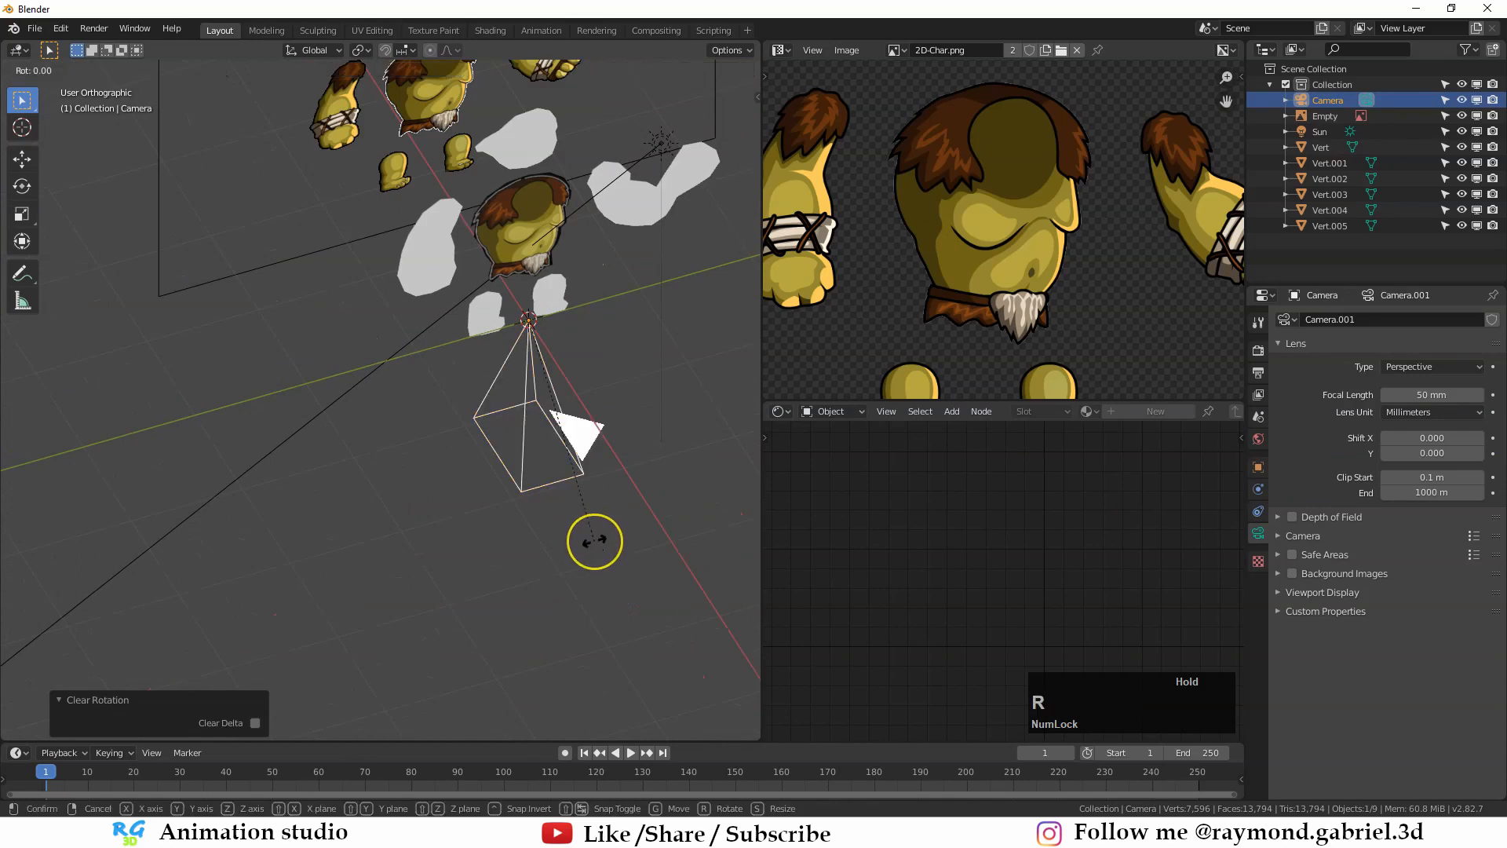
{"action": "key", "text": "x"}
{"action": "key", "text": "KP_9"}
{"action": "key", "text": "KP_0"}
{"action": "key", "text": "KP_Enter"}
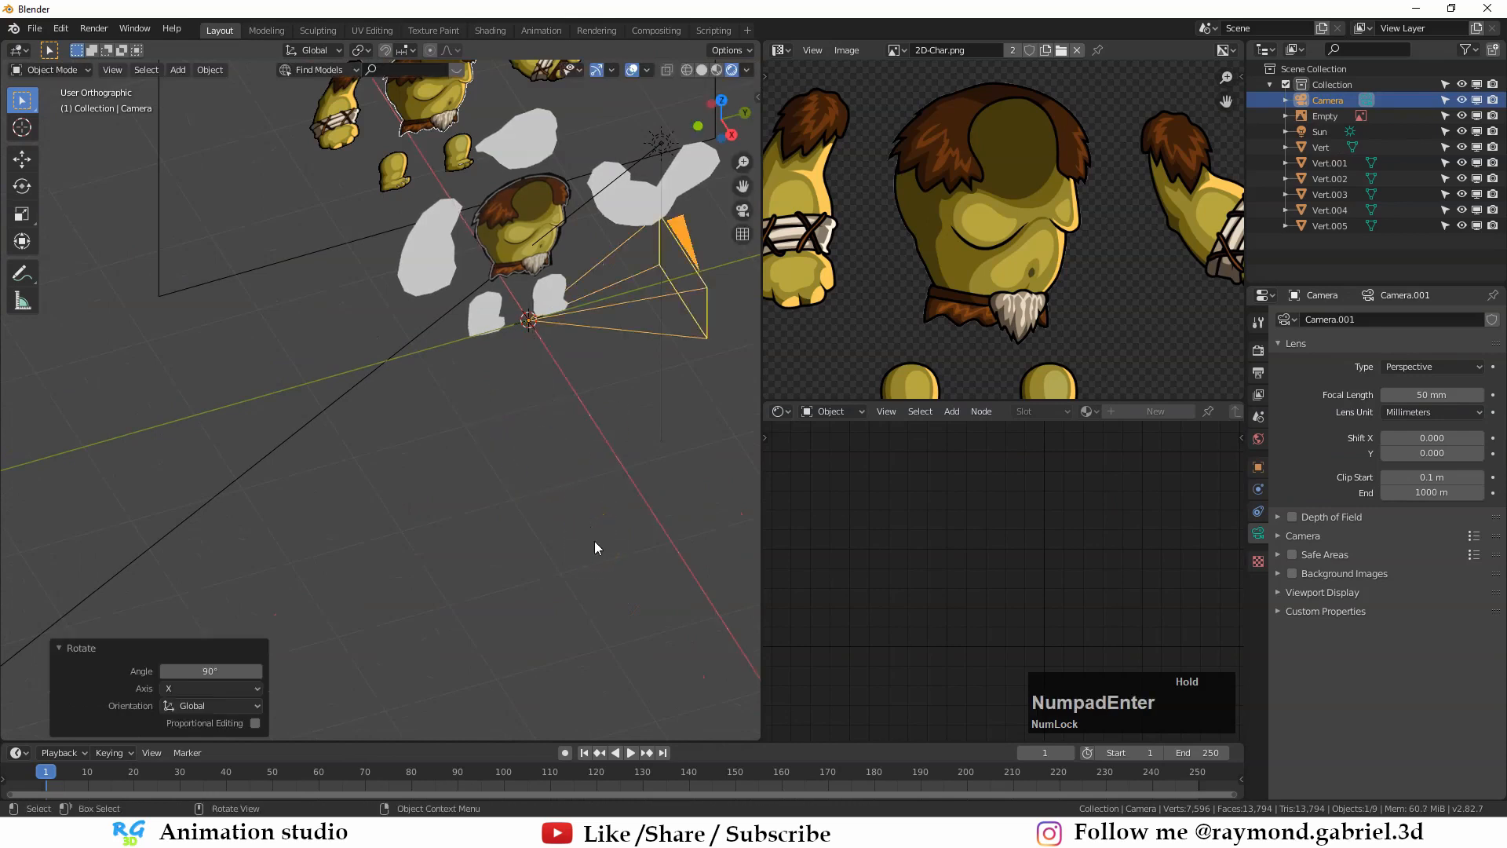
Step: Rotate the camera 90° about the global Z axis to face the character parts
{"action": "middle_click_drag", "start_coordinate": [595, 540], "coordinate": [482, 446]}
{"action": "key", "text": "r"}
{"action": "key", "text": "z"}
{"action": "key", "text": "KP_9"}
{"action": "key", "text": "KP_0"}
{"action": "key", "text": "KP_Enter"}
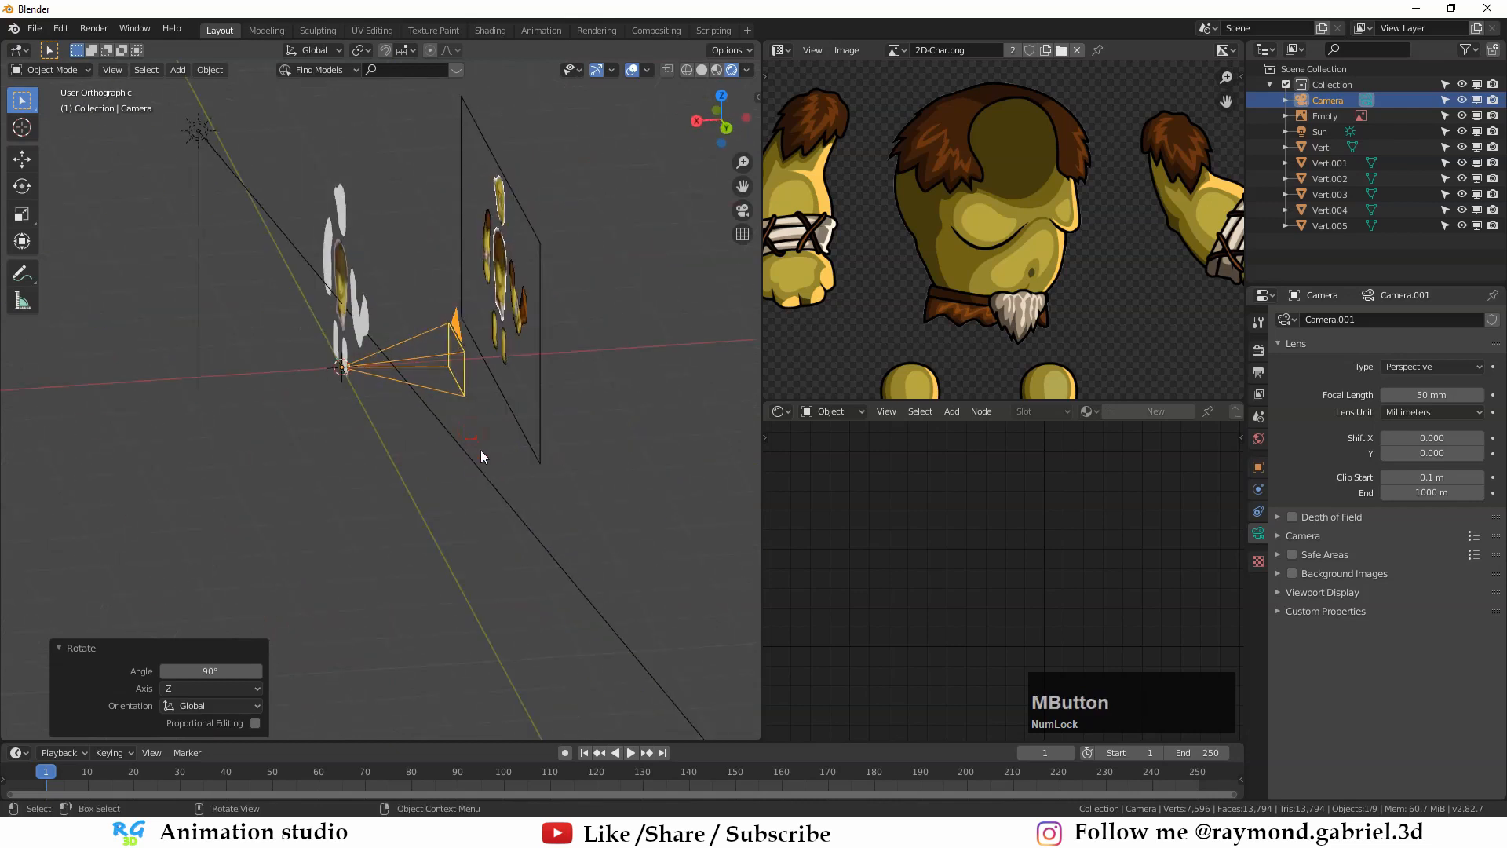
Step: Move the camera 3.64 m along the X axis, in front of the character parts
{"action": "key", "text": "g"}
{"action": "key", "text": "x"}
{"action": "left_click", "coordinate": [210, 466]}
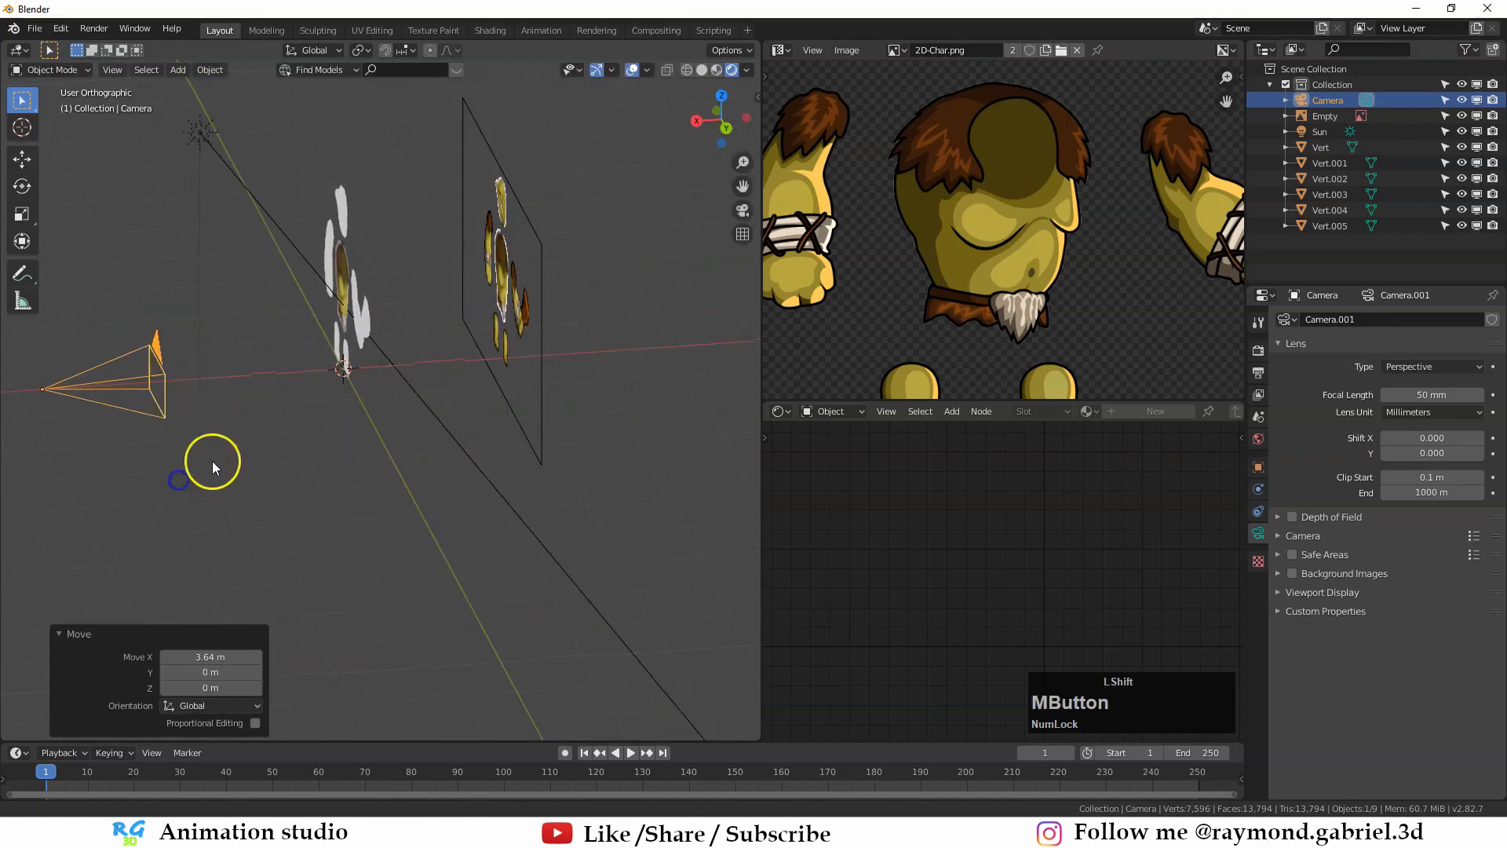
{"action": "scroll", "coordinate": [407, 494], "scroll_direction": "up", "scroll_amount": 1}
{"action": "middle_click_drag", "start_coordinate": [212, 467], "coordinate": [599, 474], "text": "shift"}
{"action": "scroll", "coordinate": [593, 476], "scroll_direction": "up", "scroll_amount": 2}
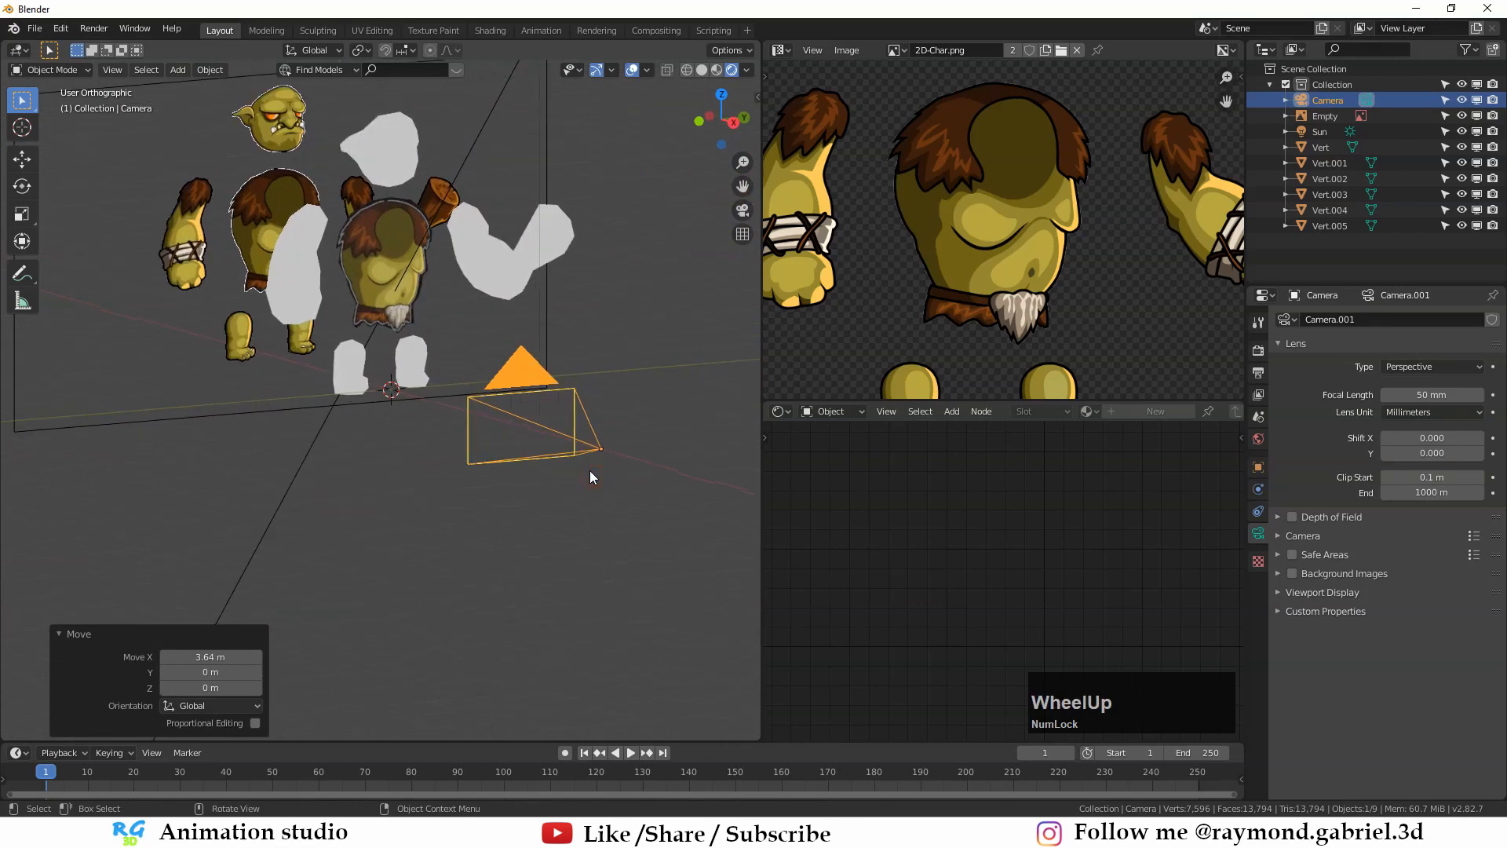
Step: Look through the active camera and set its lens type to Orthographic
{"action": "key", "text": "KP_0"}
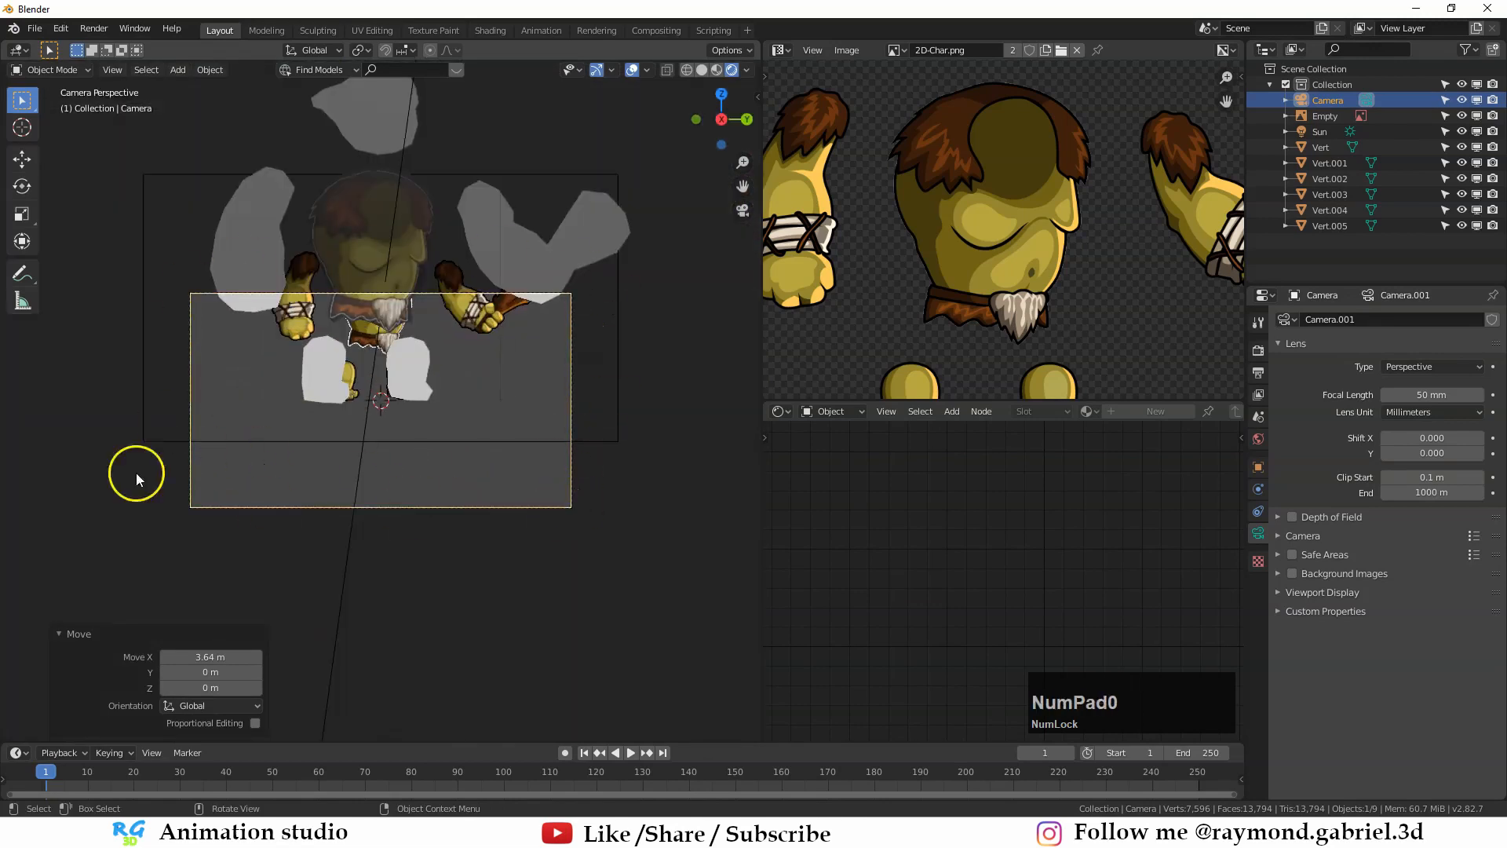
{"action": "left_click", "coordinate": [113, 69]}
{"action": "mouse_move", "coordinate": [145, 229]}
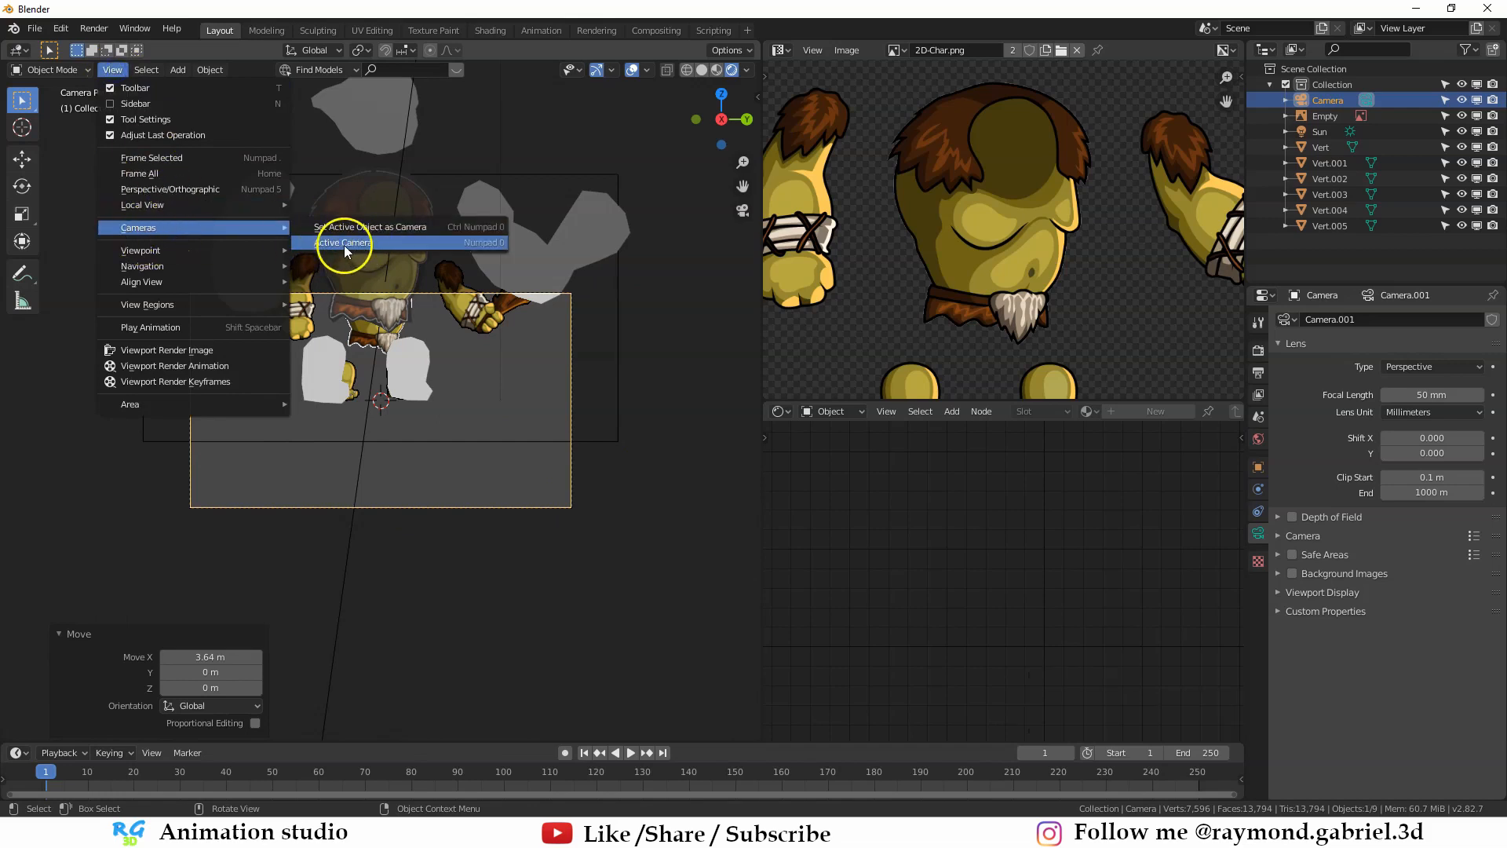
{"action": "key", "text": "Escape"}
{"action": "left_click", "coordinate": [1258, 535]}
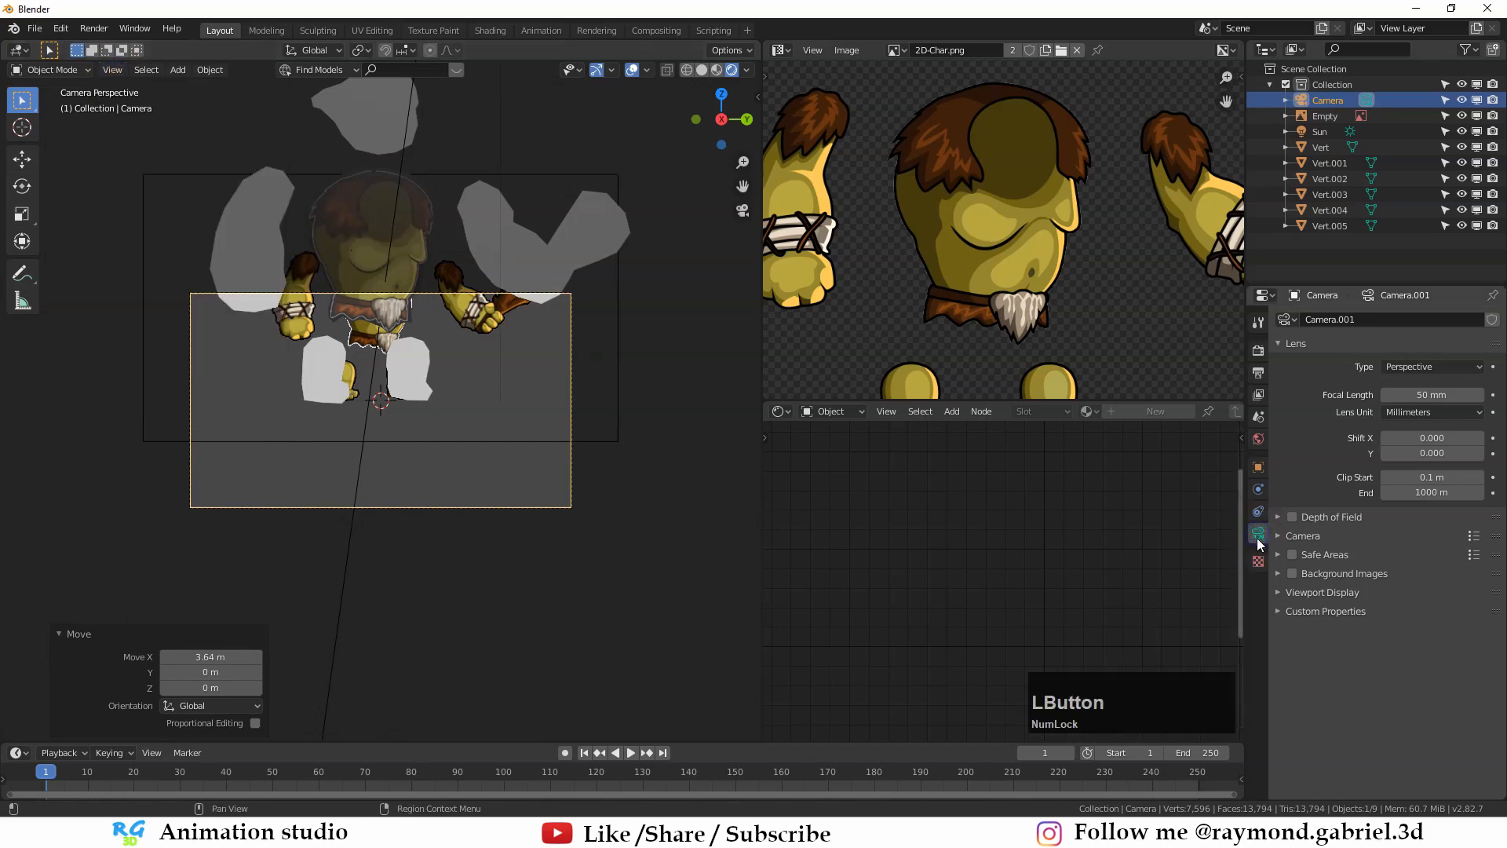
{"action": "left_click", "coordinate": [1417, 369]}
{"action": "left_click", "coordinate": [1419, 402]}
Step: Move the camera up to frame all the body parts and set its Orthographic Scale to 5.030
{"action": "scroll", "coordinate": [422, 432], "scroll_direction": "down", "scroll_amount": 2}
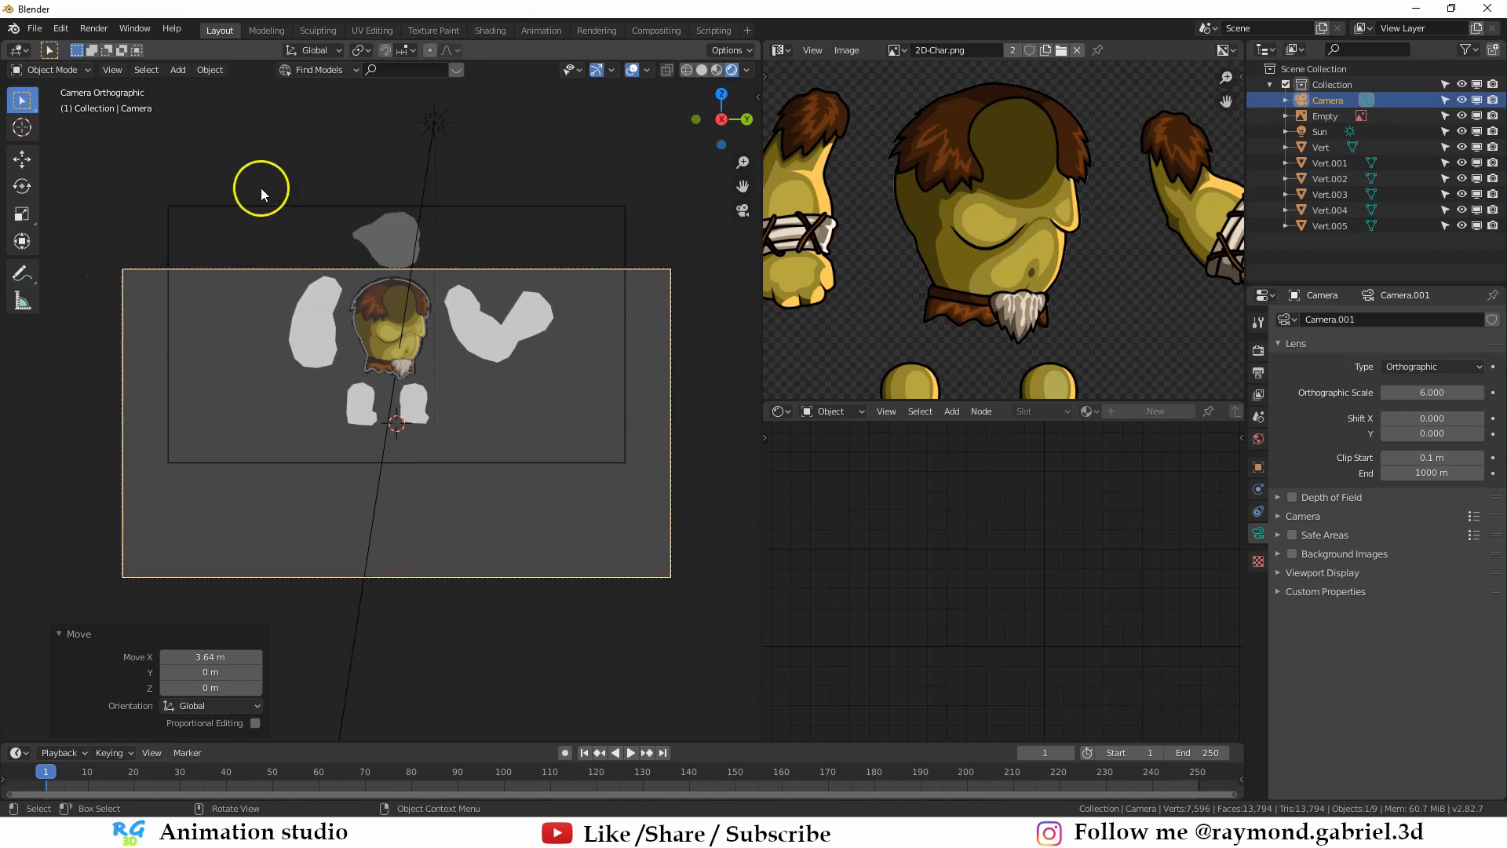
{"action": "key", "text": "g"}
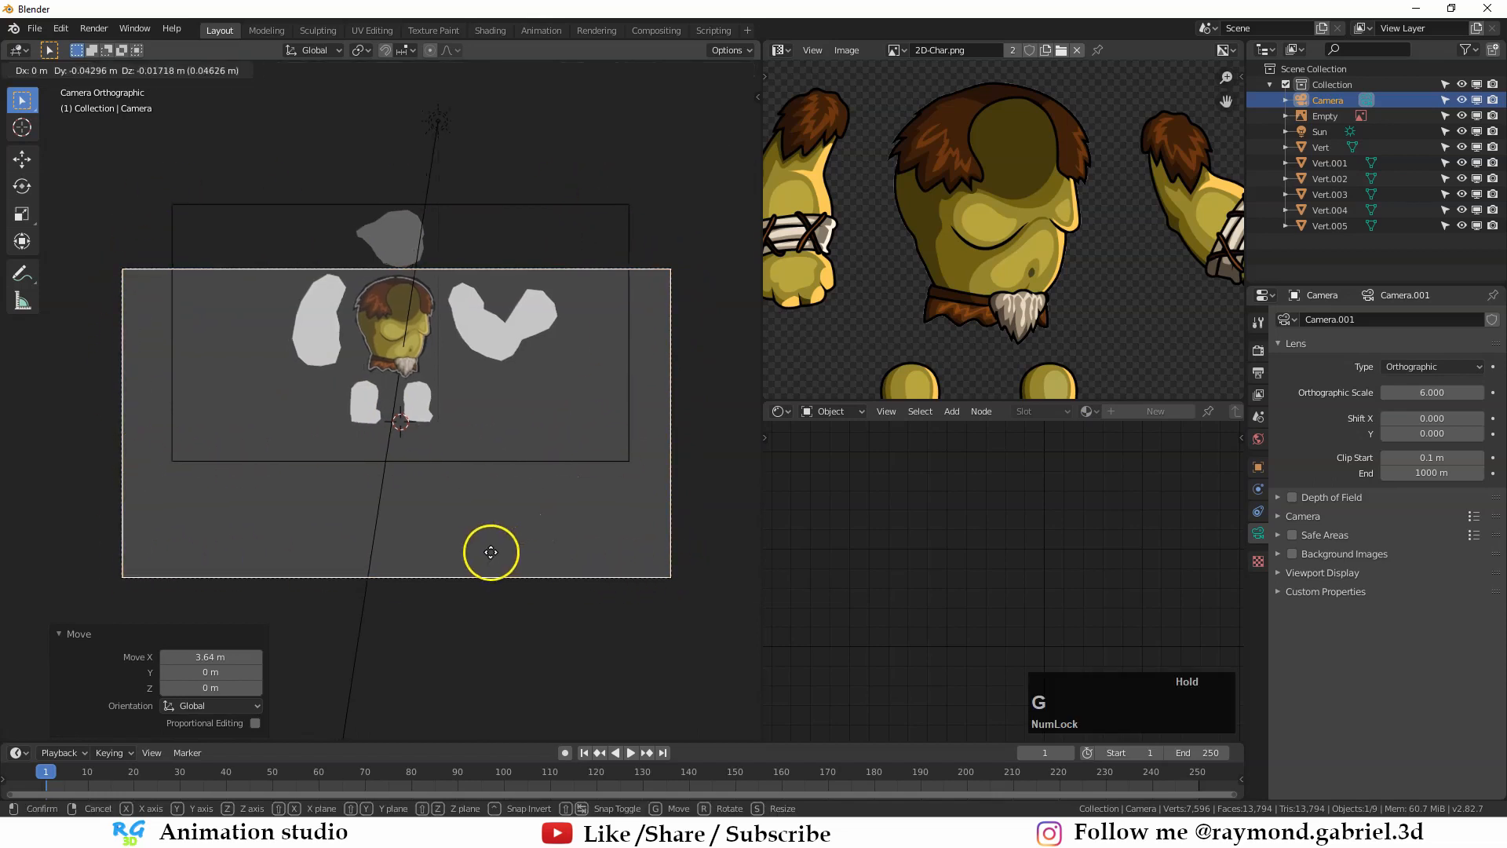
{"action": "left_click", "coordinate": [499, 468]}
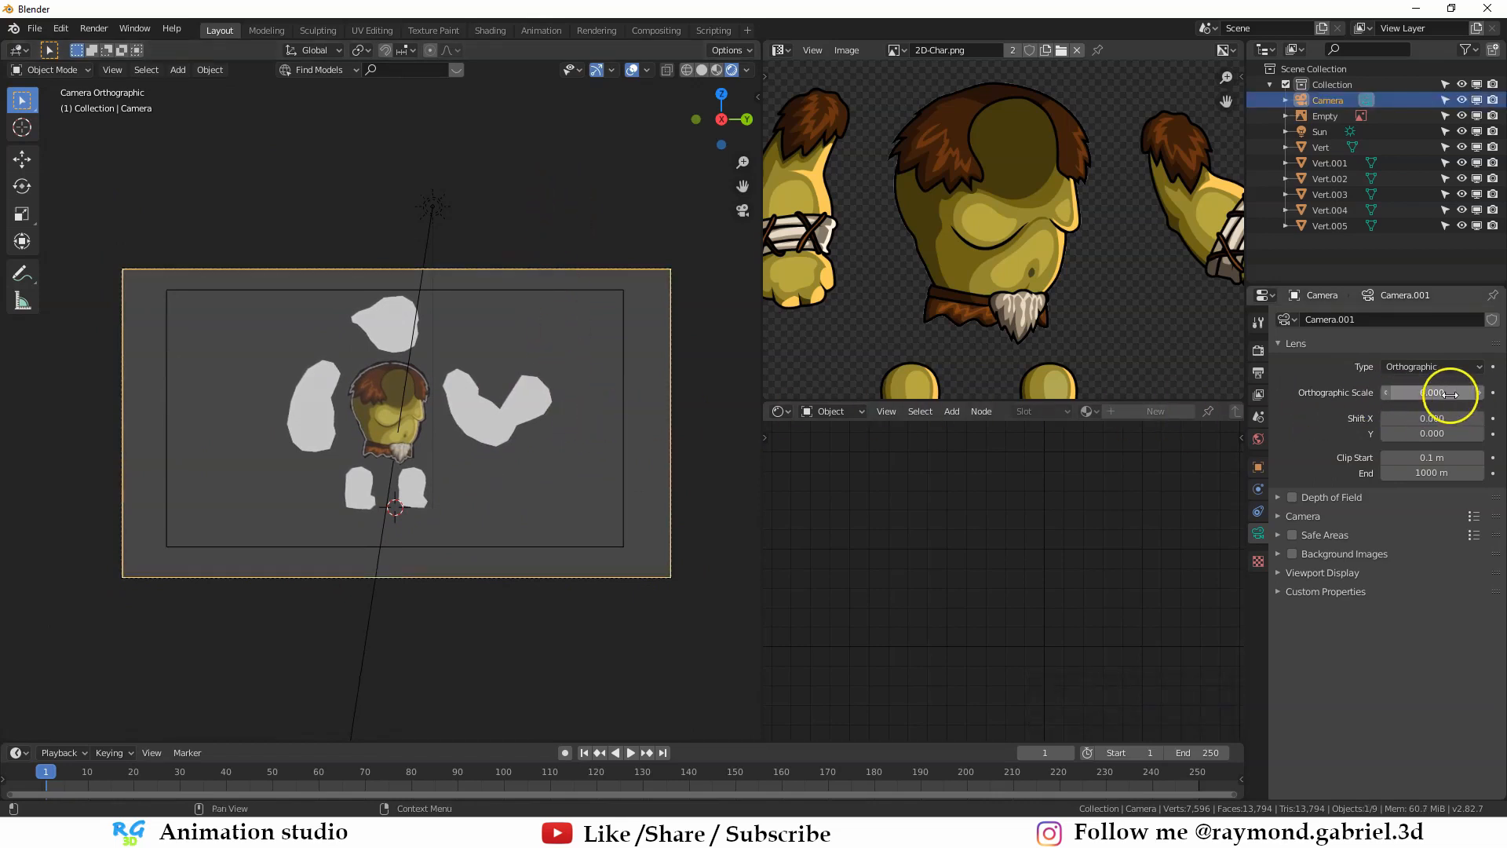
{"action": "left_click_drag", "start_coordinate": [1451, 394], "coordinate": [1413, 404]}
{"action": "scroll", "coordinate": [528, 487], "scroll_direction": "up", "scroll_amount": 1}
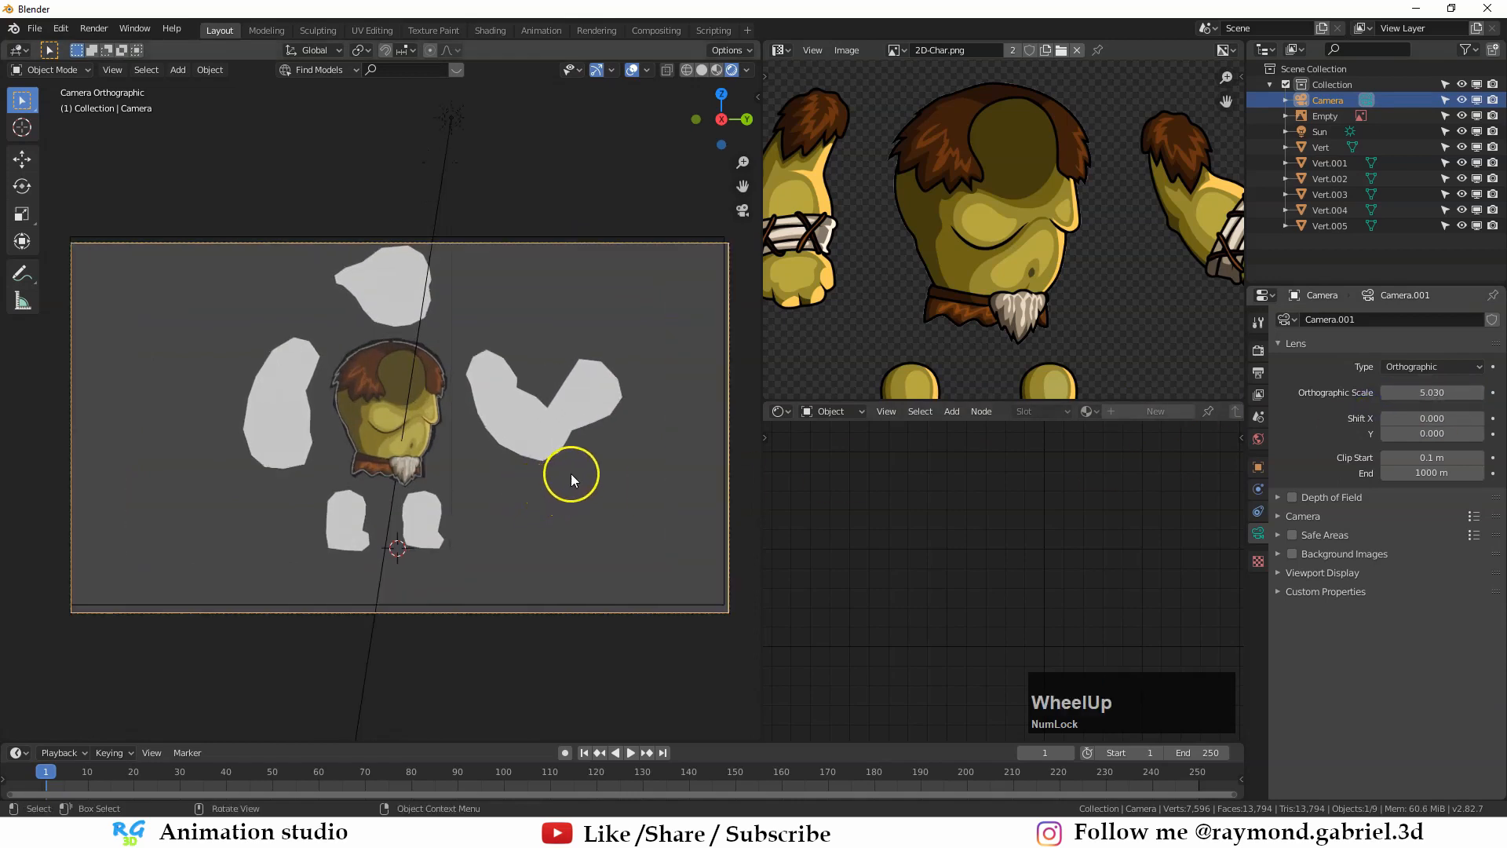
Step: Nudge the camera by -0.024 m in Y and 0.042 m in Z, and set its Orthographic Scale to 5.010
{"action": "key", "text": "g"}
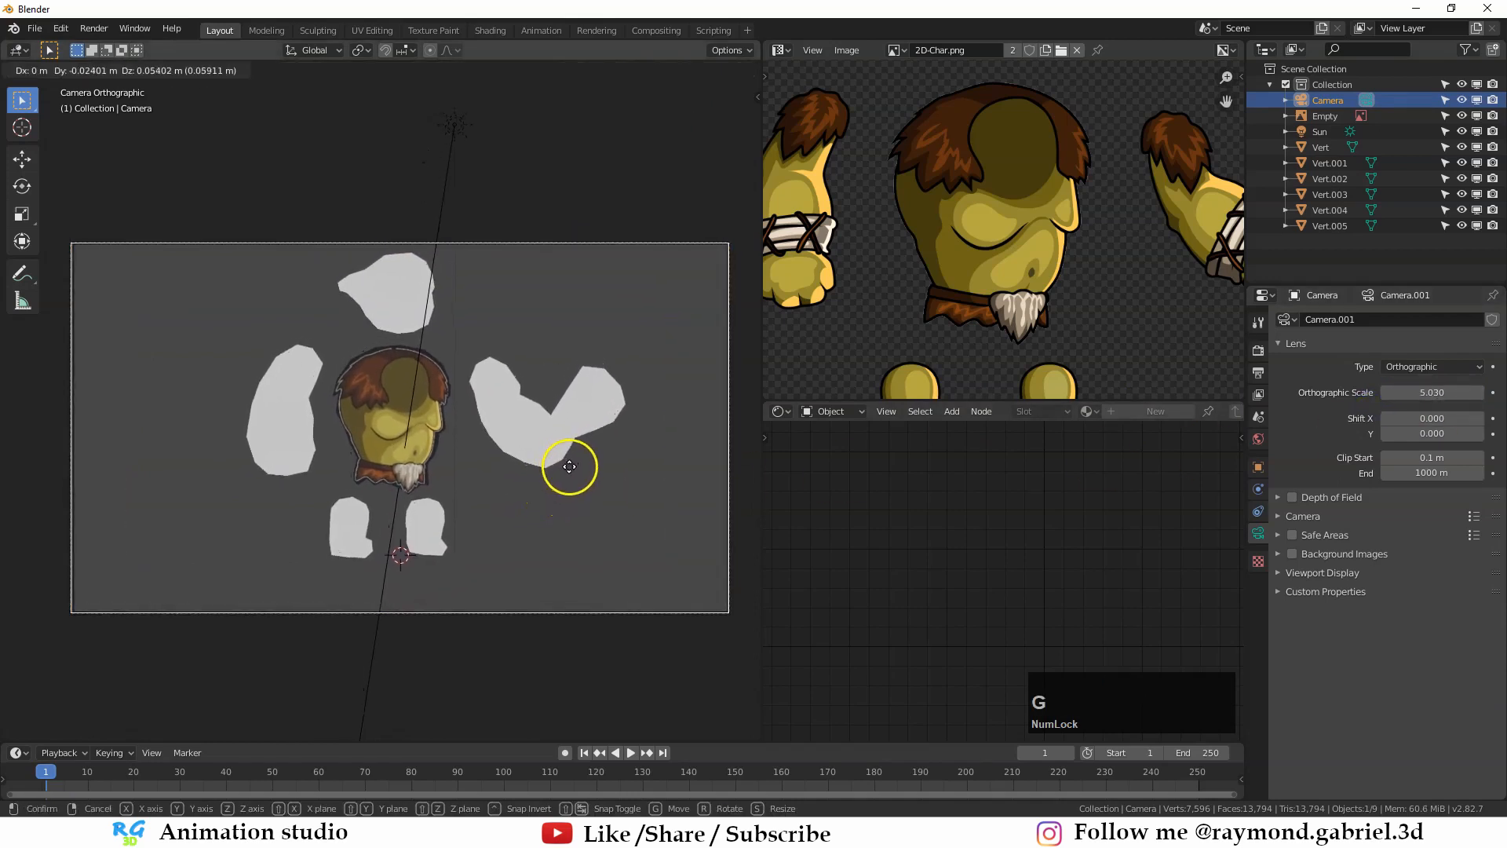
{"action": "left_click", "coordinate": [567, 470]}
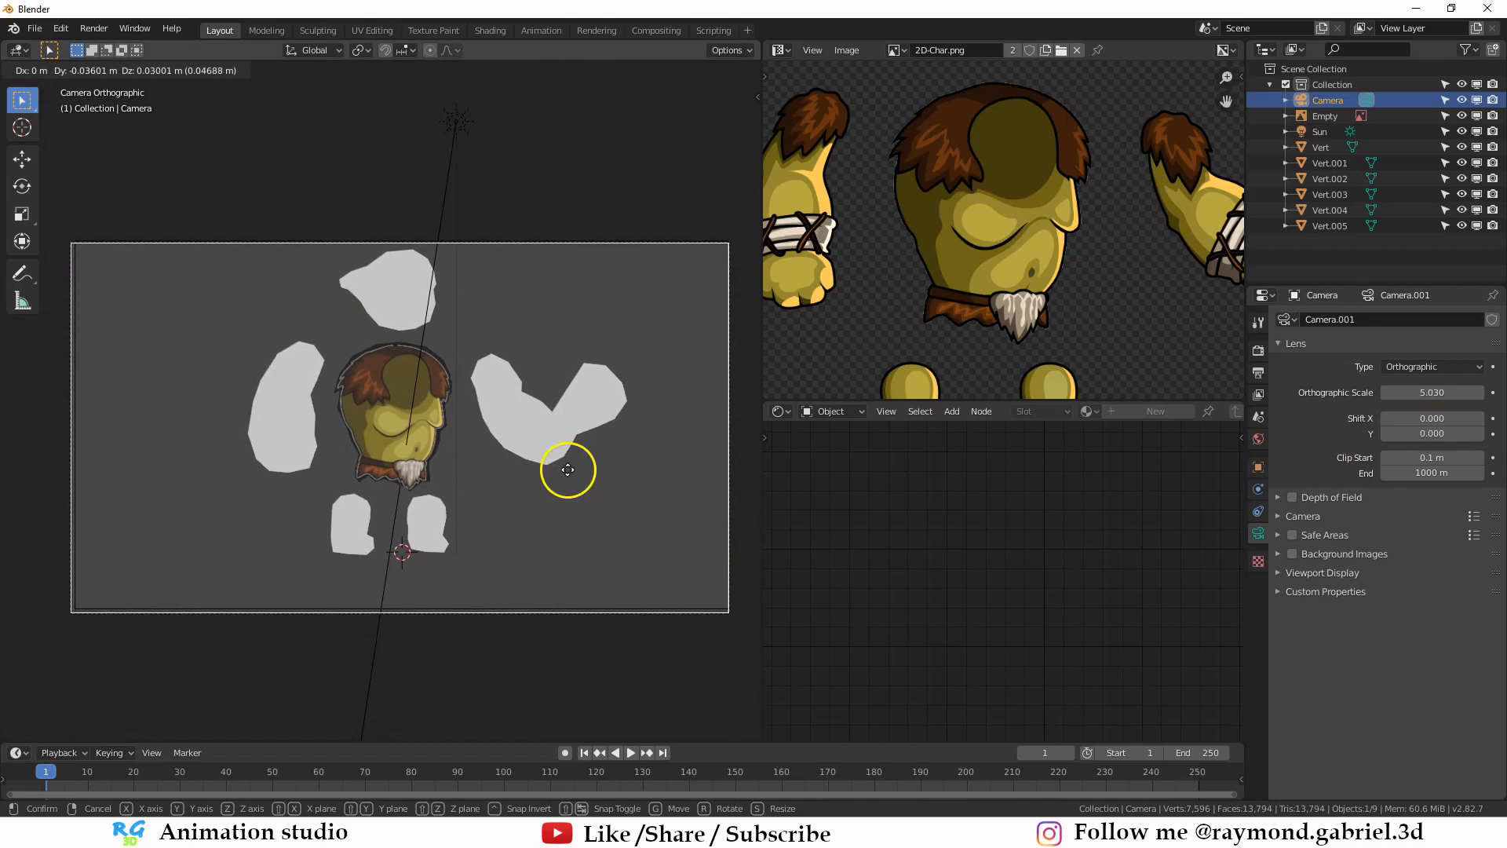
{"action": "left_click", "coordinate": [569, 468]}
{"action": "left_click_drag", "start_coordinate": [1435, 394], "coordinate": [1431, 393], "text": "shift"}
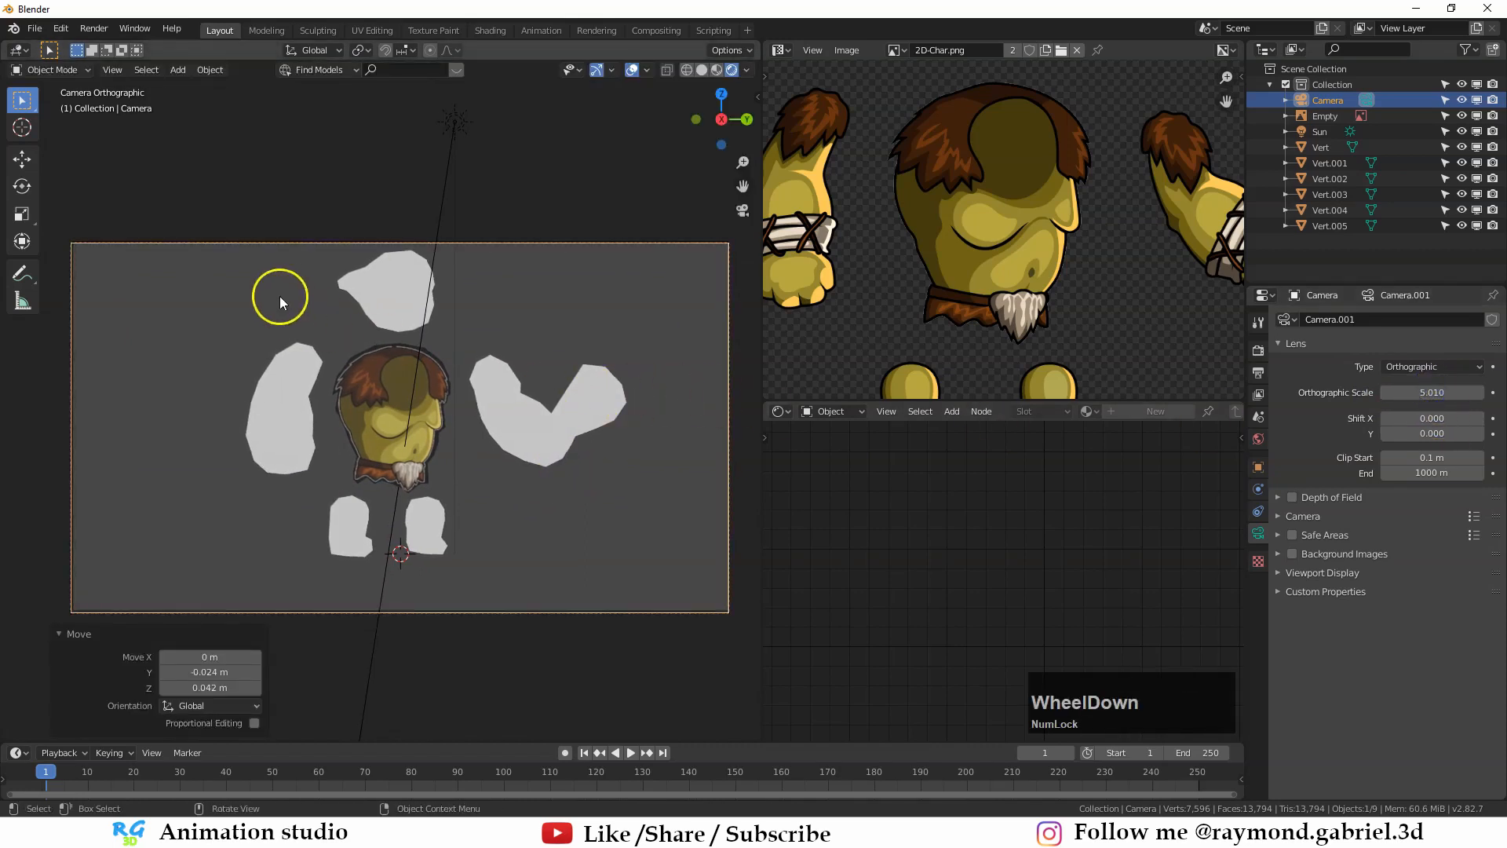
Step: Reproject the torso mesh's UVs with Project From View through the camera, using Camera Bounds
{"action": "scroll", "coordinate": [280, 302], "scroll_direction": "down", "scroll_amount": 1}
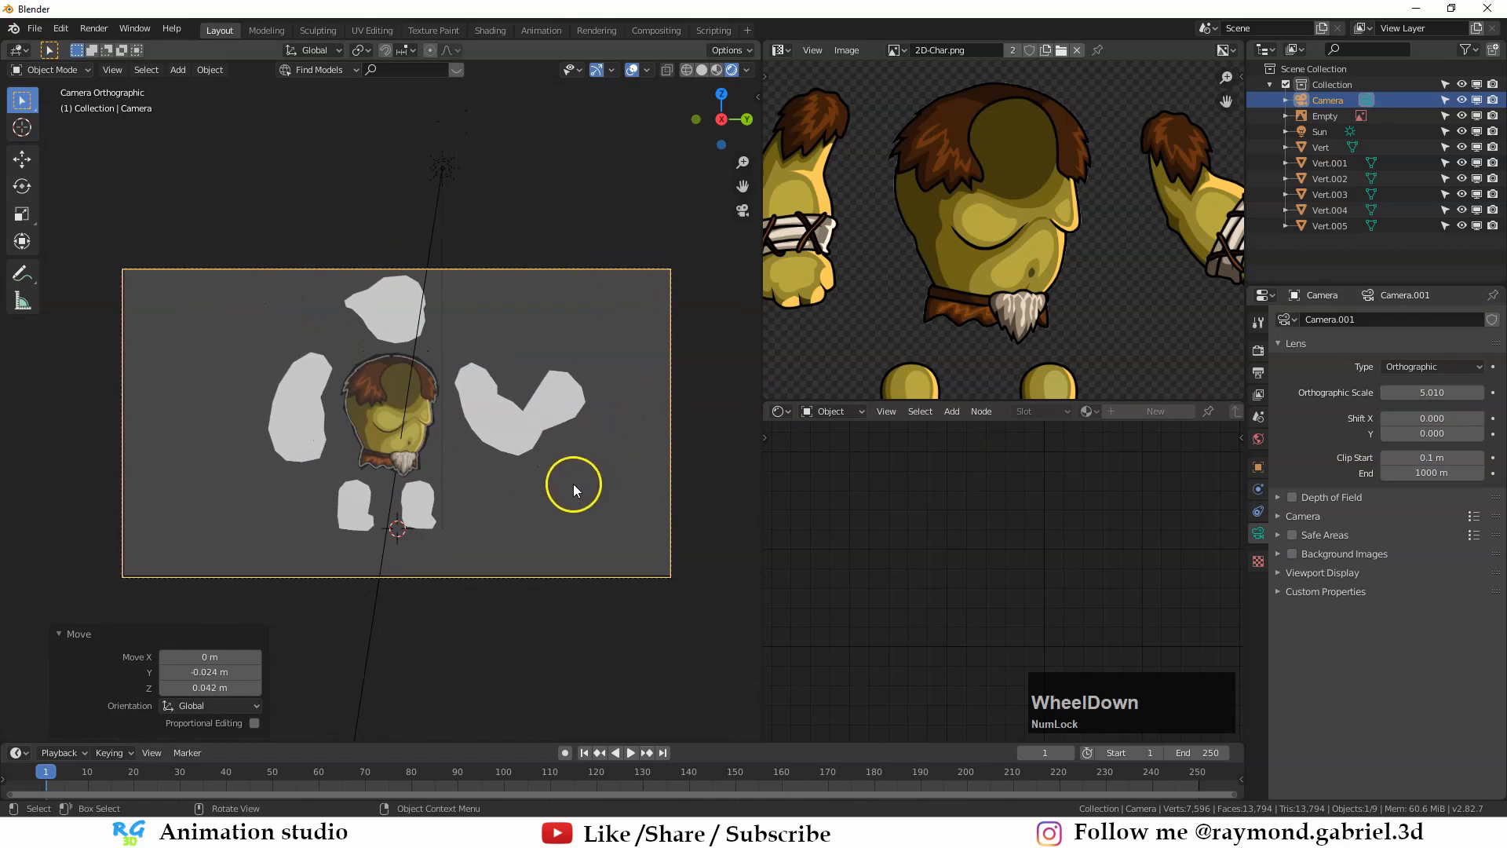
{"action": "scroll", "coordinate": [573, 485], "scroll_direction": "up", "scroll_amount": 2}
{"action": "left_click", "coordinate": [438, 457]}
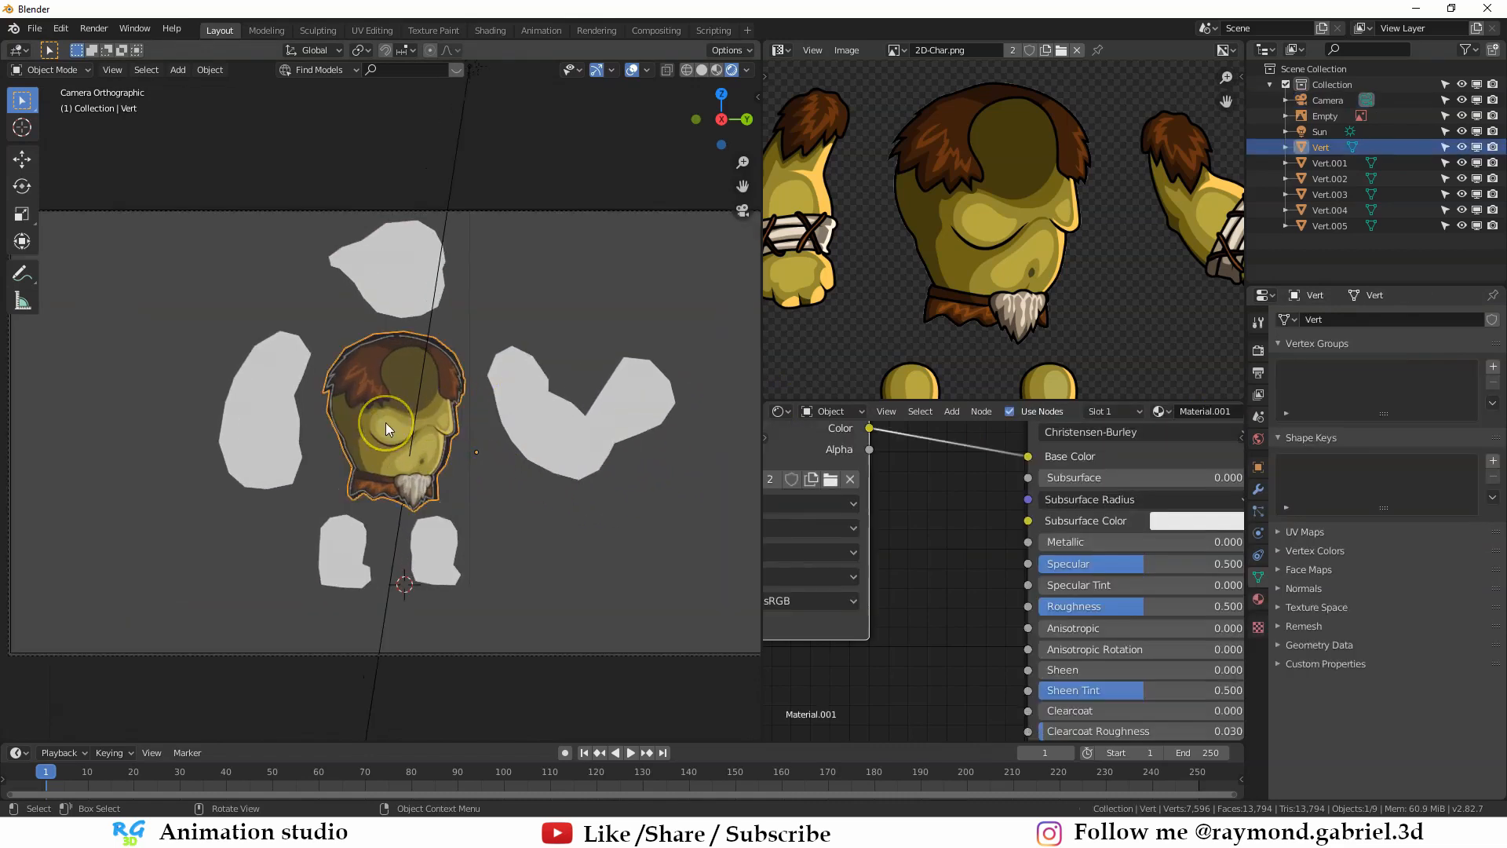
{"action": "key", "text": "Tab"}
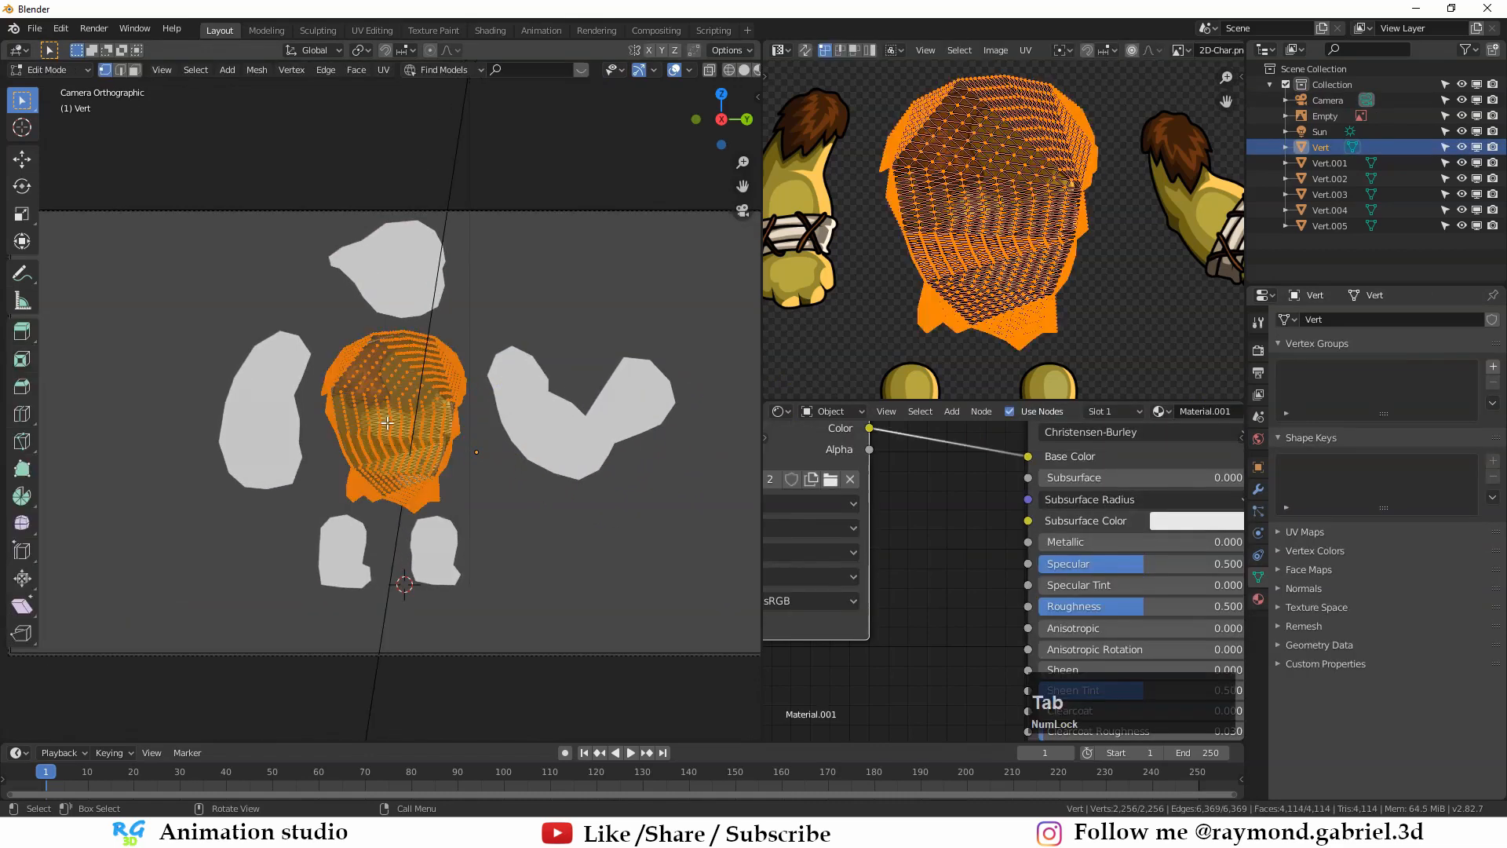
{"action": "scroll", "coordinate": [387, 422], "scroll_direction": "down", "scroll_amount": 1}
{"action": "key", "text": "u"}
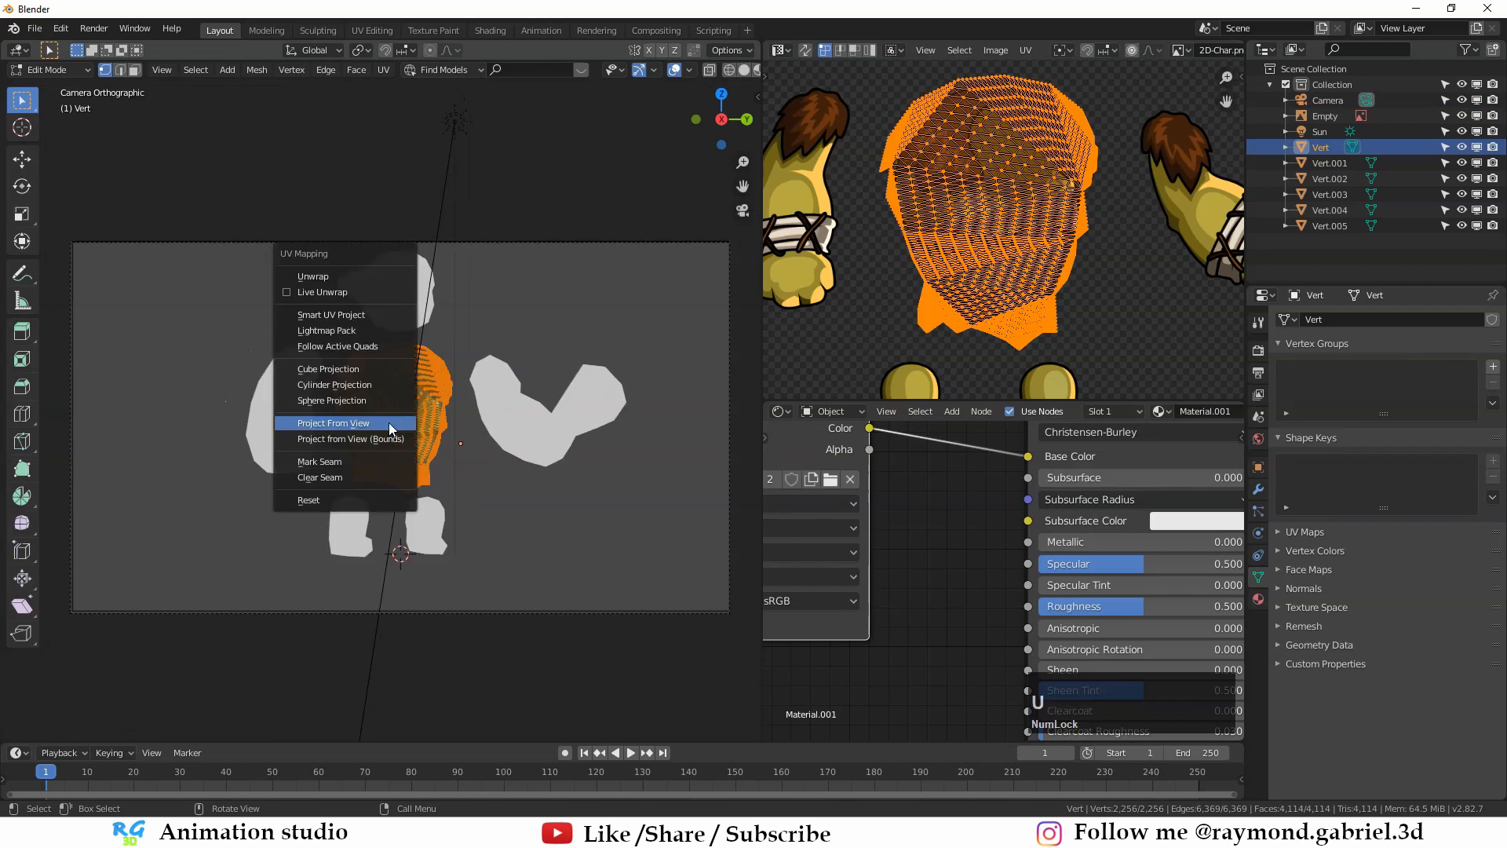
{"action": "left_click", "coordinate": [337, 427]}
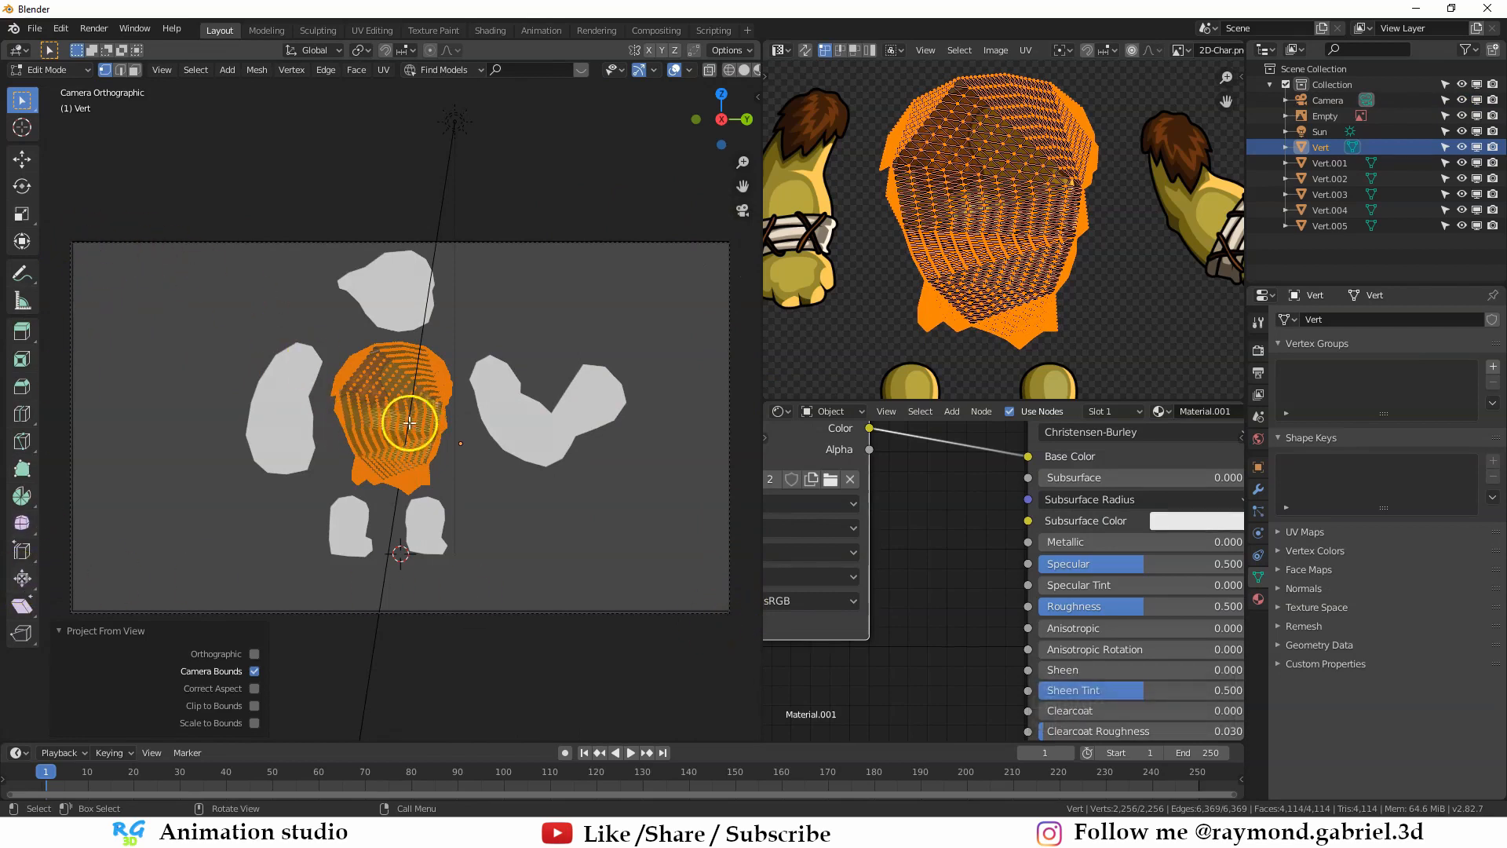
{"action": "key", "text": "Tab"}
Step: Unwrap the head, both arms and both legs together with Project From View through the camera, using Camera Bounds
{"action": "scroll", "coordinate": [421, 447], "scroll_direction": "down", "scroll_amount": 1}
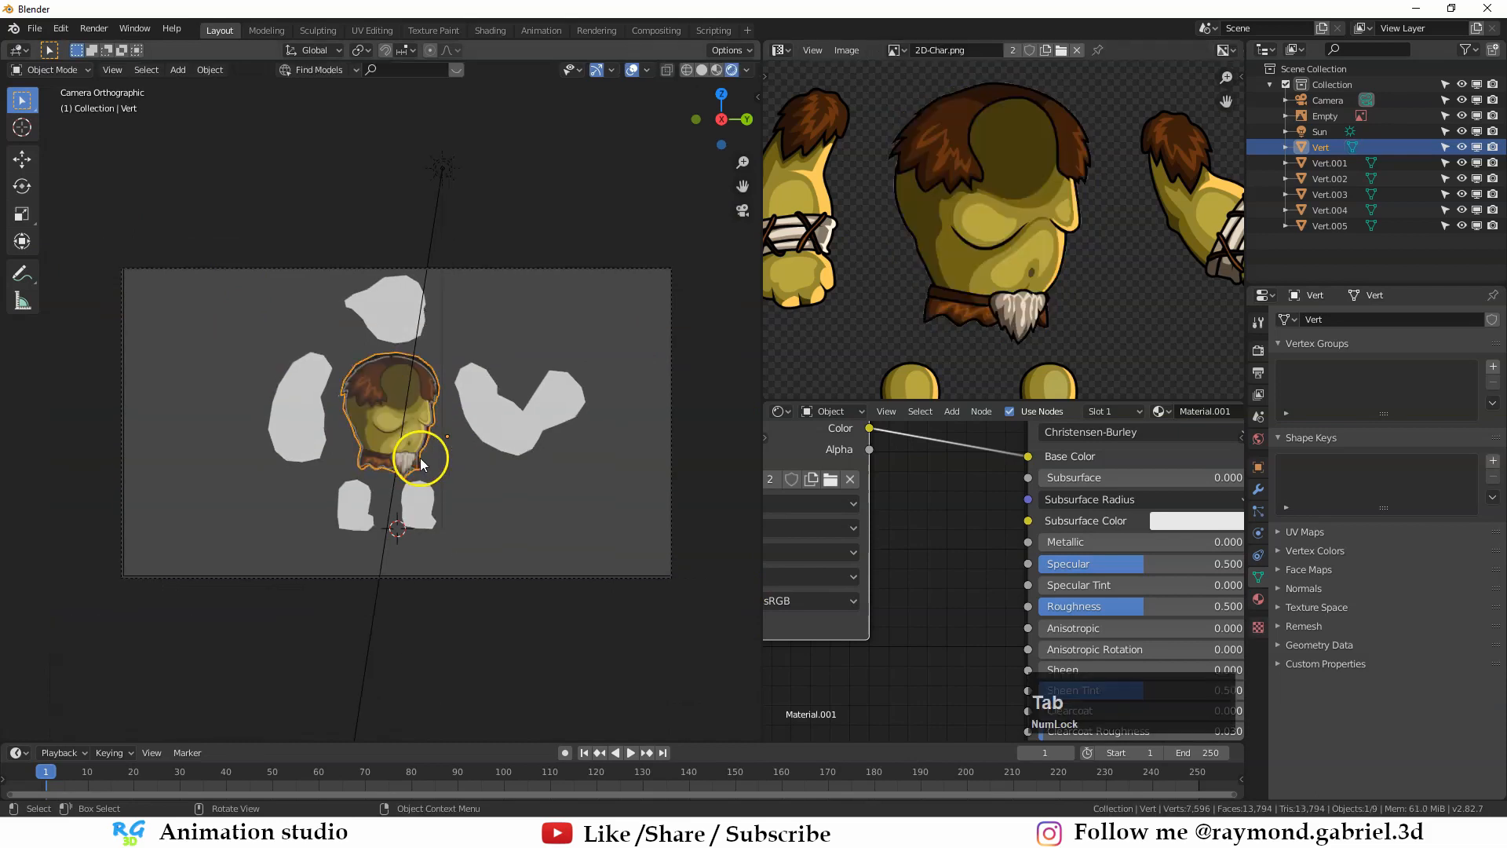
{"action": "left_click", "coordinate": [392, 320]}
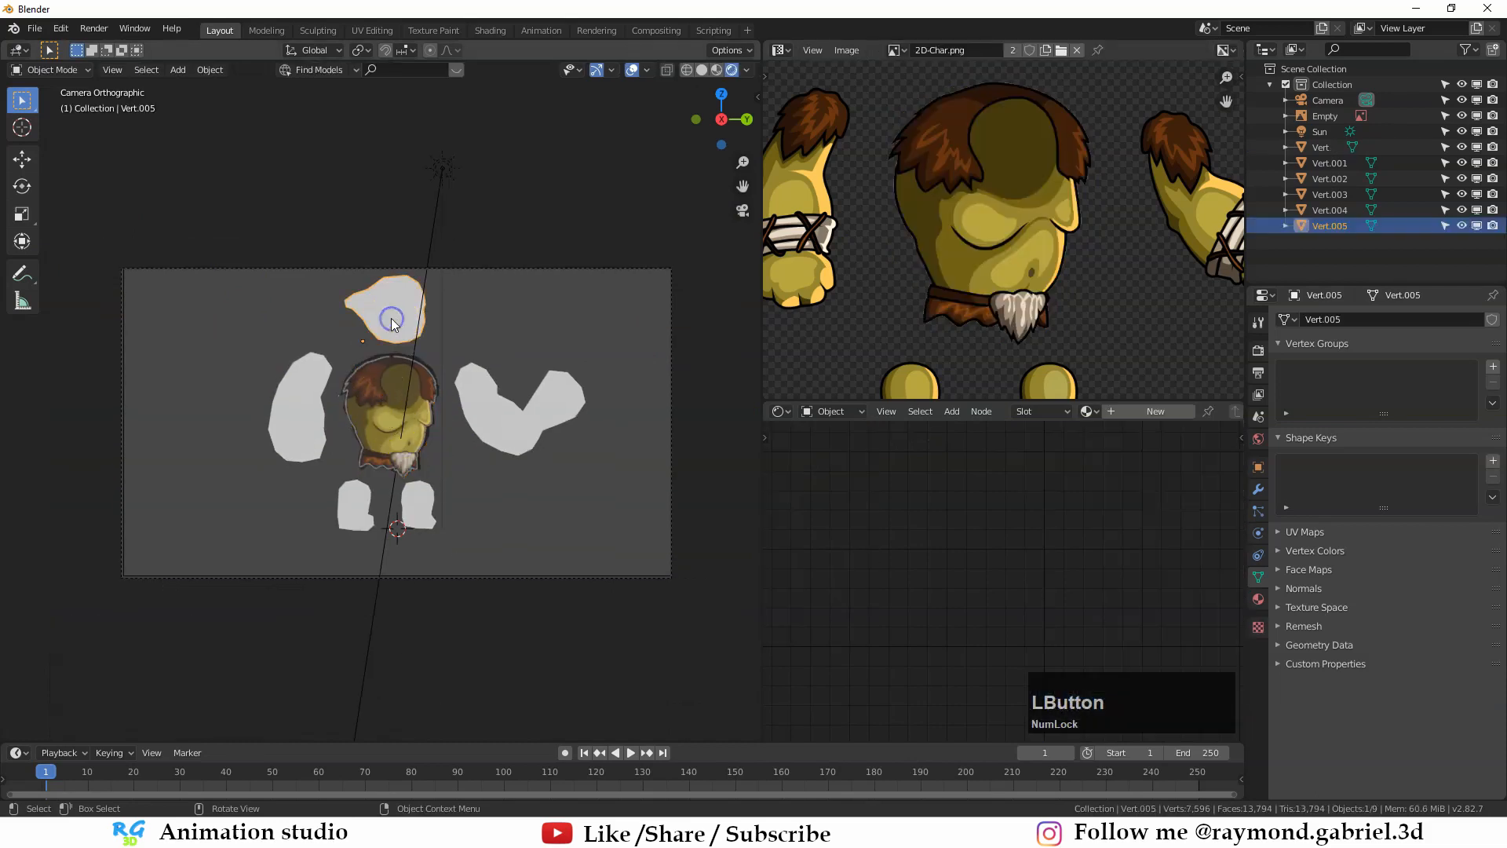
{"action": "left_click", "coordinate": [298, 412], "text": "shift"}
{"action": "left_click", "coordinate": [344, 506], "text": "shift"}
{"action": "left_click", "coordinate": [411, 499], "text": "shift"}
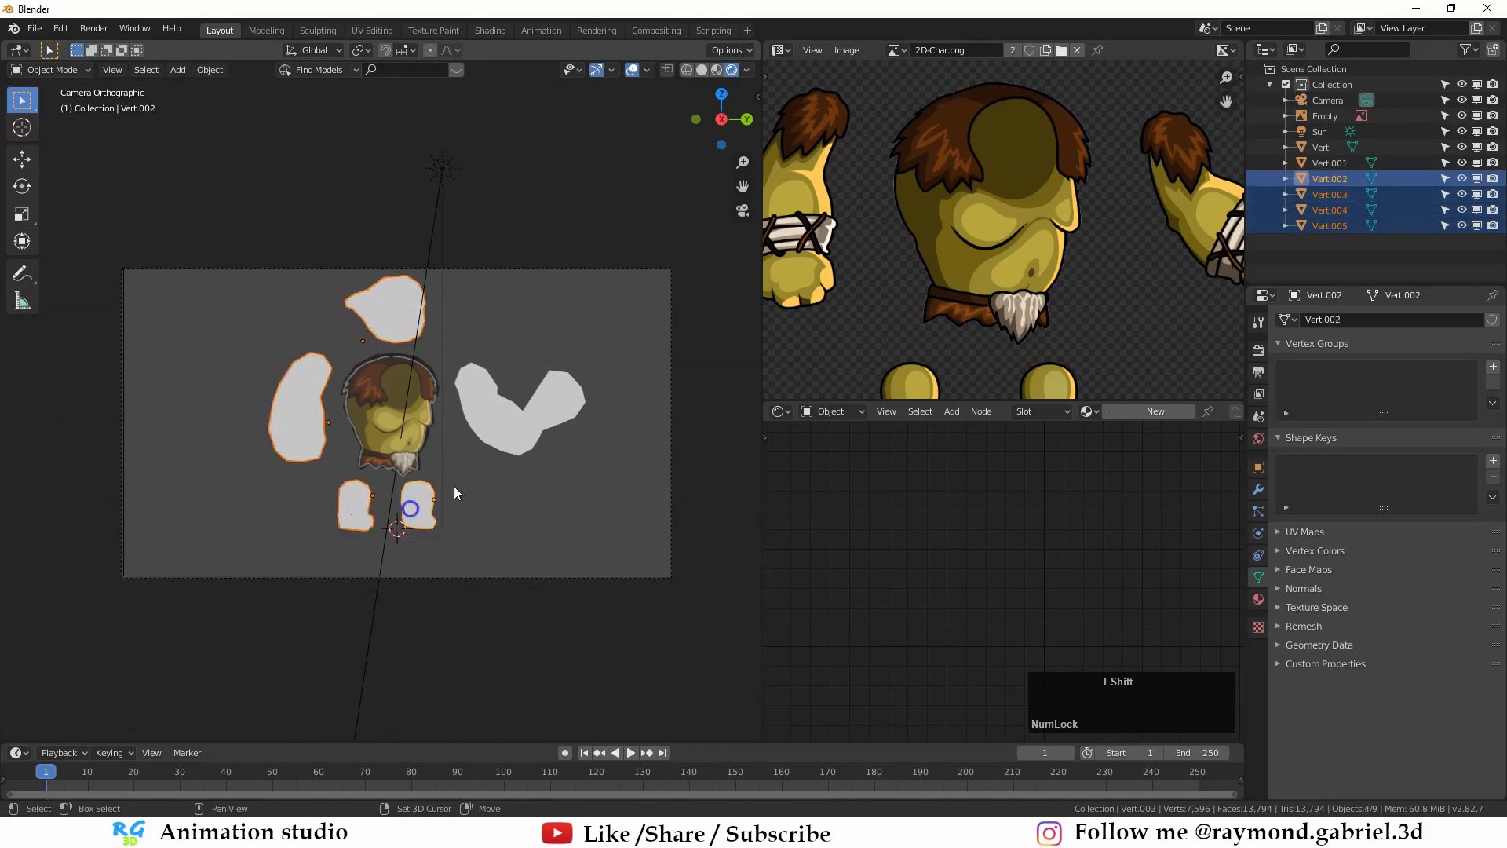
{"action": "left_click", "coordinate": [494, 420], "text": "shift"}
{"action": "key", "text": "Tab"}
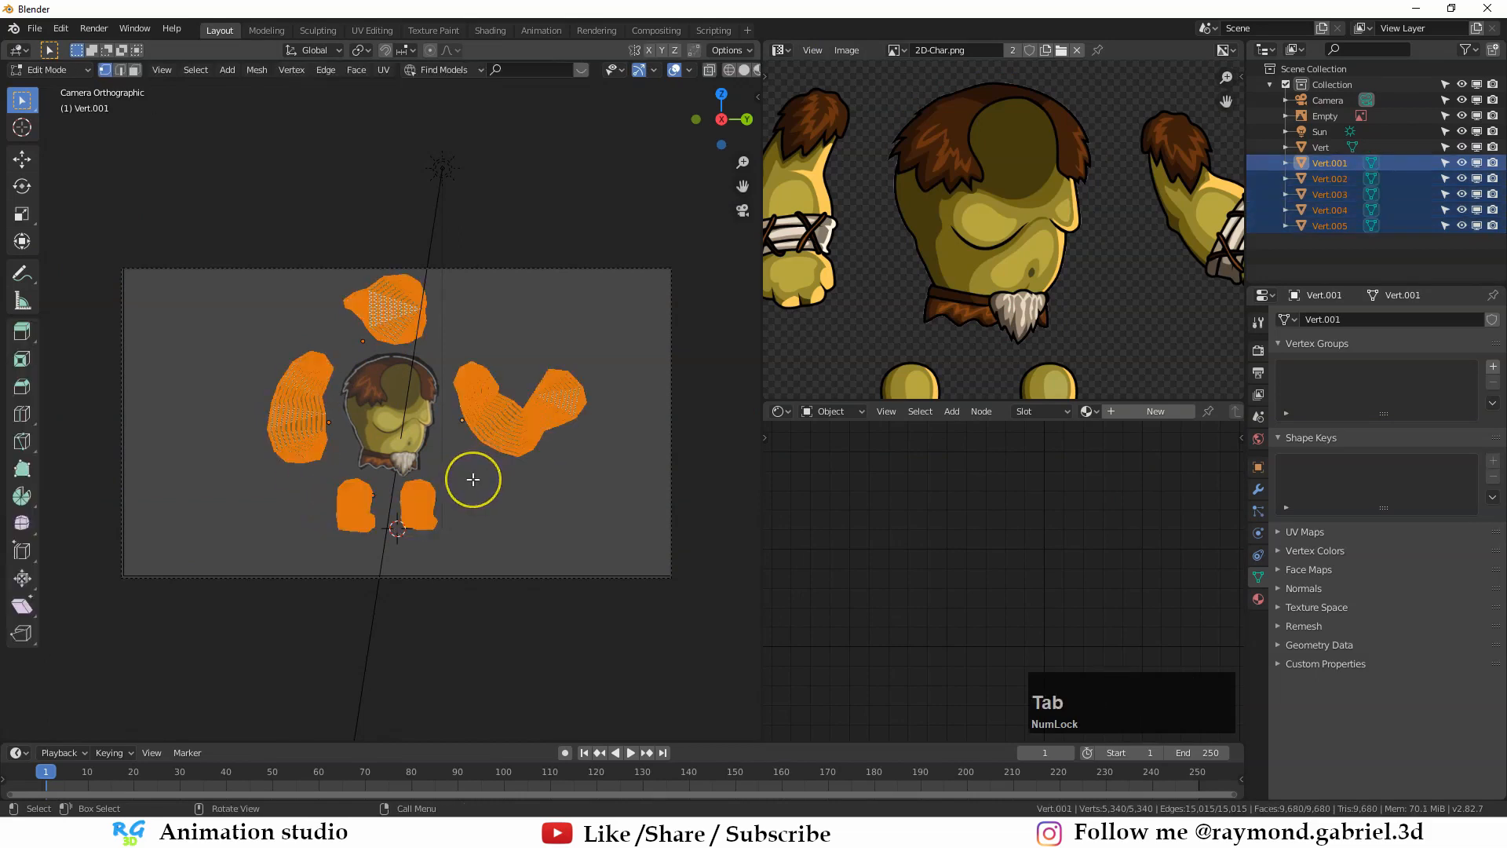
{"action": "key", "text": "u"}
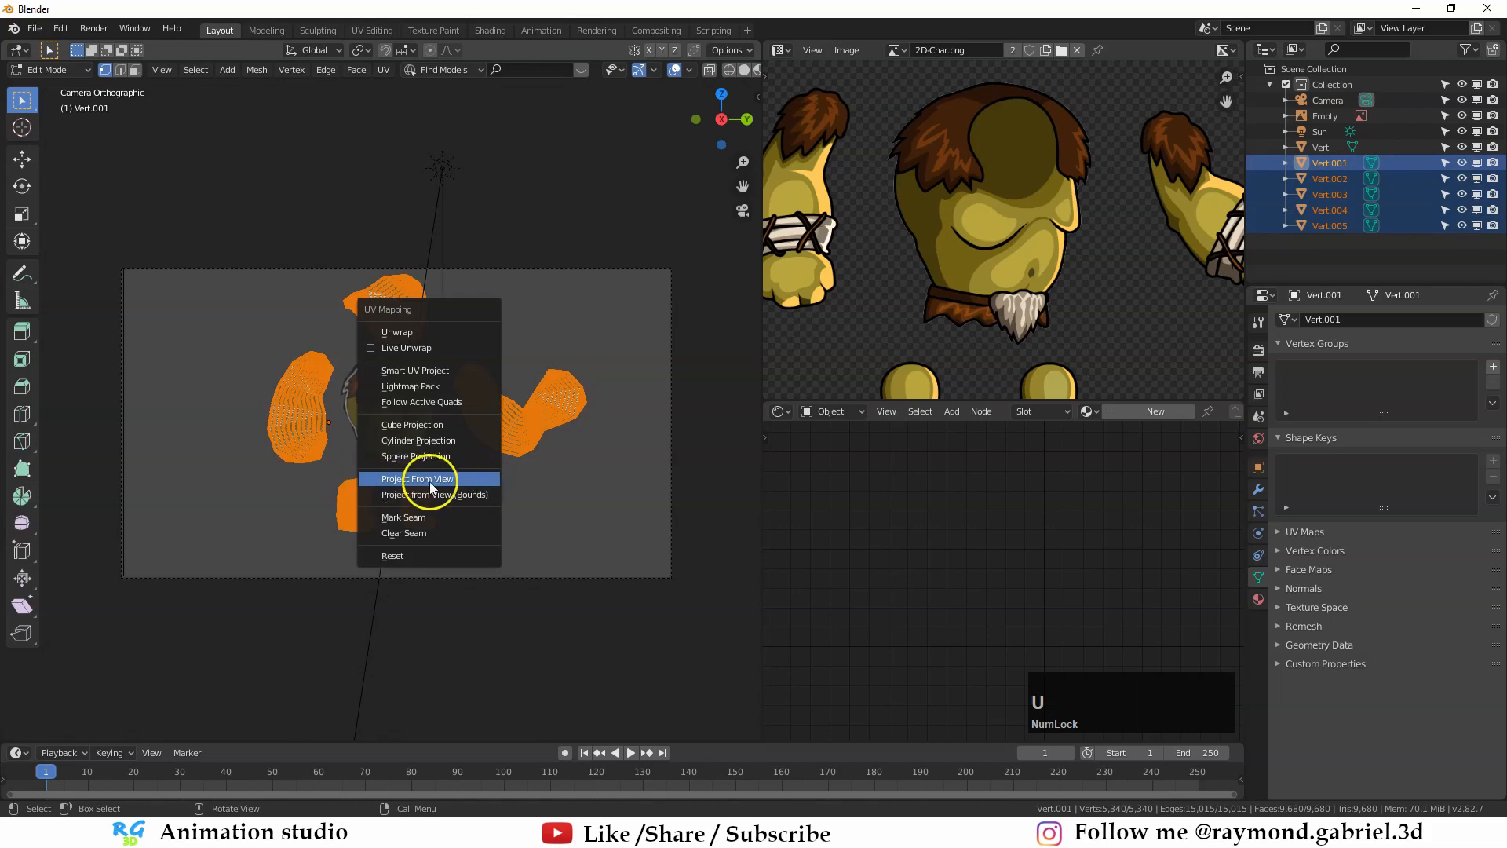
{"action": "left_click", "coordinate": [440, 481]}
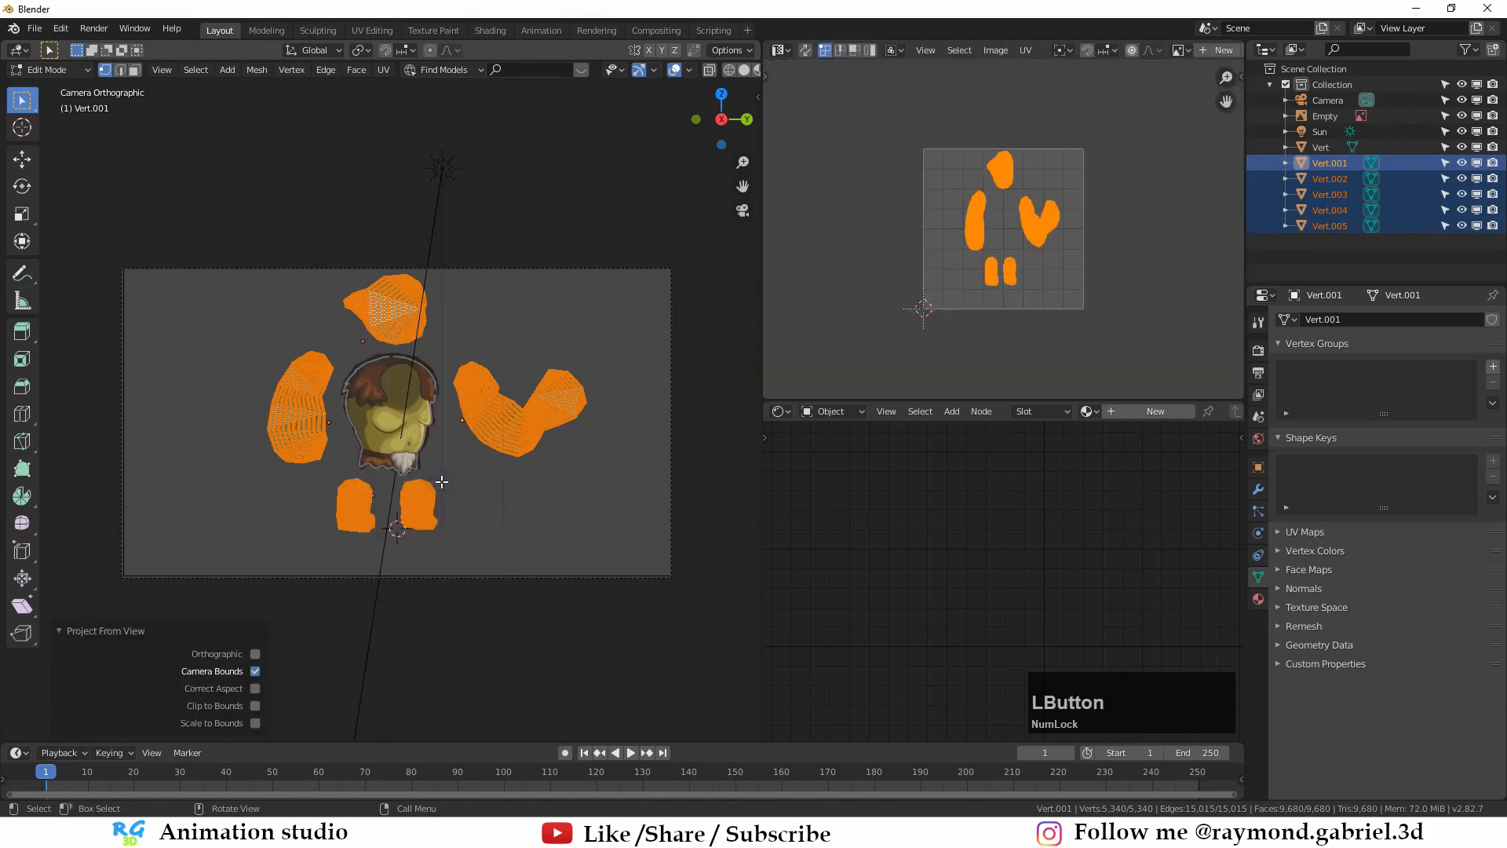
{"action": "key", "text": "Tab"}
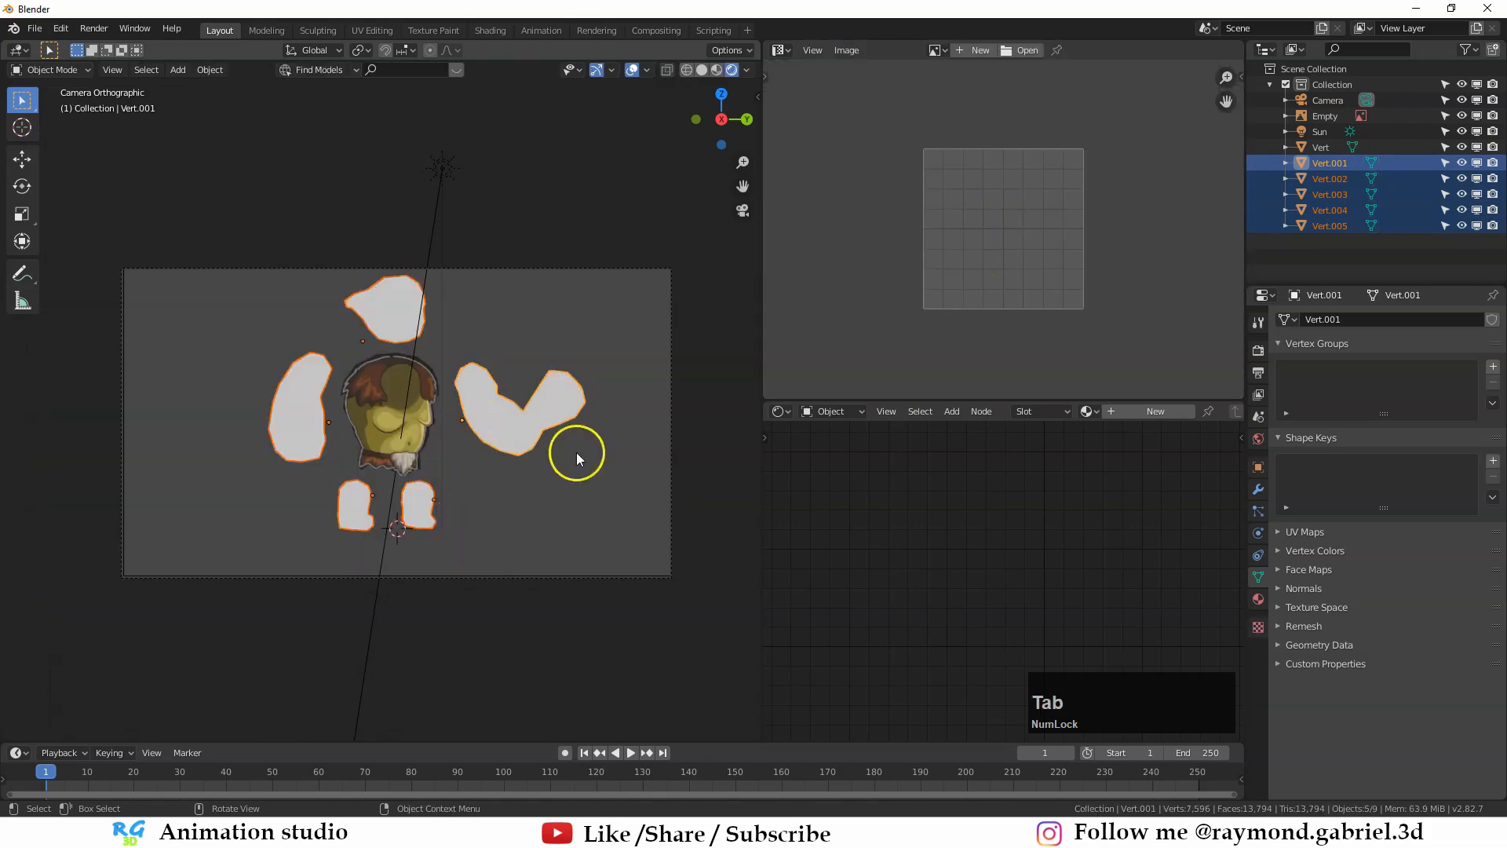
Step: Assign the existing Material.001 to the untextured head, arm and leg meshes
{"action": "left_click", "coordinate": [514, 445]}
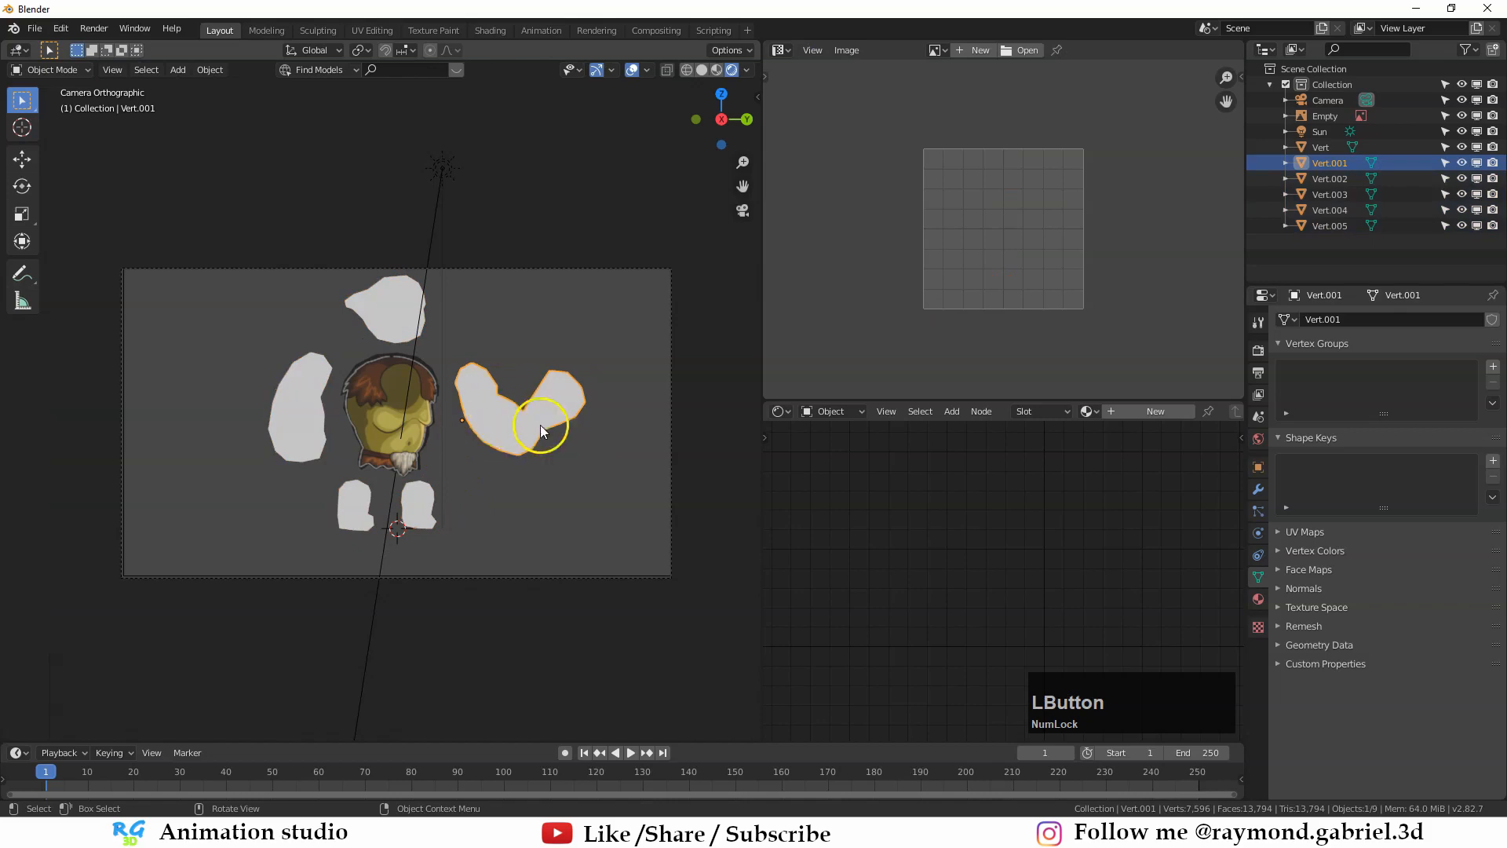
{"action": "left_click", "coordinate": [1258, 600]}
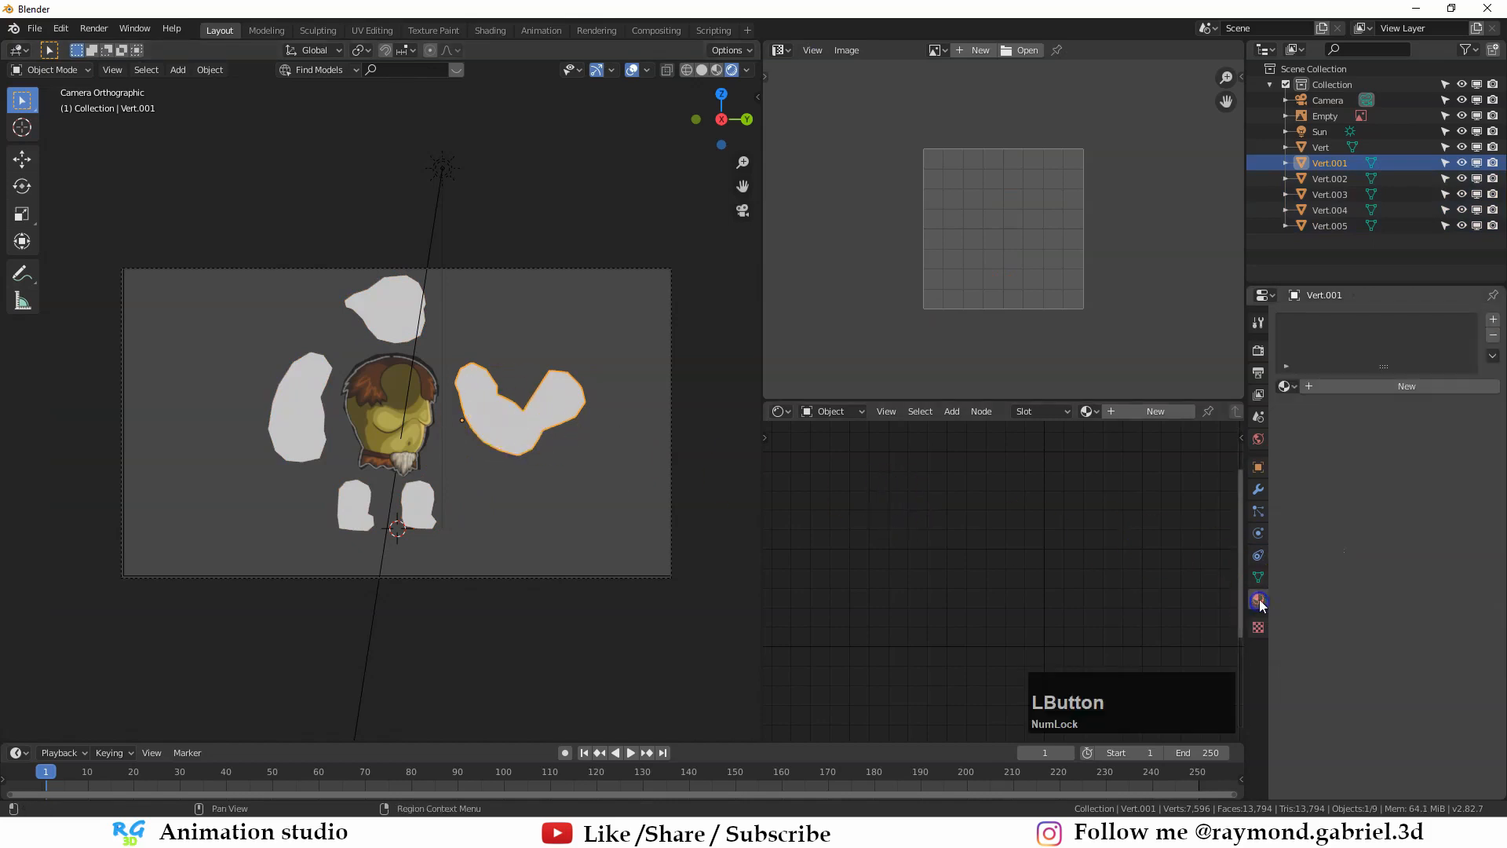
{"action": "left_click", "coordinate": [1292, 387]}
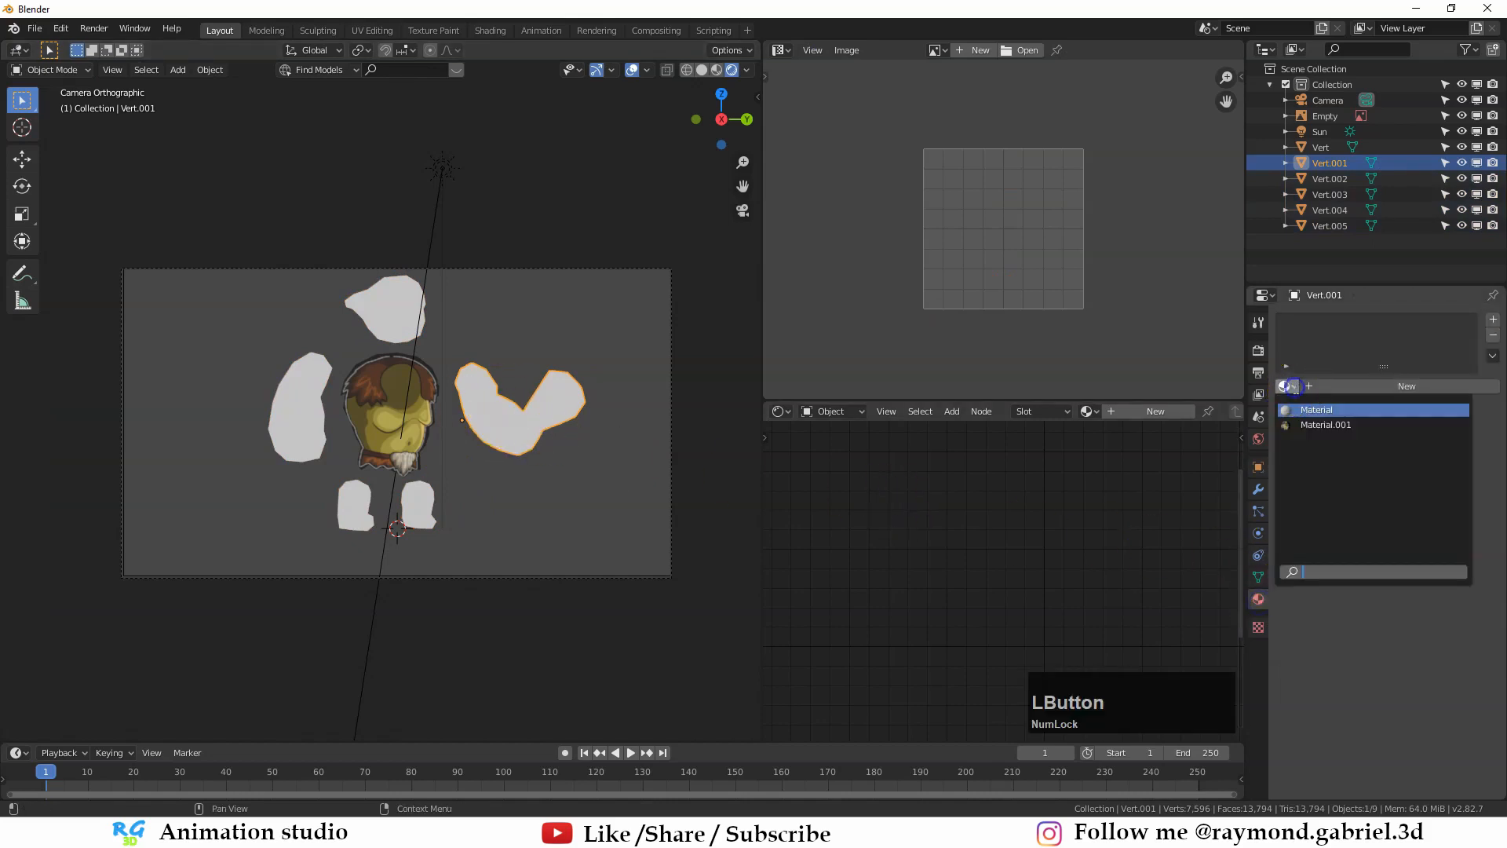
{"action": "left_click", "coordinate": [1332, 424]}
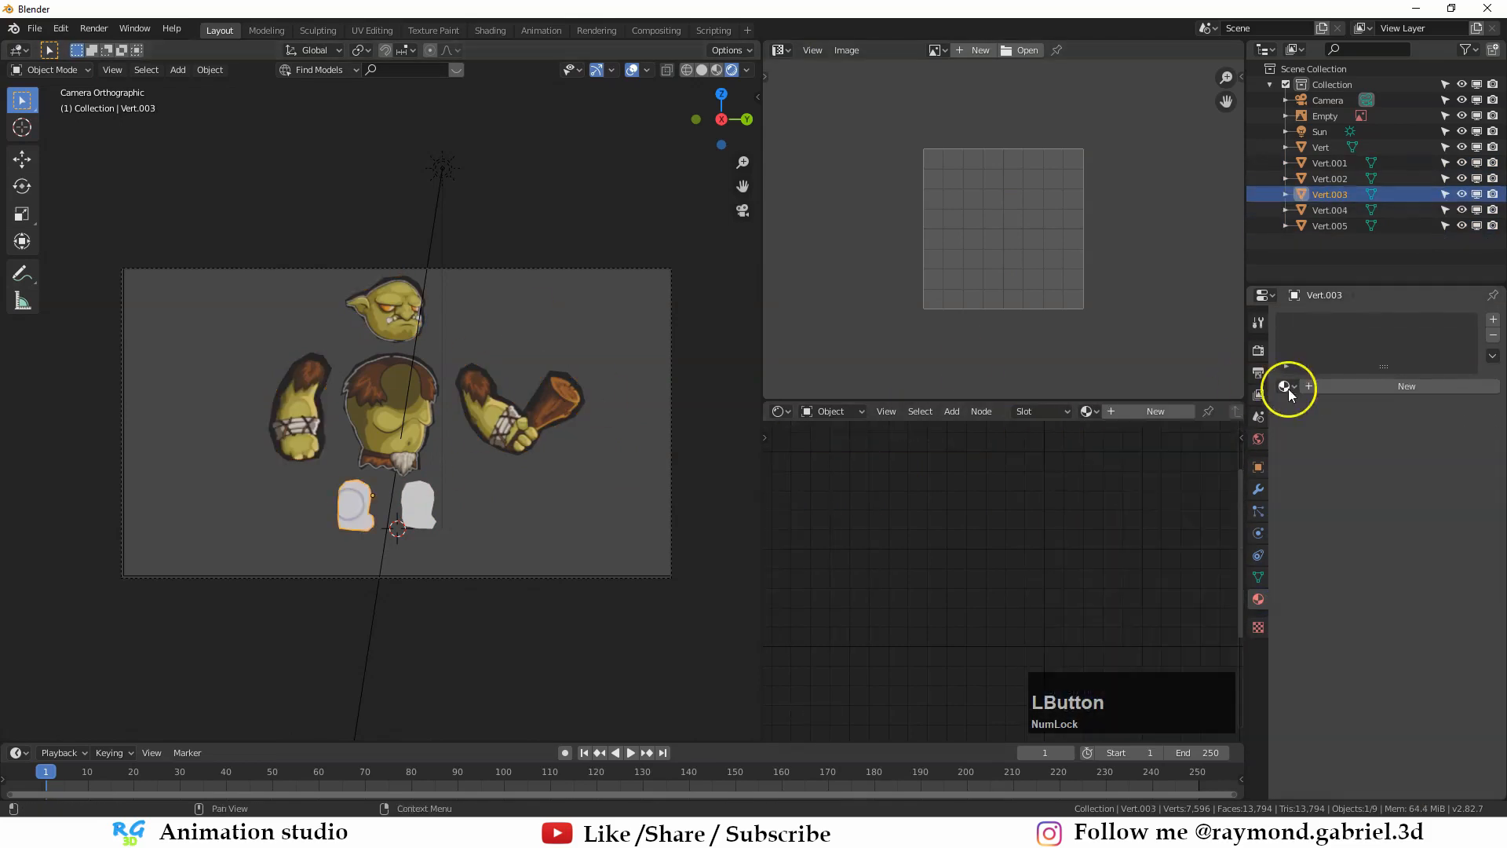
{"action": "left_click", "coordinate": [1288, 390]}
{"action": "left_click", "coordinate": [1332, 420]}
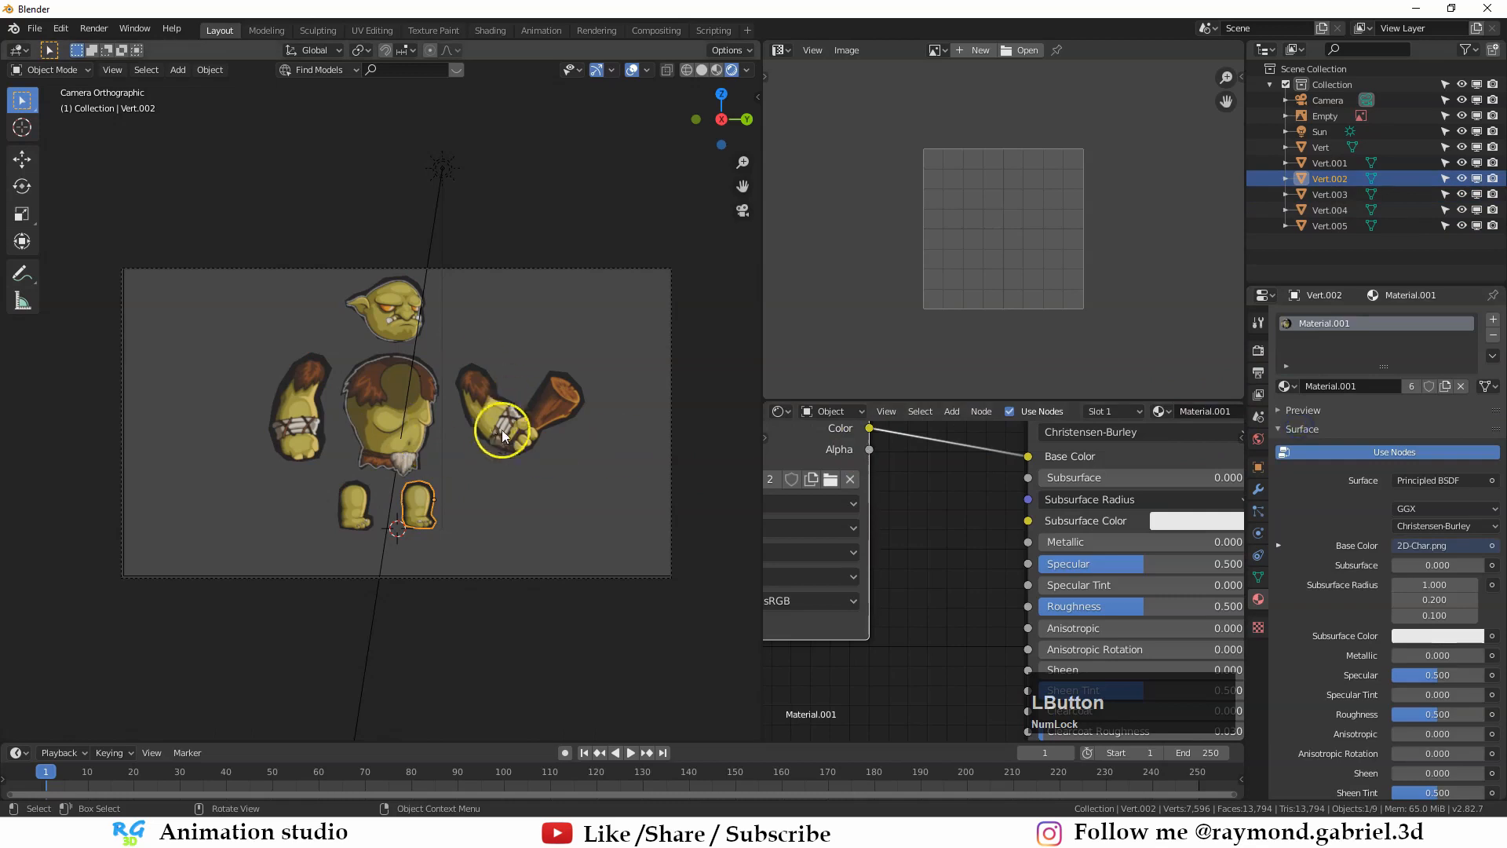
Step: Examine the textured body parts from an angle and through the camera, checking the edges around the club arm
{"action": "scroll", "coordinate": [495, 422], "scroll_direction": "up", "scroll_amount": 2}
{"action": "middle_click_drag", "start_coordinate": [495, 422], "coordinate": [539, 359]}
{"action": "scroll", "coordinate": [569, 409], "scroll_direction": "down", "scroll_amount": 1}
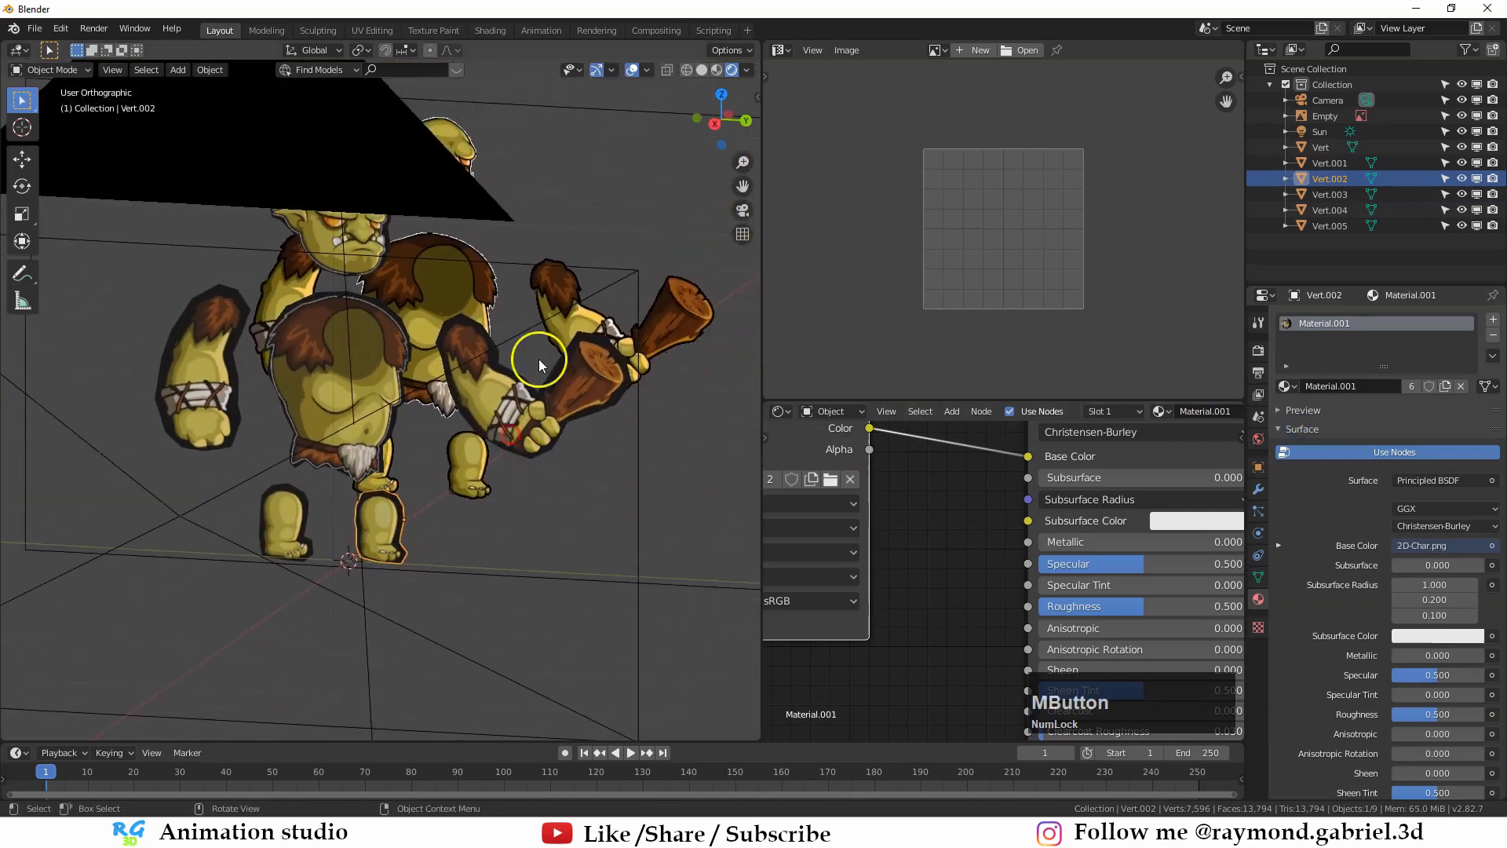
{"action": "left_click", "coordinate": [471, 403]}
{"action": "middle_click_drag", "start_coordinate": [471, 403], "coordinate": [474, 403]}
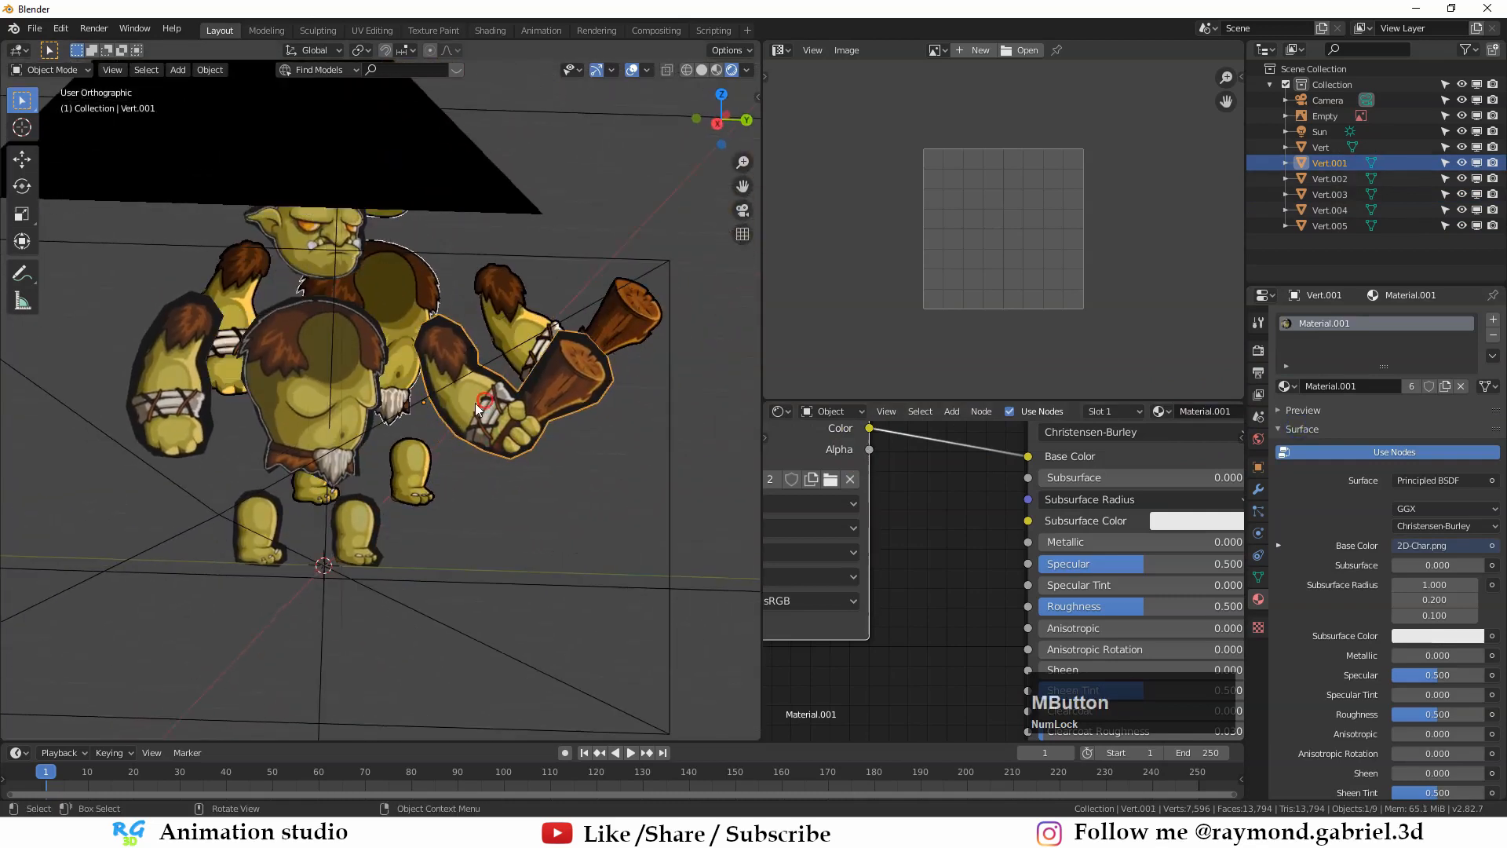
{"action": "key", "text": "KP_0"}
{"action": "scroll", "coordinate": [502, 412], "scroll_direction": "up", "scroll_amount": 2}
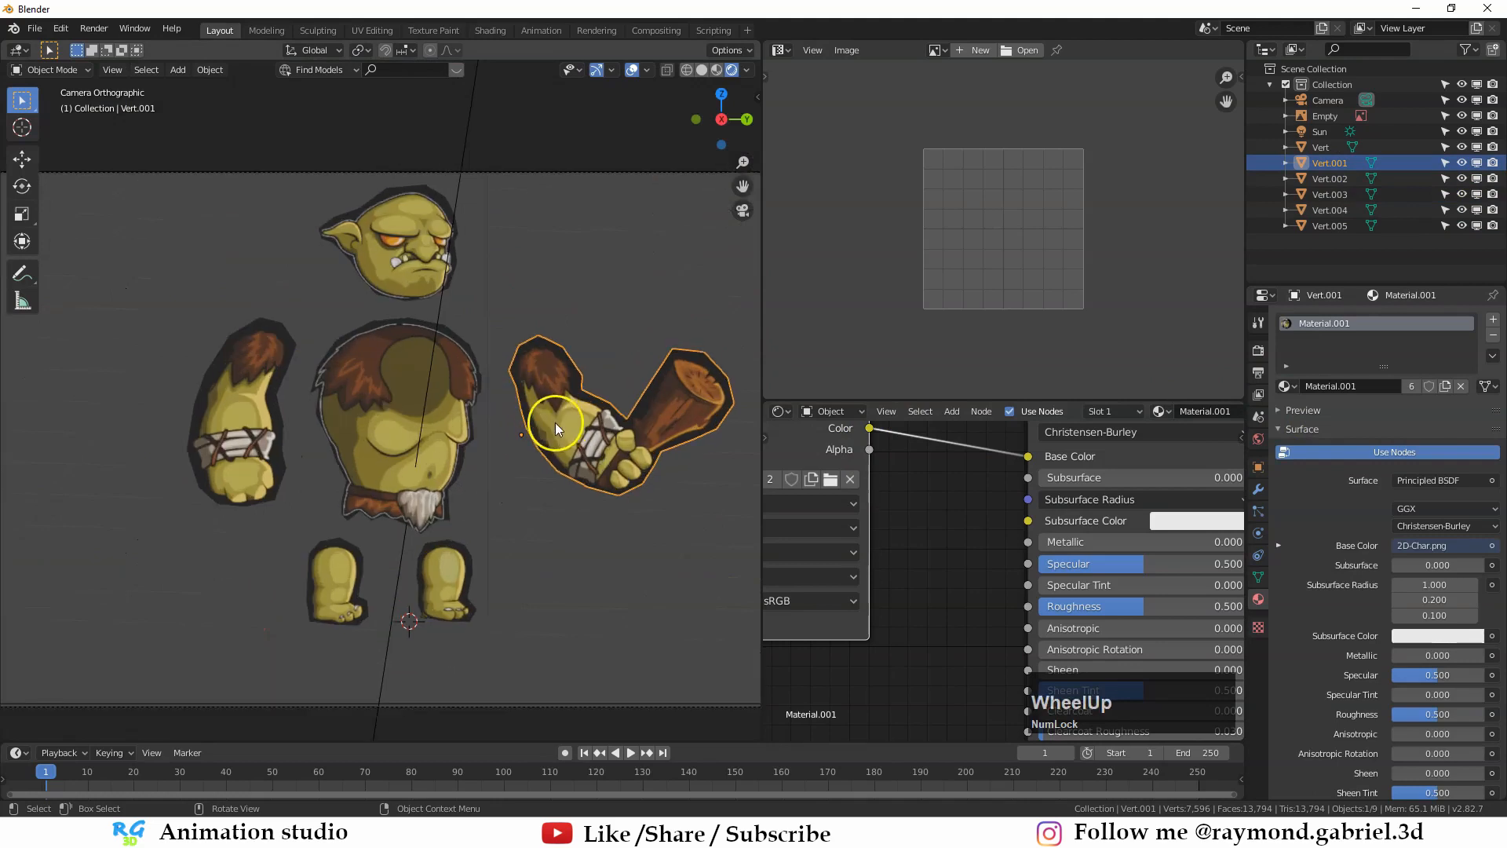
{"action": "key", "text": "Tab"}
{"action": "key", "text": "Tab"}
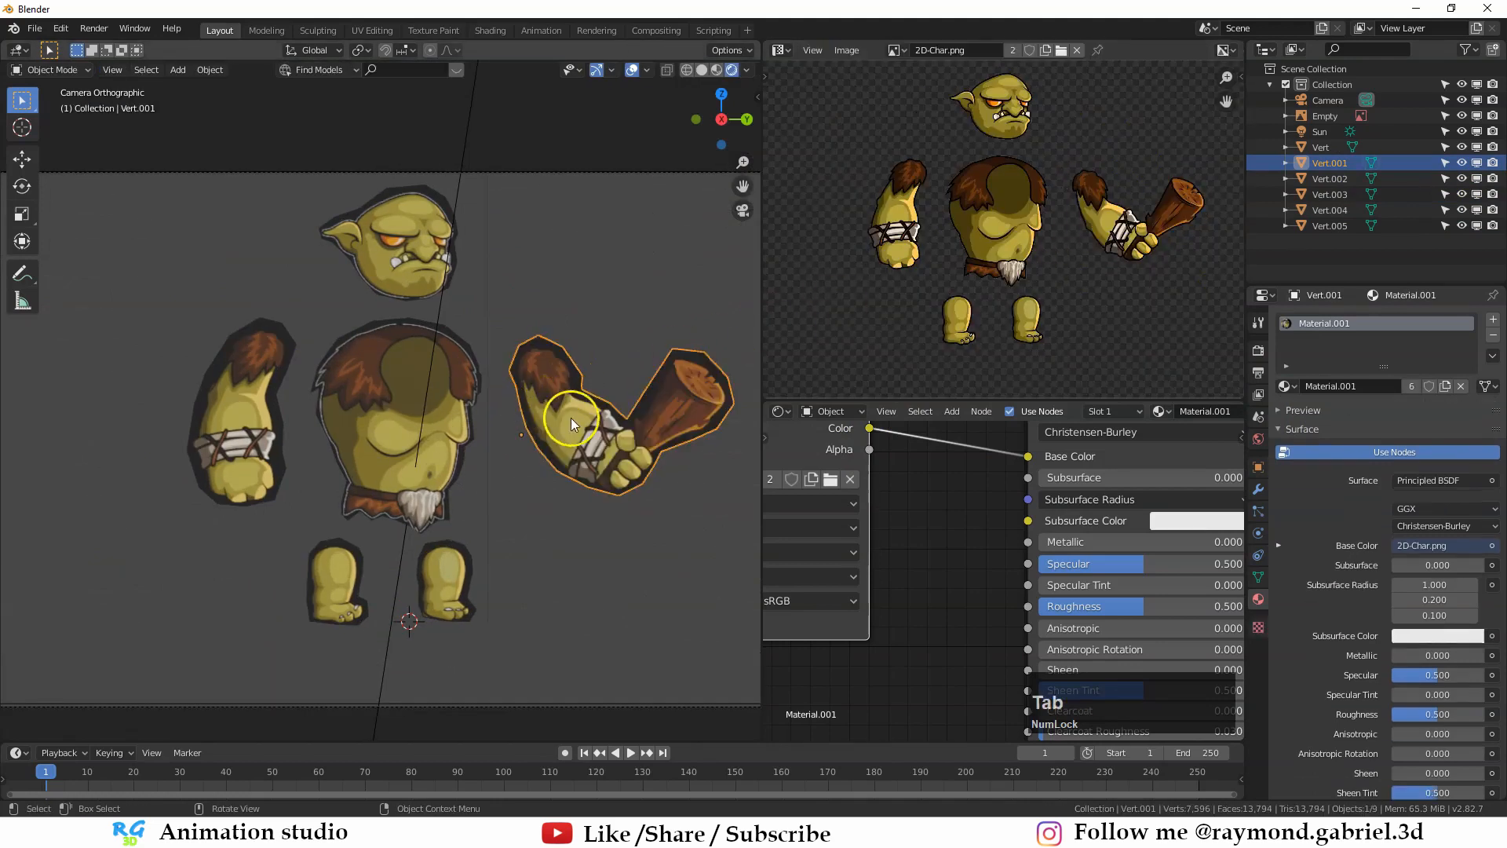
{"action": "scroll", "coordinate": [436, 412], "scroll_direction": "down", "scroll_amount": 2}
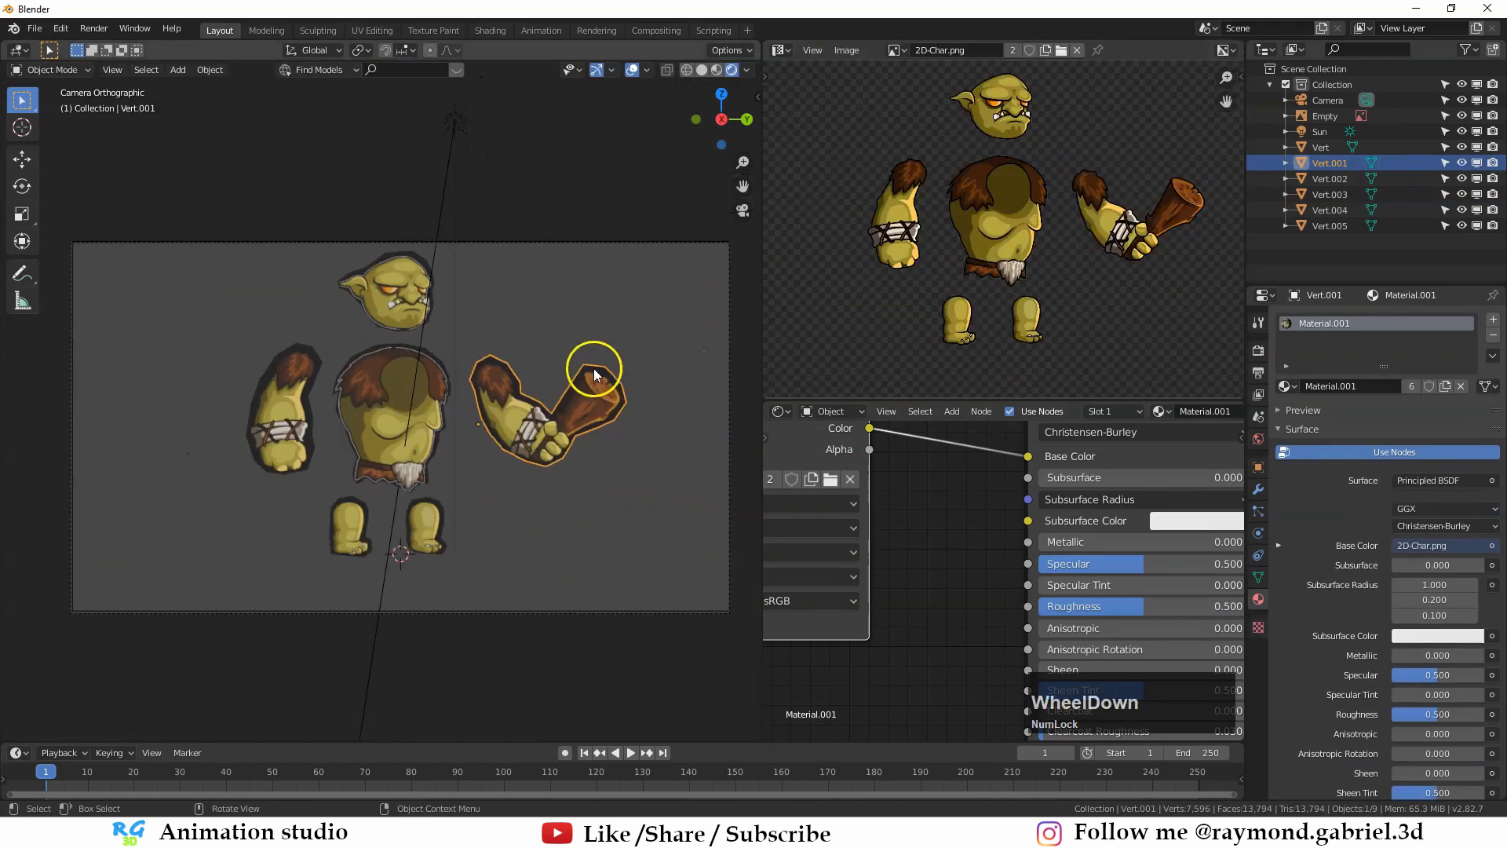
{"action": "middle_click_drag", "start_coordinate": [593, 369], "coordinate": [464, 355]}
{"action": "key", "text": "KP_0"}
{"action": "scroll", "coordinate": [502, 369], "scroll_direction": "up", "scroll_amount": 3}
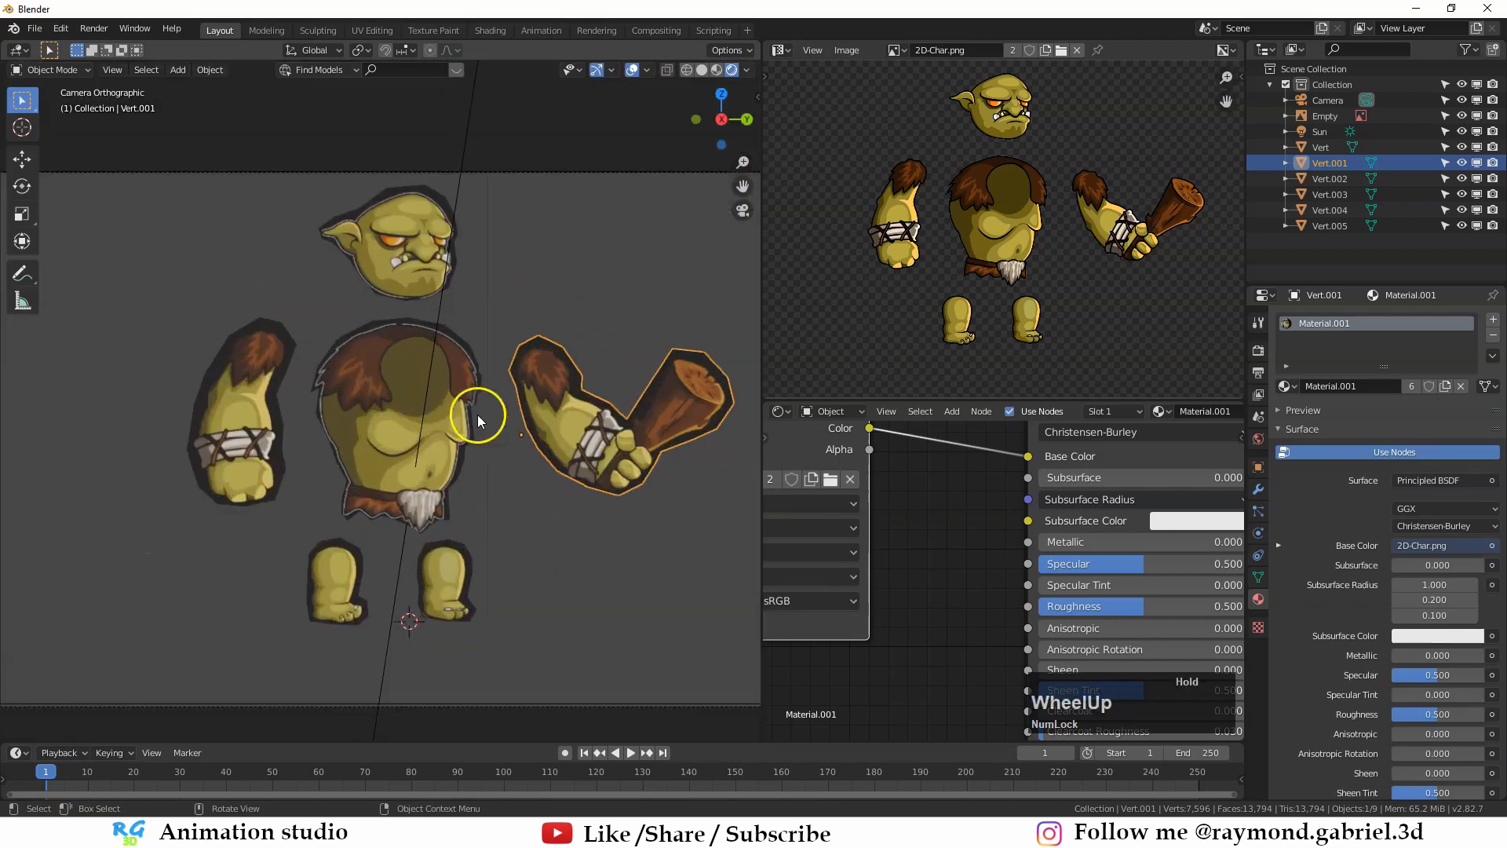
{"action": "middle_click_drag", "start_coordinate": [478, 414], "coordinate": [467, 378], "text": "shift"}
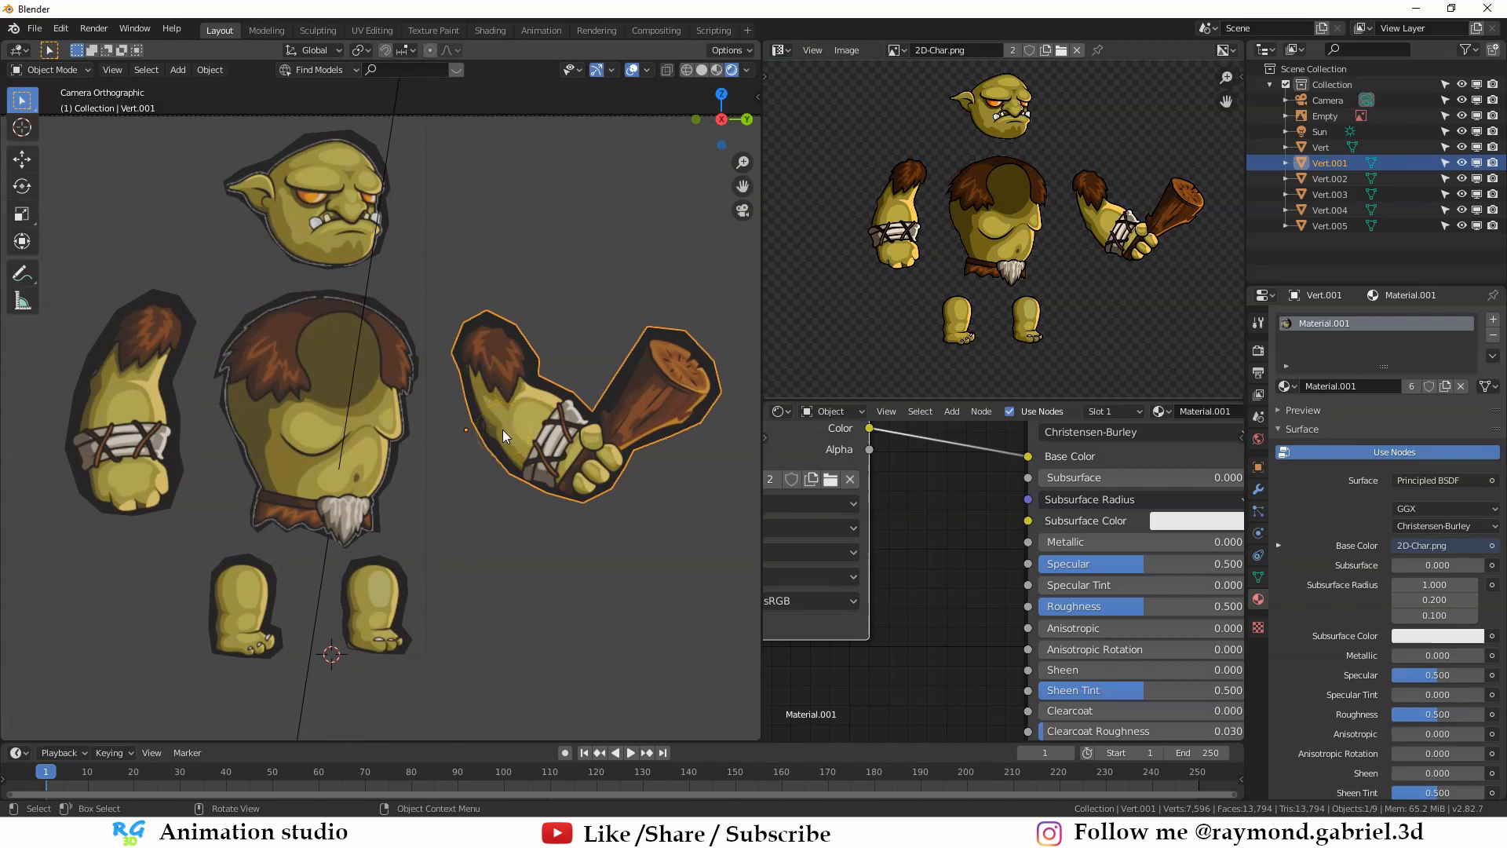
{"action": "left_click", "coordinate": [828, 285]}
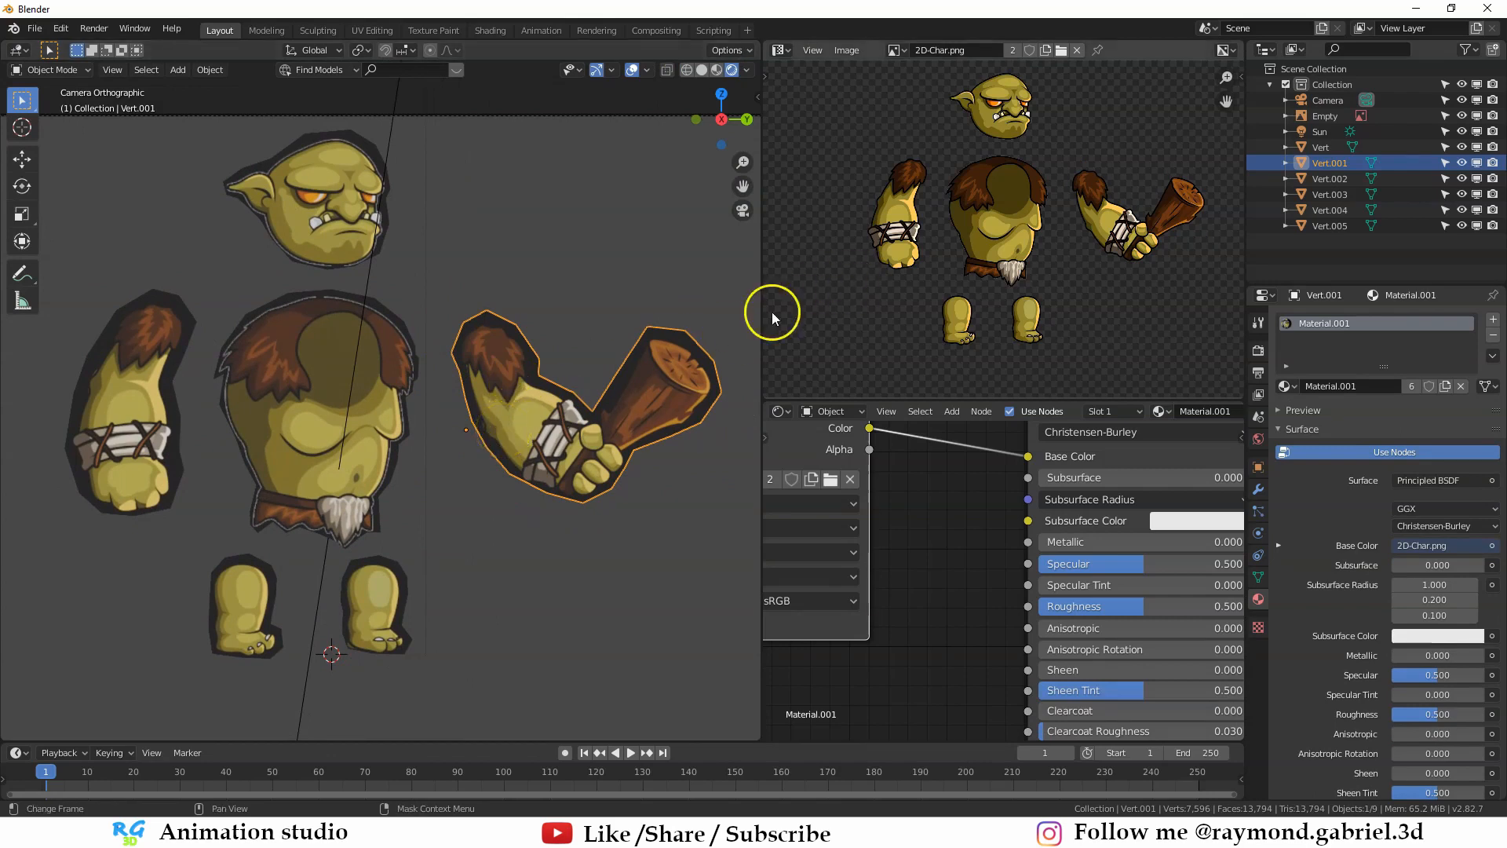
{"action": "scroll", "coordinate": [539, 369], "scroll_direction": "up", "scroll_amount": 1}
{"action": "middle_click_drag", "start_coordinate": [539, 368], "coordinate": [501, 385], "text": "shift"}
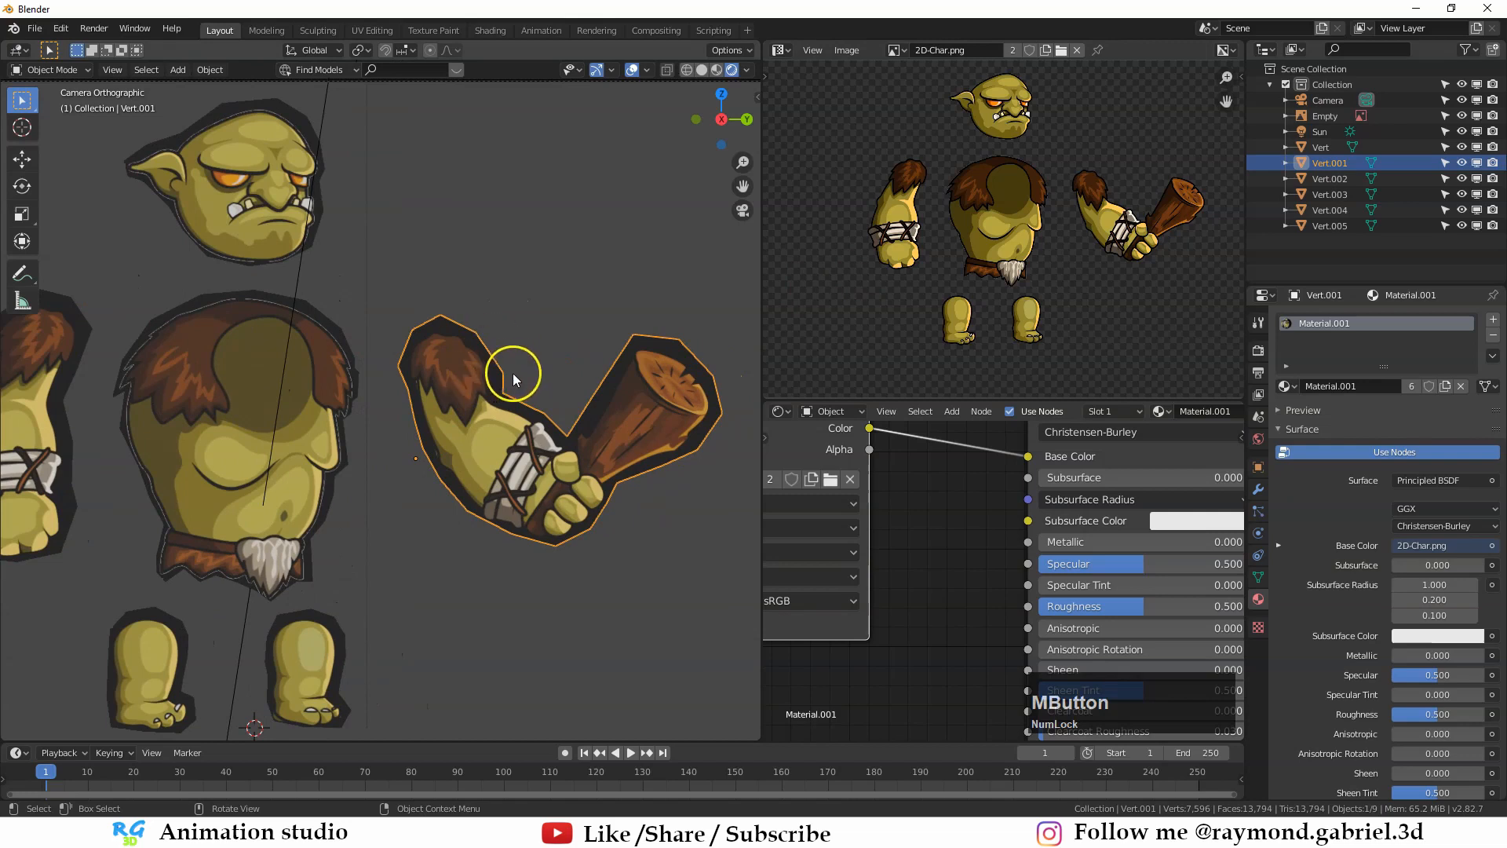
Step: Connect the 2D-Char.png texture's Alpha output to the Alpha input of the Principled BSDF in Material.001
{"action": "scroll", "coordinate": [918, 492], "scroll_direction": "down", "scroll_amount": 2}
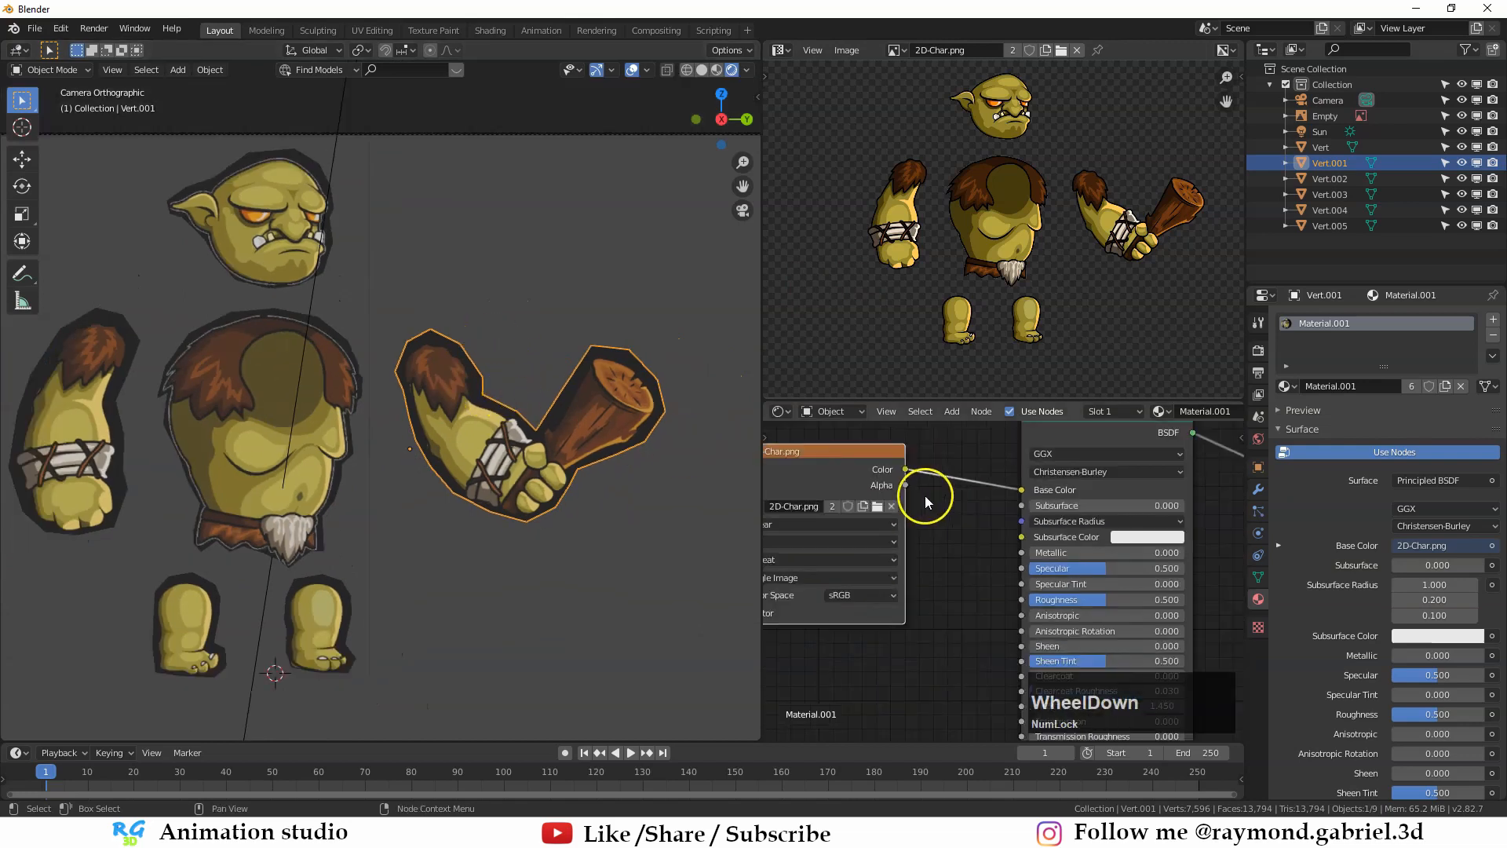
{"action": "middle_click_drag", "start_coordinate": [919, 491], "coordinate": [902, 447]}
{"action": "left_click_drag", "start_coordinate": [922, 484], "coordinate": [929, 492]}
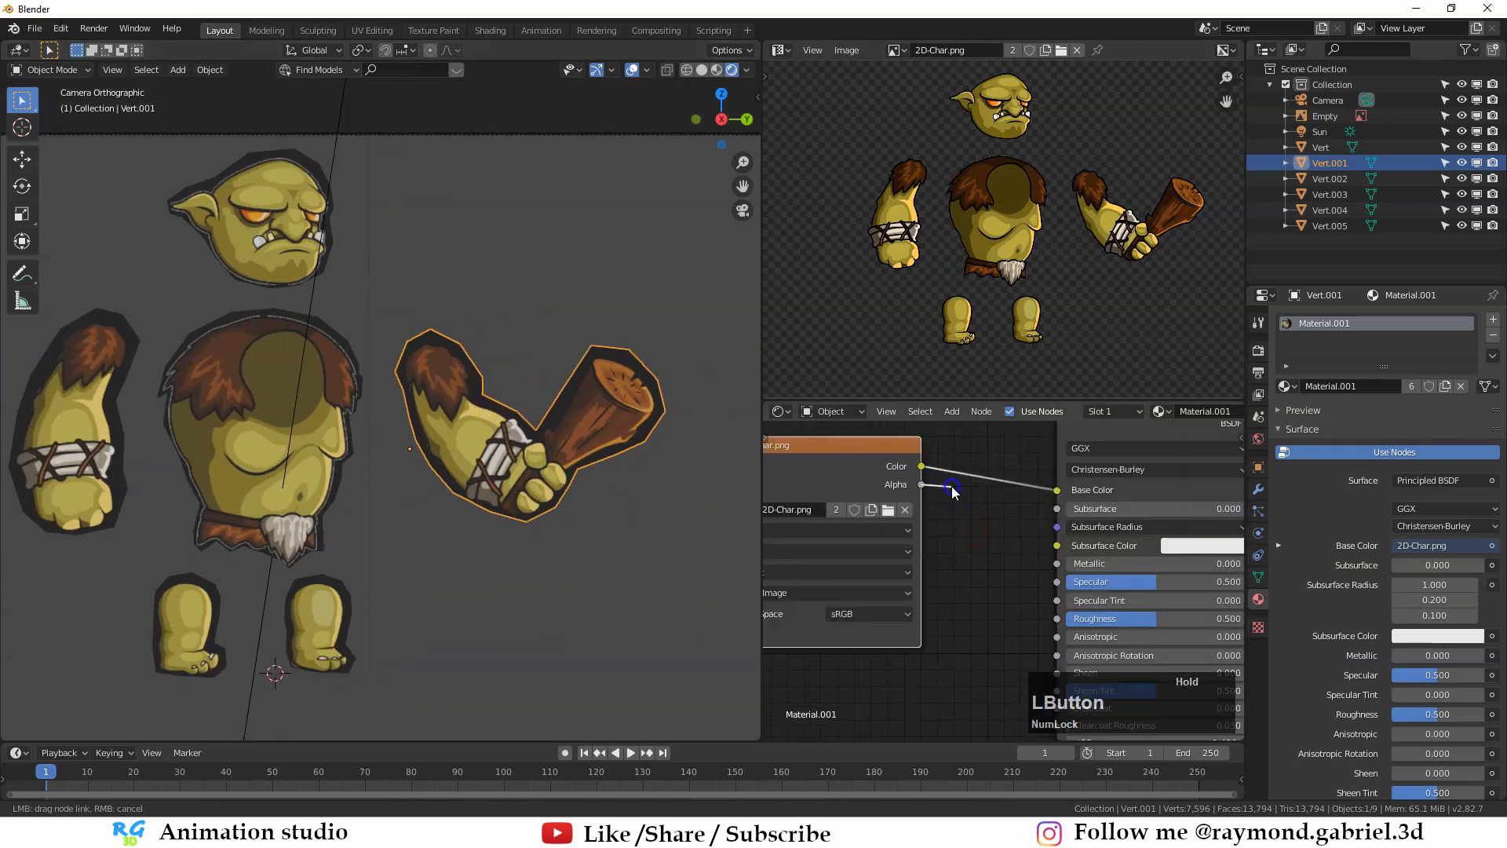
{"action": "left_click_drag", "start_coordinate": [964, 510], "coordinate": [966, 512]}
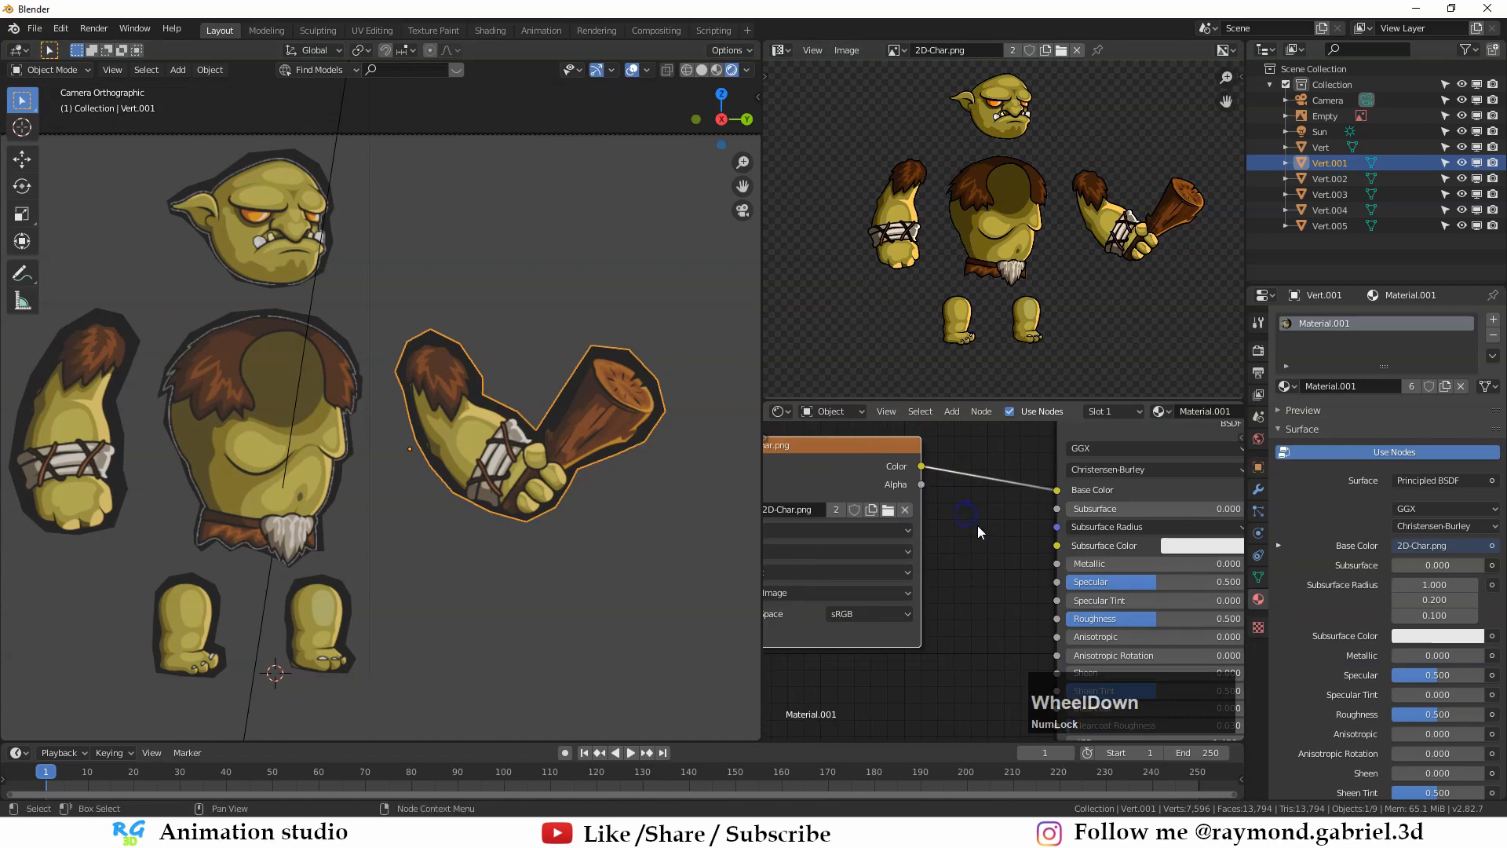
{"action": "scroll", "coordinate": [974, 527], "scroll_direction": "down", "scroll_amount": 3}
{"action": "middle_click_drag", "start_coordinate": [959, 531], "coordinate": [902, 400]}
{"action": "scroll", "coordinate": [915, 722], "scroll_direction": "up", "scroll_amount": 3}
{"action": "left_click_drag", "start_coordinate": [960, 621], "coordinate": [902, 620]}
{"action": "scroll", "coordinate": [902, 609], "scroll_direction": "down", "scroll_amount": 2}
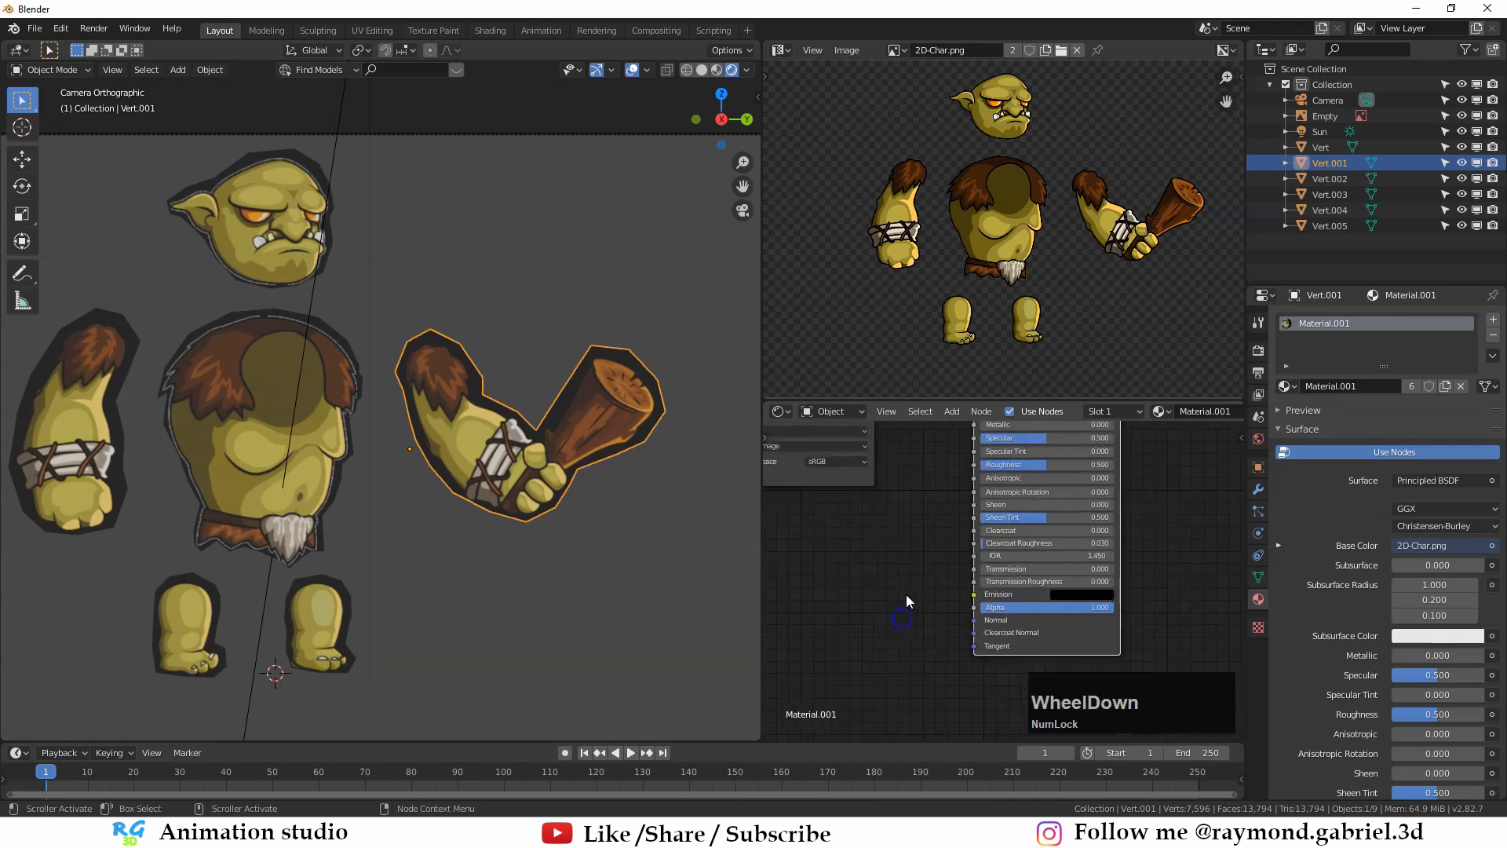
{"action": "middle_click_drag", "start_coordinate": [902, 605], "coordinate": [911, 612]}
{"action": "left_click_drag", "start_coordinate": [880, 439], "coordinate": [892, 453]}
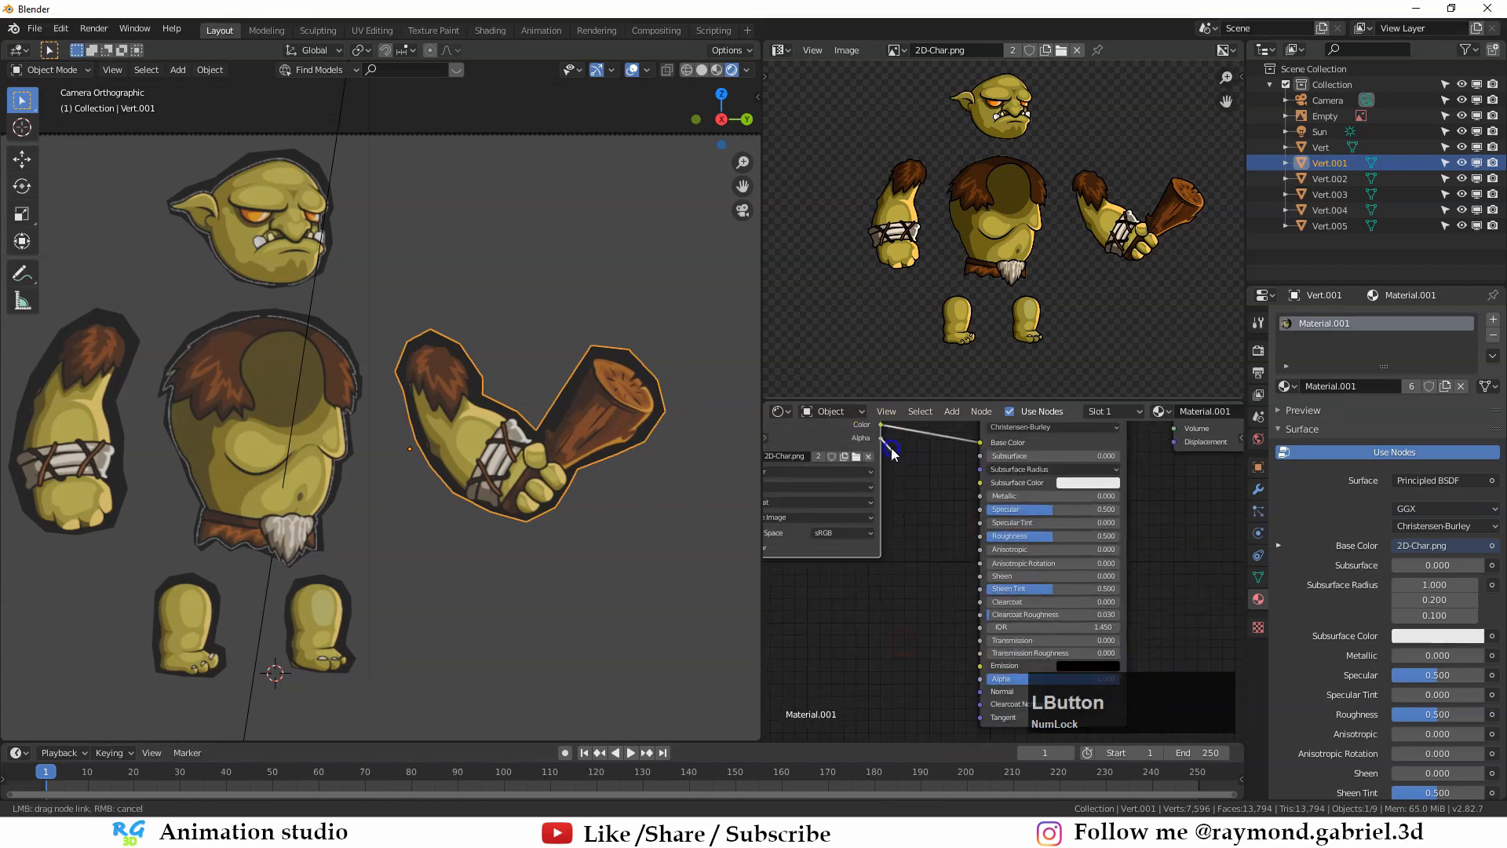
{"action": "left_click_drag", "start_coordinate": [950, 651], "coordinate": [980, 678]}
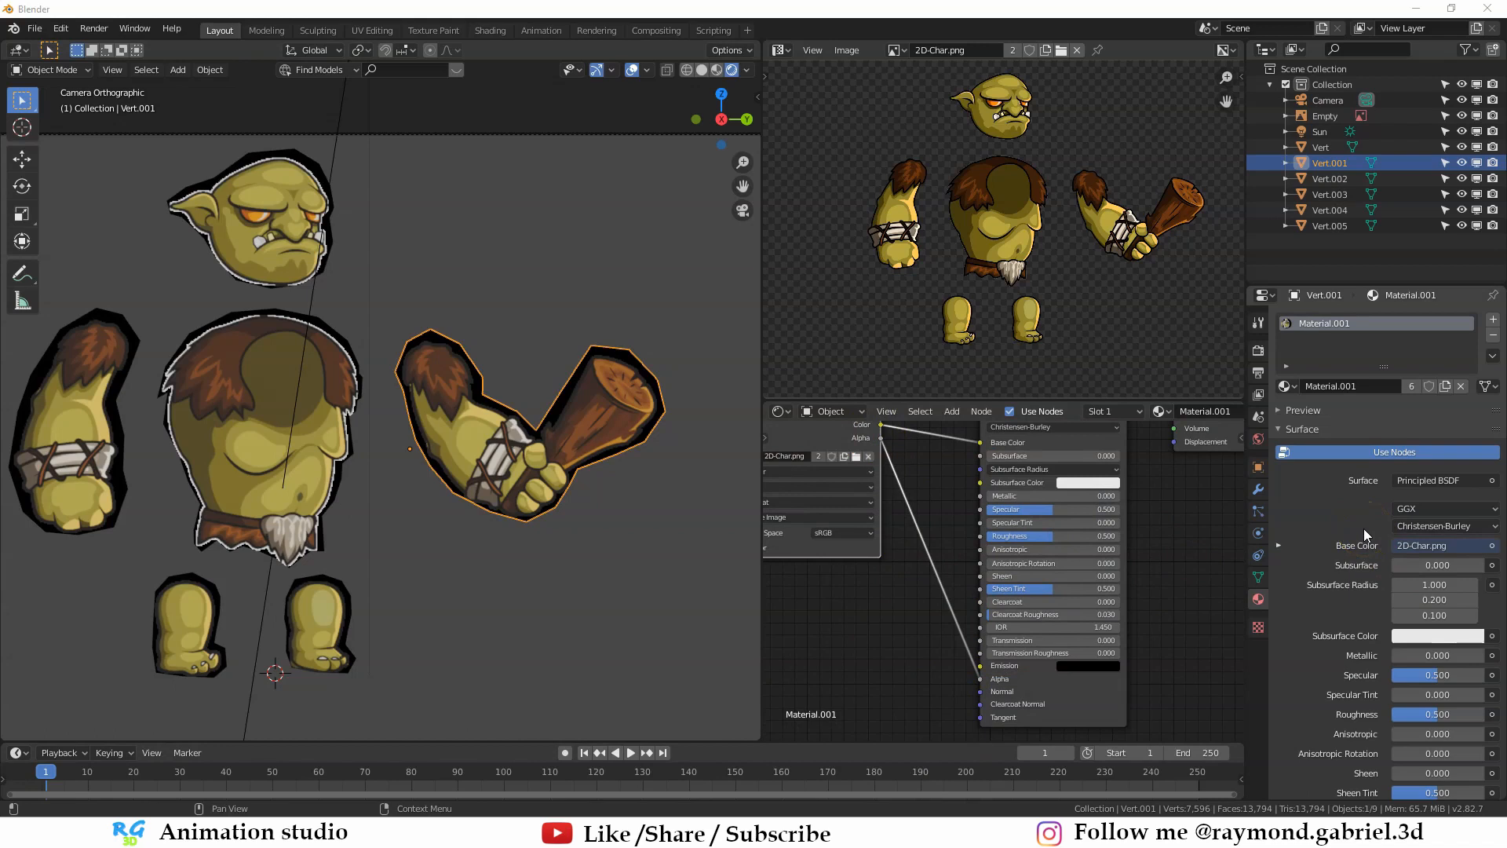
Step: Set the blend mode of Material.001 to Alpha Clip so the black borders around the body parts turn transparent
{"action": "scroll", "coordinate": [1415, 486], "scroll_direction": "down", "scroll_amount": 9}
{"action": "scroll", "coordinate": [1382, 511], "scroll_direction": "down", "scroll_amount": 3}
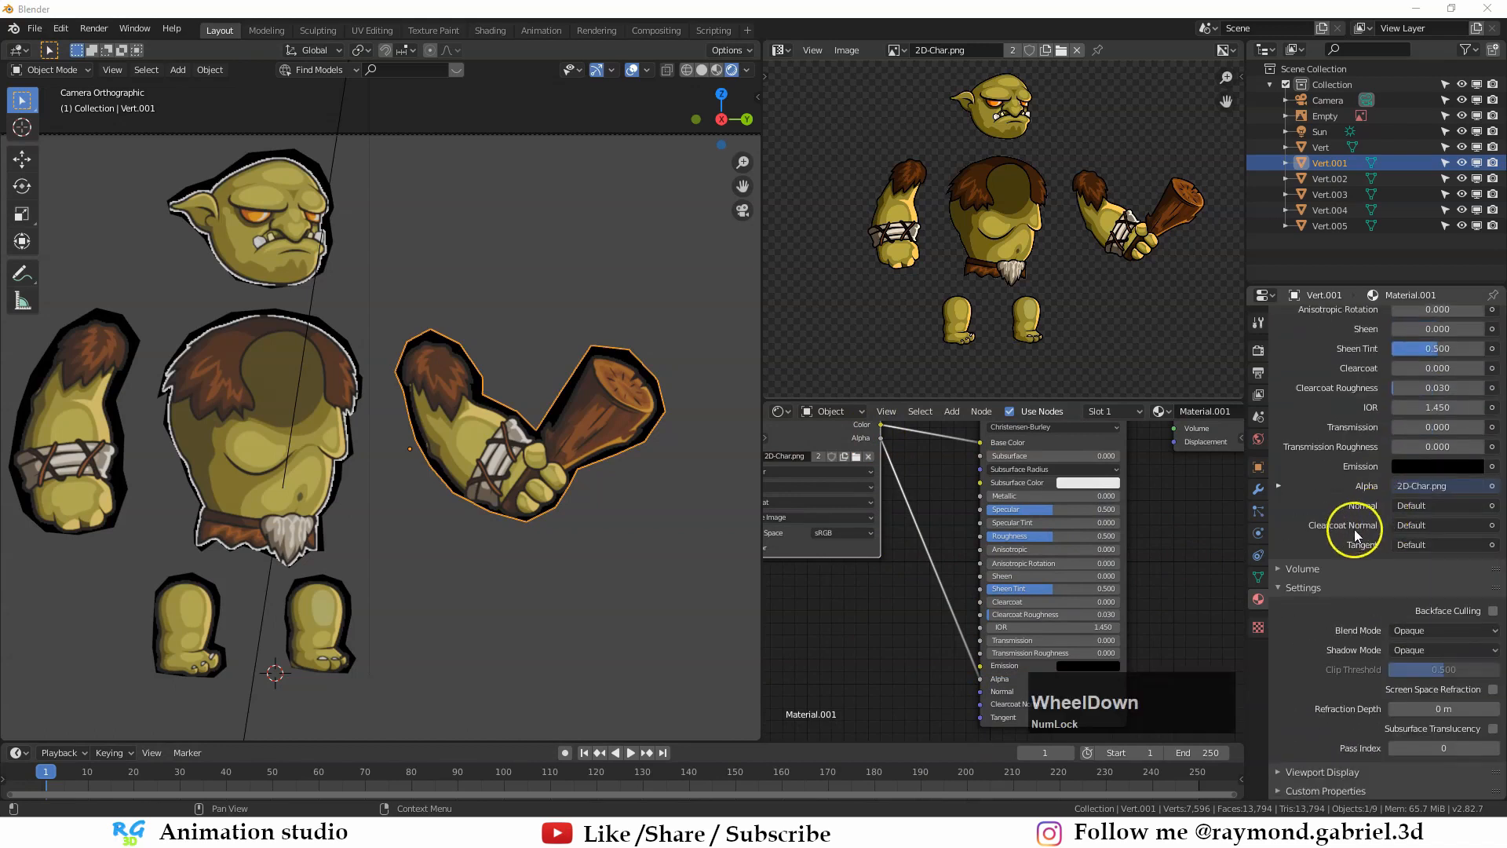
{"action": "left_click", "coordinate": [1305, 589]}
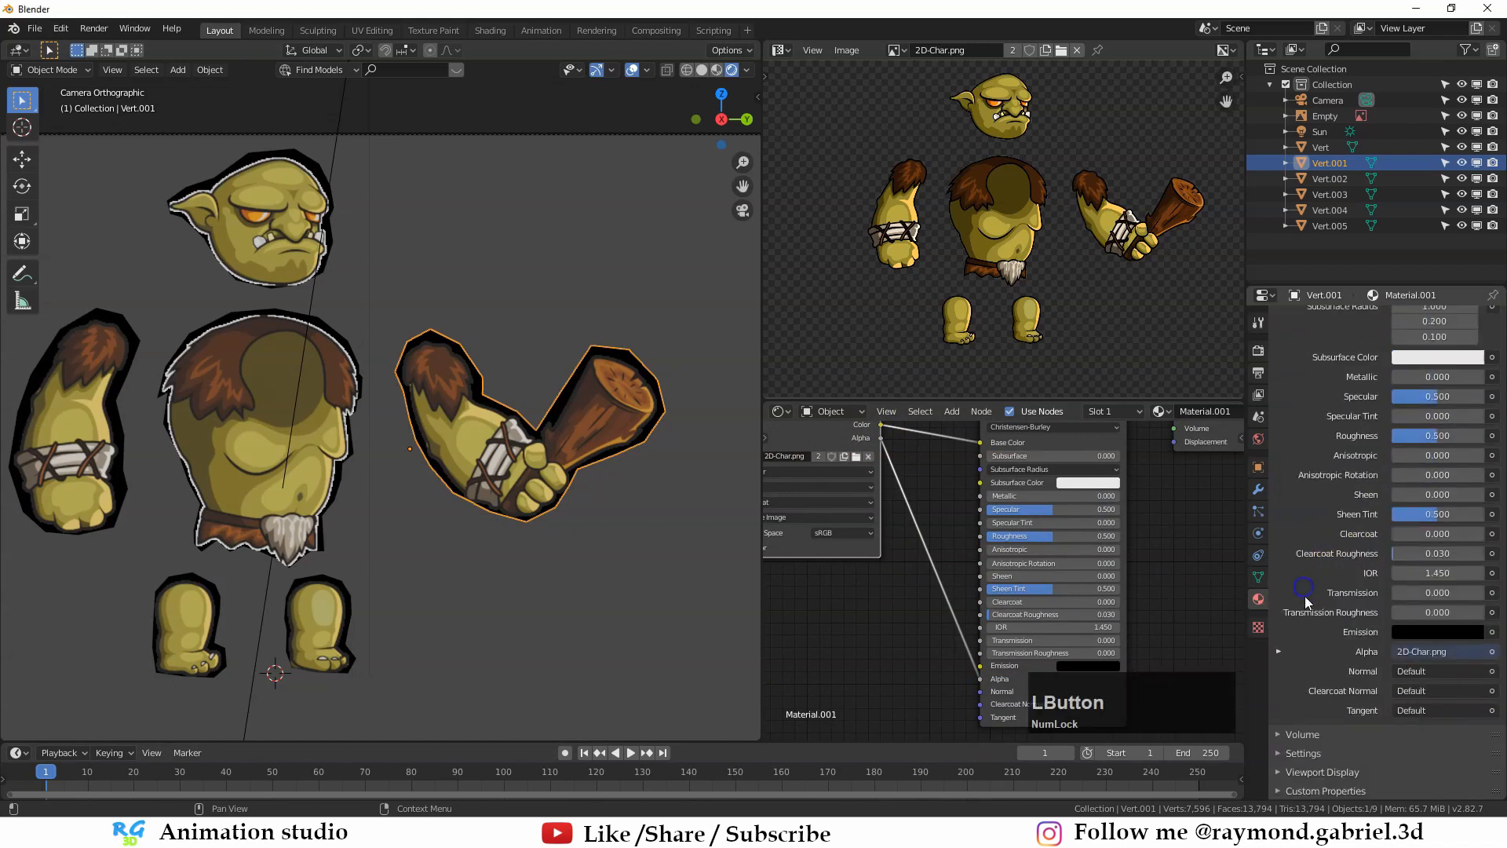
{"action": "left_click", "coordinate": [1302, 752]}
{"action": "scroll", "coordinate": [1337, 655], "scroll_direction": "down", "scroll_amount": 5}
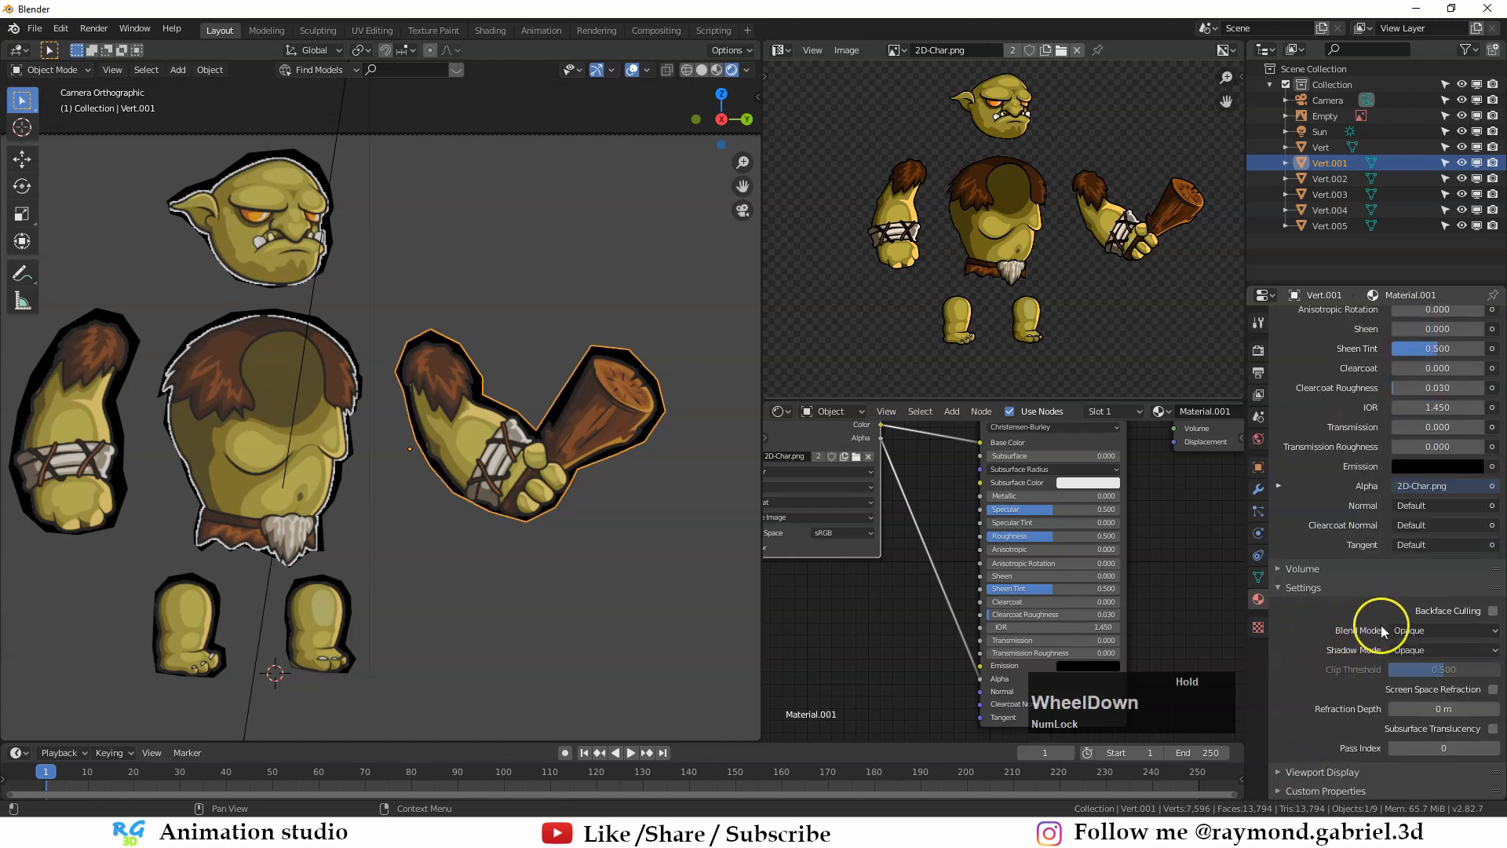
{"action": "left_click", "coordinate": [1413, 633]}
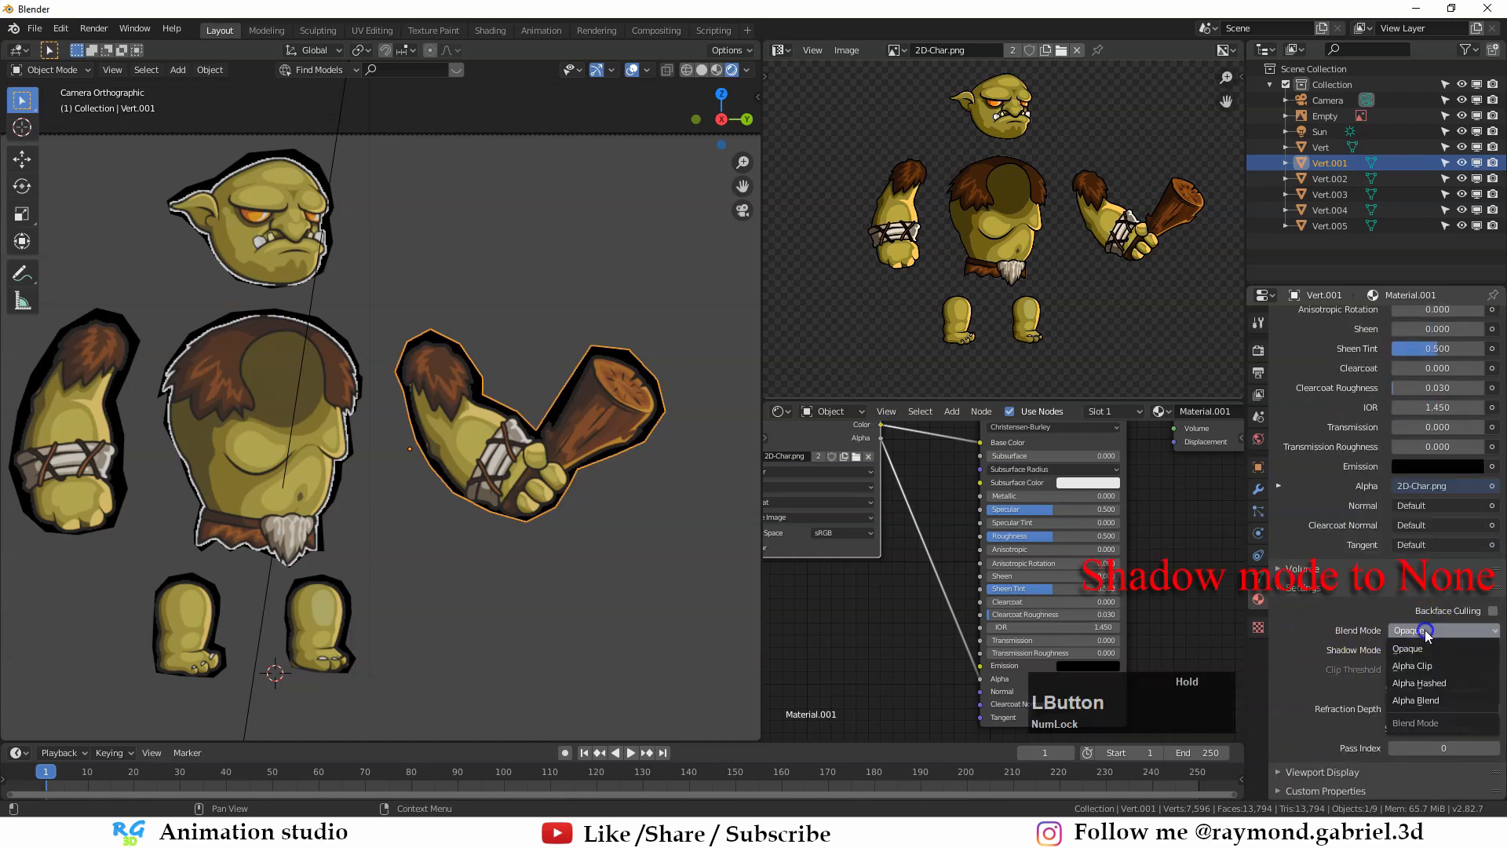
{"action": "left_click", "coordinate": [1413, 666]}
{"action": "middle_click_drag", "start_coordinate": [418, 406], "coordinate": [477, 363], "text": "shift"}
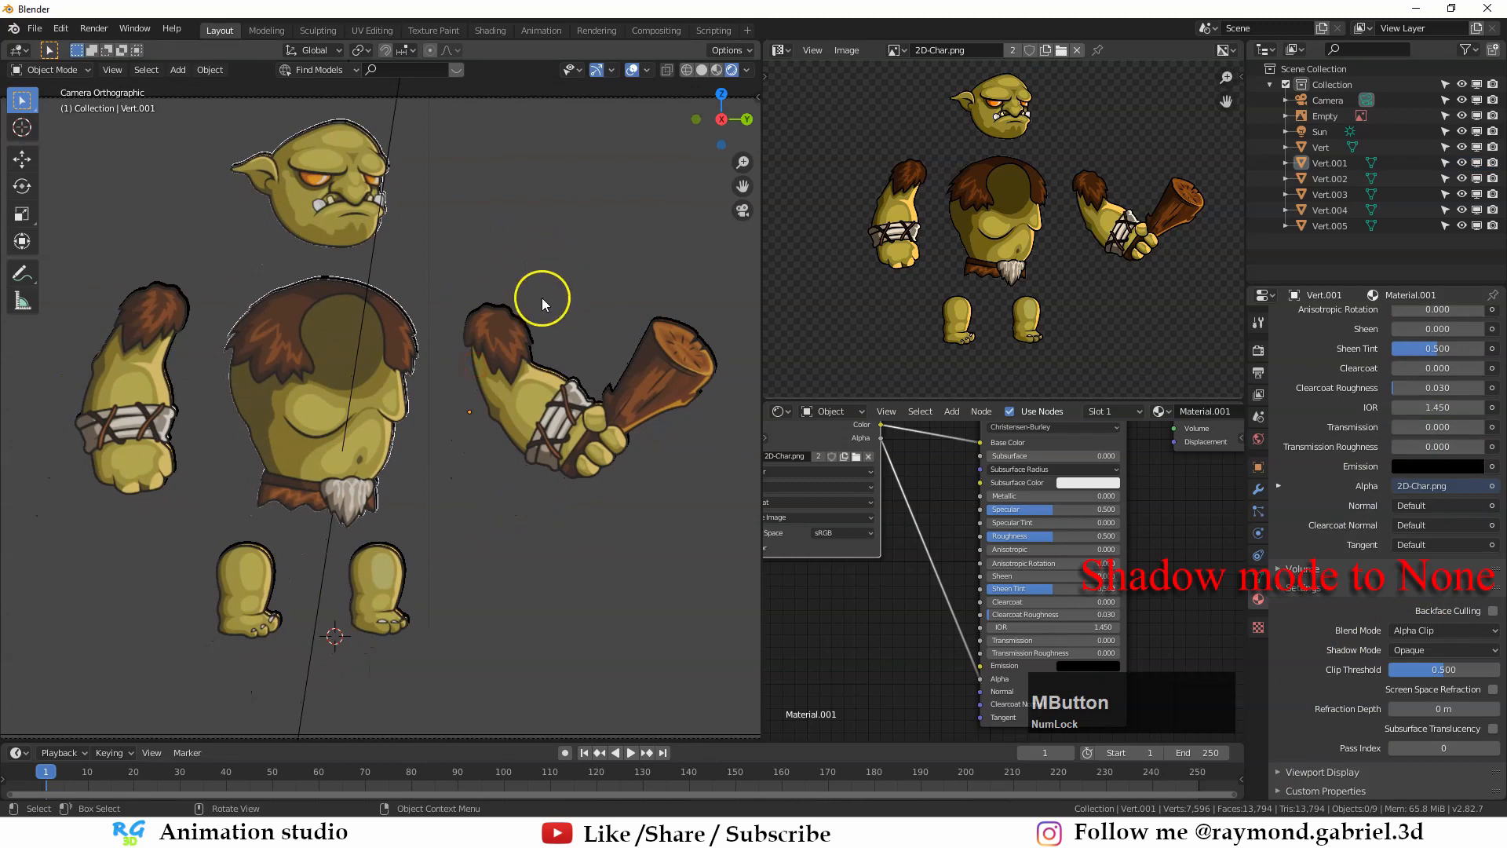
Step: Delete the reference image empty standing behind the troll's body parts
{"action": "left_click", "coordinate": [537, 427]}
{"action": "middle_click_drag", "start_coordinate": [537, 427], "coordinate": [564, 347]}
{"action": "left_click", "coordinate": [580, 346]}
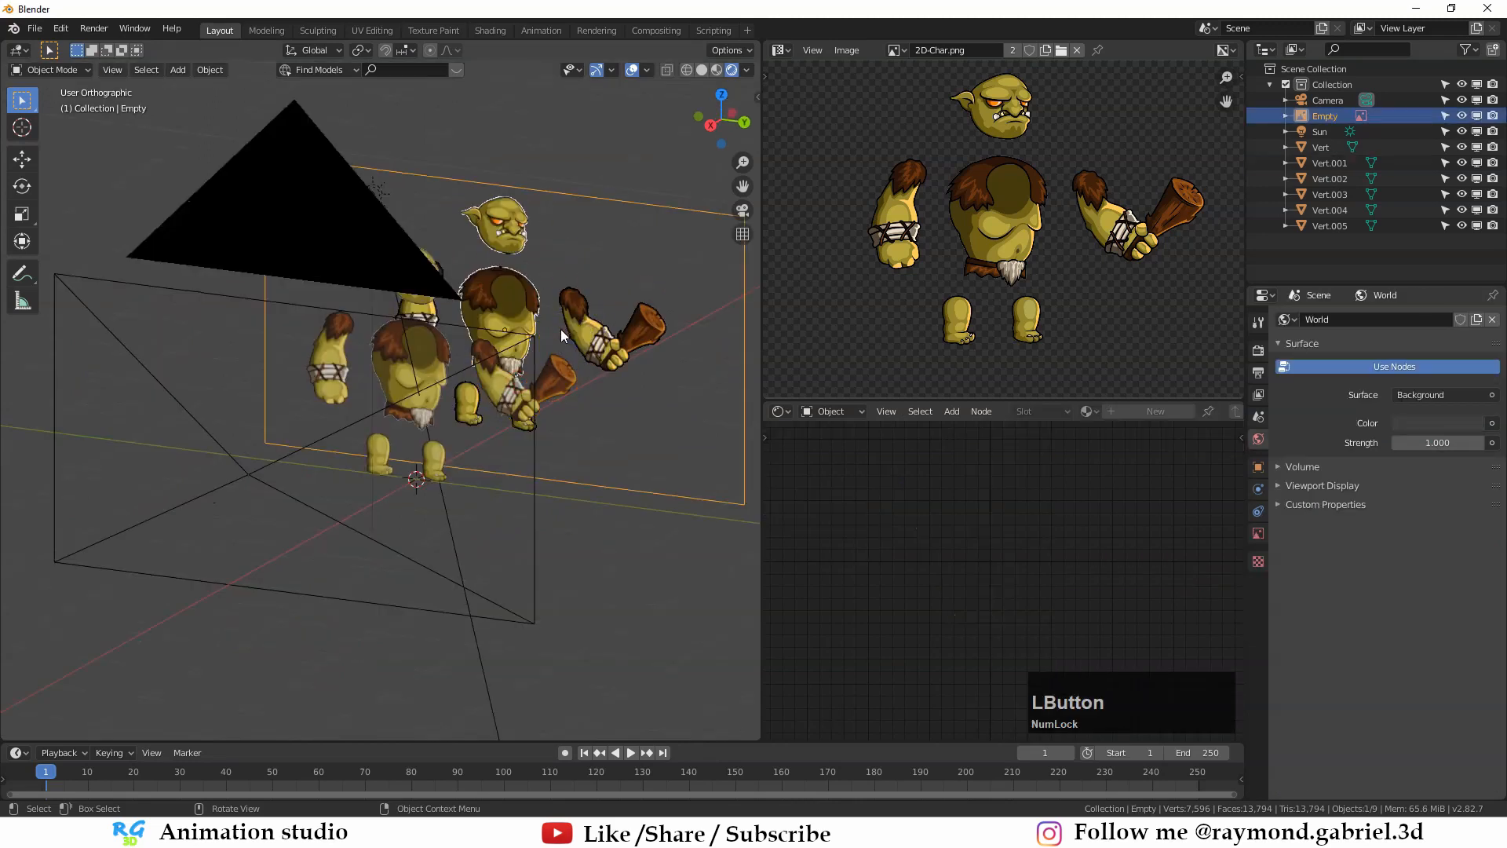
{"action": "key", "text": "x"}
{"action": "left_click", "coordinate": [560, 330]}
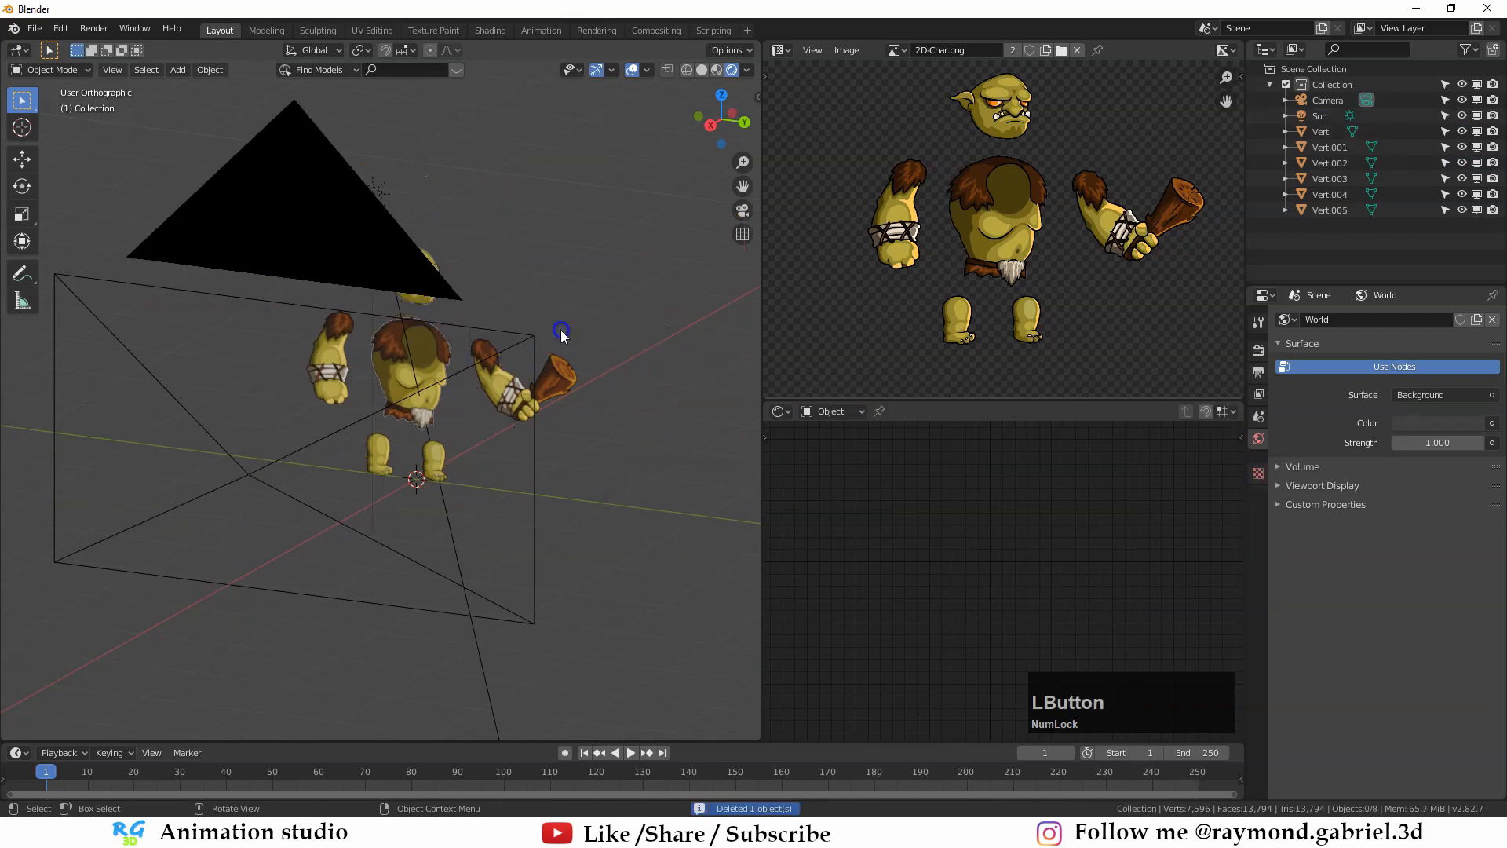
Step: Move the arm without the club against the torso's shoulder in the camera view
{"action": "middle_click_drag", "start_coordinate": [561, 330], "coordinate": [424, 463]}
{"action": "left_click", "coordinate": [364, 334]}
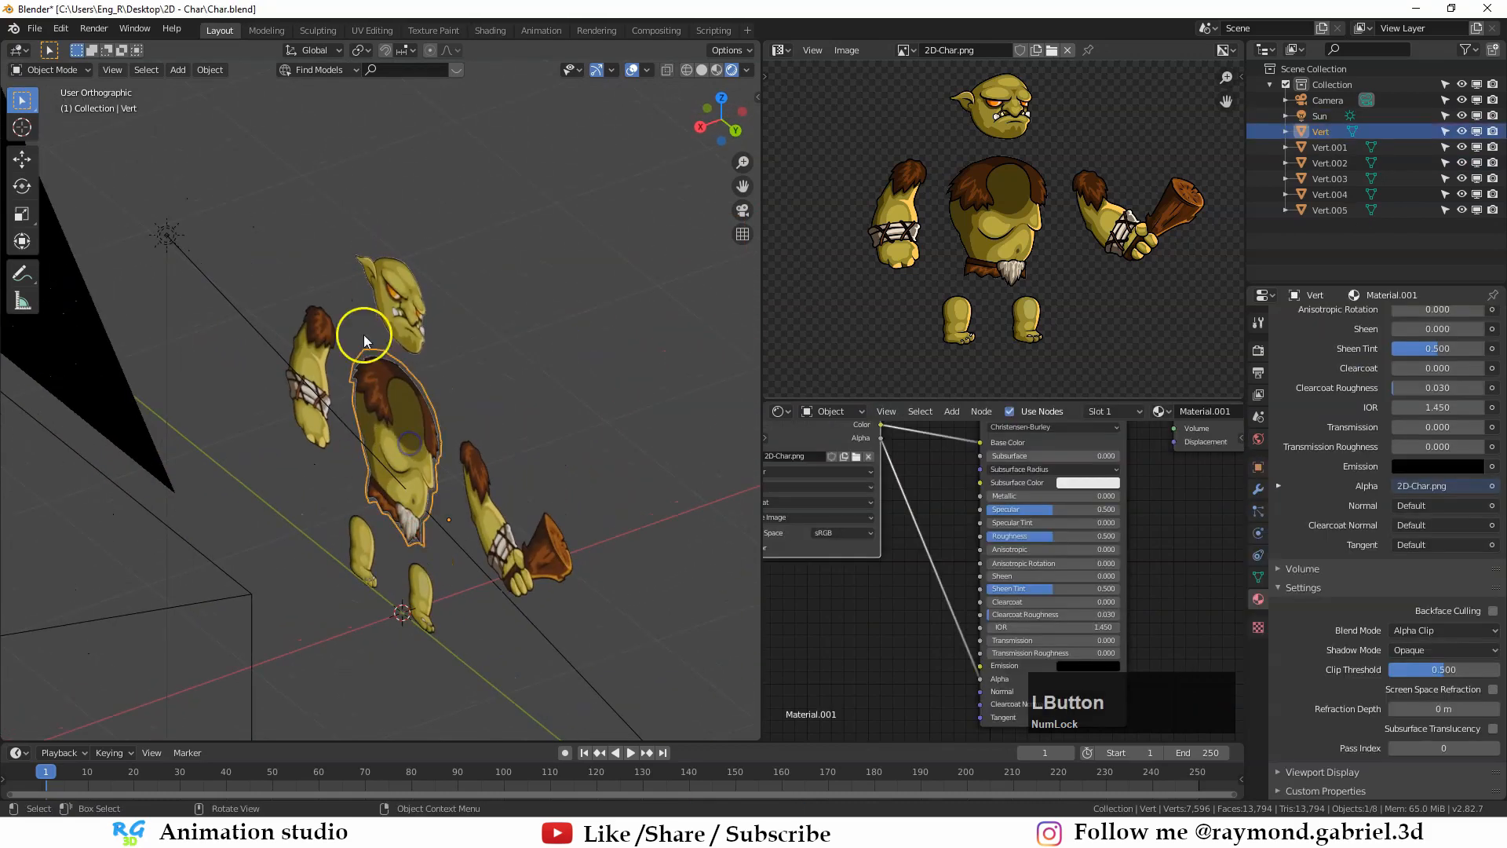
{"action": "key", "text": "KP_0"}
{"action": "left_click", "coordinate": [314, 515]}
{"action": "scroll", "coordinate": [317, 515], "scroll_direction": "up", "scroll_amount": 2}
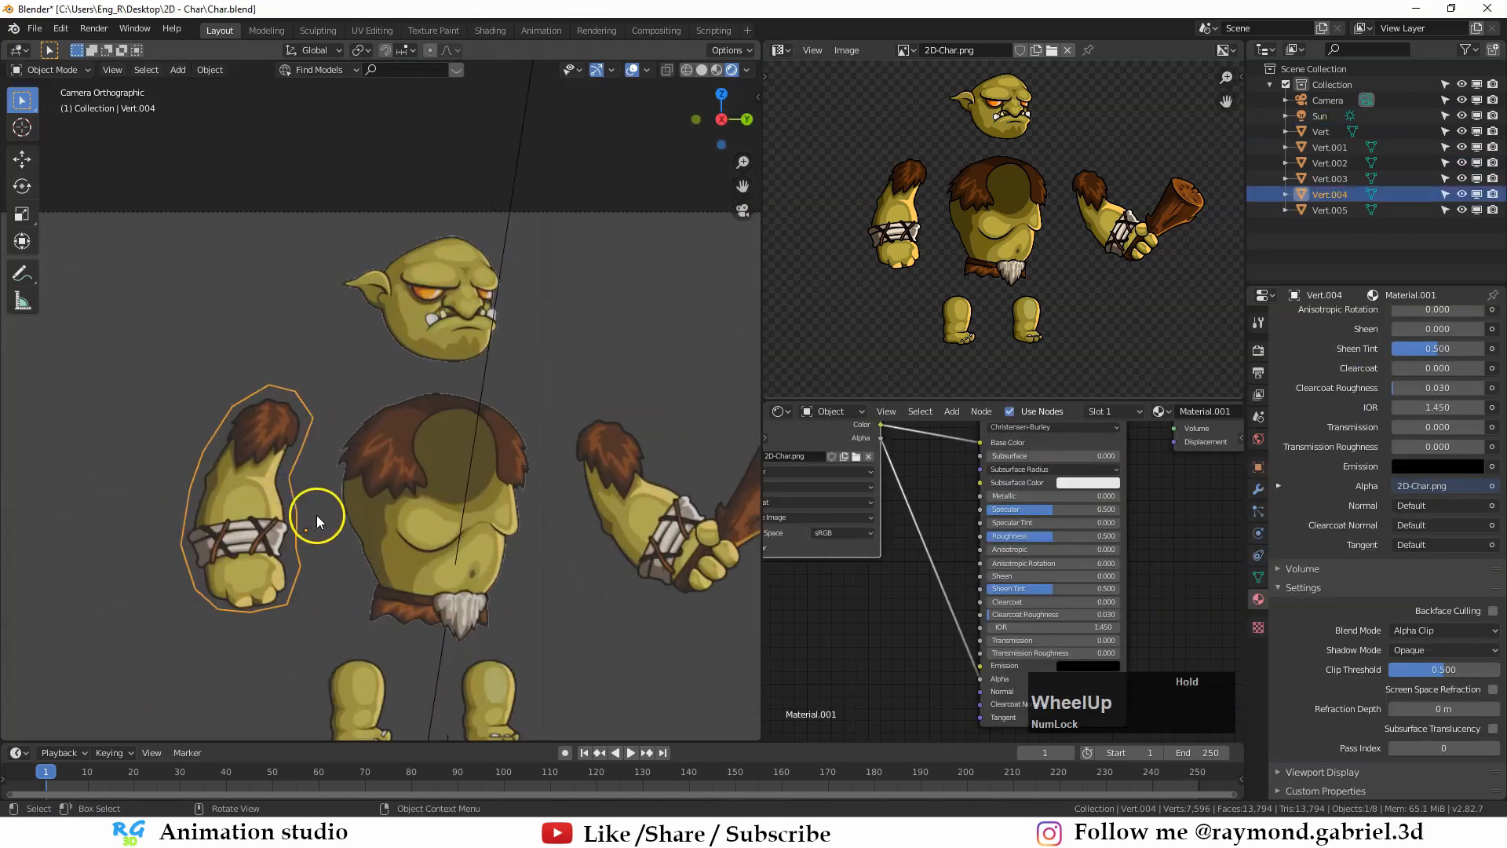
{"action": "middle_click_drag", "start_coordinate": [317, 515], "coordinate": [385, 430], "text": "shift"}
{"action": "key", "text": "g"}
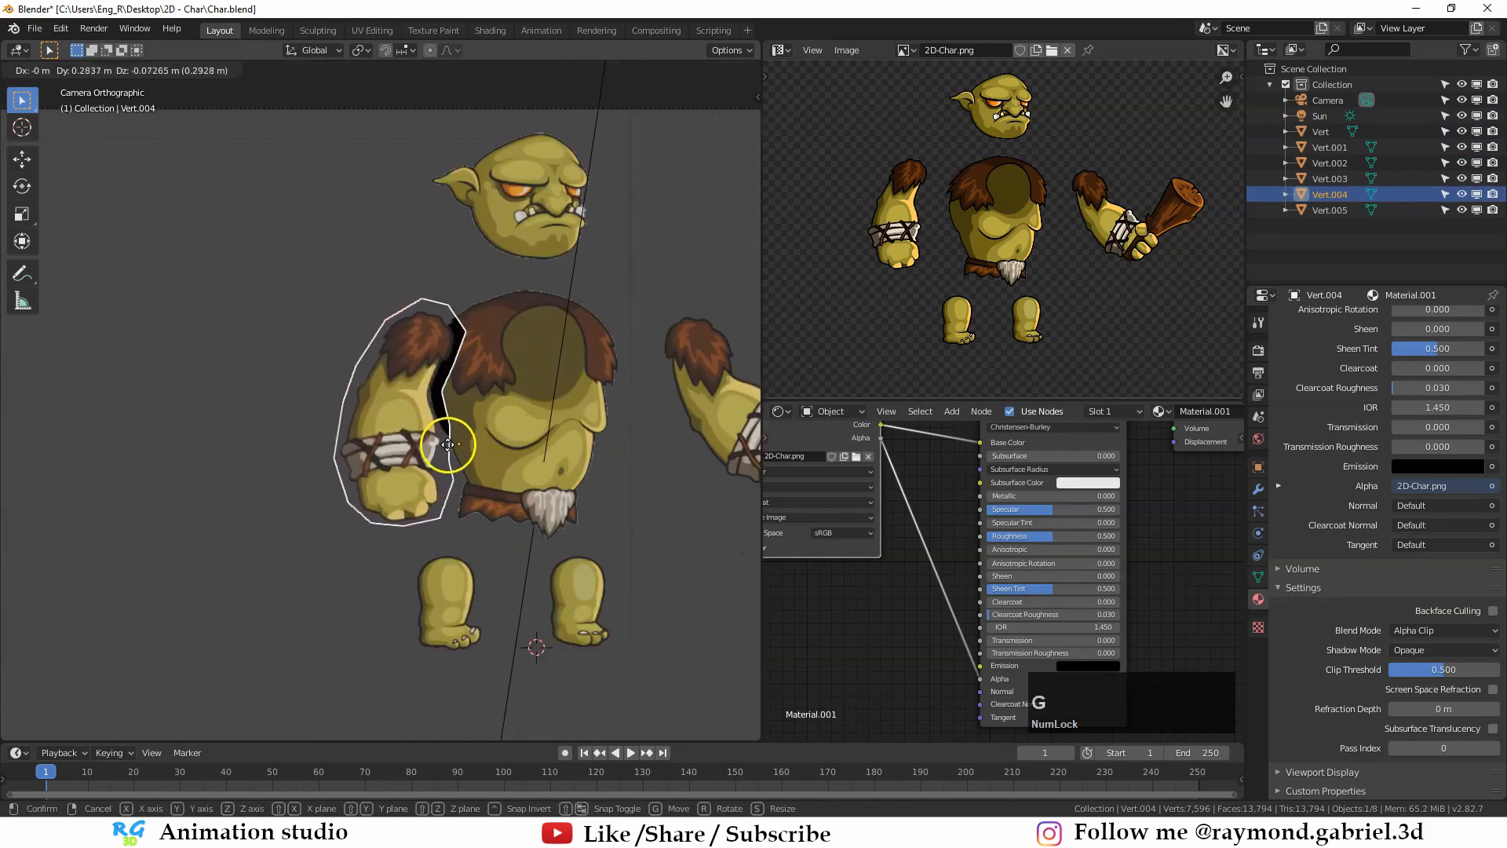
{"action": "left_click", "coordinate": [499, 461]}
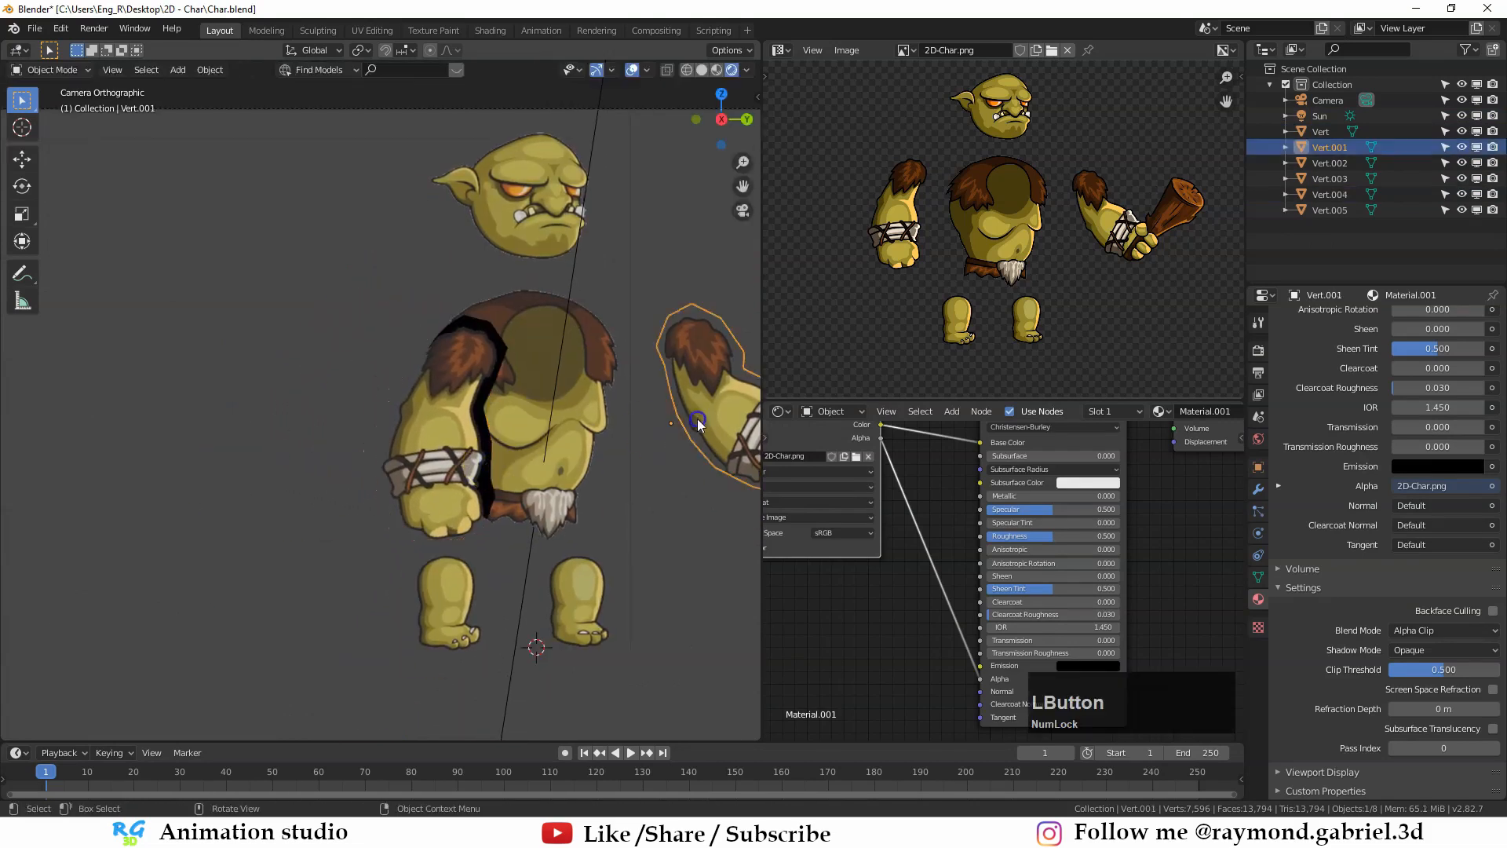
Step: Move the club arm onto the opposite shoulder and lower the head onto the top of the torso
{"action": "left_click", "coordinate": [562, 295]}
{"action": "left_click", "coordinate": [554, 226]}
{"action": "key", "text": "g"}
{"action": "left_click", "coordinate": [555, 351]}
Step: Move both legs up to the underside of the torso, shifting the second one about -0.142 m in Y and 0.298 m in Z
{"action": "left_click", "coordinate": [450, 602]}
{"action": "key", "text": "g"}
{"action": "left_click", "coordinate": [499, 539]}
{"action": "left_click", "coordinate": [579, 605]}
{"action": "key", "text": "g"}
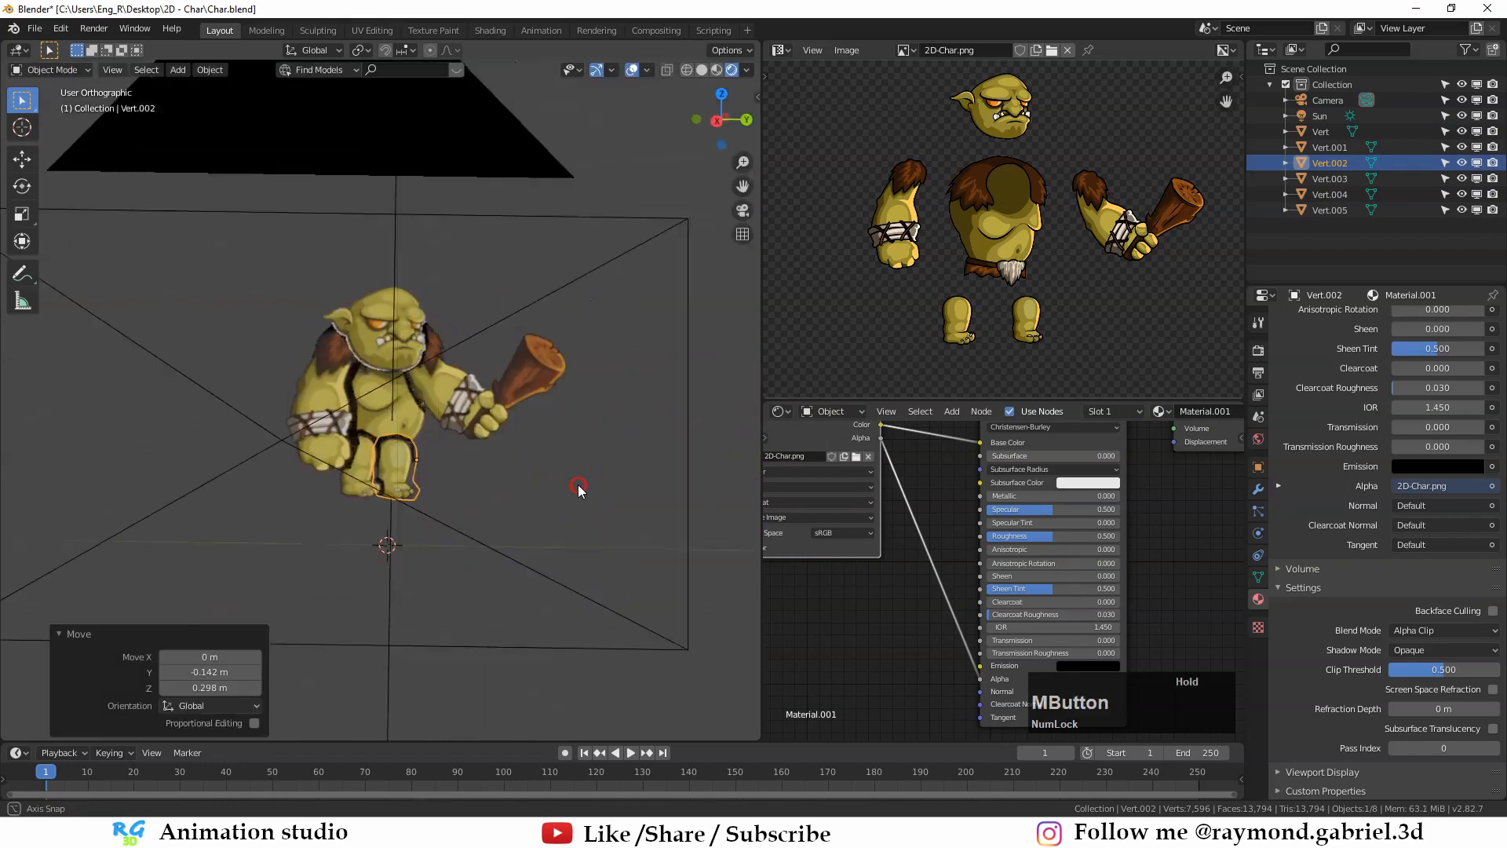
Step: Examine the assembled troll from an angle and through the camera, checking how the overlapping parts sit in depth
{"action": "middle_click_drag", "start_coordinate": [471, 524], "coordinate": [394, 325]}
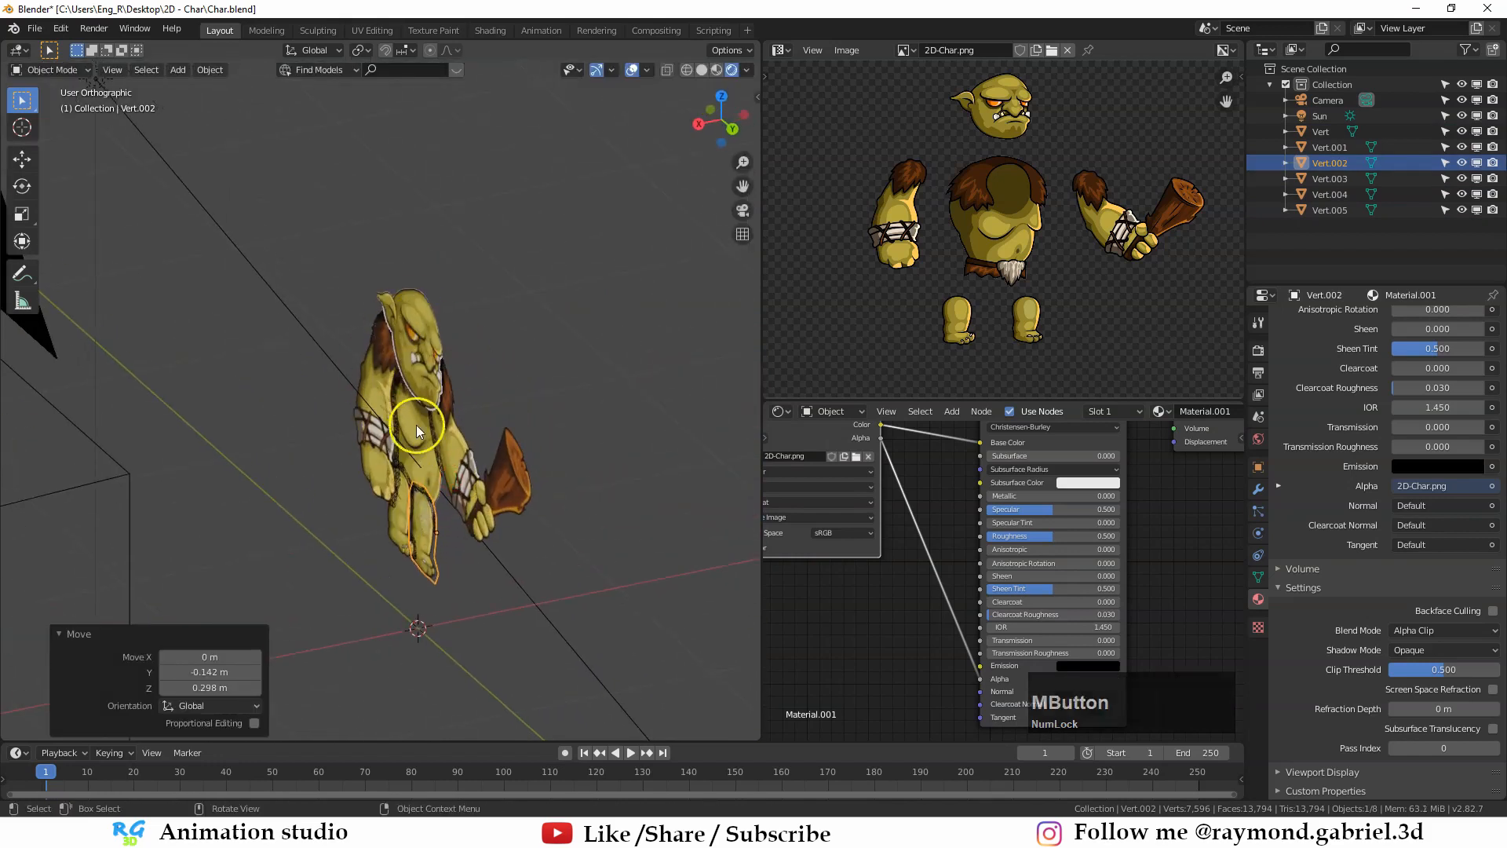
{"action": "scroll", "coordinate": [413, 410], "scroll_direction": "up", "scroll_amount": 1}
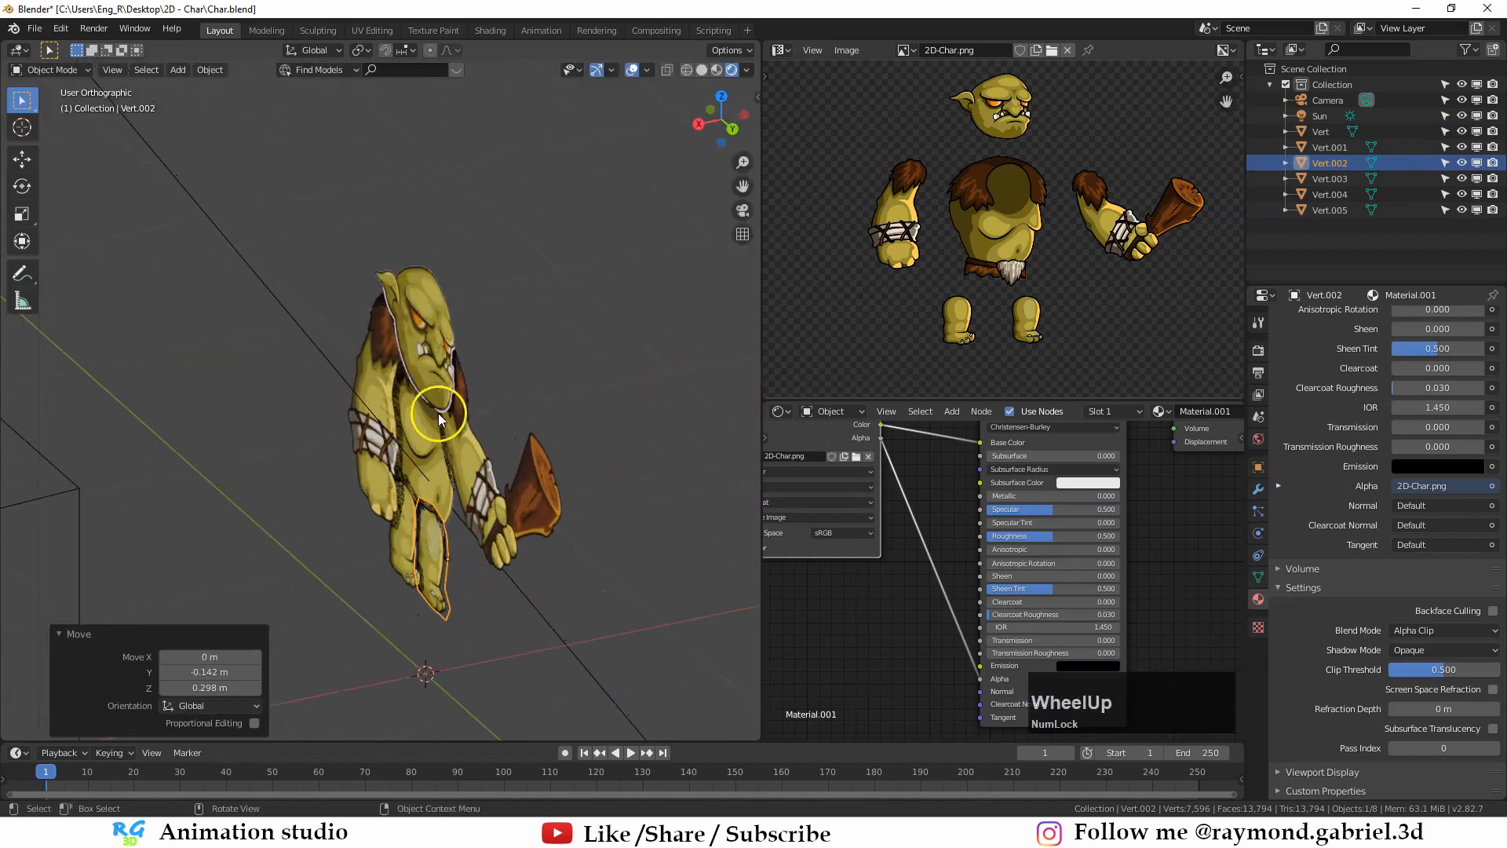
{"action": "middle_click_drag", "start_coordinate": [438, 416], "coordinate": [436, 422]}
{"action": "left_click", "coordinate": [407, 312]}
{"action": "scroll", "coordinate": [262, 601], "scroll_direction": "down", "scroll_amount": 4}
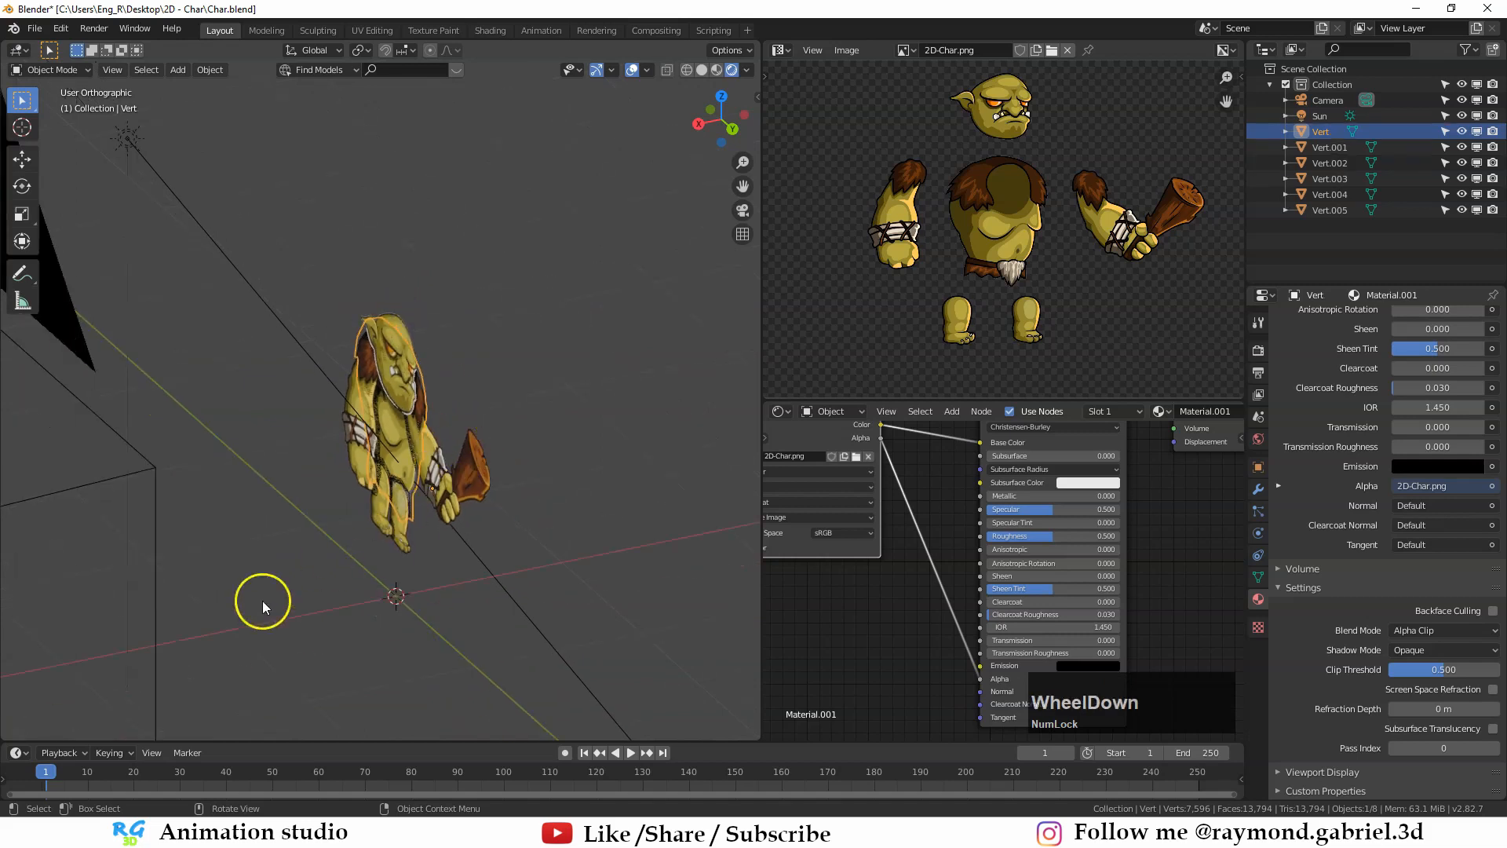
{"action": "middle_click_drag", "start_coordinate": [291, 525], "coordinate": [290, 495]}
{"action": "scroll", "coordinate": [380, 488], "scroll_direction": "up", "scroll_amount": 3}
{"action": "key", "text": "KP_0"}
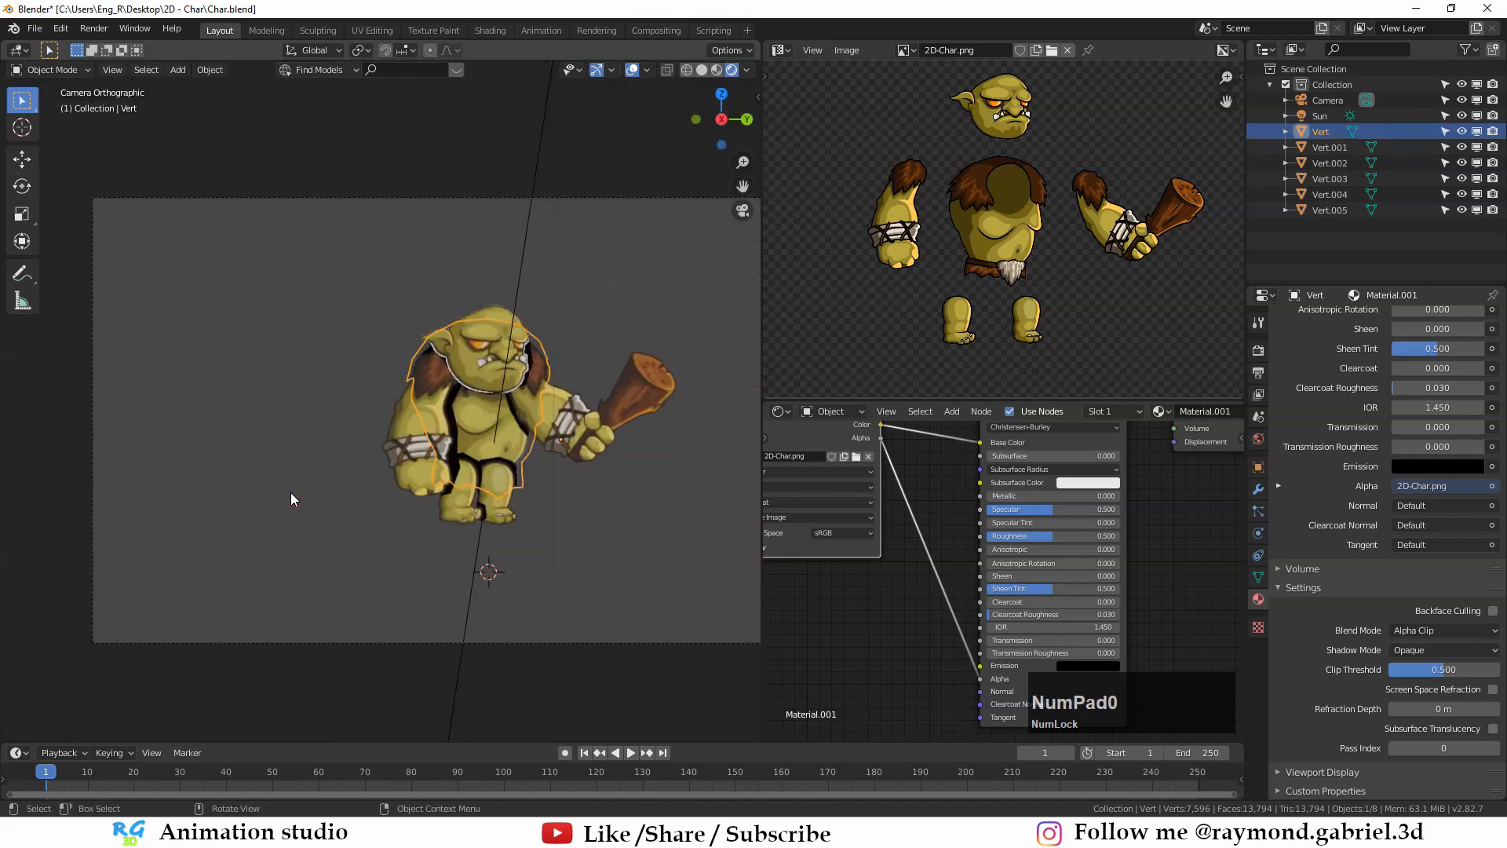
{"action": "scroll", "coordinate": [341, 366], "scroll_direction": "down", "scroll_amount": 2}
{"action": "scroll", "coordinate": [377, 463], "scroll_direction": "up", "scroll_amount": 2}
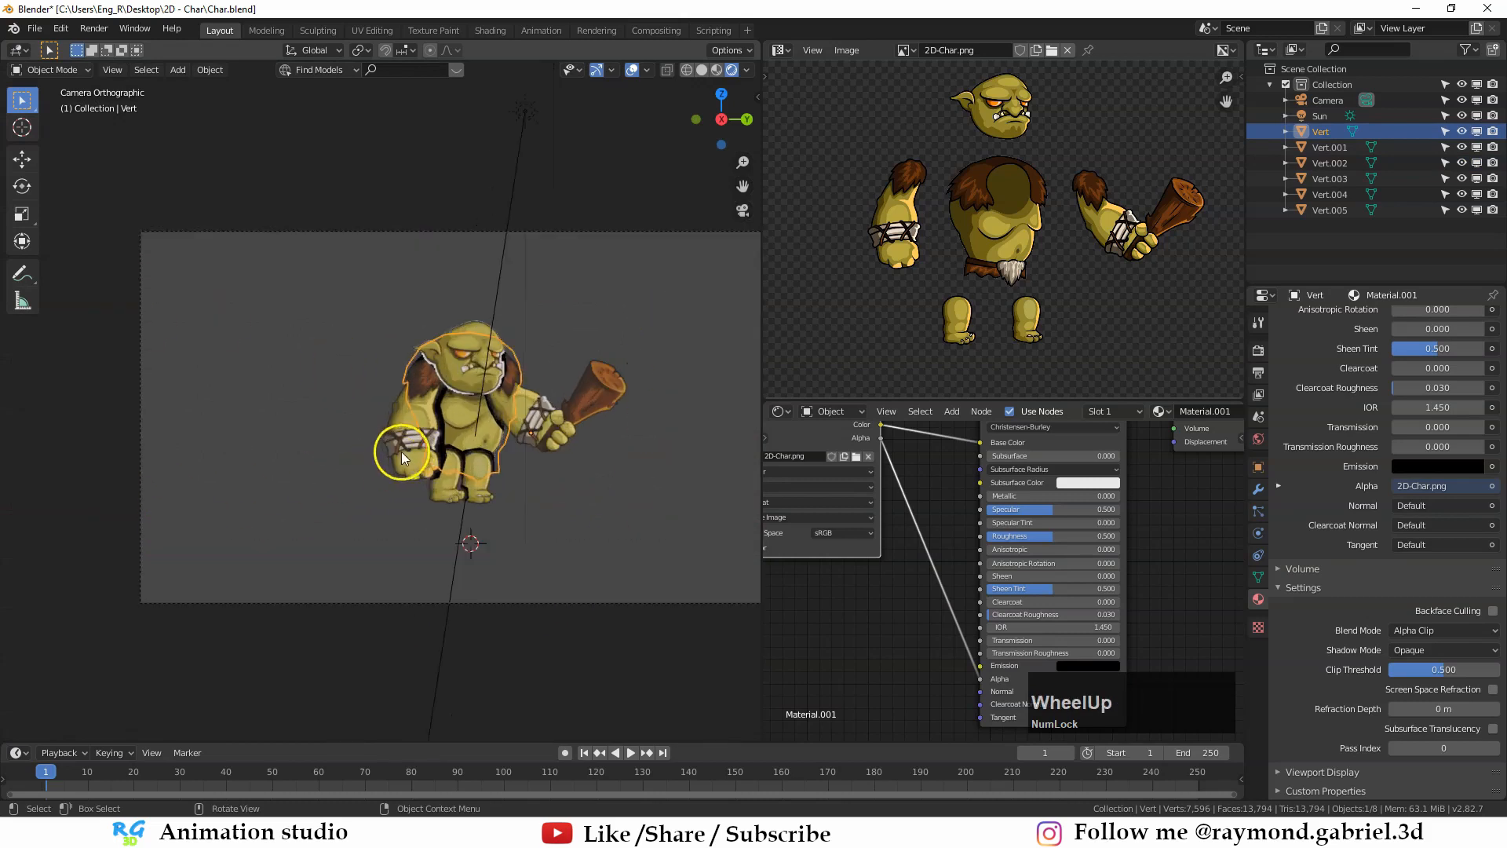
{"action": "scroll", "coordinate": [487, 400], "scroll_direction": "down", "scroll_amount": 1}
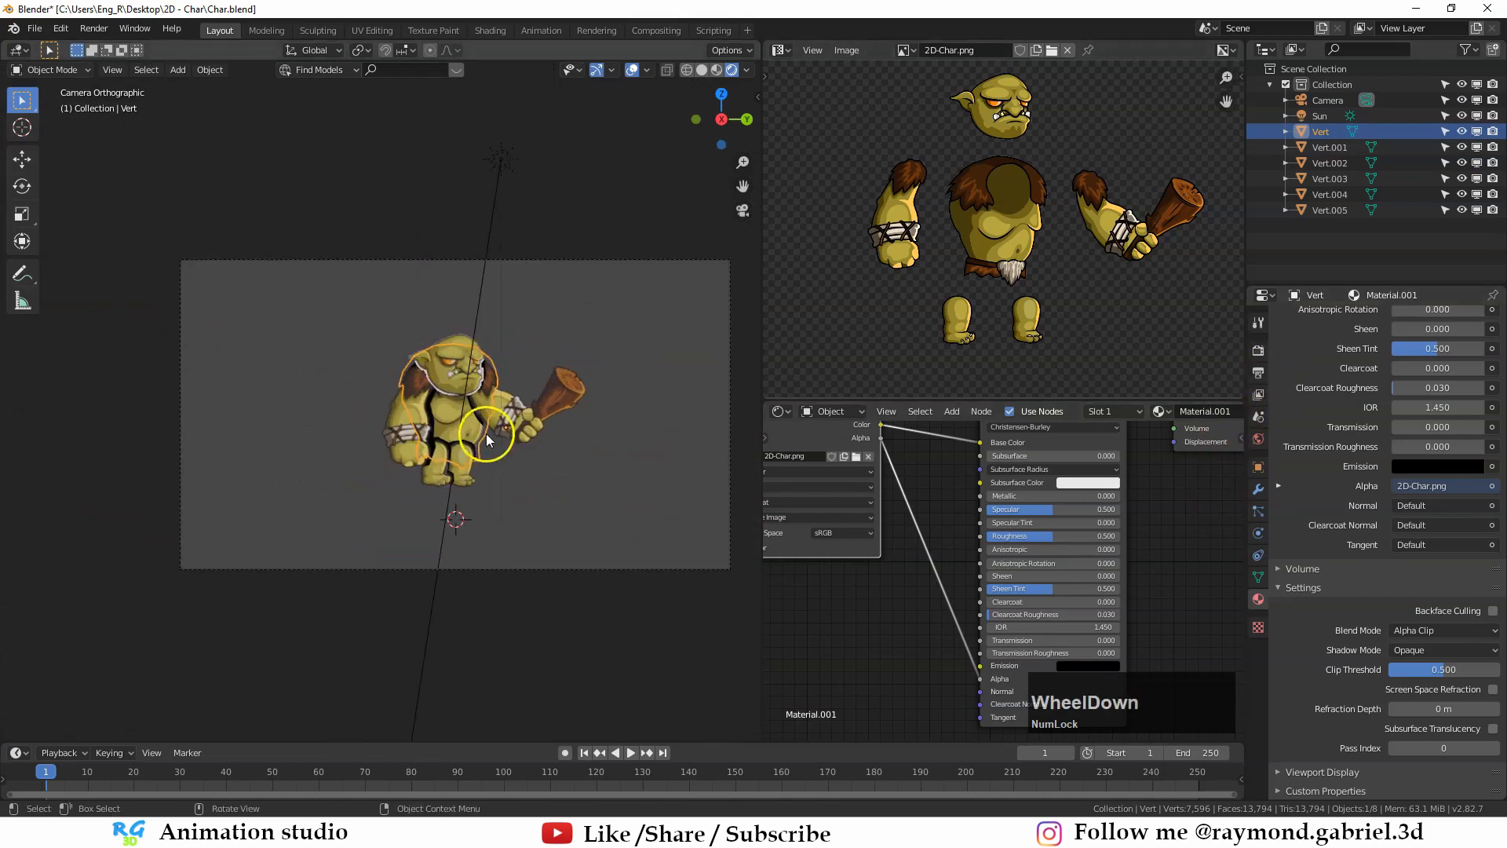
{"action": "middle_click_drag", "start_coordinate": [544, 428], "coordinate": [473, 446], "text": "shift"}
{"action": "middle_click_drag", "start_coordinate": [377, 430], "coordinate": [330, 519]}
{"action": "scroll", "coordinate": [455, 461], "scroll_direction": "down", "scroll_amount": 1}
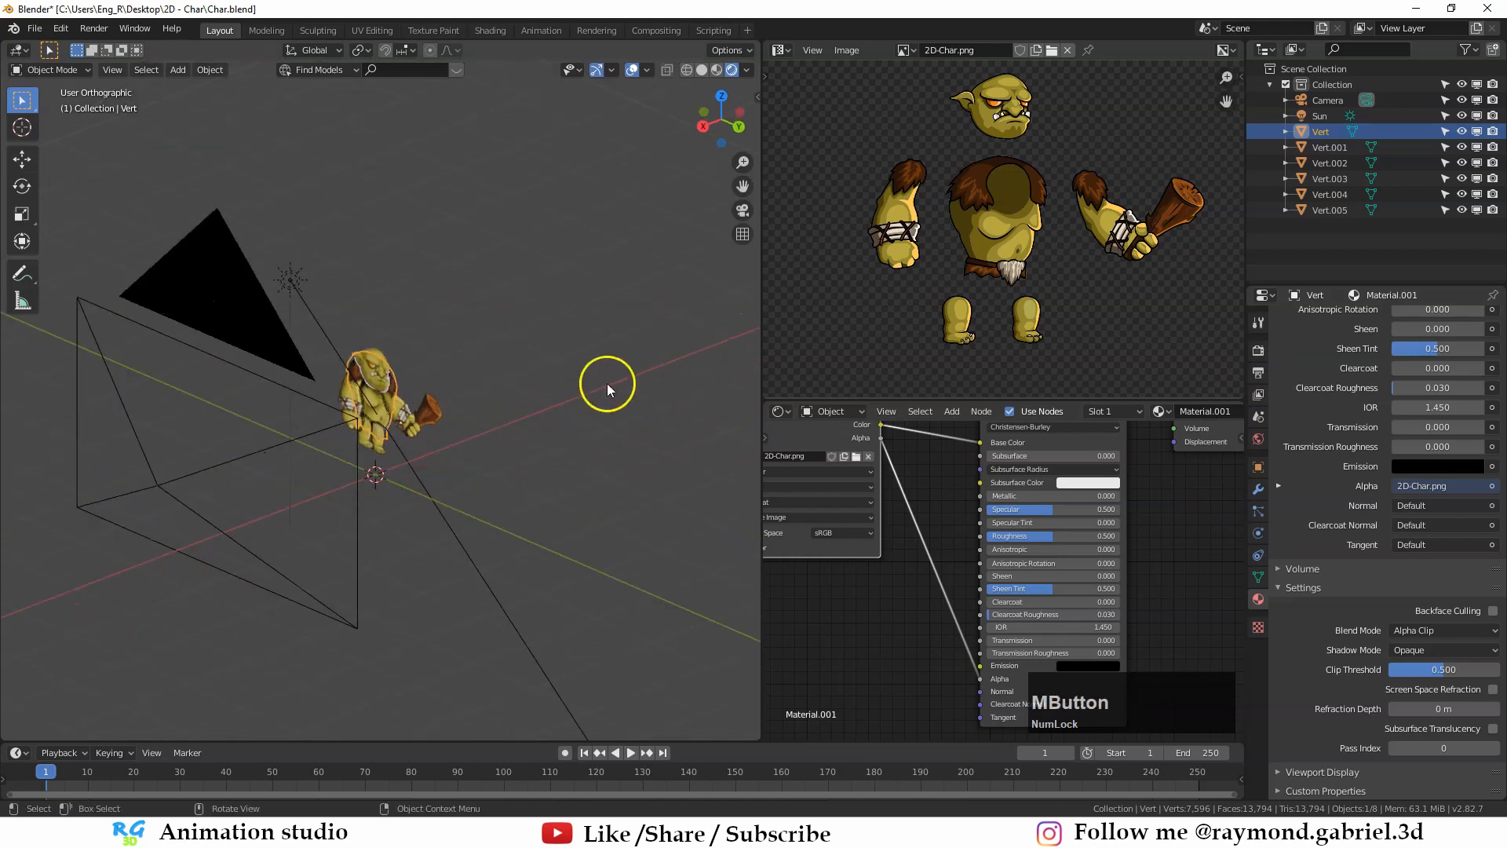
{"action": "key", "text": "KP_0"}
{"action": "scroll", "coordinate": [639, 212], "scroll_direction": "down", "scroll_amount": 1}
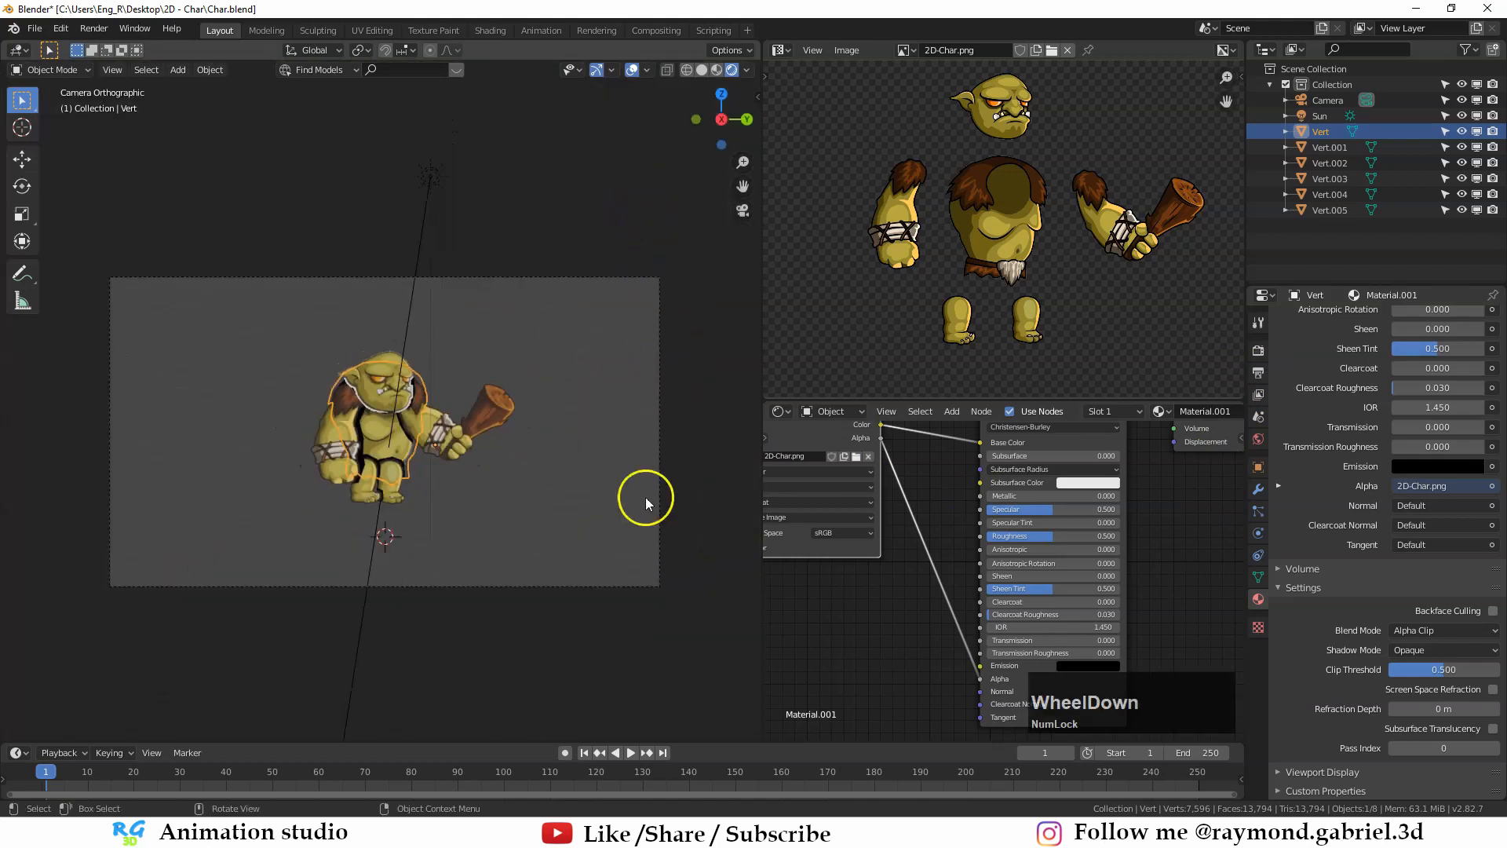
{"action": "middle_click_drag", "start_coordinate": [266, 303], "coordinate": [392, 469]}
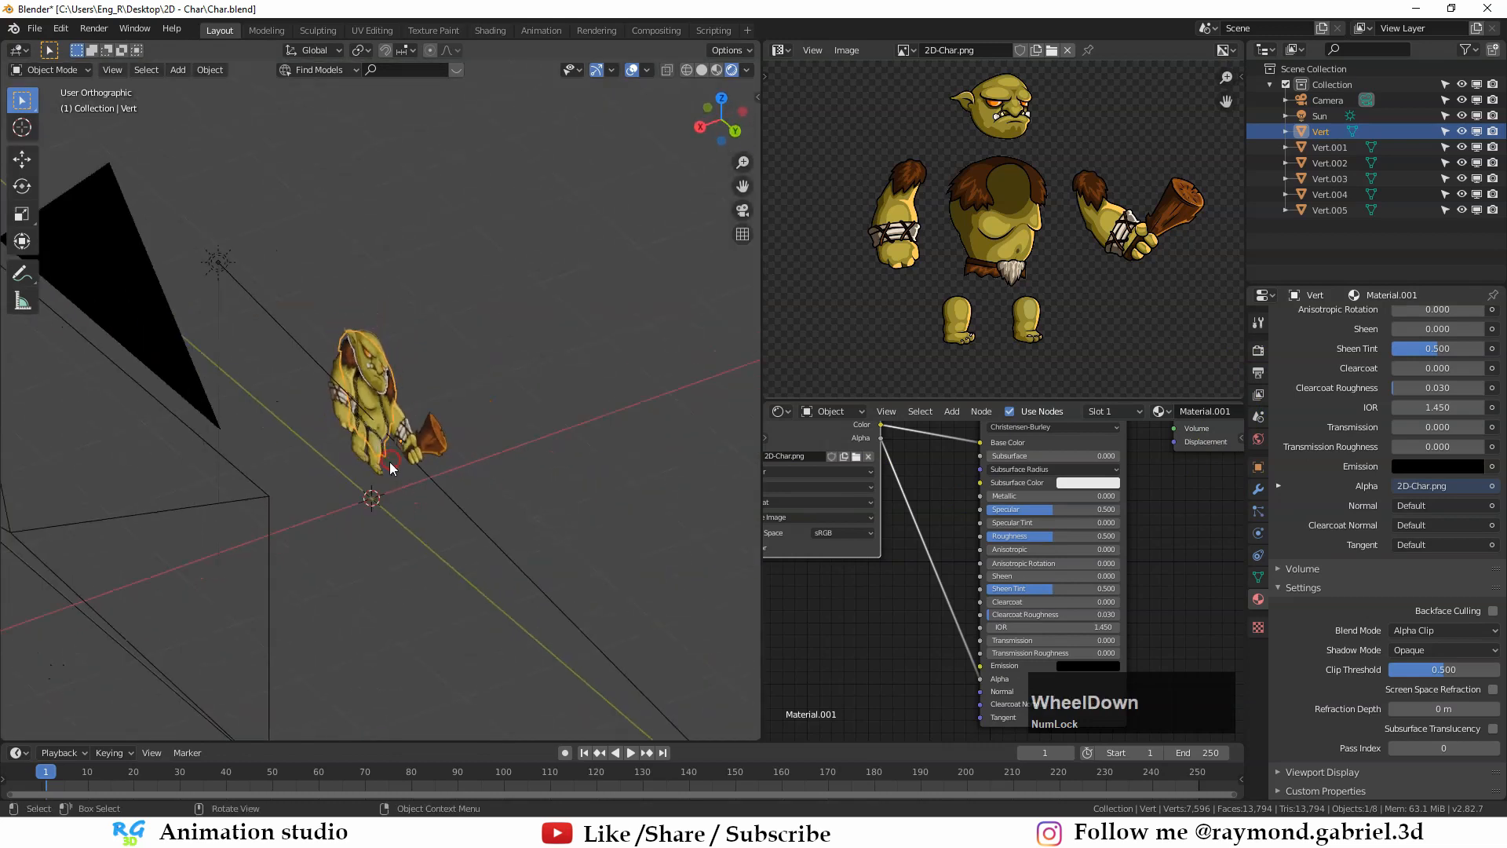
{"action": "scroll", "coordinate": [501, 489], "scroll_direction": "down", "scroll_amount": 2}
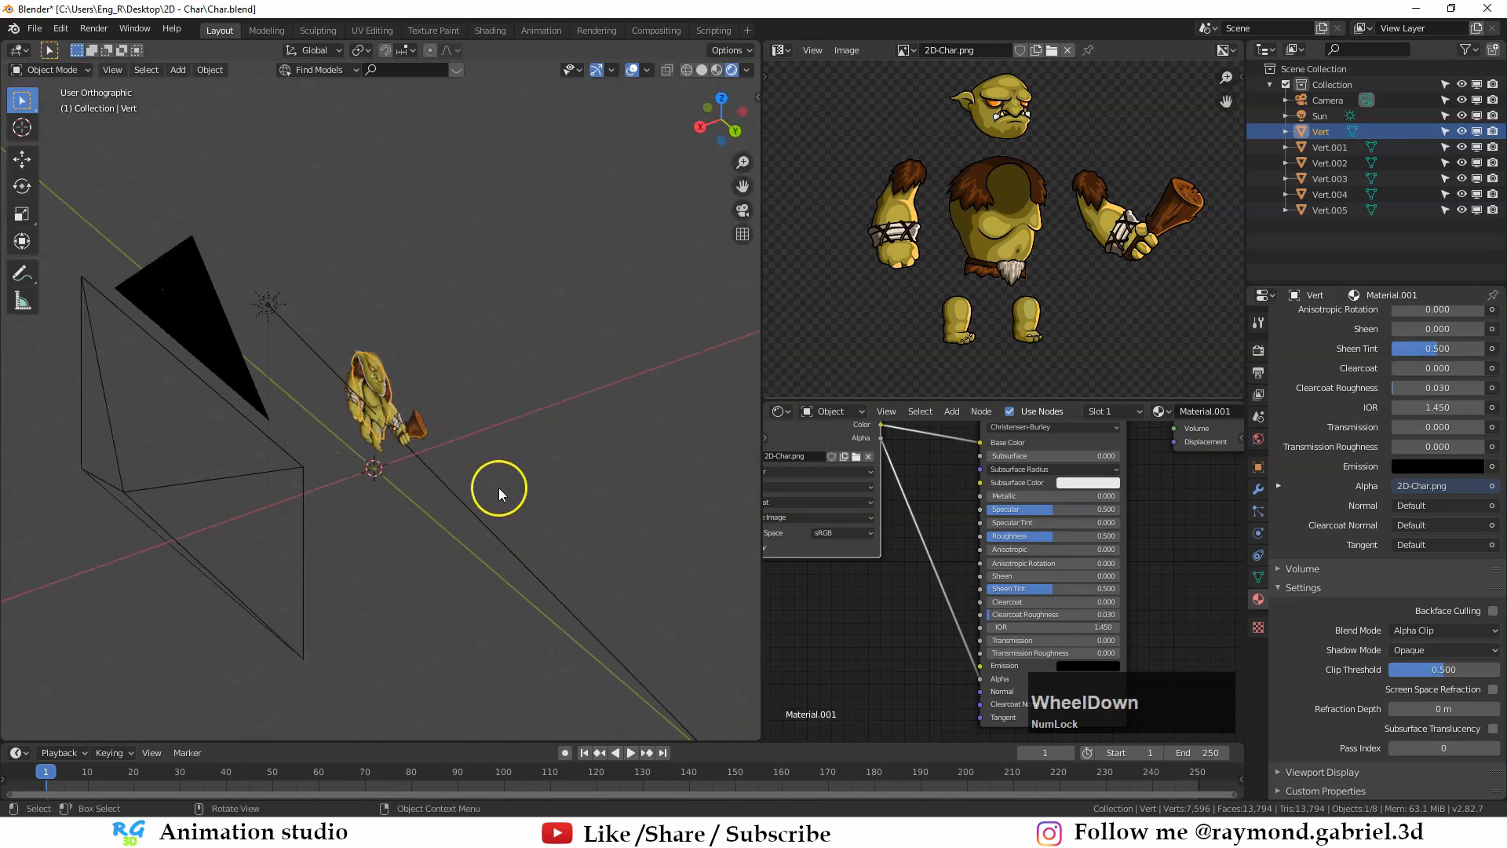
{"action": "scroll", "coordinate": [369, 496], "scroll_direction": "up", "scroll_amount": 3}
Step: Move the club arm back along the X axis, away from the camera and behind the torso
{"action": "left_click", "coordinate": [449, 472]}
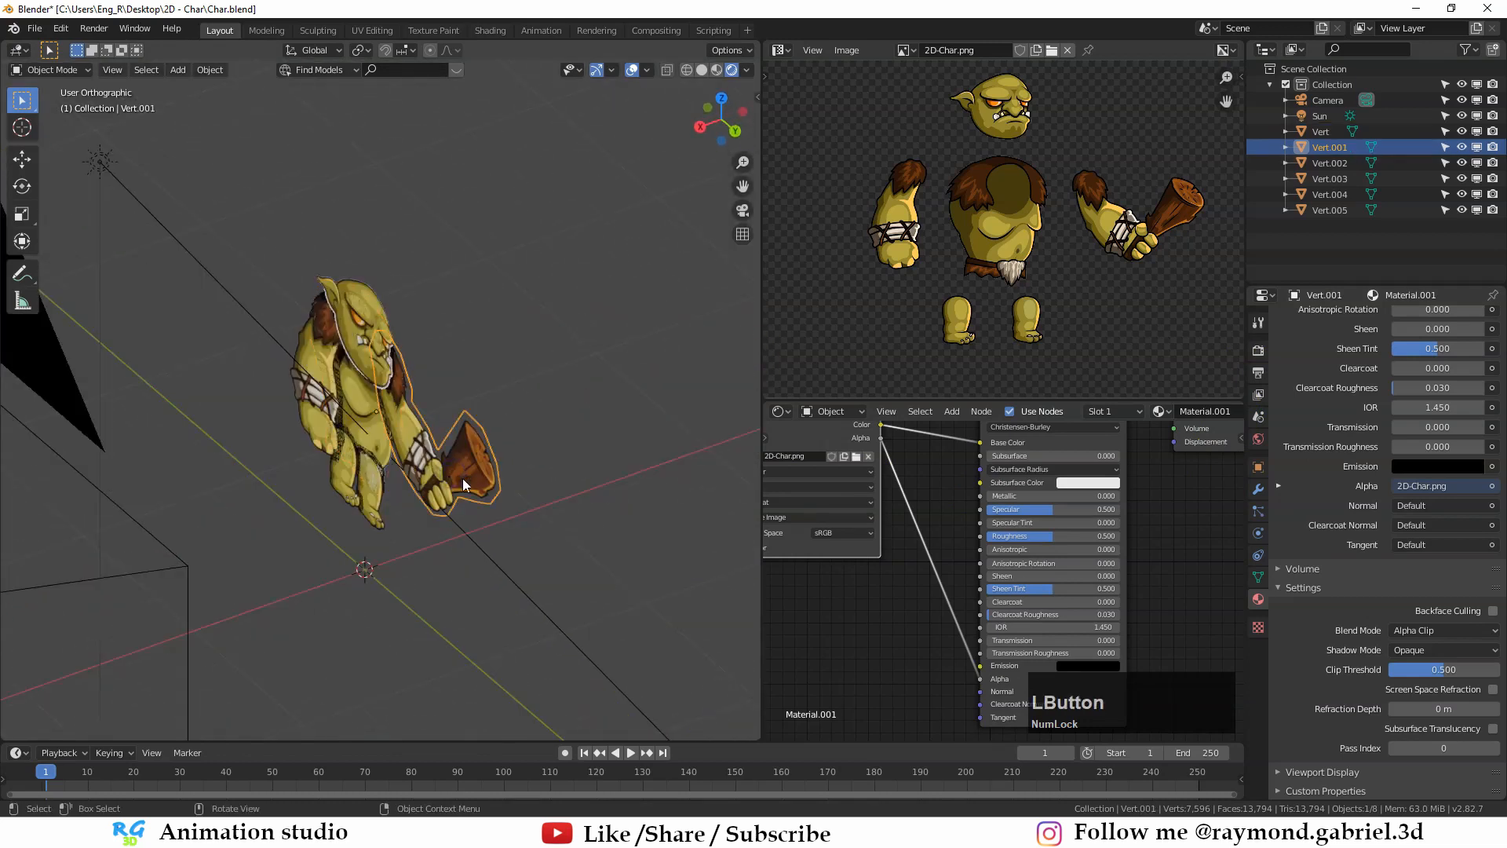
{"action": "scroll", "coordinate": [461, 474], "scroll_direction": "up", "scroll_amount": 1}
{"action": "middle_click_drag", "start_coordinate": [496, 483], "coordinate": [482, 516]}
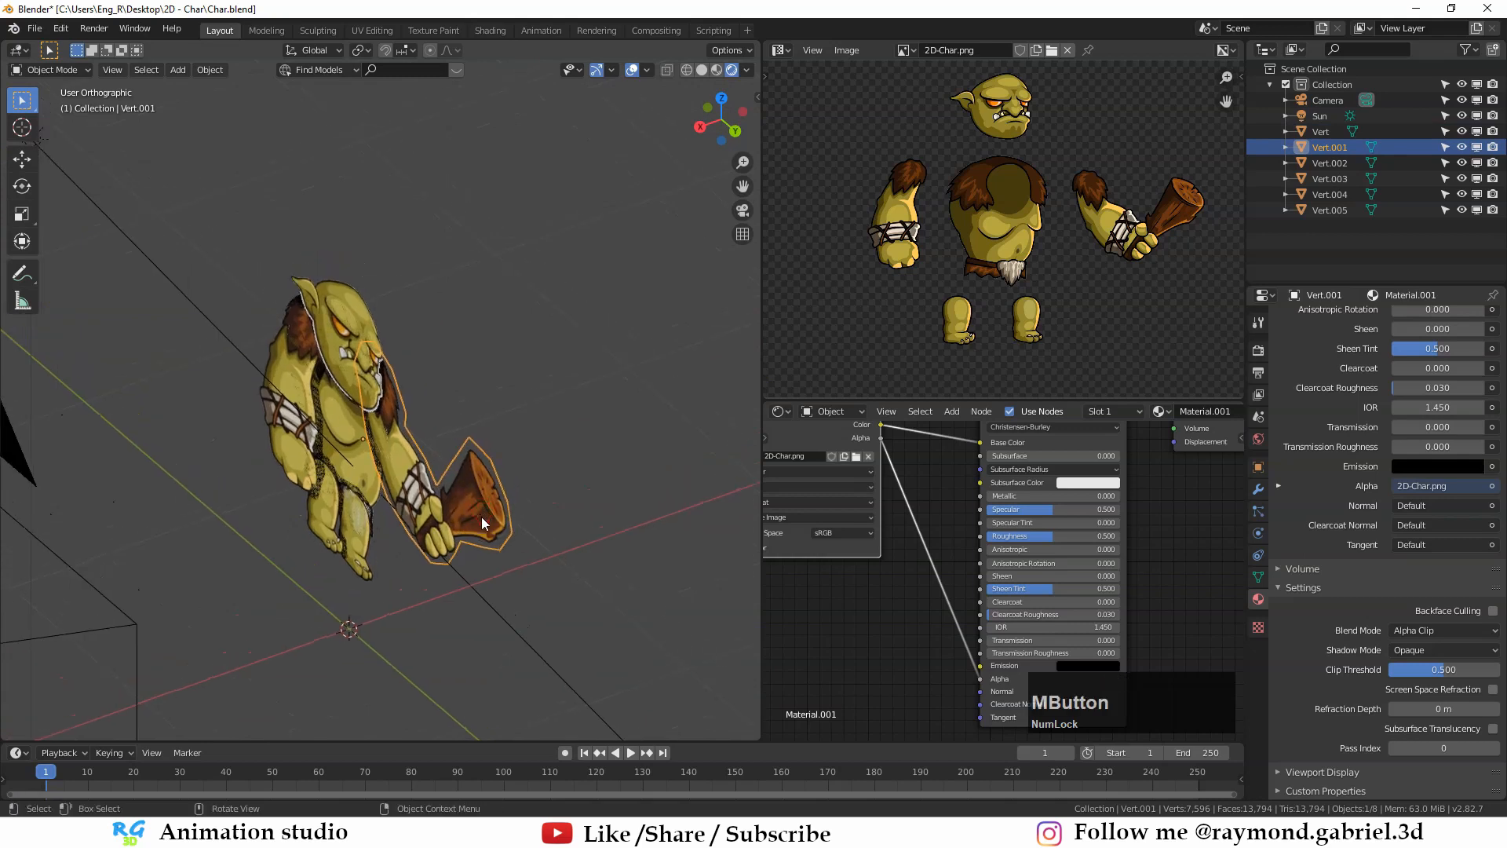
{"action": "scroll", "coordinate": [482, 528], "scroll_direction": "down", "scroll_amount": 1}
{"action": "key", "text": "g"}
{"action": "key", "text": "x"}
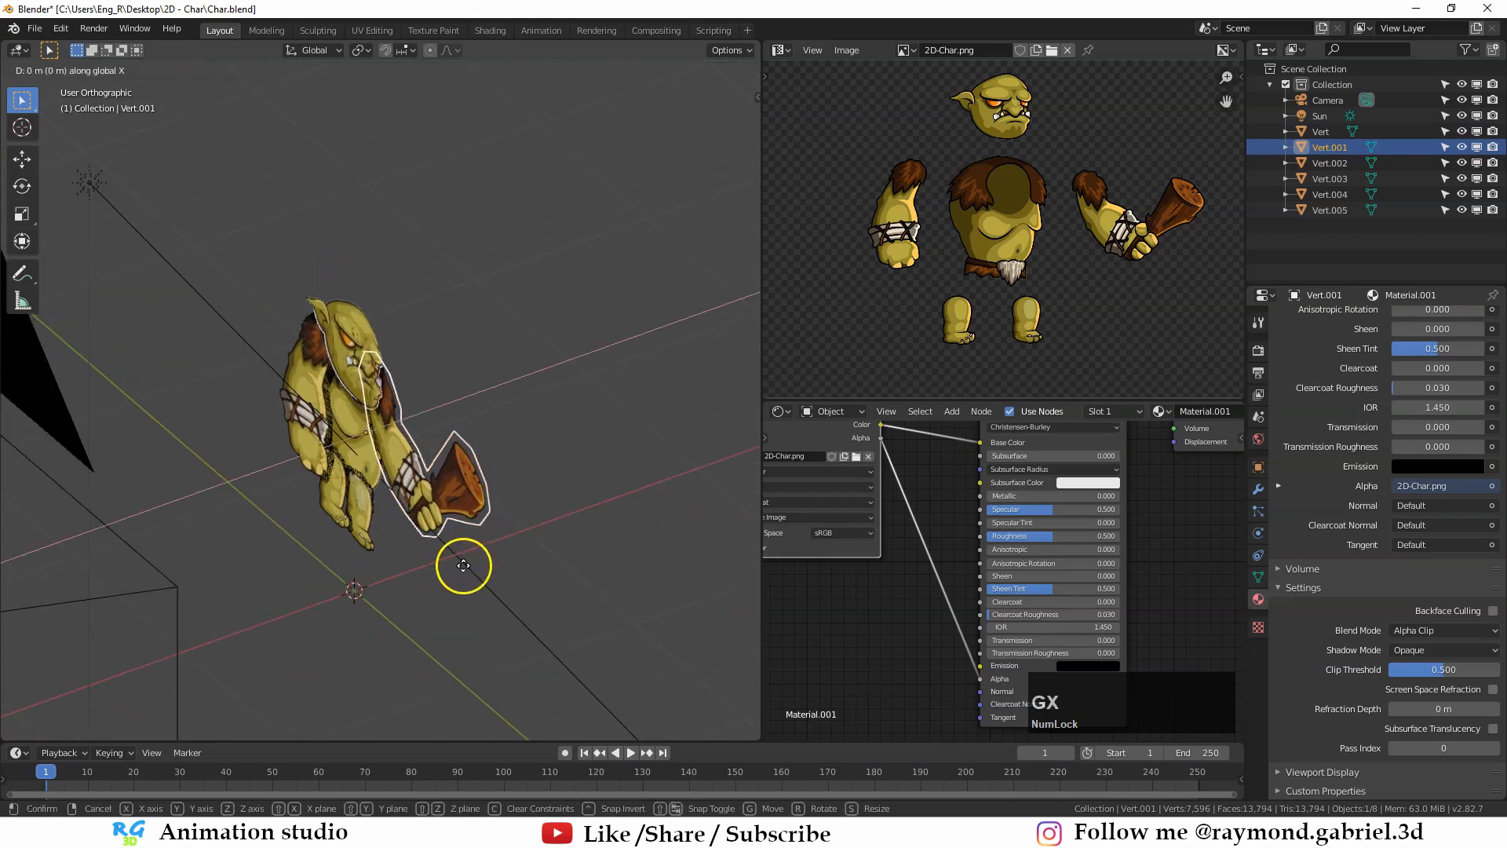
{"action": "left_click", "coordinate": [511, 558]}
{"action": "scroll", "coordinate": [448, 481], "scroll_direction": "up", "scroll_amount": 2}
{"action": "middle_click_drag", "start_coordinate": [508, 558], "coordinate": [365, 464]}
Step: Move the arm without the club about 0.708 m toward the camera along the X axis
{"action": "key", "text": "KP_0"}
{"action": "left_click", "coordinate": [336, 431]}
{"action": "scroll", "coordinate": [424, 420], "scroll_direction": "up", "scroll_amount": 2}
{"action": "key", "text": "g"}
{"action": "key", "text": "x"}
{"action": "left_click", "coordinate": [302, 493]}
{"action": "key", "text": "KP_0"}
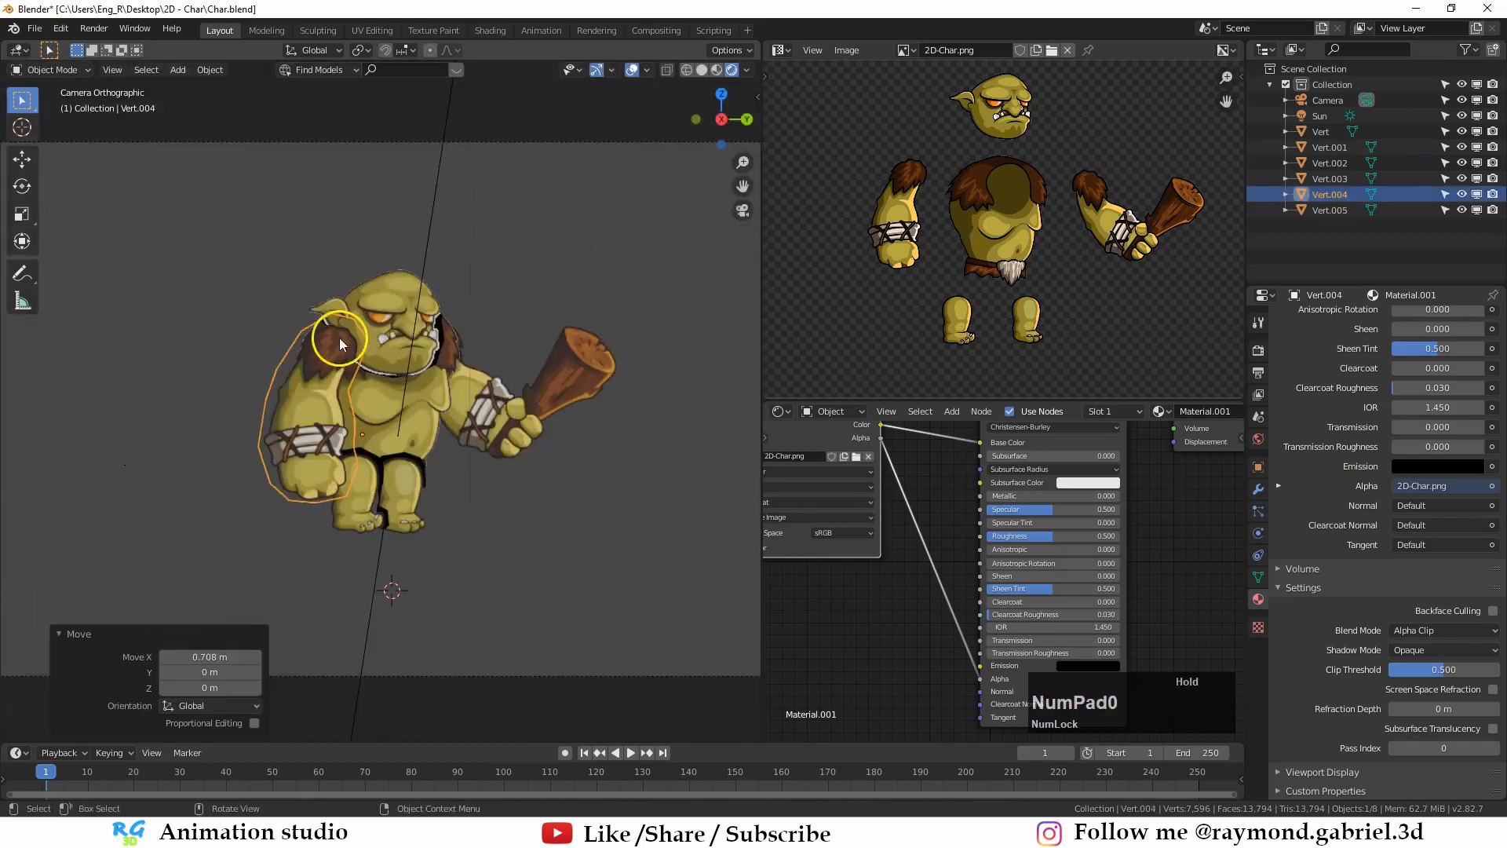
Step: Shift the arm without the club farther forward along X, clear of the other parts
{"action": "middle_click_drag", "start_coordinate": [339, 345], "coordinate": [404, 380]}
{"action": "key", "text": "g"}
{"action": "key", "text": "x"}
{"action": "left_click", "coordinate": [235, 444]}
Step: Move the club arm about 0.358 m farther back along the X axis and check it through the camera
{"action": "middle_click_drag", "start_coordinate": [235, 445], "coordinate": [298, 408]}
{"action": "left_click", "coordinate": [414, 444]}
{"action": "key", "text": "g"}
{"action": "key", "text": "x"}
{"action": "left_click", "coordinate": [410, 428]}
{"action": "key", "text": "KP_0"}
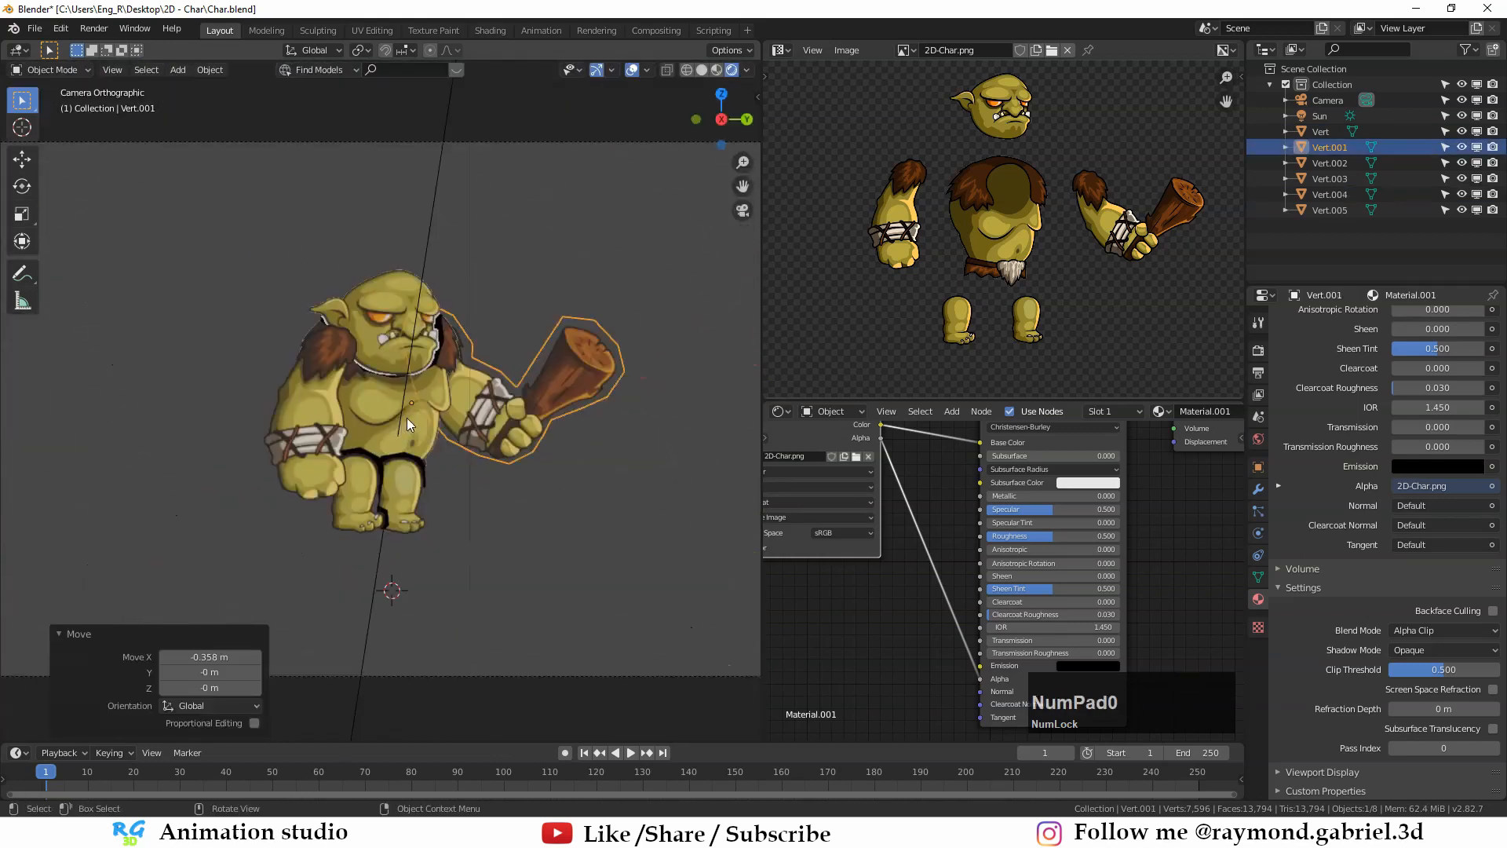
Step: Move the two legs back along the X axis, placing each at its own depth behind the club arm
{"action": "scroll", "coordinate": [416, 451], "scroll_direction": "down", "scroll_amount": 2}
{"action": "left_click", "coordinate": [425, 478]}
{"action": "left_click", "coordinate": [365, 495]}
{"action": "middle_click_drag", "start_coordinate": [561, 457], "coordinate": [455, 535]}
{"action": "key", "text": "g"}
{"action": "key", "text": "x"}
{"action": "left_click", "coordinate": [575, 492]}
{"action": "left_click", "coordinate": [381, 437]}
{"action": "key", "text": "g"}
{"action": "key", "text": "x"}
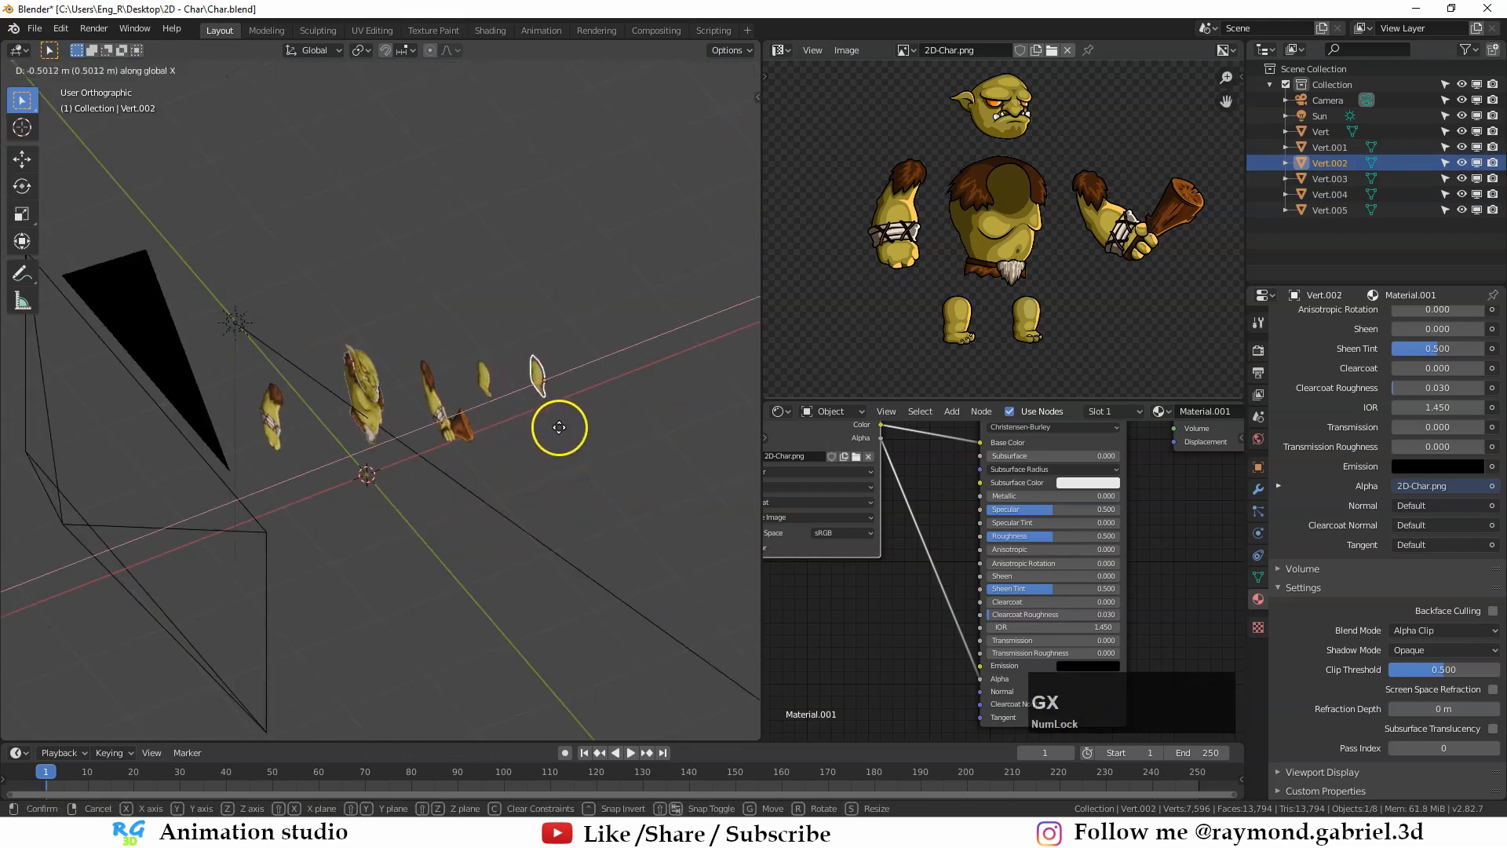
{"action": "left_click", "coordinate": [559, 427]}
Step: Move both legs farther back along X, and shift the club arm about 0.144 m back along X
{"action": "left_click", "coordinate": [485, 381], "text": "shift"}
{"action": "key", "text": "g"}
{"action": "key", "text": "x"}
{"action": "left_click", "coordinate": [453, 419]}
{"action": "key", "text": "g"}
{"action": "key", "text": "x"}
{"action": "left_click", "coordinate": [463, 420]}
{"action": "scroll", "coordinate": [402, 449], "scroll_direction": "up", "scroll_amount": 1}
{"action": "middle_click_drag", "start_coordinate": [407, 450], "coordinate": [462, 448], "text": "shift"}
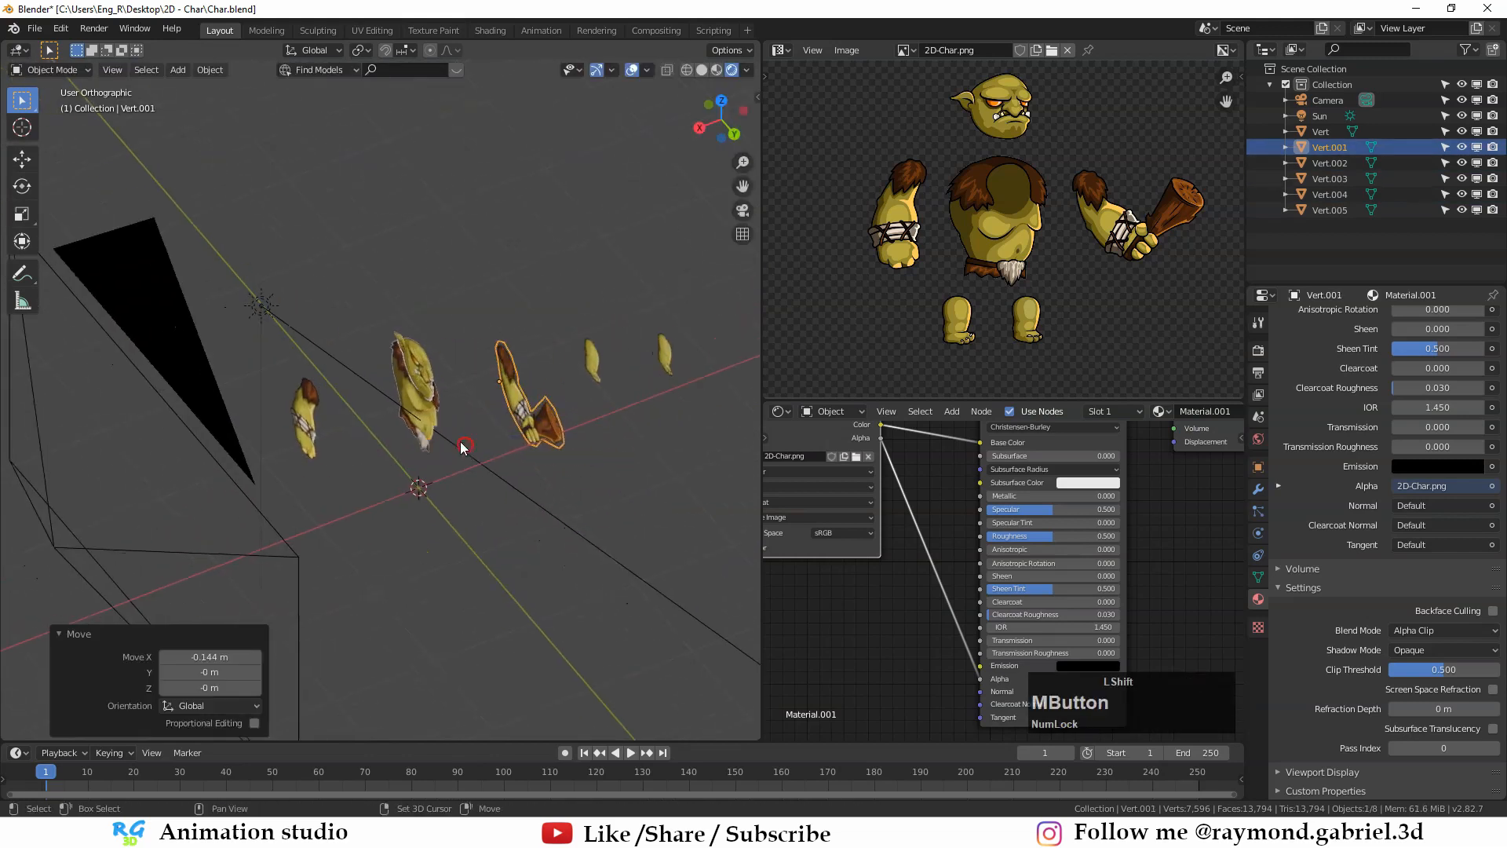
Step: Nudge the torso slightly forward along X and move the arm without the club about 0.459 m toward the camera
{"action": "left_click", "coordinate": [426, 439]}
{"action": "key", "text": "g"}
{"action": "key", "text": "x"}
{"action": "left_click", "coordinate": [420, 442]}
{"action": "left_click", "coordinate": [306, 446]}
{"action": "key", "text": "g"}
{"action": "key", "text": "x"}
{"action": "left_click", "coordinate": [259, 465]}
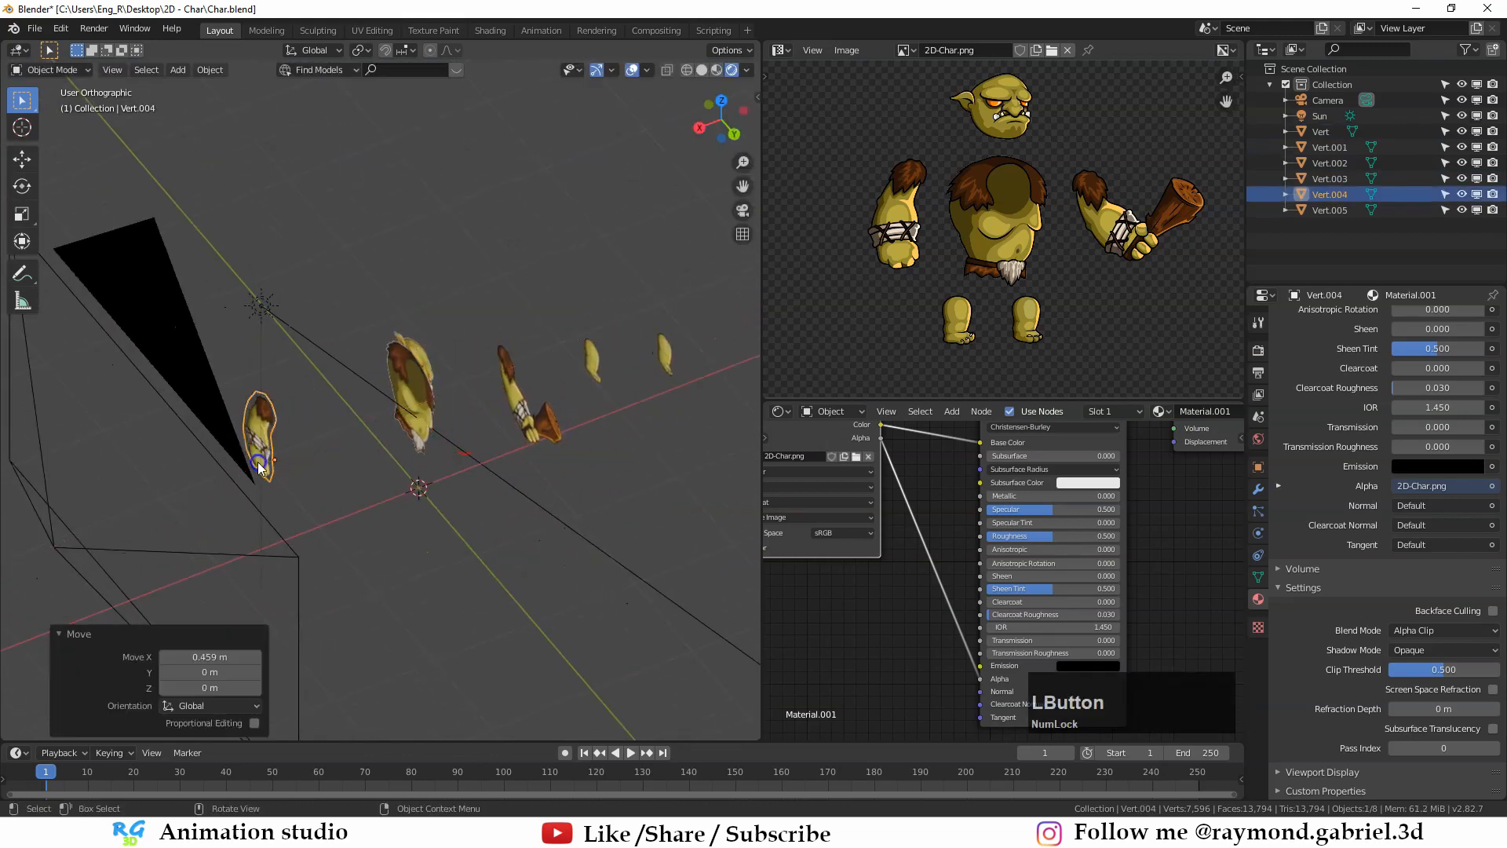
Step: Move the head about 0.809 m forward along X, between the torso and the front arm
{"action": "left_click", "coordinate": [427, 353]}
{"action": "key", "text": "g"}
{"action": "key", "text": "x"}
{"action": "left_click", "coordinate": [357, 387]}
{"action": "scroll", "coordinate": [392, 409], "scroll_direction": "down", "scroll_amount": 3}
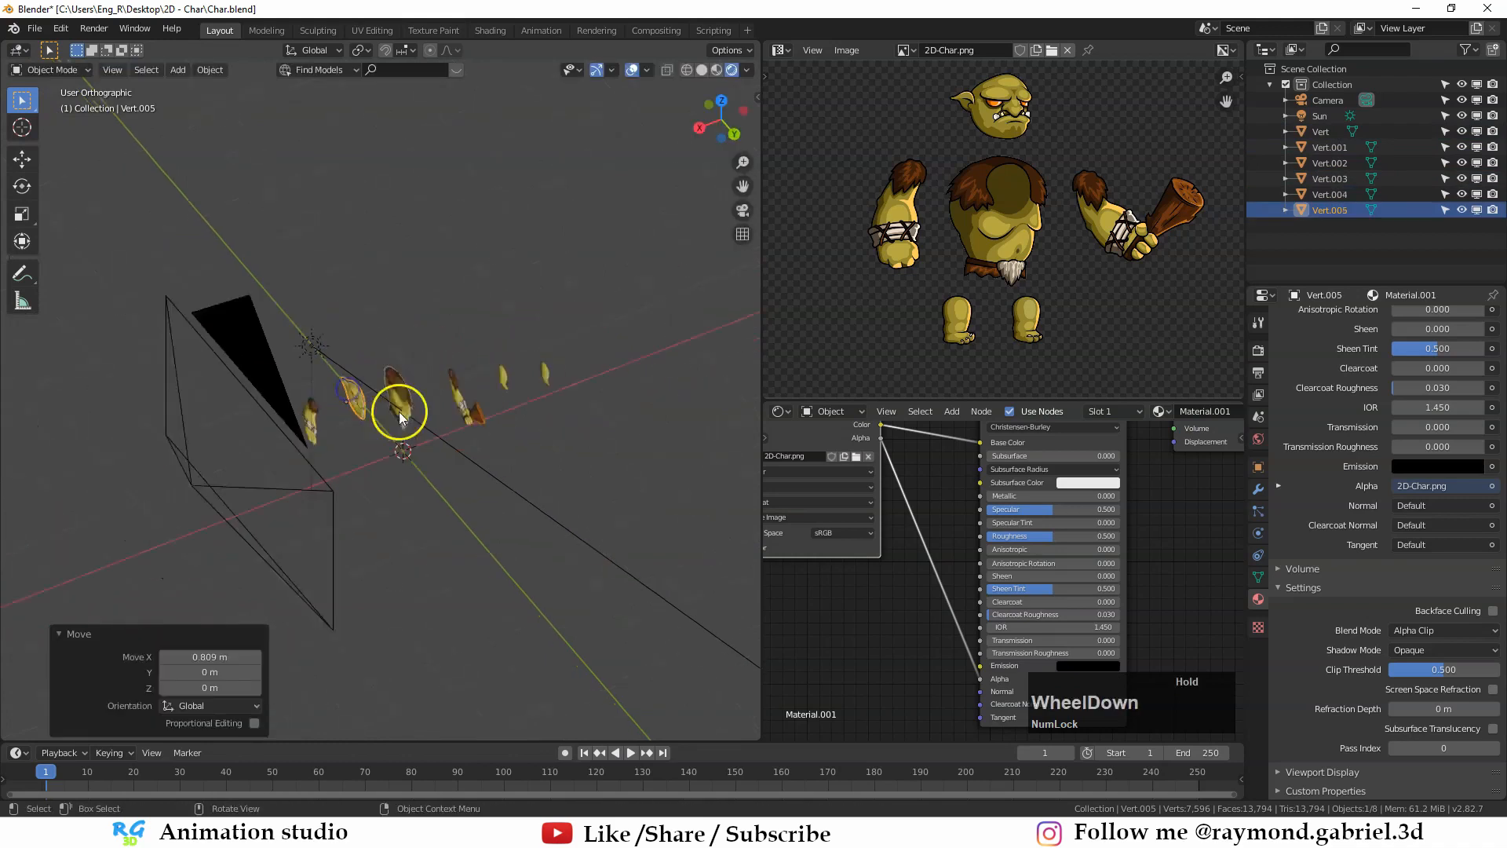
Step: Fine-tune the head's depth with another small move along the X axis
{"action": "middle_click_drag", "start_coordinate": [402, 414], "coordinate": [357, 412]}
{"action": "left_click", "coordinate": [415, 400]}
{"action": "left_click", "coordinate": [345, 397]}
{"action": "key", "text": "g"}
{"action": "key", "text": "x"}
{"action": "left_click", "coordinate": [338, 393]}
Step: Clear the selection and inspect the layered troll through the camera, checking the order of its overlapping parts
{"action": "left_click", "coordinate": [507, 393]}
{"action": "mouse_move", "coordinate": [510, 391]}
{"action": "middle_mouse_down"}
{"action": "mouse_move", "coordinate": [592, 343]}
{"action": "mouse_move", "coordinate": [343, 431]}
{"action": "mouse_move", "coordinate": [502, 417]}
{"action": "middle_mouse_up"}
{"action": "key", "text": "KP_0"}
{"action": "scroll", "coordinate": [445, 358], "scroll_direction": "down", "scroll_amount": 5}
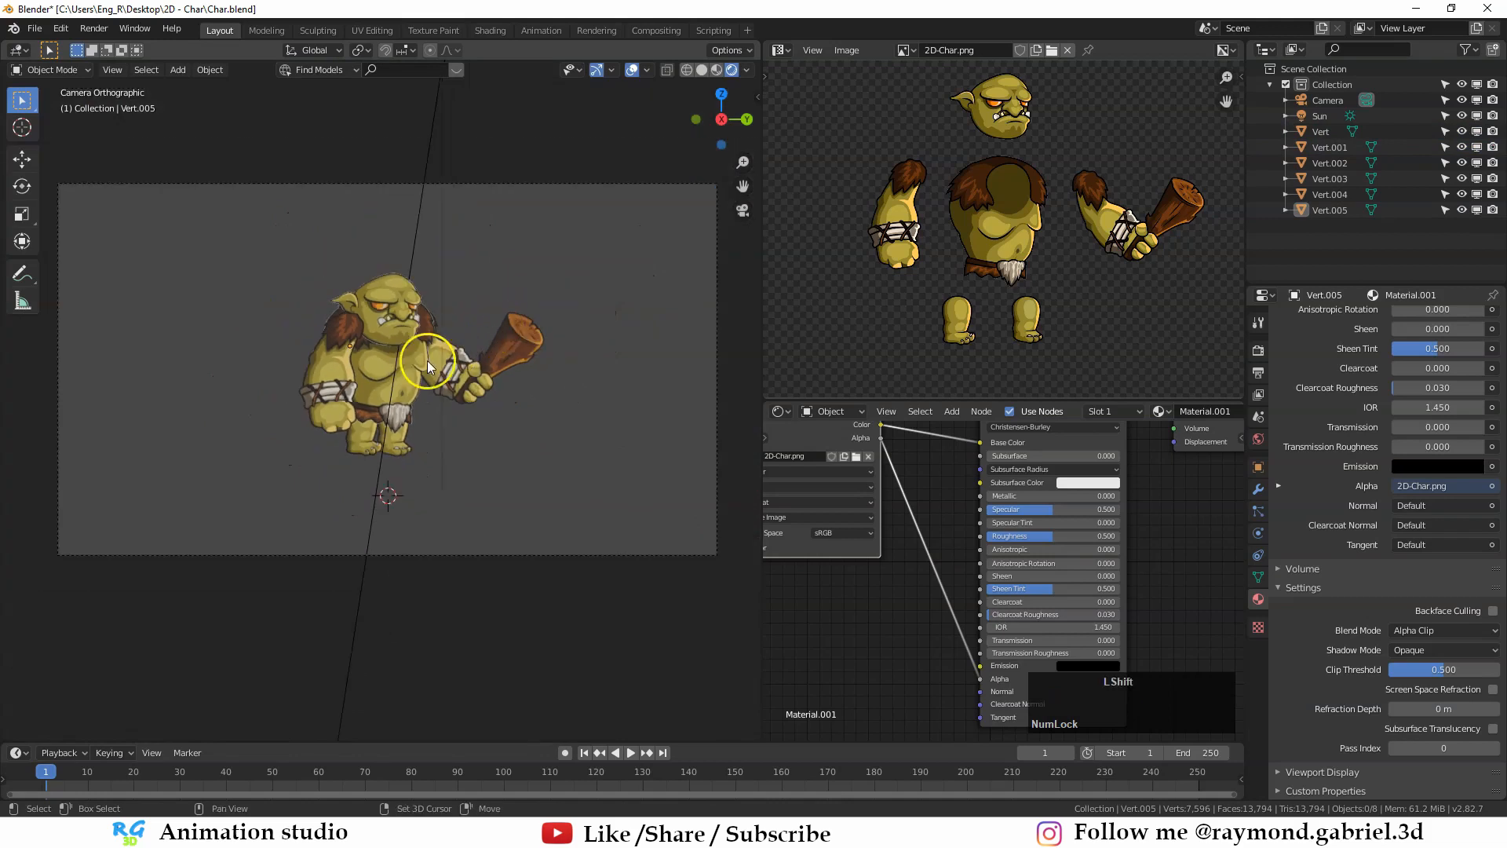
{"action": "middle_click_drag", "start_coordinate": [427, 360], "coordinate": [397, 415]}
{"action": "scroll", "coordinate": [397, 415], "scroll_direction": "up", "scroll_amount": 1}
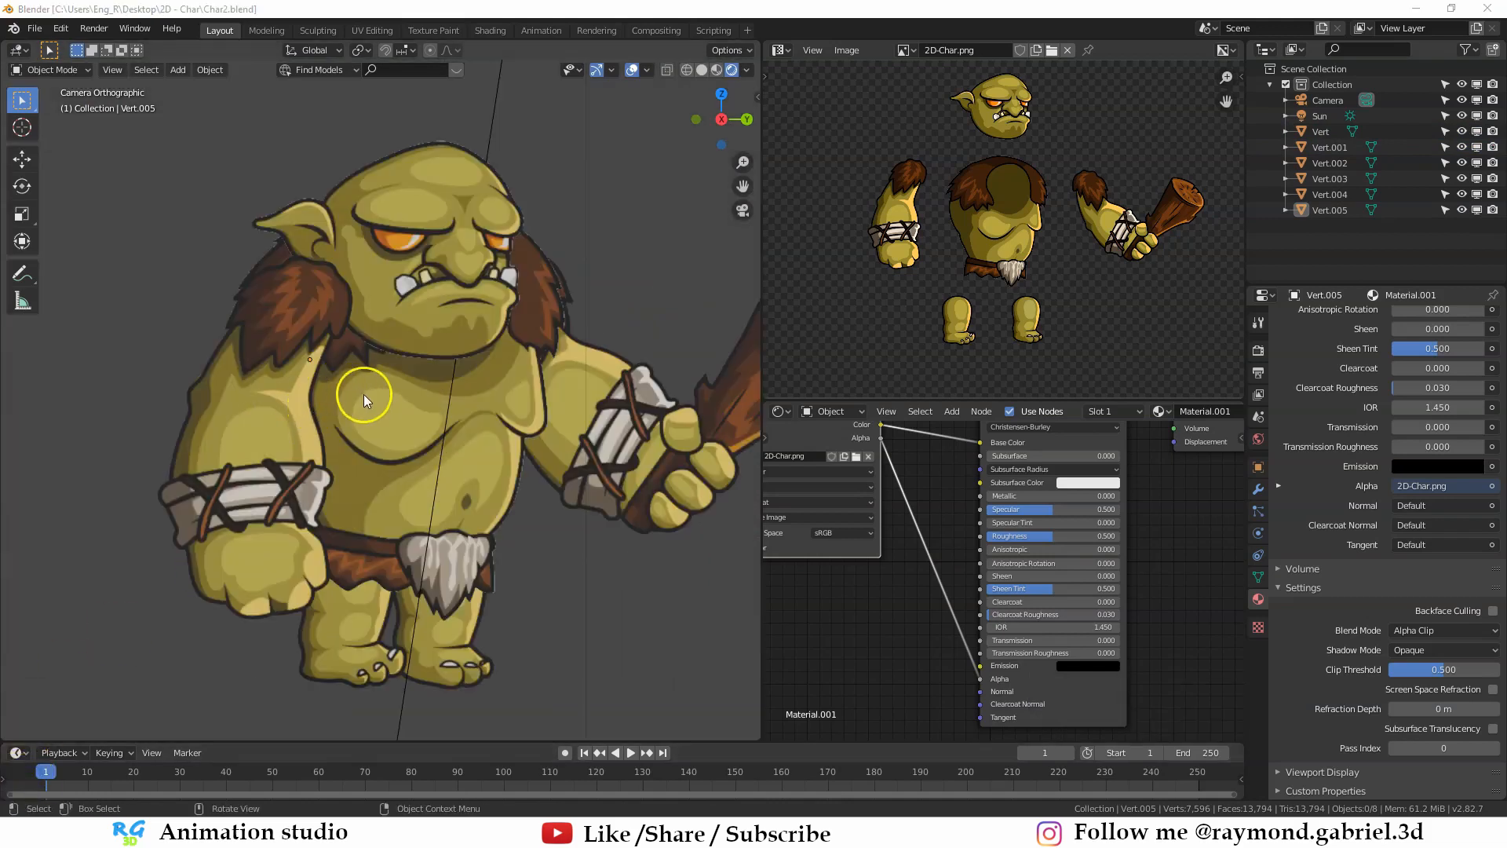
Step: Place the 3D cursor on the troll's chest in the camera view
{"action": "scroll", "coordinate": [392, 391], "scroll_direction": "down", "scroll_amount": 2}
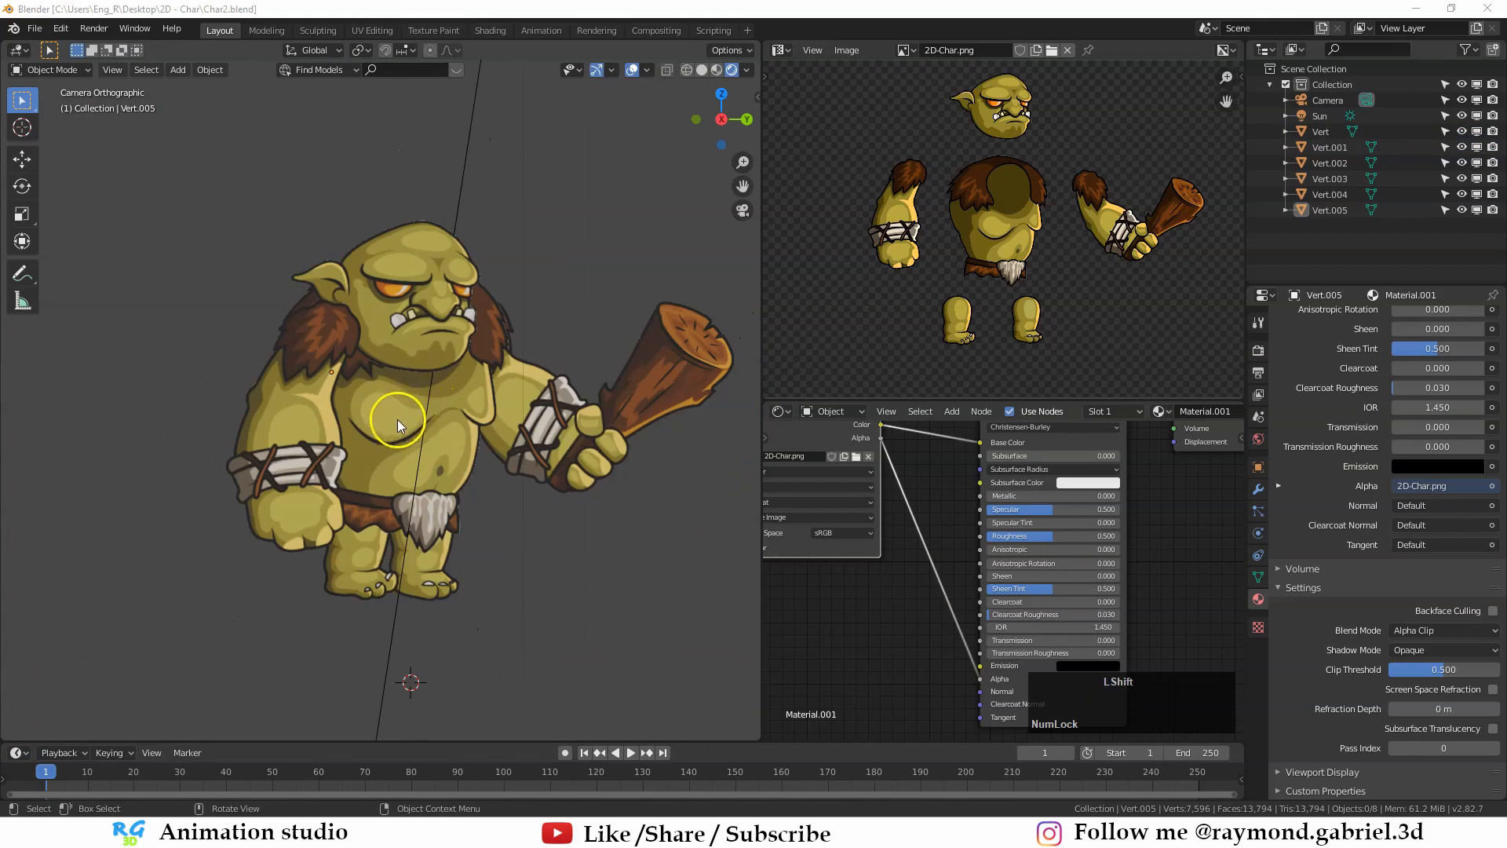
{"action": "right_click", "coordinate": [403, 422], "text": "shift"}
{"action": "scroll", "coordinate": [391, 407], "scroll_direction": "up", "scroll_amount": 4}
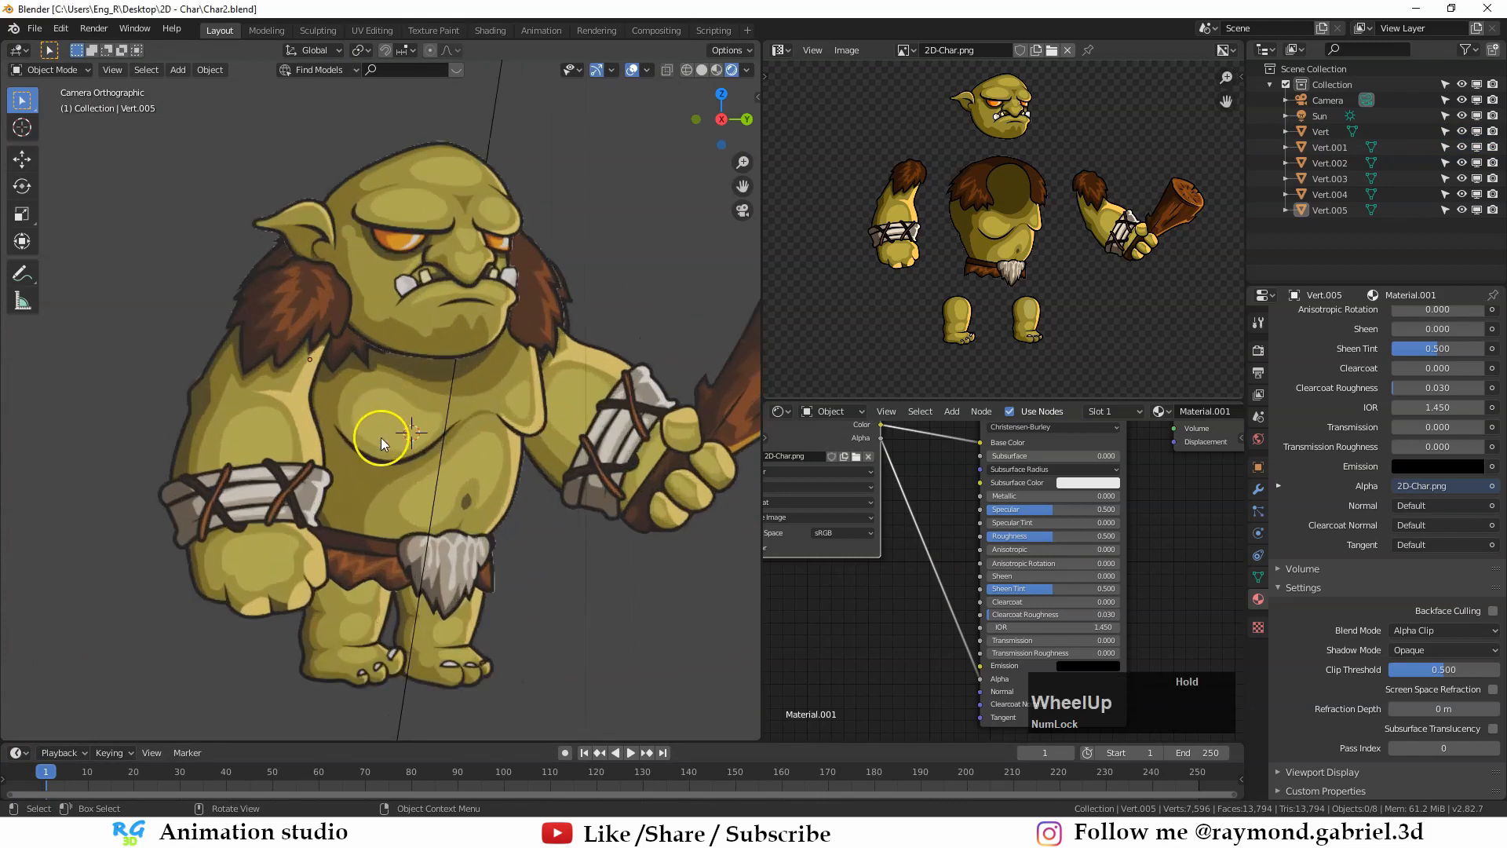
Step: Add an armature at the 3D cursor on the troll's chest, after checking the cursor's depth against the torso layer
{"action": "middle_click_drag", "start_coordinate": [485, 436], "coordinate": [393, 482]}
{"action": "scroll", "coordinate": [453, 427], "scroll_direction": "up", "scroll_amount": 3}
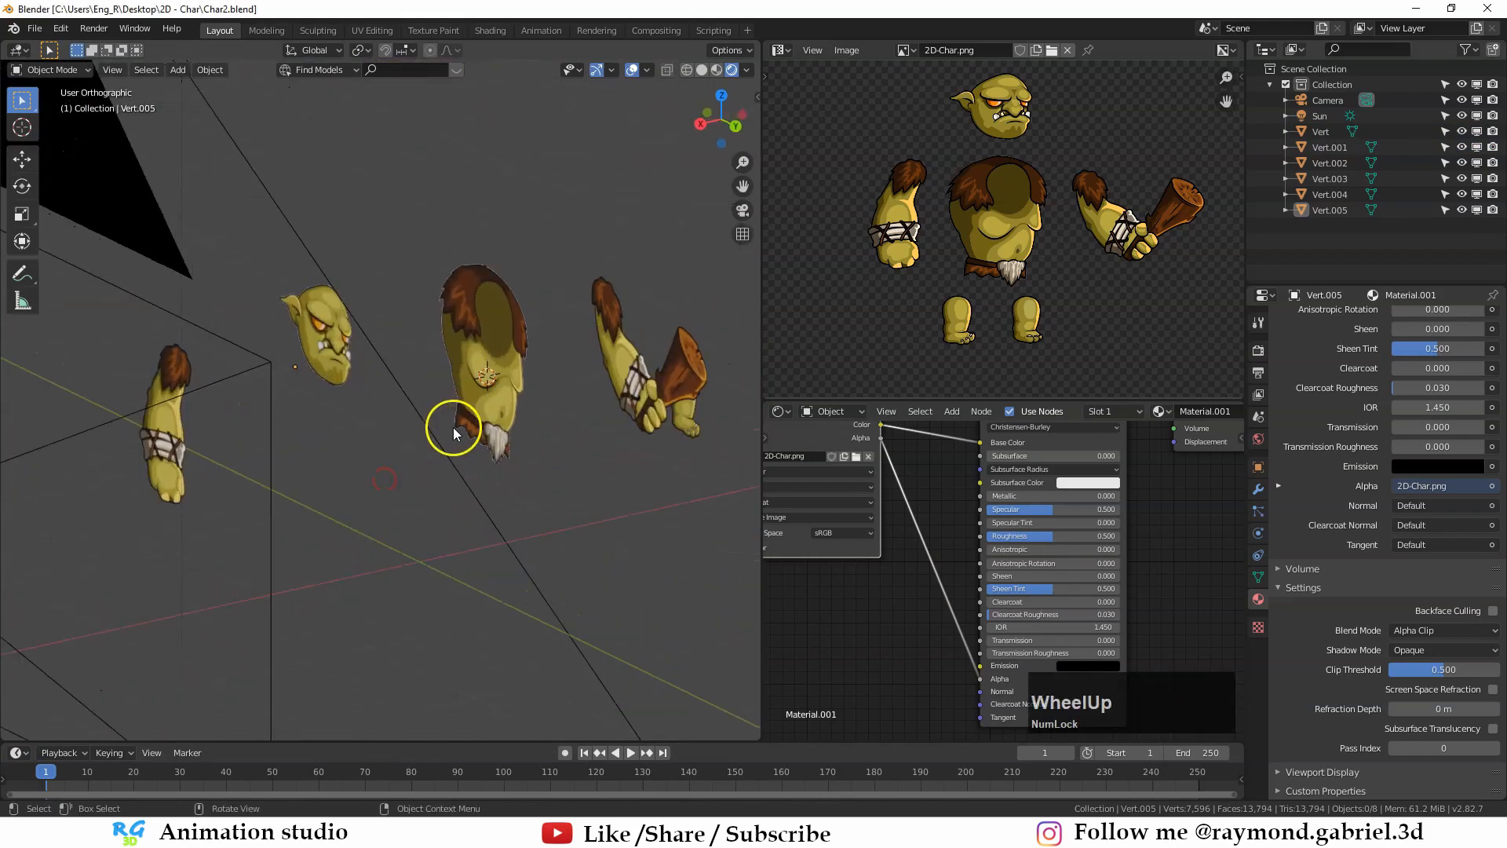
{"action": "scroll", "coordinate": [480, 403], "scroll_direction": "up", "scroll_amount": 2}
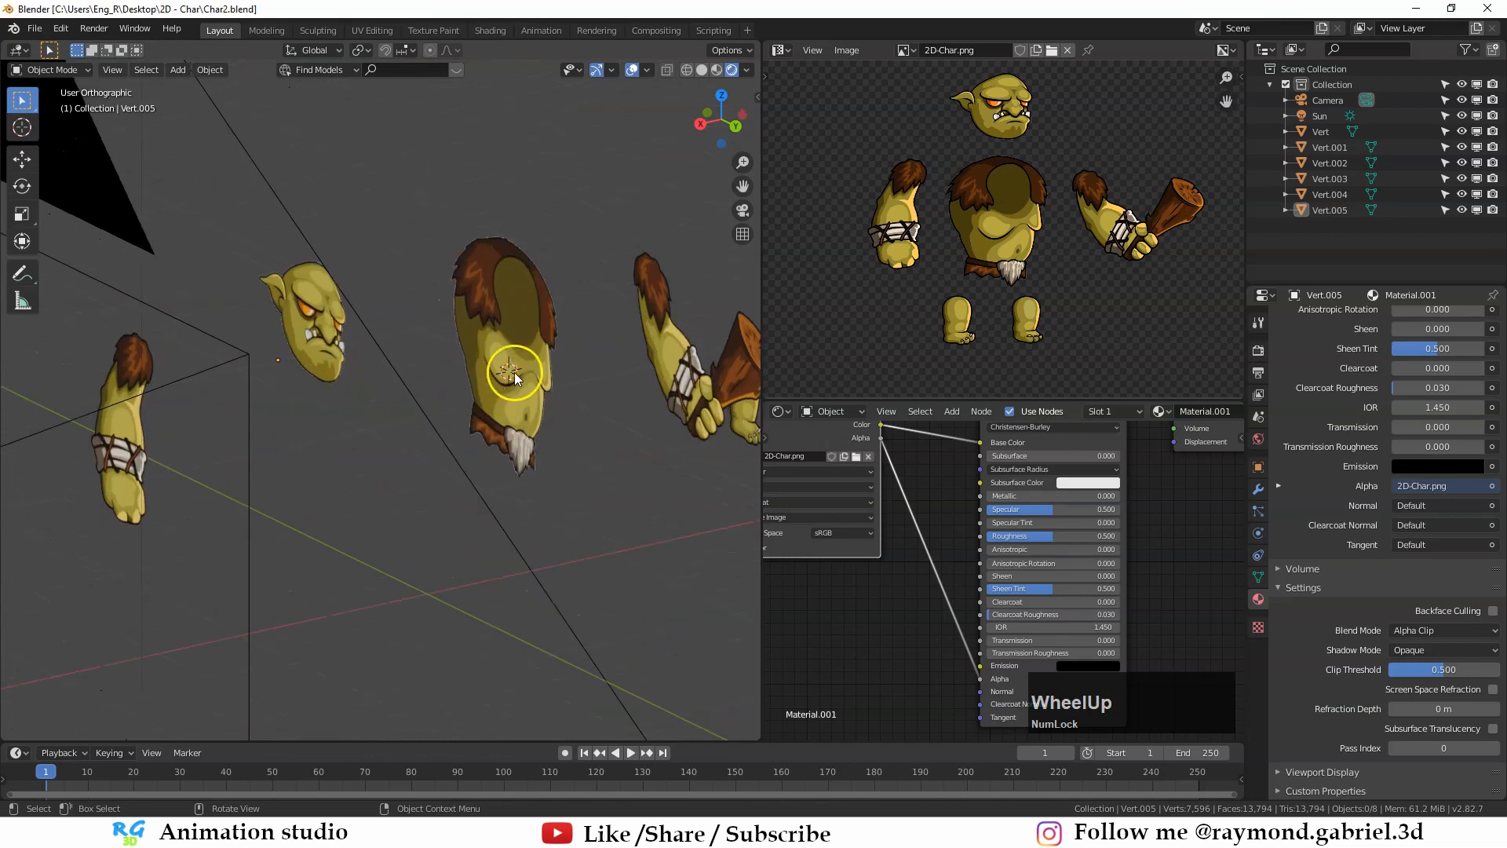
{"action": "key", "text": "KP_0"}
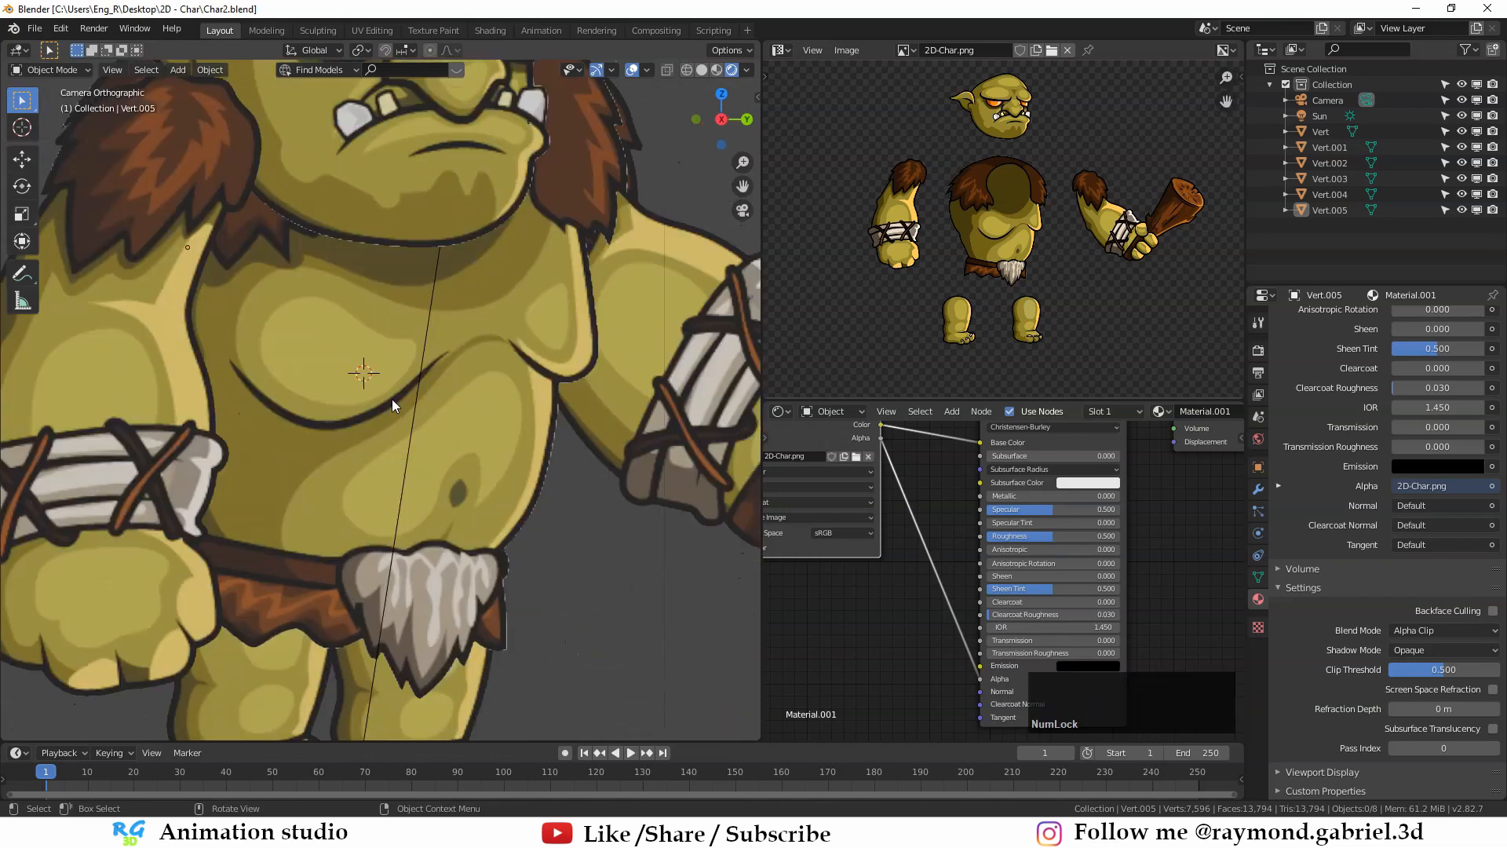
{"action": "key", "text": "shift+a"}
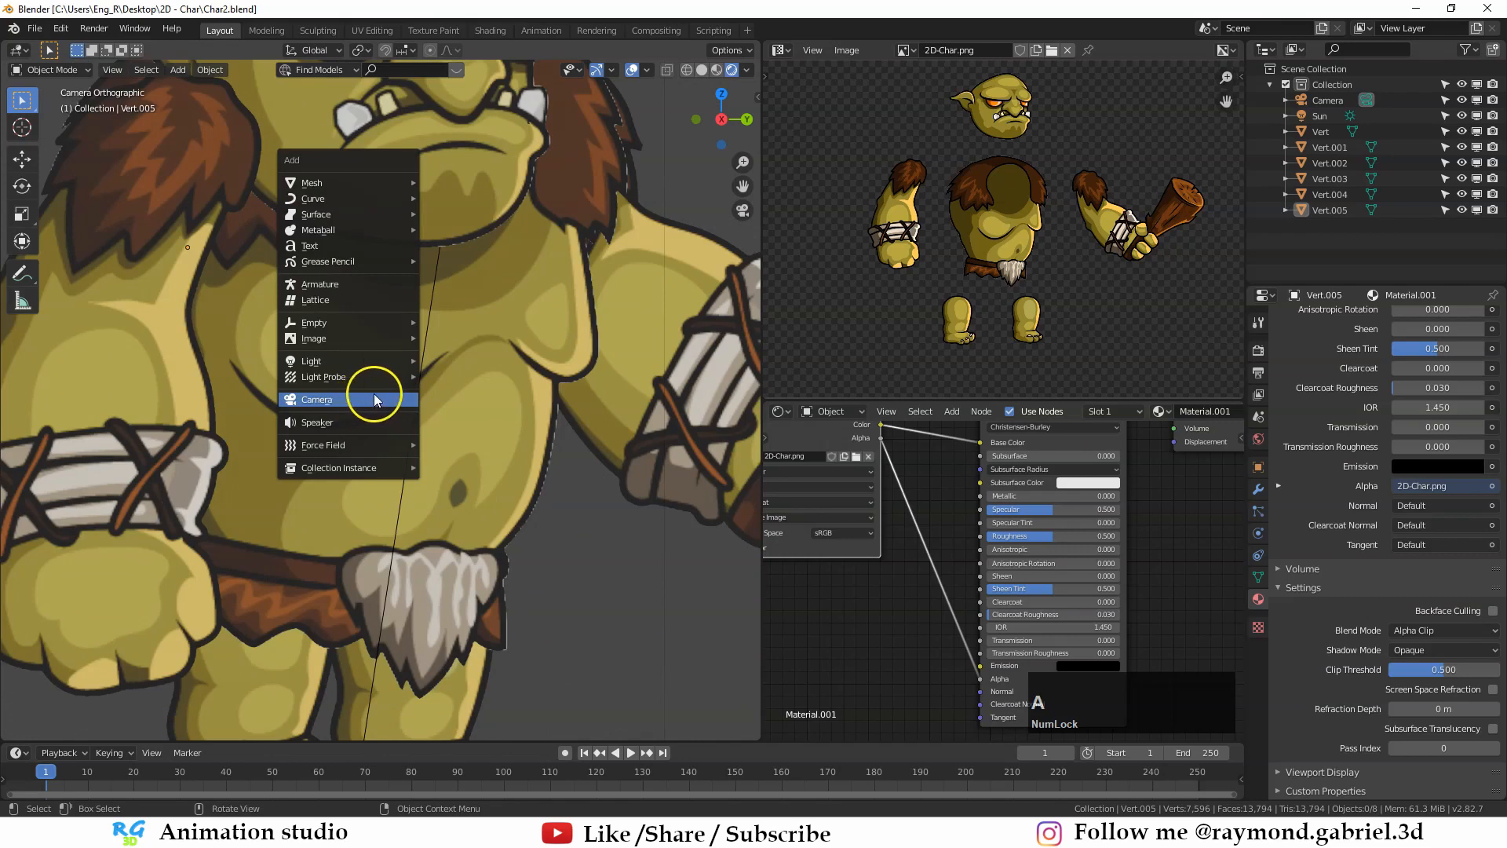
{"action": "middle_click_drag", "start_coordinate": [374, 394], "coordinate": [487, 388]}
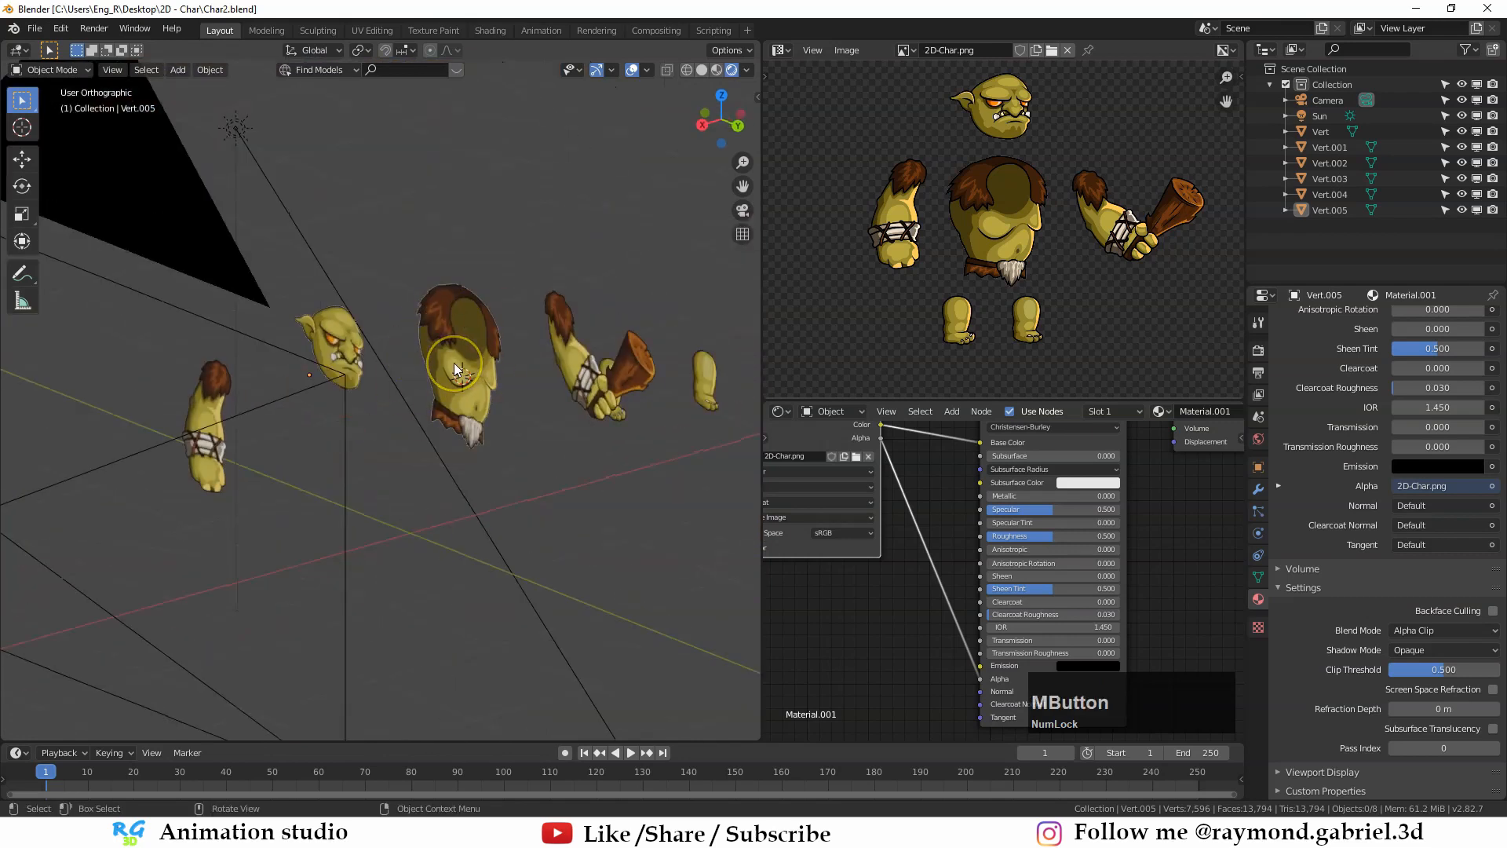
{"action": "key", "text": "KP_0"}
{"action": "scroll", "coordinate": [387, 393], "scroll_direction": "up", "scroll_amount": 1}
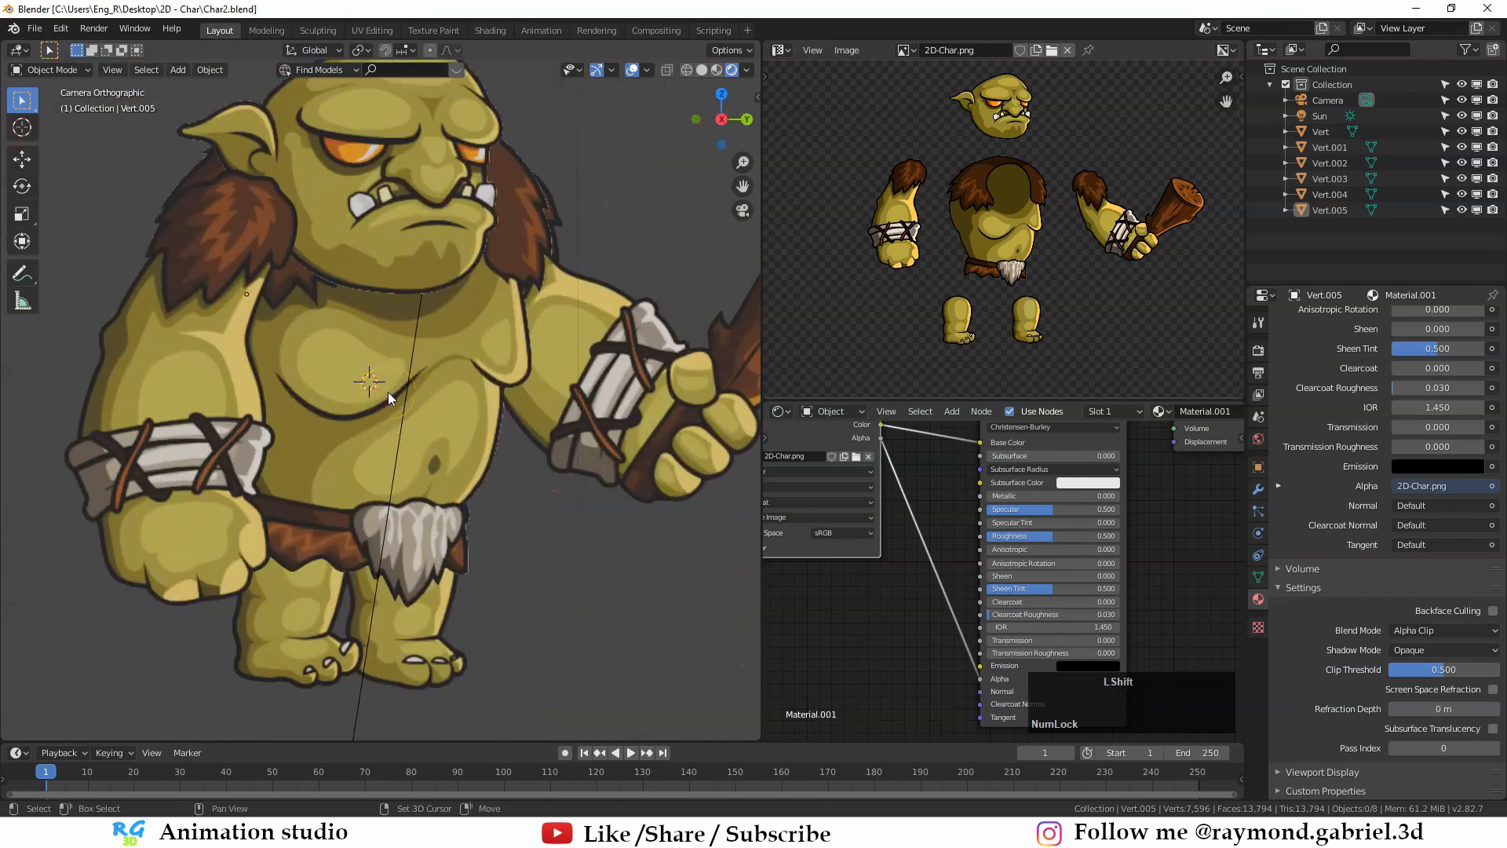
{"action": "key", "text": "shift+a"}
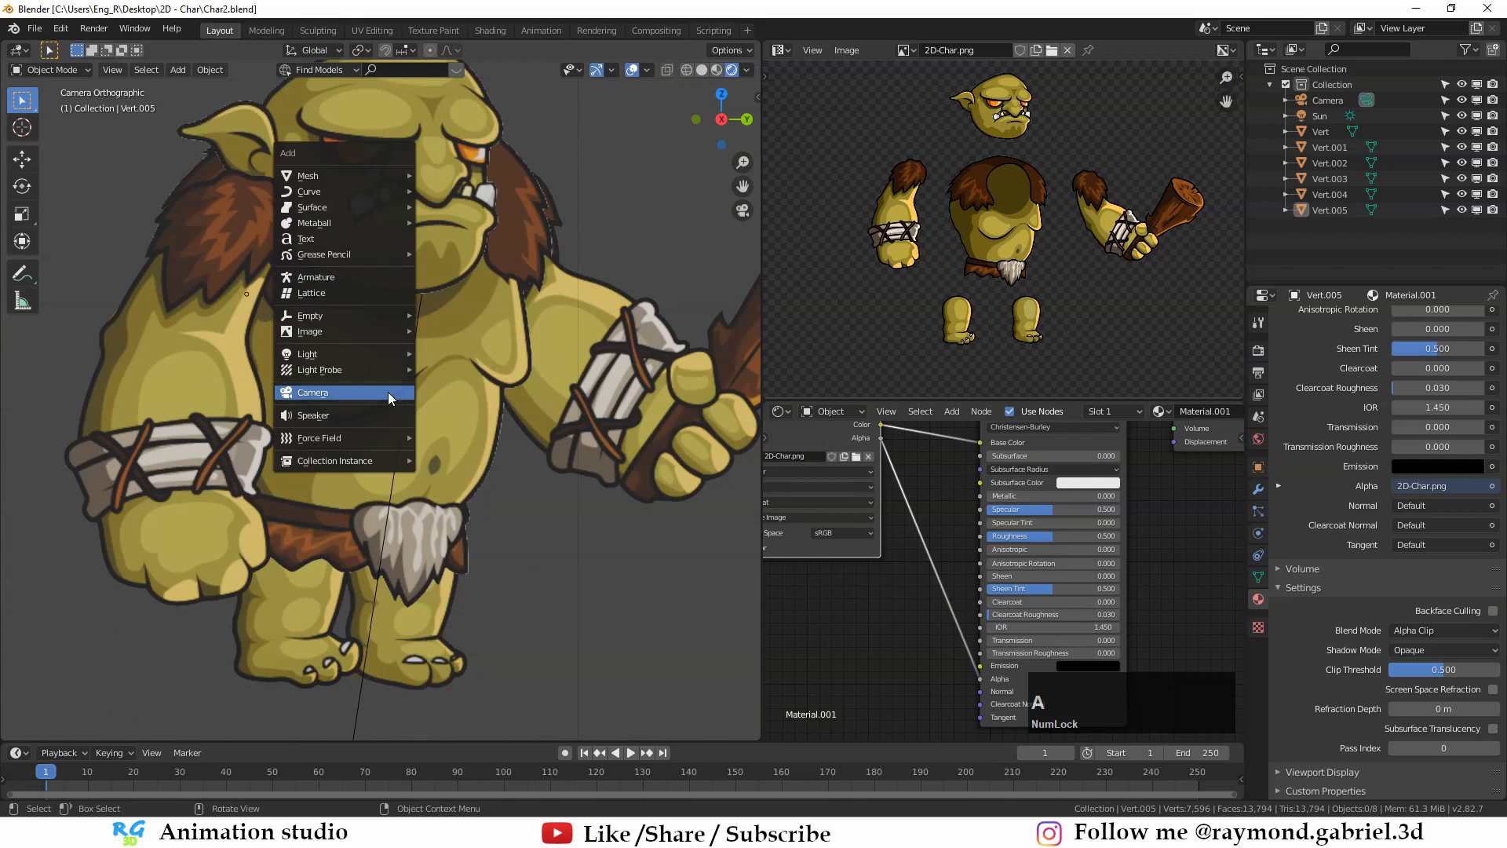
{"action": "left_click", "coordinate": [333, 278]}
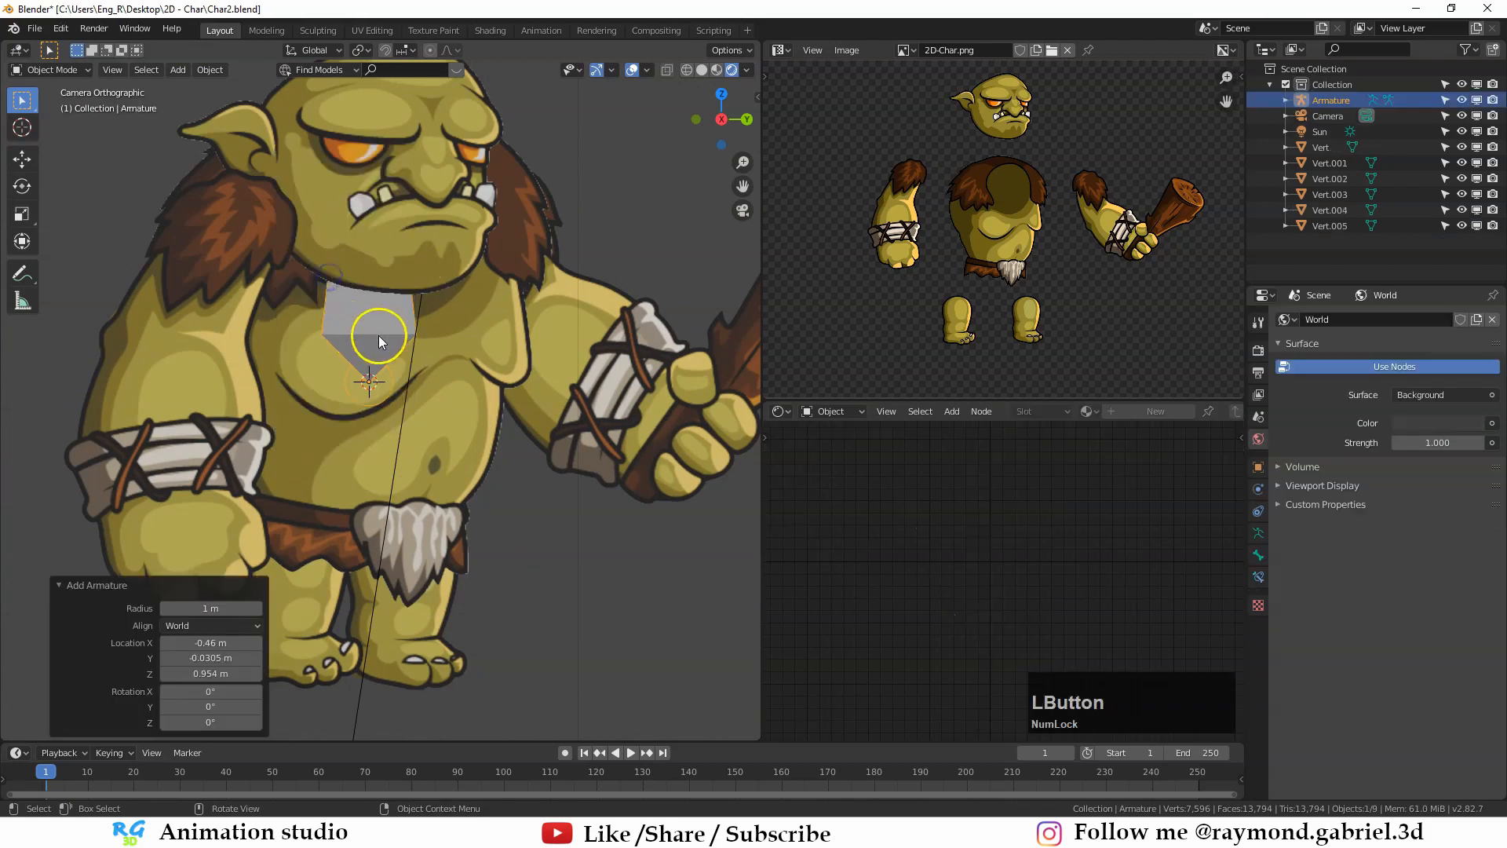
Step: Lower the armature about 0.303 m along Z and raise it back about 0.176 m, placing its base on the troll's belly
{"action": "scroll", "coordinate": [459, 326], "scroll_direction": "down", "scroll_amount": 2}
{"action": "key", "text": "g"}
{"action": "key", "text": "Escape"}
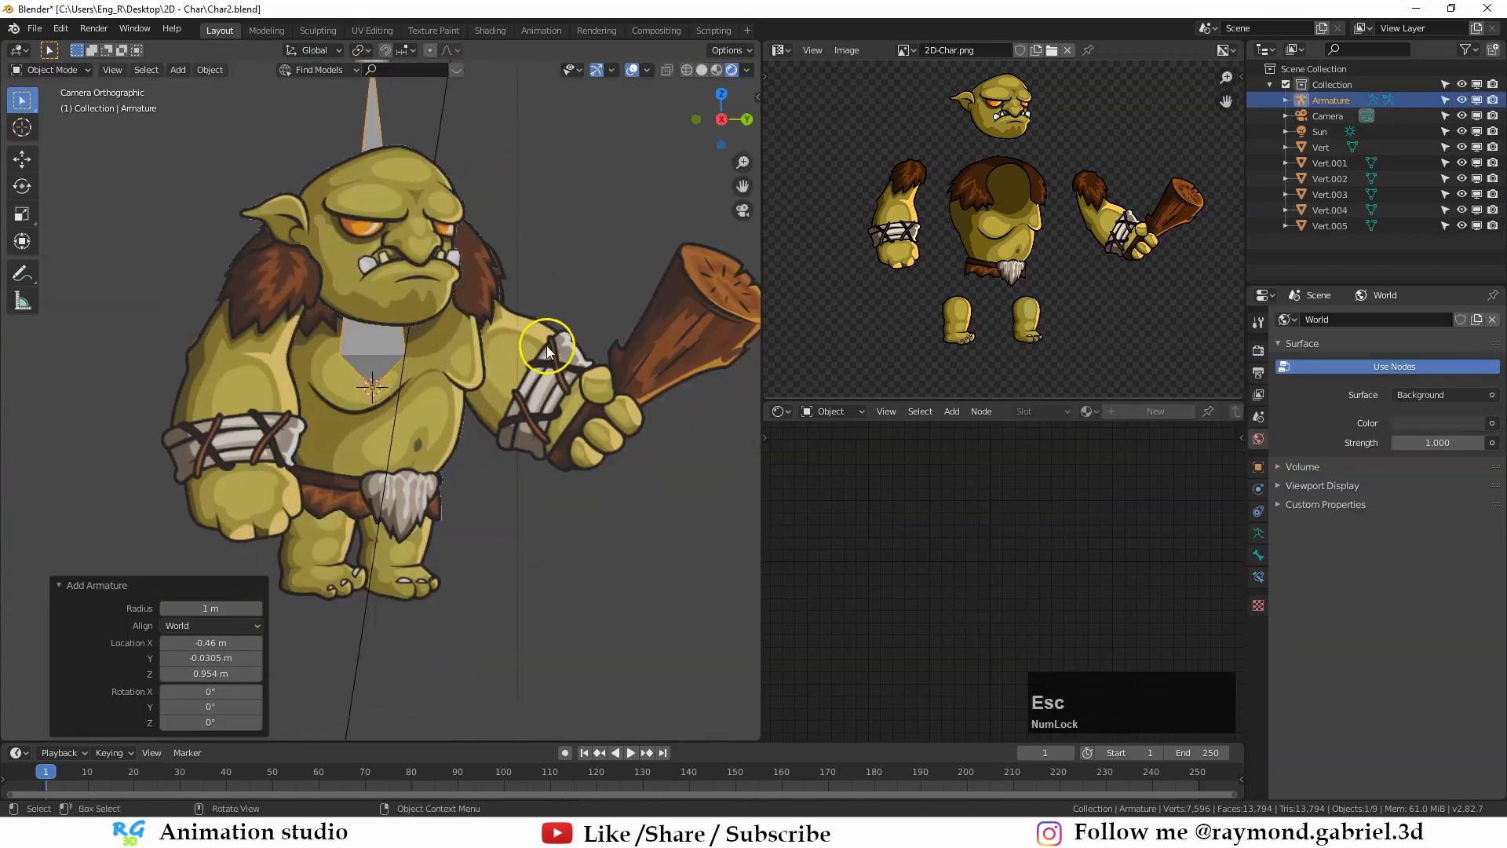
{"action": "key", "text": "g"}
{"action": "left_click", "coordinate": [517, 399]}
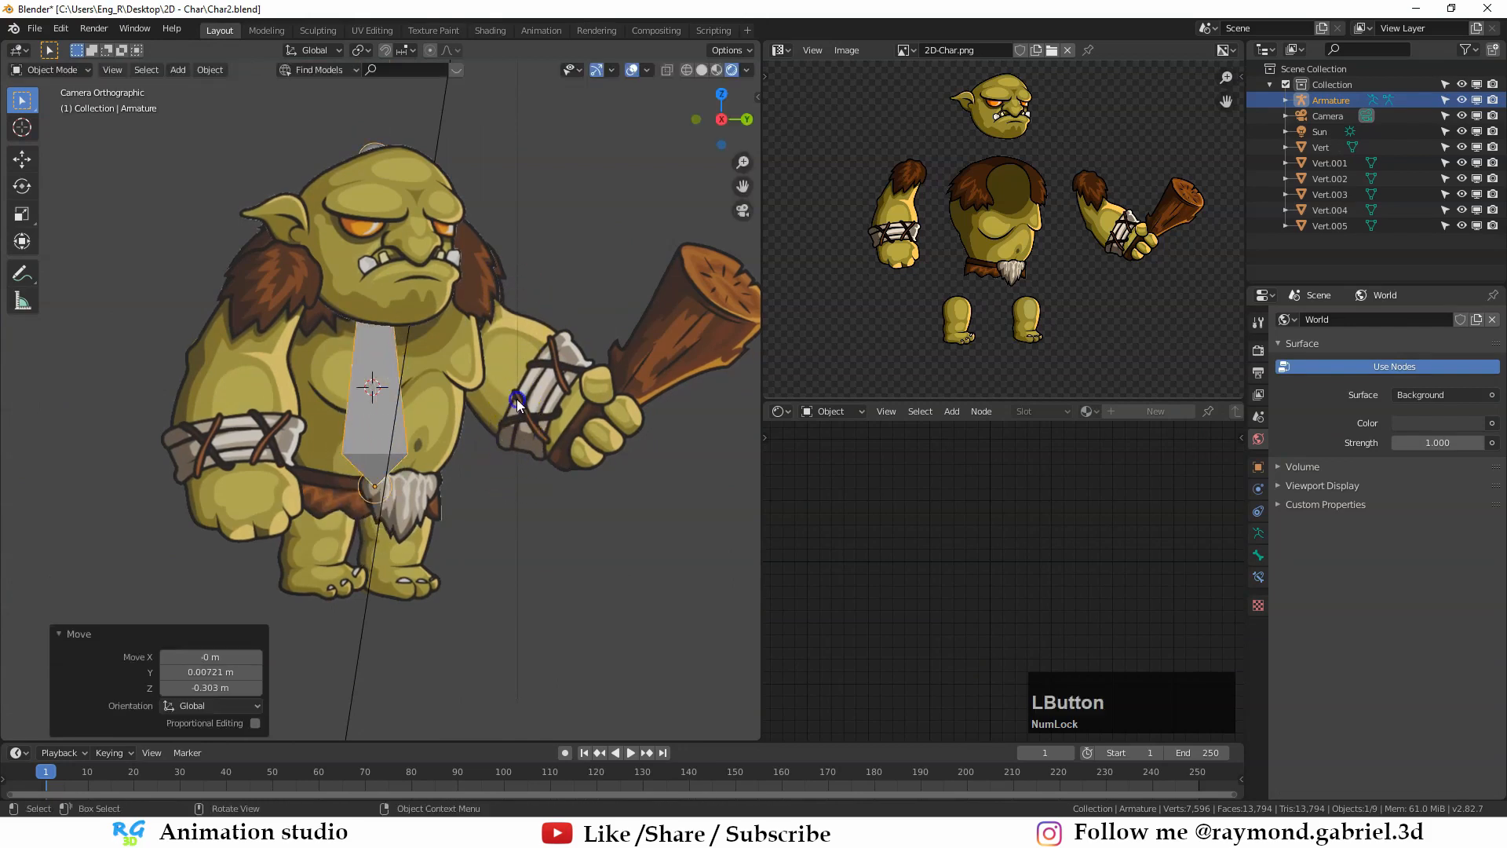
{"action": "scroll", "coordinate": [506, 420], "scroll_direction": "down", "scroll_amount": 1}
{"action": "key", "text": "g"}
{"action": "left_click", "coordinate": [508, 391]}
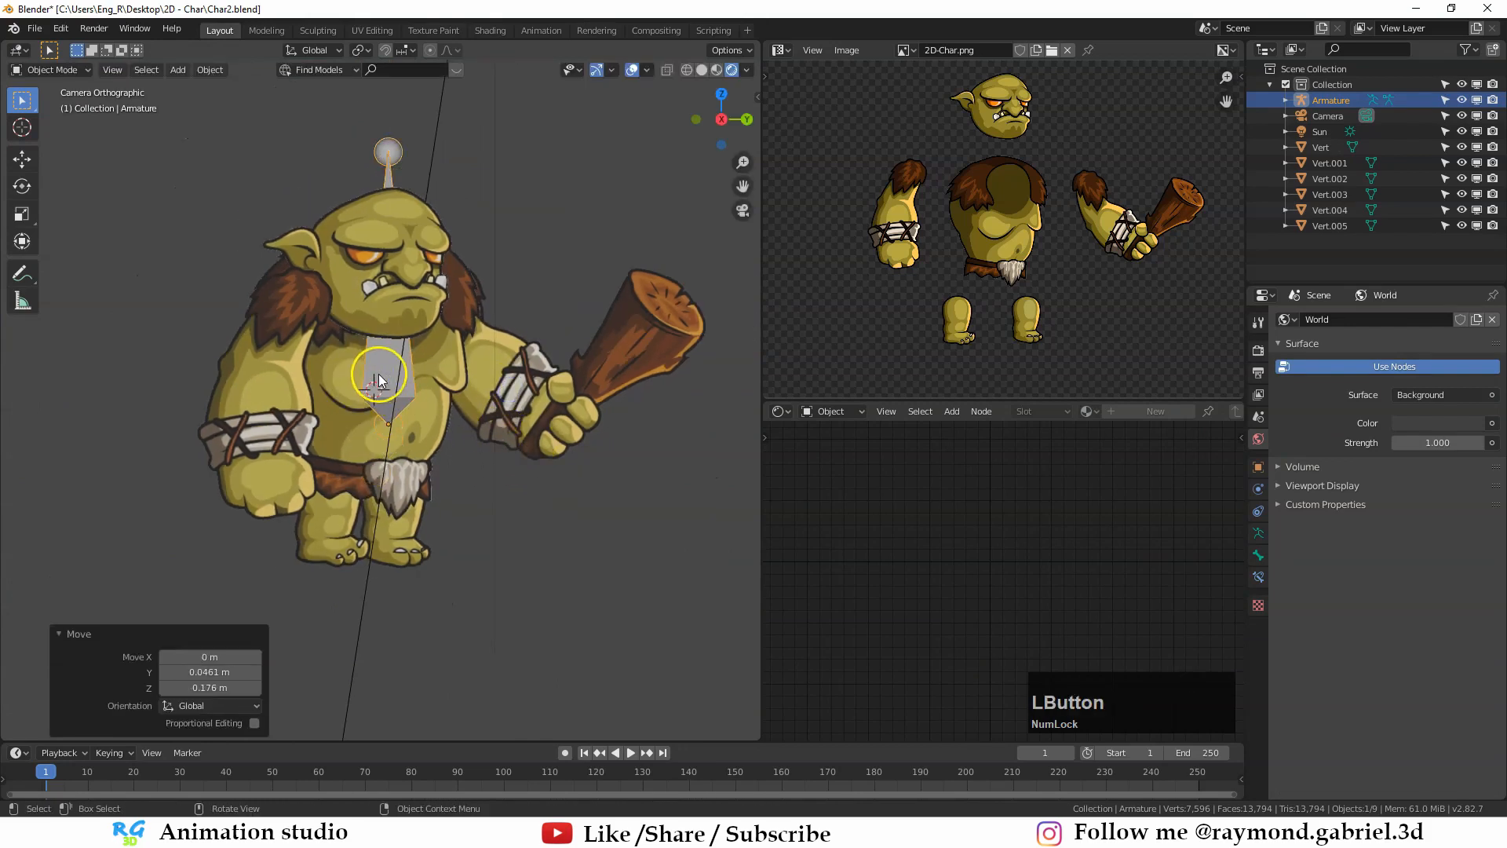
Step: Enable In Front in the armature's viewport display so its bone is drawn over the troll's meshes
{"action": "middle_click_drag", "start_coordinate": [355, 262], "coordinate": [421, 322]}
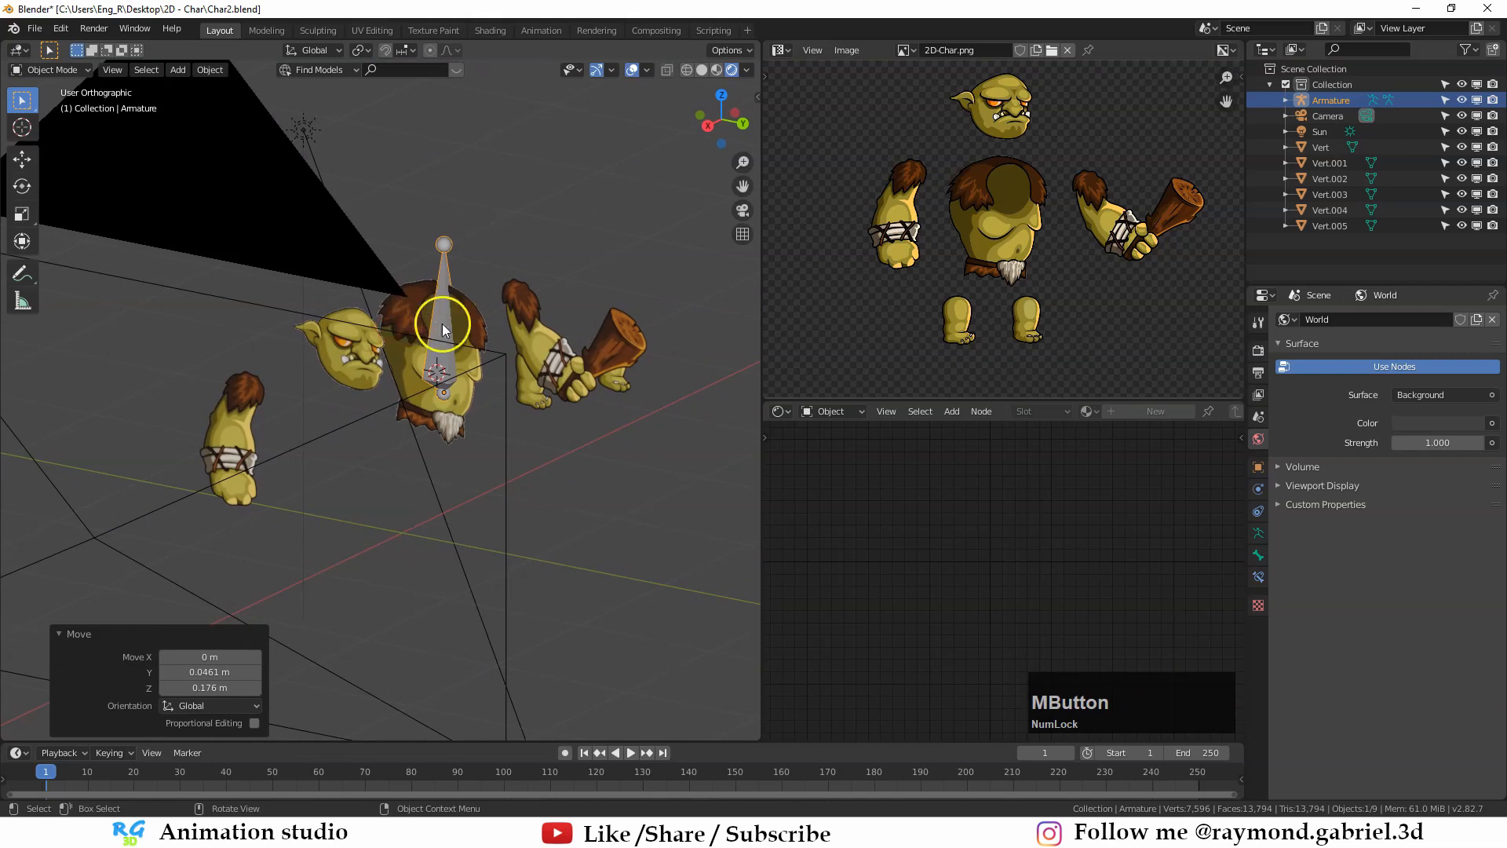
{"action": "key", "text": "KP_0"}
{"action": "scroll", "coordinate": [426, 230], "scroll_direction": "up", "scroll_amount": 2}
{"action": "scroll", "coordinate": [402, 224], "scroll_direction": "down", "scroll_amount": 1}
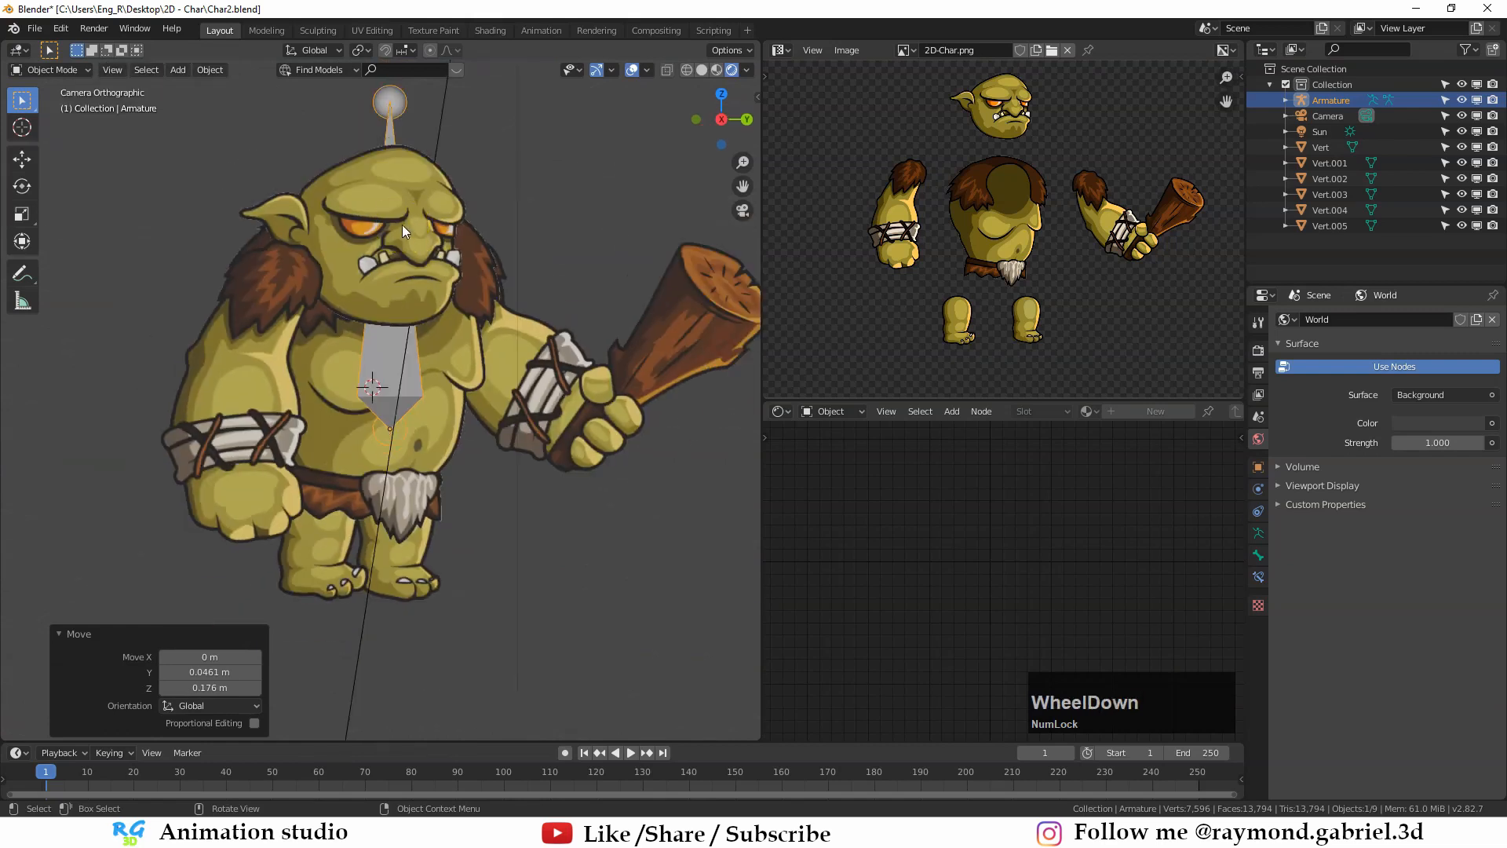
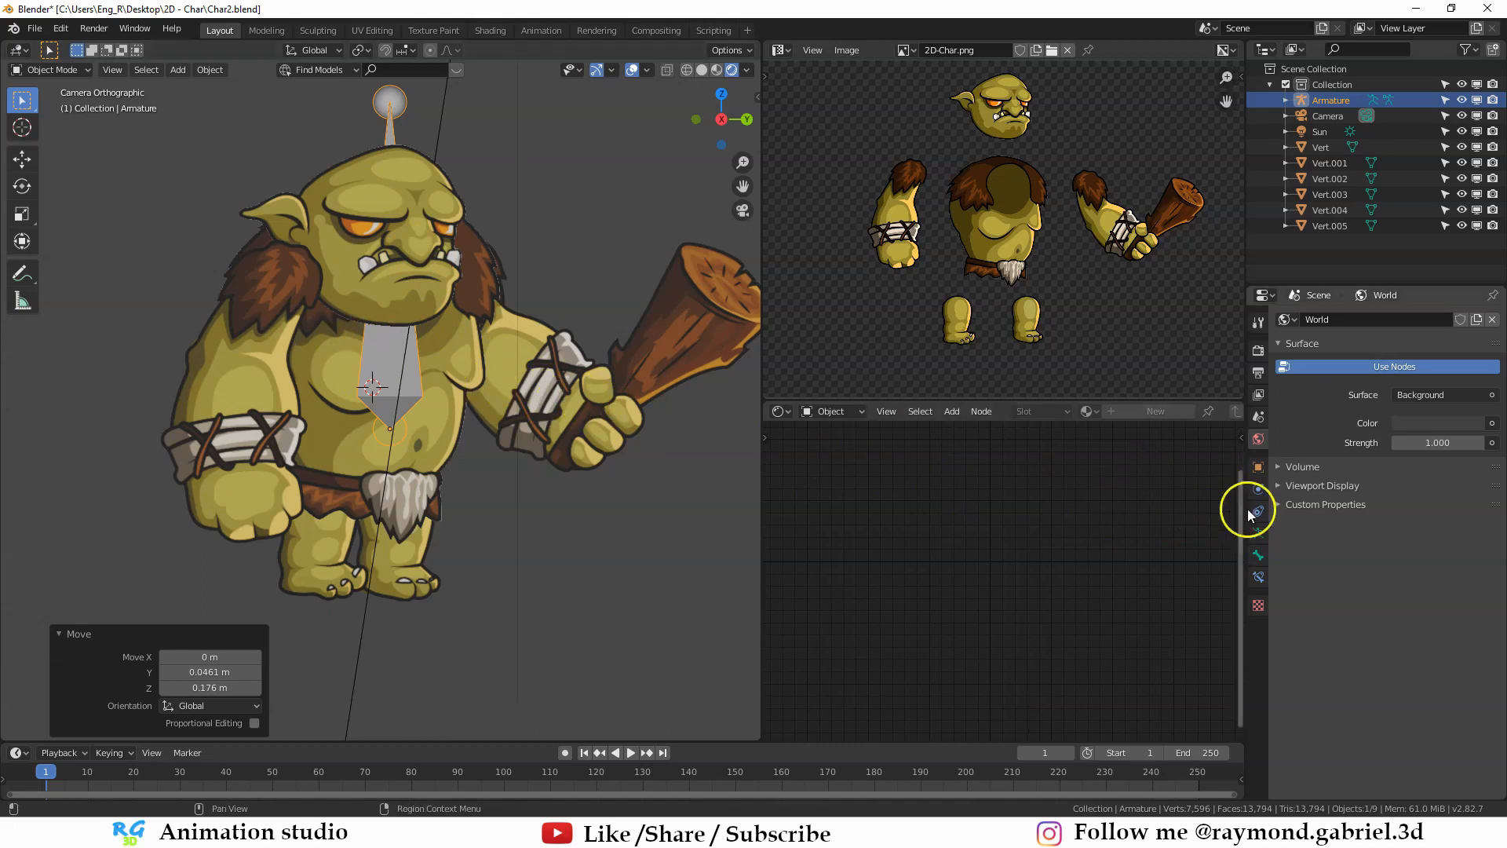
{"action": "left_click", "coordinate": [1259, 533]}
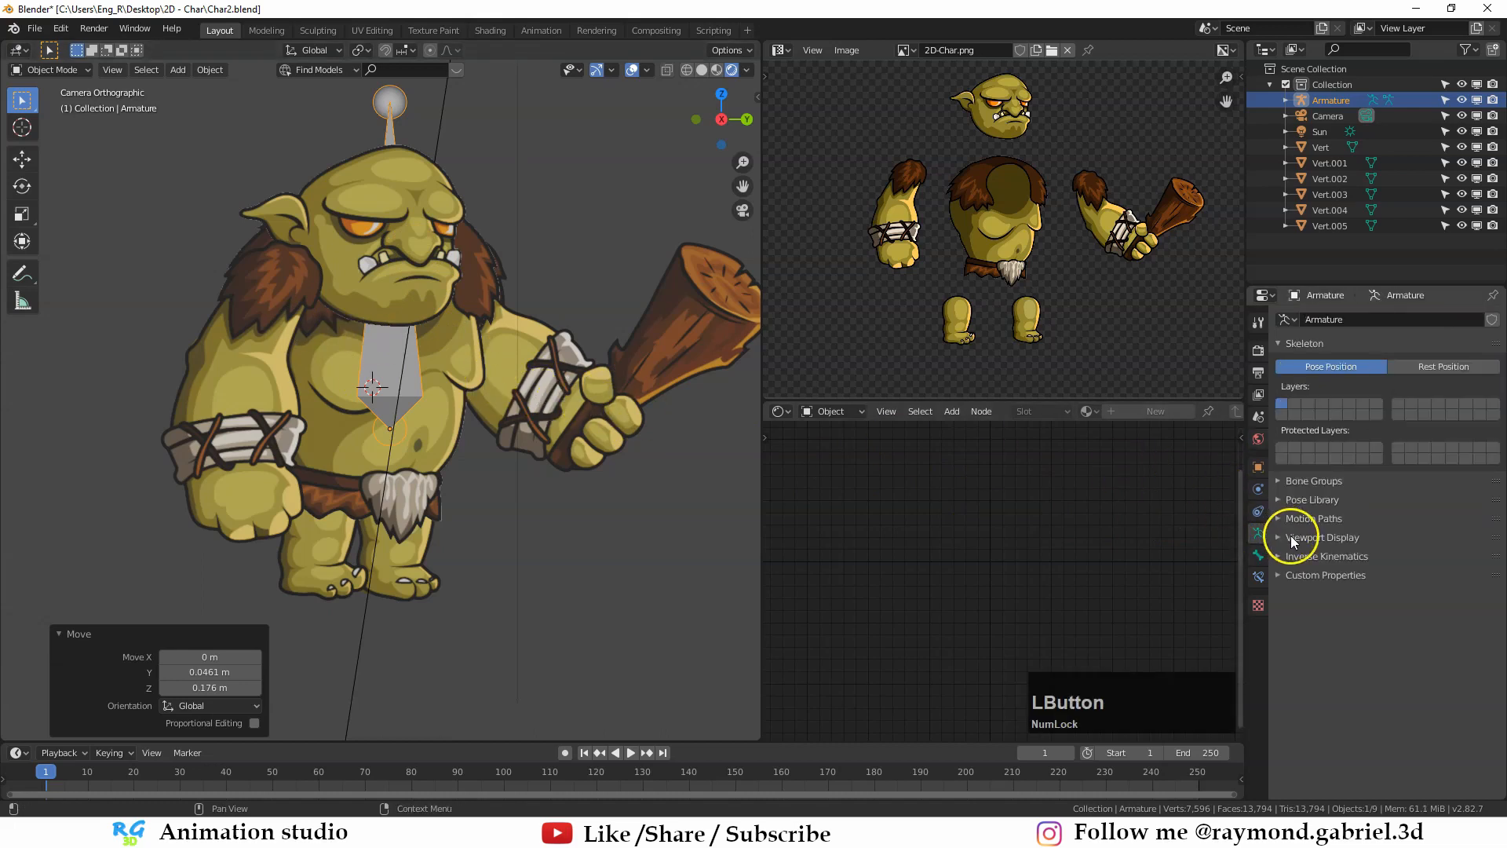
{"action": "left_click", "coordinate": [1294, 540]}
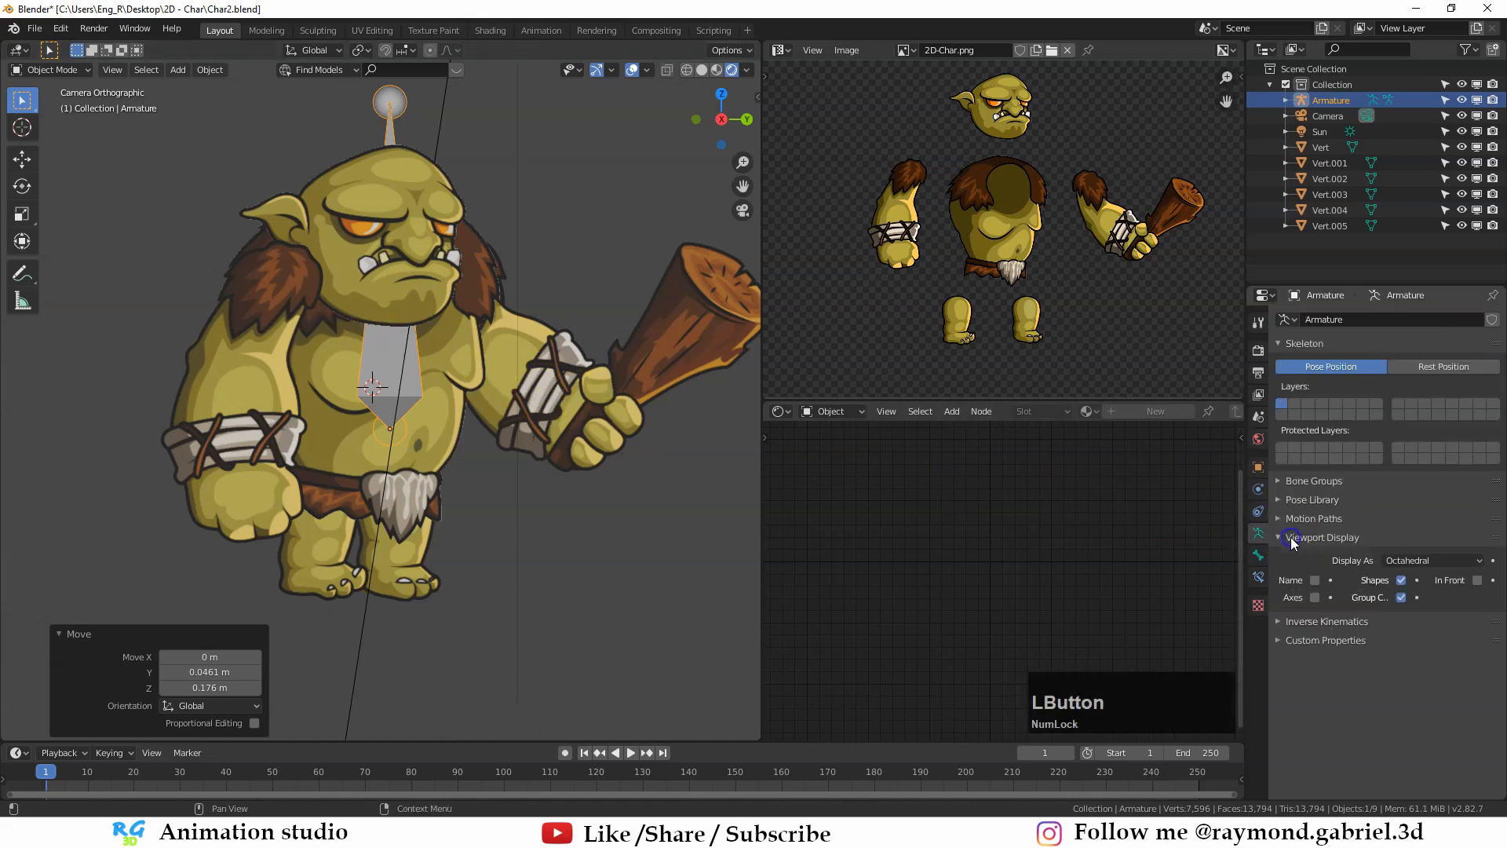
{"action": "left_click", "coordinate": [1476, 581]}
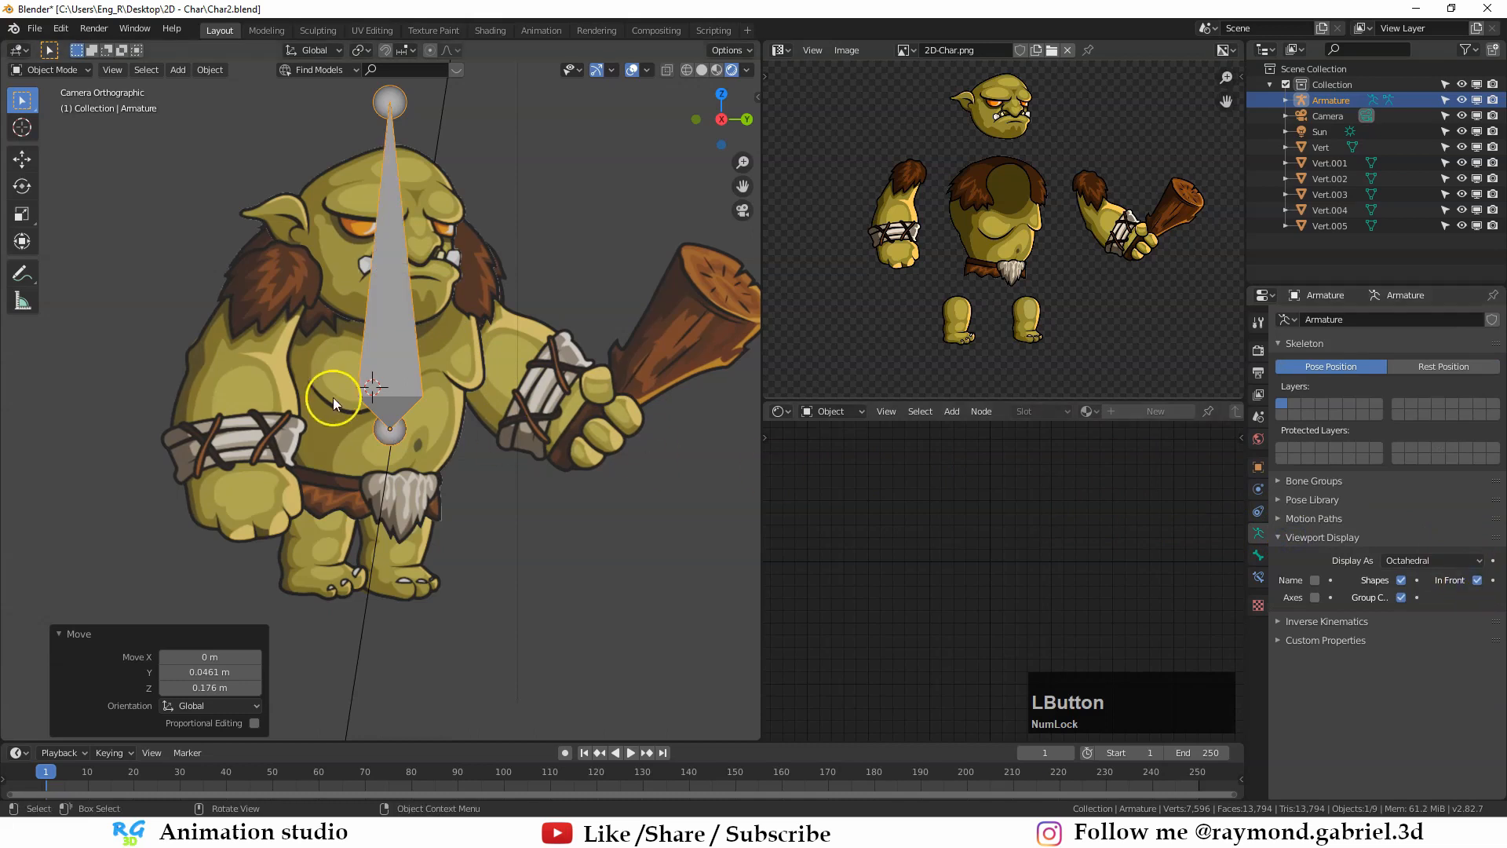
Step: Move the armature down about 0.267 m and sideways about 0.0625 m so its base sits at the troll's belt
{"action": "scroll", "coordinate": [367, 361], "scroll_direction": "up", "scroll_amount": 2}
{"action": "middle_click_drag", "start_coordinate": [366, 362], "coordinate": [417, 397], "text": "shift"}
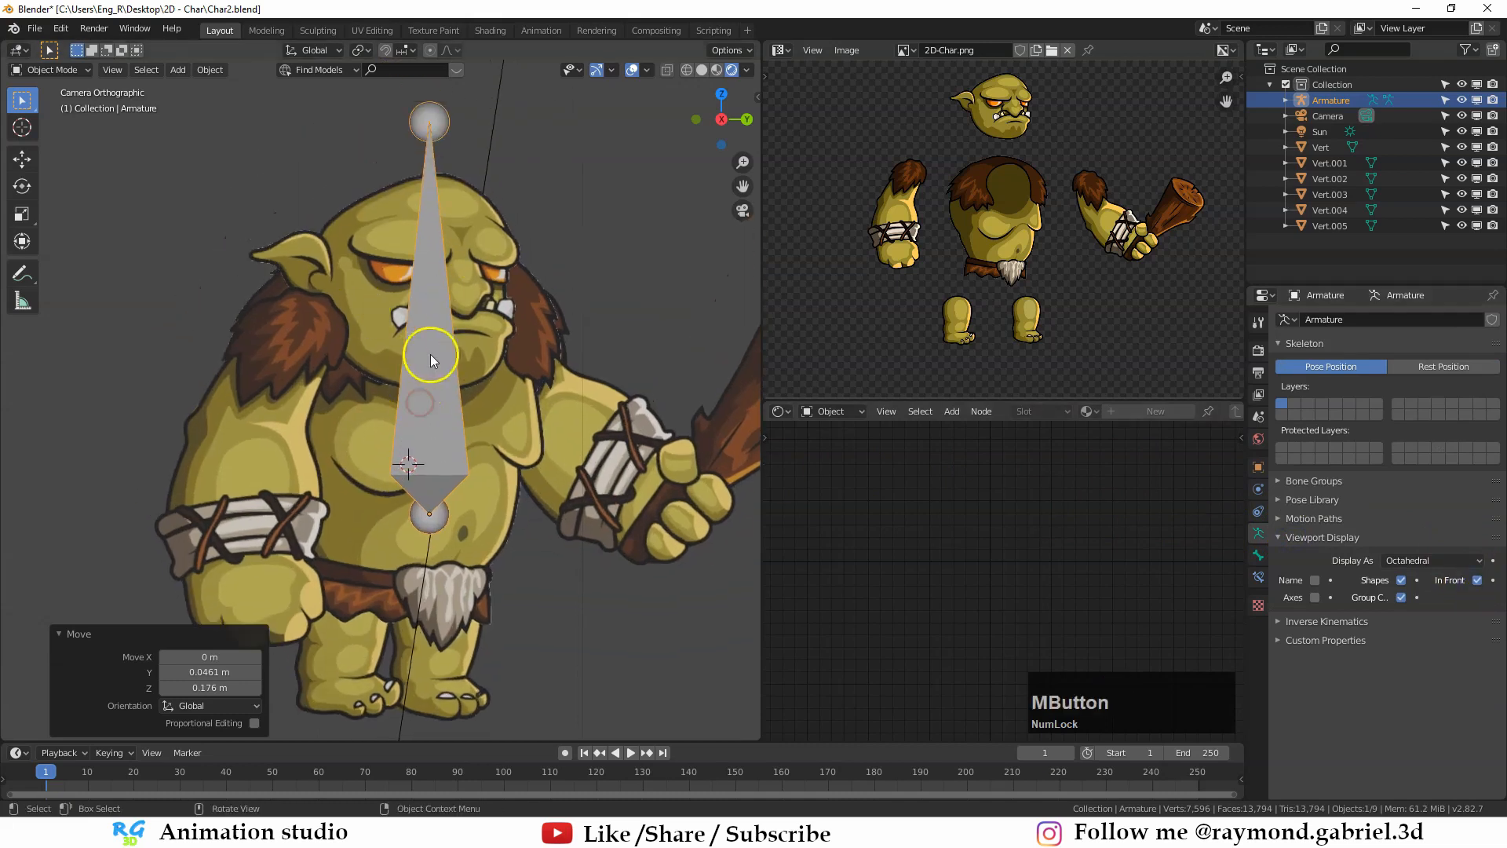
{"action": "key", "text": "g"}
{"action": "key", "text": "Escape"}
{"action": "scroll", "coordinate": [479, 387], "scroll_direction": "down", "scroll_amount": 3}
{"action": "left_click", "coordinate": [590, 472]}
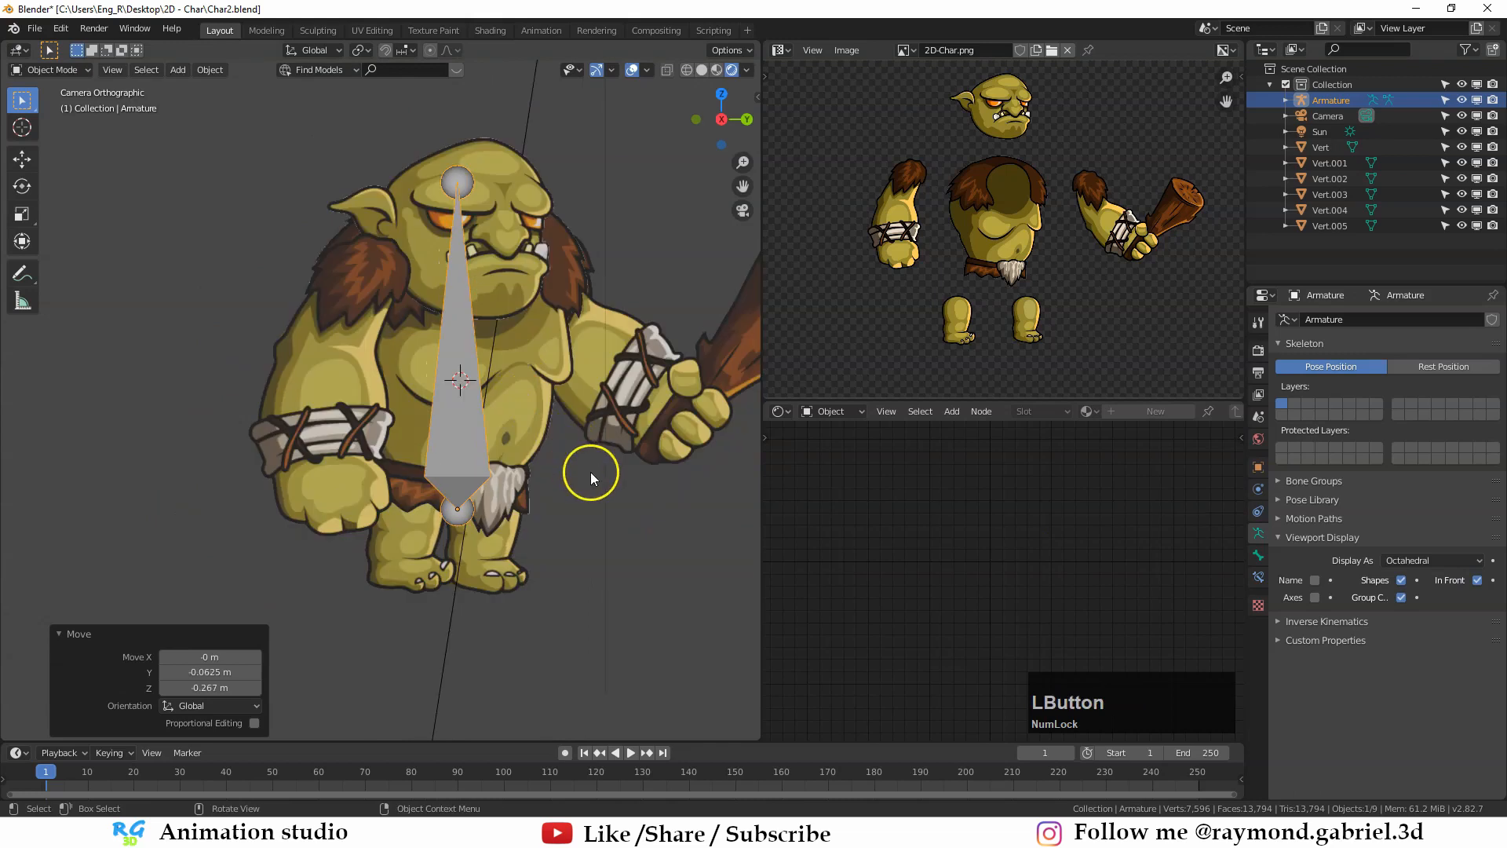
Step: Scale the armature to about 0.348, shift it up onto the belt, and shrink it further to a short lower-spine bone
{"action": "middle_click_drag", "start_coordinate": [595, 413], "coordinate": [331, 305]}
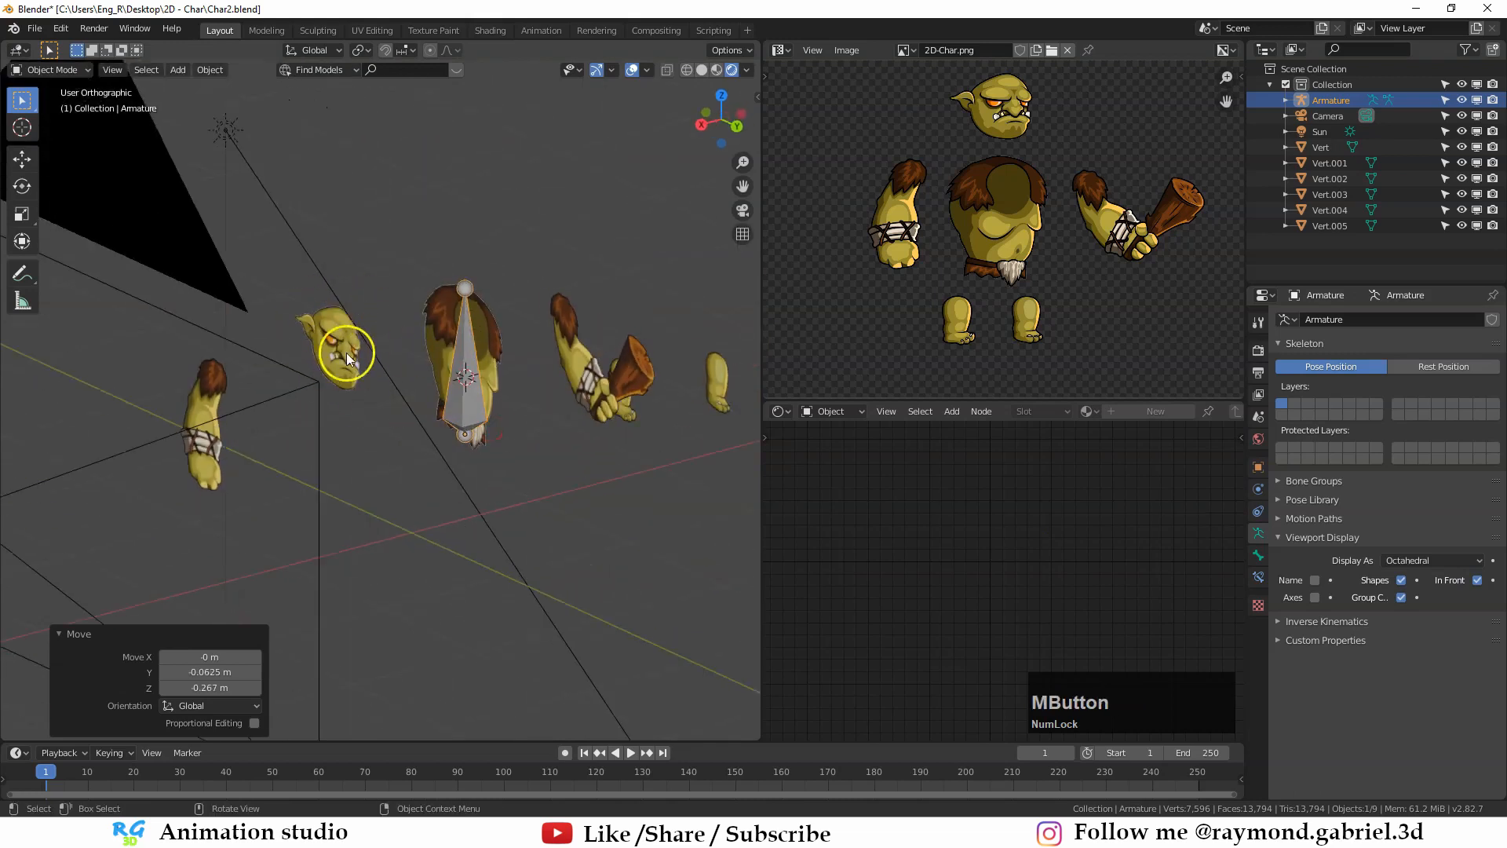
{"action": "scroll", "coordinate": [330, 345], "scroll_direction": "up", "scroll_amount": 1}
{"action": "key", "text": "KP_0"}
{"action": "key", "text": "s"}
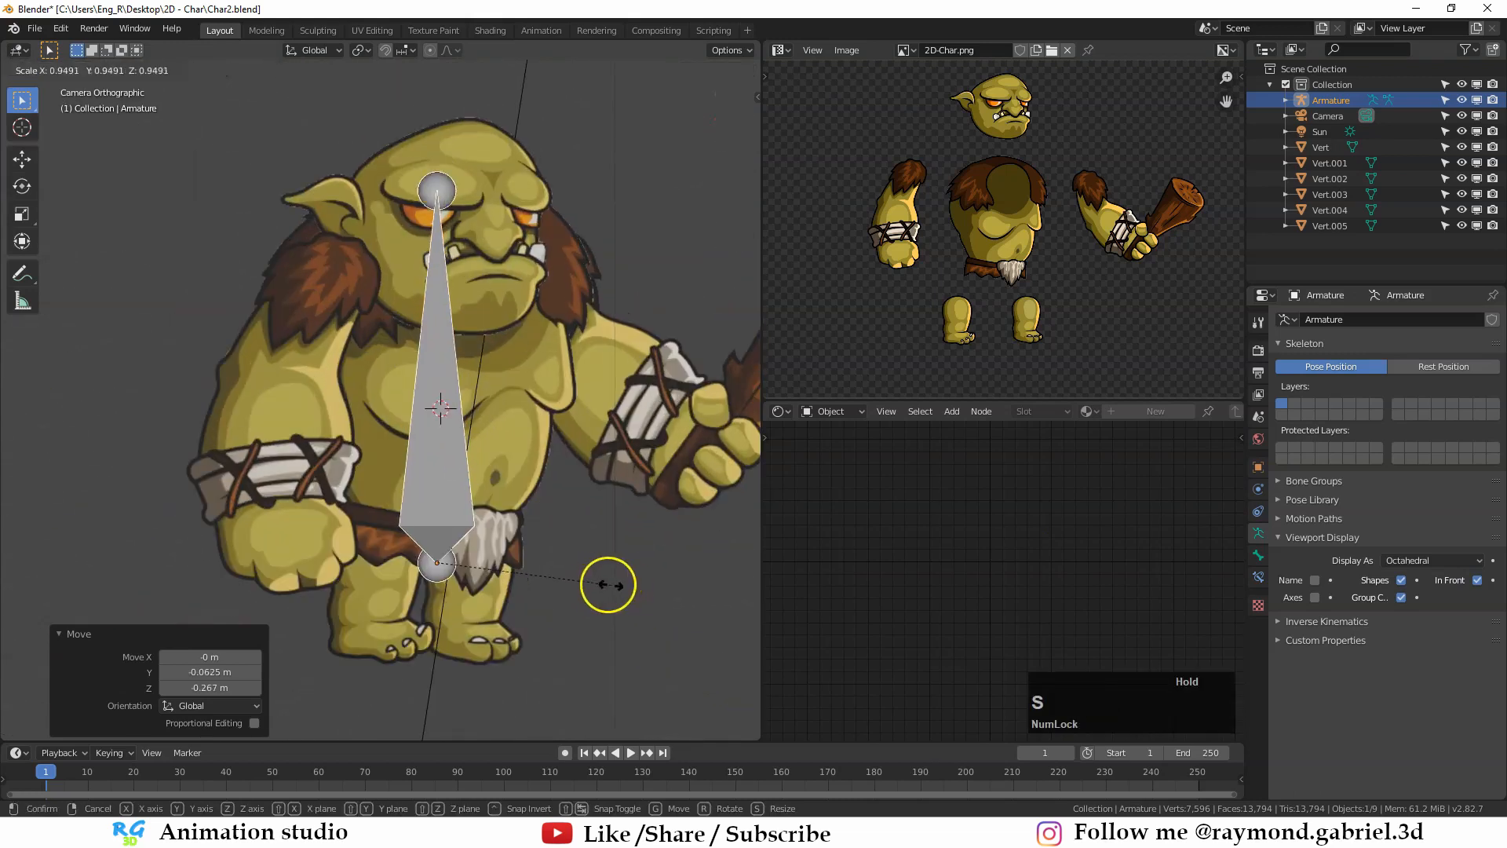
{"action": "left_click", "coordinate": [558, 599]}
{"action": "key", "text": "g"}
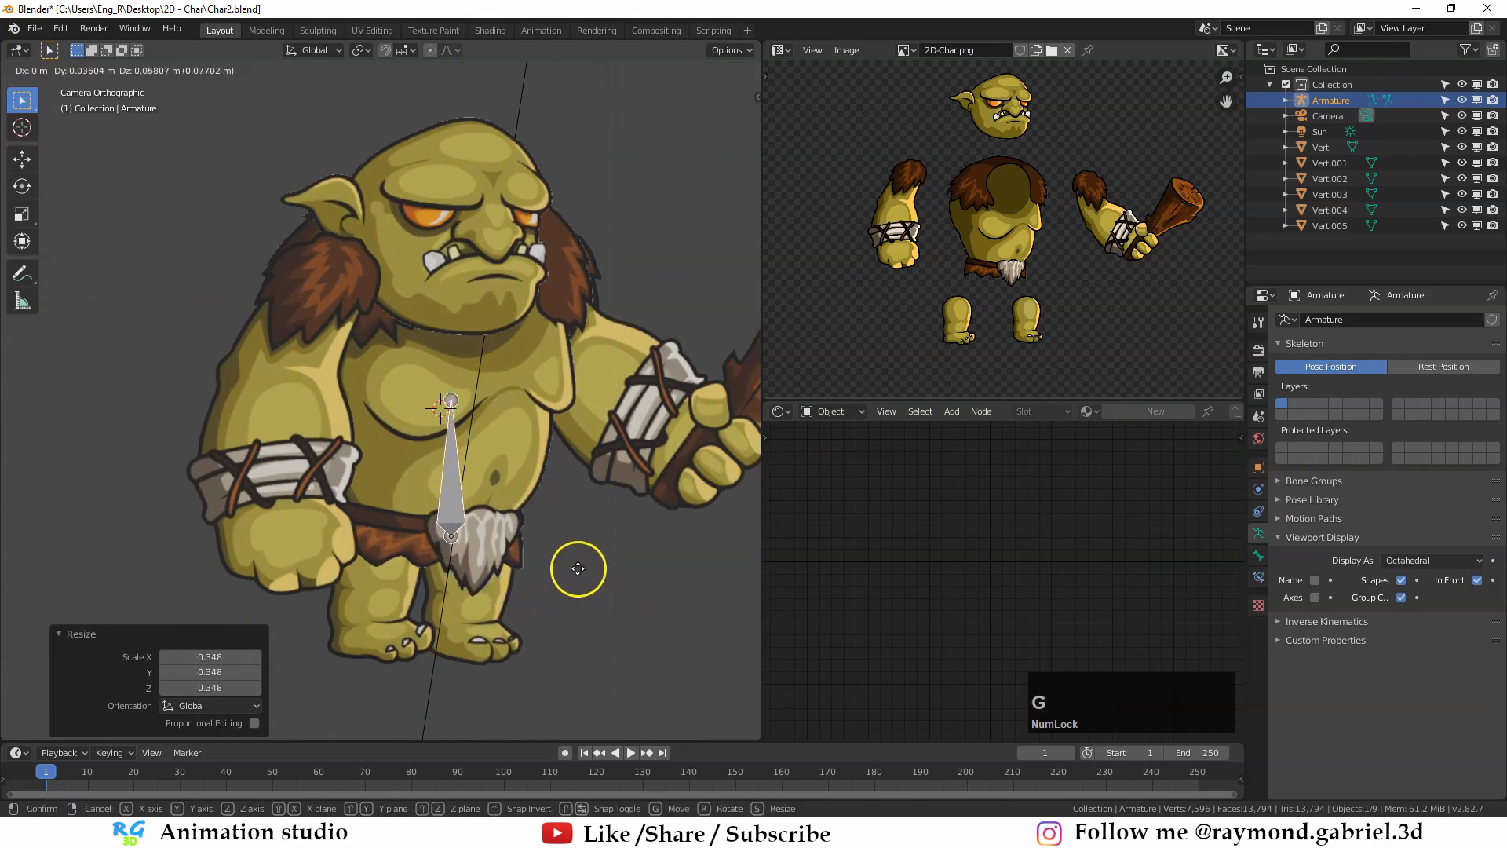
{"action": "left_click", "coordinate": [579, 564]}
{"action": "key", "text": "s"}
{"action": "left_click", "coordinate": [593, 573]}
{"action": "key", "text": "g"}
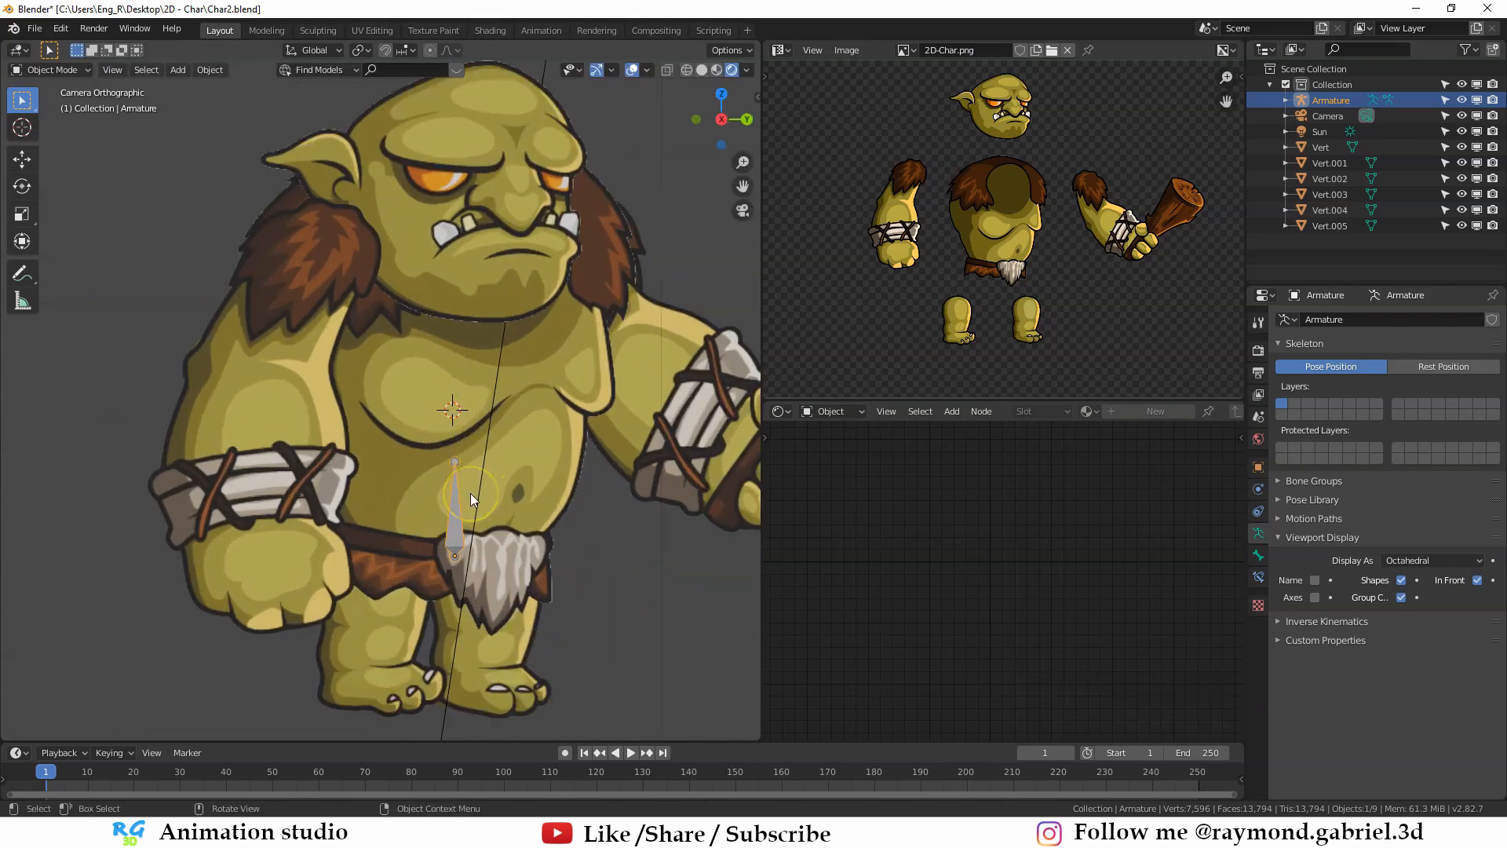
Step: In Edit Mode, nudge the lower-spine bone's tip about 0.028 m along Y and extrude an upper-spine bone from it up to the chin
{"action": "key", "text": "Tab"}
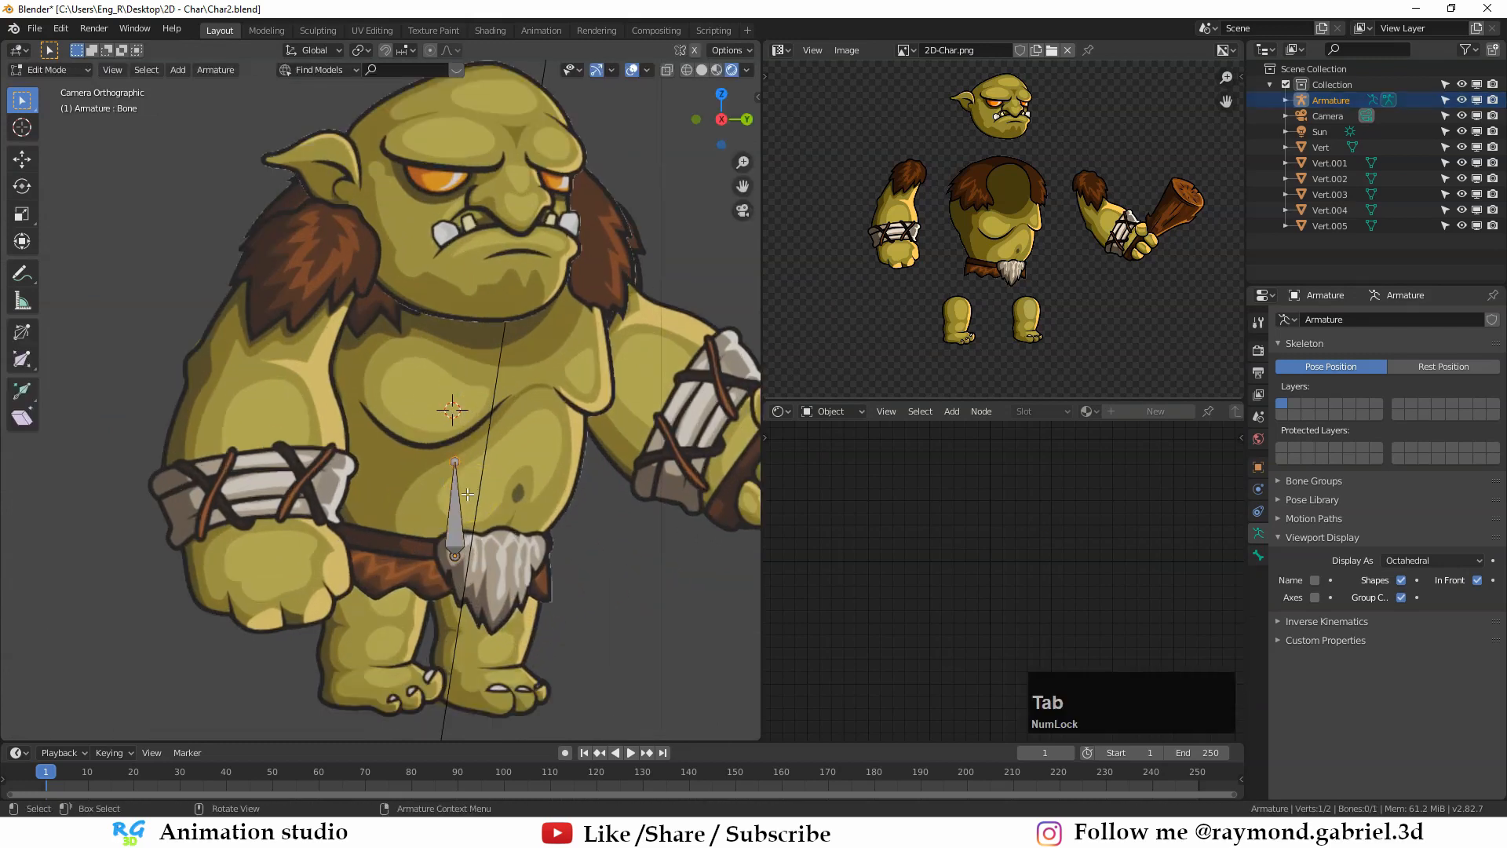
{"action": "scroll", "coordinate": [468, 495], "scroll_direction": "up", "scroll_amount": 1}
{"action": "scroll", "coordinate": [571, 543], "scroll_direction": "down", "scroll_amount": 1}
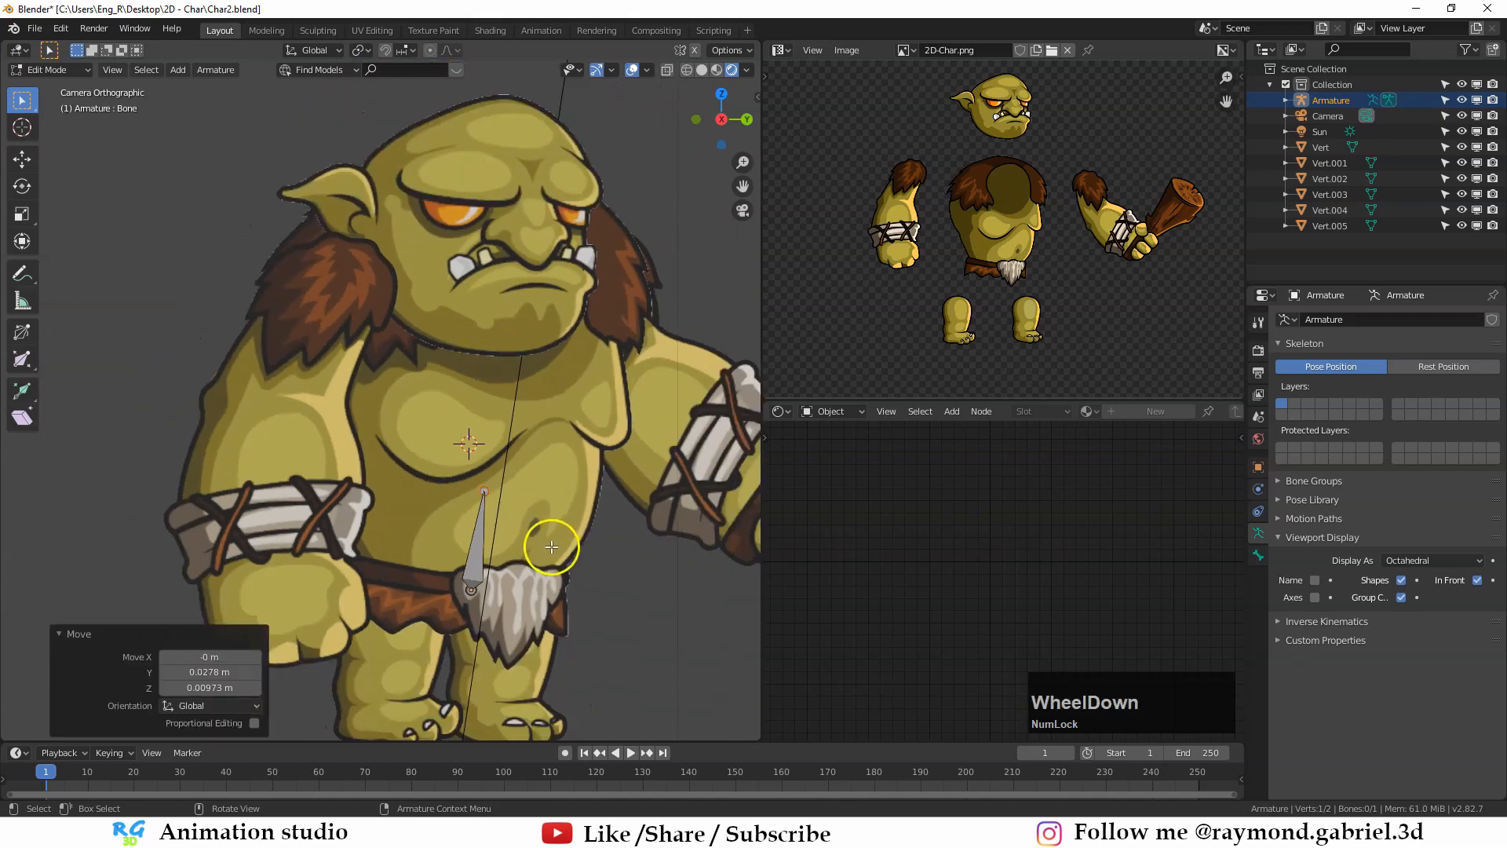
{"action": "key", "text": "e"}
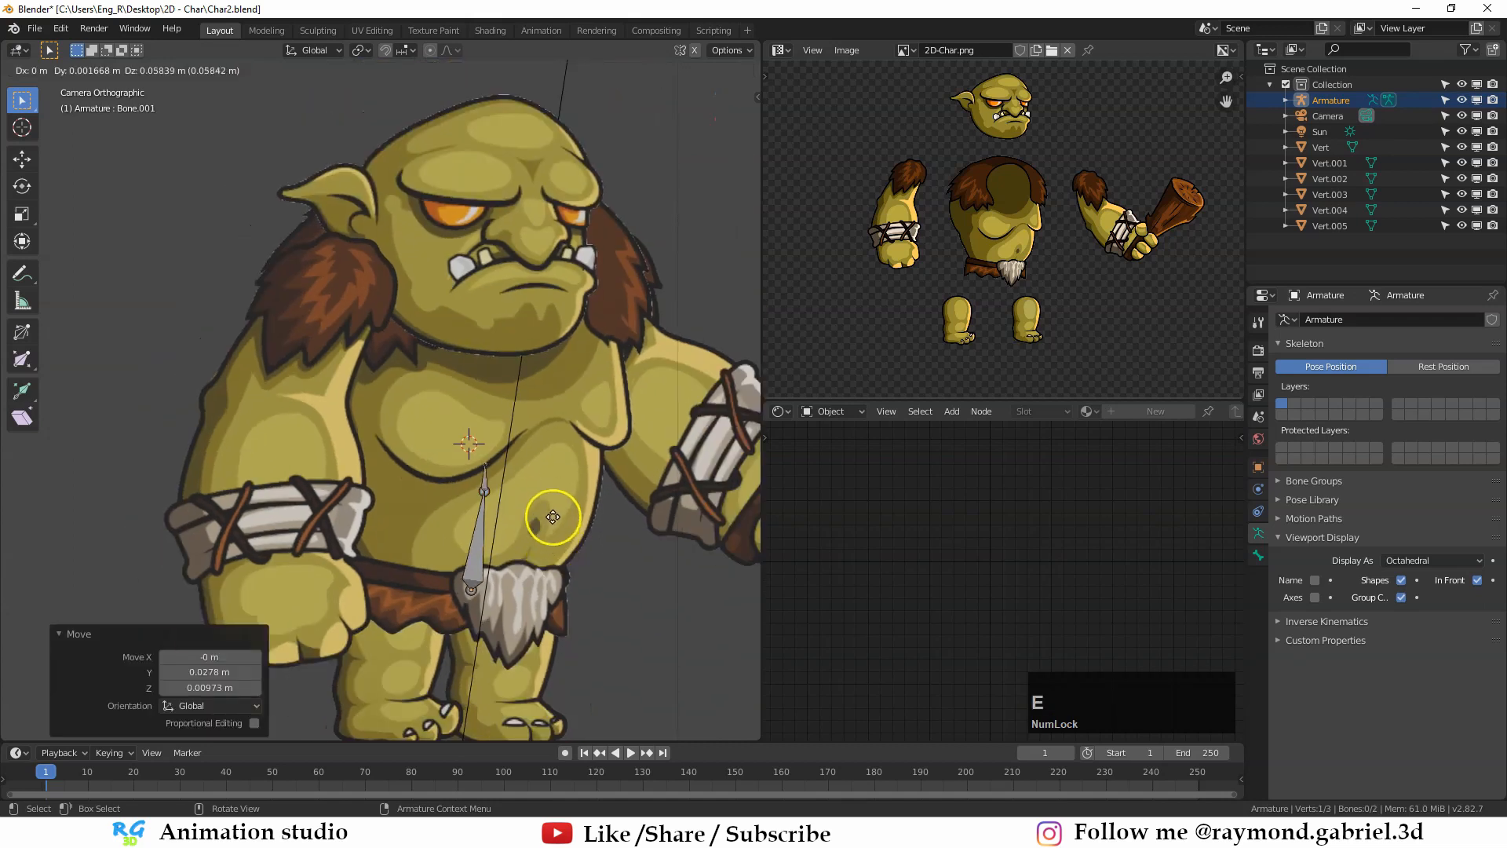
{"action": "left_click", "coordinate": [563, 388]}
{"action": "key", "text": "Tab"}
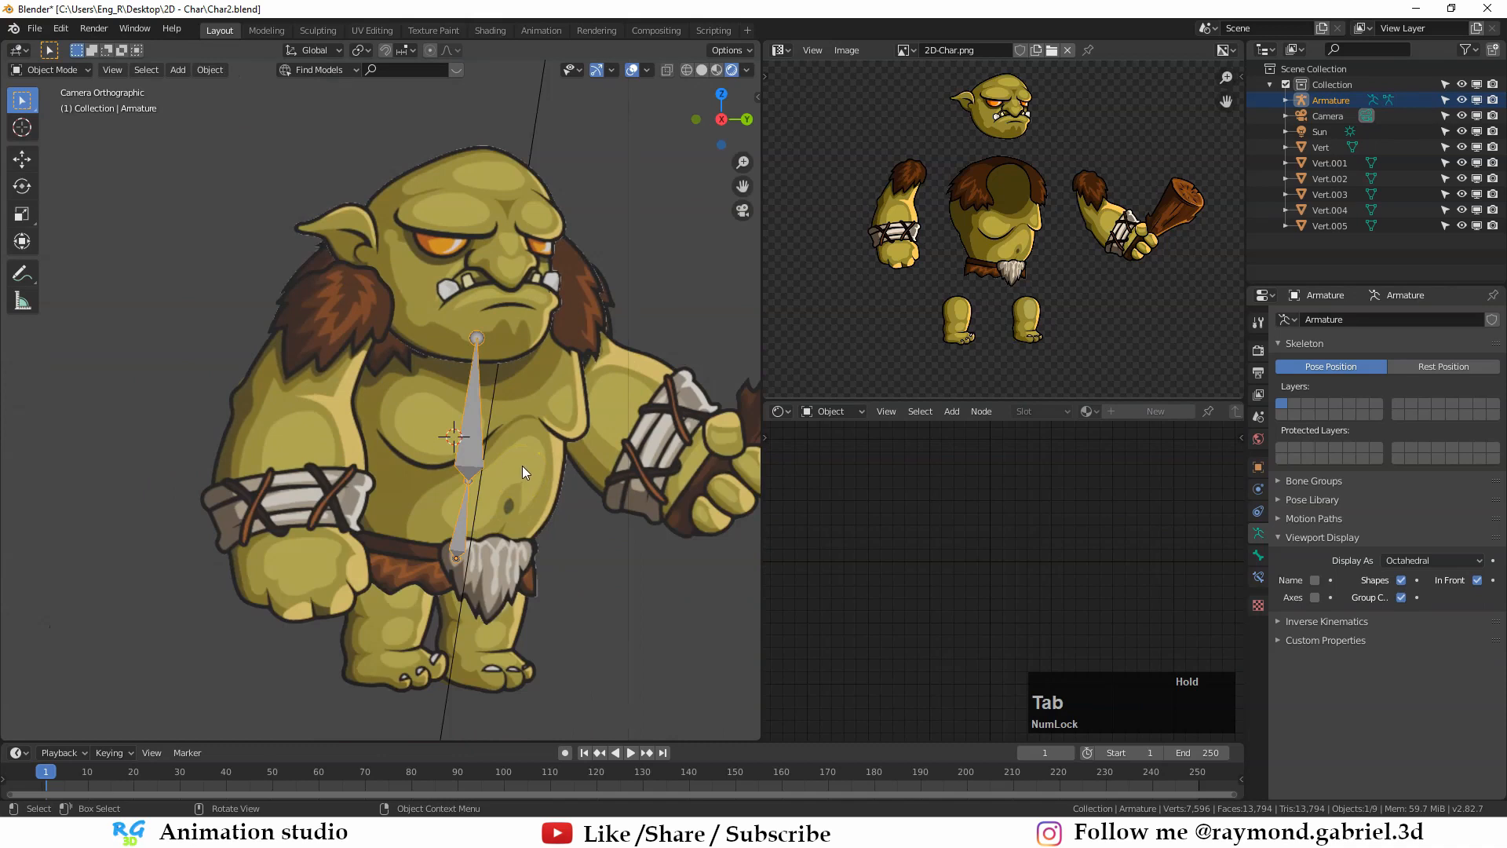
Step: Return to editing the bones and place the 3D cursor on the bandaged wrist of the club-holding arm, checking its depth from an angle
{"action": "scroll", "coordinate": [522, 465], "scroll_direction": "down", "scroll_amount": 3}
{"action": "scroll", "coordinate": [489, 434], "scroll_direction": "up", "scroll_amount": 2}
{"action": "key", "text": "Tab"}
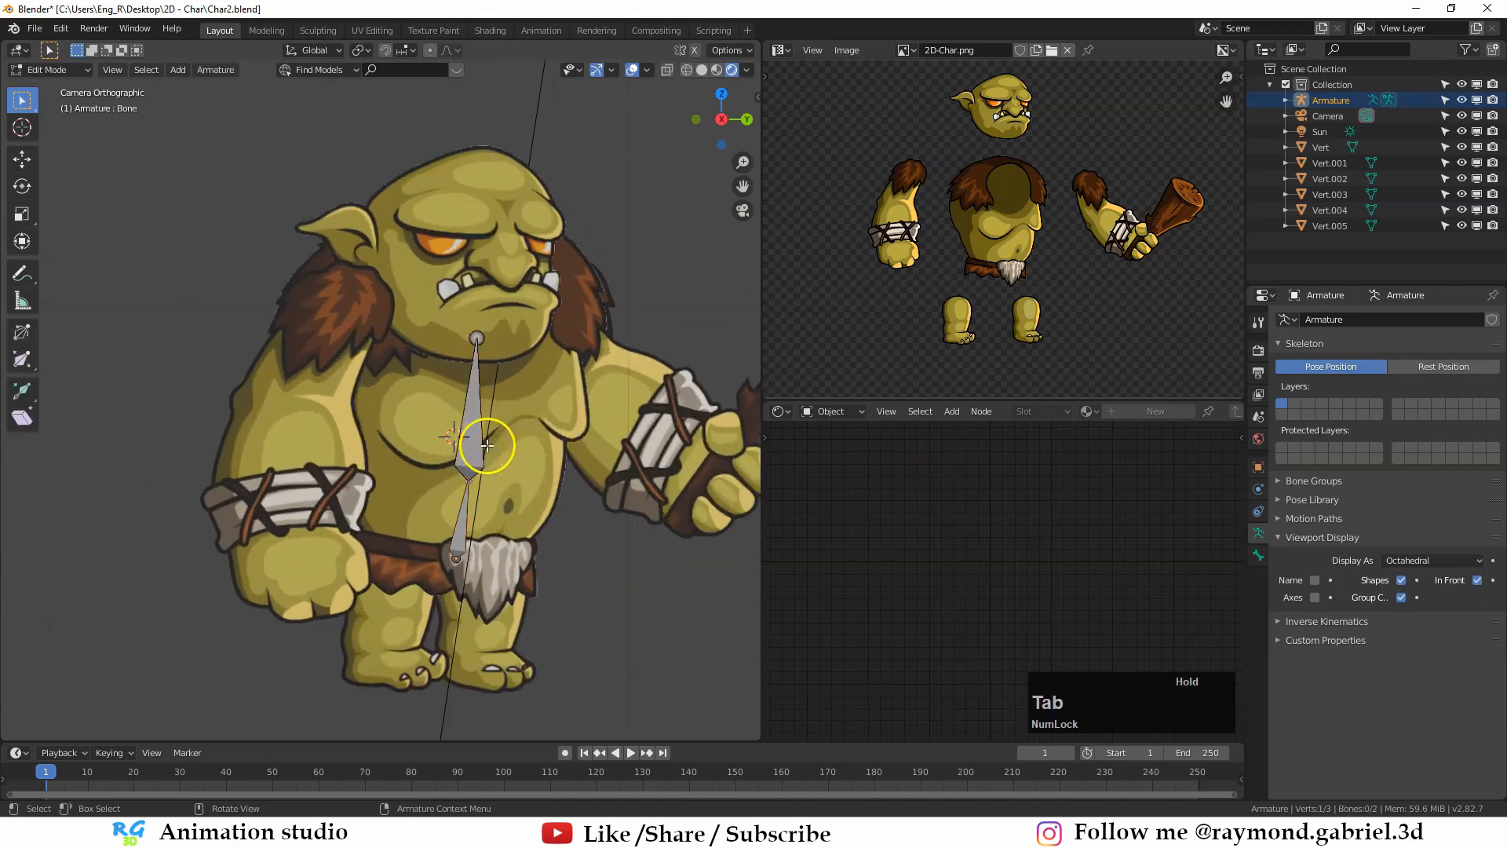
{"action": "scroll", "coordinate": [555, 421], "scroll_direction": "down", "scroll_amount": 3}
{"action": "middle_click_drag", "start_coordinate": [555, 421], "coordinate": [531, 478]}
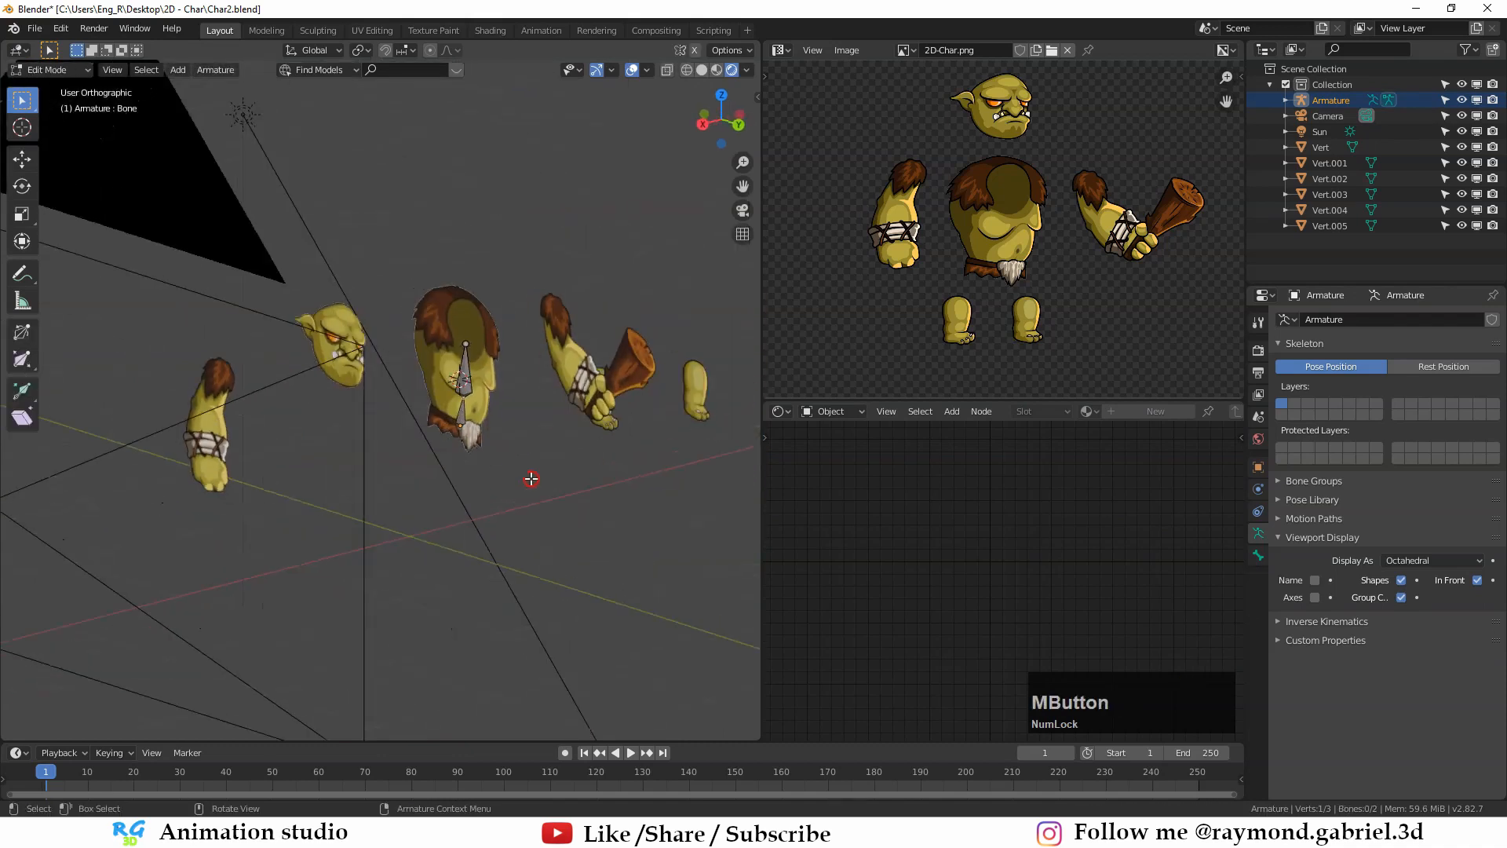
{"action": "key", "text": "KP_0"}
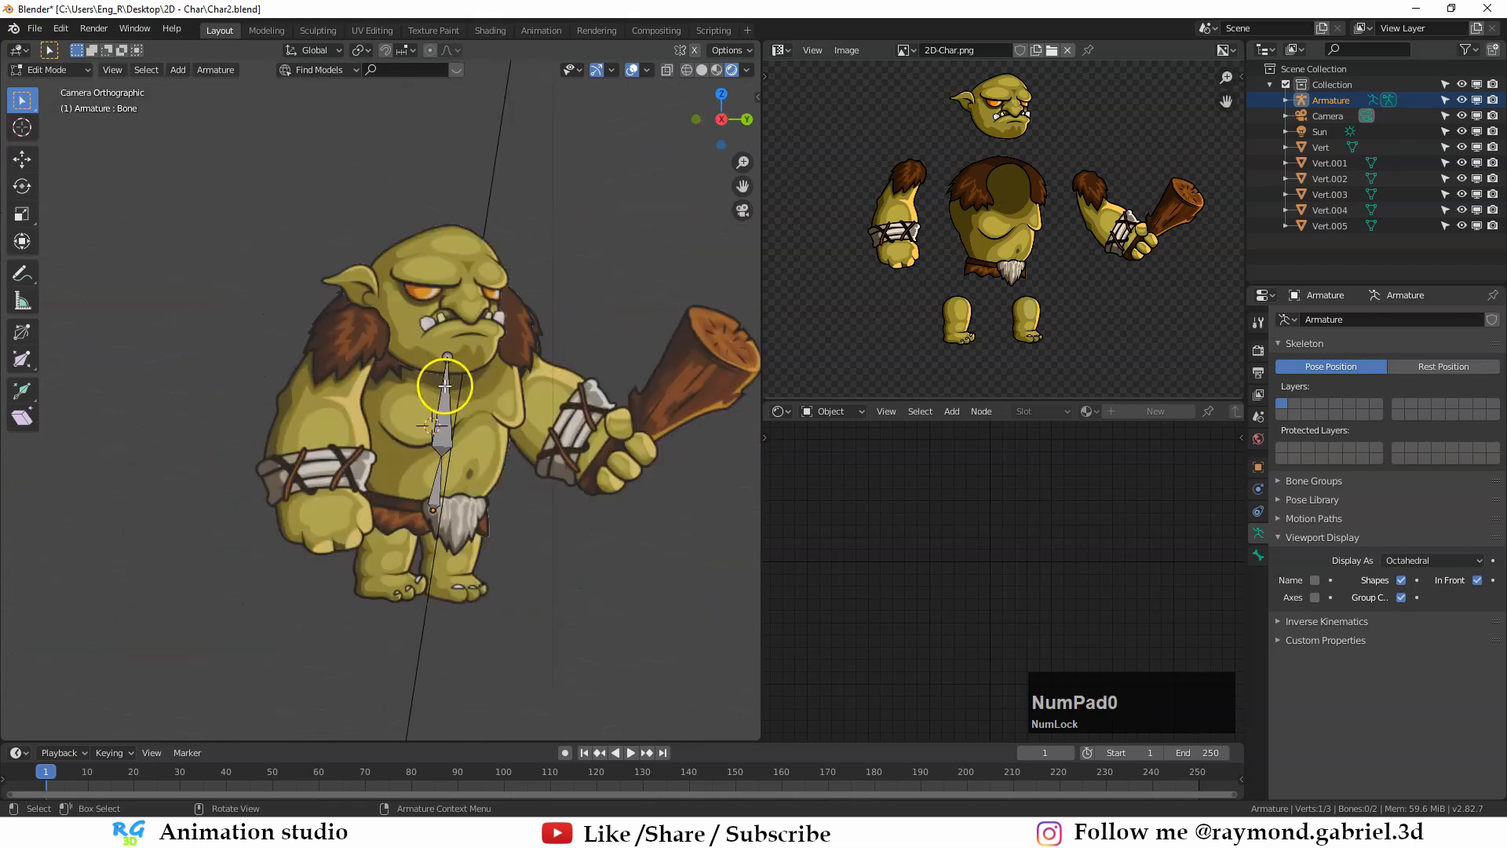
{"action": "scroll", "coordinate": [441, 380], "scroll_direction": "up", "scroll_amount": 2}
{"action": "middle_click_drag", "start_coordinate": [438, 394], "coordinate": [374, 373], "text": "shift"}
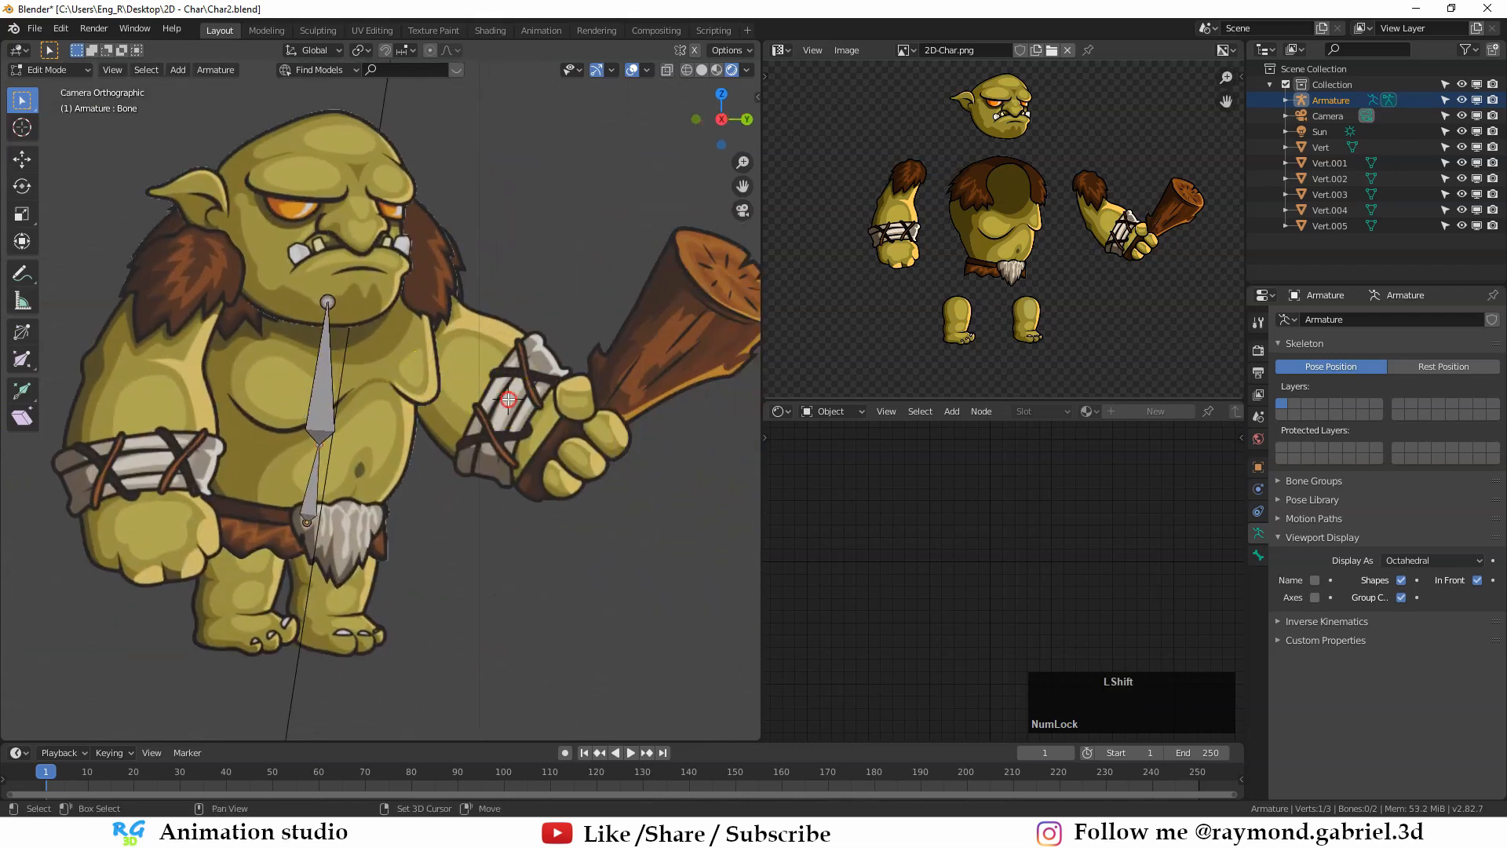
{"action": "middle_click_drag", "start_coordinate": [541, 395], "coordinate": [464, 431]}
{"action": "scroll", "coordinate": [549, 361], "scroll_direction": "up", "scroll_amount": 2}
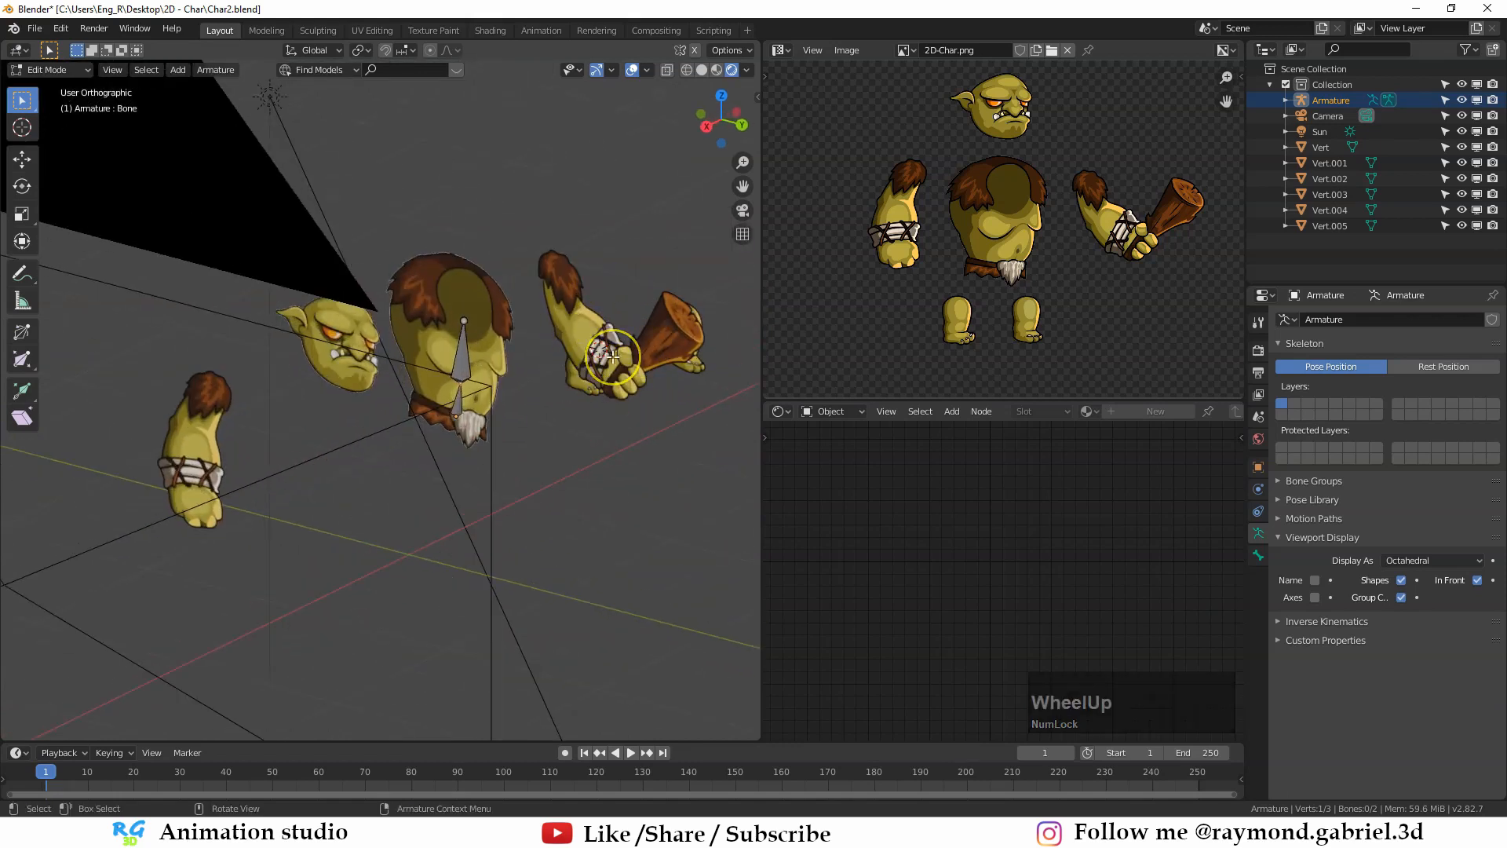
{"action": "key", "text": "KP_0"}
{"action": "scroll", "coordinate": [547, 405], "scroll_direction": "up", "scroll_amount": 3}
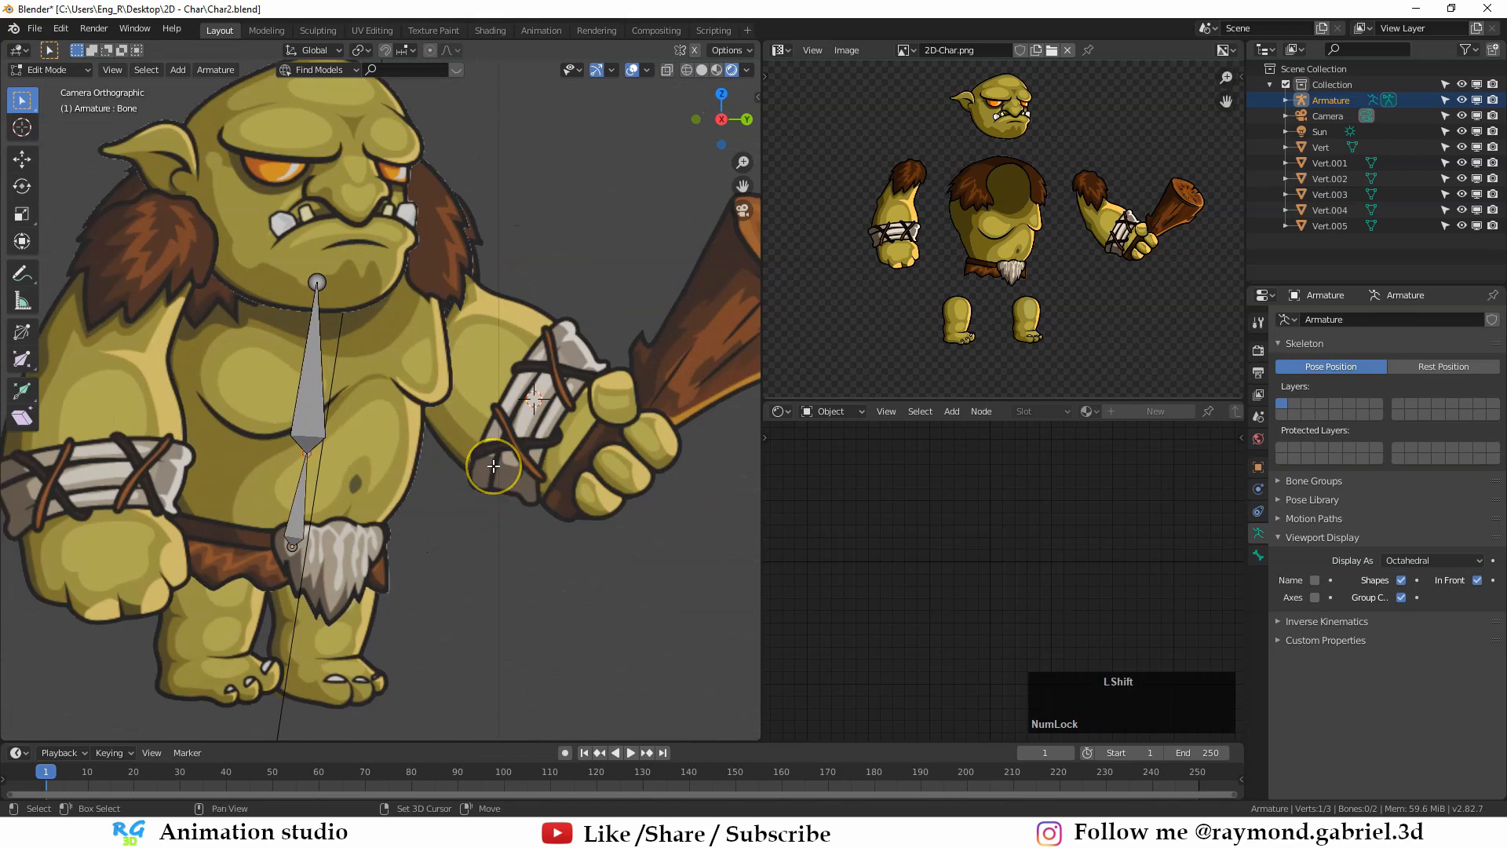
Step: Add a new bone to the armature at the 3D cursor on the club-holding arm and check its depth from an angle
{"action": "key", "text": "shift+a"}
{"action": "scroll", "coordinate": [498, 385], "scroll_direction": "down", "scroll_amount": 3}
{"action": "left_click", "coordinate": [491, 262]}
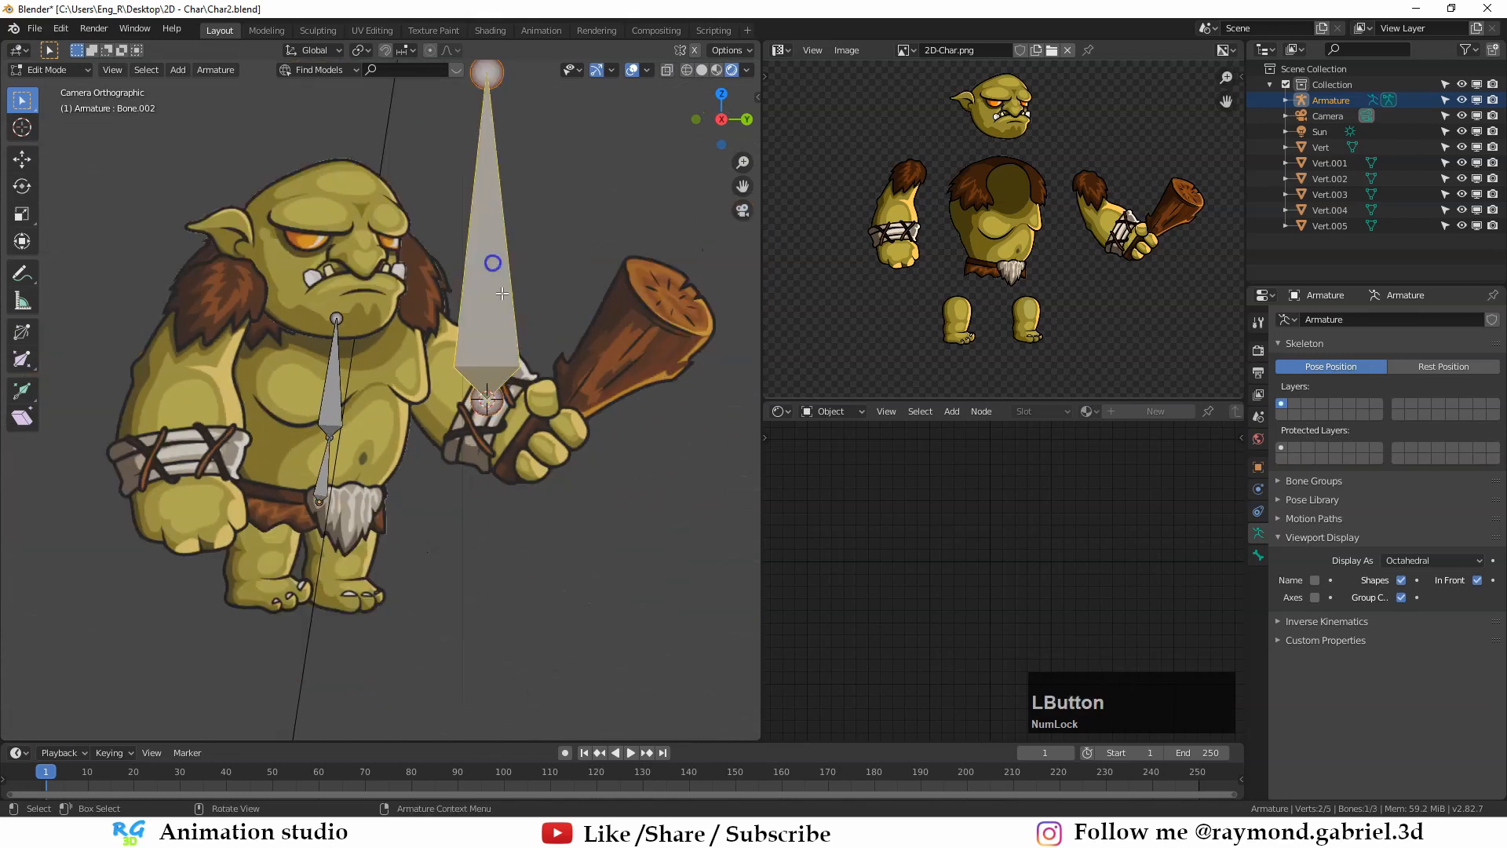
{"action": "key", "text": "g"}
{"action": "left_click", "coordinate": [541, 260]}
{"action": "middle_click_drag", "start_coordinate": [541, 260], "coordinate": [554, 395]}
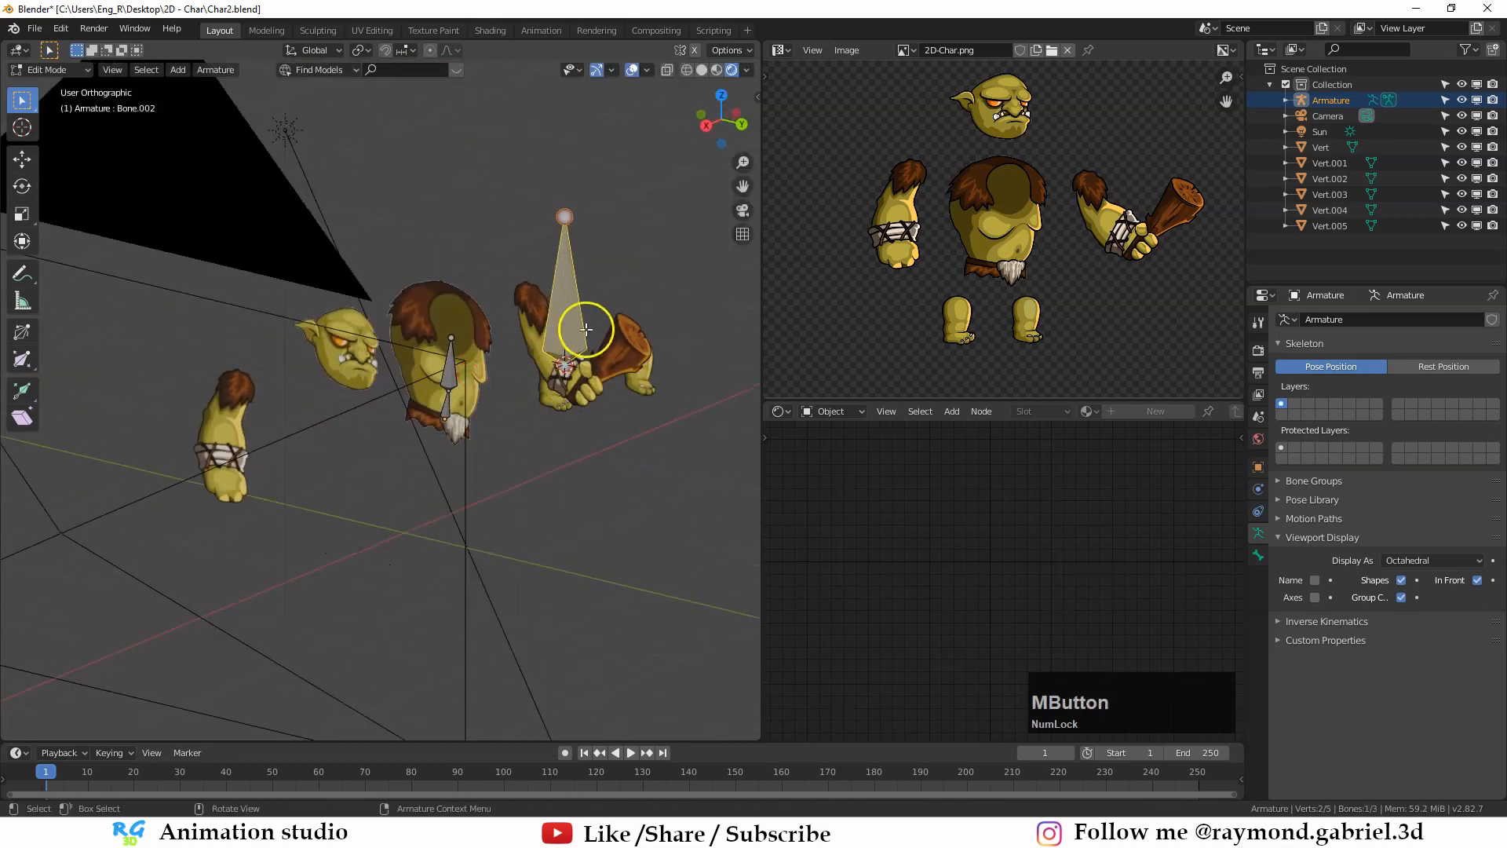
Step: In camera view, rotate the new club-arm bone by 130° and about 9° more, moving it so it slants along the arm
{"action": "scroll", "coordinate": [596, 361], "scroll_direction": "up", "scroll_amount": 3}
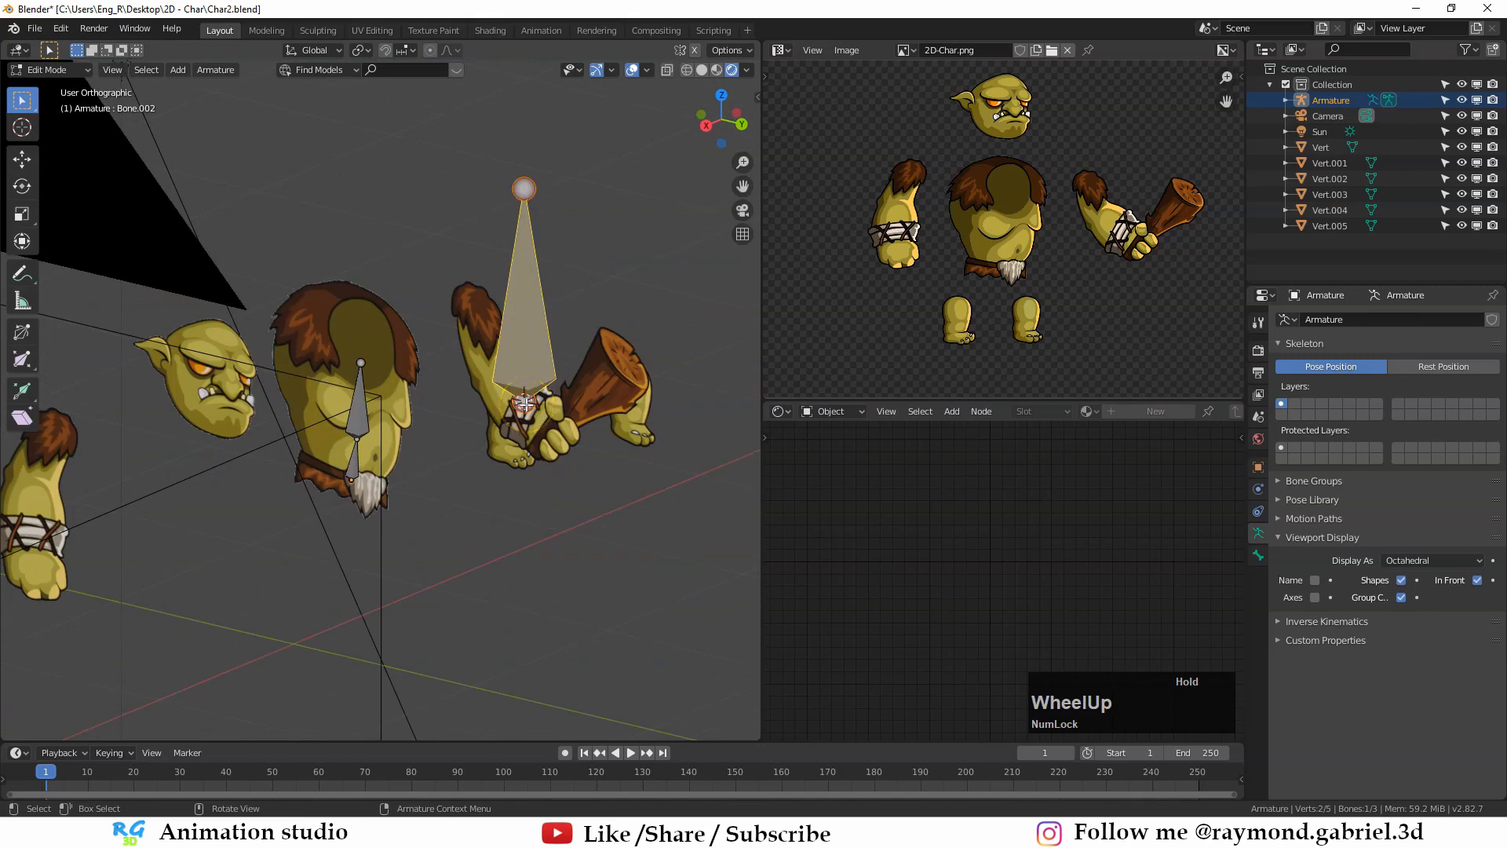
{"action": "key", "text": "KP_0"}
{"action": "key", "text": "r"}
{"action": "left_click", "coordinate": [523, 255]}
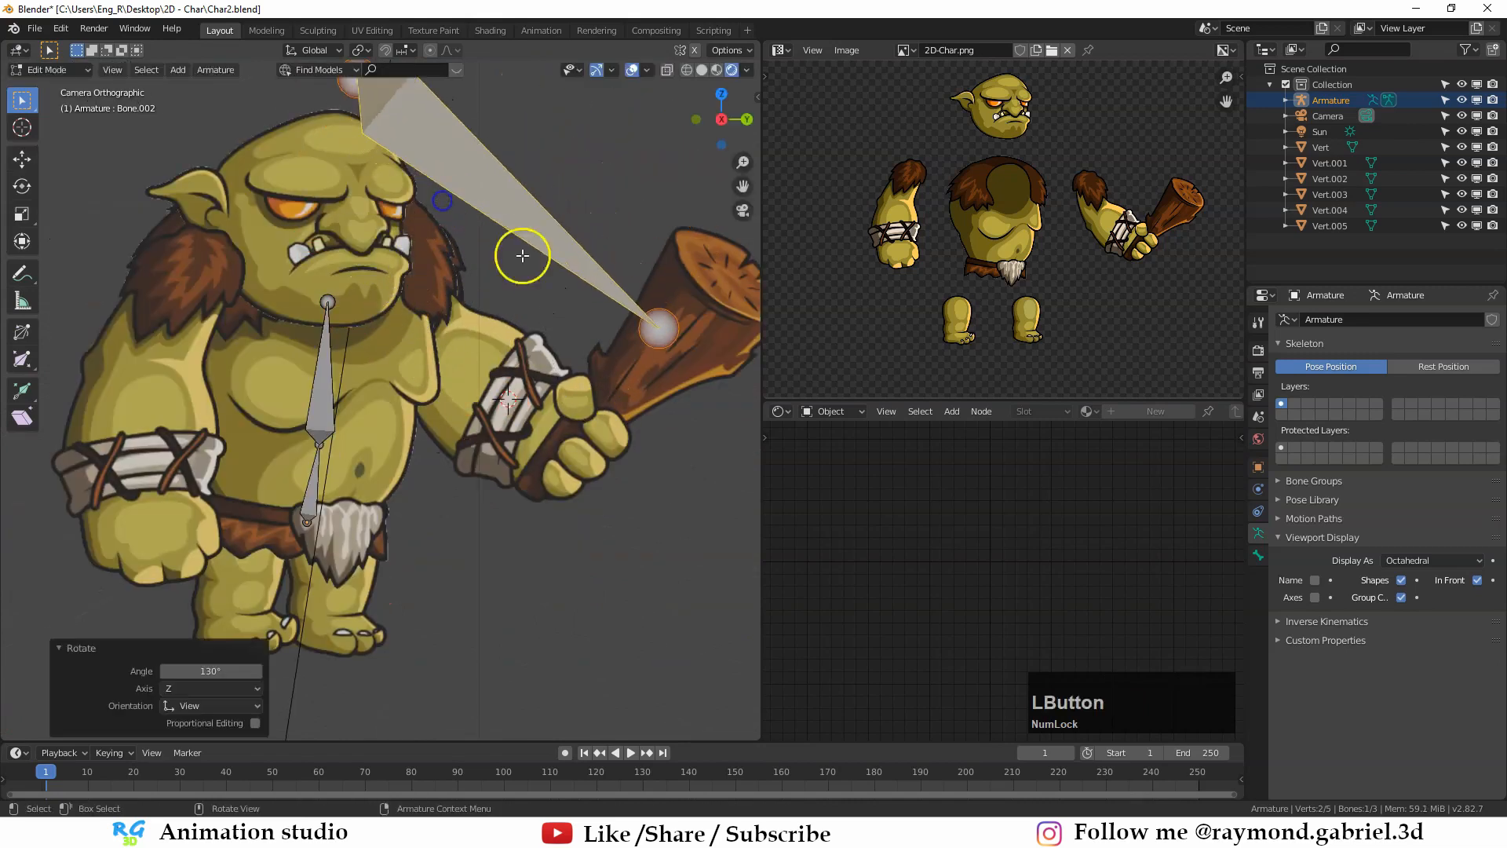
{"action": "key", "text": "g"}
{"action": "key", "text": "r"}
{"action": "left_click", "coordinate": [632, 406]}
Step: Scale the club-arm bone by 0.951 and 0.979, reposition it, and shrink it further to upper-arm length
{"action": "key", "text": "s"}
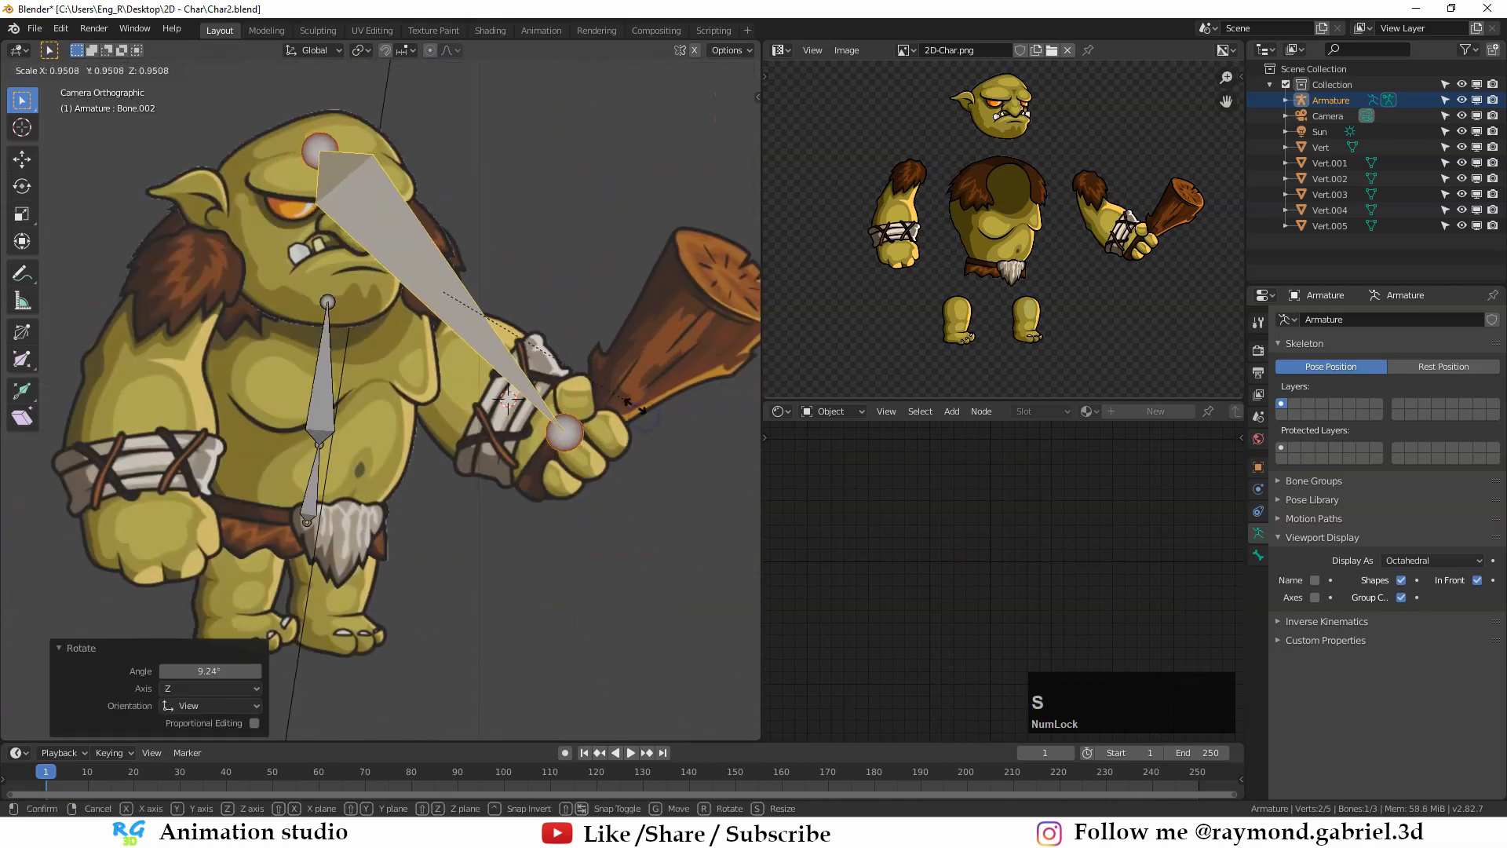
{"action": "left_click", "coordinate": [633, 407]}
{"action": "key", "text": "g"}
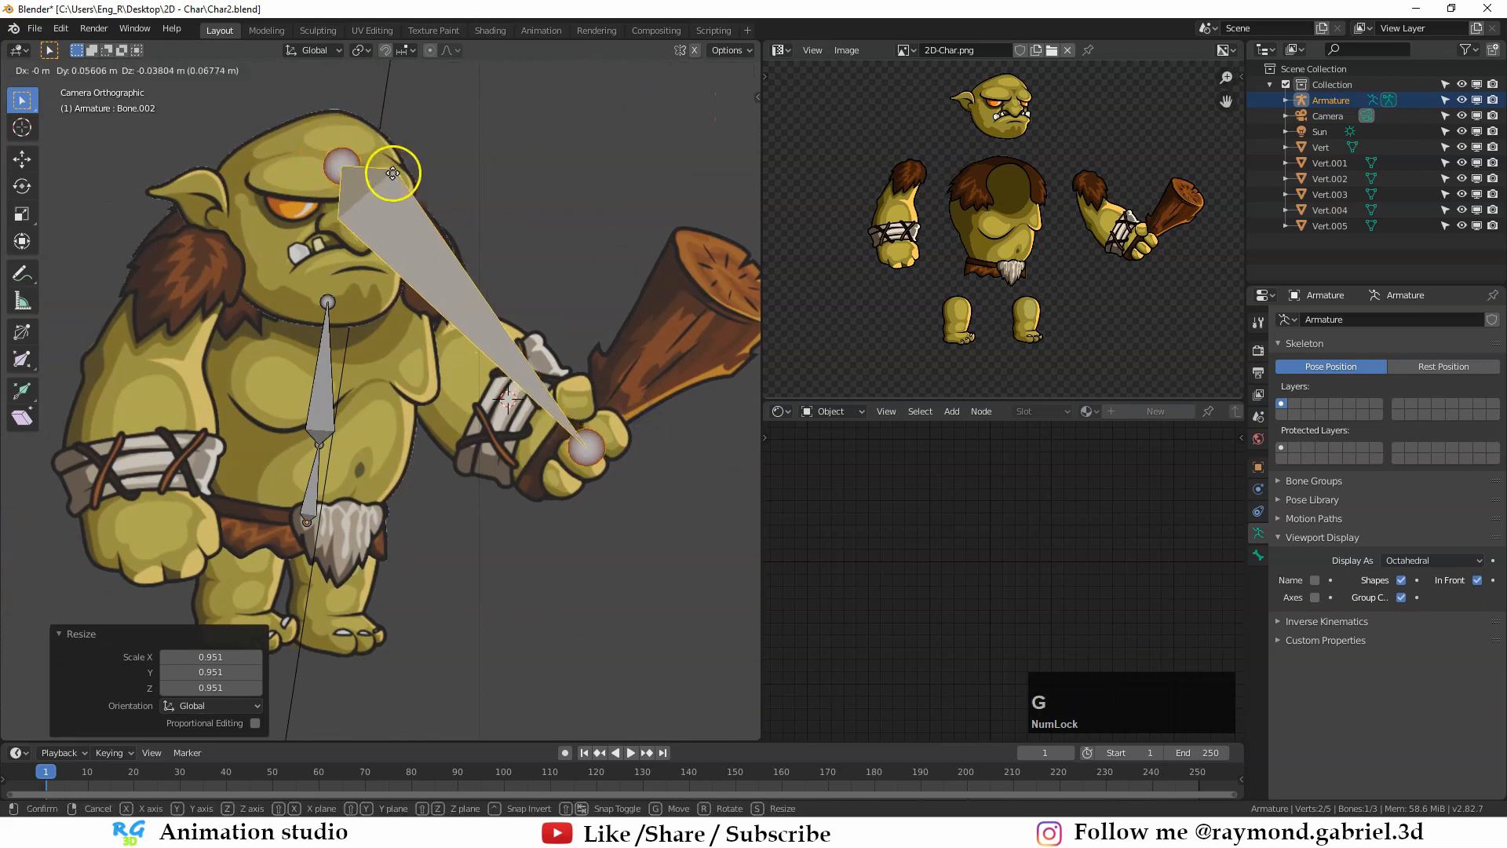
{"action": "left_click", "coordinate": [424, 227]}
{"action": "key", "text": "s"}
{"action": "left_click", "coordinate": [474, 282]}
{"action": "key", "text": "s"}
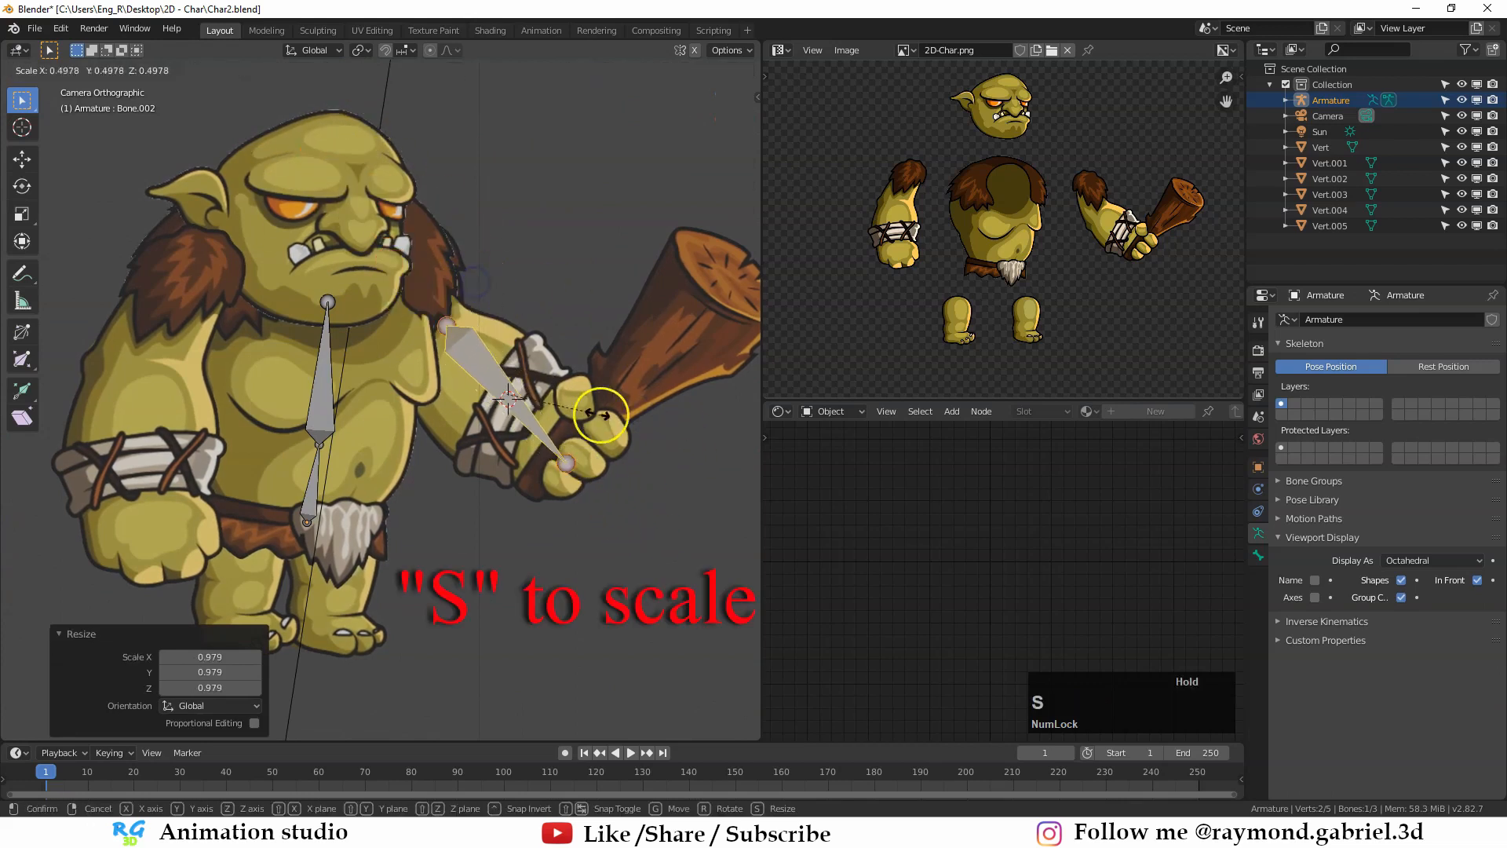
{"action": "left_click", "coordinate": [423, 307]}
Step: Move the shortened bone up to the club arm's shoulder, adjust its lower end toward the elbow, and check its depth from an angle
{"action": "key", "text": "g"}
{"action": "left_click", "coordinate": [400, 272]}
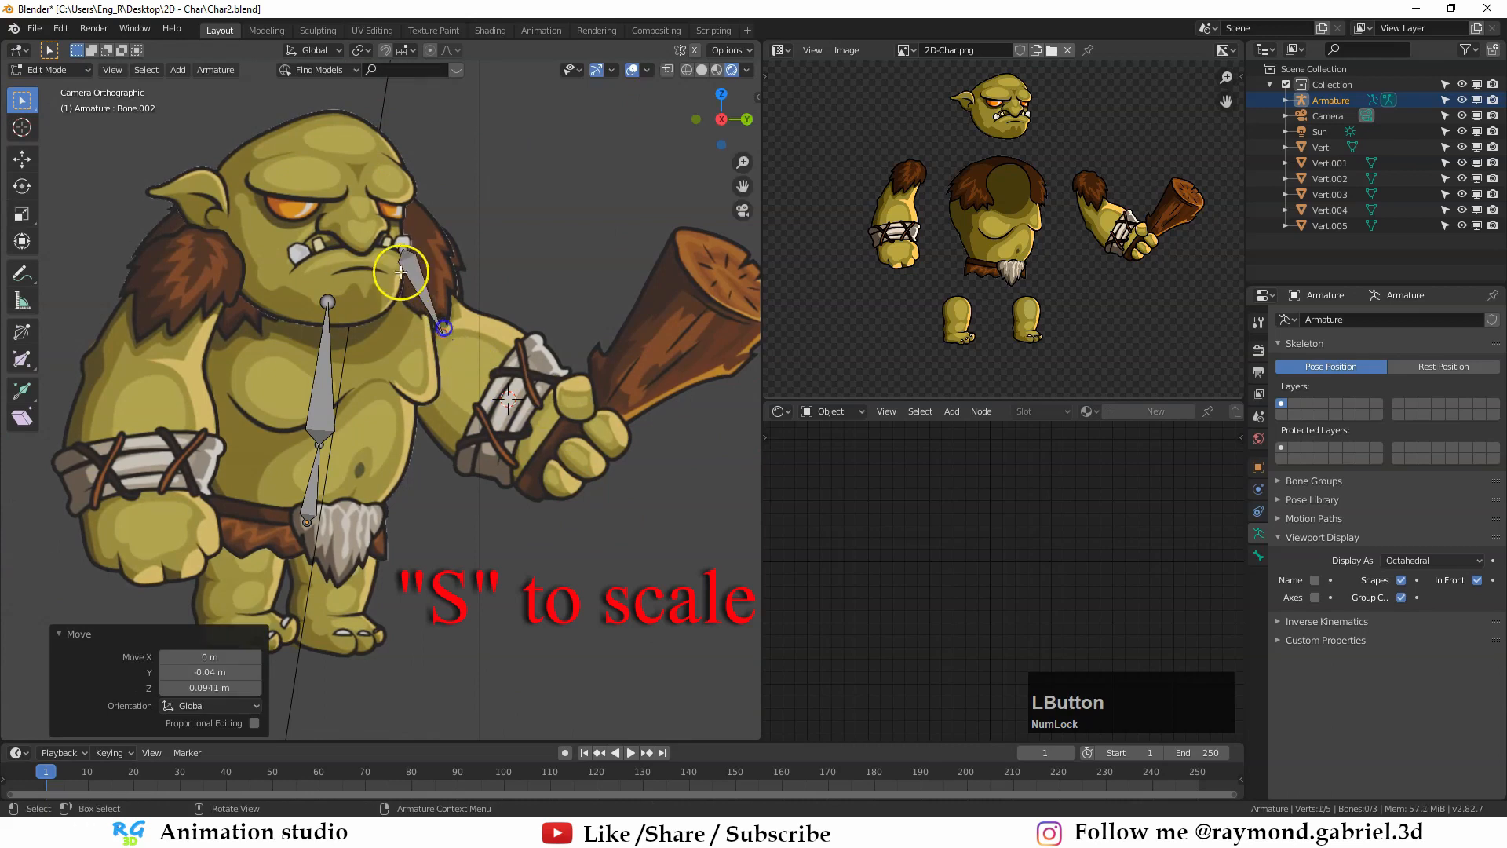
{"action": "key", "text": "g"}
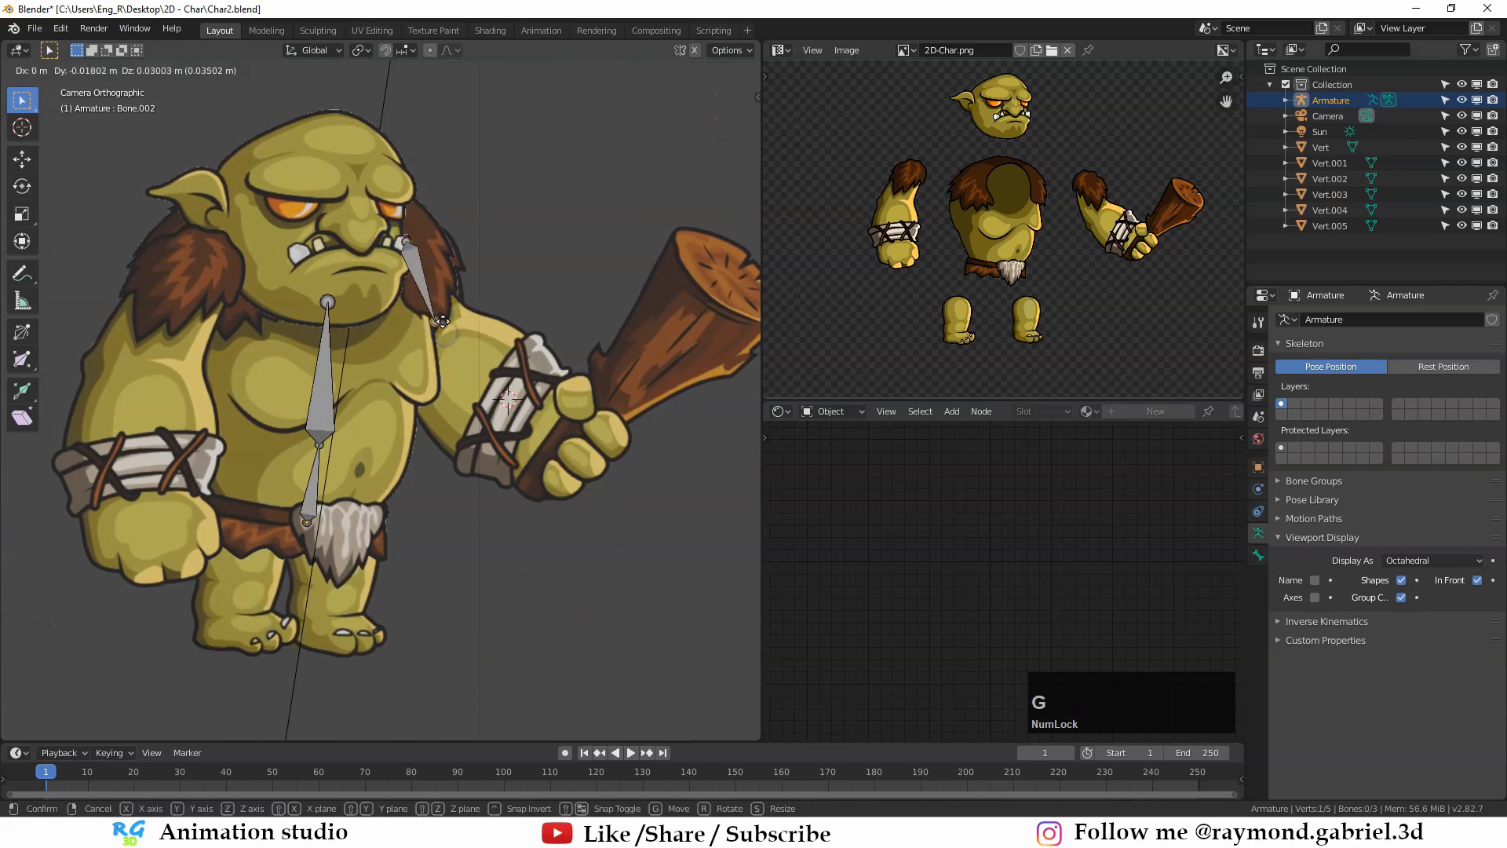
{"action": "left_click", "coordinate": [427, 336]}
{"action": "middle_click_drag", "start_coordinate": [427, 336], "coordinate": [470, 299]}
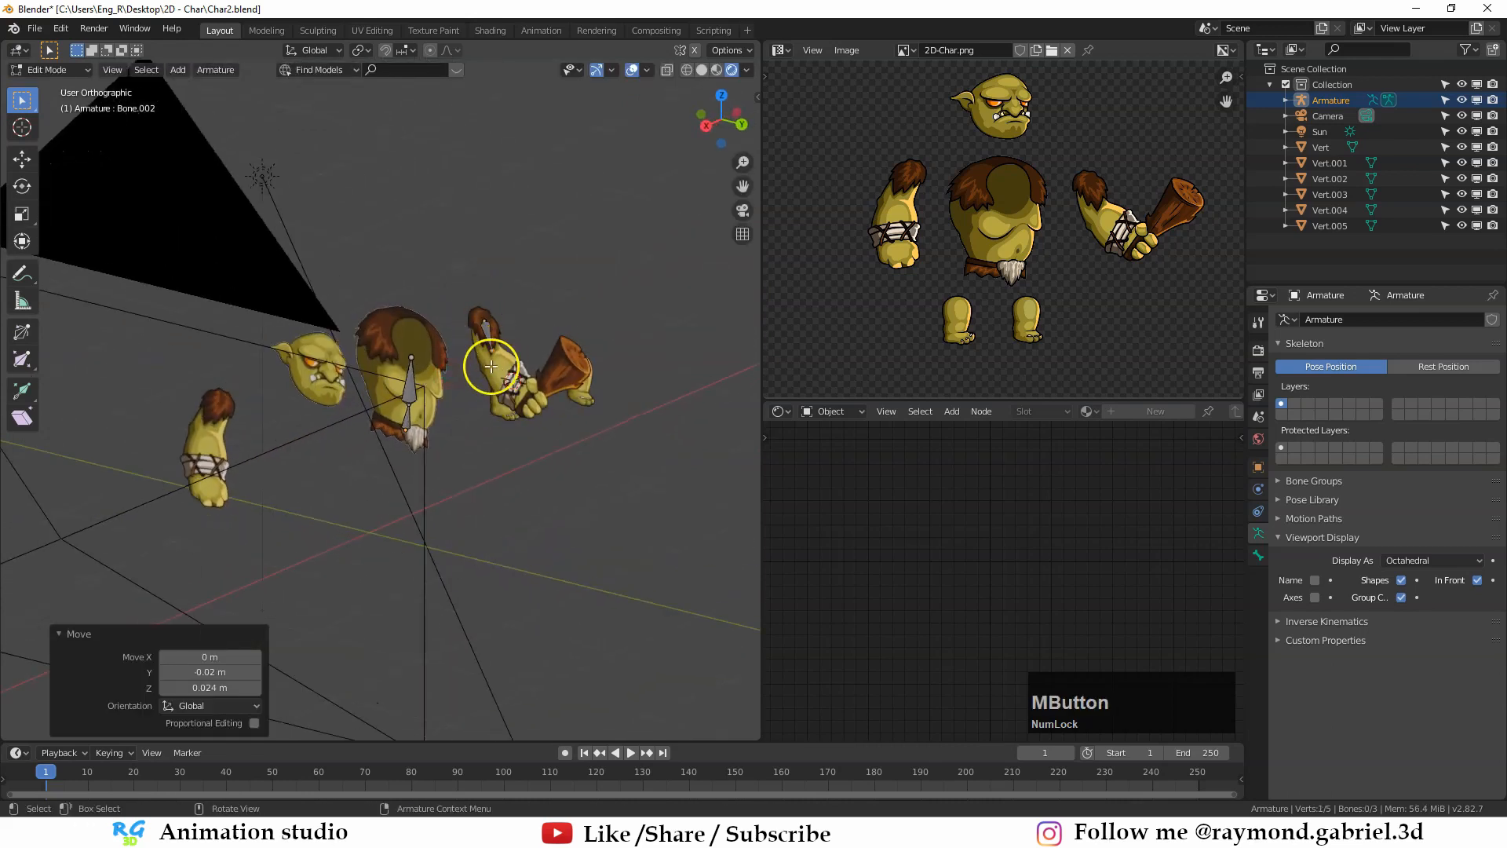
Step: Extrude a forearm bone to the bandaged wrist (Y 0.246 m, Z -0.217 m) and a hand bone across the fist (Y 0.174 m, Z -0.118 m)
{"action": "key", "text": "KP_0"}
{"action": "key", "text": "e"}
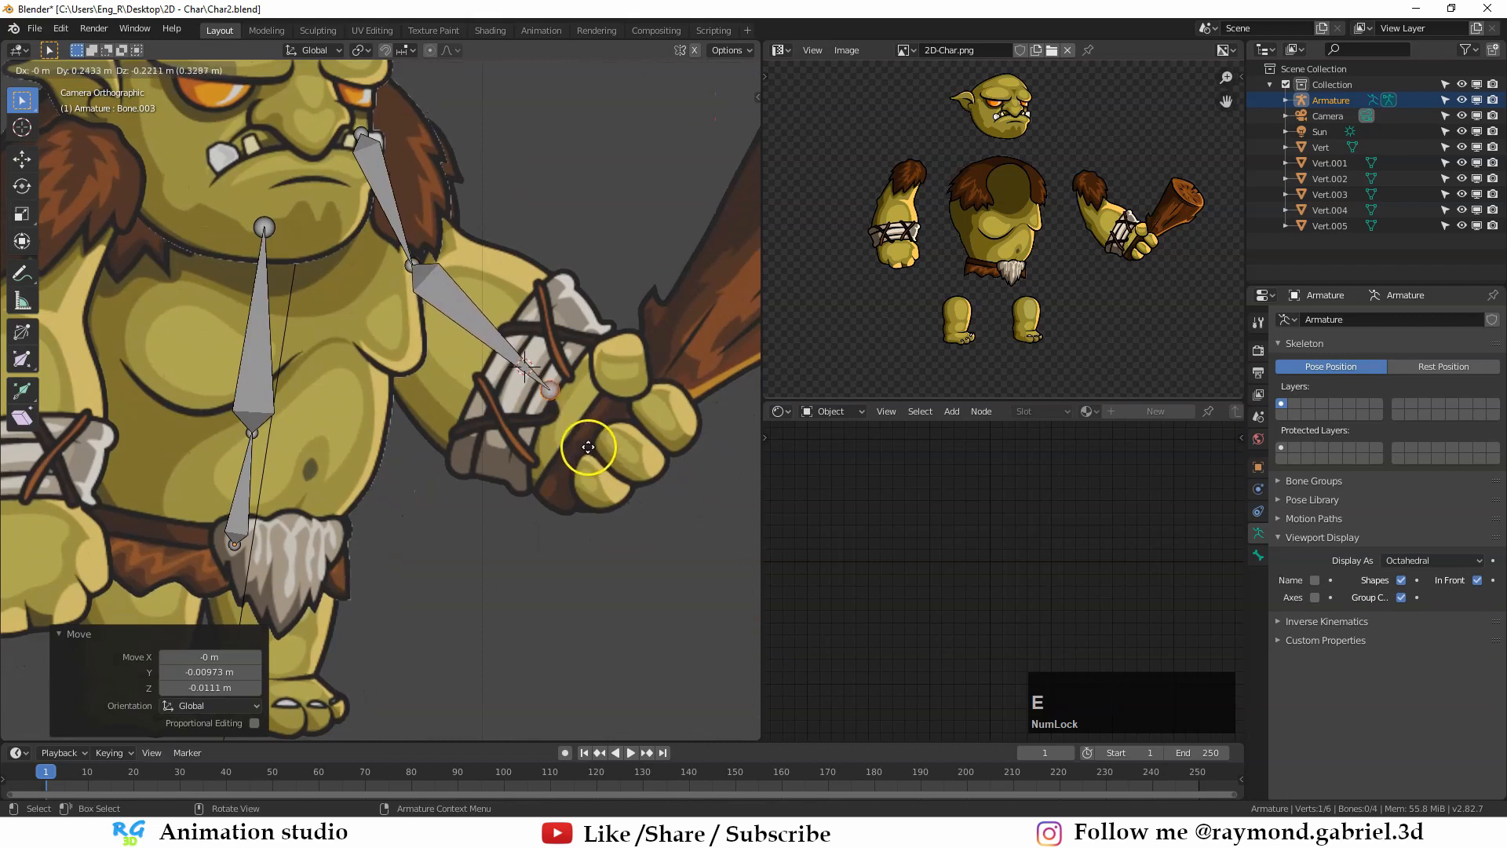
{"action": "left_click", "coordinate": [590, 445]}
{"action": "key", "text": "e"}
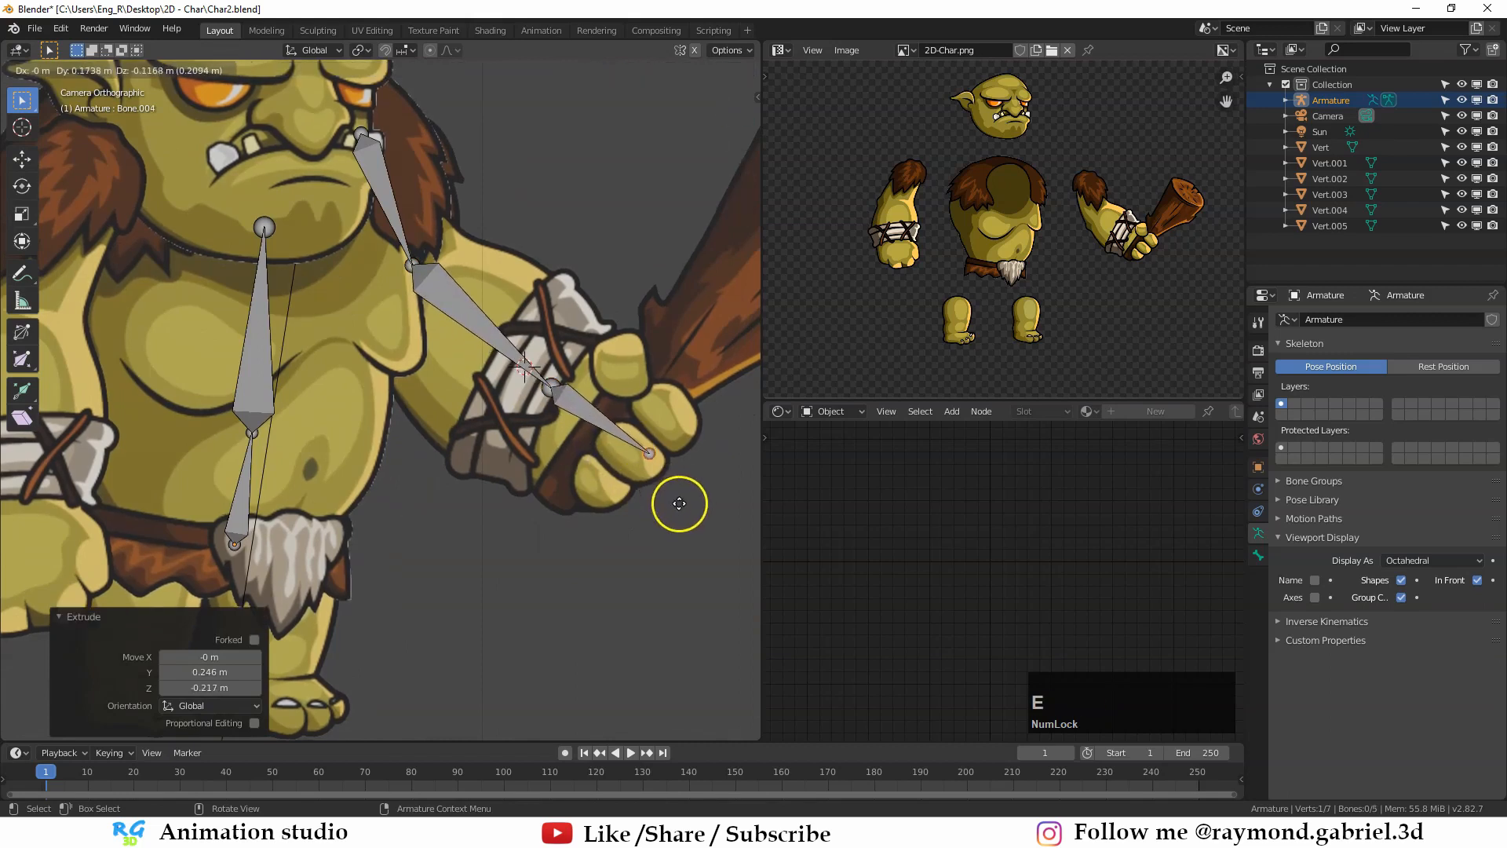
{"action": "left_click", "coordinate": [680, 505]}
{"action": "scroll", "coordinate": [680, 505], "scroll_direction": "down", "scroll_amount": 3}
{"action": "middle_click_drag", "start_coordinate": [680, 505], "coordinate": [571, 347], "text": "shift"}
{"action": "scroll", "coordinate": [571, 348], "scroll_direction": "down", "scroll_amount": 1}
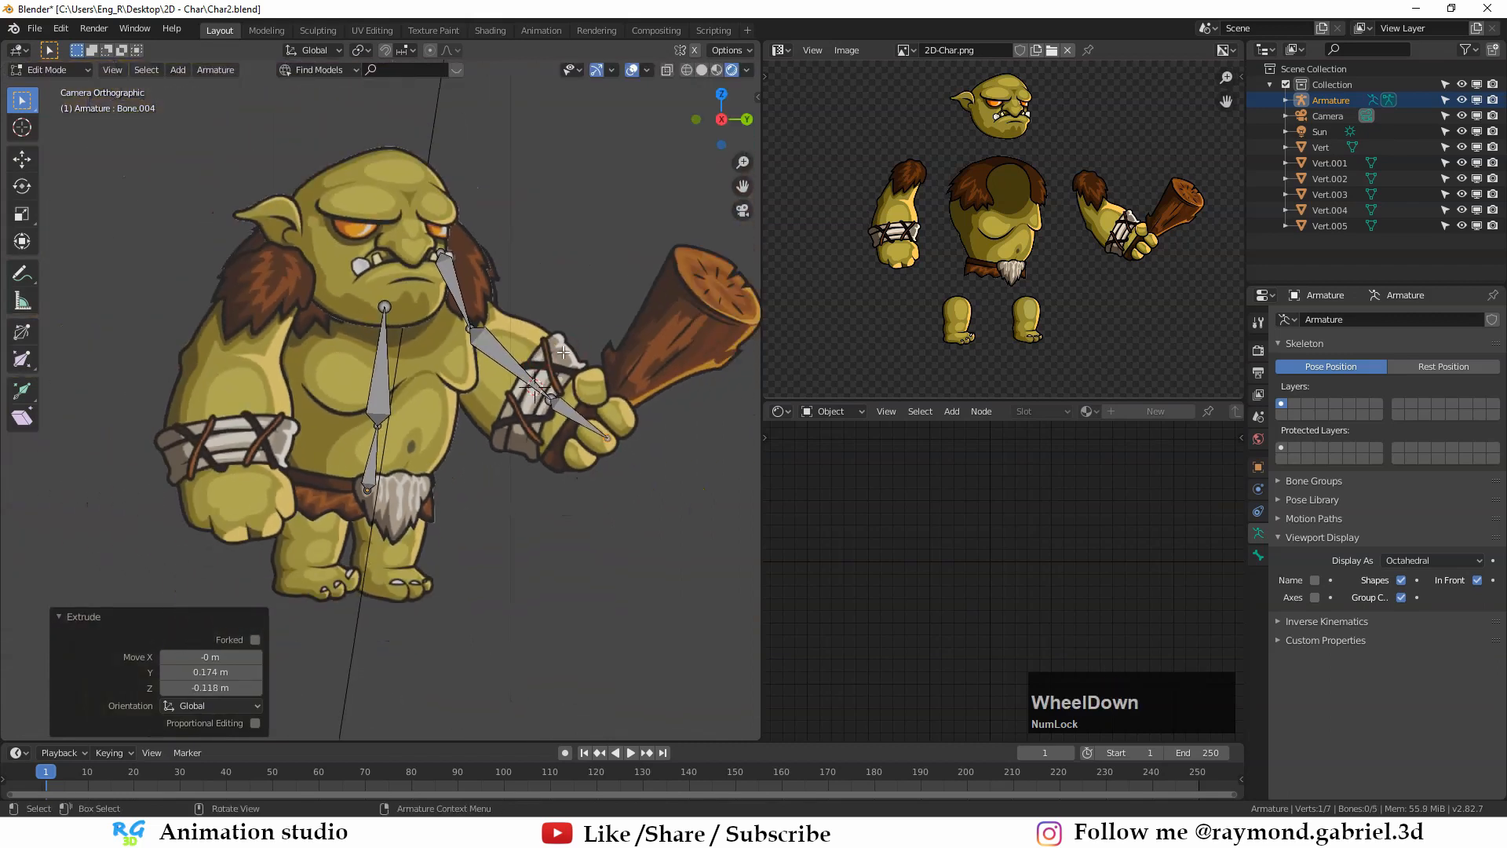
Step: Place the 3D cursor on the empty-handed arm just above the bandage and check its depth from an angle
{"action": "key", "text": "shift"}
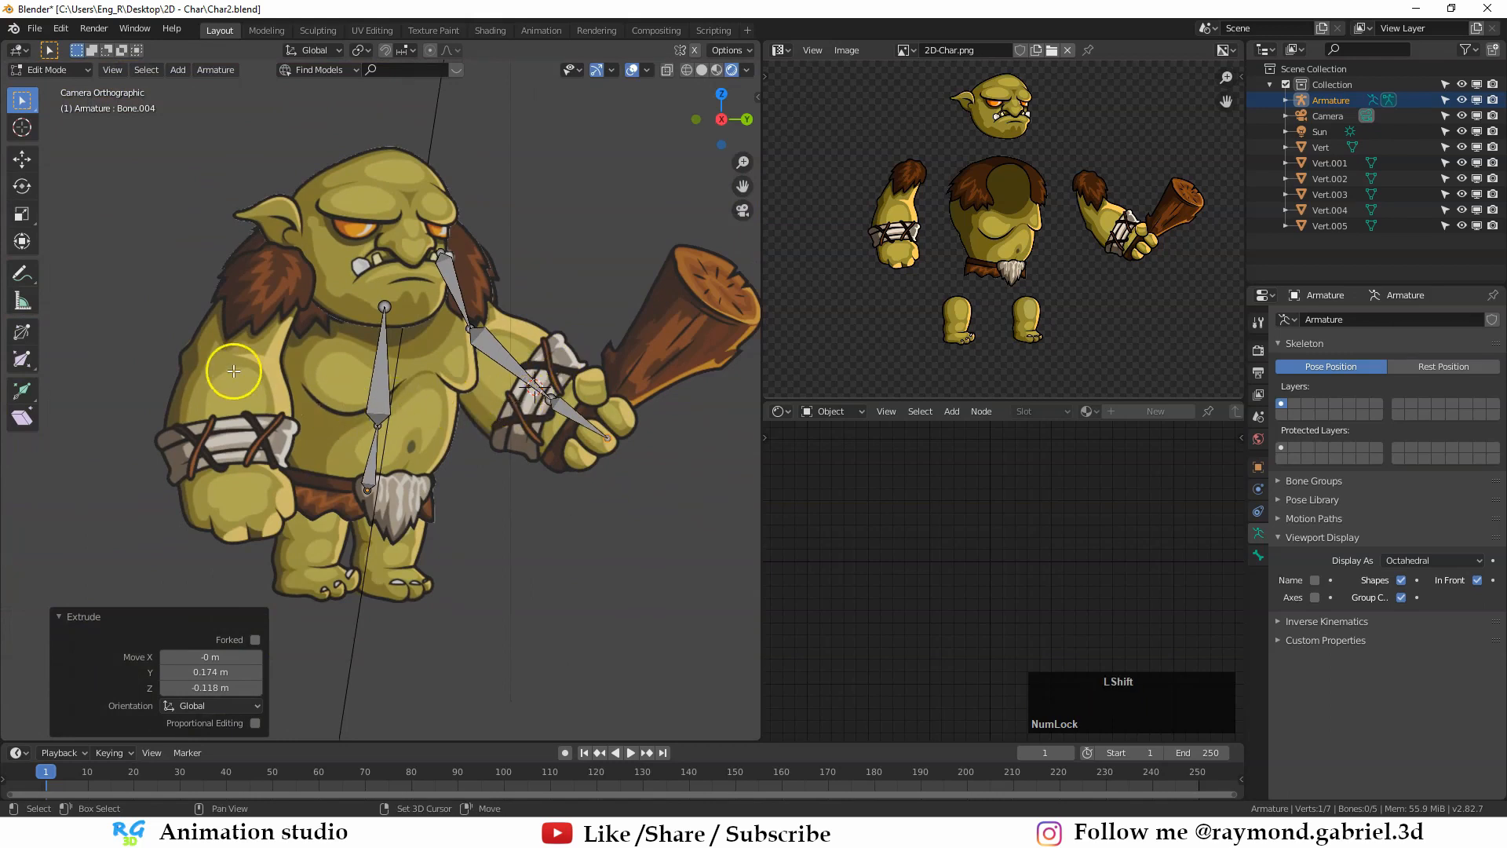
{"action": "mouse_move", "coordinate": [420, 339]}
{"action": "middle_mouse_down"}
{"action": "mouse_move", "coordinate": [322, 399]}
{"action": "mouse_move", "coordinate": [415, 319]}
{"action": "middle_mouse_up"}
{"action": "middle_click_drag", "start_coordinate": [443, 338], "coordinate": [228, 359]}
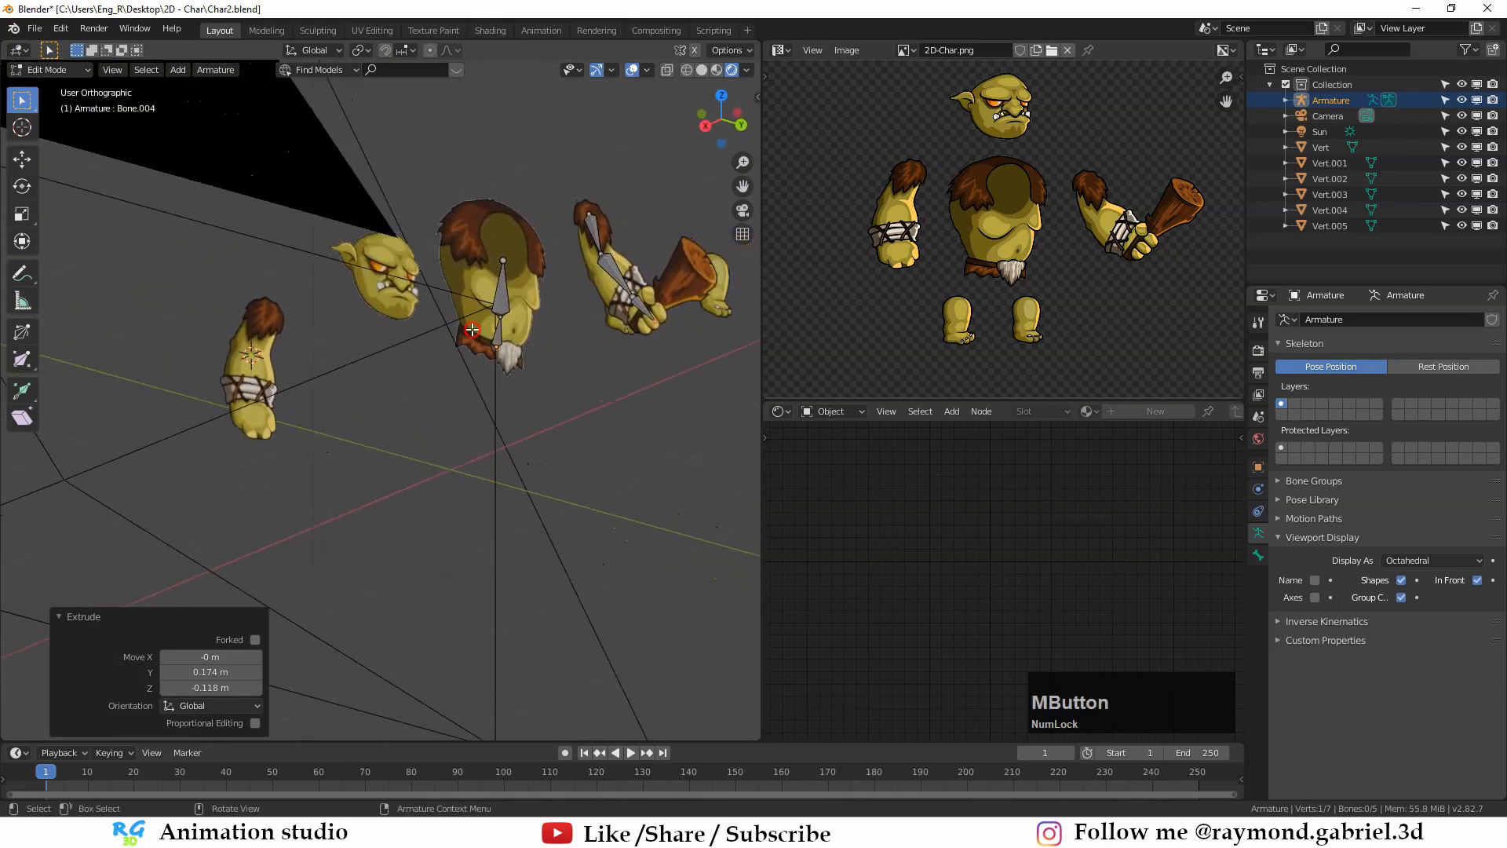
{"action": "scroll", "coordinate": [224, 361], "scroll_direction": "up", "scroll_amount": 2}
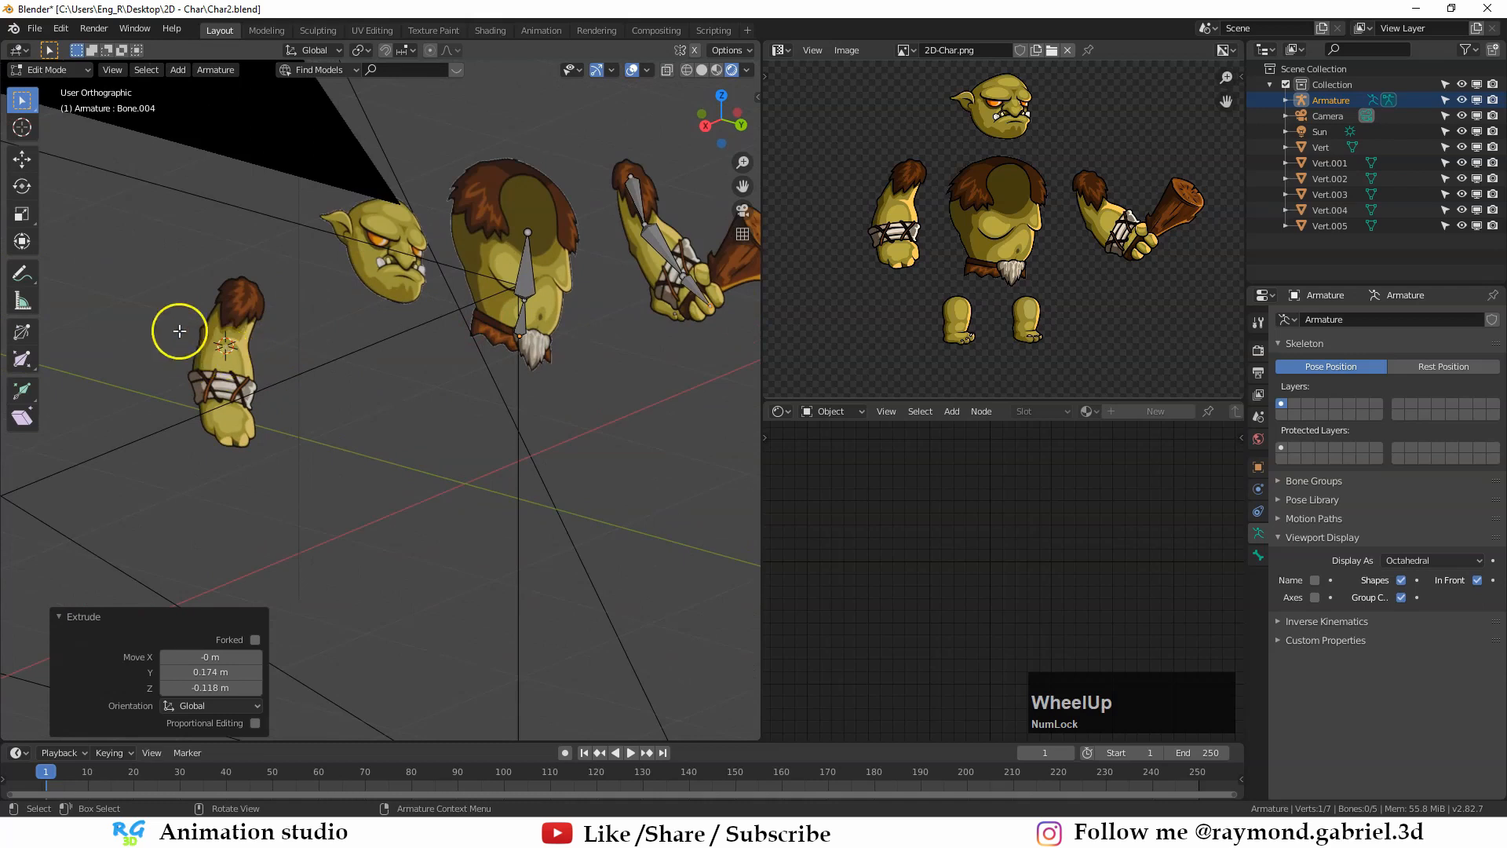
{"action": "scroll", "coordinate": [227, 338], "scroll_direction": "up", "scroll_amount": 1}
{"action": "key", "text": "KP_0"}
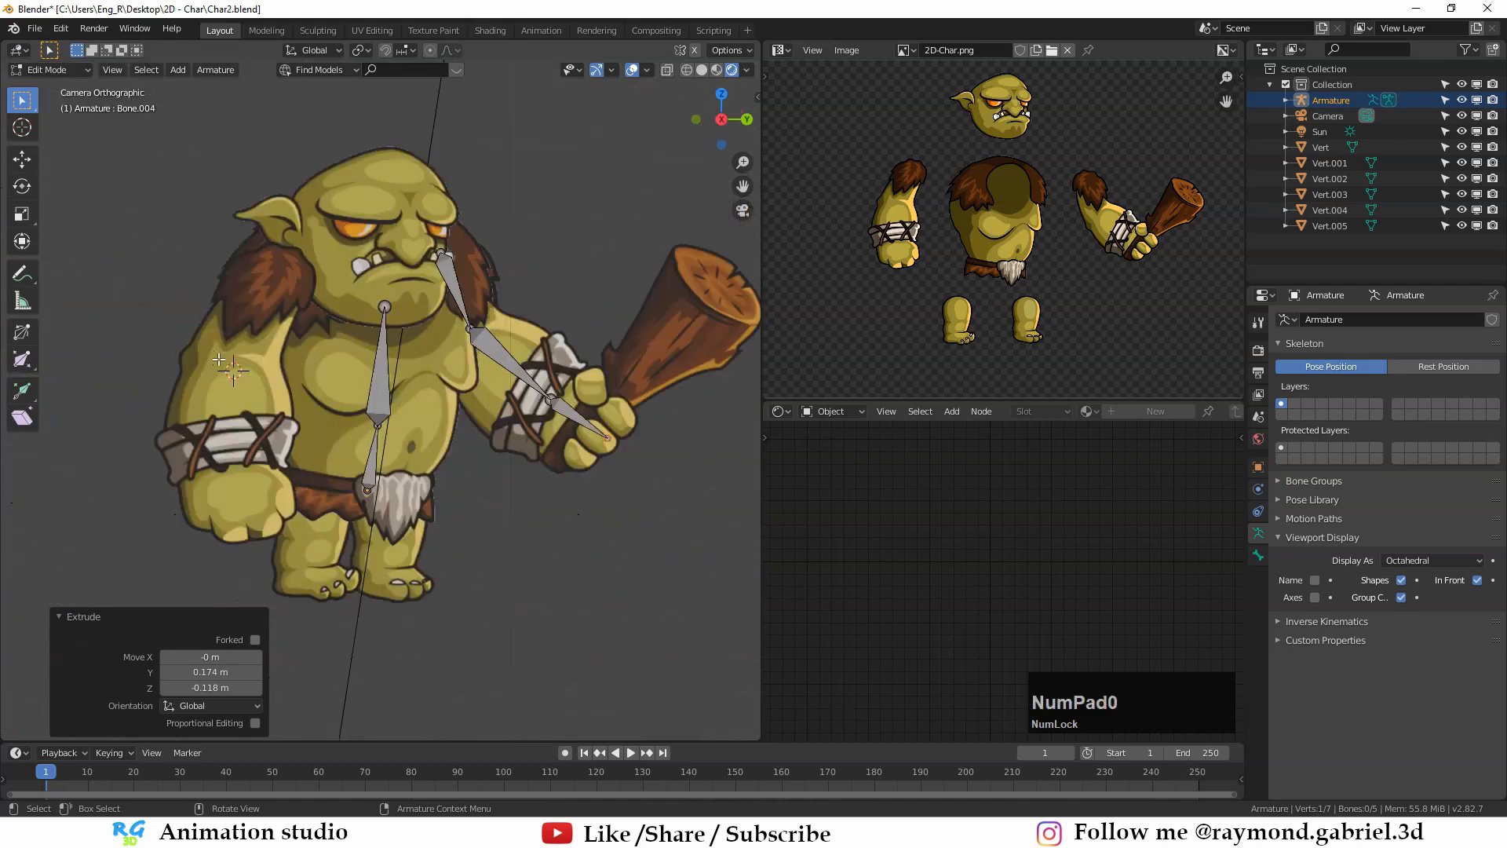
Step: Add a bone at the 3D cursor and rotate and move it into an upper-arm bone from the furry shoulder to the elbow
{"action": "key", "text": "shift+a"}
{"action": "key", "text": "r"}
{"action": "left_click", "coordinate": [211, 151]}
{"action": "key", "text": "g"}
{"action": "key", "text": "r"}
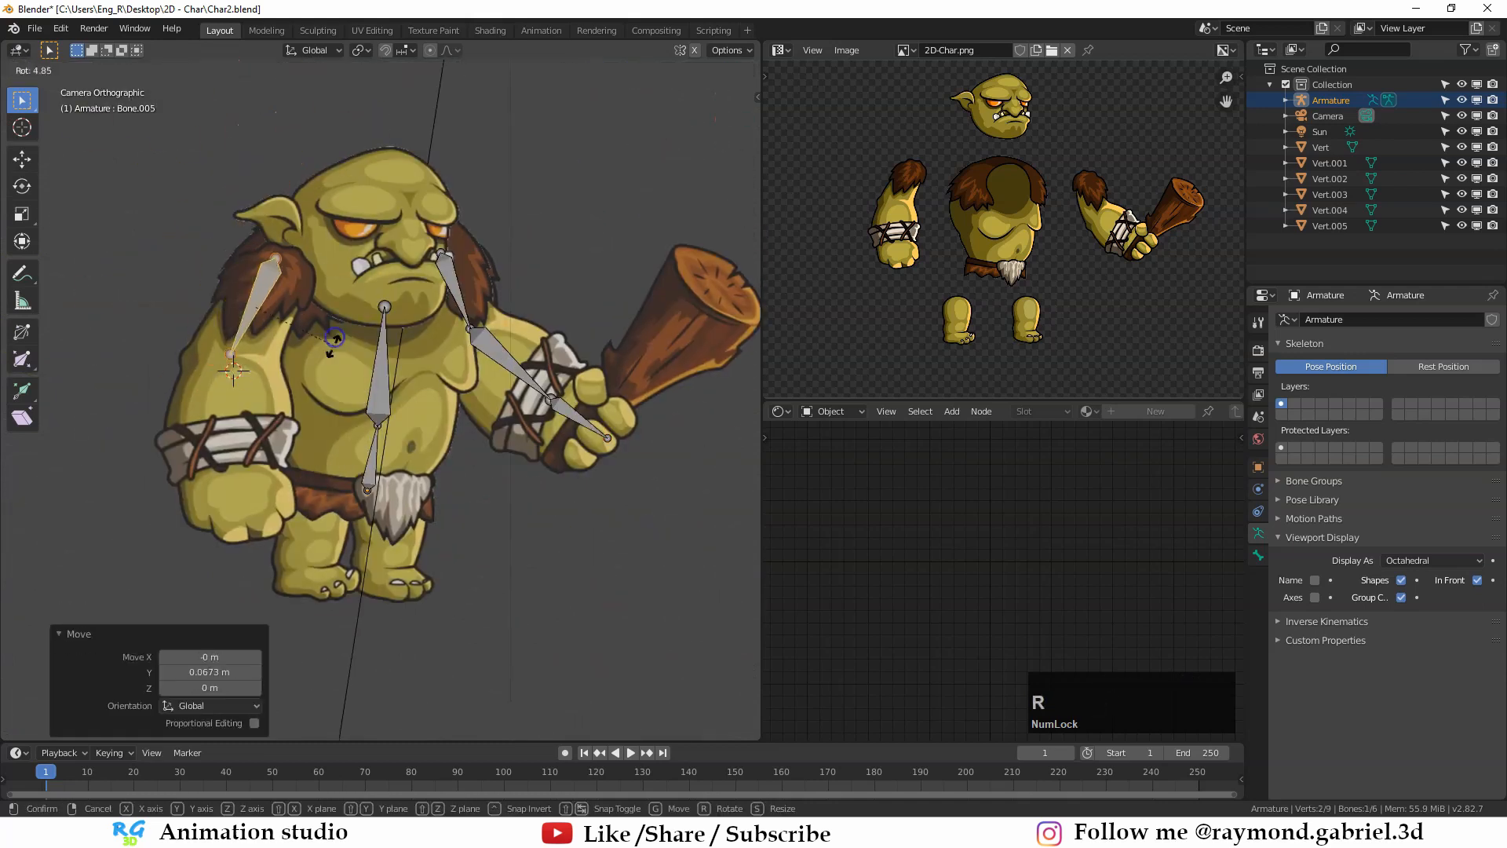
{"action": "left_click", "coordinate": [235, 355]}
{"action": "key", "text": "Escape"}
Step: Extrude forearm and hand bones down the empty-handed arm and nudge the joint about 0.019 m downward
{"action": "key", "text": "e"}
{"action": "left_click", "coordinate": [246, 526]}
{"action": "key", "text": "g"}
{"action": "scroll", "coordinate": [380, 345], "scroll_direction": "up", "scroll_amount": 2}
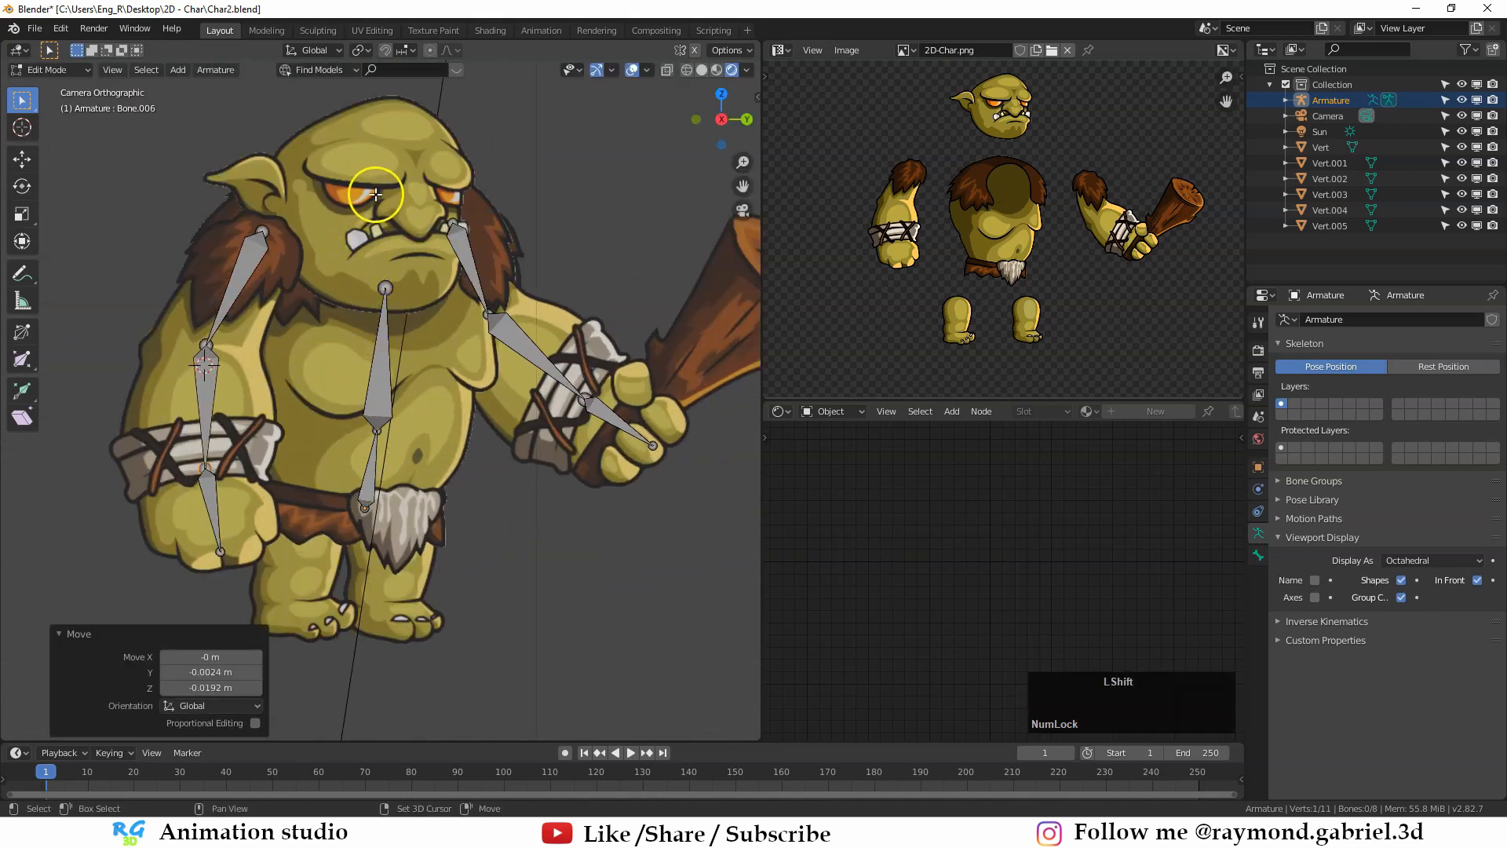
Step: Place the 3D cursor on the troll's face, check its depth from an angle, and add a bone there
{"action": "scroll", "coordinate": [498, 252], "scroll_direction": "down", "scroll_amount": 3}
{"action": "middle_click_drag", "start_coordinate": [498, 252], "coordinate": [354, 343]}
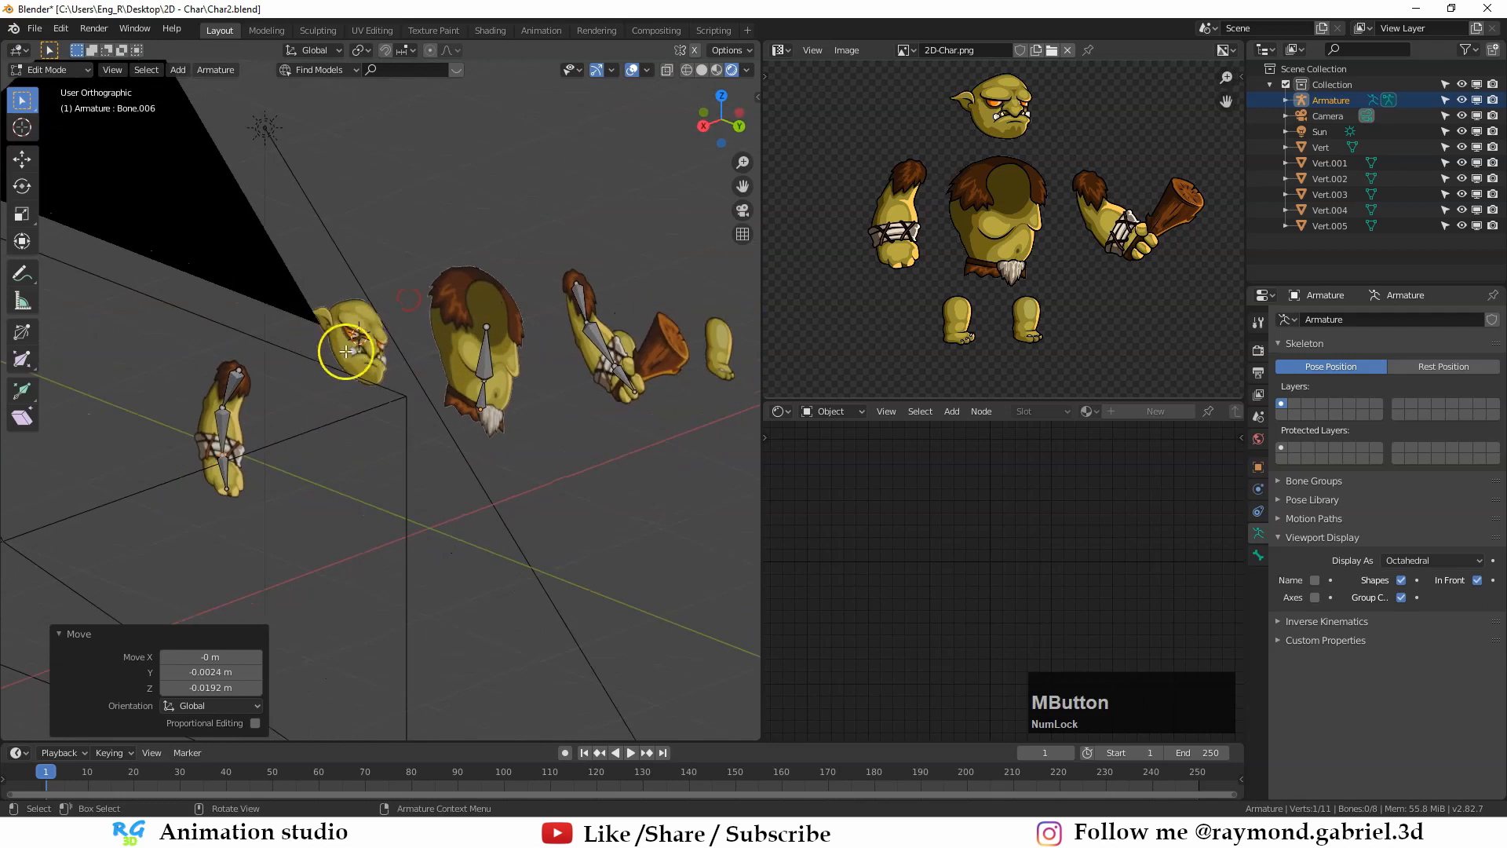
{"action": "key", "text": "KP_0"}
{"action": "scroll", "coordinate": [314, 347], "scroll_direction": "up", "scroll_amount": 2}
{"action": "key", "text": "shift+a"}
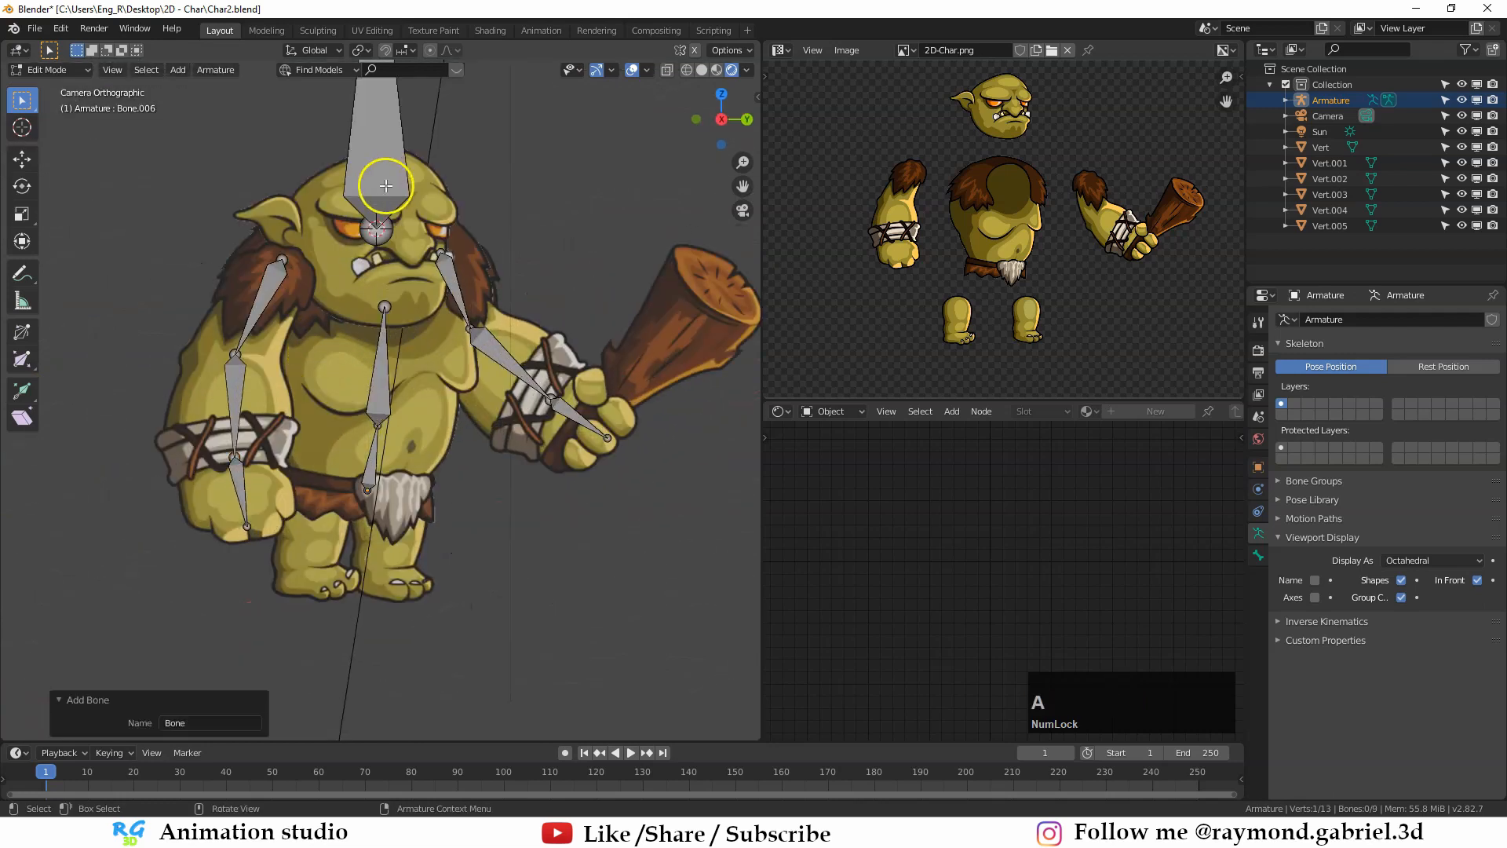
Step: Move and scale the head bone so it runs from the chin, at the upper-spine tip, to the top of the head
{"action": "key", "text": "g"}
{"action": "left_click", "coordinate": [573, 343]}
{"action": "key", "text": "s"}
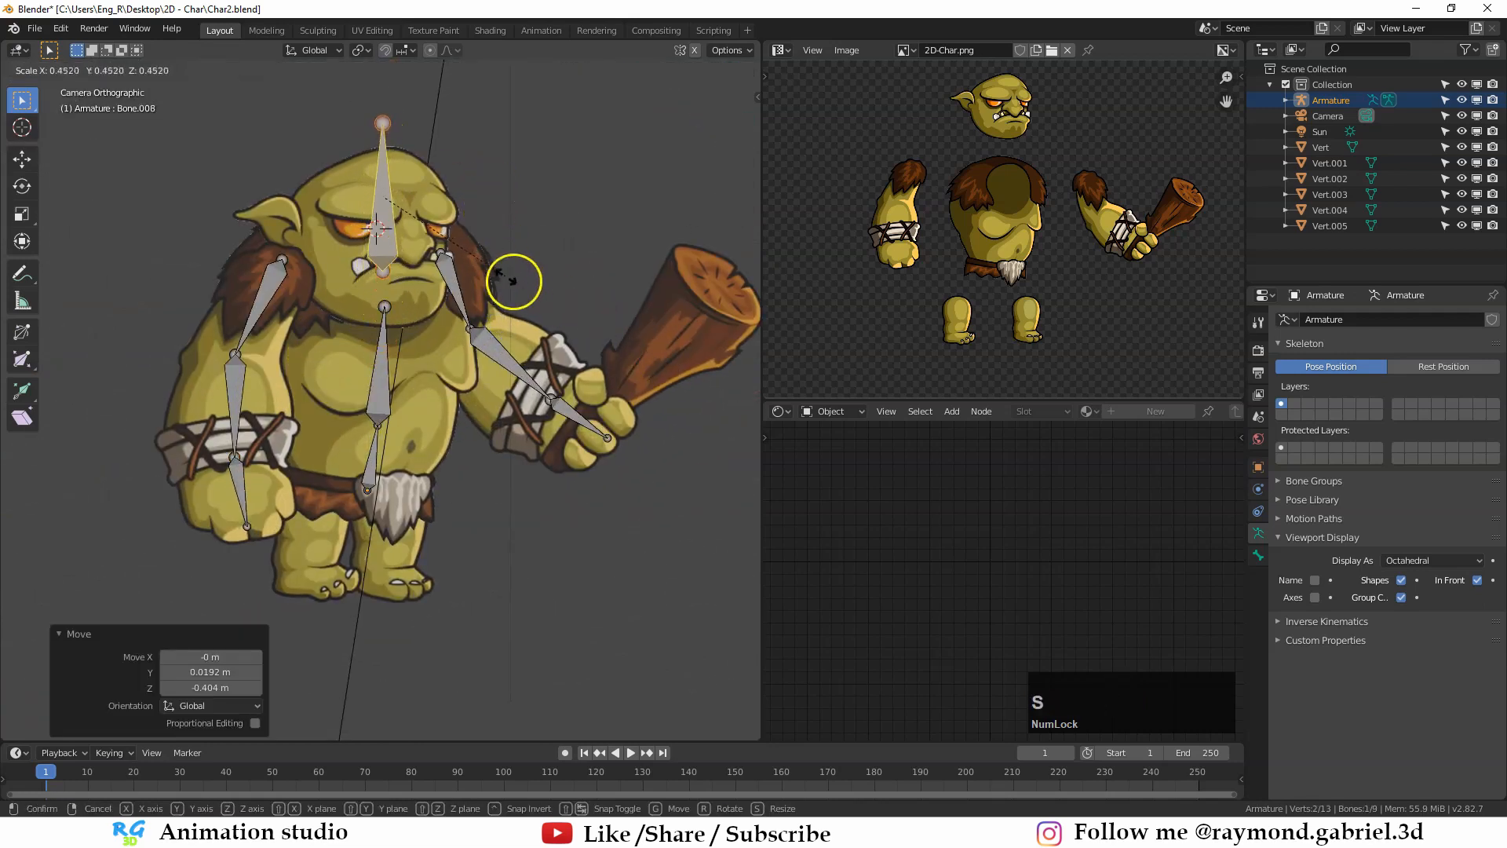
{"action": "left_click", "coordinate": [502, 289]}
{"action": "key", "text": "g"}
{"action": "left_click", "coordinate": [492, 305]}
{"action": "key", "text": "s"}
{"action": "left_click", "coordinate": [501, 314]}
{"action": "key", "text": "g"}
{"action": "left_click", "coordinate": [502, 318]}
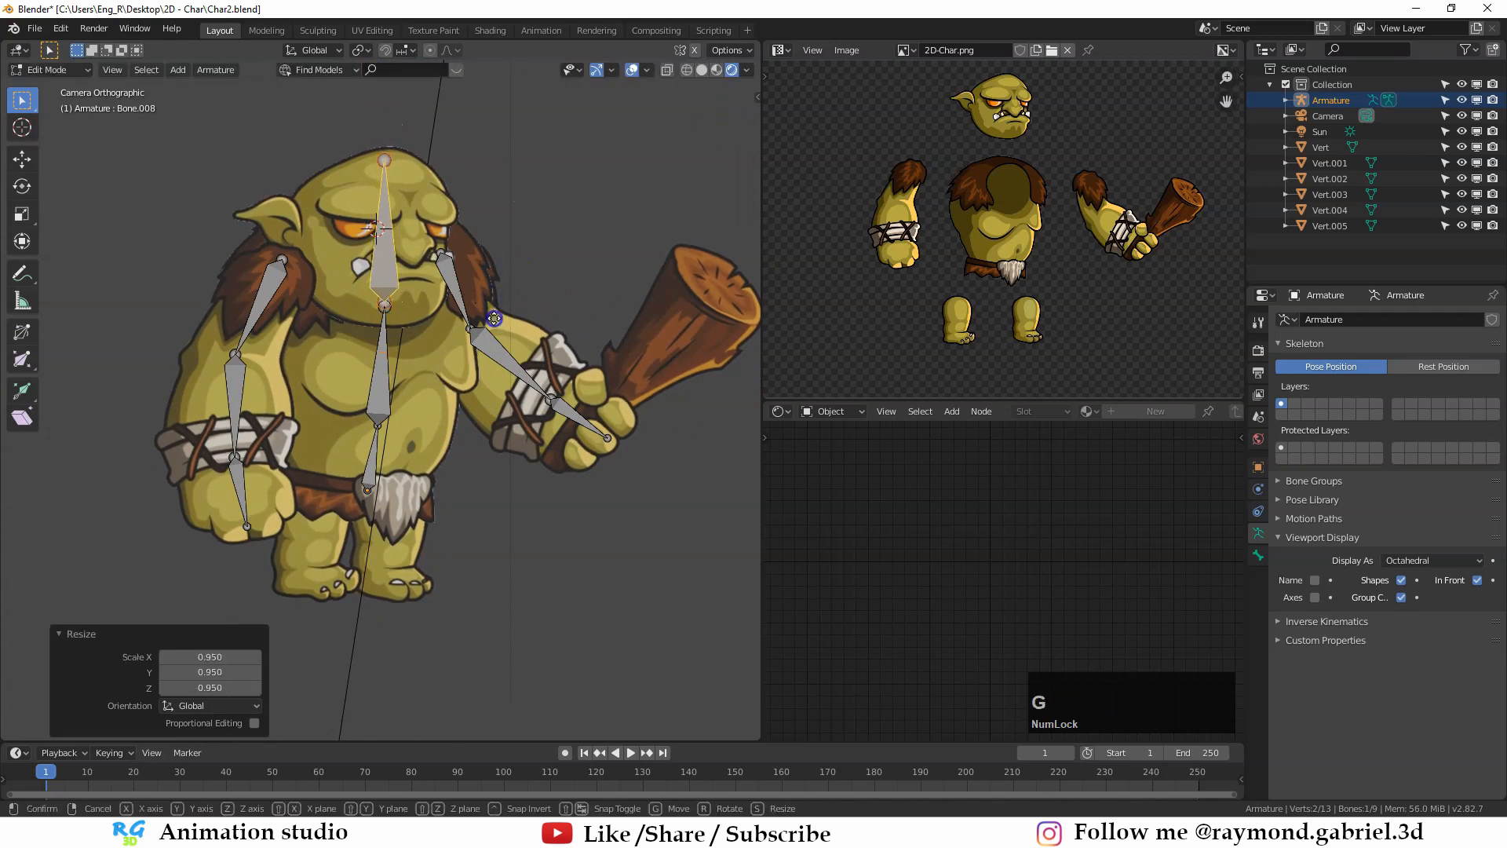
Step: Place the 3D cursor on the leg nearest the empty hand, add a bone there, and scale it to about 0.559
{"action": "right_click", "coordinate": [313, 550], "text": "shift"}
{"action": "key", "text": "shift+a"}
{"action": "key", "text": "g"}
{"action": "left_click", "coordinate": [392, 502]}
{"action": "key", "text": "s"}
{"action": "left_click", "coordinate": [413, 472]}
Step: Rotate and move the leg bone into a thigh bone starting at the belt, and fine-tune its knee end by about 0.006 m
{"action": "scroll", "coordinate": [410, 474], "scroll_direction": "up", "scroll_amount": 3}
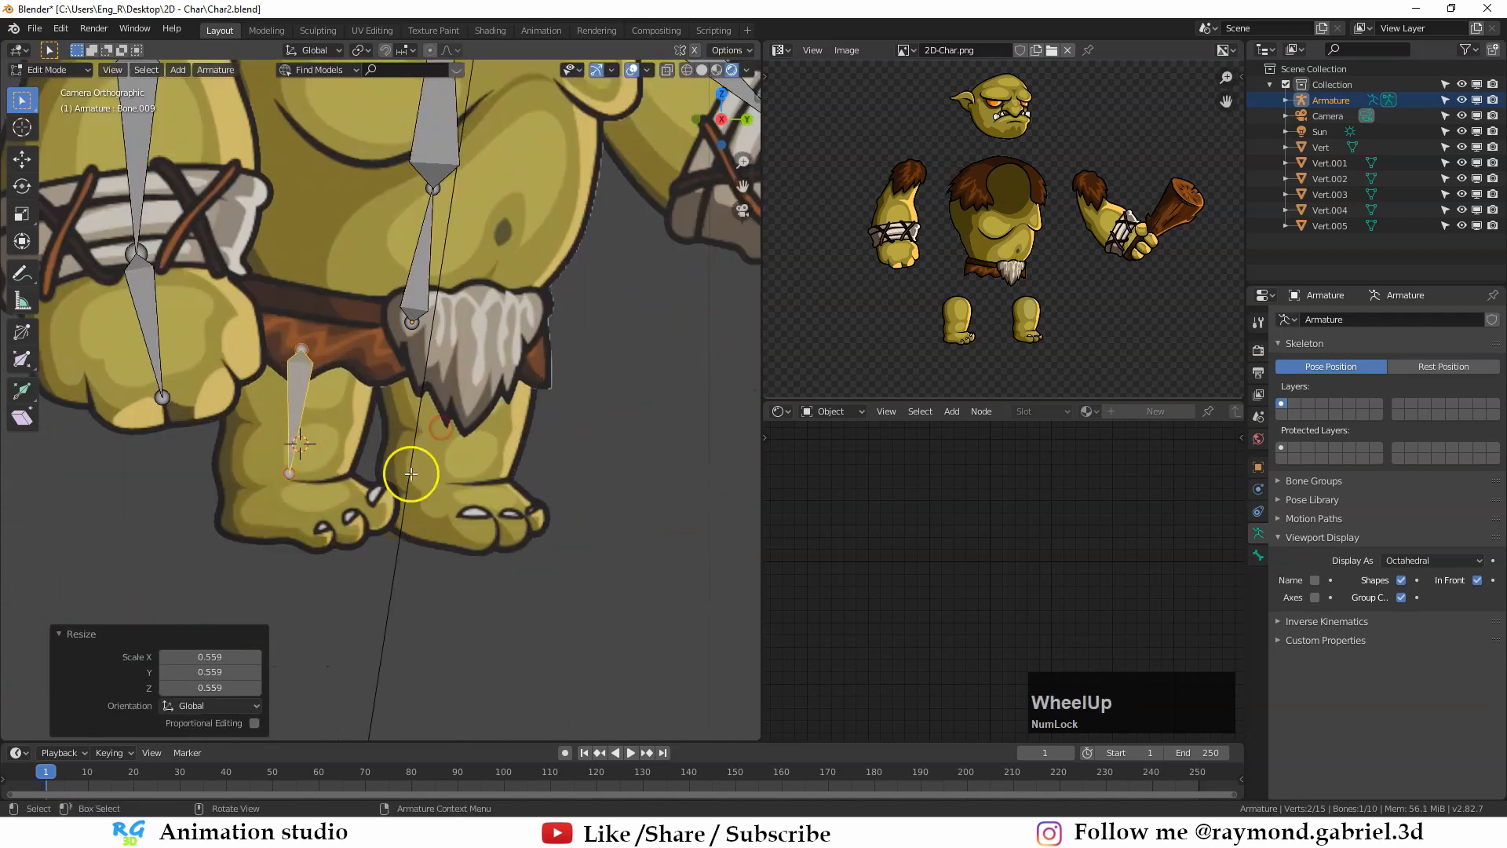
{"action": "key", "text": "r"}
{"action": "left_click", "coordinate": [447, 404]}
{"action": "key", "text": "g"}
{"action": "left_click", "coordinate": [451, 400]}
{"action": "left_click", "coordinate": [345, 418]}
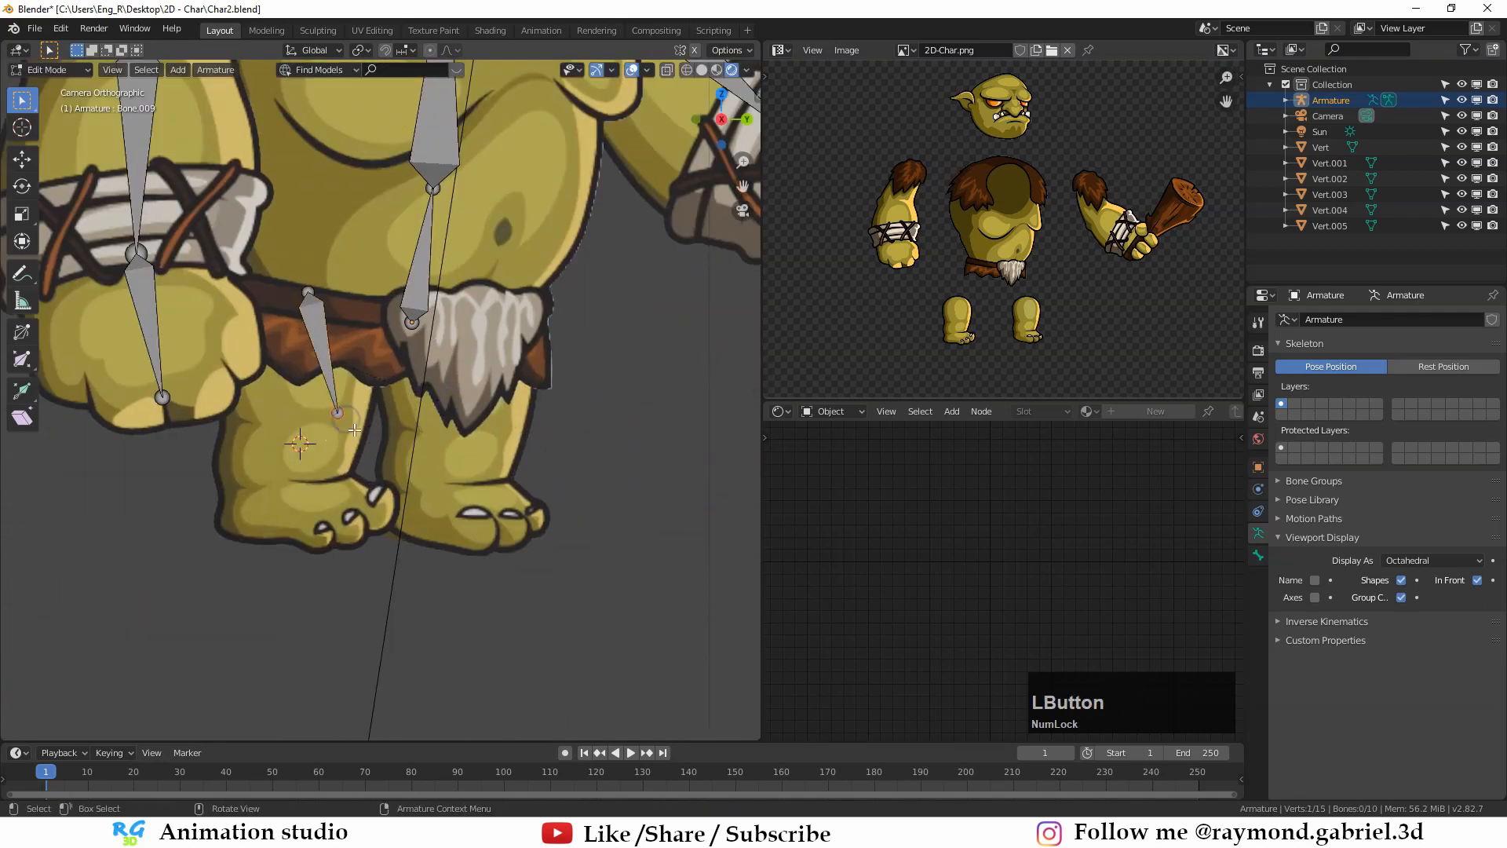
{"action": "key", "text": "g"}
{"action": "left_click", "coordinate": [341, 424]}
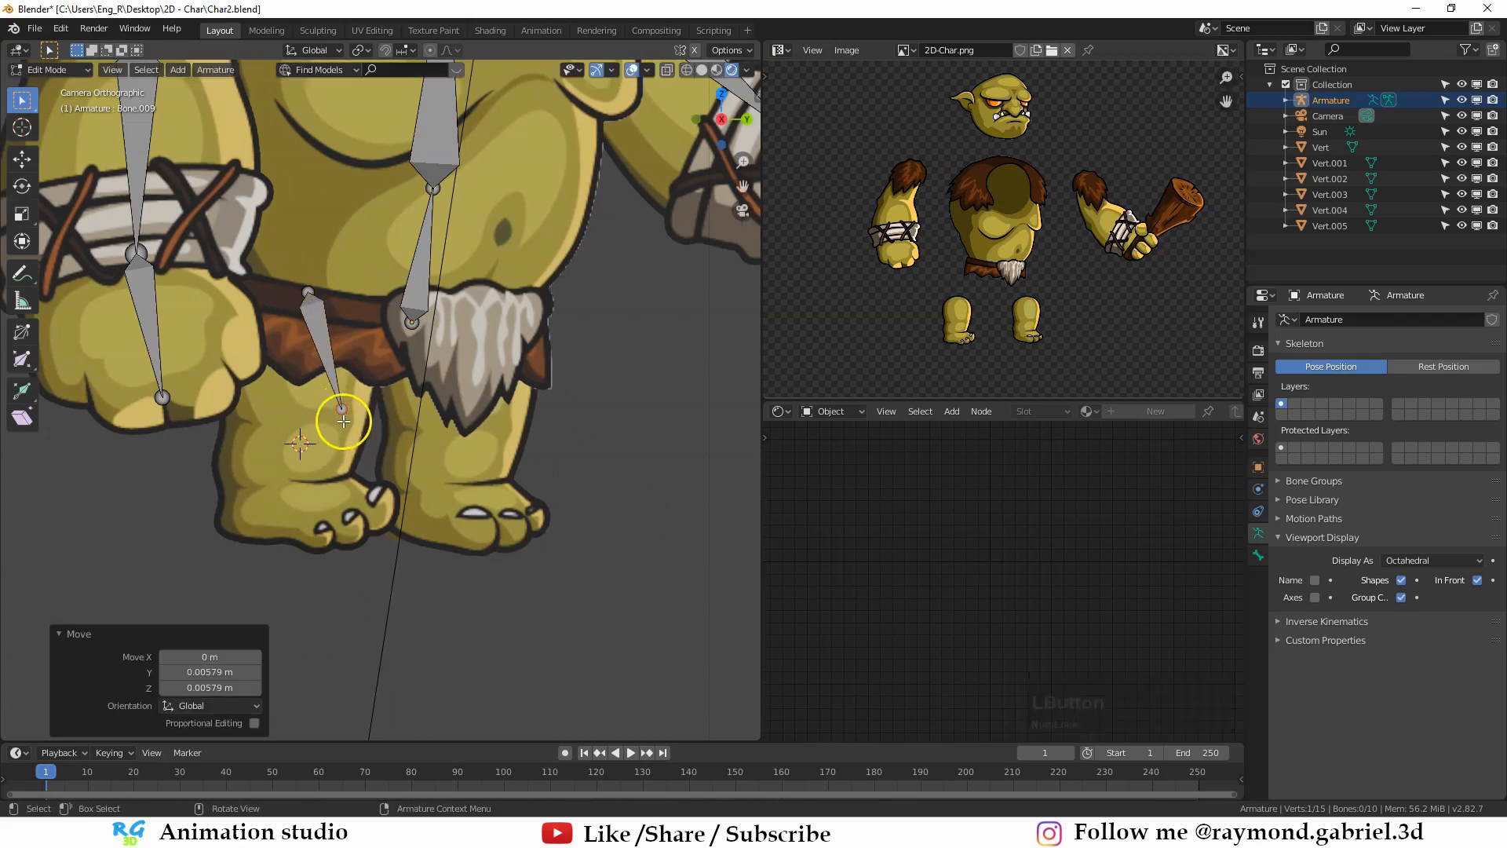
Step: Extrude a shin bone to the ankle (Y -0.105 m, Z -0.139 m) and a foot bone to the toes, and fine-tune the joints
{"action": "key", "text": "e"}
{"action": "left_click", "coordinate": [271, 502]}
{"action": "key", "text": "e"}
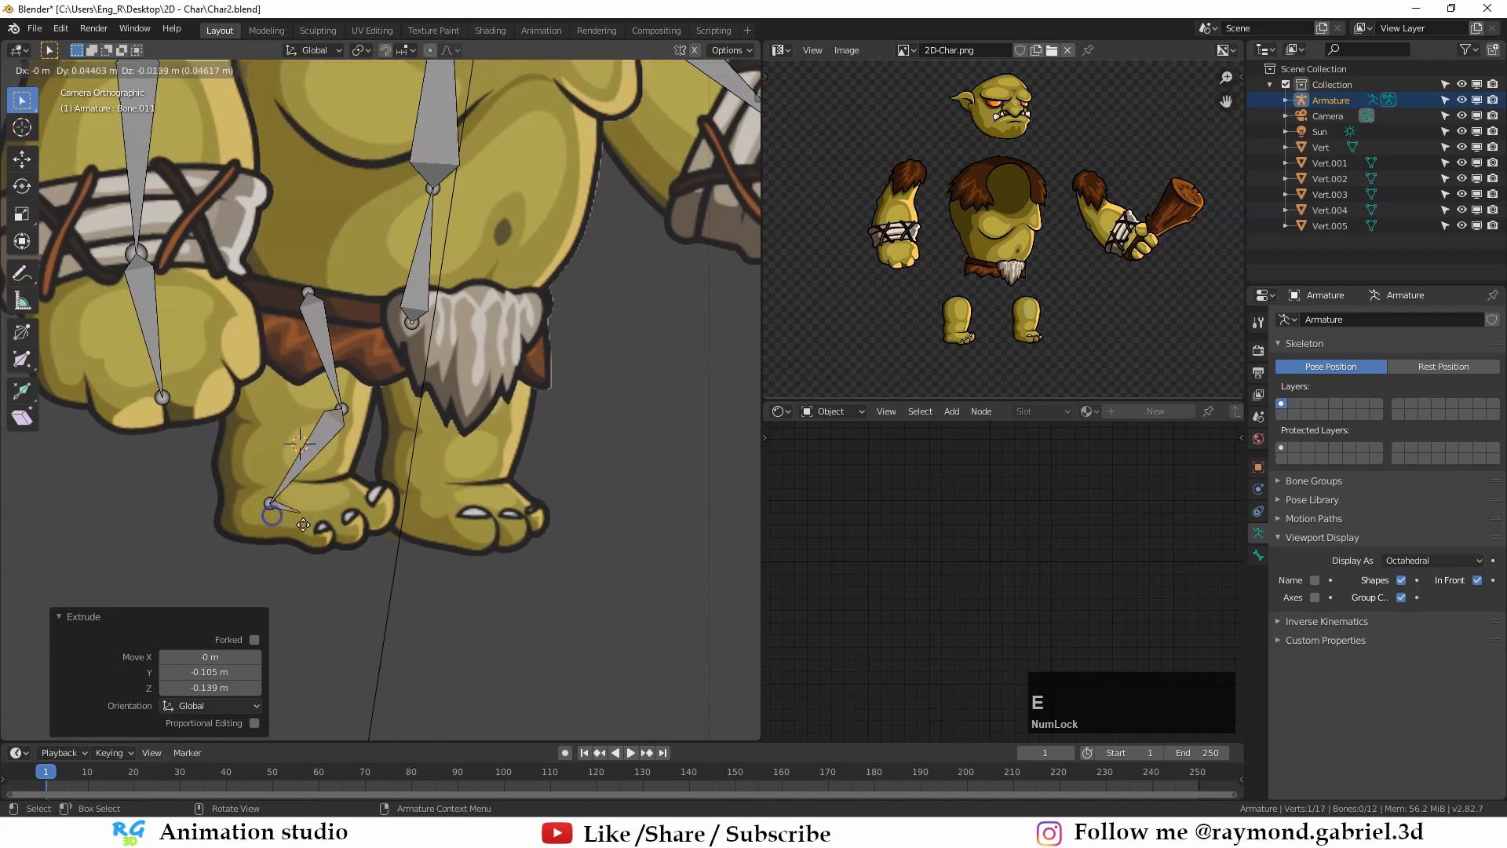
{"action": "left_click", "coordinate": [350, 534]}
{"action": "left_click_drag", "start_coordinate": [271, 503], "coordinate": [257, 505]}
{"action": "left_click_drag", "start_coordinate": [342, 408], "coordinate": [339, 411]}
{"action": "left_click", "coordinate": [321, 366]}
Step: Add a bone at the 3D cursor on the other leg, rotate it by 23.9°, and shrink it to thigh length
{"action": "key", "text": "a"}
{"action": "middle_click_drag", "start_coordinate": [326, 392], "coordinate": [338, 401]}
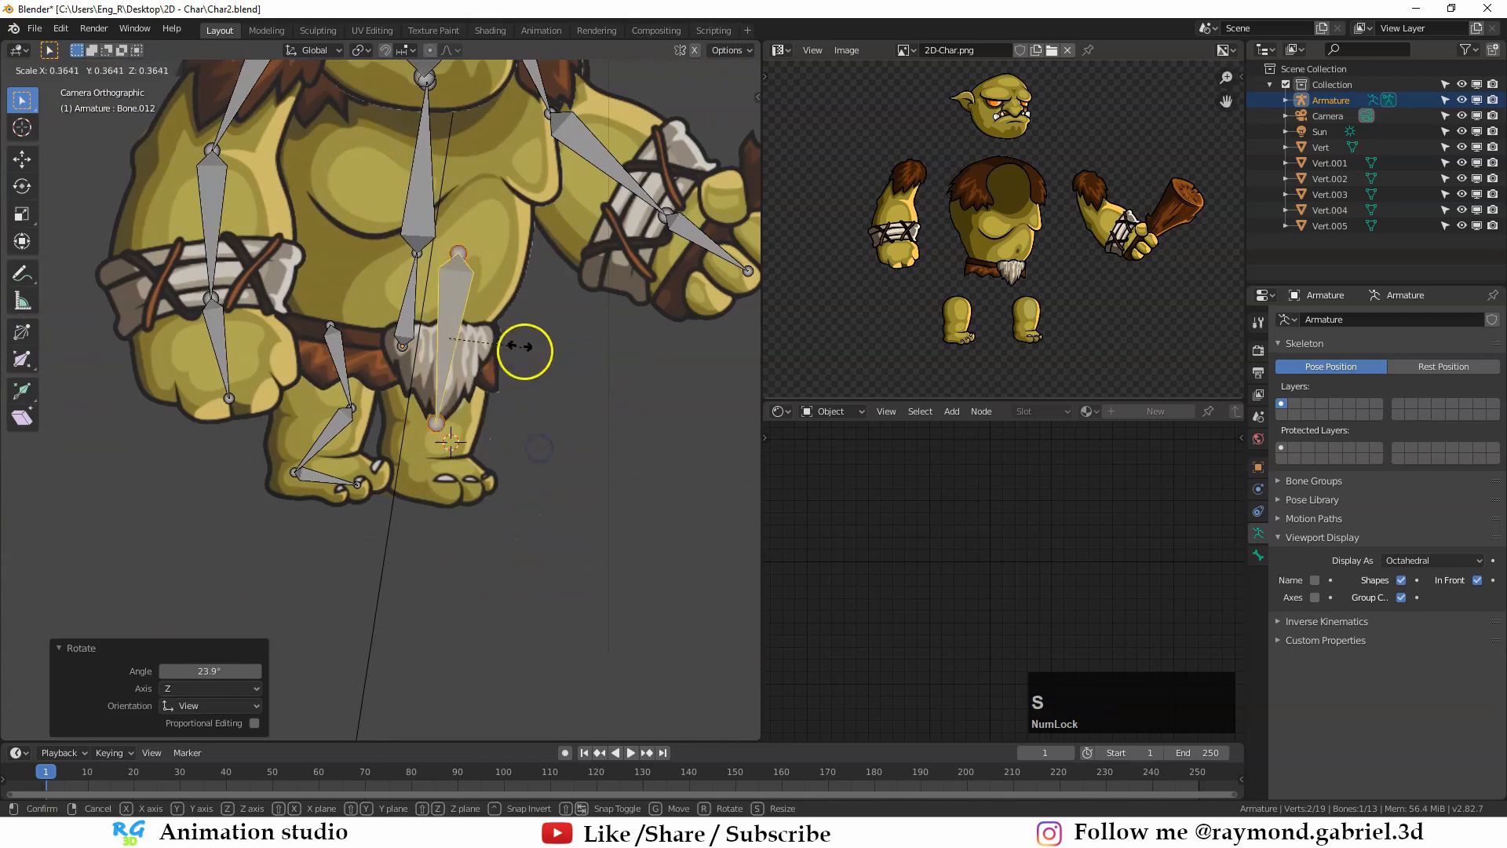
{"action": "left_click", "coordinate": [521, 379]}
Step: Extrude shin and foot bones down the second leg and adjust the hip end of its thigh bone
{"action": "key", "text": "e"}
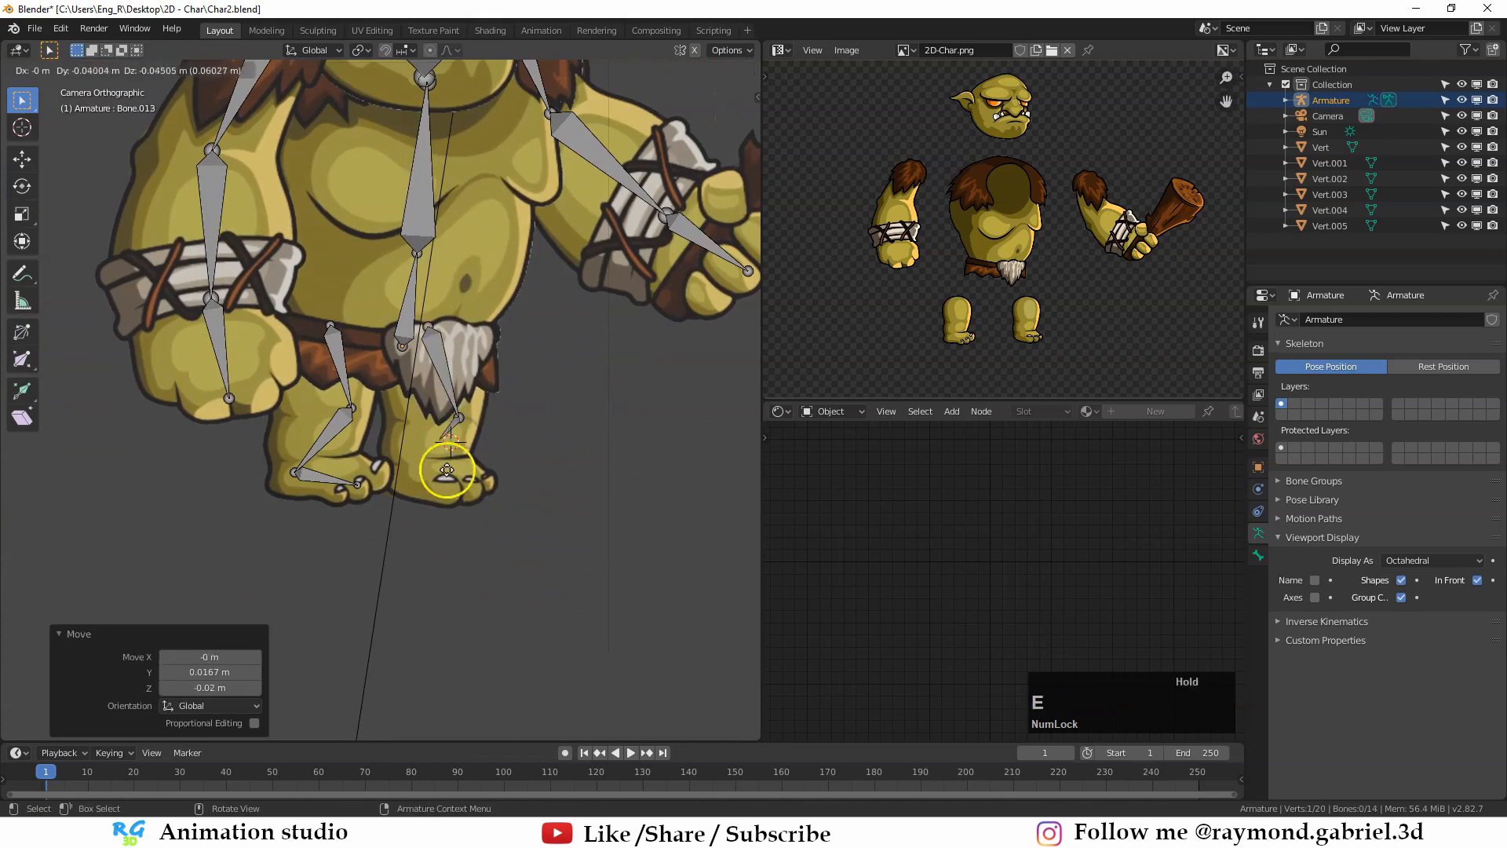
{"action": "left_click", "coordinate": [393, 475]}
{"action": "key", "text": "g"}
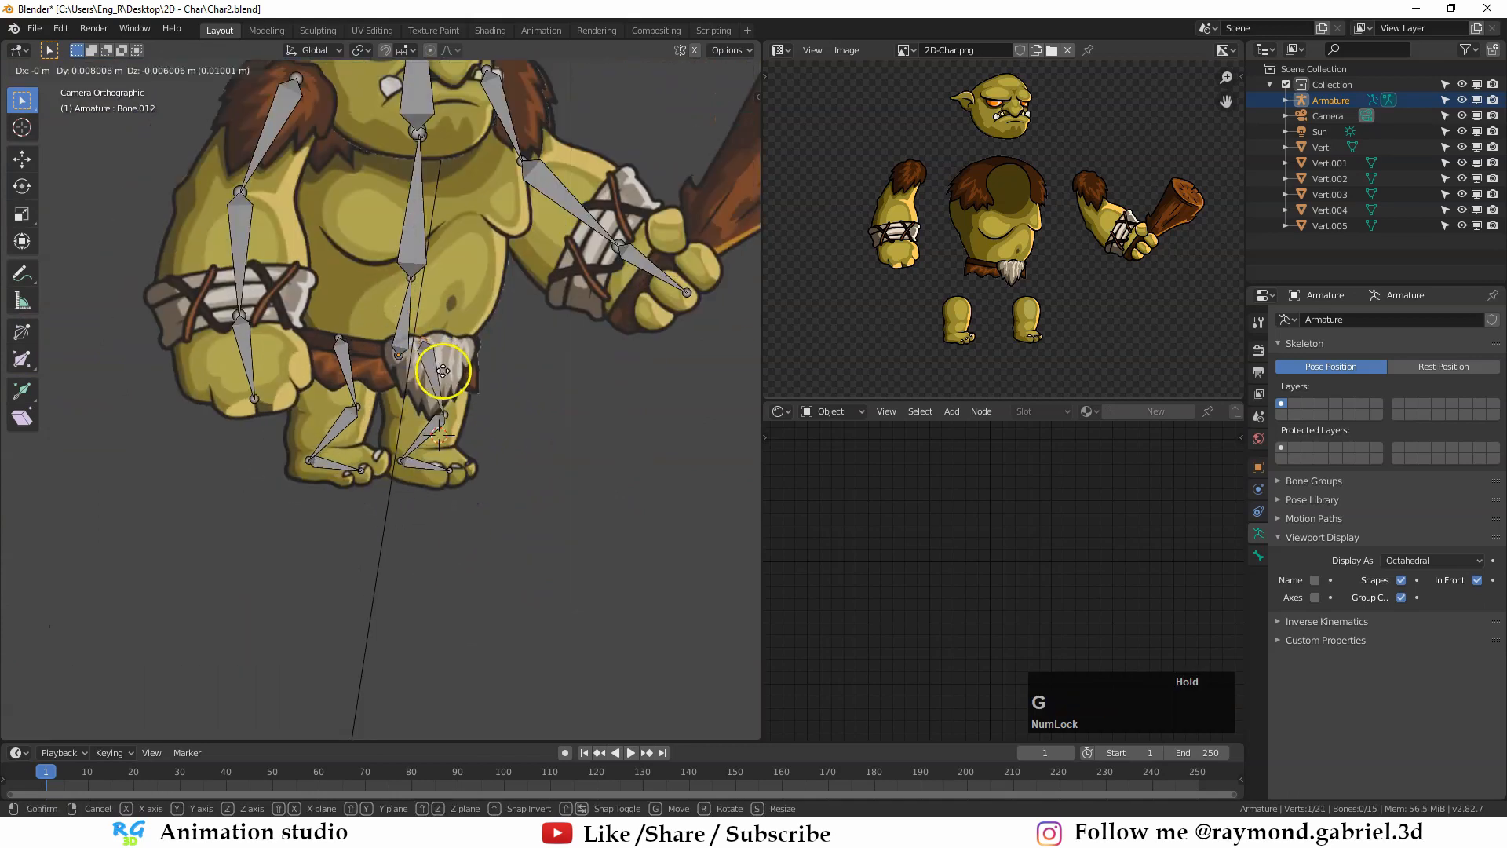
{"action": "left_click", "coordinate": [485, 347]}
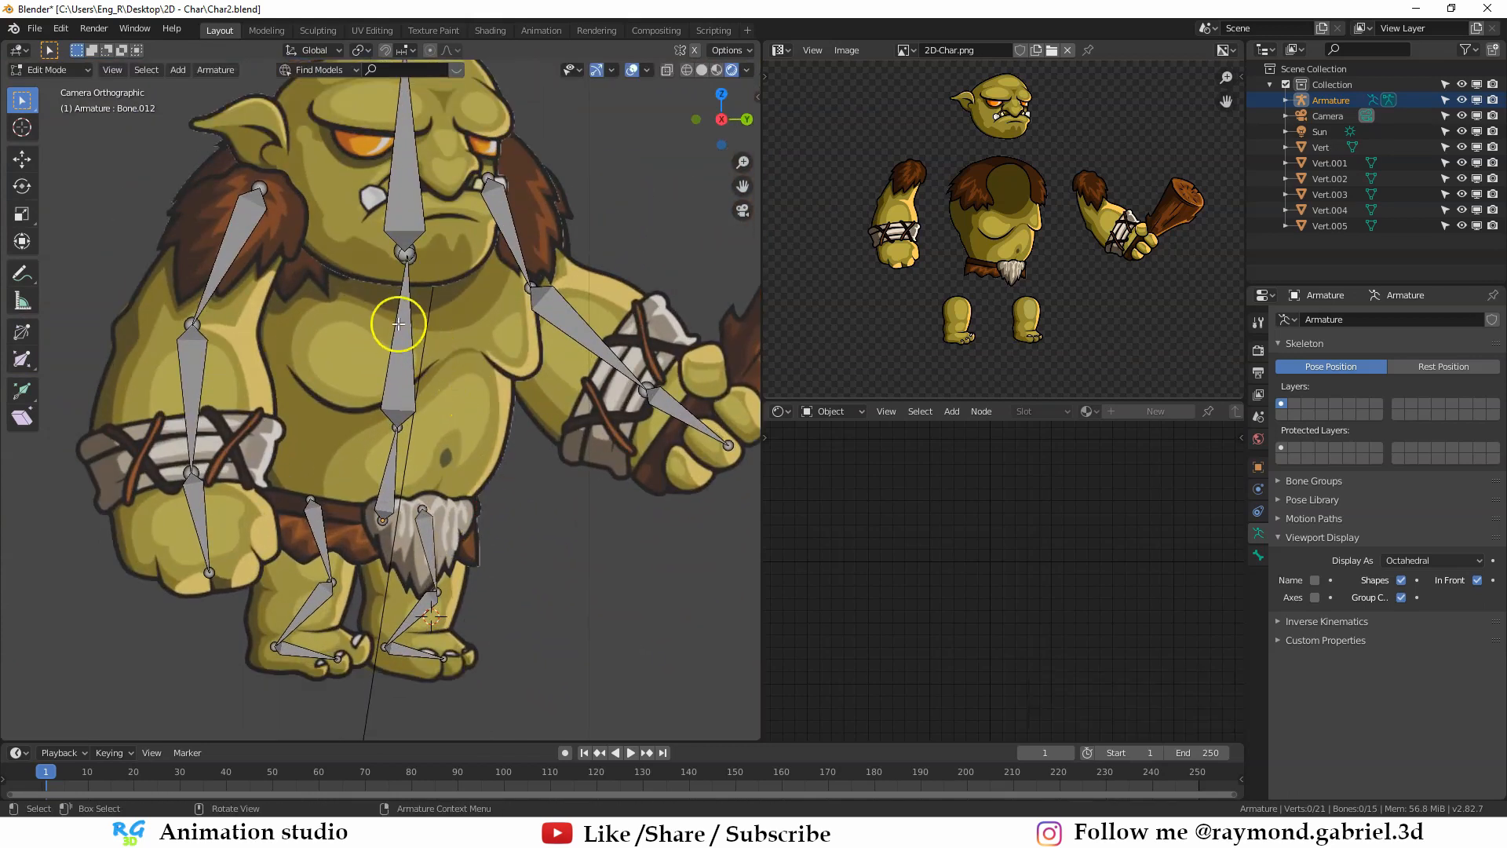
Step: Switch the armature from Edit Mode to Pose Mode
{"action": "scroll", "coordinate": [398, 323], "scroll_direction": "down", "scroll_amount": 1}
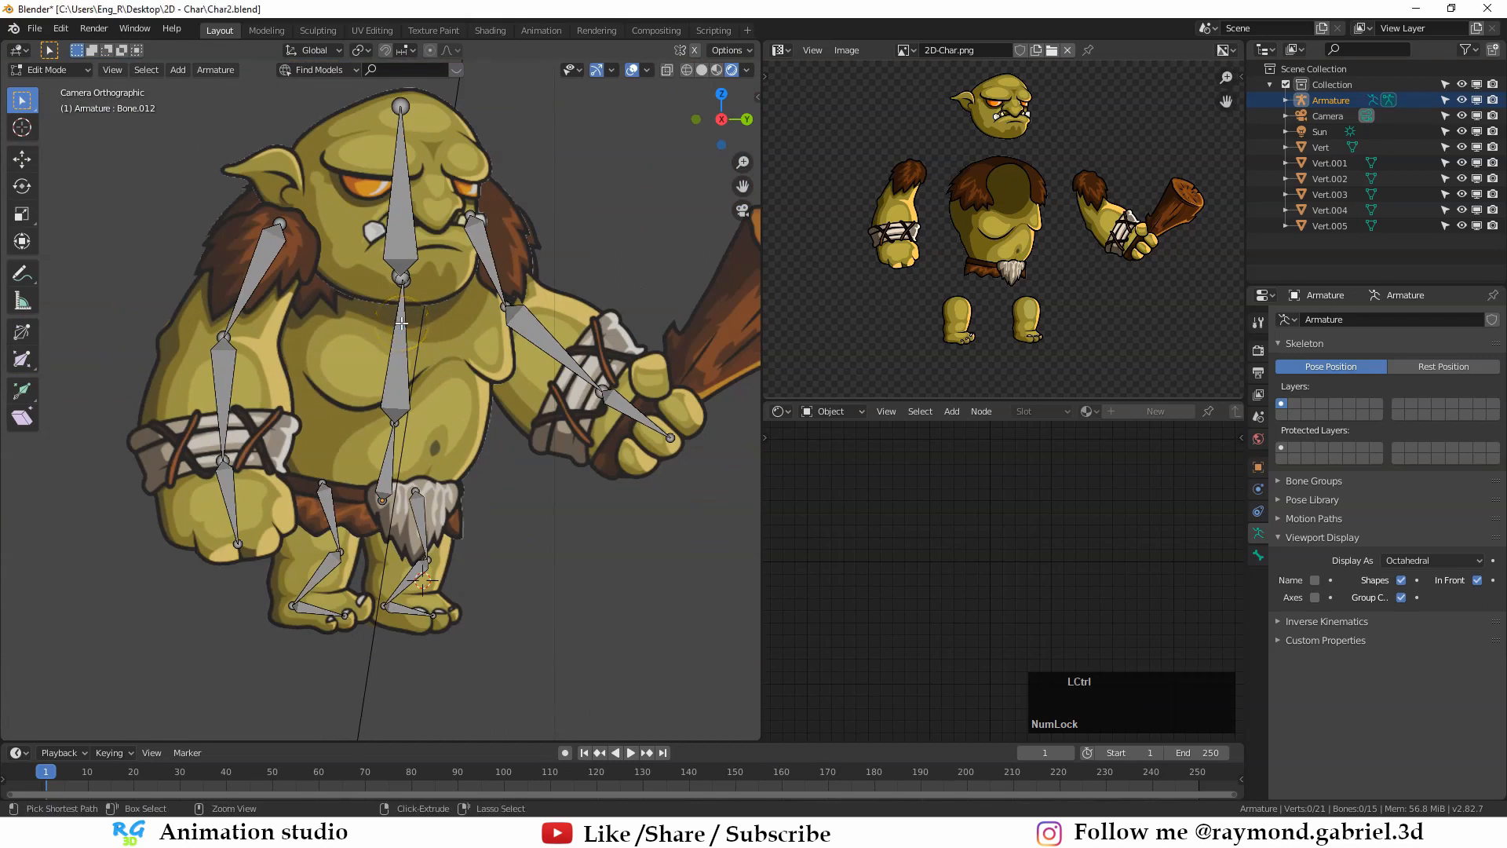
{"action": "key", "text": "Tab"}
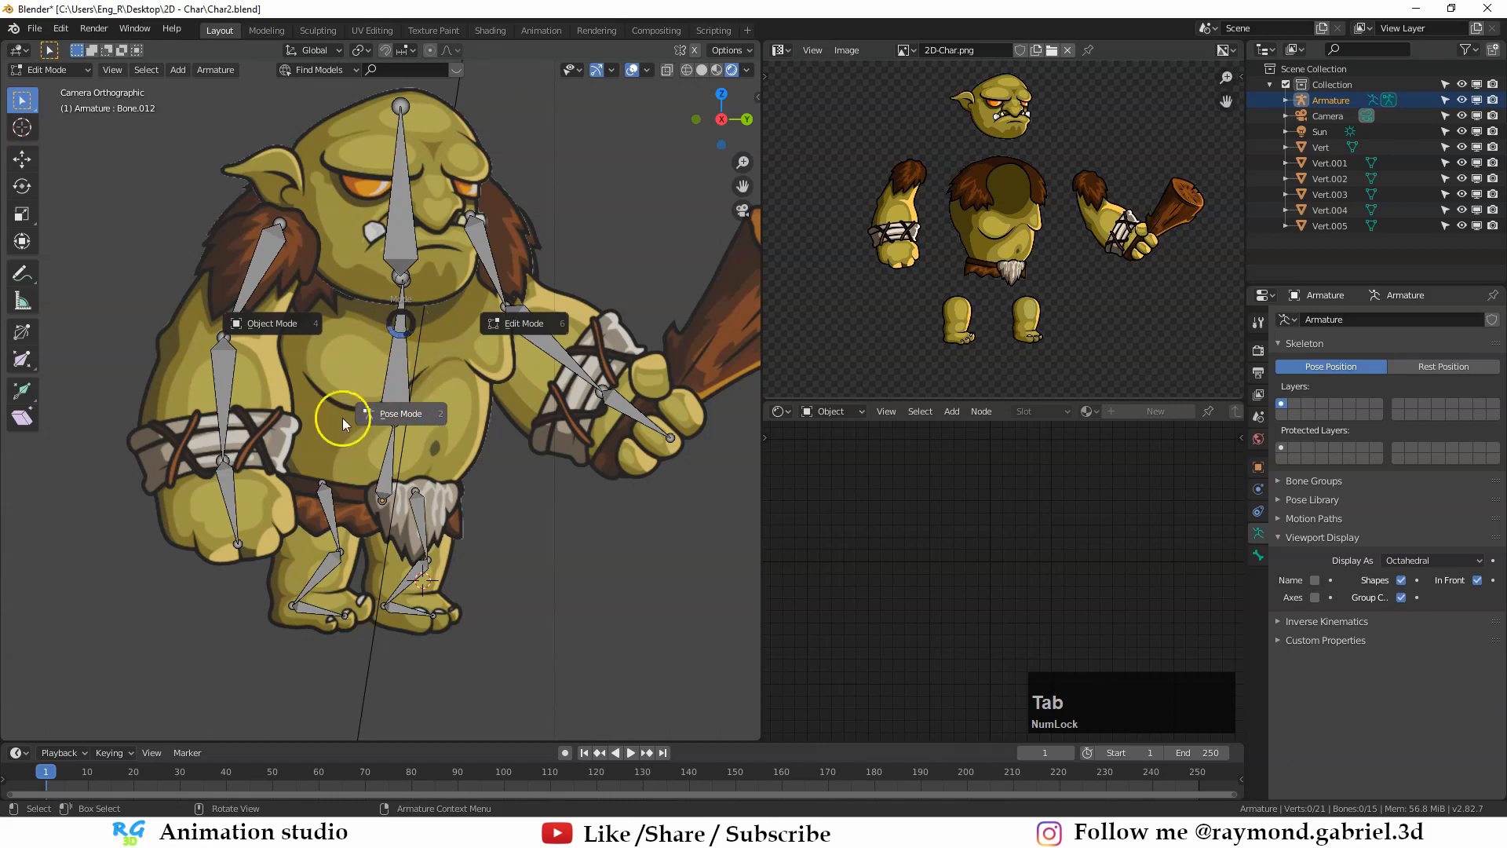
{"action": "left_click", "coordinate": [421, 419]}
{"action": "left_click", "coordinate": [50, 70]}
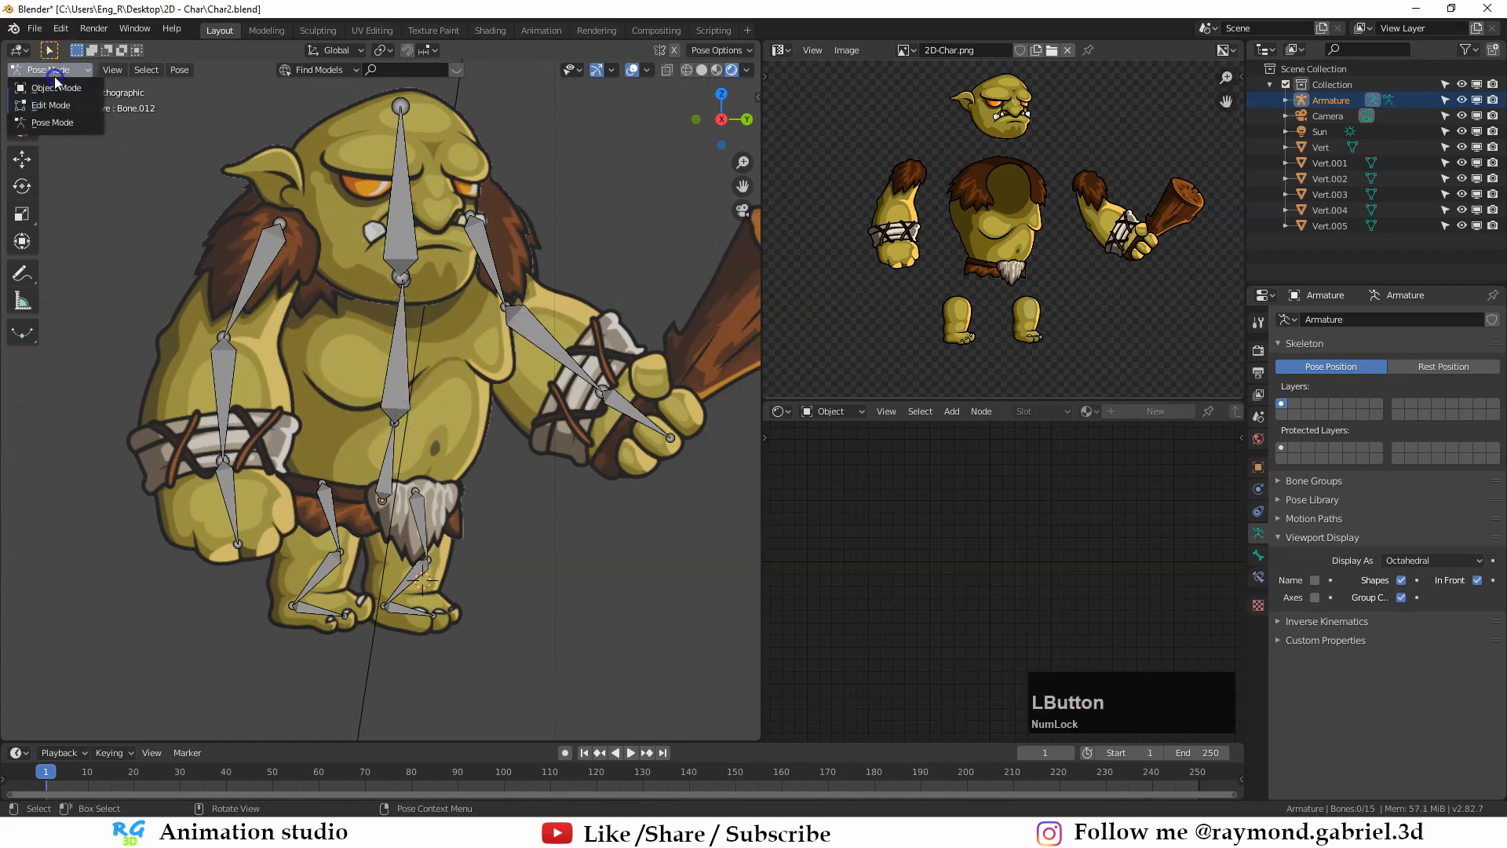
{"action": "left_click", "coordinate": [47, 123]}
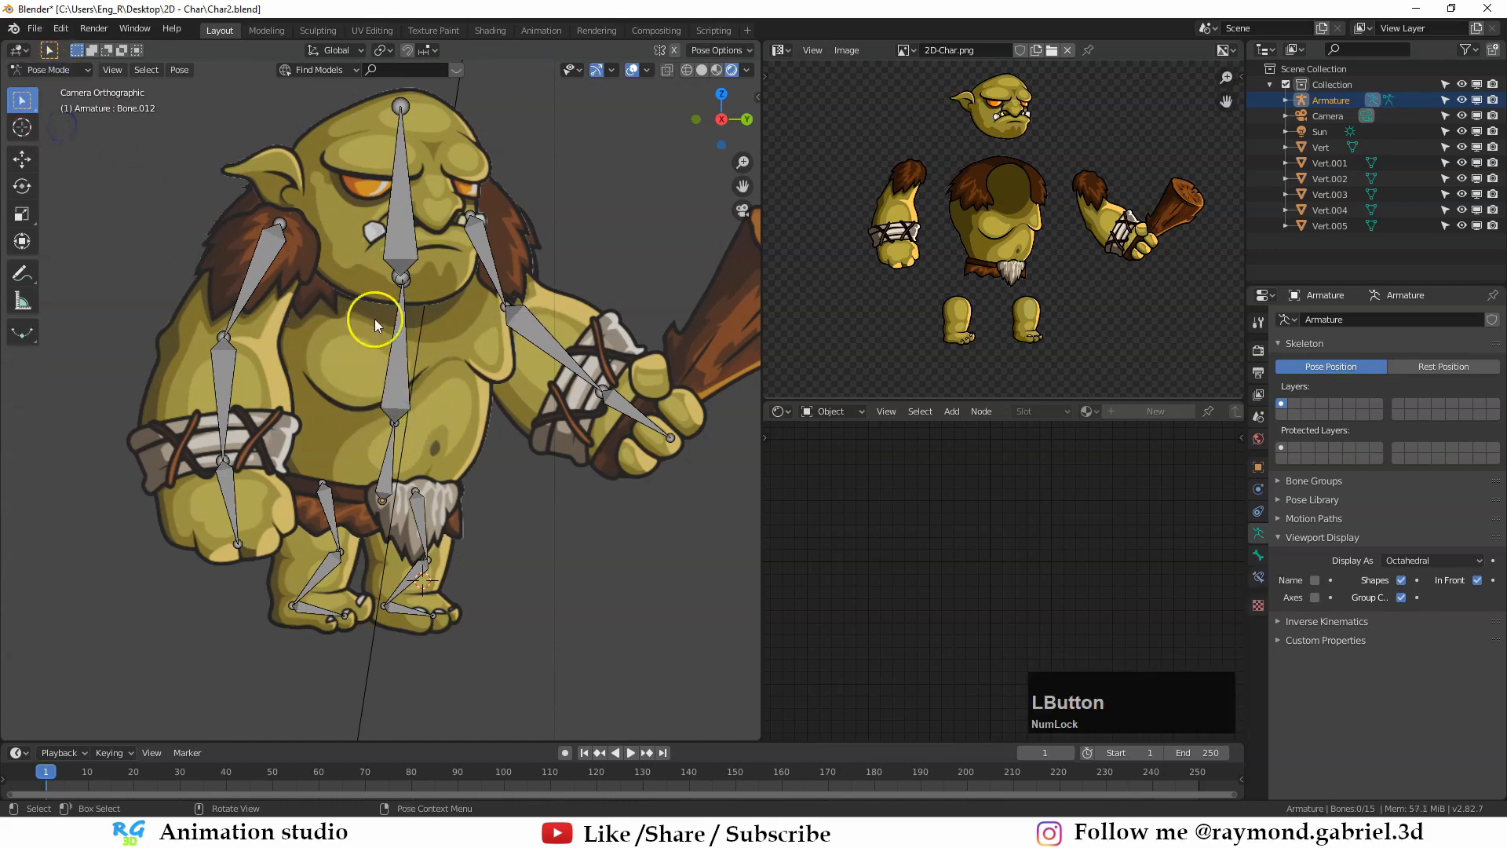
Step: Test-rotate the upper-spine bone and the club arm's upper-arm bone, cancelling each rotation
{"action": "left_click", "coordinate": [395, 346]}
{"action": "key", "text": "r"}
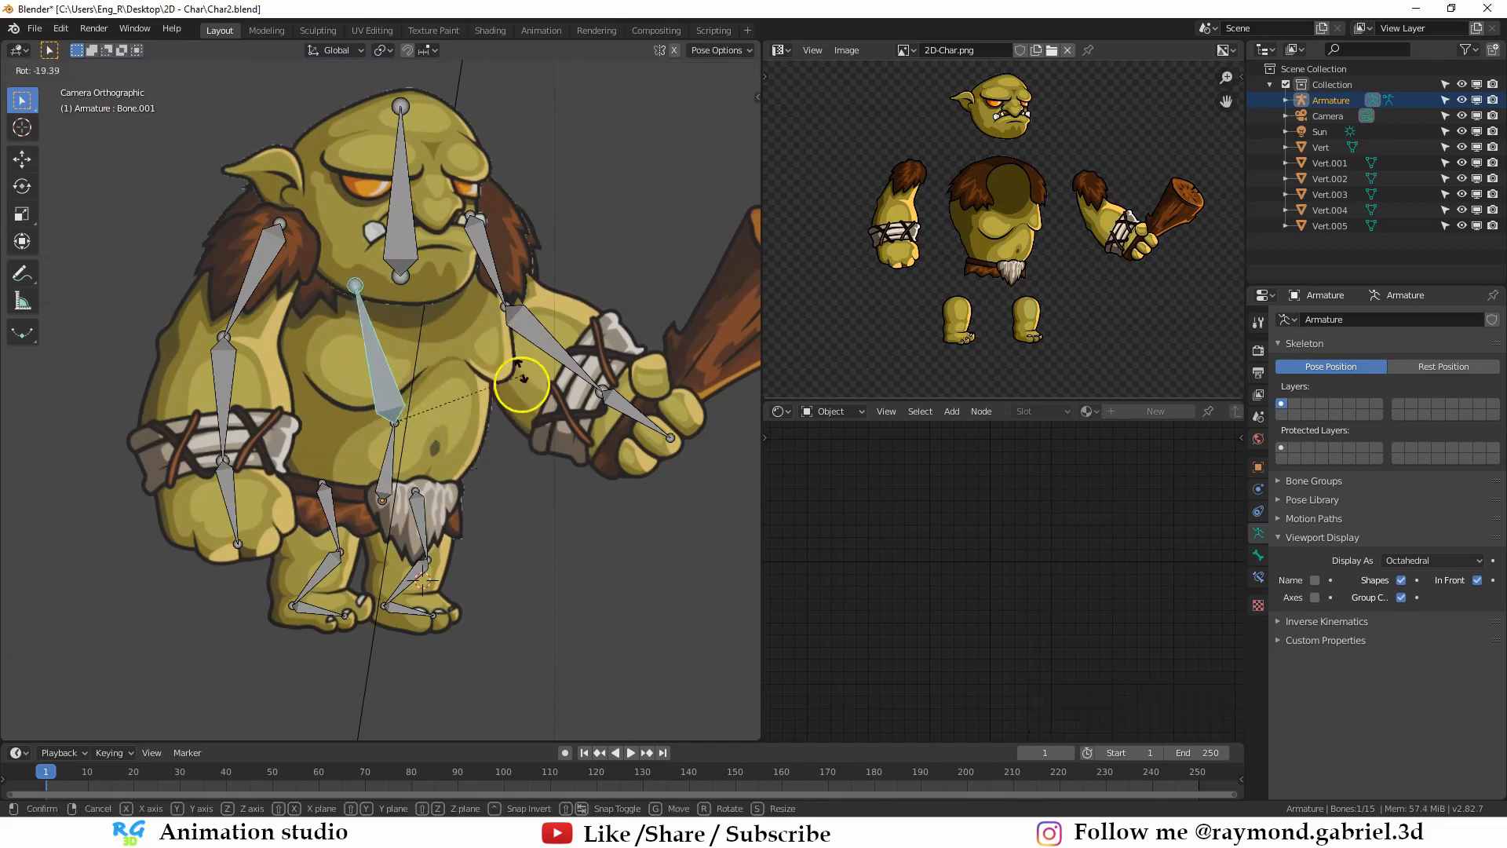
{"action": "key", "text": "Escape"}
{"action": "left_click", "coordinate": [481, 259]}
{"action": "key", "text": "r"}
{"action": "key", "text": "Escape"}
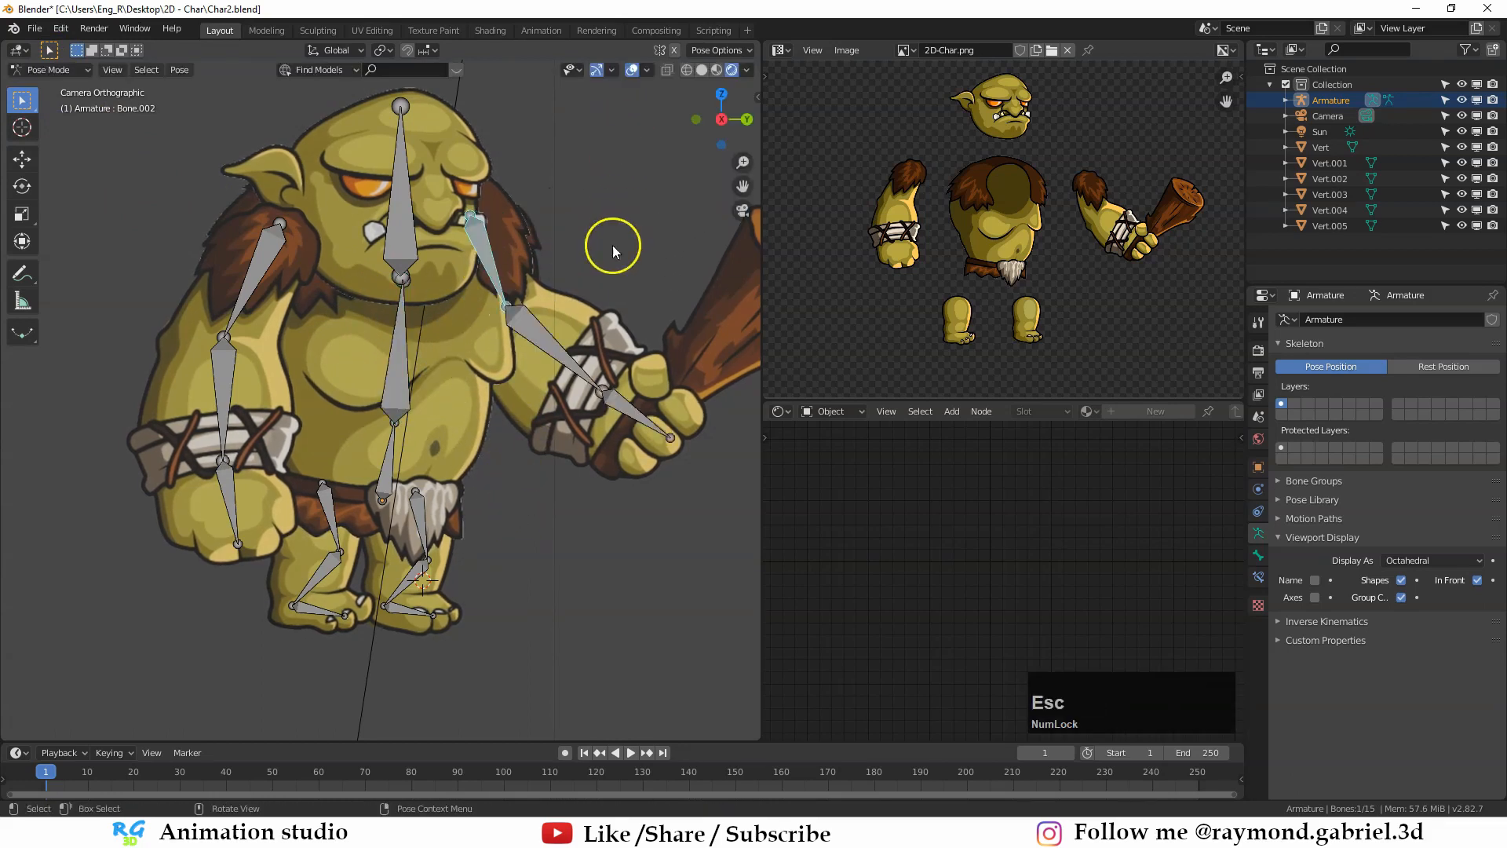
Step: Test-rotate the club arm's upper-arm bone and its forearm bone, cancelling each rotation
{"action": "middle_click_drag", "start_coordinate": [616, 242], "coordinate": [435, 271]}
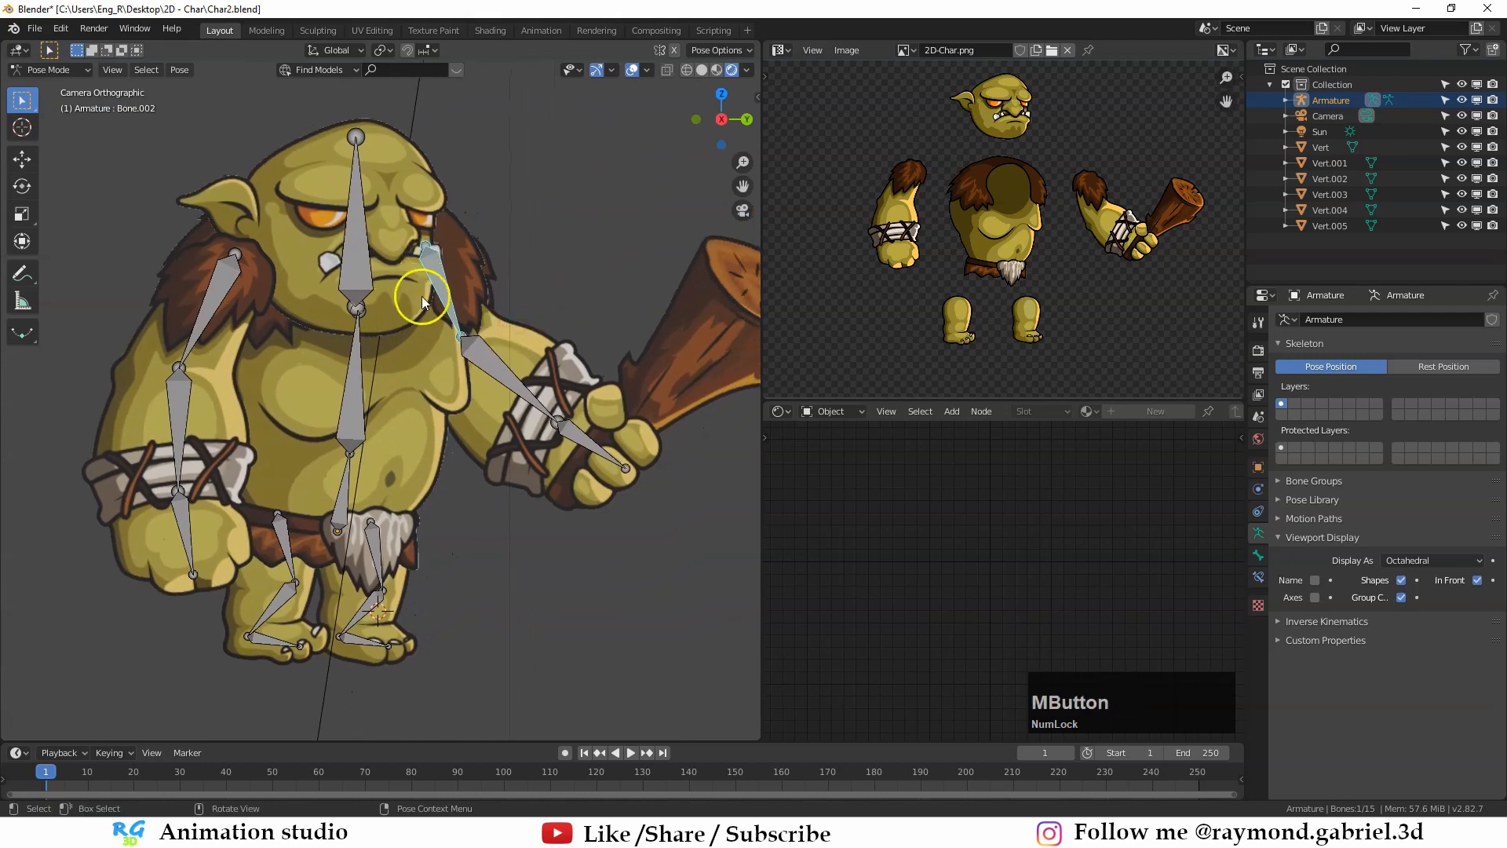
{"action": "key", "text": "r"}
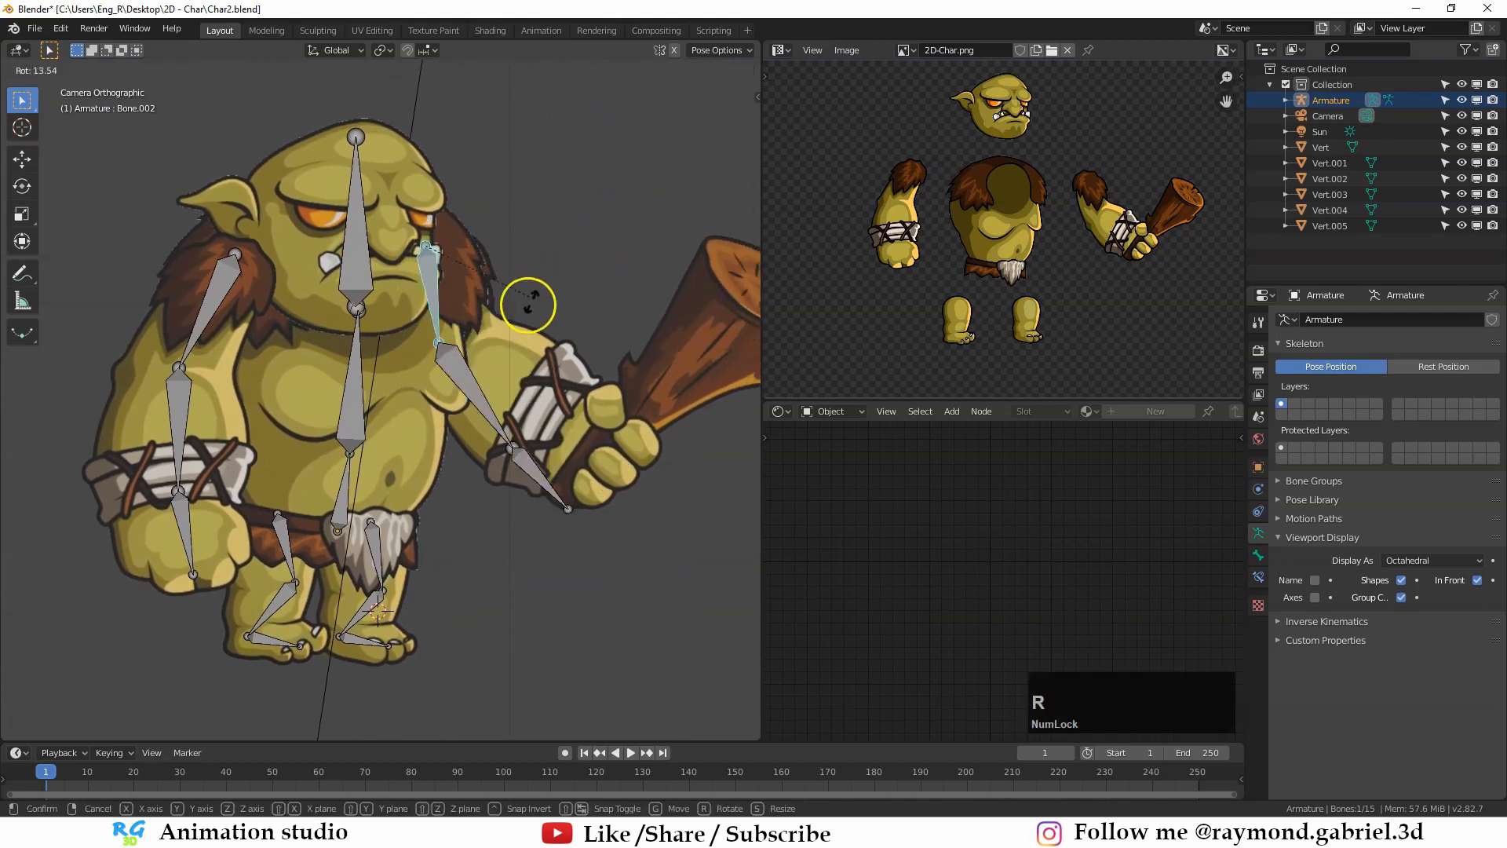
{"action": "key", "text": "Escape"}
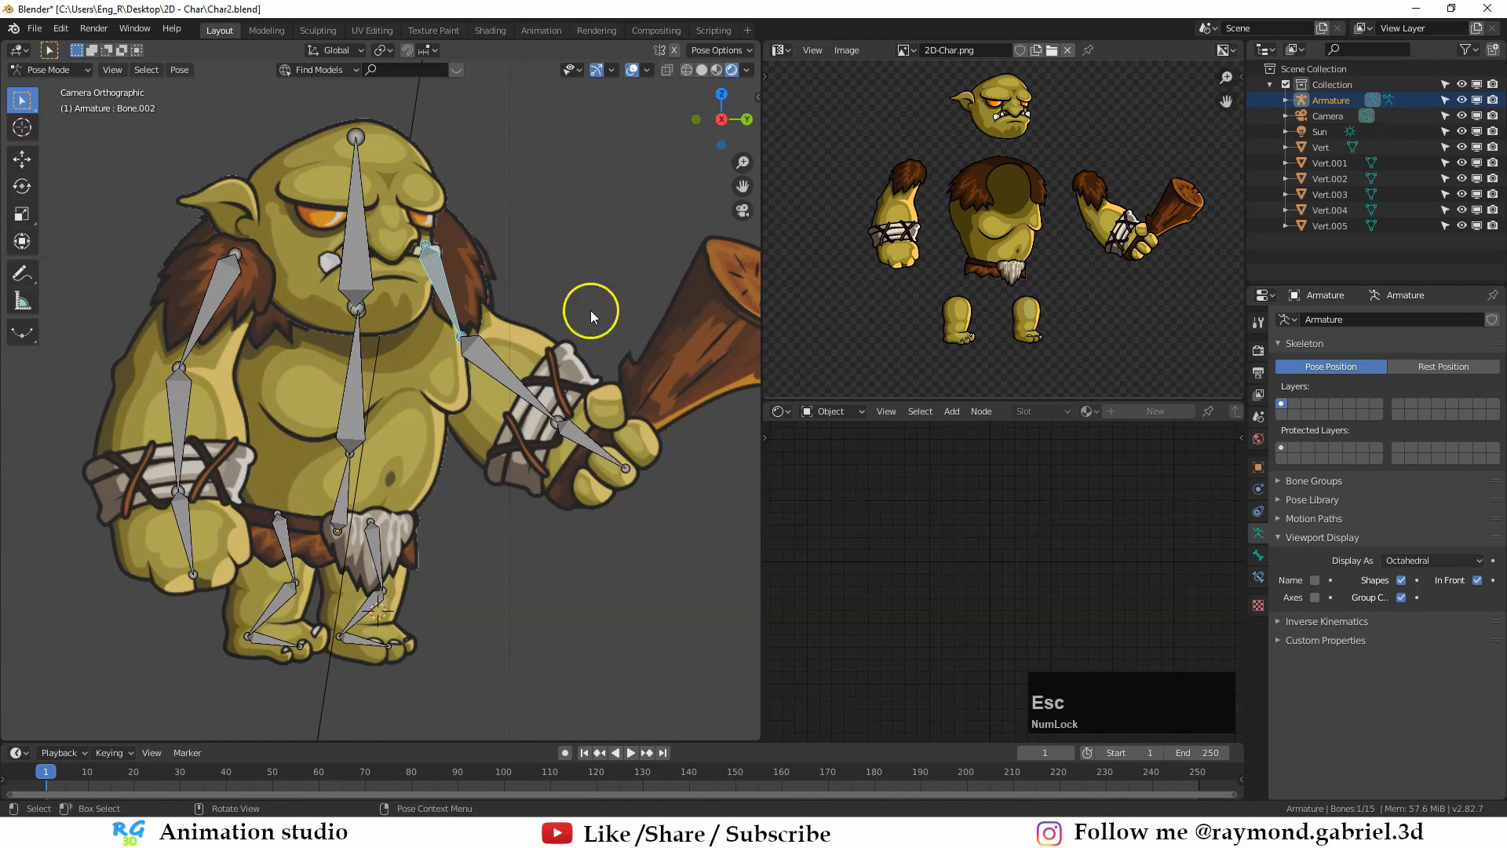
{"action": "scroll", "coordinate": [441, 248], "scroll_direction": "up", "scroll_amount": 1}
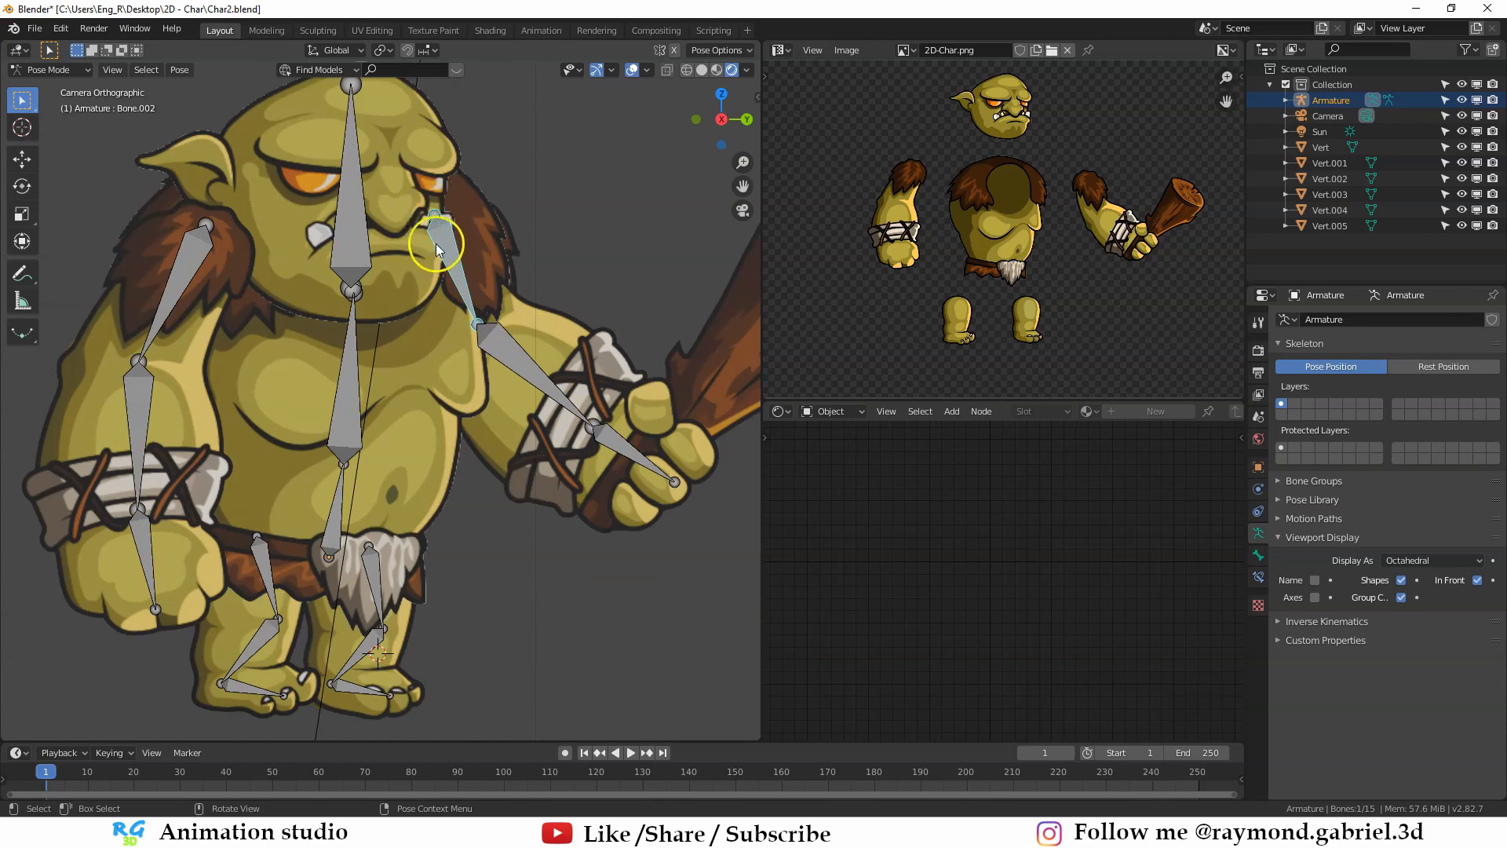
{"action": "left_click", "coordinate": [536, 380]}
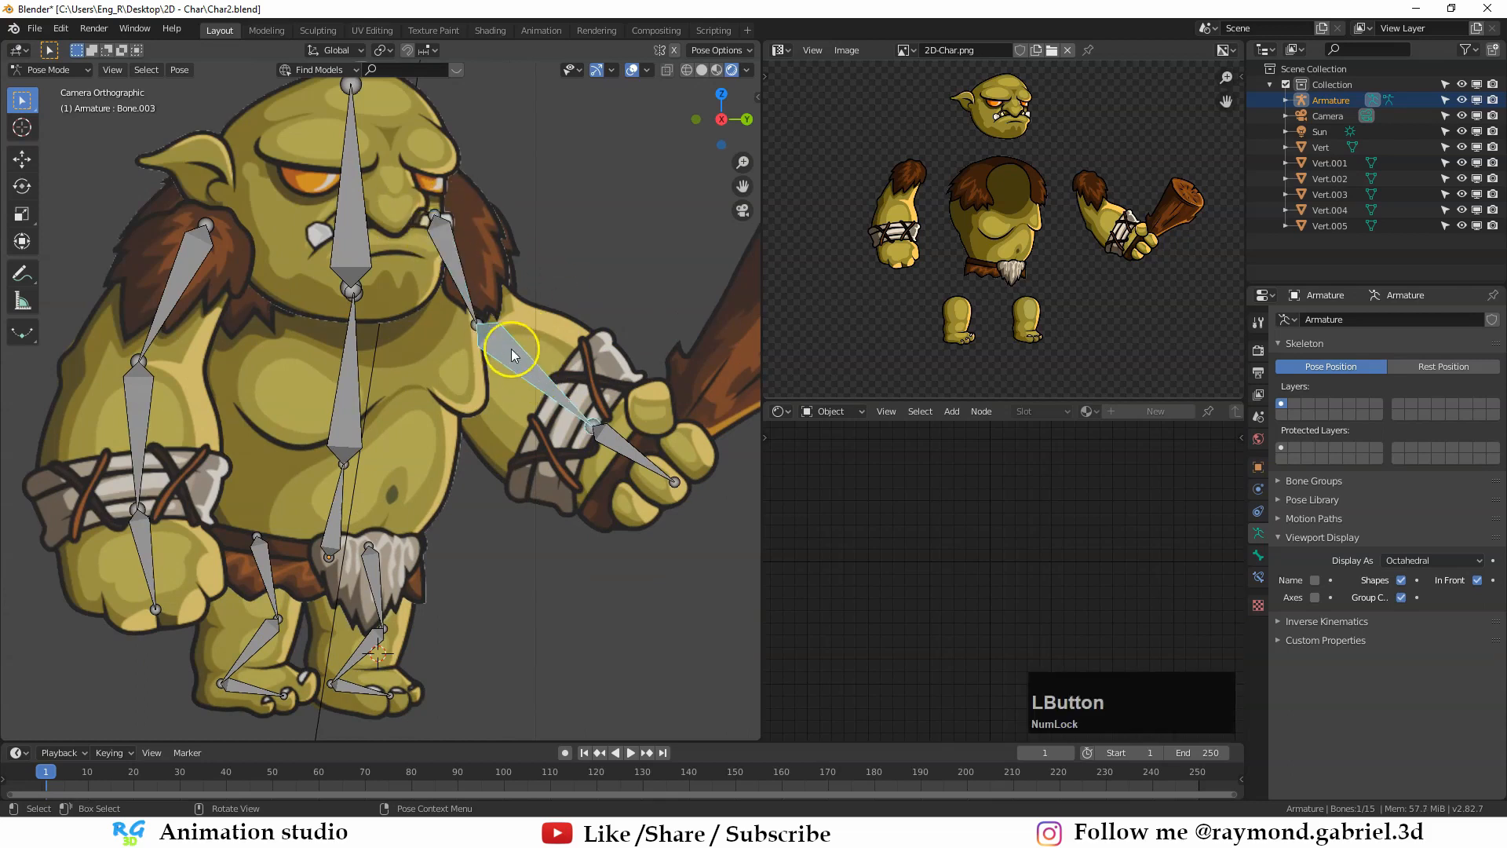
{"action": "middle_click_drag", "start_coordinate": [511, 349], "coordinate": [577, 343]}
{"action": "key", "text": "r"}
{"action": "key", "text": "Escape"}
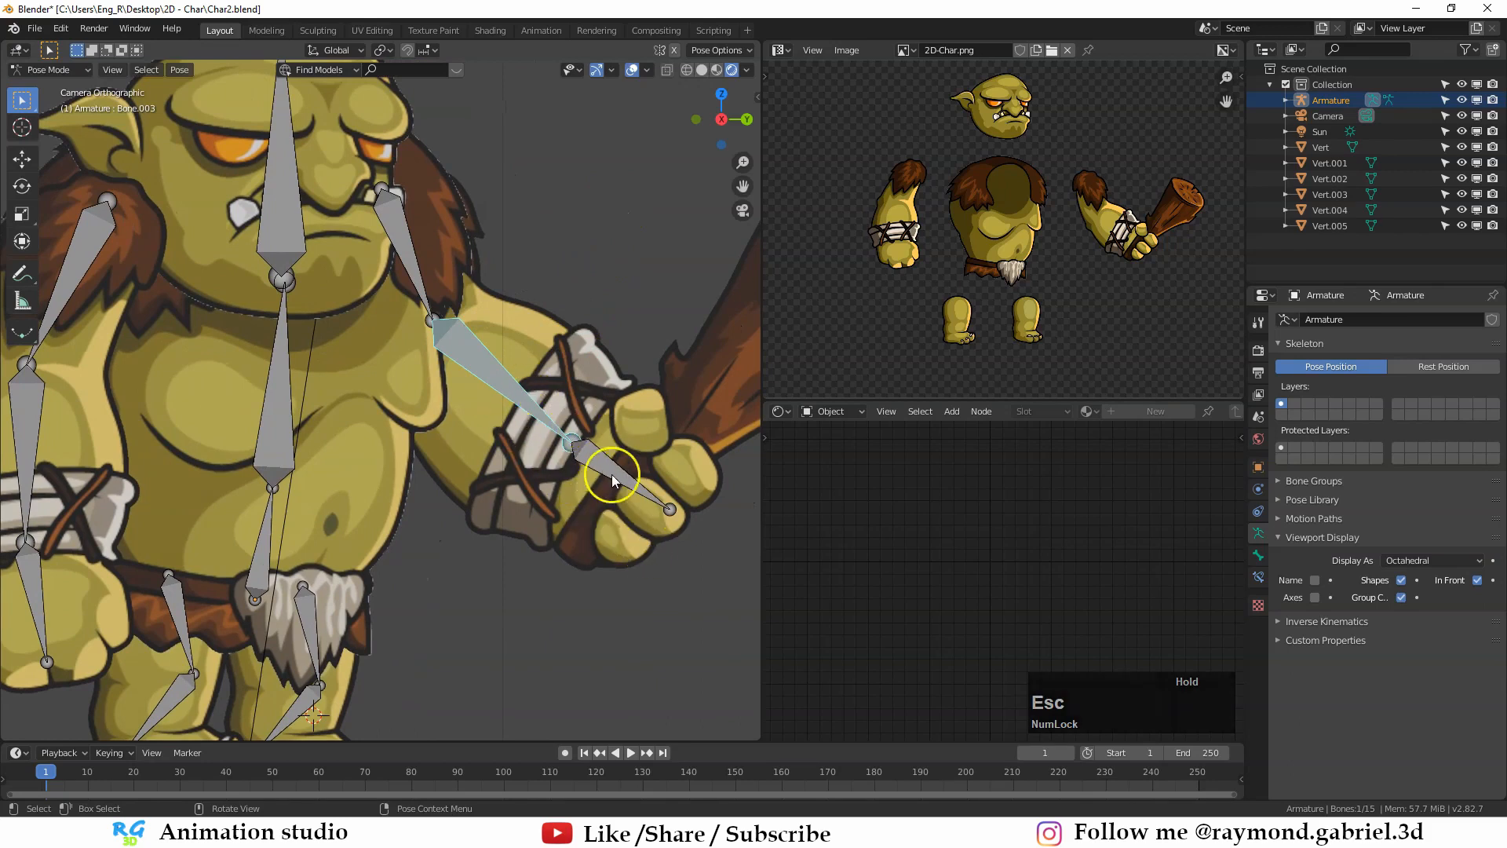
{"action": "middle_click_drag", "start_coordinate": [613, 476], "coordinate": [552, 473], "text": "shift"}
{"action": "key", "text": "r"}
{"action": "key", "text": "Escape"}
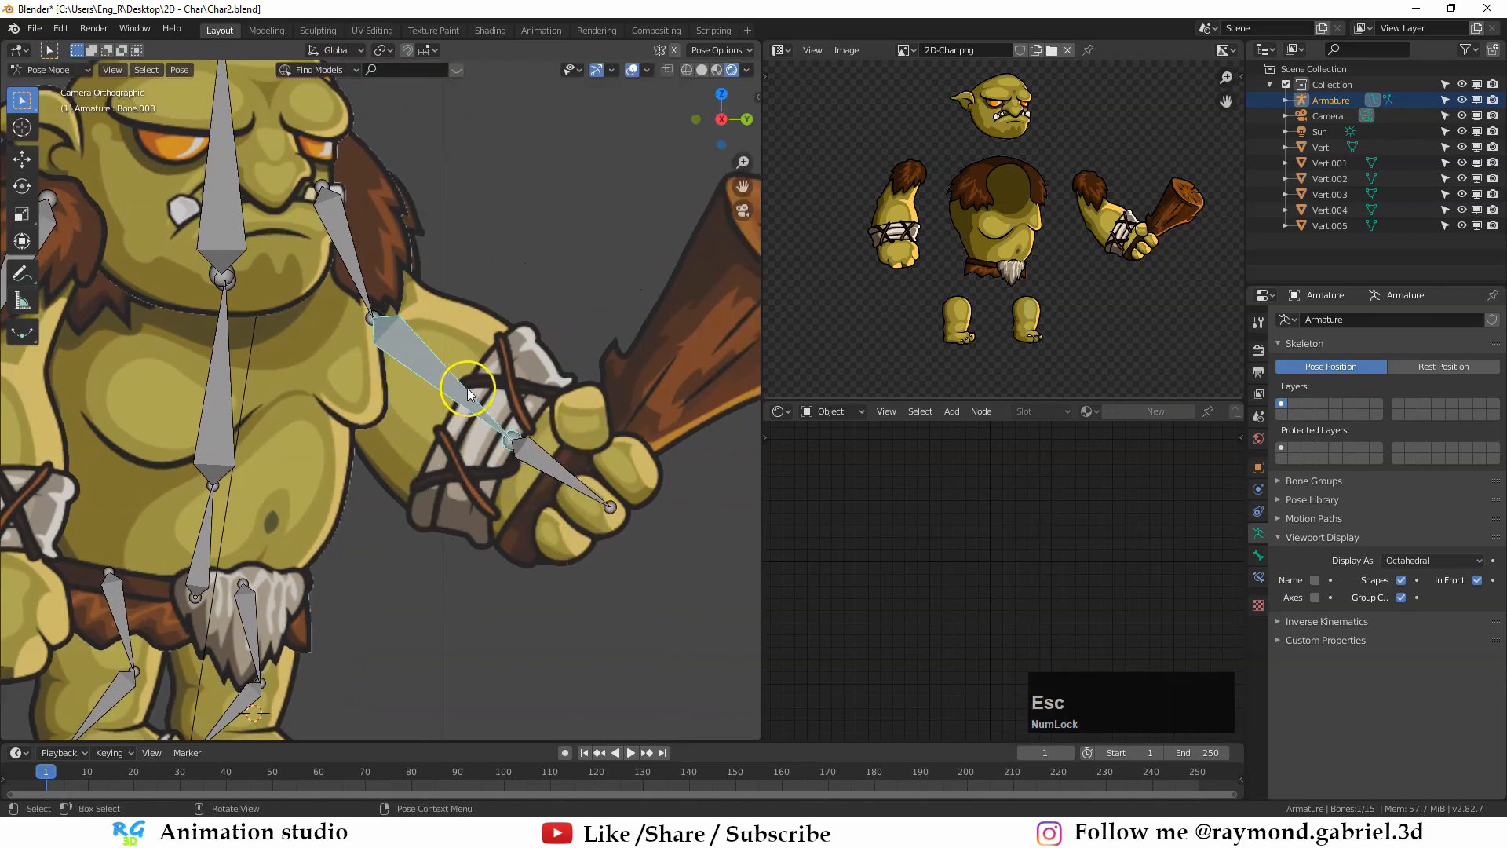
Step: Test-rotate the upper-spine bone to check whether the head and arm bones follow it, cancelling each rotation
{"action": "scroll", "coordinate": [468, 393], "scroll_direction": "down", "scroll_amount": 3}
{"action": "middle_click_drag", "start_coordinate": [445, 343], "coordinate": [521, 394], "text": "shift"}
{"action": "left_click", "coordinate": [404, 389]}
{"action": "key", "text": "r"}
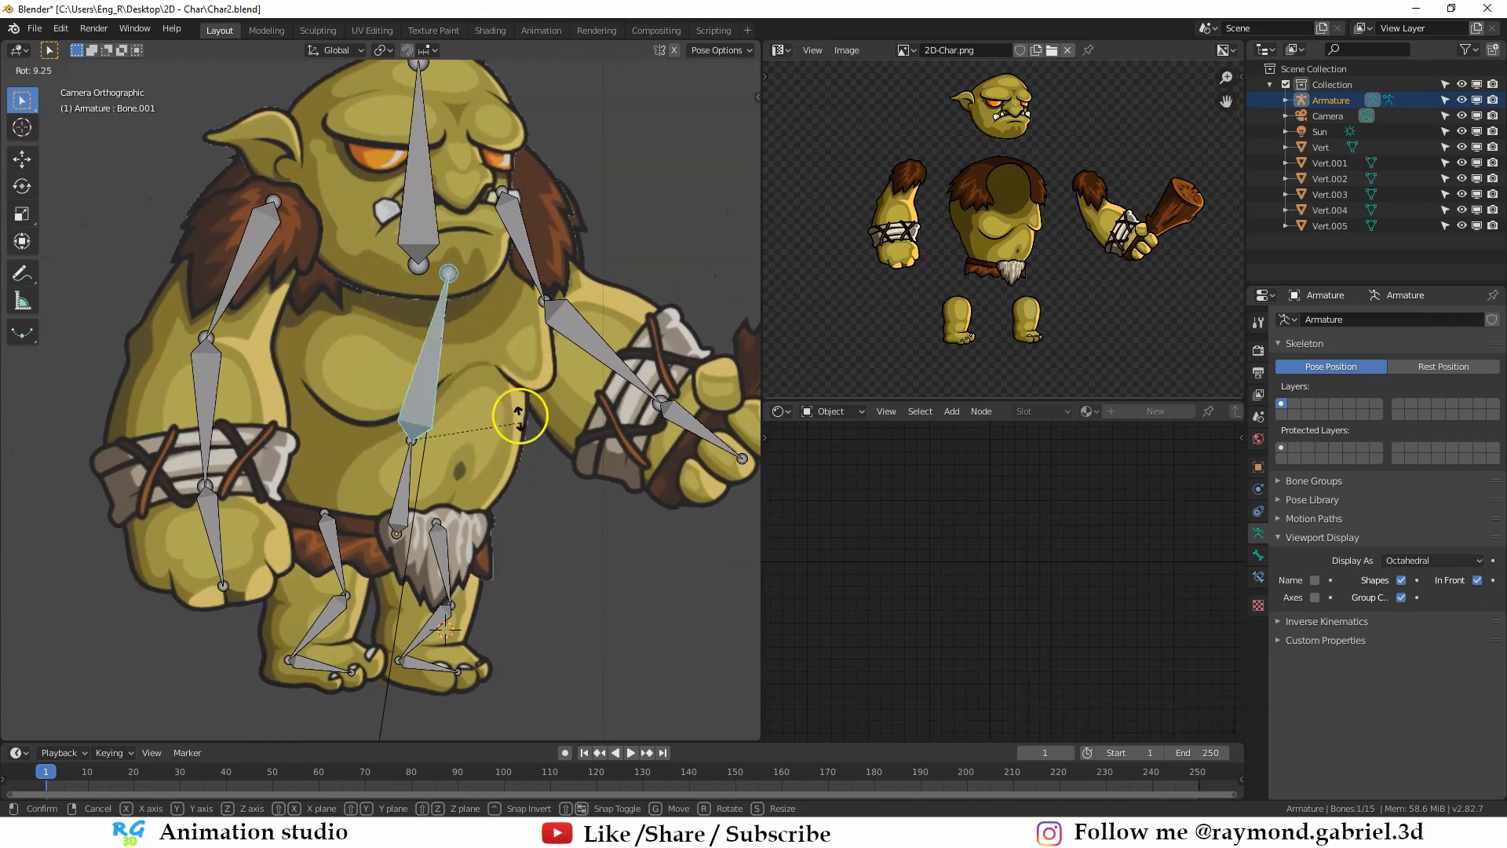
{"action": "key", "text": "Escape"}
{"action": "scroll", "coordinate": [520, 383], "scroll_direction": "down", "scroll_amount": 1}
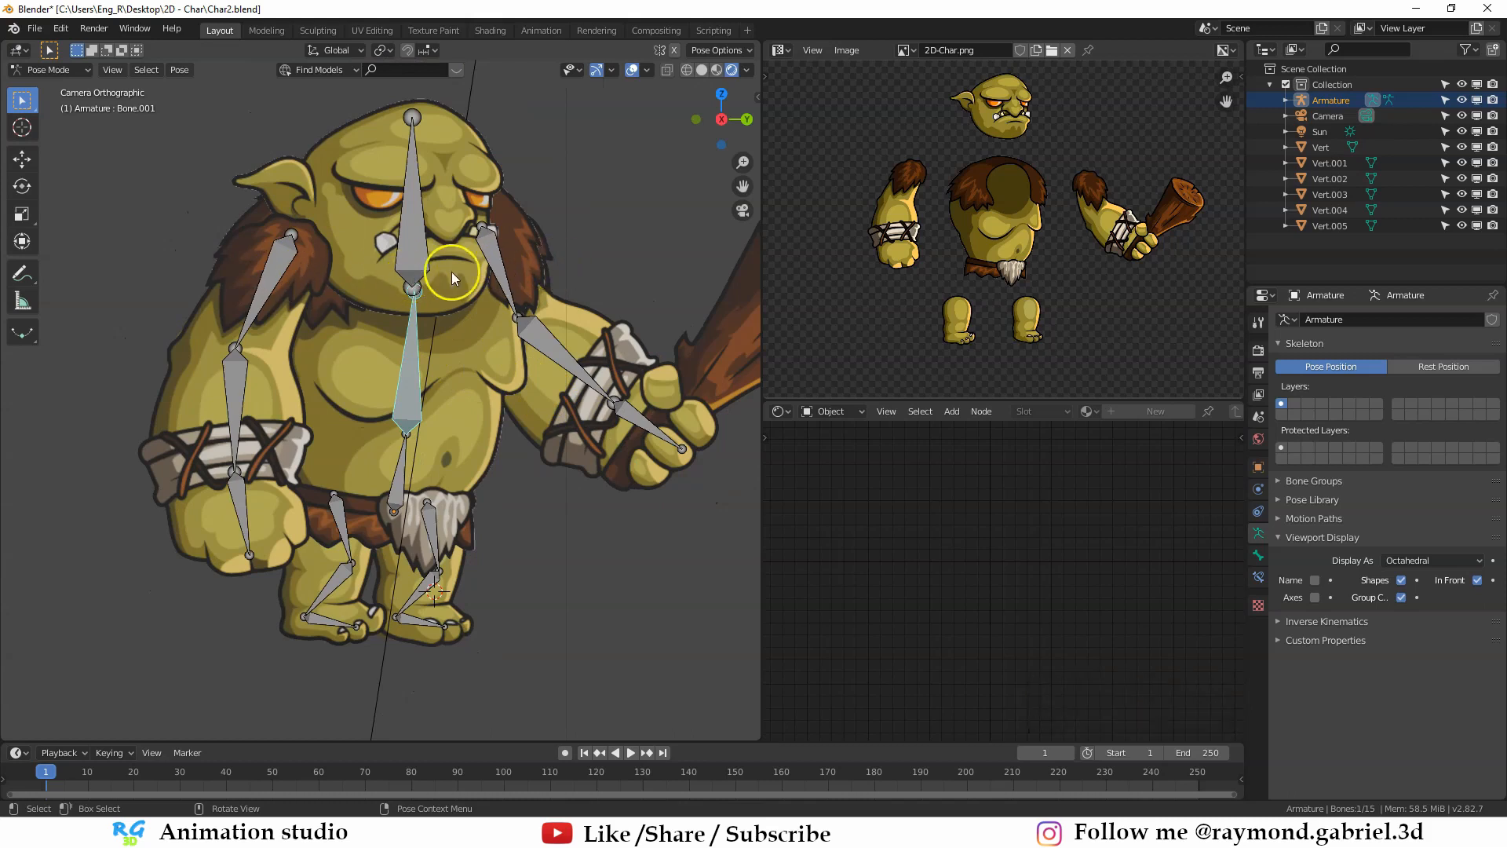
{"action": "key", "text": "r"}
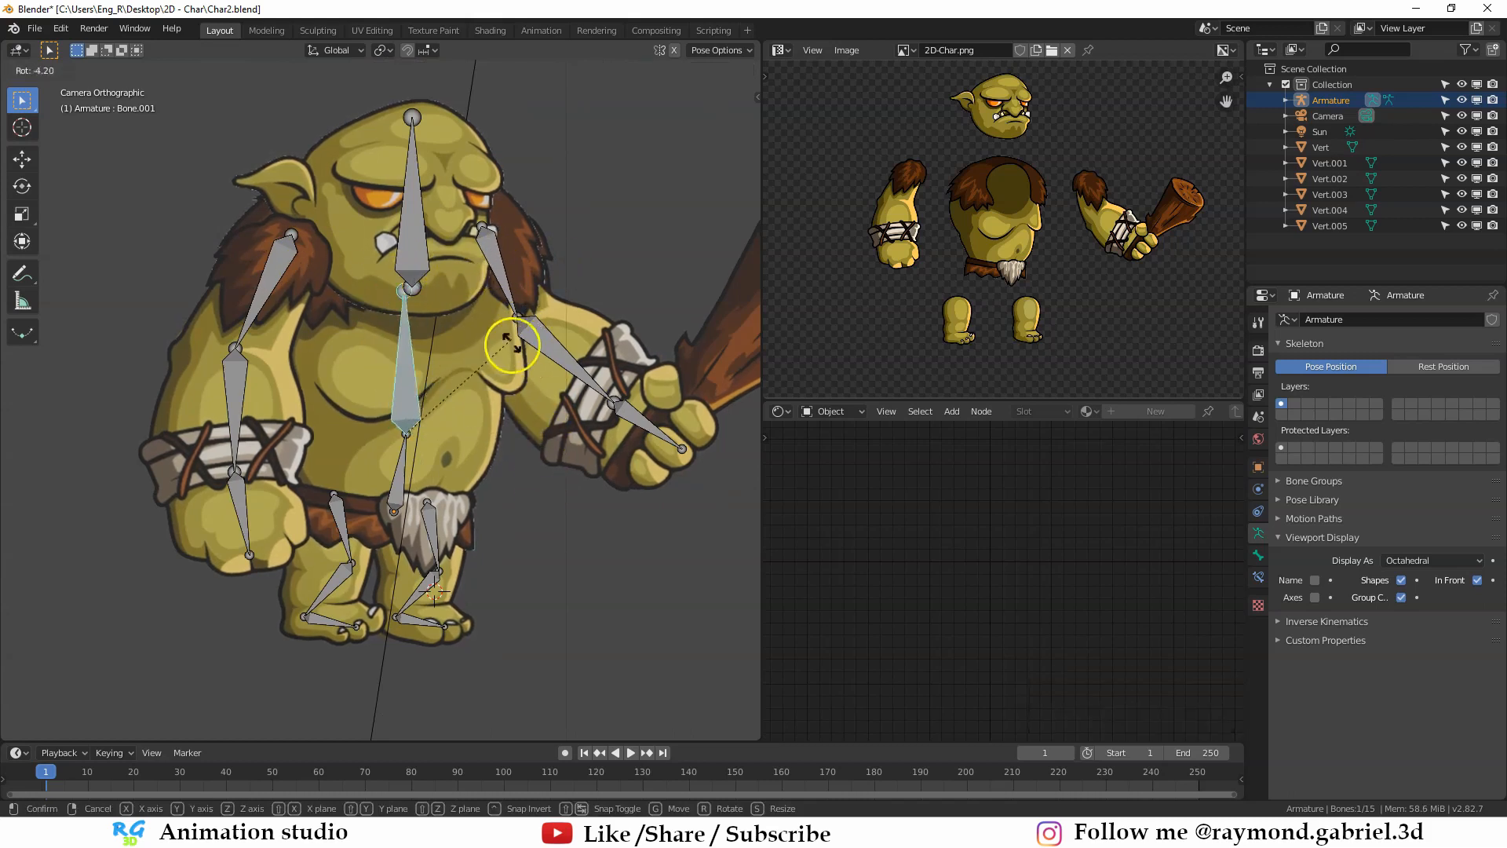
{"action": "key", "text": "Escape"}
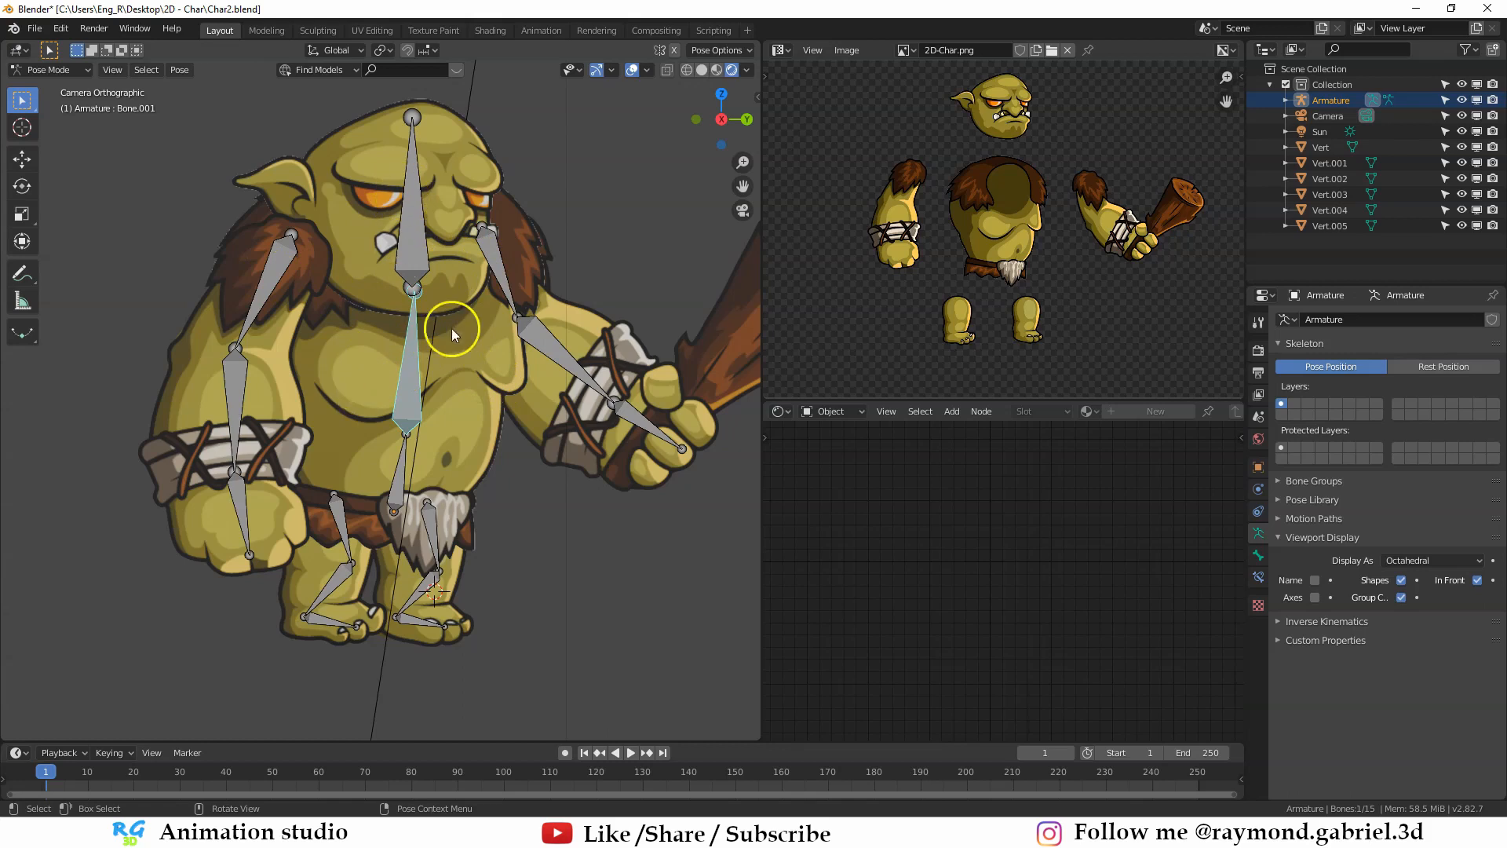
Step: In Edit Mode, parent both upper-arm bones and the head bone to the upper-spine bone with Keep Offset
{"action": "scroll", "coordinate": [416, 353], "scroll_direction": "up", "scroll_amount": 1}
{"action": "key", "text": "Tab"}
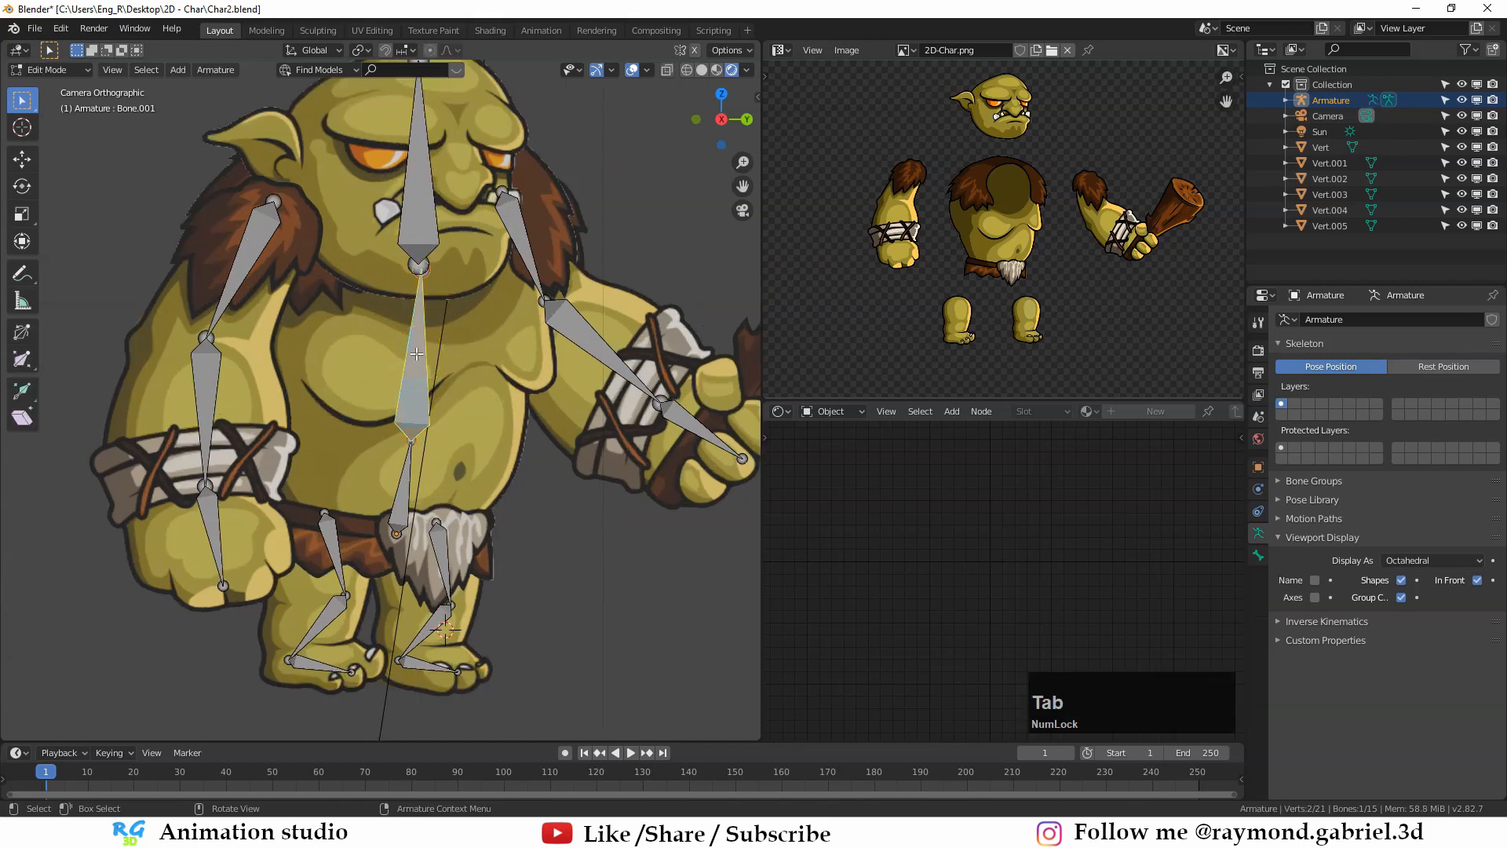
{"action": "left_click", "coordinate": [247, 251]}
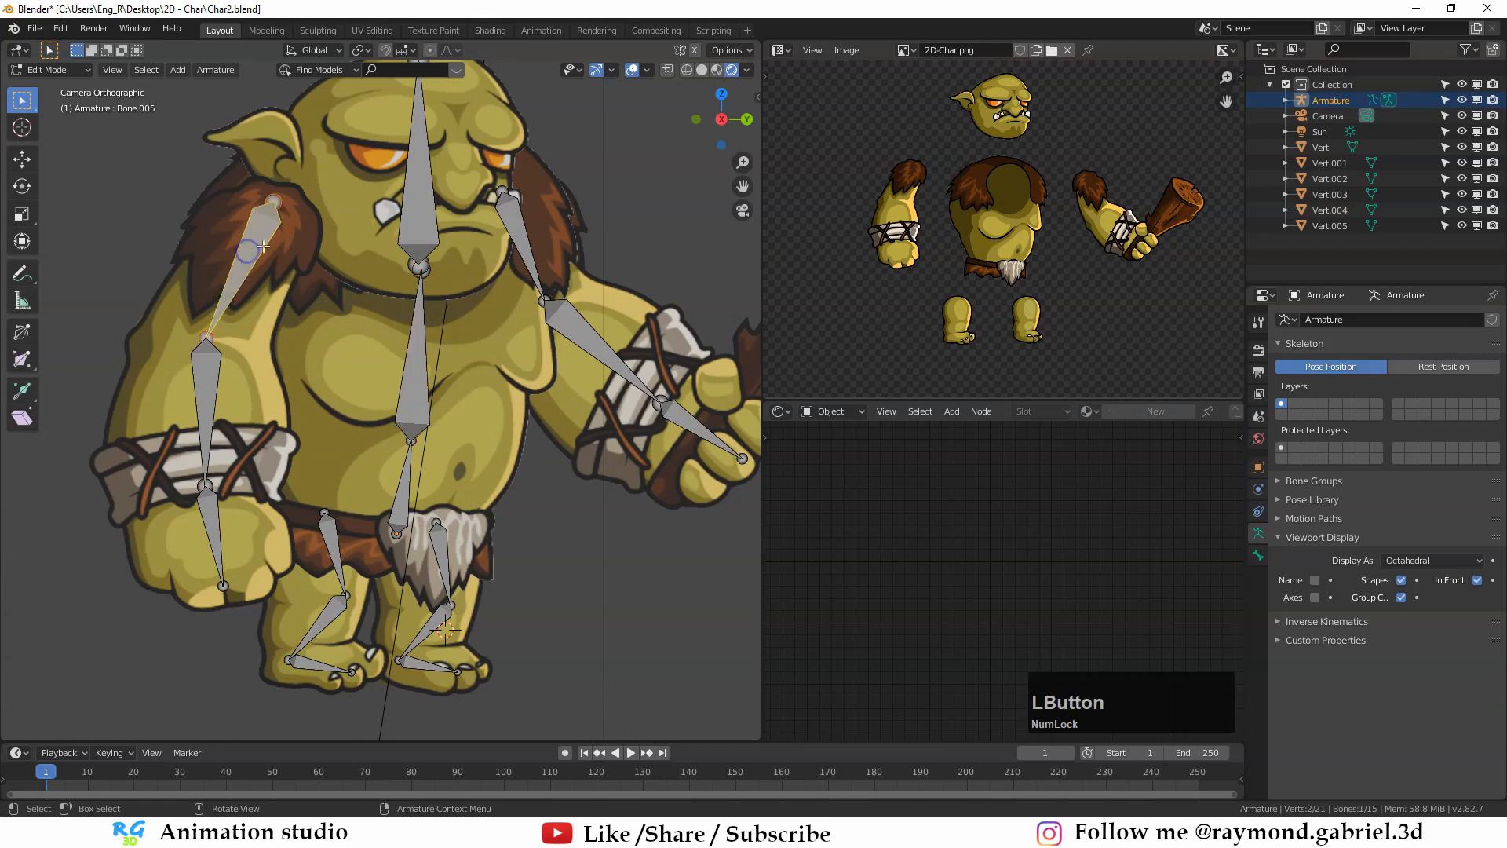
{"action": "left_click", "coordinate": [415, 205], "text": "shift"}
{"action": "left_click", "coordinate": [522, 229], "text": "shift"}
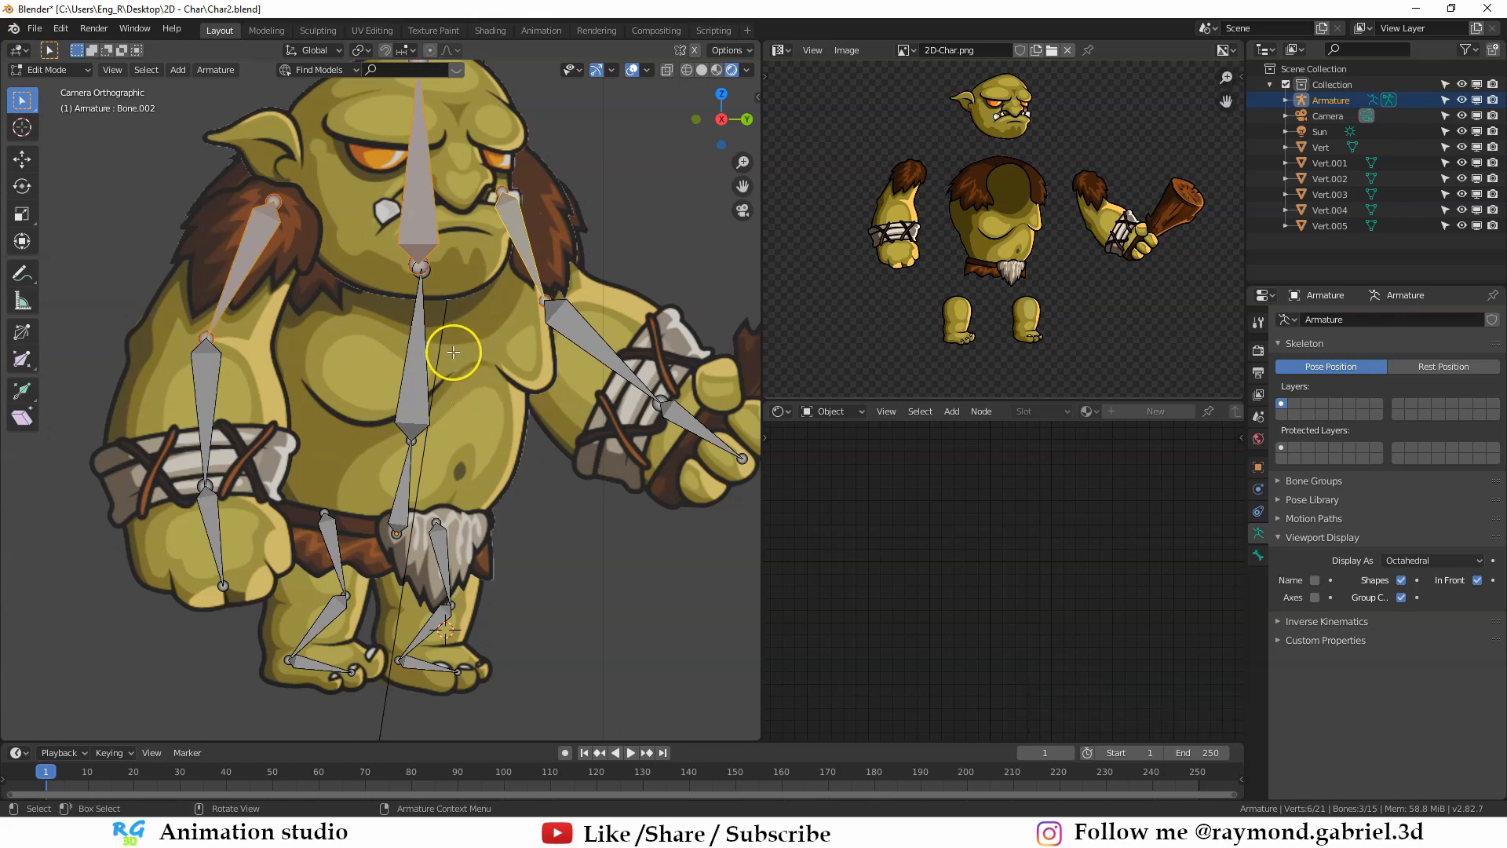
{"action": "left_click", "coordinate": [411, 352], "text": "shift"}
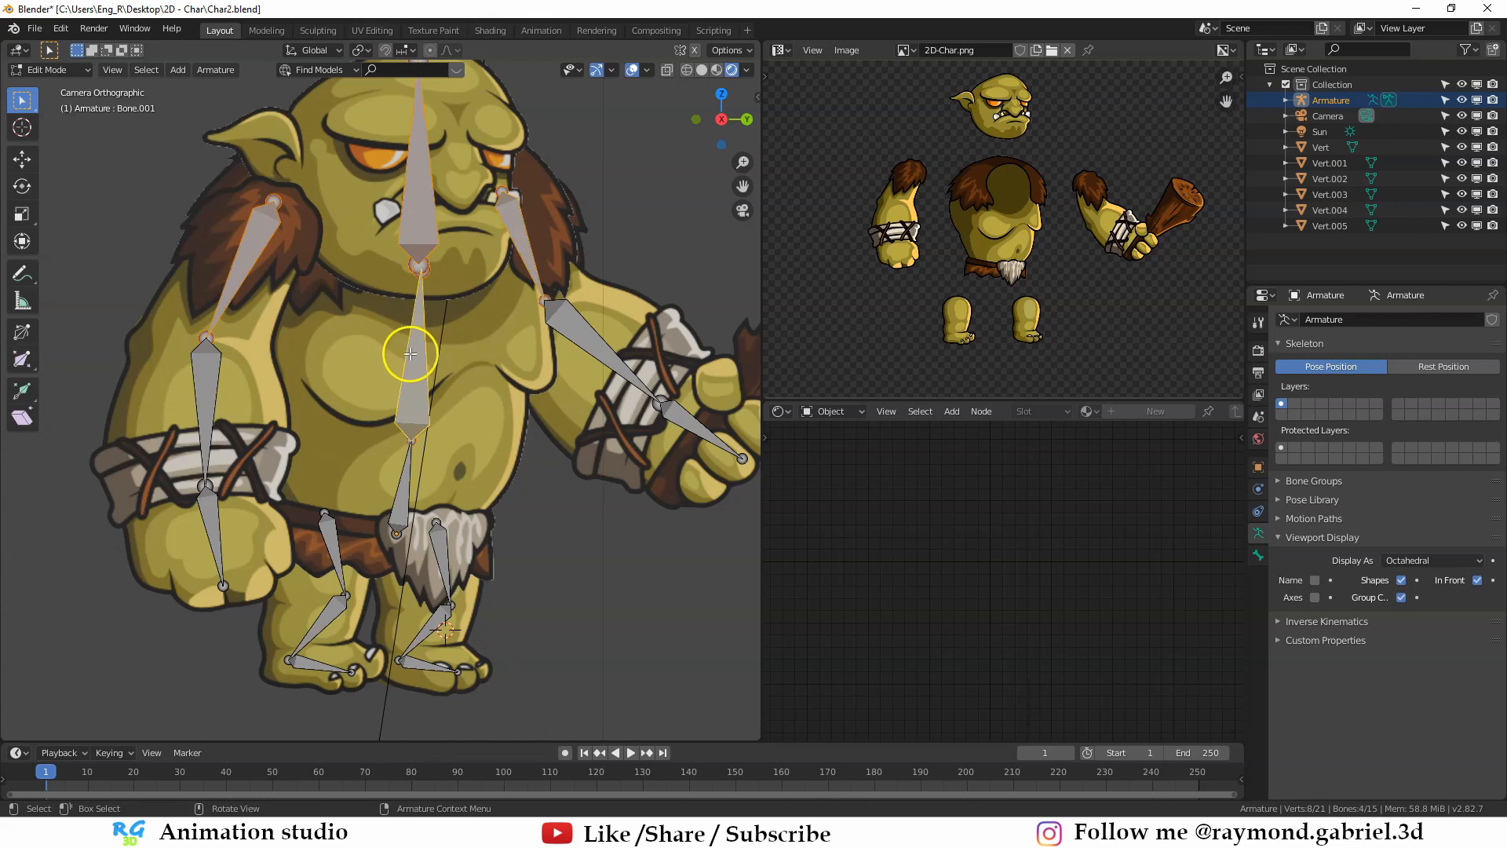
{"action": "scroll", "coordinate": [410, 354], "scroll_direction": "up", "scroll_amount": 1}
{"action": "middle_click_drag", "start_coordinate": [420, 328], "coordinate": [418, 396], "text": "shift"}
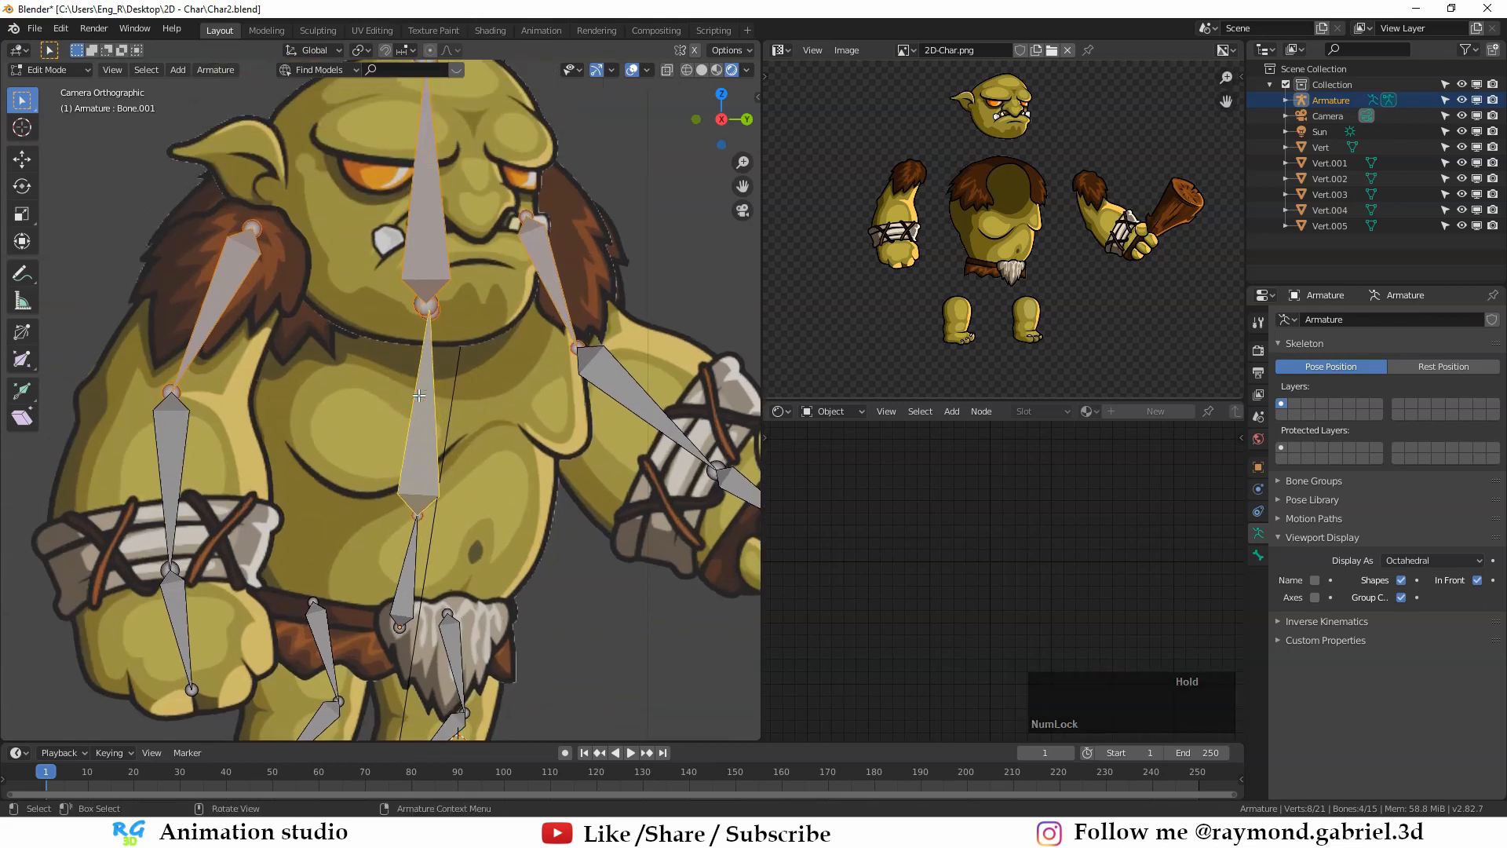
{"action": "key", "text": "ctrl+p"}
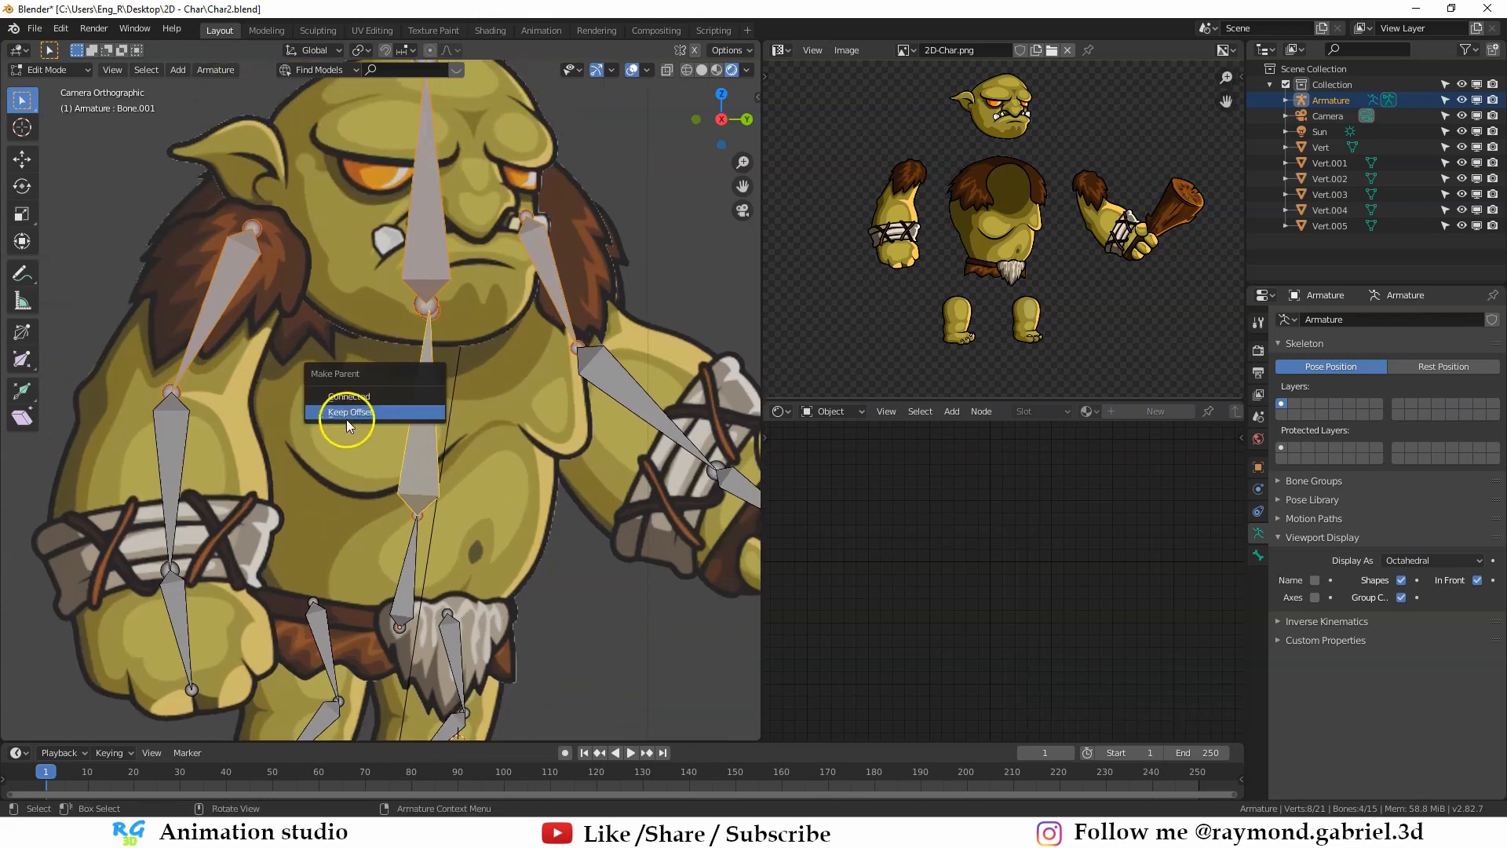
{"action": "left_click", "coordinate": [359, 415]}
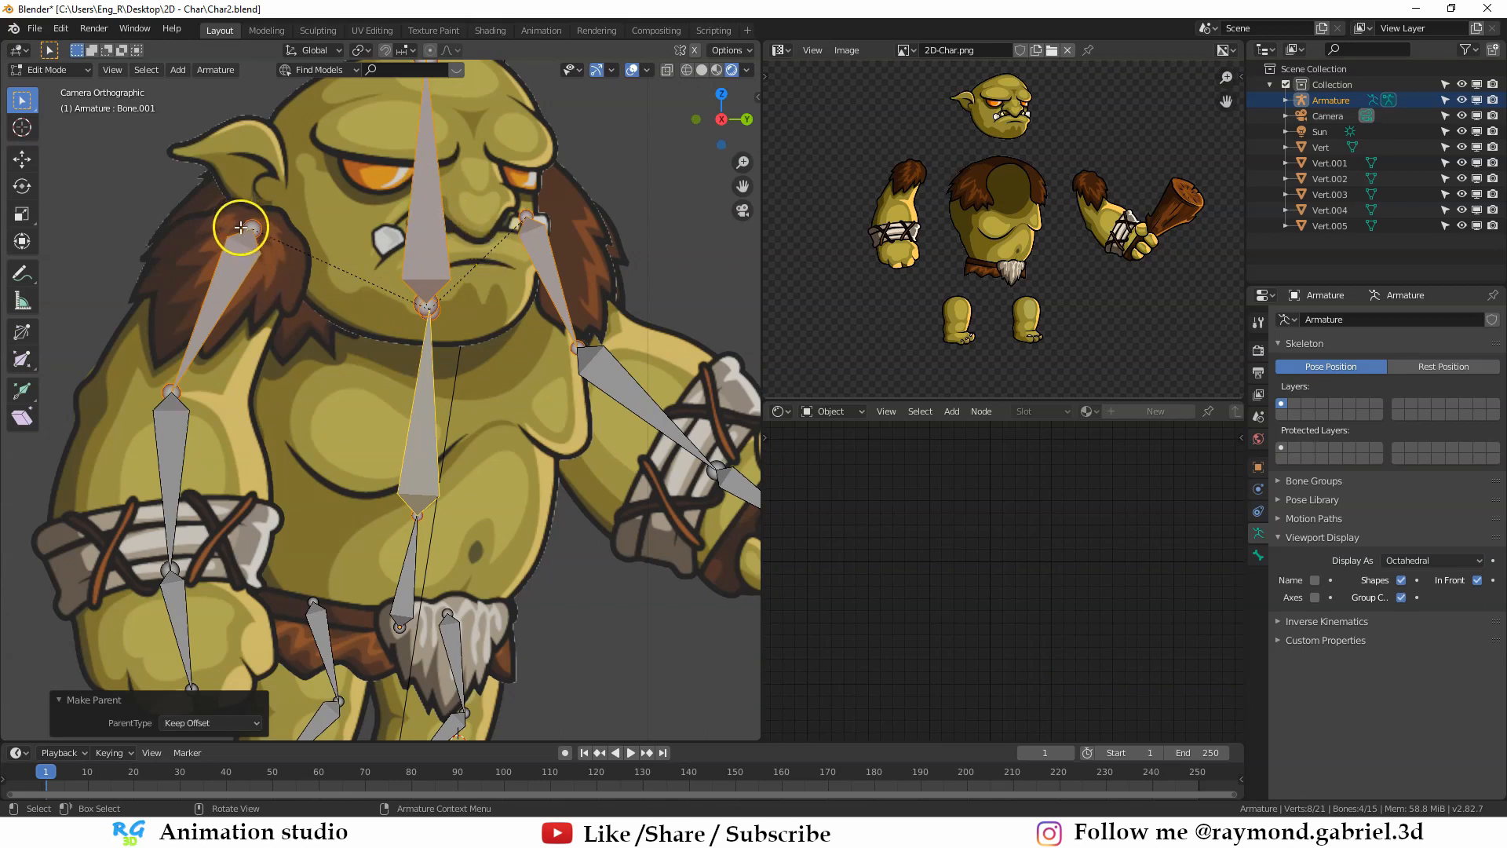
Step: Test-rotate only the upper-spine bone in Pose Mode to check the new arm and head parenting, cancelling each rotation
{"action": "left_click", "coordinate": [429, 396]}
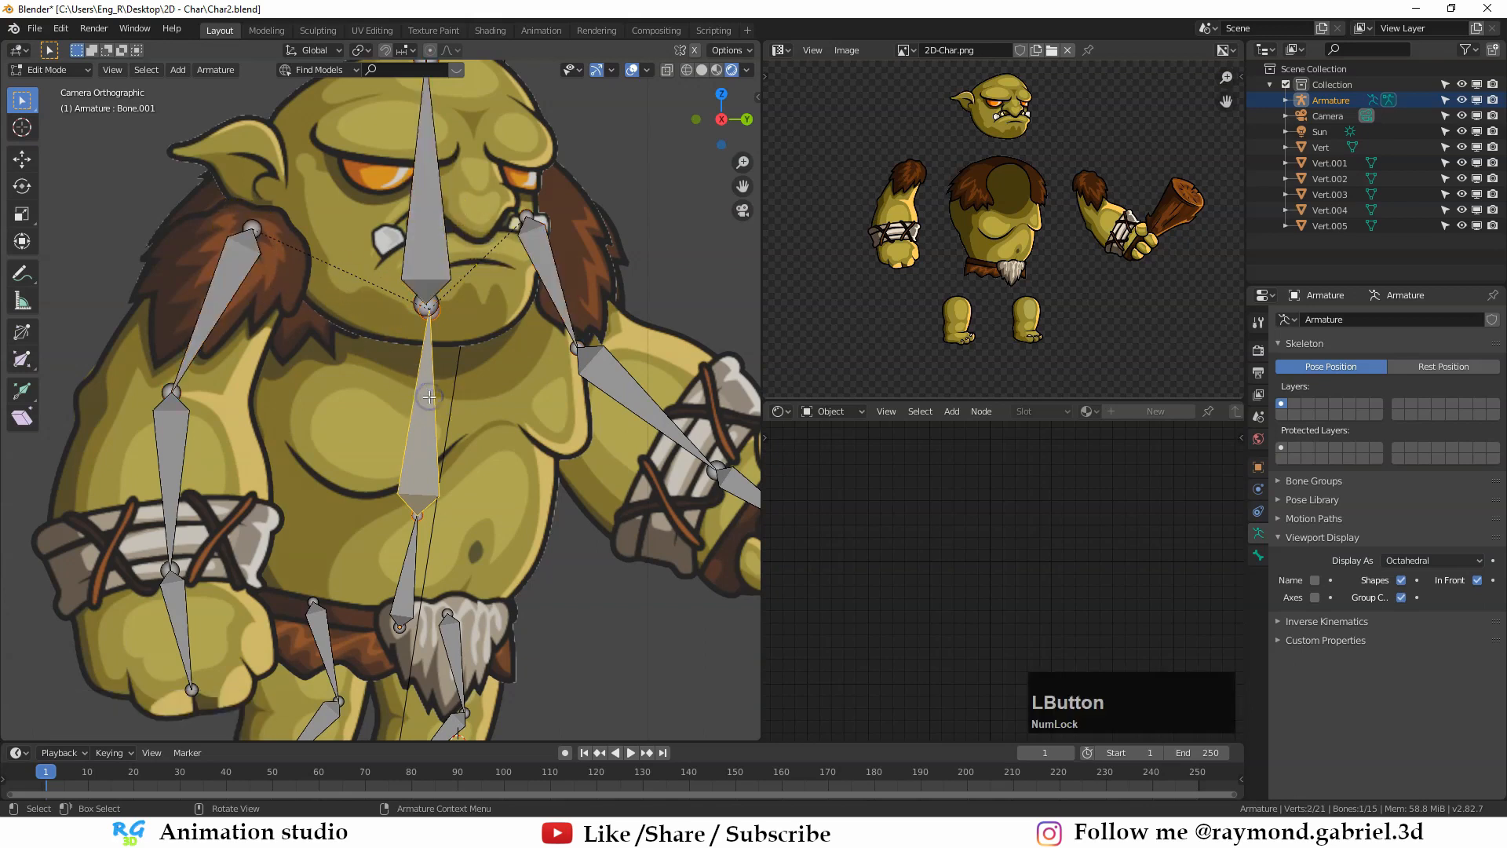
{"action": "key", "text": "ctrl+Tab"}
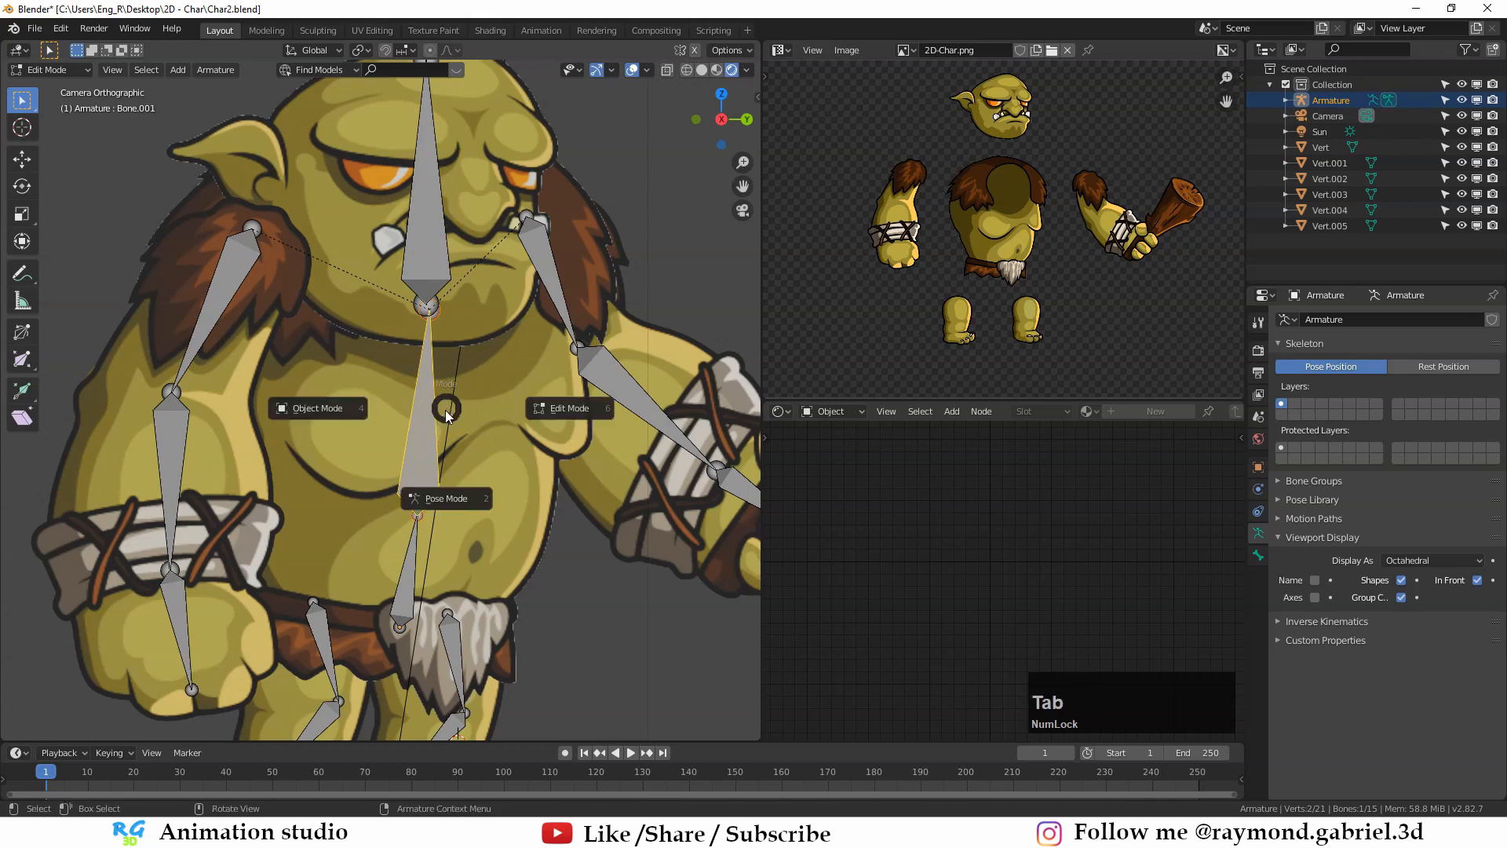
{"action": "left_click", "coordinate": [443, 504]}
{"action": "key", "text": "r"}
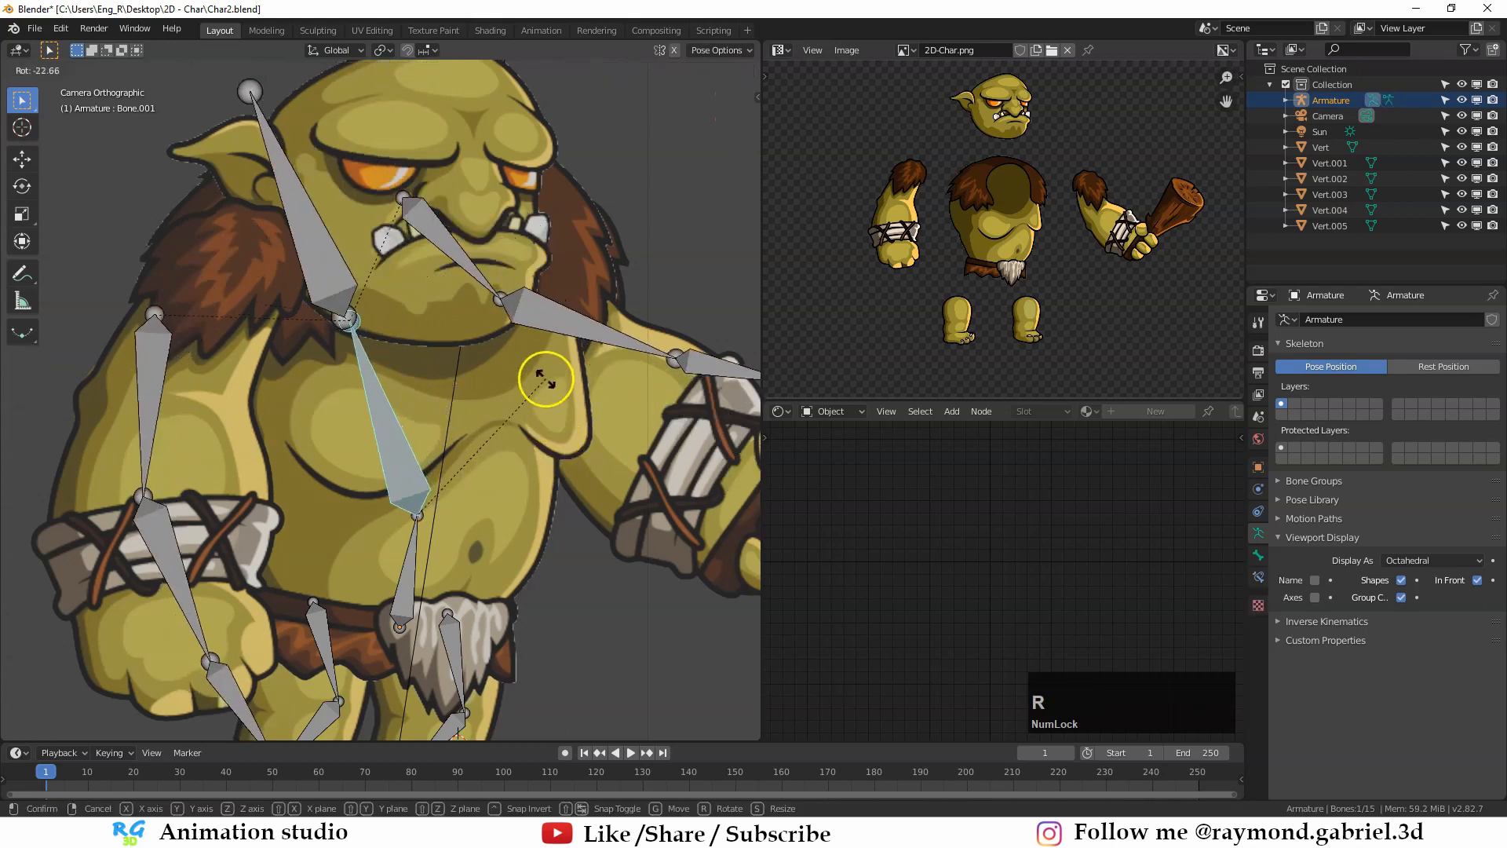
{"action": "right_click", "coordinate": [502, 333]}
{"action": "scroll", "coordinate": [415, 245], "scroll_direction": "up", "scroll_amount": 2}
{"action": "key", "text": "r"}
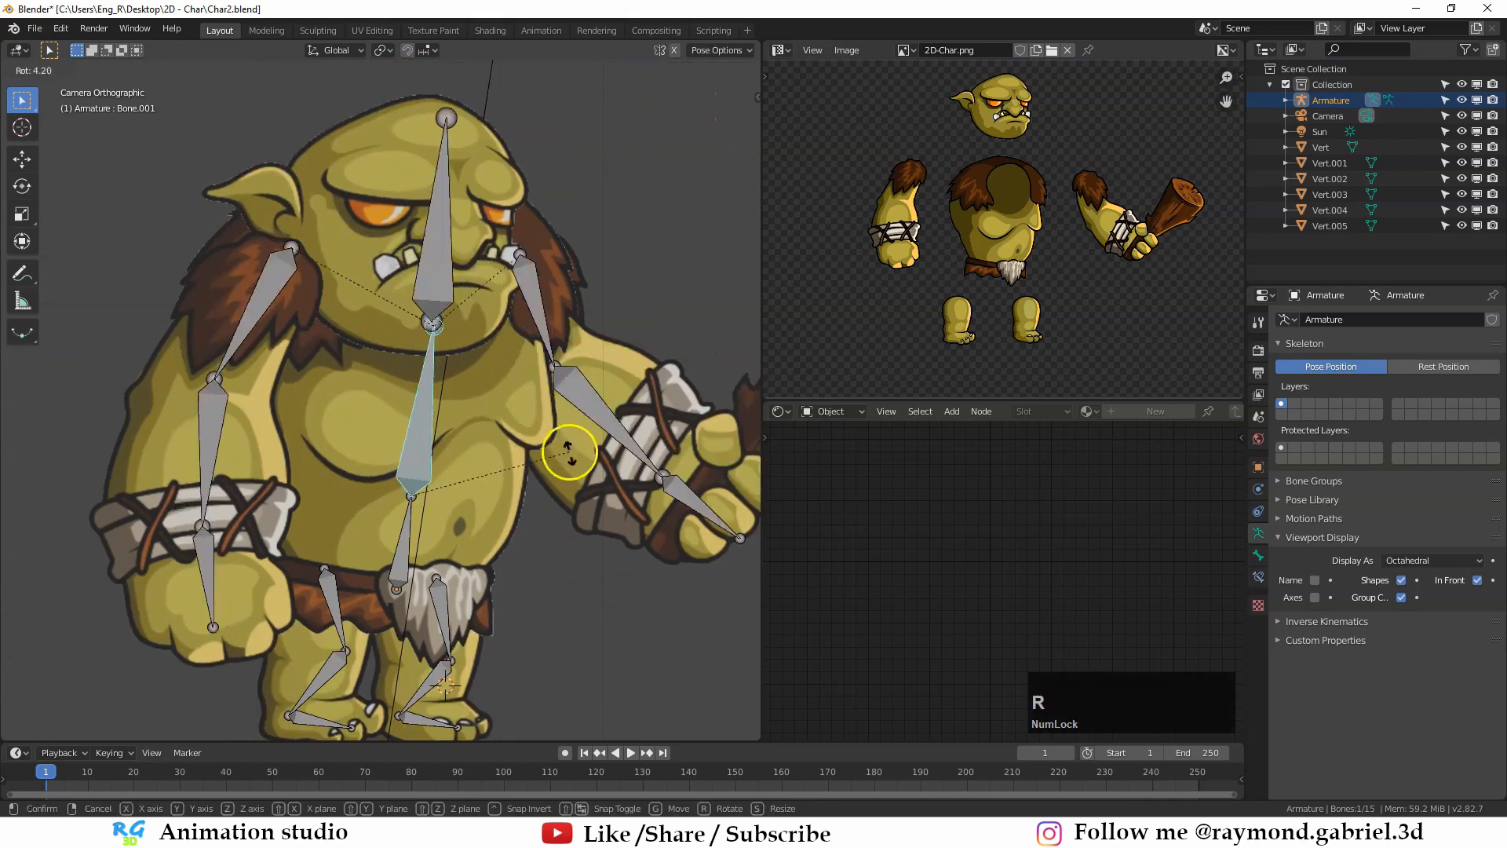
{"action": "key", "text": "Escape"}
Step: In Edit Mode, parent both thigh bones to the lower-spine bone with Keep Offset, and return to Pose Mode
{"action": "key", "text": "Tab"}
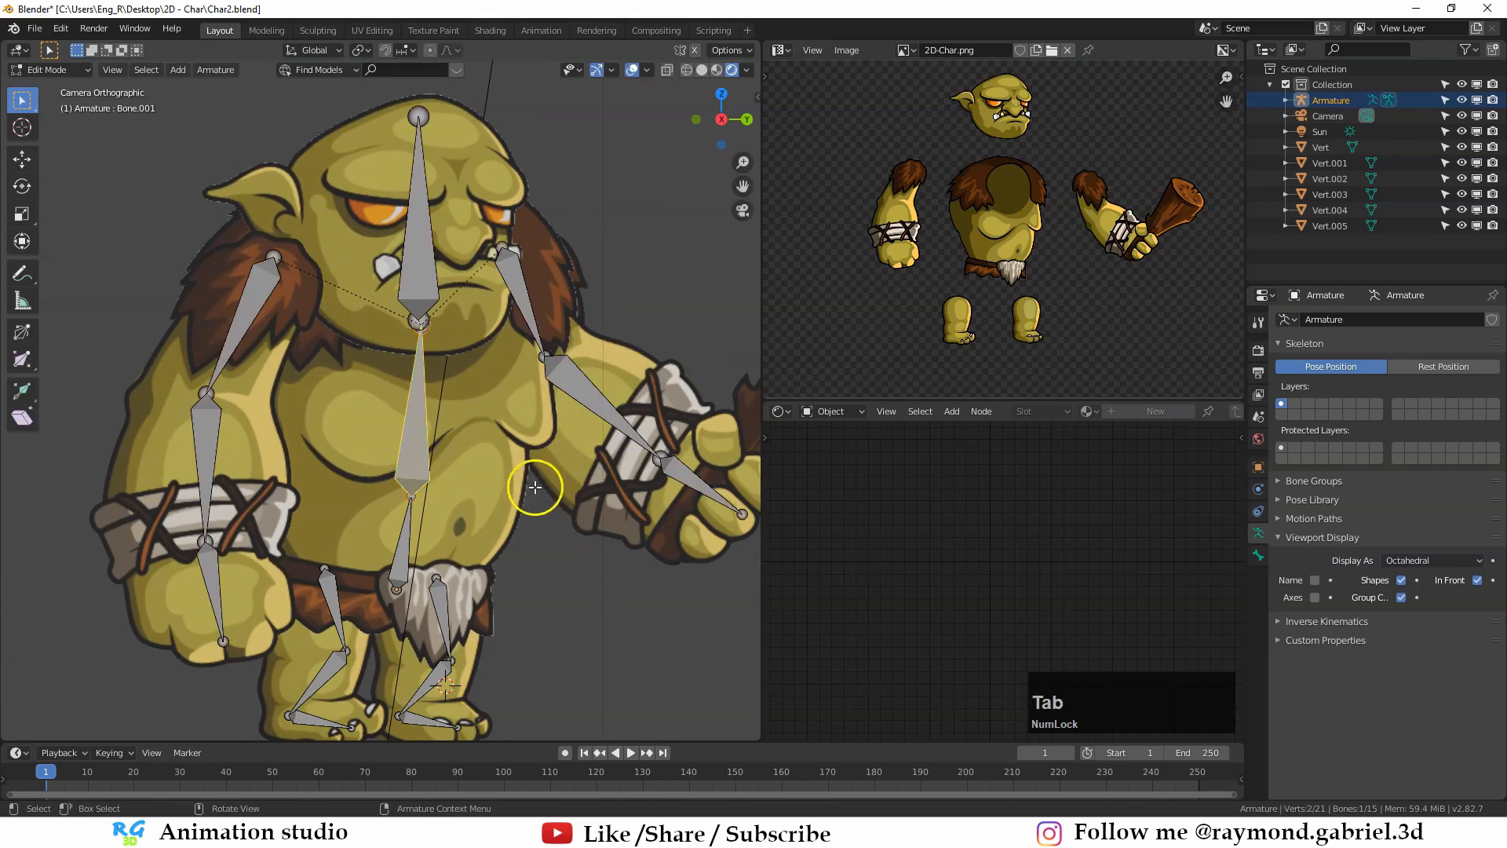
{"action": "middle_click_drag", "start_coordinate": [565, 463], "coordinate": [542, 487], "text": "shift"}
{"action": "scroll", "coordinate": [534, 505], "scroll_direction": "up", "scroll_amount": 3}
{"action": "left_click", "coordinate": [543, 502], "text": "shift"}
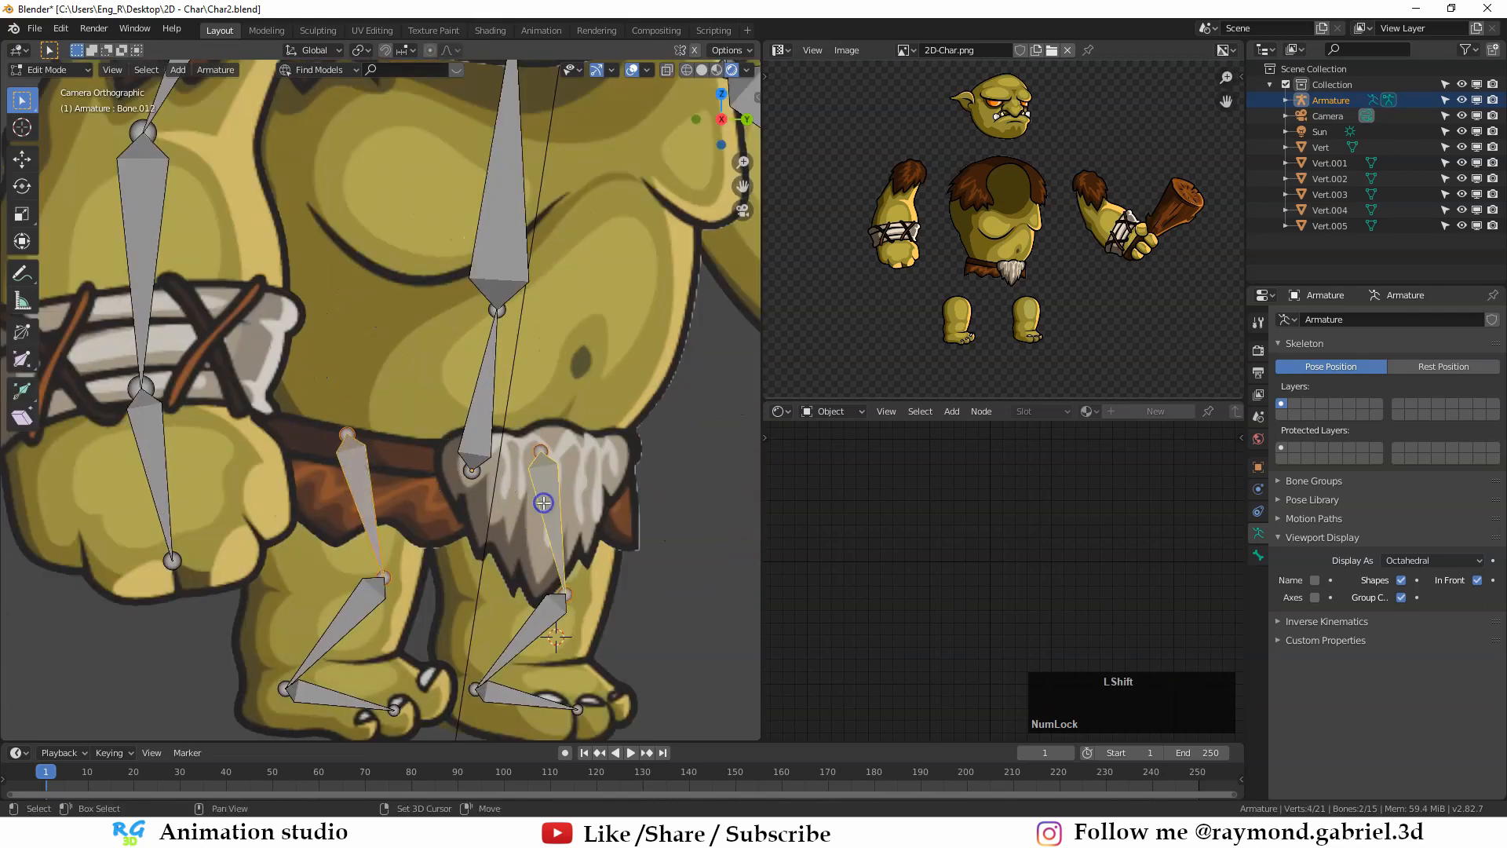
{"action": "left_click", "coordinate": [492, 424], "text": "shift"}
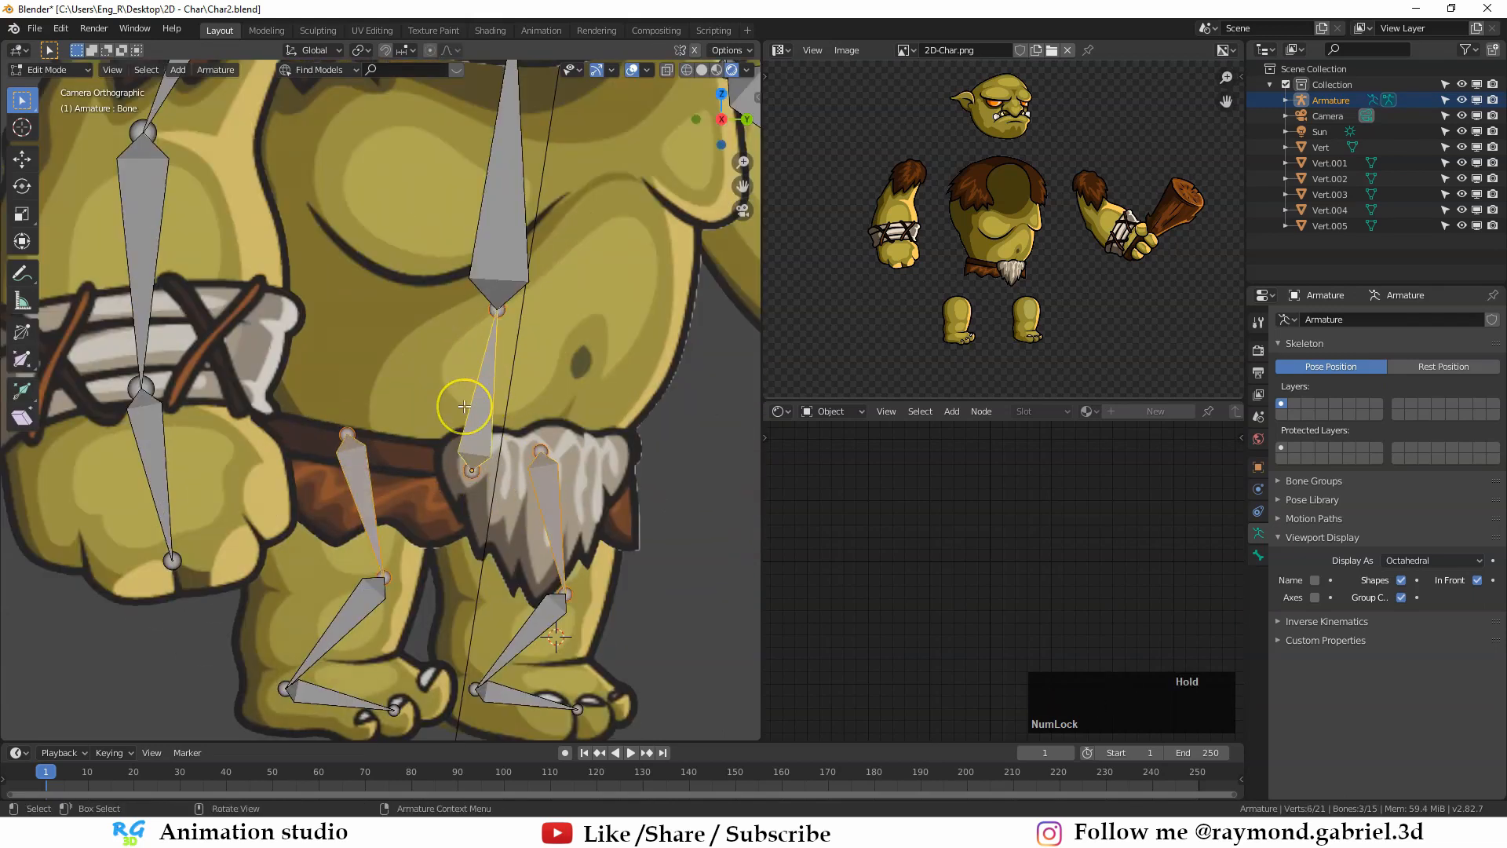
{"action": "key", "text": "ctrl+p"}
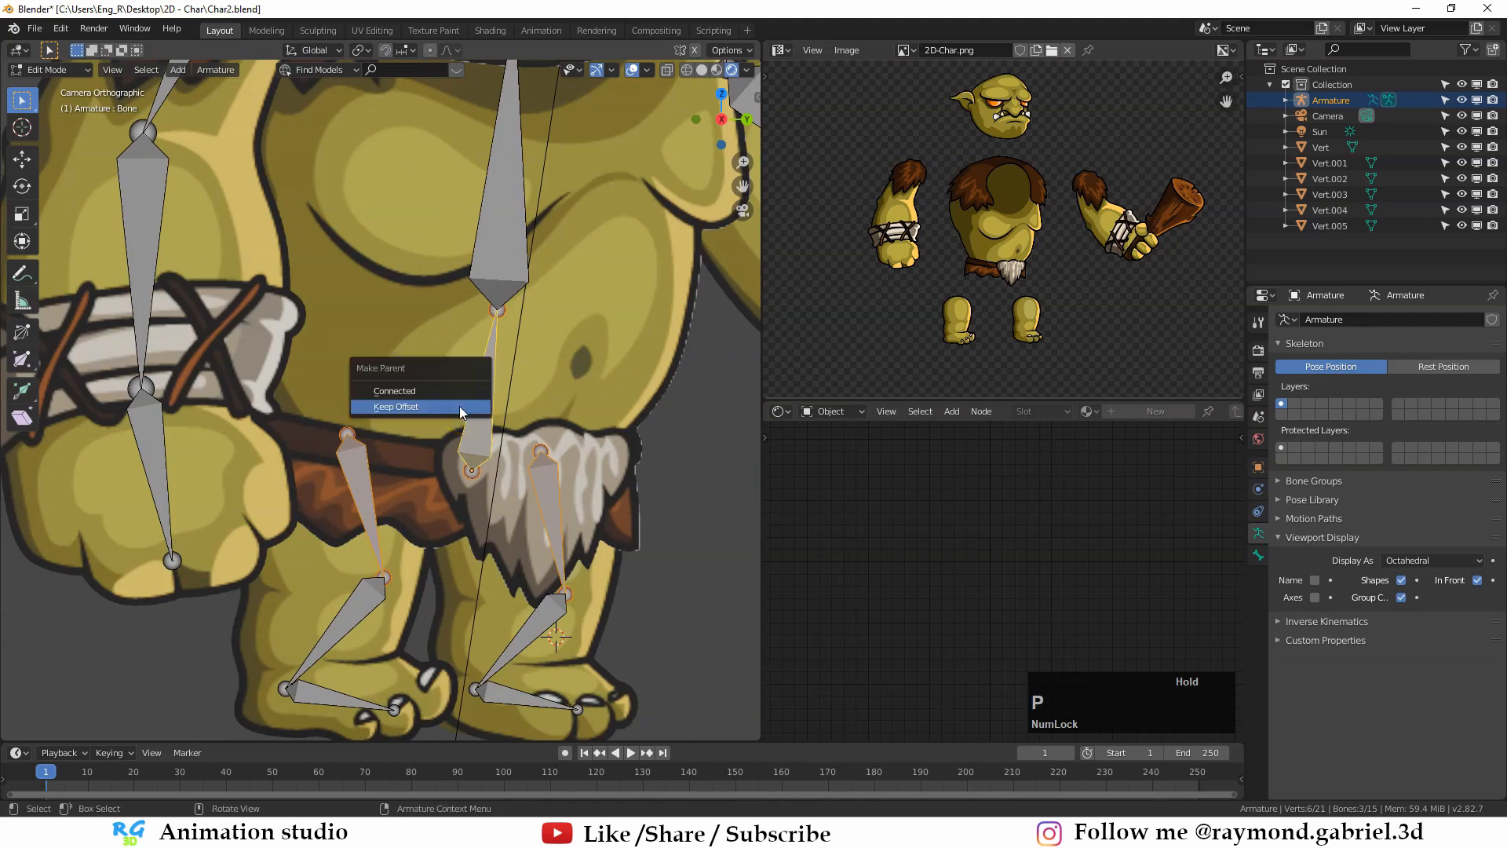
{"action": "left_click", "coordinate": [403, 407]}
{"action": "key", "text": "Tab"}
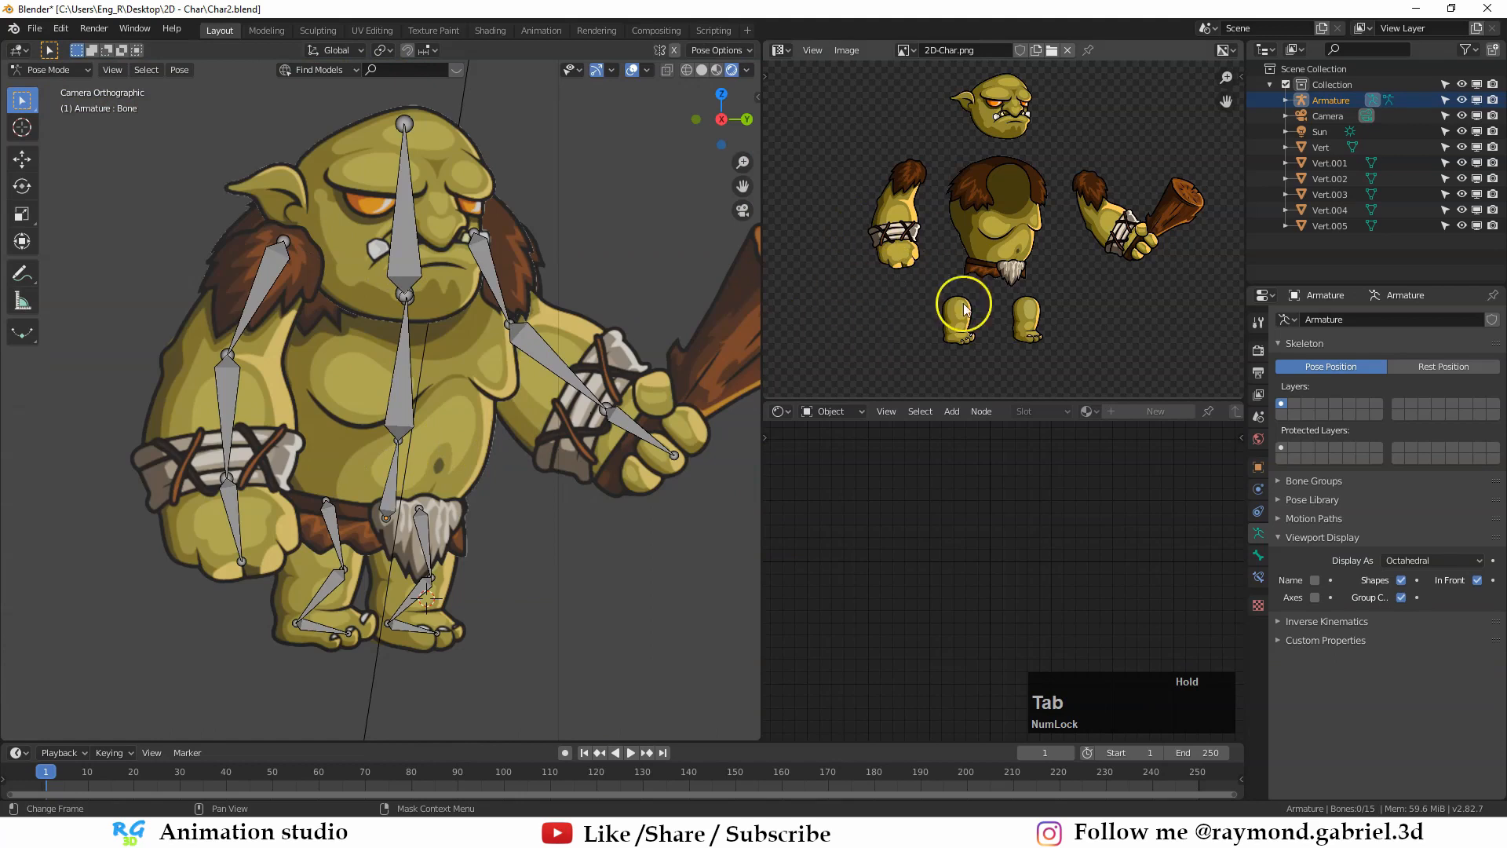
Step: Join away the image editor and node editor areas so the 3D viewport fills their space
{"action": "right_click", "coordinate": [976, 399]}
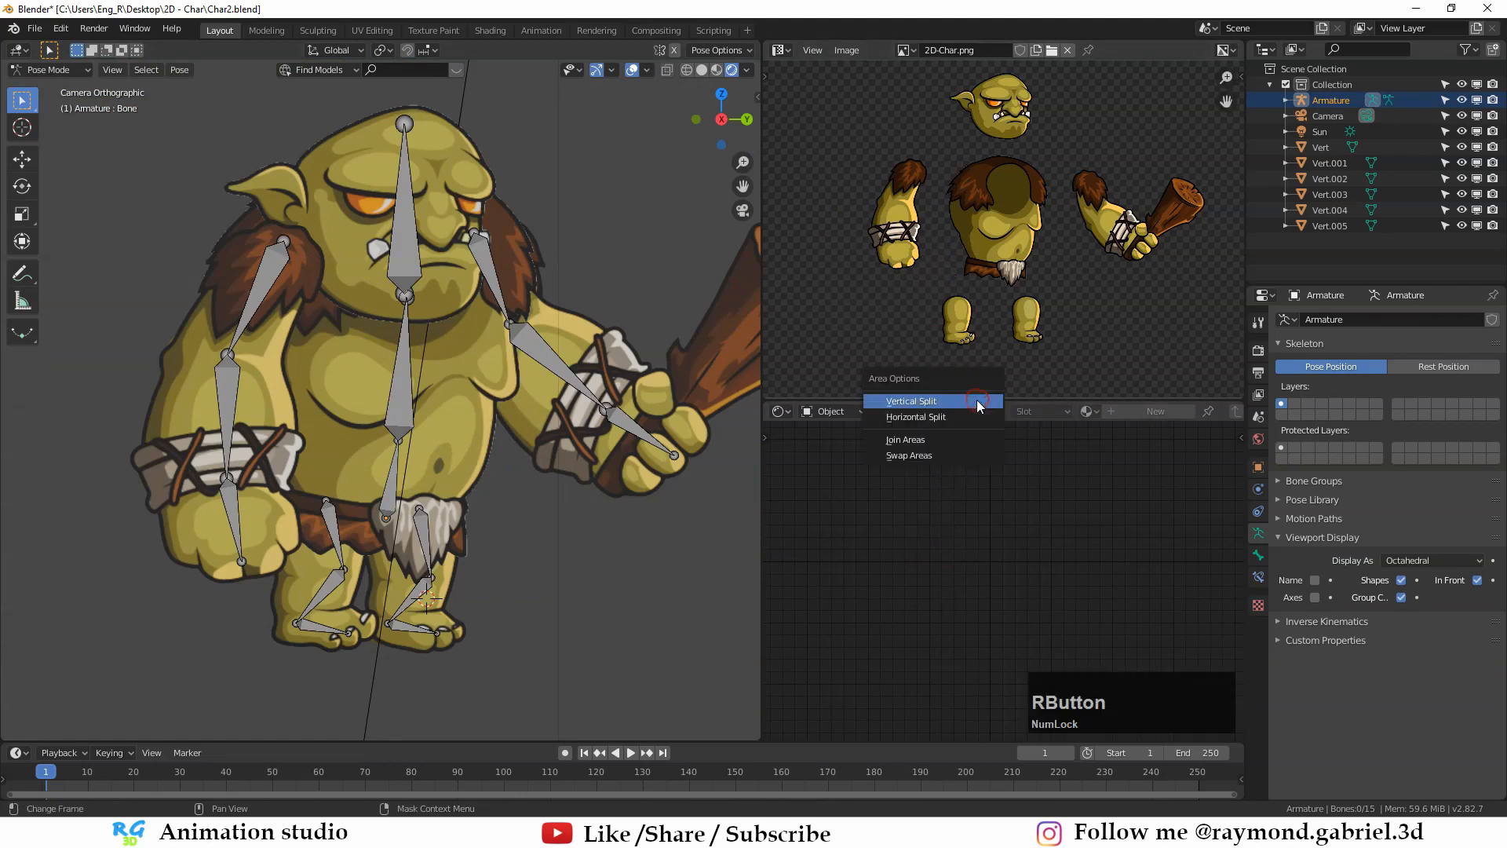
{"action": "left_click", "coordinate": [910, 440]}
{"action": "left_click", "coordinate": [919, 263]}
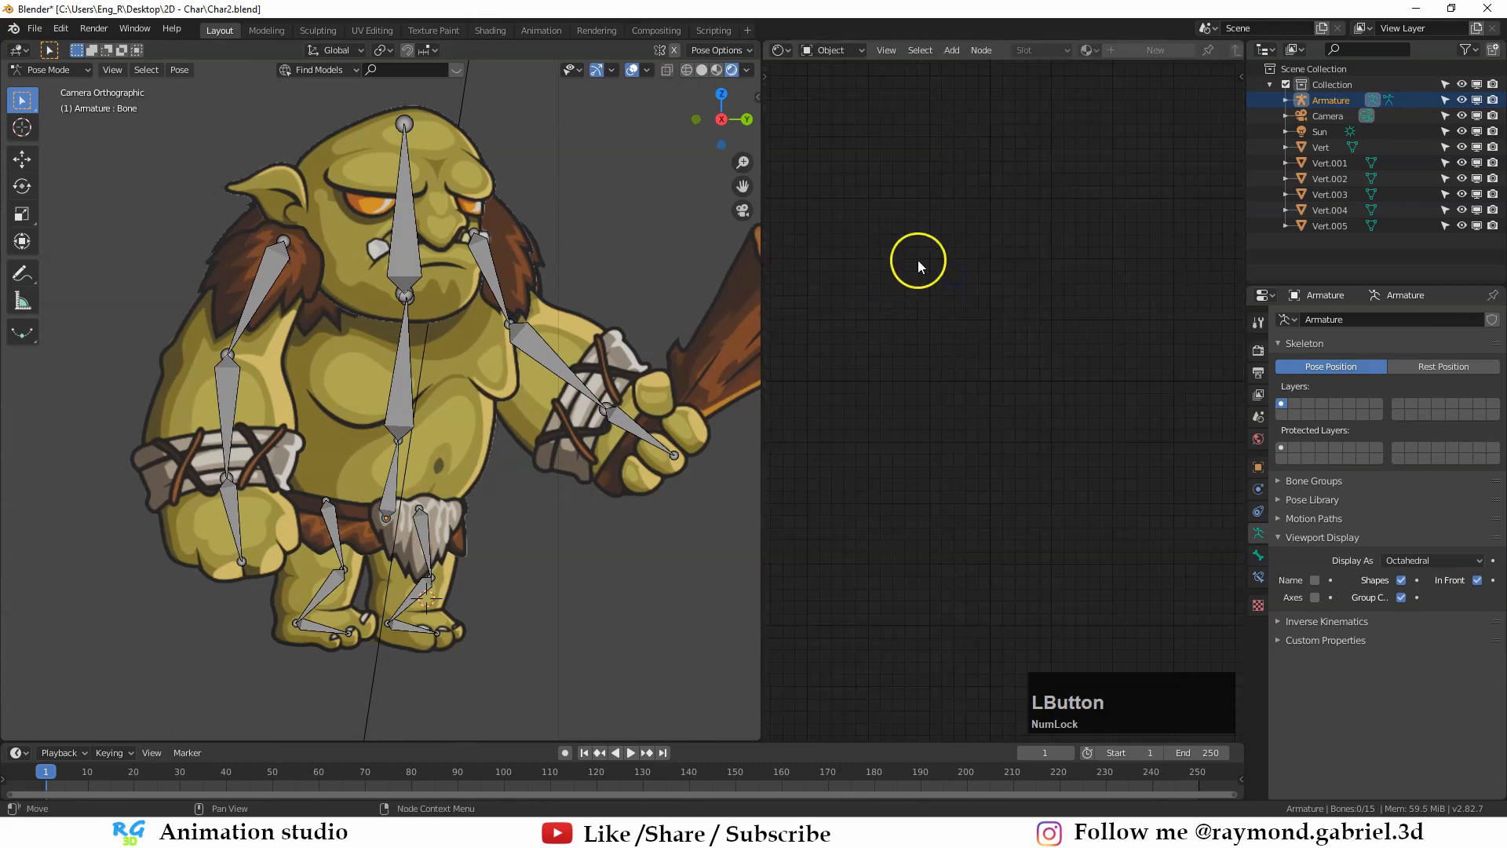
{"action": "right_click", "coordinate": [761, 383]}
{"action": "left_click", "coordinate": [766, 385]}
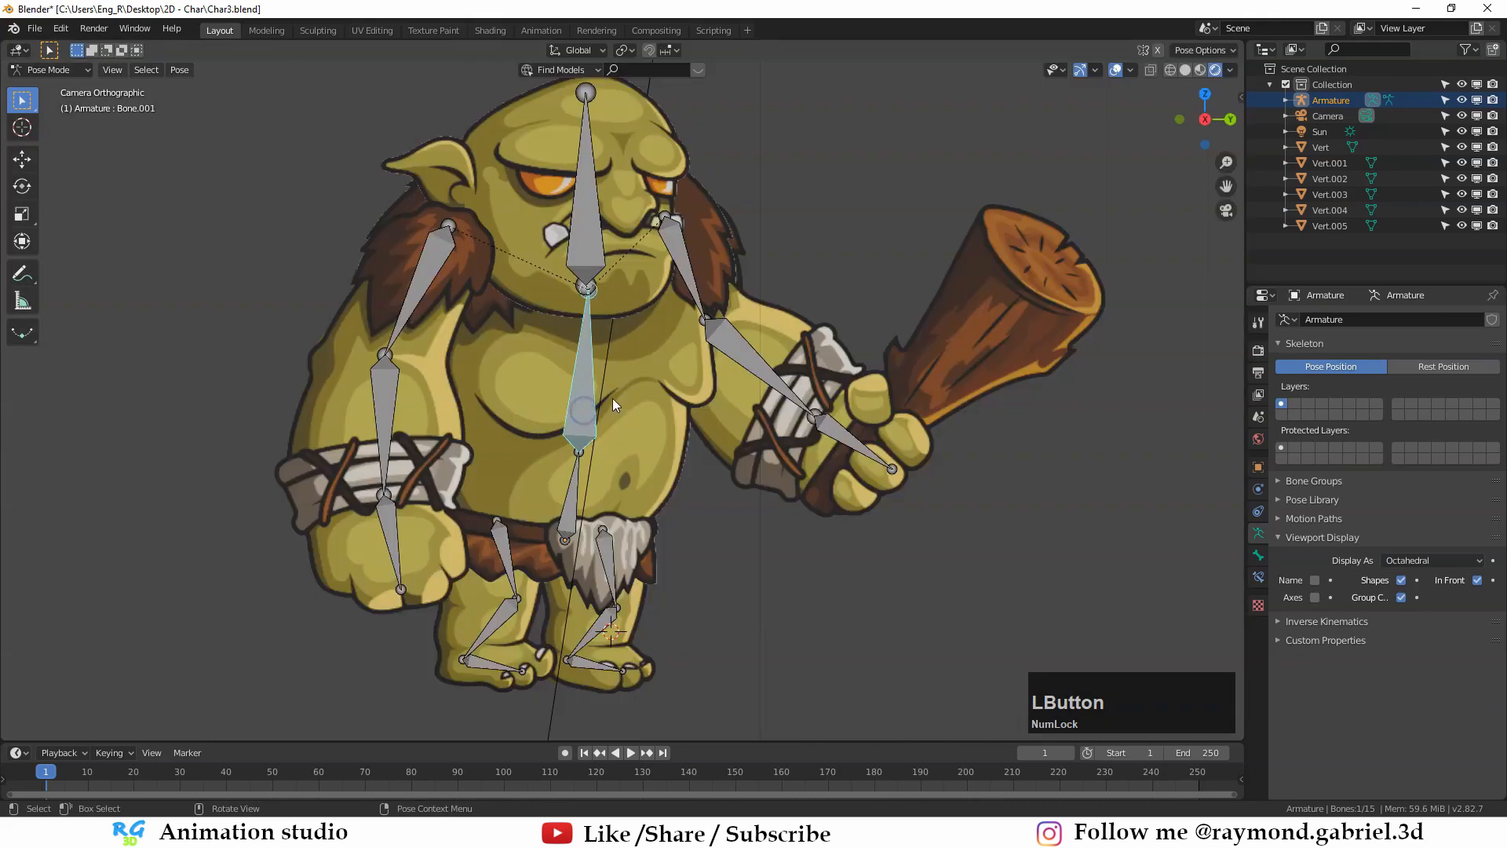
Step: Inspect the parented bones in Edit Mode, test-rotate the upper-spine bone in Pose Mode, cancel the rotation, and return to Edit Mode
{"action": "scroll", "coordinate": [620, 394], "scroll_direction": "up", "scroll_amount": 2}
{"action": "middle_click_drag", "start_coordinate": [631, 389], "coordinate": [597, 426], "text": "shift"}
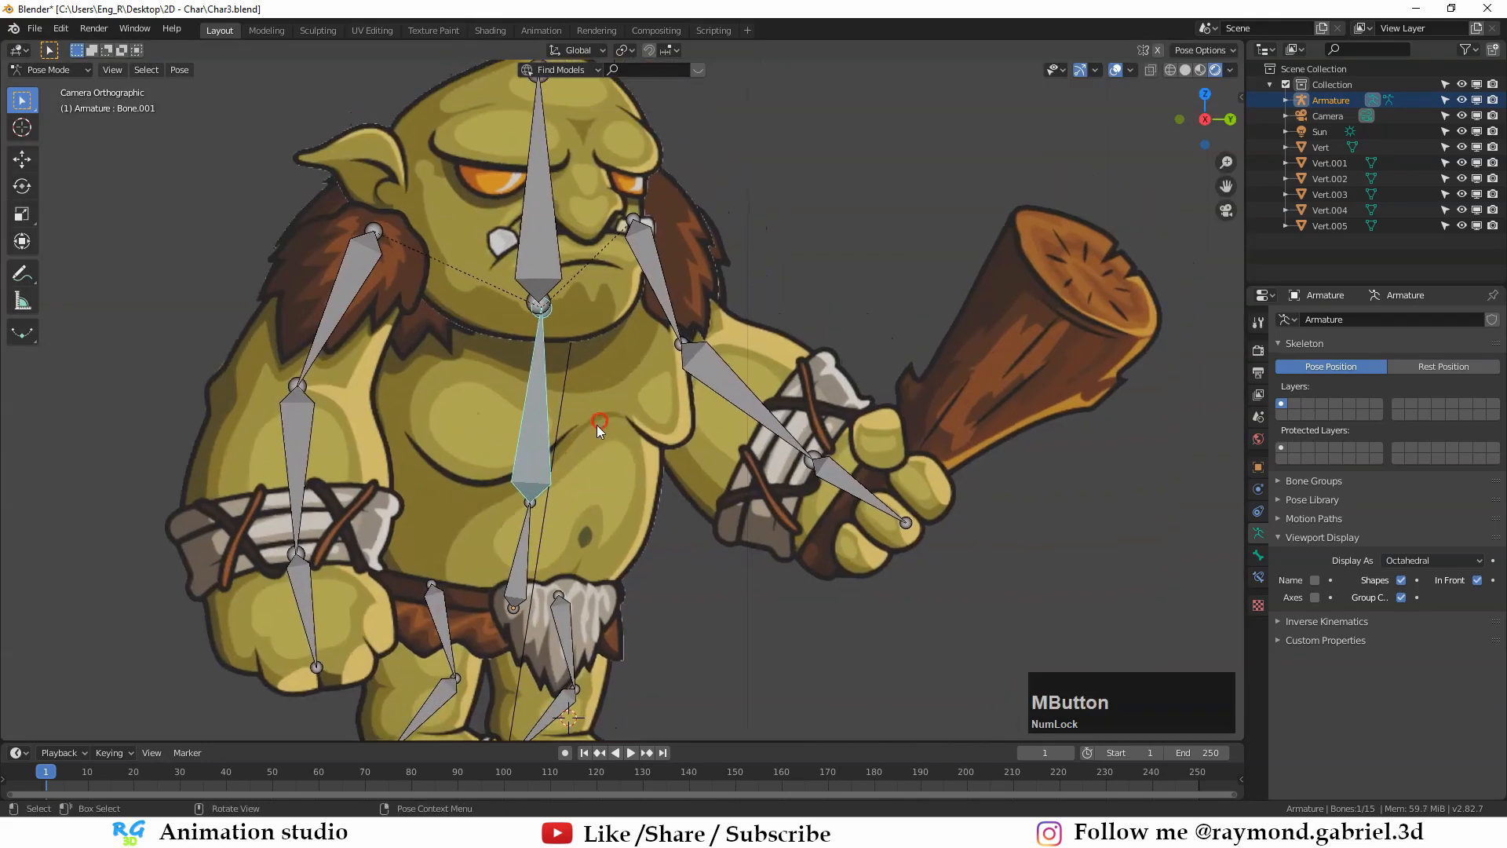
{"action": "left_click", "coordinate": [613, 440]}
{"action": "key", "text": "Tab"}
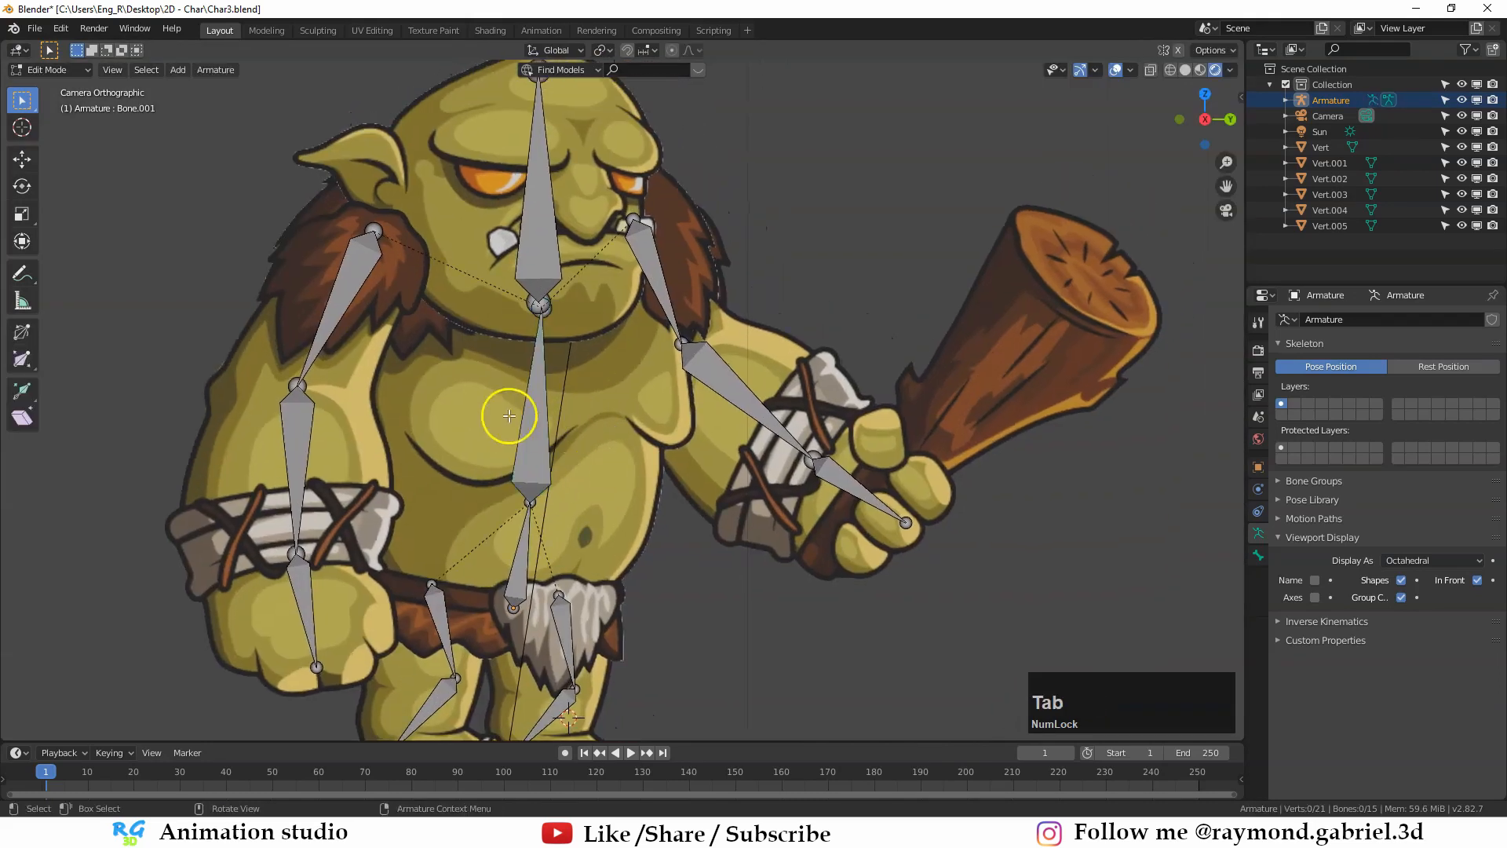
{"action": "left_click", "coordinate": [532, 411]}
{"action": "middle_click_drag", "start_coordinate": [649, 396], "coordinate": [557, 427]}
{"action": "key", "text": "ctrl+Tab"}
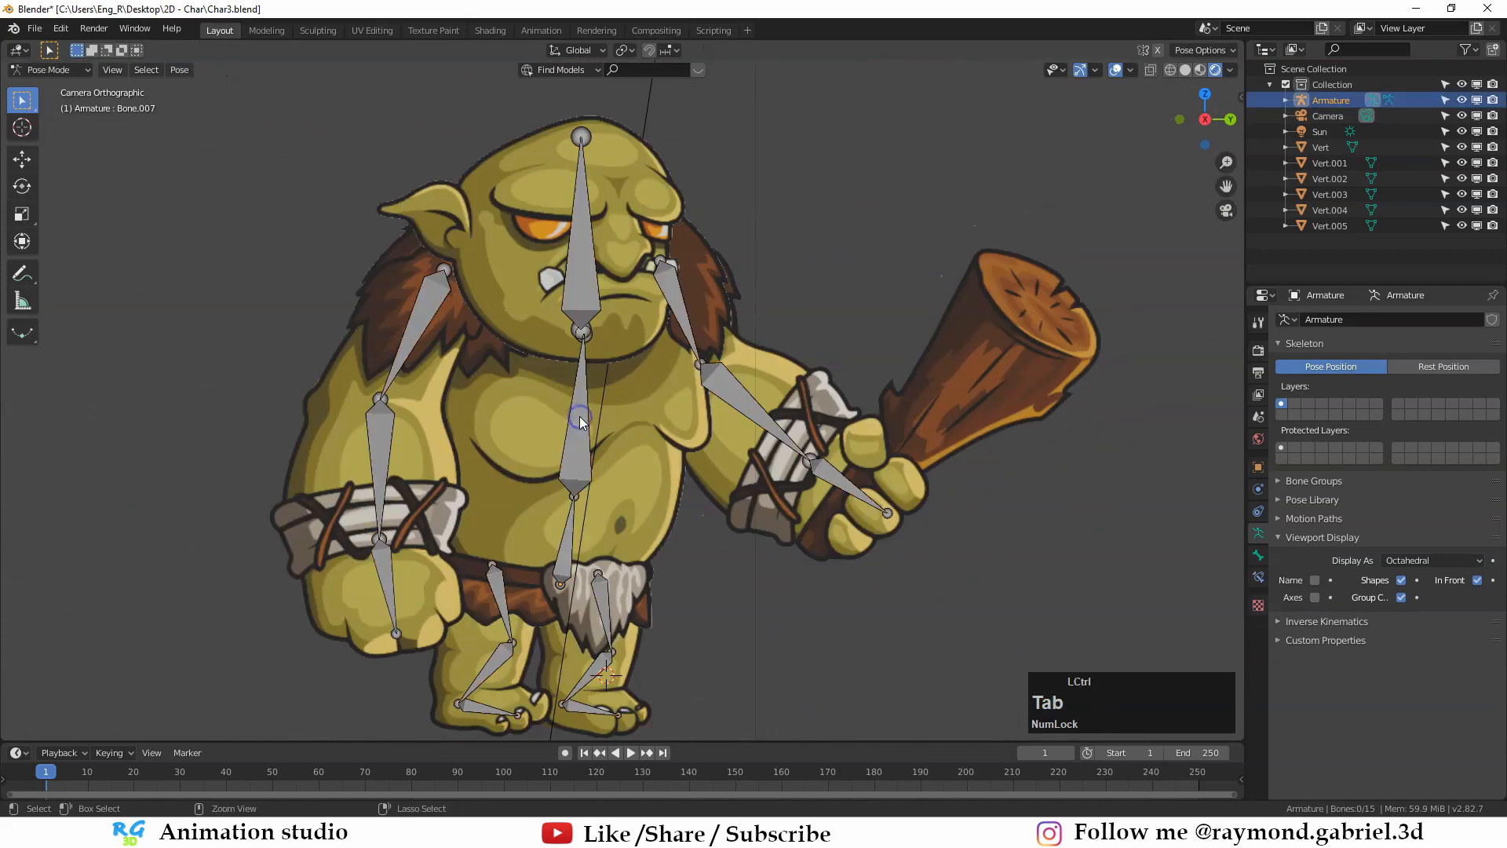
{"action": "left_click", "coordinate": [579, 432]}
{"action": "key", "text": "r"}
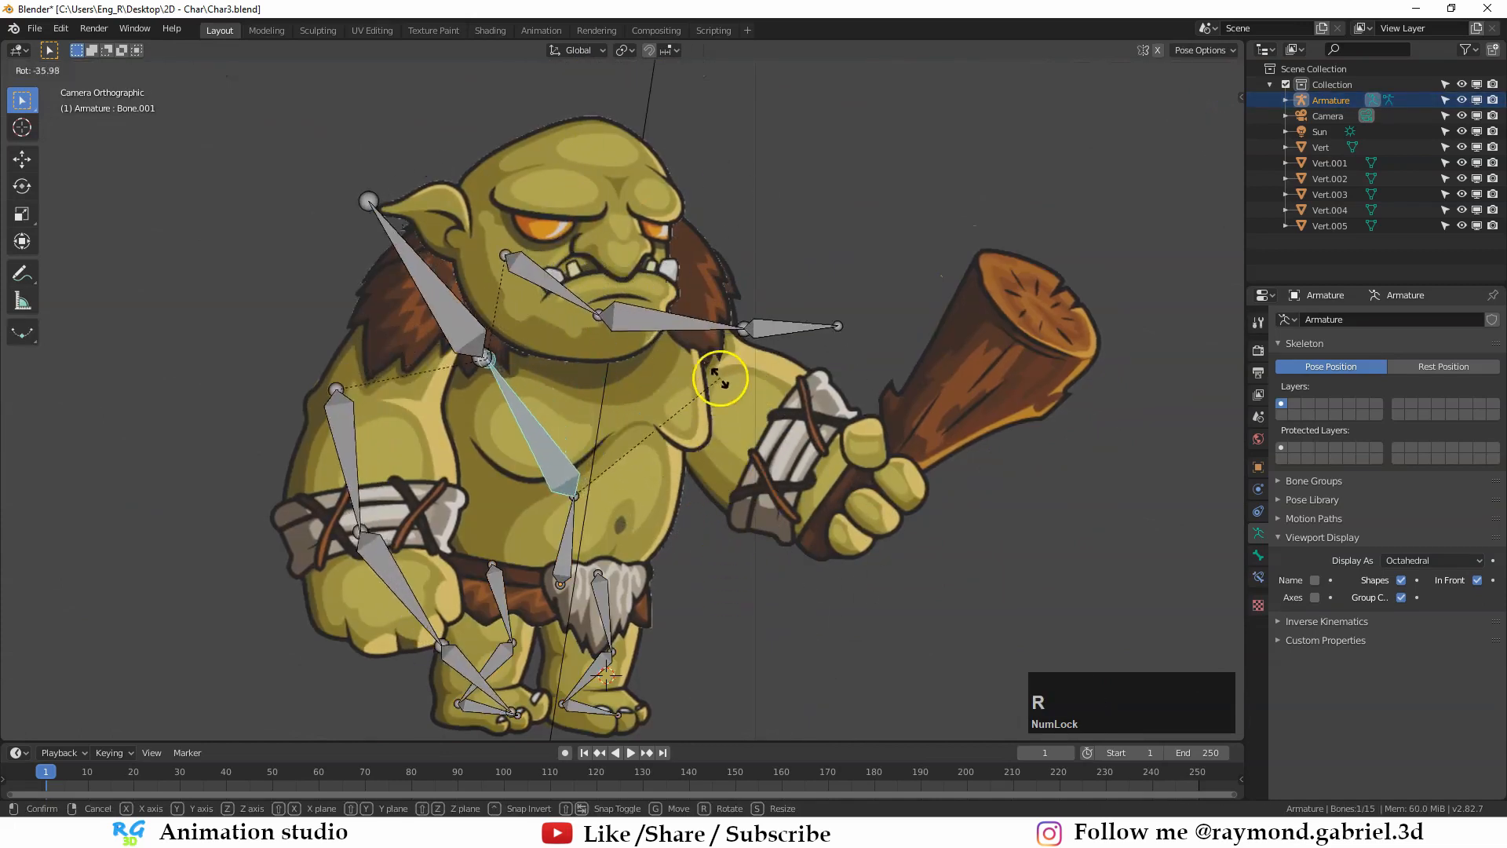
{"action": "key", "text": "Escape"}
{"action": "key", "text": "Tab"}
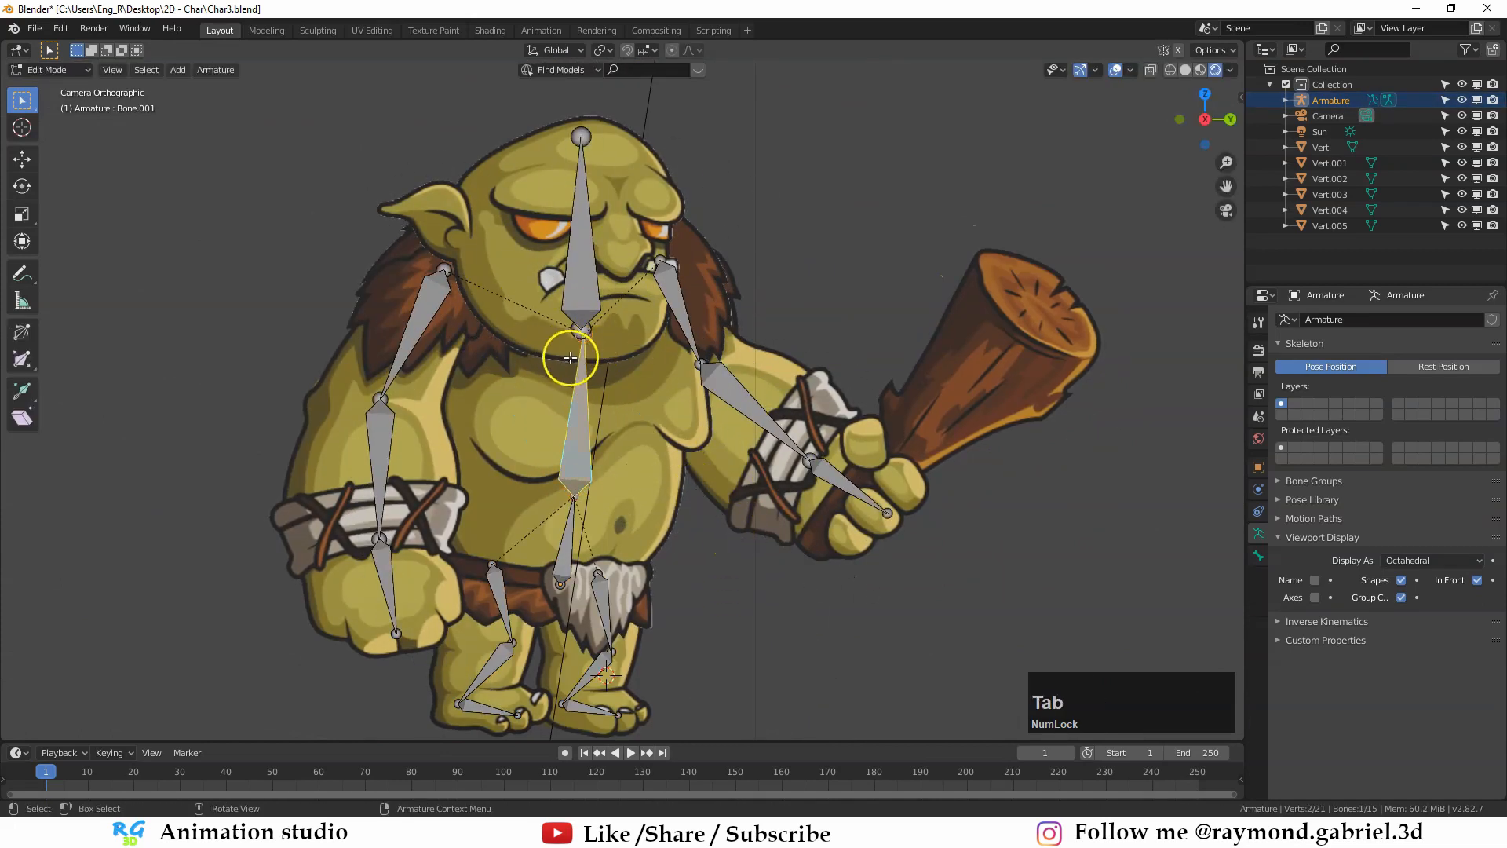
Step: In Object Mode, select all six troll meshes: both arms, the head, the torso and both legs
{"action": "key", "text": "Tab"}
{"action": "left_click", "coordinate": [417, 377]}
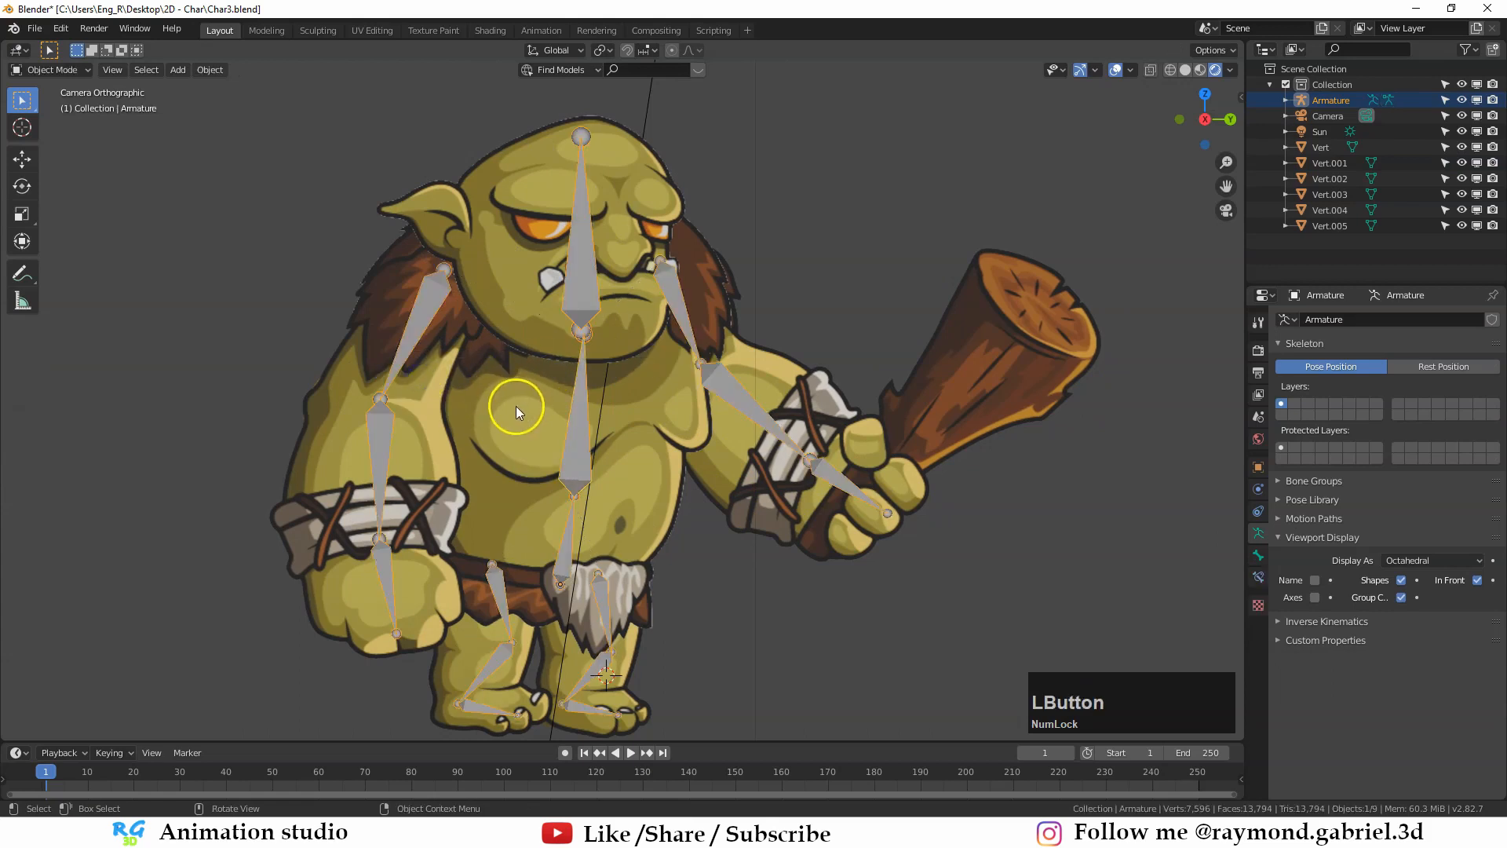
{"action": "left_click", "coordinate": [315, 406]}
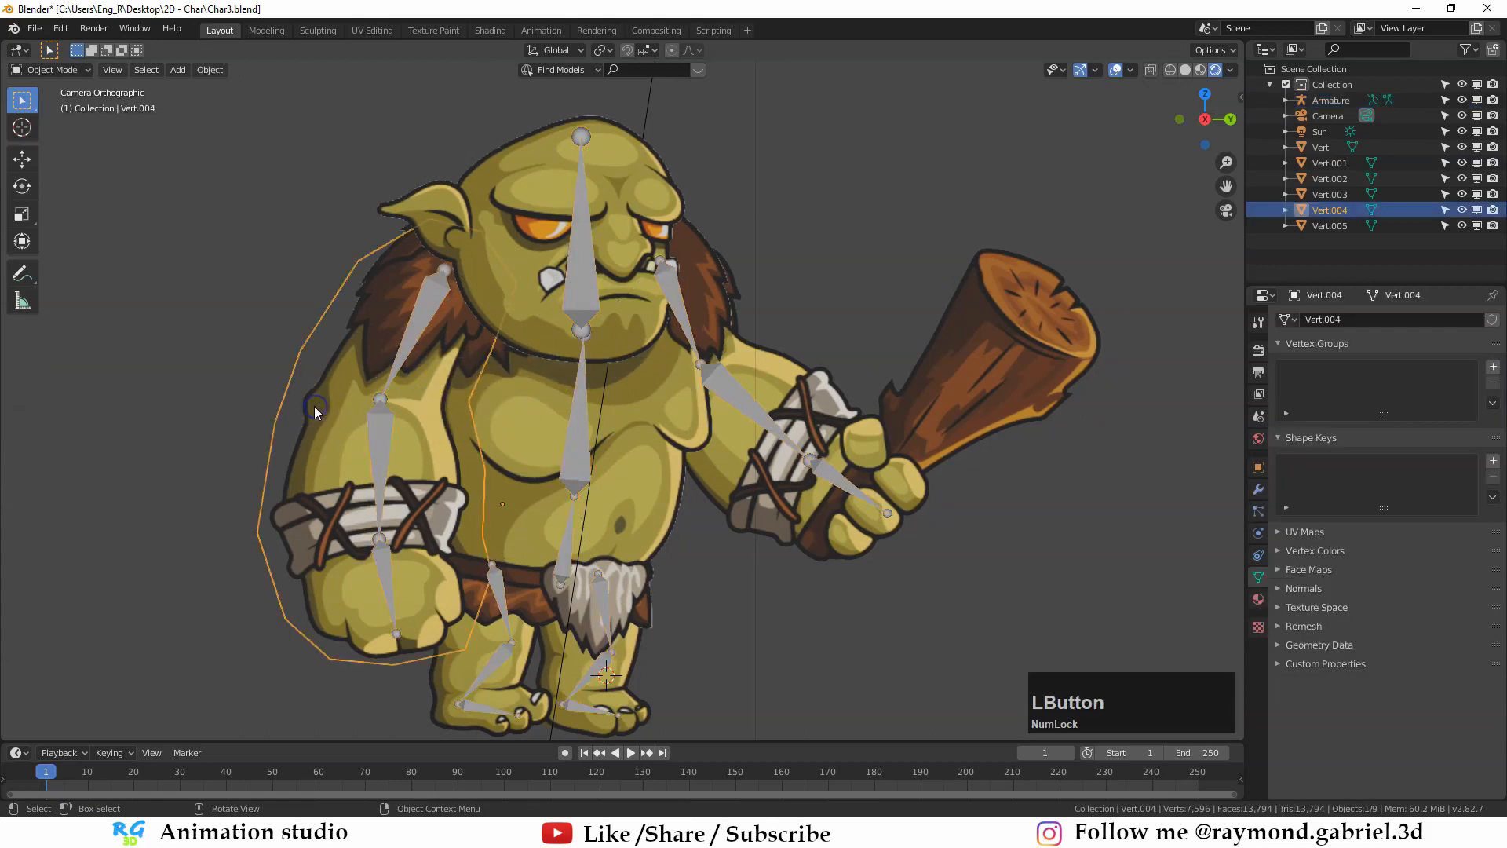
{"action": "left_click", "coordinate": [496, 190], "text": "shift"}
{"action": "left_click", "coordinate": [780, 364], "text": "shift"}
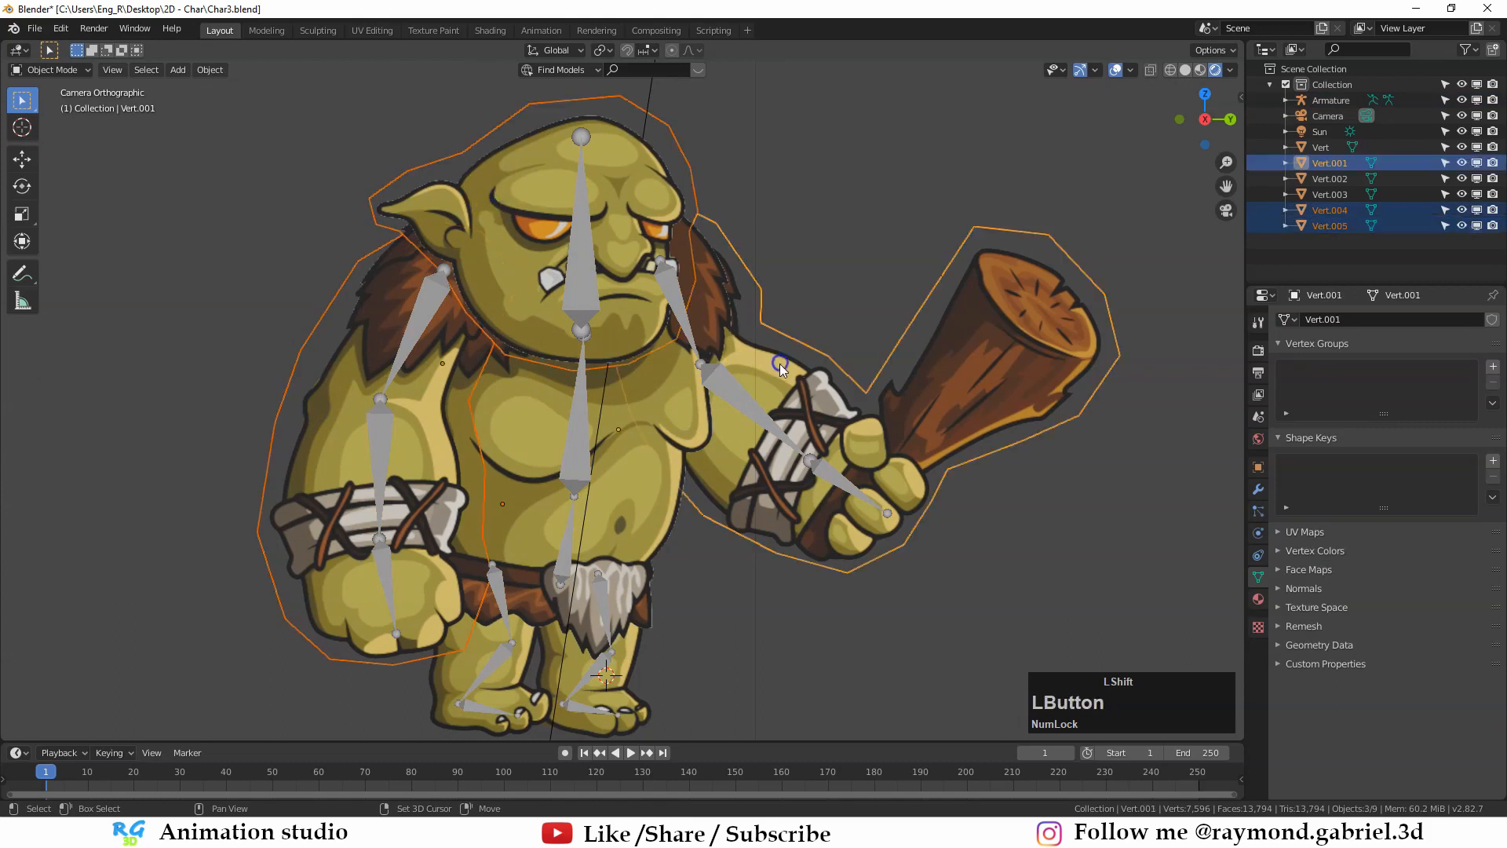
{"action": "left_click", "coordinate": [643, 529], "text": "shift"}
{"action": "left_click", "coordinate": [640, 669], "text": "shift"}
{"action": "left_click", "coordinate": [421, 696], "text": "shift"}
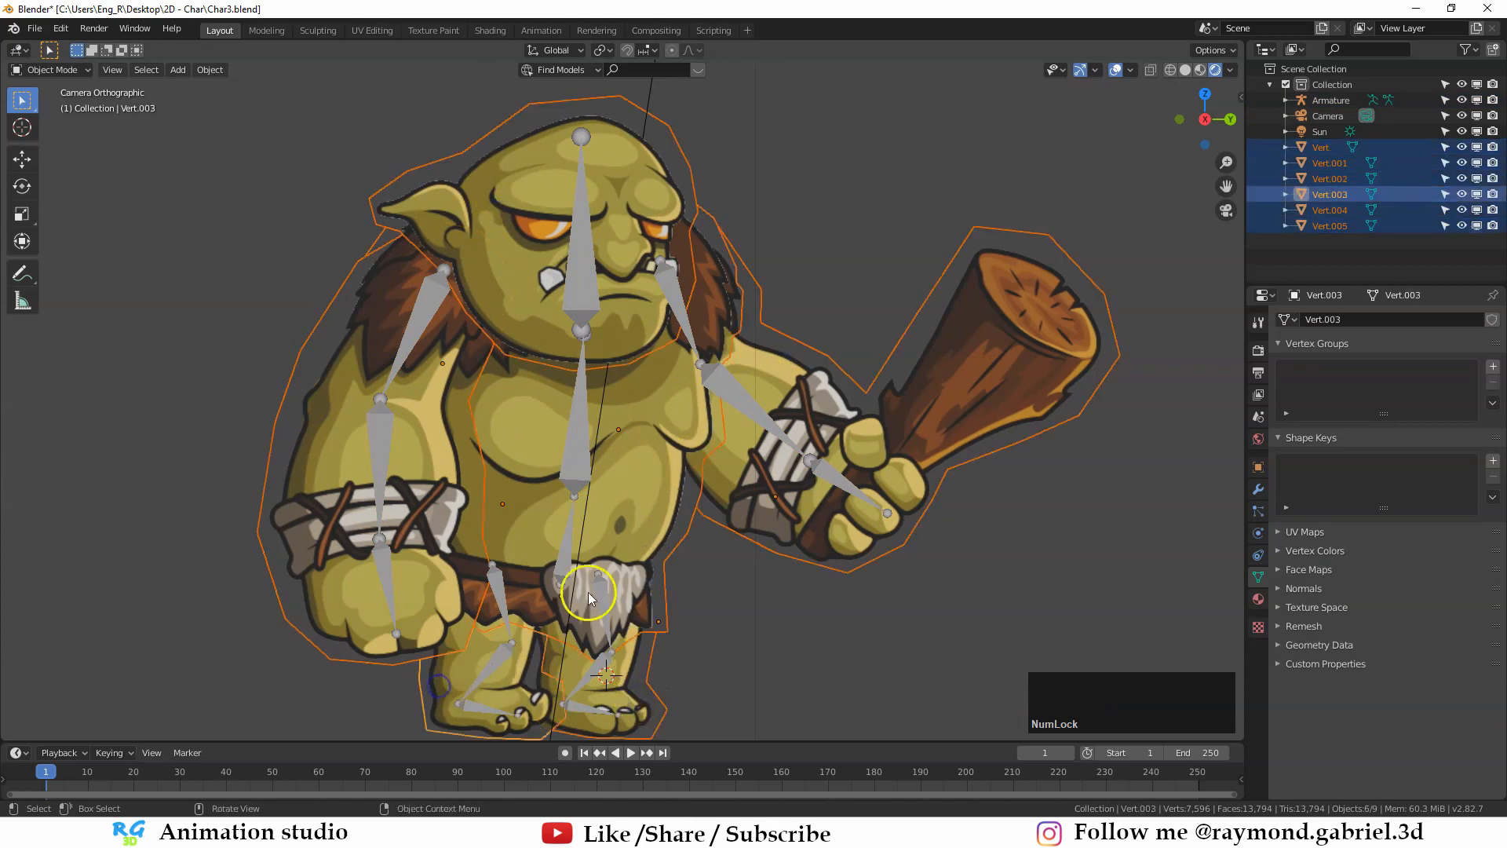
{"action": "middle_click_drag", "start_coordinate": [579, 606], "coordinate": [622, 549]}
{"action": "key", "text": "KP_0"}
{"action": "scroll", "coordinate": [601, 463], "scroll_direction": "up", "scroll_amount": 2}
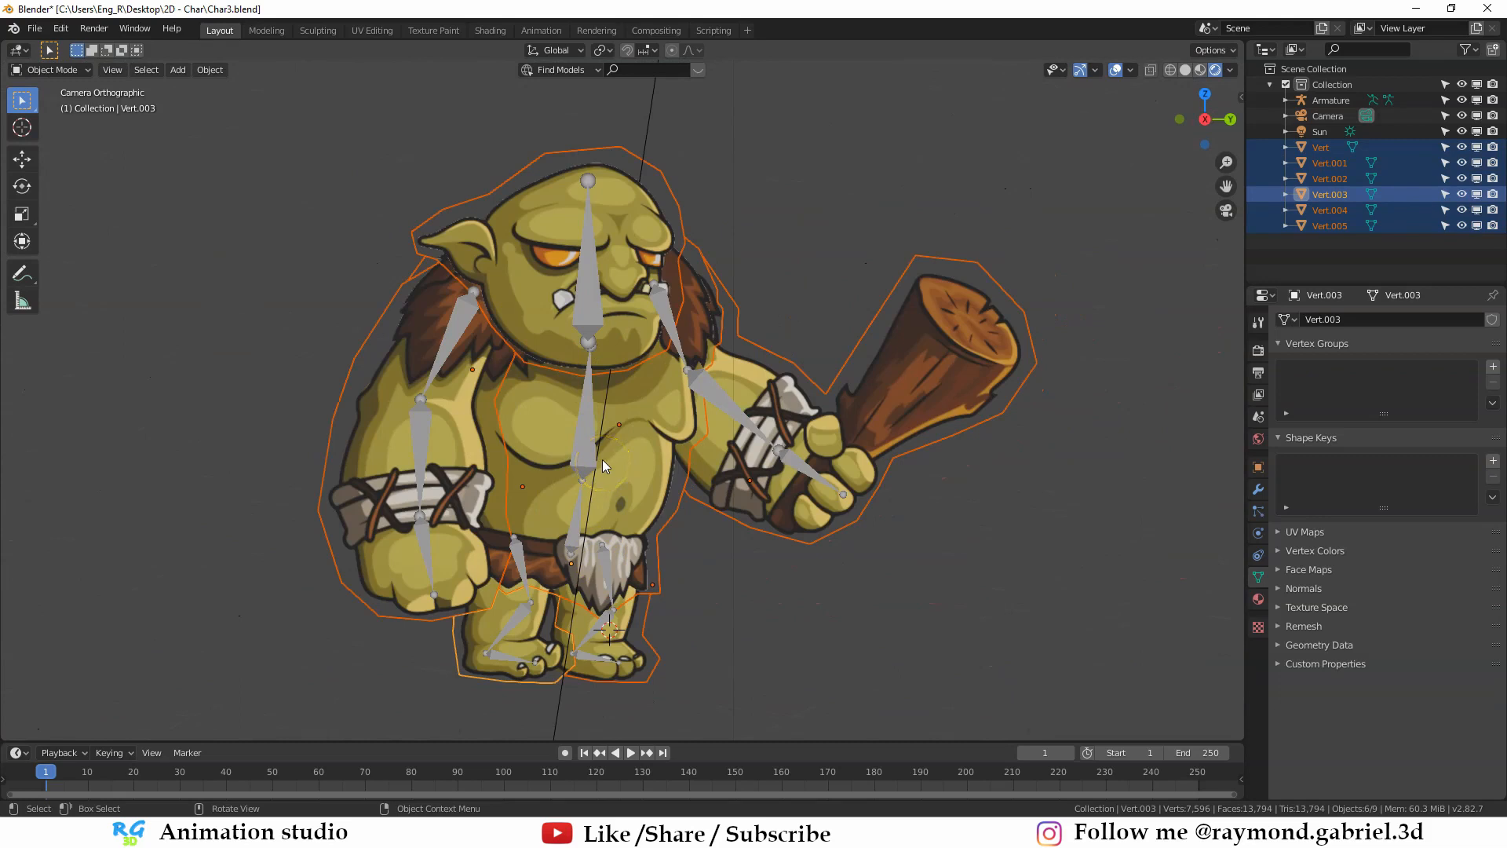
{"action": "scroll", "coordinate": [582, 421], "scroll_direction": "up", "scroll_amount": 1}
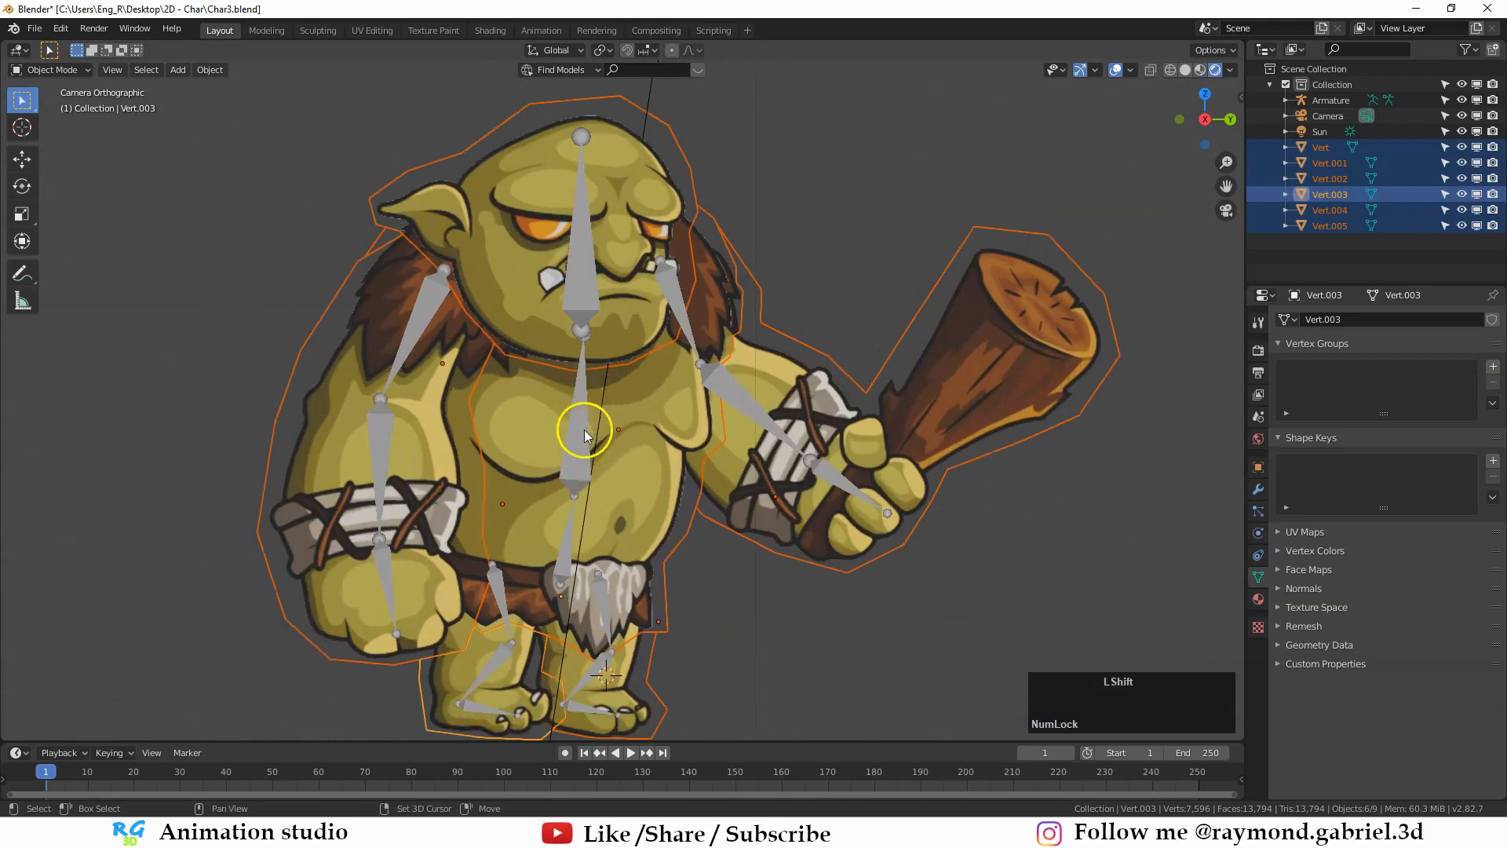
Step: Add the armature to the mesh selection as the active object and parent the meshes to it With Automatic Weights
{"action": "left_click", "coordinate": [584, 432], "text": "shift"}
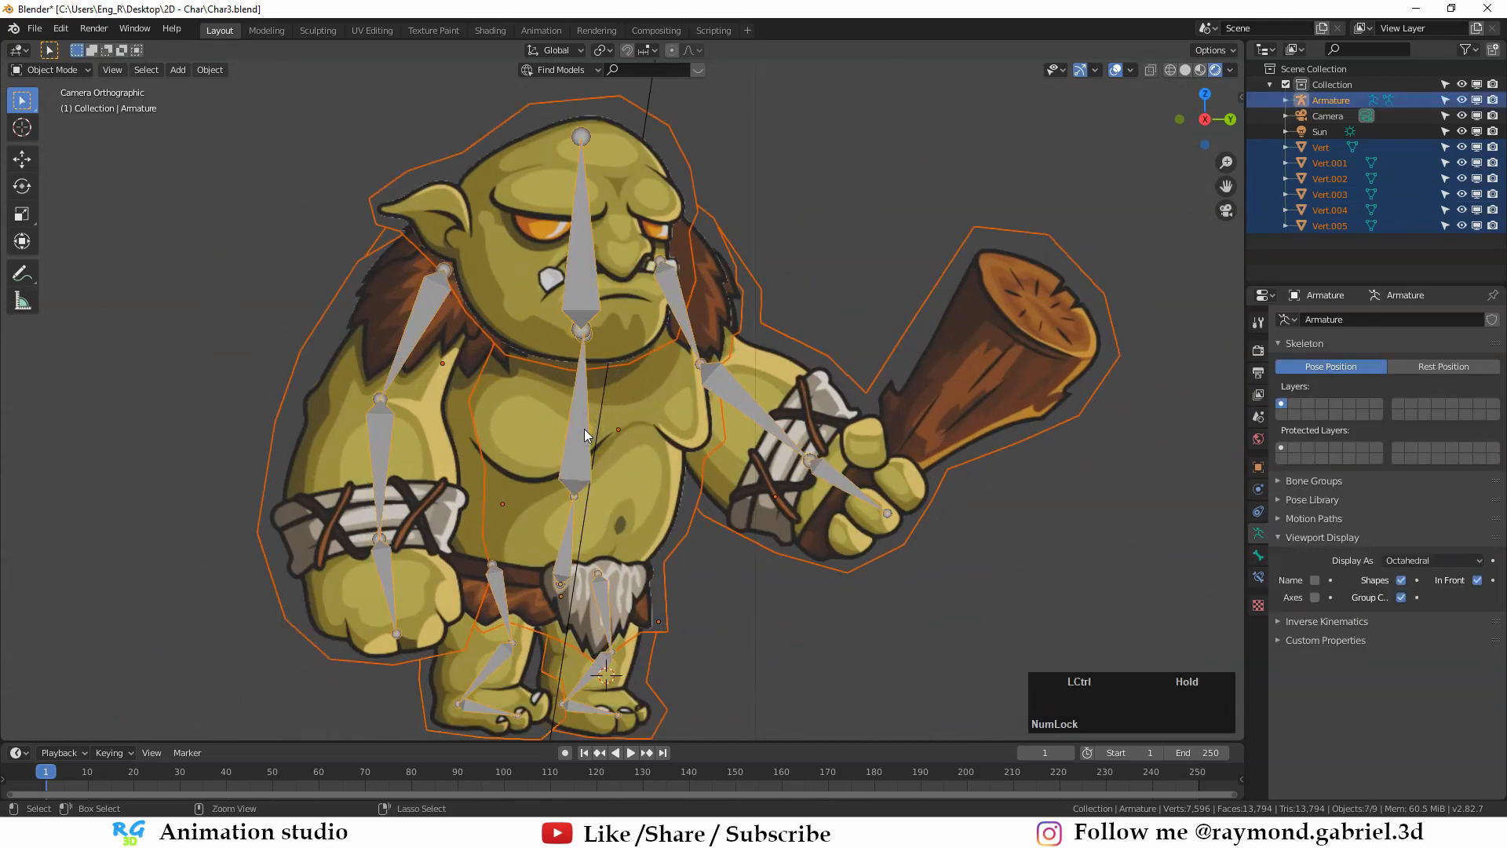
{"action": "key", "text": "ctrl+p"}
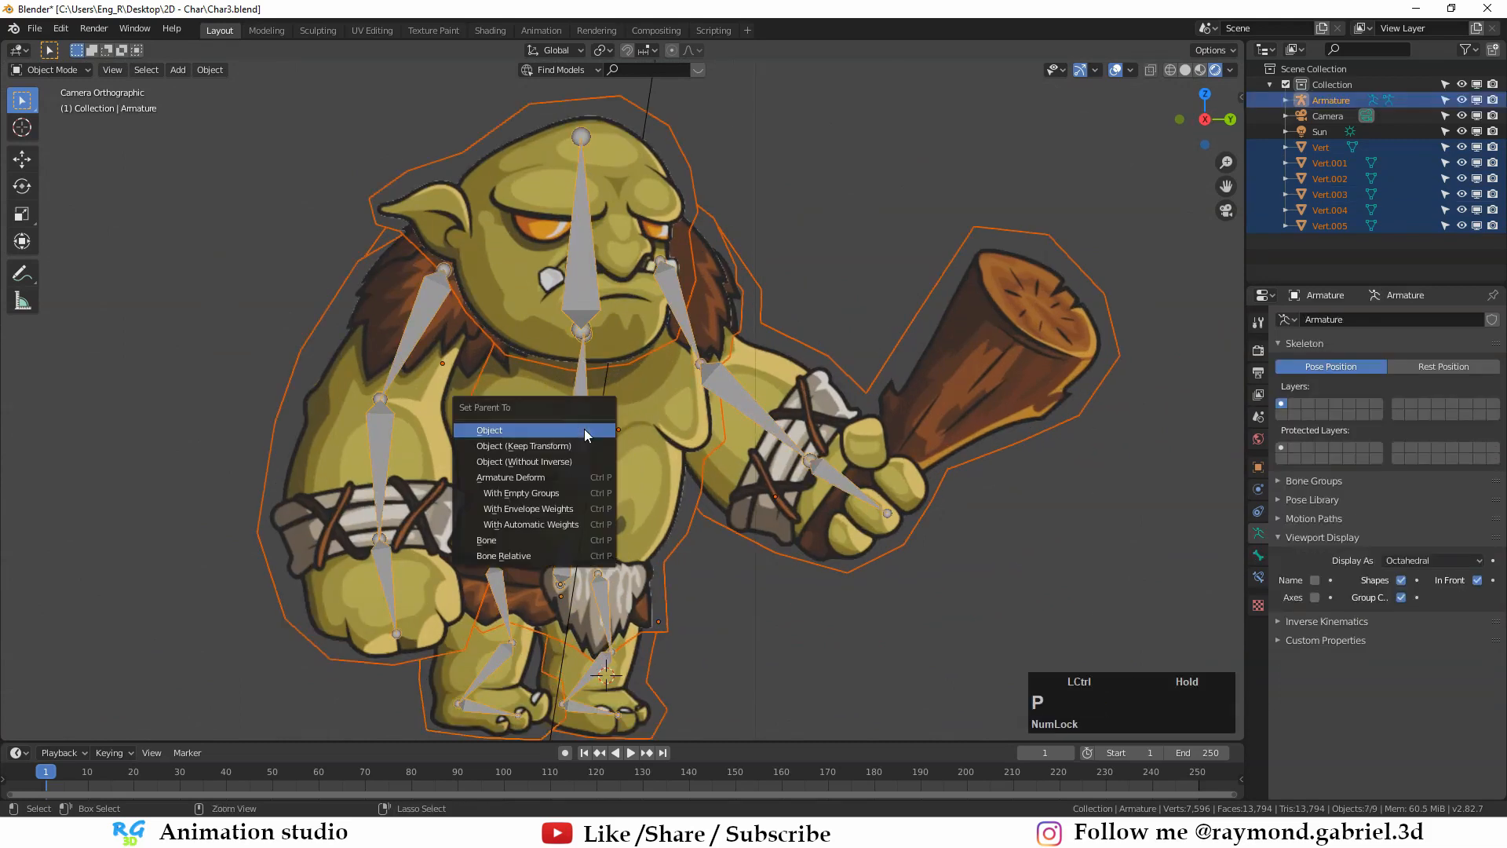
{"action": "left_click", "coordinate": [531, 526]}
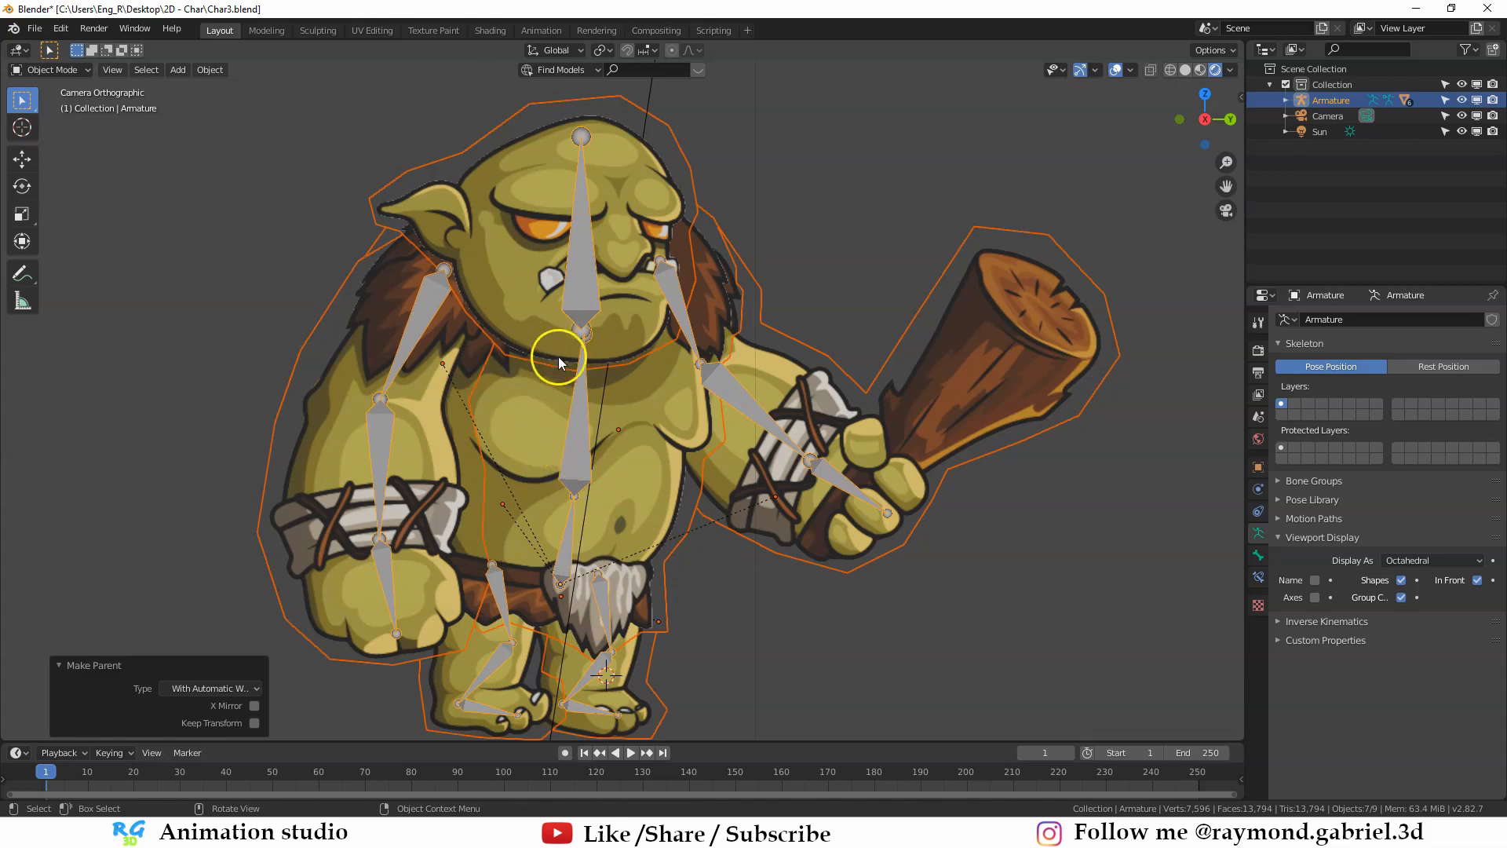
Step: Put the armature in Pose Mode, test-rotate the upper-spine bone to check the mesh deformation, and cancel the rotation
{"action": "left_click", "coordinate": [576, 408]}
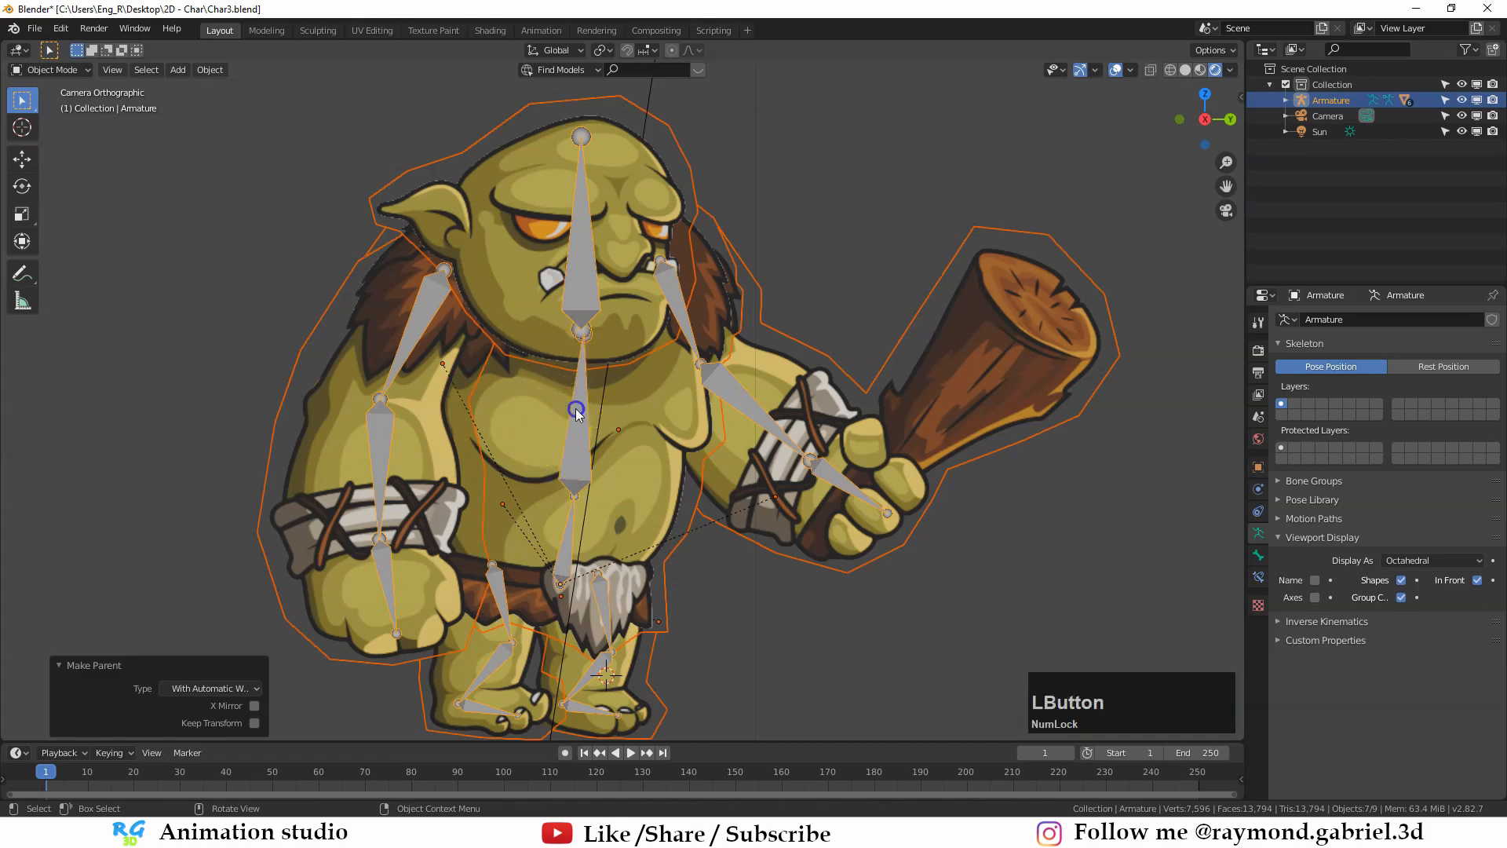
{"action": "key", "text": "ctrl+Tab"}
{"action": "middle_click_drag", "start_coordinate": [690, 473], "coordinate": [625, 479], "text": "shift"}
{"action": "scroll", "coordinate": [686, 488], "scroll_direction": "up", "scroll_amount": 1}
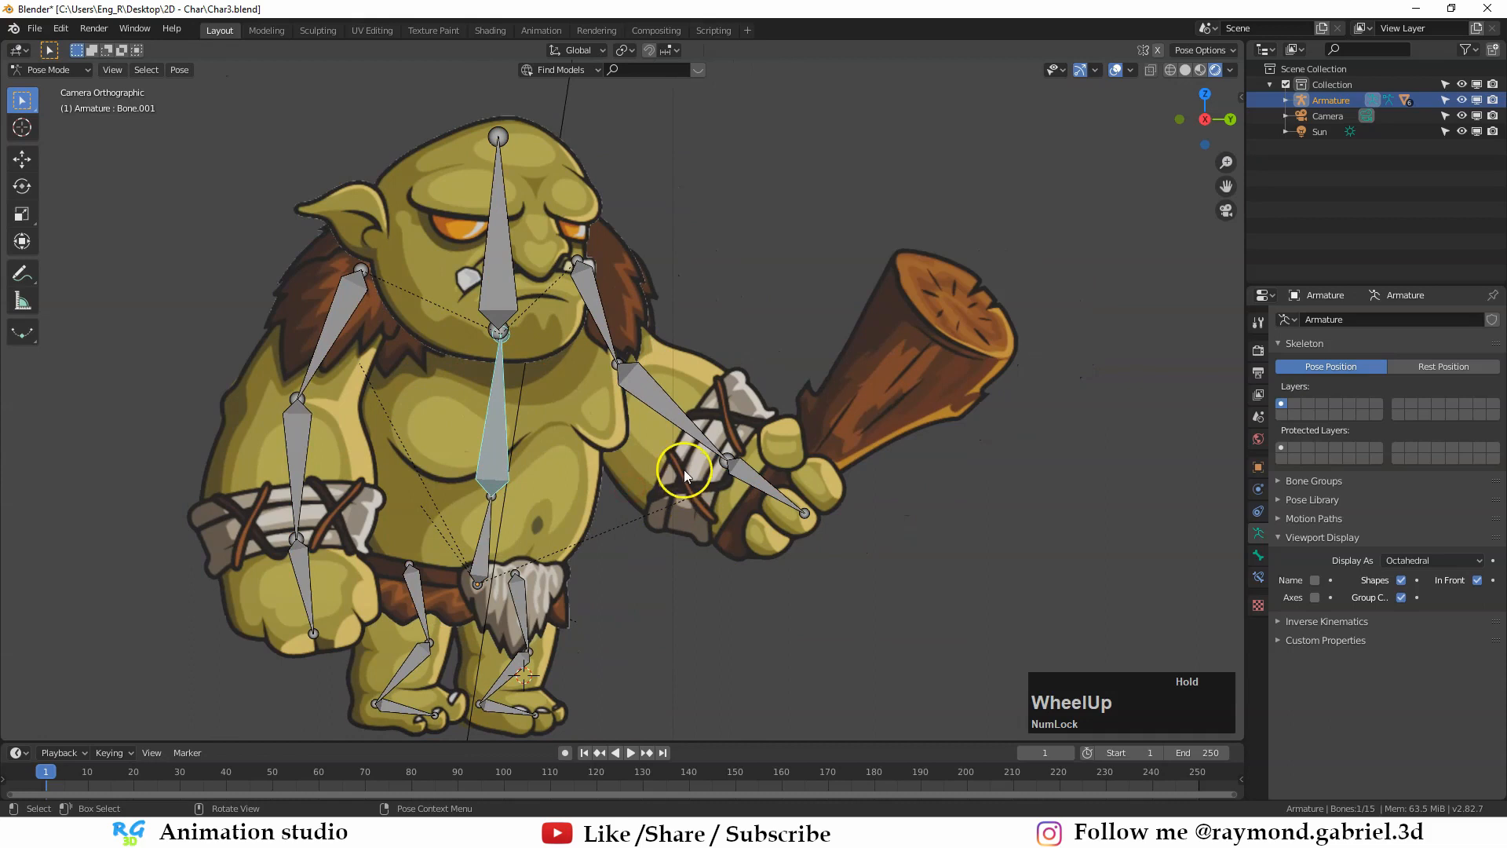
{"action": "key", "text": "r"}
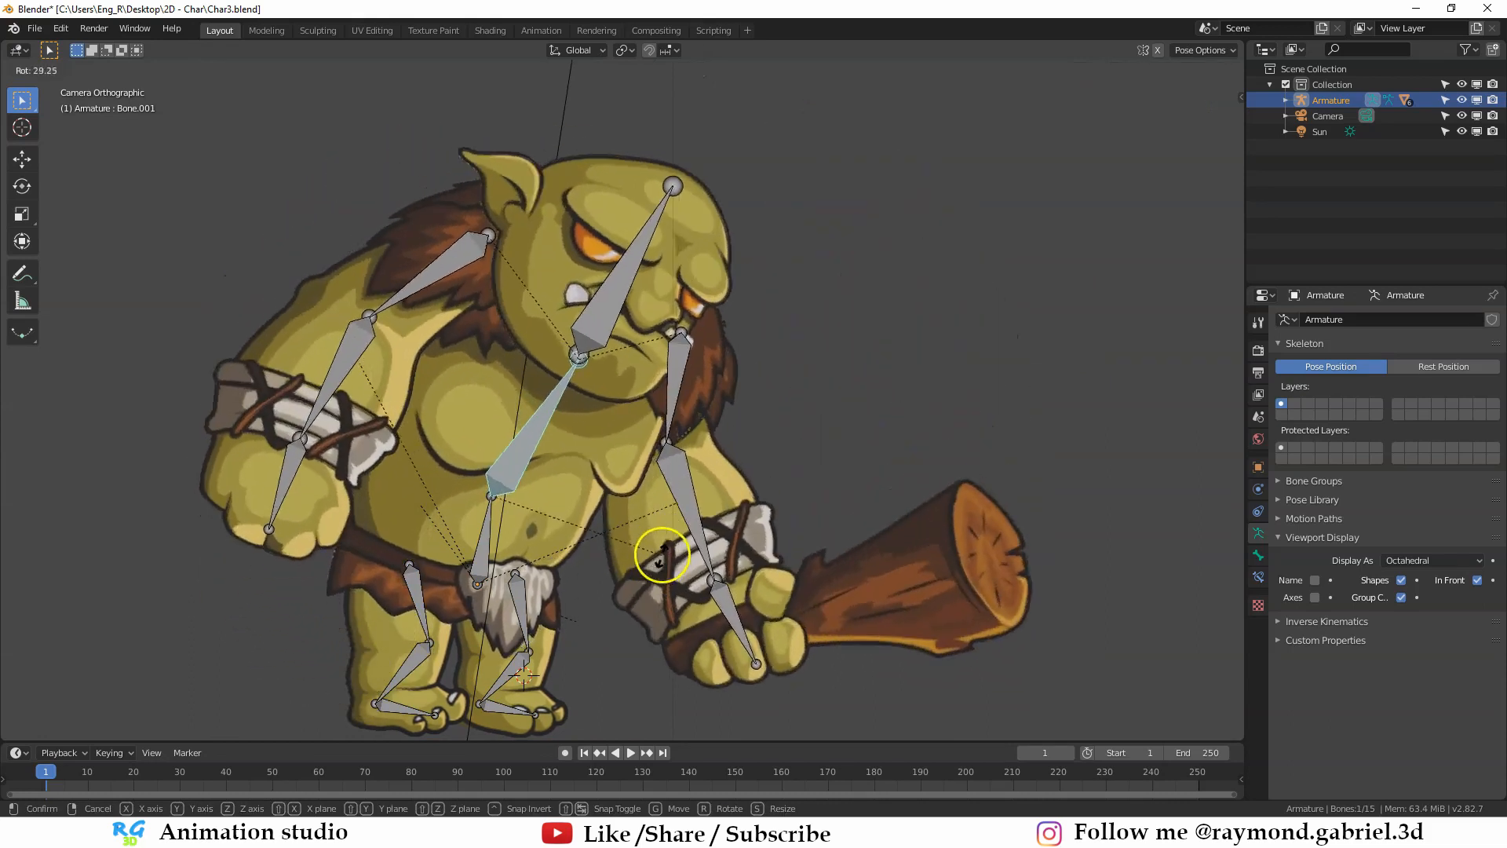
{"action": "key", "text": "Escape"}
Step: Test-rotate the upper bones of the club arm and the free arm to check their deformation, cancelling each rotation
{"action": "left_click", "coordinate": [599, 336]}
{"action": "key", "text": "r"}
{"action": "key", "text": "Escape"}
{"action": "left_click", "coordinate": [342, 310]}
{"action": "key", "text": "r"}
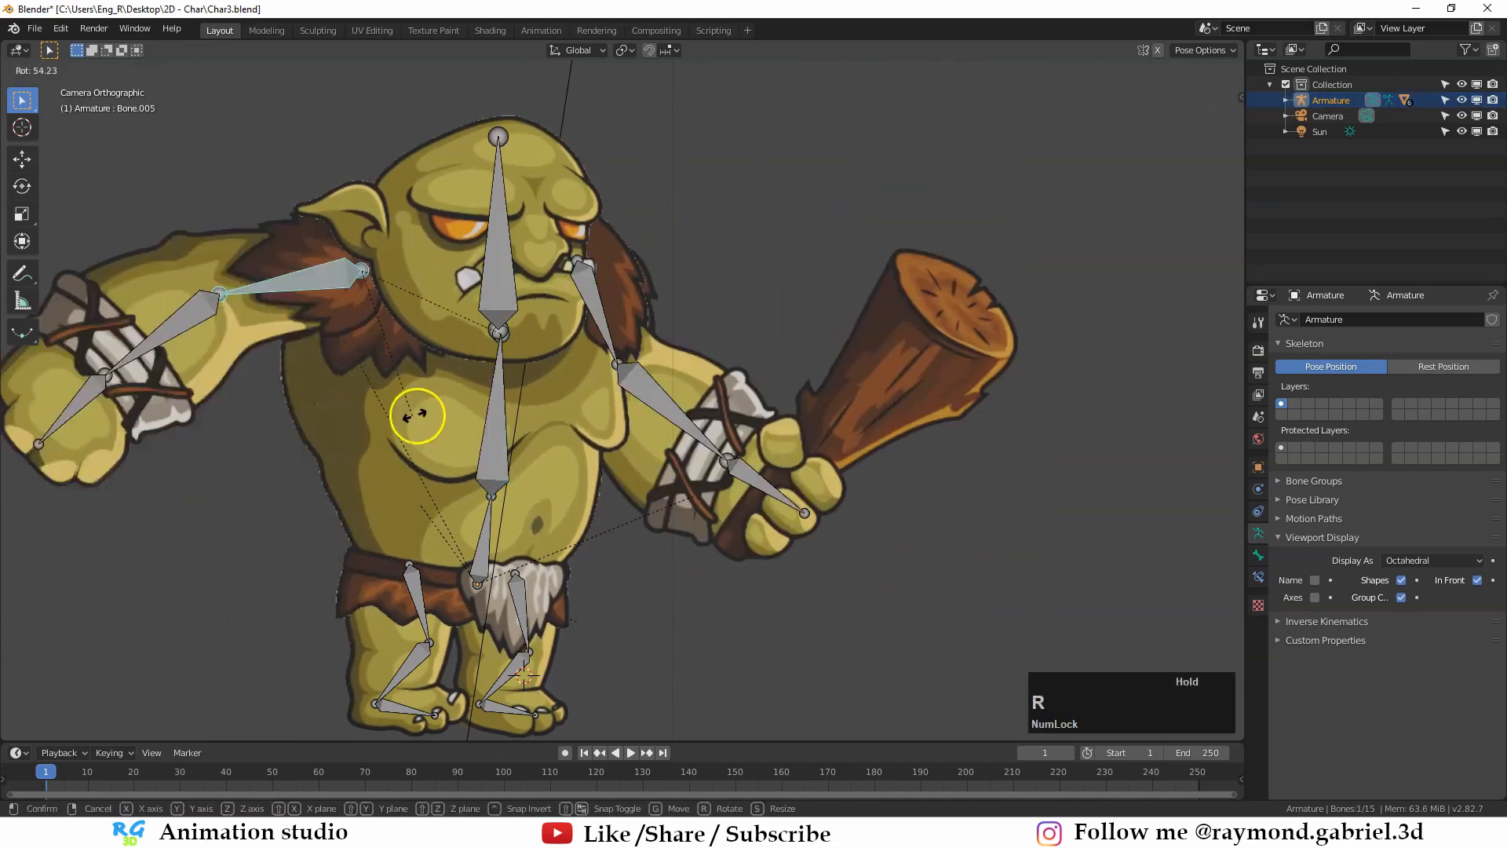
{"action": "key", "text": "Escape"}
{"action": "key", "text": "r"}
{"action": "key", "text": "Escape"}
Step: Test-rotate the thigh bone of the leg nearer the club in both directions, cancelling each rotation
{"action": "left_click", "coordinate": [502, 275]}
{"action": "key", "text": "r"}
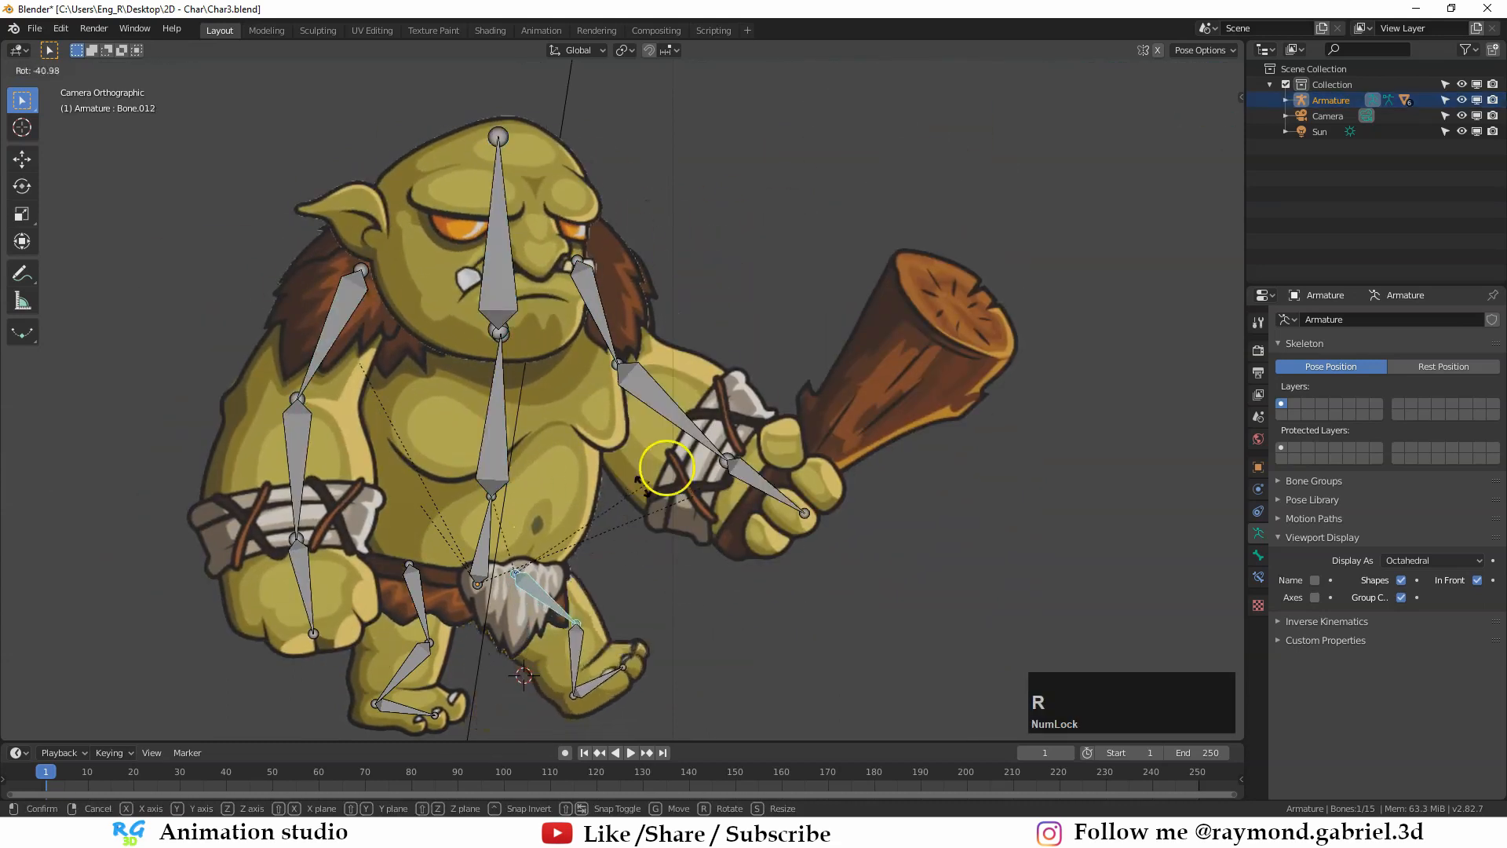
{"action": "key", "text": "Escape"}
{"action": "scroll", "coordinate": [652, 558], "scroll_direction": "down", "scroll_amount": 2}
{"action": "middle_click_drag", "start_coordinate": [652, 559], "coordinate": [638, 477], "text": "shift"}
{"action": "scroll", "coordinate": [639, 477], "scroll_direction": "up", "scroll_amount": 1}
{"action": "key", "text": "r"}
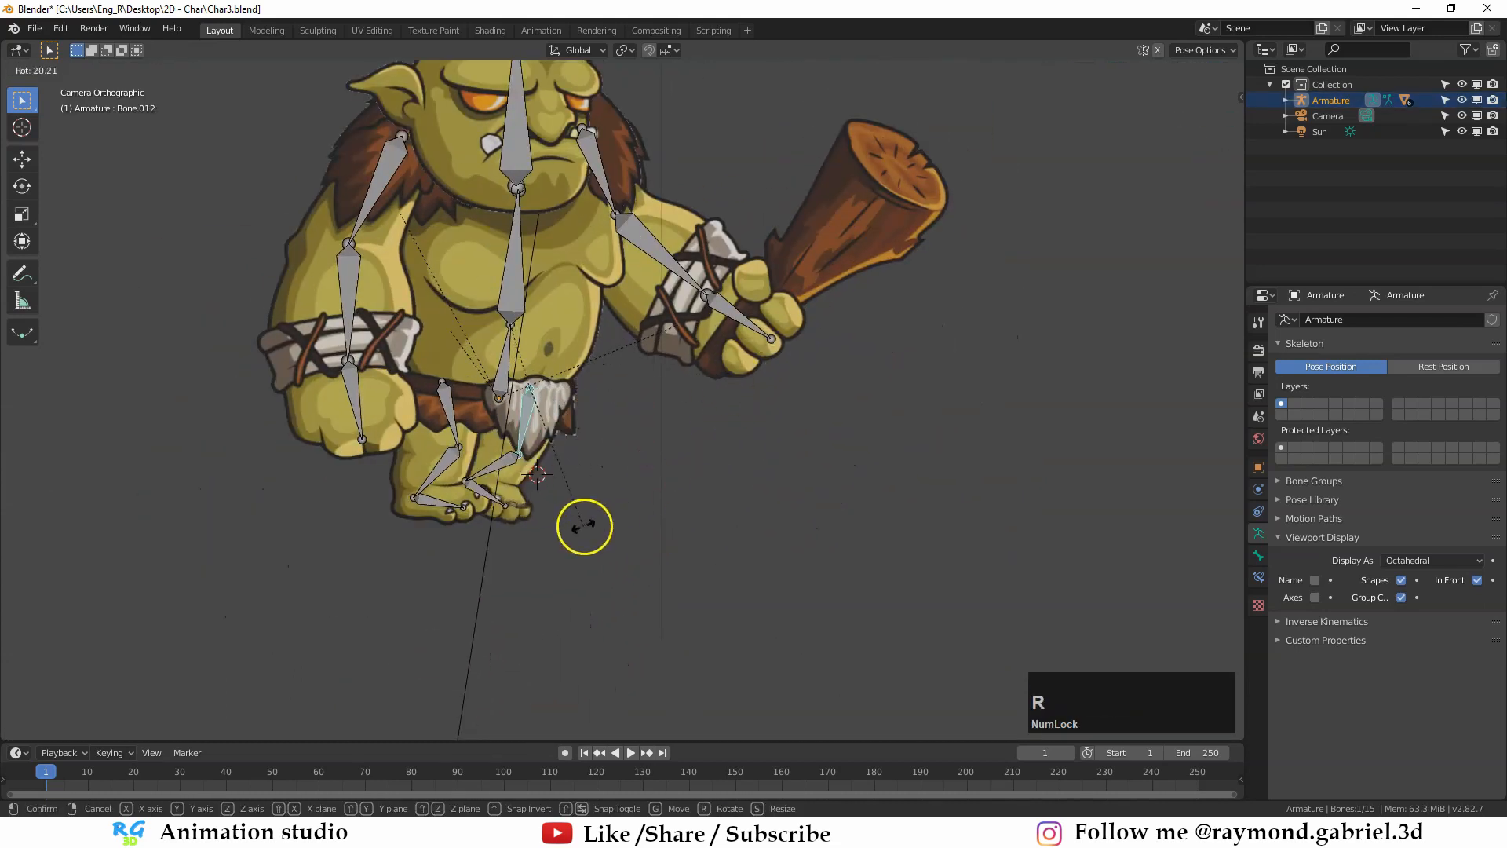
{"action": "key", "text": "Escape"}
Step: Select the club arm's upper bone again and test-rotate it to check how the arm and club follow
{"action": "key", "text": "KP_0"}
{"action": "scroll", "coordinate": [512, 343], "scroll_direction": "up", "scroll_amount": 3}
{"action": "left_click", "coordinate": [499, 276]}
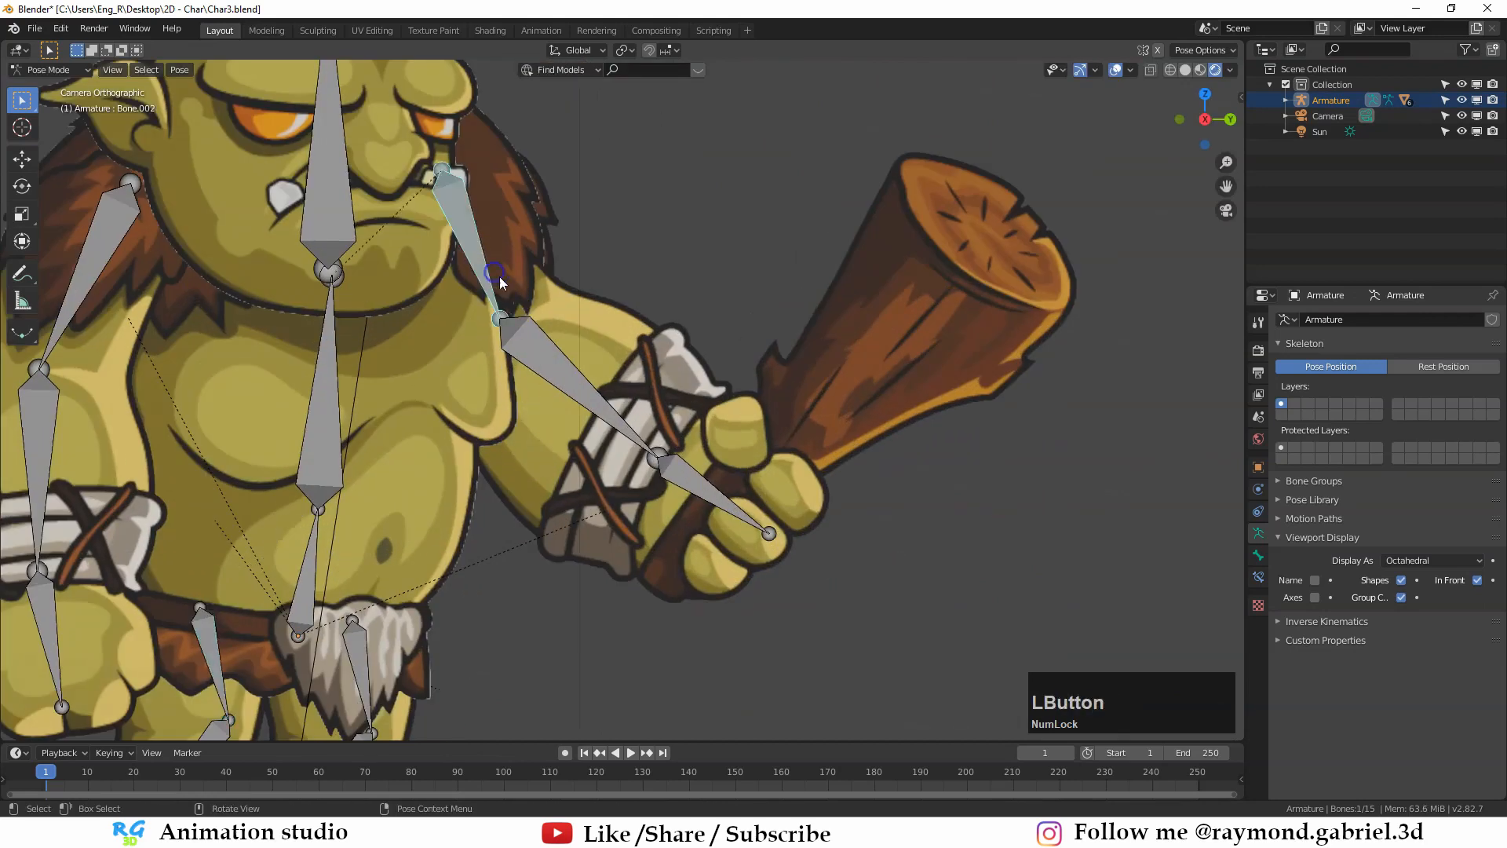
{"action": "scroll", "coordinate": [570, 409], "scroll_direction": "down", "scroll_amount": 2}
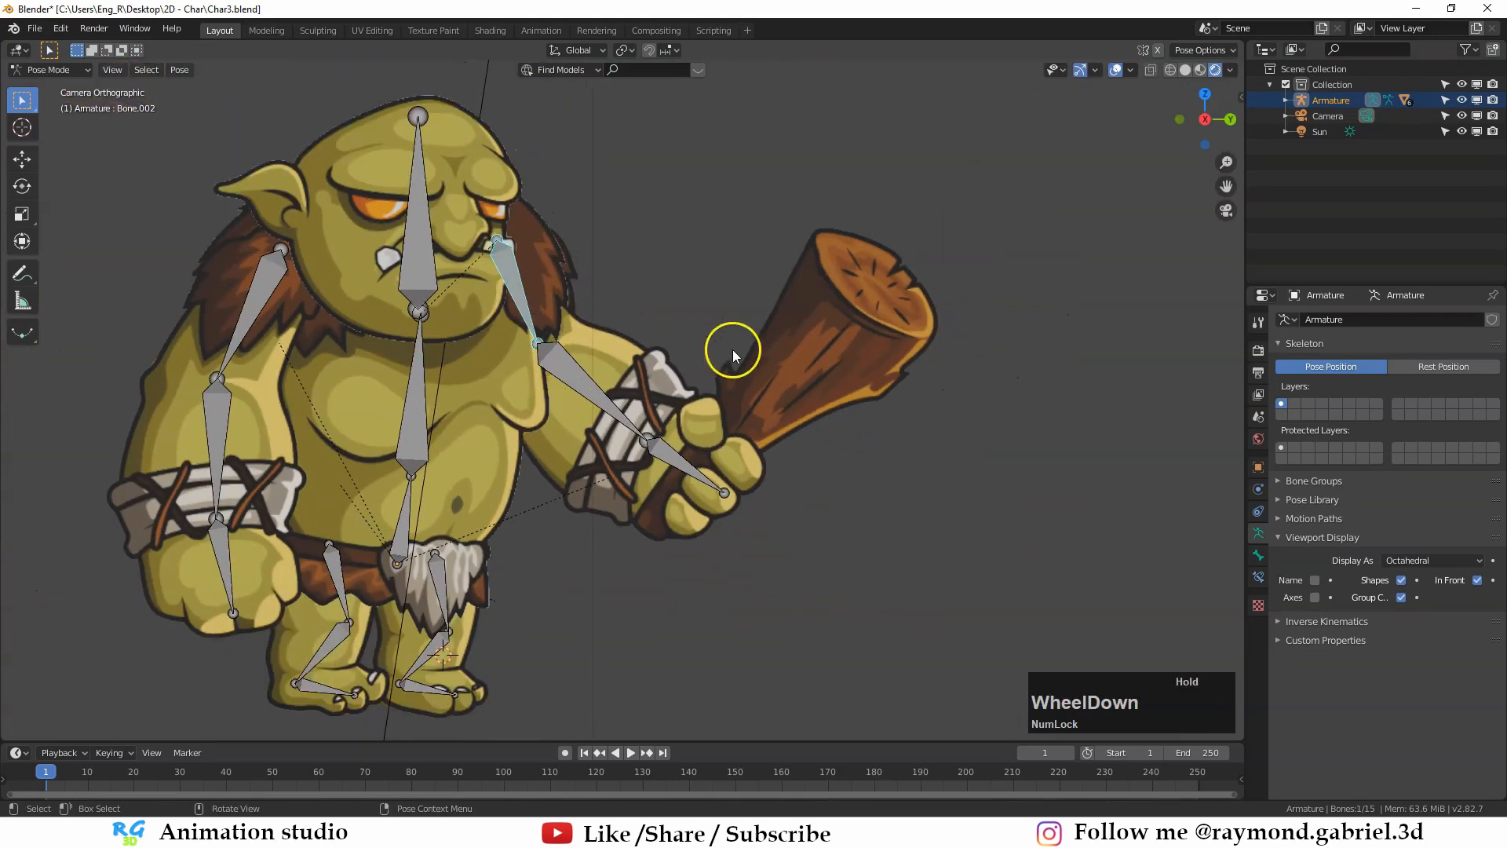
{"action": "key", "text": "r"}
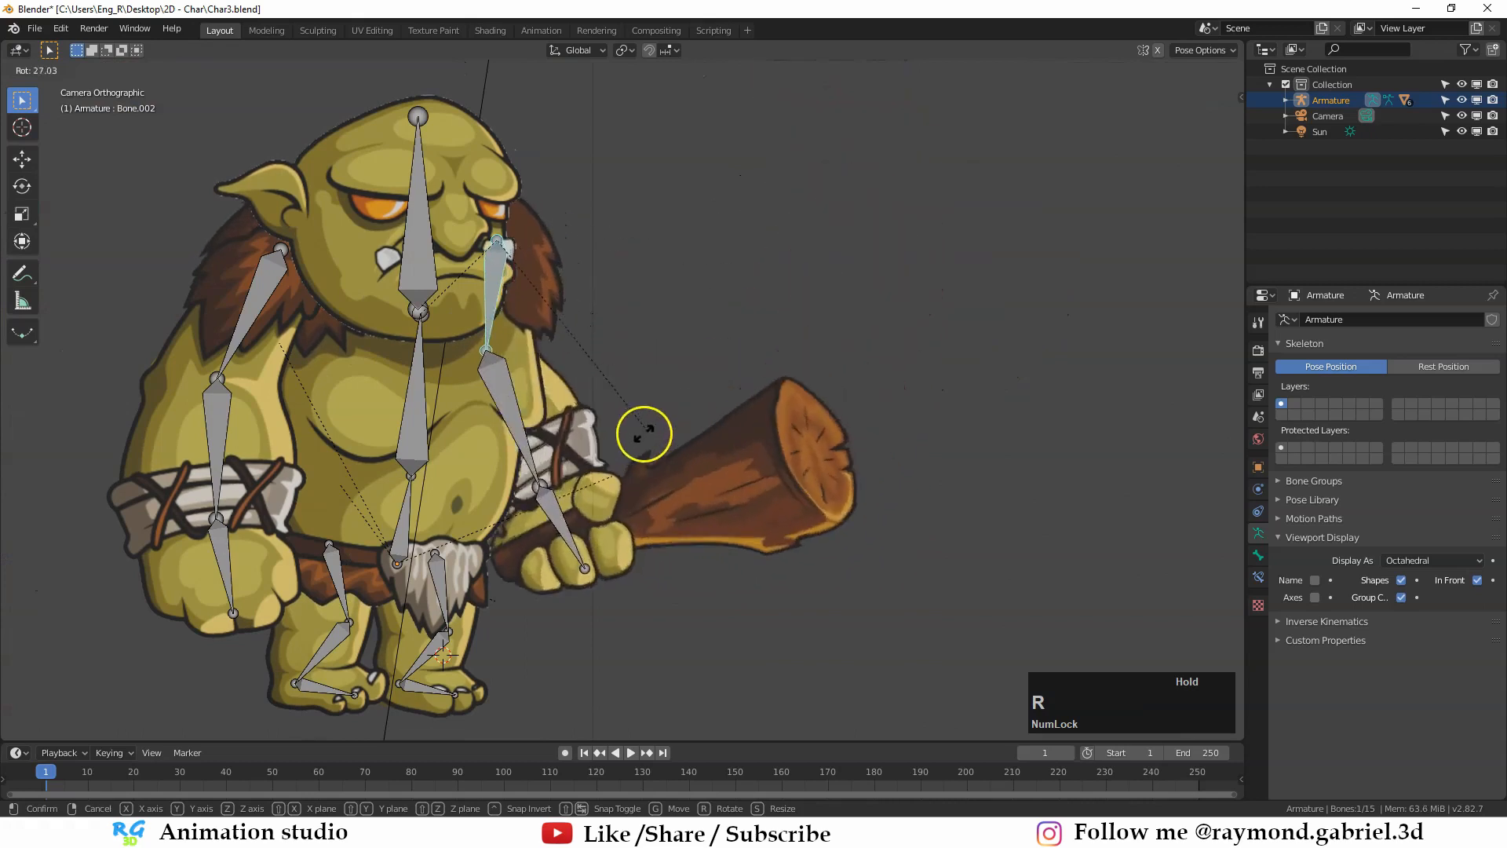
Step: Test-rotate the club arm's upper bone in both directions to check how the arm and torso deform, cancelling each rotation
{"action": "key", "text": "Escape"}
{"action": "key", "text": "r"}
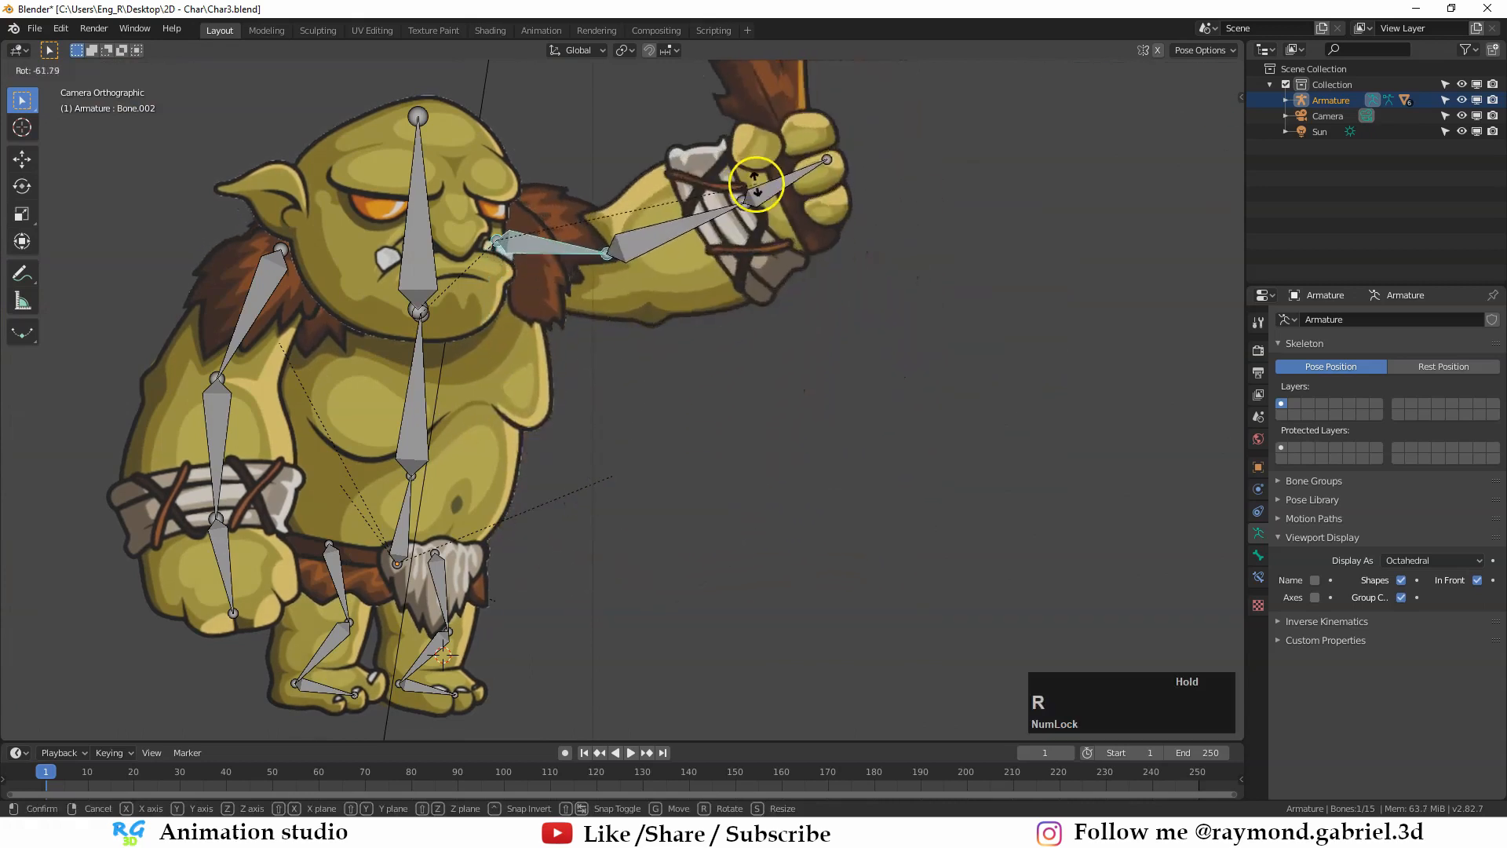
{"action": "key", "text": "Escape"}
{"action": "key", "text": "r"}
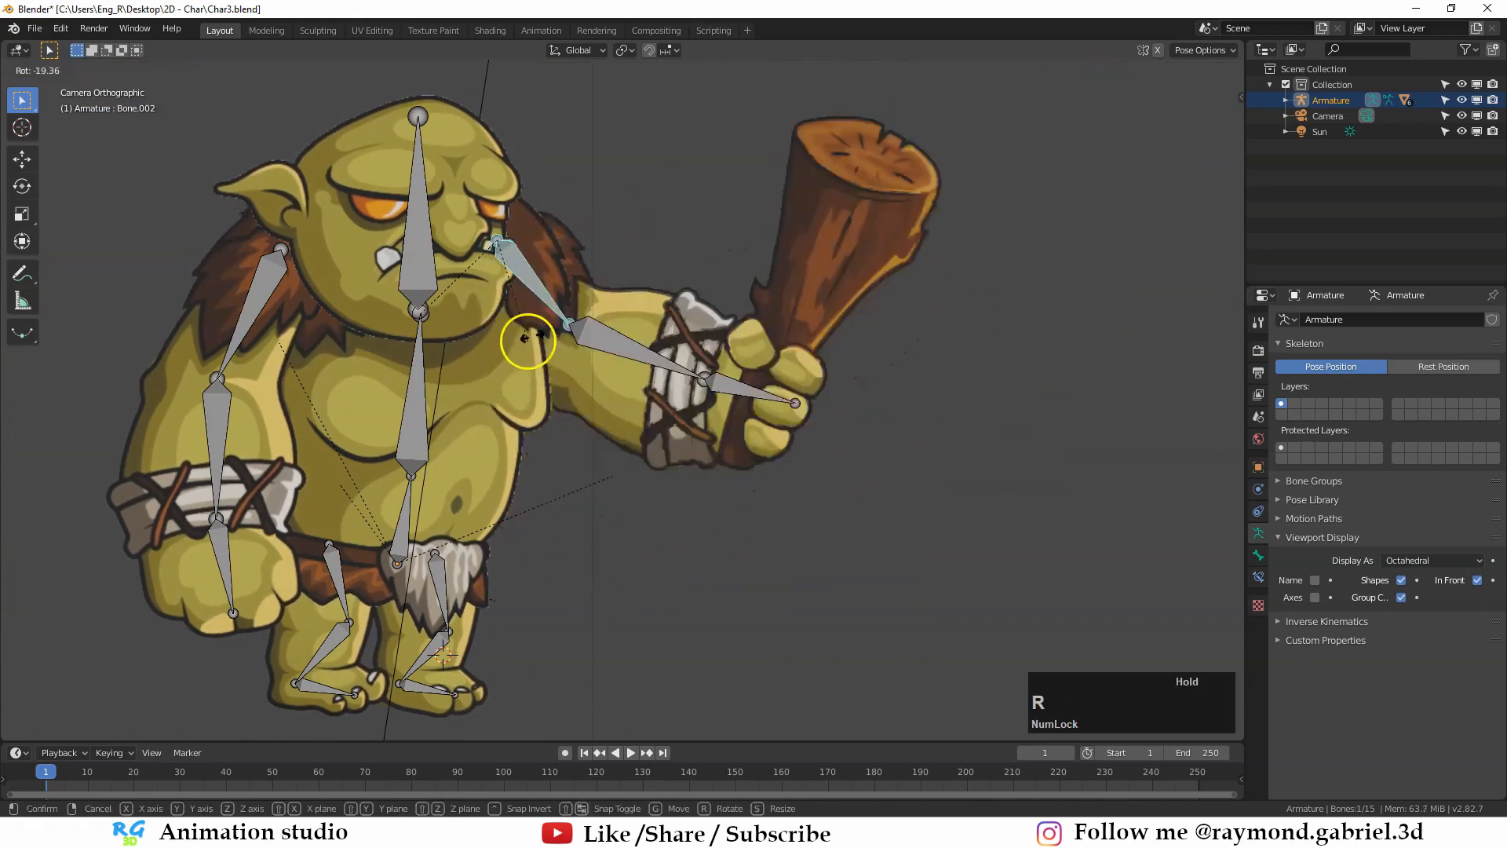
{"action": "key", "text": "Escape"}
{"action": "key", "text": "r"}
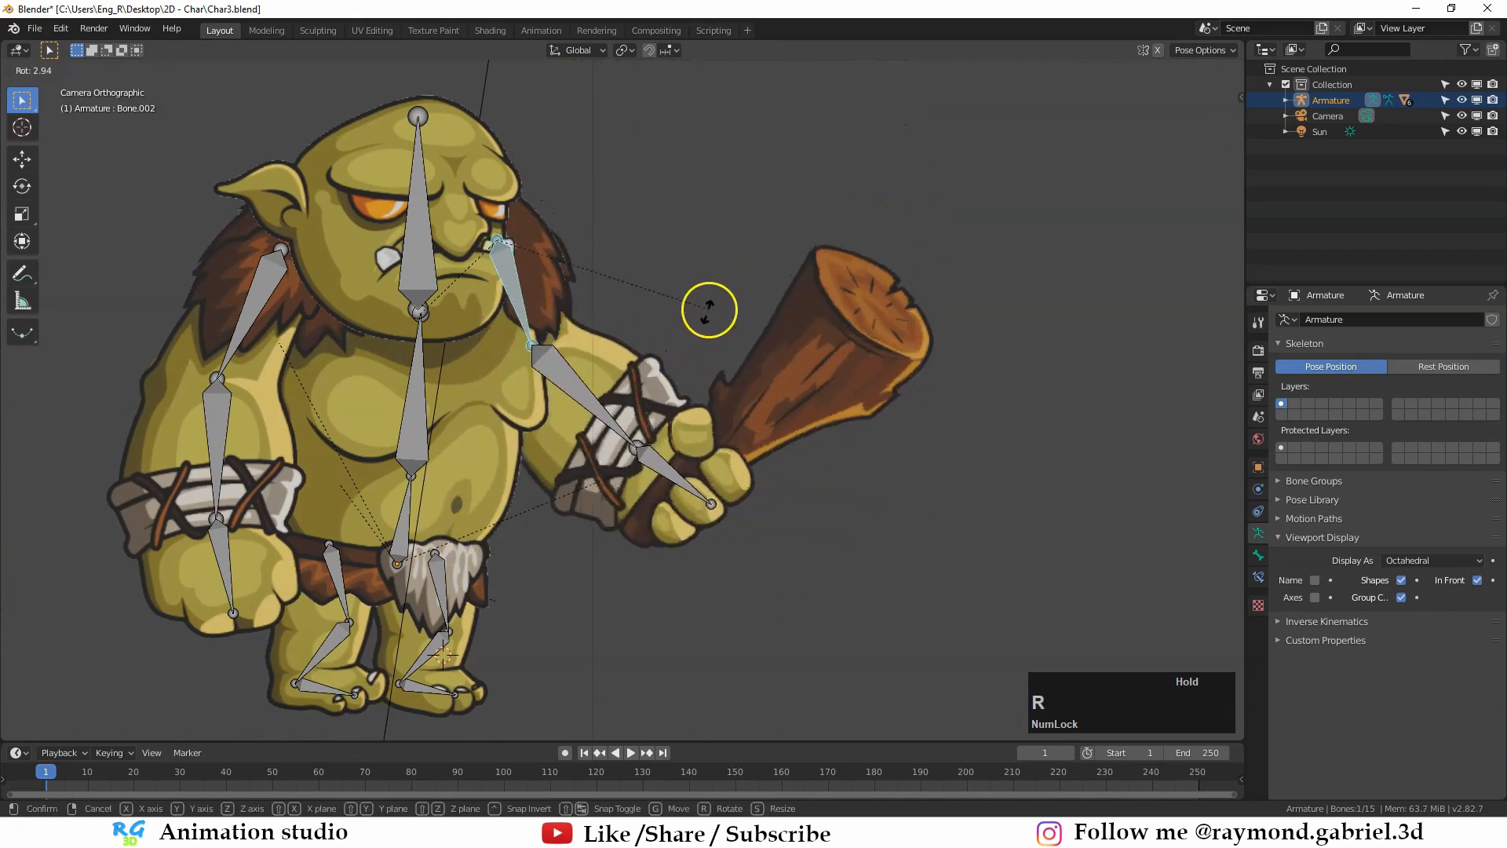
{"action": "key", "text": "Escape"}
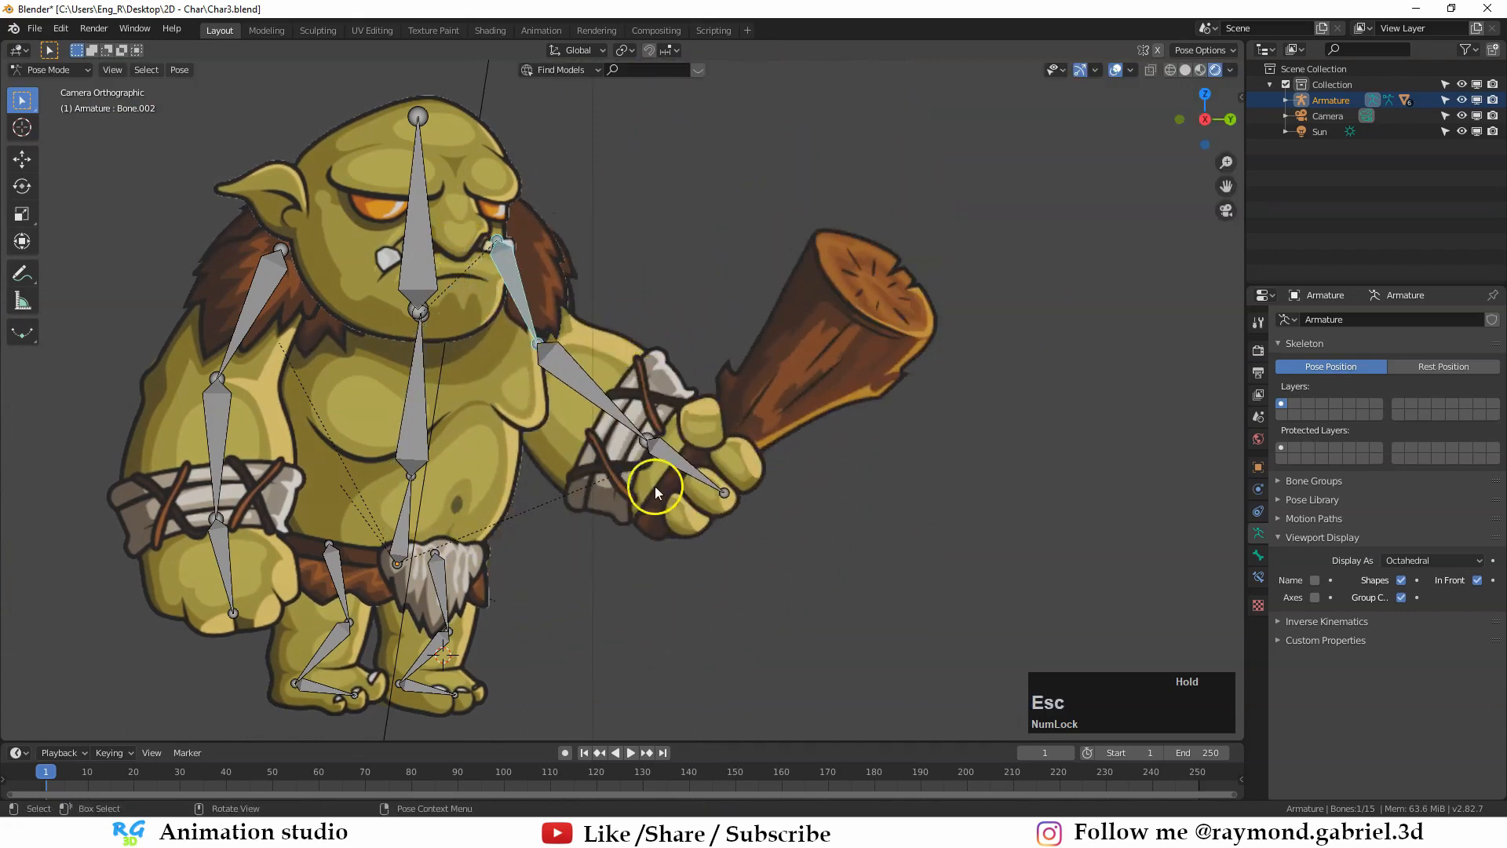
Step: Return the armature to Object Mode and examine the spacing between the character's body-part layers from the side
{"action": "middle_click_drag", "start_coordinate": [654, 487], "coordinate": [849, 170]}
{"action": "scroll", "coordinate": [844, 359], "scroll_direction": "down", "scroll_amount": 3}
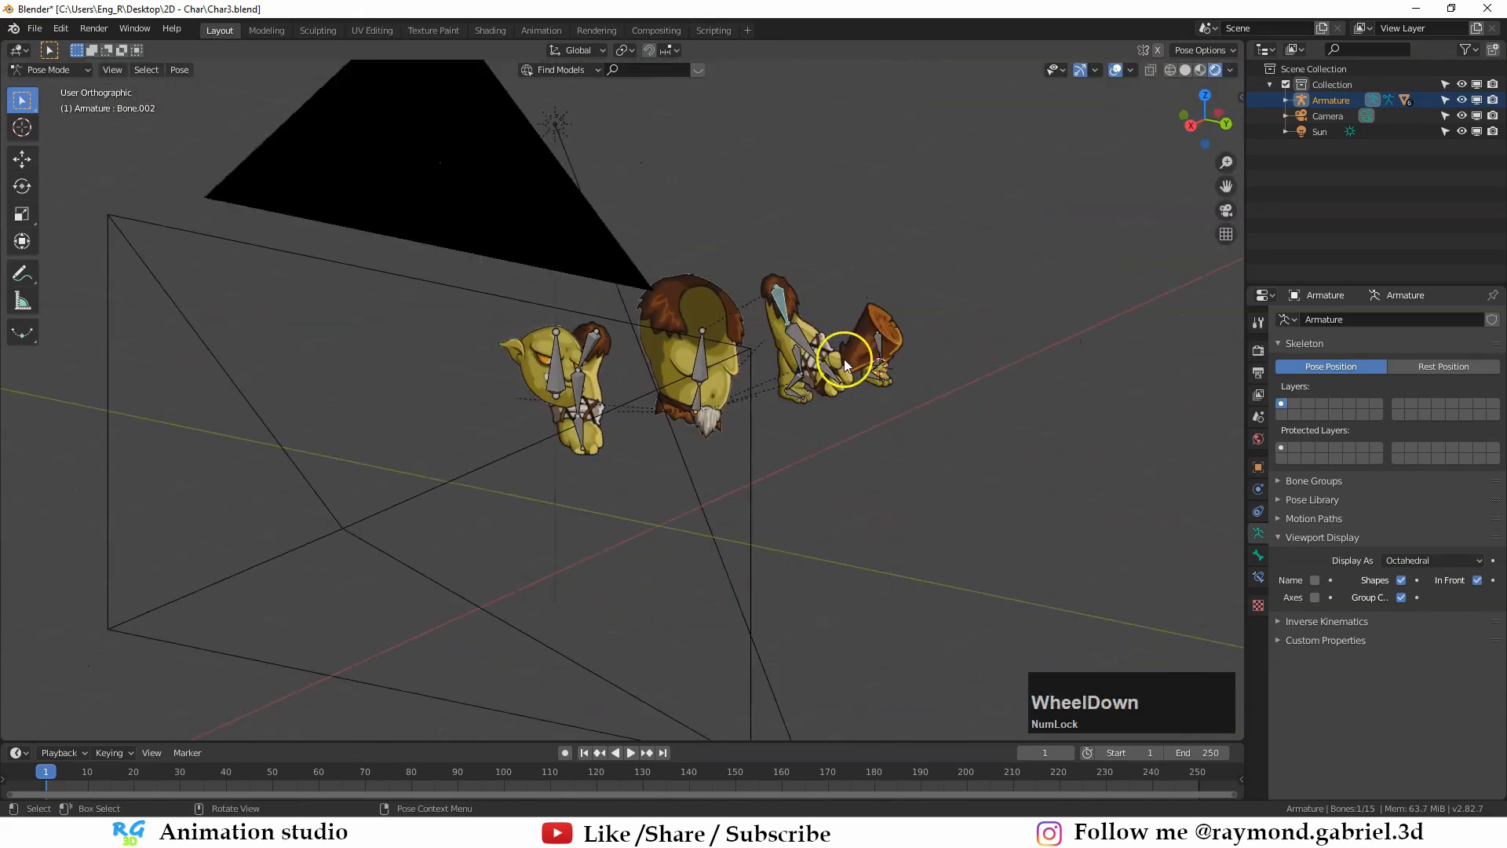
{"action": "middle_click_drag", "start_coordinate": [844, 360], "coordinate": [619, 413]}
{"action": "key", "text": "Tab"}
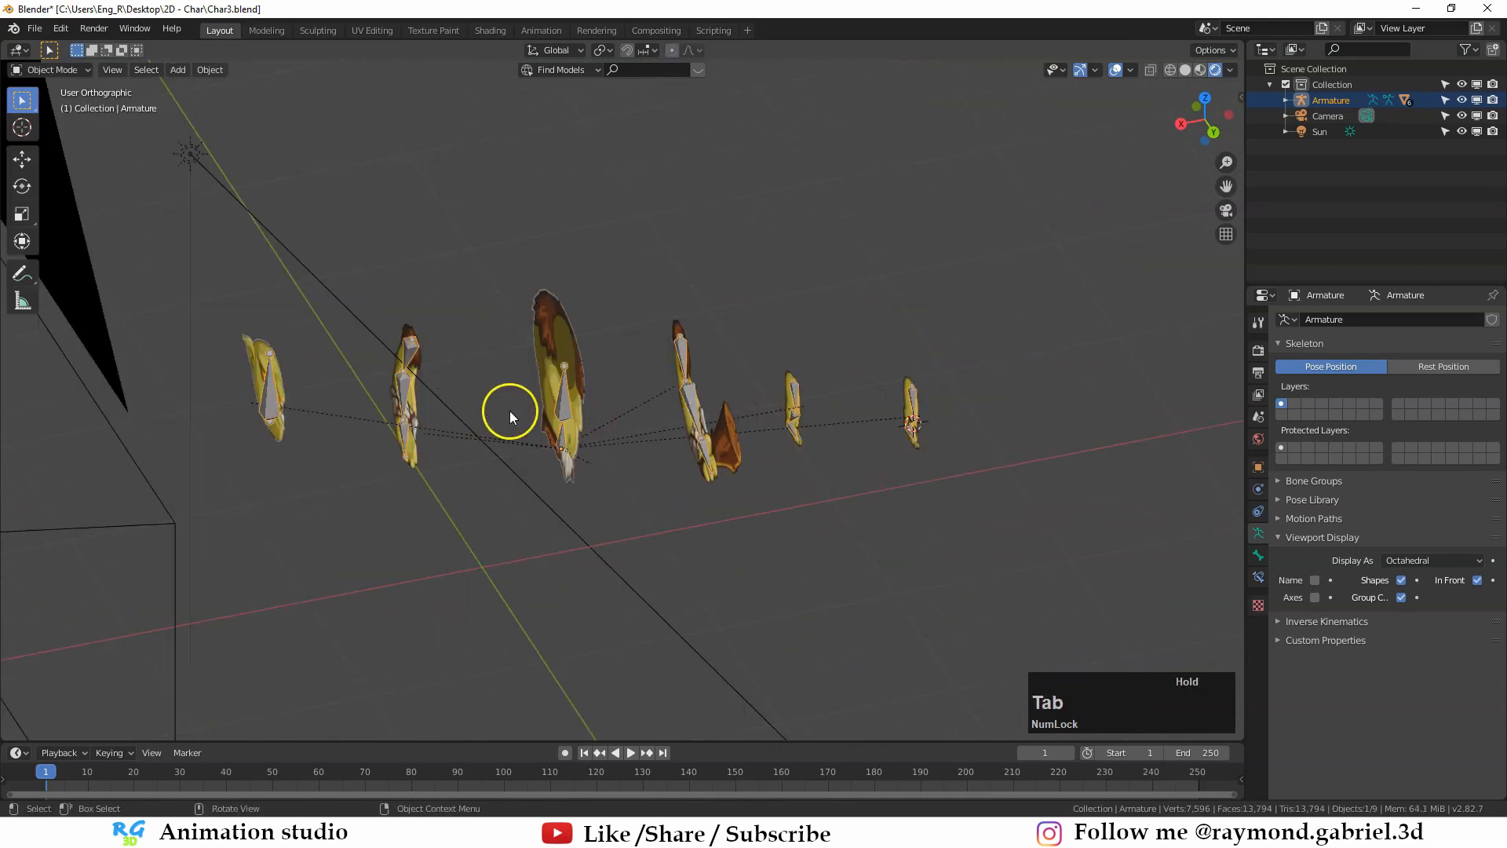
{"action": "scroll", "coordinate": [365, 409], "scroll_direction": "down", "scroll_amount": 1}
{"action": "mouse_move", "coordinate": [563, 404]}
{"action": "middle_mouse_down"}
{"action": "mouse_move", "coordinate": [650, 397]}
{"action": "mouse_move", "coordinate": [474, 403]}
{"action": "mouse_move", "coordinate": [465, 420]}
{"action": "mouse_move", "coordinate": [572, 379]}
{"action": "middle_mouse_up"}
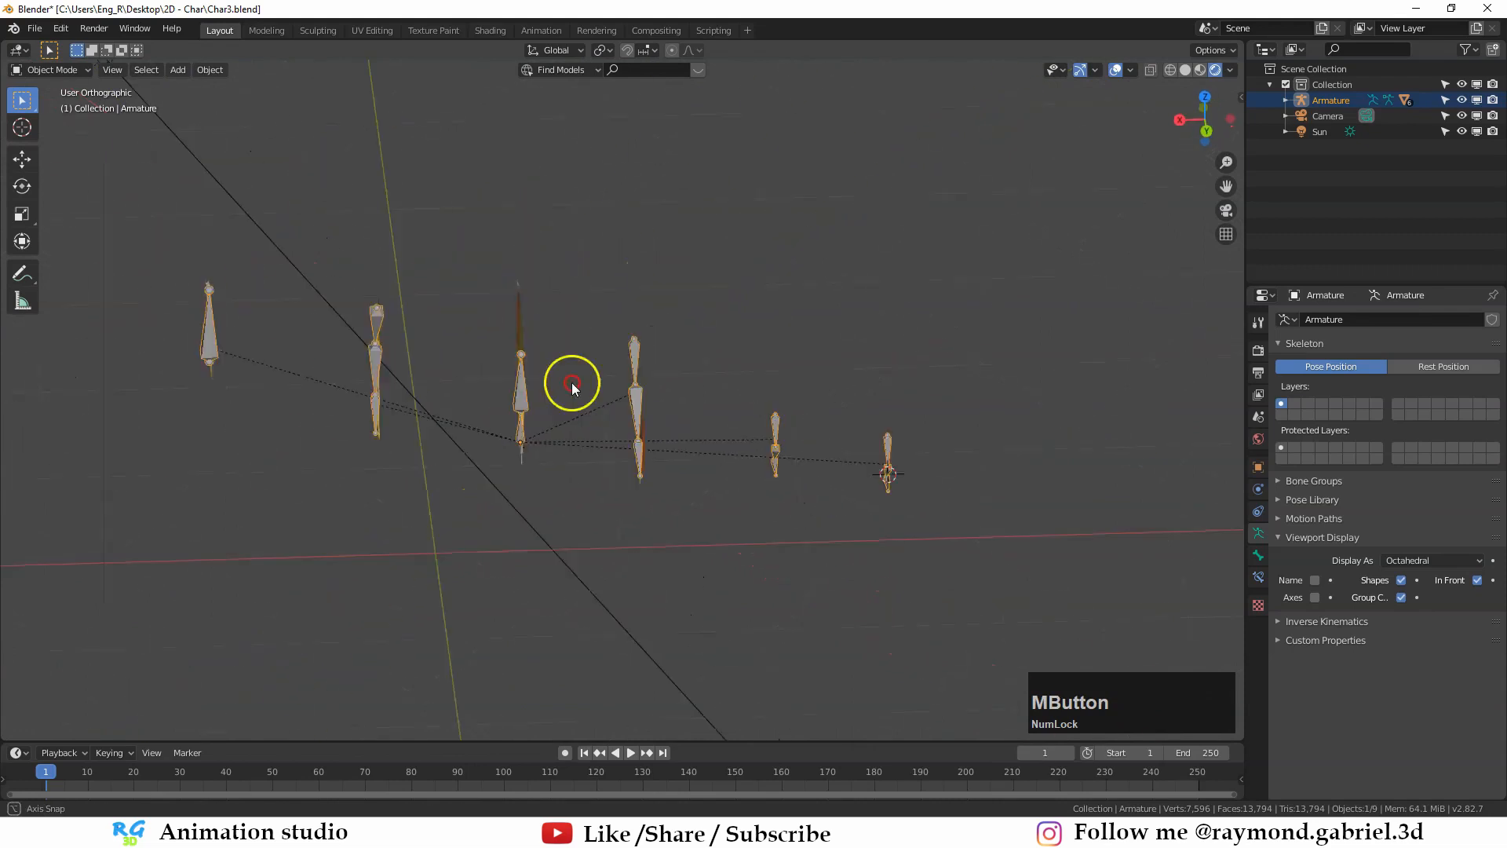
{"action": "scroll", "coordinate": [609, 384], "scroll_direction": "up", "scroll_amount": 3}
{"action": "left_click", "coordinate": [621, 345]}
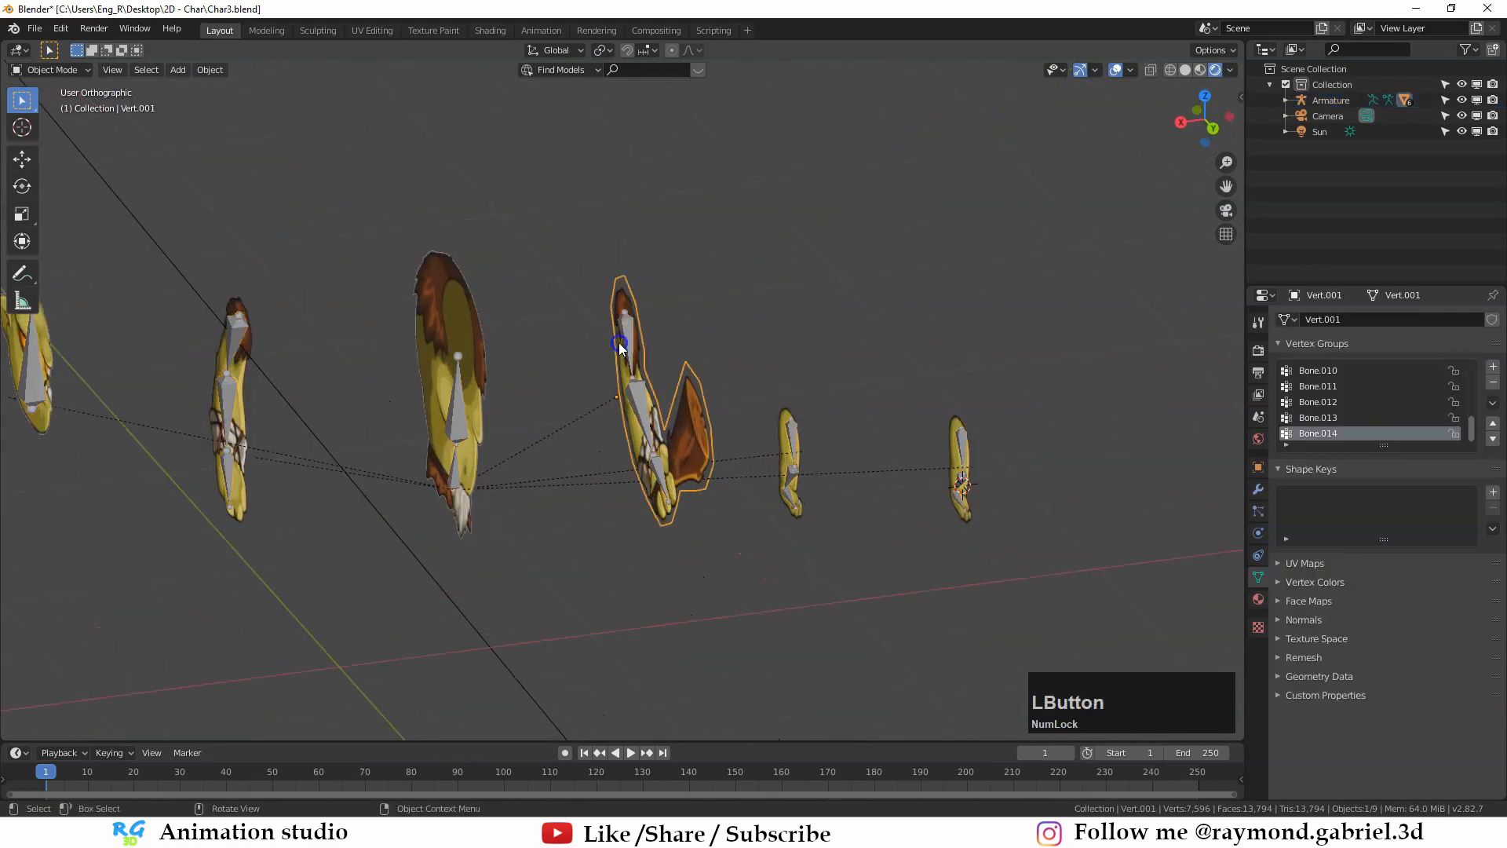
{"action": "scroll", "coordinate": [591, 364], "scroll_direction": "up", "scroll_amount": 2}
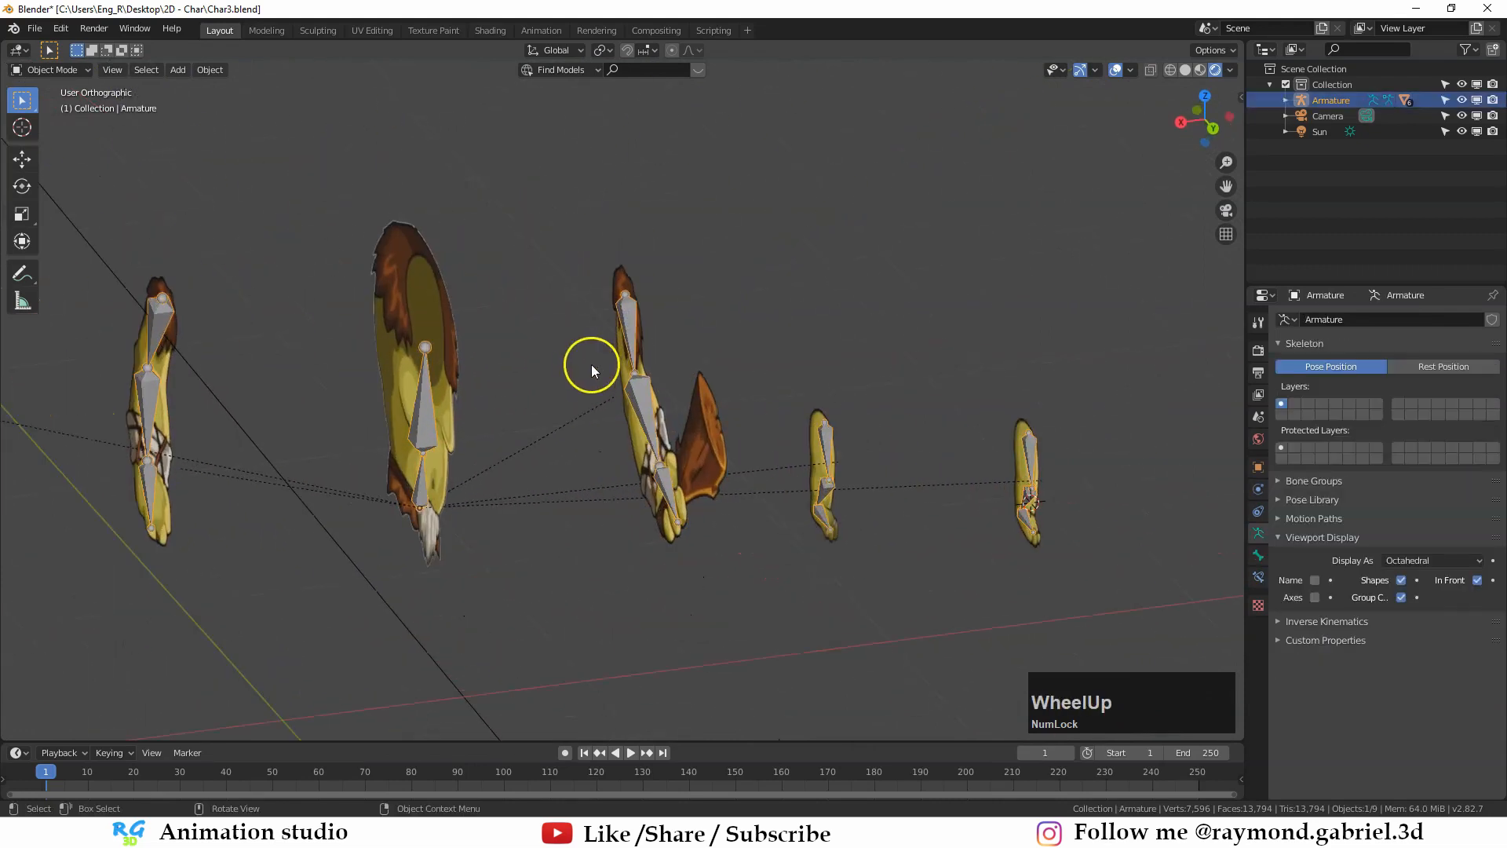
Step: Move the club arm mesh along the X axis, farther away from the torso layer
{"action": "left_click", "coordinate": [408, 280]}
{"action": "scroll", "coordinate": [498, 332], "scroll_direction": "down", "scroll_amount": 5}
{"action": "middle_click_drag", "start_coordinate": [499, 350], "coordinate": [681, 441]}
{"action": "left_click", "coordinate": [681, 442]}
{"action": "left_click_drag", "start_coordinate": [903, 259], "coordinate": [603, 527]}
{"action": "key", "text": "g"}
{"action": "key", "text": "x"}
{"action": "left_click", "coordinate": [657, 407]}
{"action": "key", "text": "g"}
{"action": "middle_click_drag", "start_coordinate": [710, 401], "coordinate": [450, 380]}
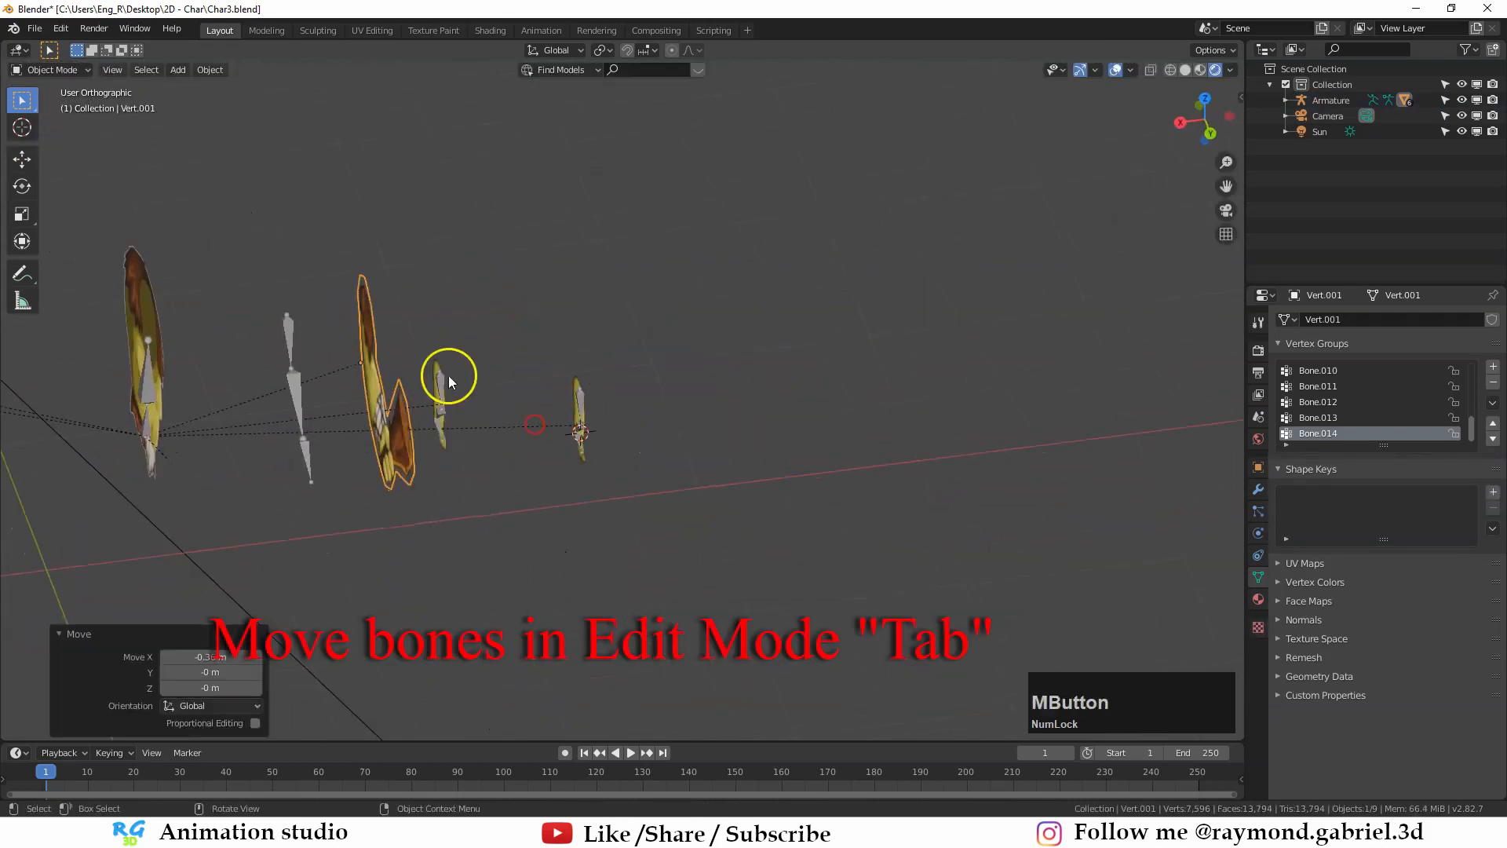
Step: Move the two leg meshes together along the X axis, farther from the club arm layer
{"action": "left_click", "coordinate": [442, 383]}
{"action": "left_click", "coordinate": [578, 376], "text": "shift"}
{"action": "key", "text": "g"}
{"action": "key", "text": "x"}
{"action": "left_click", "coordinate": [738, 350]}
Step: In the armature's Edit Mode, move the club arm and leg bones along X to line up with their meshes, and return to Object Mode
{"action": "left_click", "coordinate": [299, 407]}
{"action": "key", "text": "Tab"}
{"action": "key", "text": "g"}
{"action": "key", "text": "x"}
{"action": "middle_click_drag", "start_coordinate": [376, 416], "coordinate": [401, 474]}
{"action": "left_click_drag", "start_coordinate": [640, 375], "coordinate": [400, 588]}
{"action": "key", "text": "g"}
{"action": "key", "text": "x"}
{"action": "left_click", "coordinate": [714, 558]}
{"action": "middle_click_drag", "start_coordinate": [718, 549], "coordinate": [635, 469]}
{"action": "key", "text": "Tab"}
{"action": "key", "text": "KP_3"}
{"action": "scroll", "coordinate": [584, 434], "scroll_direction": "up", "scroll_amount": 2}
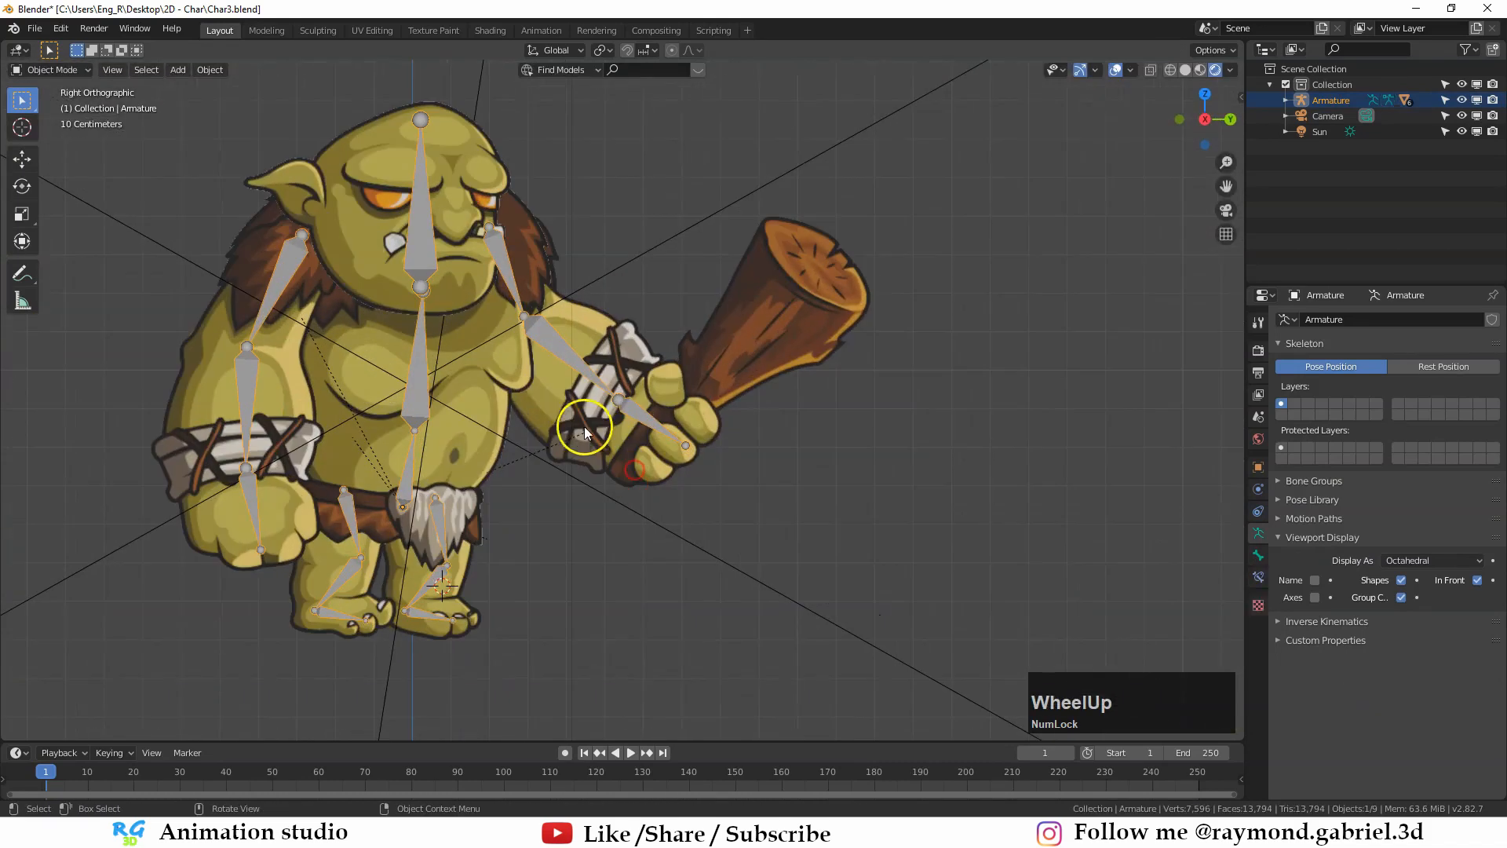
Step: Parent all six body-part meshes to the armature again with Automatic Weights
{"action": "left_click", "coordinate": [612, 321]}
{"action": "left_click", "coordinate": [481, 474], "text": "shift"}
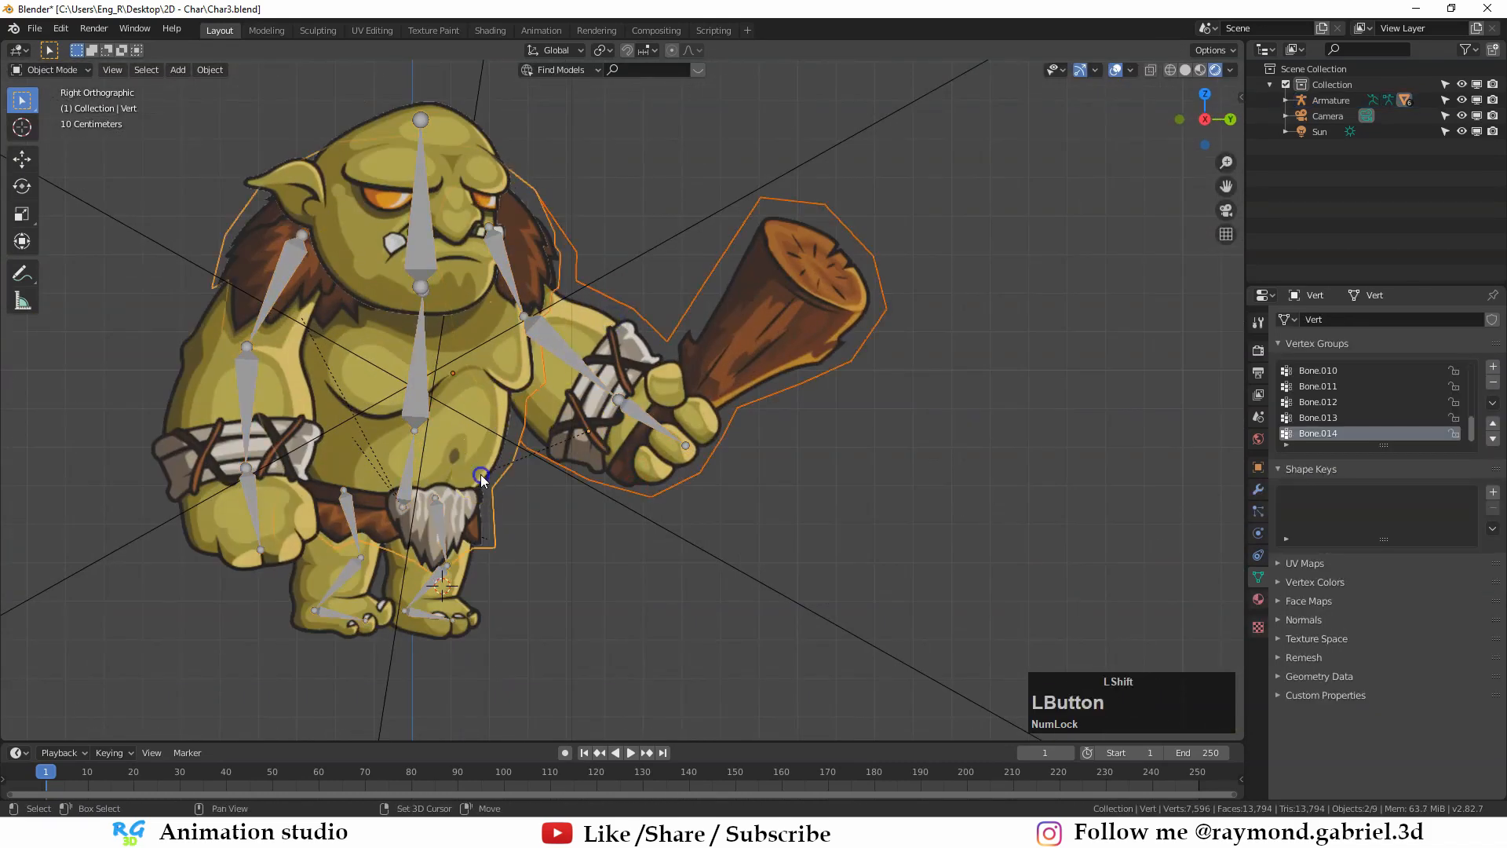
{"action": "left_click", "coordinate": [323, 181], "text": "shift"}
{"action": "left_click", "coordinate": [187, 366], "text": "shift"}
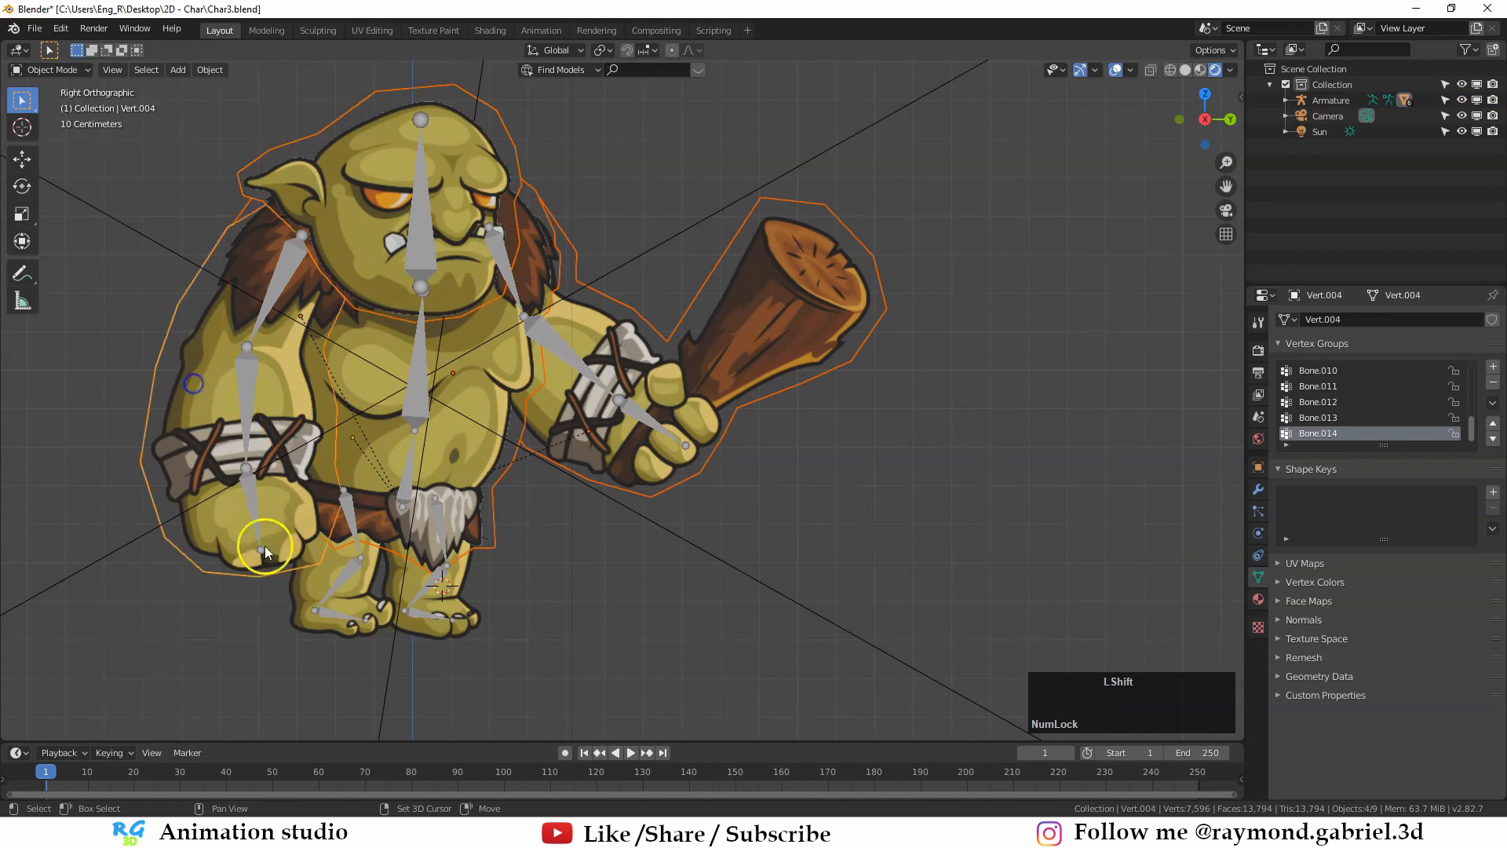
{"action": "left_click", "coordinate": [322, 623], "text": "shift"}
{"action": "left_click", "coordinate": [427, 386], "text": "shift"}
{"action": "key", "text": "ctrl+p"}
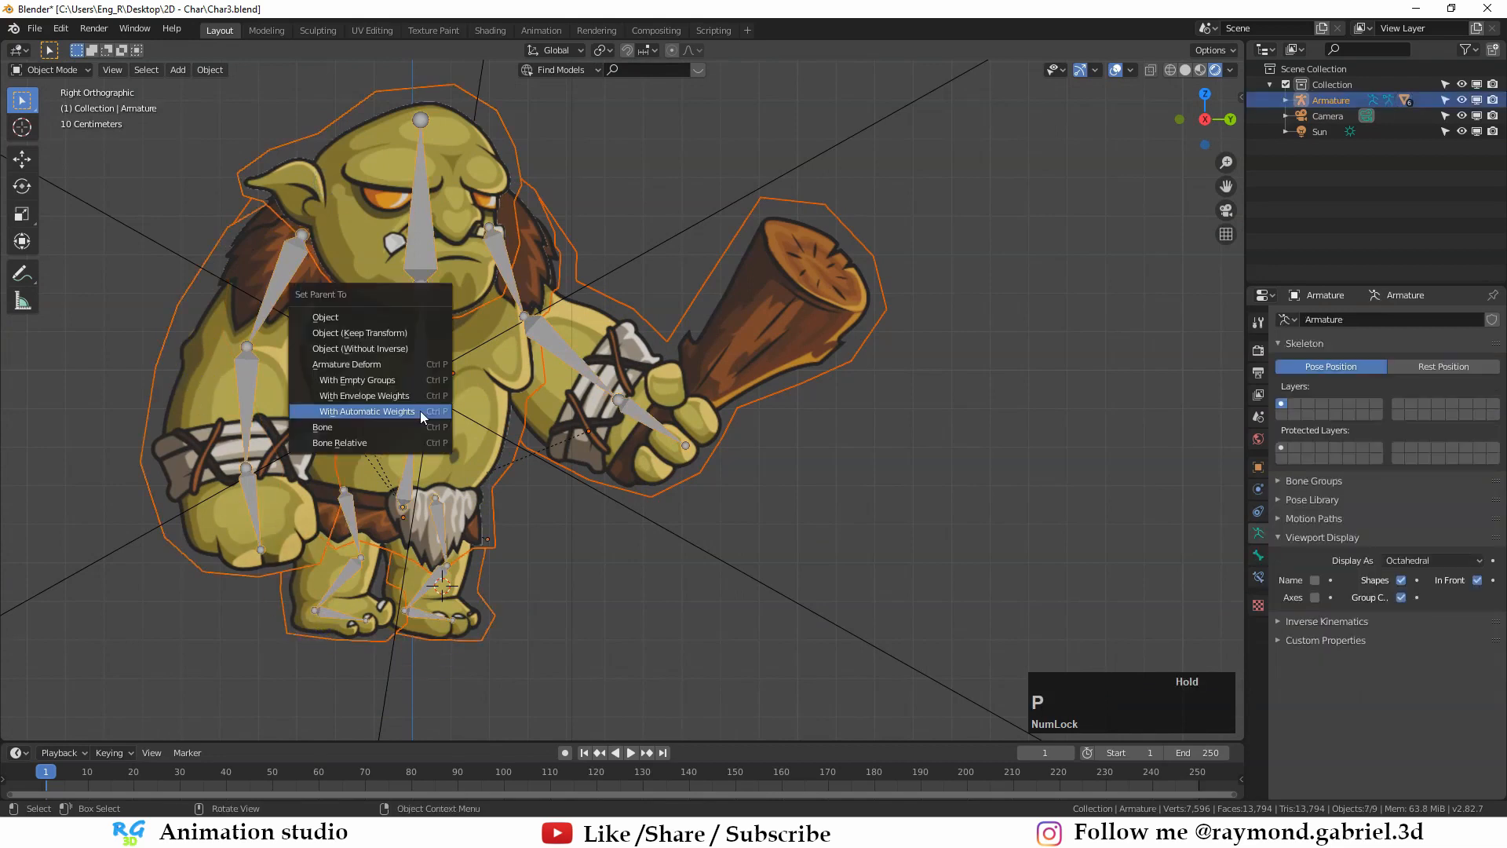
{"action": "left_click", "coordinate": [352, 409]}
Step: Put the armature in Pose Mode and test-rotate the upper bones of both arms, cancelling each rotation
{"action": "left_click", "coordinate": [507, 267]}
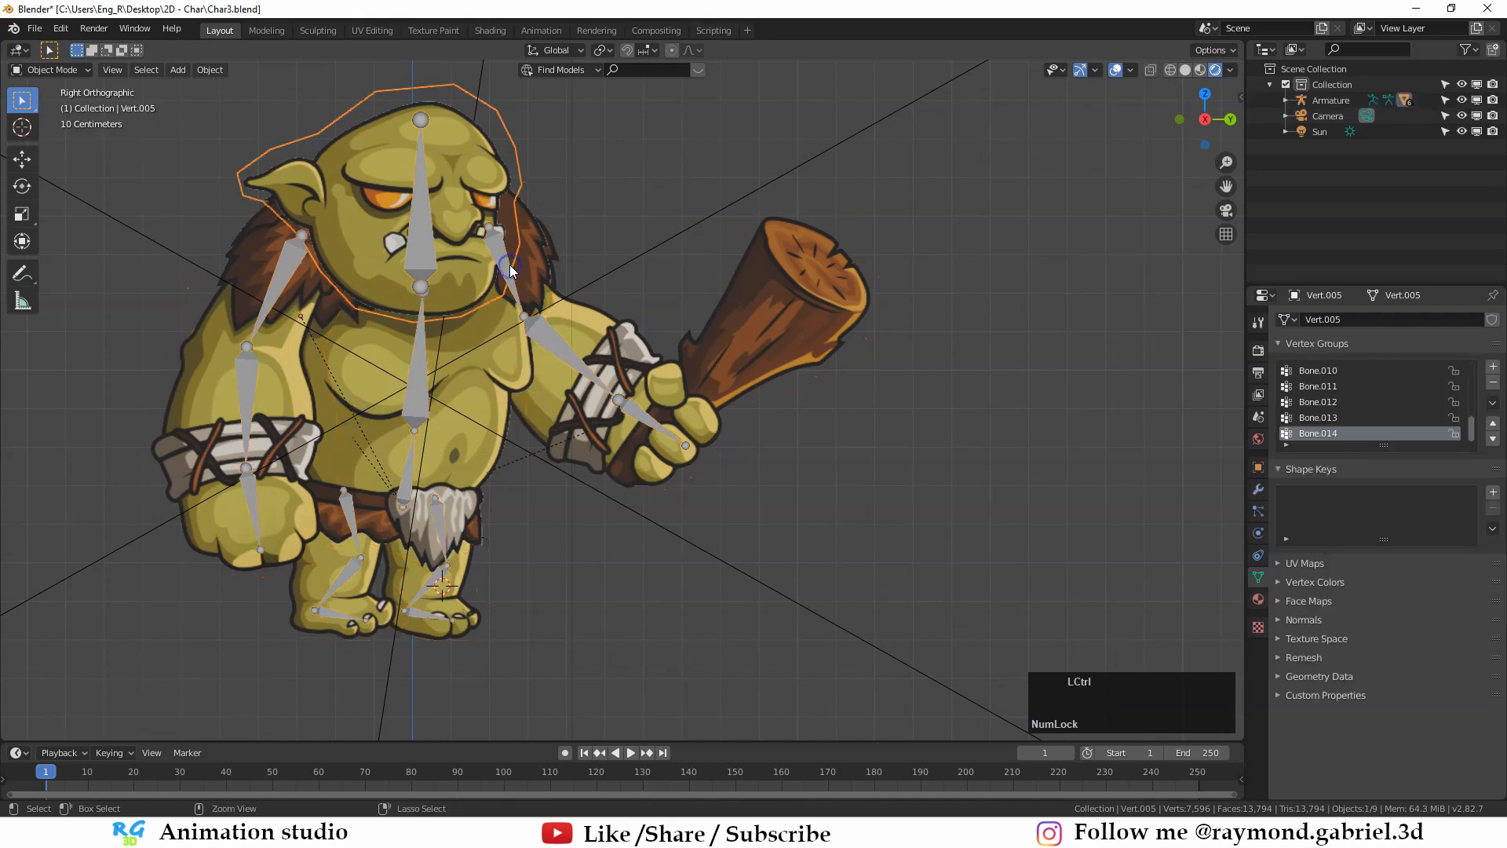
{"action": "left_click", "coordinate": [505, 267]}
{"action": "key", "text": "ctrl+Tab"}
{"action": "left_click", "coordinate": [505, 265]}
{"action": "key", "text": "r"}
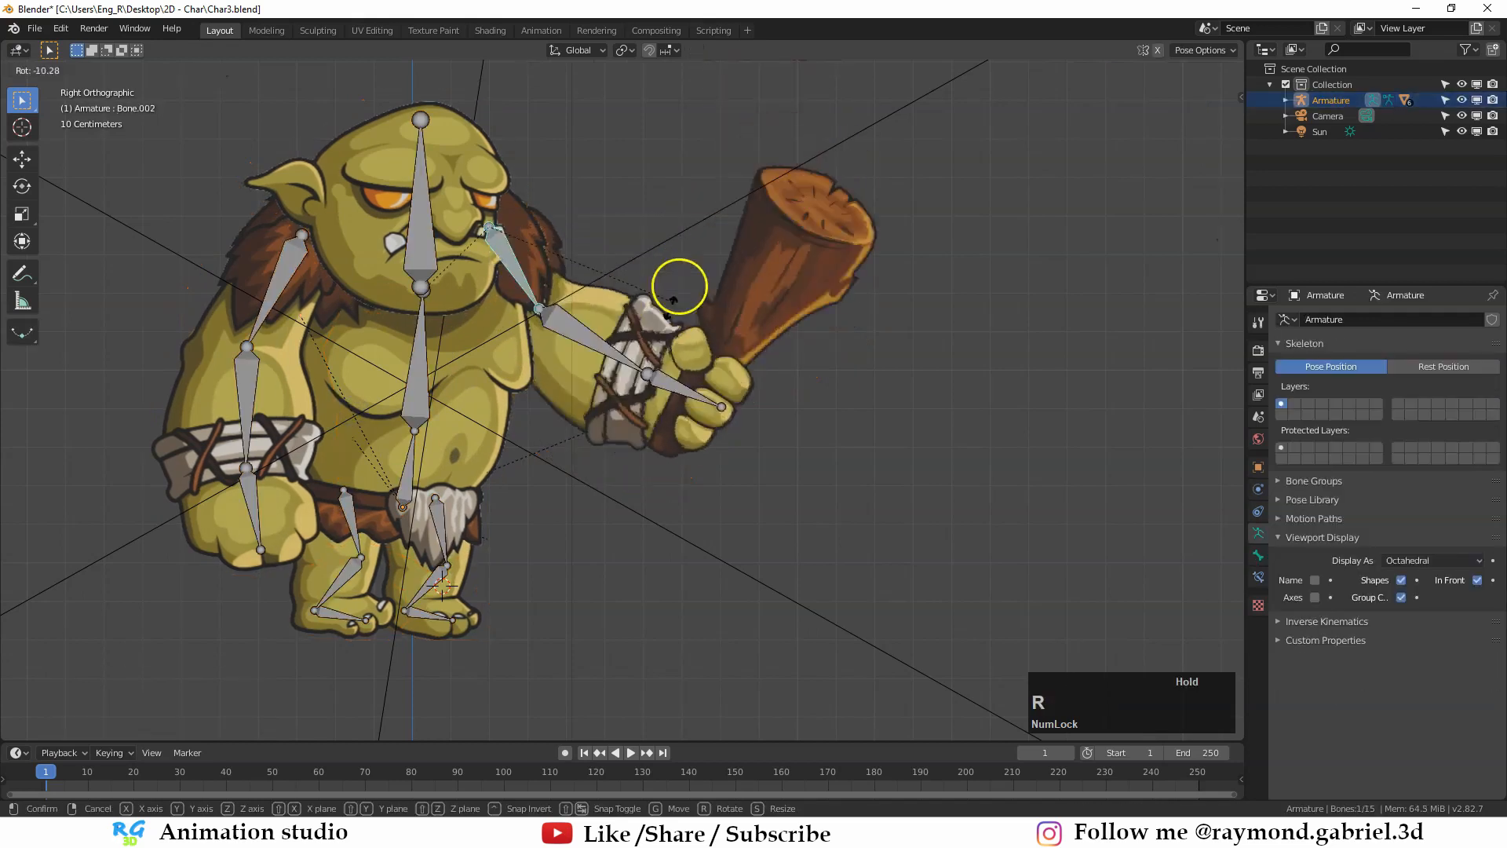
{"action": "key", "text": "Escape"}
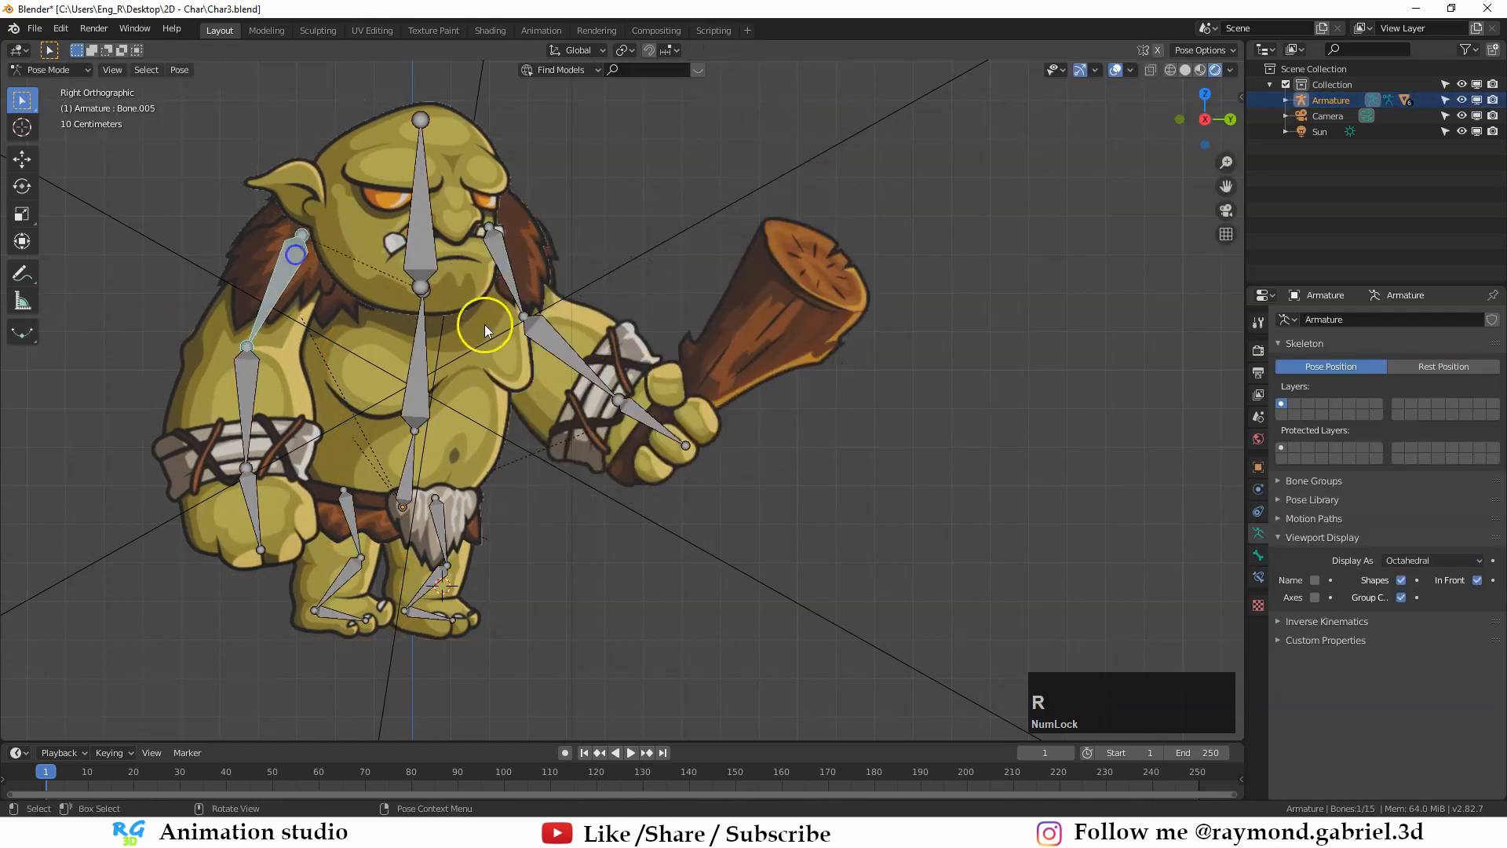
{"action": "key", "text": "Escape"}
Step: Test-rotate the club arm's upper bone to check the deformation where the shoulder meets the torso
{"action": "left_click", "coordinate": [500, 252]}
{"action": "key", "text": "r"}
{"action": "key", "text": "Escape"}
{"action": "scroll", "coordinate": [523, 226], "scroll_direction": "down", "scroll_amount": 1}
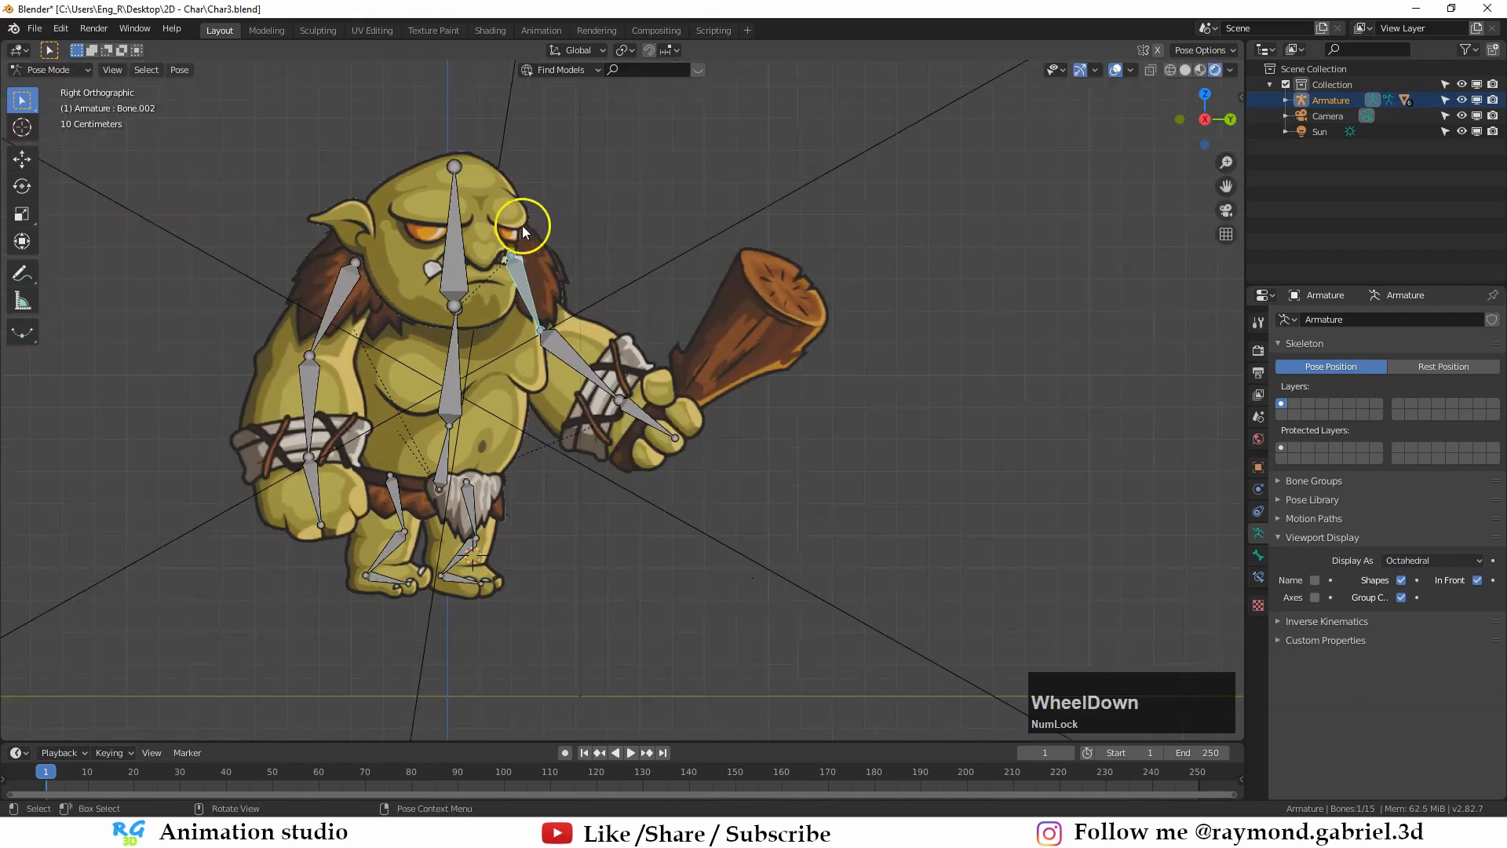
{"action": "scroll", "coordinate": [535, 295], "scroll_direction": "up", "scroll_amount": 1}
{"action": "key", "text": "r"}
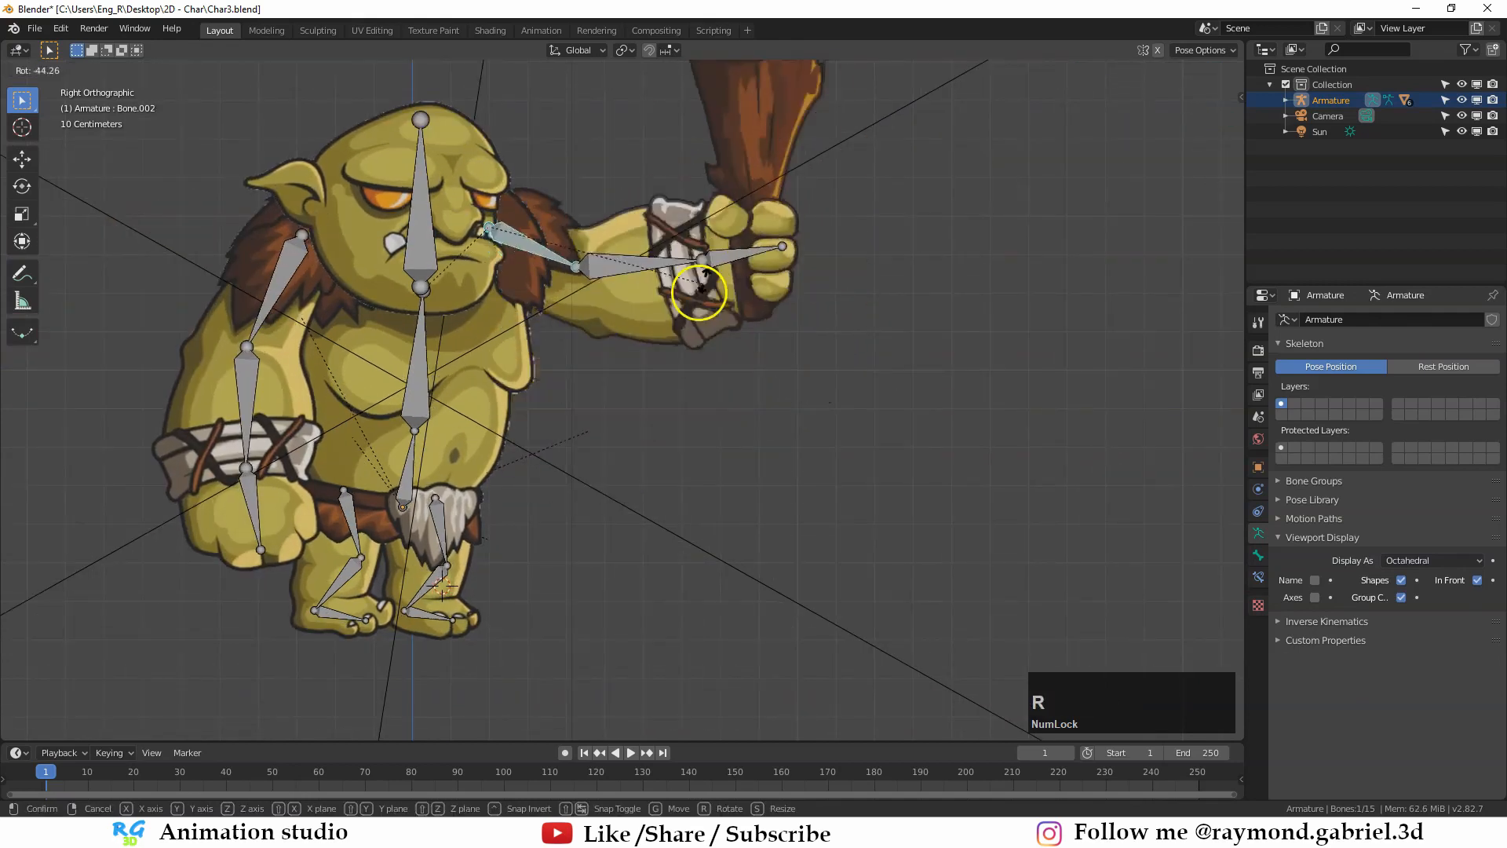
{"action": "key", "text": "Escape"}
Step: From the camera view, test-rotate the chest bone and the club arm's upper bone, examining the shoulder area up close
{"action": "left_click", "coordinate": [413, 374]}
{"action": "key", "text": "r"}
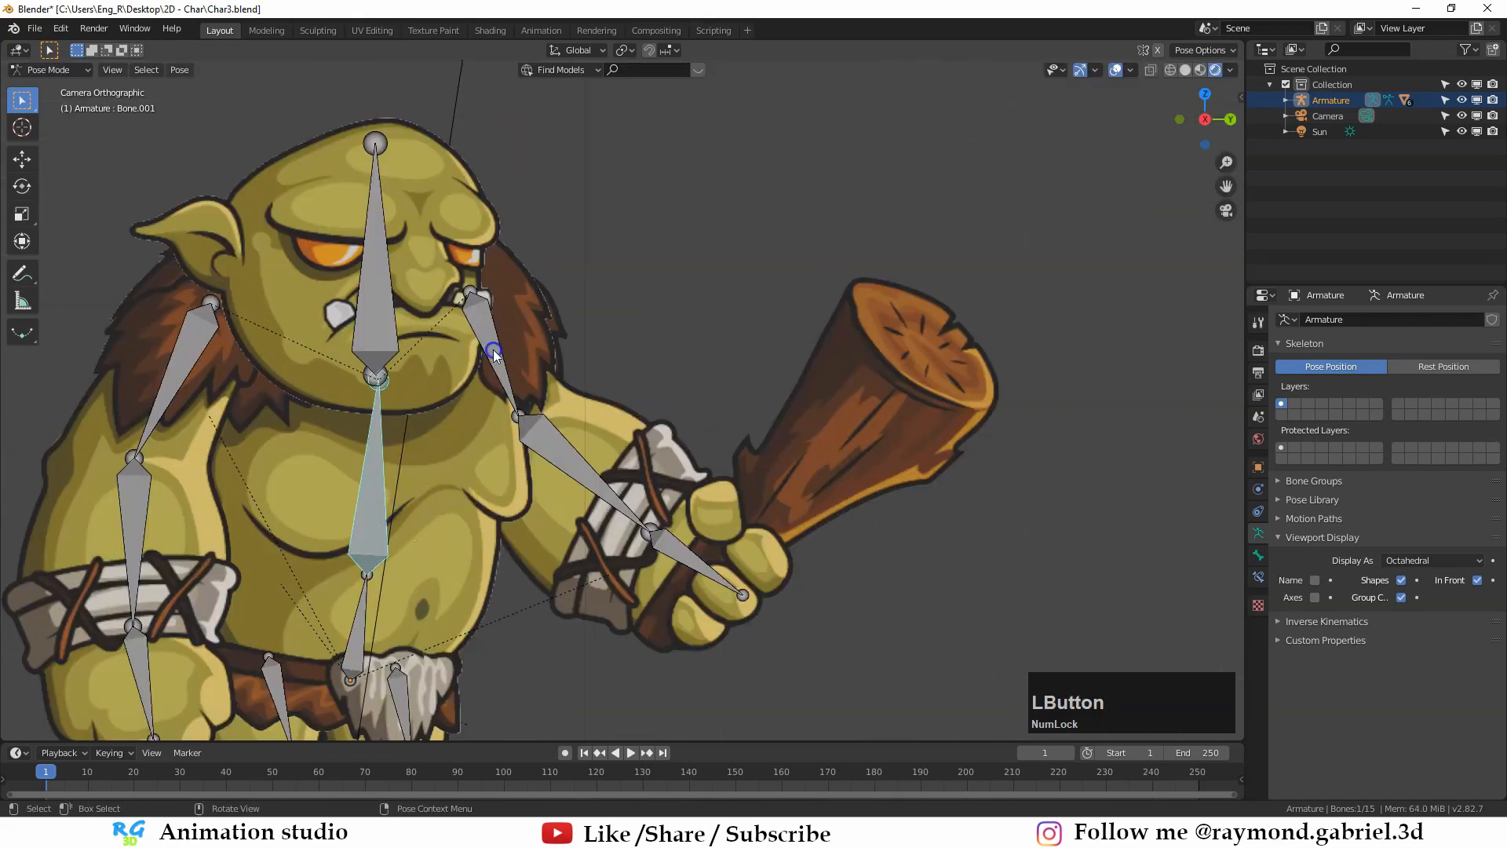
{"action": "left_click", "coordinate": [493, 353]}
{"action": "key", "text": "r"}
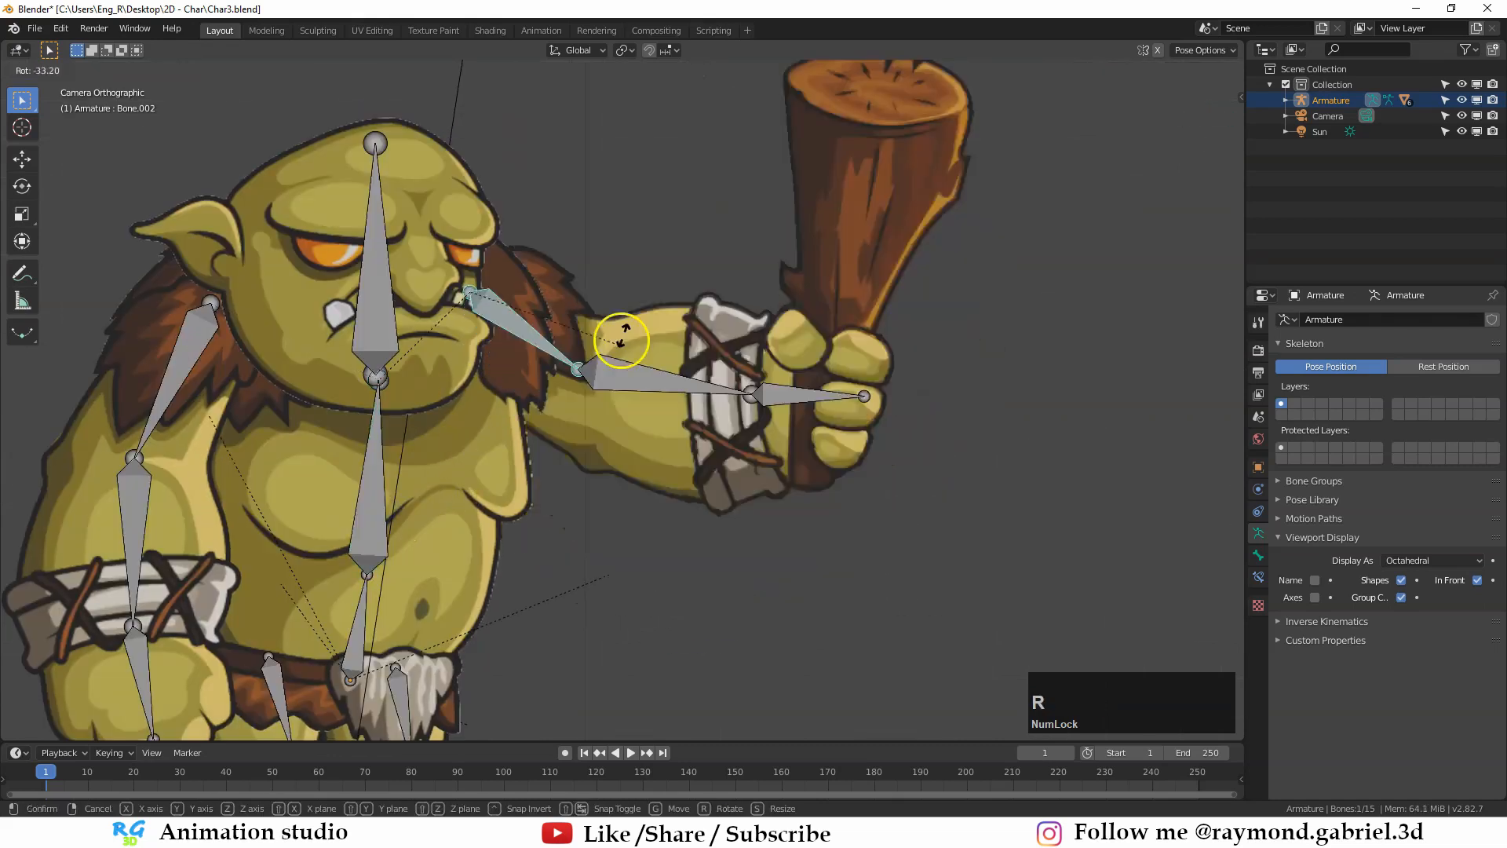
{"action": "key", "text": "Escape"}
{"action": "key", "text": "r"}
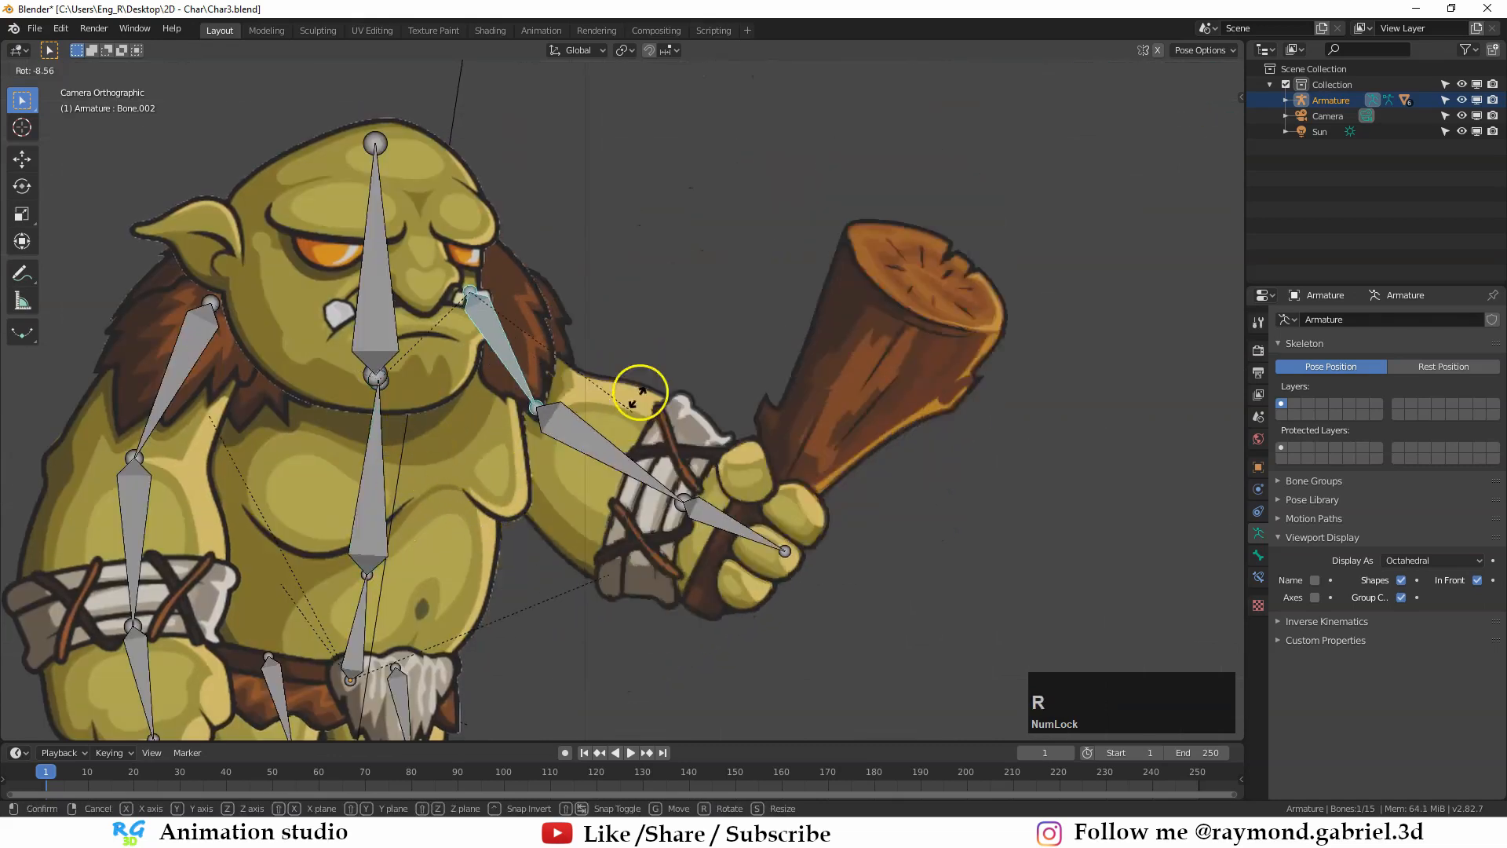
{"action": "key", "text": "Escape"}
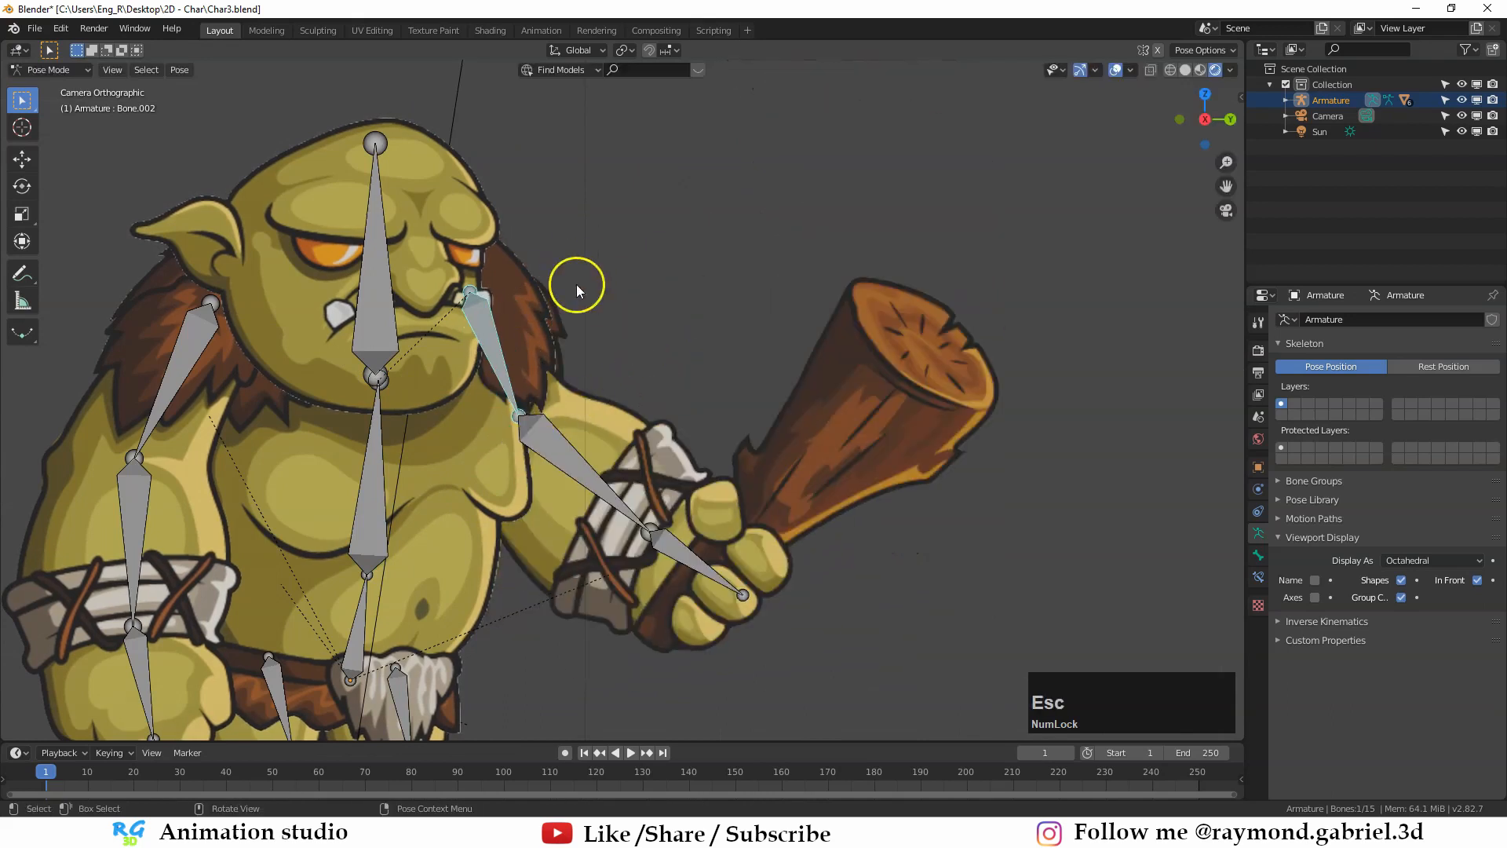
{"action": "key", "text": "r"}
{"action": "key", "text": "Escape"}
{"action": "scroll", "coordinate": [604, 333], "scroll_direction": "down", "scroll_amount": 1}
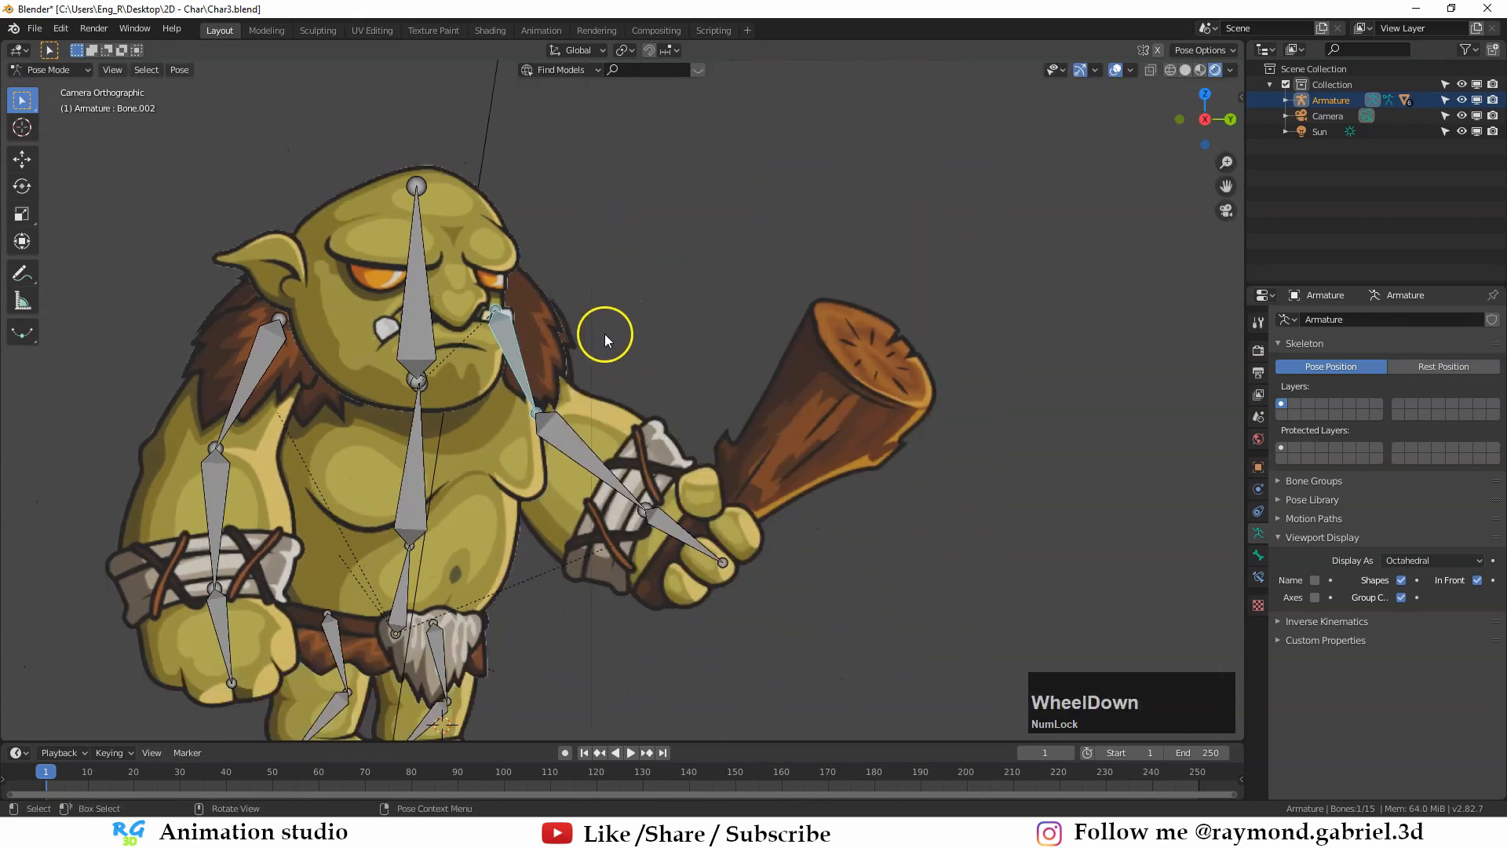
Step: Rotate the chest bone by 21.2°, -5.4° and 0.809° in turn to check how the torso bends, and clear its rotation
{"action": "middle_click_drag", "start_coordinate": [604, 333], "coordinate": [520, 324]}
{"action": "left_click", "coordinate": [479, 369]}
{"action": "key", "text": "r"}
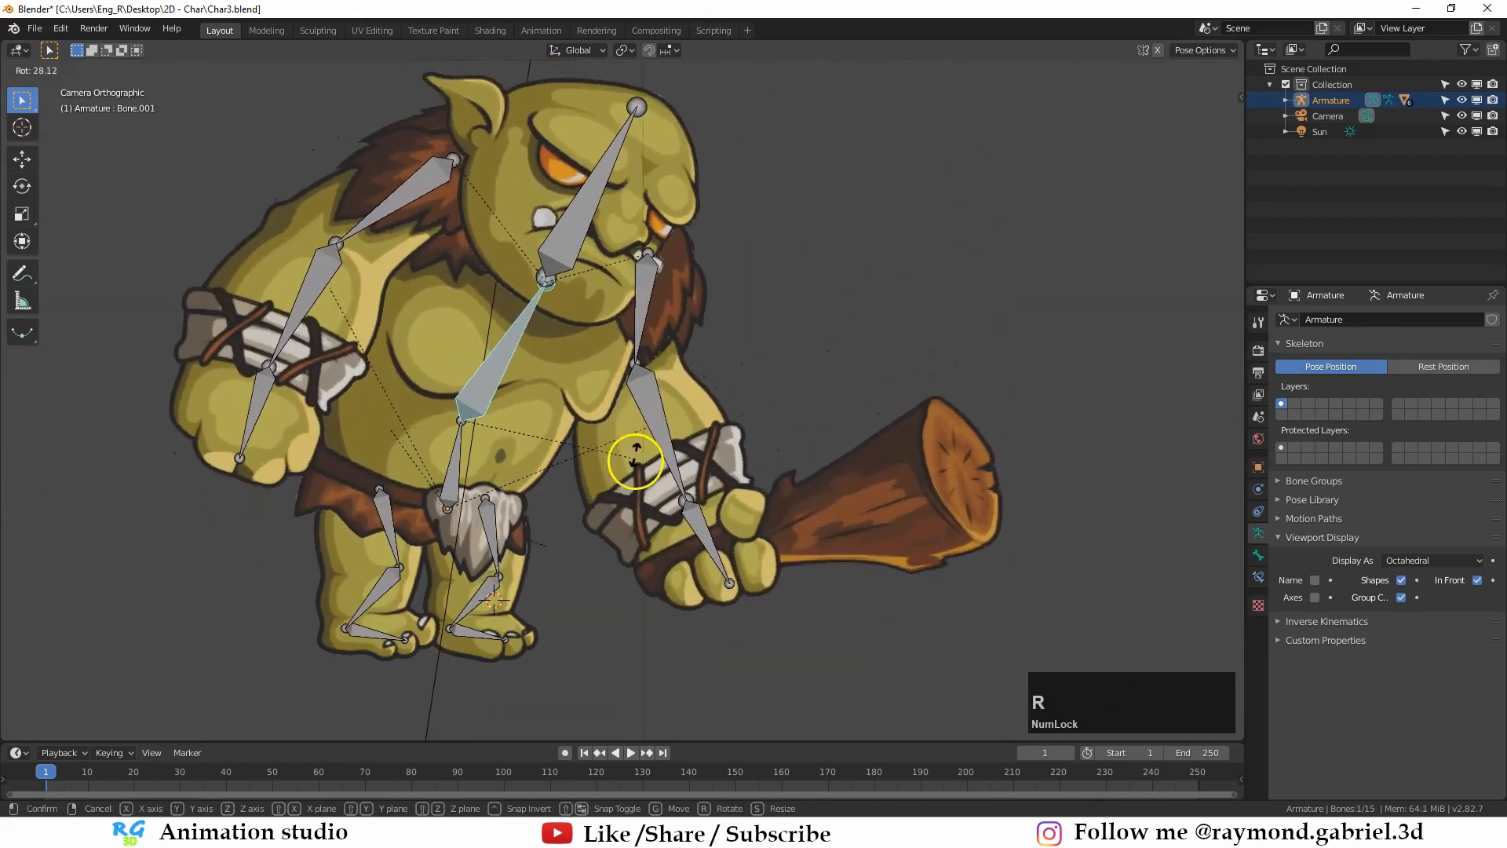
{"action": "left_click", "coordinate": [597, 463]}
{"action": "key", "text": "r"}
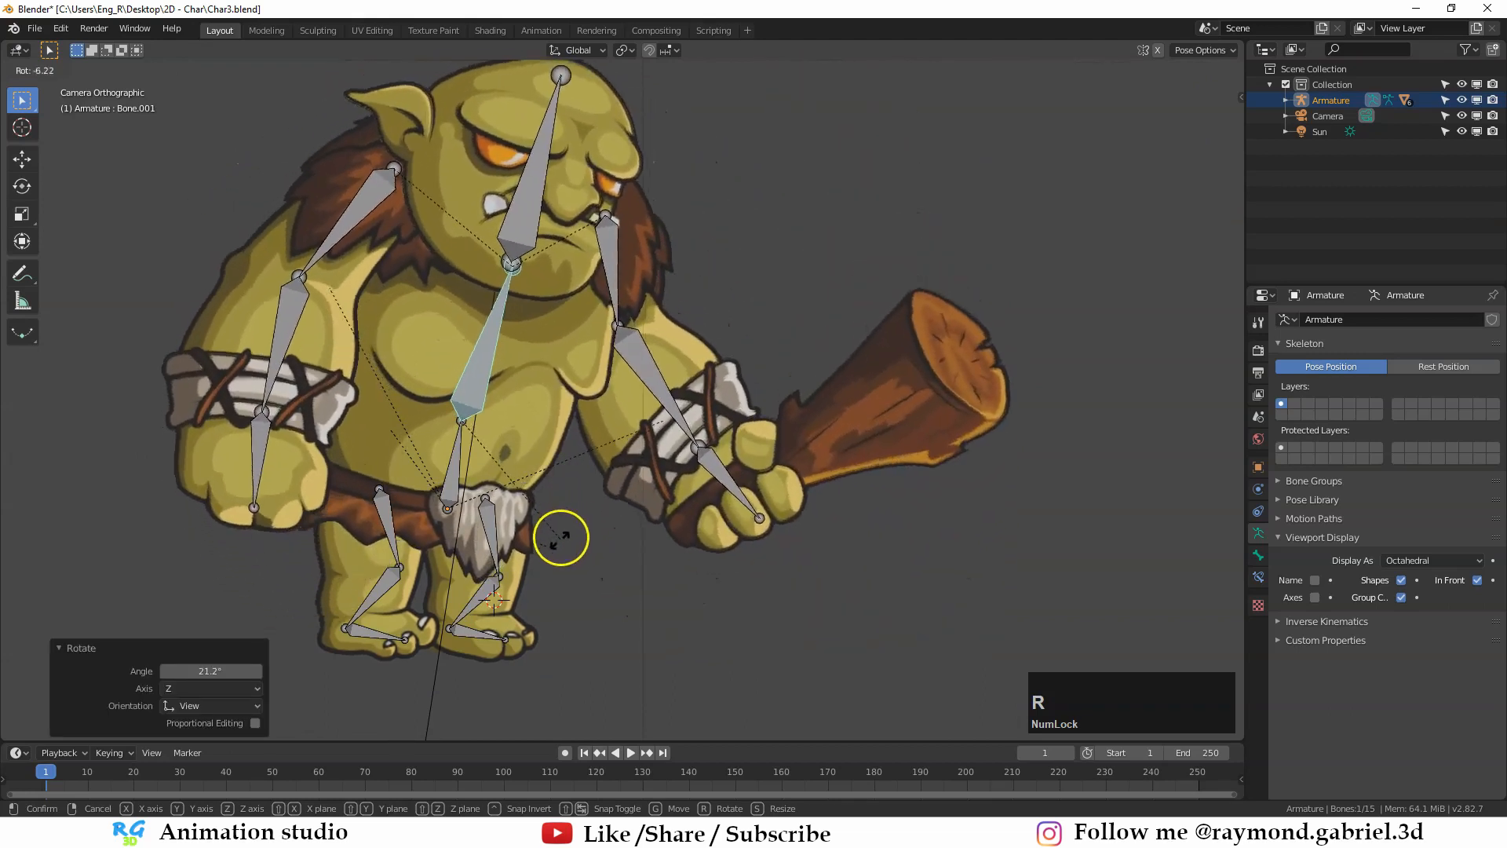
{"action": "left_click", "coordinate": [555, 539]}
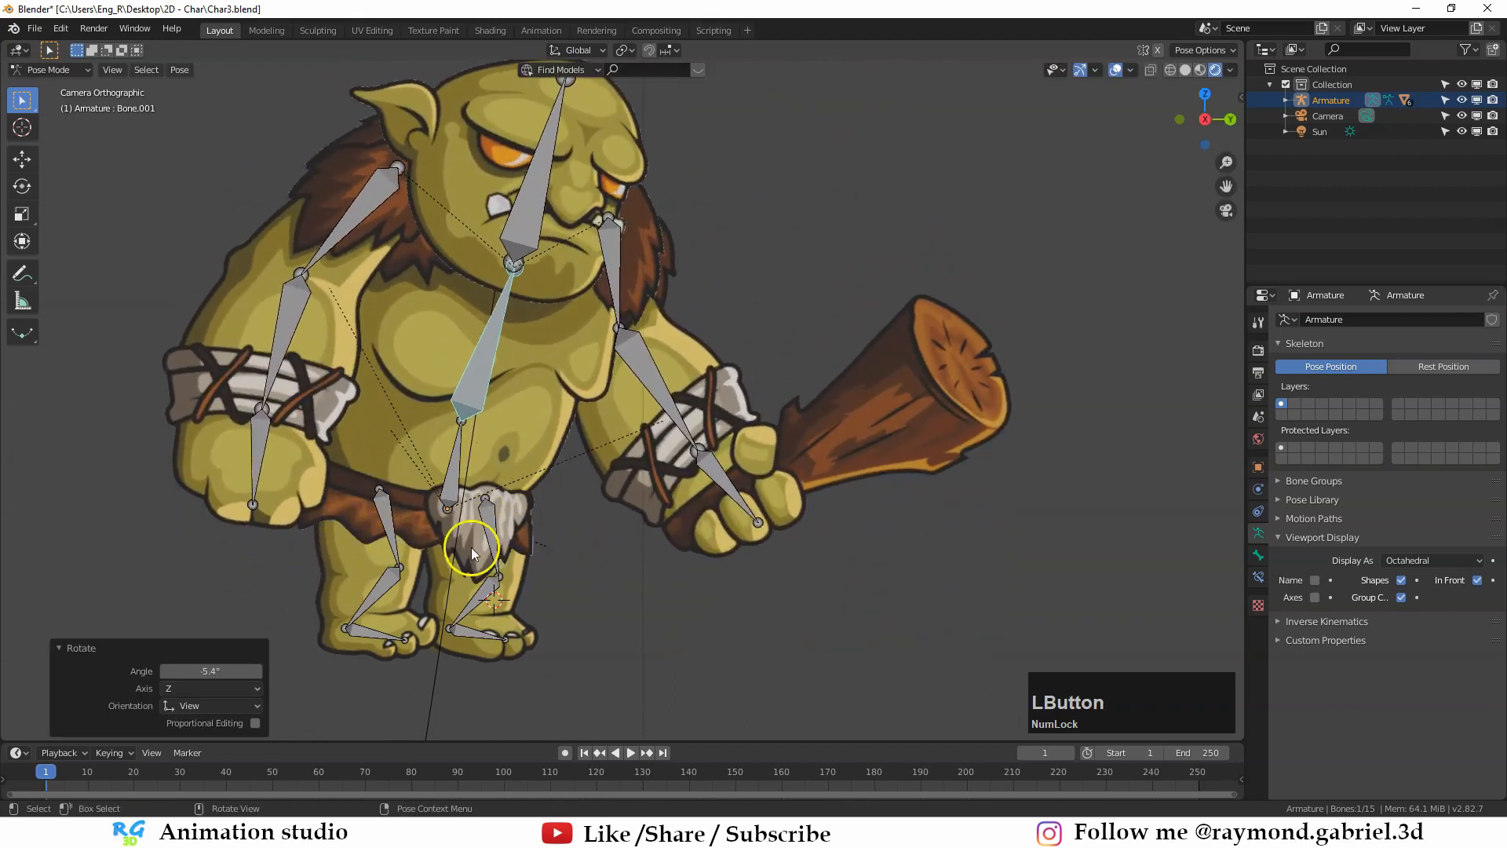
{"action": "key", "text": "r"}
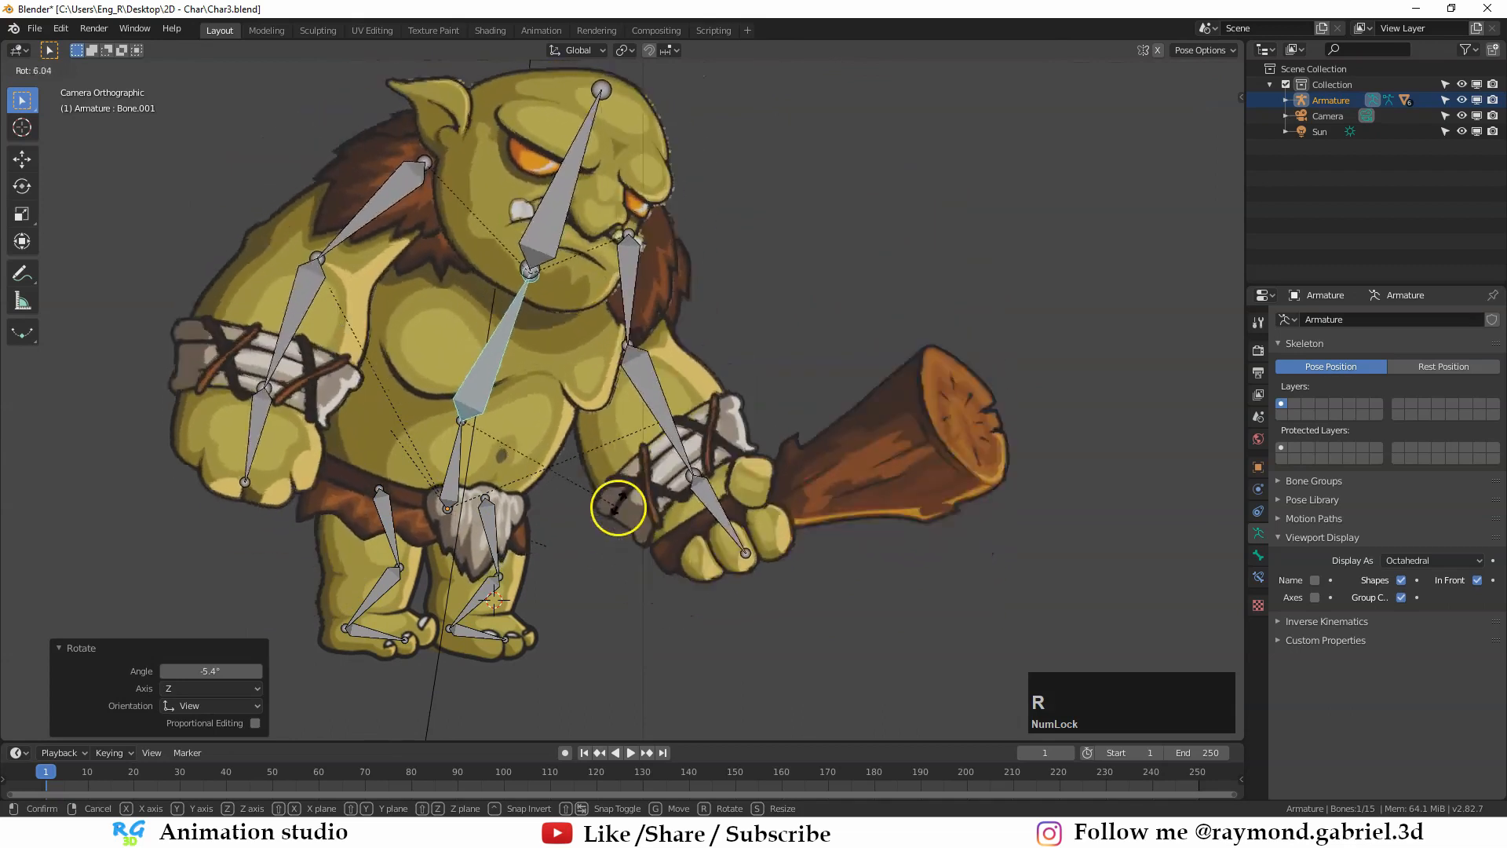
{"action": "left_click", "coordinate": [633, 501]}
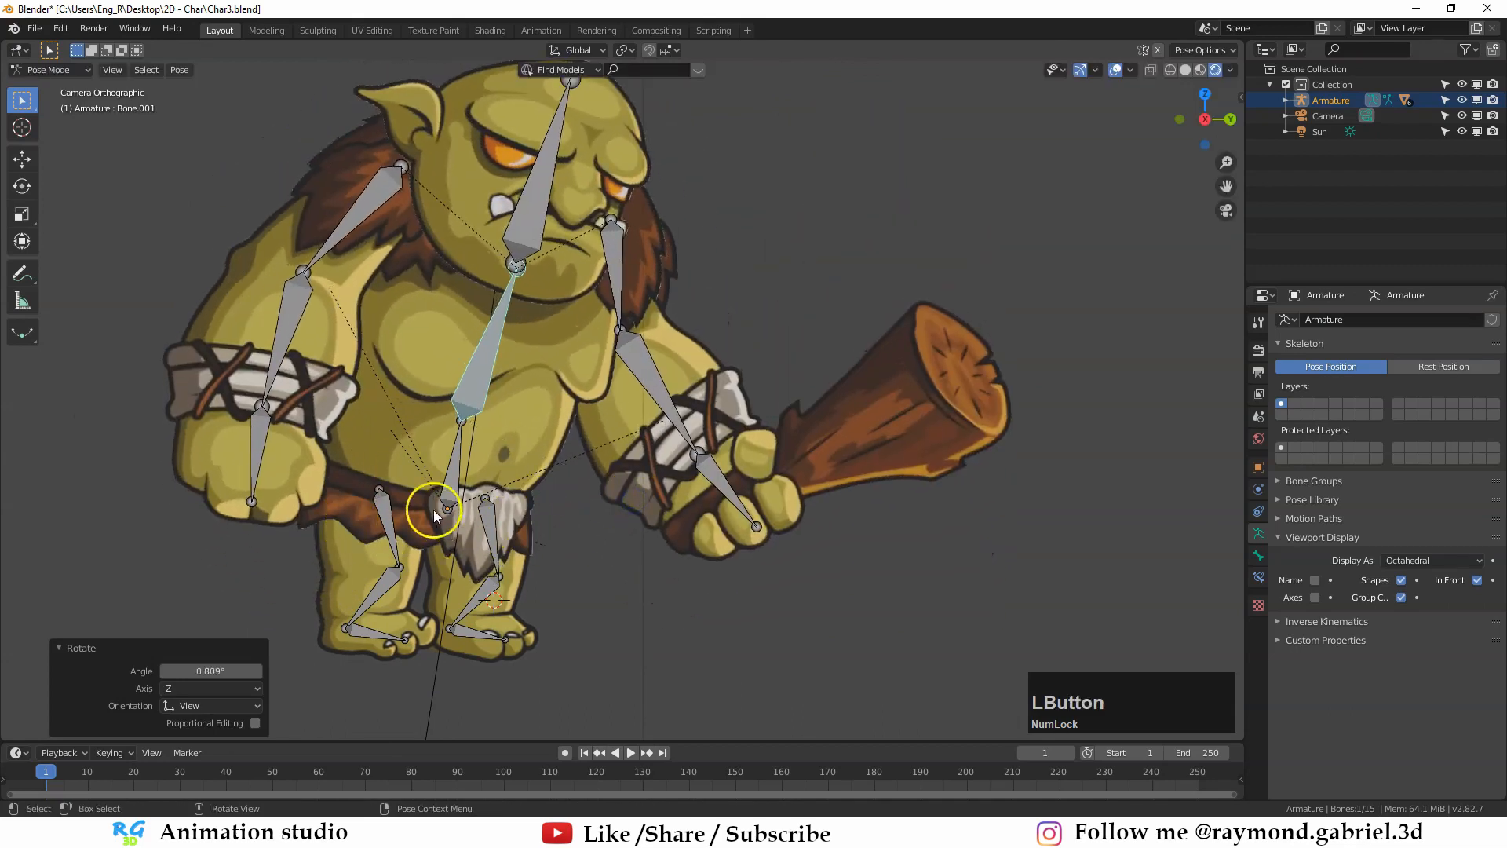
{"action": "scroll", "coordinate": [486, 530], "scroll_direction": "up", "scroll_amount": 1}
{"action": "key", "text": "r"}
{"action": "key", "text": "Escape"}
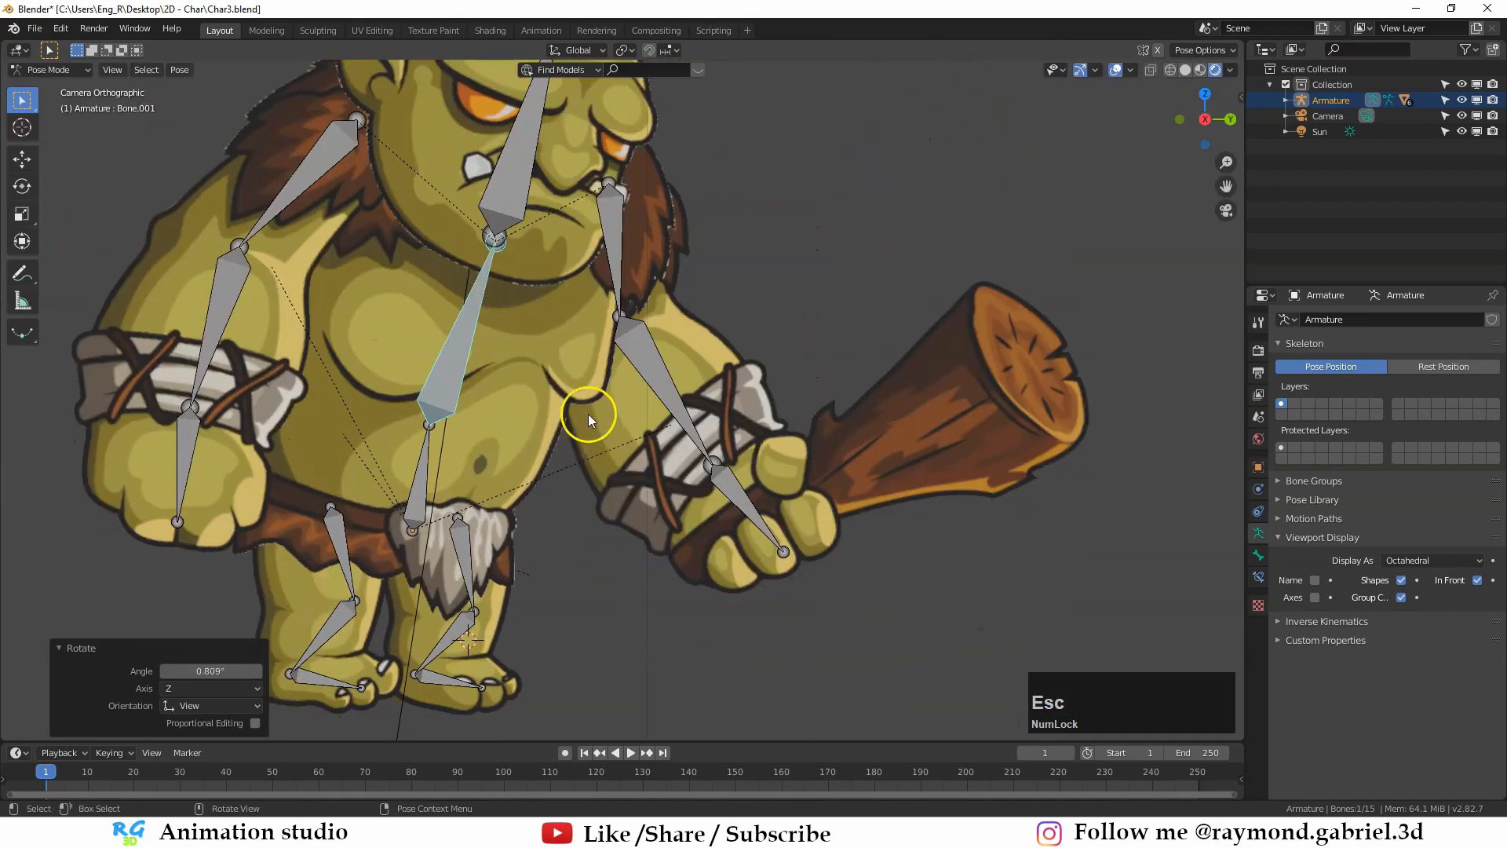
{"action": "key", "text": "alt+r"}
{"action": "key", "text": "alt+a"}
Step: Leave Pose Mode, select the torso mesh and switch it to Weight Paint mode
{"action": "left_click", "coordinate": [516, 398]}
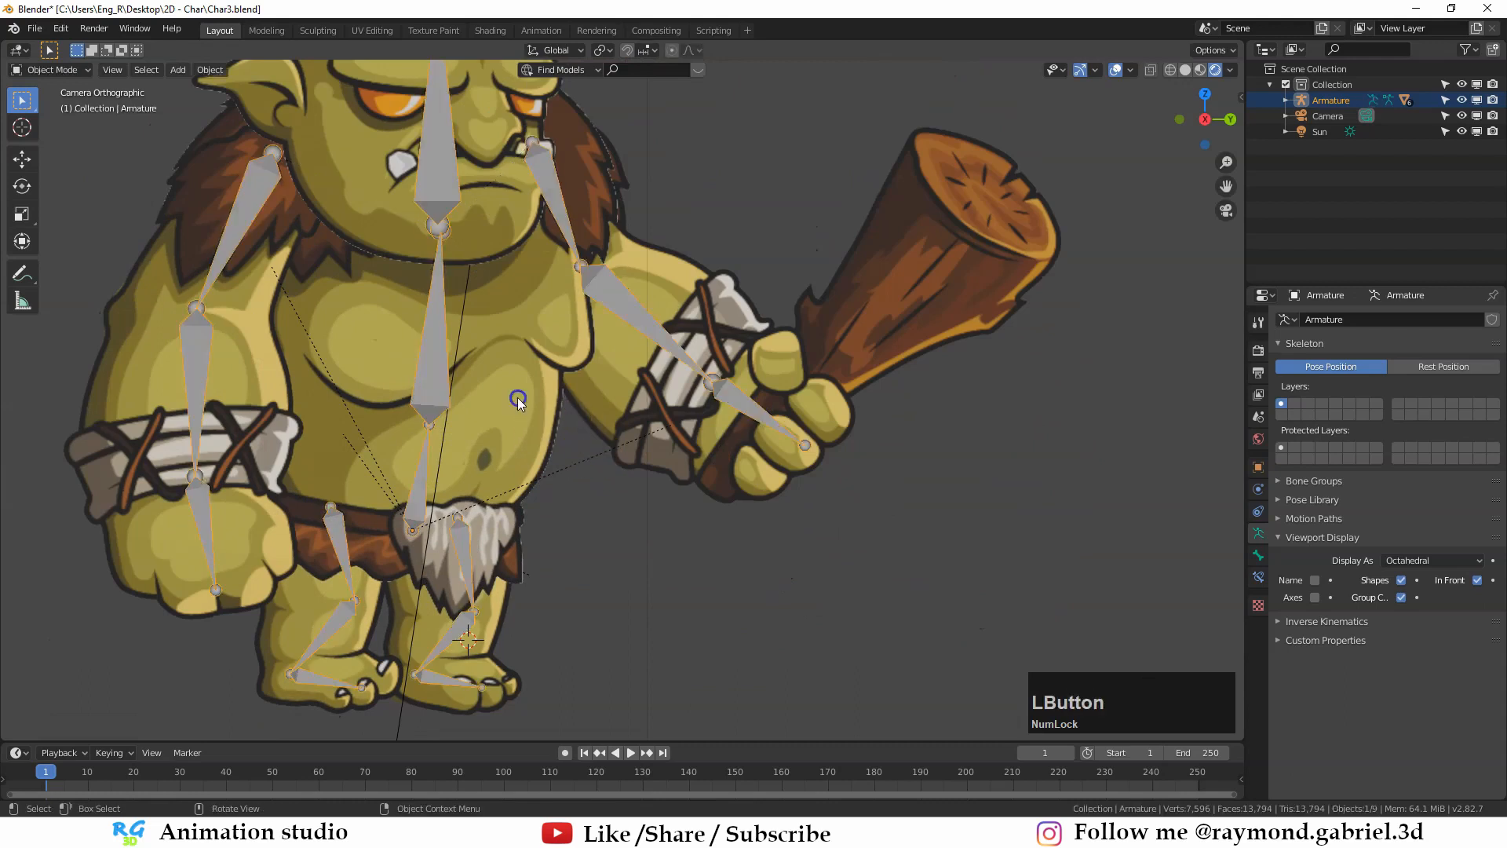
{"action": "middle_click_drag", "start_coordinate": [571, 364], "coordinate": [562, 437], "text": "shift"}
{"action": "left_click", "coordinate": [443, 417]}
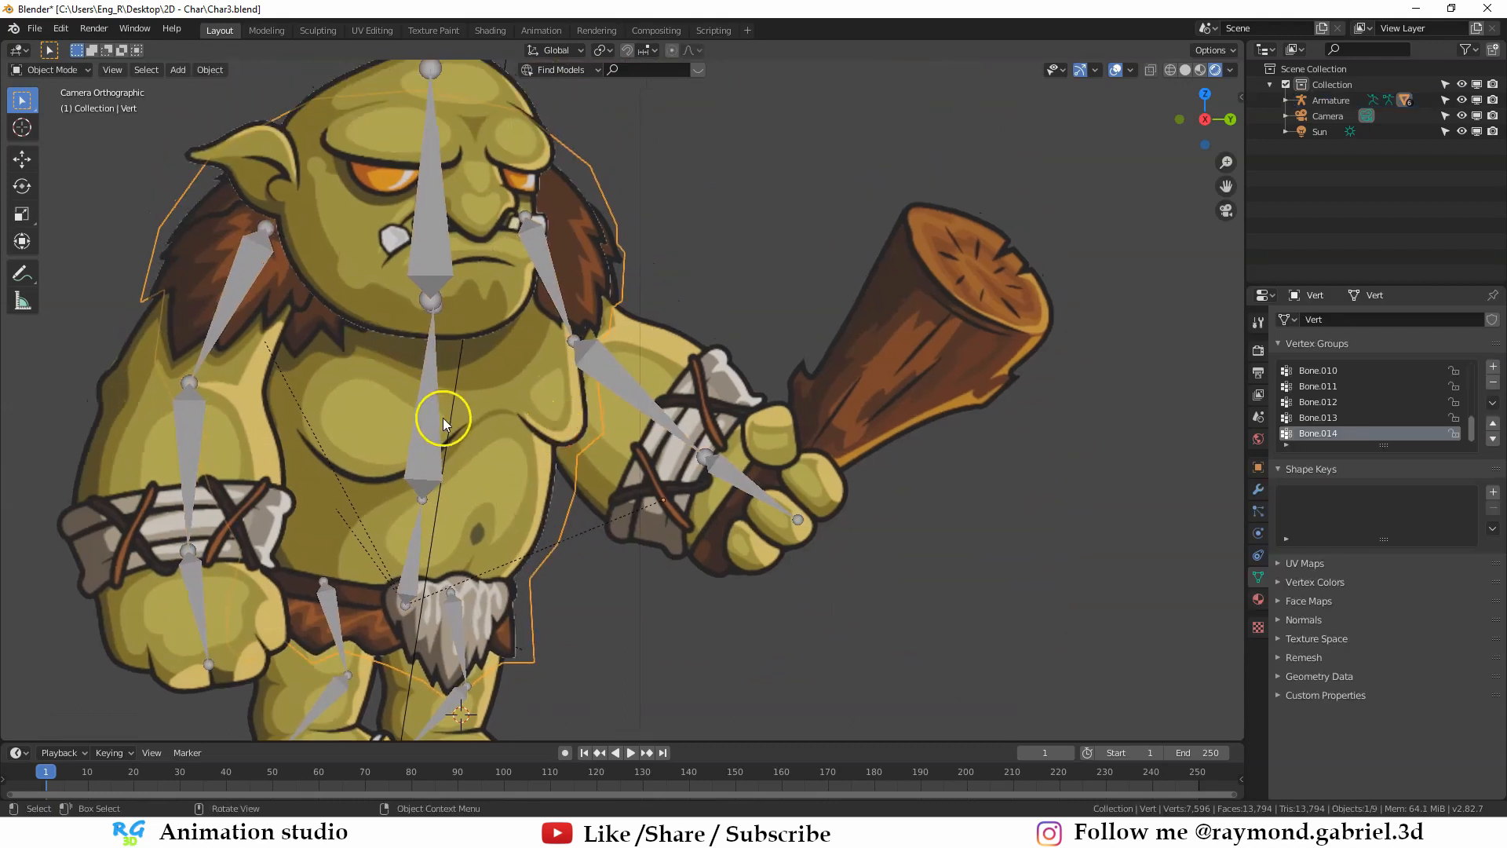
{"action": "left_click", "coordinate": [516, 459]}
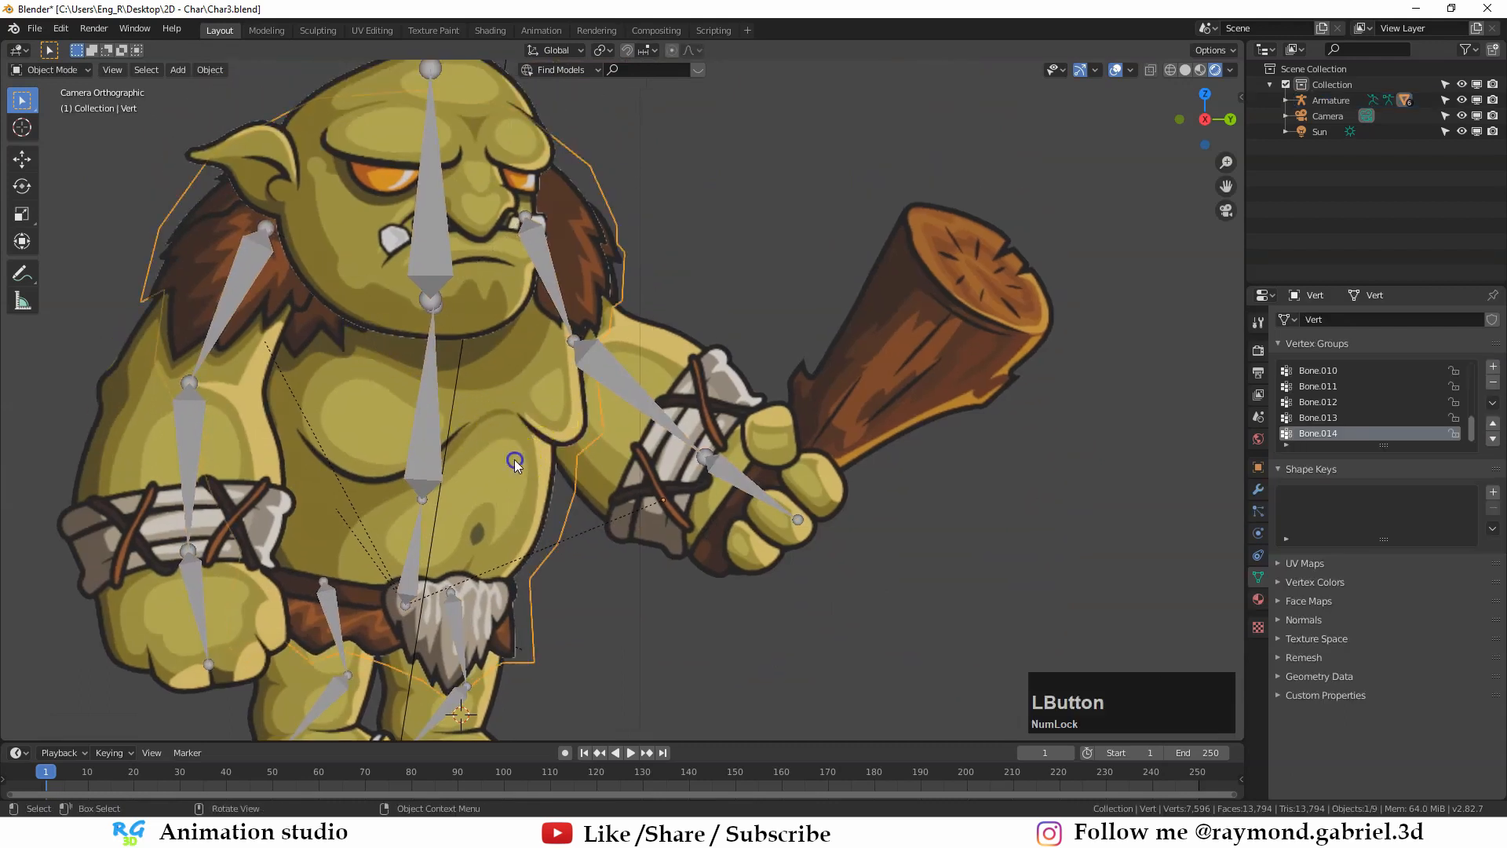
{"action": "key", "text": "g"}
{"action": "key", "text": "Escape"}
{"action": "left_click", "coordinate": [43, 70]}
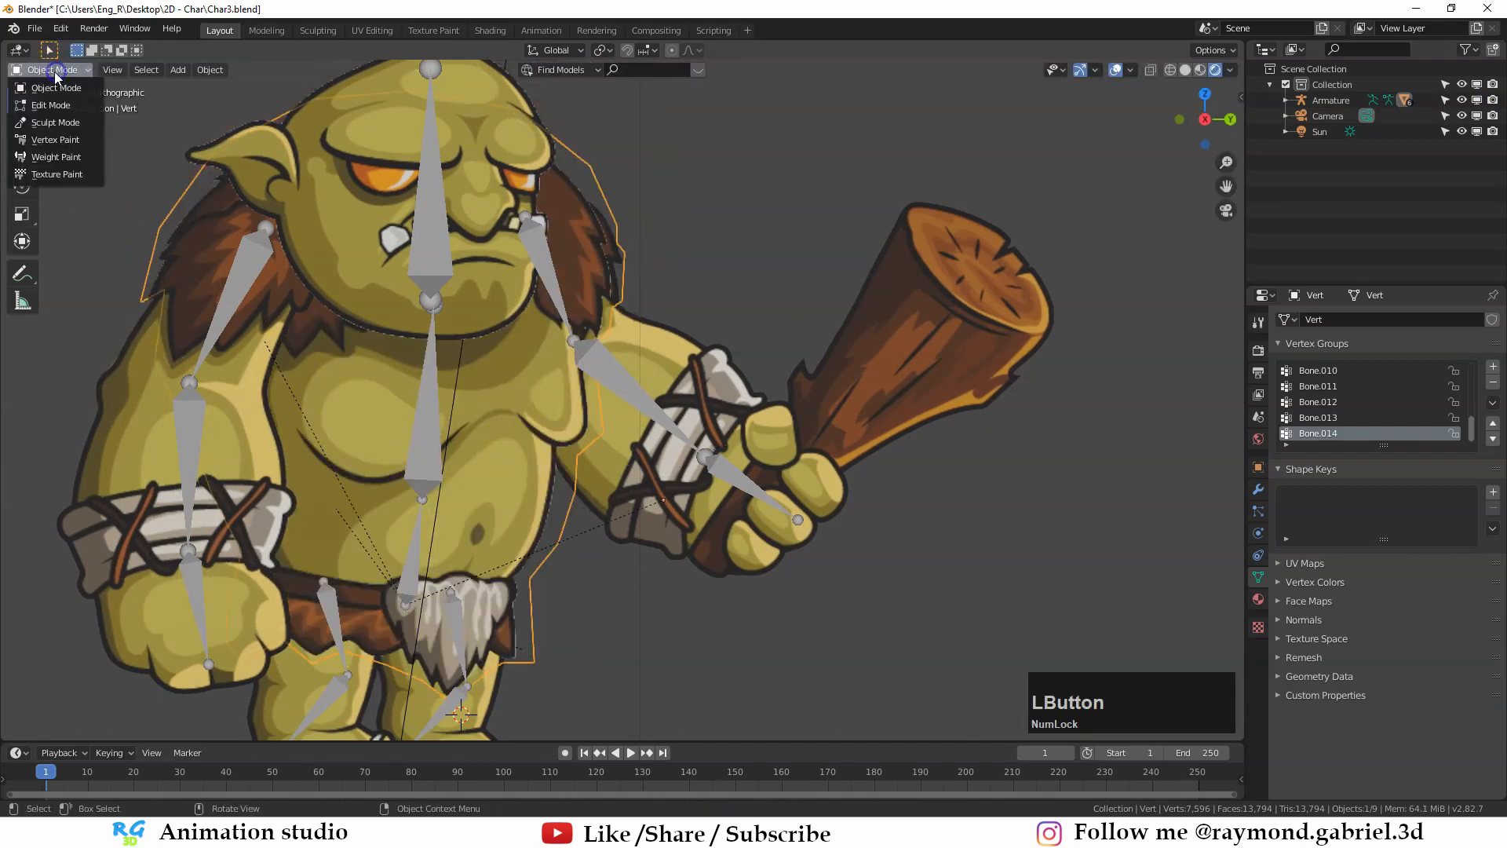
{"action": "left_click", "coordinate": [48, 161]}
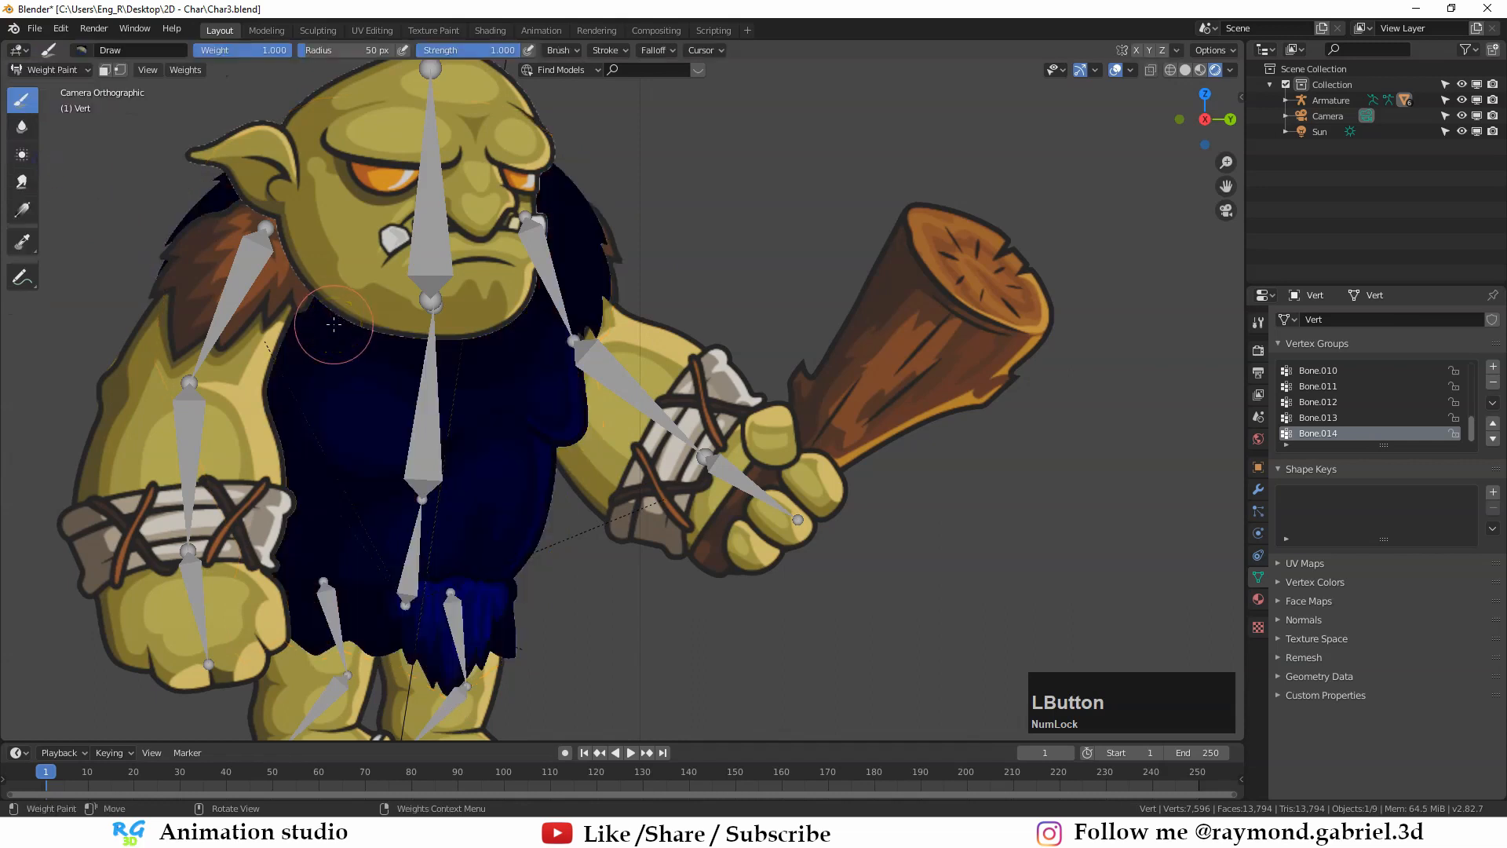
Step: Keep the torso mesh in Weight Paint mode and look through its list of vertex groups
{"action": "key", "text": "ctrl+Tab"}
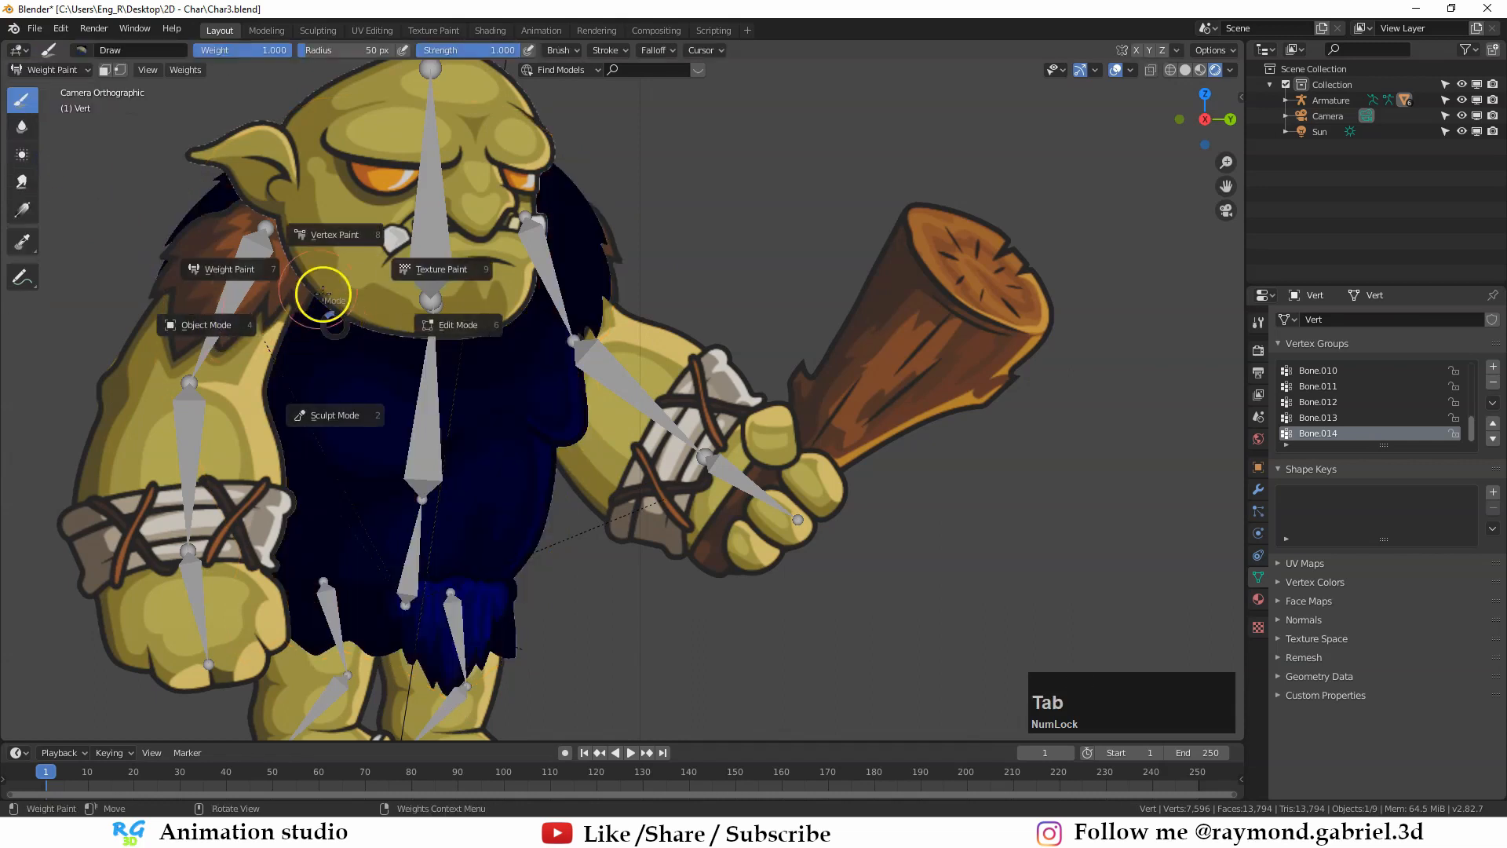
{"action": "left_click", "coordinate": [251, 270]}
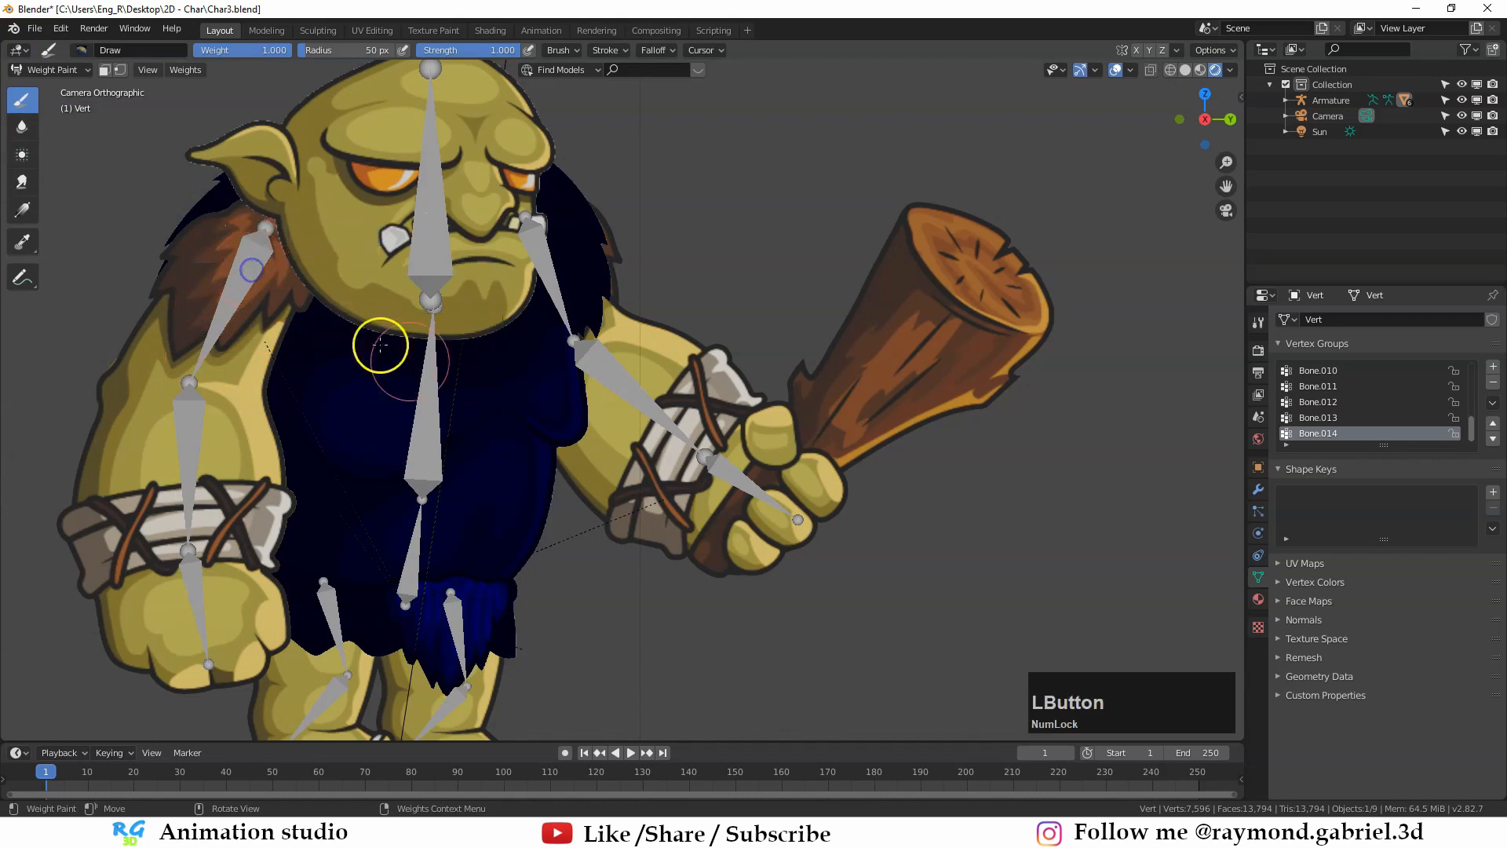
{"action": "scroll", "coordinate": [431, 377], "scroll_direction": "down", "scroll_amount": 1}
{"action": "scroll", "coordinate": [474, 408], "scroll_direction": "up", "scroll_amount": 1}
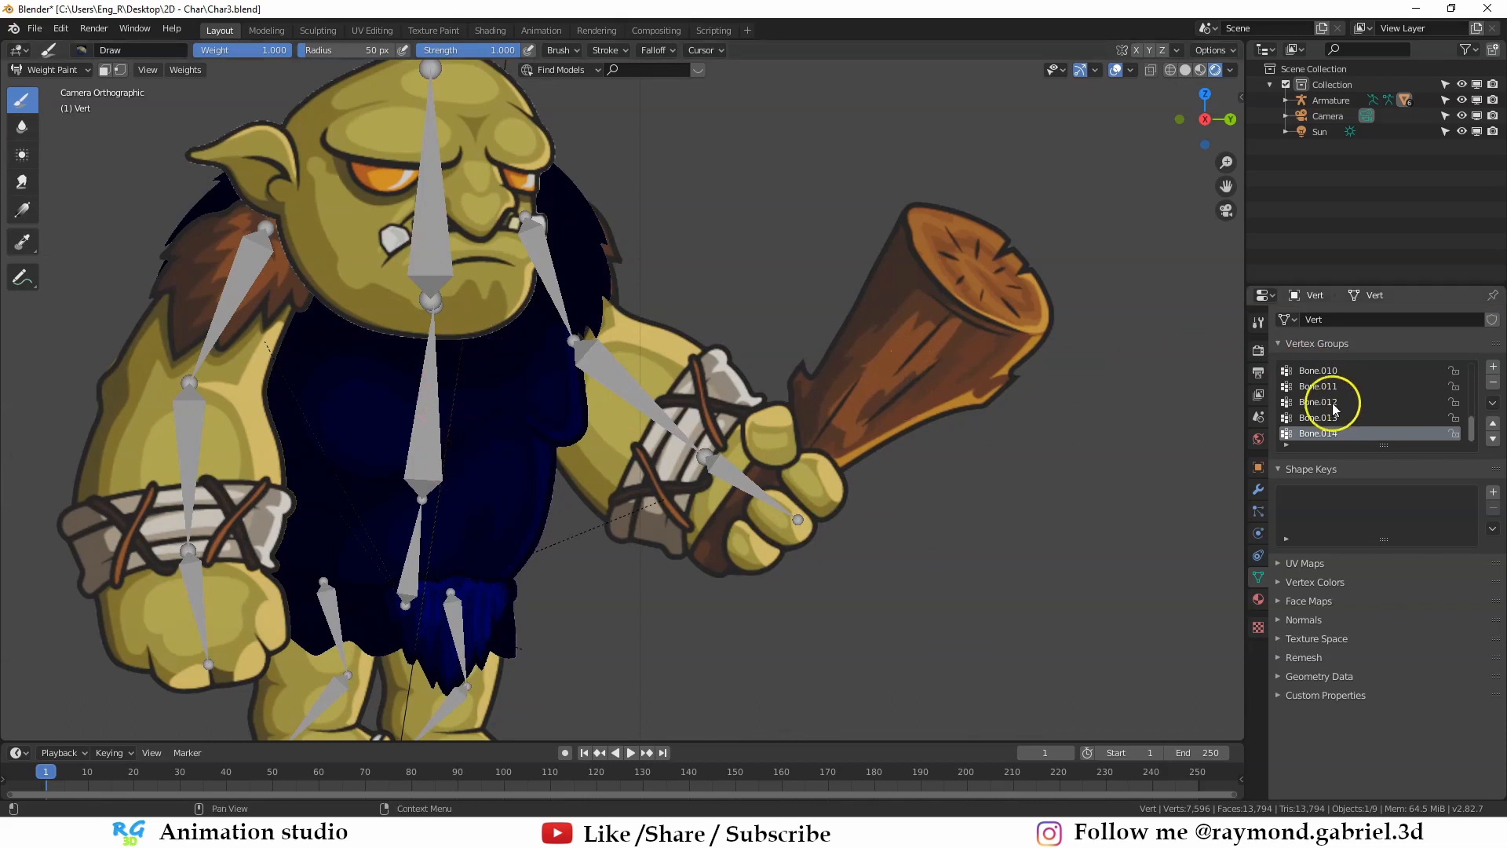
{"action": "left_click", "coordinate": [1256, 577]}
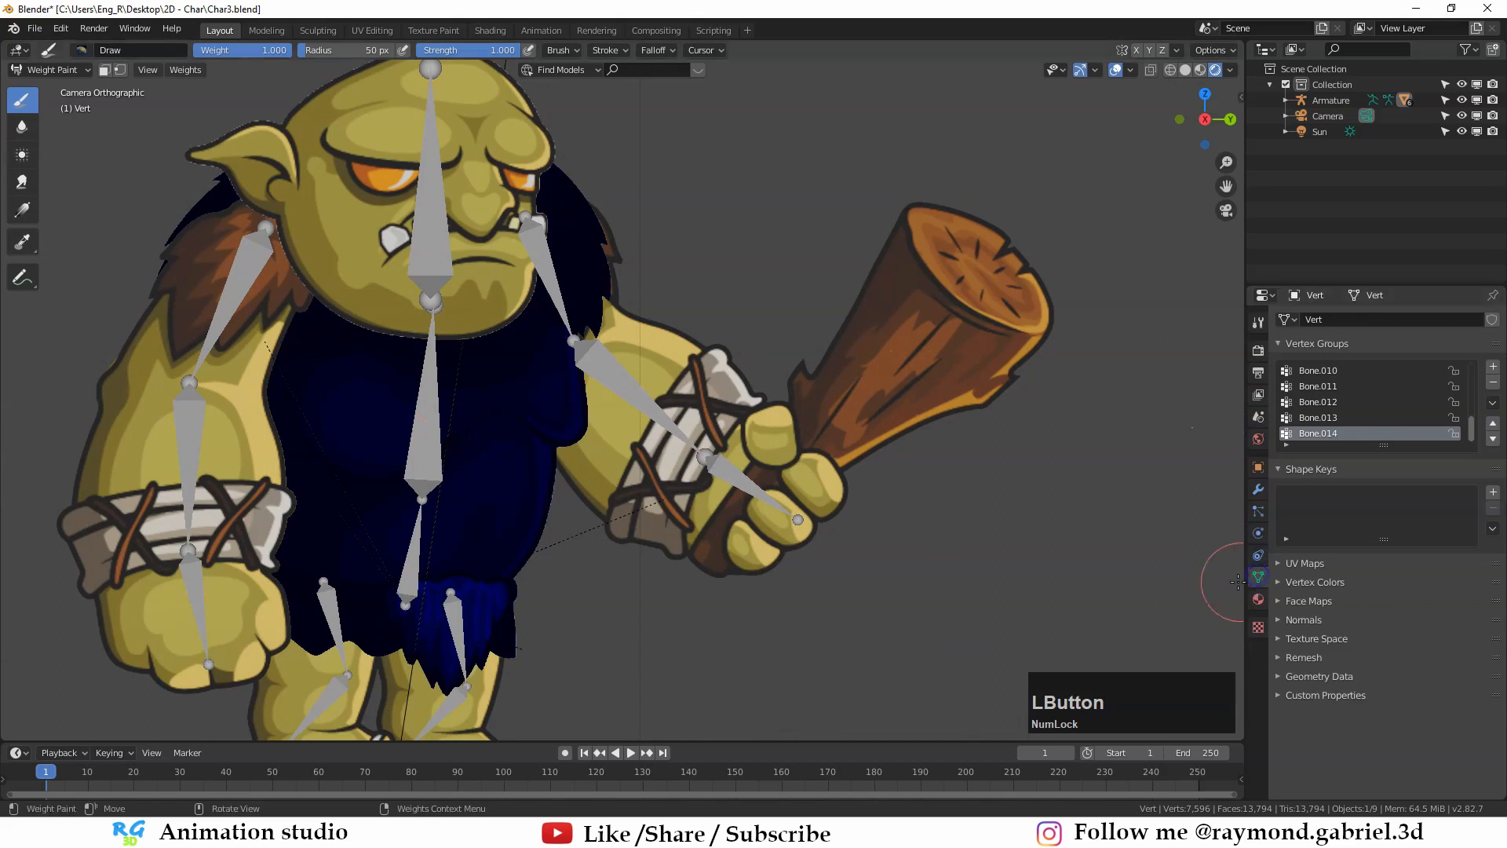
{"action": "scroll", "coordinate": [1377, 396], "scroll_direction": "up", "scroll_amount": 2}
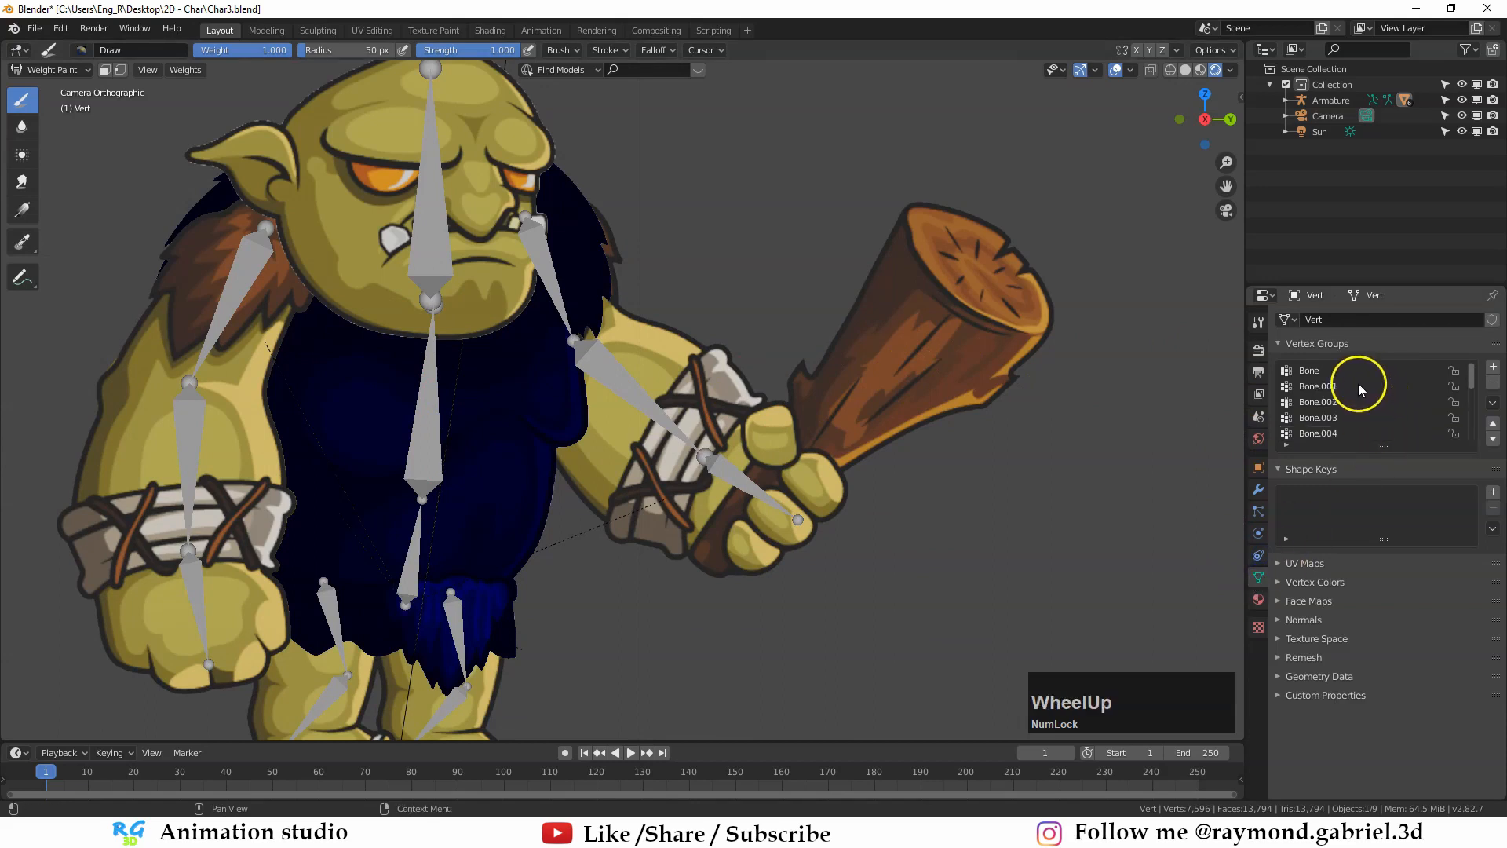
{"action": "scroll", "coordinate": [1350, 383], "scroll_direction": "down", "scroll_amount": 4}
{"action": "scroll", "coordinate": [1339, 396], "scroll_direction": "up", "scroll_amount": 5}
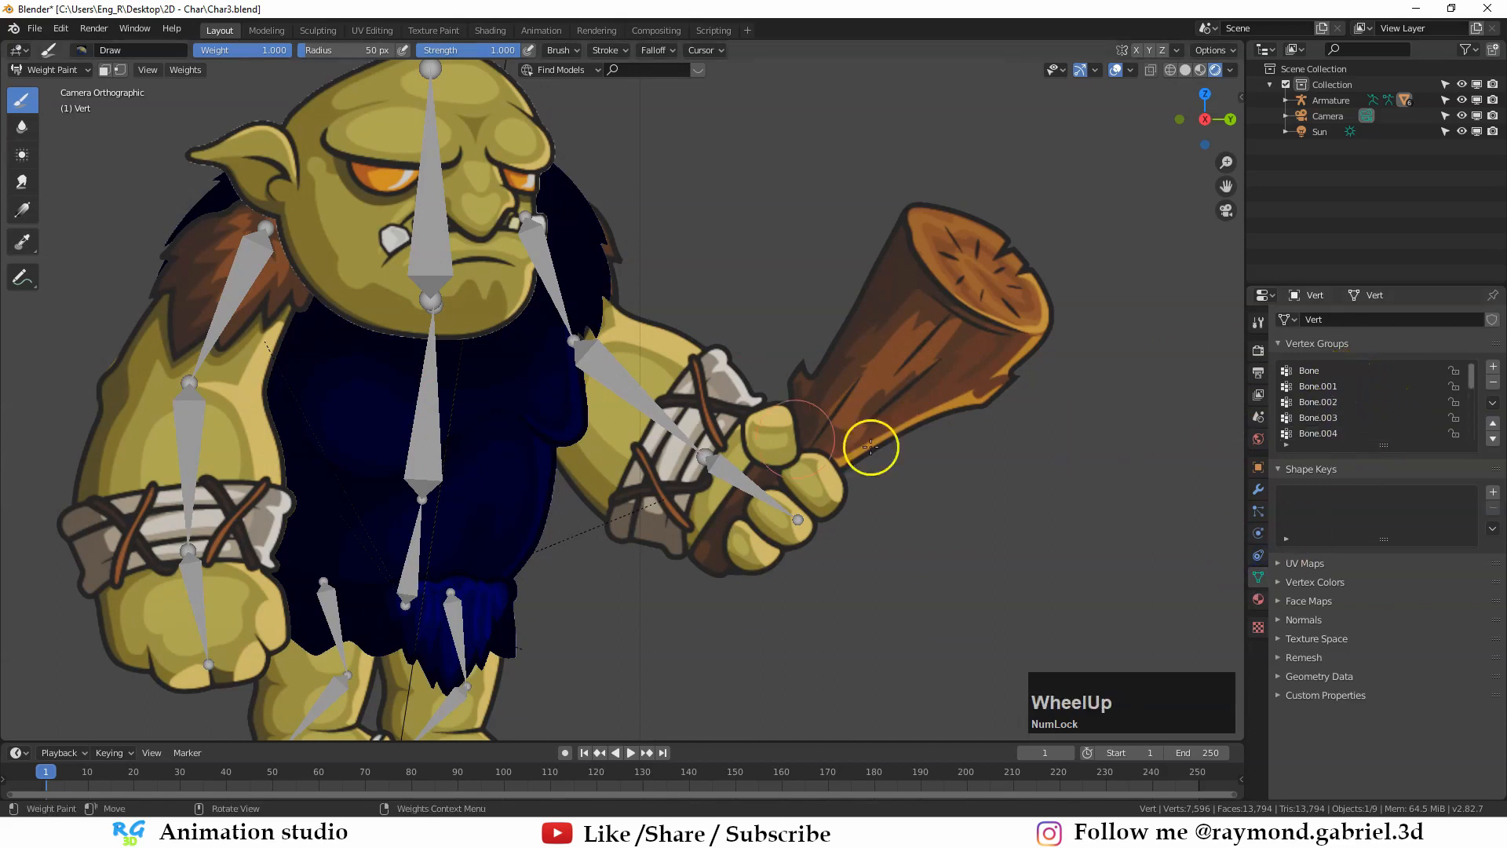
Step: Compare the torso's weights for the vertex groups Bone and Bone.001 by alternating between them
{"action": "left_click", "coordinate": [1316, 374]}
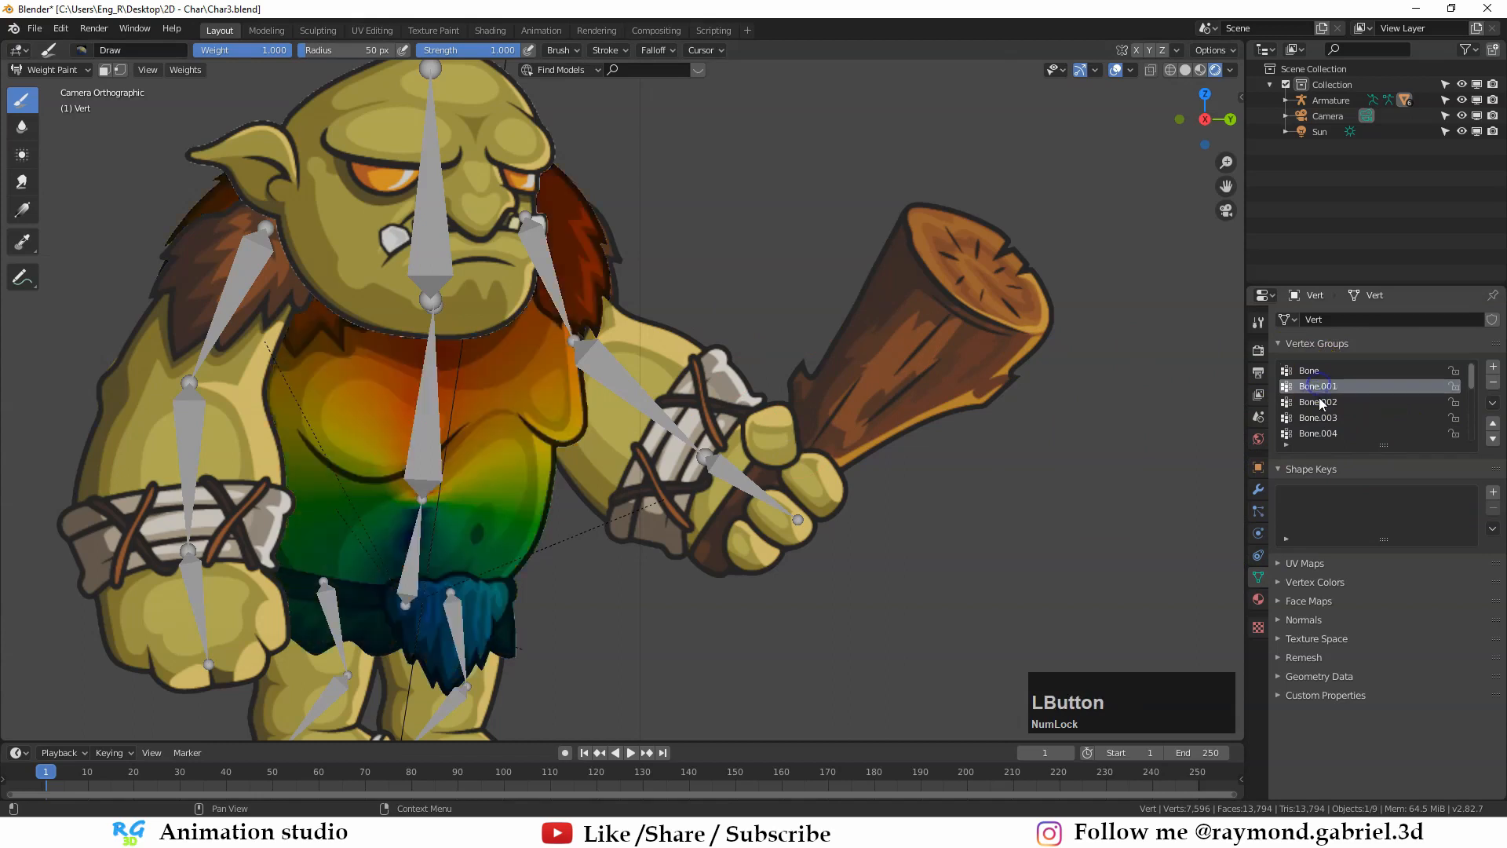
{"action": "scroll", "coordinate": [1321, 402], "scroll_direction": "down", "scroll_amount": 4}
{"action": "scroll", "coordinate": [1324, 408], "scroll_direction": "up", "scroll_amount": 4}
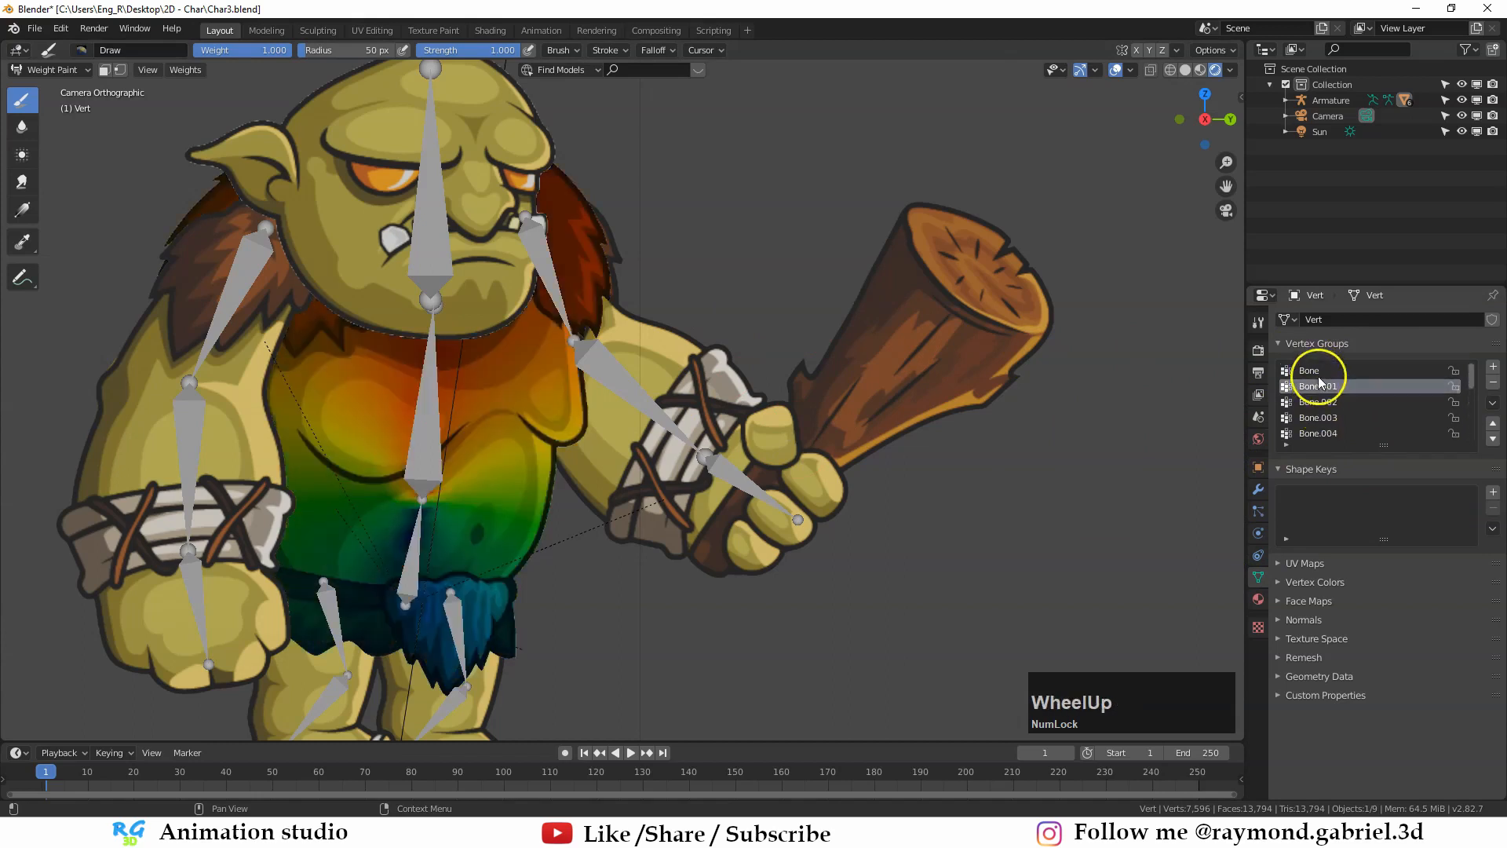
{"action": "left_click", "coordinate": [1314, 374]}
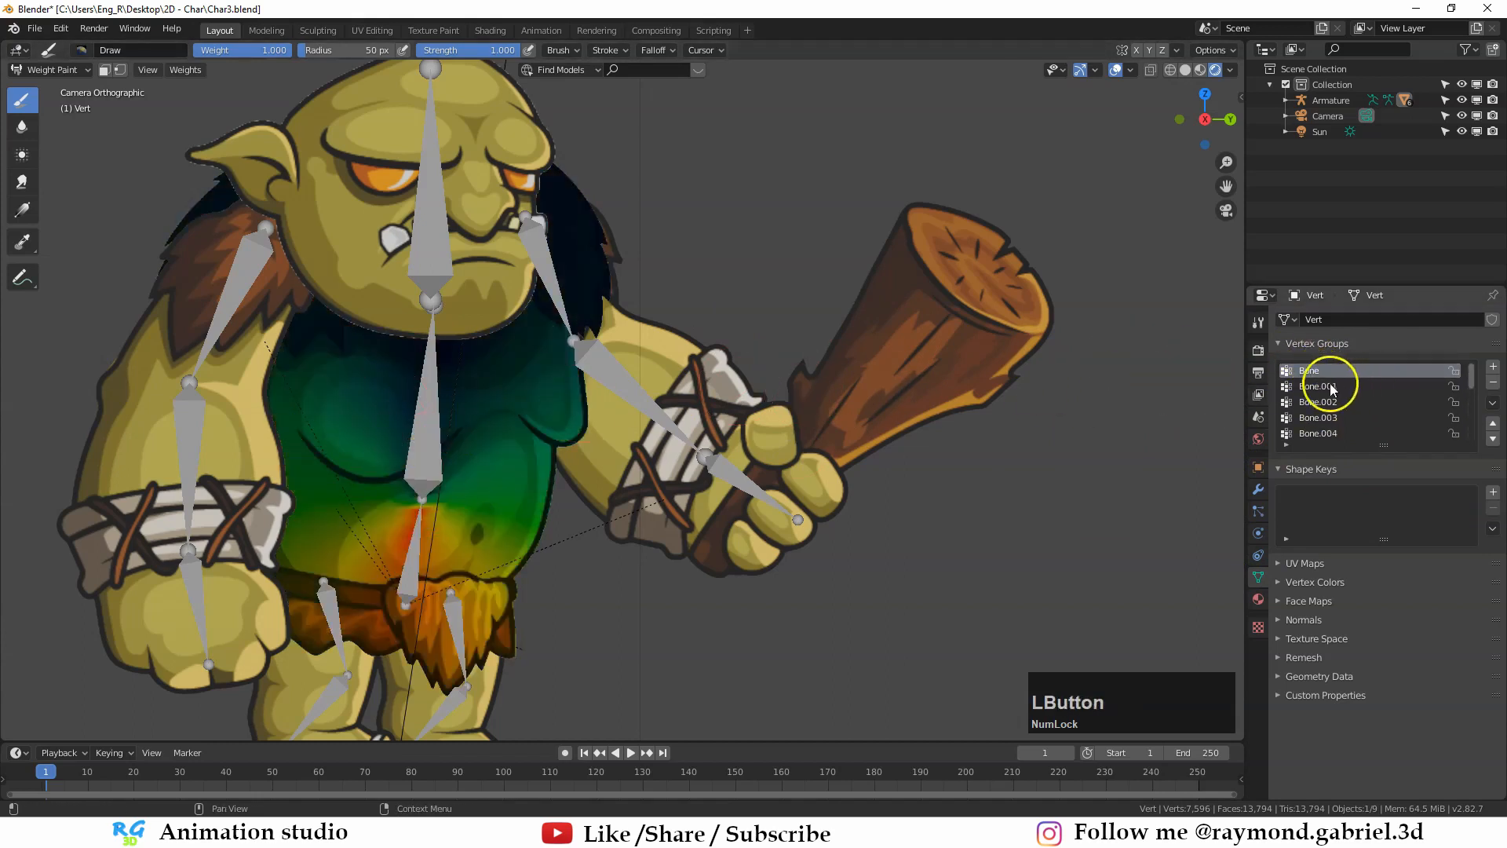
{"action": "left_click", "coordinate": [1326, 386]}
{"action": "left_click", "coordinate": [1331, 373]}
{"action": "left_click", "coordinate": [1327, 387]}
{"action": "left_click", "coordinate": [1329, 373]}
{"action": "left_click", "coordinate": [1326, 387]}
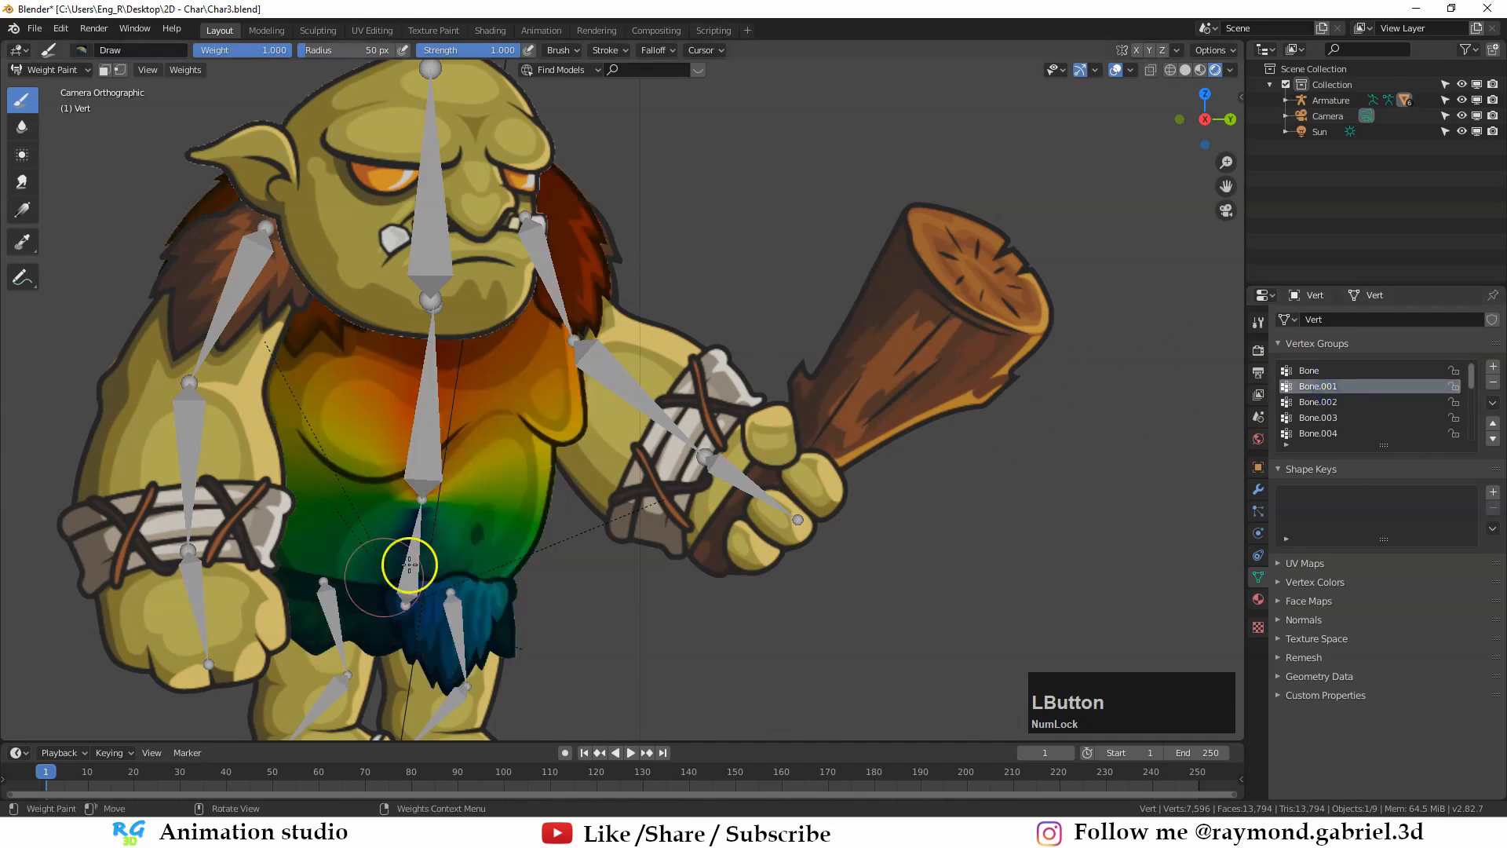
Step: Go through the vertex groups Bone, Bone.001, Bone.002 and Bone.003 to examine which torso areas each influences
{"action": "left_click", "coordinate": [1318, 386]}
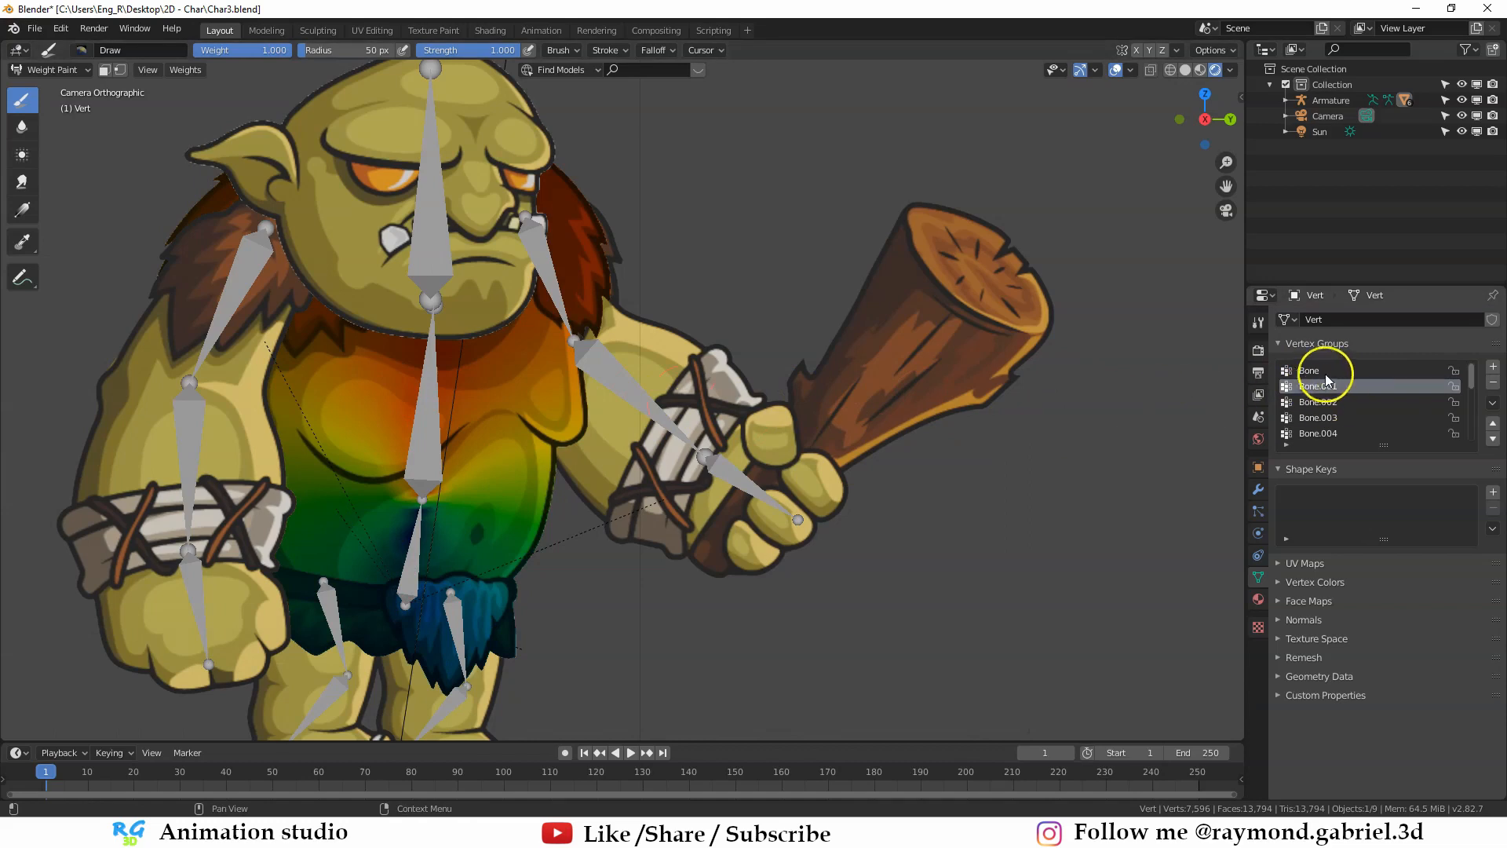
{"action": "left_click", "coordinate": [1322, 373]}
{"action": "left_click", "coordinate": [1319, 387]}
{"action": "left_click", "coordinate": [1318, 402]}
{"action": "left_click", "coordinate": [1318, 418]}
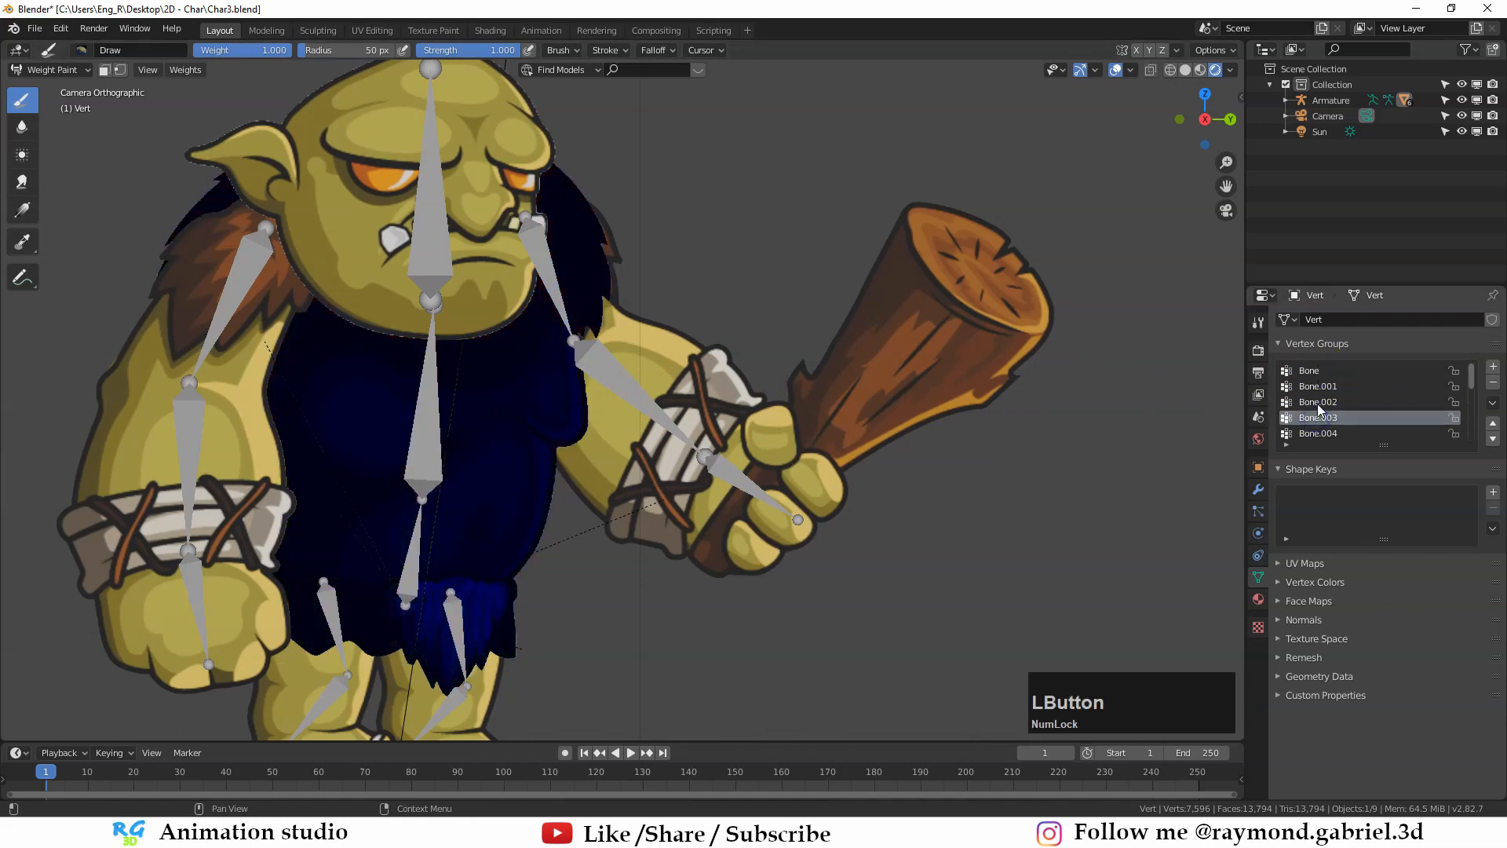
Step: Leave Weight Paint mode, select the armature and enter Edit Mode on it
{"action": "scroll", "coordinate": [1295, 420], "scroll_direction": "up", "scroll_amount": 1}
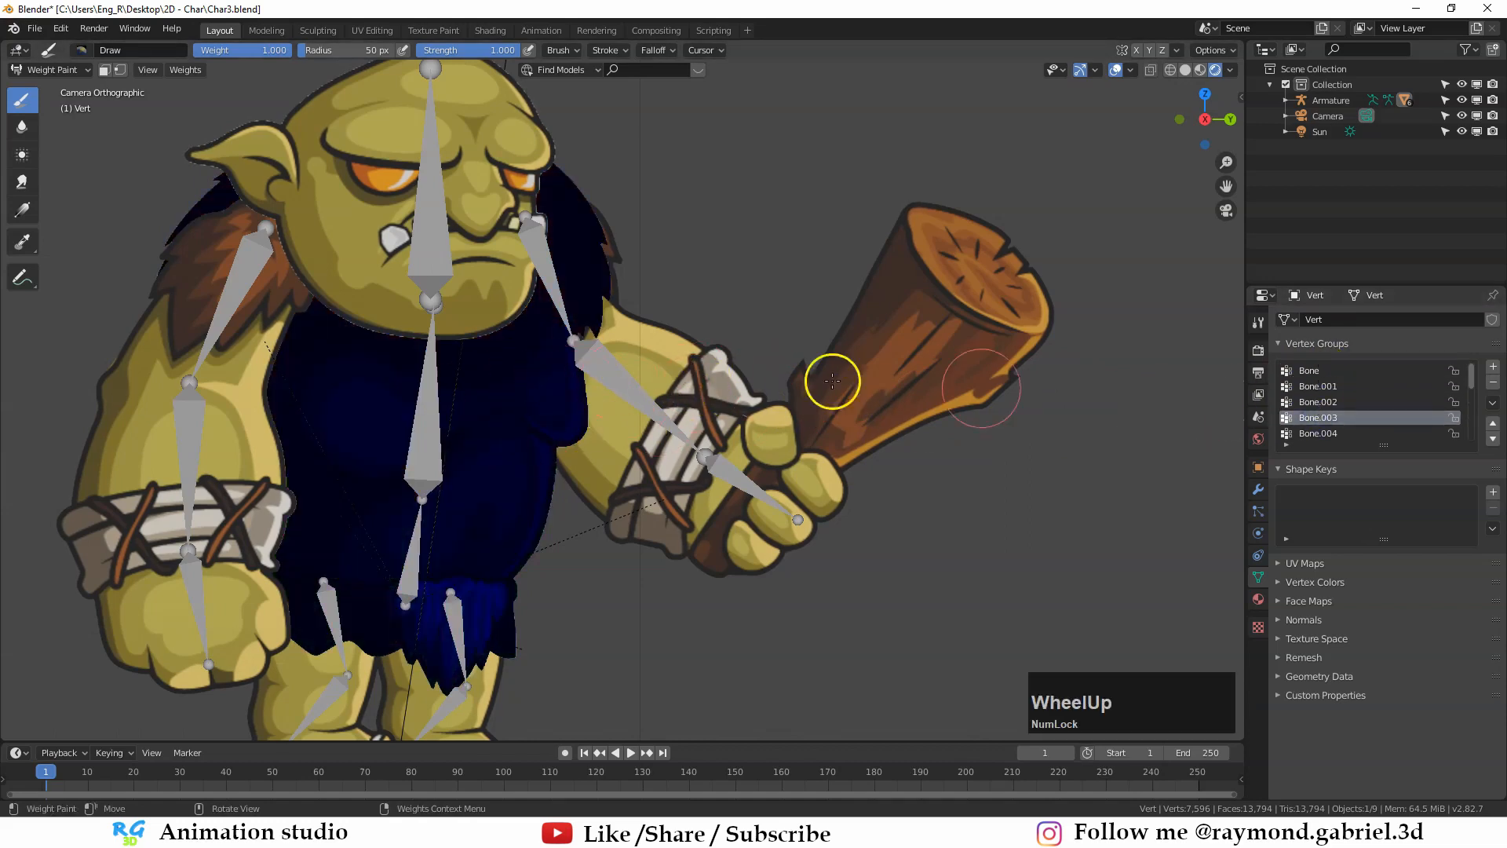
{"action": "scroll", "coordinate": [455, 348], "scroll_direction": "down", "scroll_amount": 1}
{"action": "middle_click_drag", "start_coordinate": [456, 348], "coordinate": [538, 340], "text": "shift"}
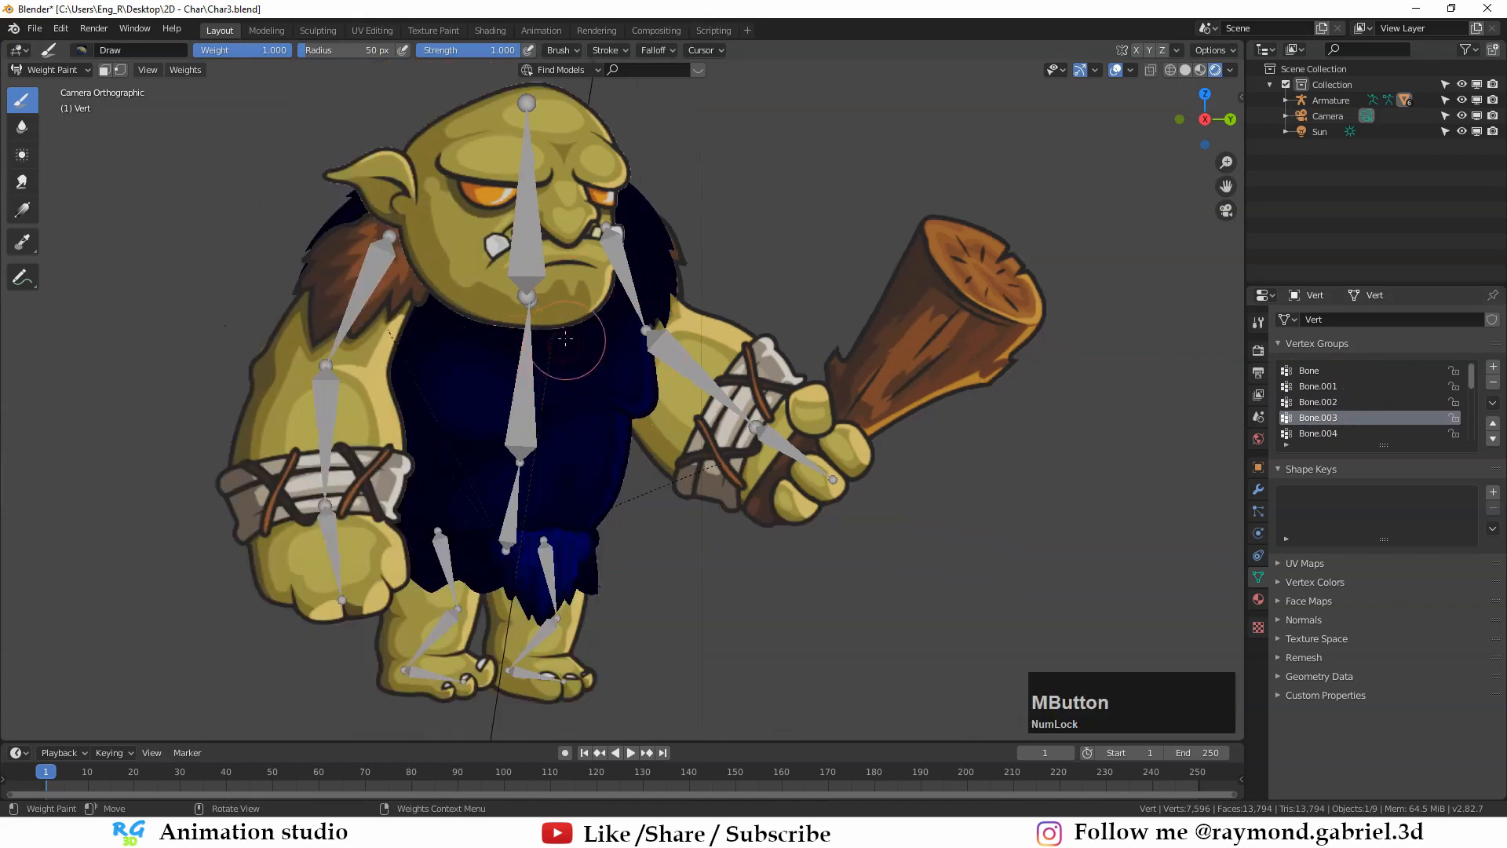
{"action": "scroll", "coordinate": [565, 339], "scroll_direction": "up", "scroll_amount": 1}
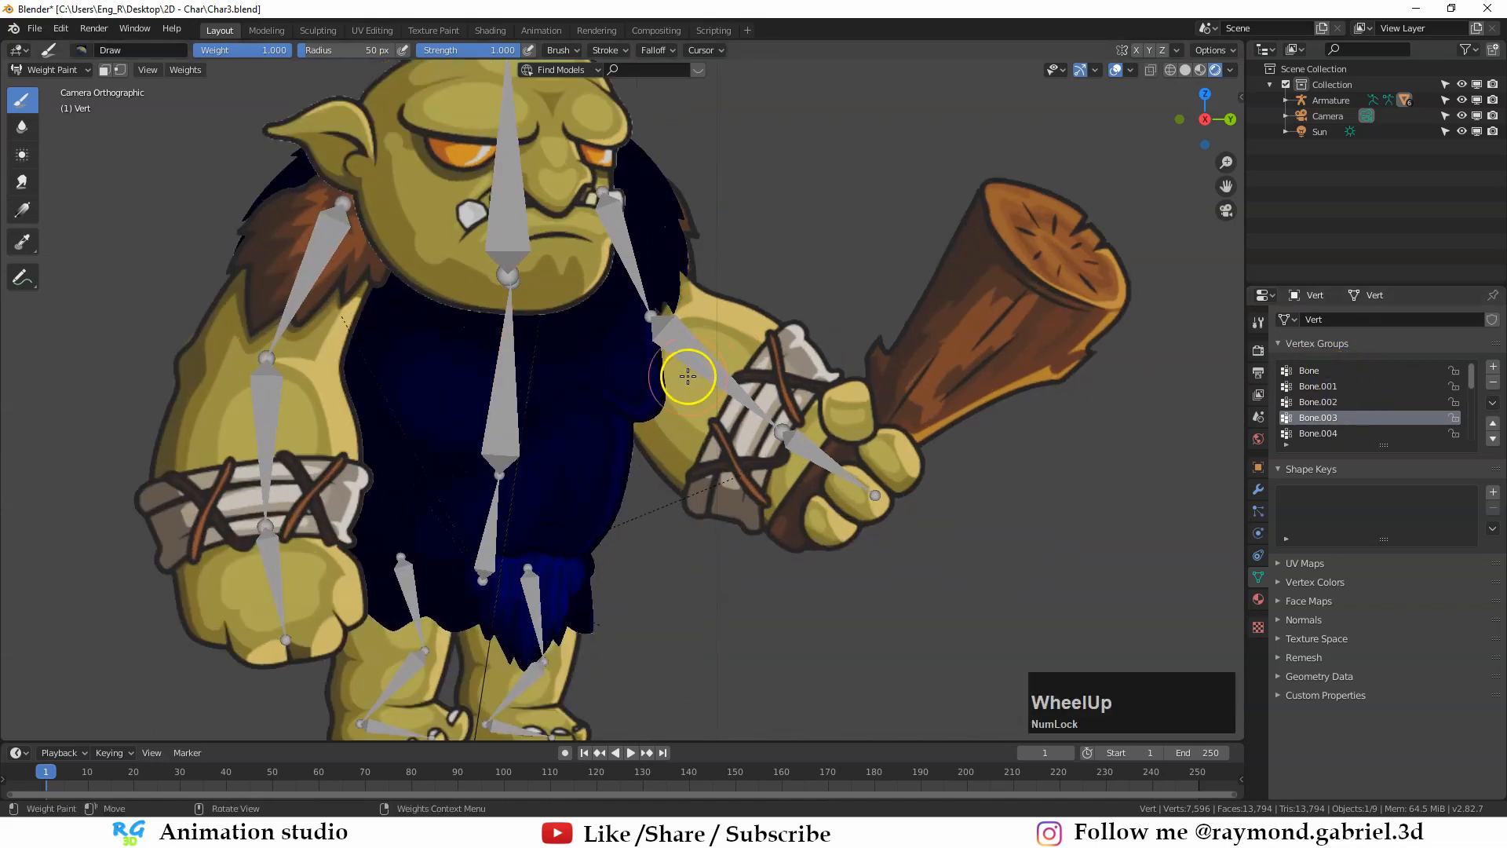
{"action": "key", "text": "Tab"}
{"action": "left_click", "coordinate": [629, 383]}
{"action": "left_click", "coordinate": [699, 362]}
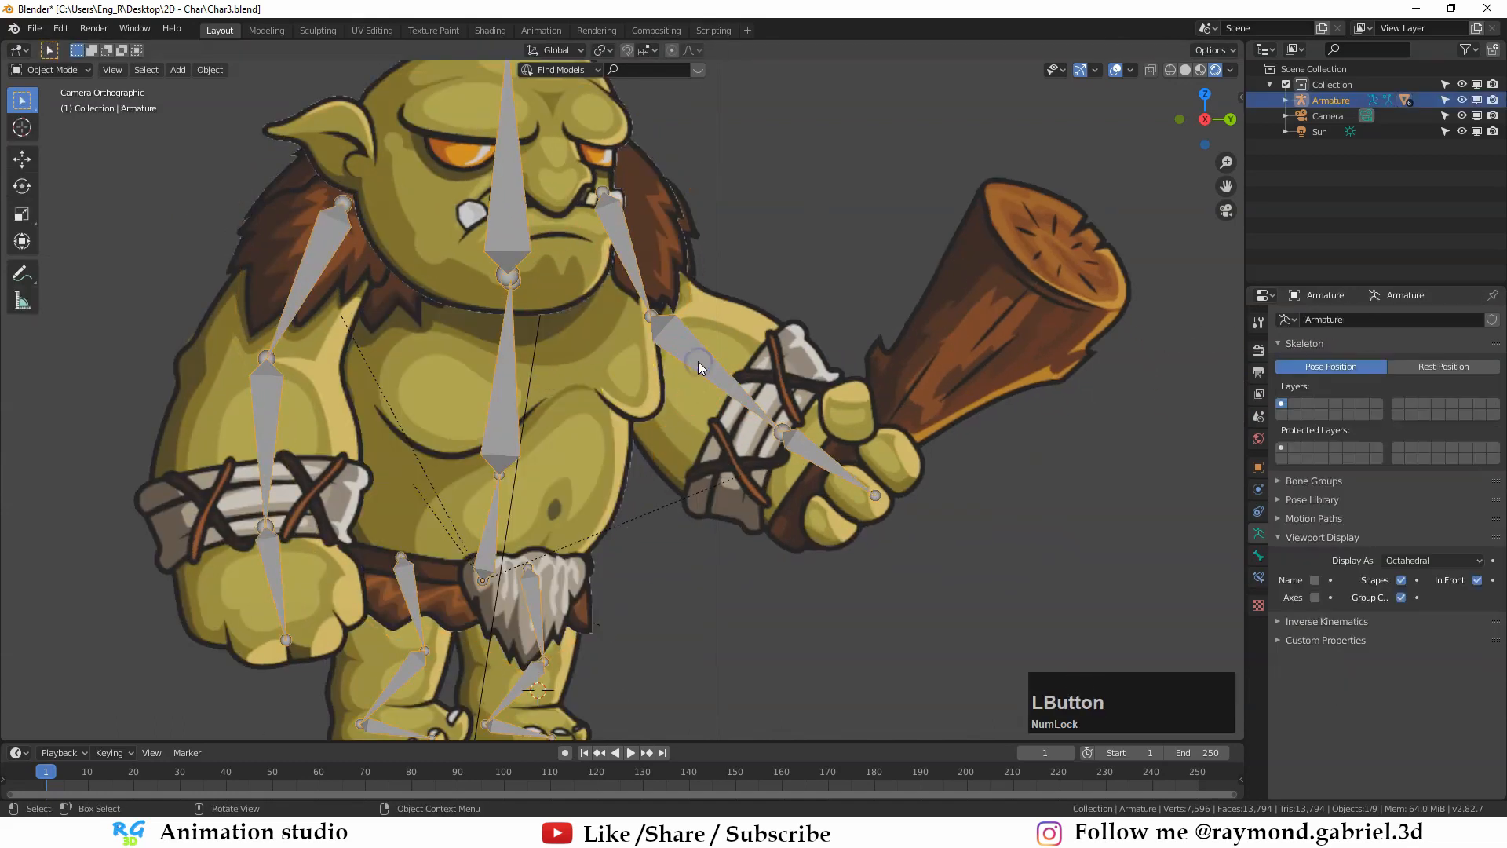
{"action": "left_click", "coordinate": [690, 359]}
{"action": "key", "text": "Tab"}
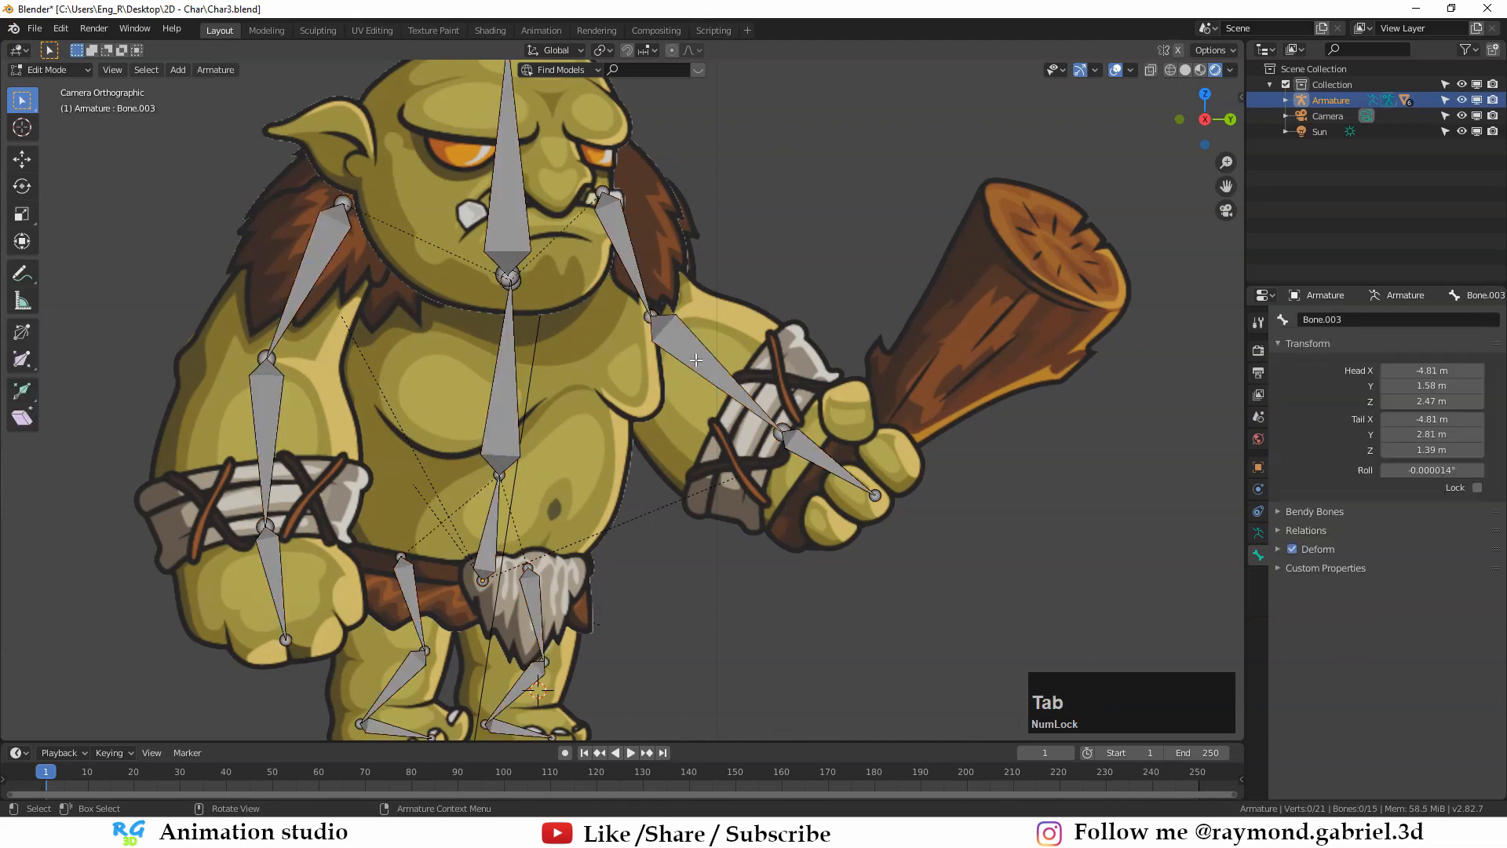
{"action": "left_click", "coordinate": [695, 348]}
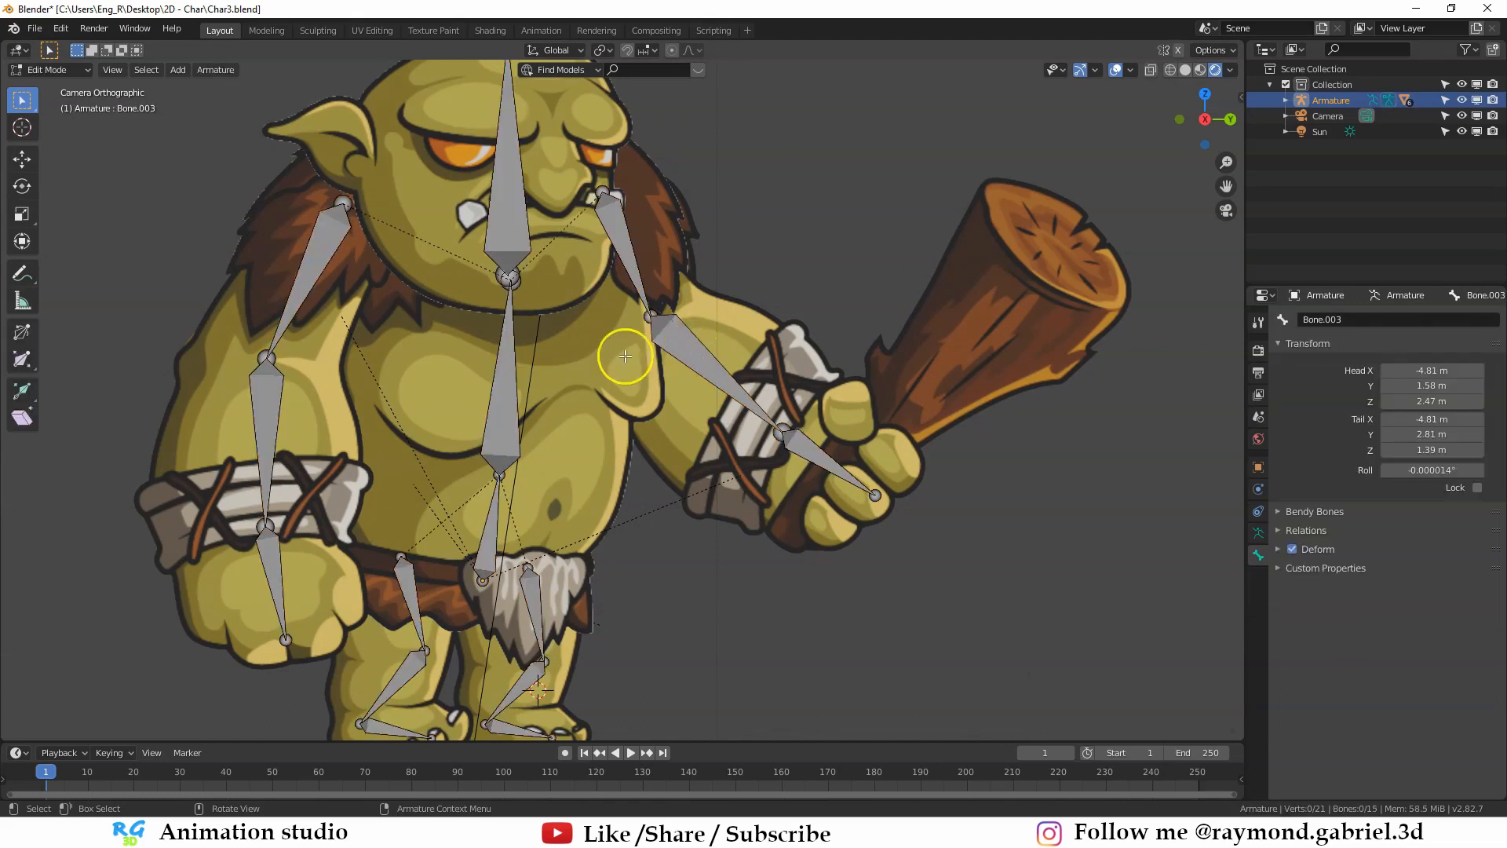
Step: Rename the lowest spine bone at the ogre's waist as Base
{"action": "left_click", "coordinate": [519, 509]}
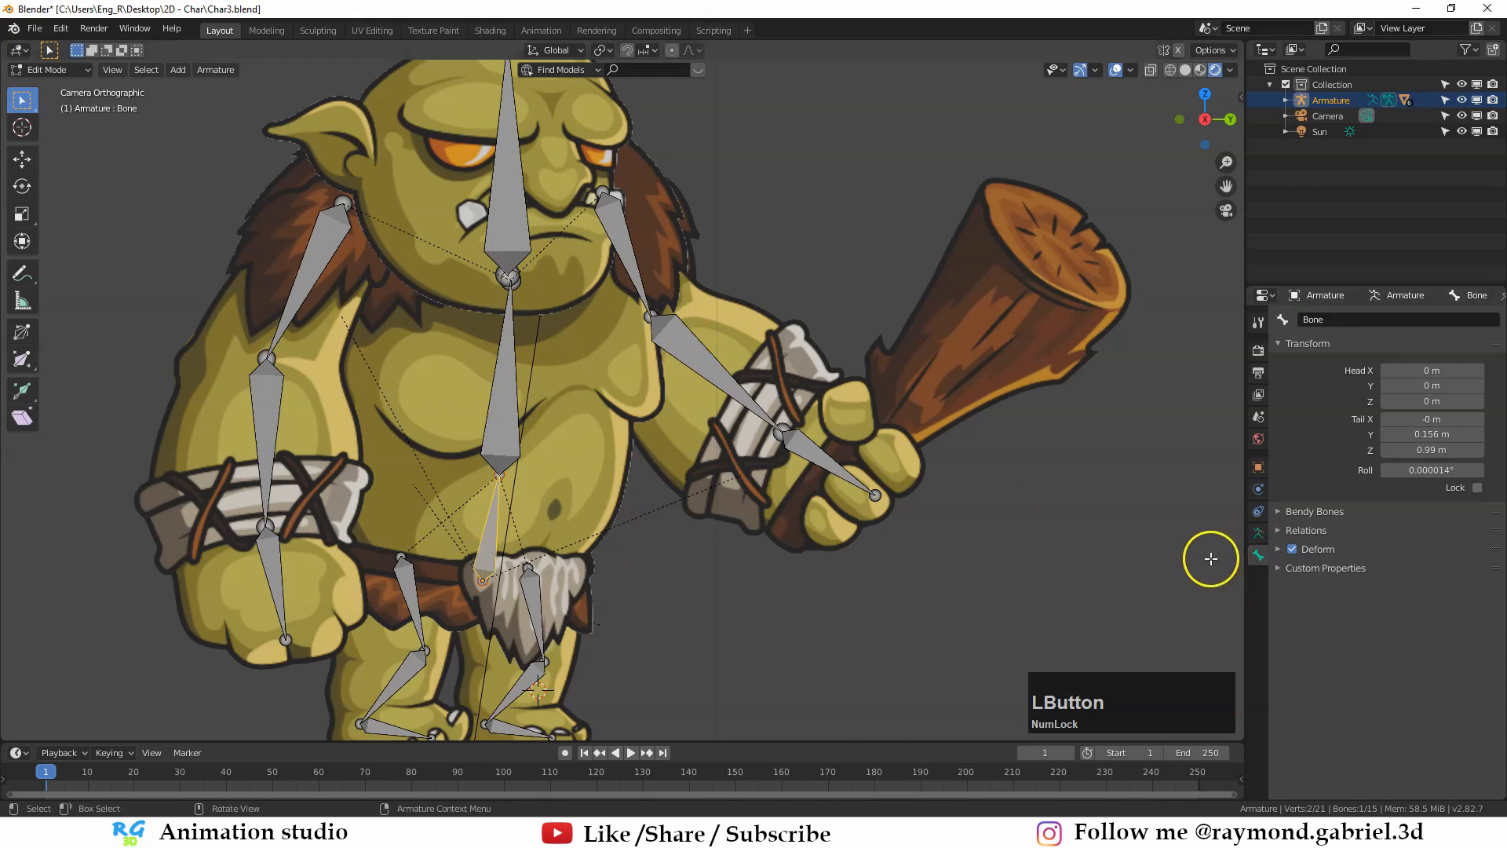
{"action": "left_click", "coordinate": [1336, 322]}
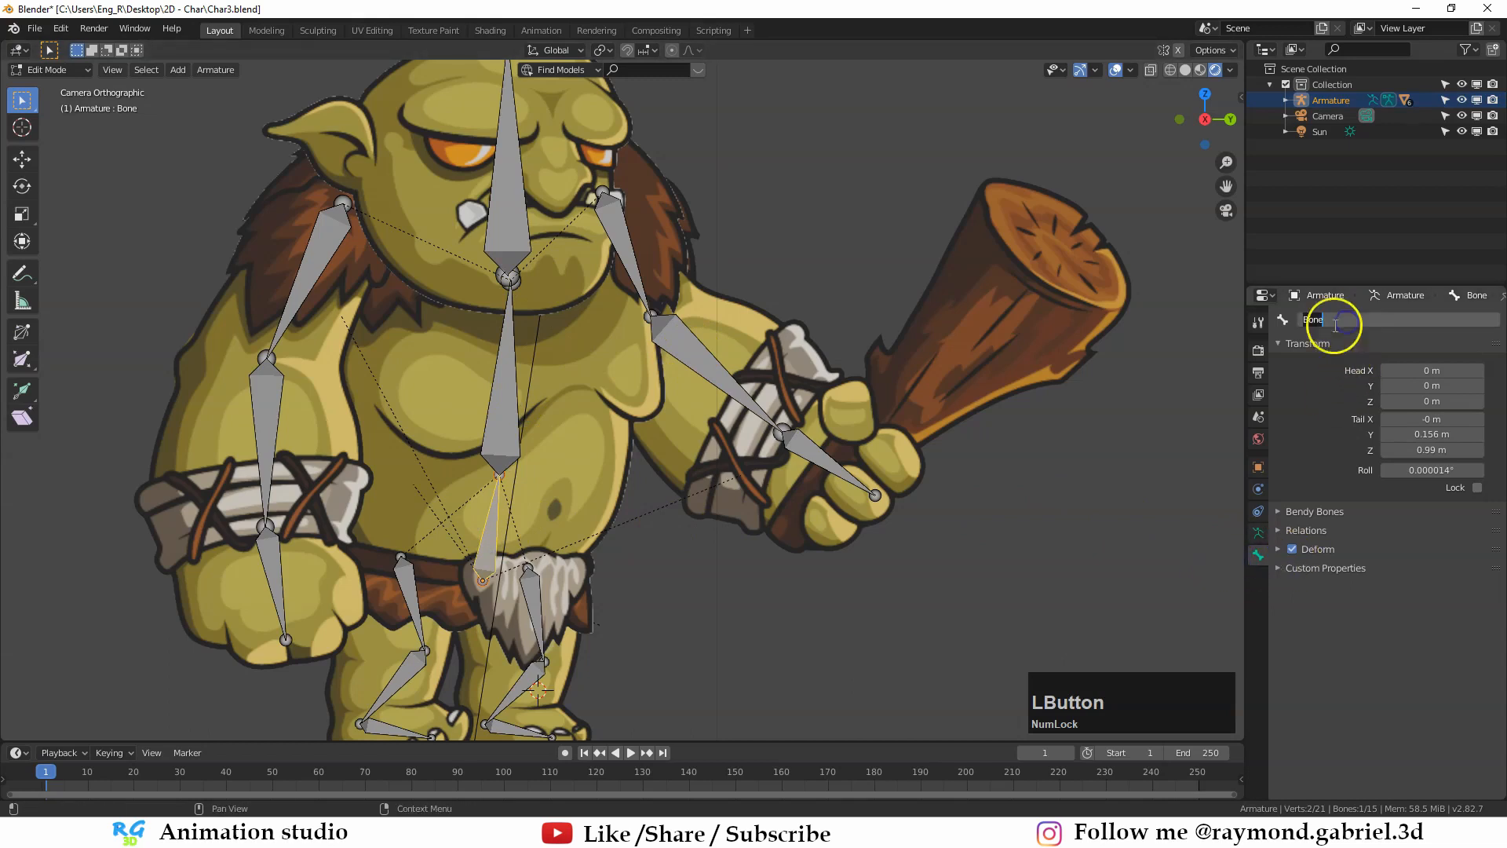
{"action": "key", "text": "Return"}
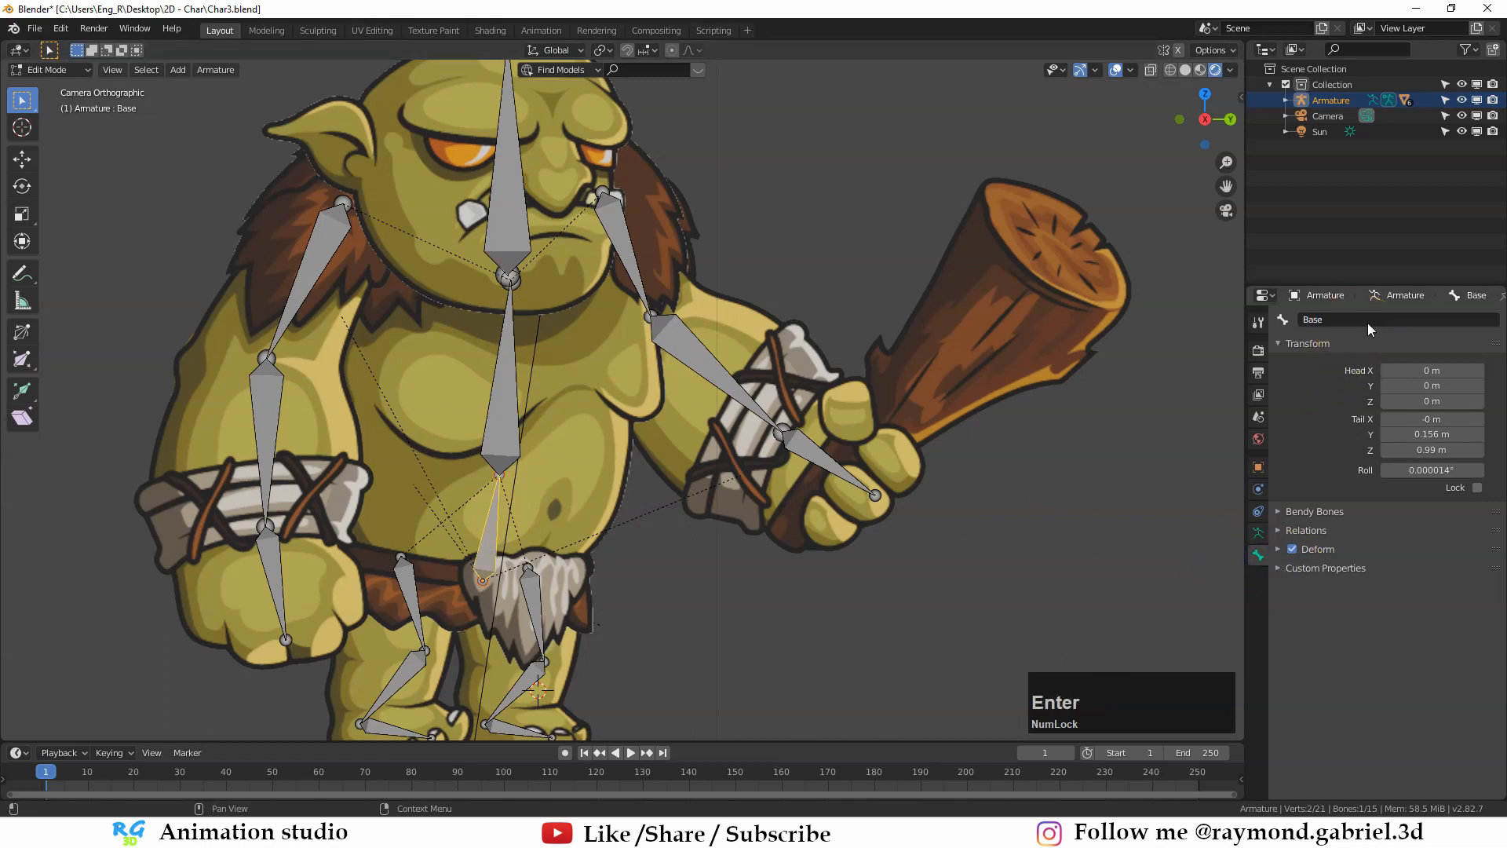
Step: Rename the chest bone as Upper_torso and the club arm's upper bone as Upper_Arm.L
{"action": "left_click", "coordinate": [501, 369]}
{"action": "left_click", "coordinate": [1381, 318]}
{"action": "type", "text": "Upper_"}
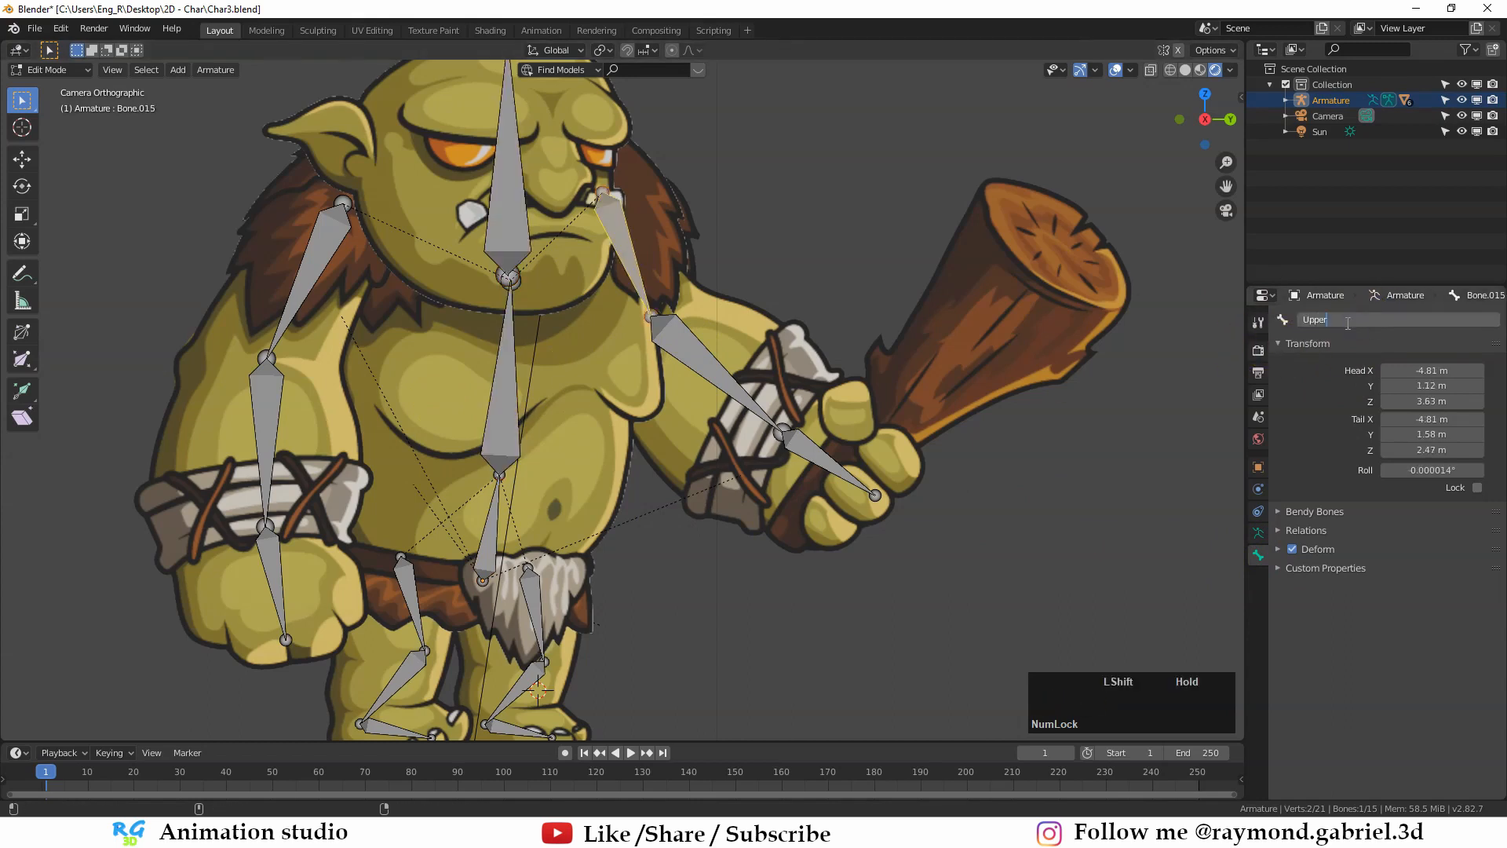
{"action": "left_click", "coordinate": [1381, 318]}
{"action": "type", "text": "Upper_Arm.L"}
{"action": "key", "text": "Return"}
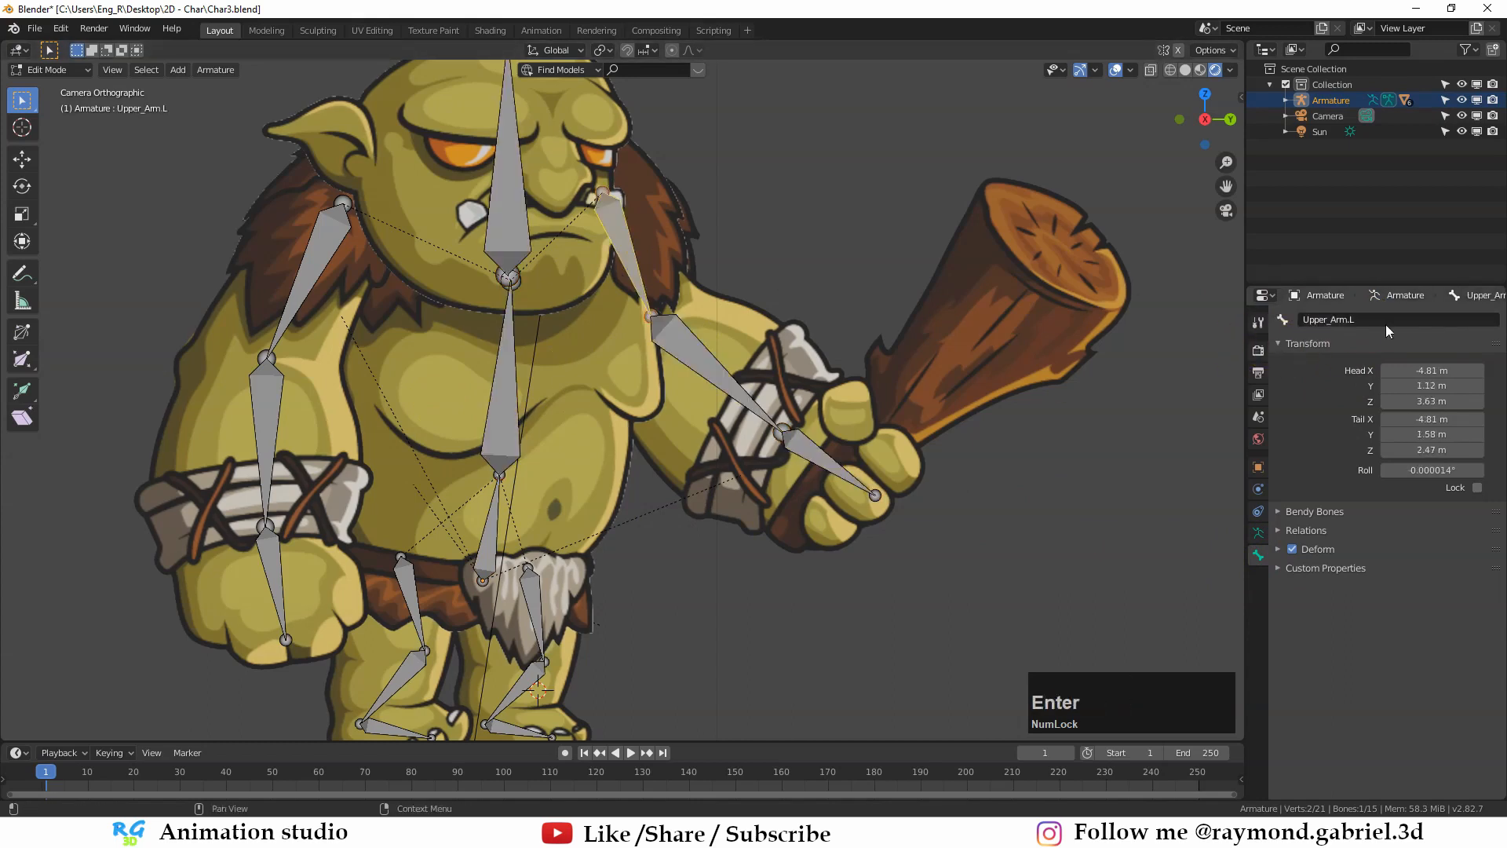
Step: Rename the remaining arm, leg and foot bones by body part and side, naming the club-side foot bone Feet.L
{"action": "left_click", "coordinate": [266, 440]}
{"action": "left_click", "coordinate": [1374, 318]}
{"action": "type", "text": "L"}
{"action": "left_click", "coordinate": [409, 601]}
{"action": "left_click", "coordinate": [395, 685]}
{"action": "left_click", "coordinate": [1374, 318]}
{"action": "left_click", "coordinate": [392, 730]}
{"action": "type", "text": "Feet"}
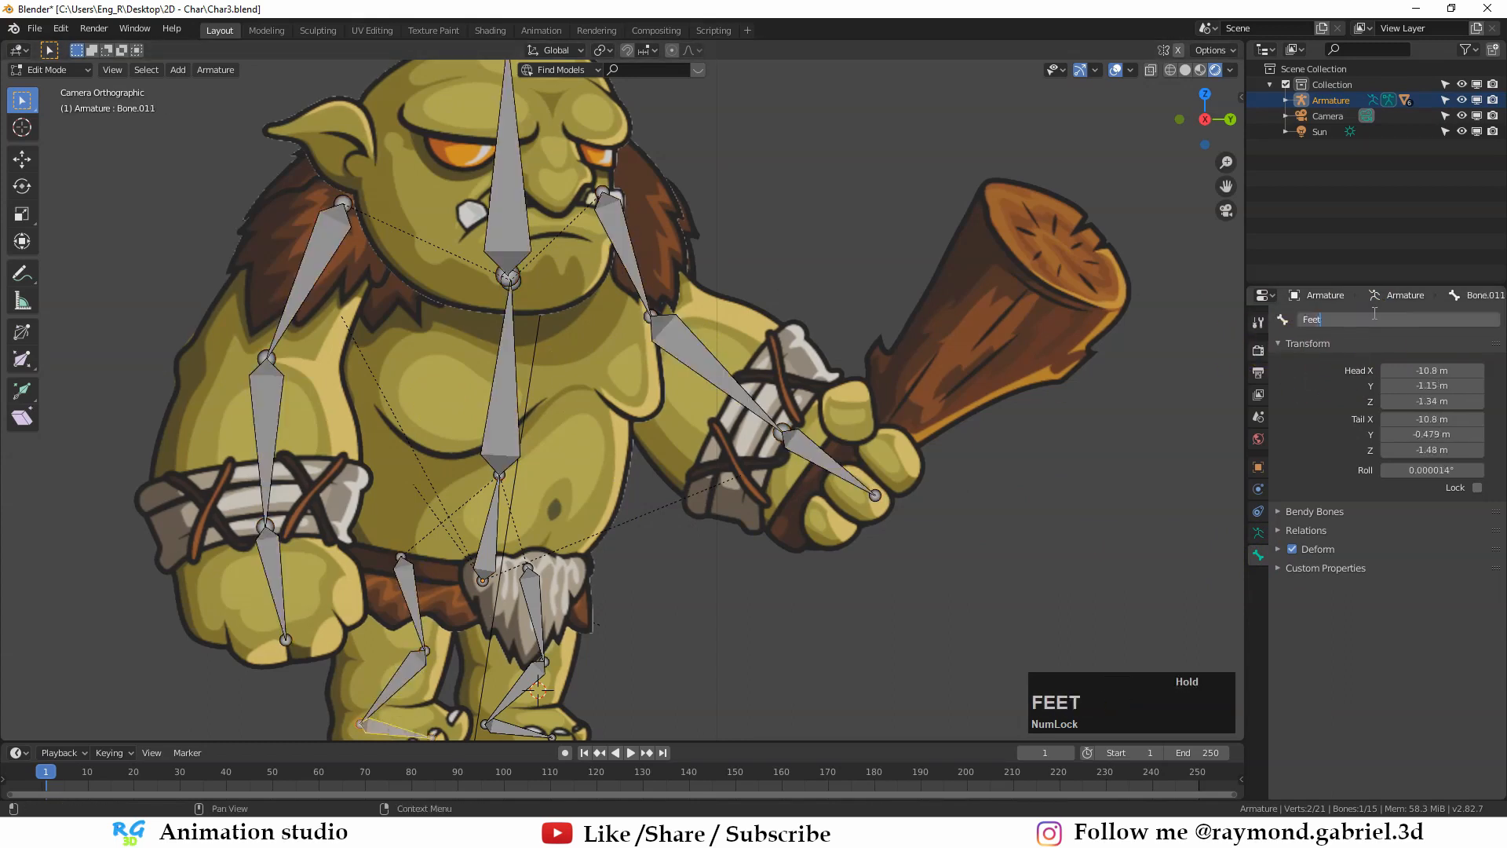
{"action": "type", "text": ".L"}
{"action": "key", "text": "Return"}
Step: Check the club arm's upper bone, leave Edit Mode, and switch the torso mesh to Weight Paint mode
{"action": "scroll", "coordinate": [582, 404], "scroll_direction": "down", "scroll_amount": 1}
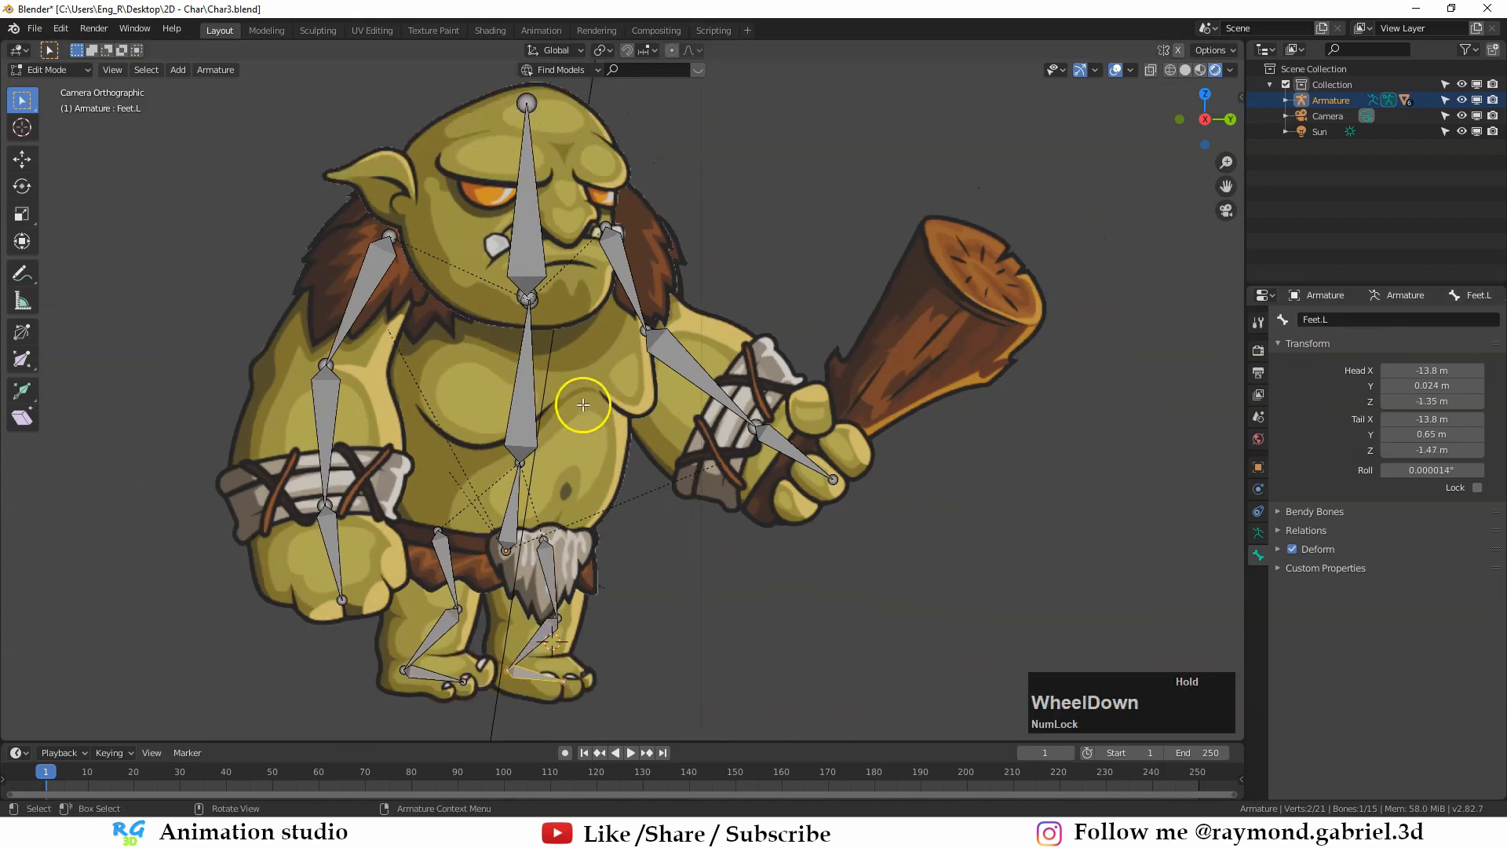
{"action": "scroll", "coordinate": [583, 405], "scroll_direction": "up", "scroll_amount": 2}
{"action": "left_click", "coordinate": [626, 235]}
{"action": "scroll", "coordinate": [628, 330], "scroll_direction": "down", "scroll_amount": 1}
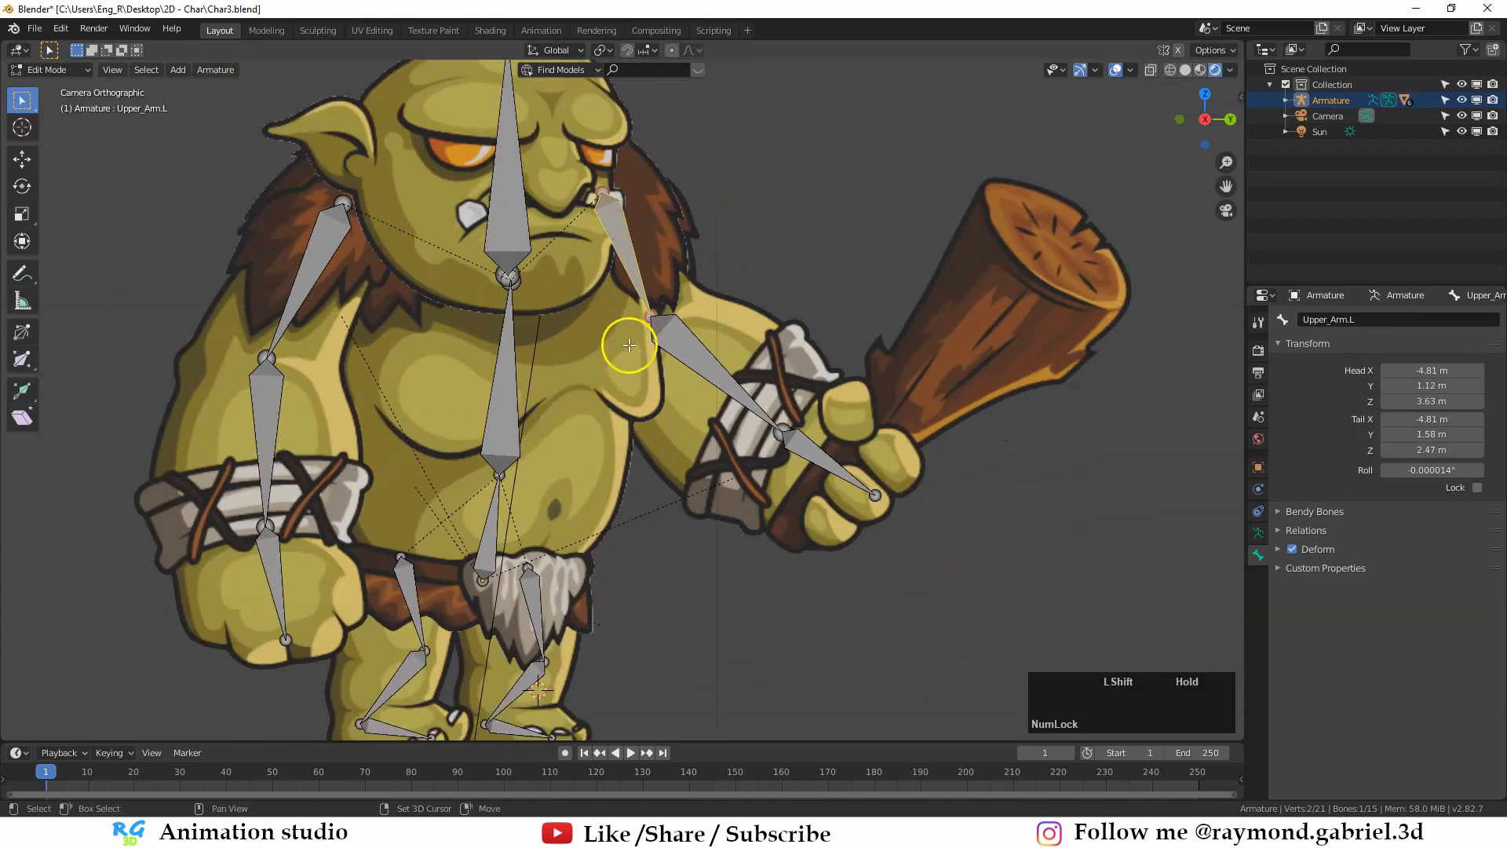
{"action": "middle_click_drag", "start_coordinate": [629, 345], "coordinate": [645, 372], "text": "shift"}
{"action": "key", "text": "Tab"}
{"action": "left_click", "coordinate": [482, 378]}
{"action": "left_click", "coordinate": [623, 418]}
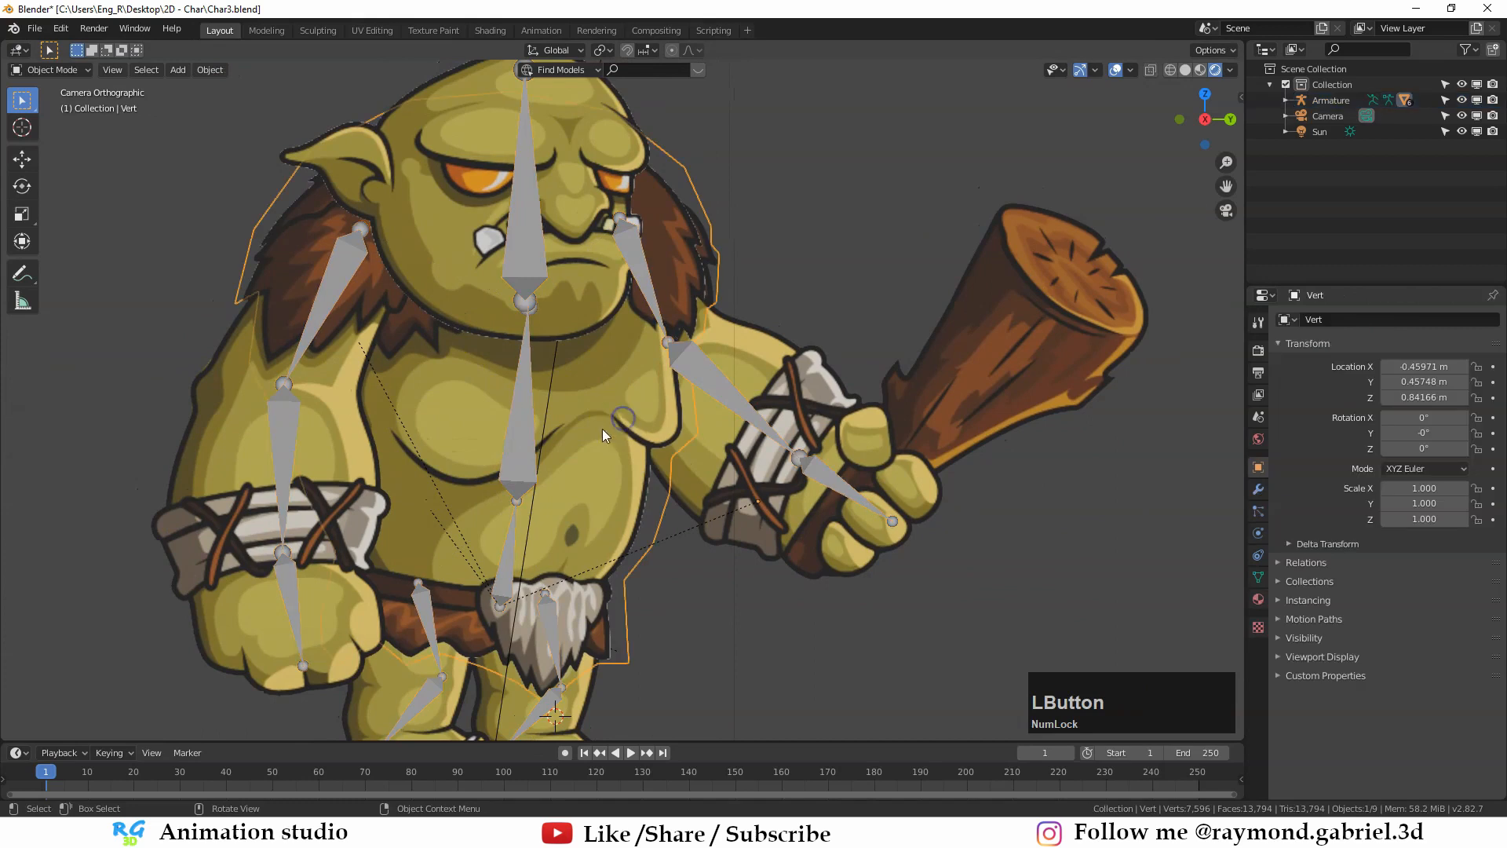
{"action": "key", "text": "Escape"}
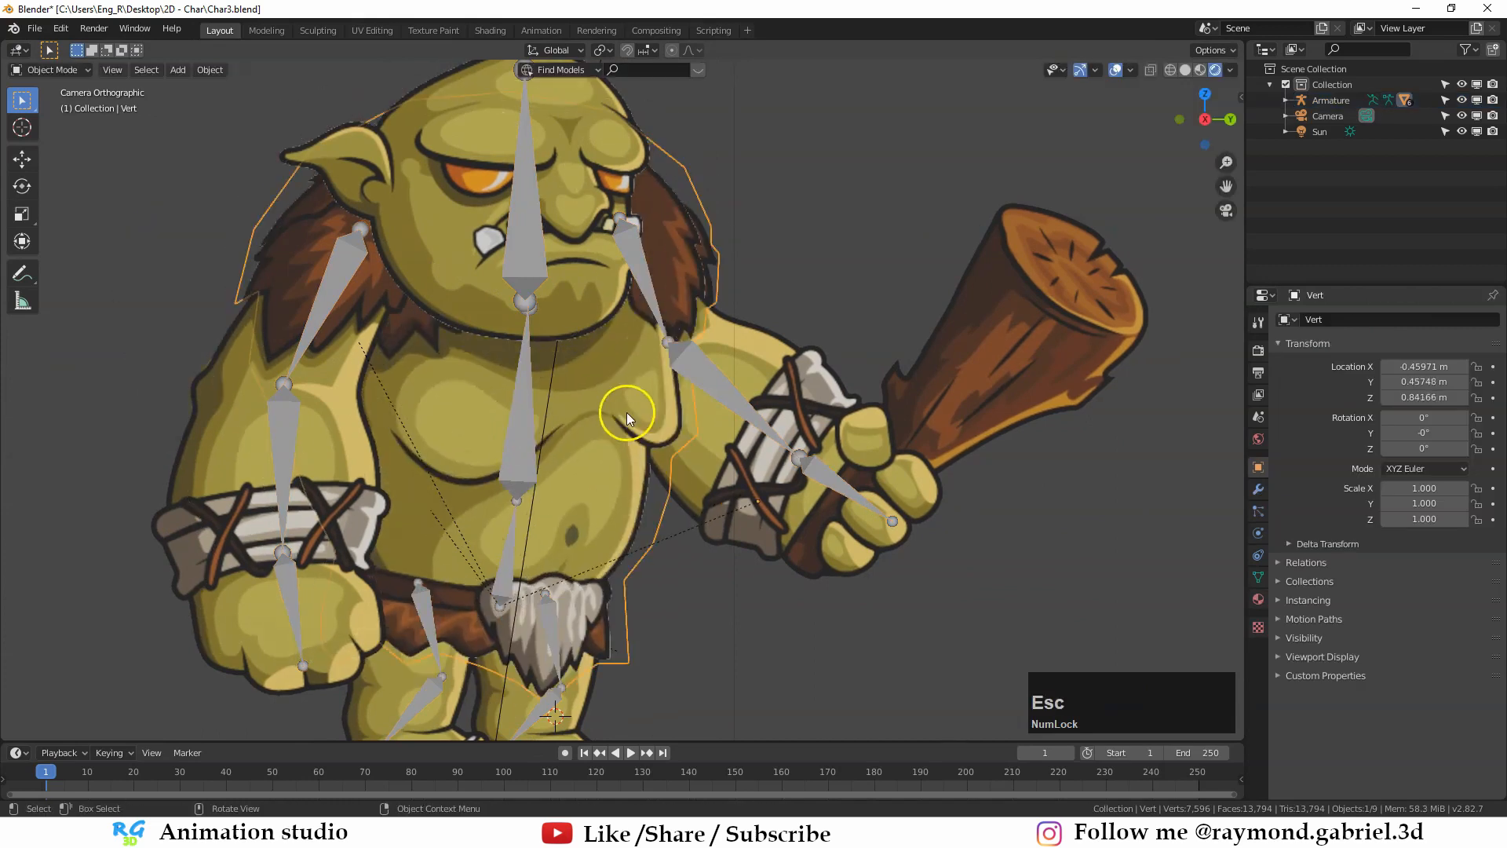
{"action": "left_click", "coordinate": [87, 70]}
{"action": "left_click", "coordinate": [74, 169]}
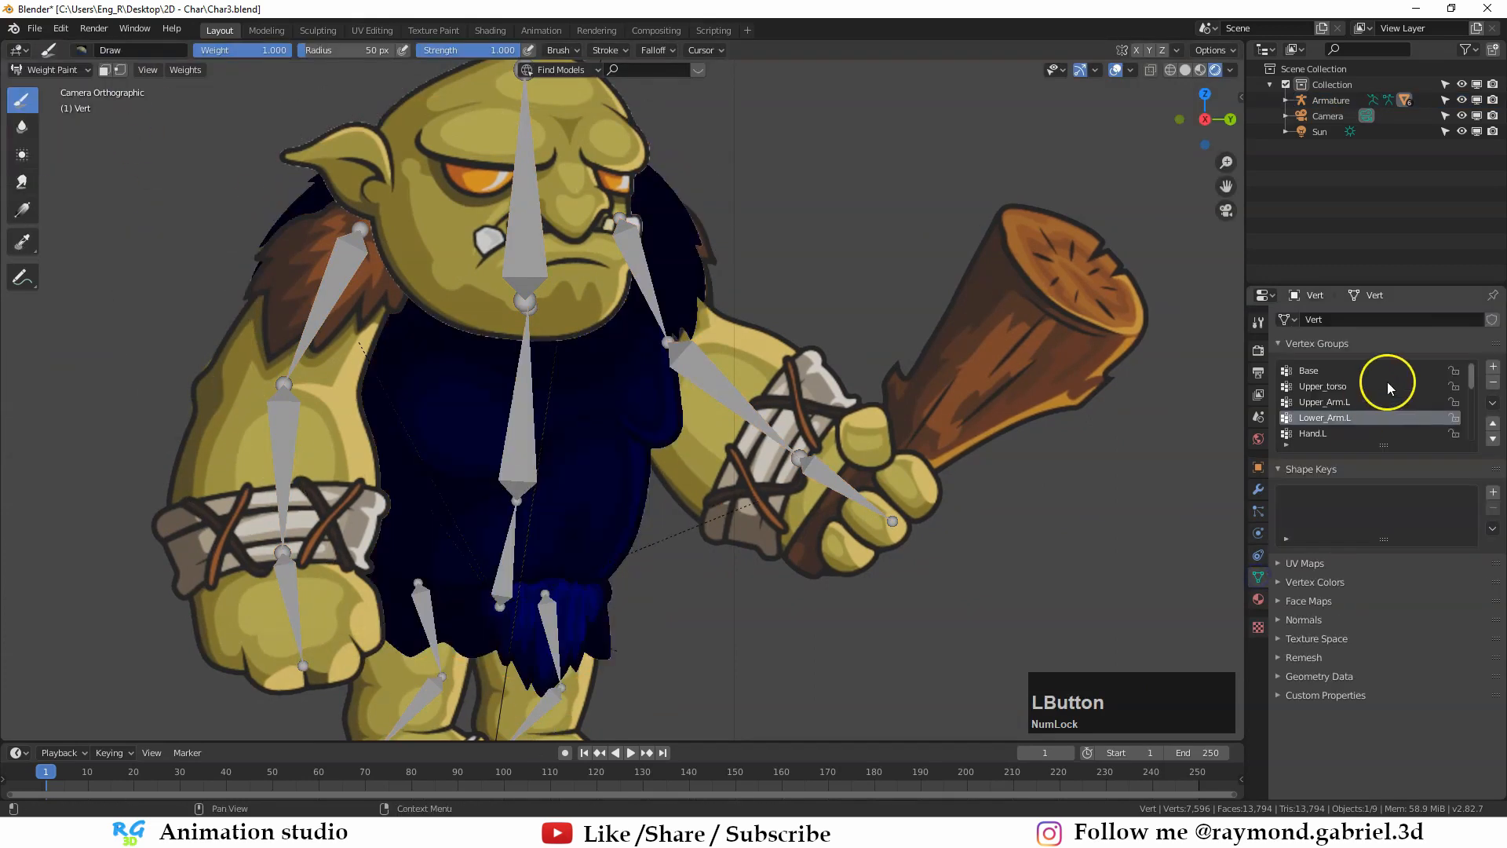
Step: Compare the torso's weights for the Base and Upper_torso vertex groups, examining the belly and chest up close
{"action": "scroll", "coordinate": [1382, 385], "scroll_direction": "down", "scroll_amount": 5}
{"action": "scroll", "coordinate": [1345, 416], "scroll_direction": "up", "scroll_amount": 5}
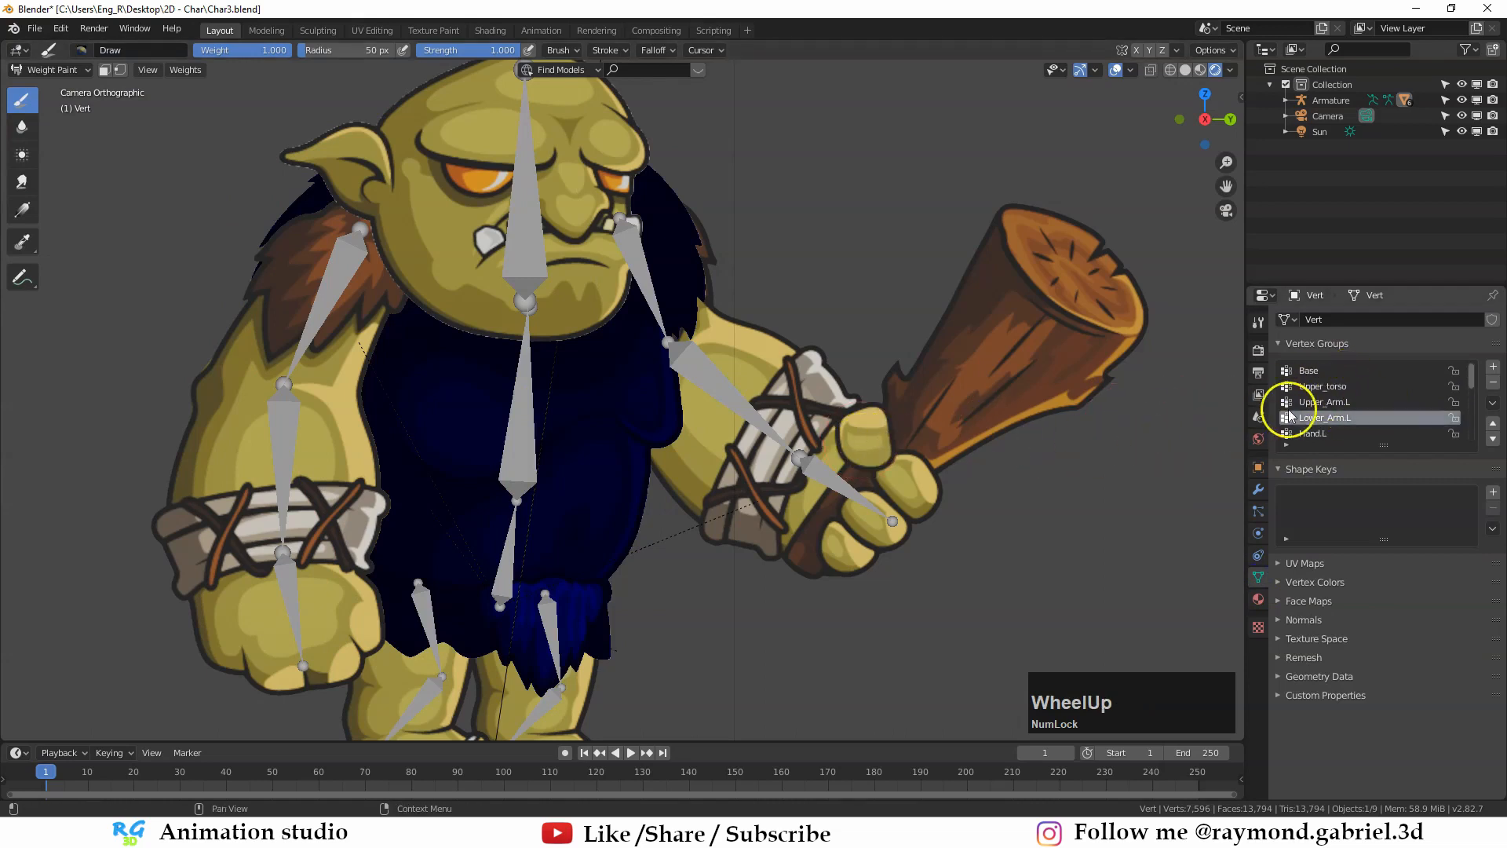
{"action": "left_click", "coordinate": [1322, 374]}
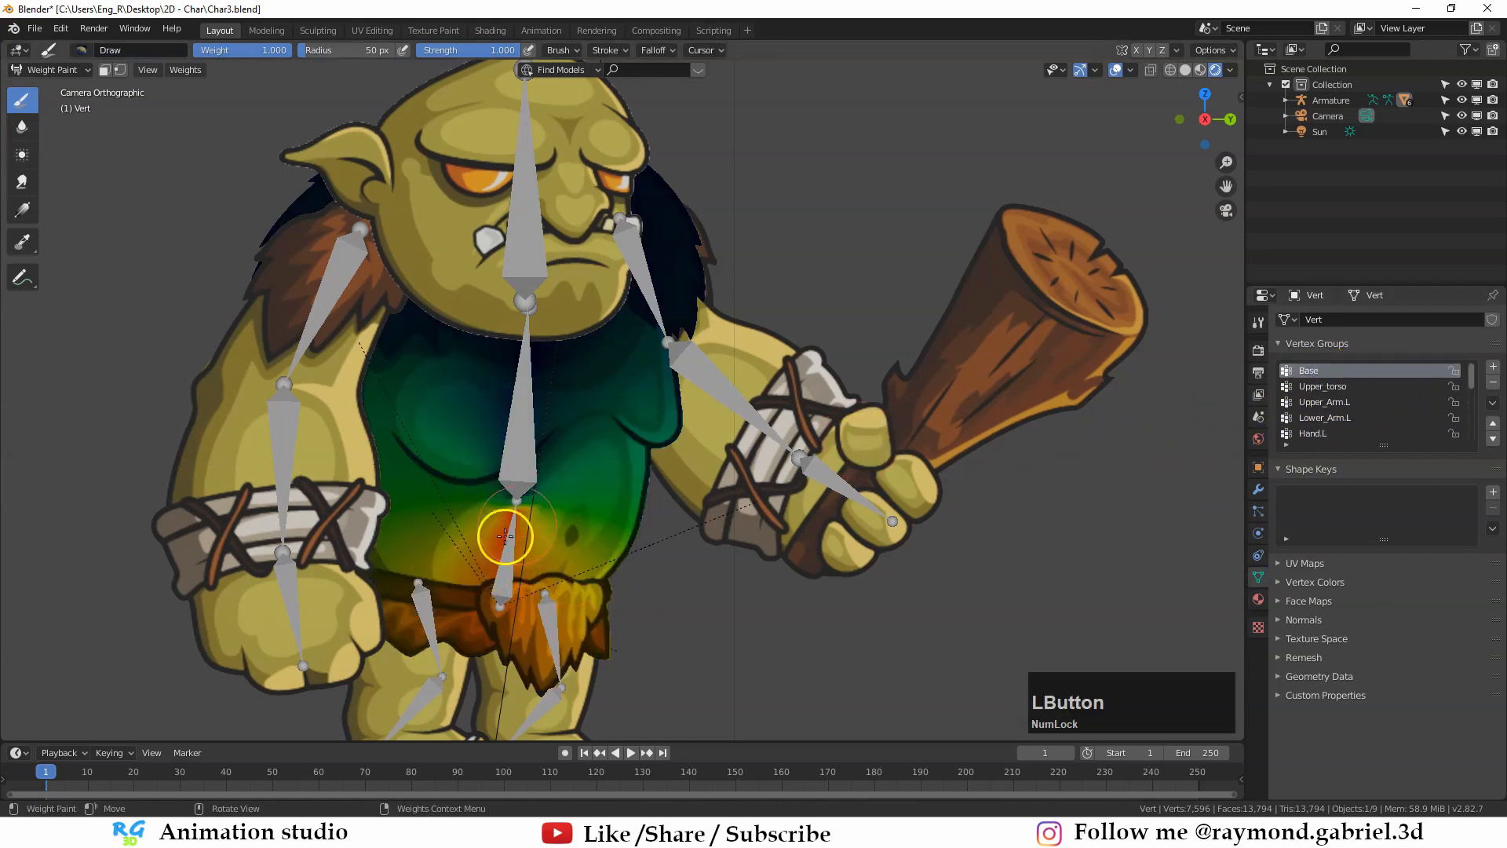
{"action": "left_click", "coordinate": [1324, 385]}
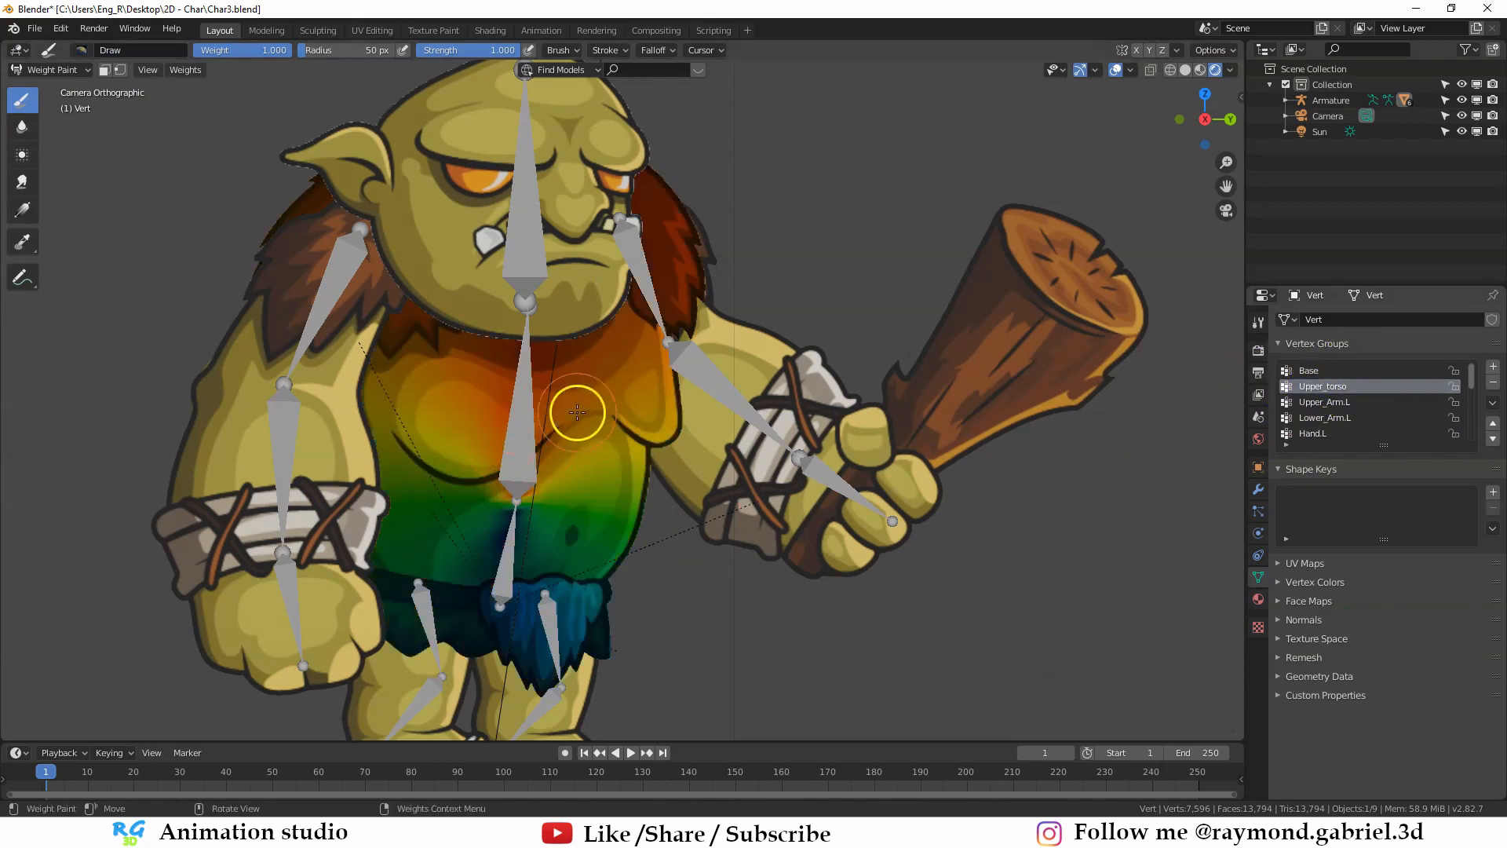
{"action": "scroll", "coordinate": [658, 464], "scroll_direction": "up", "scroll_amount": 1}
{"action": "middle_click_drag", "start_coordinate": [623, 474], "coordinate": [669, 428], "text": "shift"}
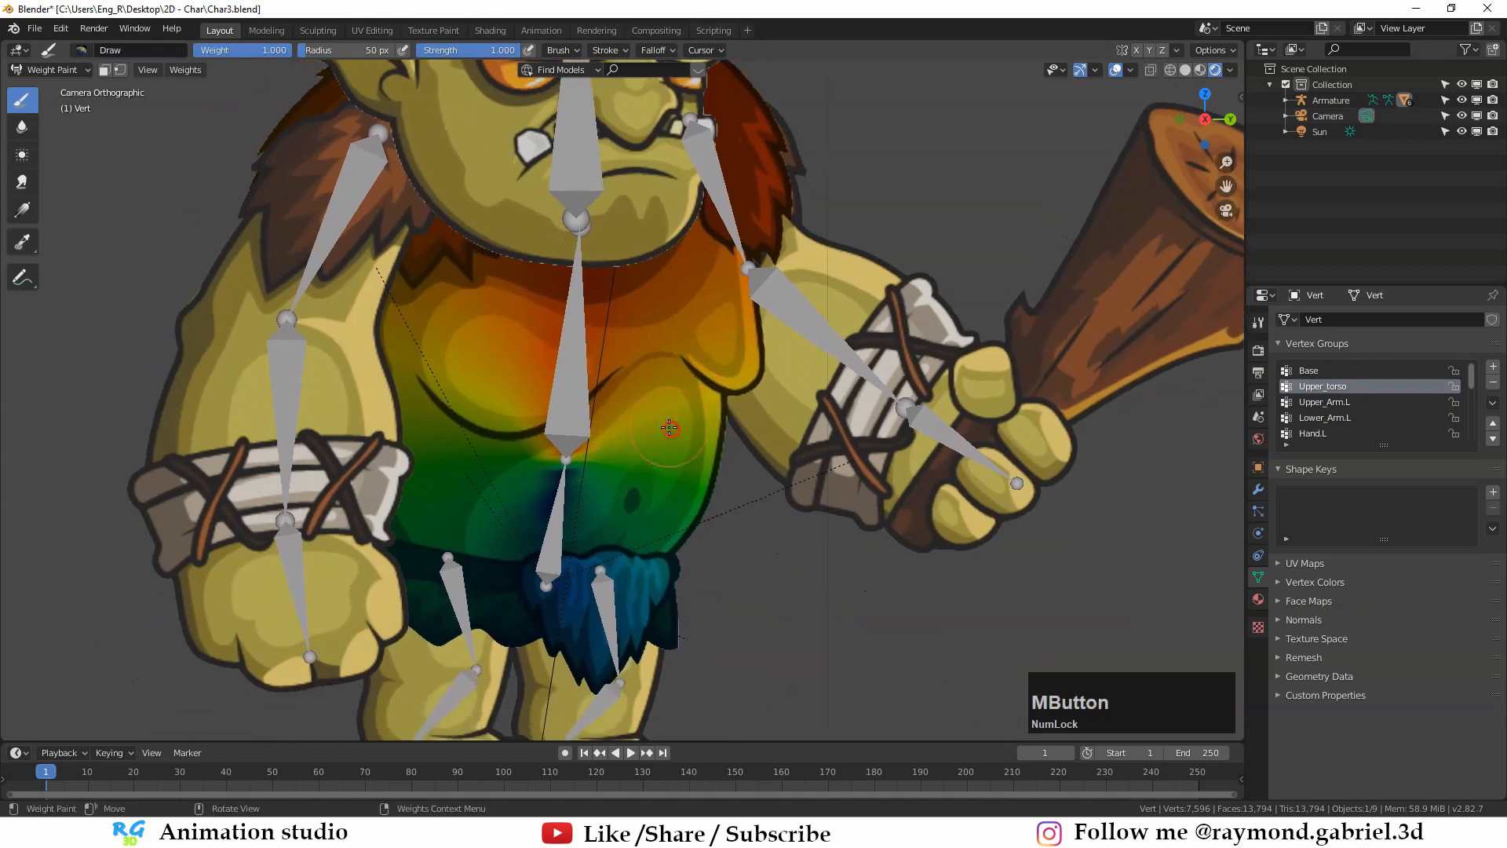
{"action": "left_click", "coordinate": [1309, 369]}
{"action": "left_click_drag", "start_coordinate": [522, 522], "coordinate": [548, 515]}
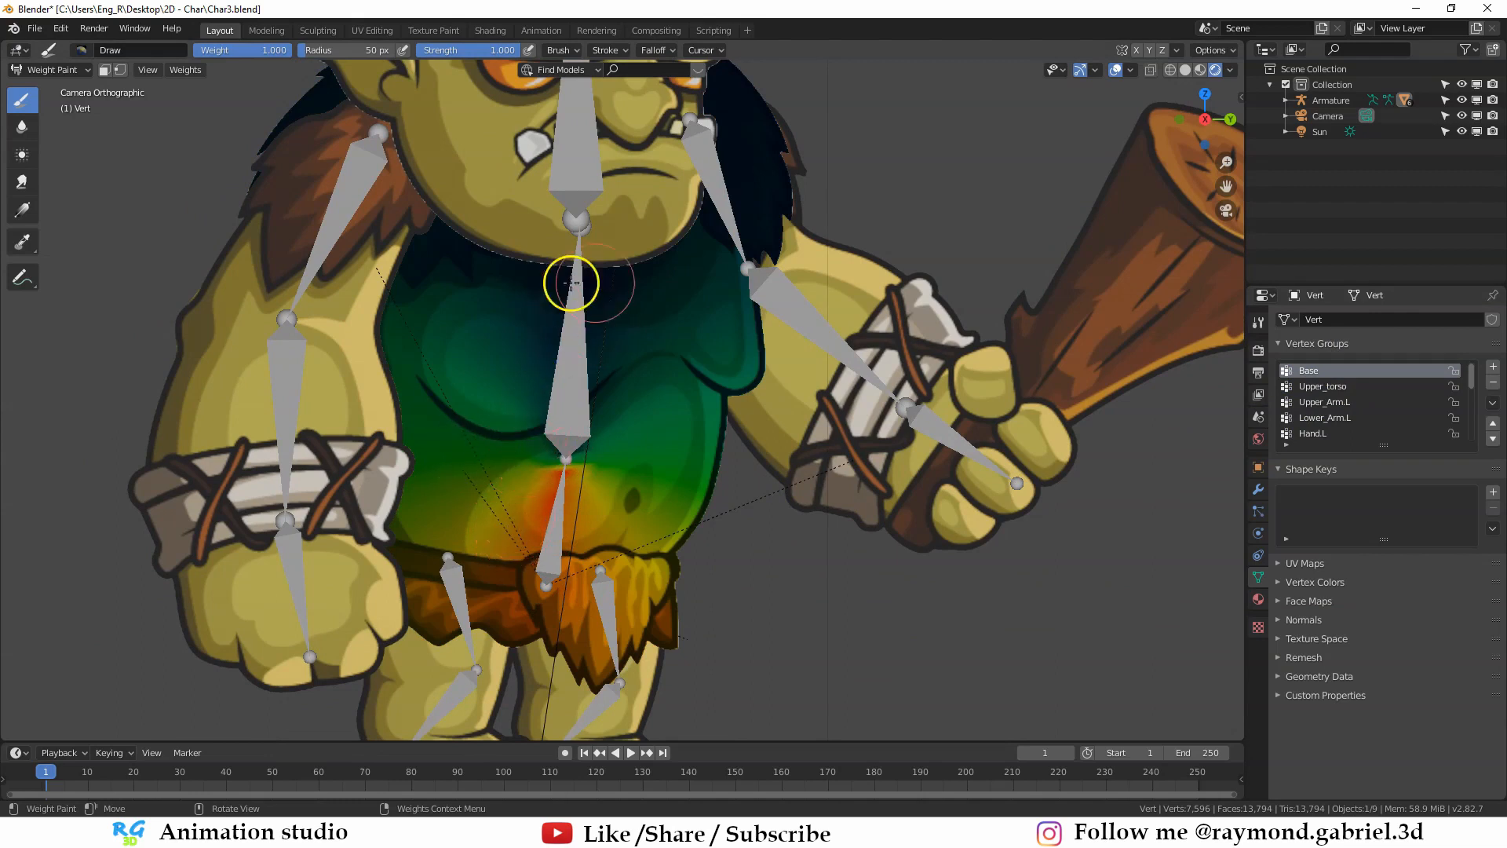
{"action": "left_click", "coordinate": [1316, 385]}
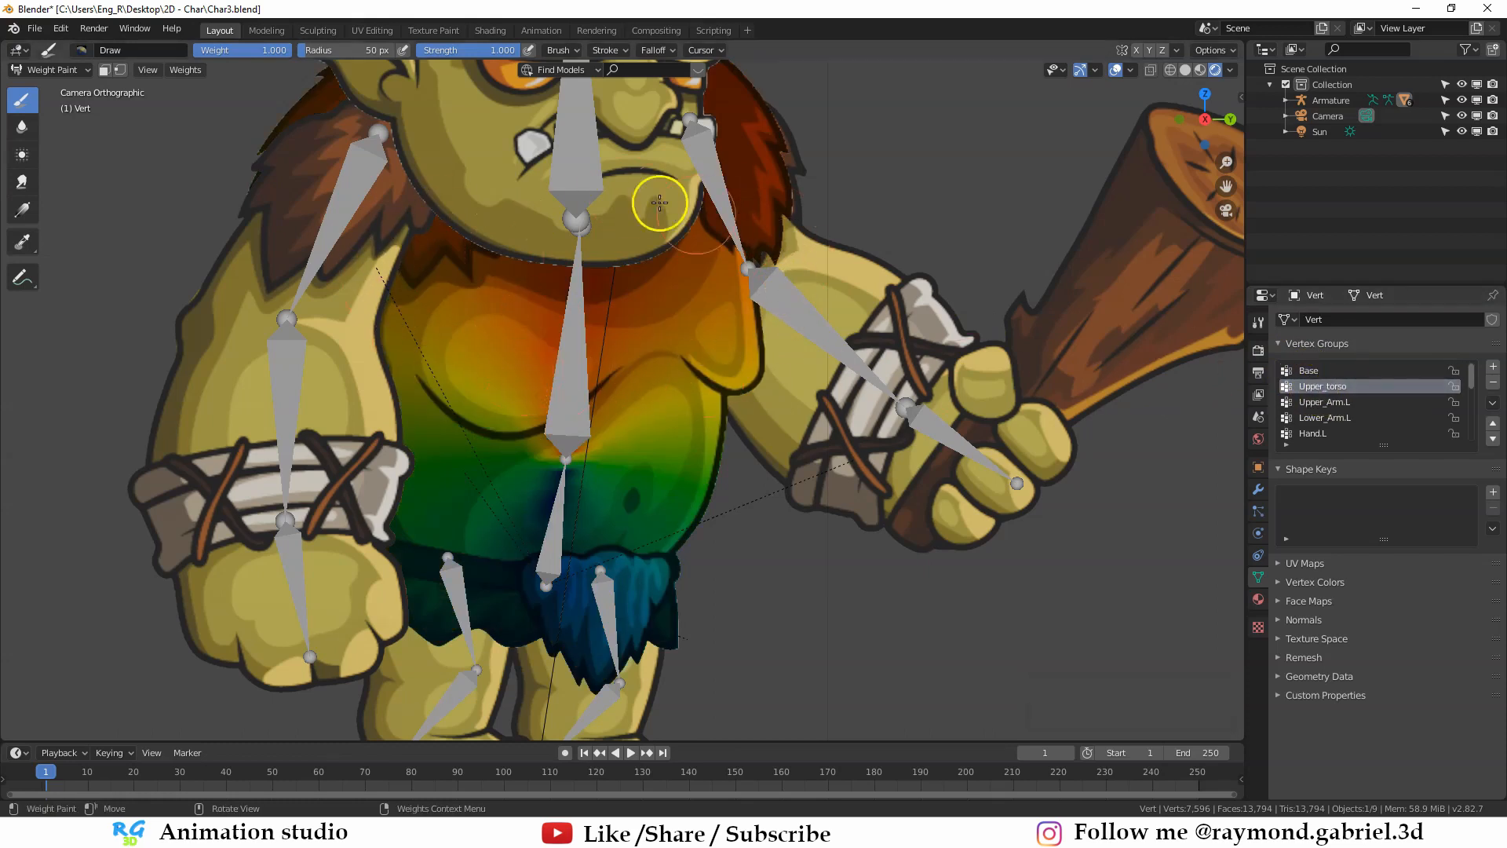
Step: Examine the Upper_torso weights around the belly and the loincloth up close
{"action": "scroll", "coordinate": [597, 339], "scroll_direction": "up", "scroll_amount": 1}
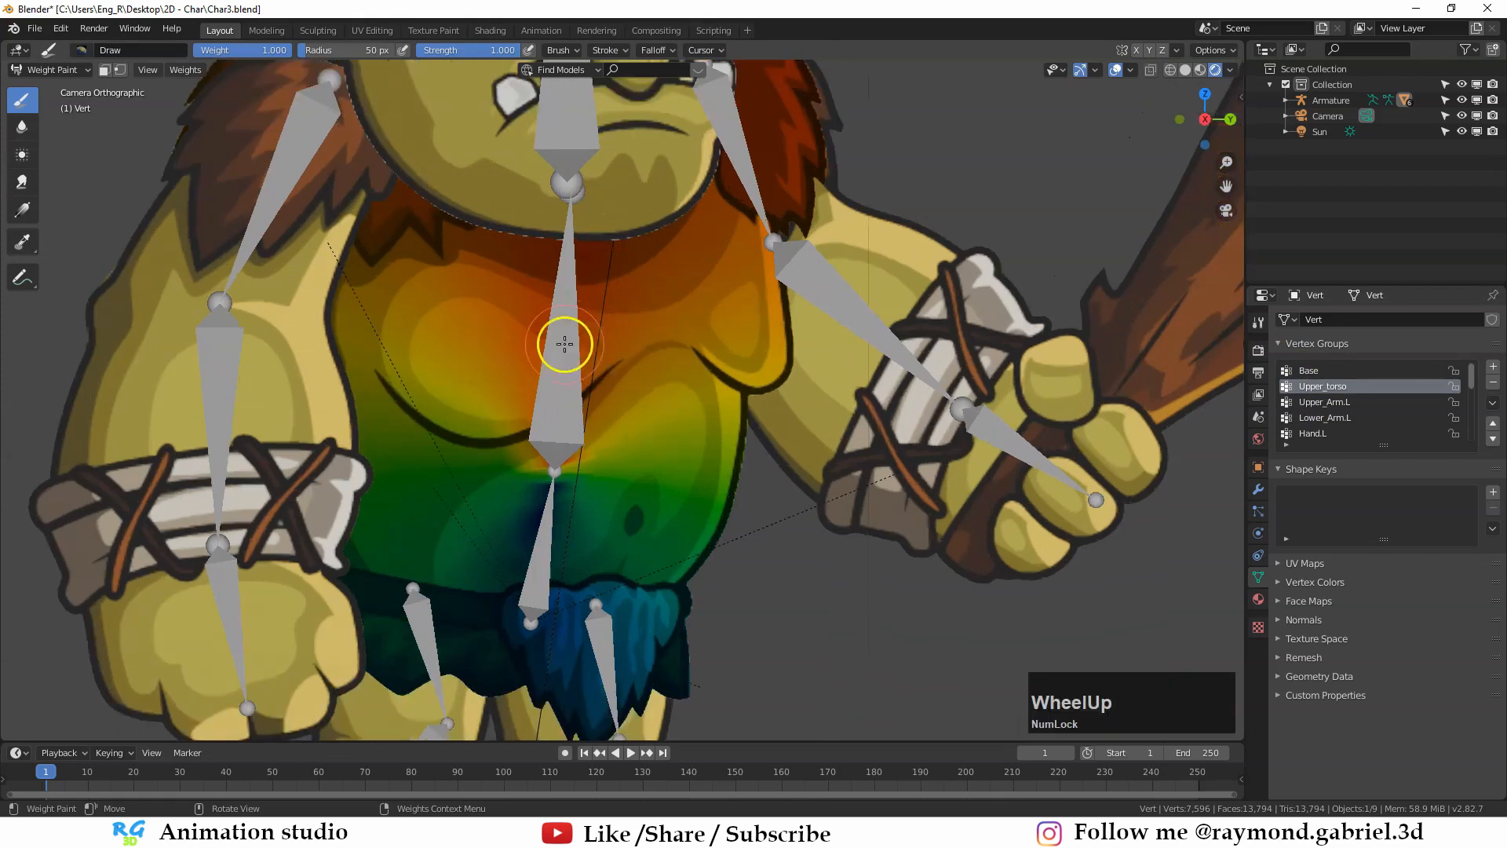
{"action": "scroll", "coordinate": [545, 336], "scroll_direction": "down", "scroll_amount": 1}
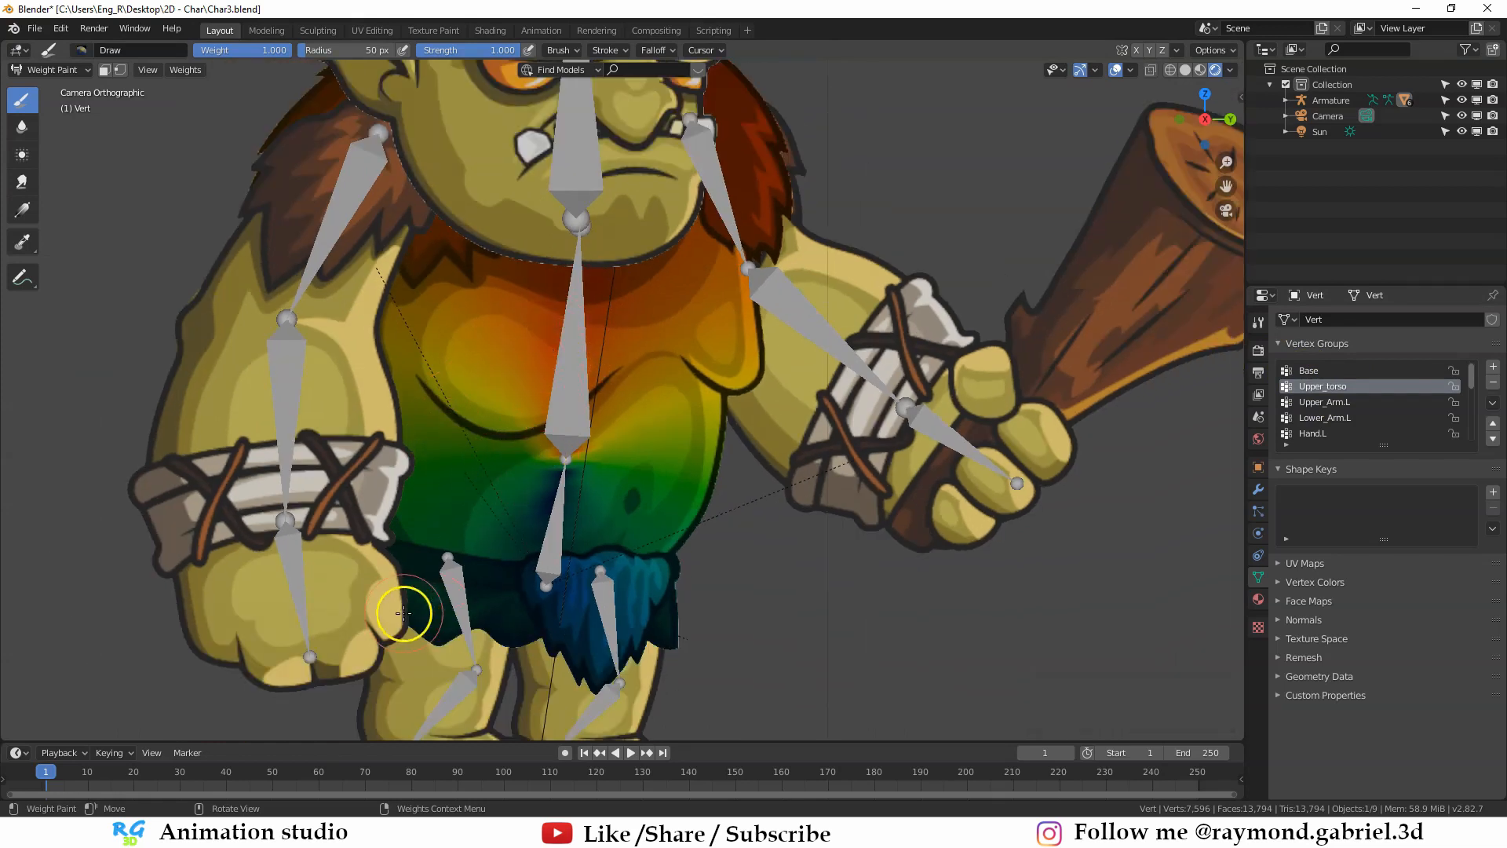
{"action": "middle_click_drag", "start_coordinate": [605, 626], "coordinate": [555, 555], "text": "shift"}
{"action": "scroll", "coordinate": [555, 555], "scroll_direction": "up", "scroll_amount": 2}
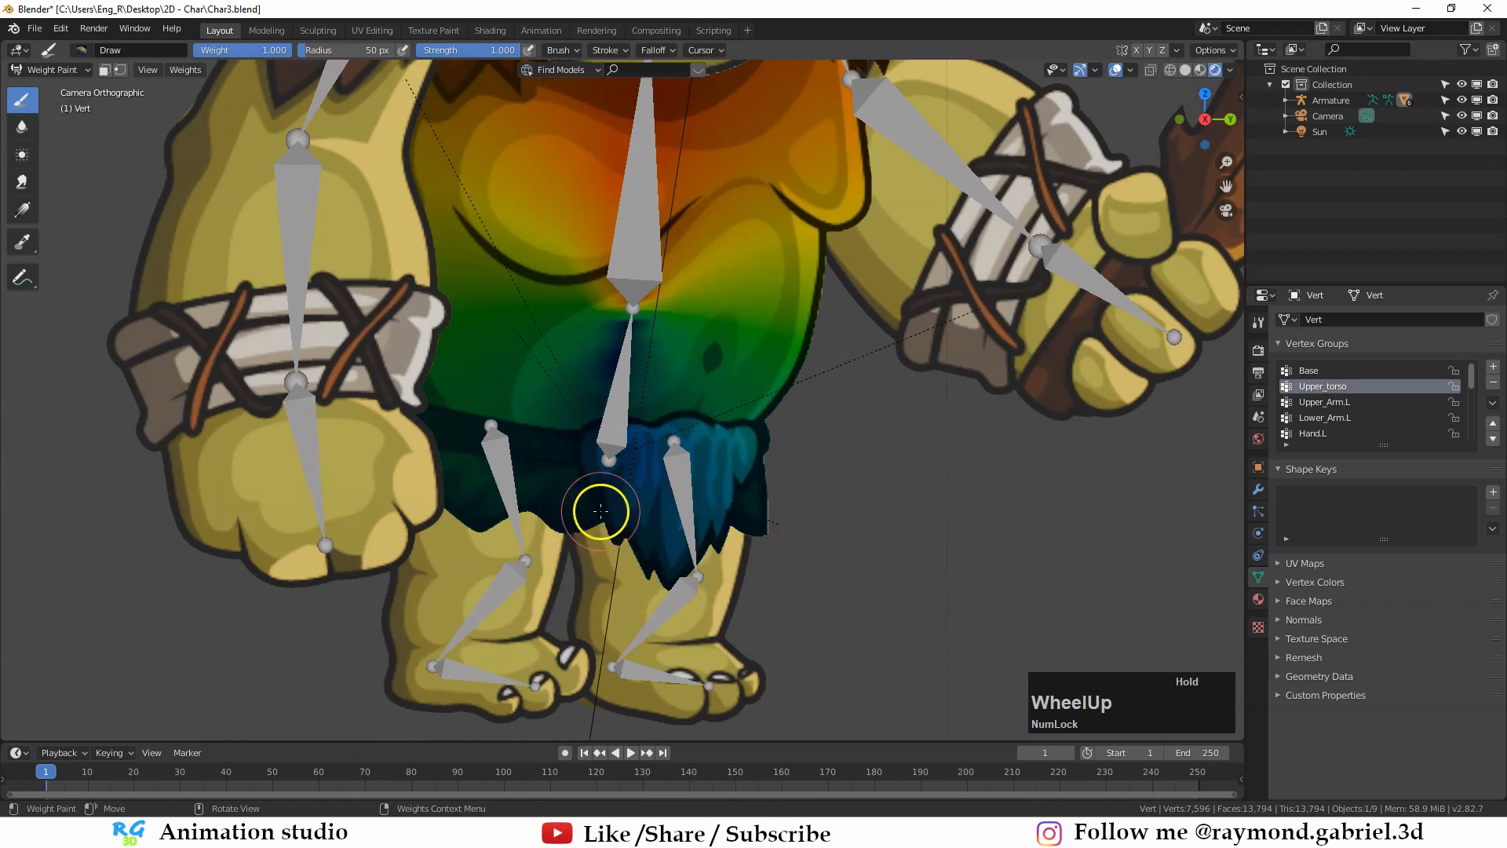
{"action": "scroll", "coordinate": [588, 518], "scroll_direction": "up", "scroll_amount": 2}
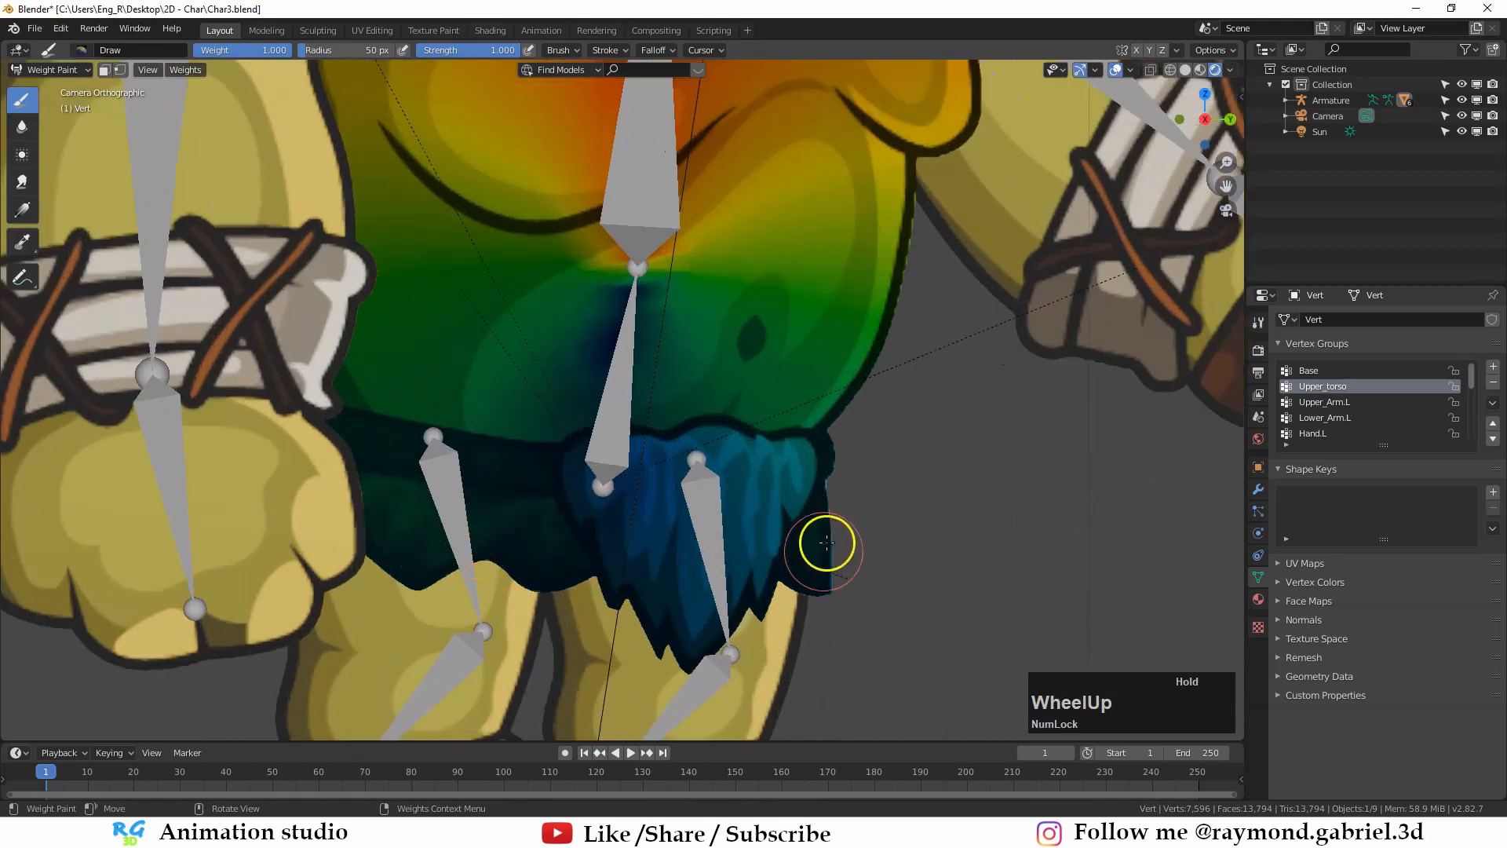
{"action": "scroll", "coordinate": [693, 525], "scroll_direction": "down", "scroll_amount": 1}
{"action": "scroll", "coordinate": [573, 512], "scroll_direction": "up", "scroll_amount": 1}
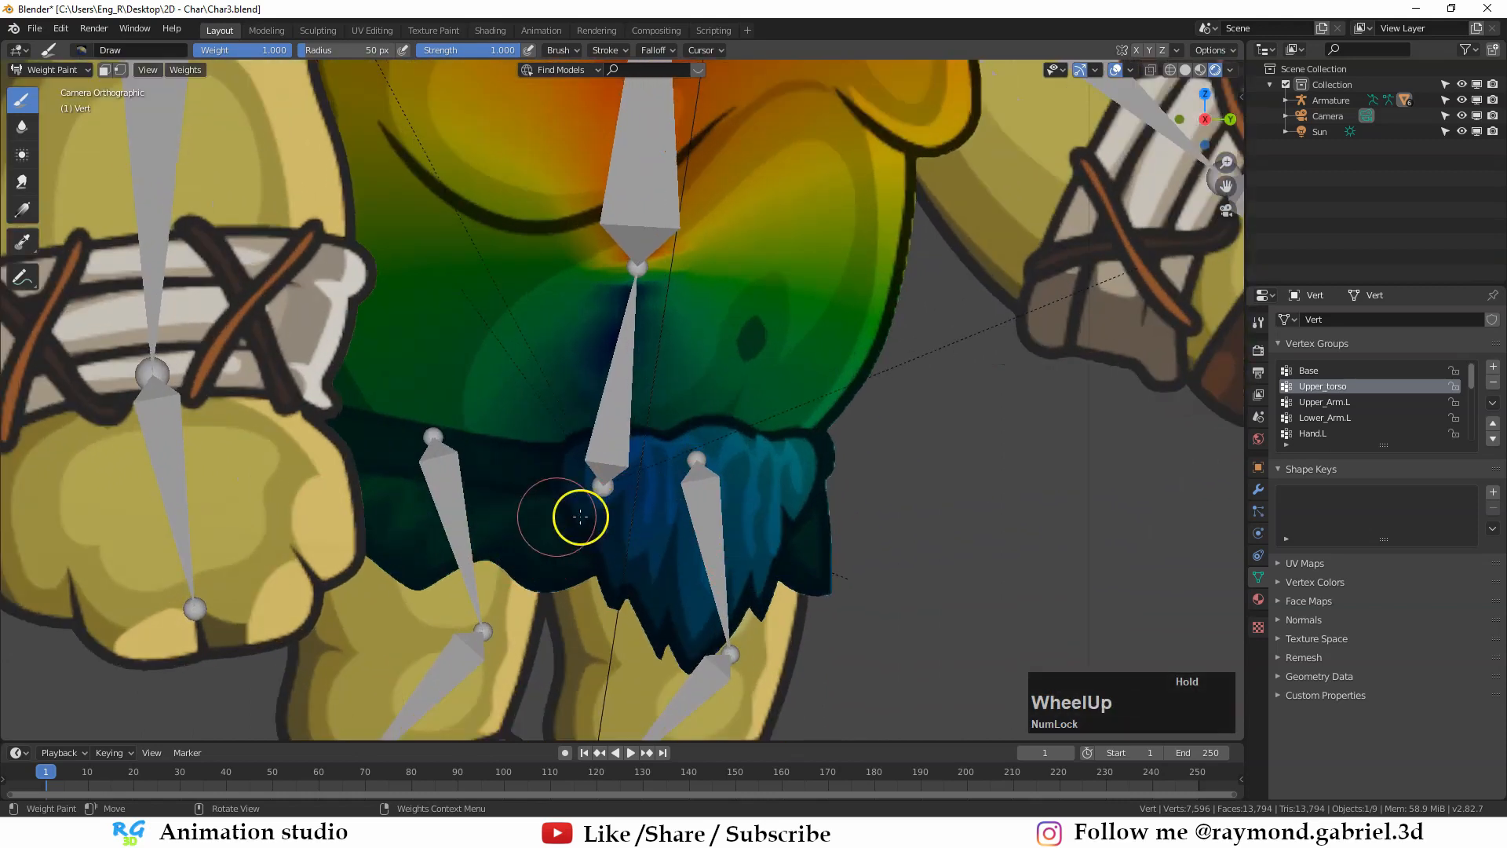
{"action": "scroll", "coordinate": [887, 408], "scroll_direction": "down", "scroll_amount": 1}
{"action": "scroll", "coordinate": [879, 409], "scroll_direction": "down", "scroll_amount": 1}
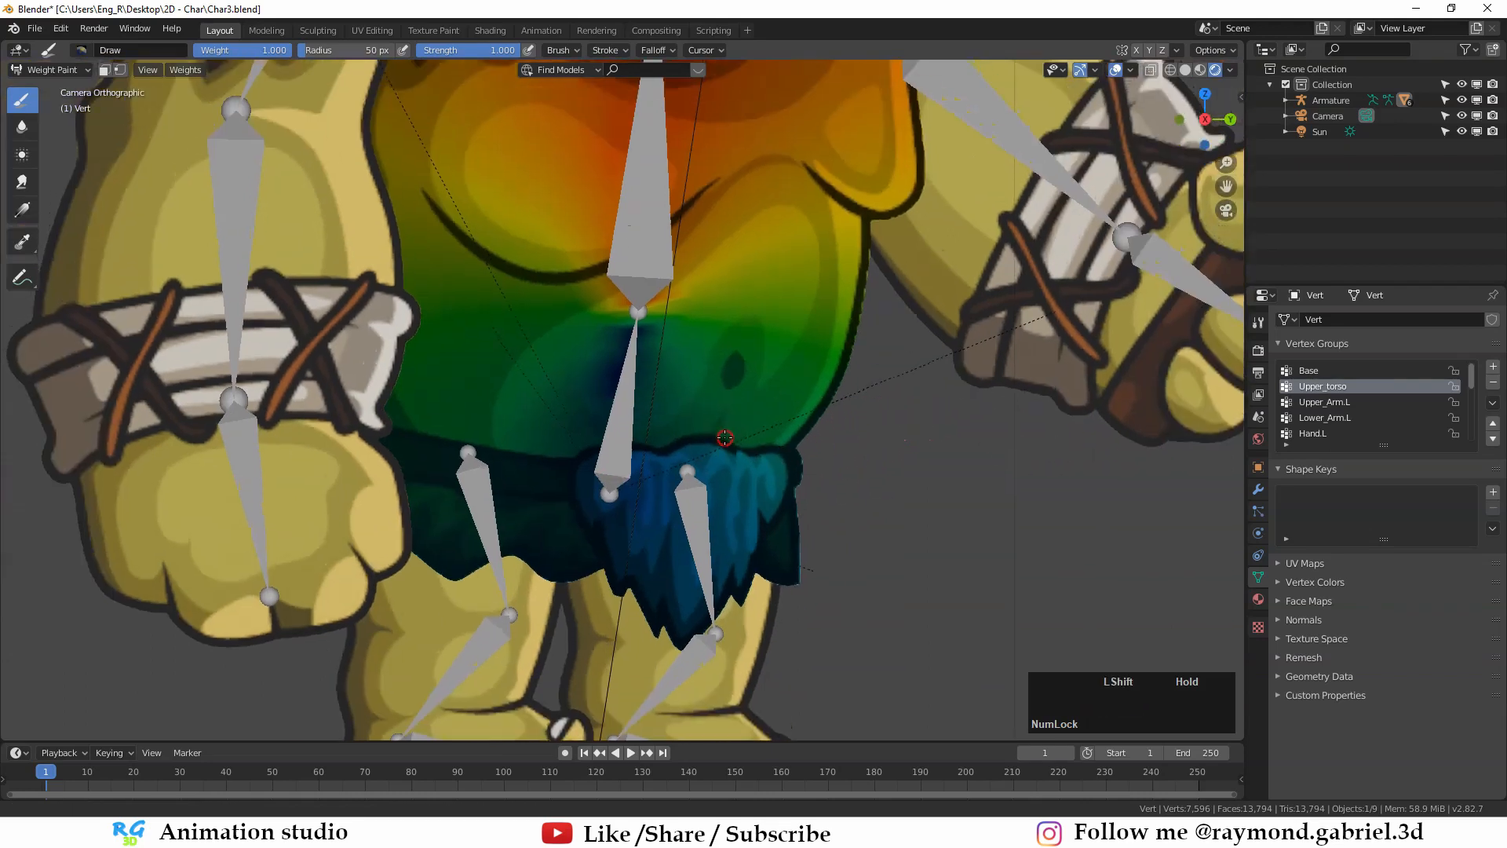
{"action": "scroll", "coordinate": [716, 413], "scroll_direction": "down", "scroll_amount": 1}
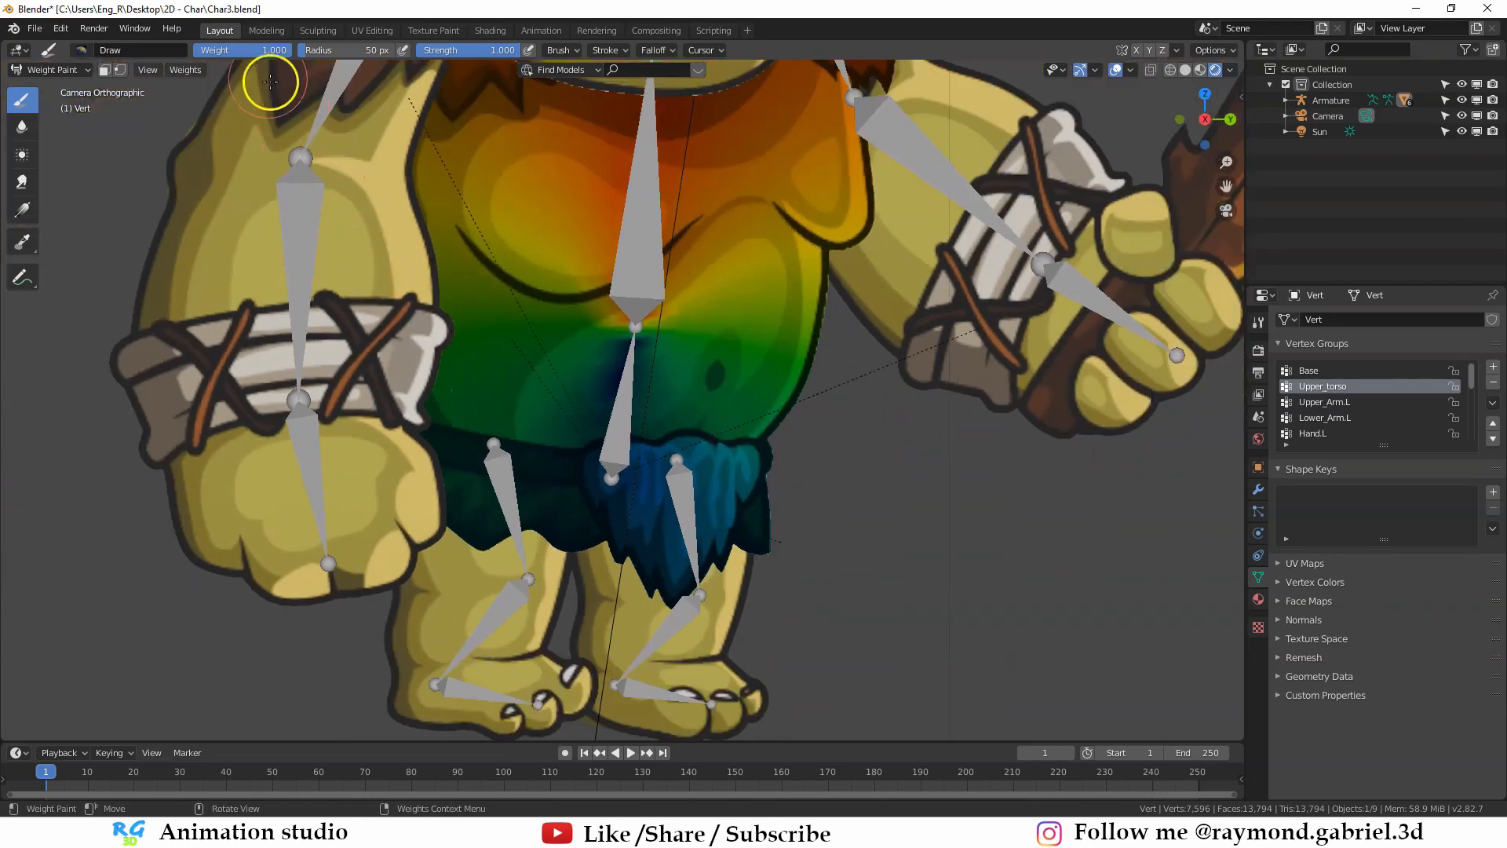
Step: Paint the loincloth's Upper_torso weights down to 0, enlarging the brush radius to 146 px
{"action": "left_click_drag", "start_coordinate": [278, 53], "coordinate": [232, 50]}
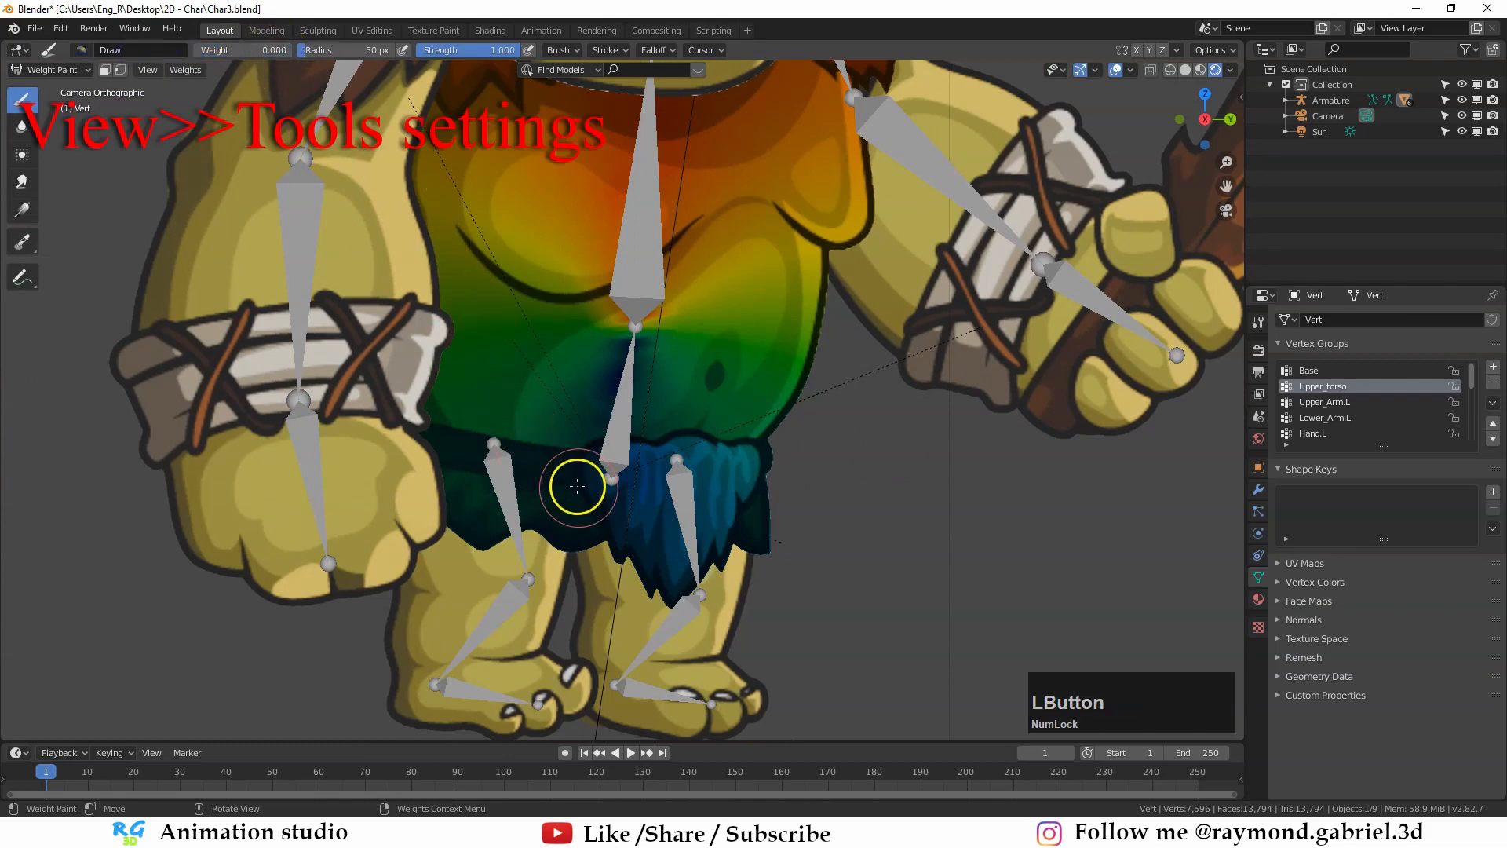
{"action": "mouse_move", "coordinate": [579, 488]}
{"action": "left_mouse_down"}
{"action": "mouse_move", "coordinate": [620, 505]}
{"action": "mouse_move", "coordinate": [575, 508]}
{"action": "mouse_move", "coordinate": [780, 493]}
{"action": "mouse_move", "coordinate": [715, 467]}
{"action": "mouse_move", "coordinate": [578, 464]}
{"action": "mouse_move", "coordinate": [639, 565]}
{"action": "mouse_move", "coordinate": [712, 581]}
{"action": "mouse_move", "coordinate": [602, 538]}
{"action": "mouse_move", "coordinate": [756, 538]}
{"action": "mouse_move", "coordinate": [670, 528]}
{"action": "left_mouse_up"}
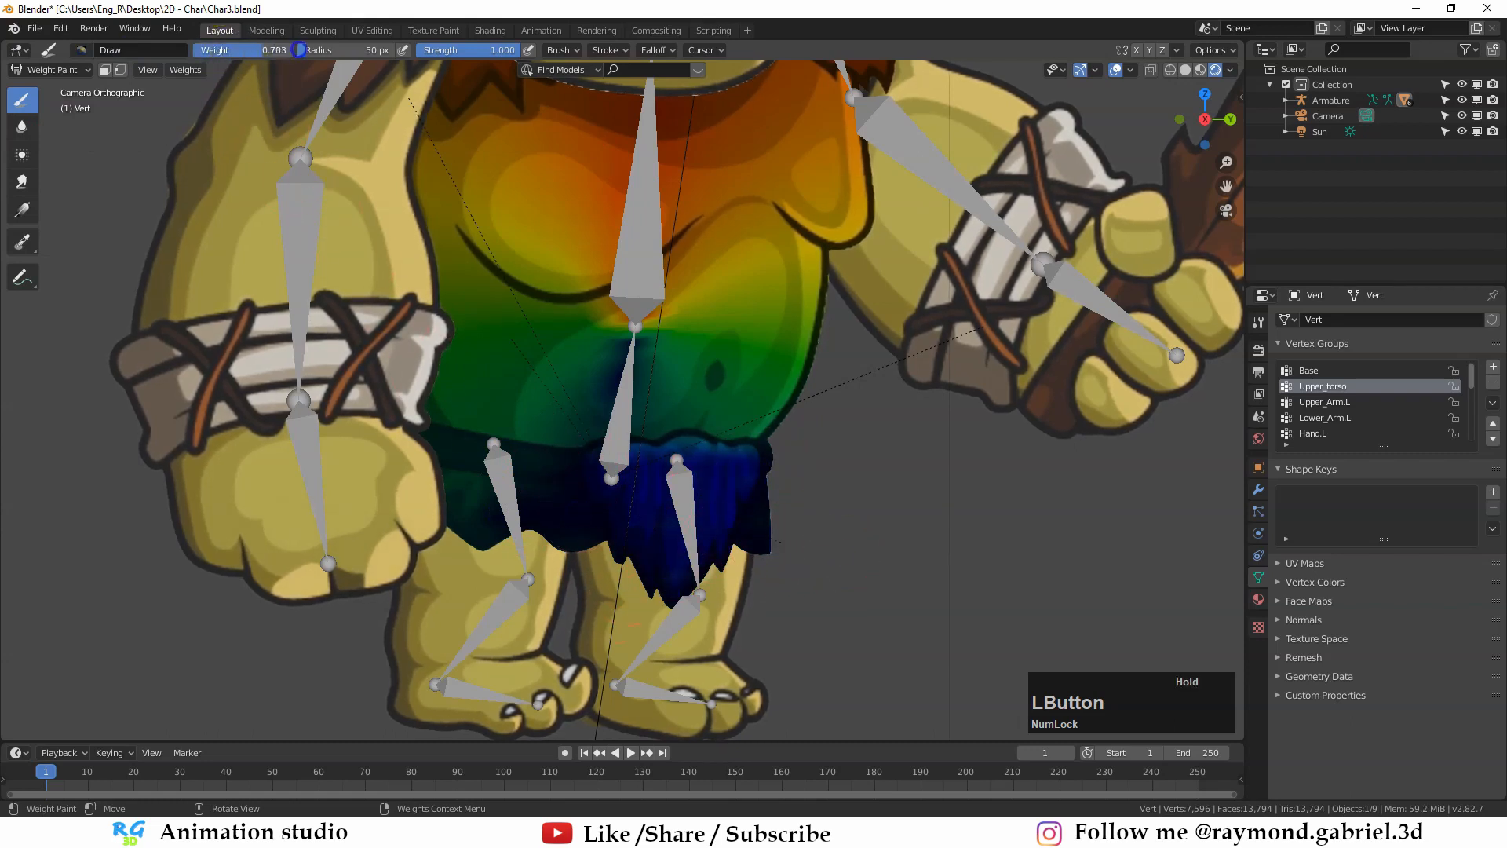
{"action": "left_click_drag", "start_coordinate": [503, 515], "coordinate": [774, 536]}
{"action": "key", "text": "f"}
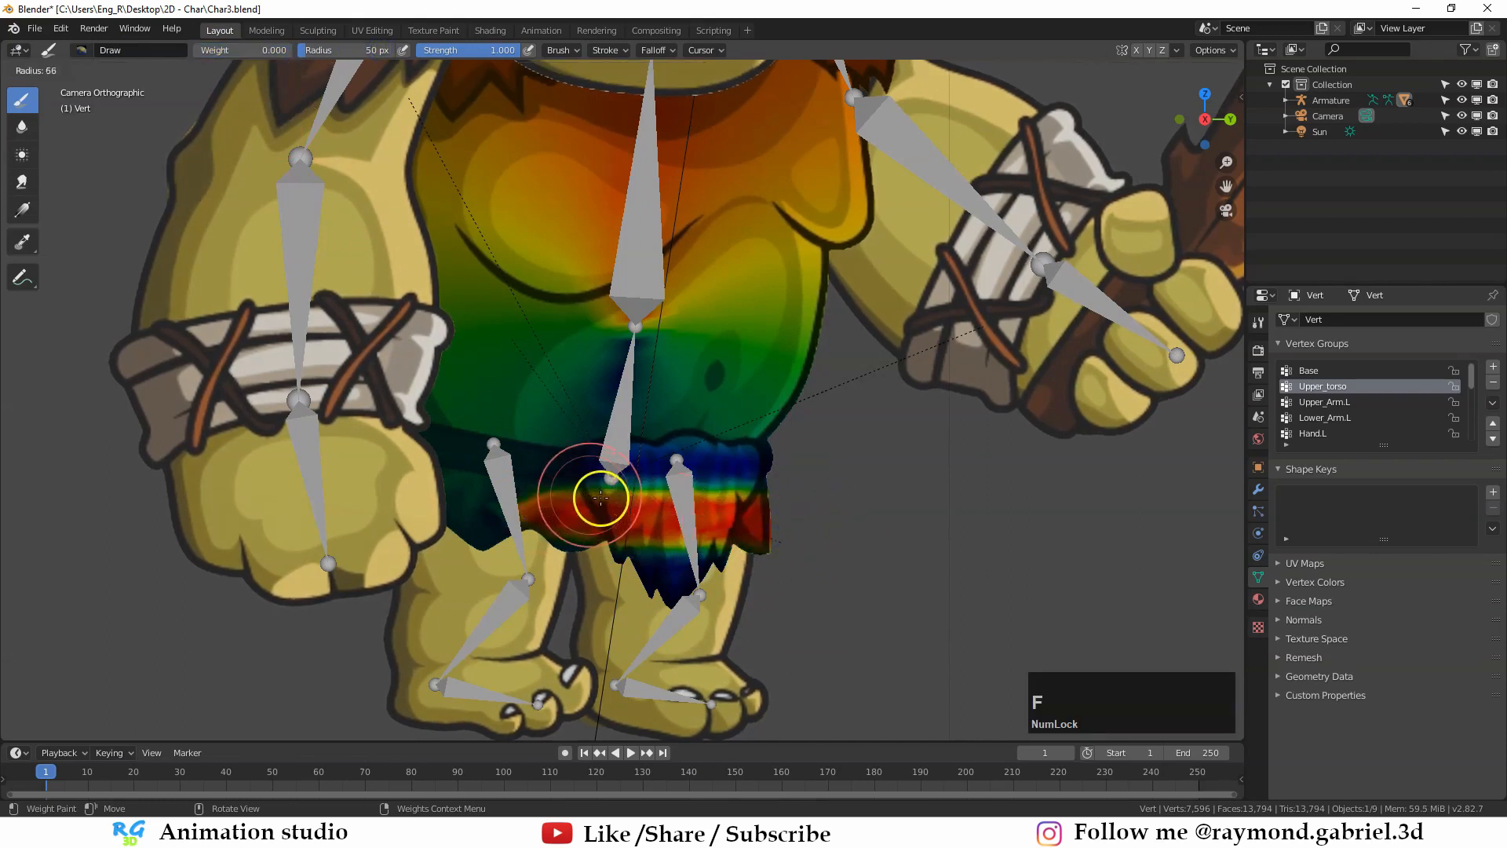
{"action": "left_click", "coordinate": [659, 552]}
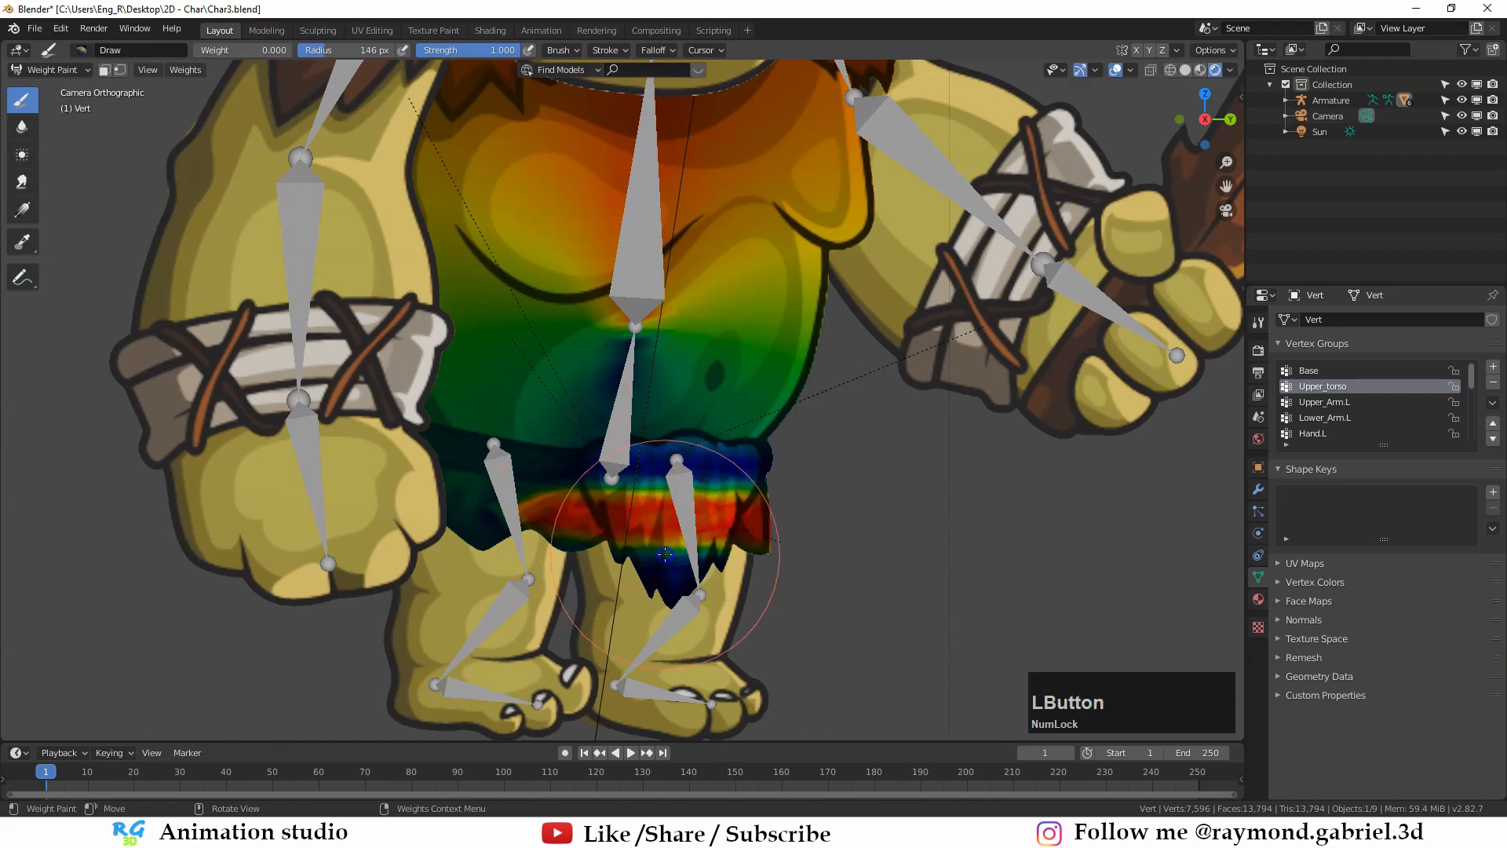
{"action": "mouse_move", "coordinate": [664, 549]}
{"action": "left_mouse_down"}
{"action": "mouse_move", "coordinate": [730, 531]}
{"action": "mouse_move", "coordinate": [452, 475]}
{"action": "mouse_move", "coordinate": [733, 515]}
{"action": "mouse_move", "coordinate": [707, 535]}
{"action": "mouse_move", "coordinate": [714, 492]}
{"action": "left_mouse_up"}
Step: Leave Weight Paint mode and put the armature in Pose Mode with the Upper_torso bone selected
{"action": "left_click", "coordinate": [1325, 373]}
{"action": "scroll", "coordinate": [801, 479], "scroll_direction": "down", "scroll_amount": 1}
{"action": "key", "text": "ctrl+Tab"}
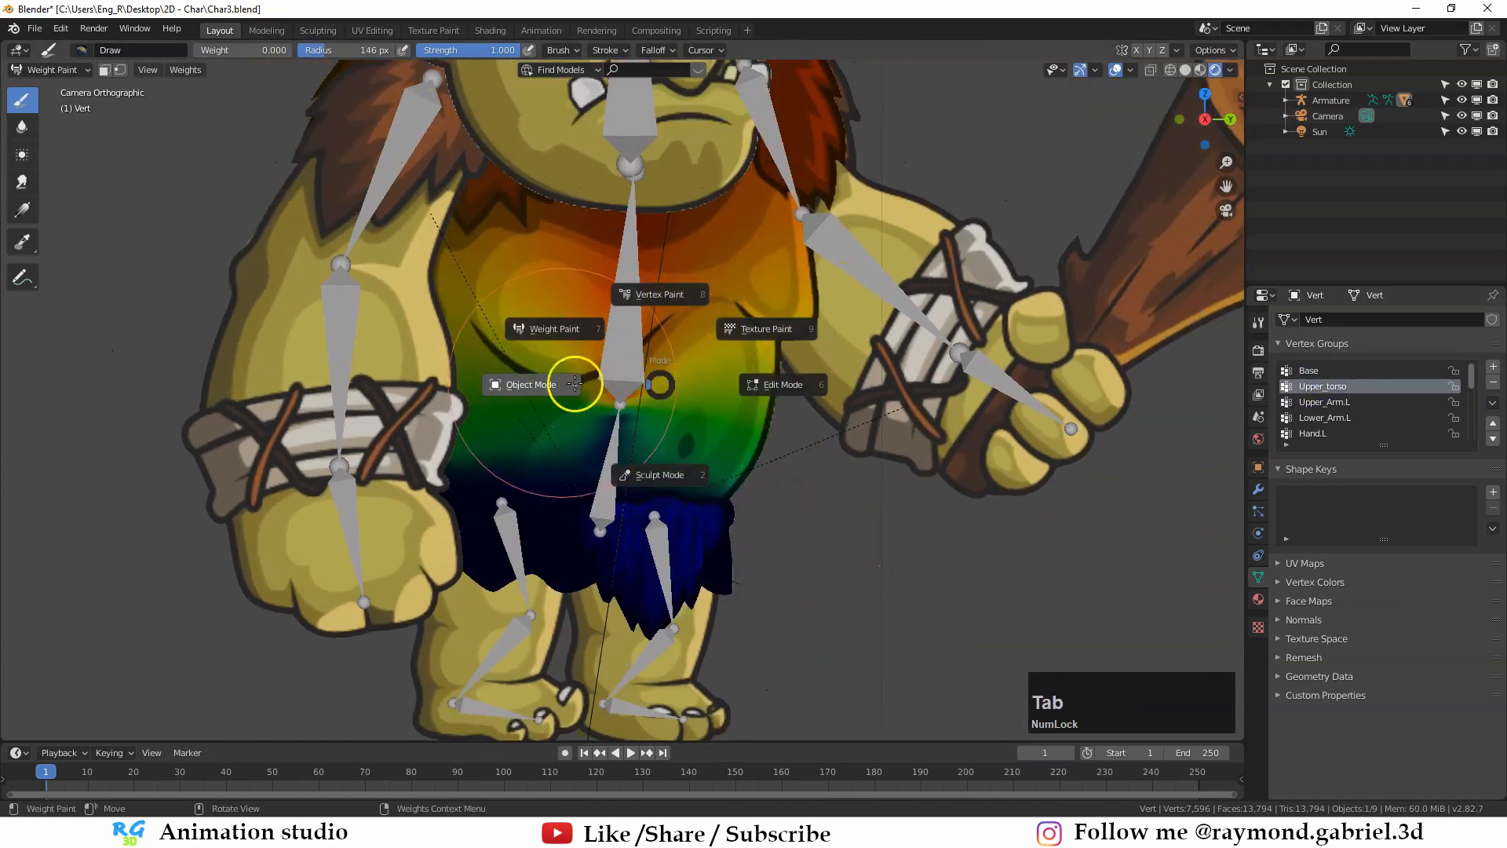
{"action": "left_click", "coordinate": [549, 384]}
{"action": "left_click", "coordinate": [613, 346]}
{"action": "key", "text": "ctrl+Tab"}
{"action": "left_click", "coordinate": [618, 346]}
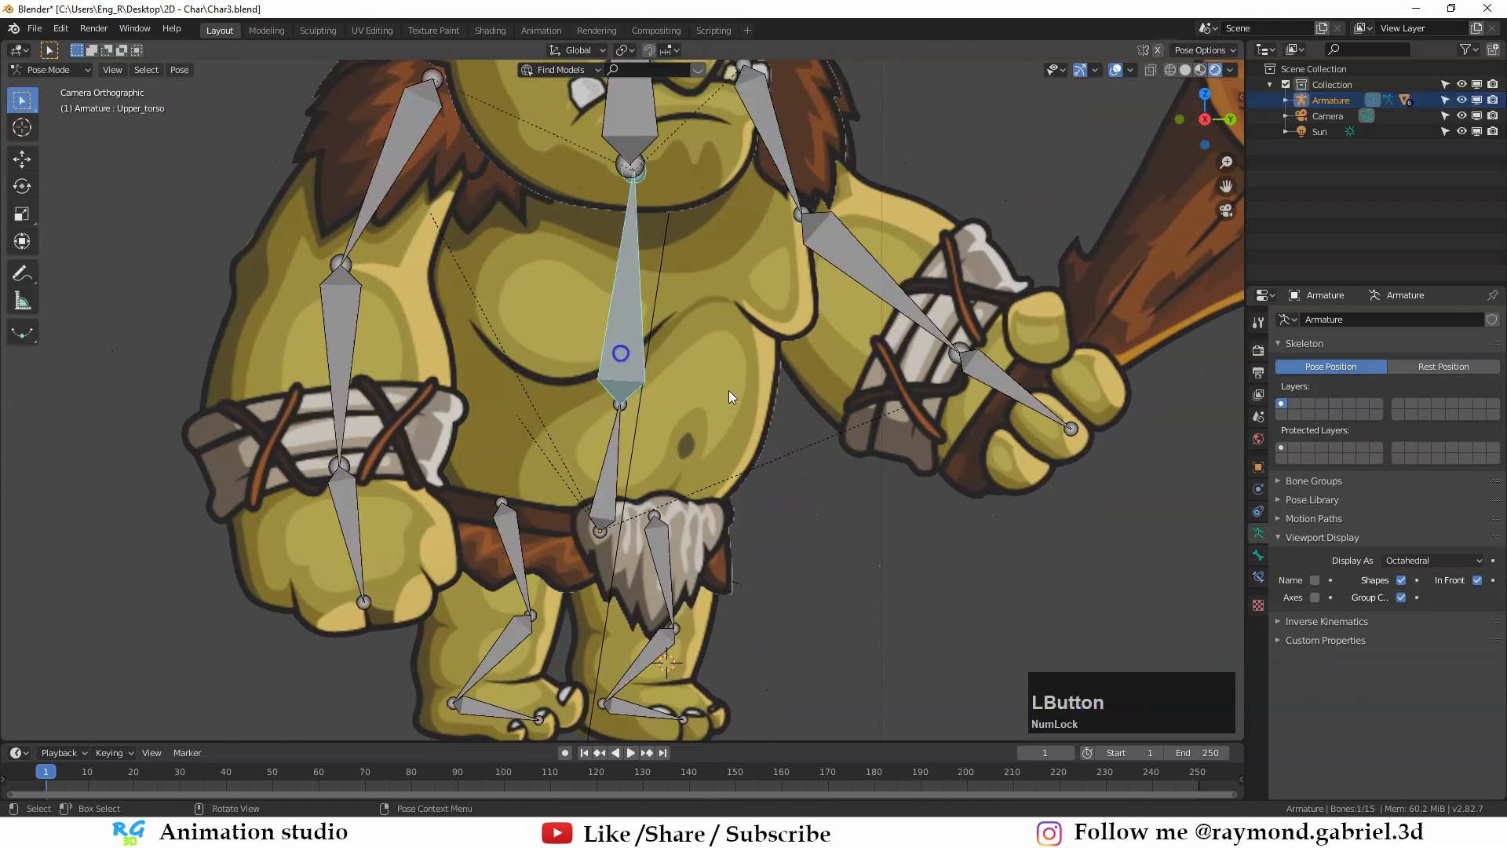
Step: Test-rotate the Upper_torso bone in both directions to check the waist deformation, cancelling each rotation
{"action": "key", "text": "r"}
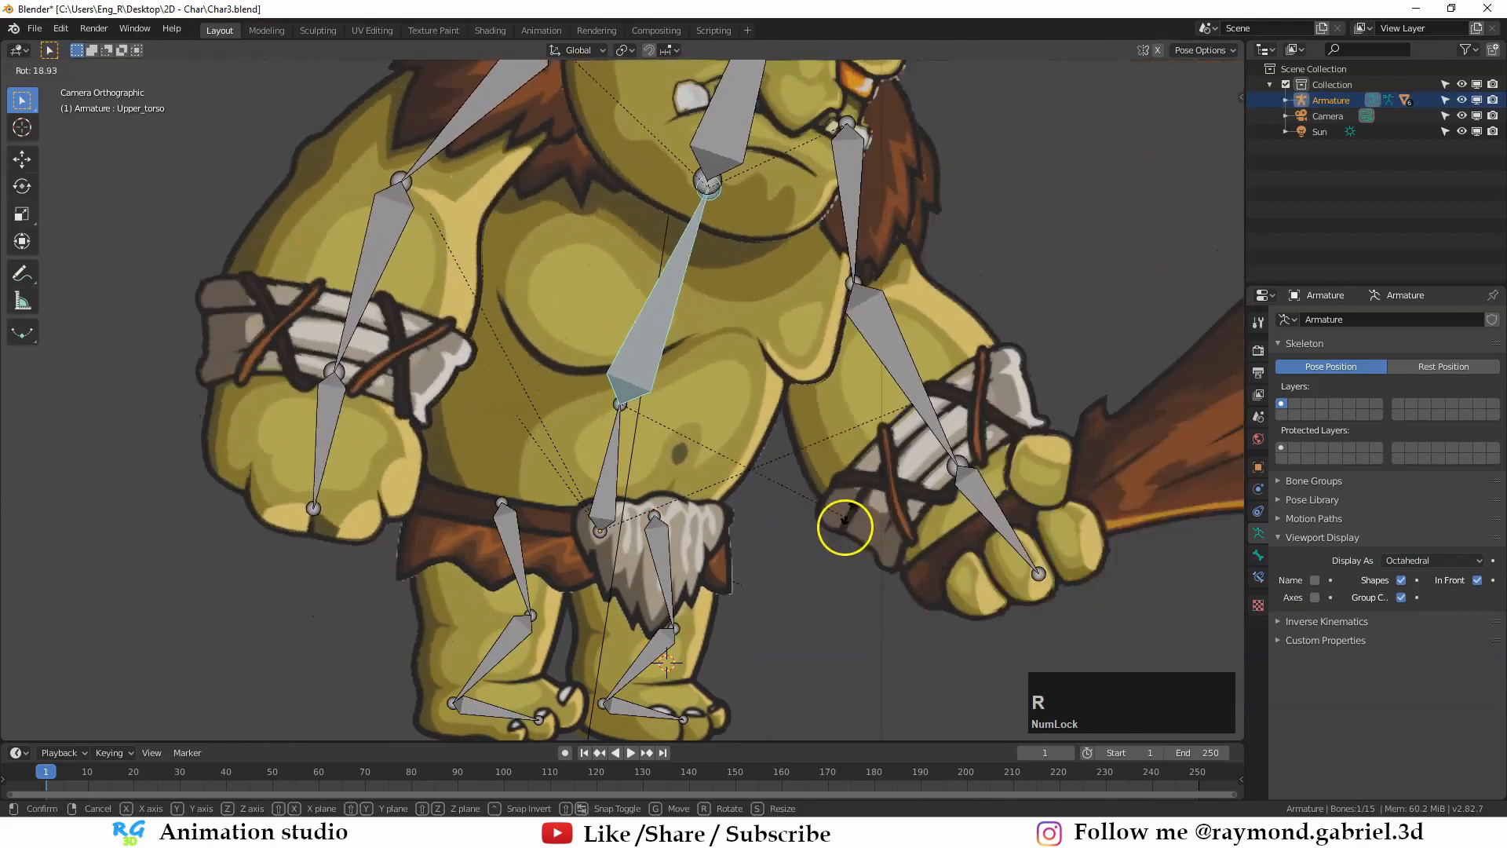
{"action": "key", "text": "Escape"}
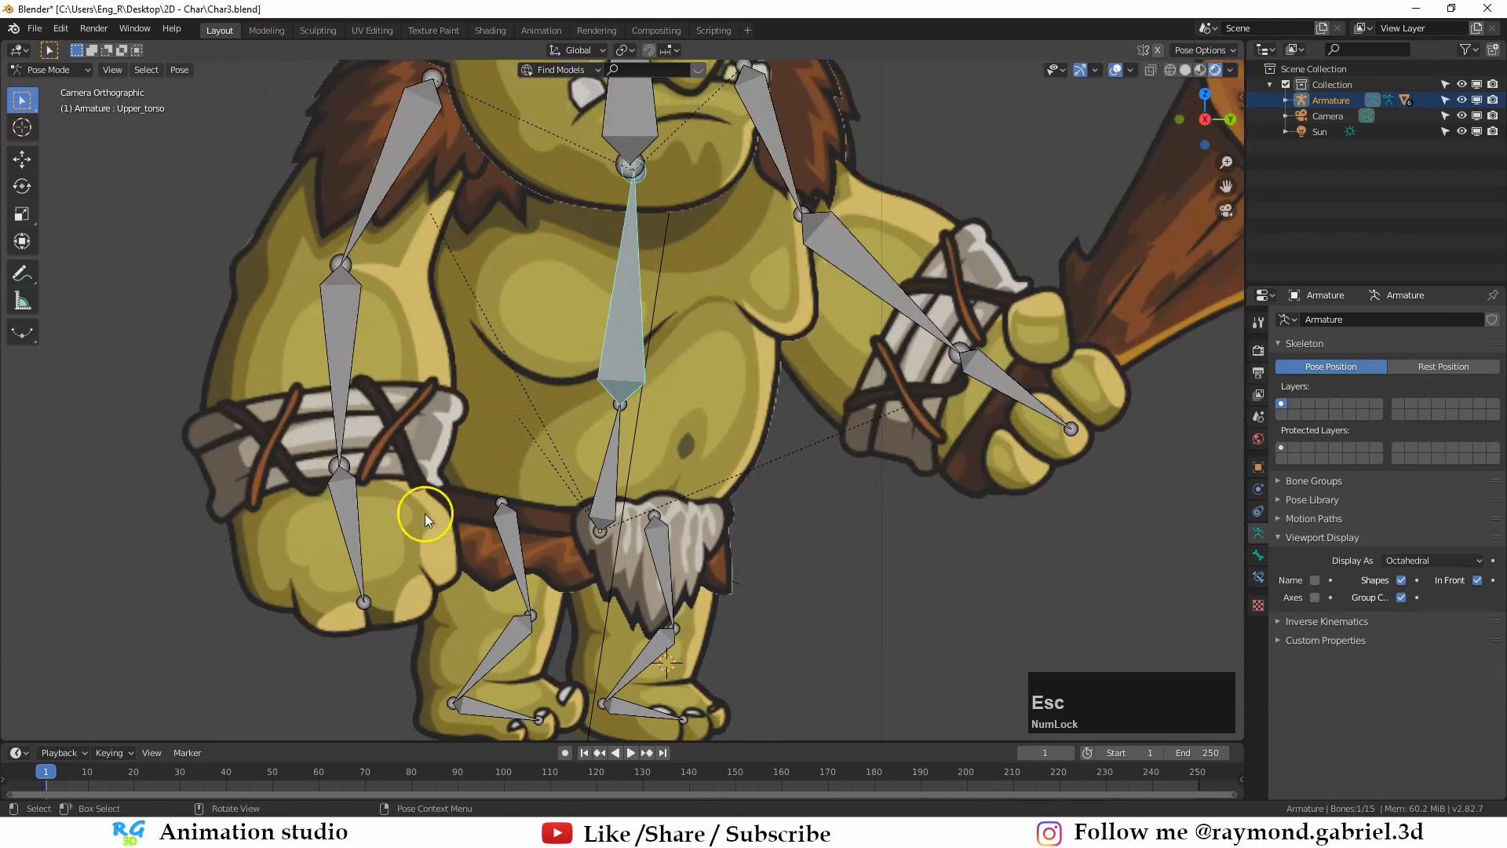
{"action": "key", "text": "r"}
{"action": "key", "text": "Escape"}
{"action": "key", "text": "r"}
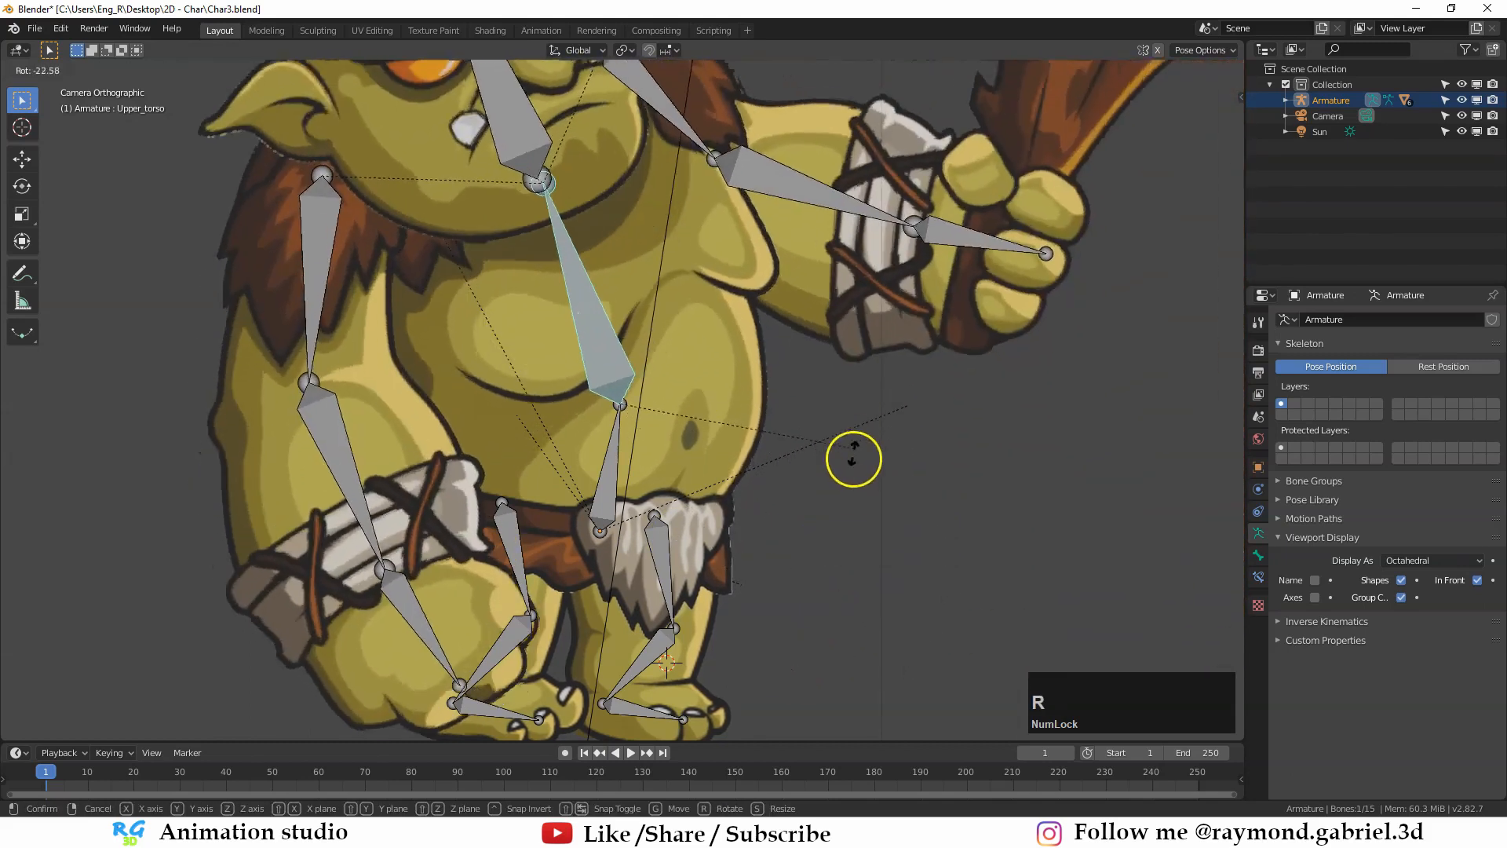
{"action": "key", "text": "Escape"}
{"action": "key", "text": "r"}
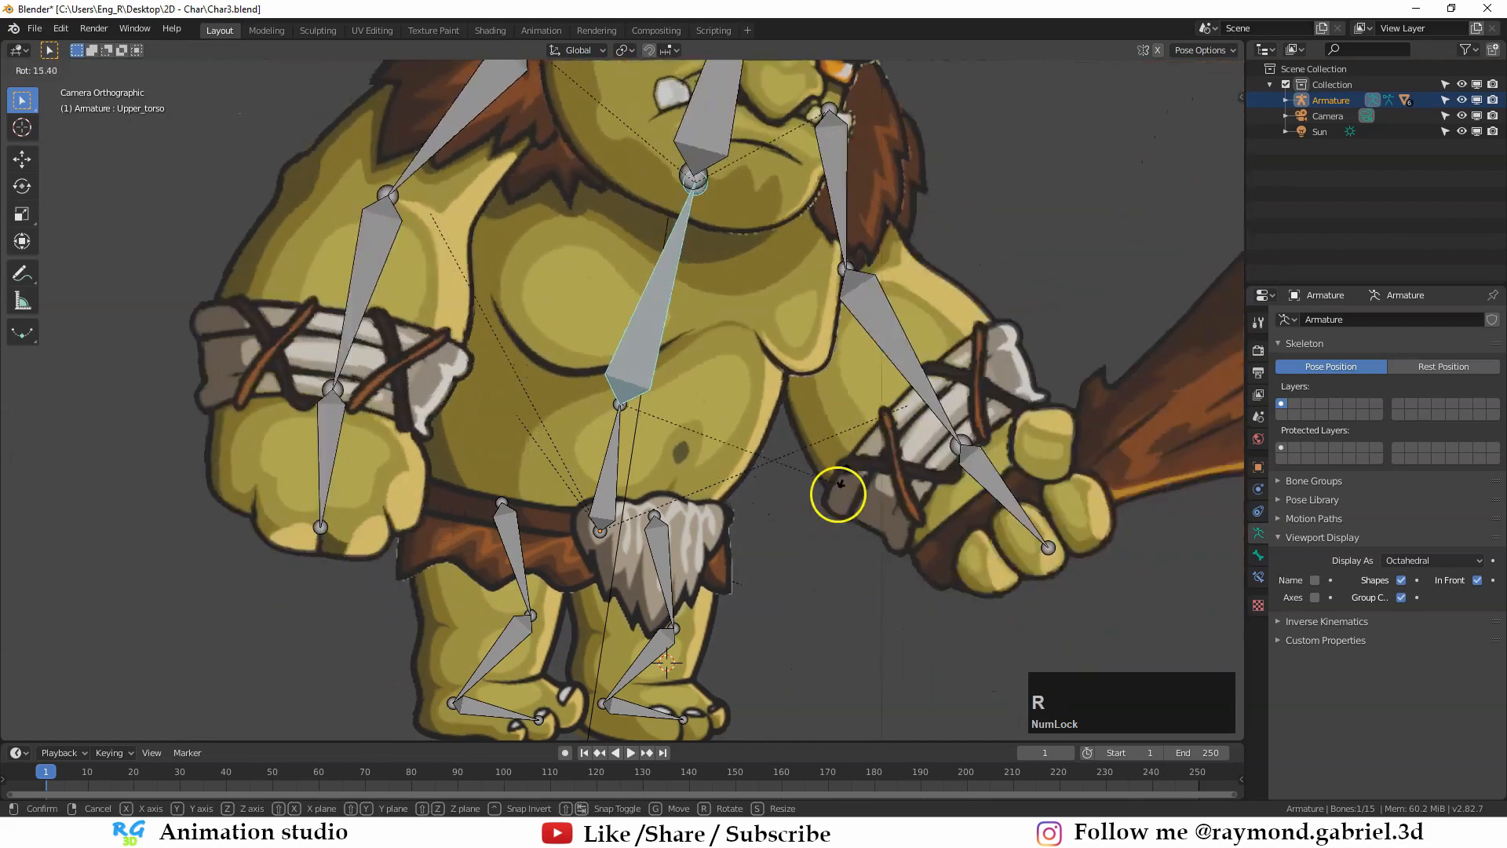
{"action": "key", "text": "Escape"}
Step: Select the Upper_Arm.L bone in Pose Mode and test-rotate it to check the shoulder, cancelling each rotation
{"action": "key", "text": "Tab"}
{"action": "left_click", "coordinate": [729, 249]}
{"action": "key", "text": "ctrl+Tab"}
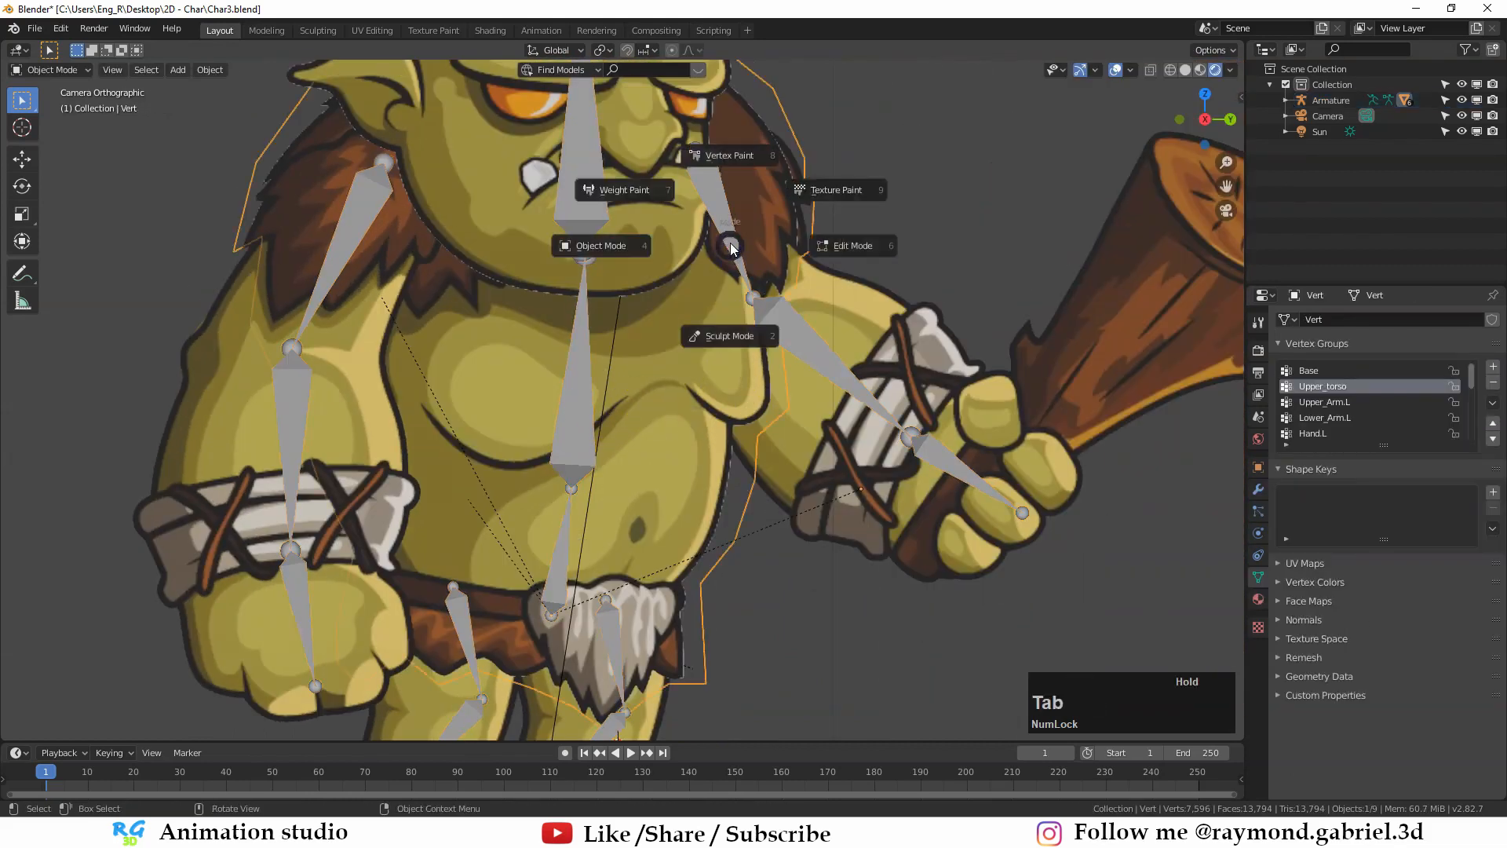
{"action": "left_click", "coordinate": [611, 248]}
{"action": "left_click", "coordinate": [731, 236]}
{"action": "key", "text": "ctrl+Tab"}
{"action": "left_click", "coordinate": [734, 237]}
{"action": "key", "text": "r"}
{"action": "key", "text": "Escape"}
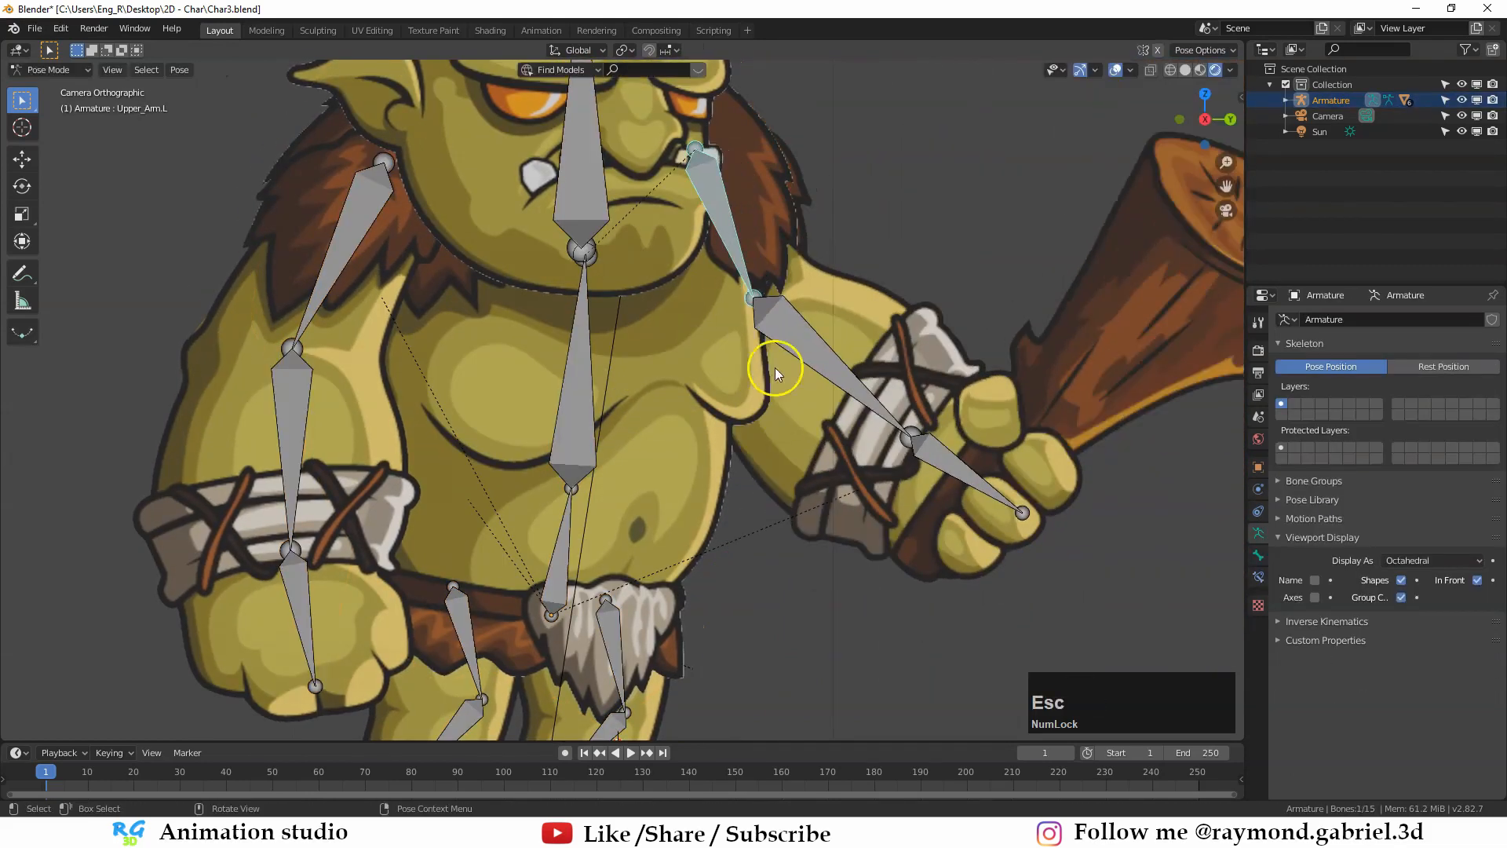
{"action": "key", "text": "r"}
{"action": "key", "text": "Escape"}
Step: Return the torso mesh to Weight Paint mode and make Upper_Arm.L the active vertex group
{"action": "key", "text": "ctrl+Tab"}
{"action": "left_click", "coordinate": [545, 360]}
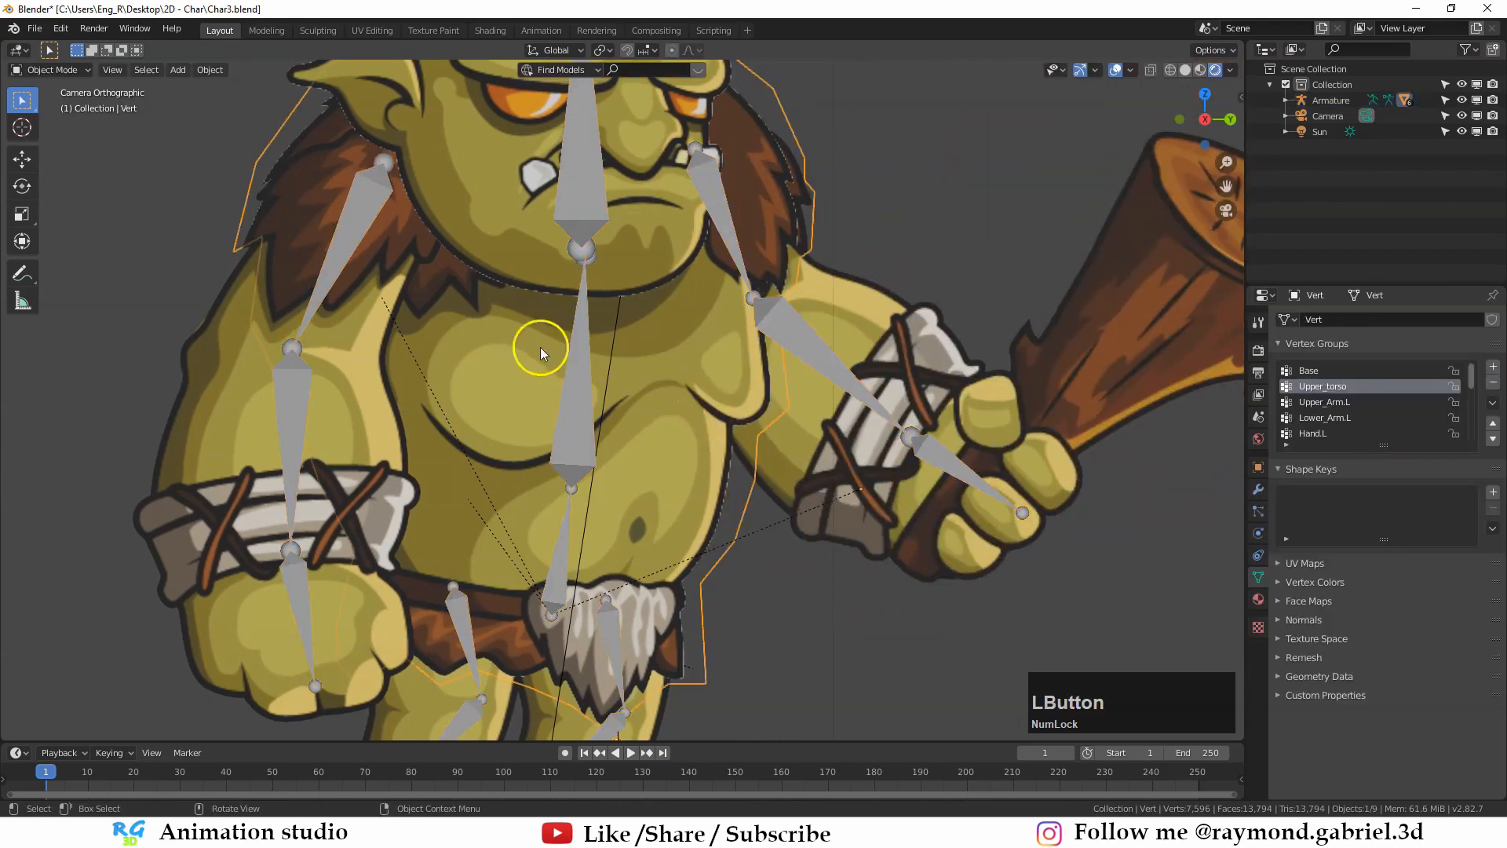
{"action": "left_click", "coordinate": [51, 69]}
{"action": "left_click", "coordinate": [50, 156]}
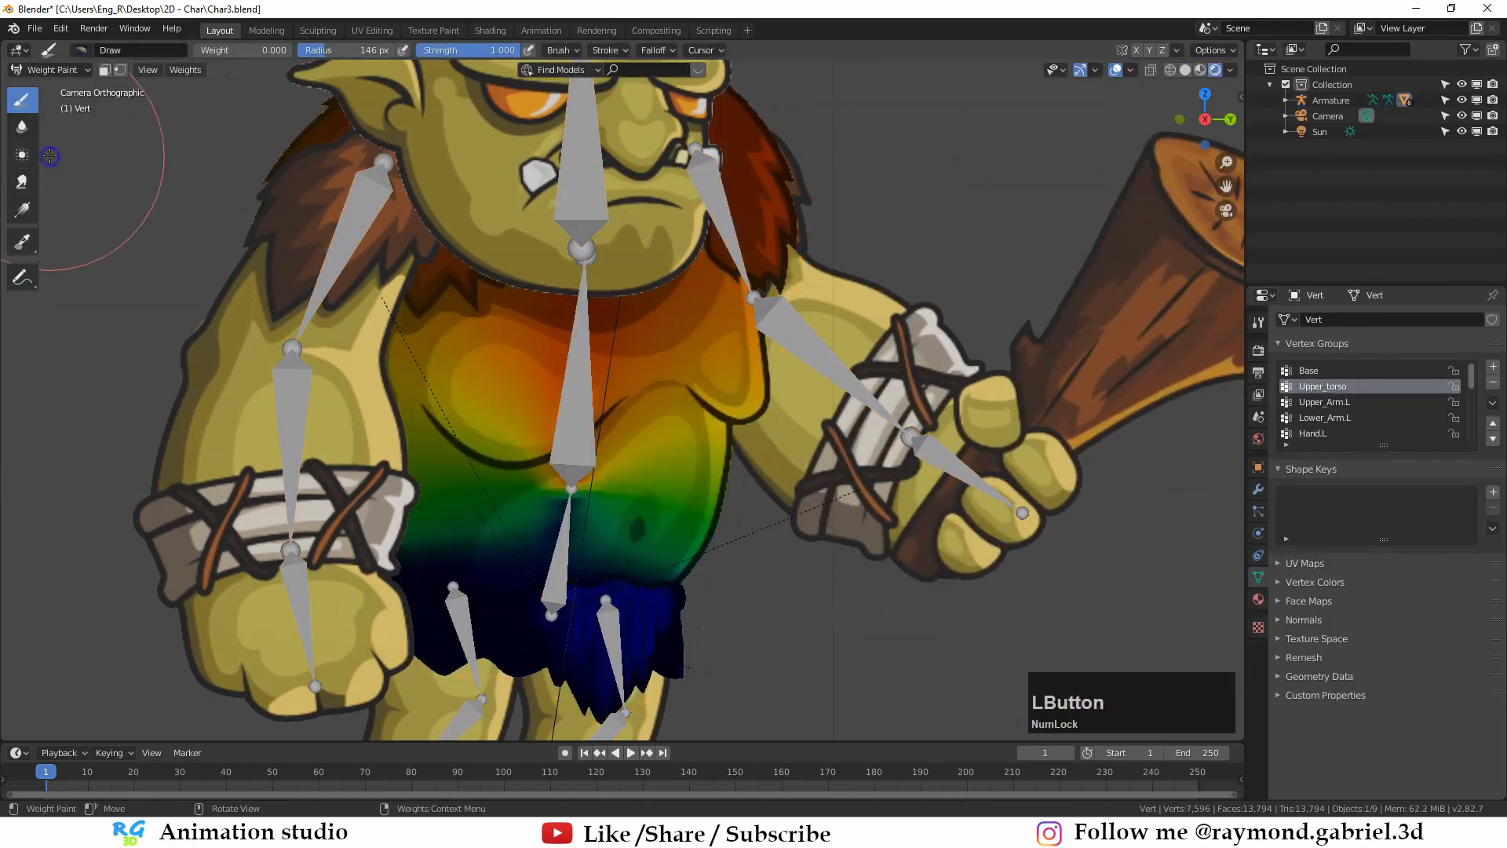
{"action": "left_click", "coordinate": [1350, 390]}
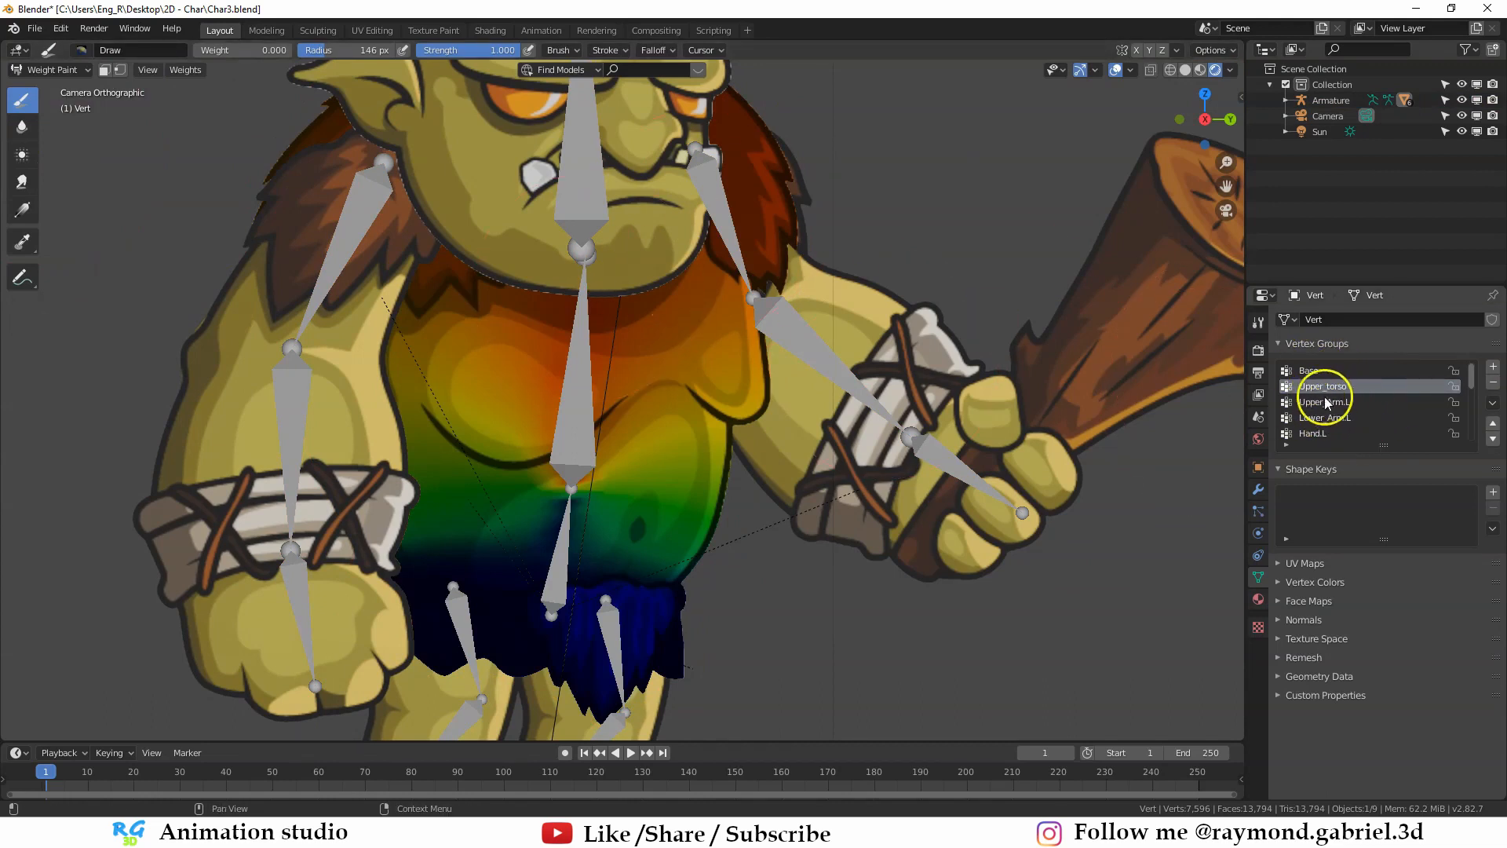
{"action": "left_click", "coordinate": [1325, 403]}
Step: Paint the hair behind the club-side shoulder with a brush weight of 0.2 and a radius of 106 px
{"action": "middle_click_drag", "start_coordinate": [718, 299], "coordinate": [660, 364], "text": "shift"}
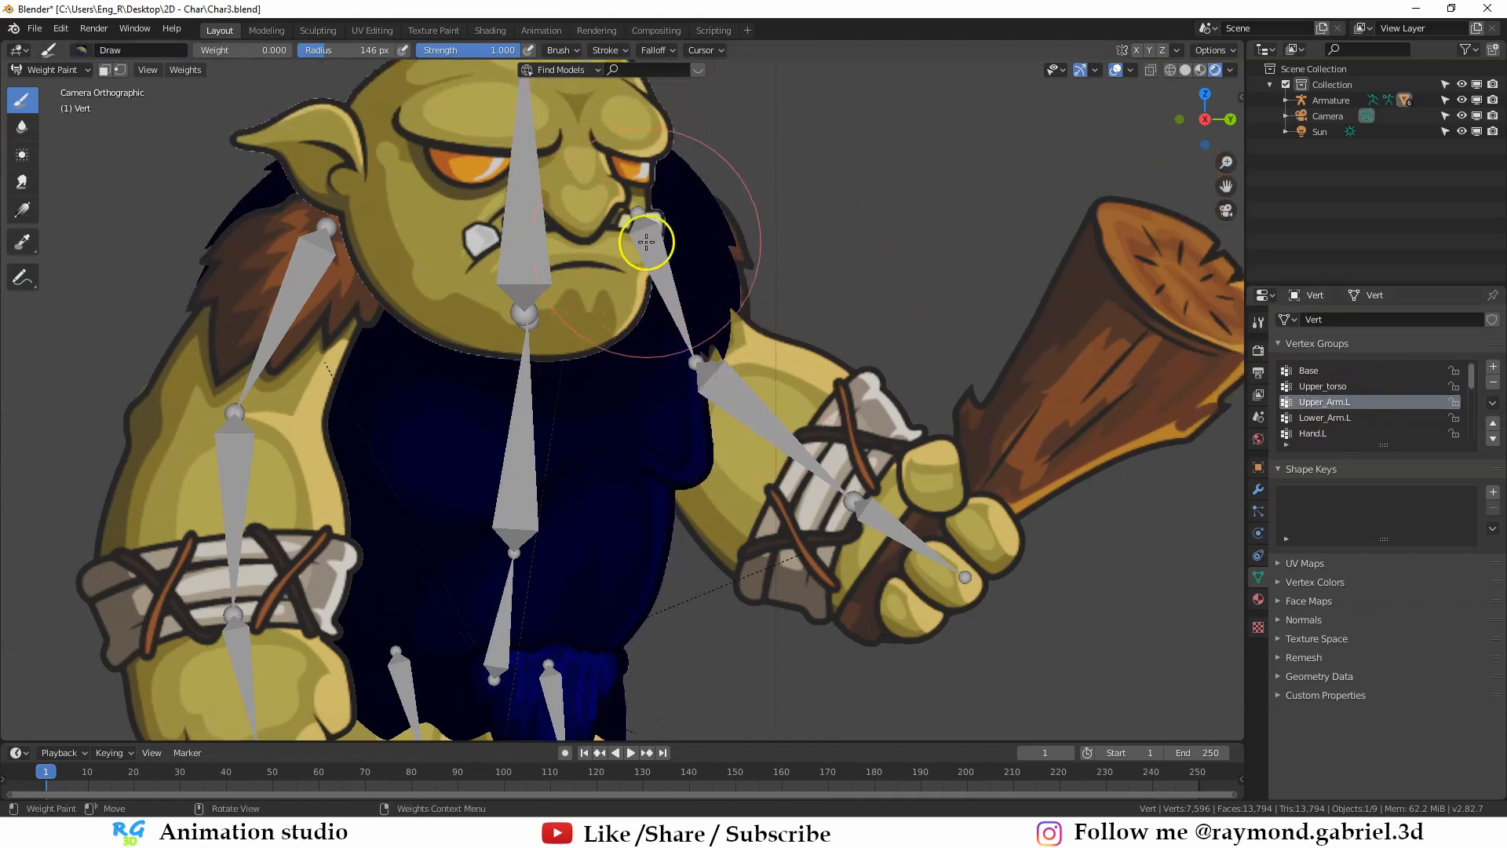
{"action": "scroll", "coordinate": [707, 284], "scroll_direction": "up", "scroll_amount": 1}
{"action": "middle_click_drag", "start_coordinate": [708, 284], "coordinate": [689, 320]}
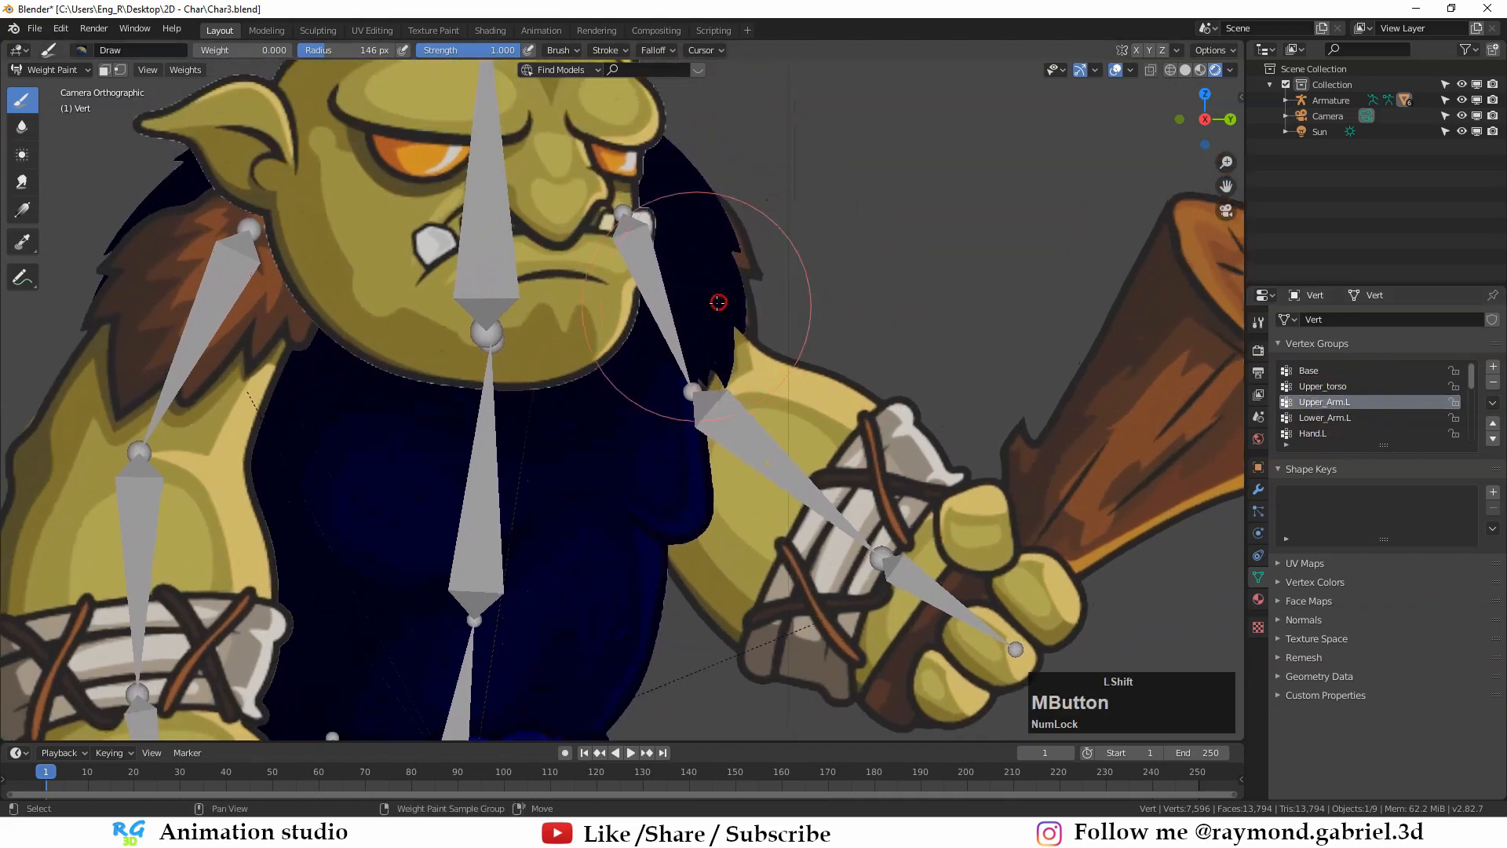
{"action": "middle_click_drag", "start_coordinate": [813, 348], "coordinate": [750, 434]}
{"action": "scroll", "coordinate": [745, 434], "scroll_direction": "up", "scroll_amount": 3}
{"action": "key", "text": "KP_0"}
{"action": "scroll", "coordinate": [377, 402], "scroll_direction": "up", "scroll_amount": 3}
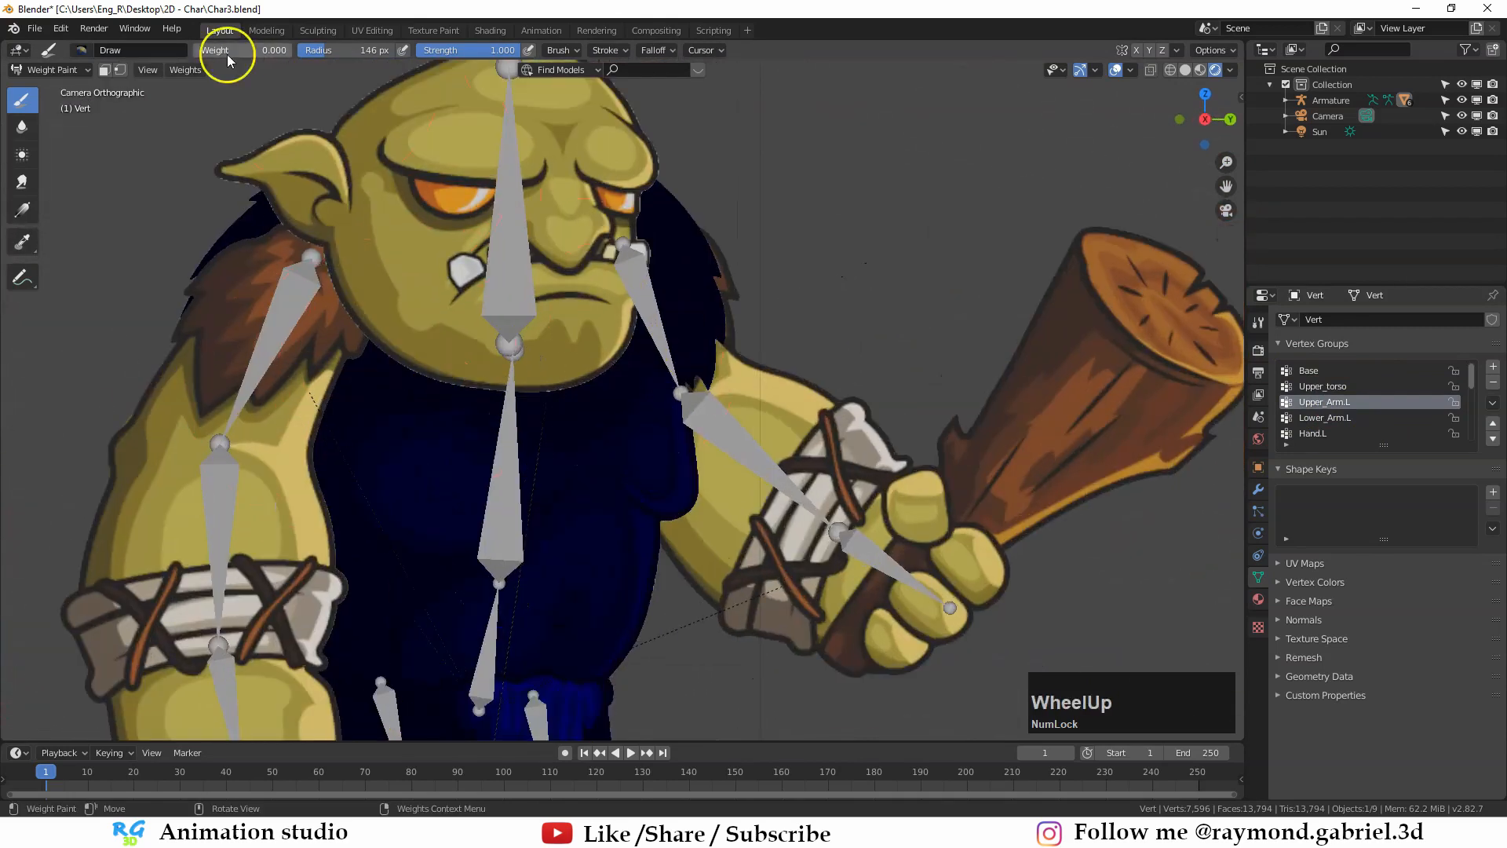
{"action": "left_click", "coordinate": [222, 50]}
{"action": "type", "text": "0."}
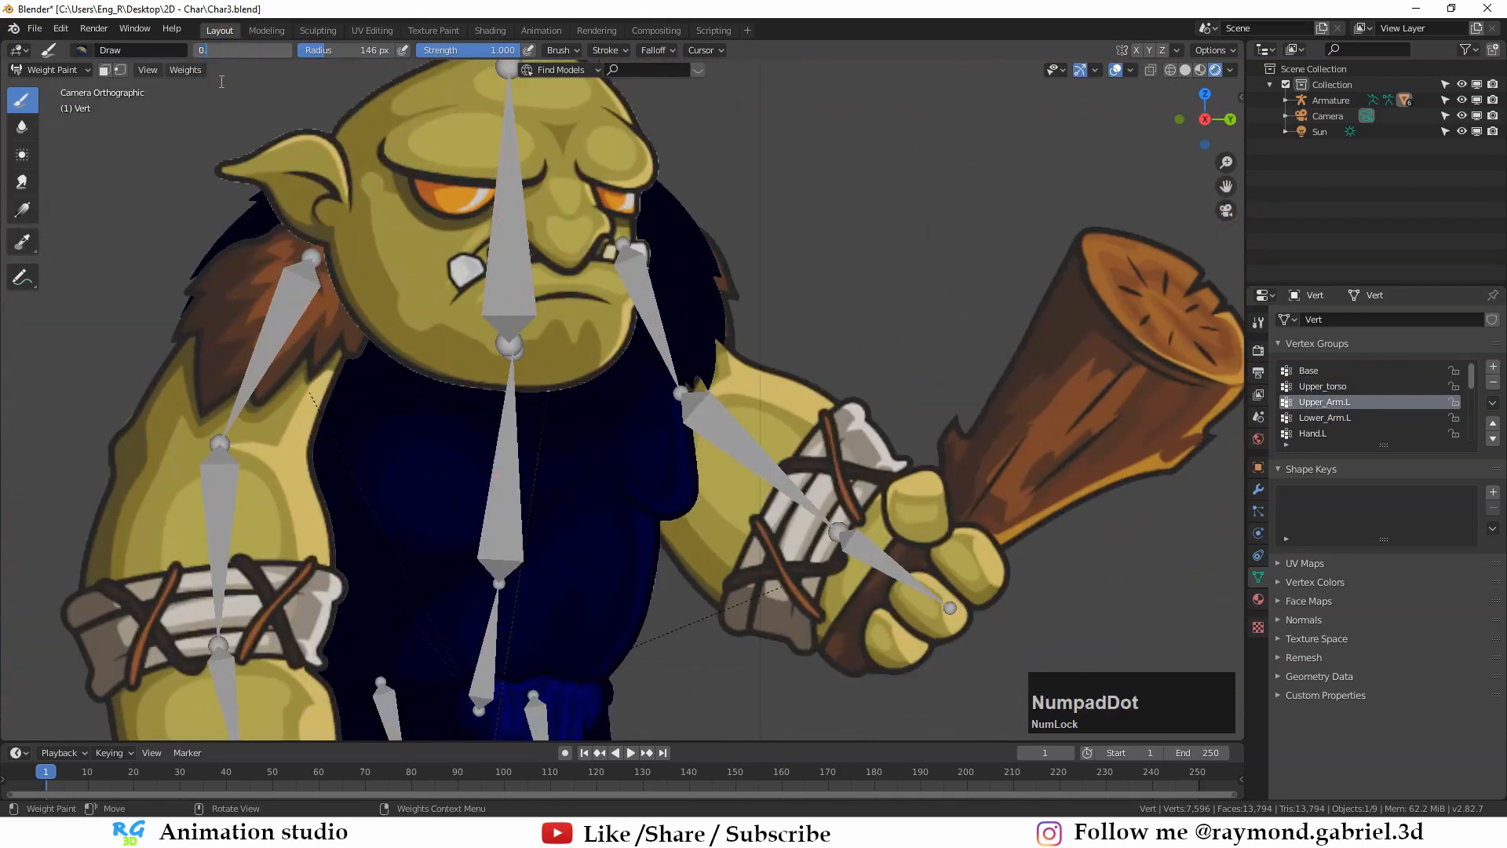
{"action": "type", "text": "2"}
{"action": "key", "text": "KP_Enter"}
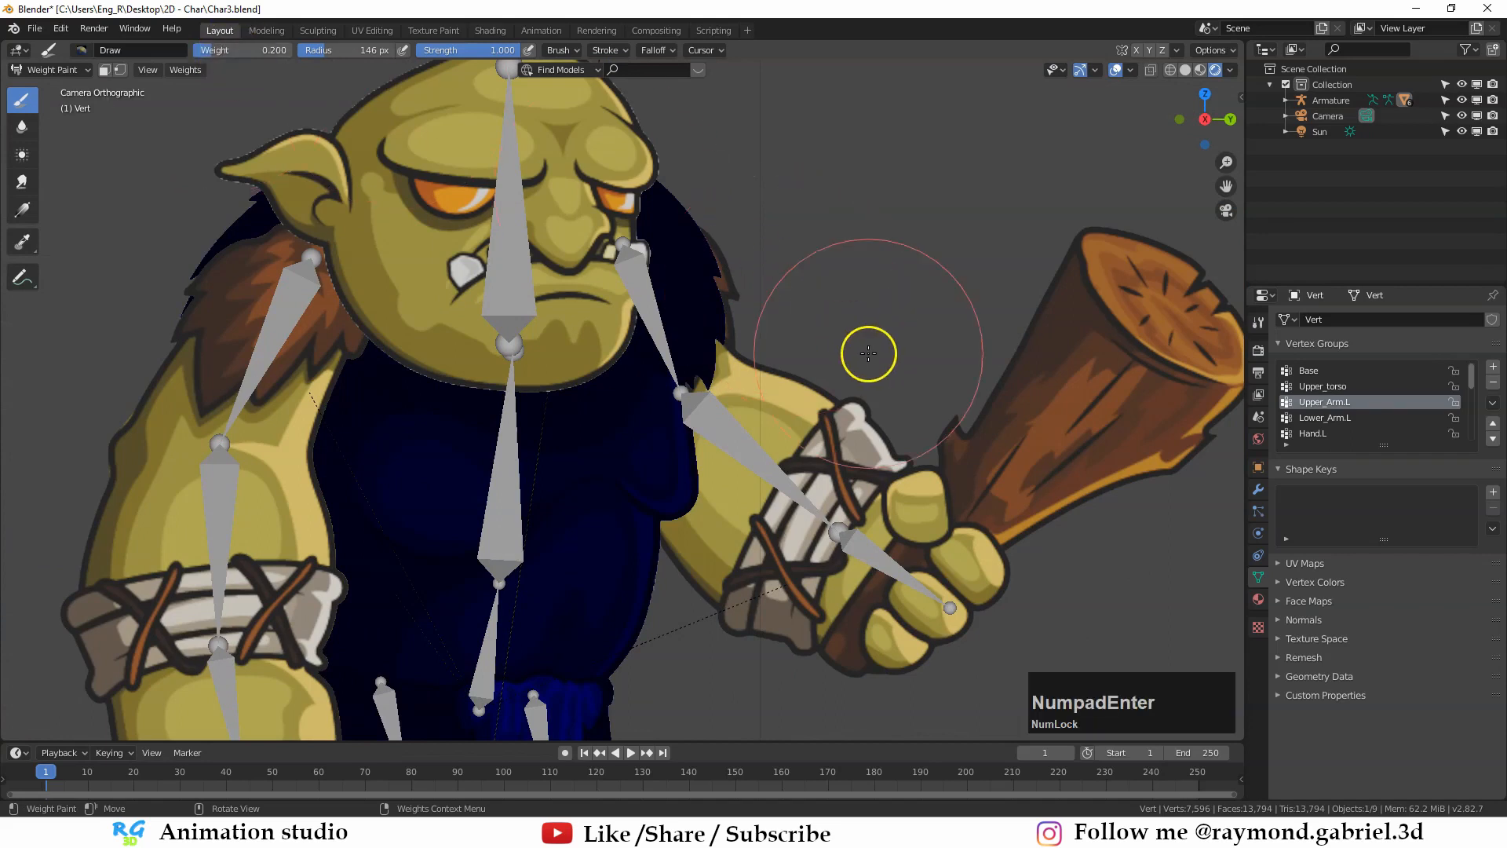
{"action": "key", "text": "f"}
{"action": "left_click", "coordinate": [838, 357]}
{"action": "mouse_move", "coordinate": [680, 302]}
{"action": "left_mouse_down"}
{"action": "mouse_move", "coordinate": [701, 317]}
{"action": "mouse_move", "coordinate": [695, 236]}
{"action": "left_mouse_up"}
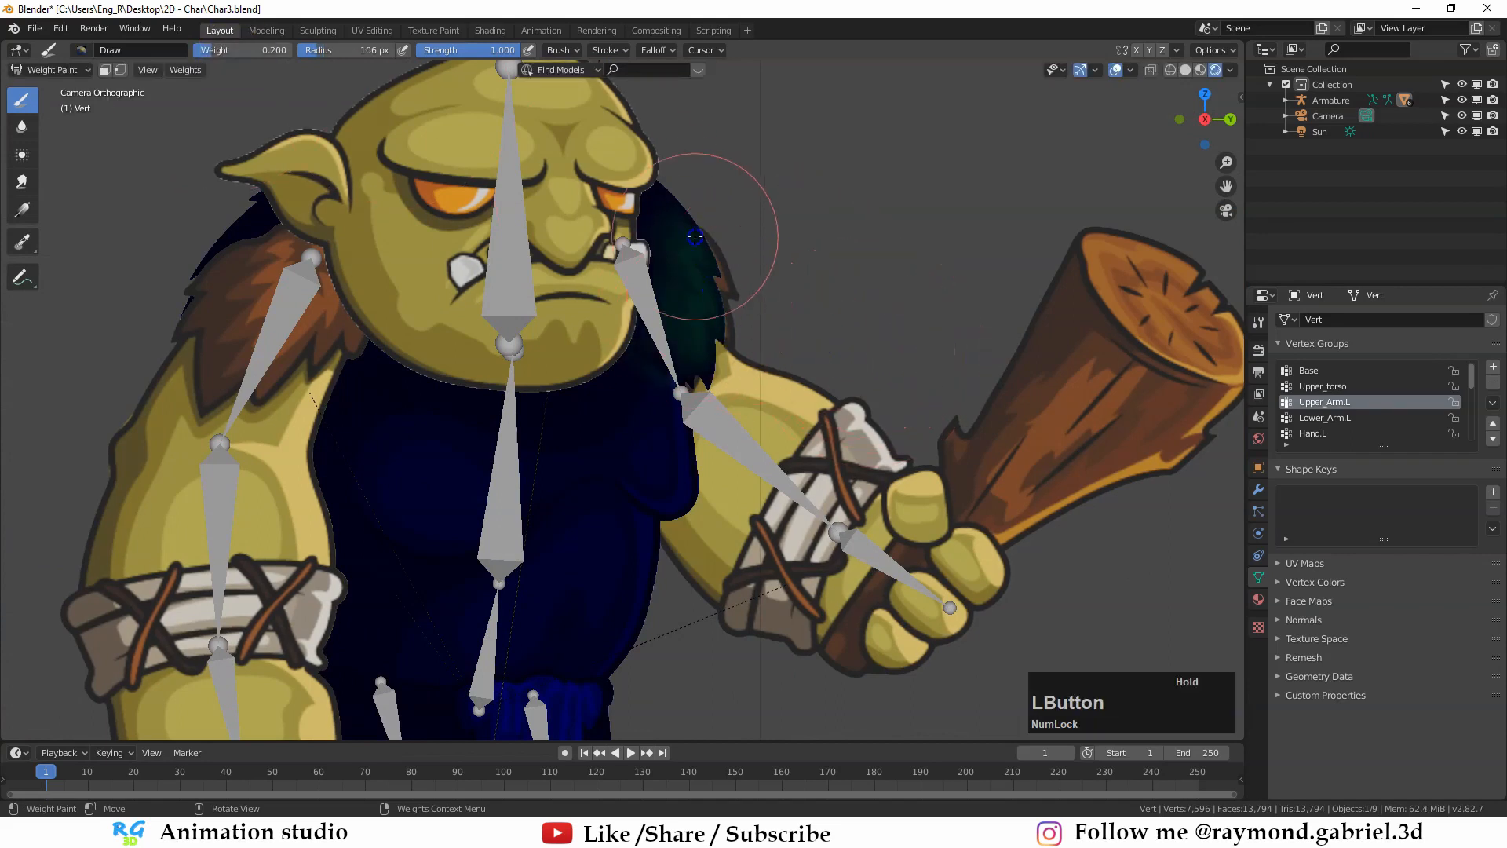
Step: Test-rotate the Upper_Arm.L bone in Pose Mode to check how the painted hair follows, and cancel the rotation
{"action": "scroll", "coordinate": [698, 271], "scroll_direction": "down", "scroll_amount": 1}
{"action": "key", "text": "ctrl+Tab"}
{"action": "left_click", "coordinate": [628, 367]}
{"action": "left_click", "coordinate": [649, 330]}
{"action": "key", "text": "ctrl+Tab"}
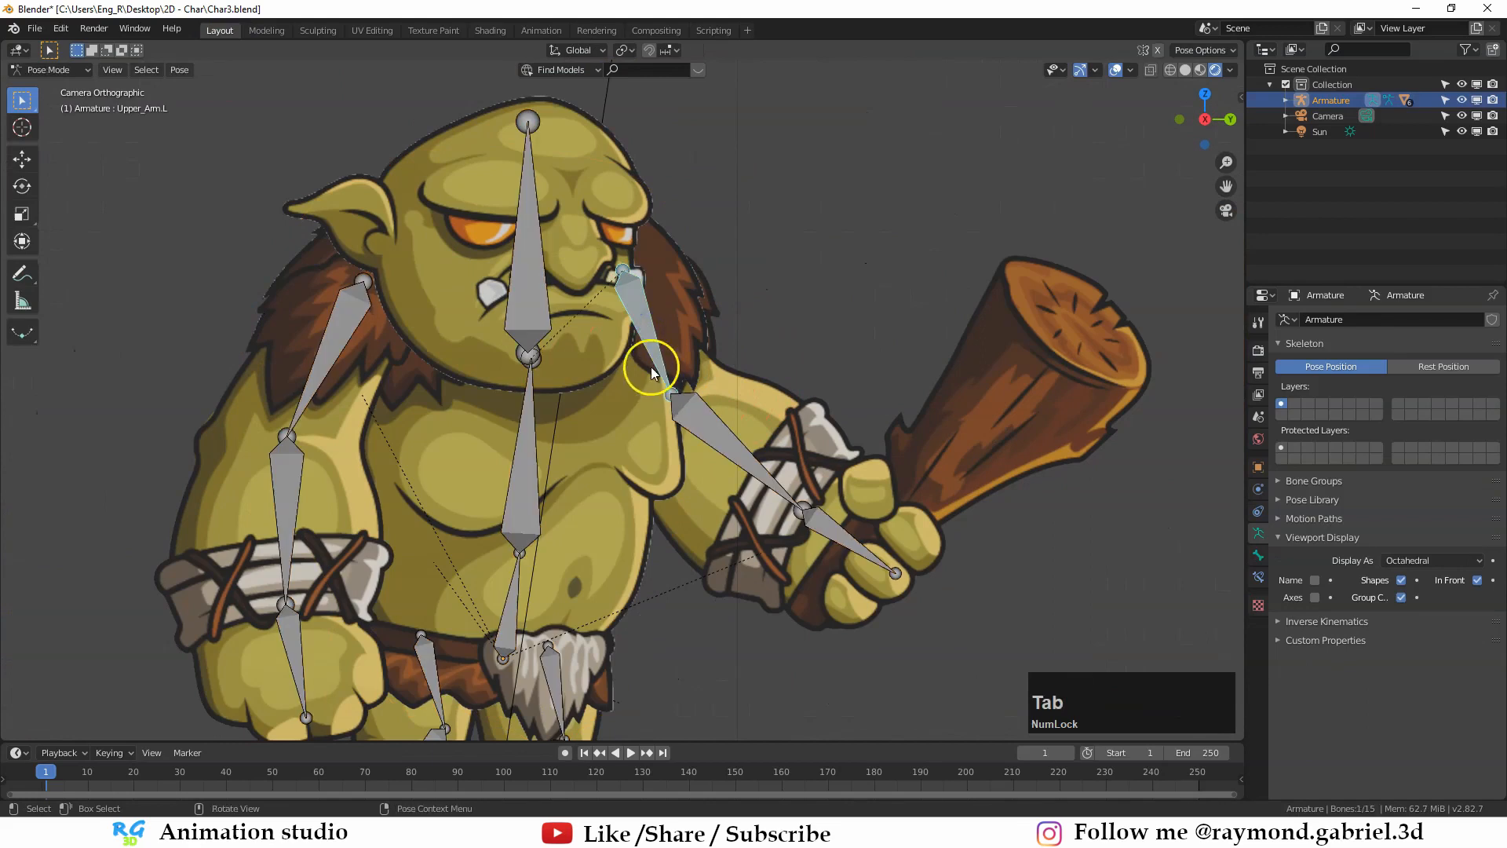
{"action": "key", "text": "r"}
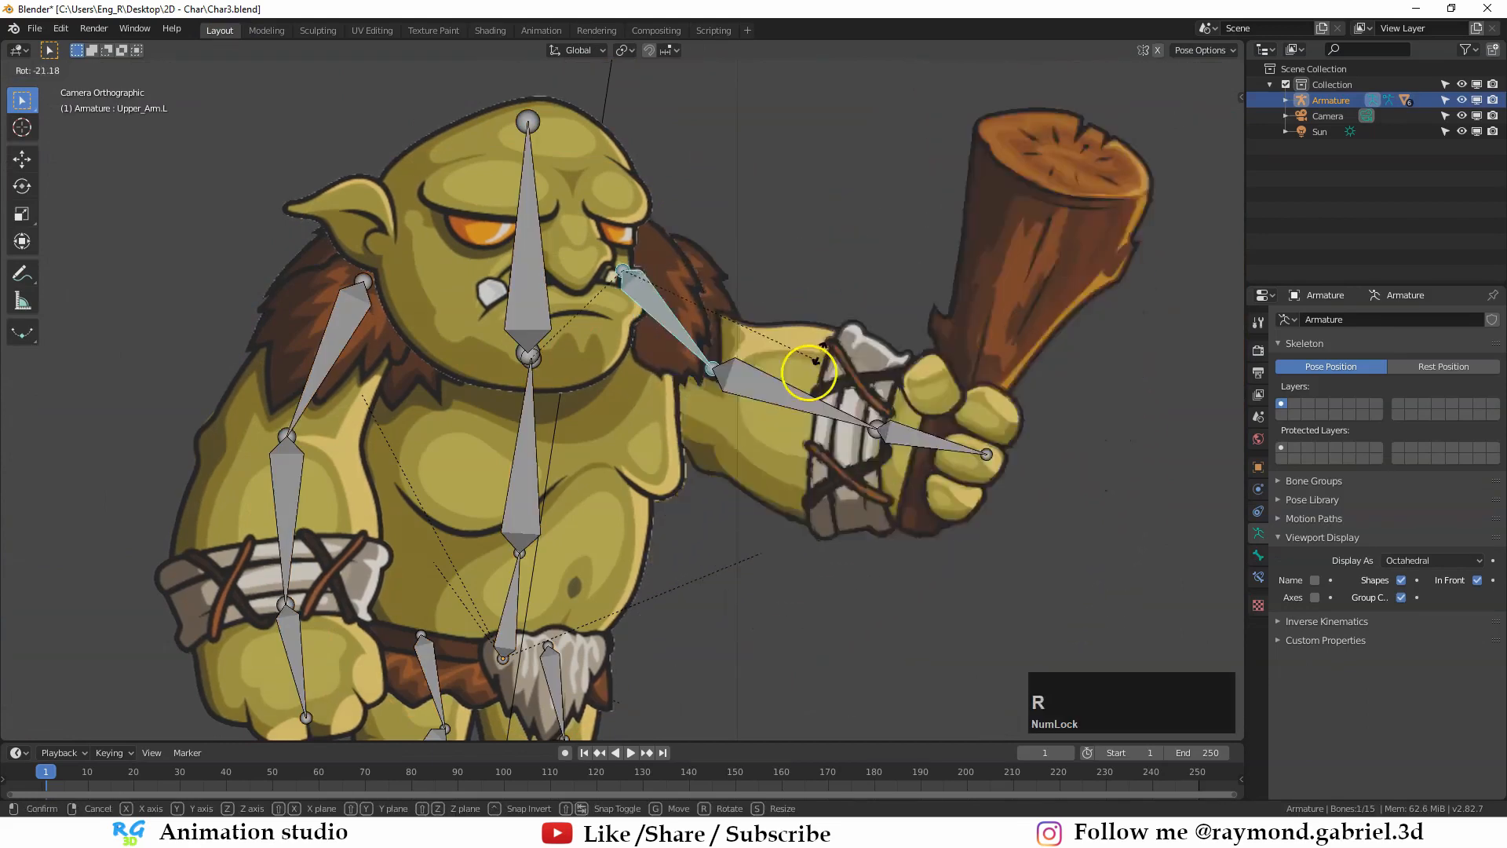
{"action": "key", "text": "Escape"}
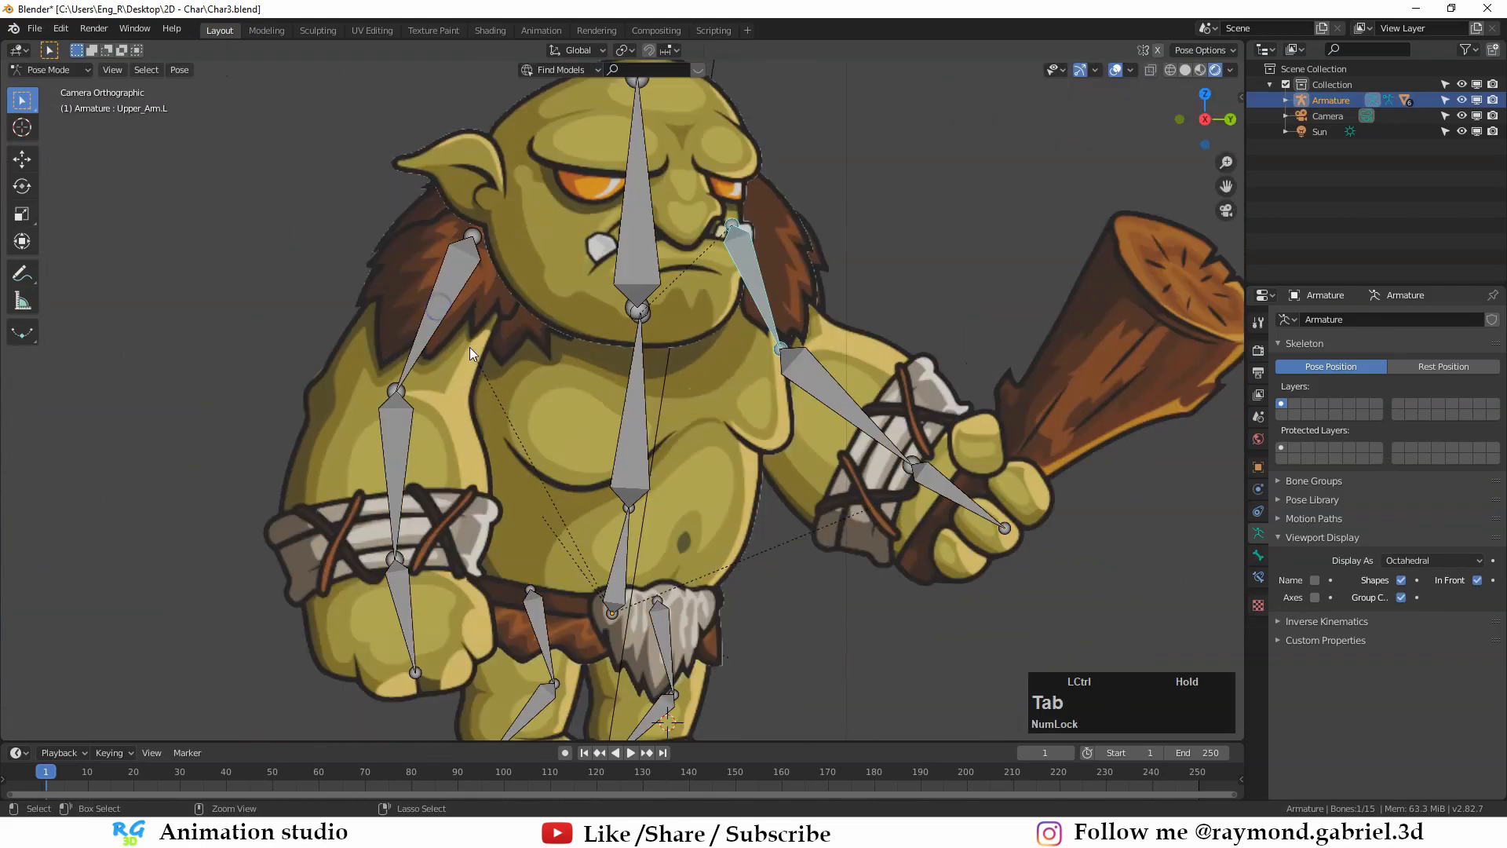
Step: Test-rotate the Upper_Arm.R bone to check the hair on the free arm's side, and cancel the rotation
{"action": "left_click", "coordinate": [439, 306]}
{"action": "key", "text": "r"}
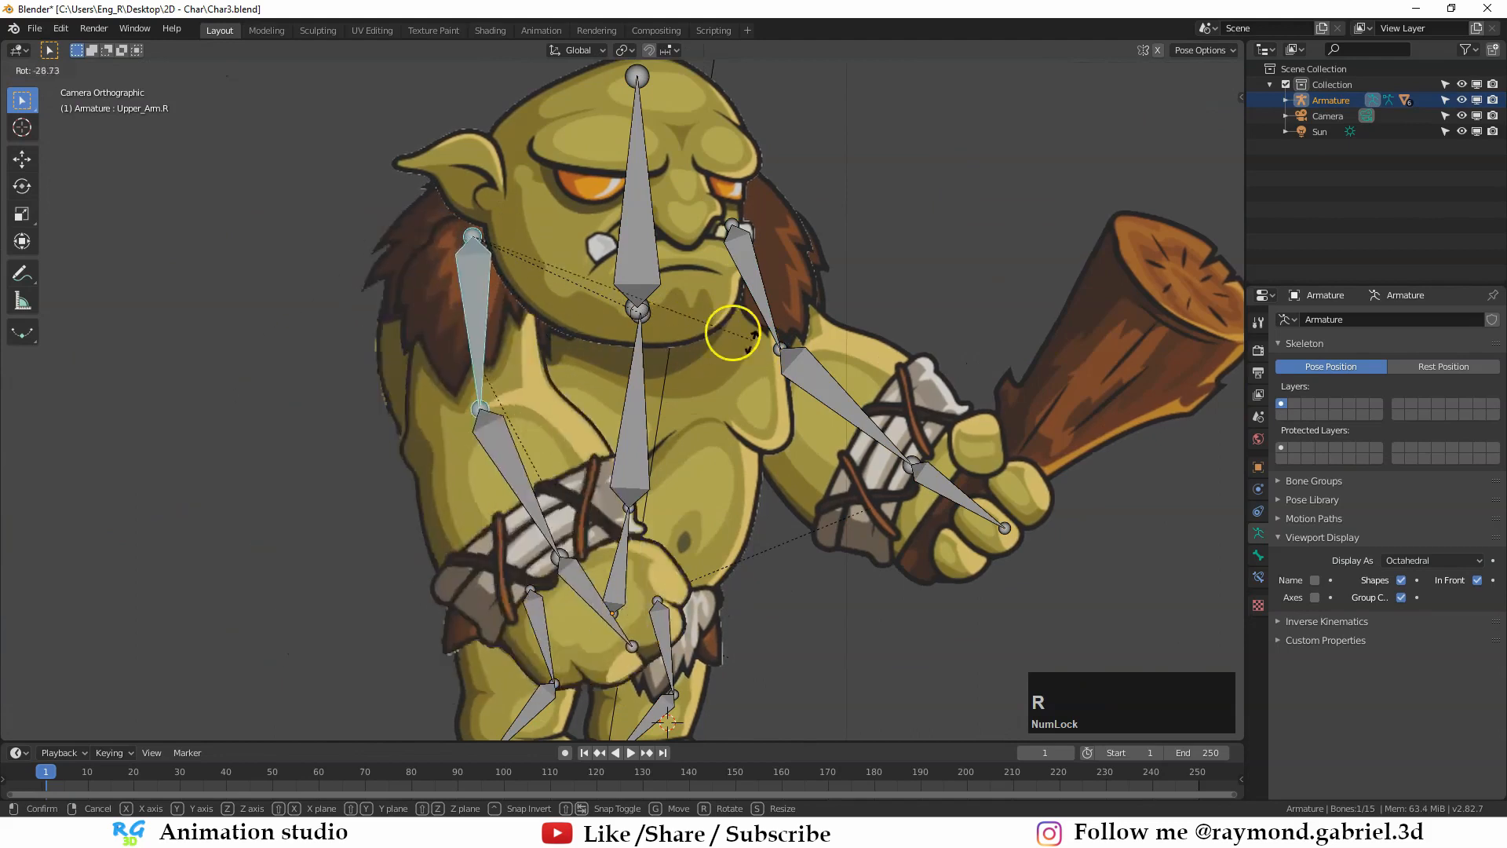
{"action": "key", "text": "Escape"}
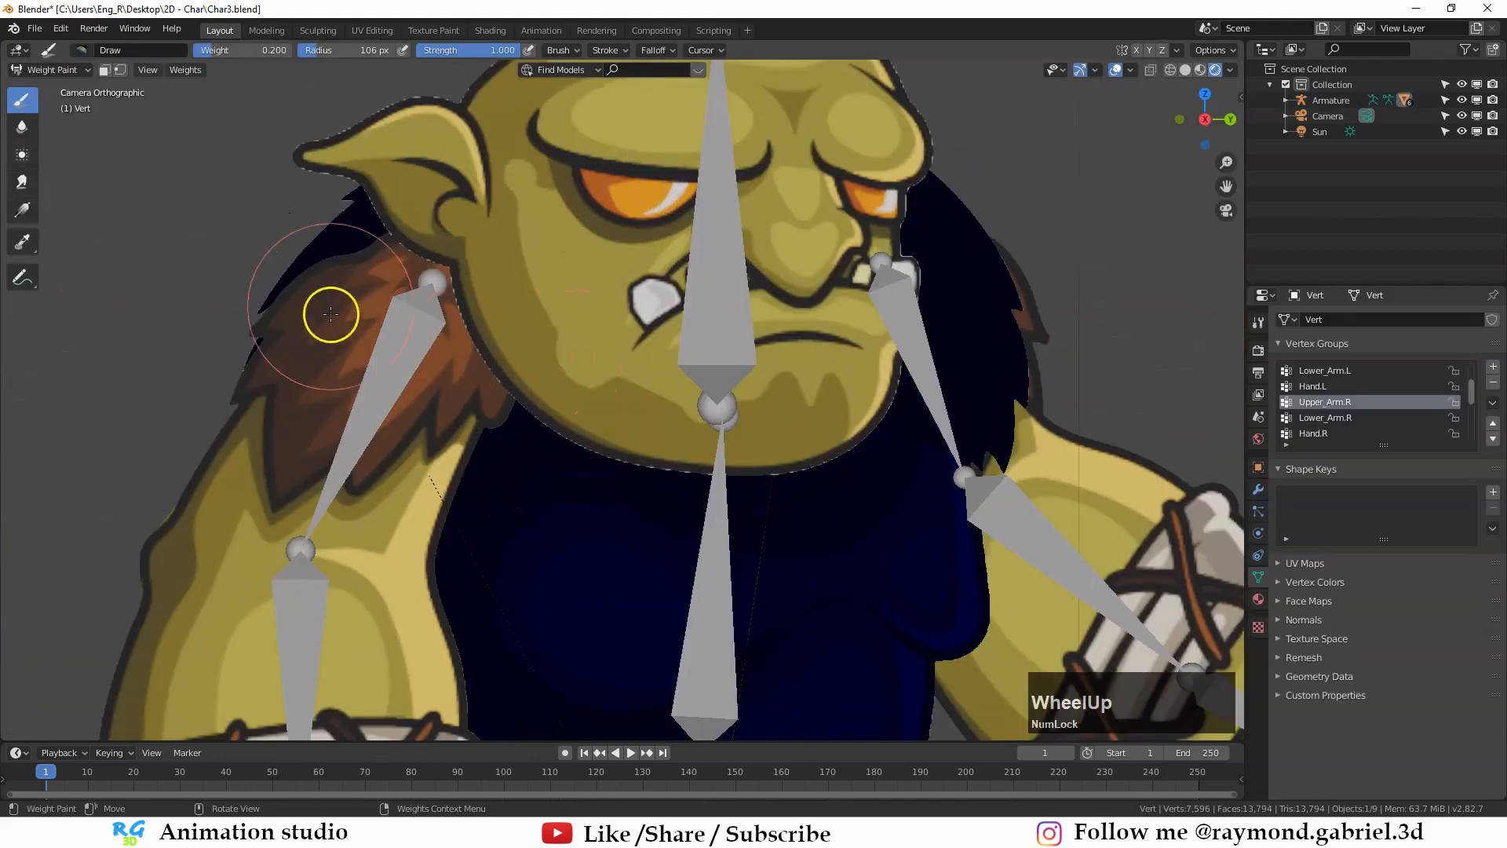
Step: In the torso's Upper_Arm.R vertex group, paint the hair behind the free arm's shoulder with weight 0.2
{"action": "mouse_move", "coordinate": [326, 313]}
{"action": "left_mouse_down"}
{"action": "mouse_move", "coordinate": [366, 239]}
{"action": "mouse_move", "coordinate": [294, 344]}
{"action": "mouse_move", "coordinate": [368, 238]}
{"action": "mouse_move", "coordinate": [261, 369]}
{"action": "left_mouse_up"}
{"action": "scroll", "coordinate": [377, 367], "scroll_direction": "down", "scroll_amount": 1}
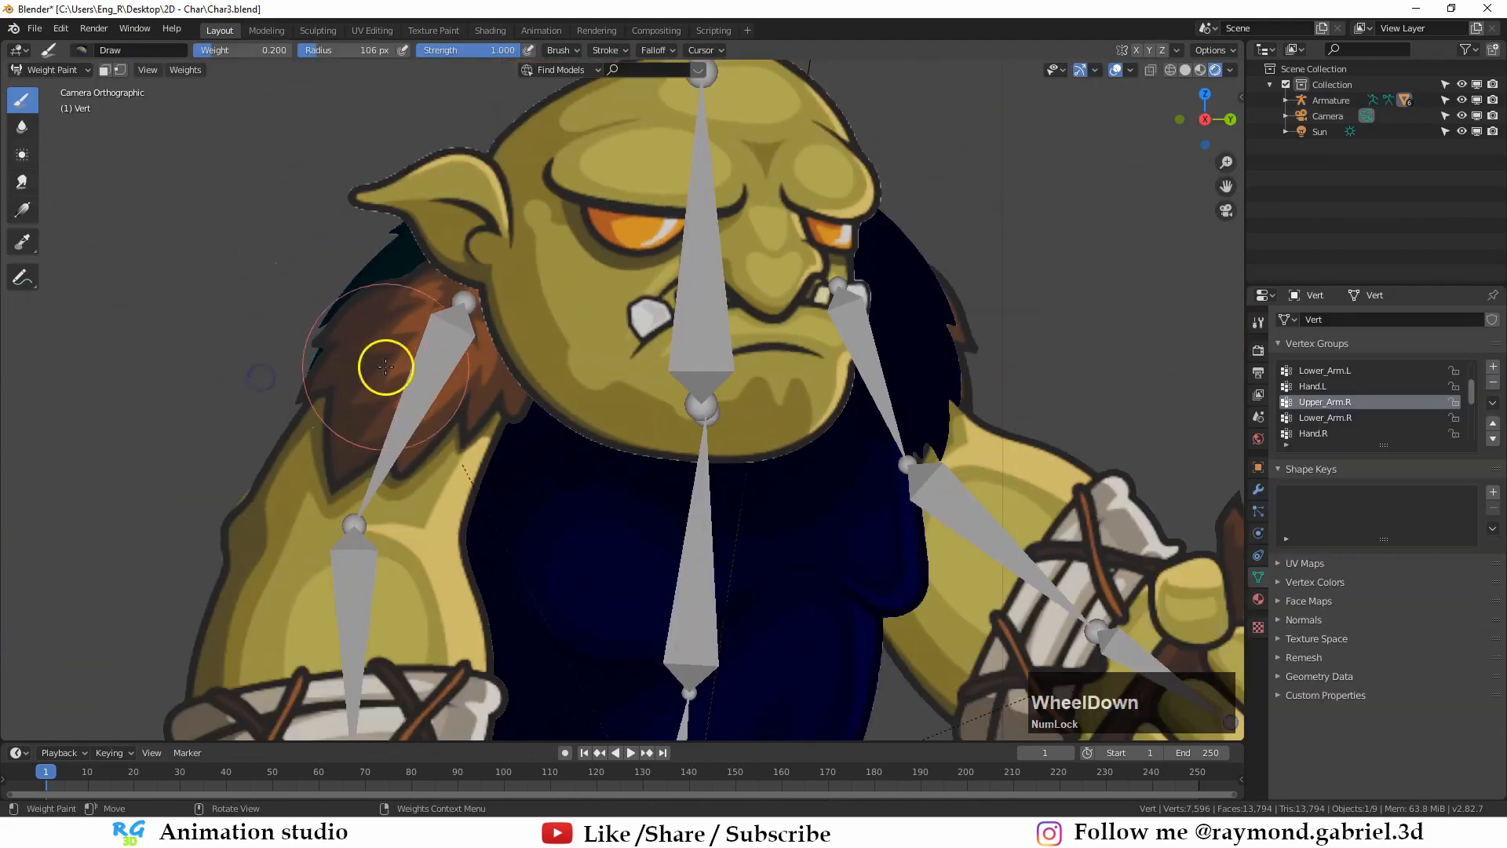
Step: Recheck the painted hair by test-rotating the Upper_Arm.R bone in Pose Mode, and return to Object Mode in the original pose
{"action": "key", "text": "ctrl+Tab"}
{"action": "left_click", "coordinate": [440, 375]}
{"action": "key", "text": "ctrl+Tab"}
{"action": "key", "text": "r"}
{"action": "left_click", "coordinate": [651, 384]}
{"action": "scroll", "coordinate": [655, 405], "scroll_direction": "down", "scroll_amount": 8}
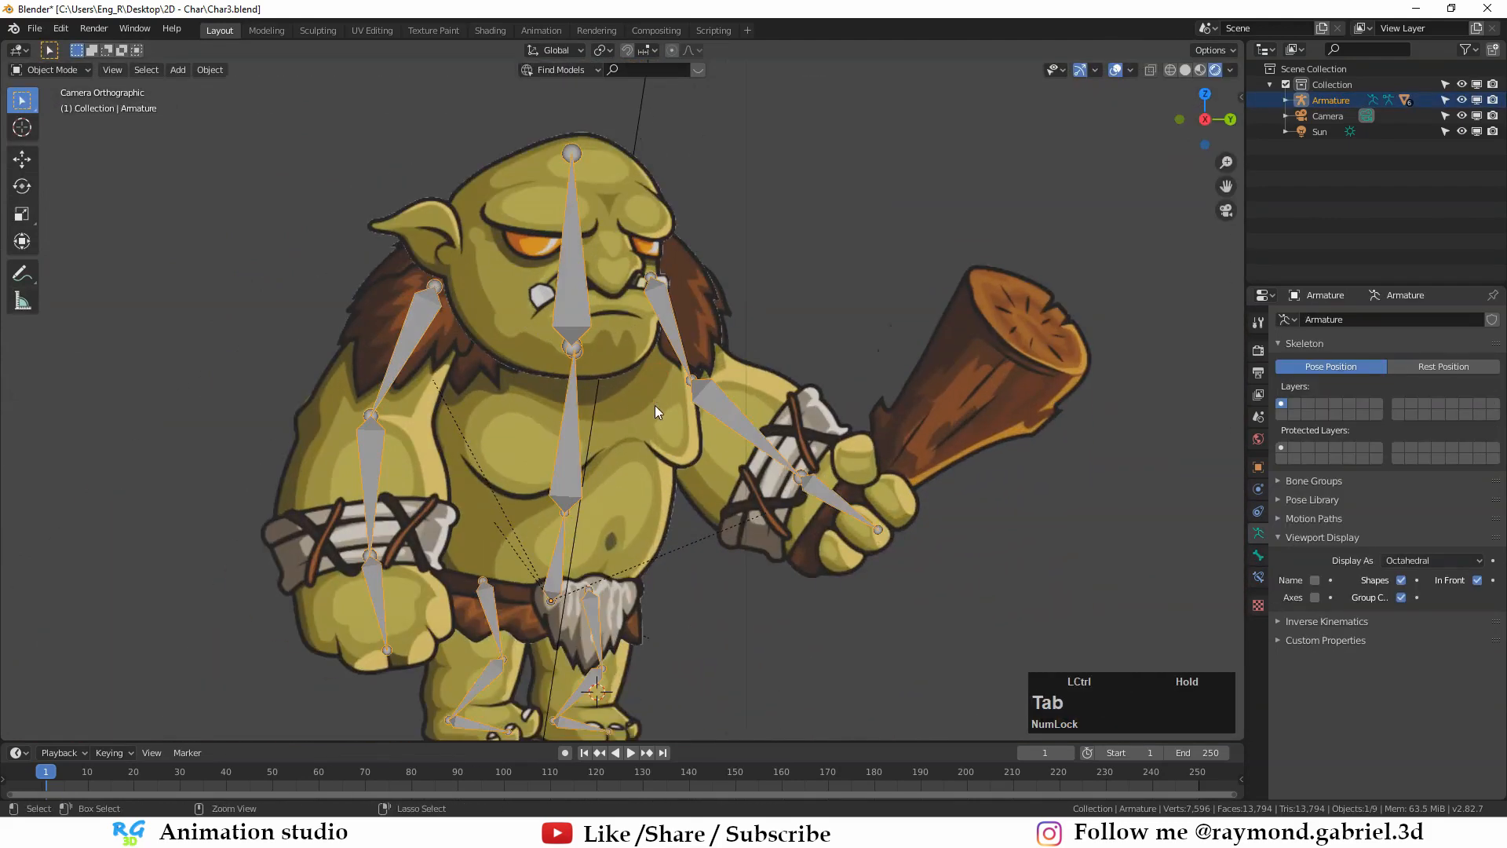
Step: Test-rotate the Upper_torso bone in Pose Mode to check how the body deforms, and cancel the rotation
{"action": "middle_click_drag", "start_coordinate": [655, 405], "coordinate": [613, 428]}
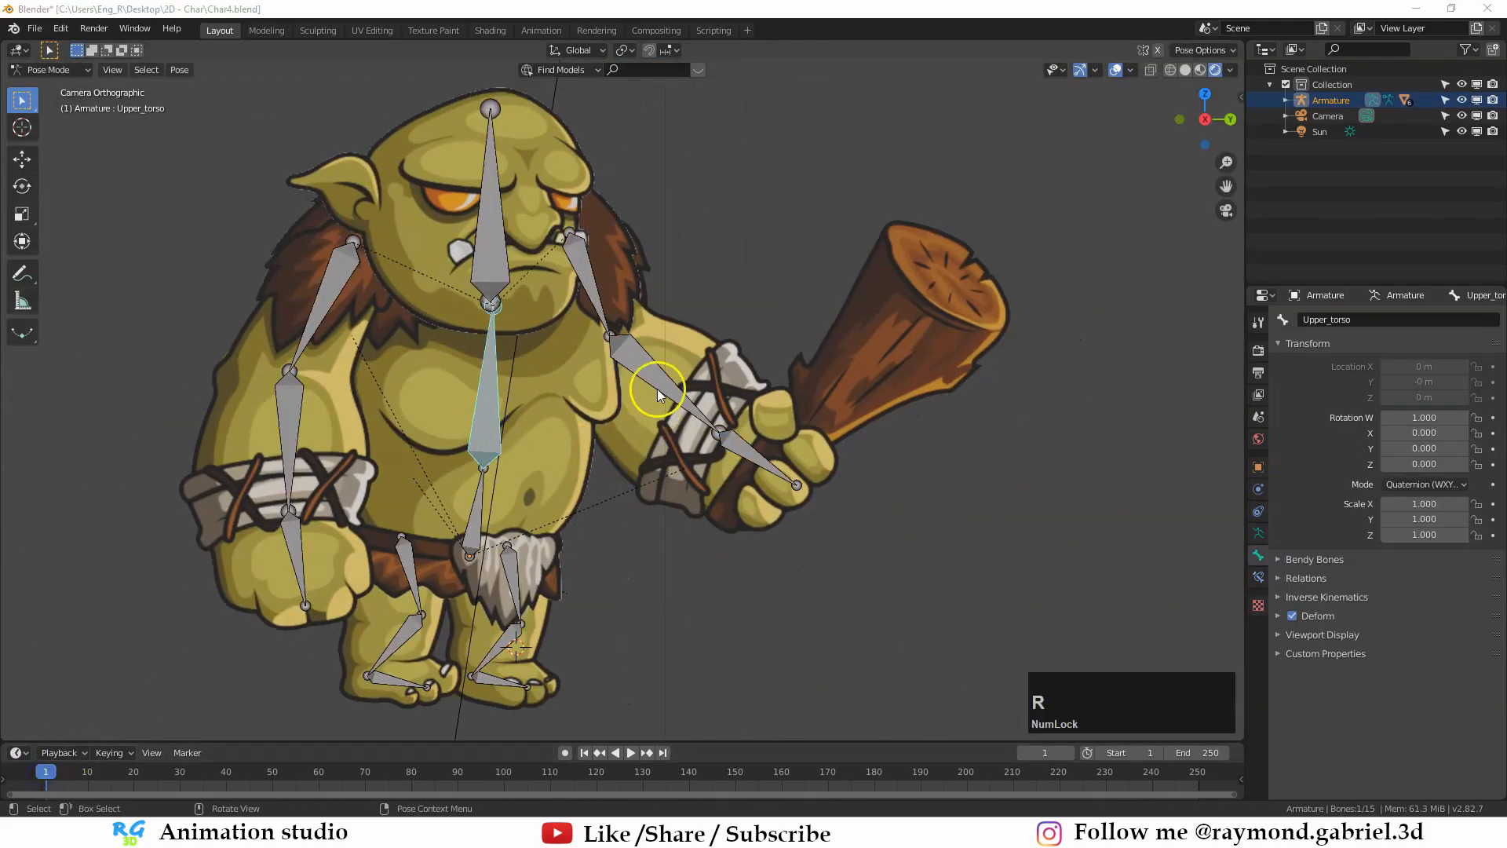
{"action": "left_click", "coordinate": [634, 431]}
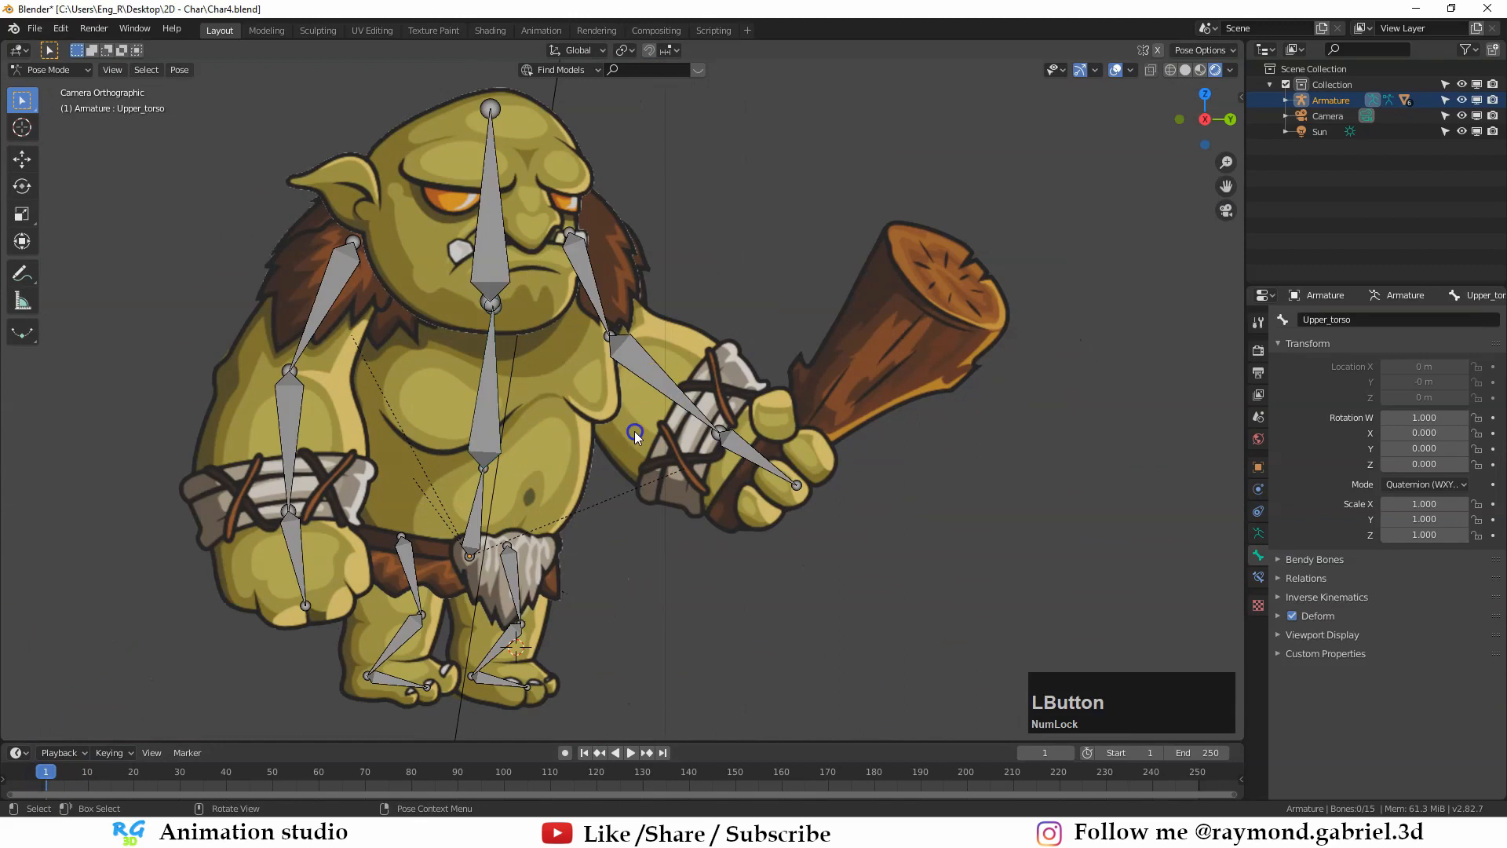
{"action": "left_click", "coordinate": [516, 394]}
{"action": "key", "text": "r"}
{"action": "key", "text": "Escape"}
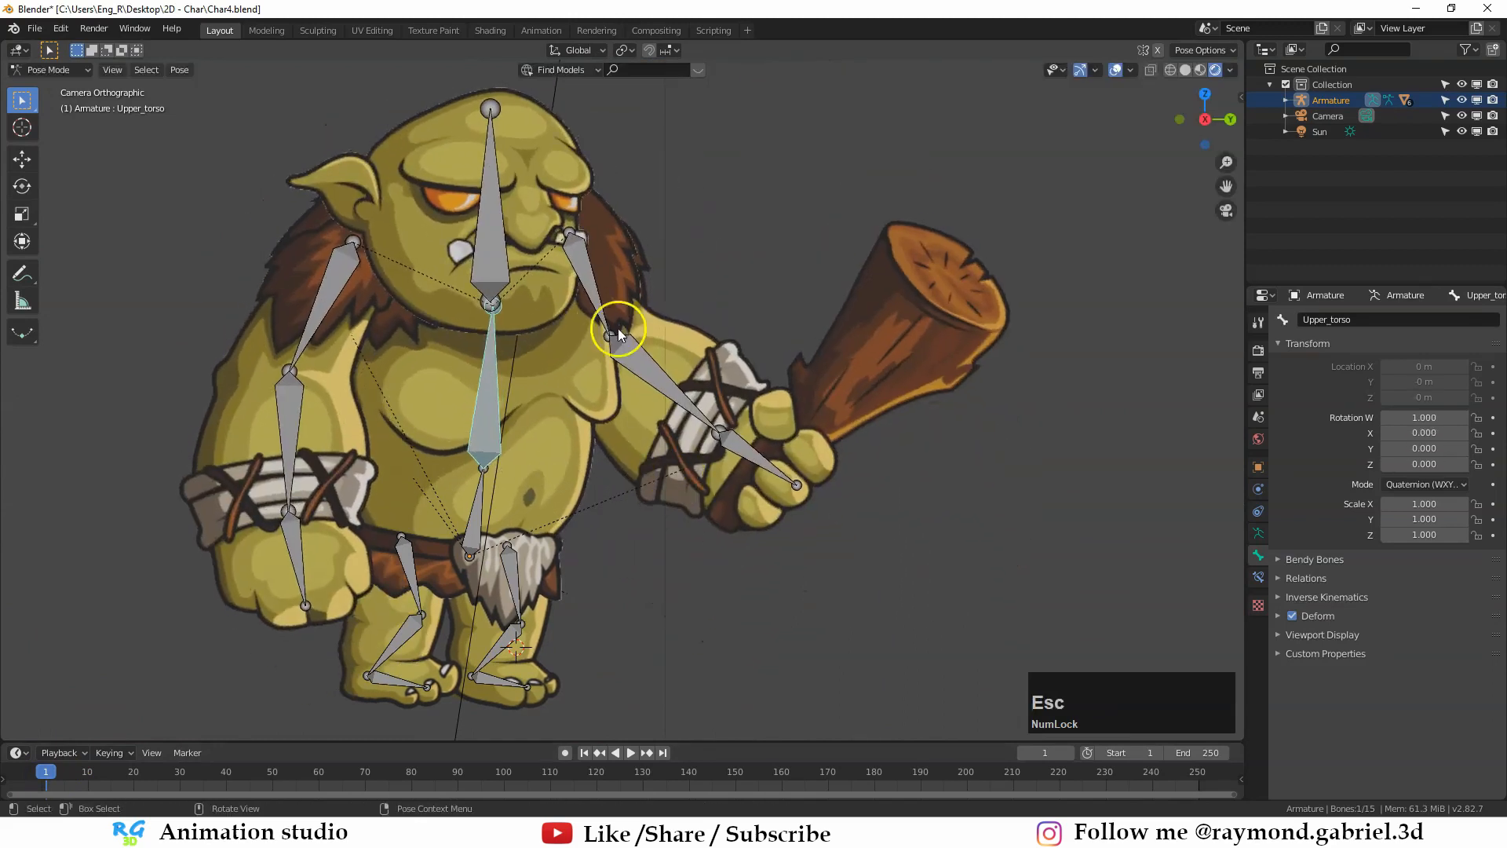
Step: Test-rotate the Lower_Arm.L and Hand.L bones of the club arm, cancelling each rotation
{"action": "left_click", "coordinate": [647, 367]}
{"action": "key", "text": "r"}
{"action": "key", "text": "Escape"}
{"action": "left_click", "coordinate": [667, 387]}
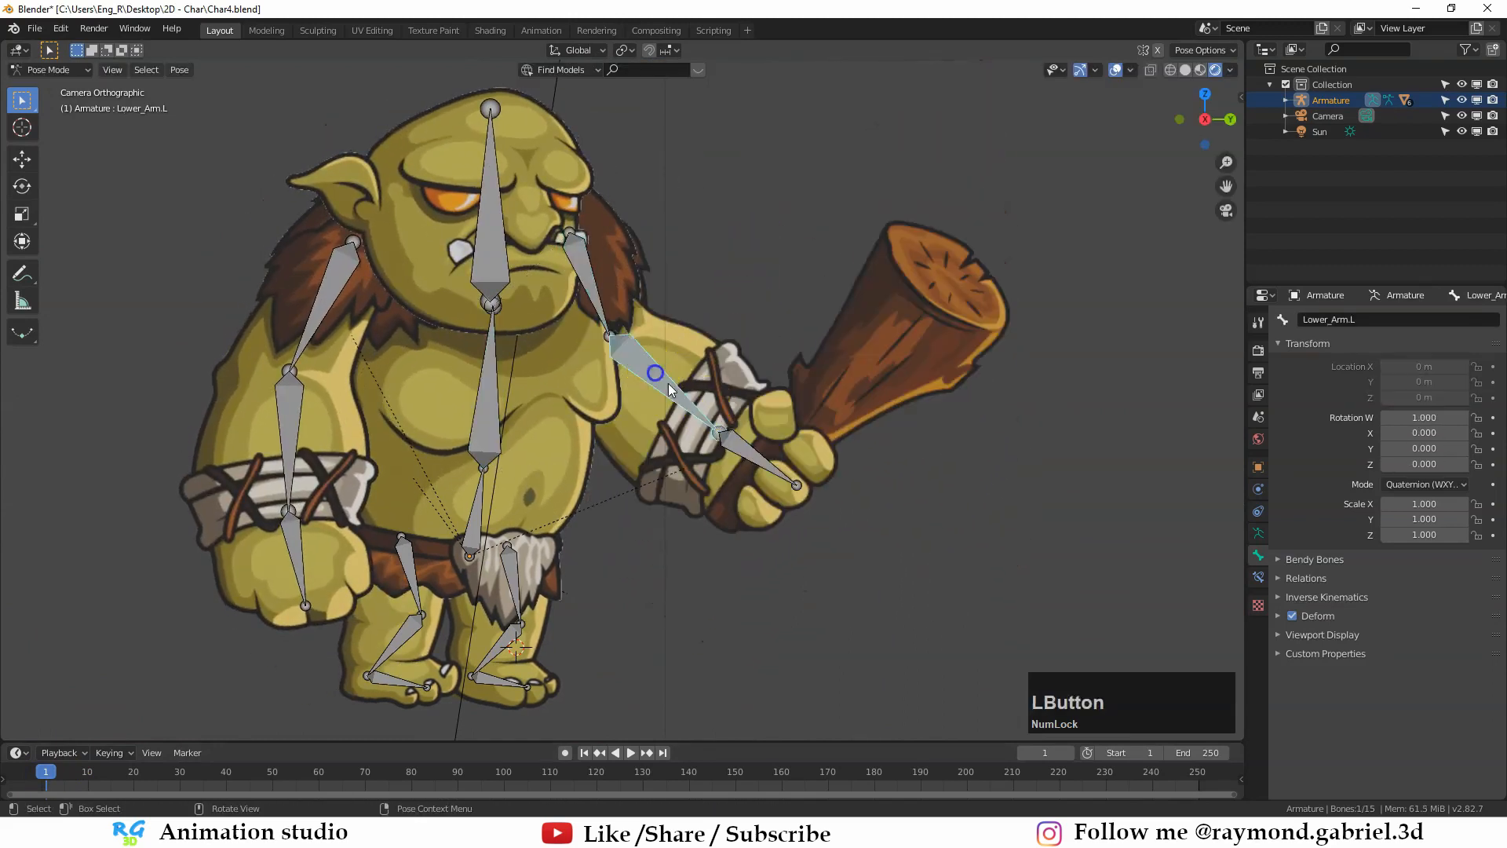
{"action": "key", "text": "r"}
{"action": "key", "text": "Escape"}
{"action": "left_click", "coordinate": [736, 464]}
{"action": "key", "text": "r"}
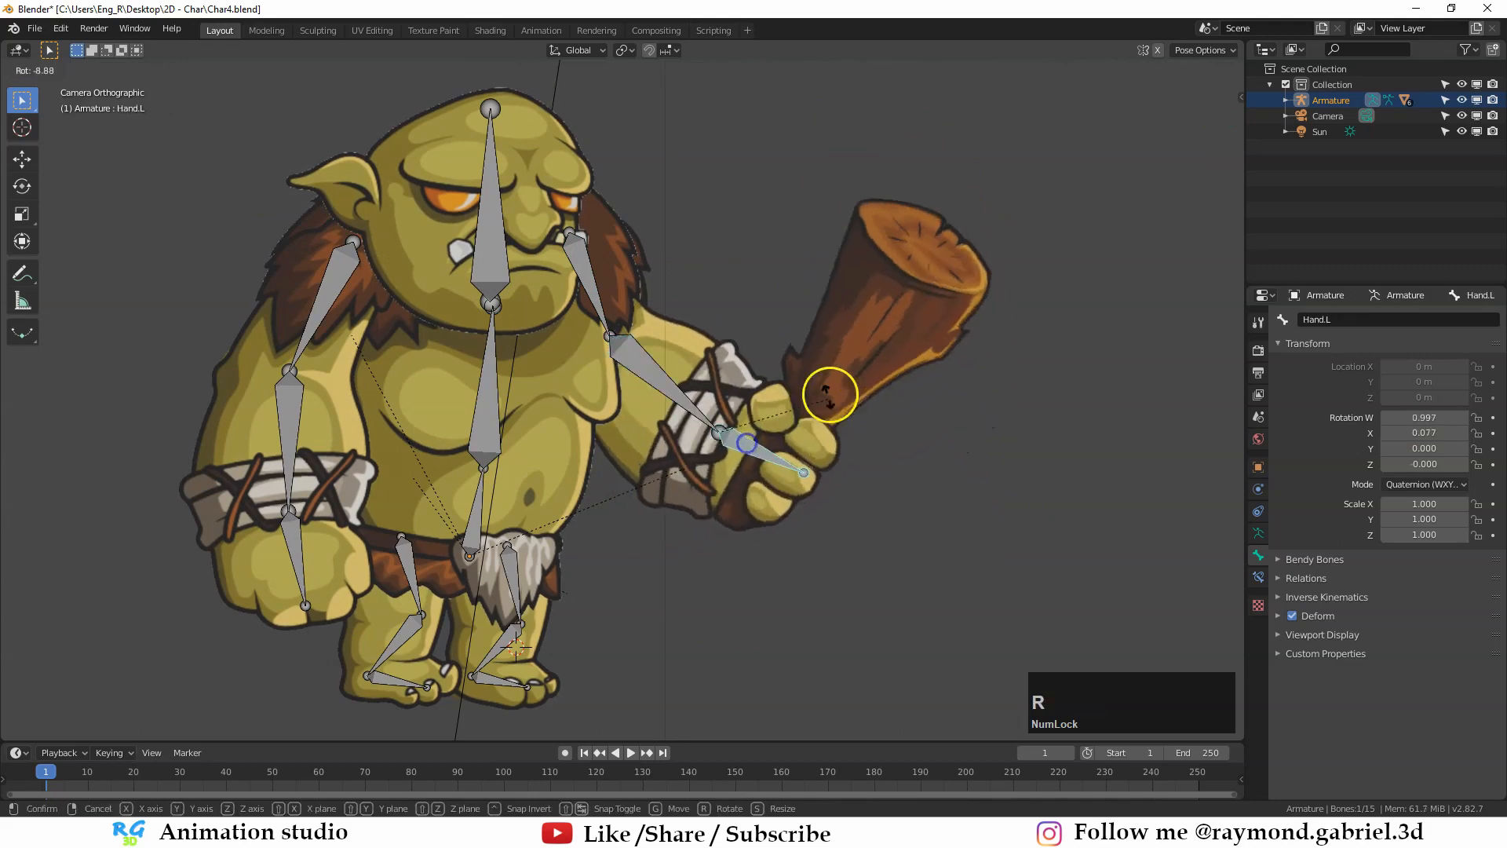
{"action": "key", "text": "Escape"}
Step: Test-rotate the Upper_torso and Head bones to check the torso, hair and head, cancelling both rotations
{"action": "left_click", "coordinate": [475, 404]}
{"action": "key", "text": "r"}
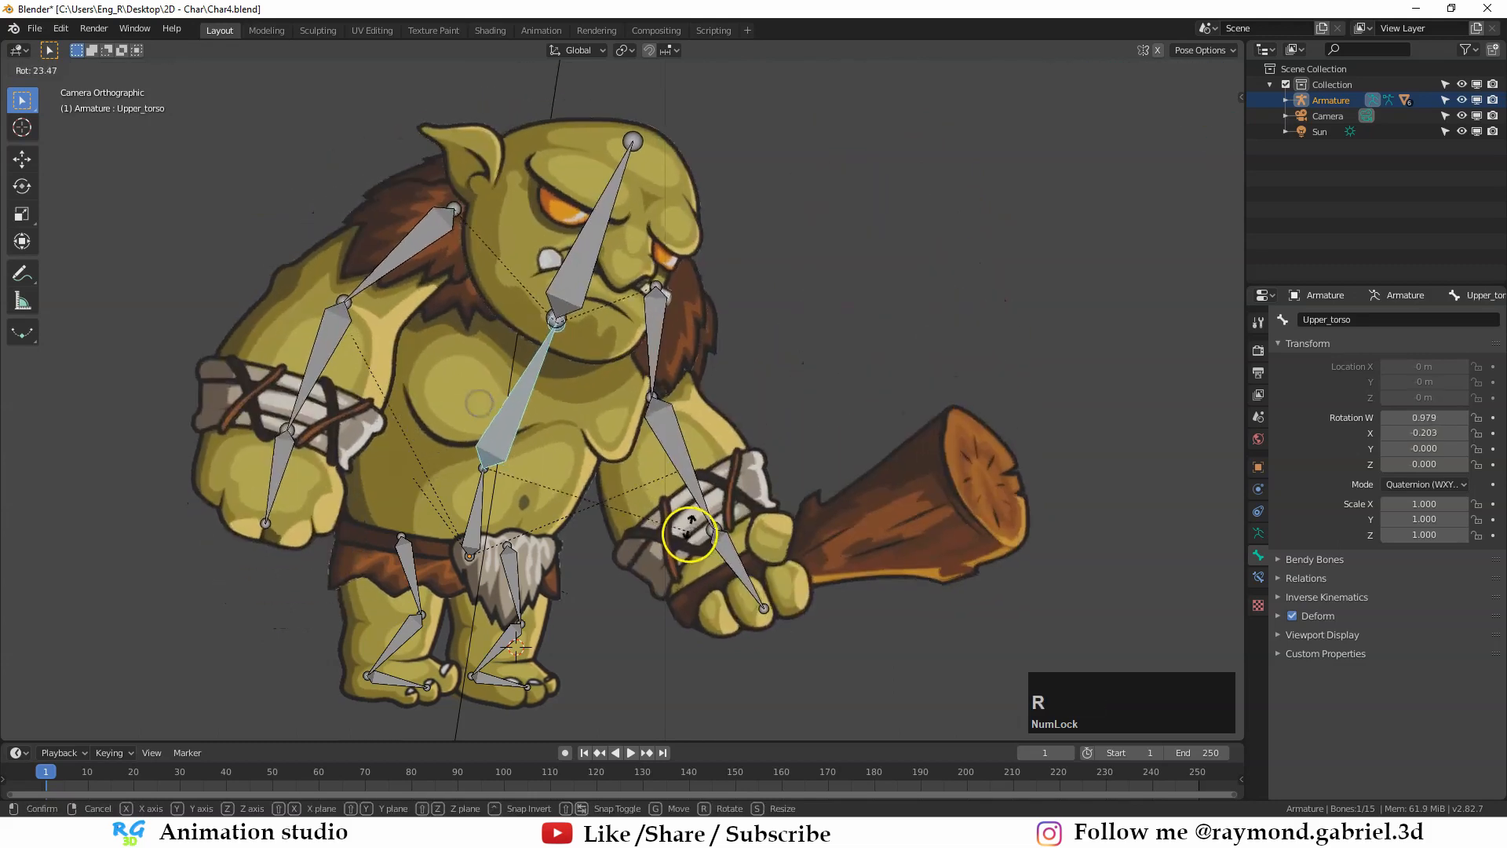
{"action": "key", "text": "Escape"}
{"action": "left_click", "coordinate": [493, 247]}
{"action": "key", "text": "r"}
{"action": "key", "text": "Escape"}
Step: In the armature's Edit Mode, duplicate the Hand.L bone and leave the copy at the original location
{"action": "scroll", "coordinate": [681, 400], "scroll_direction": "down", "scroll_amount": 1}
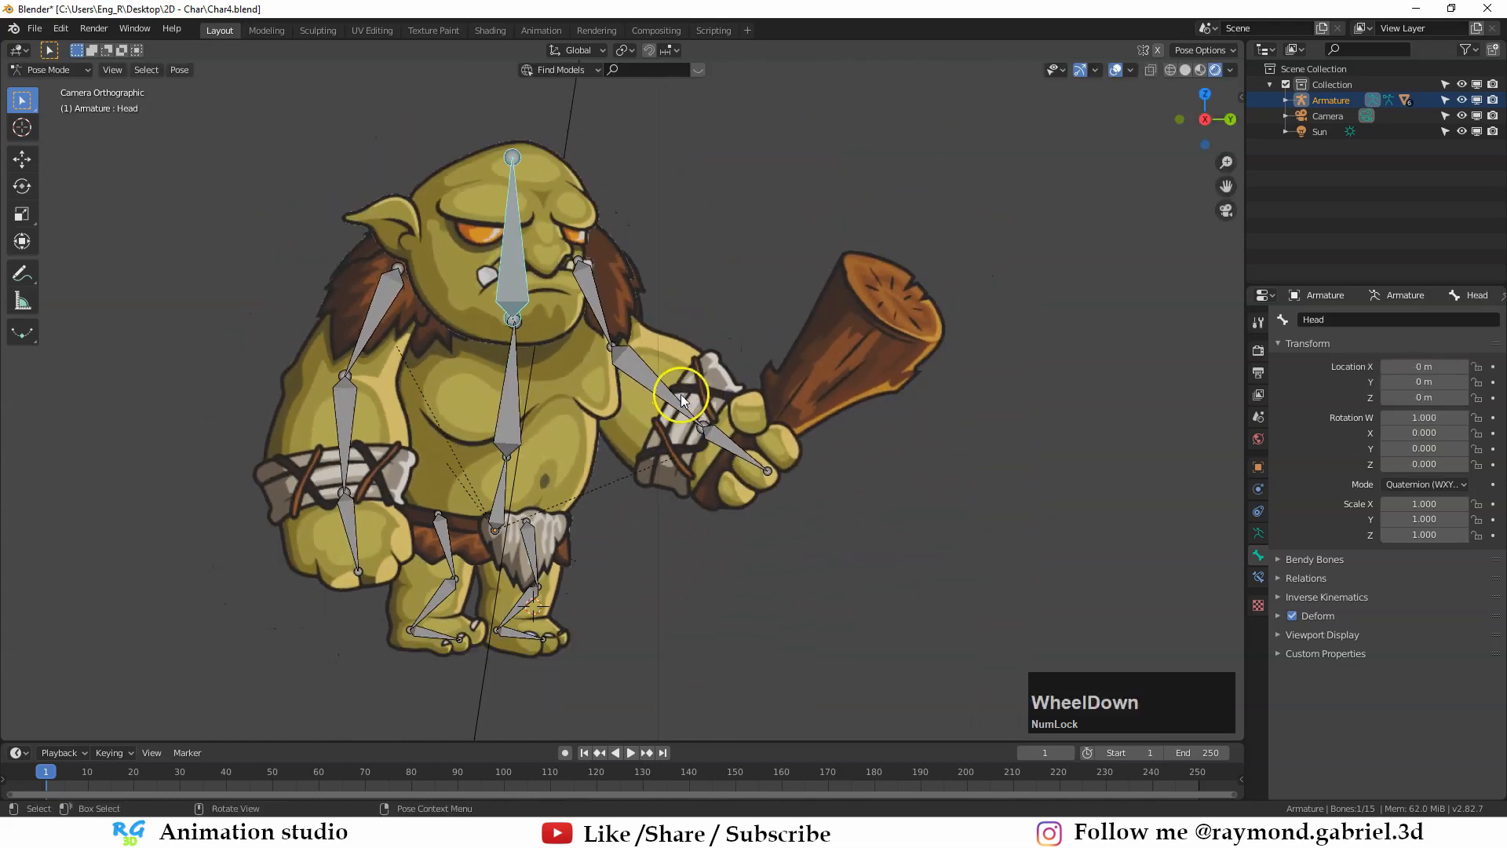
{"action": "middle_click_drag", "start_coordinate": [682, 401], "coordinate": [606, 277], "text": "shift"}
{"action": "scroll", "coordinate": [669, 354], "scroll_direction": "up", "scroll_amount": 1}
{"action": "key", "text": "a"}
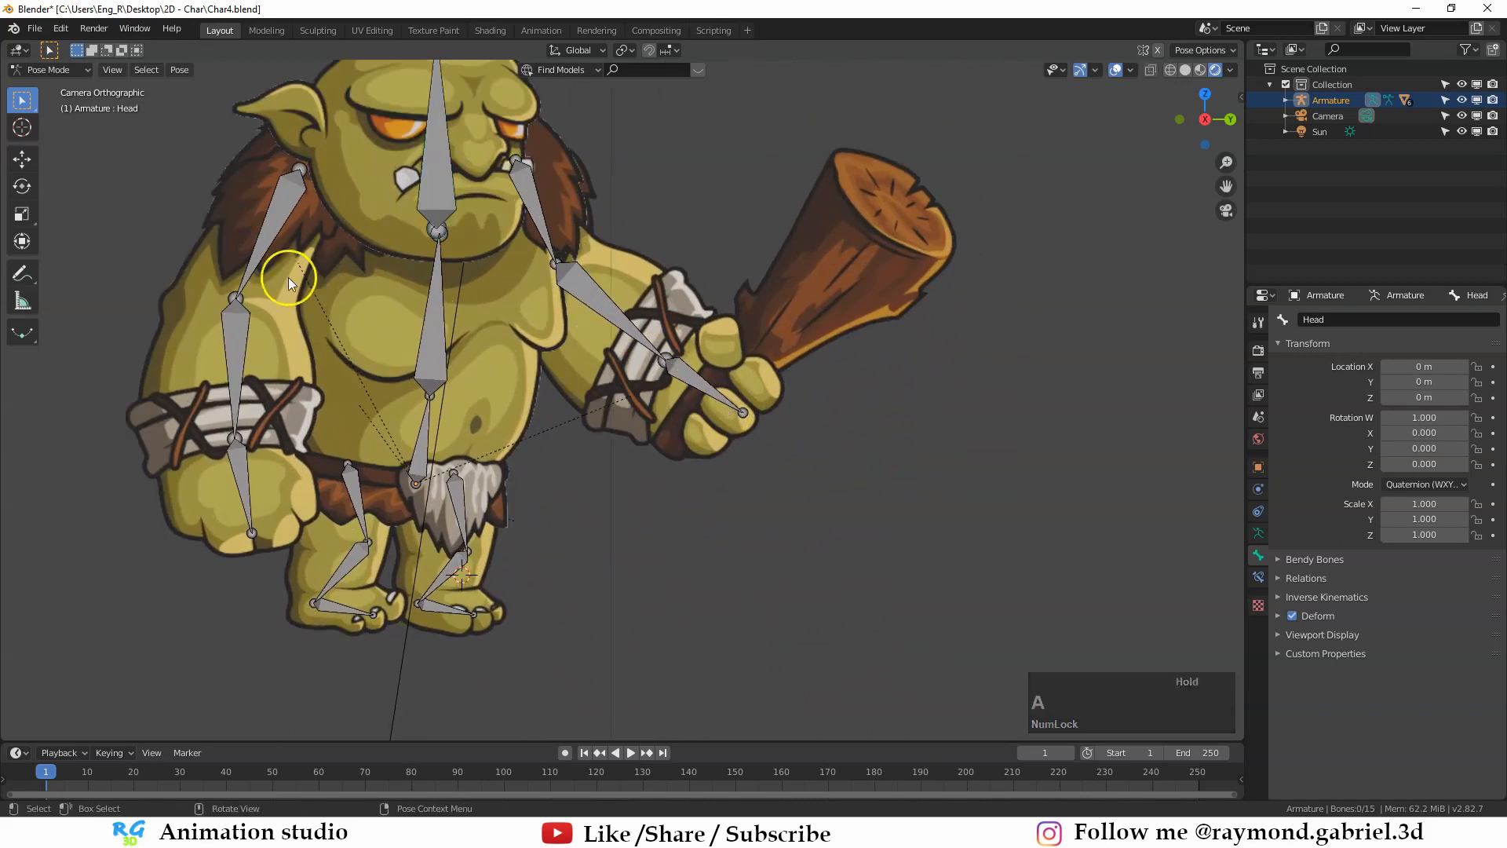
{"action": "key", "text": "Tab"}
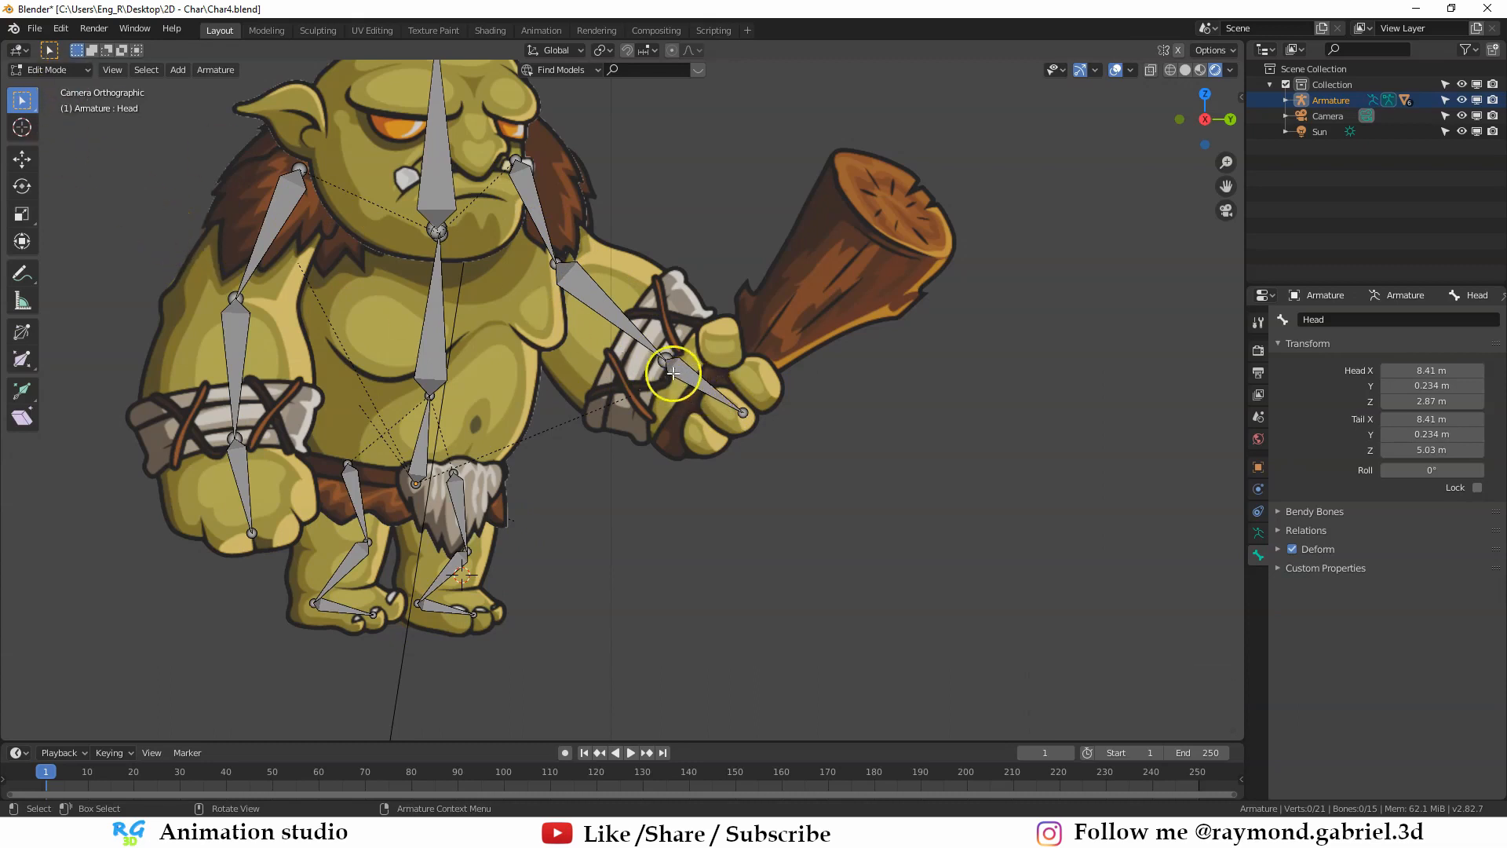
{"action": "left_click", "coordinate": [673, 373]}
{"action": "scroll", "coordinate": [691, 392], "scroll_direction": "up", "scroll_amount": 1}
{"action": "middle_click_drag", "start_coordinate": [694, 392], "coordinate": [680, 424], "text": "shift"}
{"action": "scroll", "coordinate": [679, 424], "scroll_direction": "up", "scroll_amount": 1}
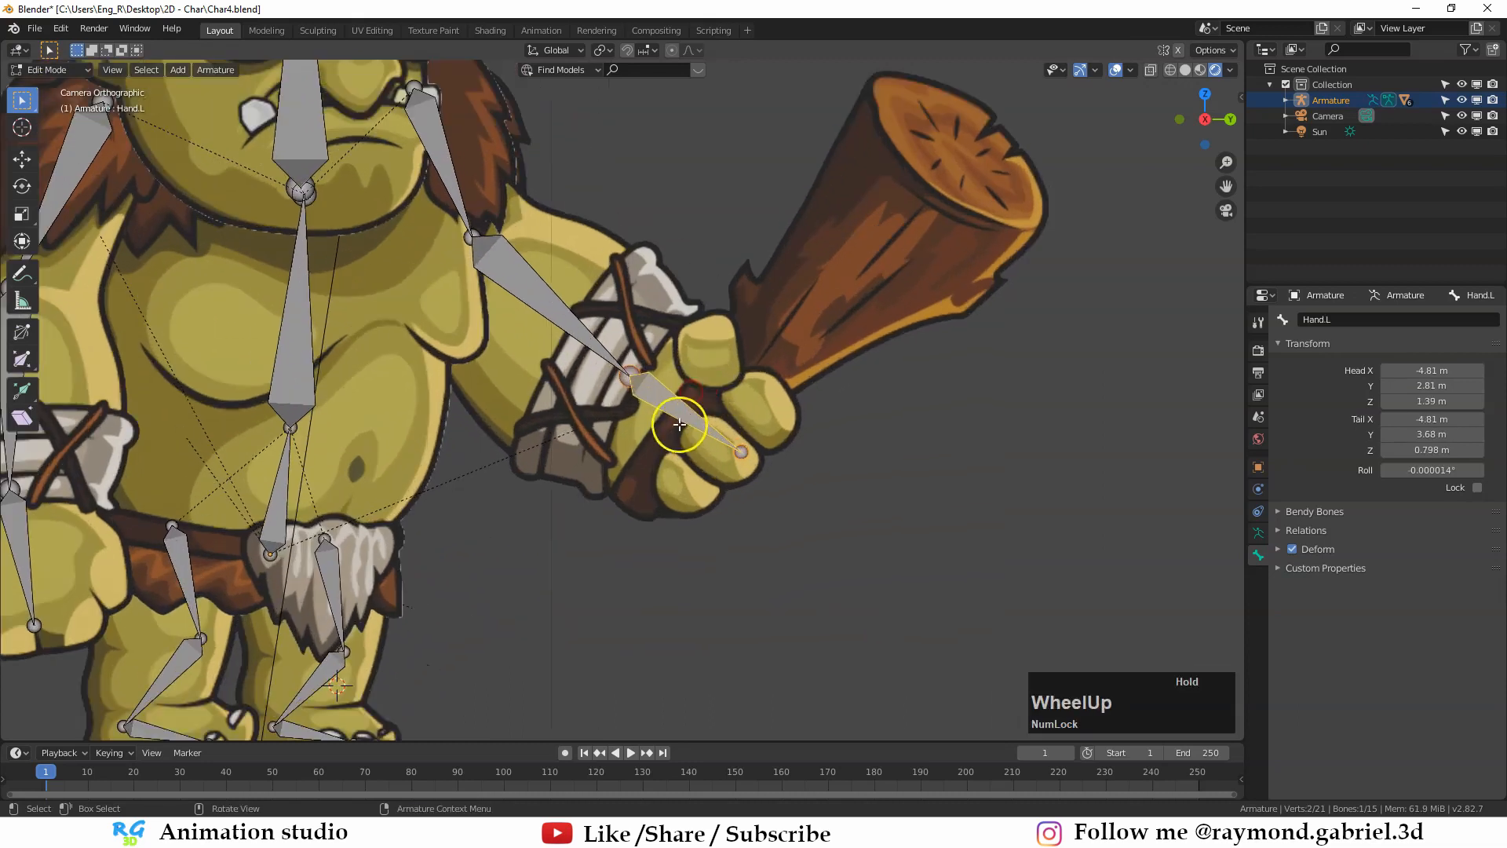
{"action": "key", "text": "g"}
{"action": "right_click", "coordinate": [673, 448]}
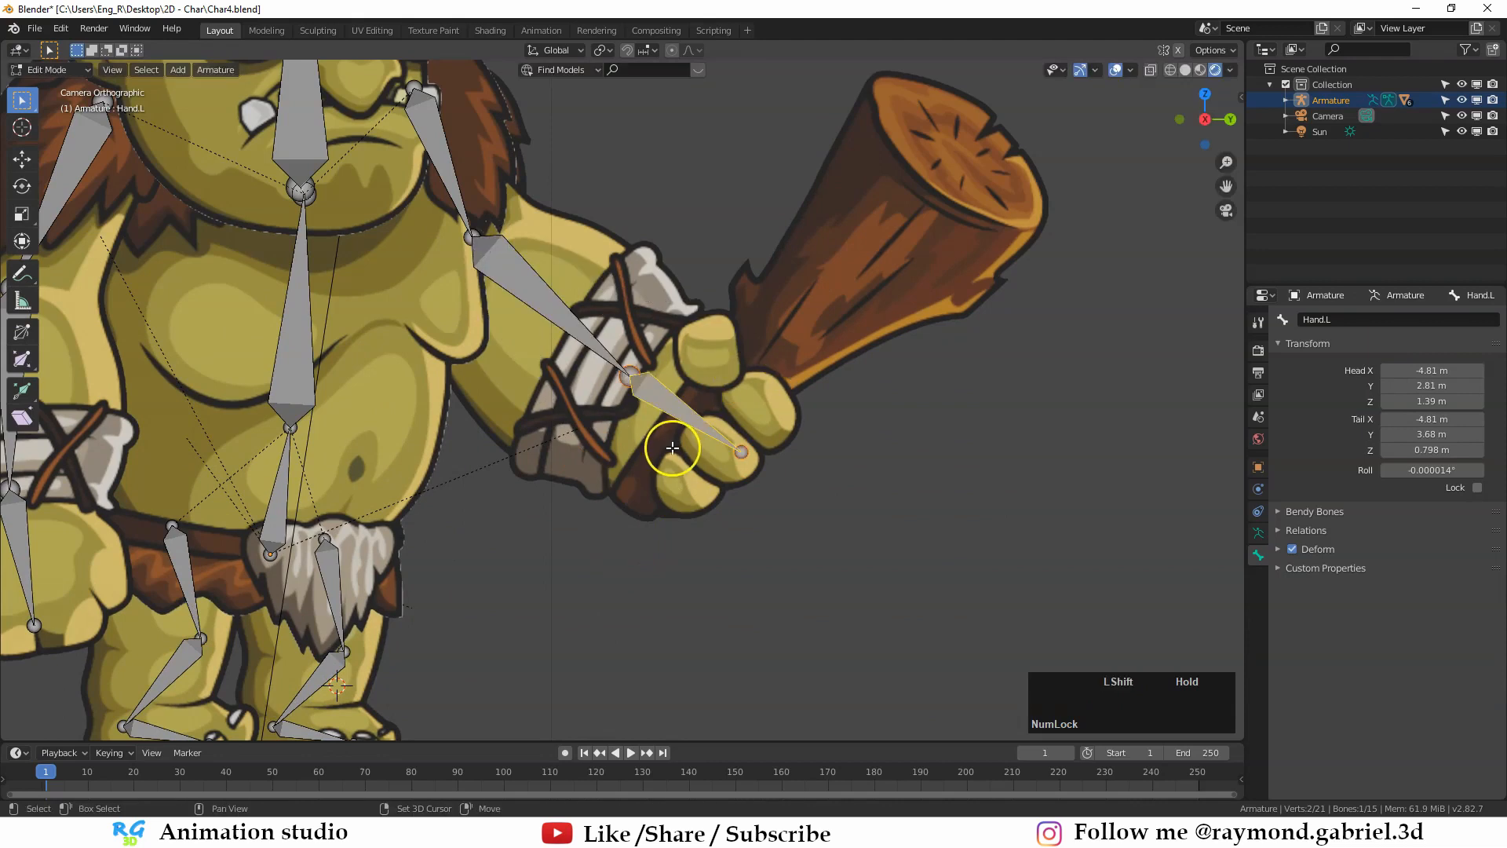
{"action": "key", "text": "shift+d"}
{"action": "key", "text": "Escape"}
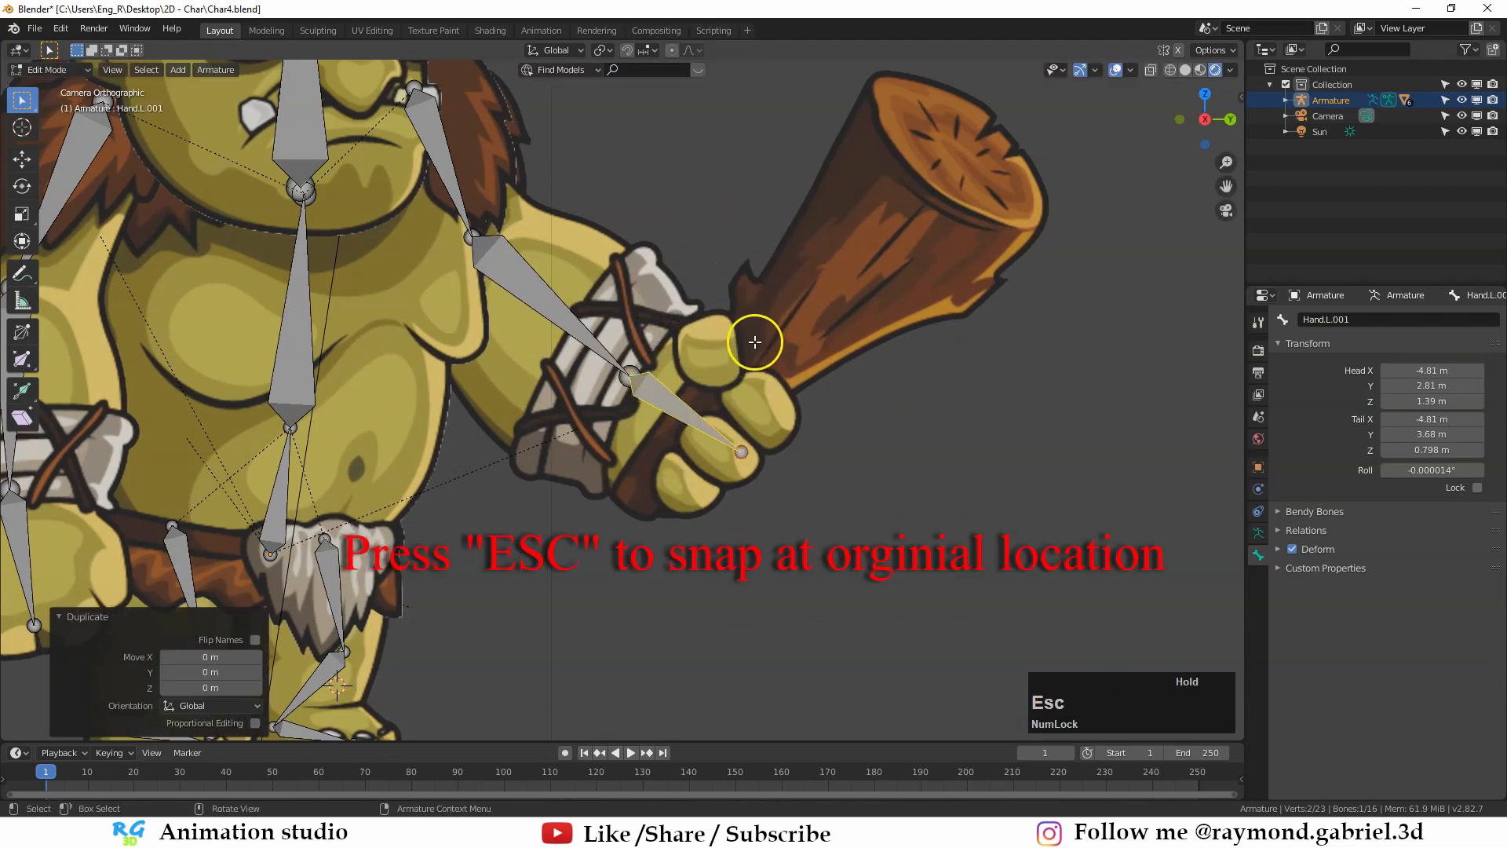
Step: Rename the duplicated hand bone as IK_CTRL.L
{"action": "left_click", "coordinate": [1259, 559]}
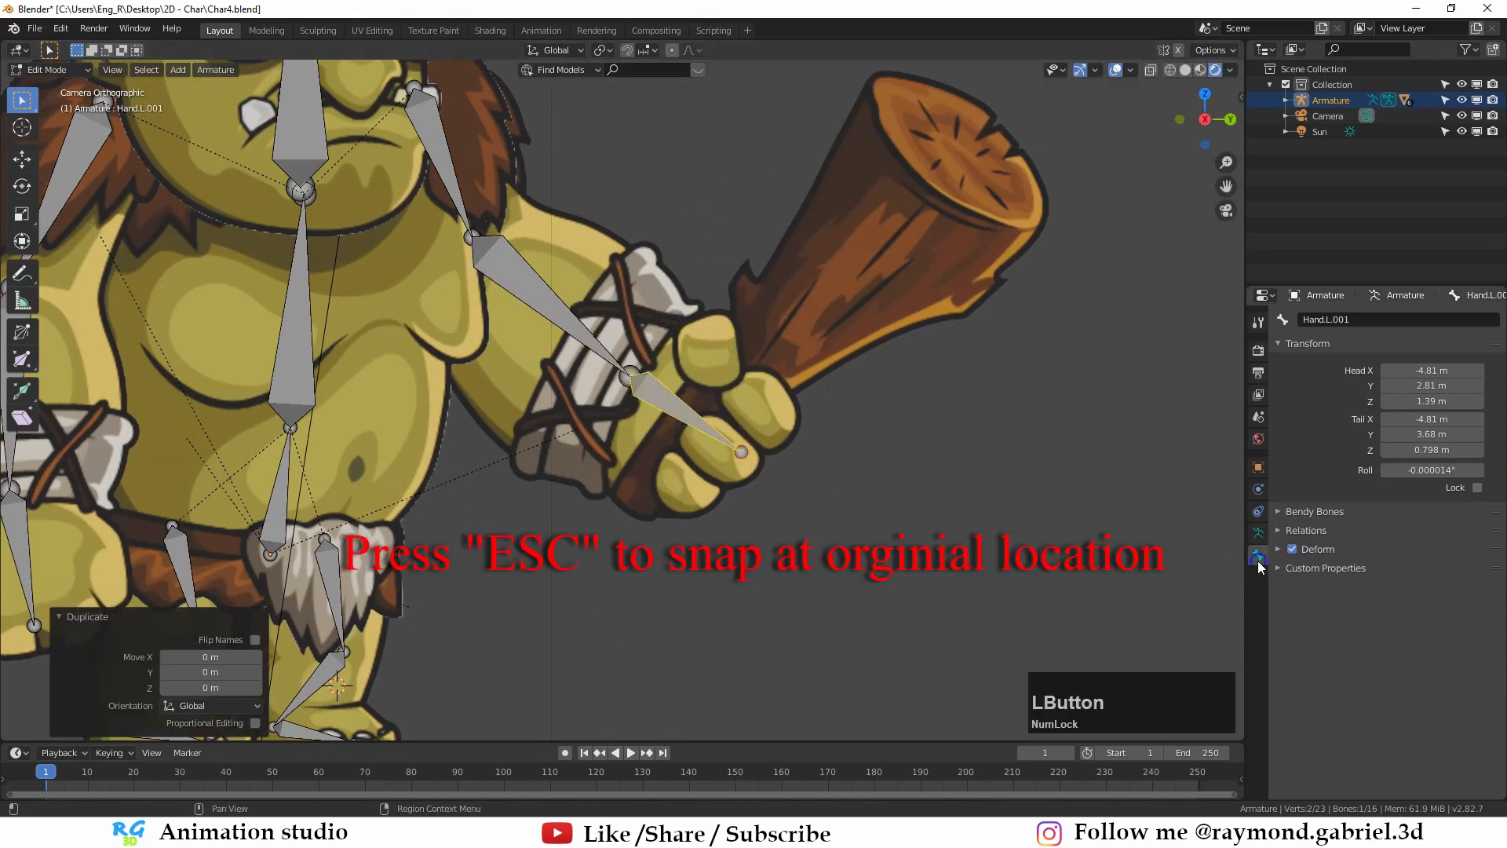
{"action": "left_click", "coordinate": [1375, 320]}
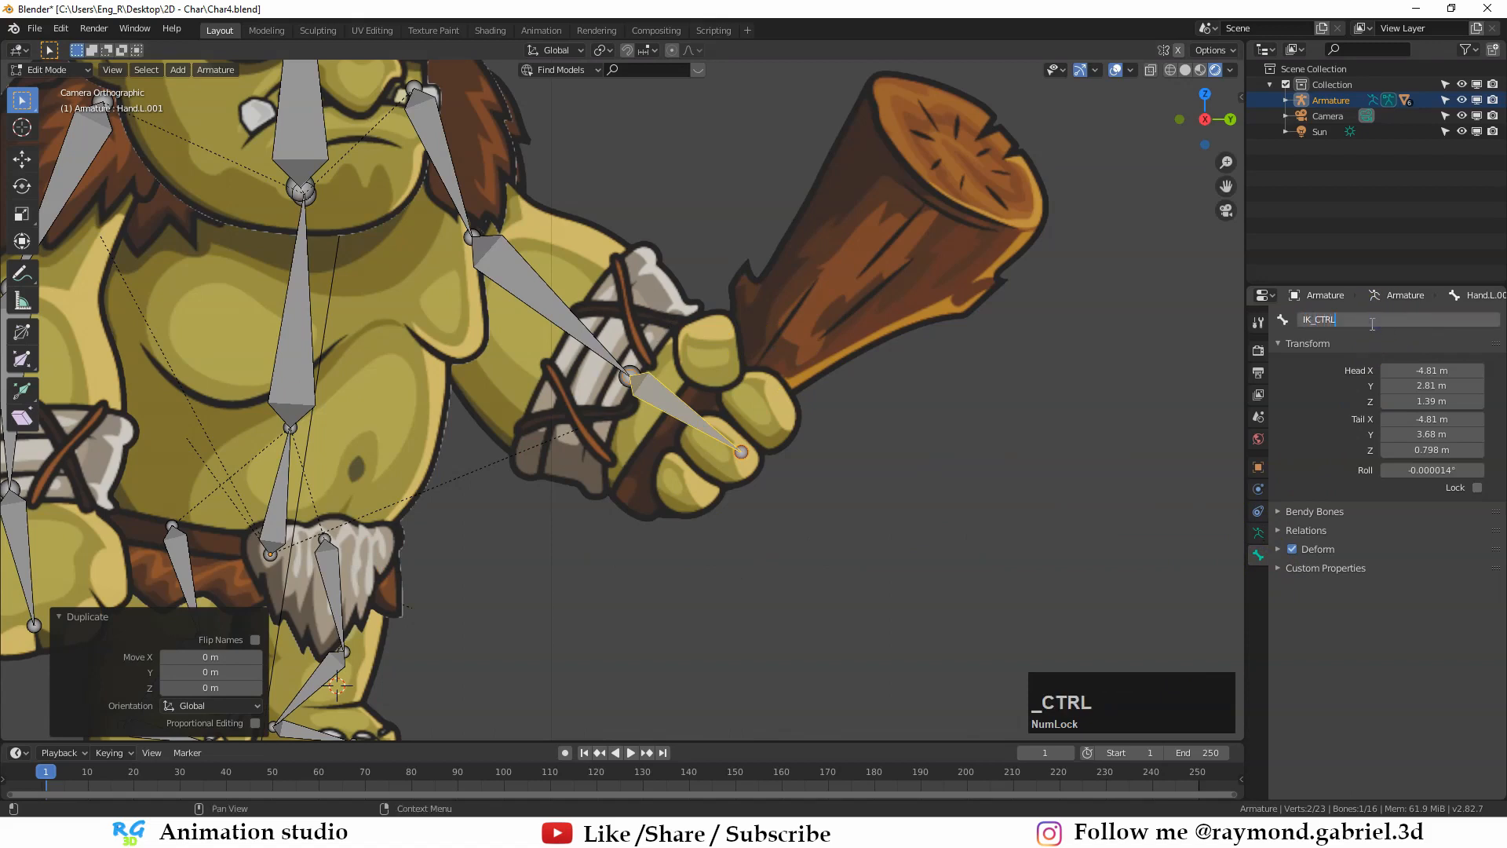
{"action": "type", "text": "IK_CTRL.L"}
{"action": "key", "text": "Return"}
{"action": "key", "text": "Escape"}
Step: Test-move the IK_CTRL.L bone away from the overlapping Hand.L bone, cancelling each move, and keep IK_CTRL.L selected
{"action": "key", "text": "g"}
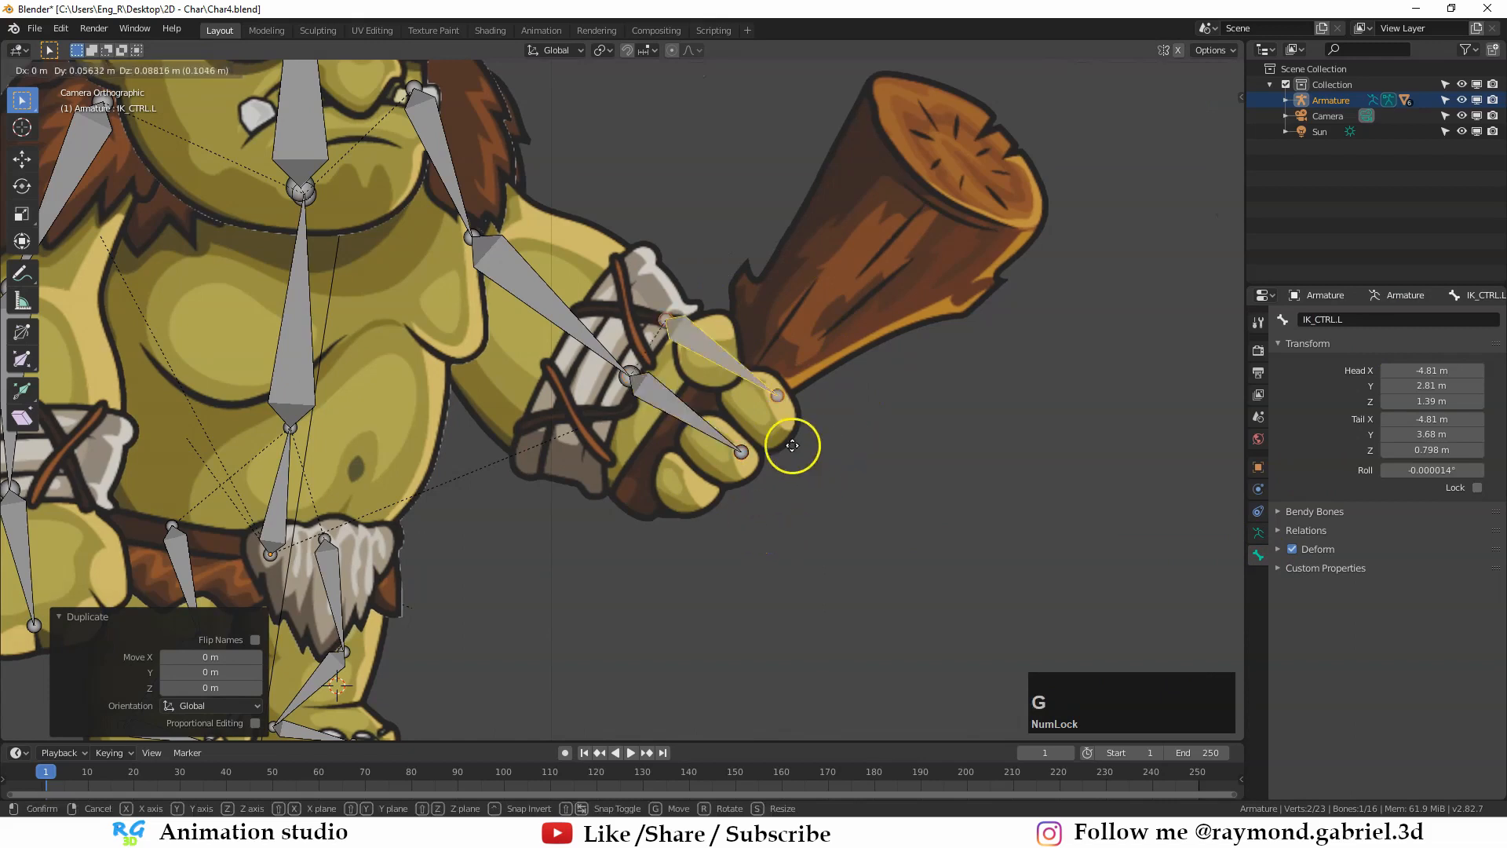
{"action": "key", "text": "Escape"}
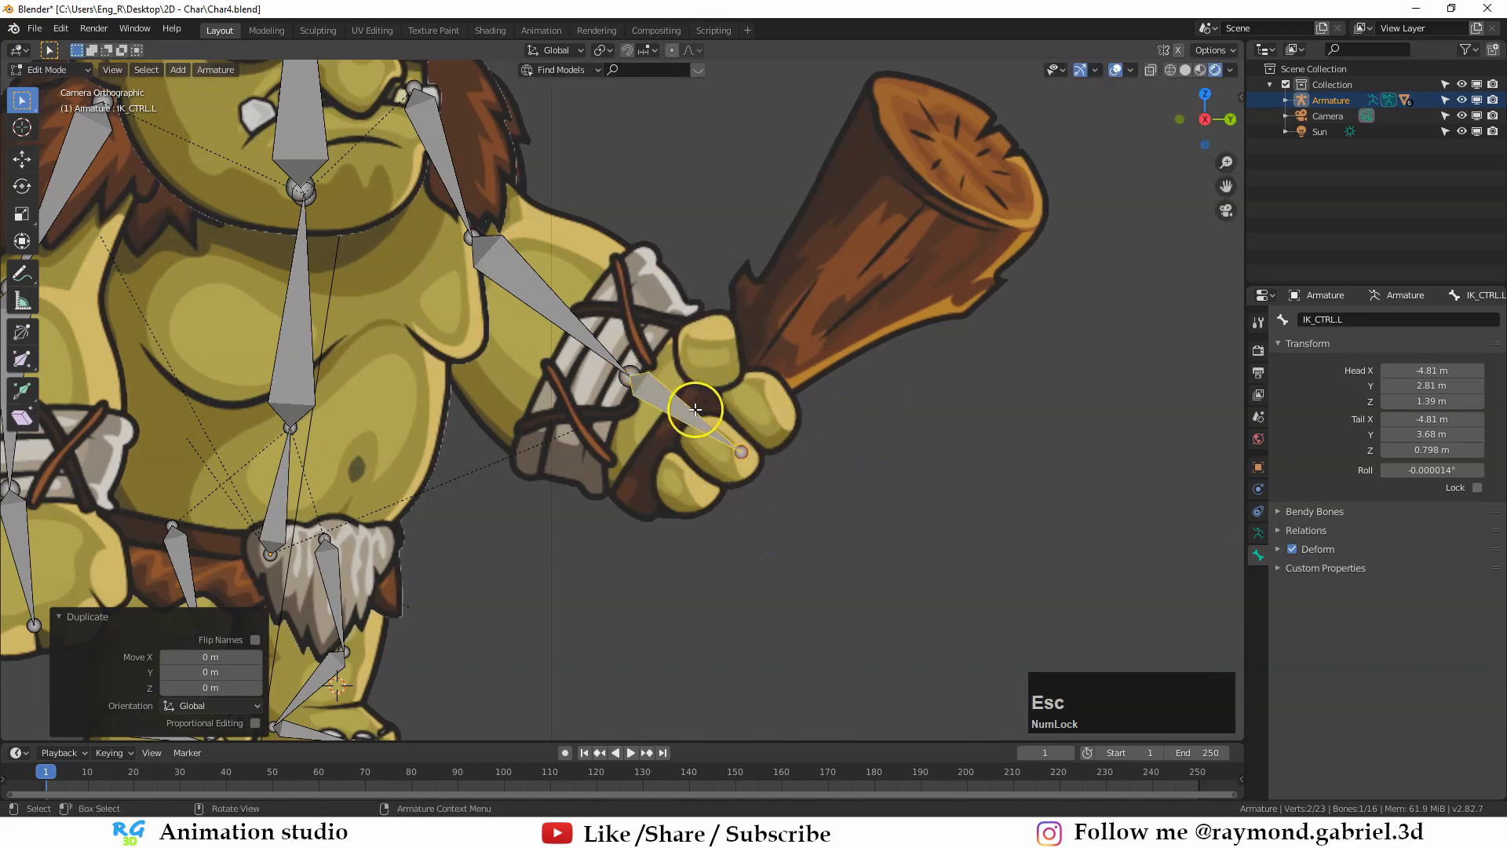
{"action": "key", "text": "g"}
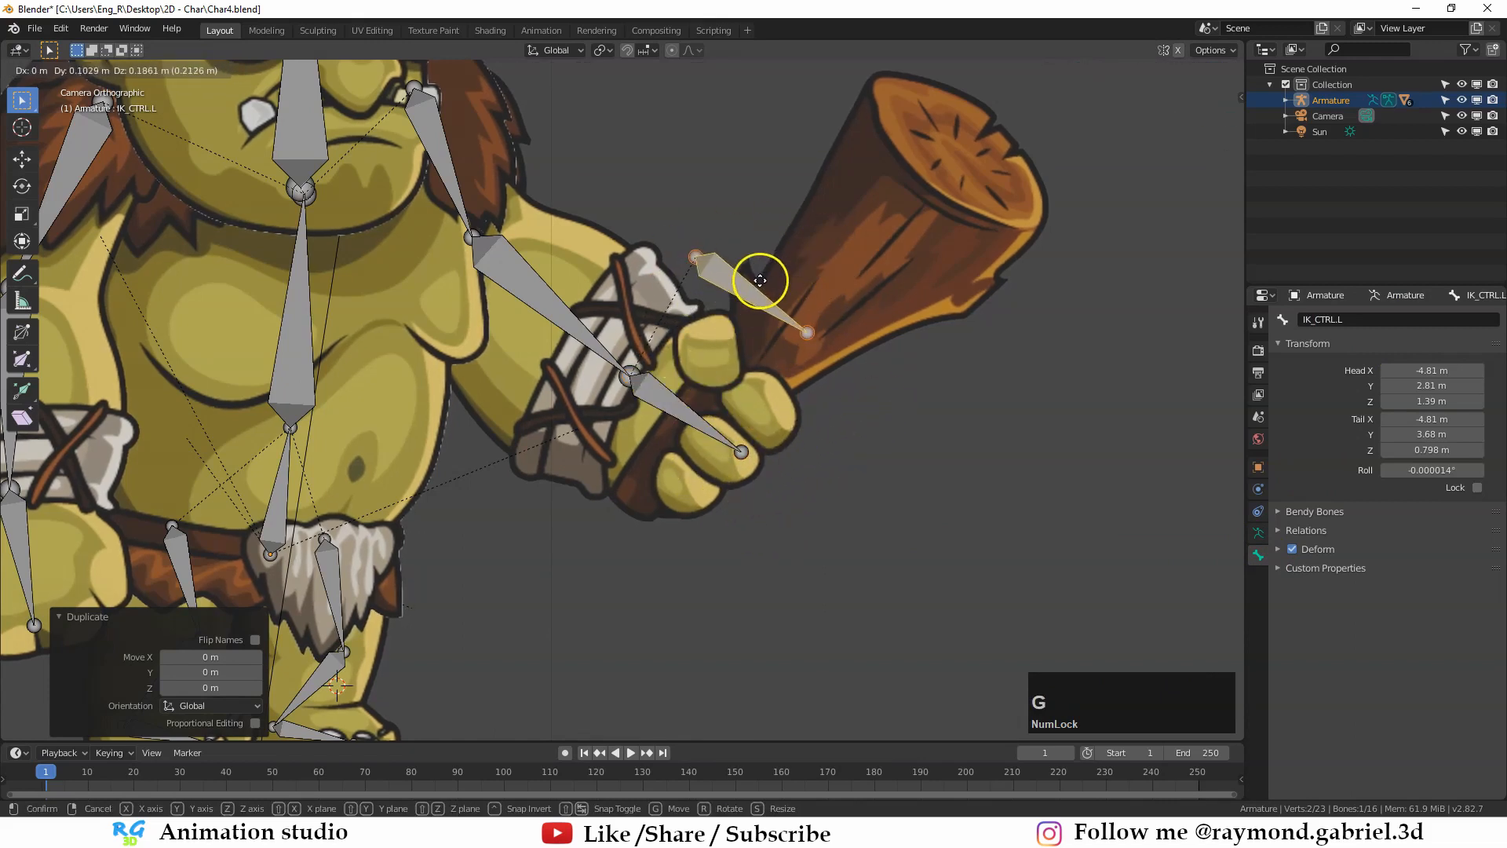
{"action": "key", "text": "Escape"}
{"action": "key", "text": "g"}
{"action": "key", "text": "Escape"}
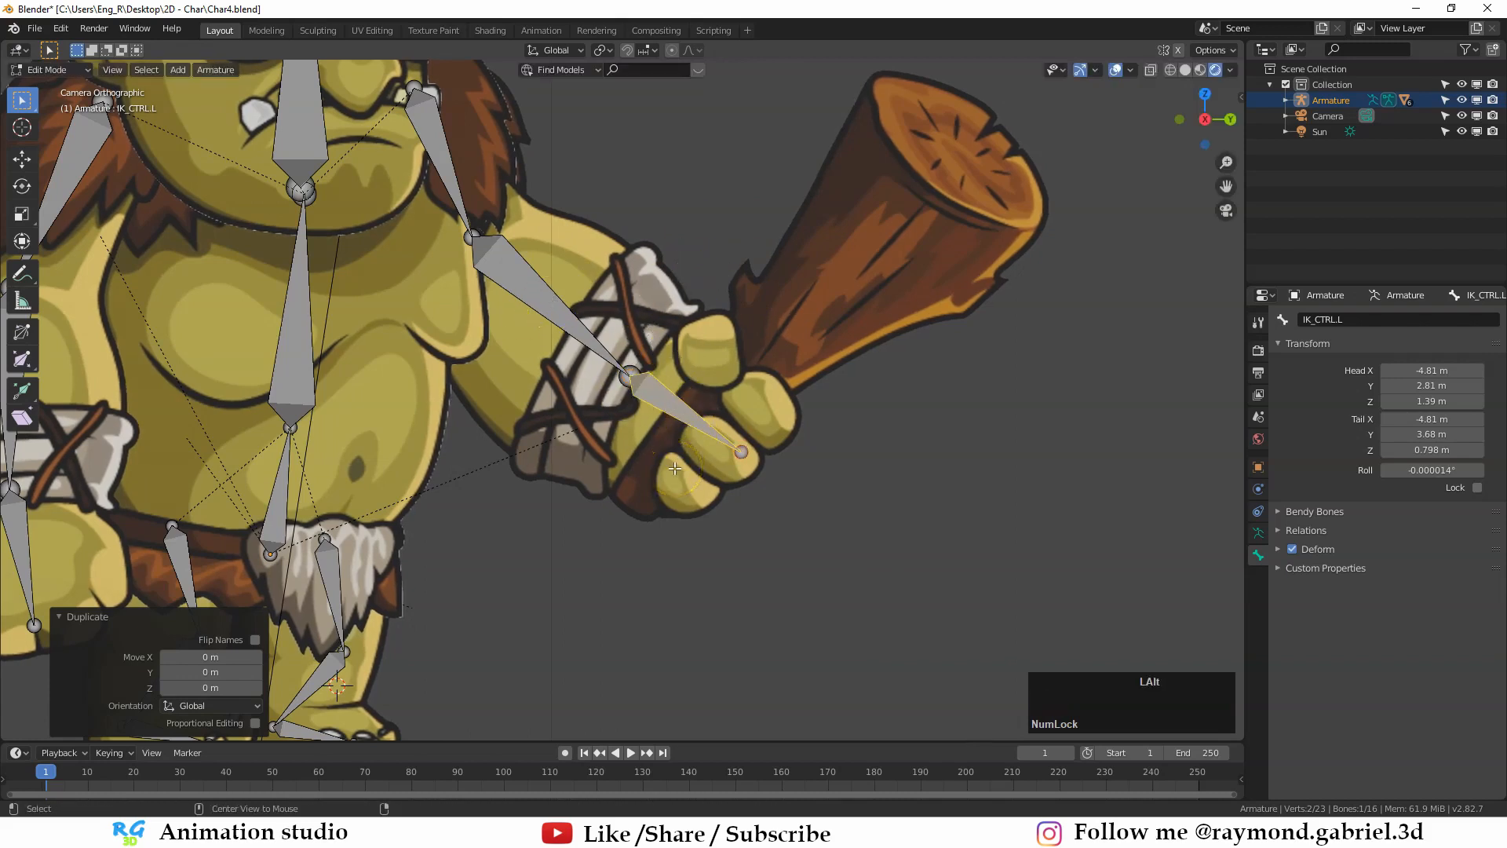
{"action": "scroll", "coordinate": [675, 467], "scroll_direction": "up", "scroll_amount": 2}
{"action": "key", "text": "g"}
{"action": "key", "text": "Escape"}
{"action": "left_click", "coordinate": [699, 500]}
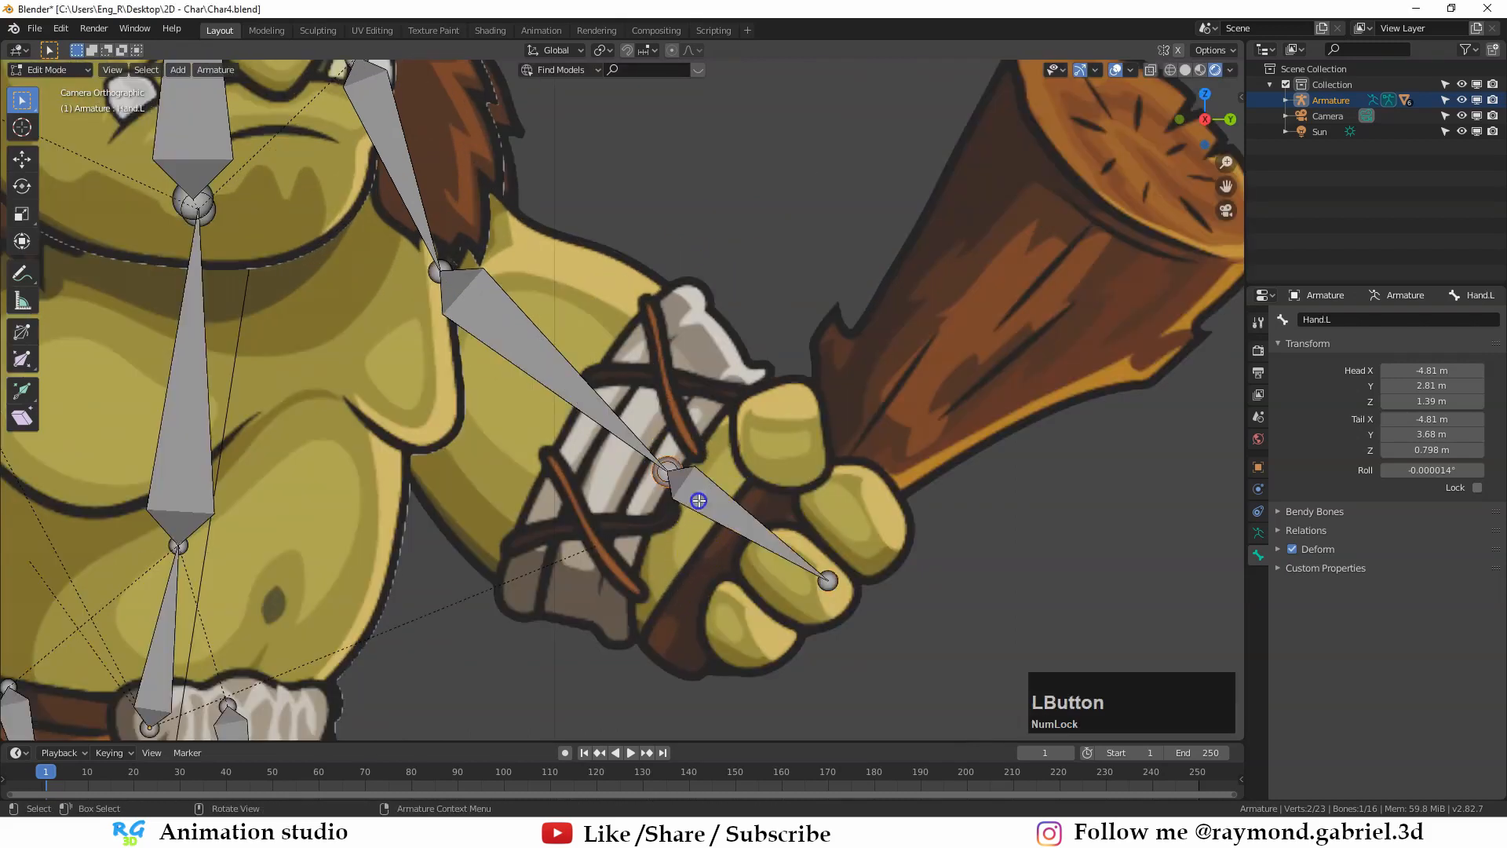
{"action": "left_click", "coordinate": [699, 490]}
{"action": "key", "text": "g"}
{"action": "key", "text": "Escape"}
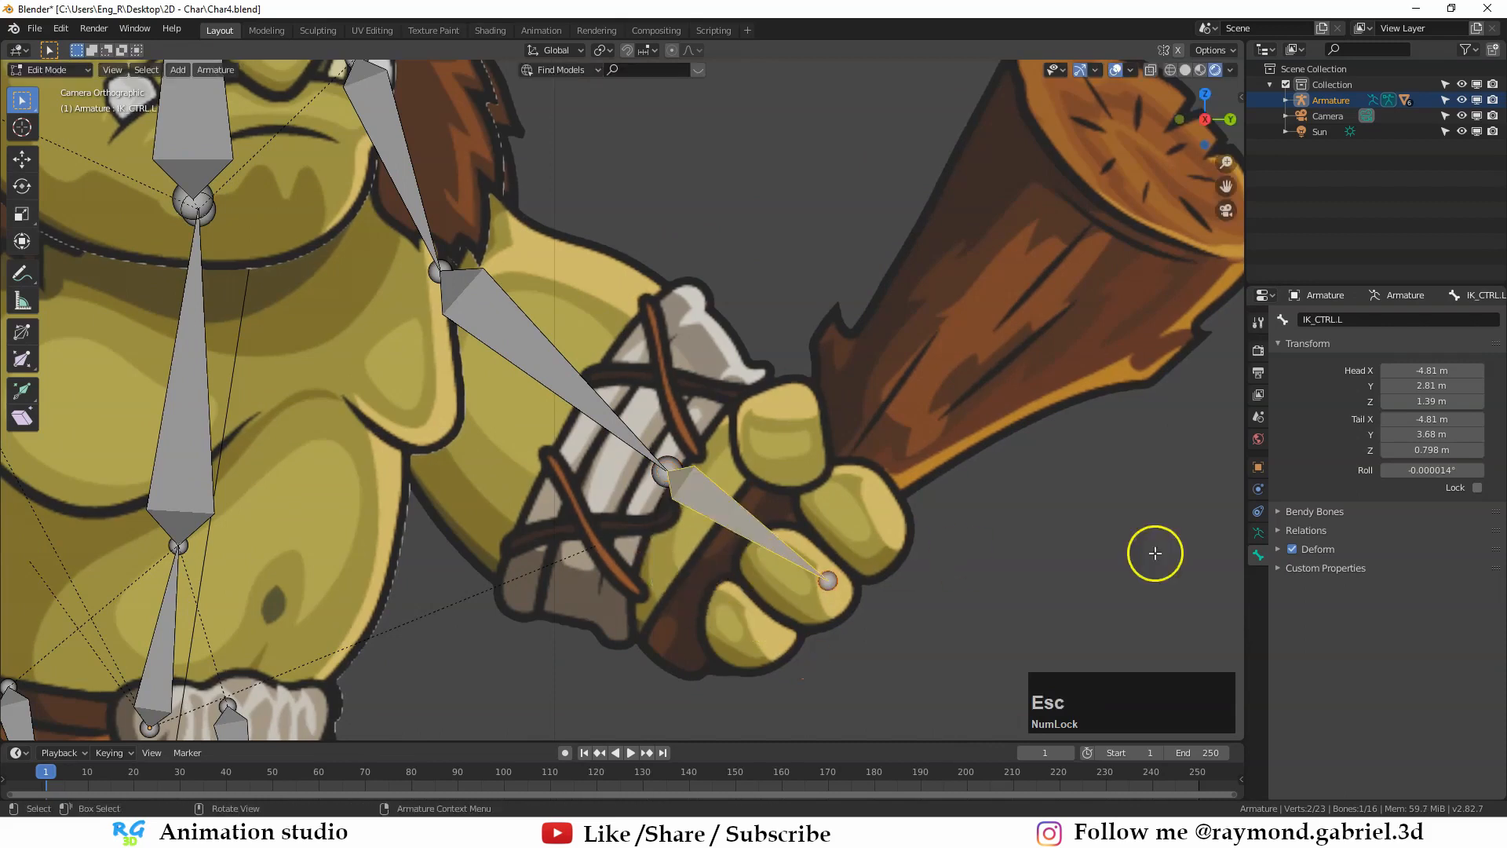
Step: Clear the Lower_Arm.L parent from the IK_CTRL.L bone and test-move the bone, cancelling each move
{"action": "left_click", "coordinate": [1258, 557]}
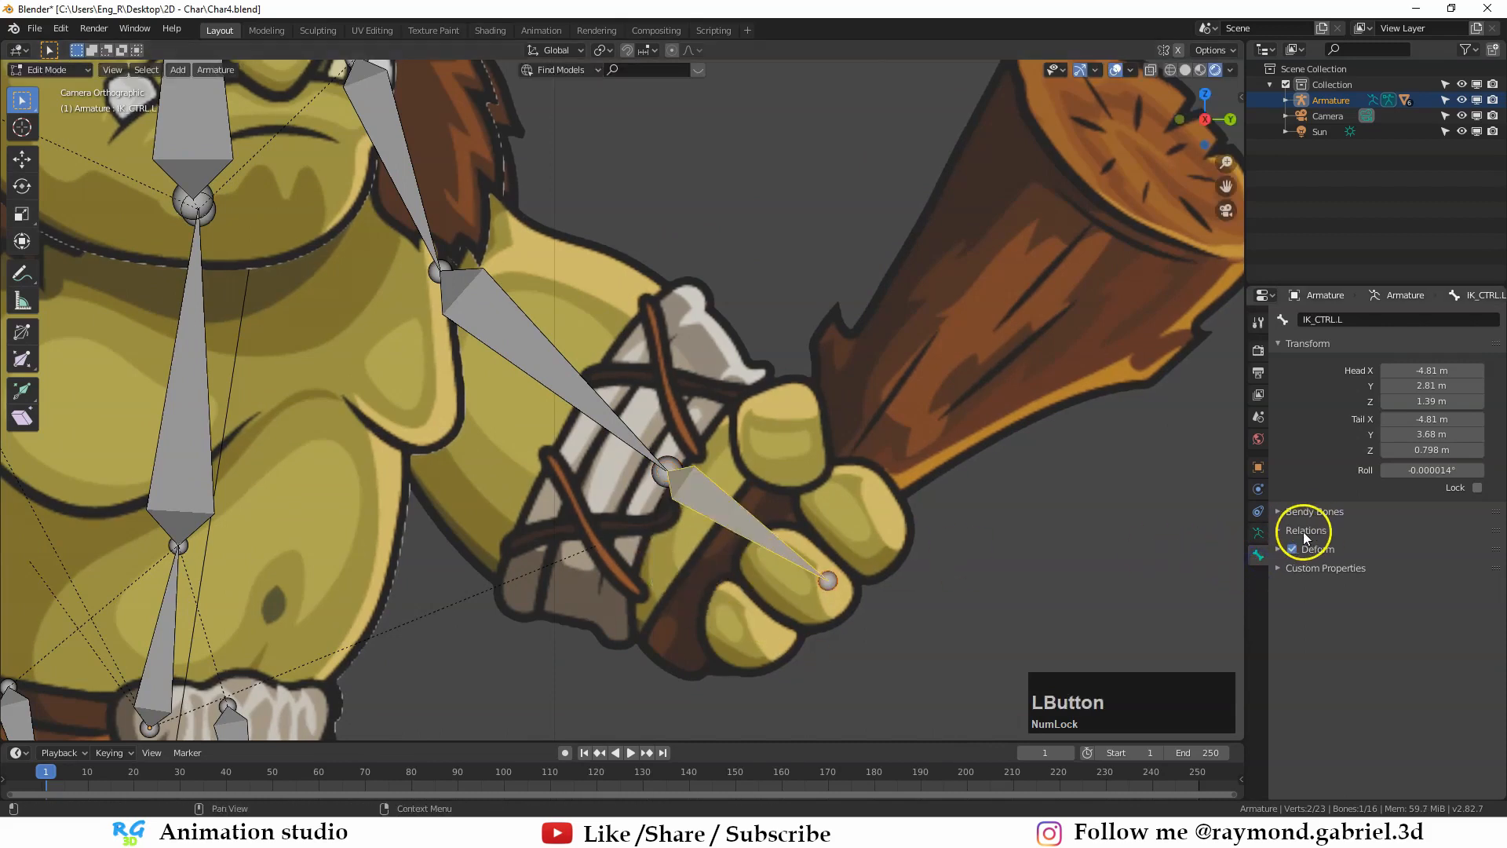
{"action": "left_click", "coordinate": [1306, 532]}
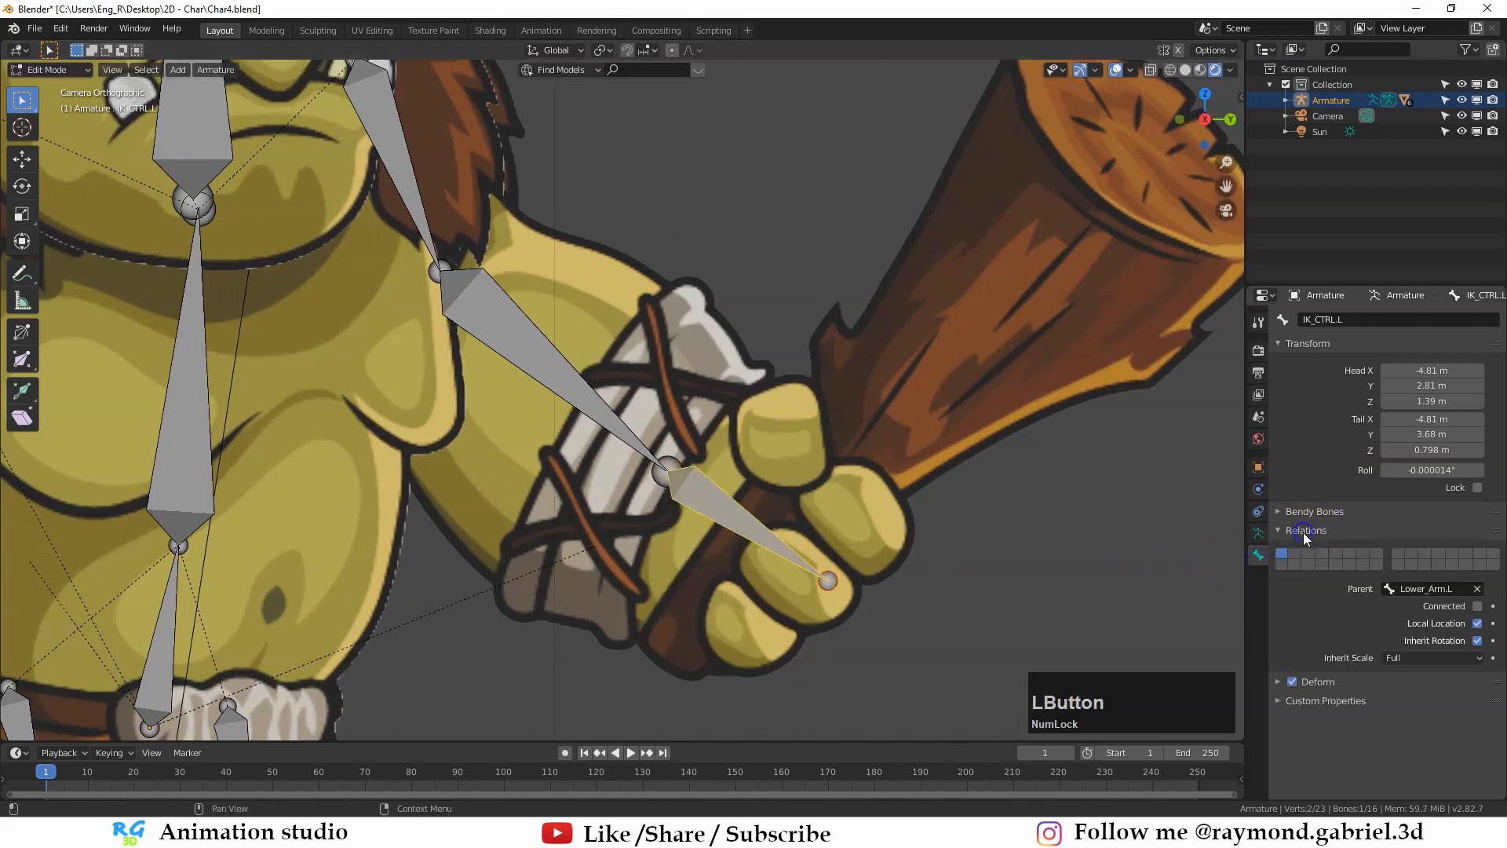
{"action": "left_click", "coordinate": [1477, 590]}
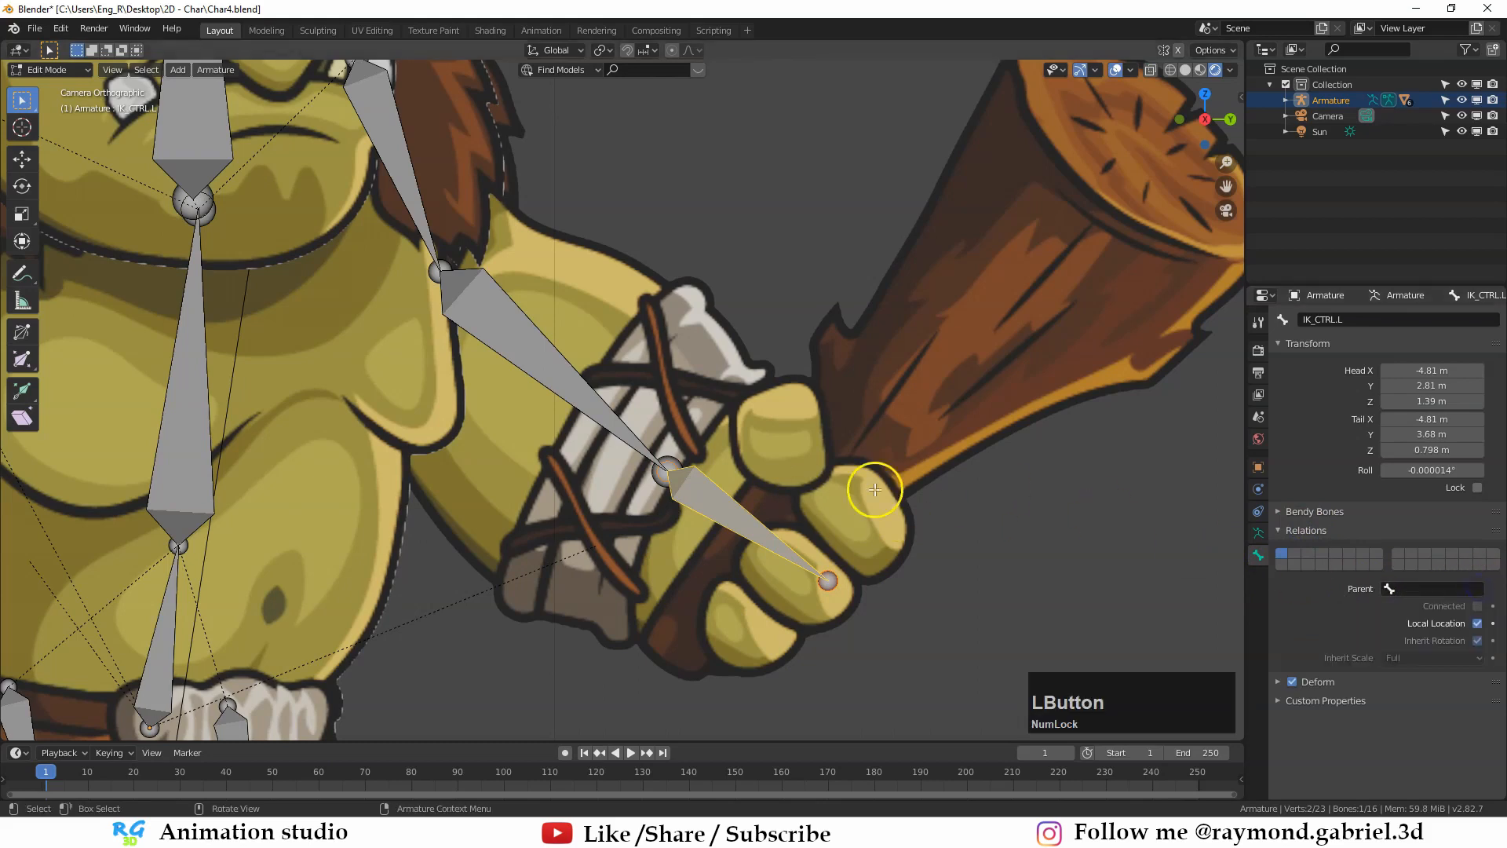
{"action": "key", "text": "g"}
{"action": "key", "text": "Escape"}
{"action": "scroll", "coordinate": [884, 454], "scroll_direction": "down", "scroll_amount": 1}
{"action": "key", "text": "g"}
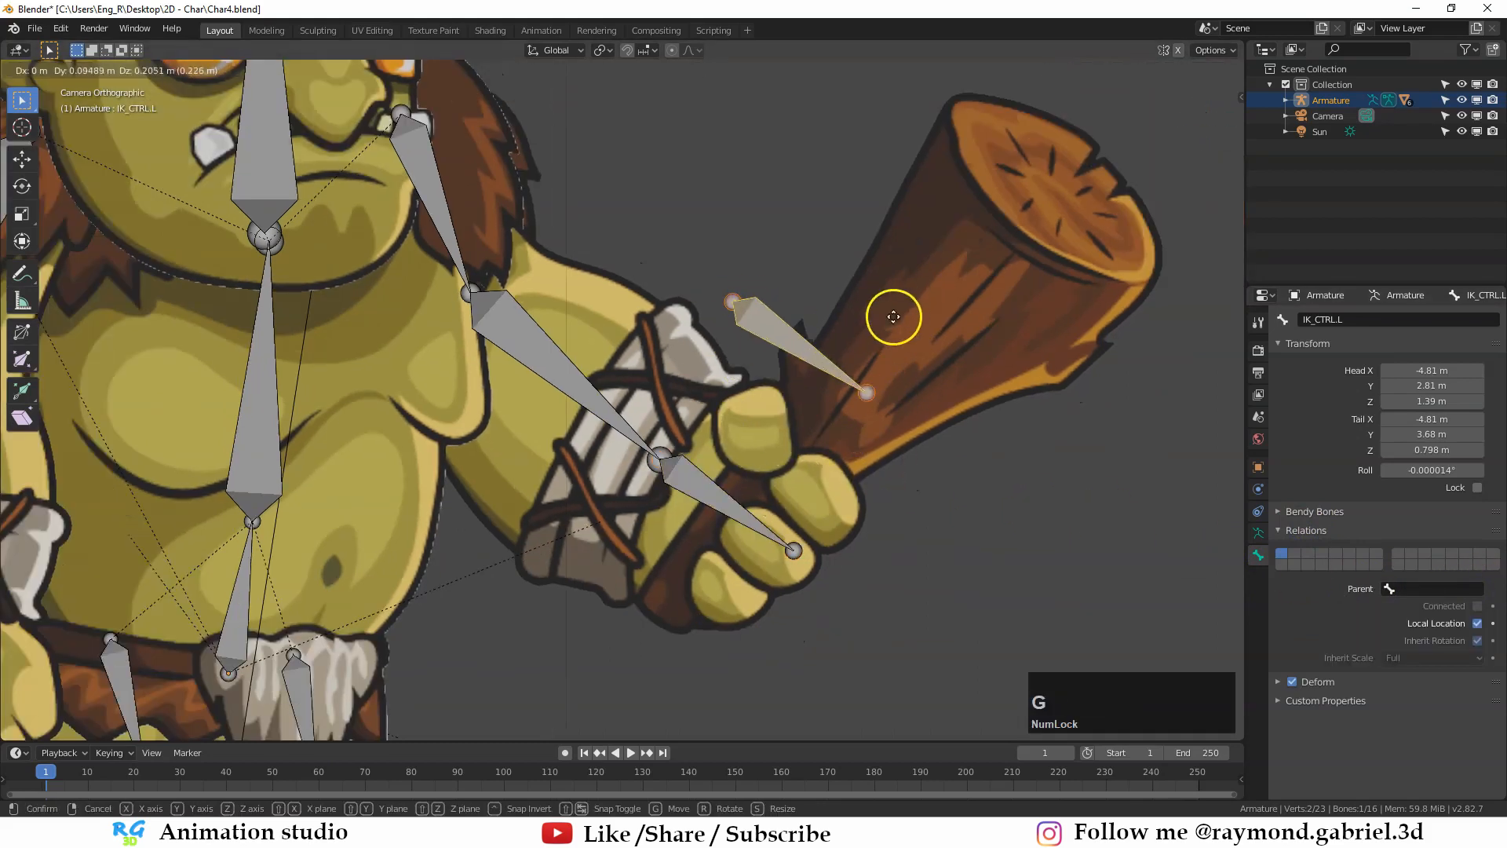
{"action": "key", "text": "Escape"}
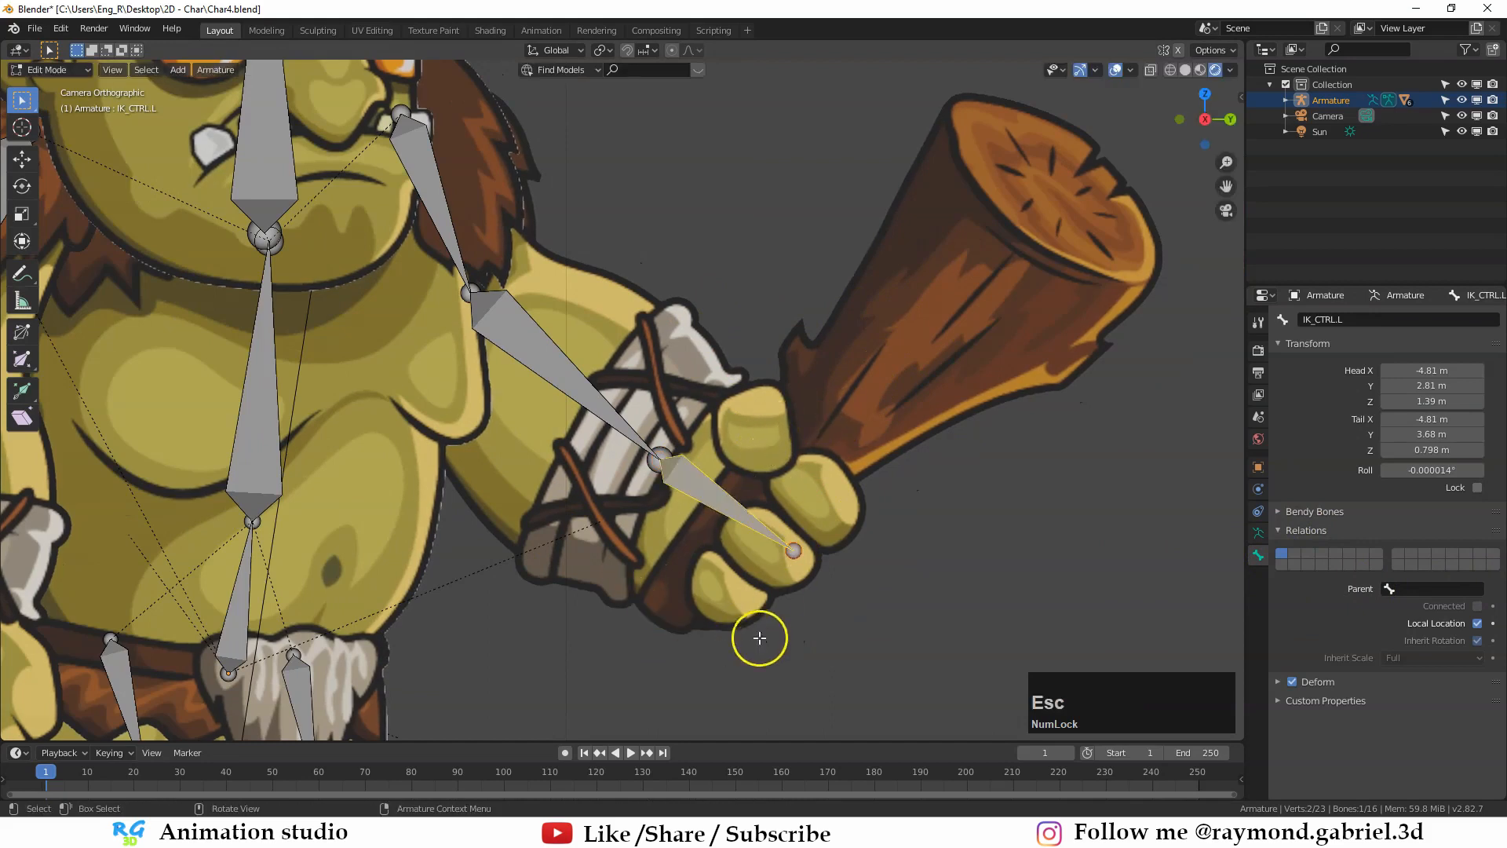
Step: Select the Lower_Arm.L bone, switch to Pose Mode, and add an Inverse Kinematics bone constraint to it
{"action": "left_click", "coordinate": [566, 378]}
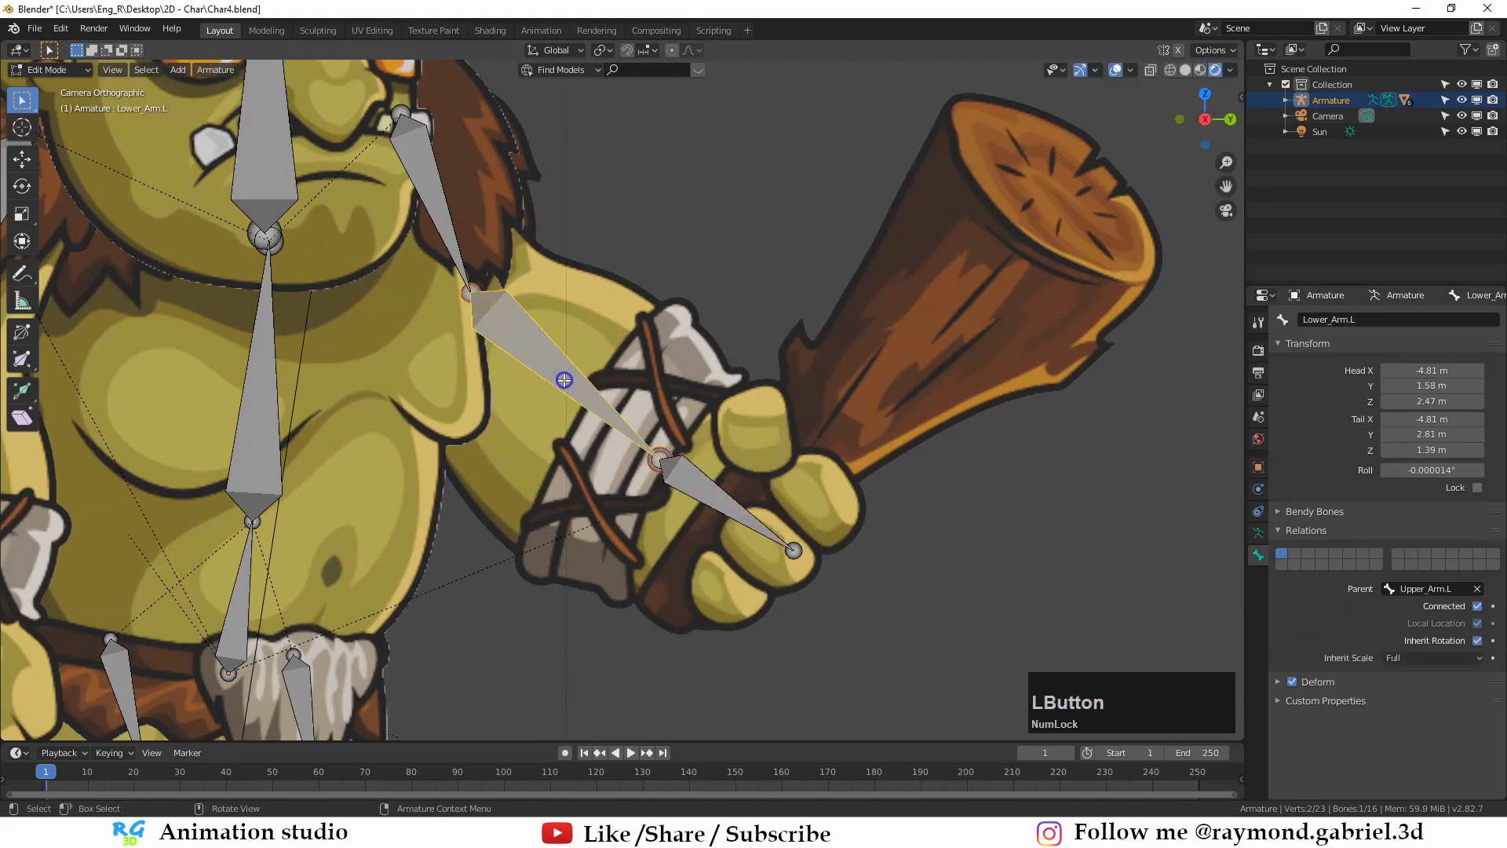
{"action": "key", "text": "ctrl"}
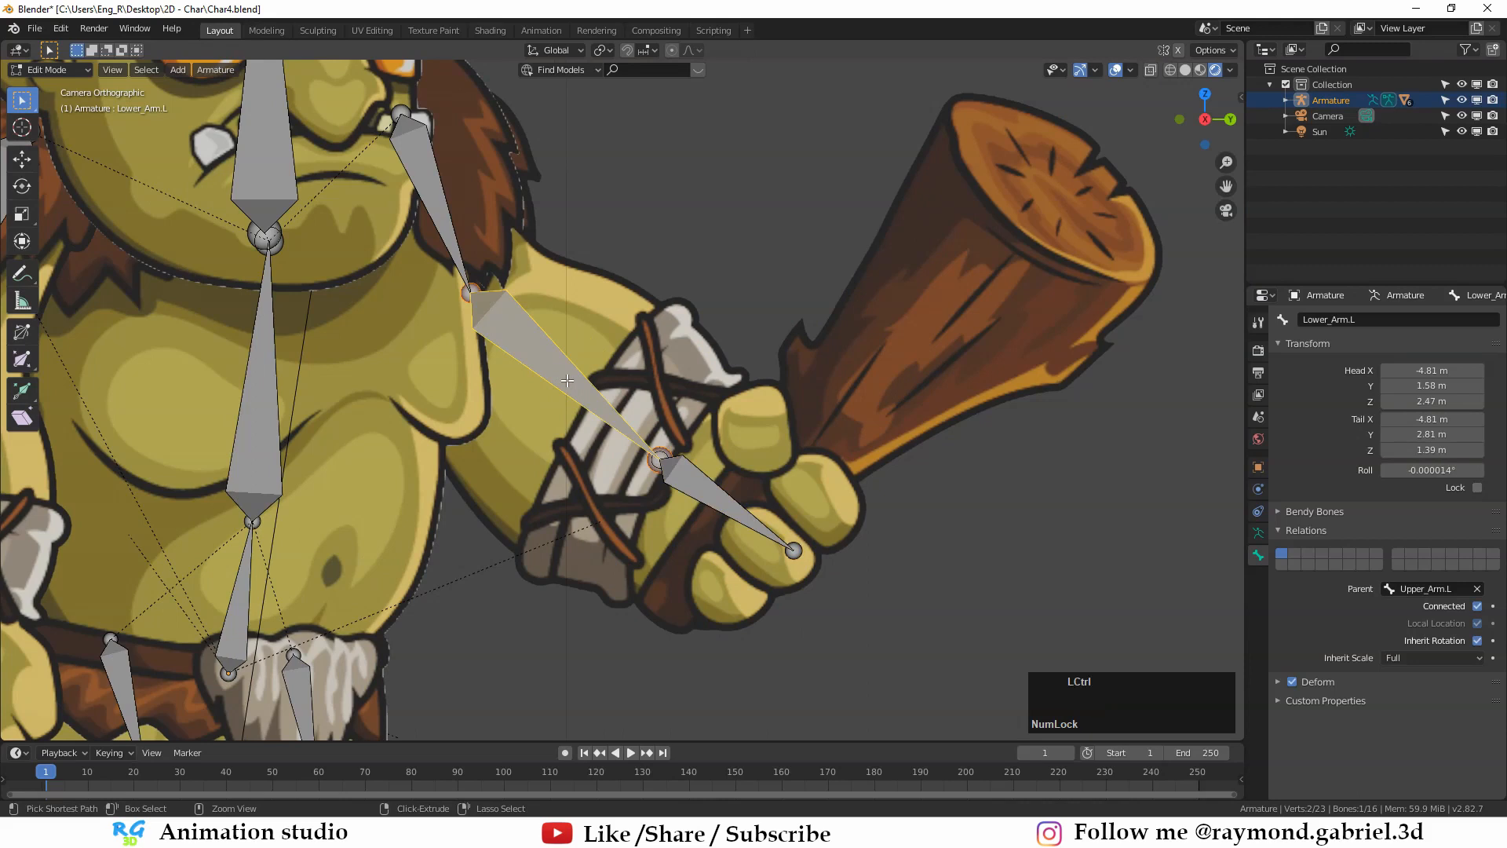
{"action": "key", "text": "ctrl+Tab"}
{"action": "left_click", "coordinate": [563, 475]}
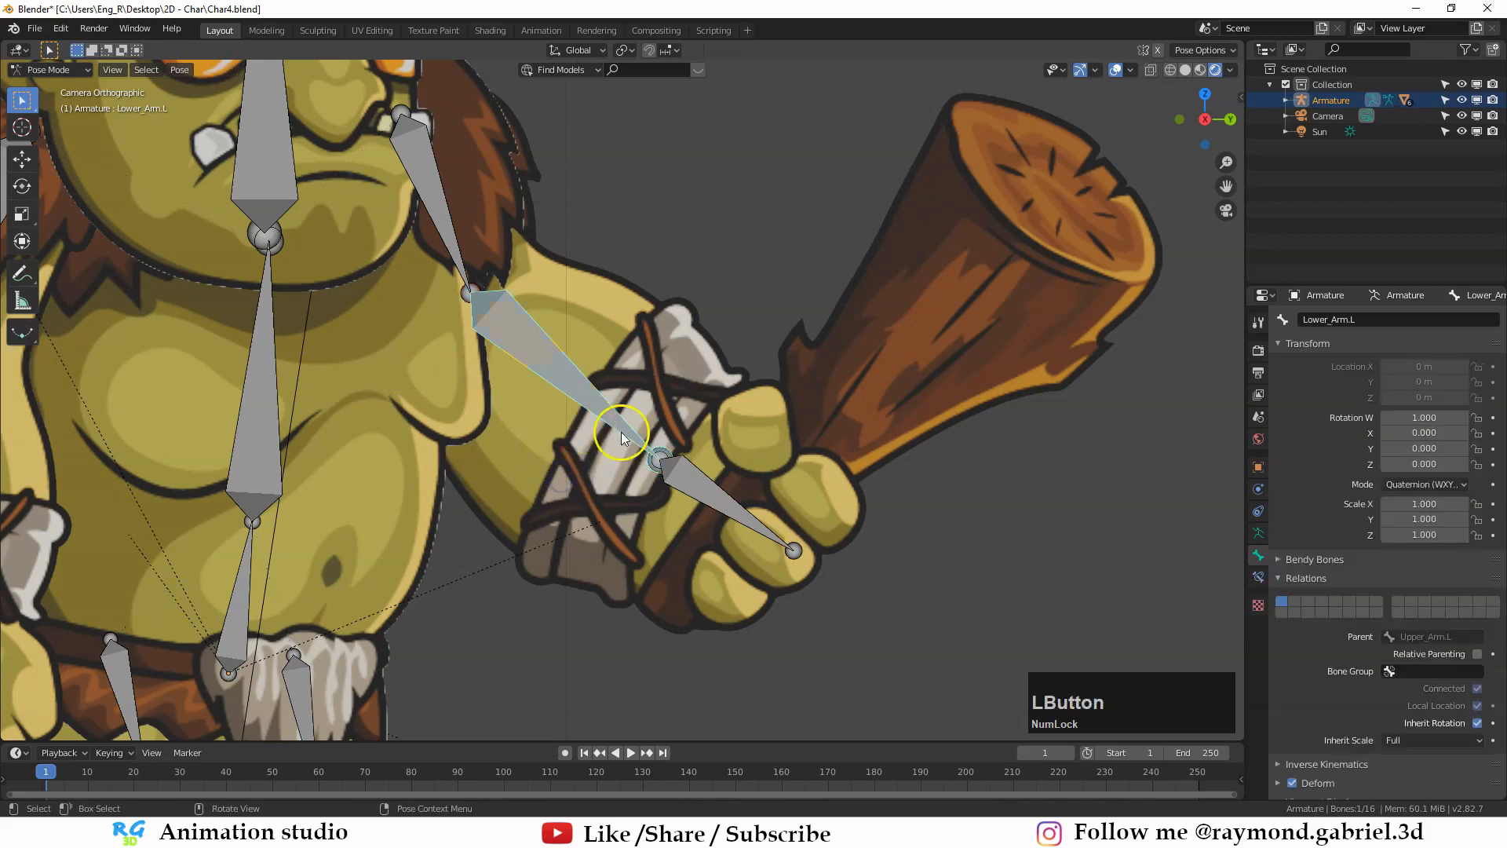
{"action": "left_click", "coordinate": [1259, 578]}
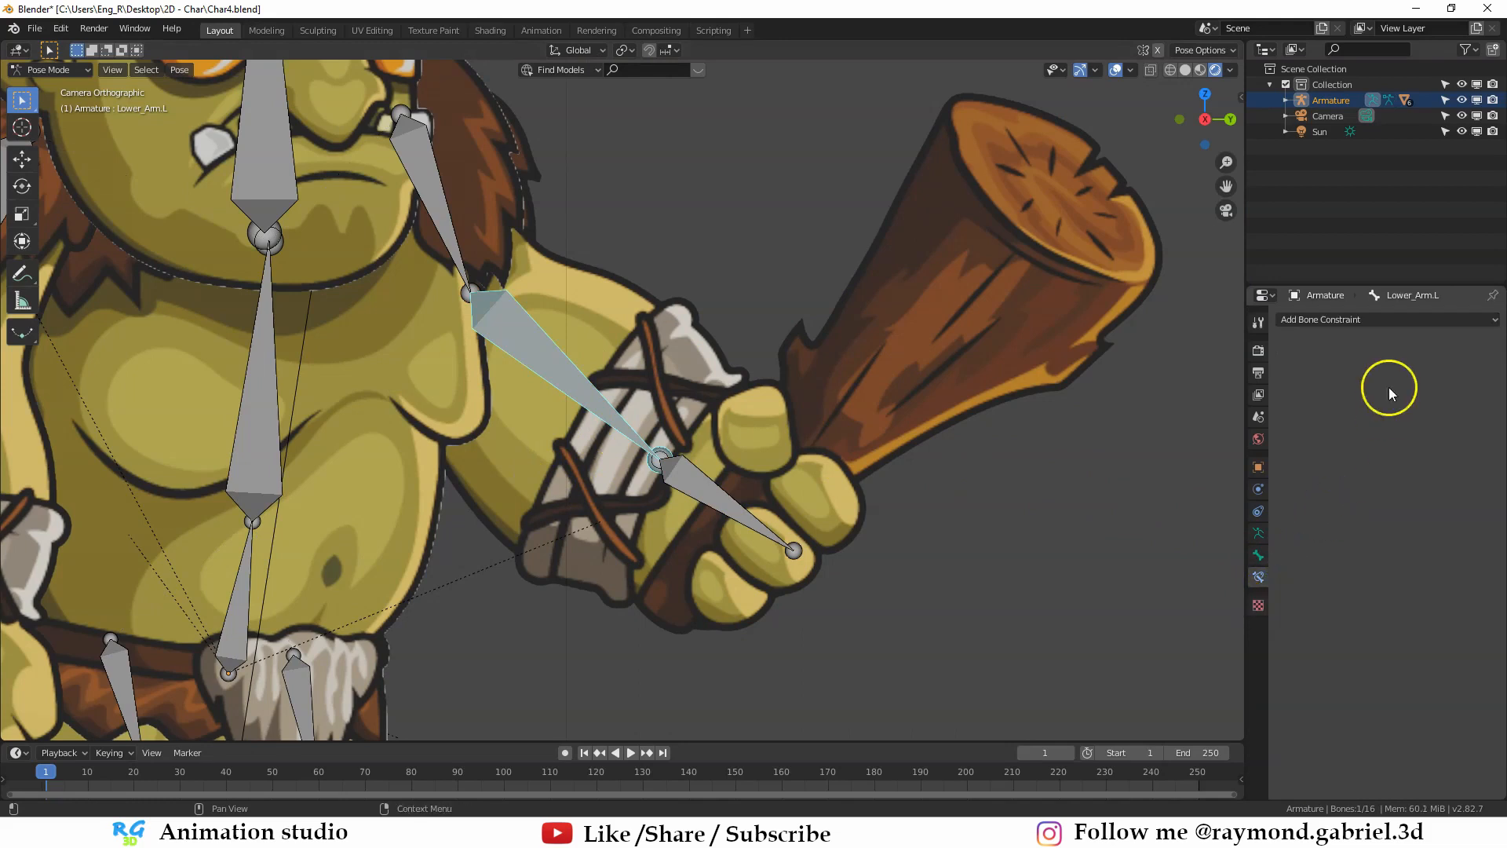
{"action": "left_click", "coordinate": [1337, 323]}
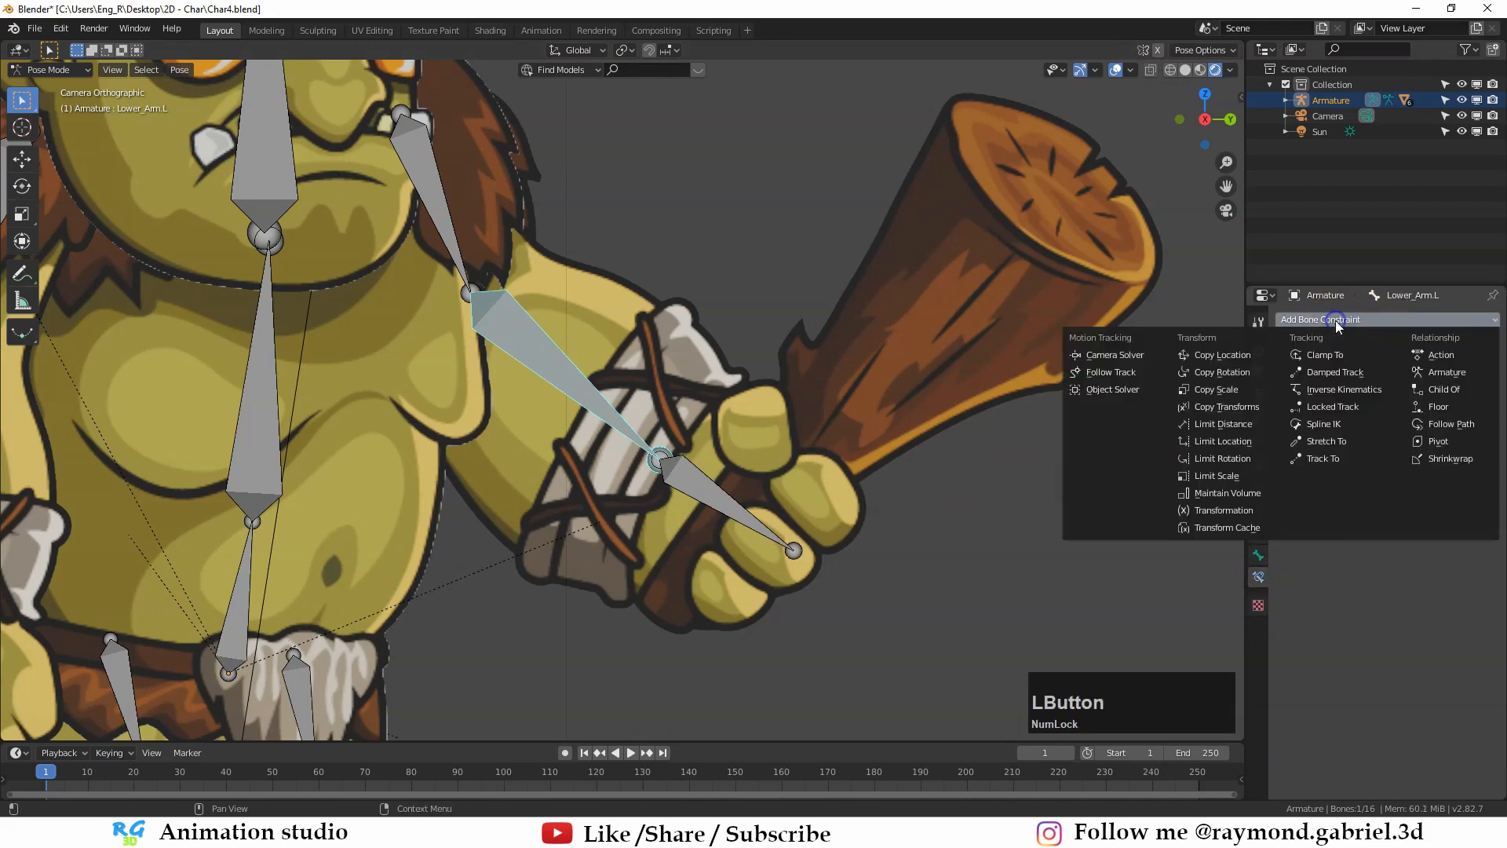
{"action": "left_click", "coordinate": [1344, 391]}
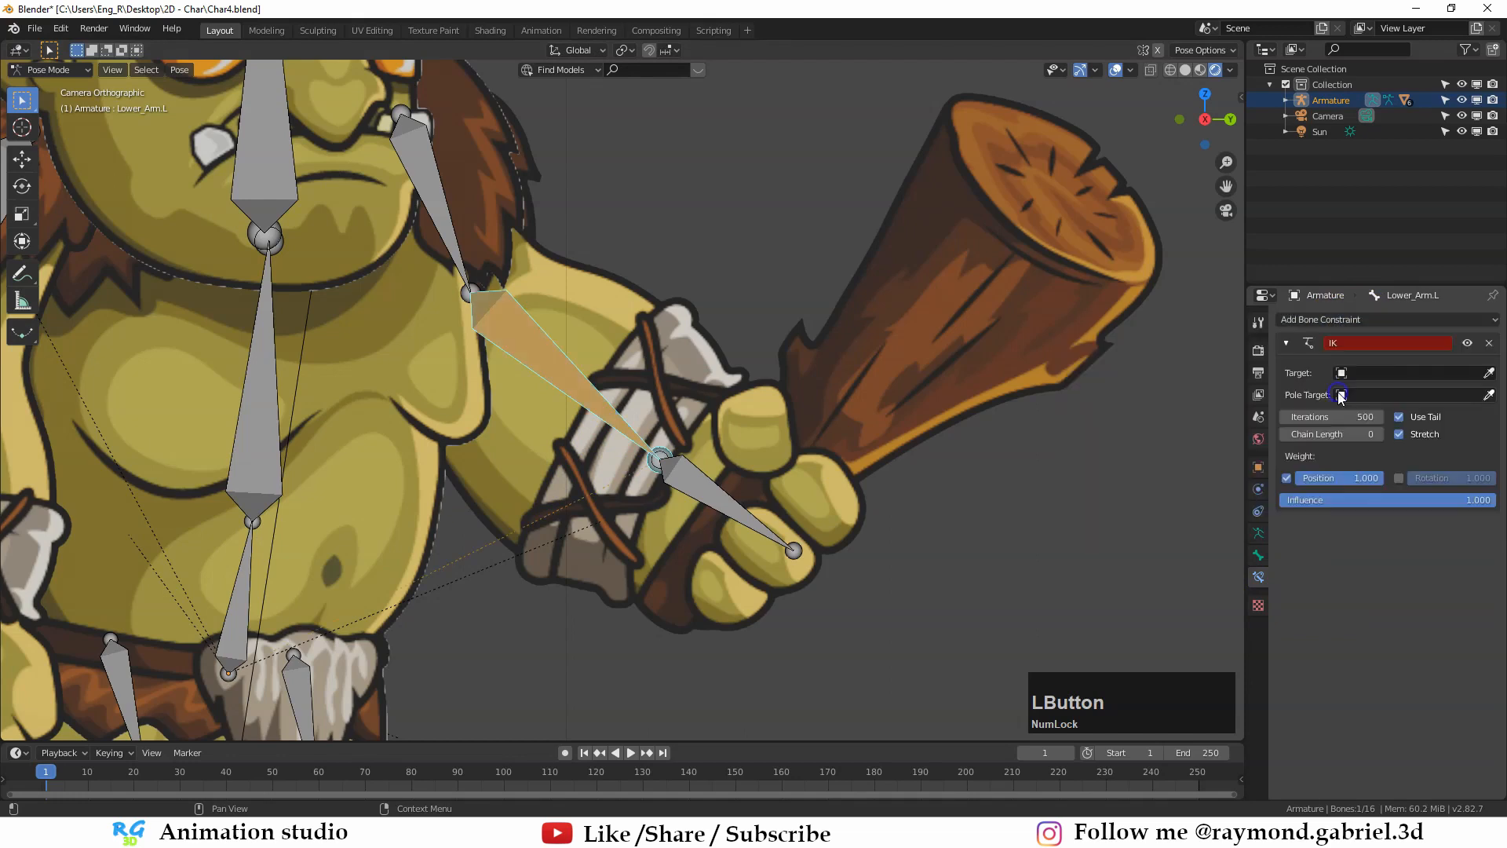
Step: Set the Lower_Arm.L IK constraint's target to Armature and its bone to IK_CTRL.L
{"action": "left_click", "coordinate": [1394, 374]}
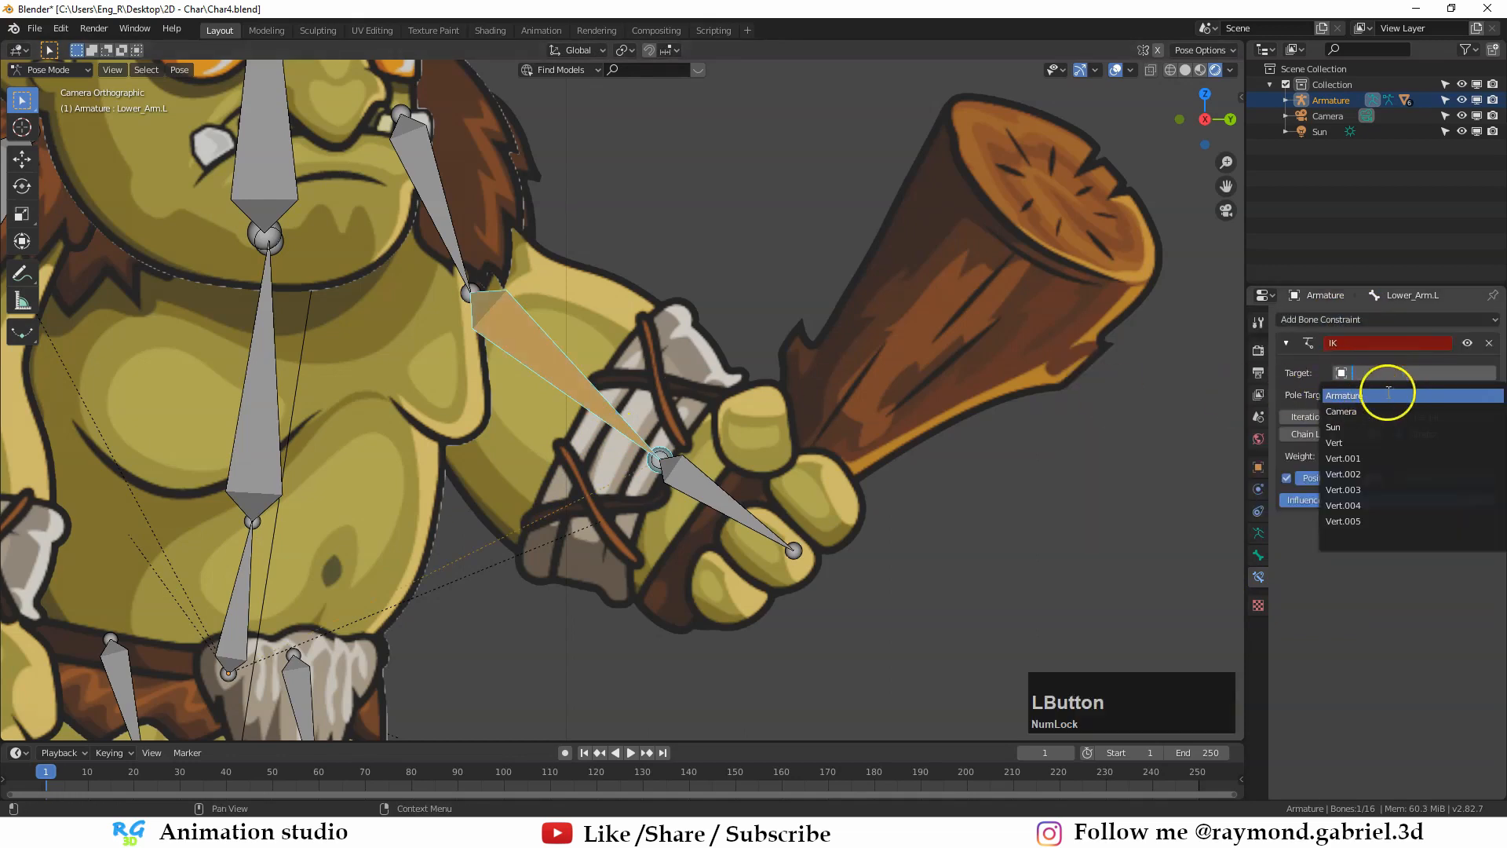
{"action": "left_click", "coordinate": [1369, 396]}
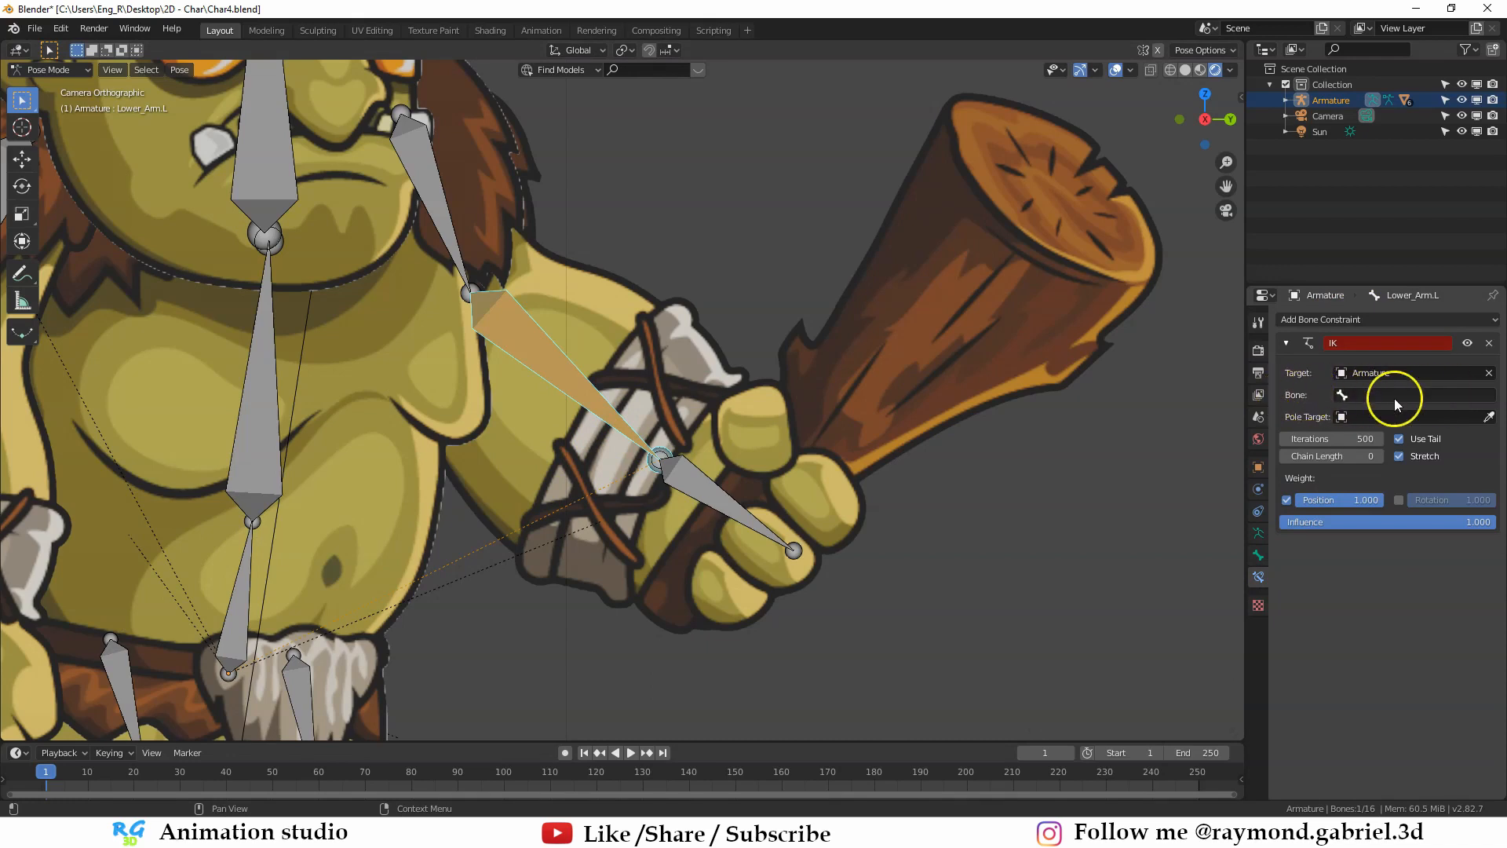
{"action": "left_click", "coordinate": [1396, 398]}
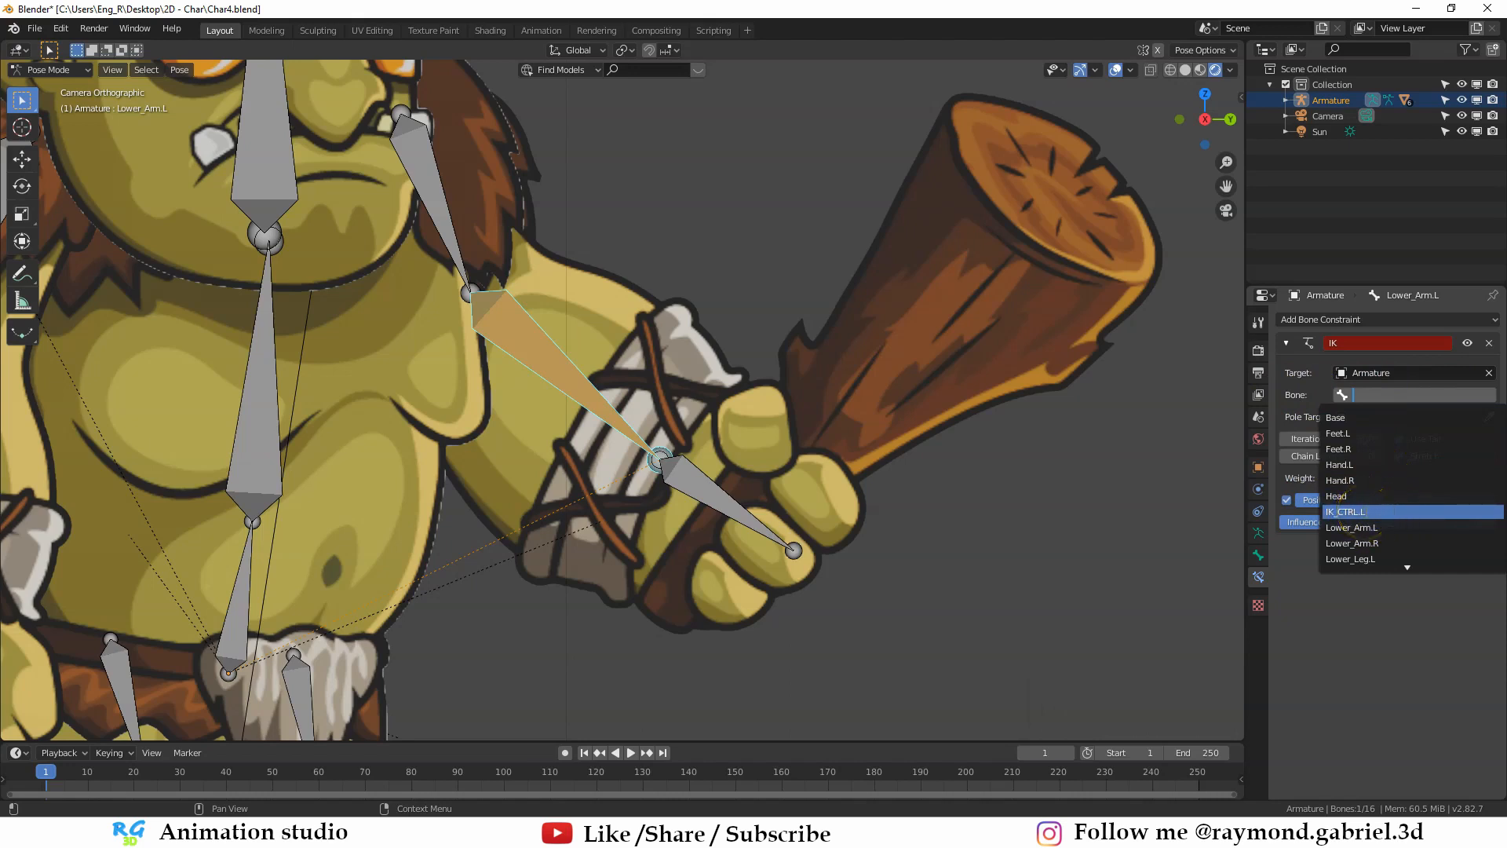
{"action": "left_click", "coordinate": [1346, 511]}
{"action": "scroll", "coordinate": [748, 347], "scroll_direction": "up", "scroll_amount": 2}
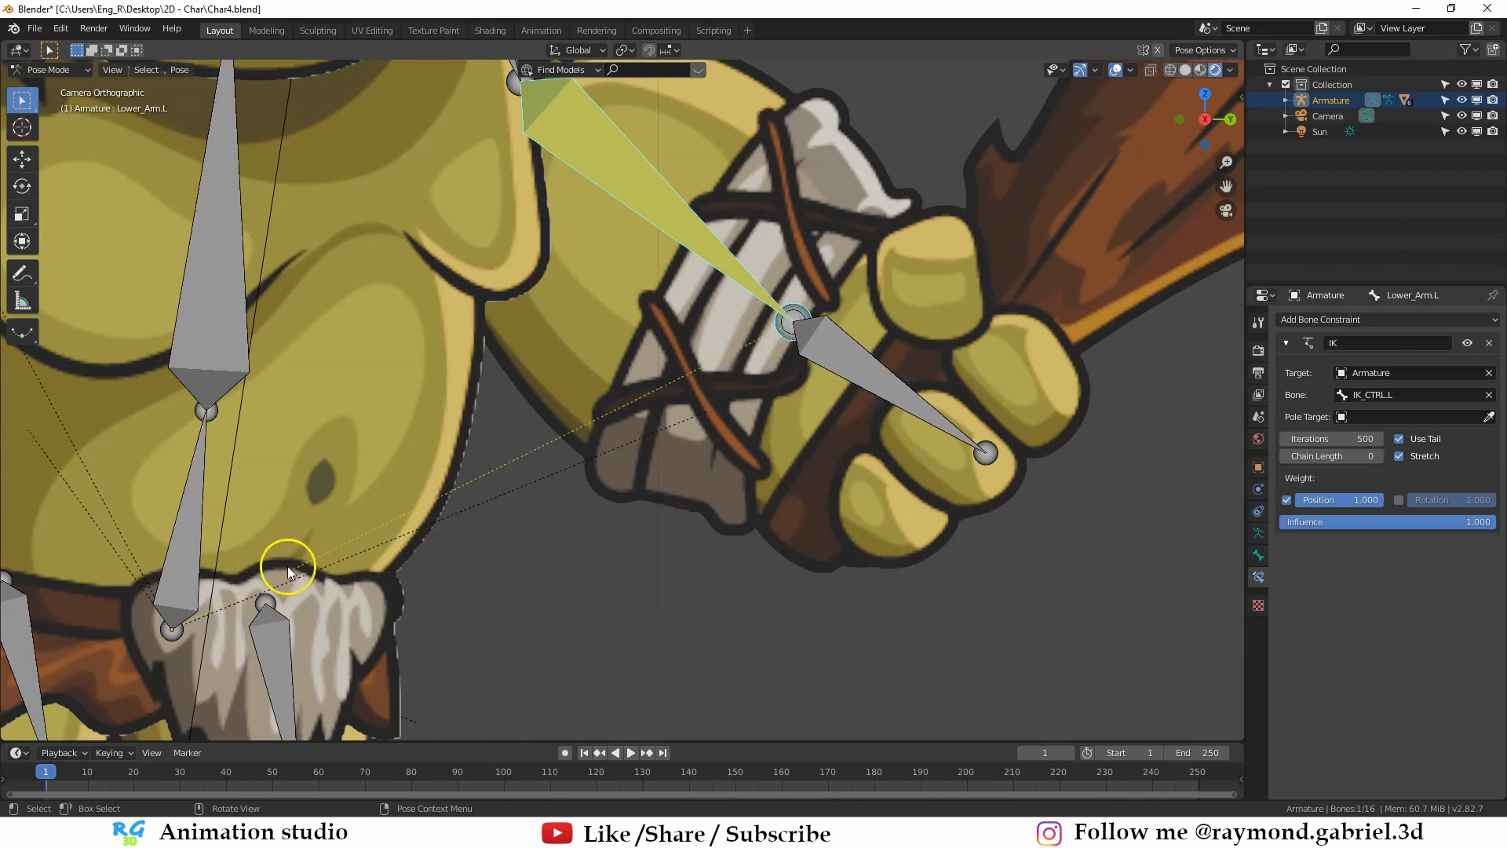
Step: Select the IK_CTRL.L bone and test-move it several times to check the arm's IK behaviour, cancelling each move
{"action": "scroll", "coordinate": [749, 357], "scroll_direction": "down", "scroll_amount": 3}
{"action": "scroll", "coordinate": [825, 442], "scroll_direction": "up", "scroll_amount": 2}
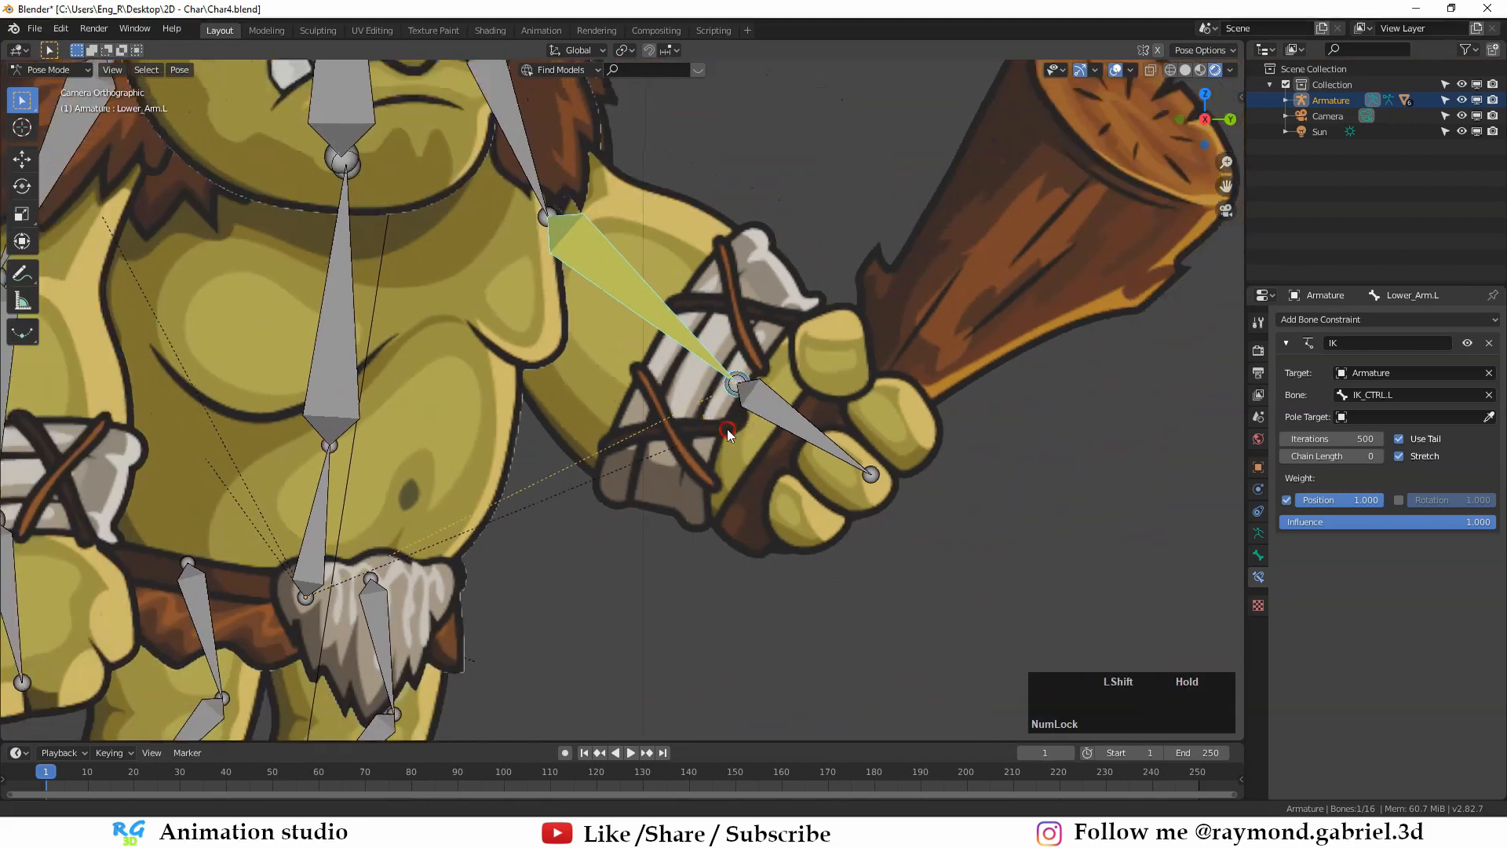
{"action": "key", "text": "Num_Lock"}
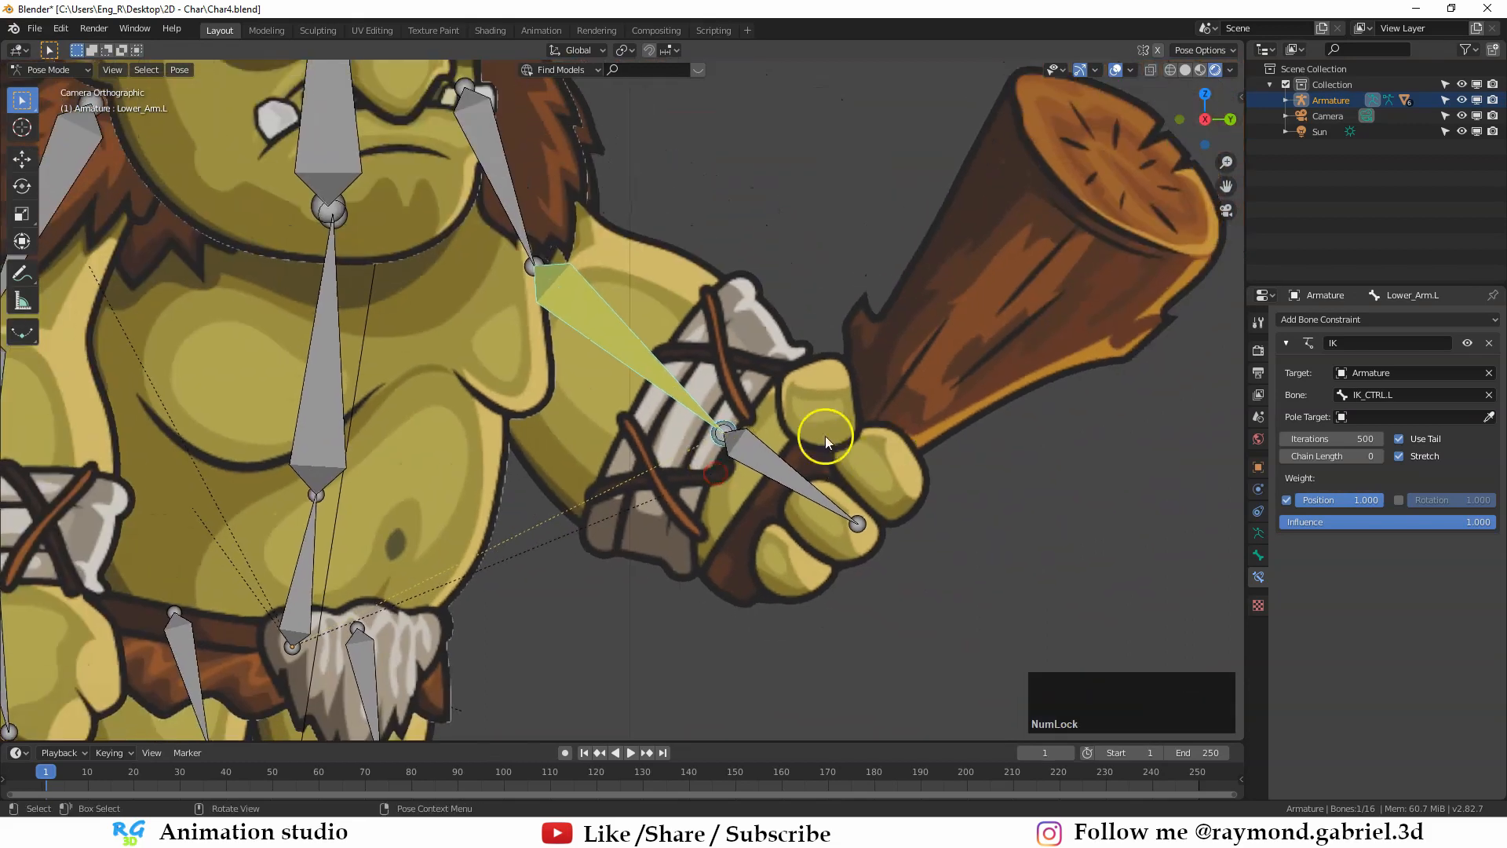
{"action": "left_click", "coordinate": [748, 458]}
{"action": "scroll", "coordinate": [752, 475], "scroll_direction": "down", "scroll_amount": 1}
{"action": "key", "text": "Escape"}
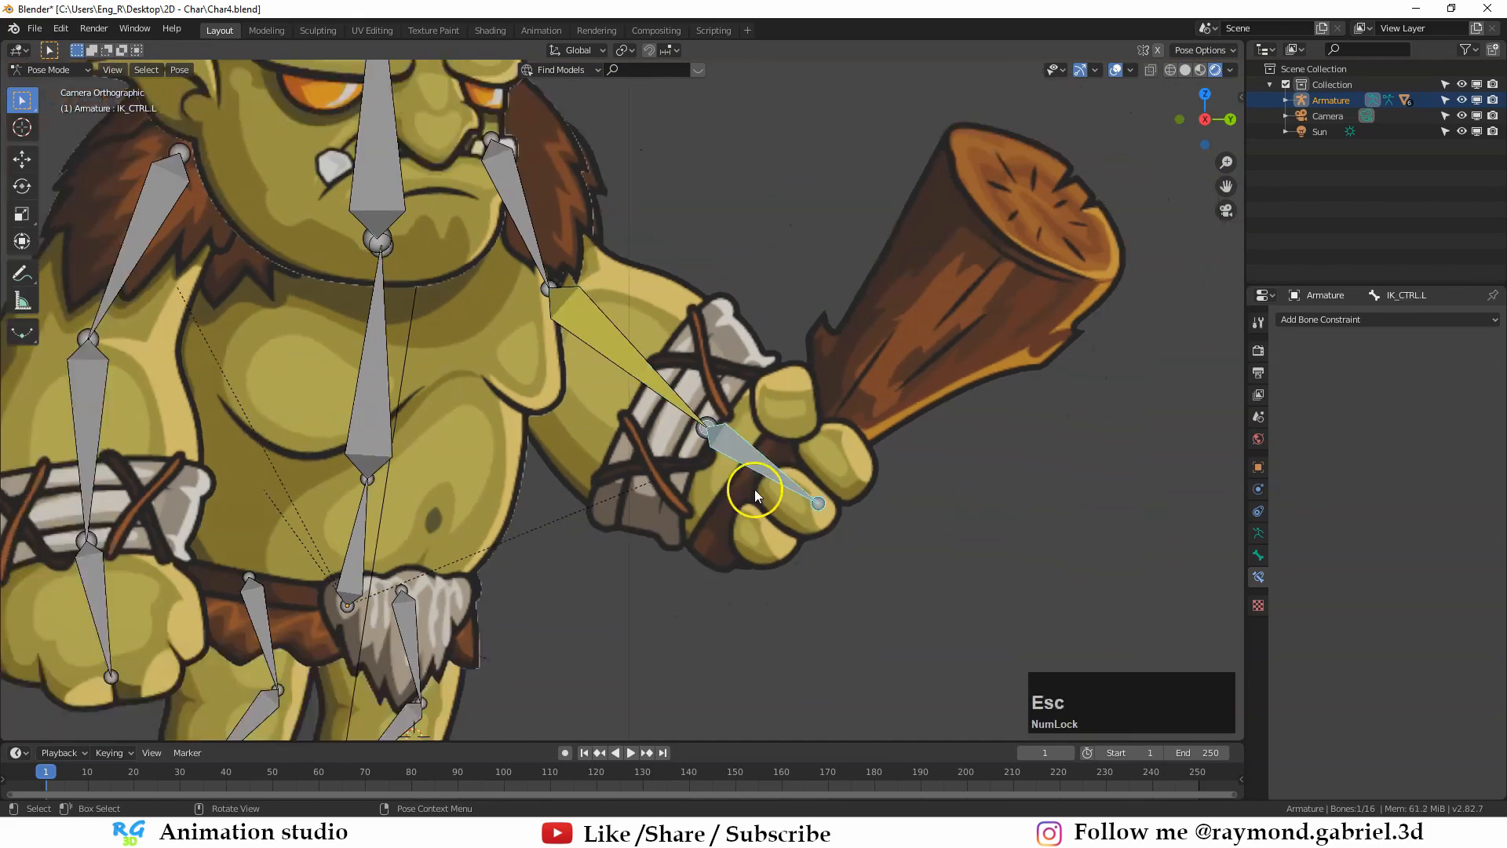
{"action": "key", "text": "g"}
{"action": "key", "text": "Escape"}
{"action": "scroll", "coordinate": [743, 453], "scroll_direction": "down", "scroll_amount": 2}
{"action": "key", "text": "g"}
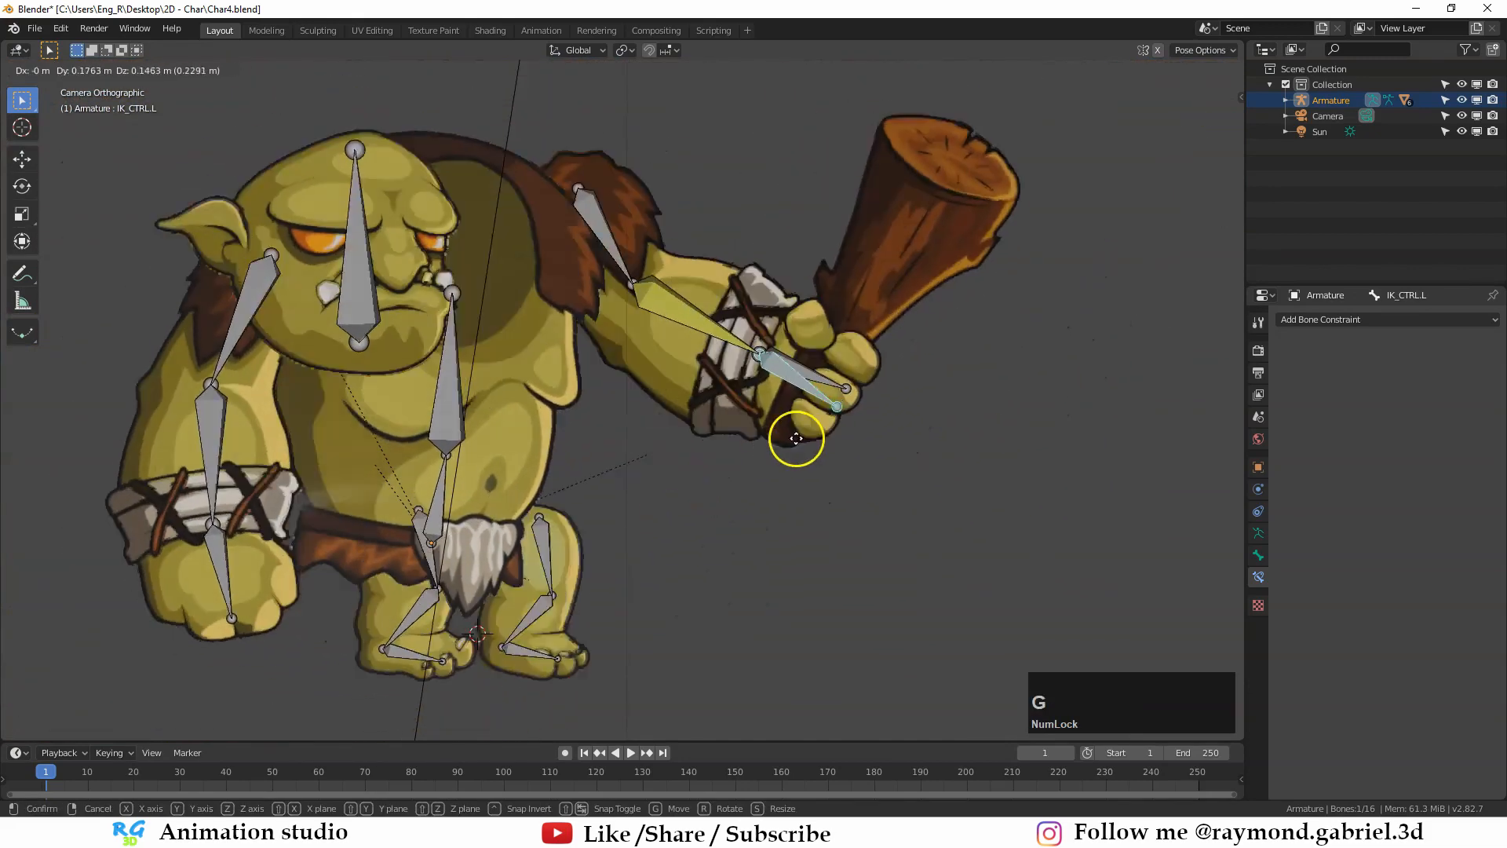
{"action": "key", "text": "Escape"}
{"action": "scroll", "coordinate": [744, 465], "scroll_direction": "up", "scroll_amount": 1}
{"action": "key", "text": "g"}
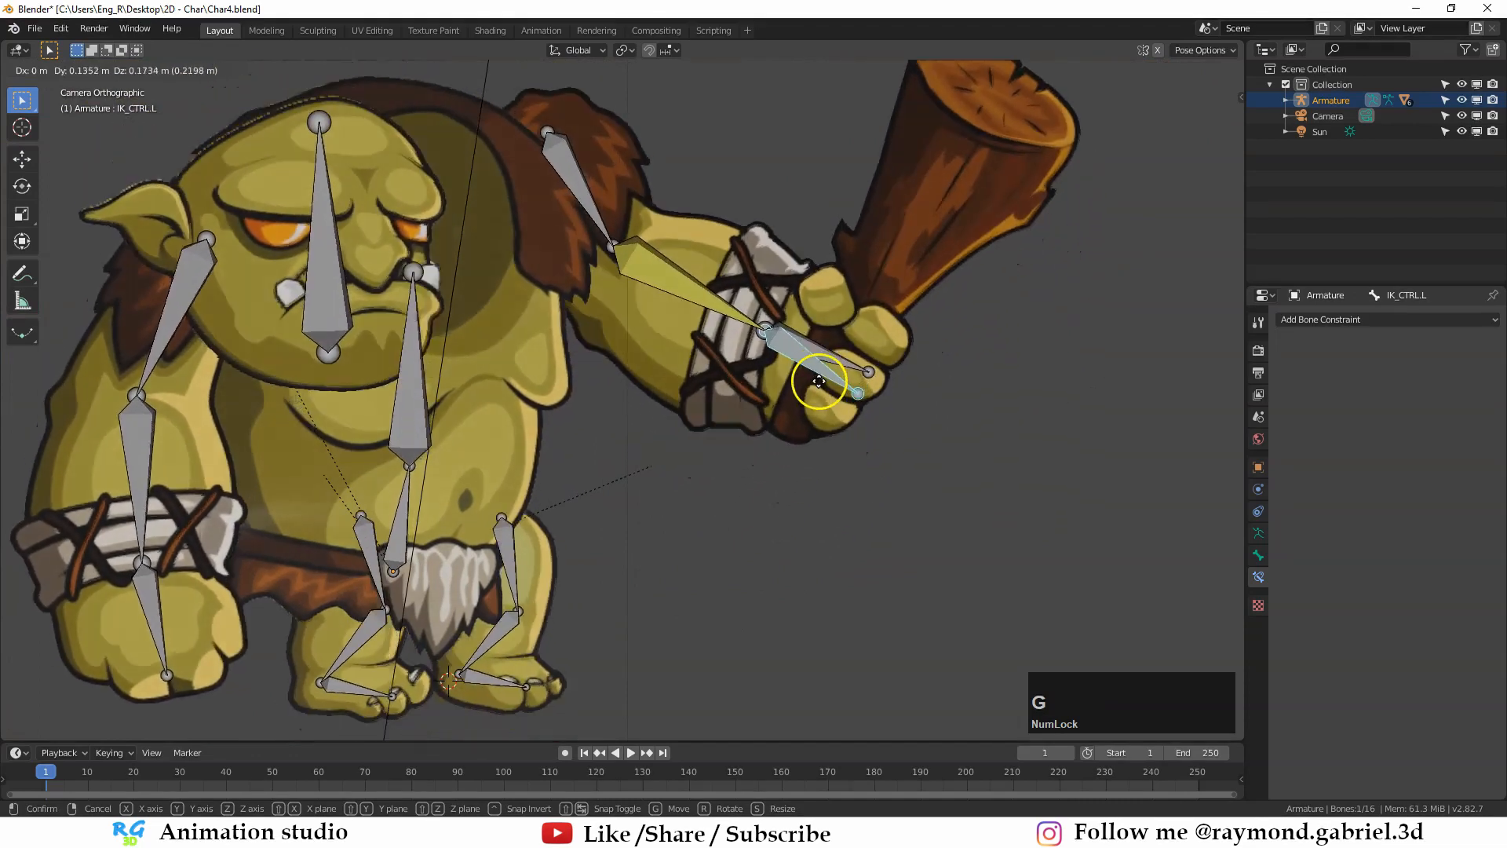
{"action": "key", "text": "Escape"}
Step: Select the Lower_Arm.L bone and set its IK constraint's chain length to 2
{"action": "left_click", "coordinate": [630, 375]}
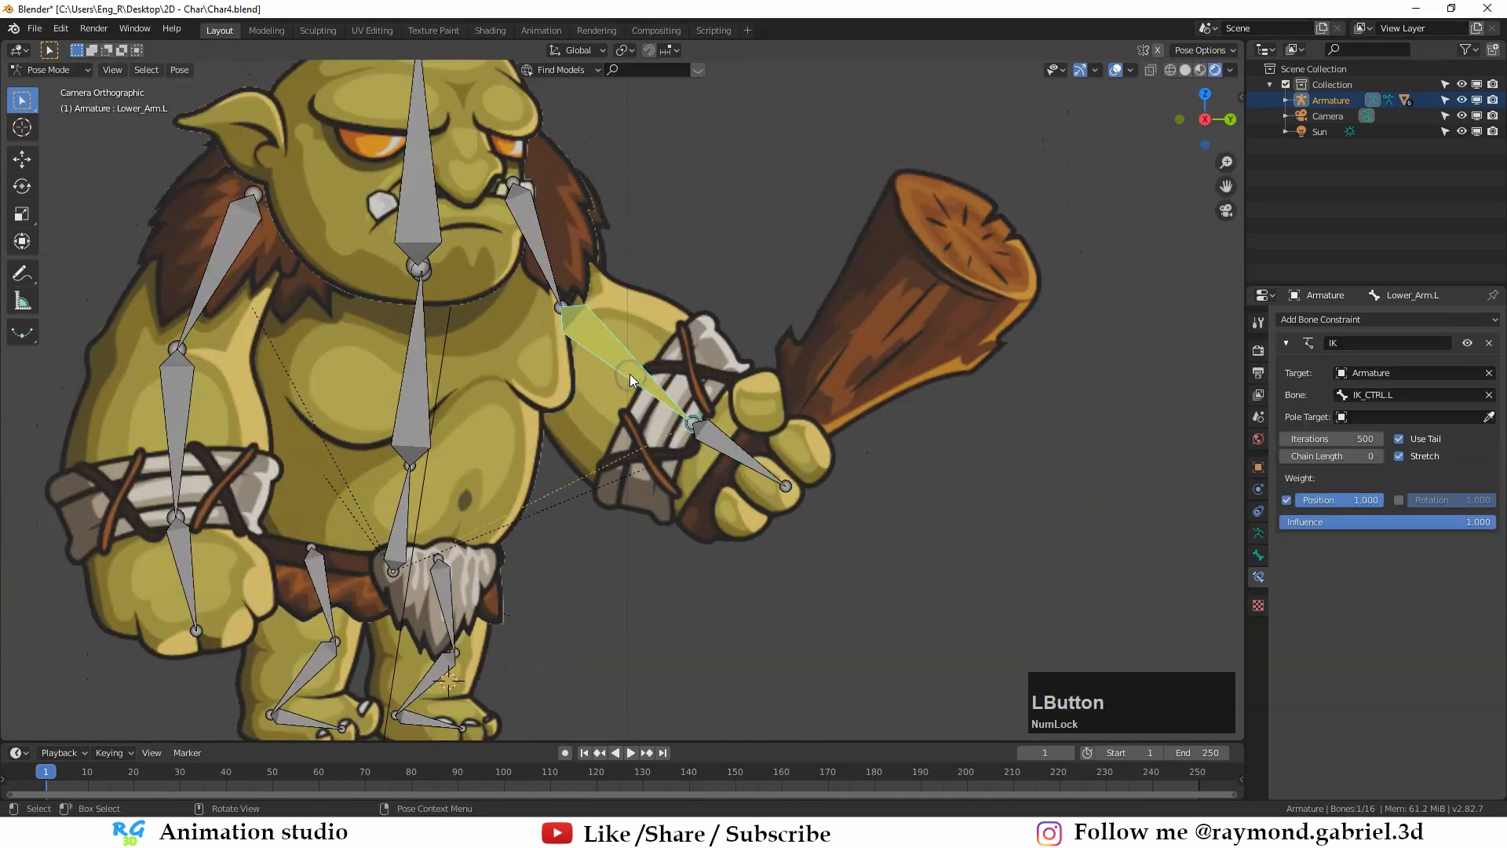
{"action": "scroll", "coordinate": [652, 389], "scroll_direction": "up", "scroll_amount": 1}
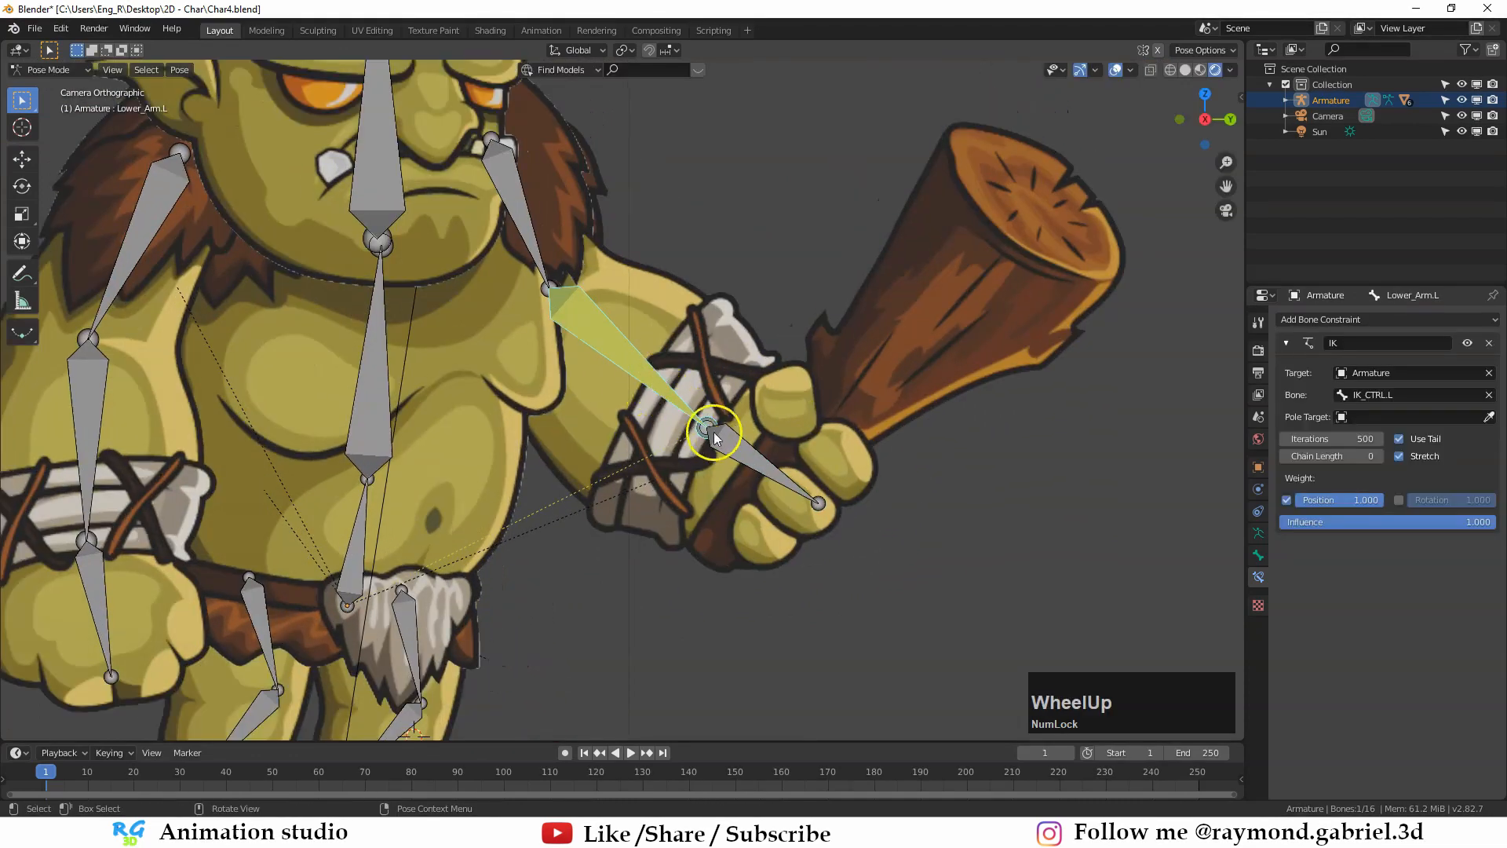
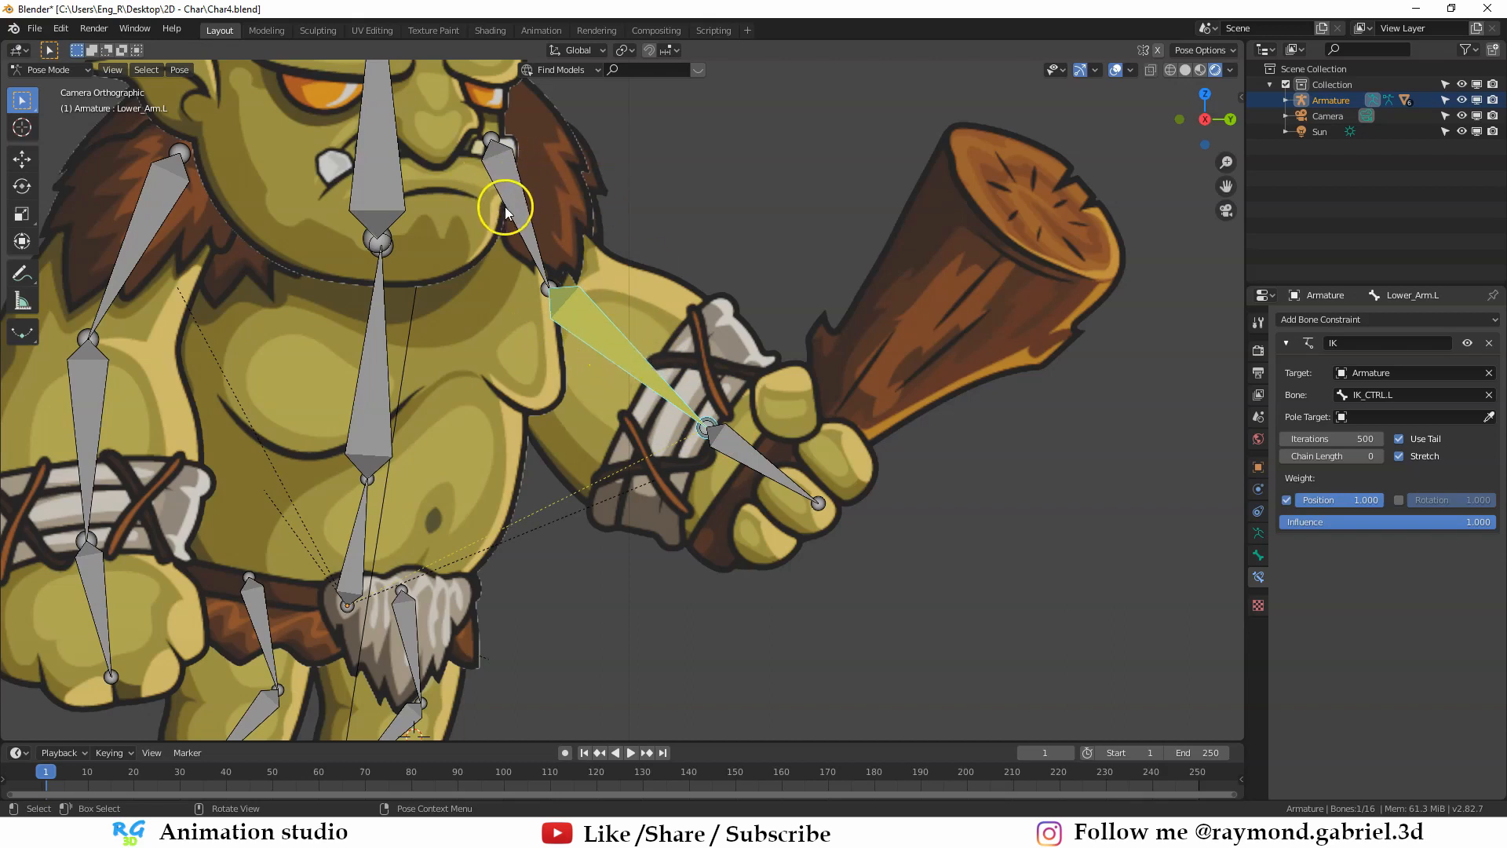
{"action": "scroll", "coordinate": [510, 209], "scroll_direction": "down", "scroll_amount": 1}
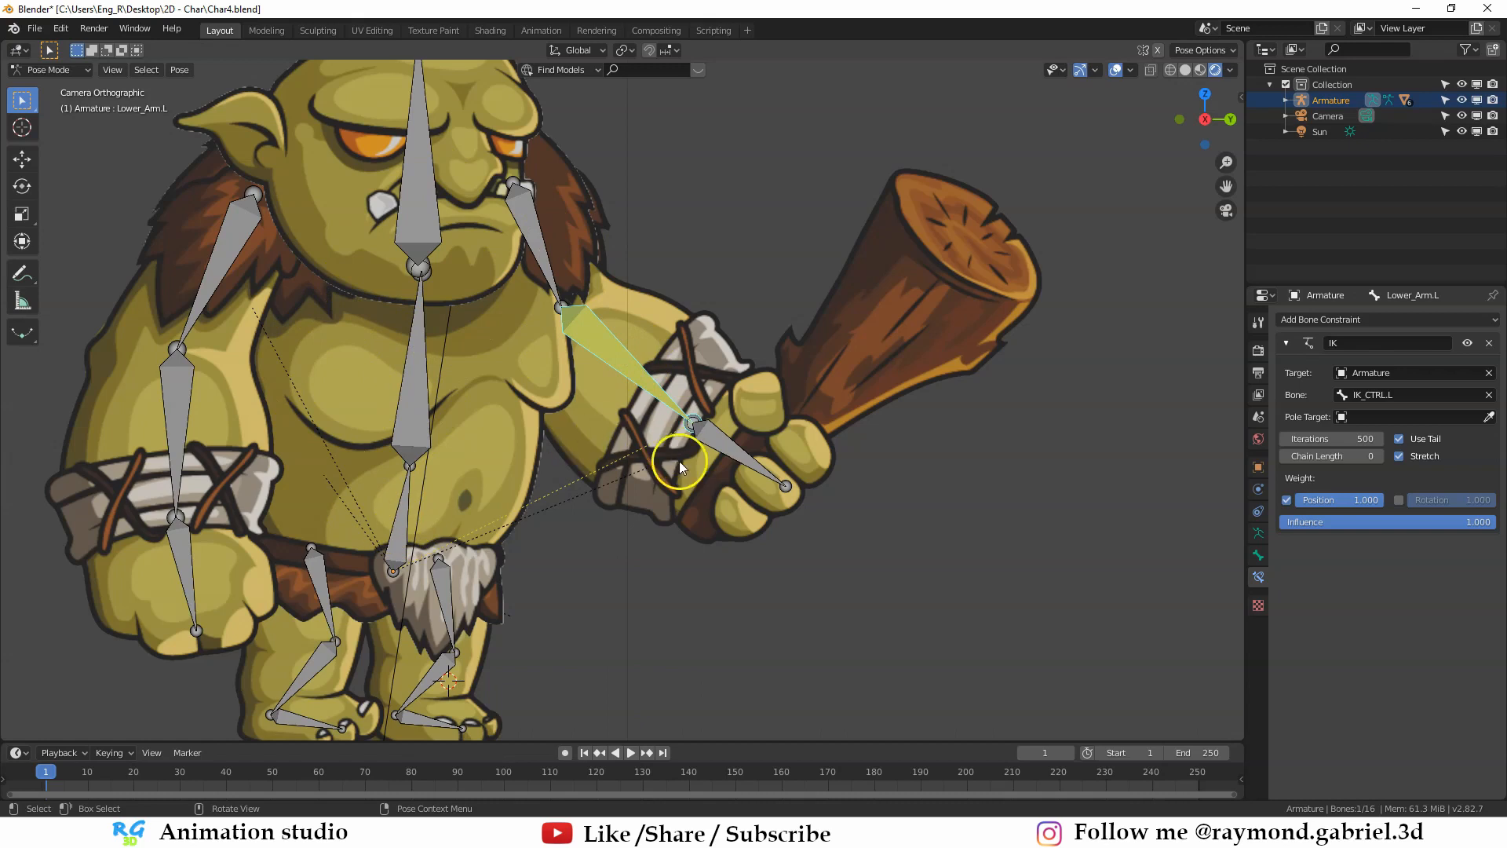
{"action": "scroll", "coordinate": [668, 404], "scroll_direction": "up", "scroll_amount": 1}
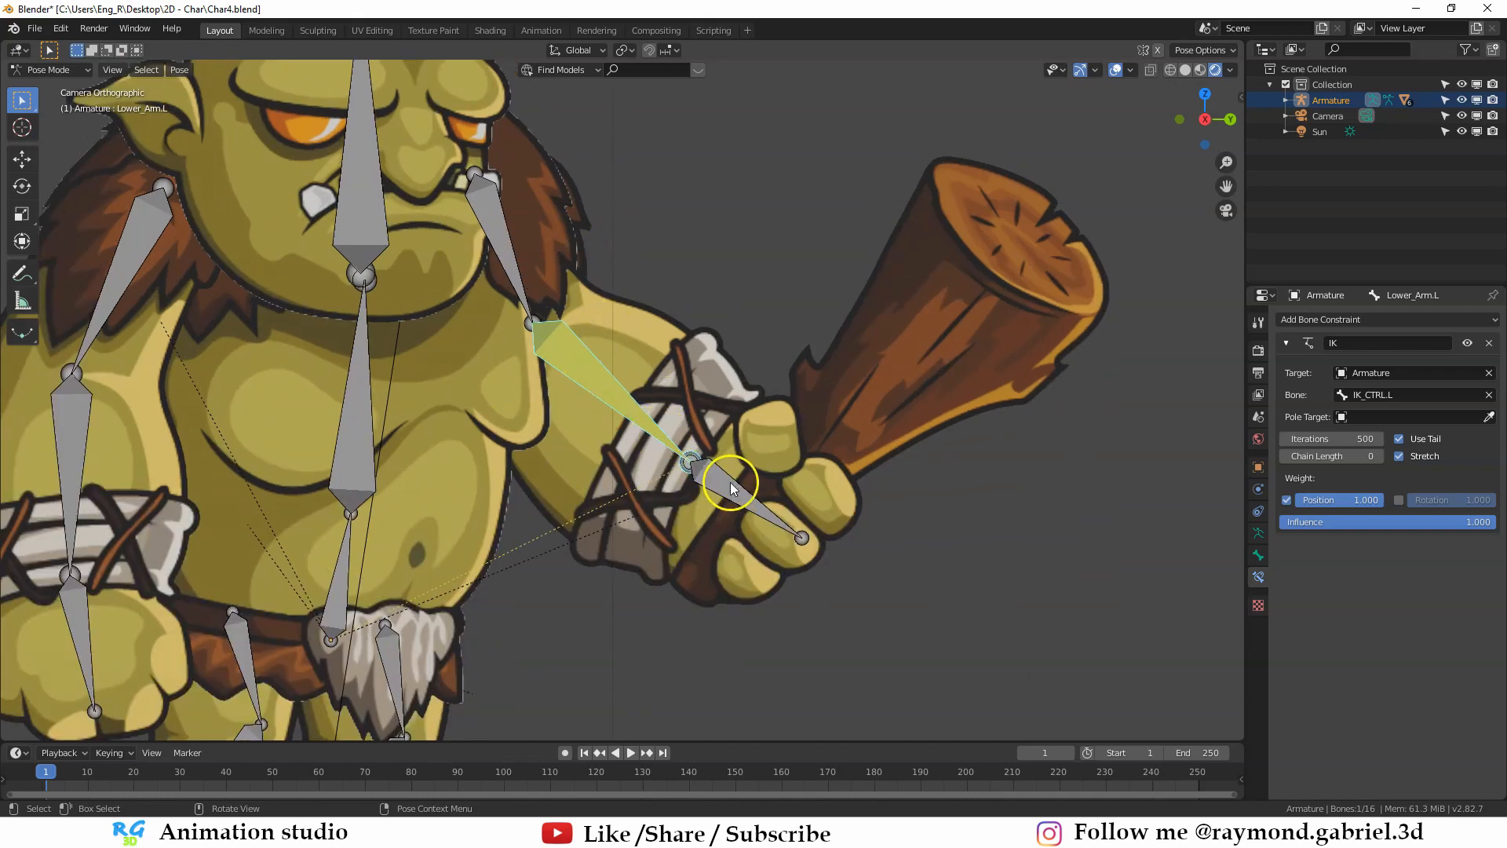
{"action": "left_click", "coordinate": [1379, 457]}
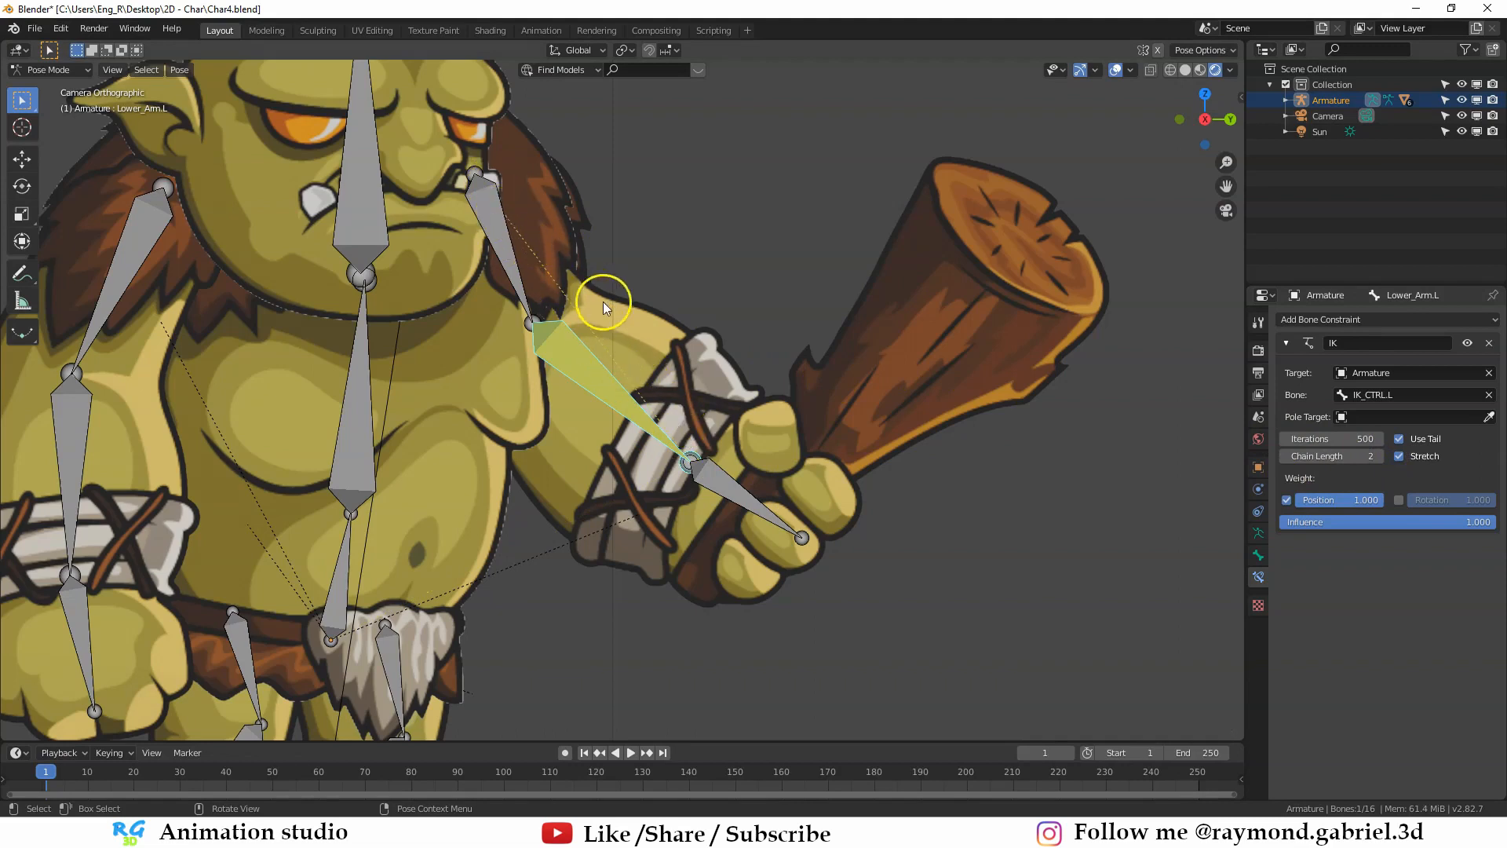
Step: Raise the club arm by moving IK_CTRL.L about 0.068 m in Y and 0.124 m in Z, plus about 0.092 m and 0.067 m more
{"action": "scroll", "coordinate": [603, 301], "scroll_direction": "up", "scroll_amount": 1}
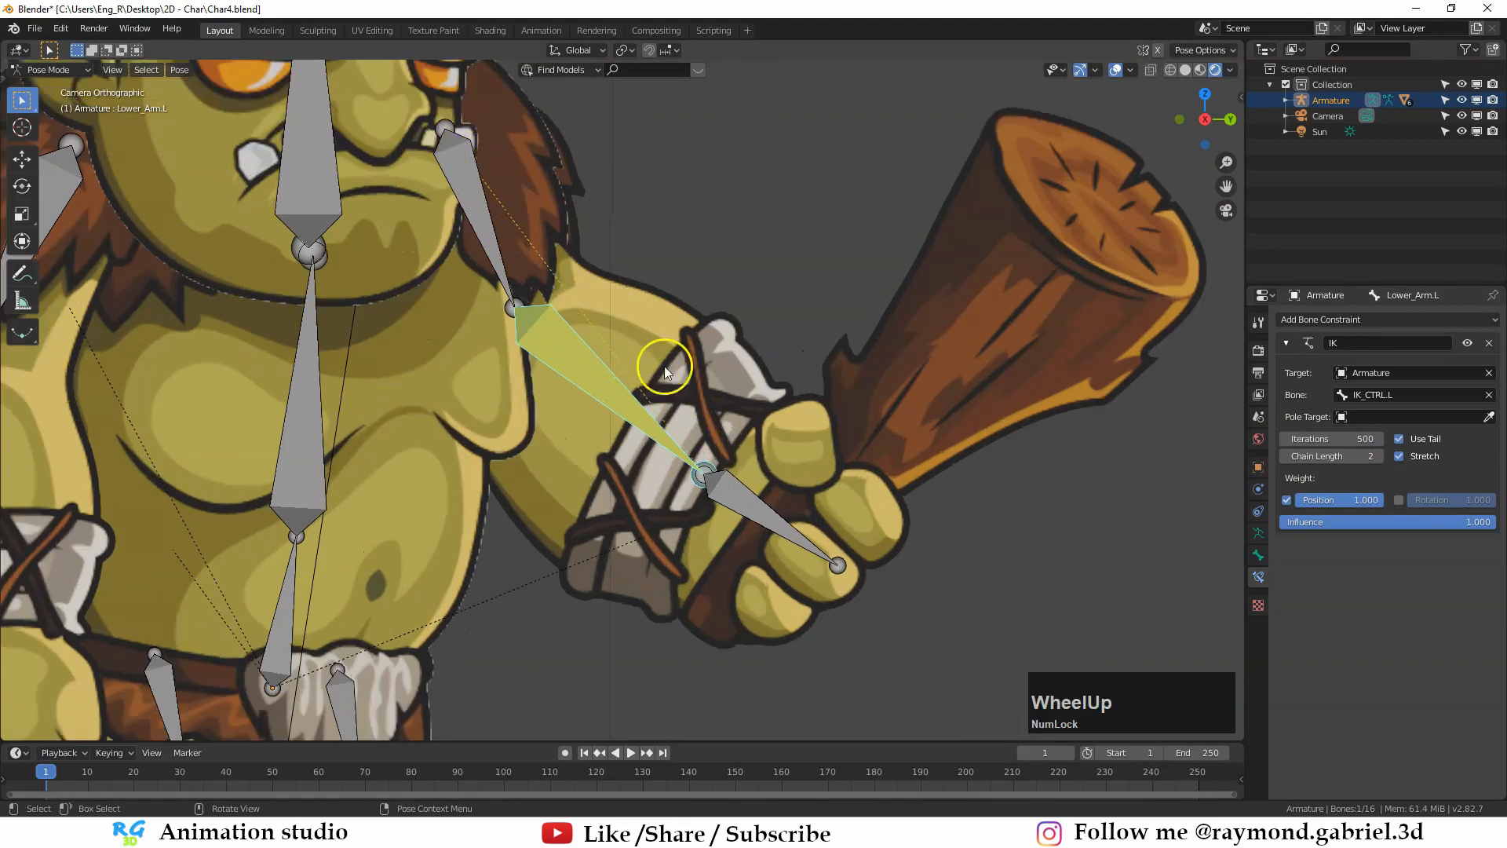
{"action": "left_click", "coordinate": [747, 504]}
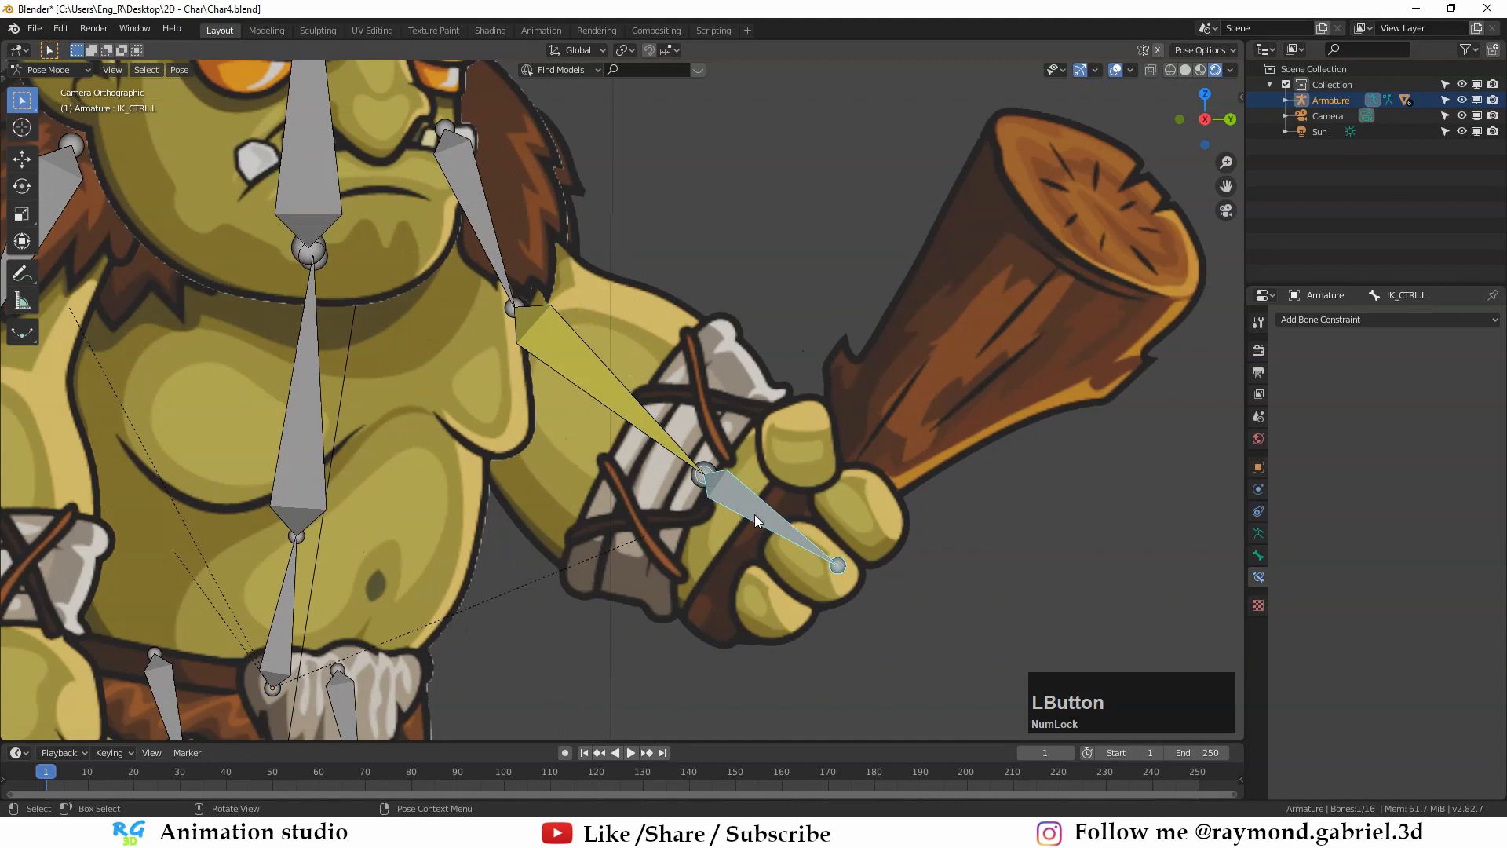
{"action": "key", "text": "g"}
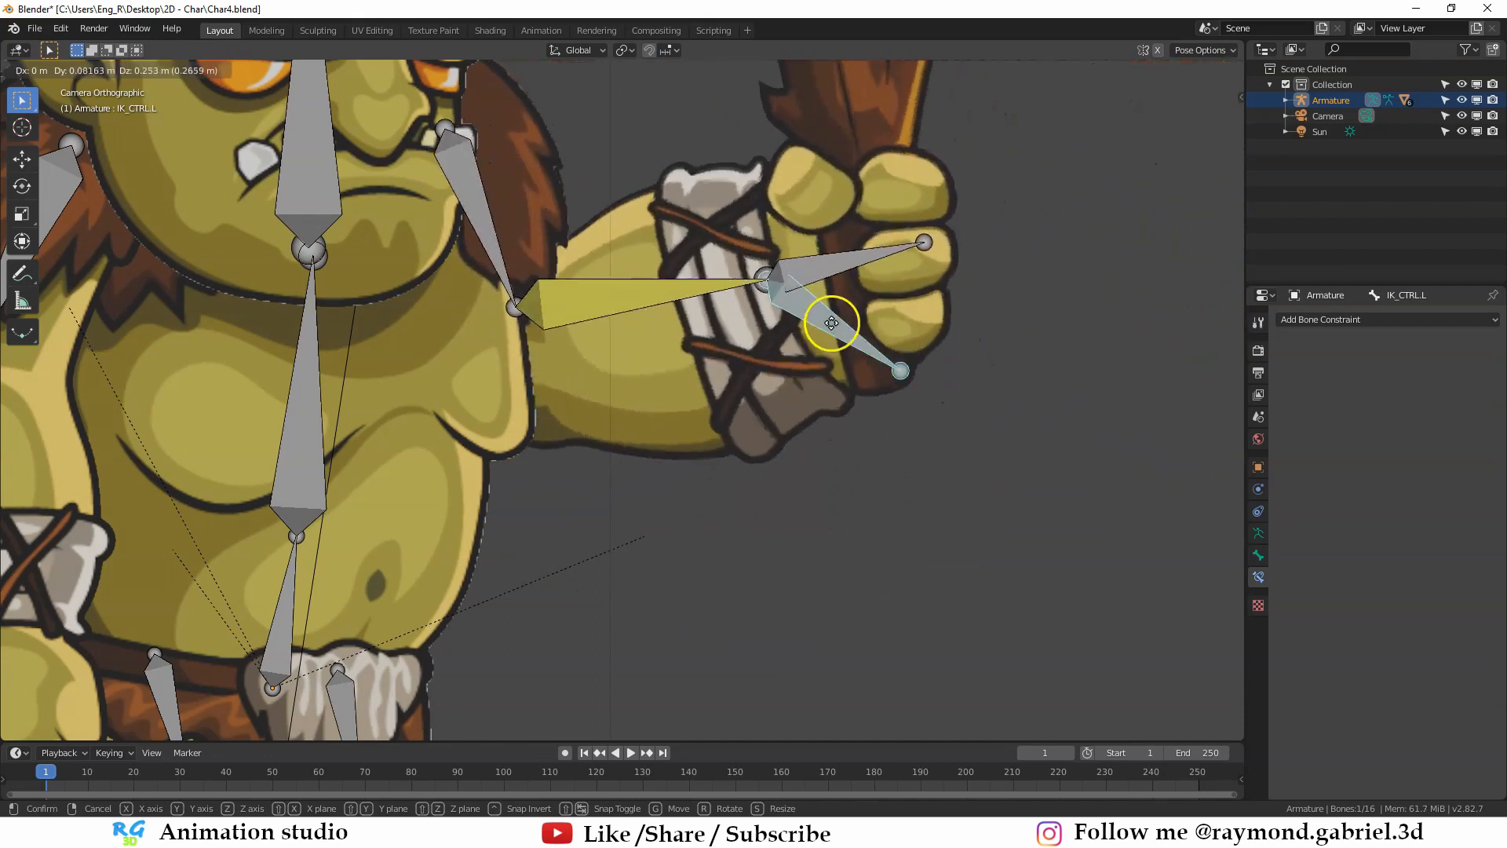
{"action": "left_click", "coordinate": [824, 422]}
{"action": "scroll", "coordinate": [798, 461], "scroll_direction": "down", "scroll_amount": 2}
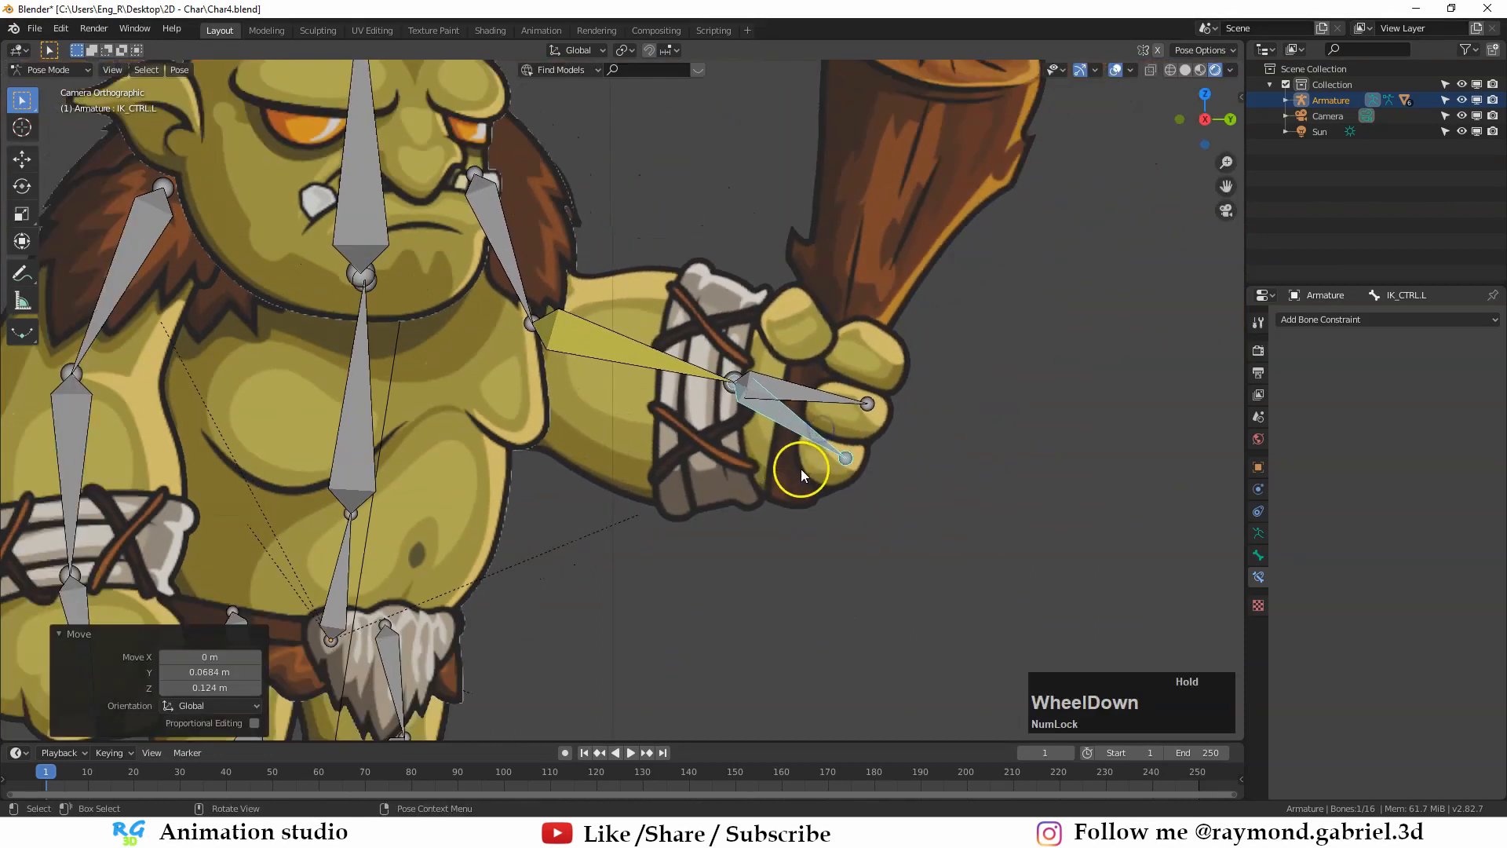
{"action": "key", "text": "g"}
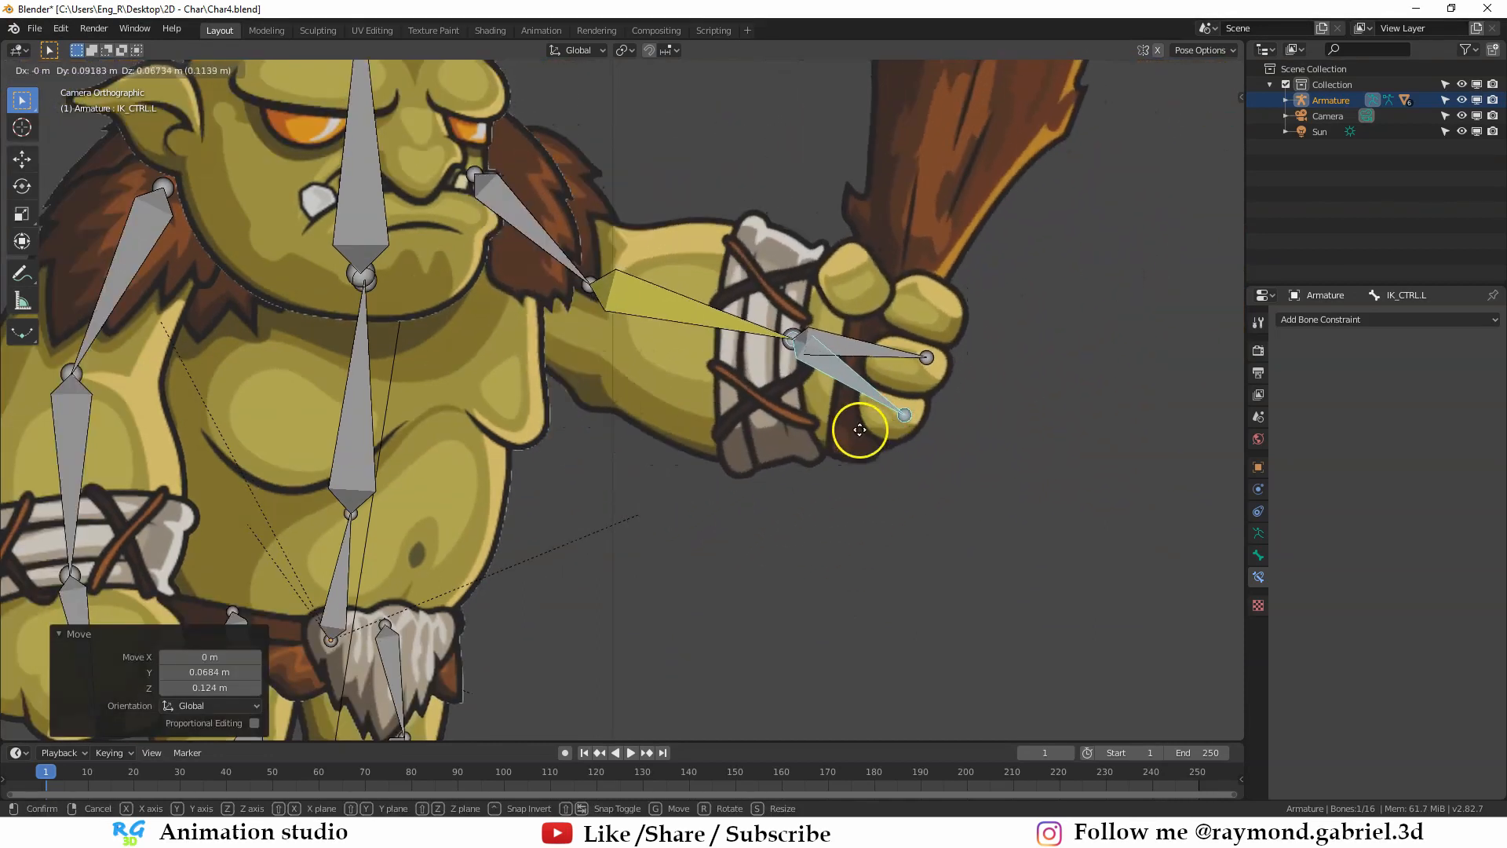
{"action": "left_click", "coordinate": [838, 426]}
{"action": "middle_click_drag", "start_coordinate": [837, 420], "coordinate": [843, 469], "text": "shift"}
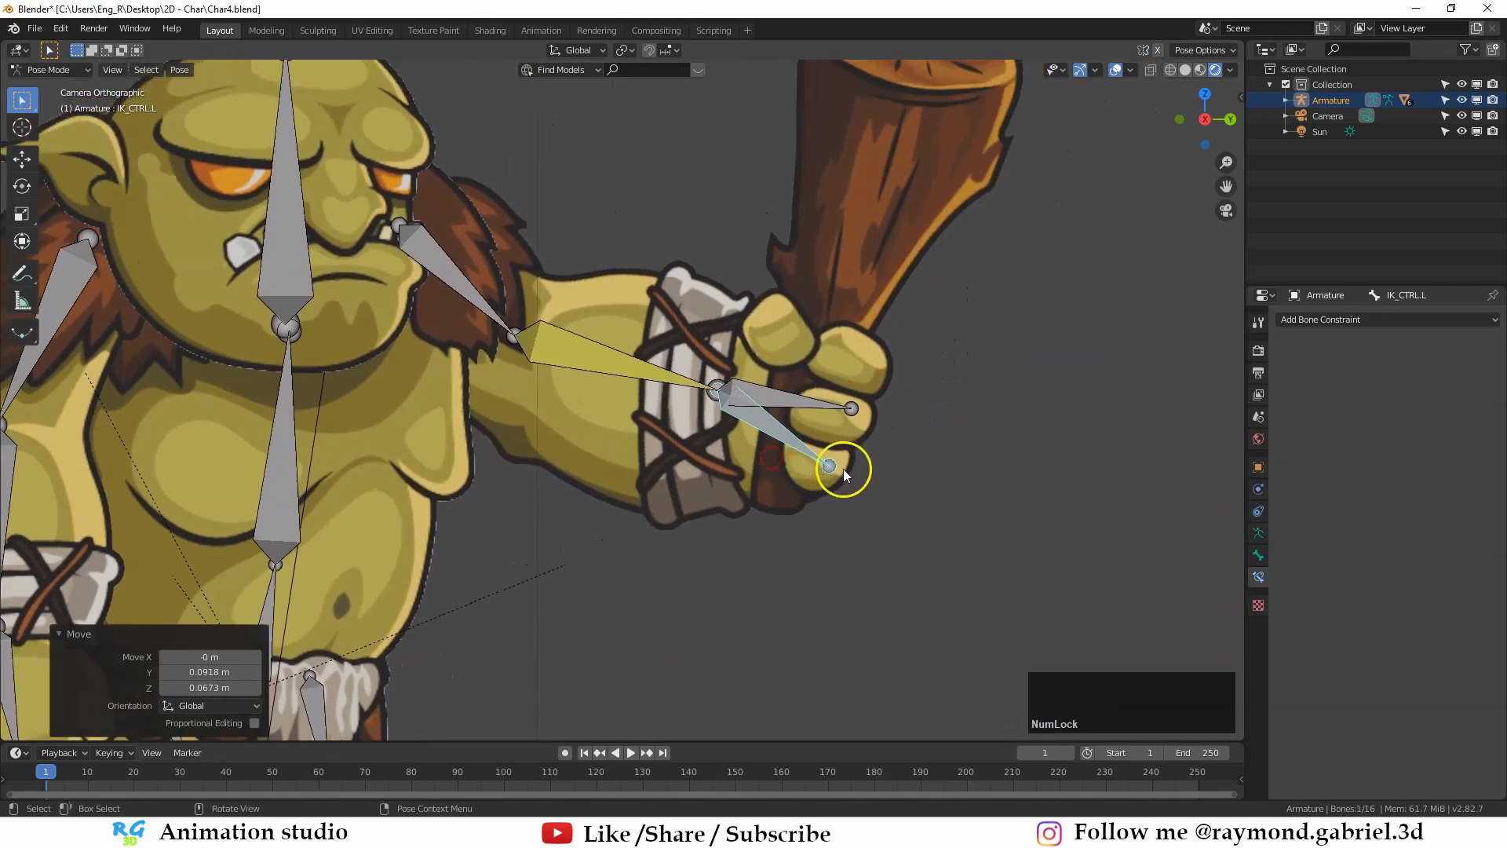
Step: Test-rotate the IK_CTRL.L and Hand.L bones, cancelling the rotations, and move IK_CTRL.L about -0.043 m in Y and -0.083 m in Z
{"action": "left_click", "coordinate": [806, 406]}
{"action": "scroll", "coordinate": [804, 400], "scroll_direction": "up", "scroll_amount": 1}
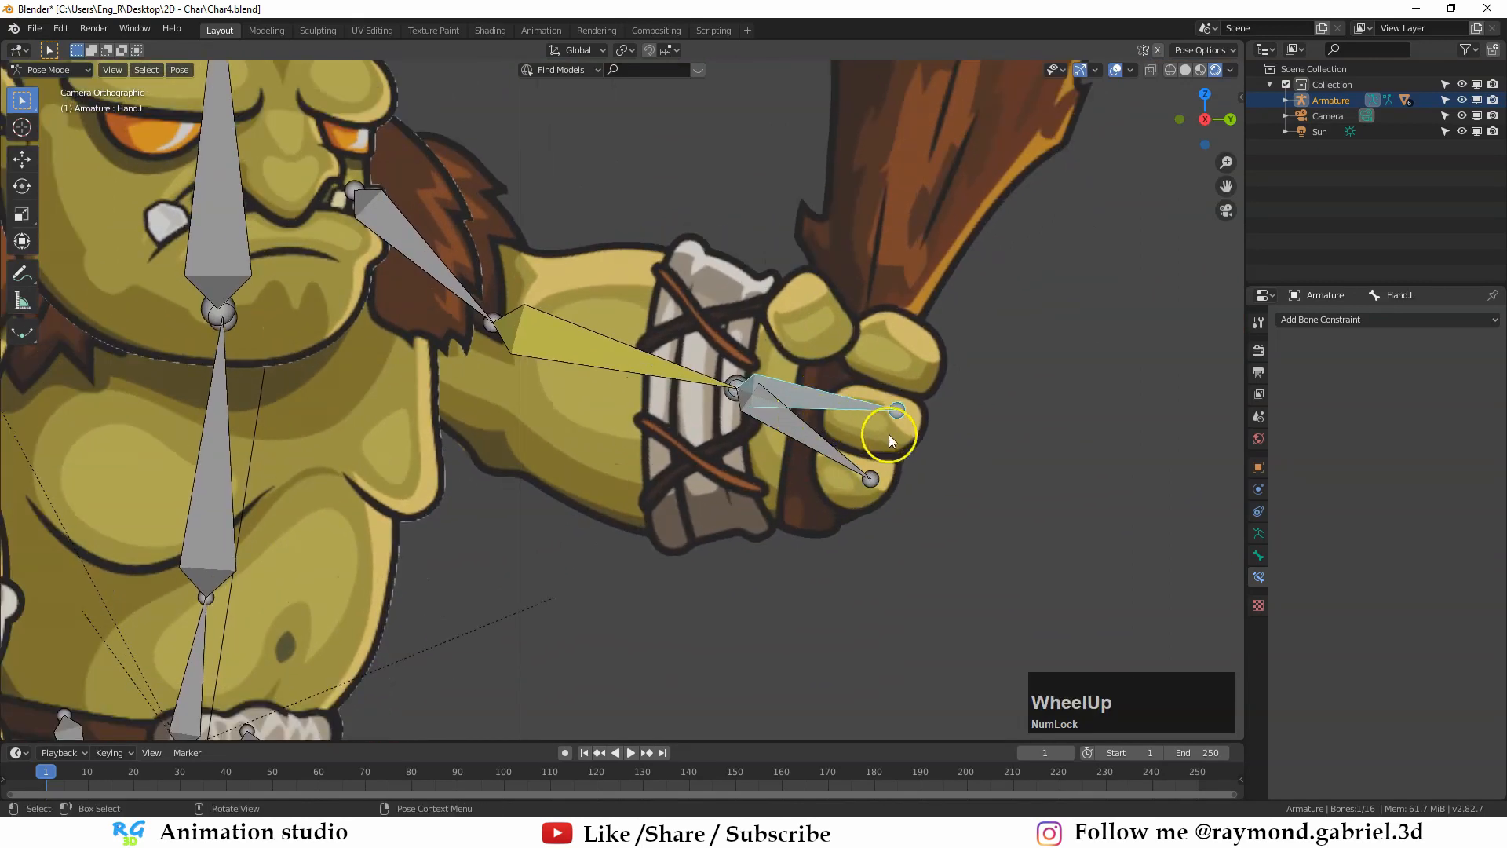
{"action": "key", "text": "g"}
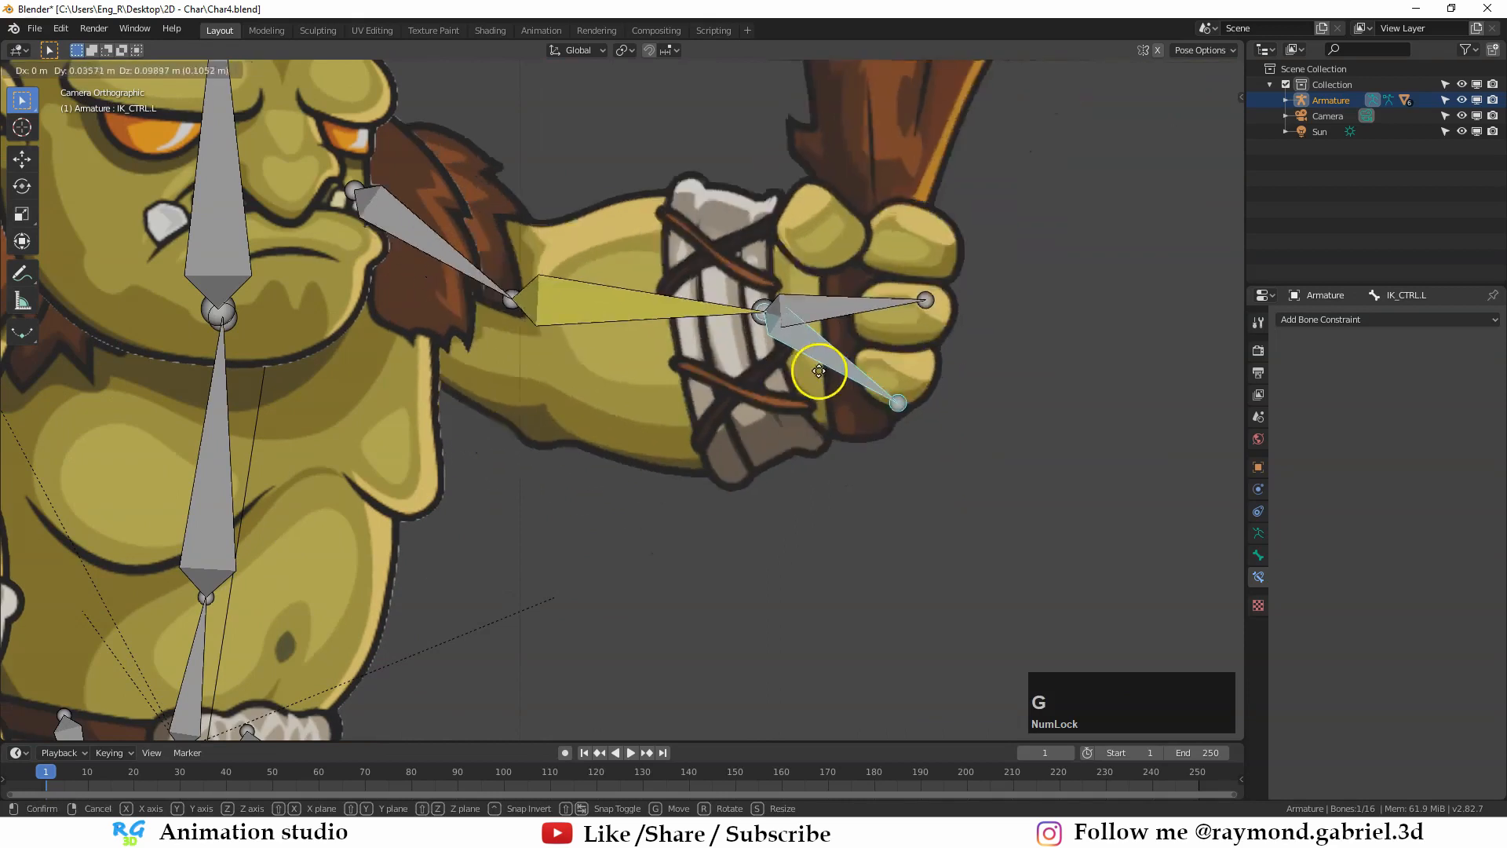
{"action": "key", "text": "r"}
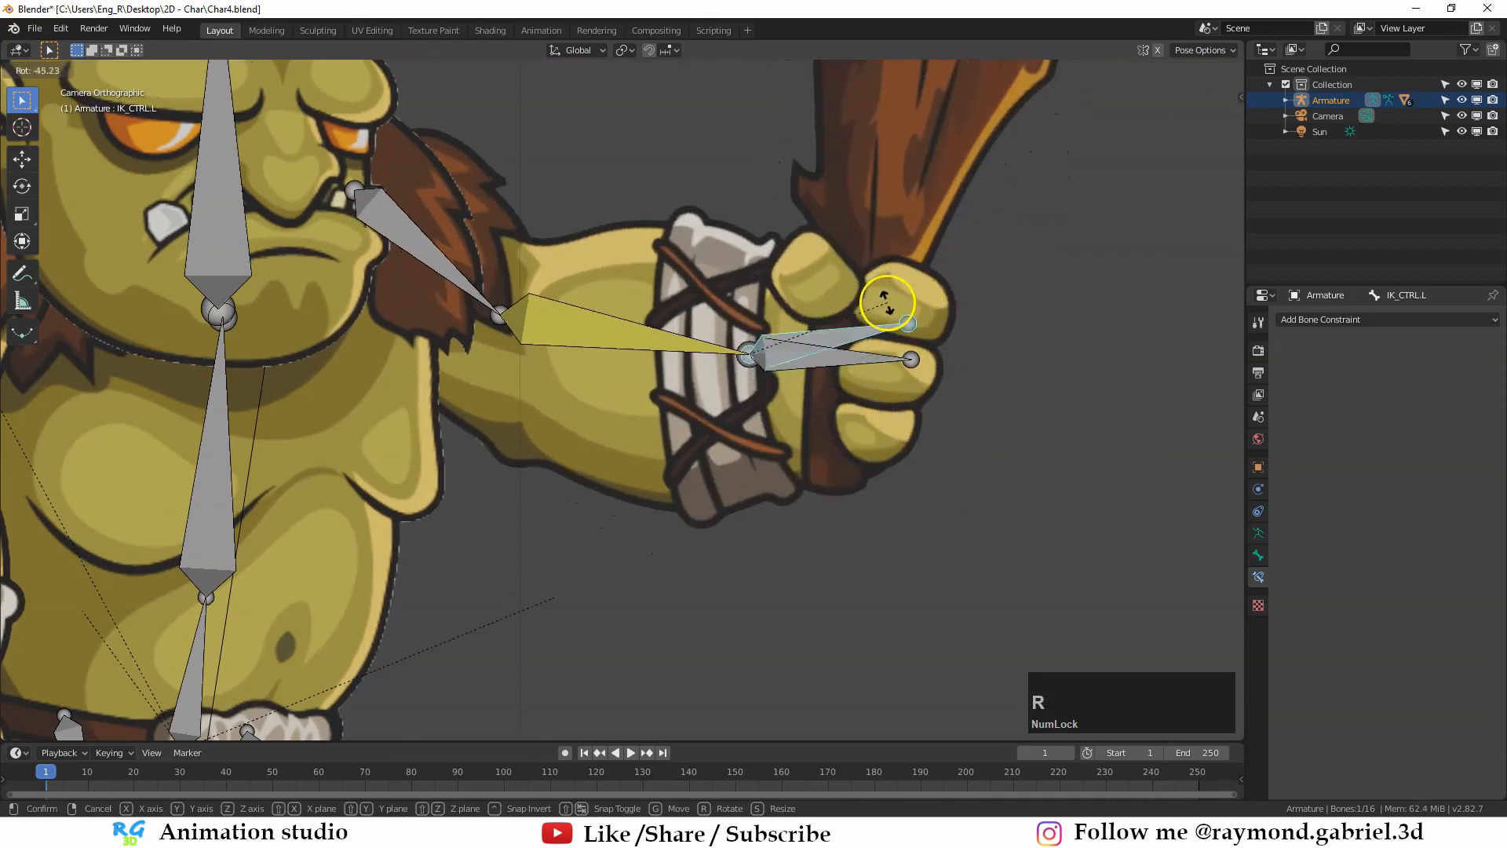
{"action": "right_click", "coordinate": [878, 314]}
{"action": "left_click", "coordinate": [836, 356]}
{"action": "key", "text": "g"}
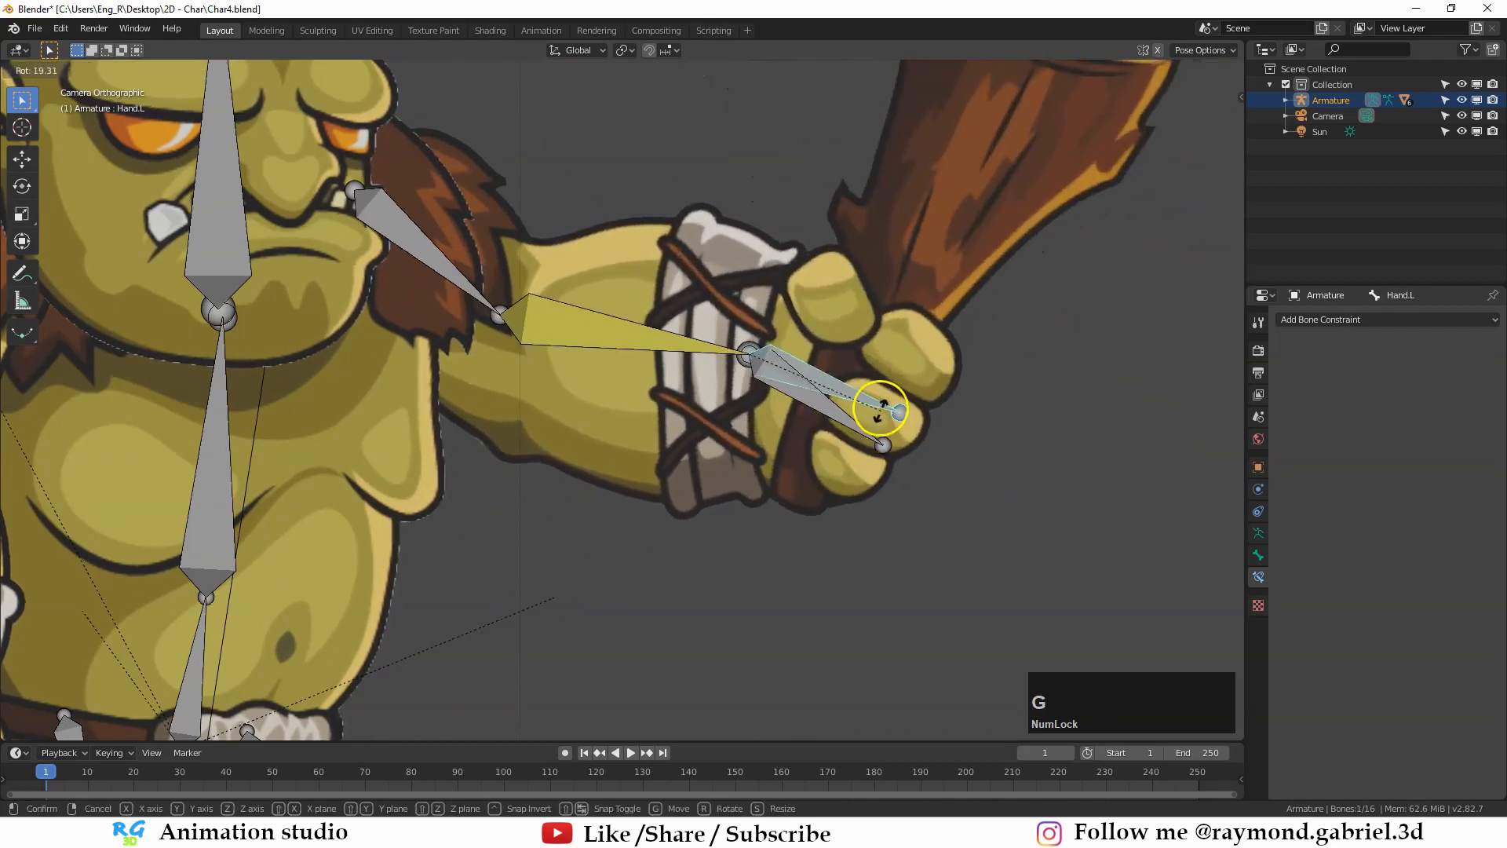
{"action": "left_click", "coordinate": [871, 416]}
Step: Move the IK_CTRL.L bone about 0.017 m in Y and 0.023 m in Z
{"action": "scroll", "coordinate": [636, 470], "scroll_direction": "down", "scroll_amount": 1}
{"action": "middle_click_drag", "start_coordinate": [626, 401], "coordinate": [636, 436], "text": "shift"}
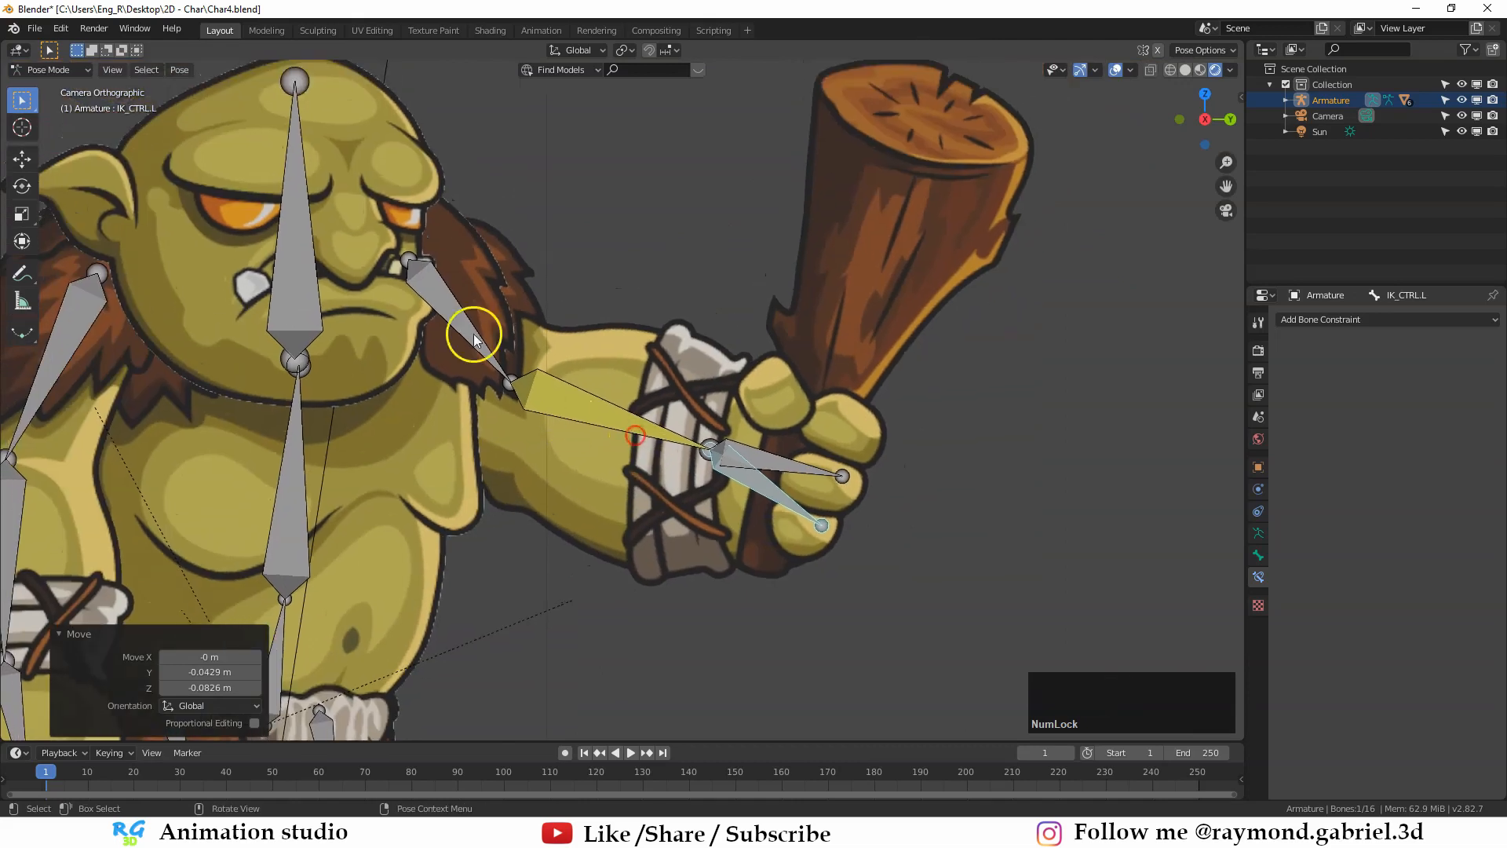
{"action": "scroll", "coordinate": [685, 477], "scroll_direction": "down", "scroll_amount": 2}
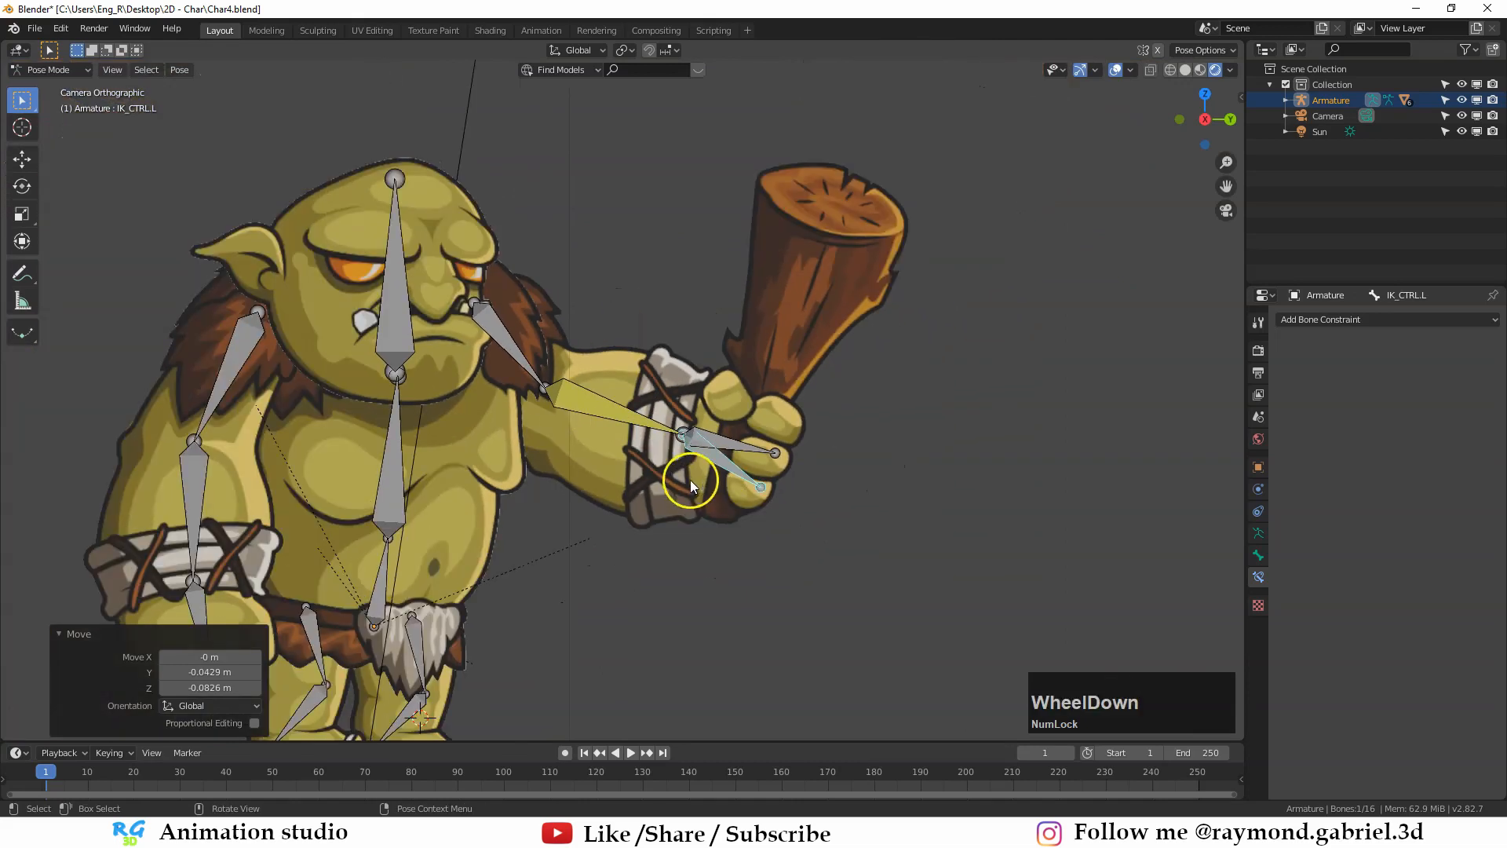
{"action": "scroll", "coordinate": [690, 404], "scroll_direction": "down", "scroll_amount": 1}
{"action": "middle_click_drag", "start_coordinate": [695, 400], "coordinate": [775, 330], "text": "shift"}
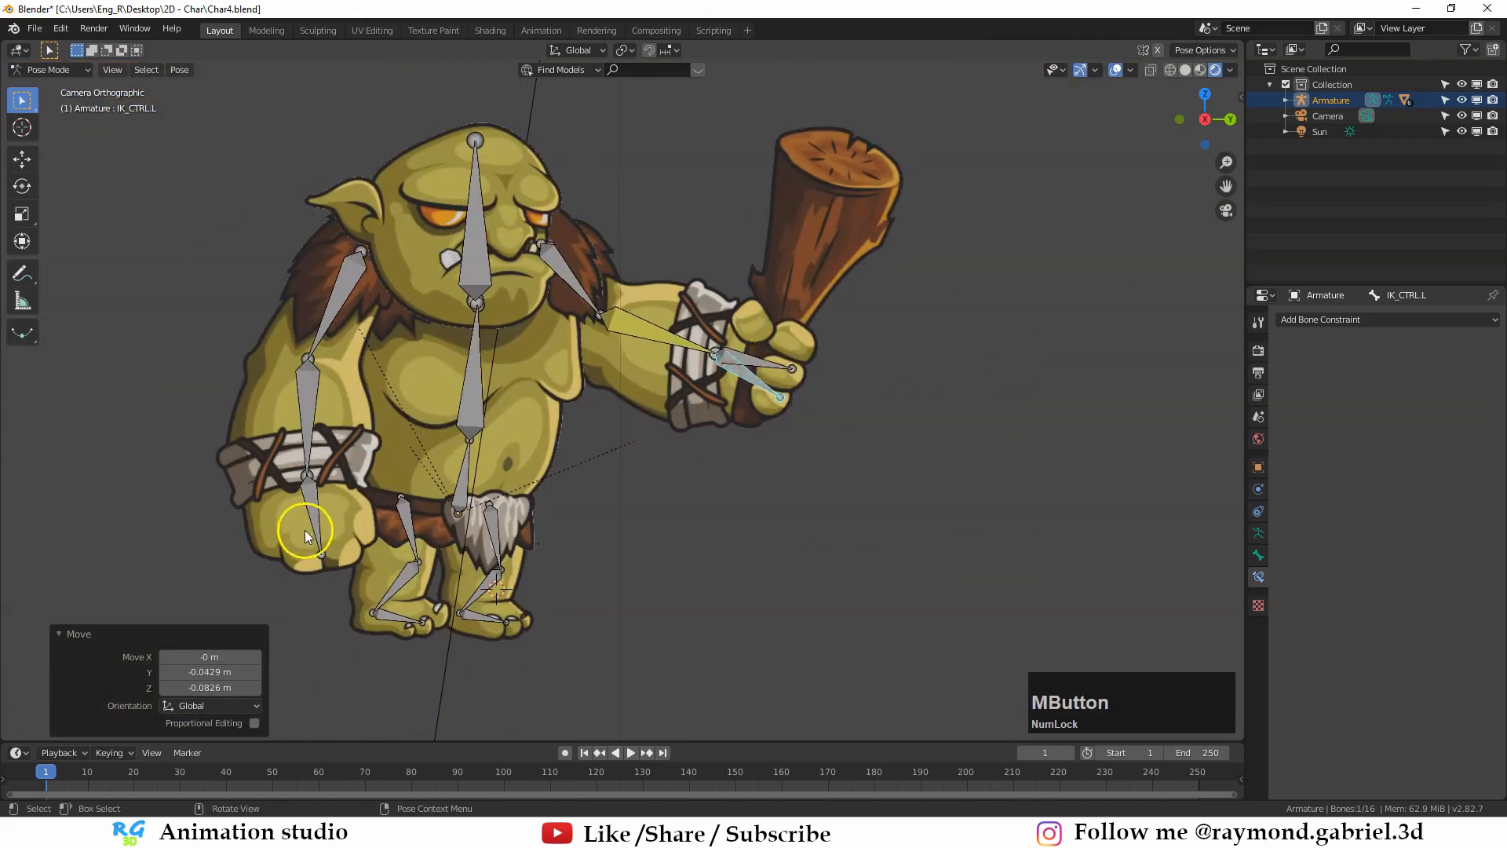
{"action": "scroll", "coordinate": [735, 352], "scroll_direction": "up", "scroll_amount": 3}
{"action": "middle_click_drag", "start_coordinate": [795, 397], "coordinate": [727, 415], "text": "shift"}
{"action": "key", "text": "g"}
{"action": "left_click", "coordinate": [761, 380]}
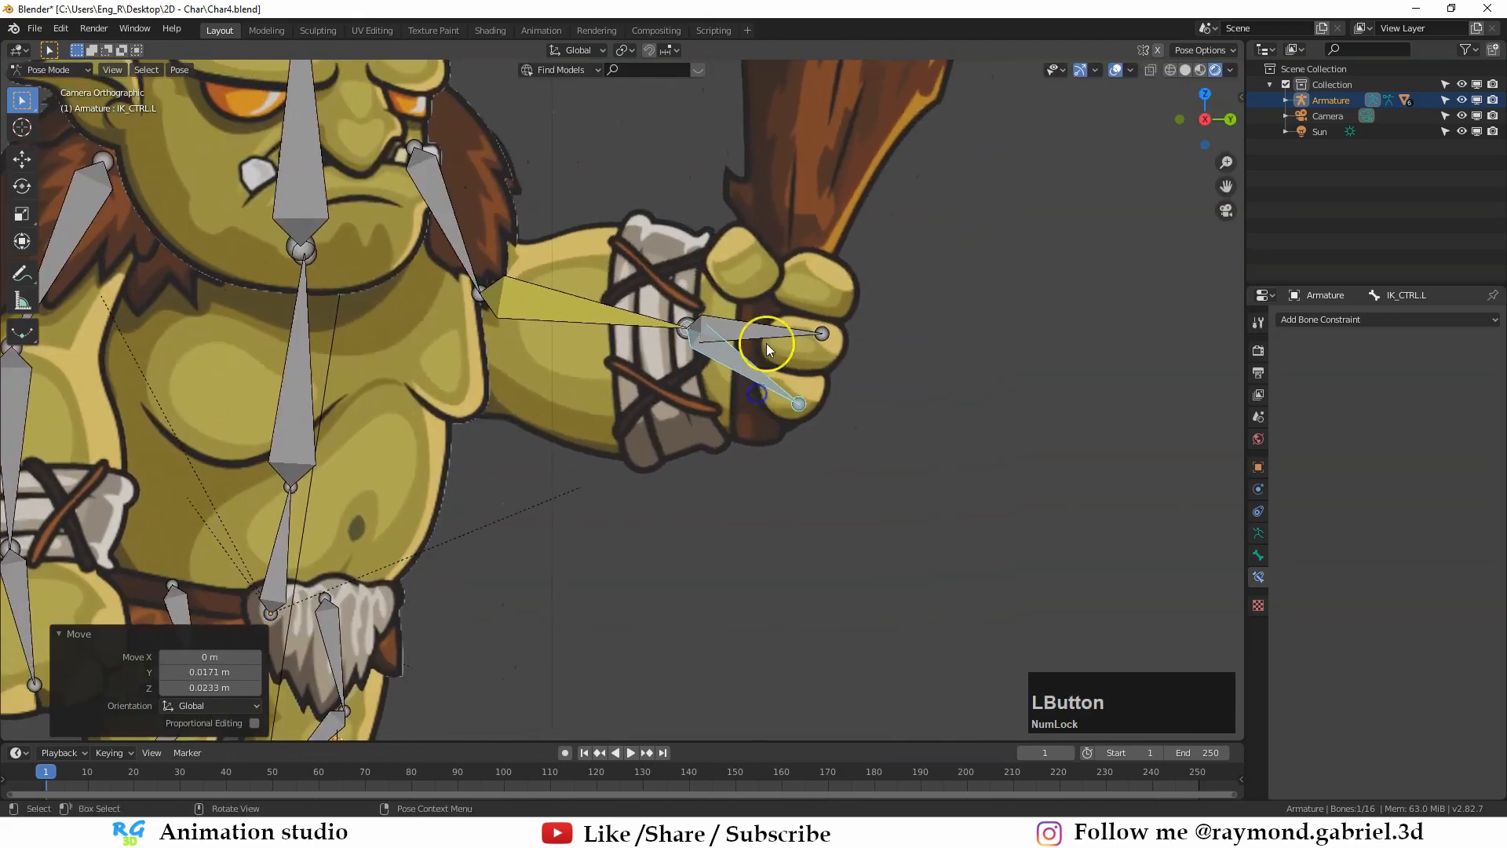
Step: Add a Copy Rotation constraint to the Hand.L bone with Armature as target and IK_CTRL.L as bone
{"action": "left_click", "coordinate": [742, 343]}
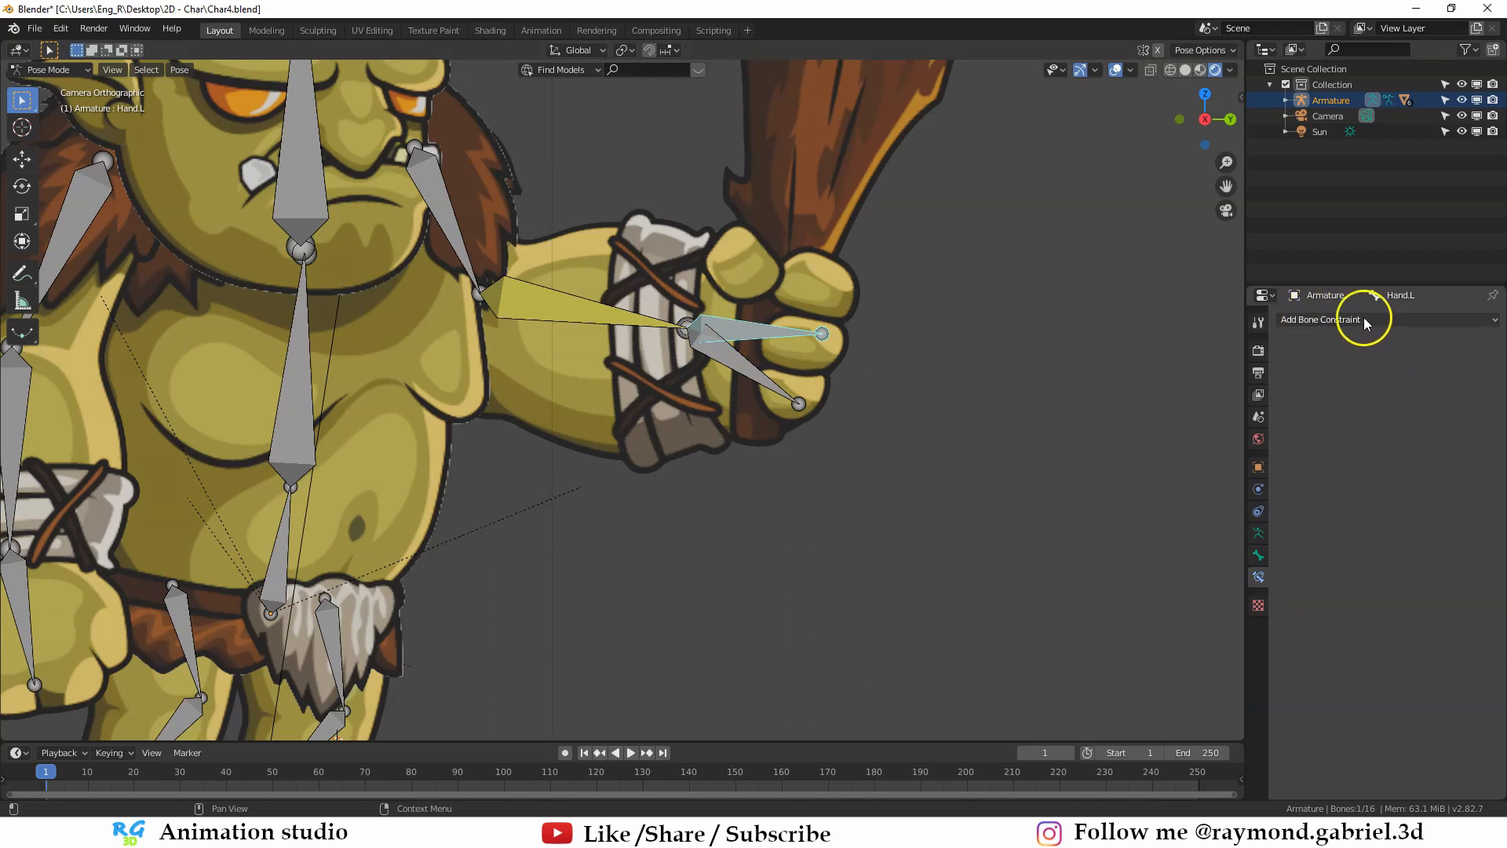
{"action": "left_click", "coordinate": [1339, 320]}
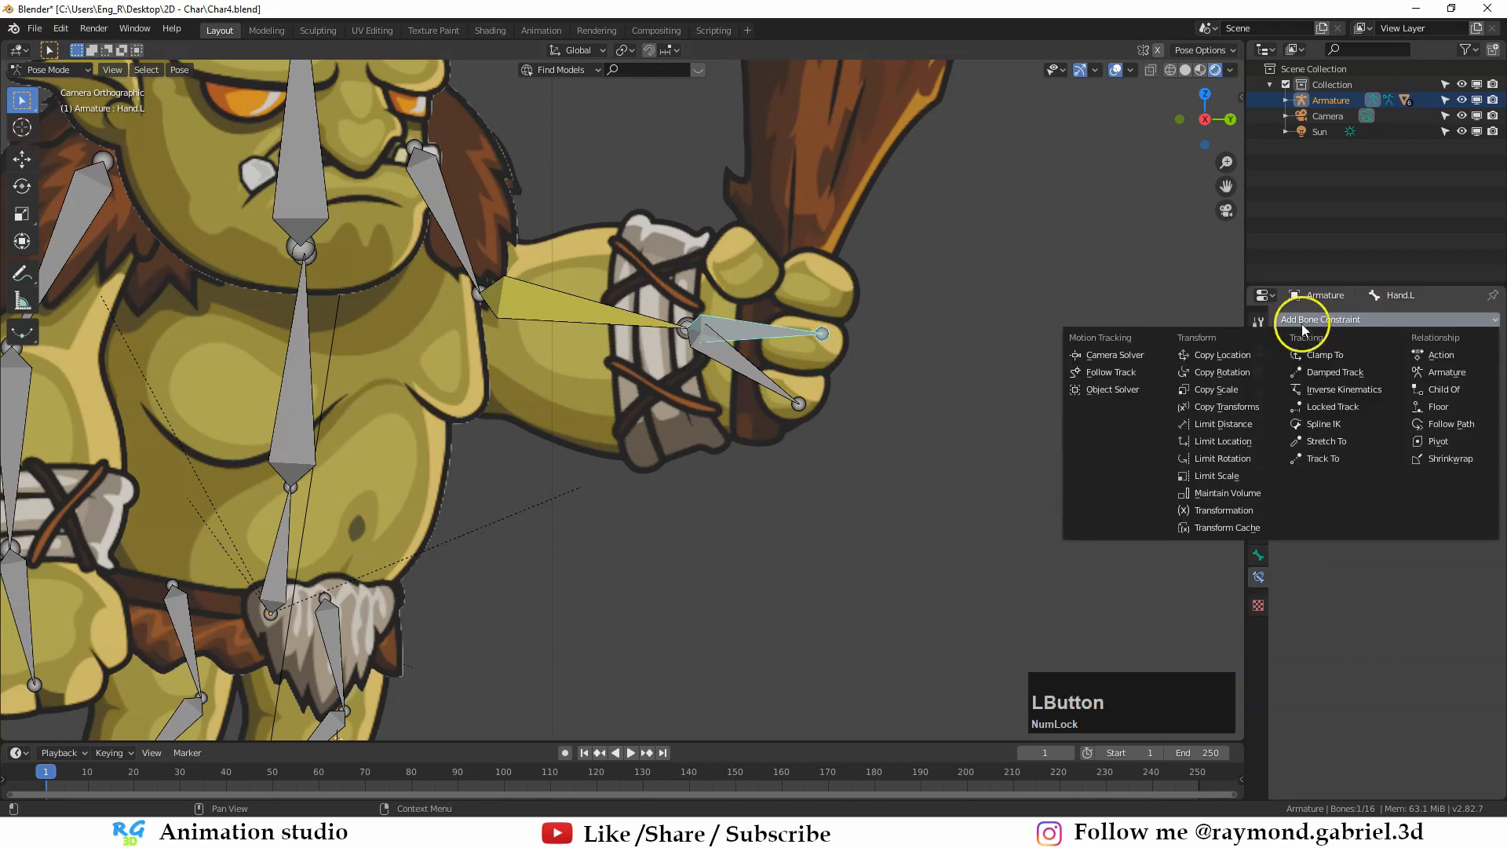
{"action": "left_click", "coordinate": [1222, 374]}
{"action": "left_click", "coordinate": [1371, 375]}
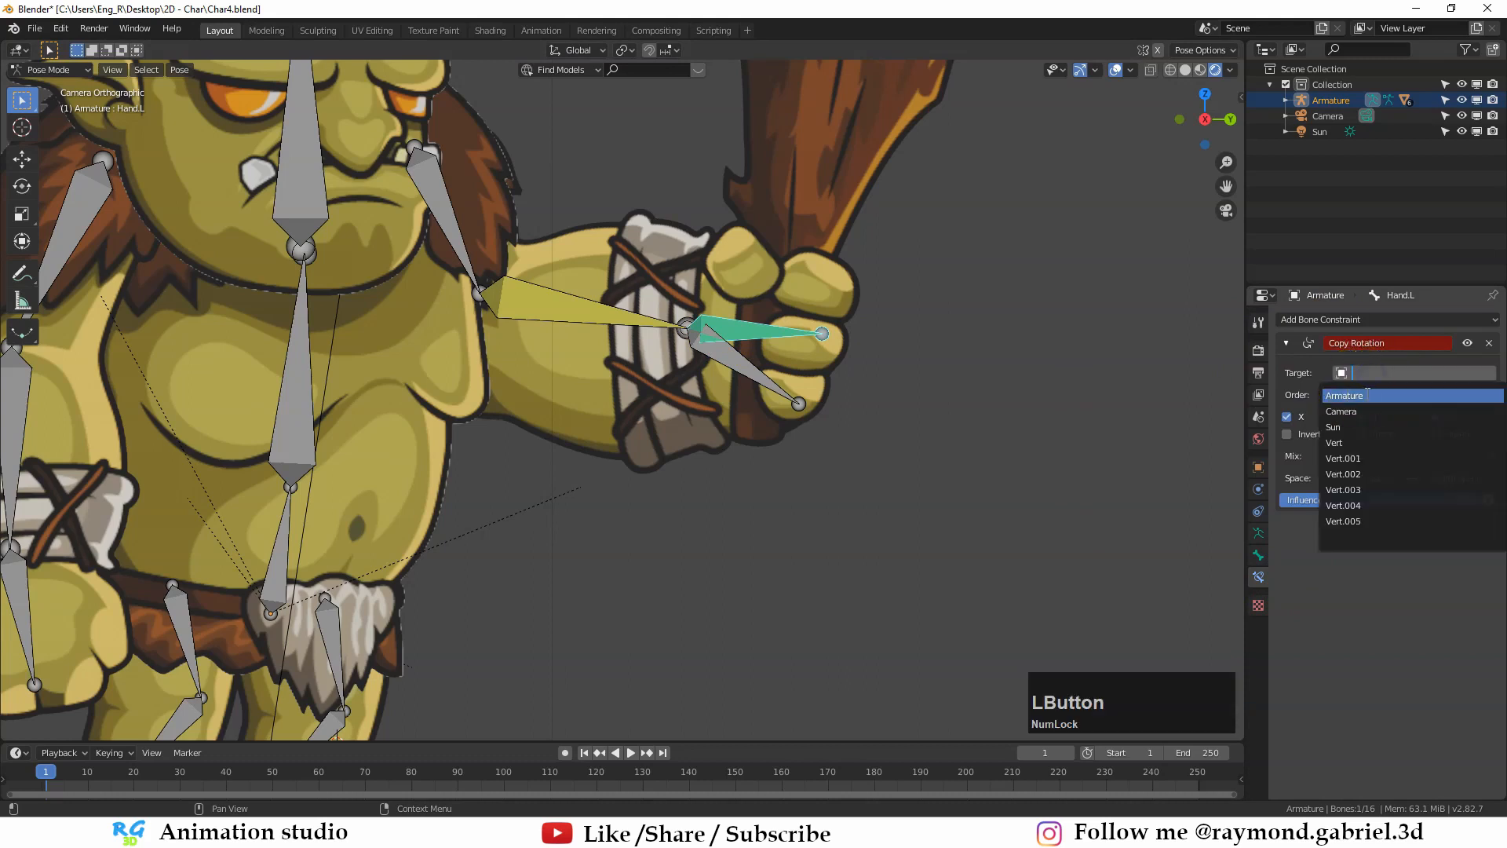
{"action": "left_click", "coordinate": [1366, 396]}
{"action": "left_click", "coordinate": [1388, 396]}
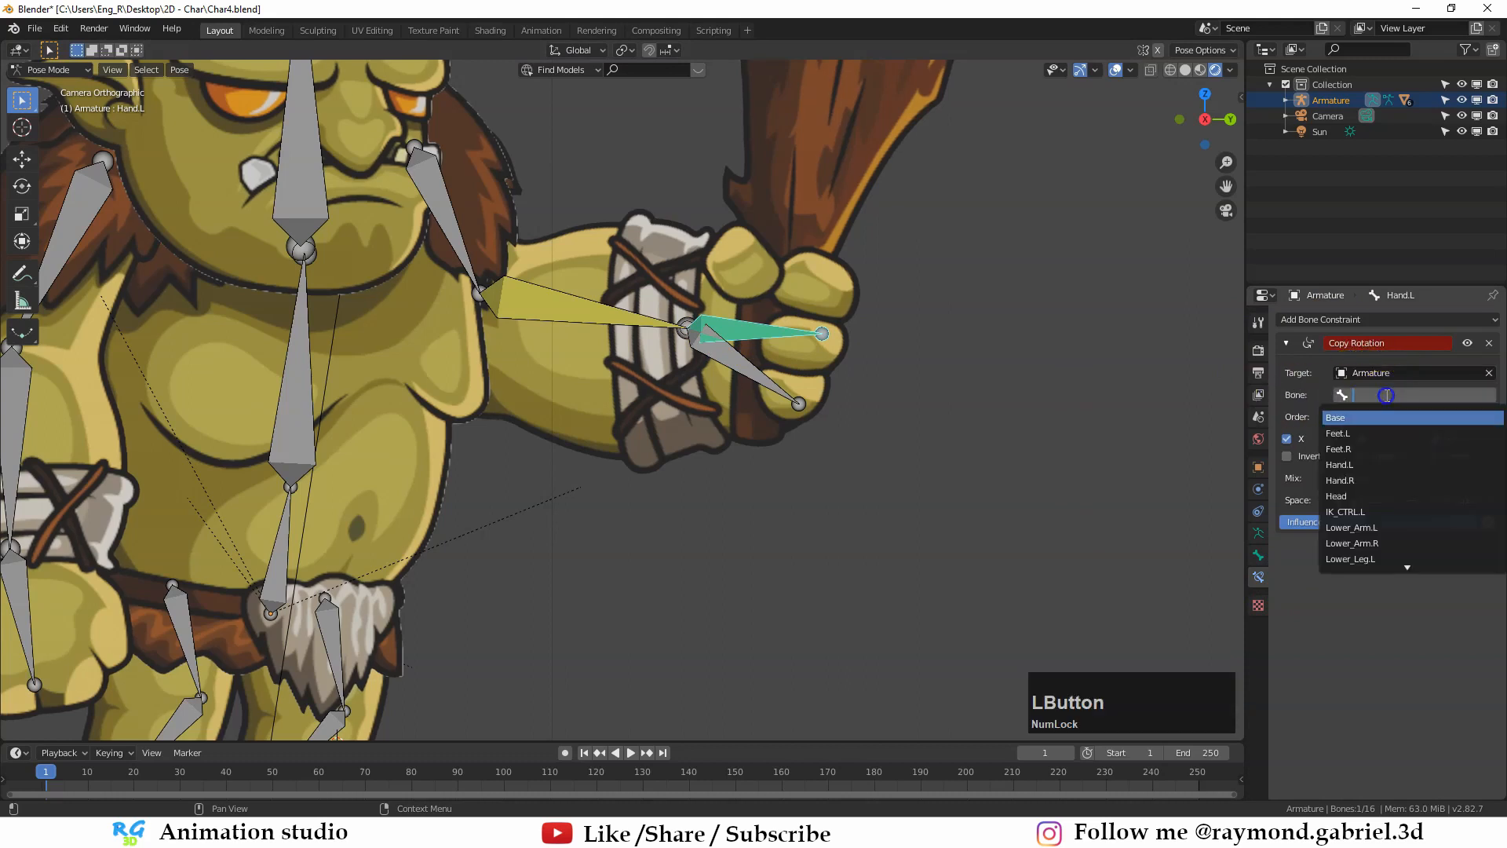
{"action": "left_click", "coordinate": [1348, 512]}
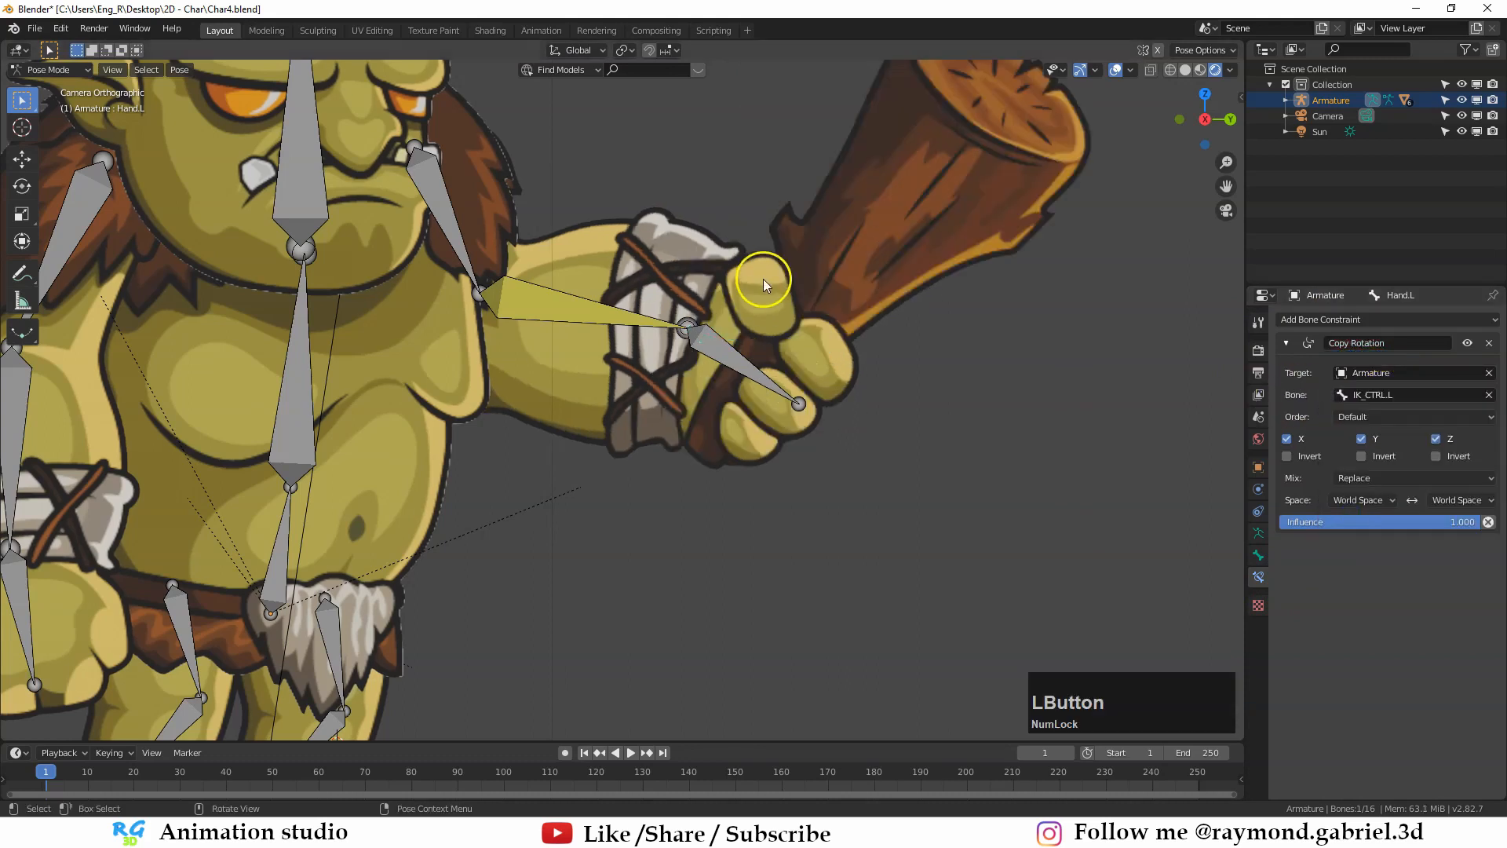
Step: Alternately move and rotate the IK_CTRL.L bone to test its control over the club arm and hand
{"action": "left_click", "coordinate": [726, 363]}
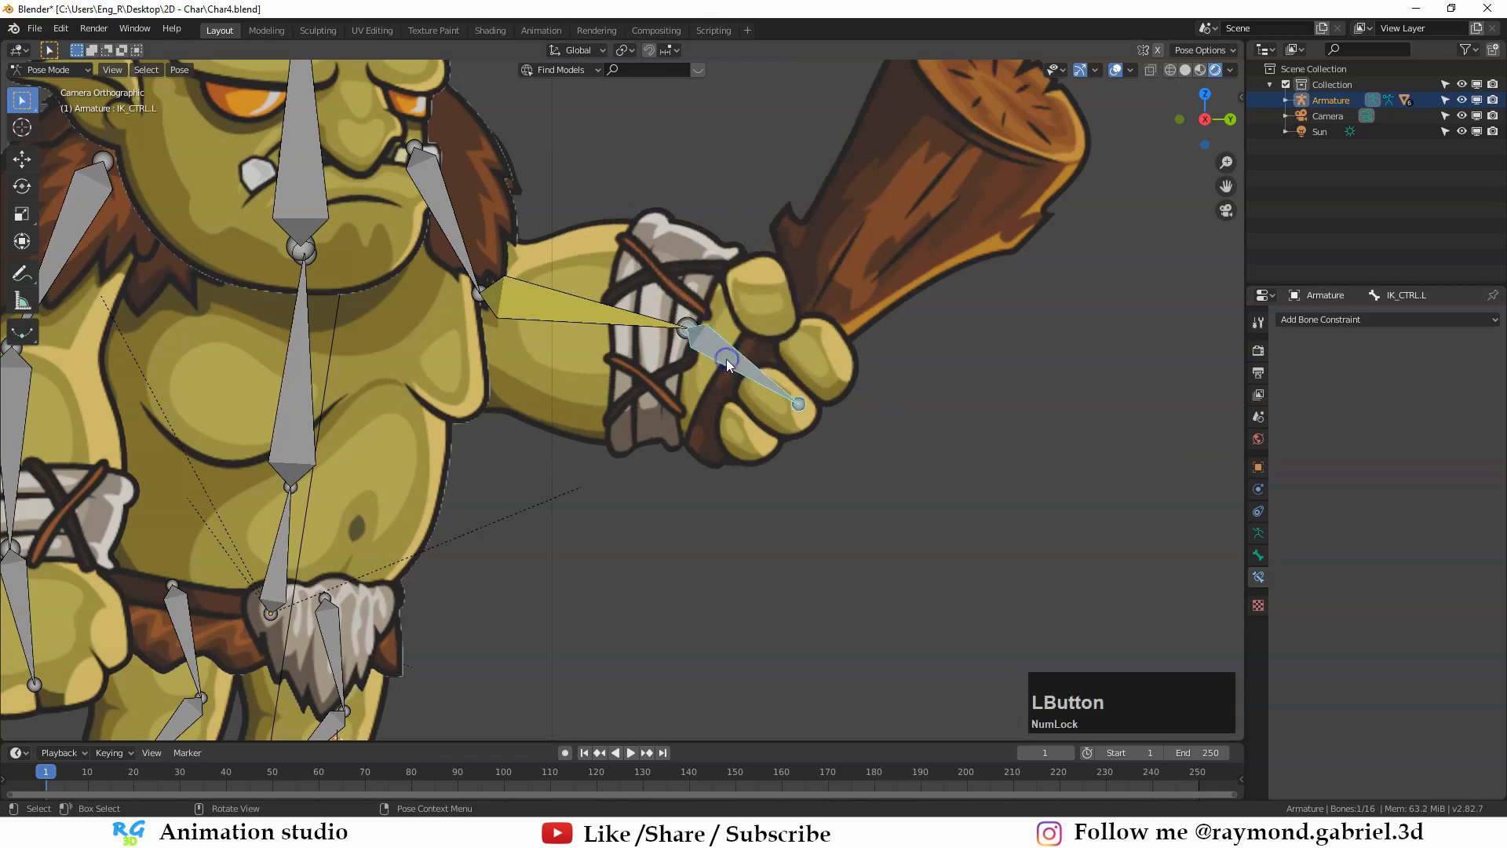
{"action": "key", "text": "g"}
{"action": "left_click", "coordinate": [834, 430]}
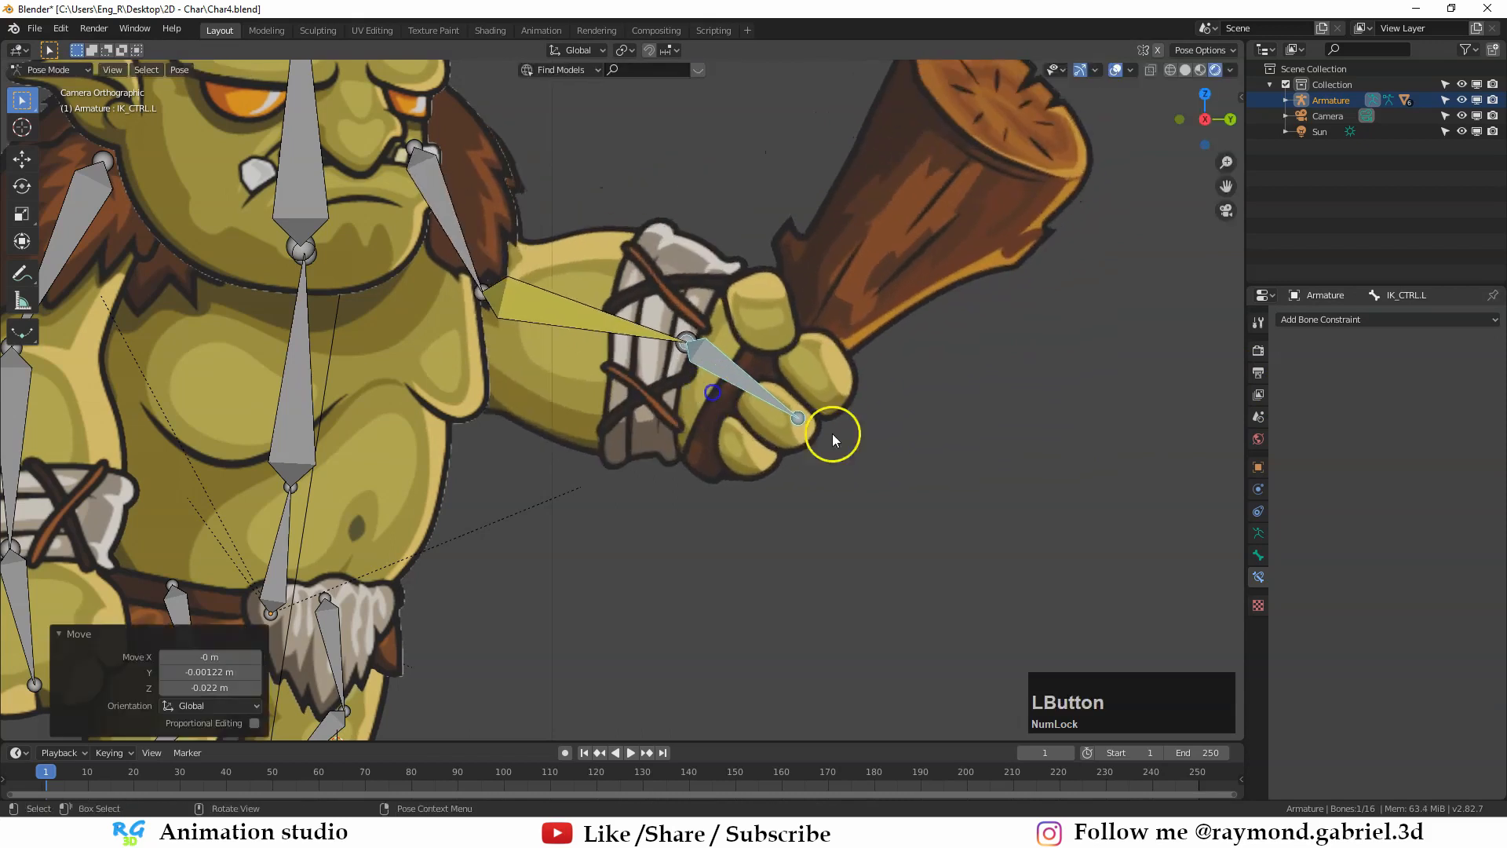
{"action": "key", "text": "r"}
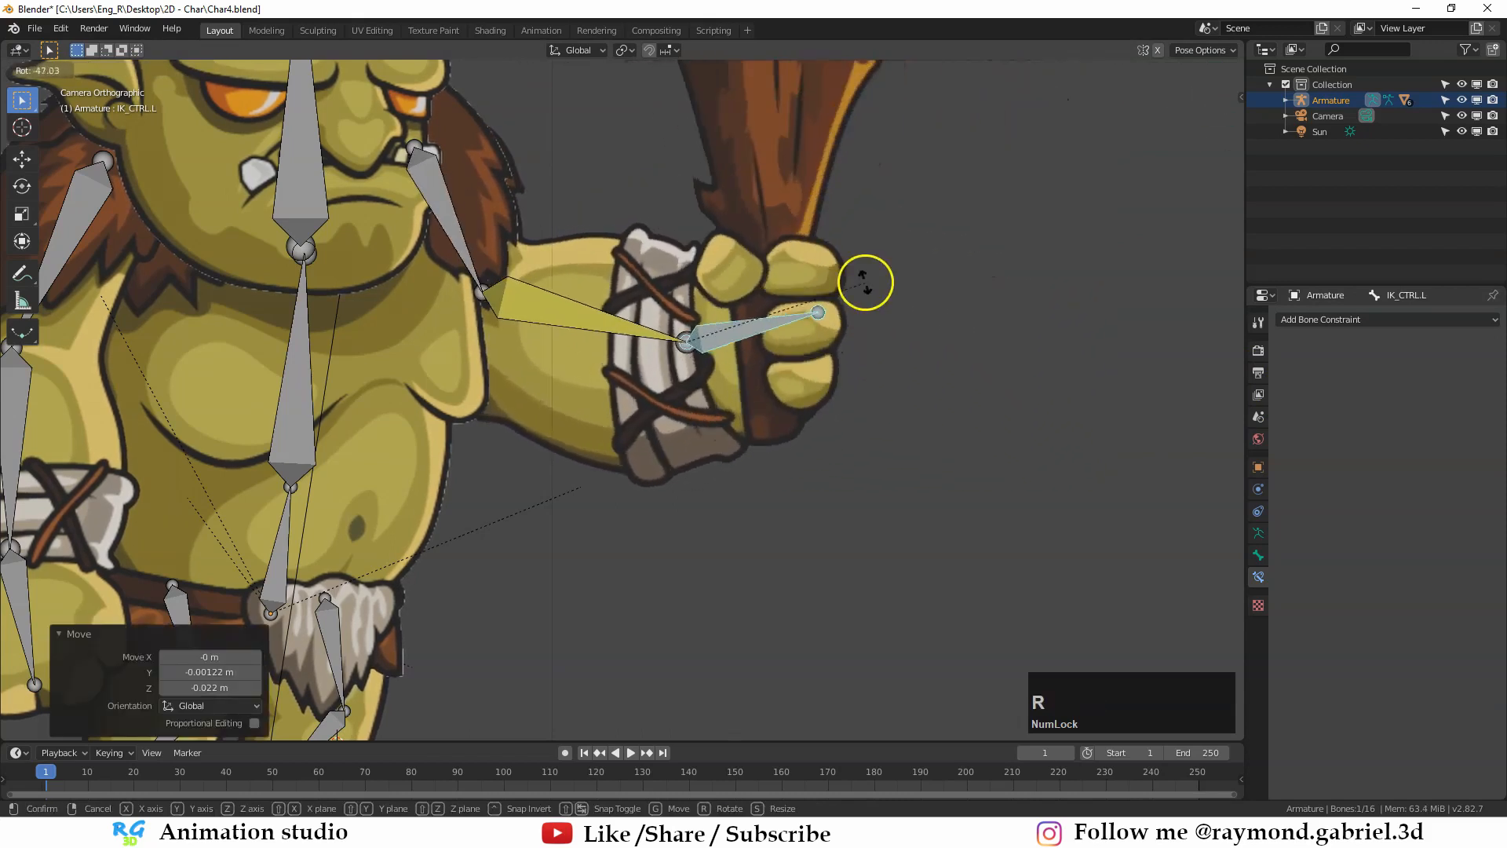
{"action": "left_click", "coordinate": [868, 284]}
{"action": "key", "text": "g"}
{"action": "left_click", "coordinate": [899, 463]}
{"action": "key", "text": "r"}
{"action": "left_click", "coordinate": [852, 433]}
{"action": "key", "text": "g"}
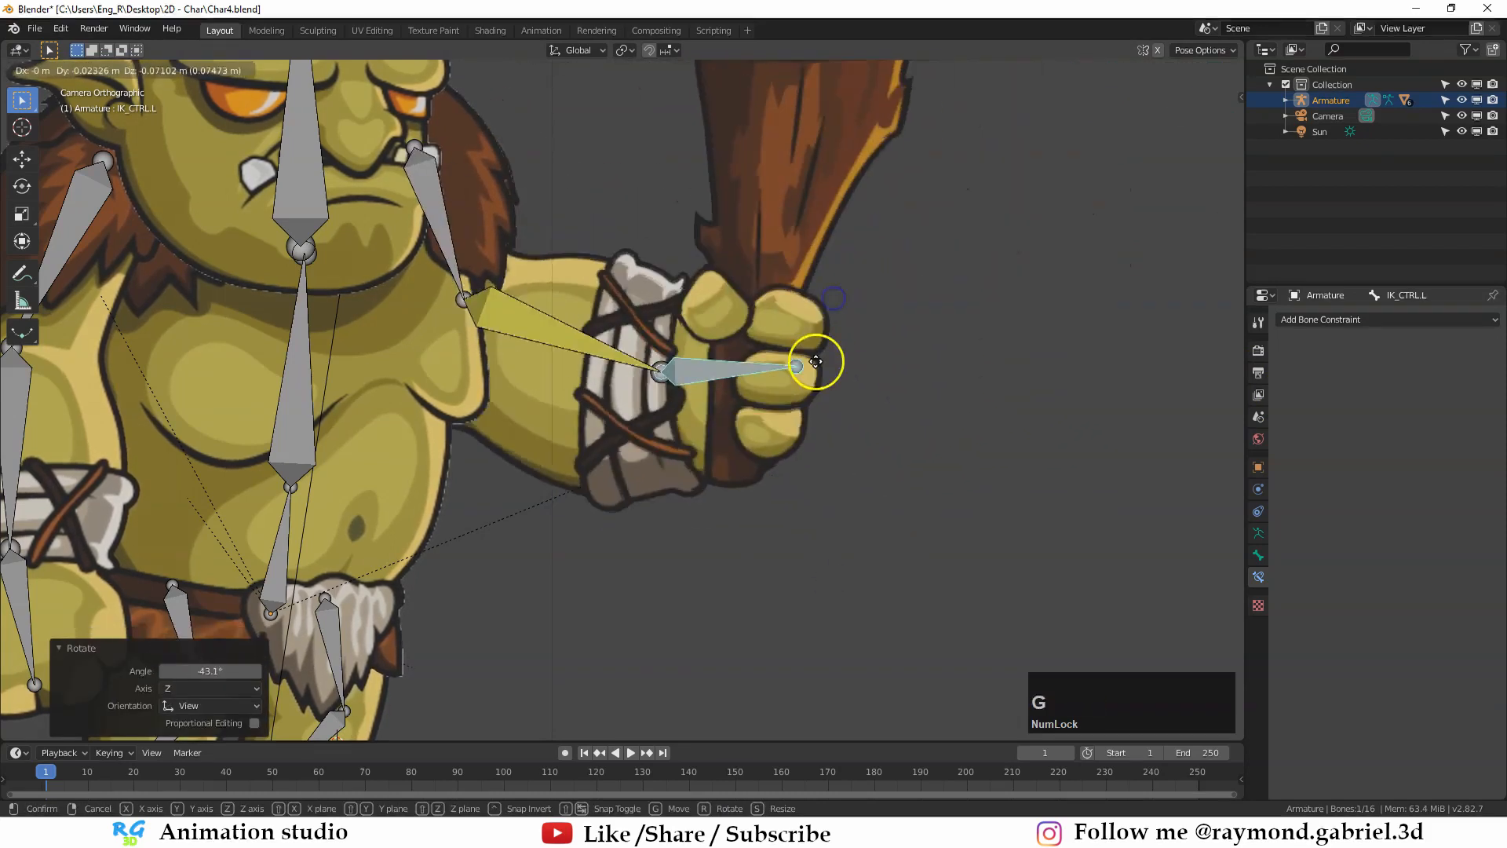
{"action": "left_click", "coordinate": [806, 398]}
{"action": "key", "text": "r"}
{"action": "left_click", "coordinate": [834, 357]}
{"action": "key", "text": "g"}
{"action": "left_click", "coordinate": [817, 282]}
{"action": "scroll", "coordinate": [858, 447], "scroll_direction": "down", "scroll_amount": 4}
{"action": "scroll", "coordinate": [707, 457], "scroll_direction": "up", "scroll_amount": 3}
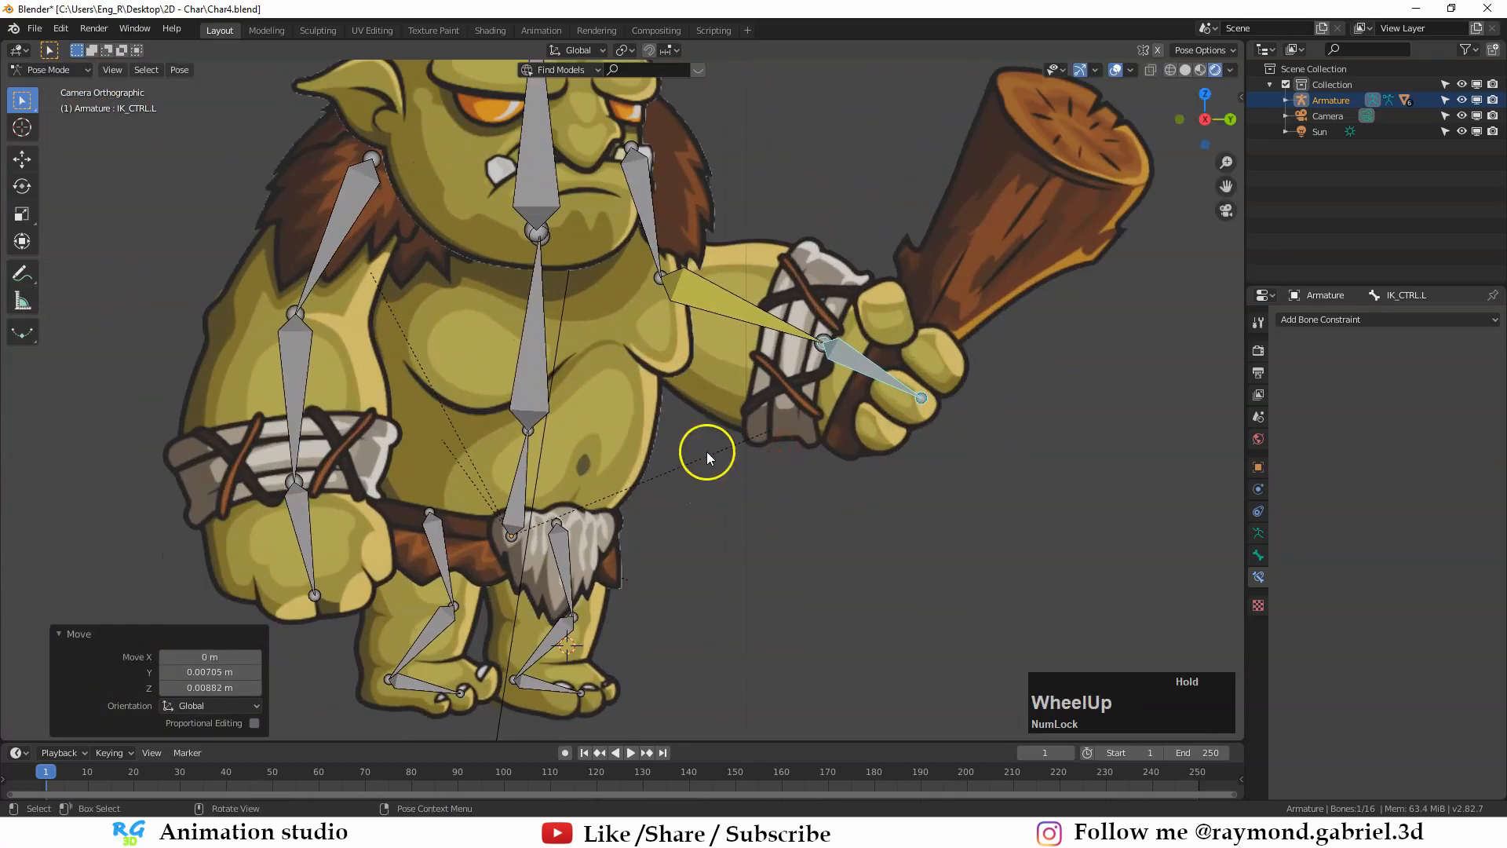
Step: Duplicate the Hand.R bone and rename the copy IK_CTRL.R
{"action": "left_click", "coordinate": [294, 384]}
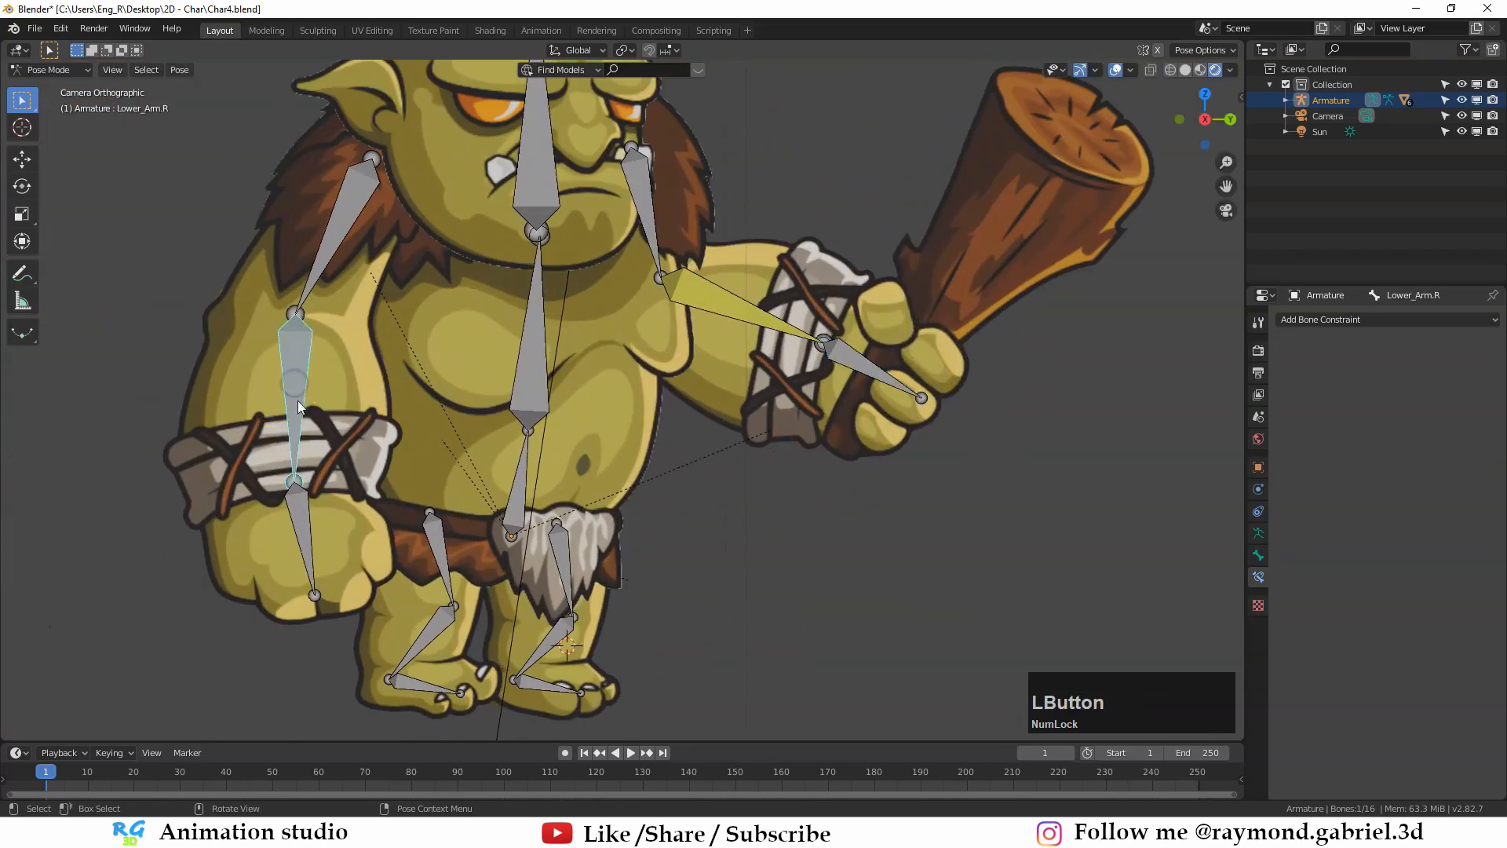
{"action": "left_click", "coordinate": [299, 540]}
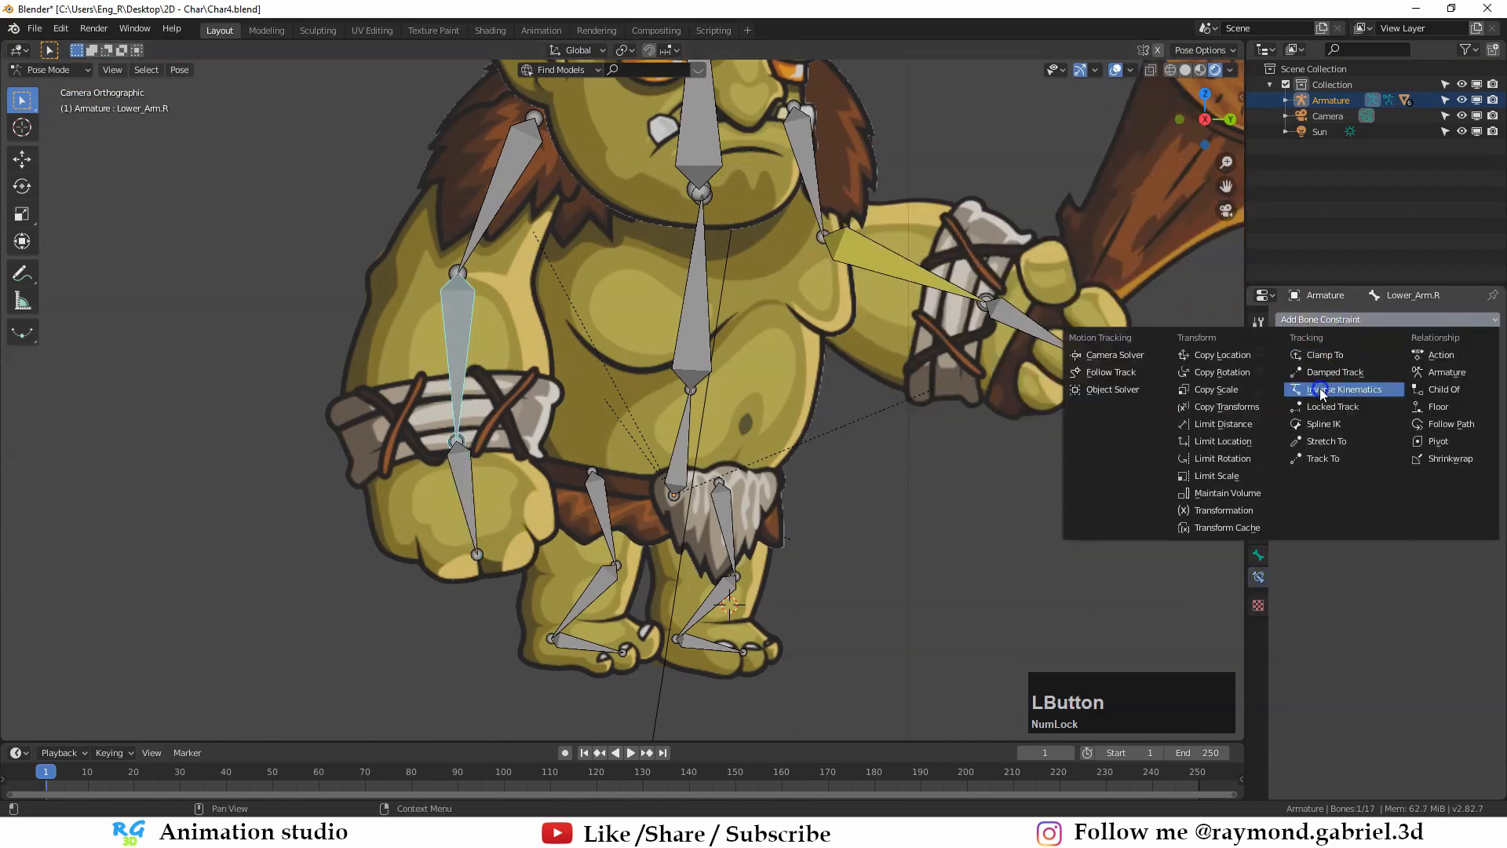
{"action": "left_click", "coordinate": [1256, 392]}
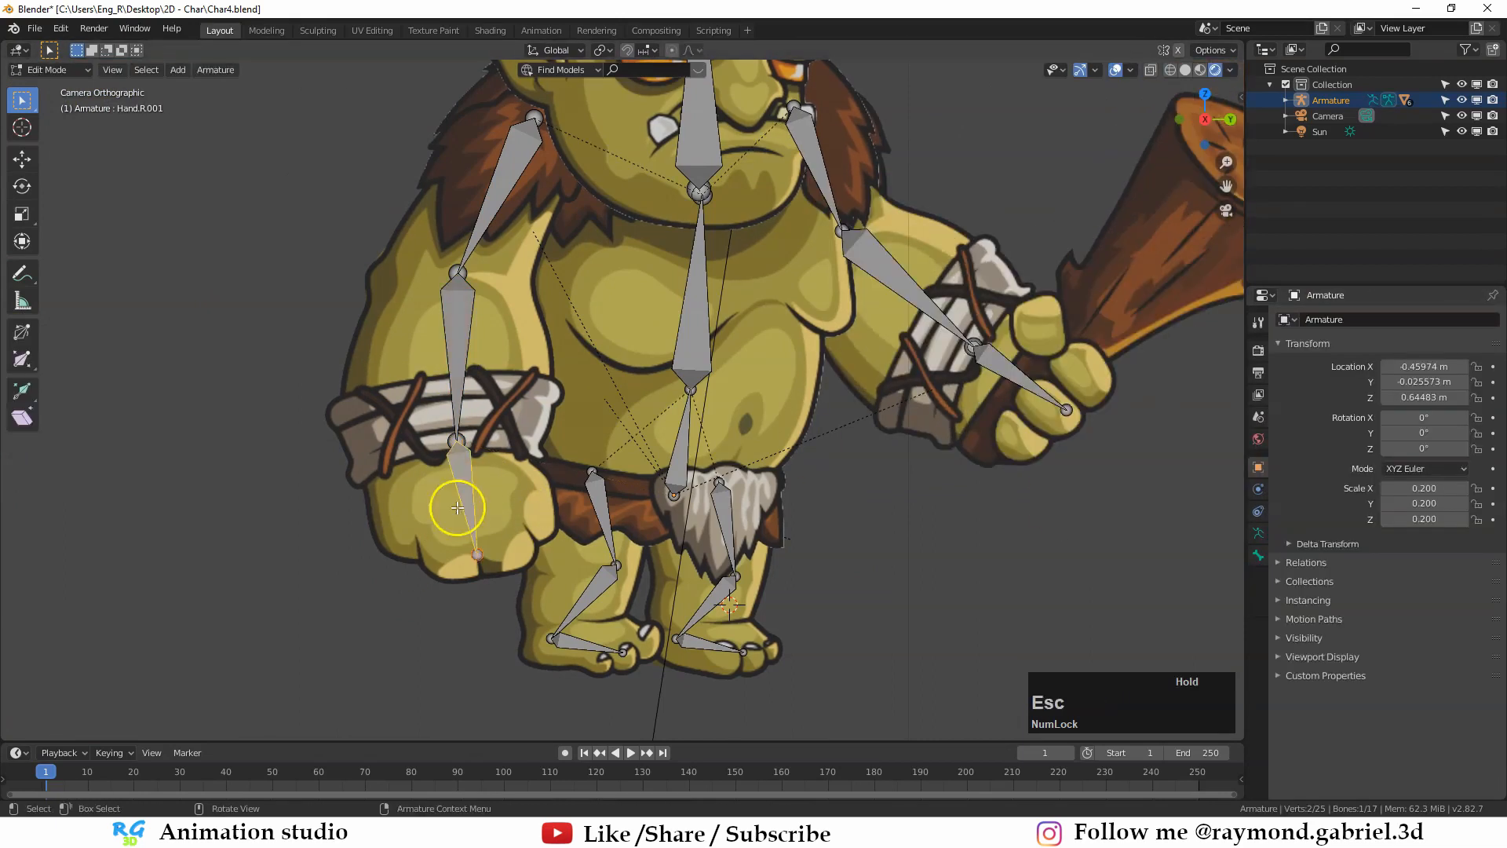
{"action": "left_click", "coordinate": [1350, 319]}
{"action": "type", "text": "IK"}
{"action": "key", "text": "Return"}
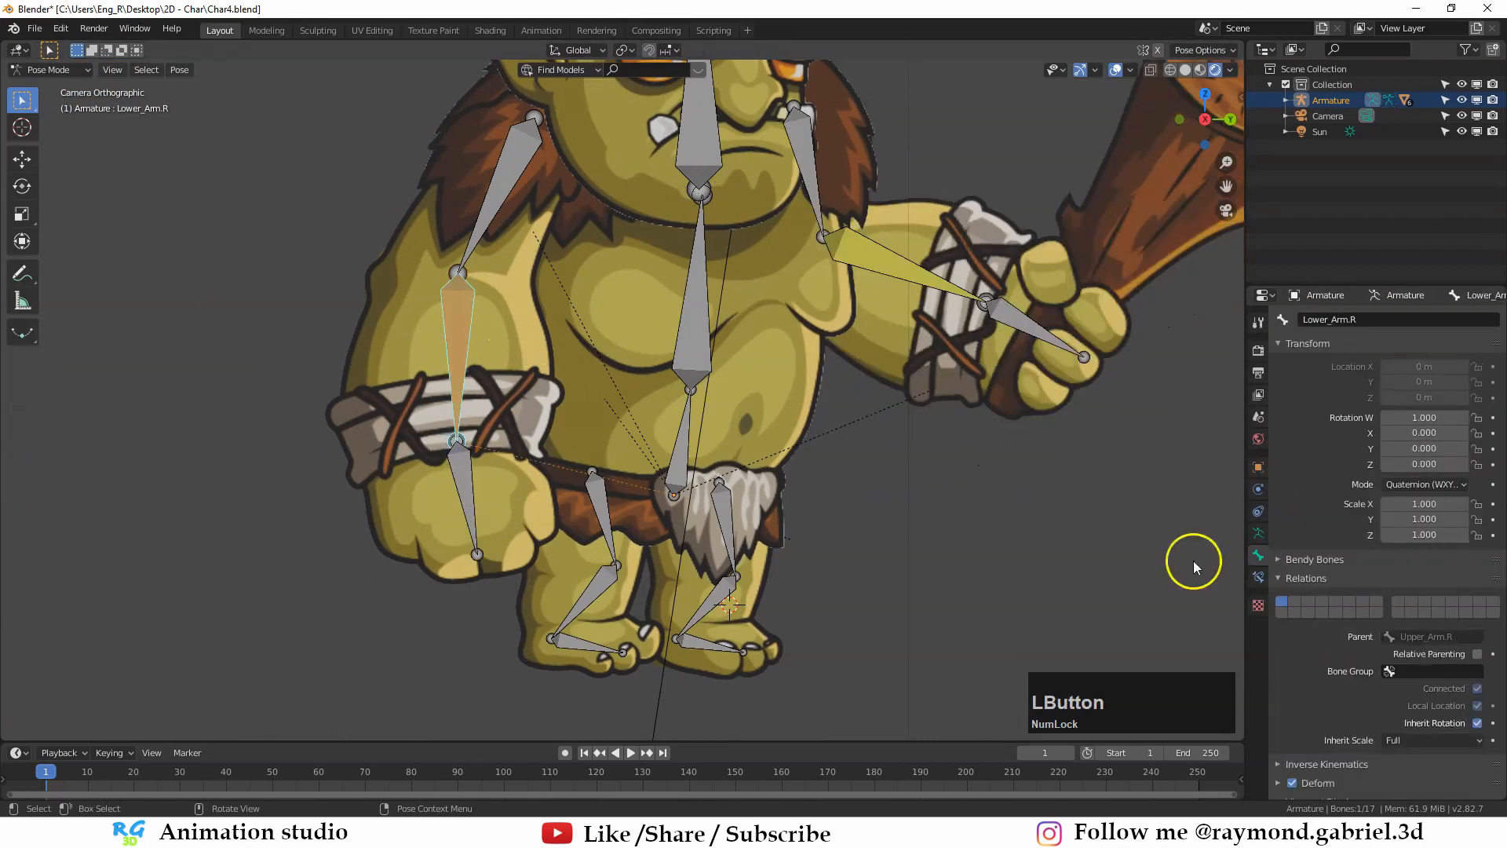
Step: Target the Inverse Kinematics constraint of Lower_Arm.R to the IK_CTRL.R bone and test-move the arm control
{"action": "left_click", "coordinate": [1405, 395]}
{"action": "left_click", "coordinate": [1349, 538]}
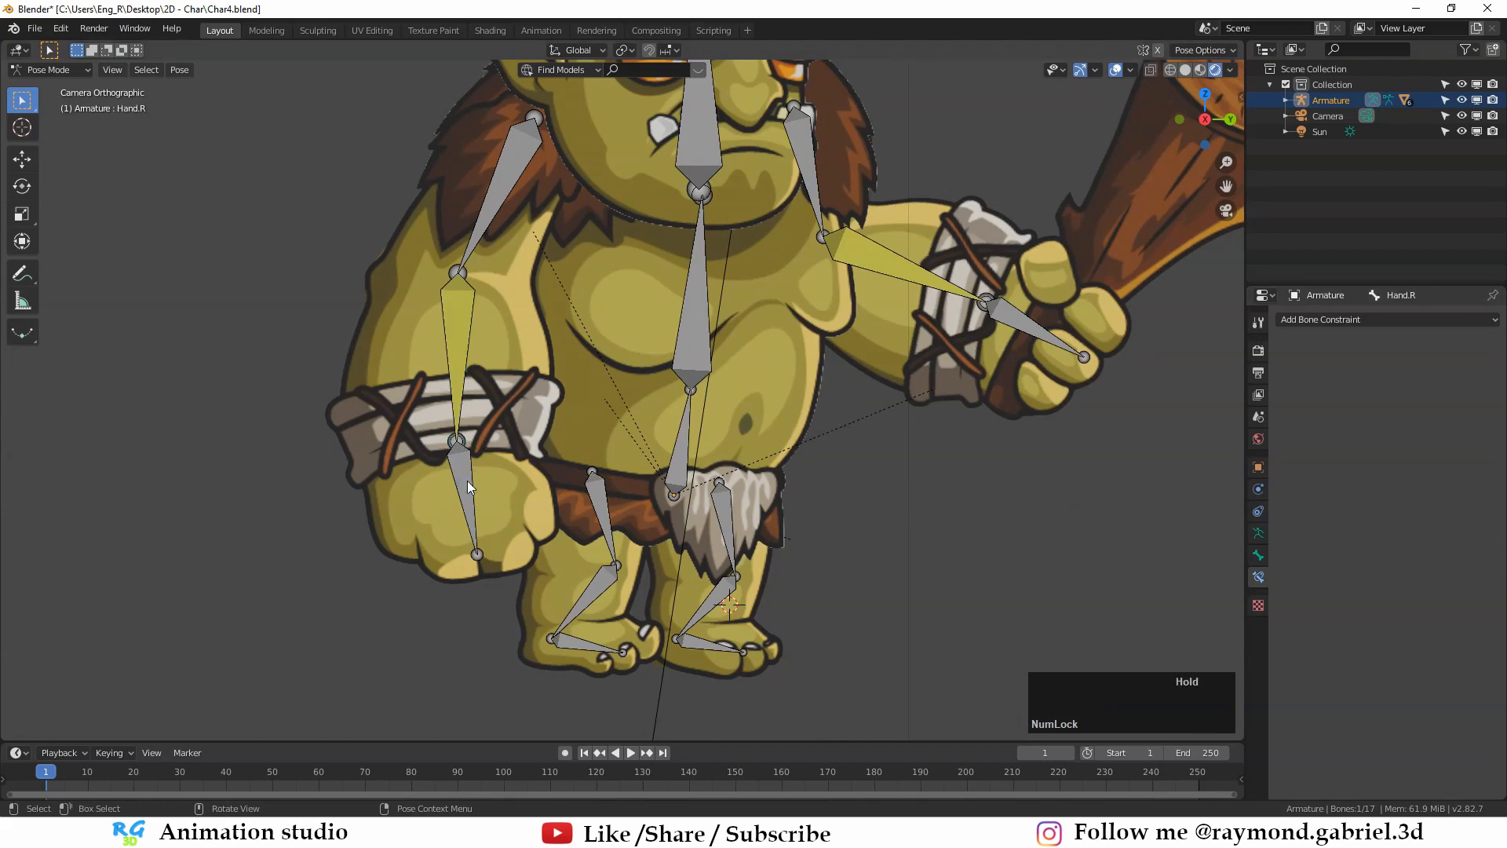
{"action": "key", "text": "g"}
Step: Add a Copy Rotation constraint to the Hand.R bone with Armature as target and IK_CTRL.R as bone
{"action": "left_click", "coordinate": [1350, 319]}
{"action": "left_click", "coordinate": [1209, 359]}
{"action": "left_click", "coordinate": [1380, 395]}
{"action": "left_click", "coordinate": [1351, 538]}
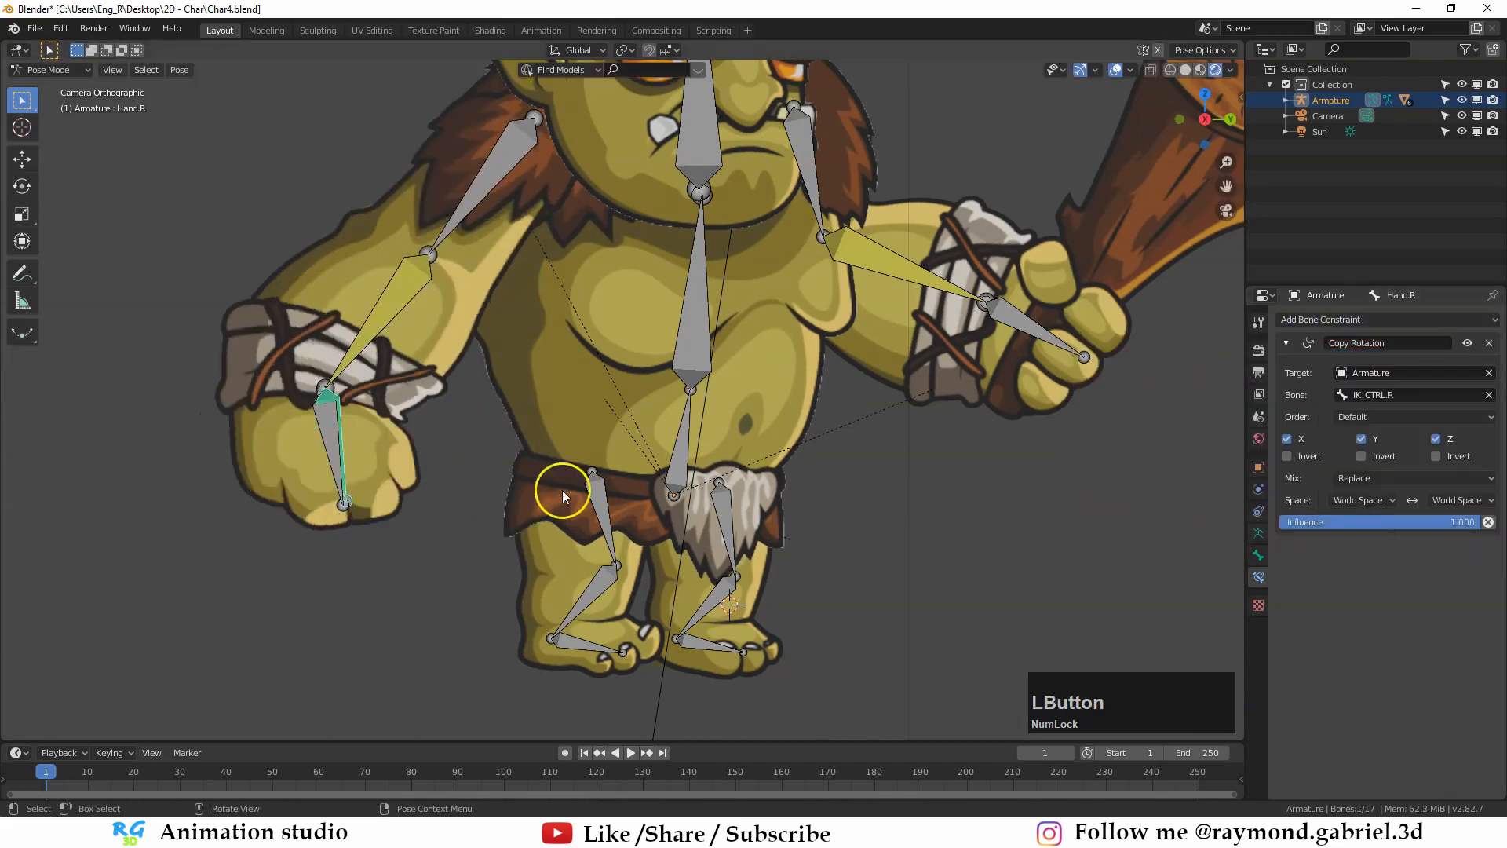
Step: Move the IK_CTRL.R bone and rotate it about -8.81° to test its control over the empty-handed arm
{"action": "left_click", "coordinate": [336, 448]}
{"action": "key", "text": "g"}
{"action": "left_click", "coordinate": [471, 439]}
{"action": "key", "text": "r"}
{"action": "left_click", "coordinate": [475, 447]}
{"action": "middle_click_drag", "start_coordinate": [526, 351], "coordinate": [507, 409], "text": "shift"}
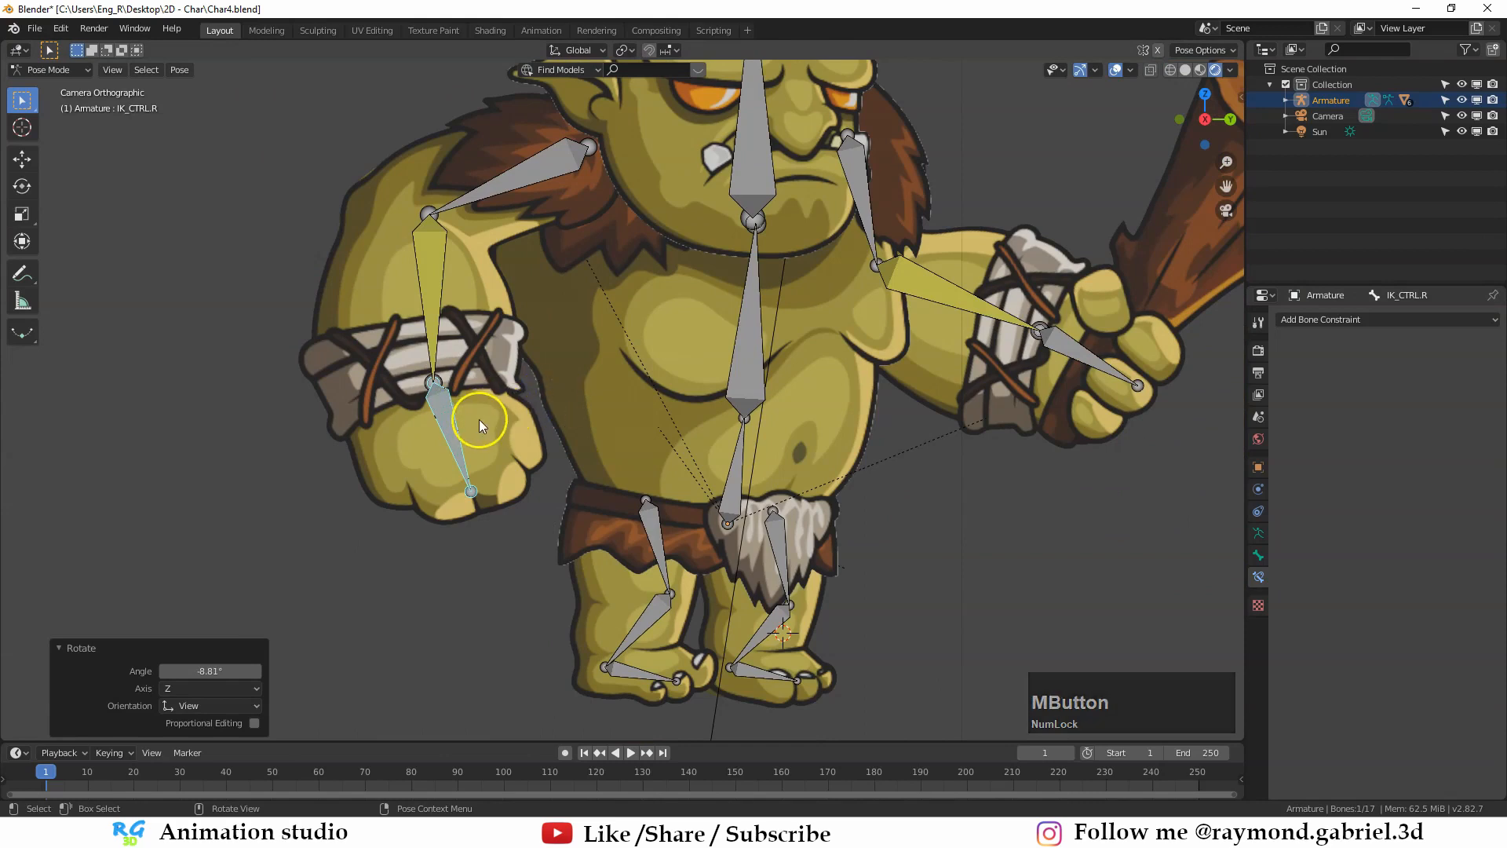
Step: Clear the rotation and location of the IK_CTRL.R bone, and reset all the armature's bones the same way, leaving nothing selected
{"action": "key", "text": "alt"}
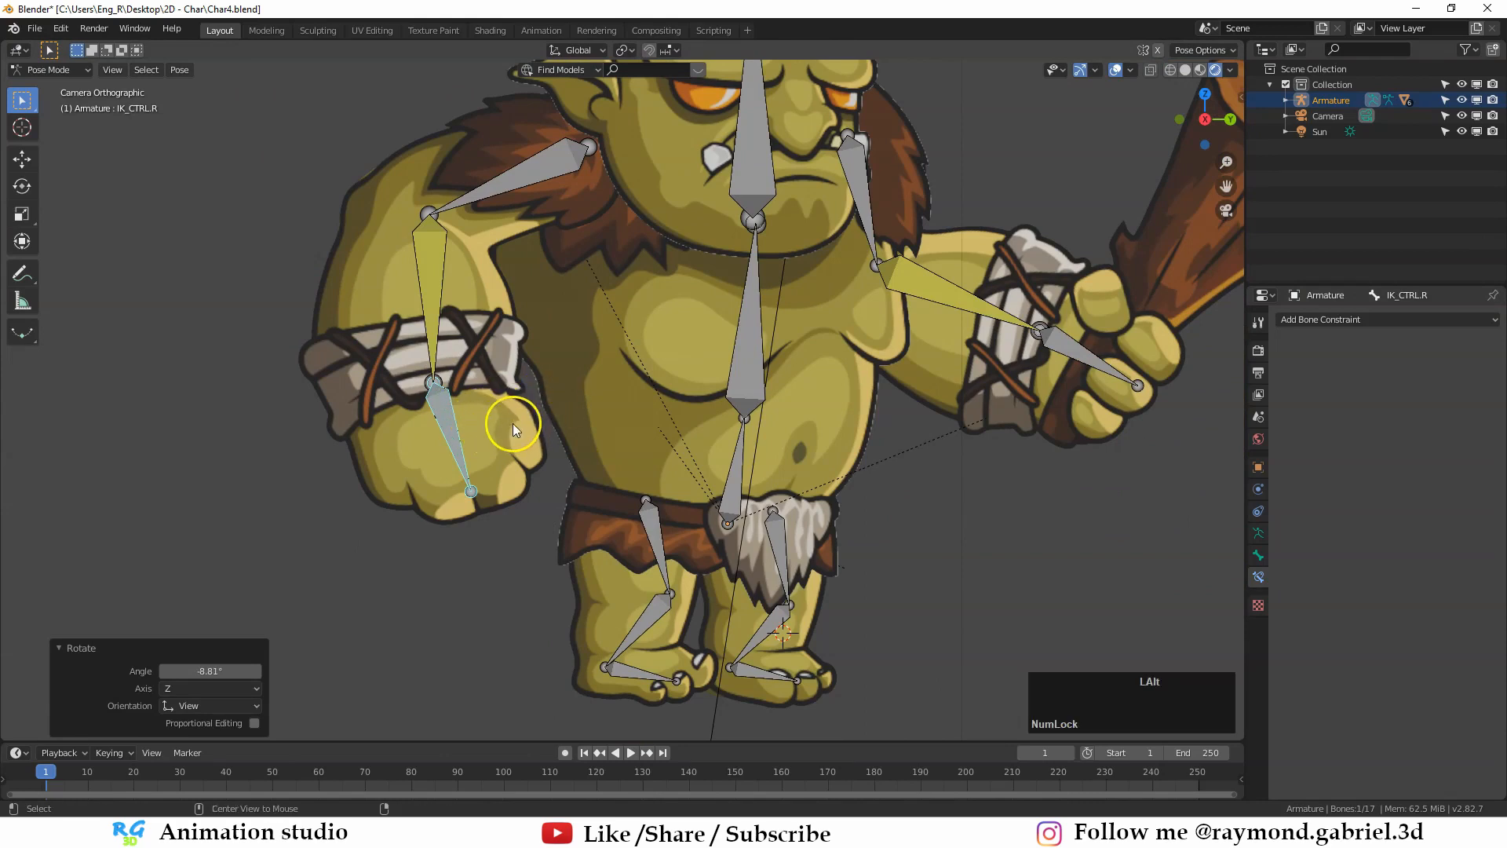
{"action": "key", "text": "alt+r"}
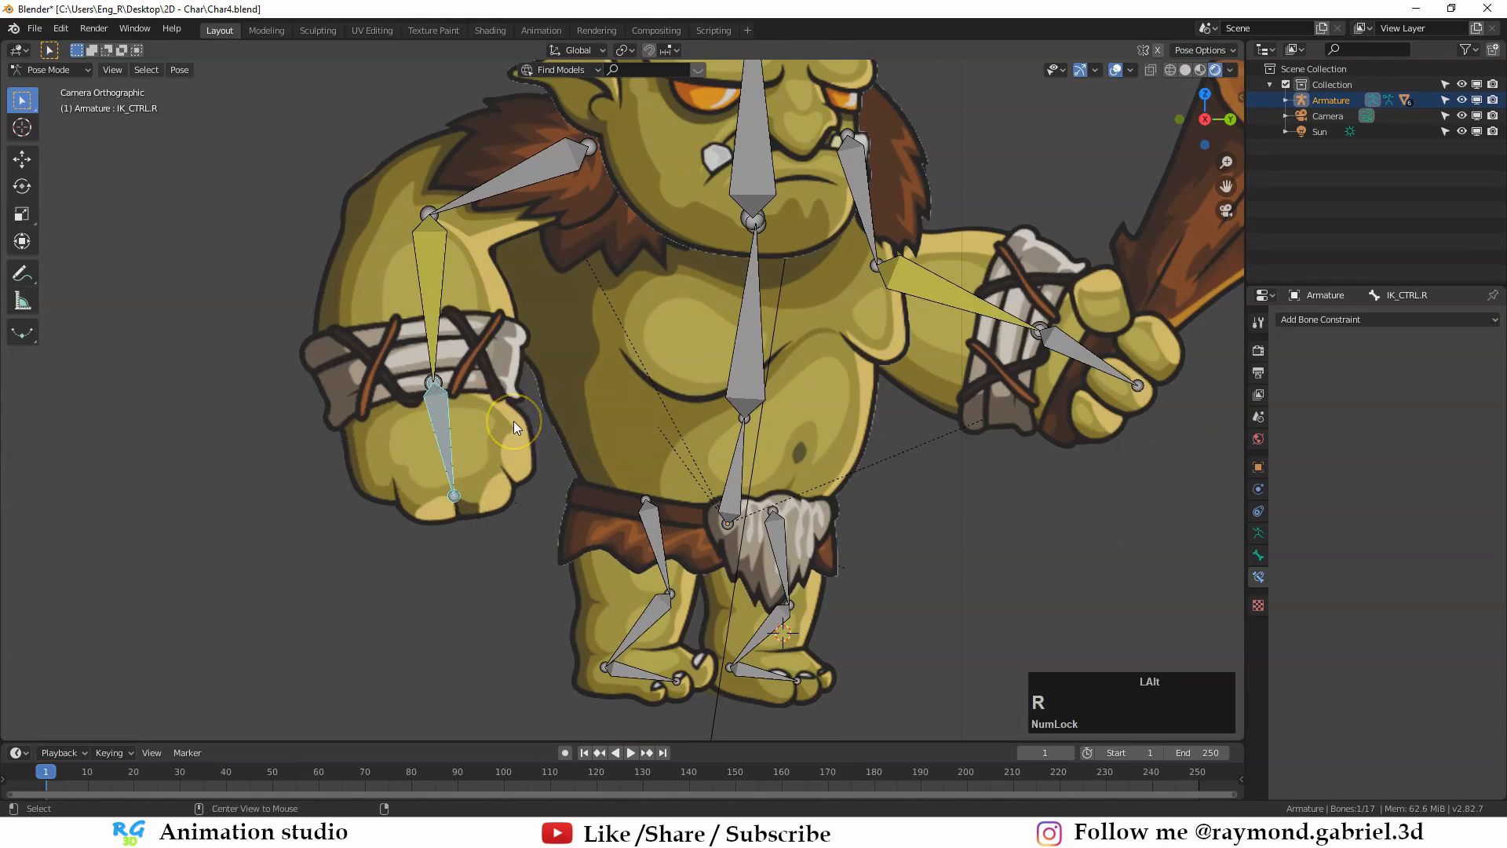
{"action": "key", "text": "alt+g"}
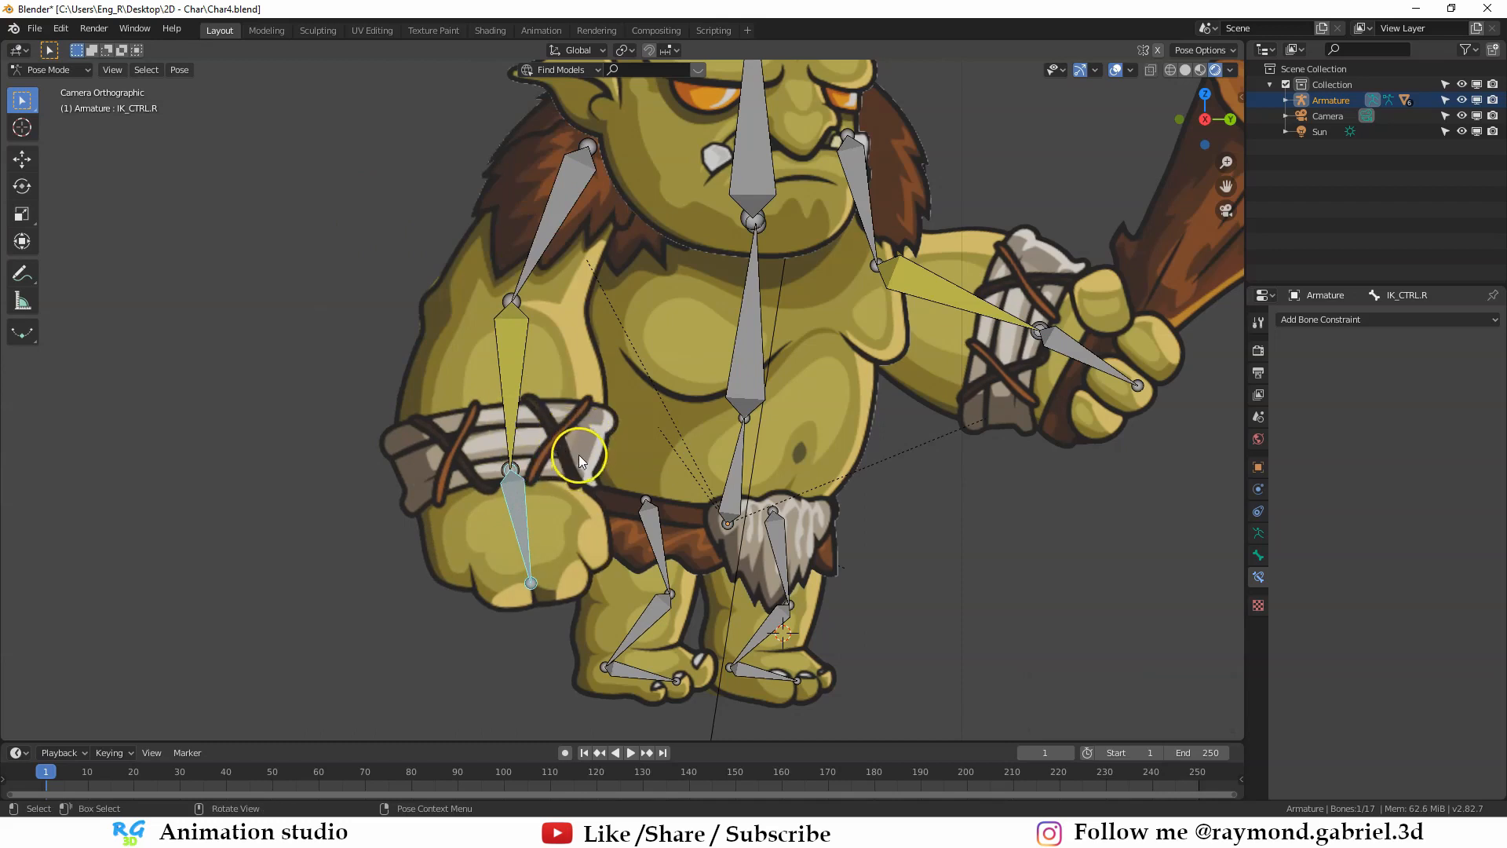
{"action": "scroll", "coordinate": [578, 454], "scroll_direction": "down", "scroll_amount": 1}
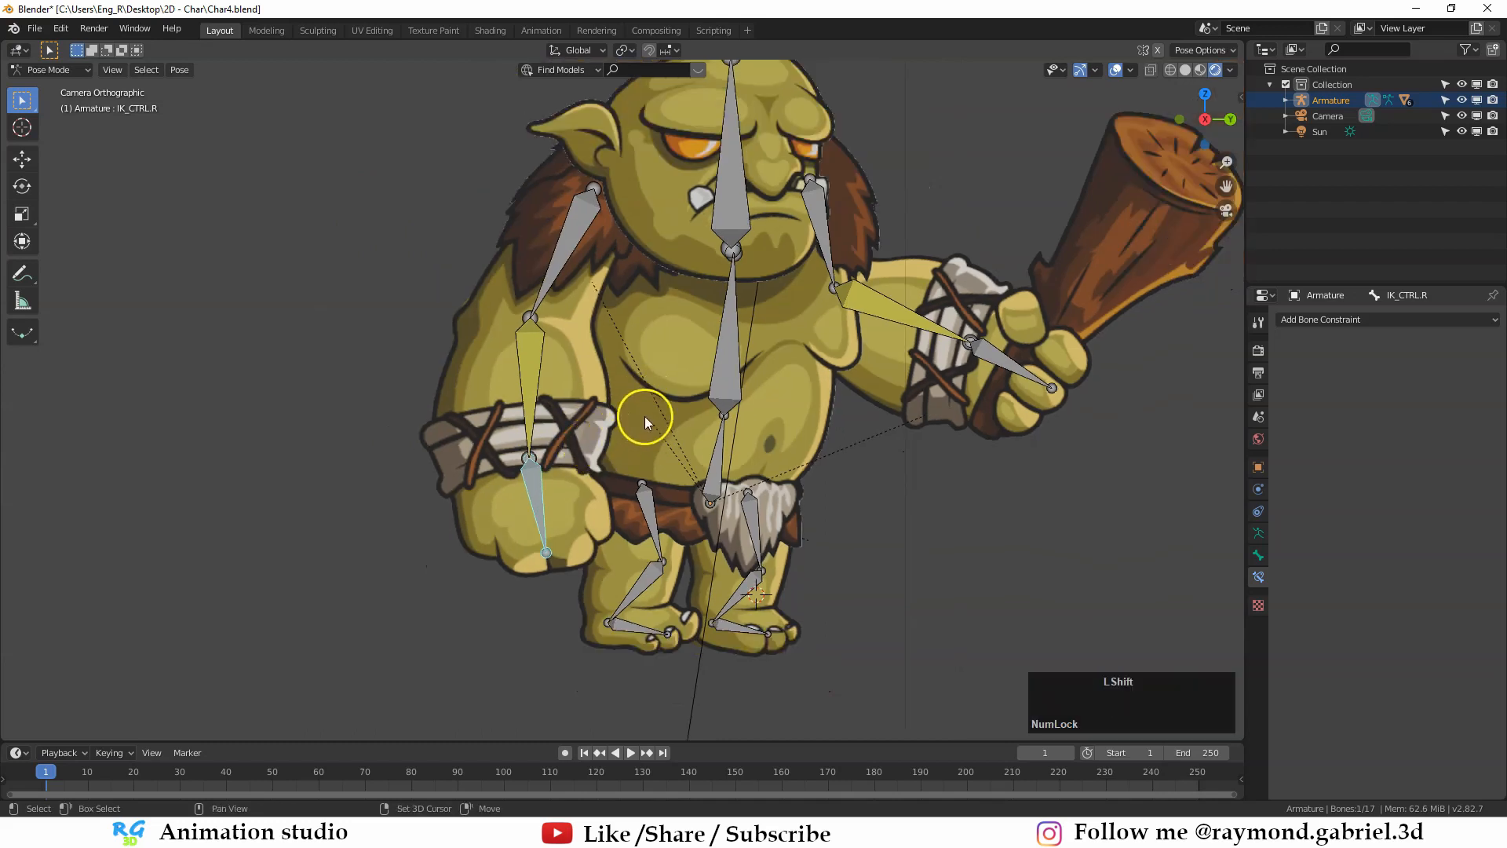
{"action": "middle_click_drag", "start_coordinate": [653, 427], "coordinate": [521, 477], "text": "shift"}
{"action": "key", "text": "a"}
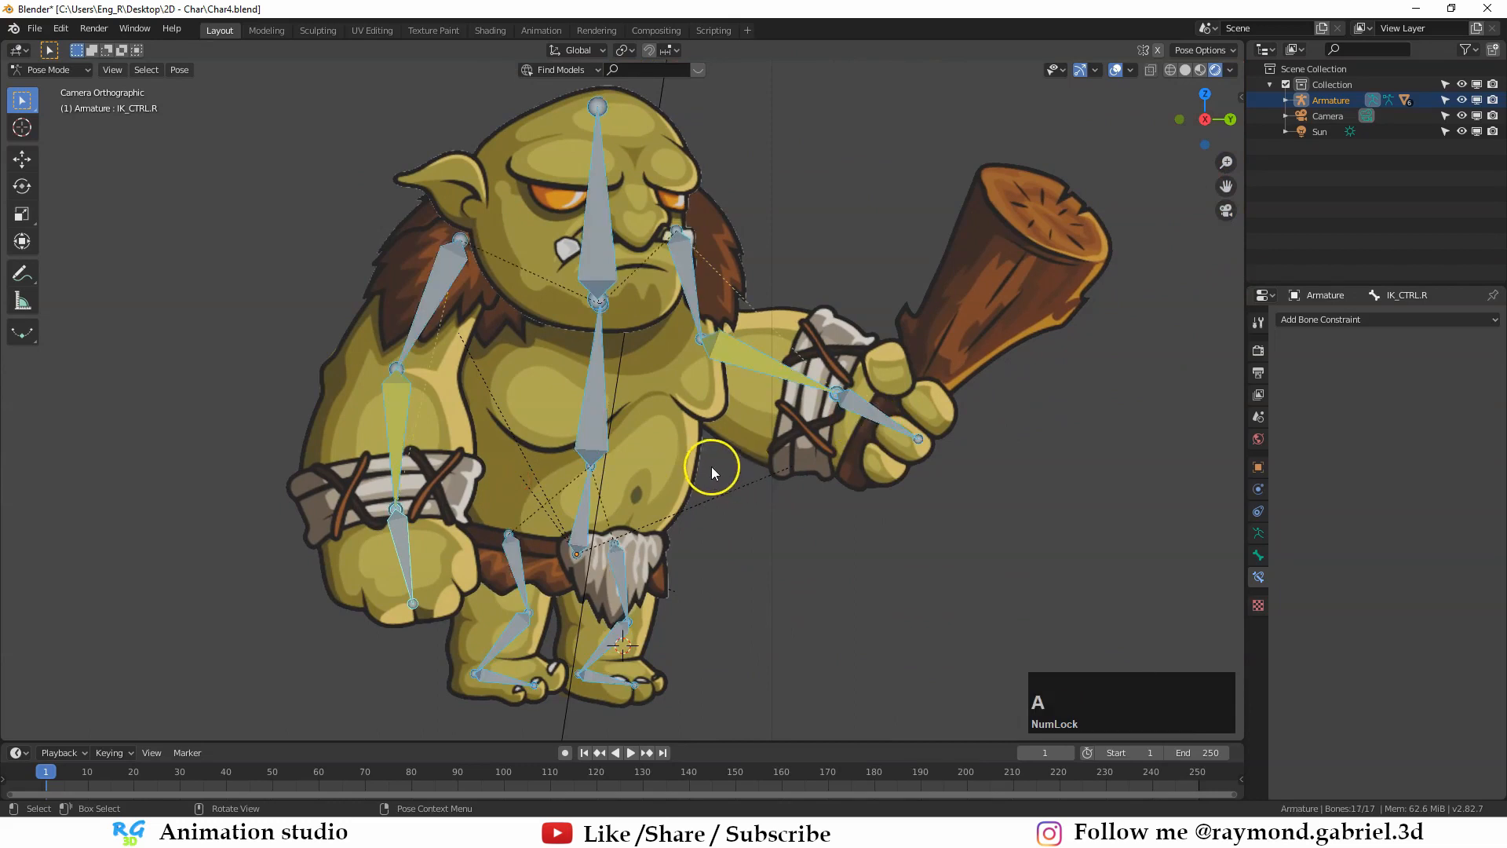
{"action": "key", "text": "alt+r"}
{"action": "key", "text": "alt+g"}
{"action": "key", "text": "alt+a"}
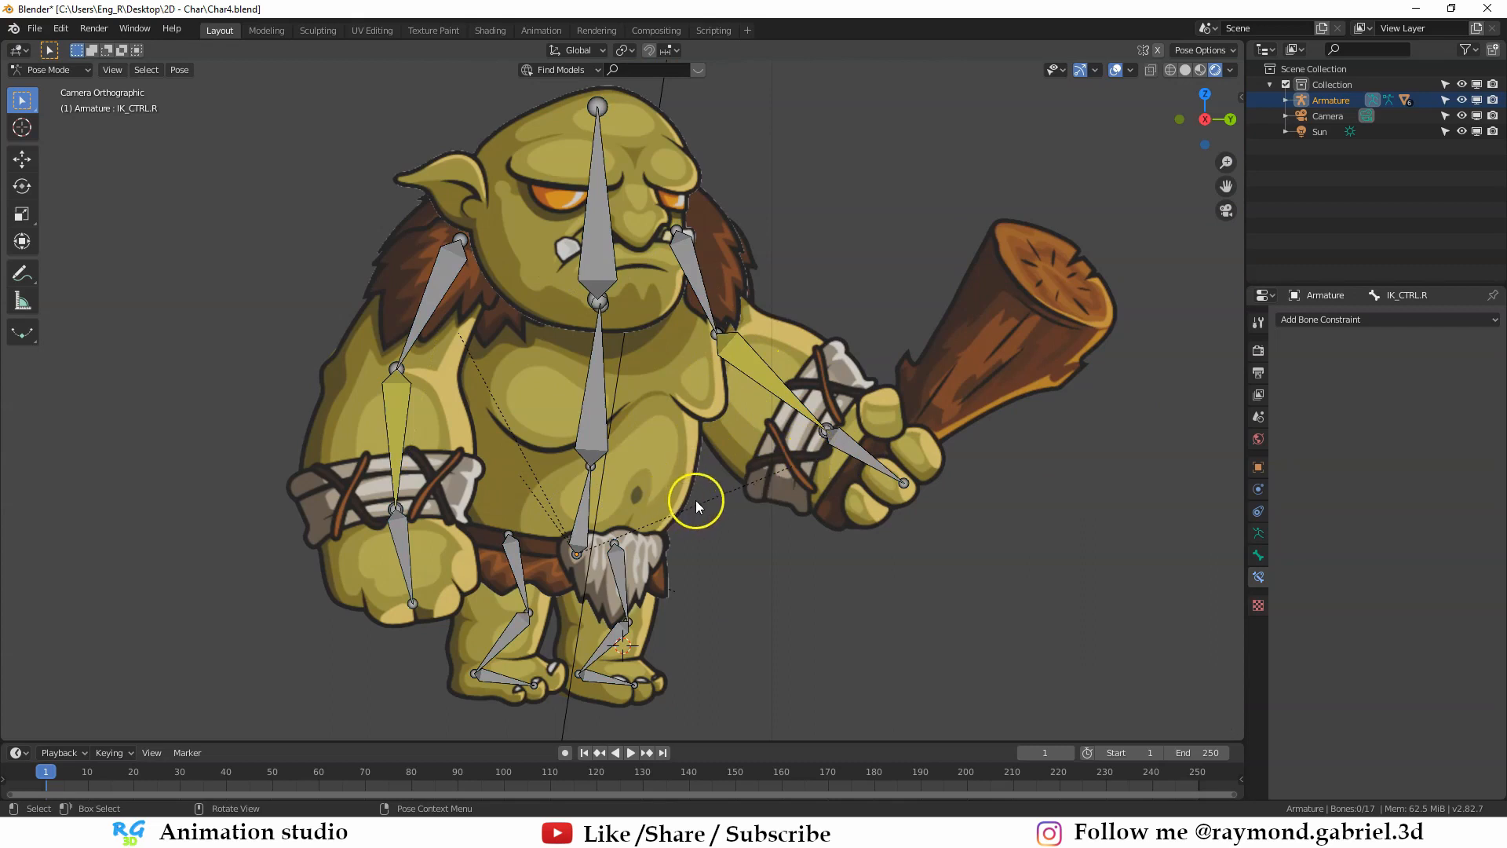
Step: Duplicate the Feet.L bone in Edit Mode and rename the copy Leg_IK_CTRL.L
{"action": "middle_click_drag", "start_coordinate": [696, 501], "coordinate": [776, 283], "text": "shift"}
{"action": "scroll", "coordinate": [776, 282], "scroll_direction": "up", "scroll_amount": 1}
{"action": "left_click", "coordinate": [700, 433]}
{"action": "left_click", "coordinate": [1327, 319]}
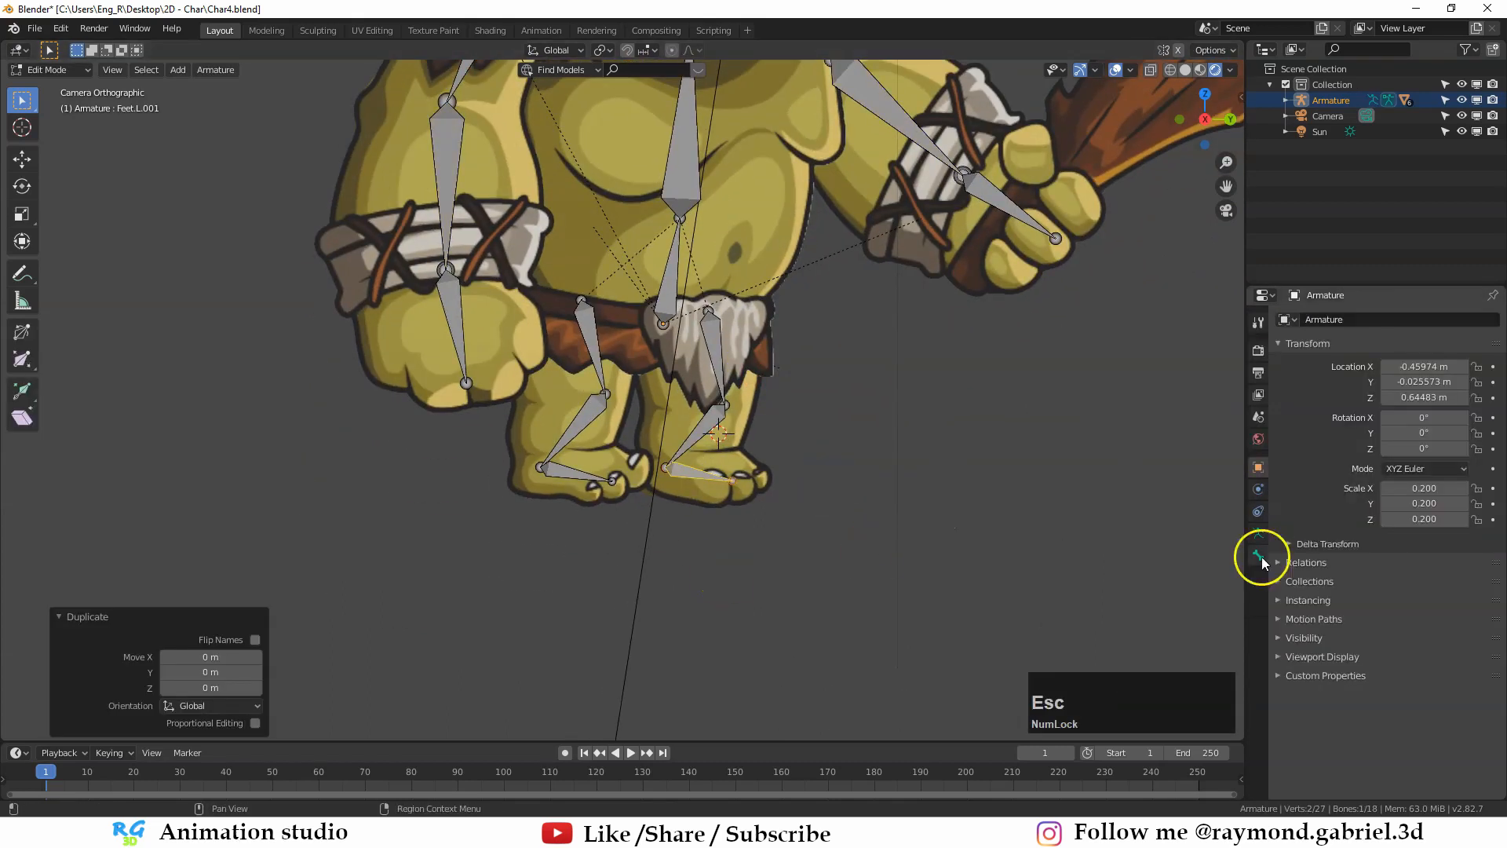
{"action": "double_click", "coordinate": [1344, 320]}
{"action": "type", "text": "IK"}
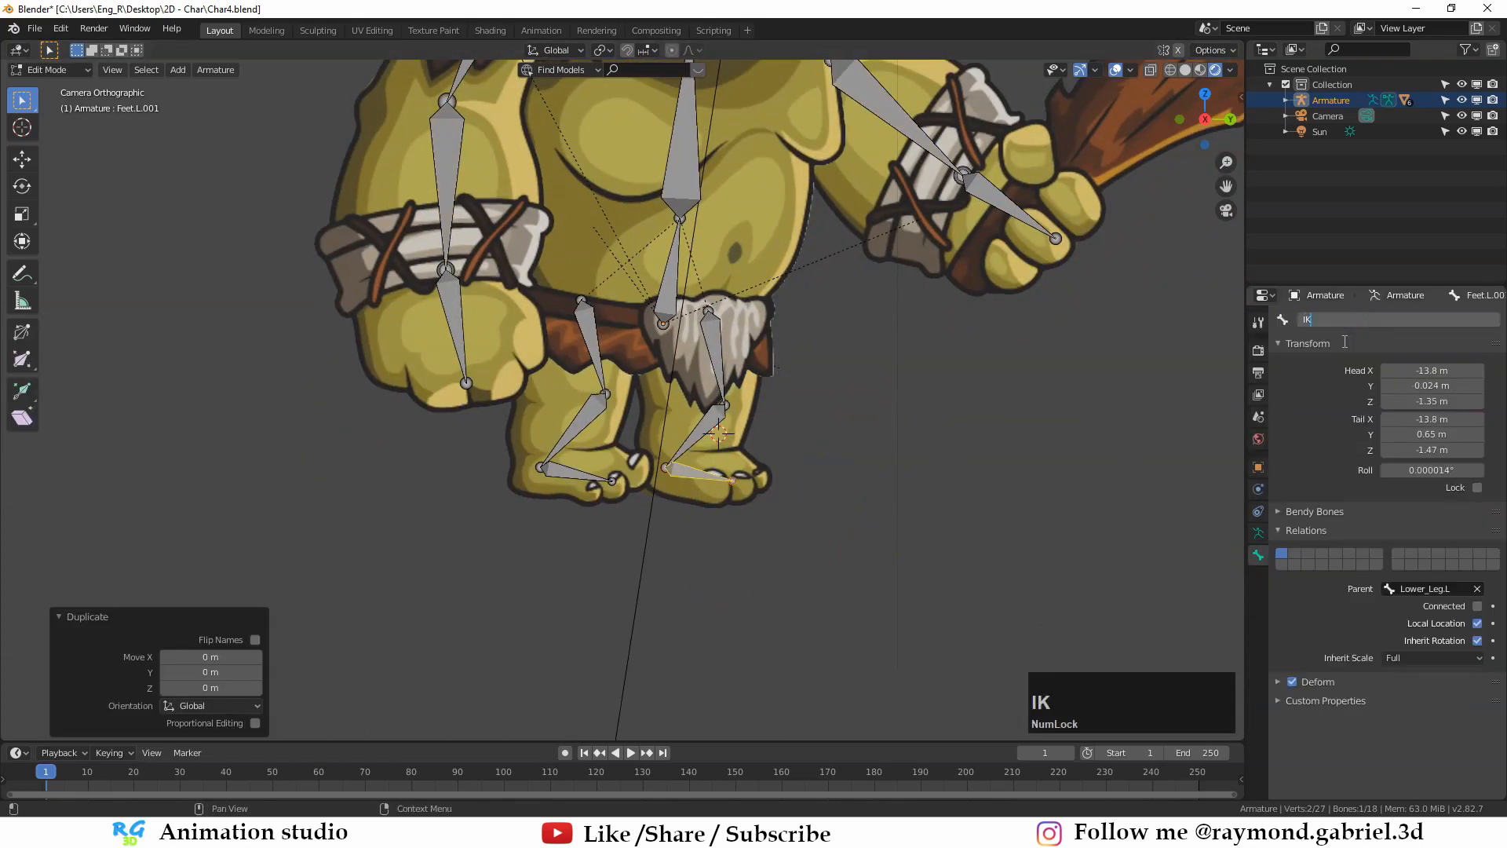
{"action": "type", "text": "Leg_IK_CTRL.R"}
{"action": "key", "text": "Return"}
Step: Duplicate the Feet.R bone and rename the copy Leg_IK_CTRL.R
{"action": "left_click", "coordinate": [577, 474]}
{"action": "key", "text": "shift+d"}
{"action": "double_click", "coordinate": [1366, 321]}
{"action": "type", "text": "Leg_IK_CTRL.L"}
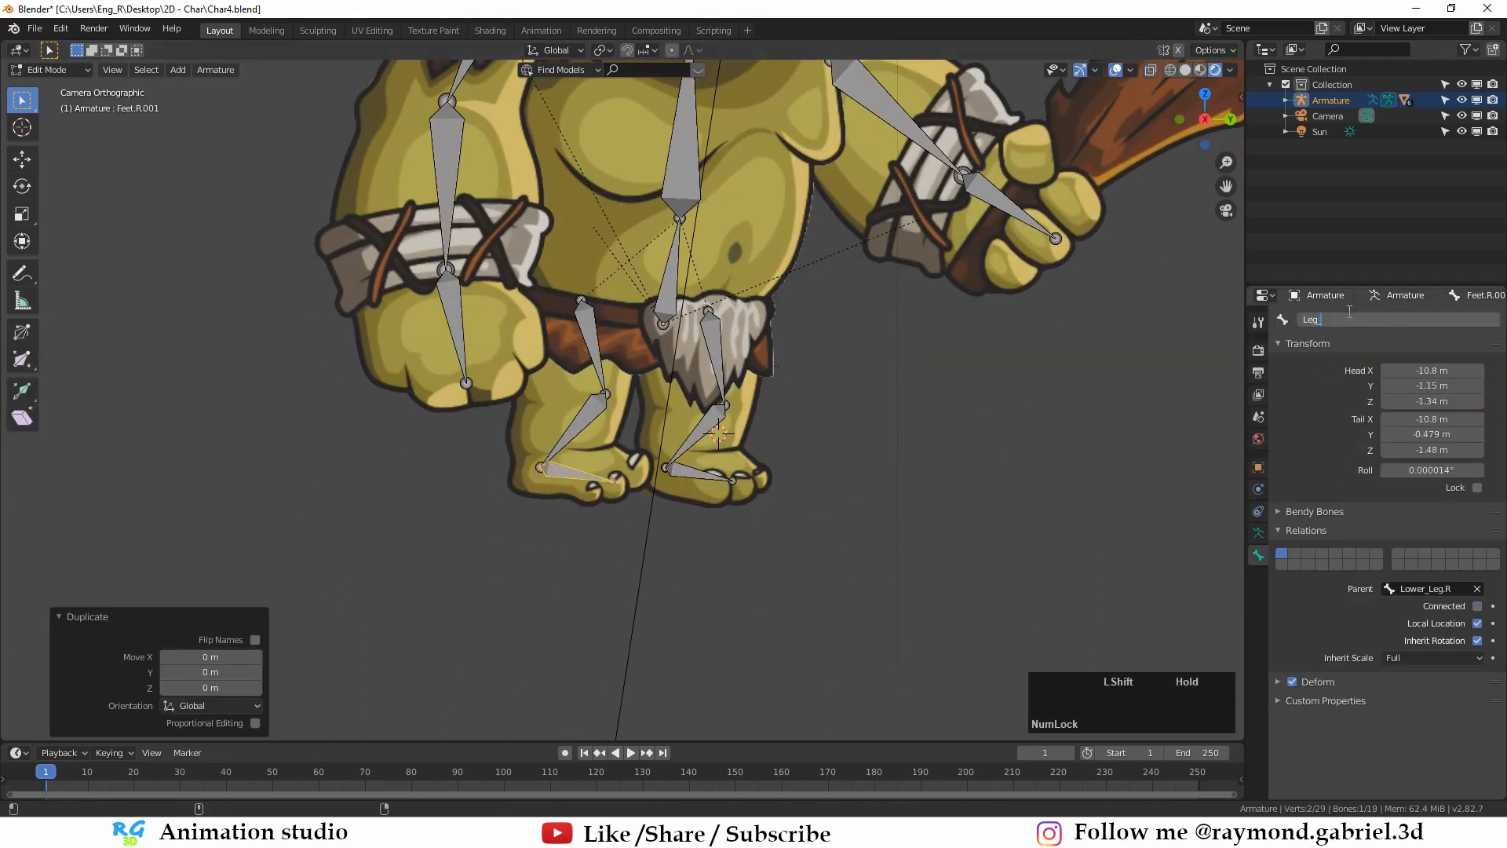
{"action": "key", "text": "Return"}
{"action": "left_click", "coordinate": [693, 477]}
{"action": "double_click", "coordinate": [1316, 320]}
{"action": "key", "text": "Return"}
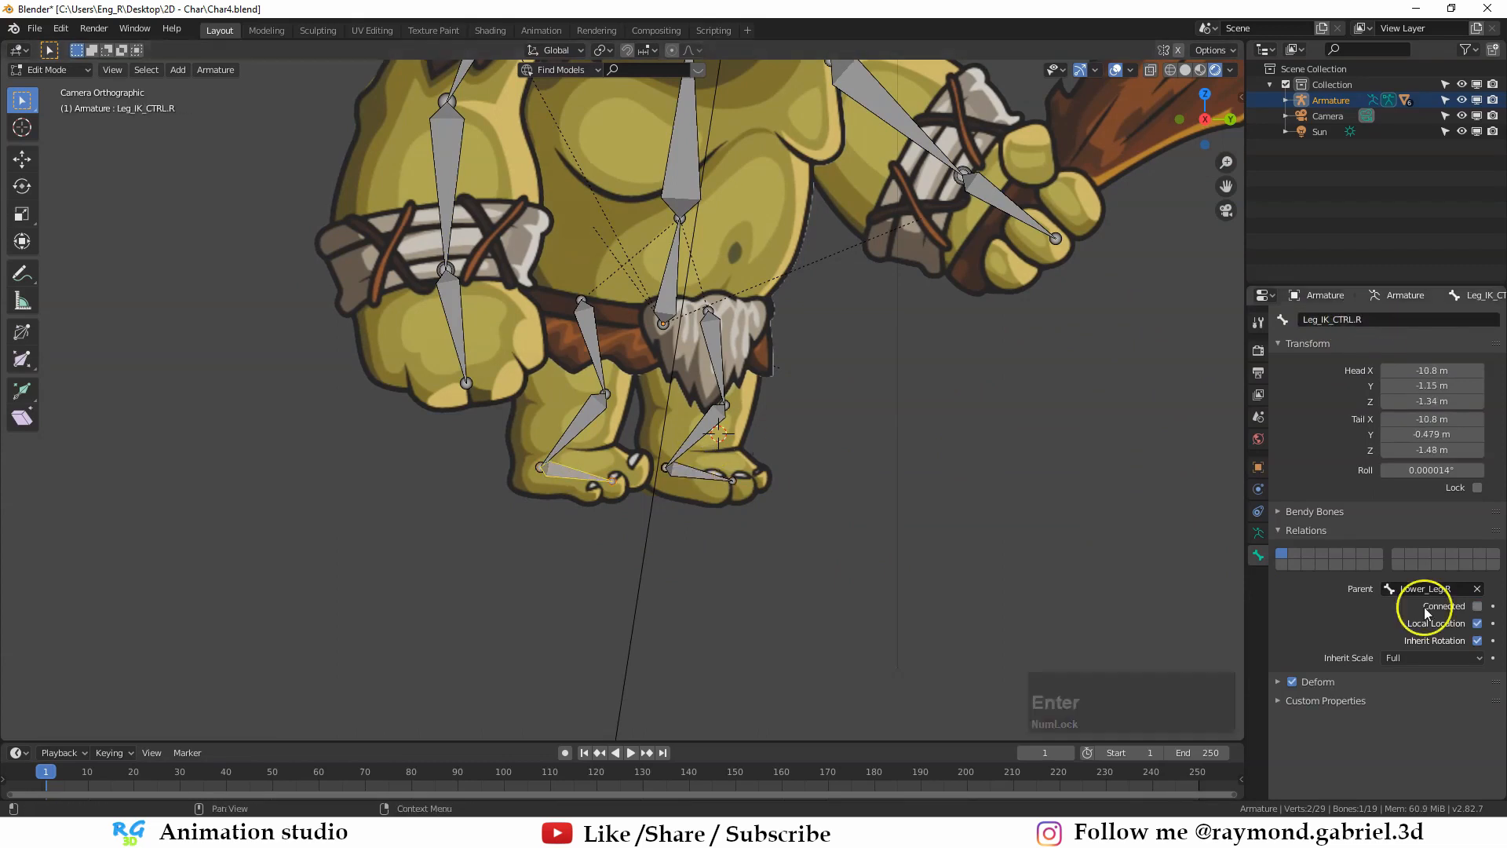
Step: In Pose Mode, add an Inverse Kinematics constraint to Lower_Leg.L with Armature as target and Leg_IK_CTRL.L as bone
{"action": "left_click", "coordinate": [707, 431]}
{"action": "key", "text": "Tab"}
{"action": "left_click", "coordinate": [1259, 577]}
{"action": "left_click", "coordinate": [1335, 320]}
{"action": "left_click", "coordinate": [1335, 388]}
{"action": "left_click", "coordinate": [1365, 375]}
{"action": "left_click", "coordinate": [1363, 398]}
{"action": "left_click", "coordinate": [1364, 395]}
{"action": "left_click", "coordinate": [1363, 543]}
{"action": "left_click", "coordinate": [1379, 457]}
Step: Add an Inverse Kinematics constraint to Lower_Leg.R with Leg_IK_CTRL.R as its bone
{"action": "left_click", "coordinate": [579, 431]}
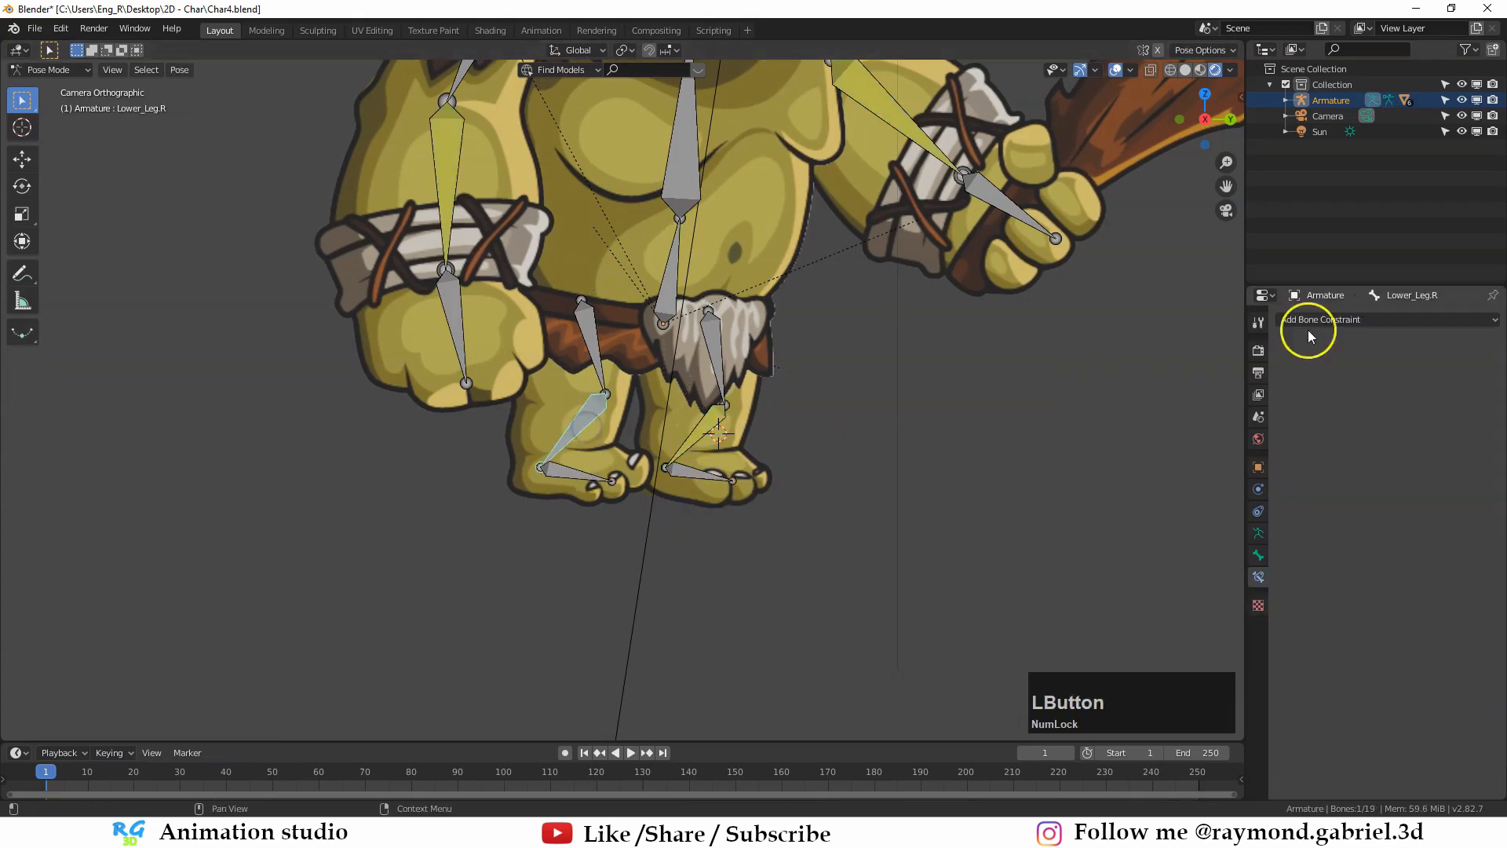
{"action": "left_click", "coordinate": [1312, 320]}
{"action": "left_click", "coordinate": [1363, 558]}
Step: Test-move the Leg_IK_CTRL.L and Leg_IK_CTRL.R bones to check both legs, and clear the location
{"action": "left_click", "coordinate": [694, 477]}
{"action": "key", "text": "g"}
{"action": "left_click", "coordinate": [577, 474]}
{"action": "key", "text": "g"}
{"action": "scroll", "coordinate": [694, 471], "scroll_direction": "up", "scroll_amount": 2}
{"action": "left_click", "coordinate": [1258, 533]}
{"action": "key", "text": "g"}
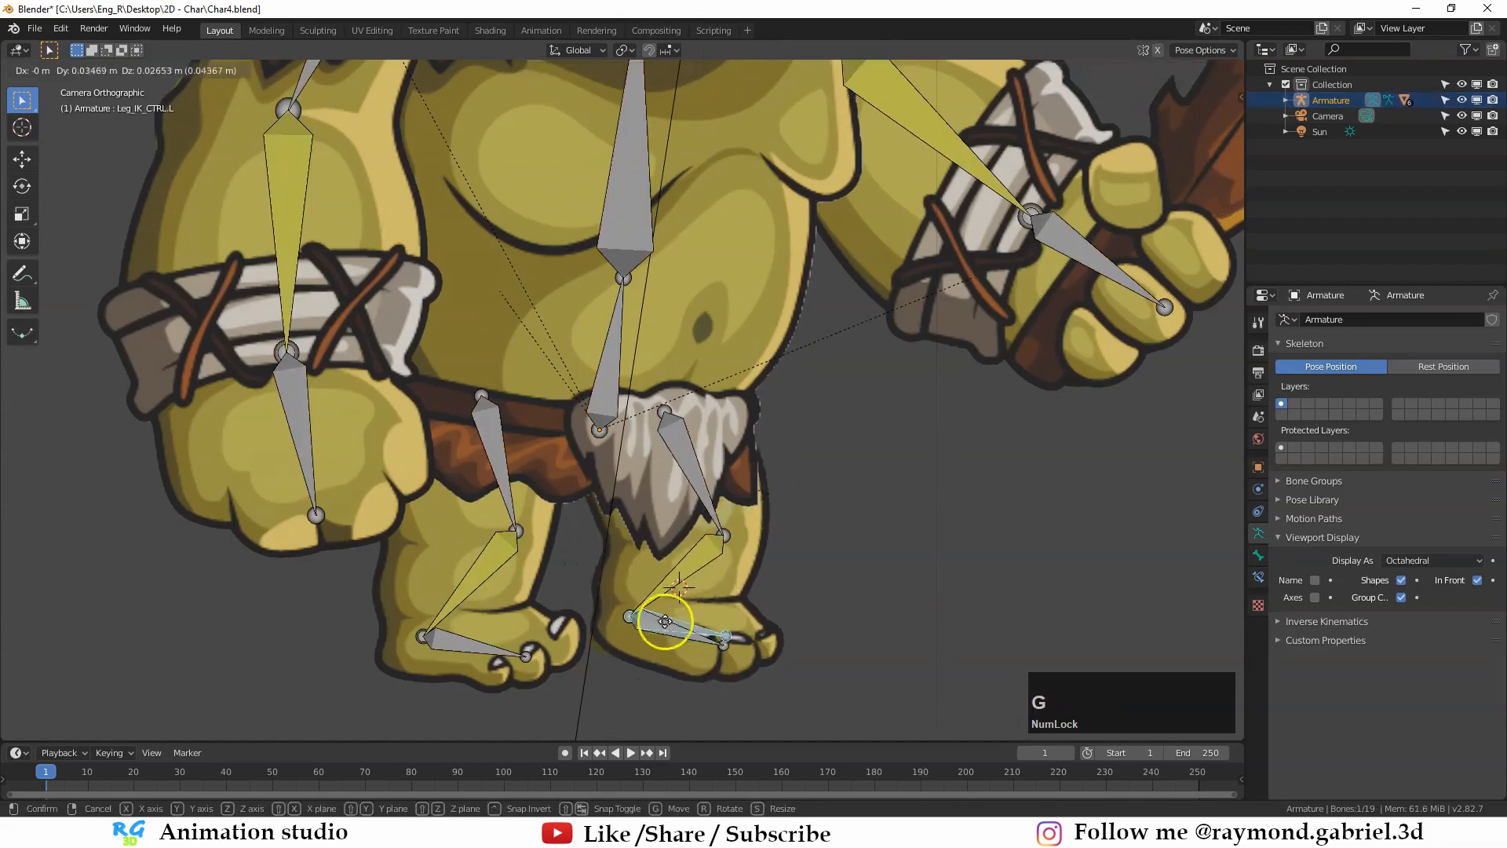
{"action": "left_click", "coordinate": [1258, 577]}
{"action": "left_click", "coordinate": [1334, 320]}
{"action": "key", "text": "alt+g"}
Step: Add a Copy Rotation constraint to the Feet.R bone with Armature as target and Leg_IK_CTRL.L as bone
{"action": "left_click", "coordinate": [476, 644]}
{"action": "left_click", "coordinate": [1312, 320]}
{"action": "left_click", "coordinate": [1219, 372]}
{"action": "left_click", "coordinate": [1364, 396]}
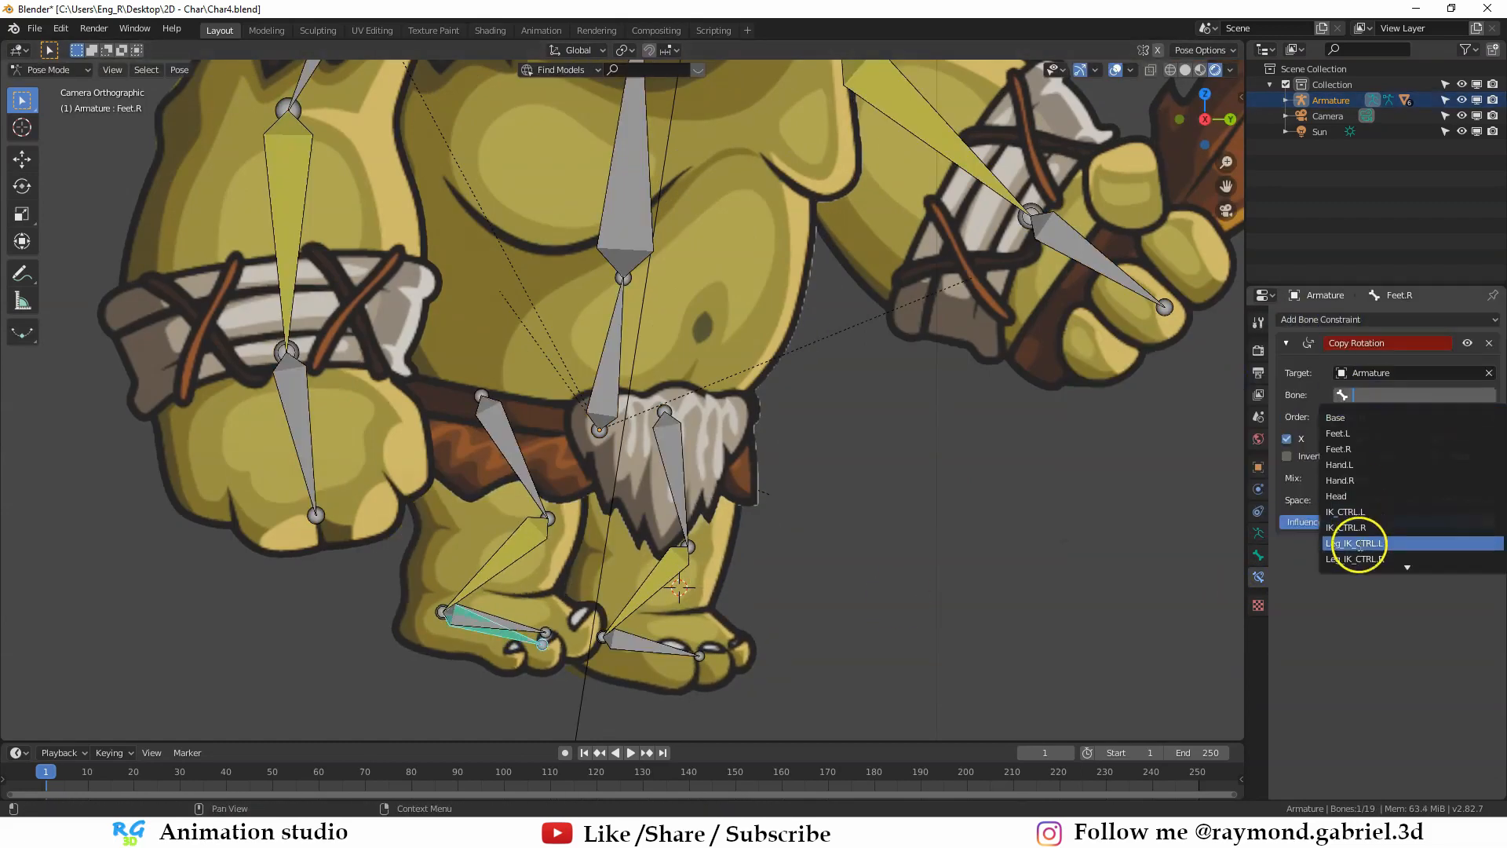
{"action": "left_click", "coordinate": [1362, 543]}
Step: Move the Leg_IK_CTRL.L bone about 0.087 m in Y and 0.038 m in Z
{"action": "middle_click_drag", "start_coordinate": [699, 577], "coordinate": [731, 538], "text": "shift"}
{"action": "left_click", "coordinate": [683, 606]}
{"action": "key", "text": "g"}
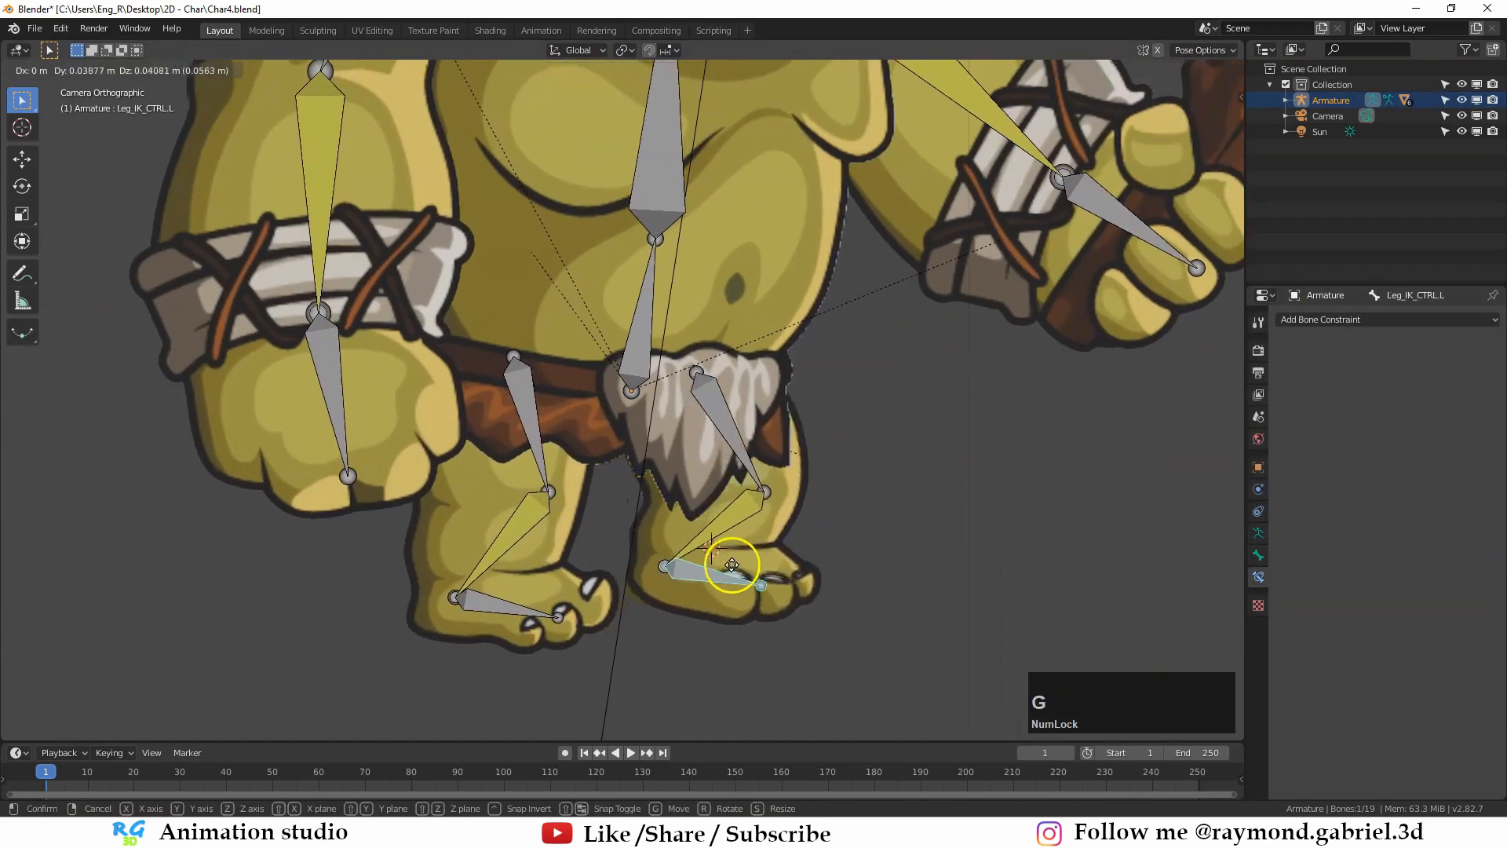
{"action": "key", "text": "Escape"}
{"action": "scroll", "coordinate": [794, 507], "scroll_direction": "down", "scroll_amount": 1}
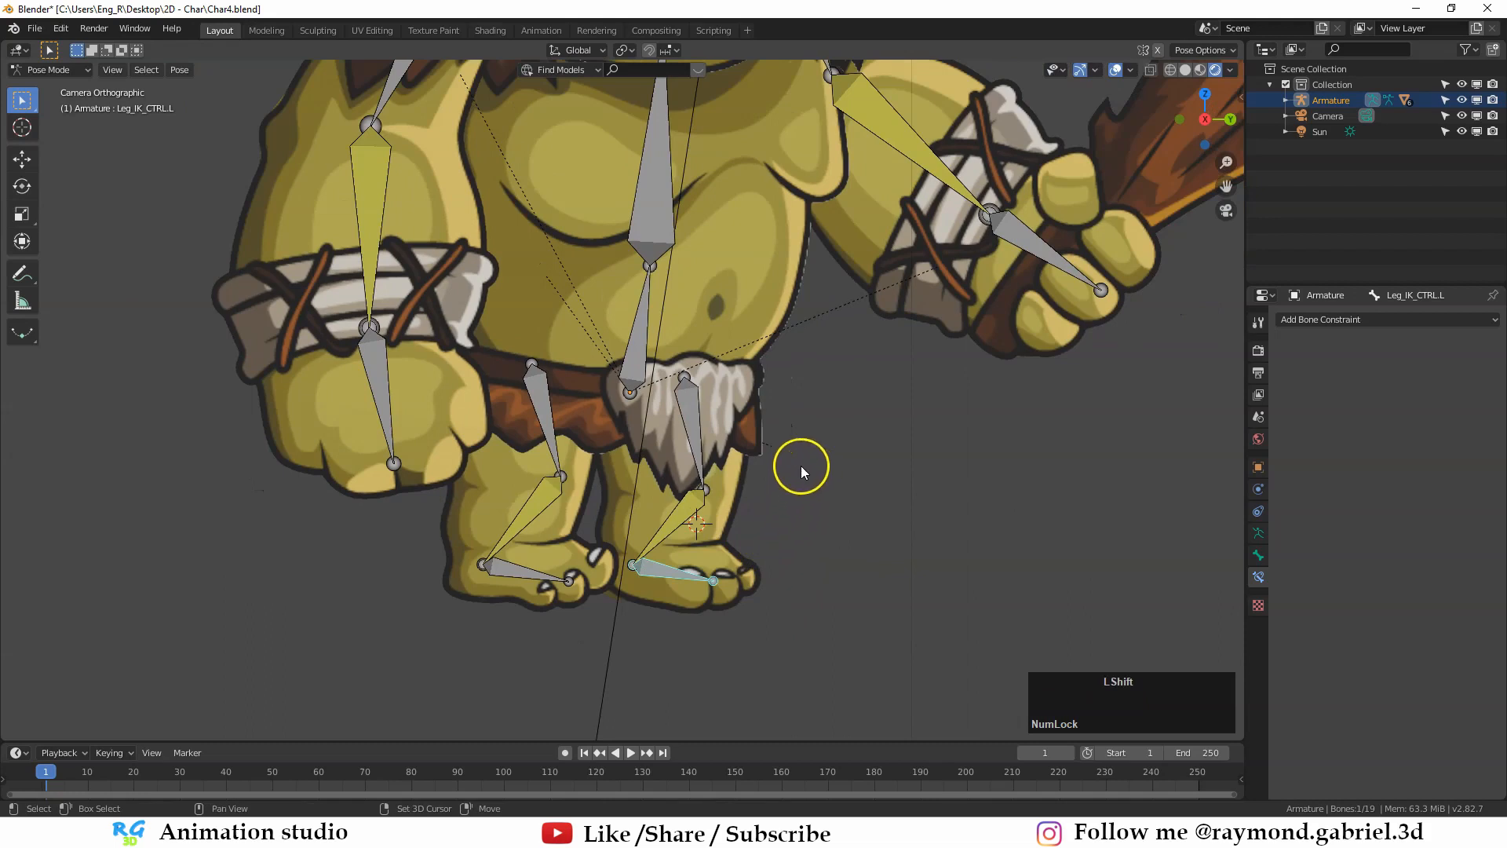
{"action": "middle_click_drag", "start_coordinate": [801, 464], "coordinate": [781, 511], "text": "shift"}
{"action": "scroll", "coordinate": [781, 511], "scroll_direction": "up", "scroll_amount": 1}
{"action": "key", "text": "g"}
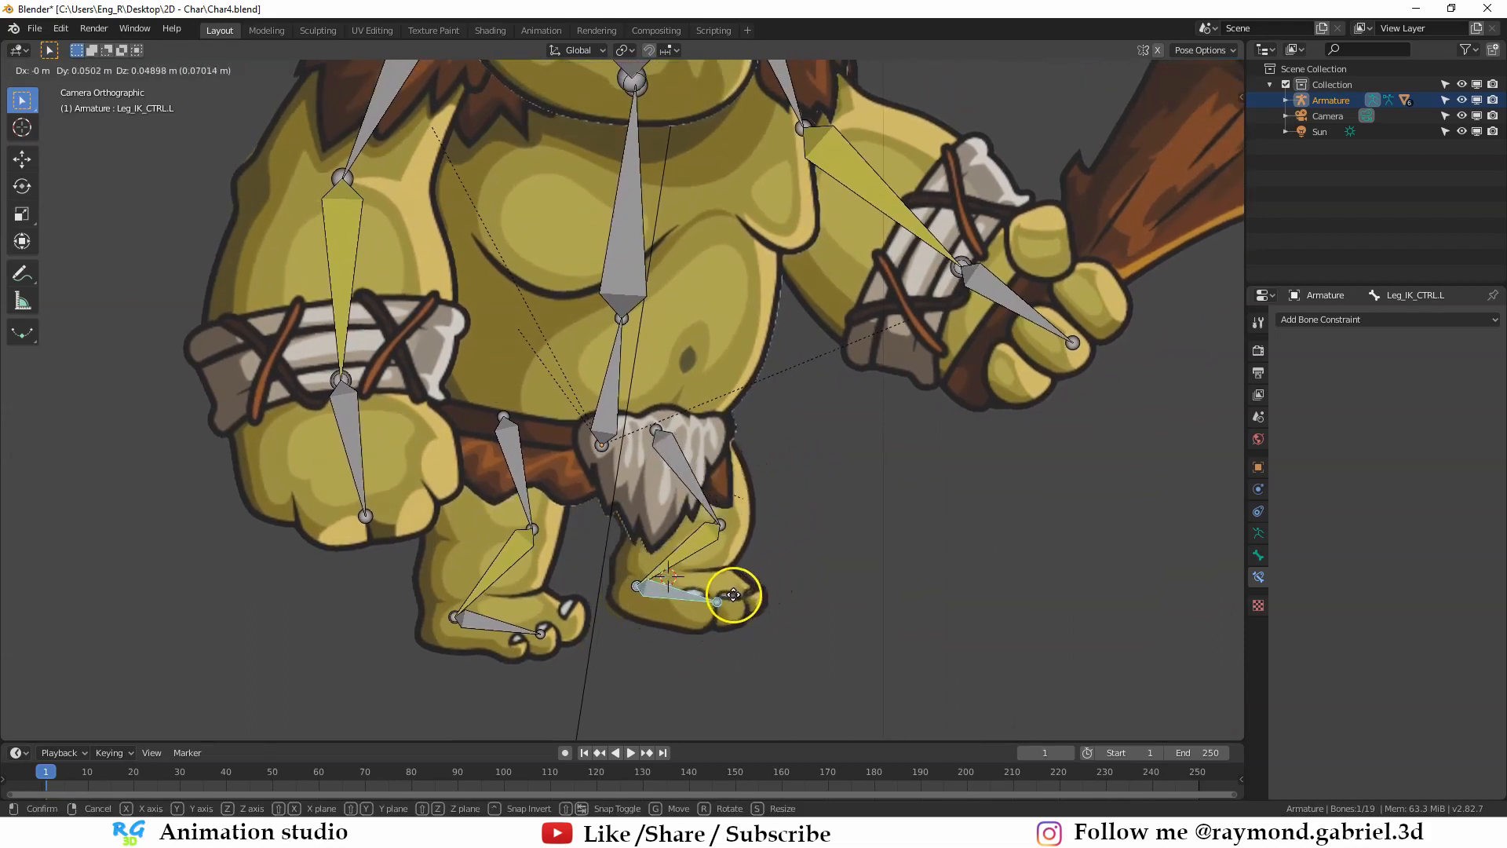
{"action": "left_click", "coordinate": [749, 600]}
Step: Repeatedly nudge the Leg_IK_CTRL.L bone by small amounts in Y and Z to test how the leg deforms
{"action": "key", "text": "g"}
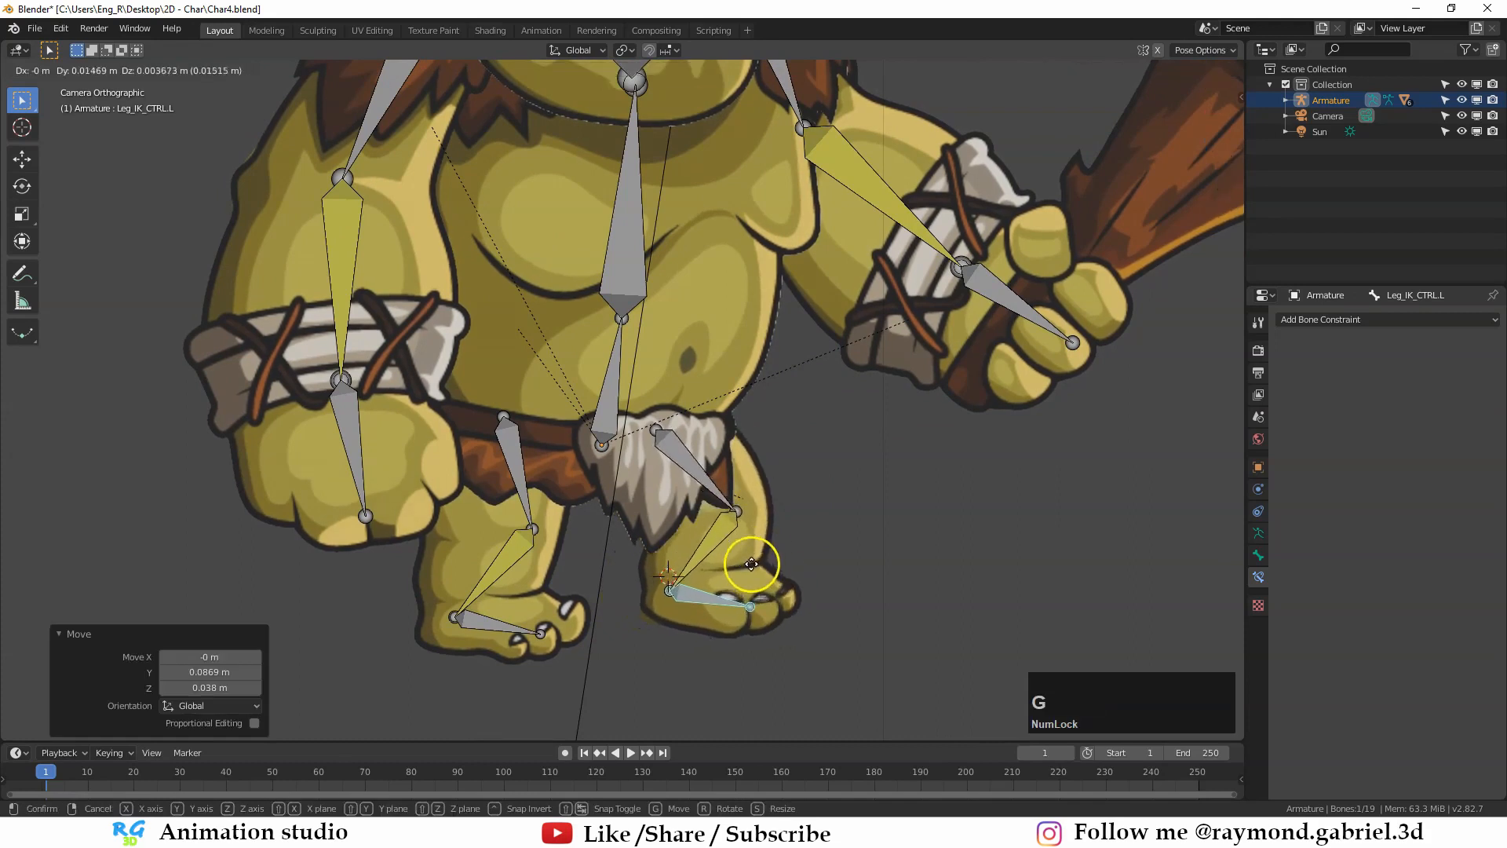
{"action": "left_click", "coordinate": [746, 574]}
{"action": "key", "text": "g"}
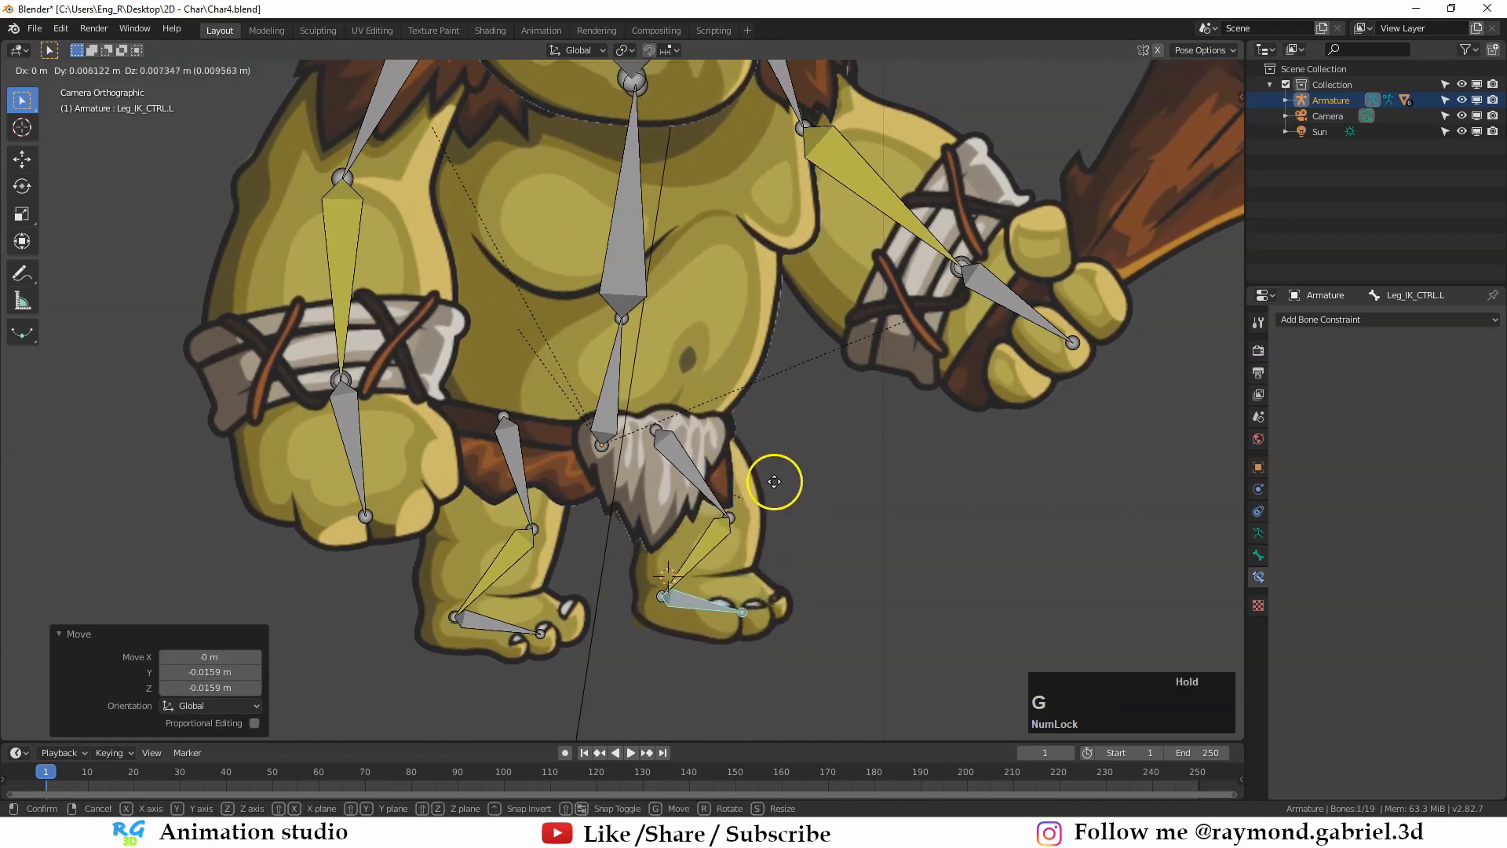
{"action": "left_click", "coordinate": [750, 473]}
{"action": "key", "text": "g"}
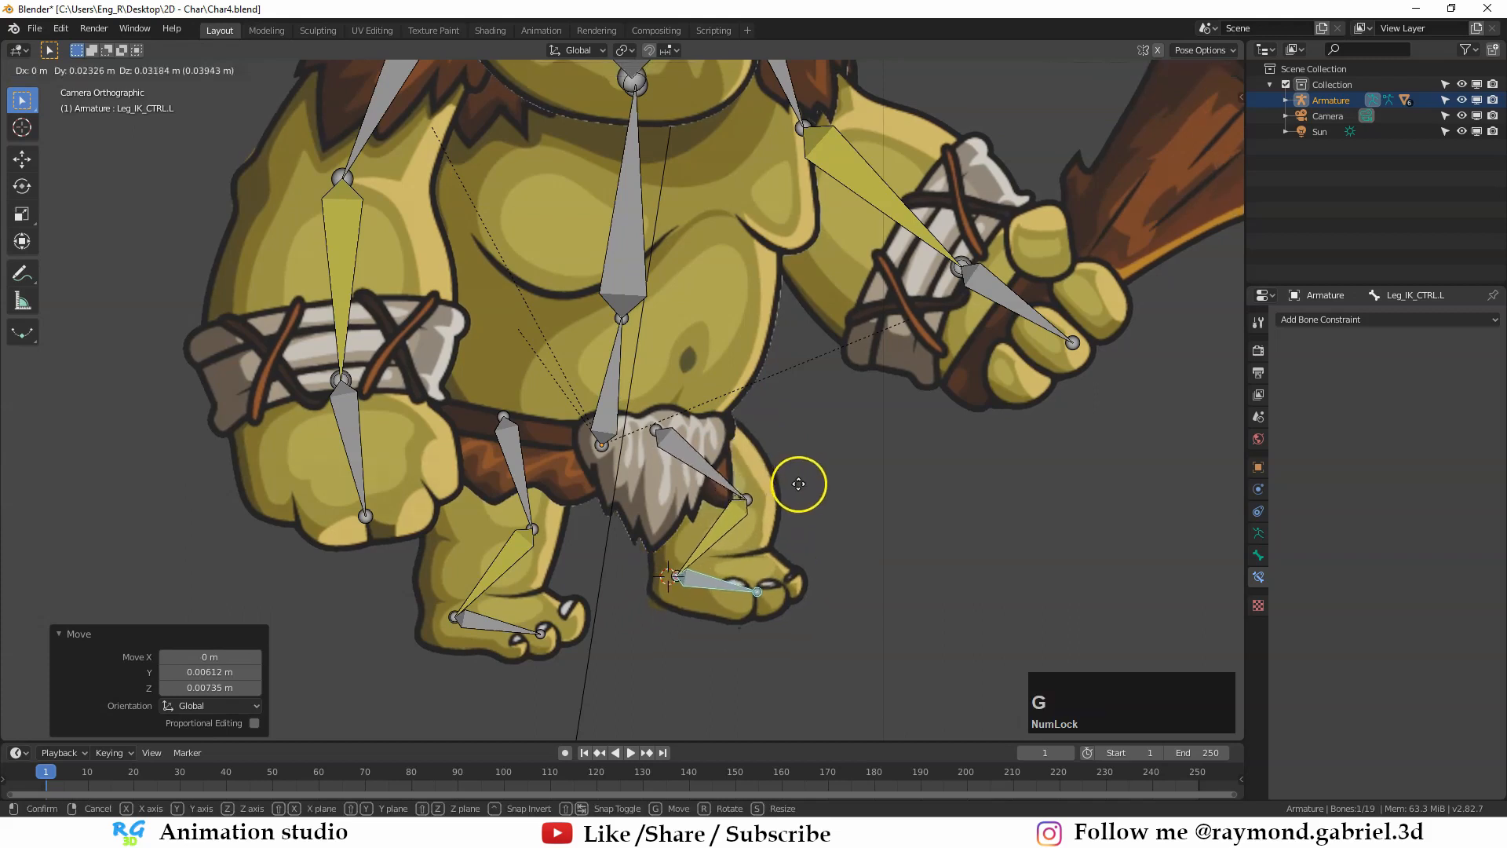
{"action": "left_click", "coordinate": [728, 443]}
{"action": "key", "text": "g"}
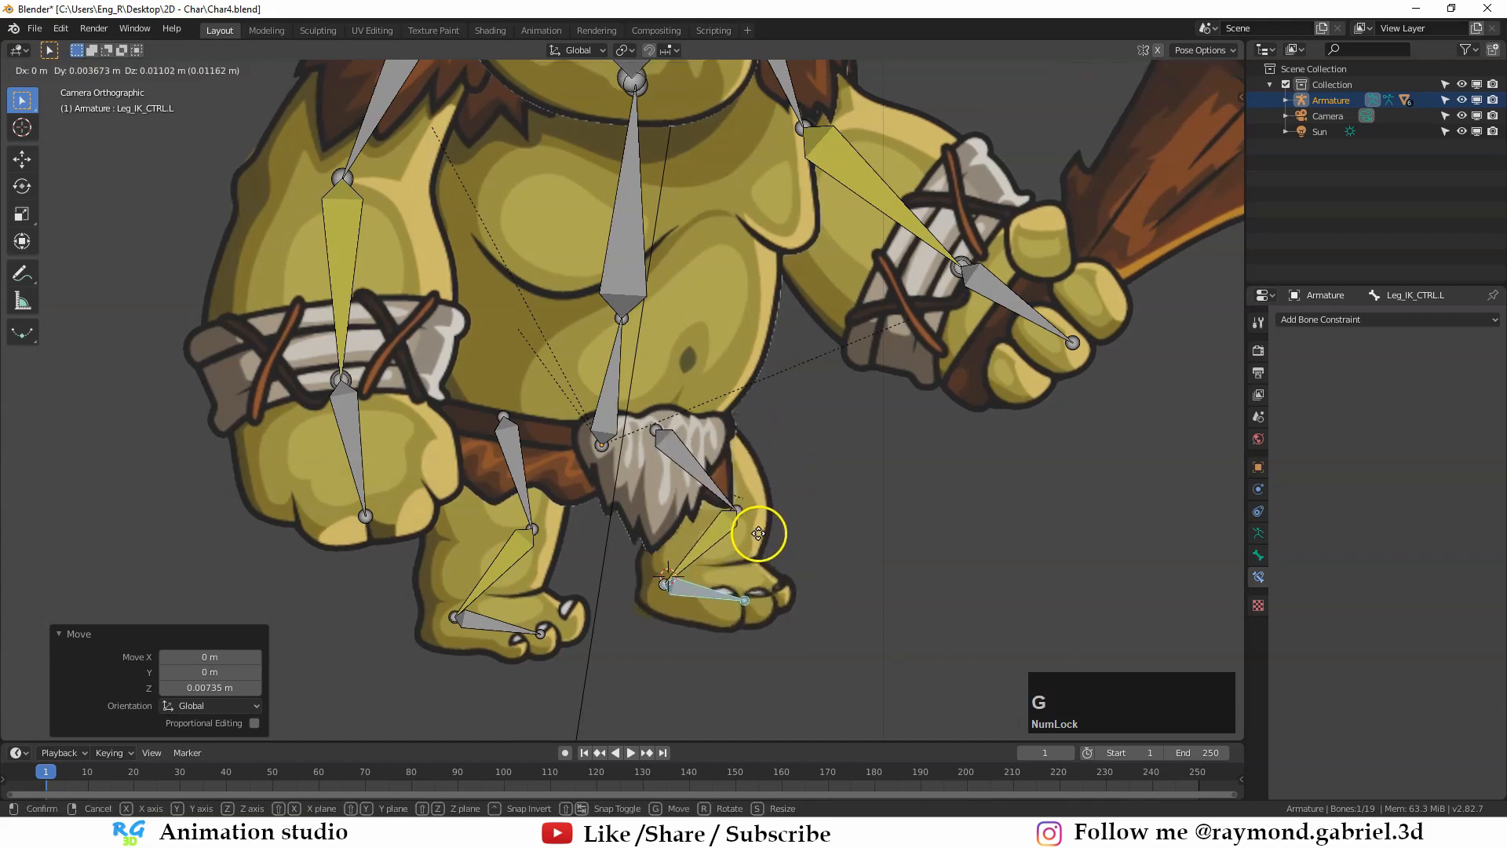
{"action": "left_click", "coordinate": [762, 536]}
{"action": "key", "text": "g"}
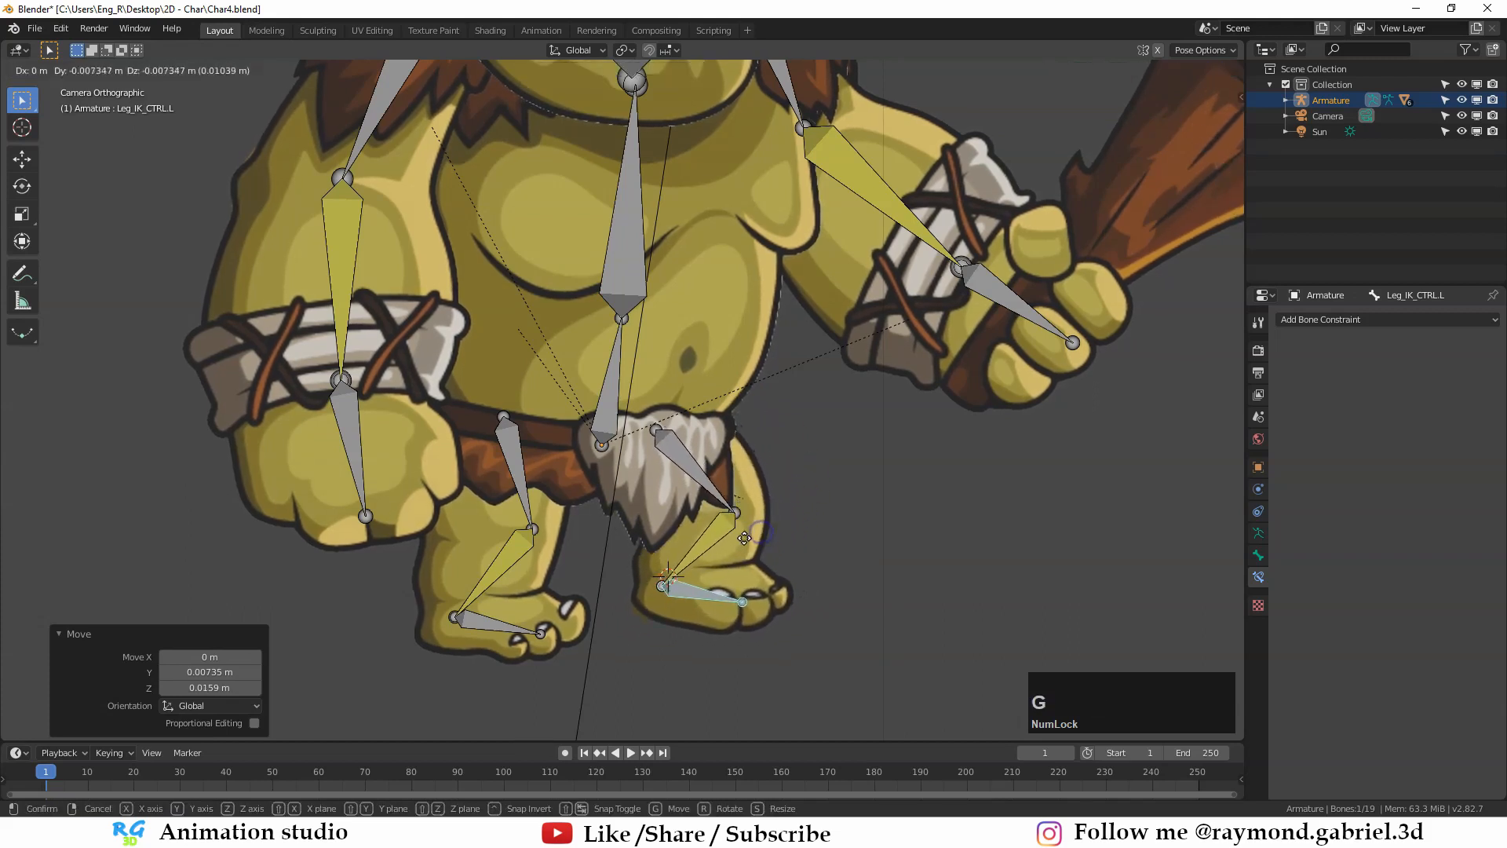
{"action": "left_click", "coordinate": [701, 475]}
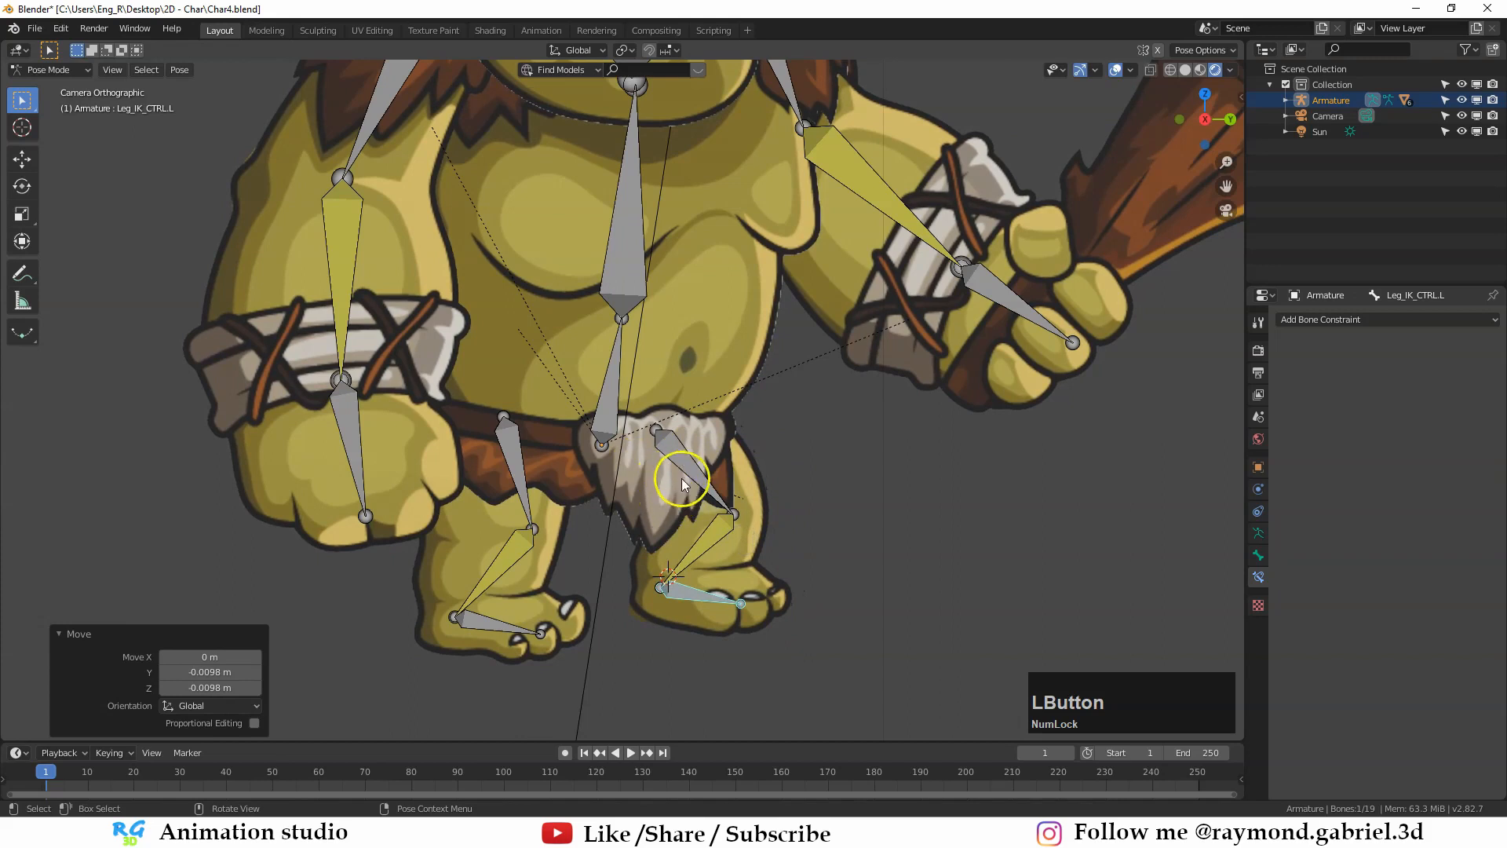
{"action": "key", "text": "g"}
{"action": "left_click", "coordinate": [767, 540]}
{"action": "key", "text": "g"}
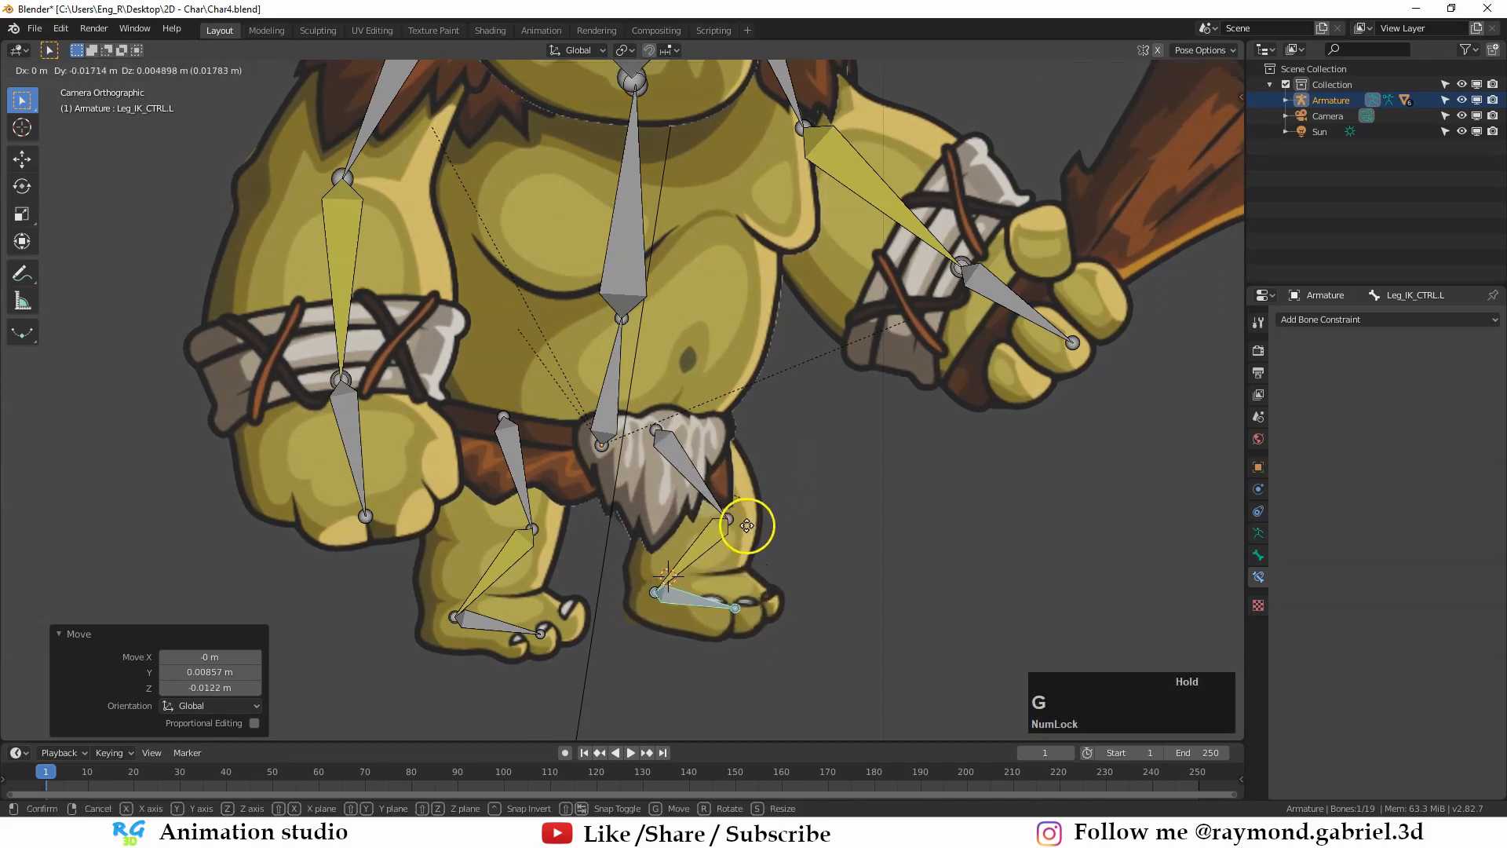
{"action": "left_click", "coordinate": [706, 507]}
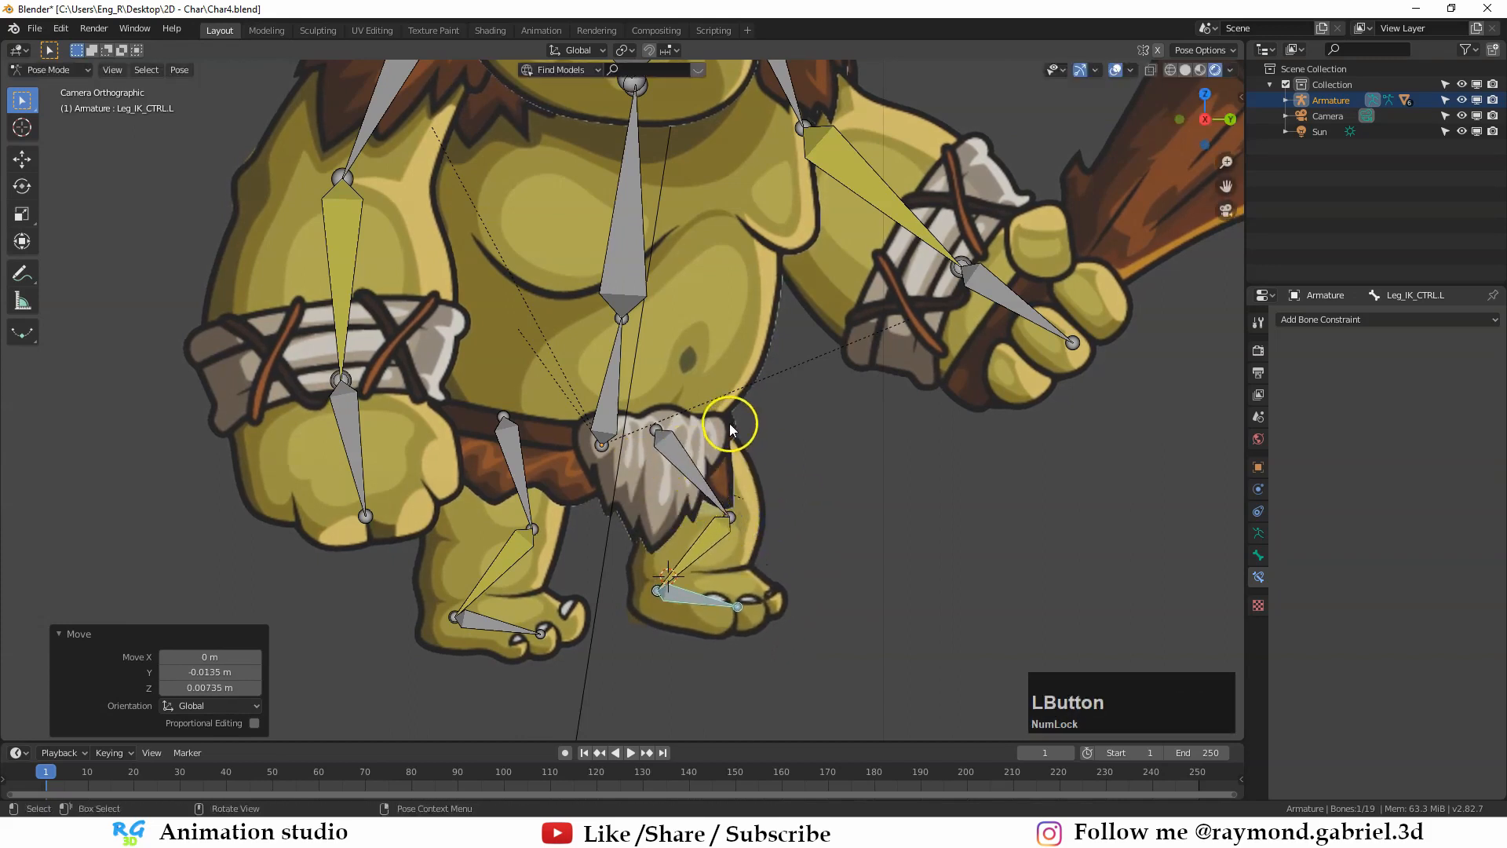
Step: Leave the armature's Pose Mode, select the Vert body mesh and switch it to Weight Paint mode
{"action": "left_click", "coordinate": [752, 347]}
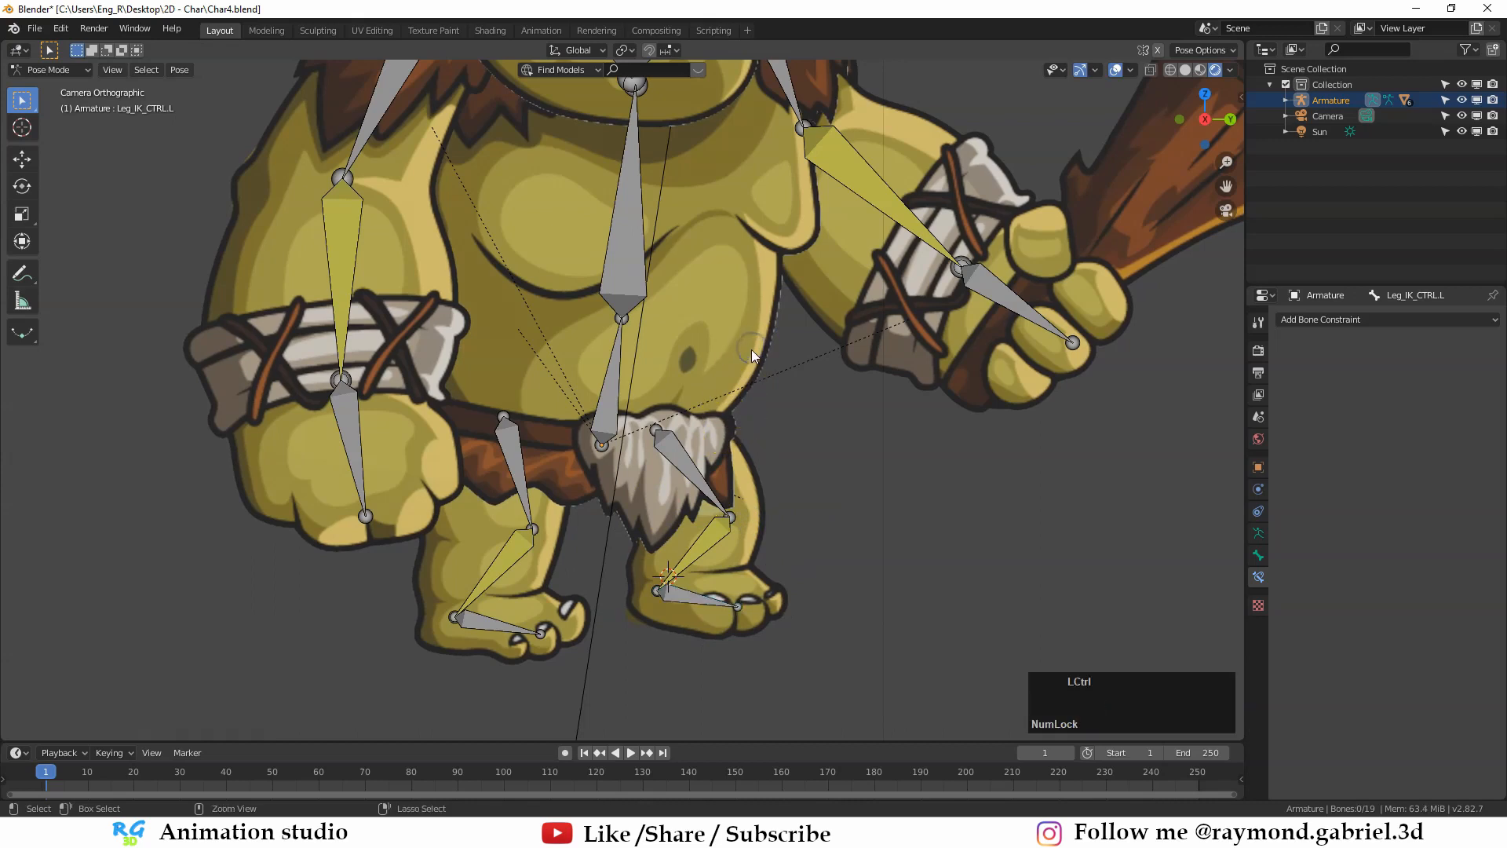
{"action": "key", "text": "ctrl+Tab"}
{"action": "left_click", "coordinate": [744, 349]}
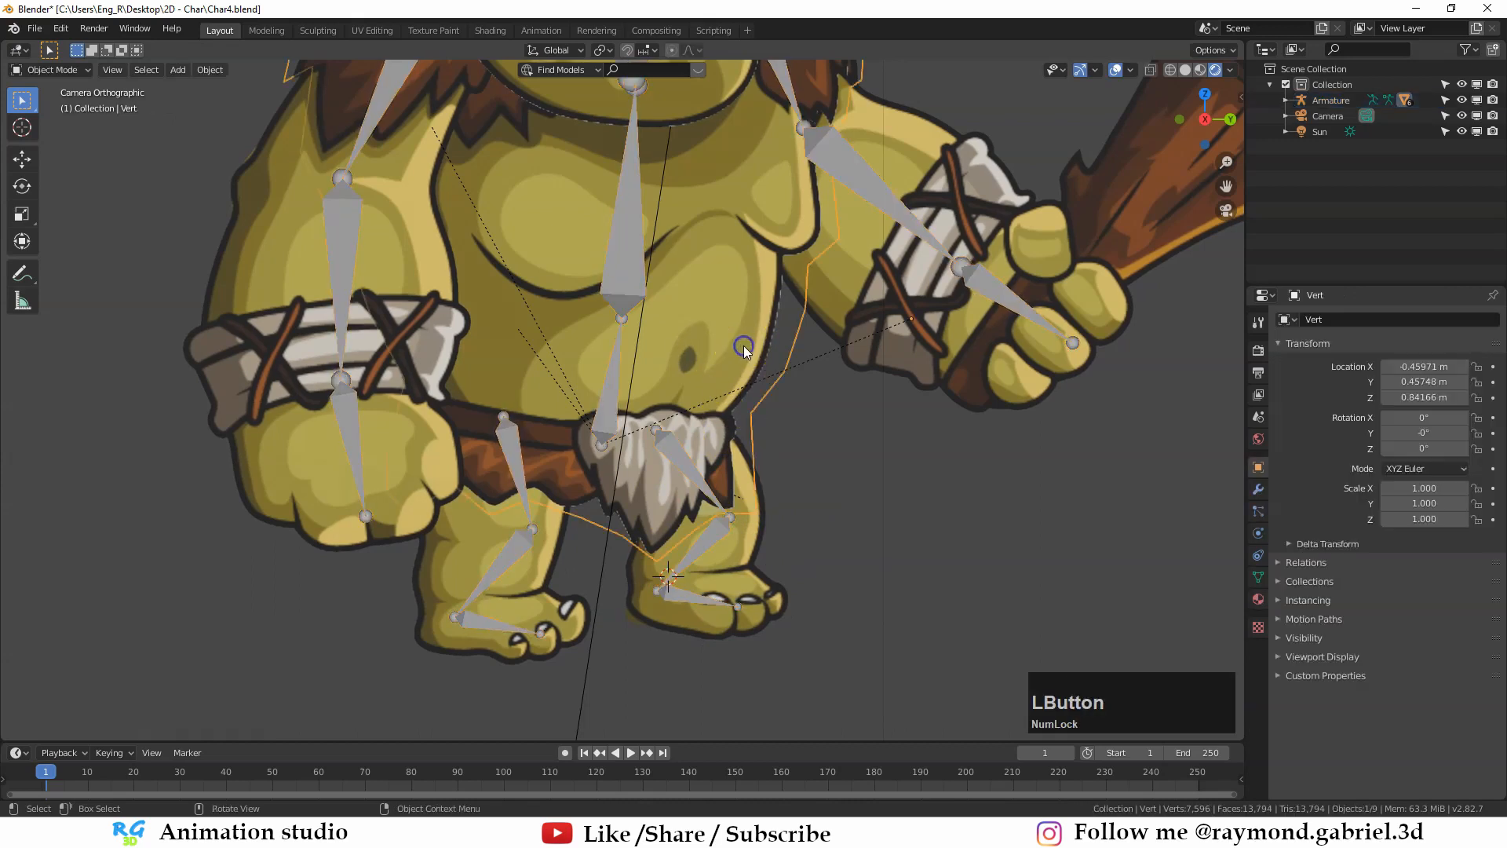
{"action": "left_click", "coordinate": [76, 70]}
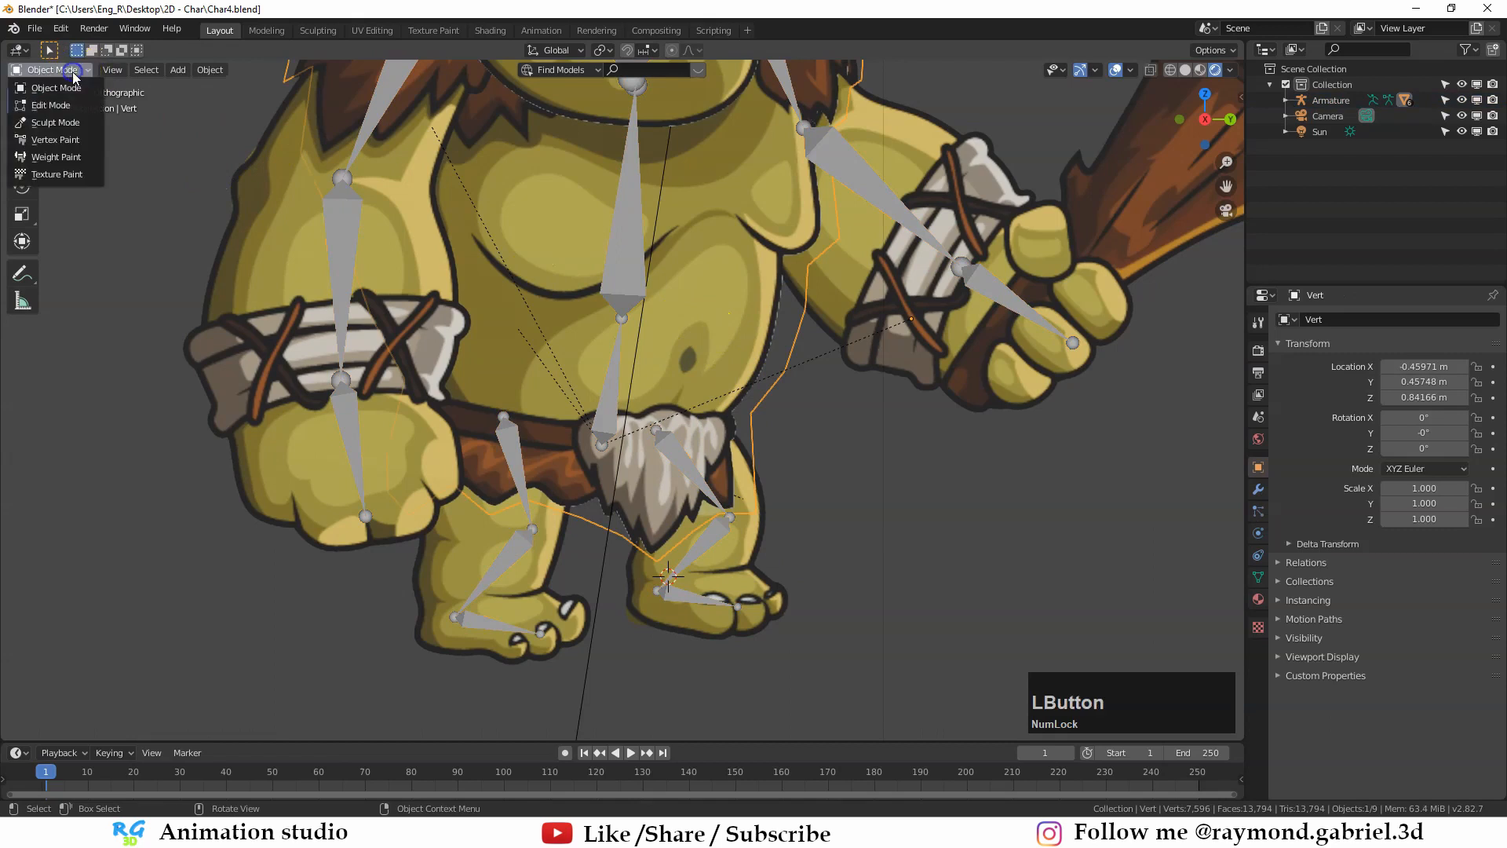
{"action": "left_click", "coordinate": [53, 157]}
{"action": "scroll", "coordinate": [1201, 566], "scroll_direction": "up", "scroll_amount": 2}
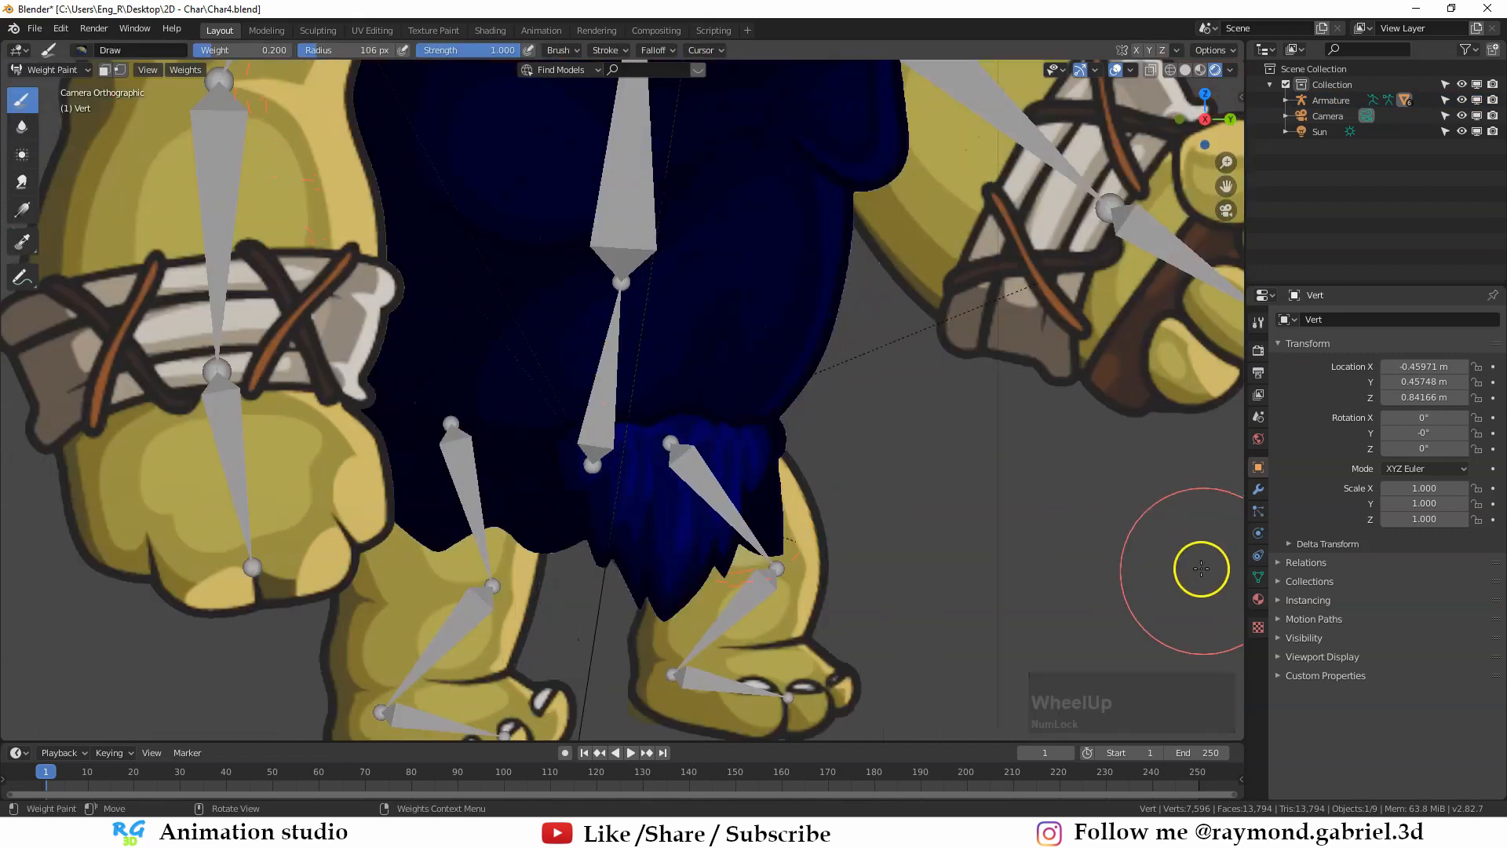
Step: Select the Upper_Leg.L vertex group of the Vert body mesh for weight painting
{"action": "left_click", "coordinate": [1259, 578]}
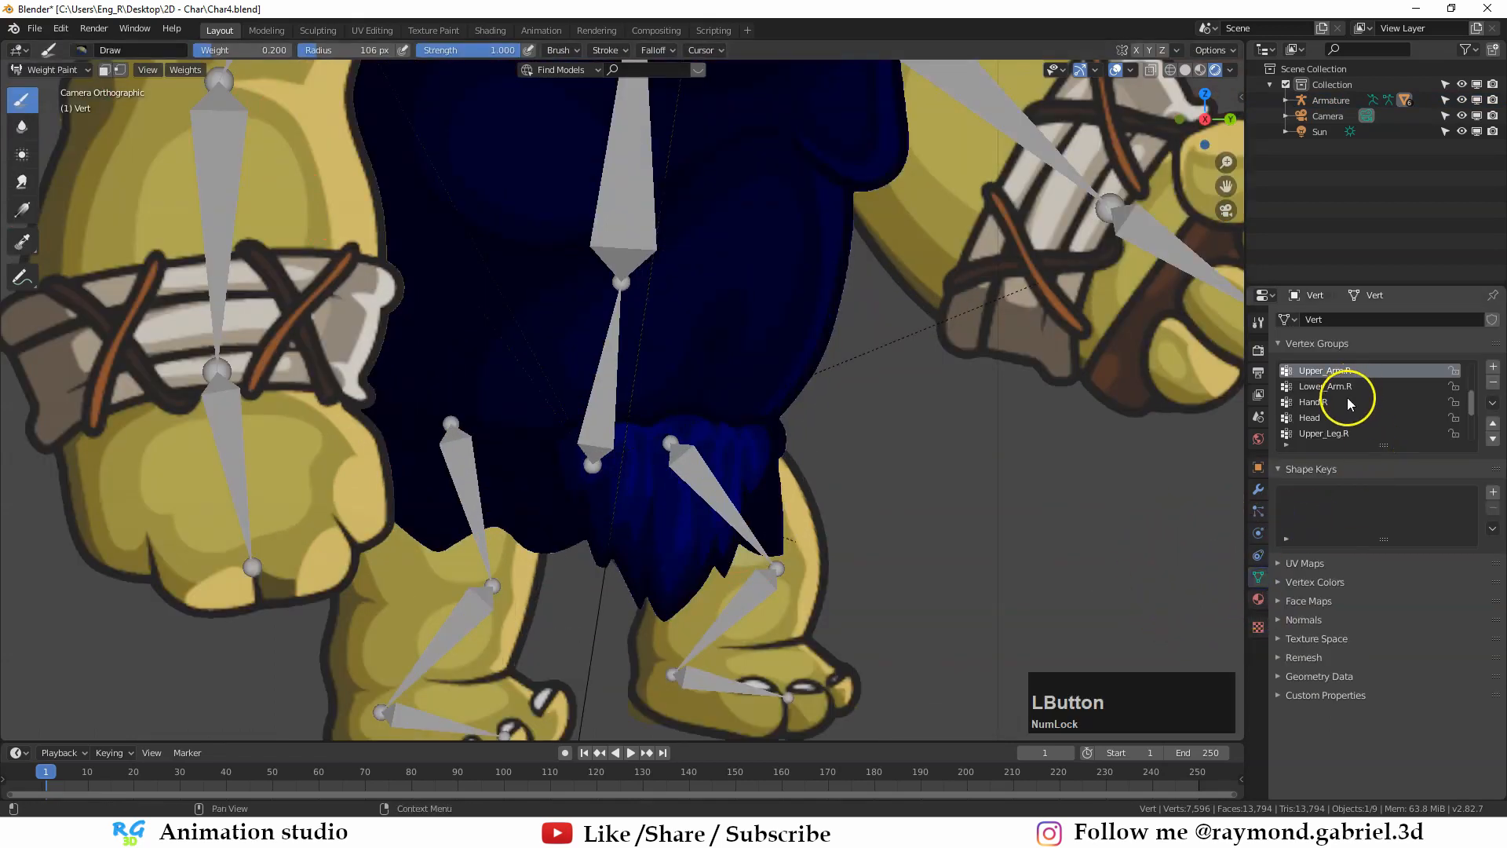
{"action": "scroll", "coordinate": [1350, 405], "scroll_direction": "down", "scroll_amount": 1}
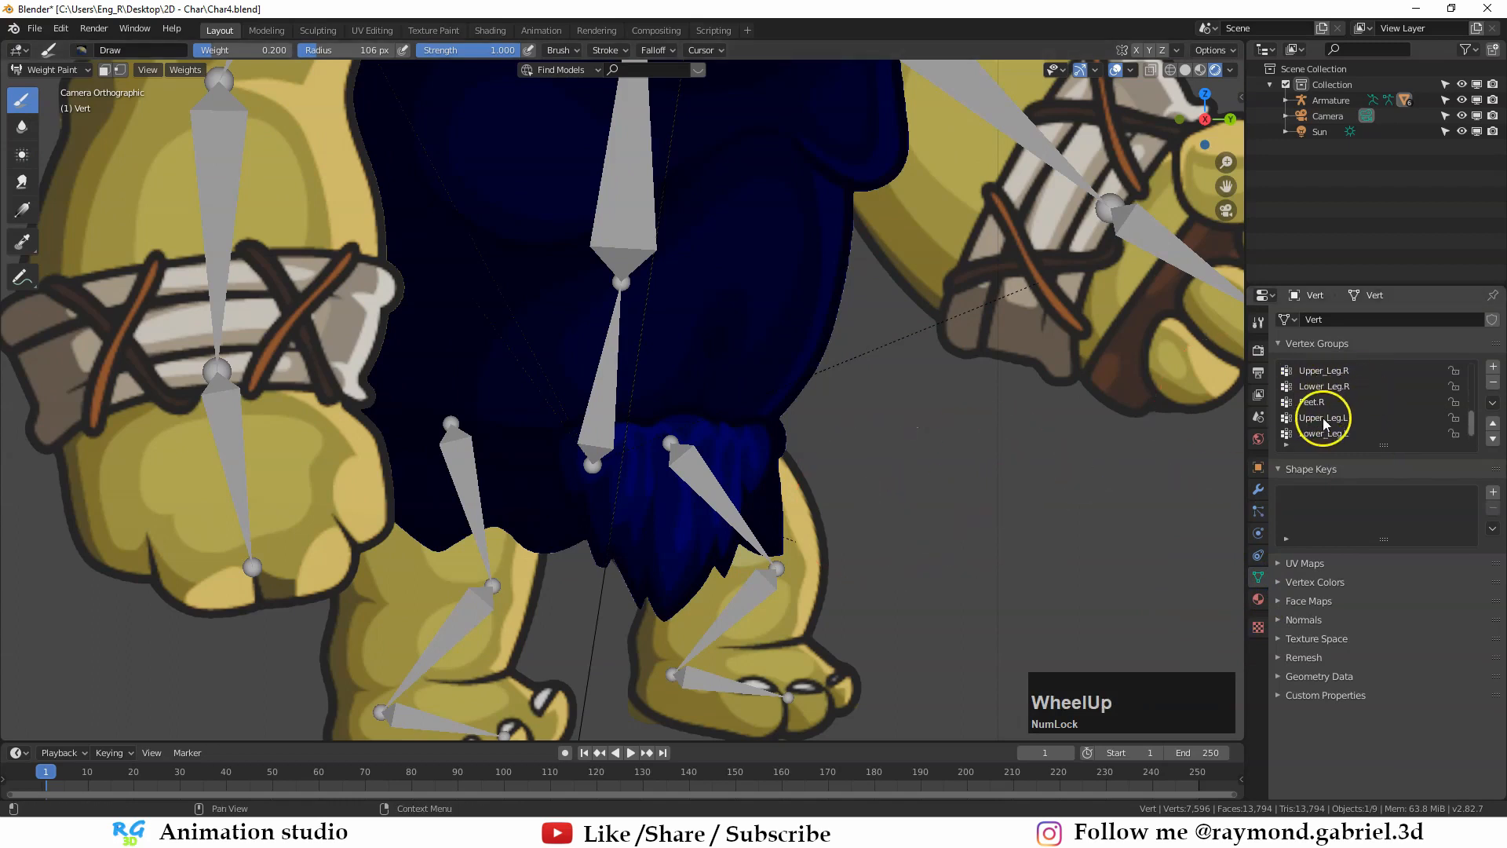
{"action": "left_click", "coordinate": [1322, 417]}
Step: Set the brush weight to 1.000 and paint the loincloth's outer edge beside the Upper_Leg.L bone
{"action": "left_click_drag", "start_coordinate": [241, 50], "coordinate": [332, 49]}
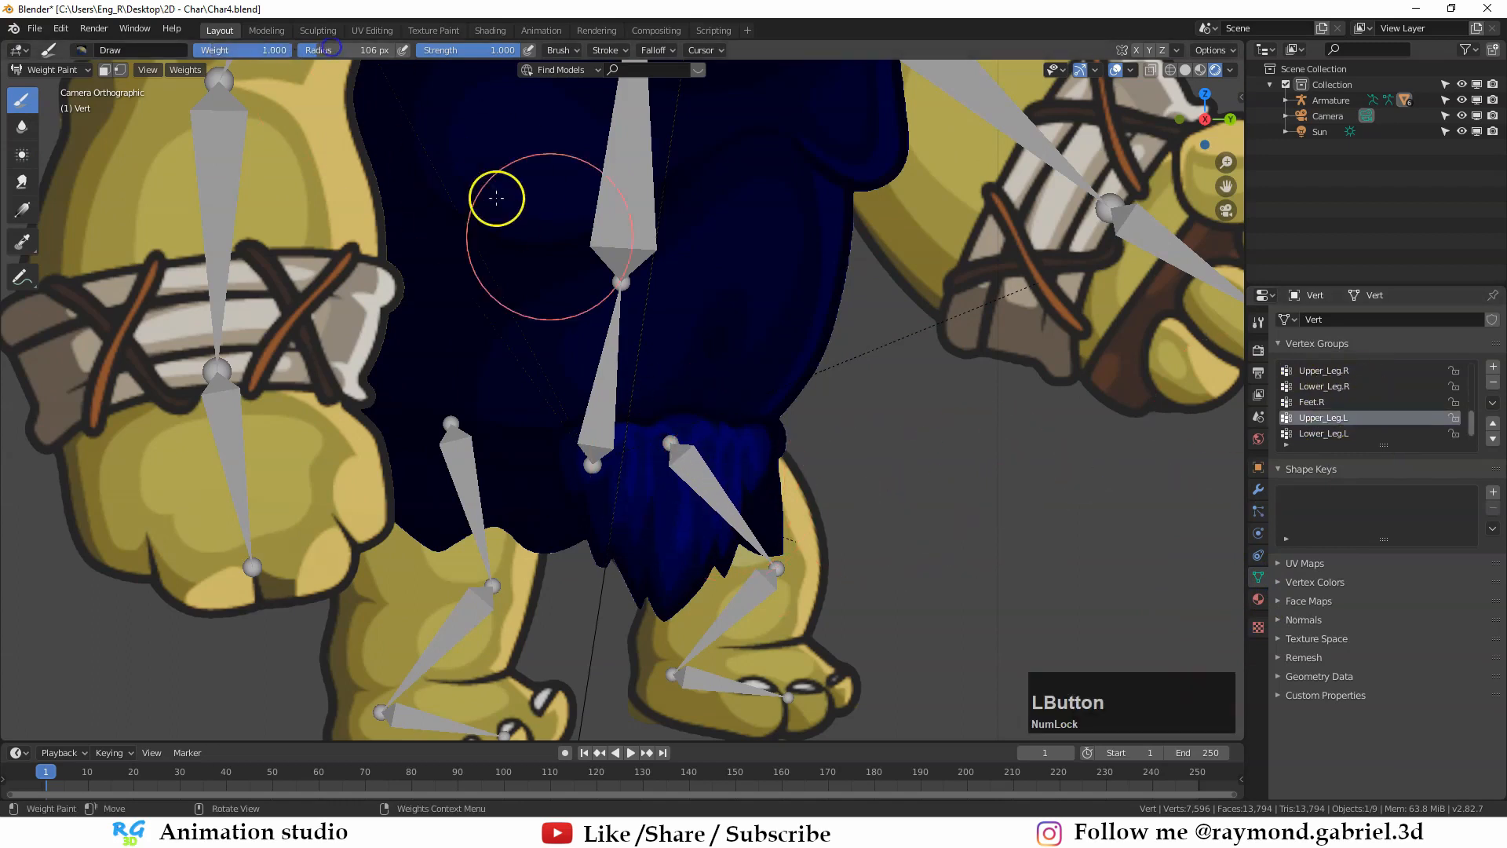
{"action": "left_click_drag", "start_coordinate": [794, 490], "coordinate": [784, 457]}
{"action": "mouse_move", "coordinate": [256, 52]}
{"action": "left_mouse_down"}
{"action": "mouse_move", "coordinate": [218, 55]}
{"action": "mouse_move", "coordinate": [243, 44]}
{"action": "left_mouse_up"}
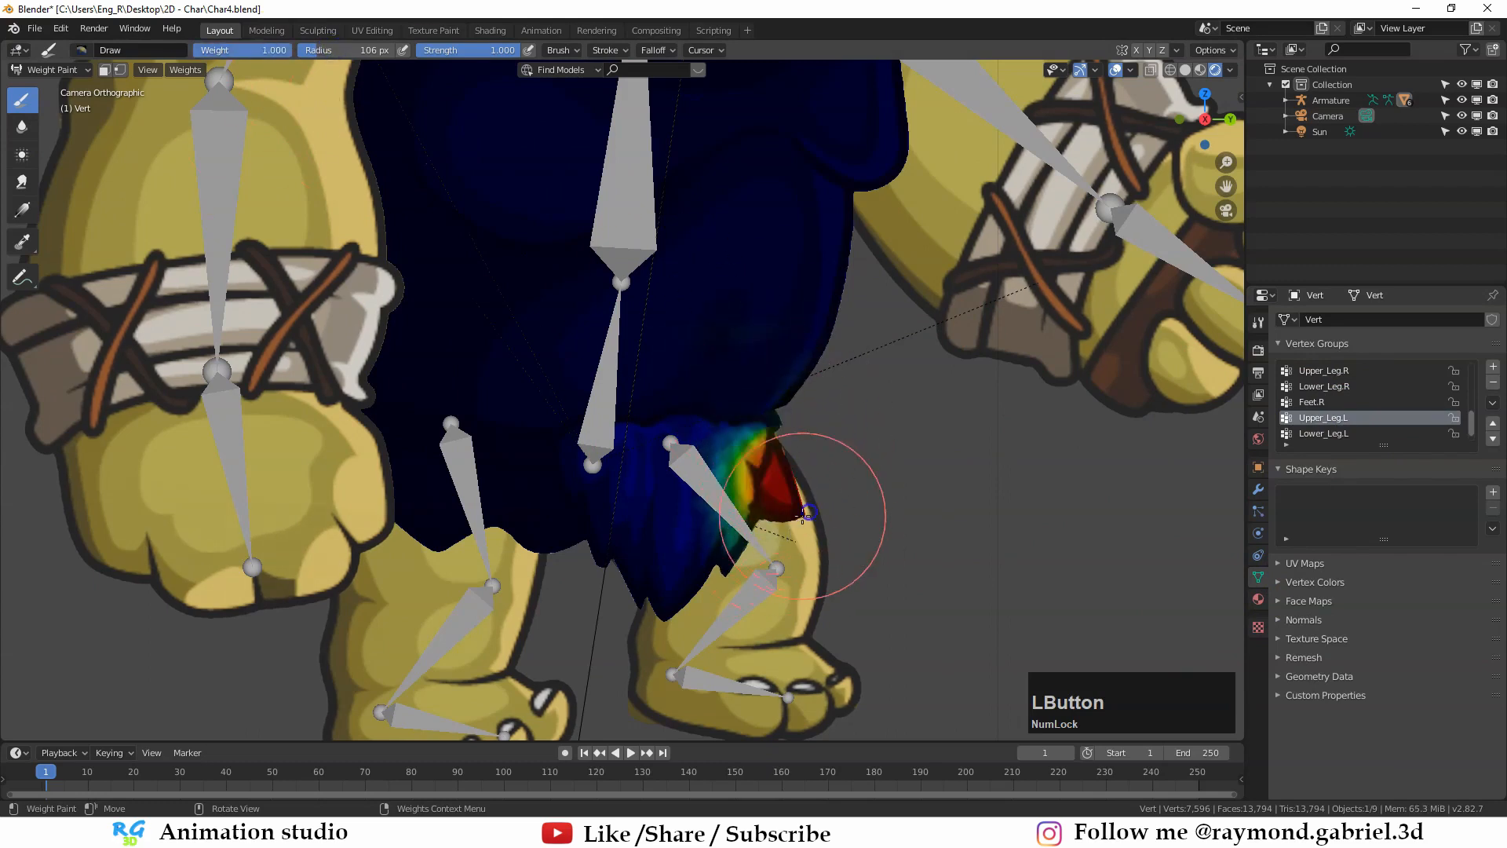
{"action": "mouse_move", "coordinate": [767, 497]}
{"action": "left_mouse_down"}
{"action": "mouse_move", "coordinate": [780, 390]}
{"action": "mouse_move", "coordinate": [763, 409]}
{"action": "left_mouse_up"}
{"action": "middle_click_drag", "start_coordinate": [763, 409], "coordinate": [774, 447]}
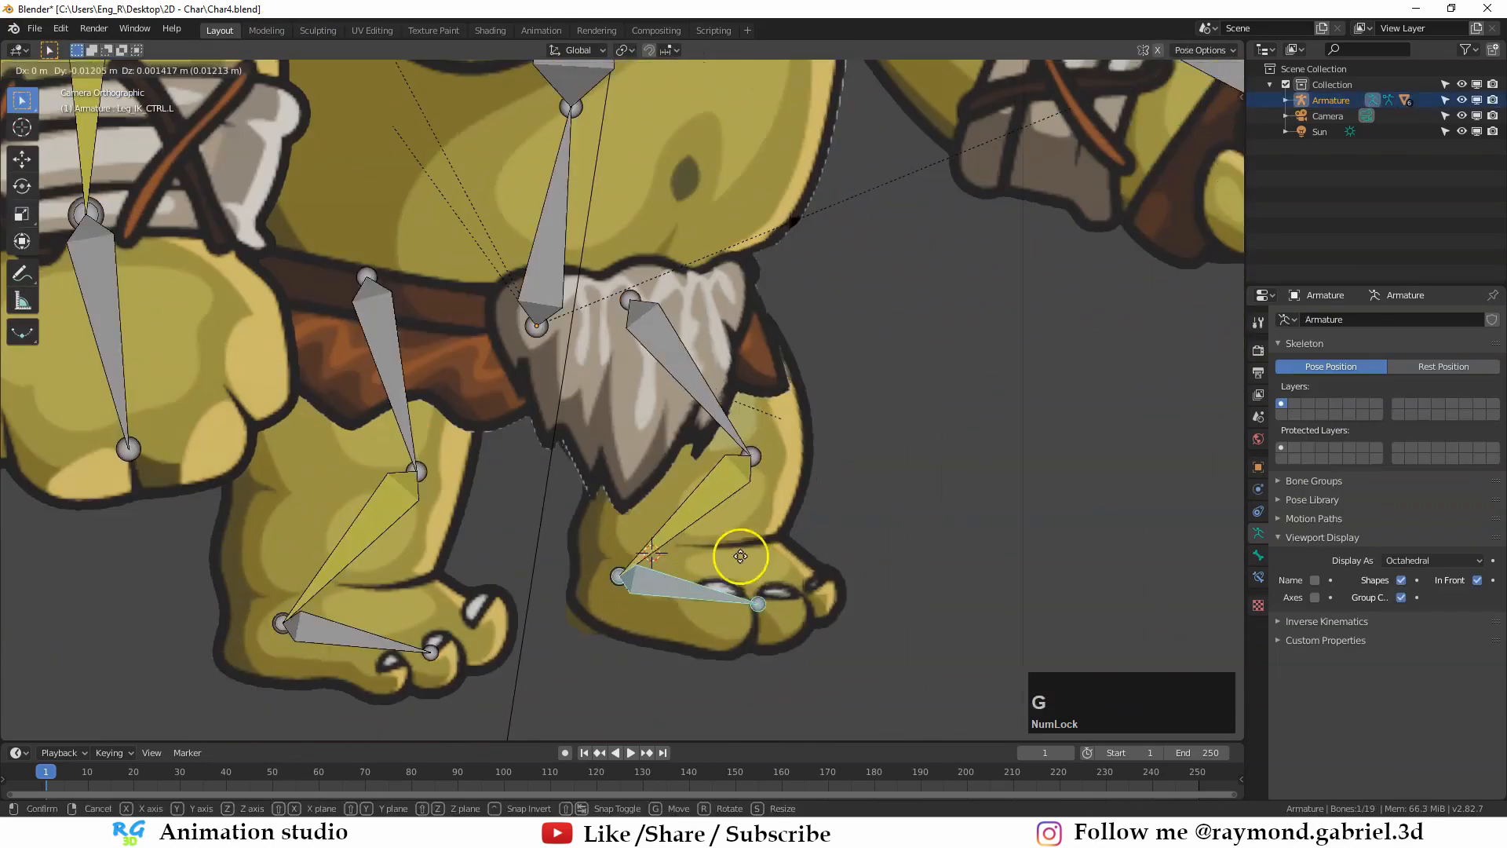
Step: Test the leg by moving the Leg_IK_CTRL.L bone and paint more Upper_Leg.L weight around the hip
{"action": "key", "text": "ctrl+Tab"}
{"action": "left_click", "coordinate": [695, 121]}
{"action": "scroll", "coordinate": [746, 370], "scroll_direction": "up", "scroll_amount": 2}
{"action": "mouse_move", "coordinate": [747, 370]}
{"action": "left_mouse_down"}
{"action": "mouse_move", "coordinate": [673, 399]}
{"action": "mouse_move", "coordinate": [686, 364]}
{"action": "left_mouse_up"}
{"action": "key", "text": "ctrl+z"}
{"action": "scroll", "coordinate": [691, 375], "scroll_direction": "down", "scroll_amount": 2}
{"action": "scroll", "coordinate": [773, 286], "scroll_direction": "up", "scroll_amount": 4}
{"action": "left_click_drag", "start_coordinate": [785, 288], "coordinate": [815, 298]}
{"action": "scroll", "coordinate": [790, 329], "scroll_direction": "down", "scroll_amount": 2}
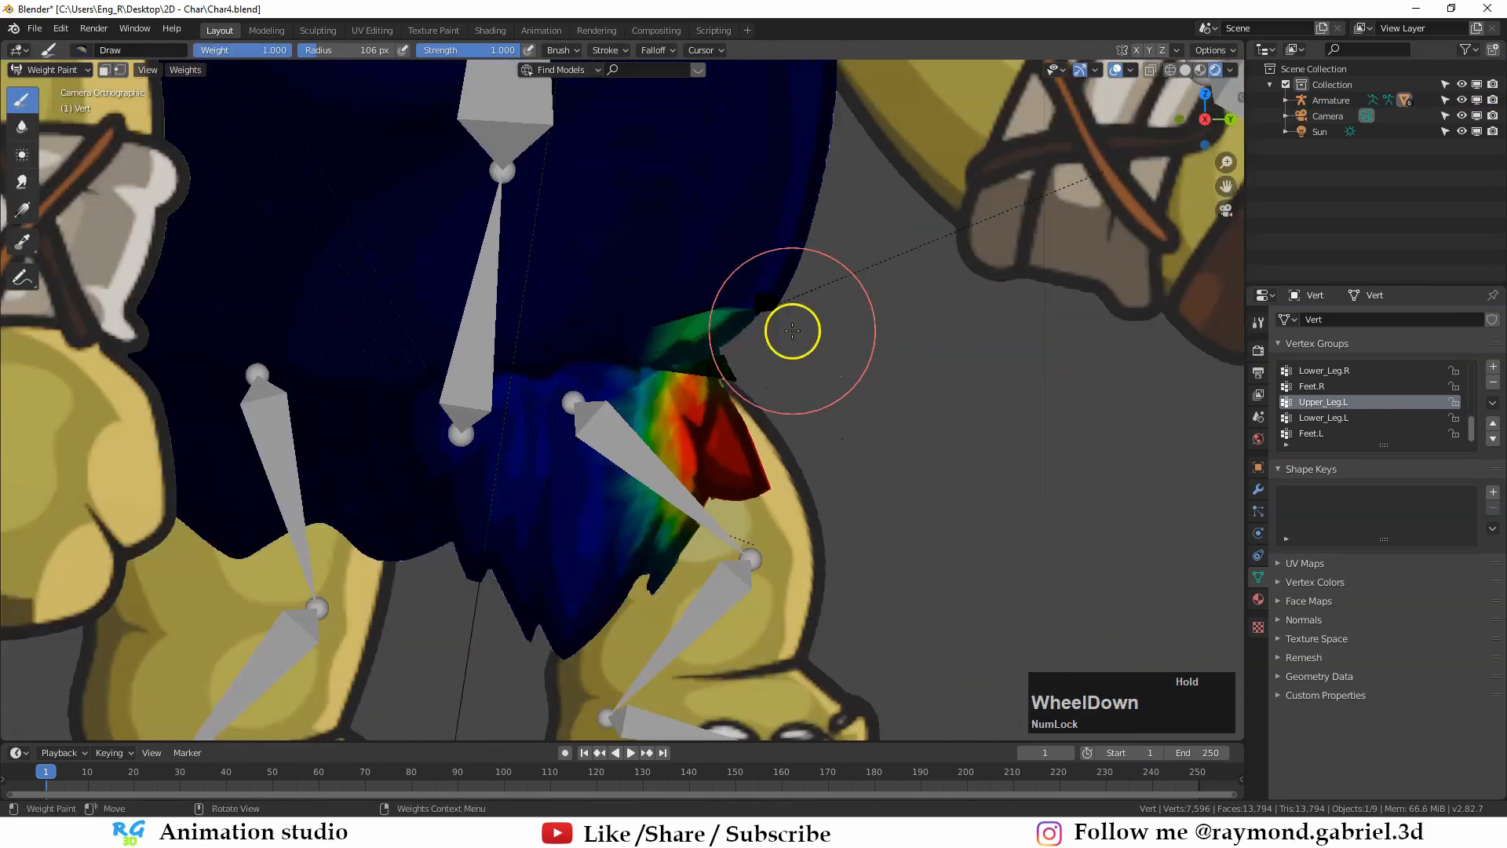
{"action": "middle_click_drag", "start_coordinate": [780, 346], "coordinate": [695, 370], "text": "shift"}
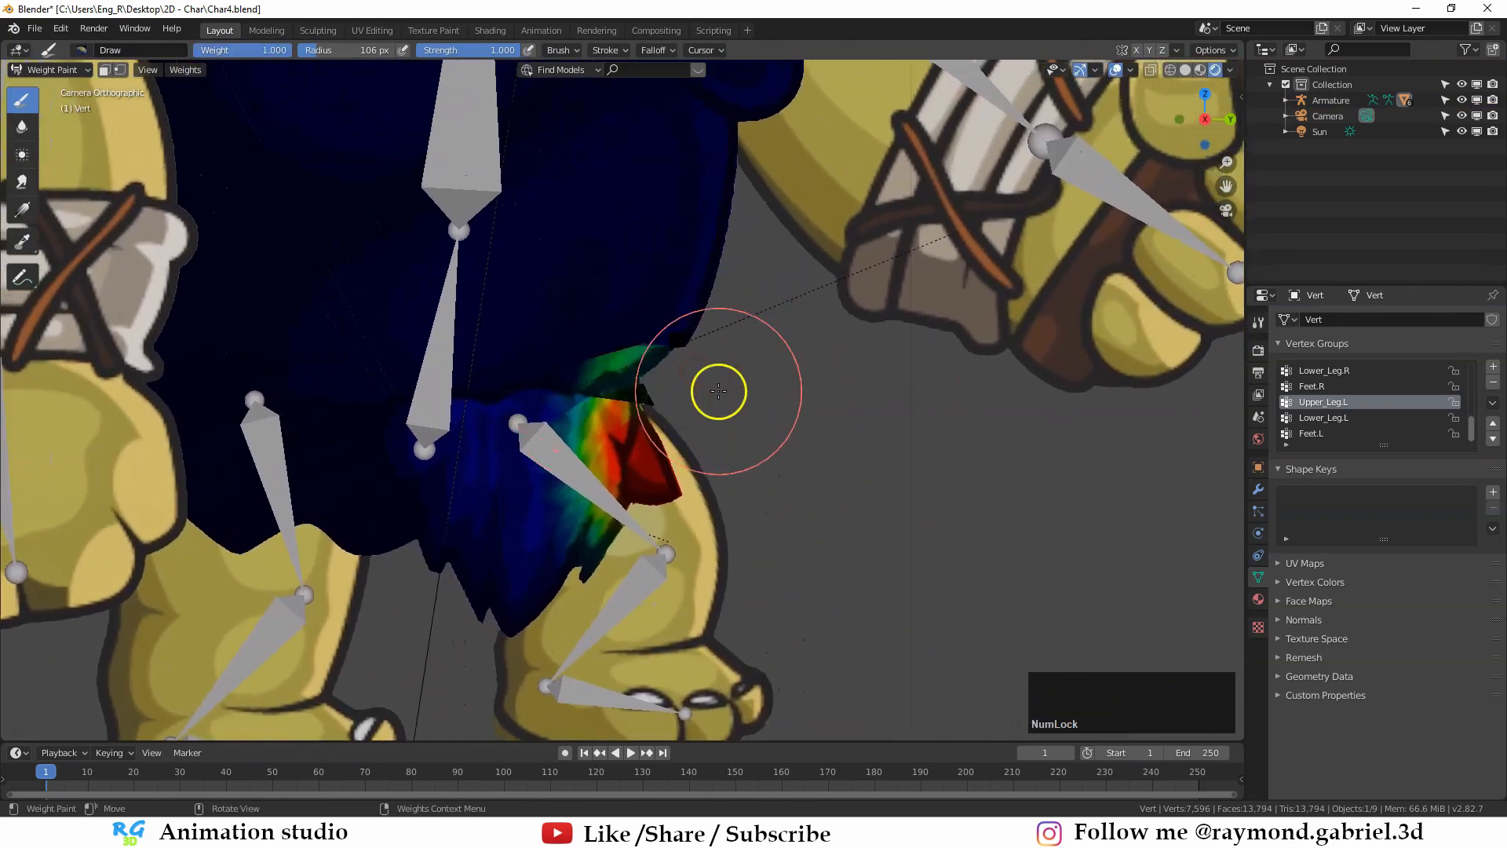
Step: Turn on vertex selection masking for the body mesh
{"action": "left_click", "coordinate": [120, 71]}
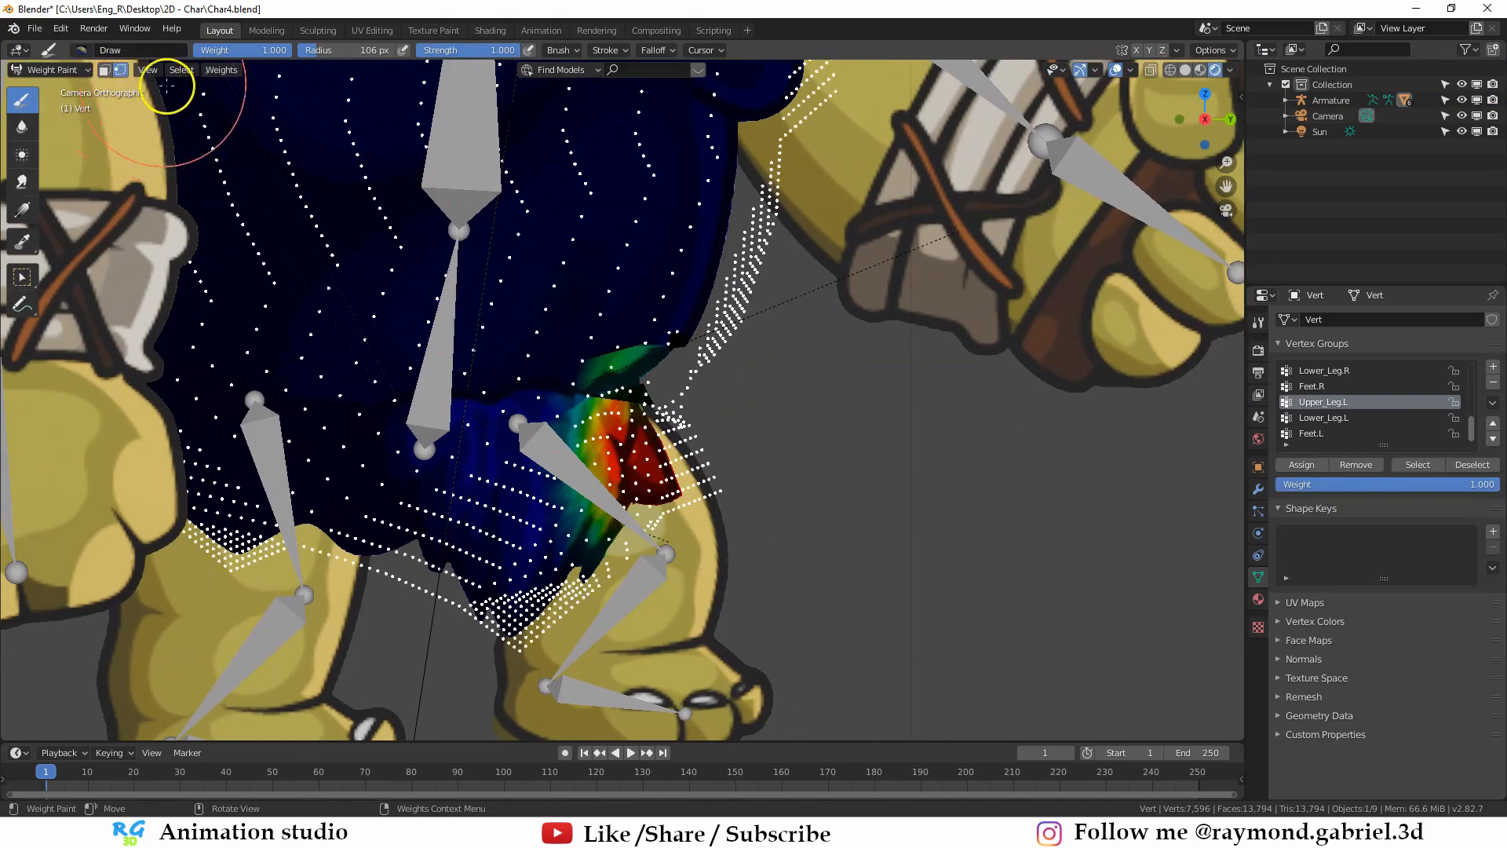
{"action": "left_click", "coordinate": [120, 71]}
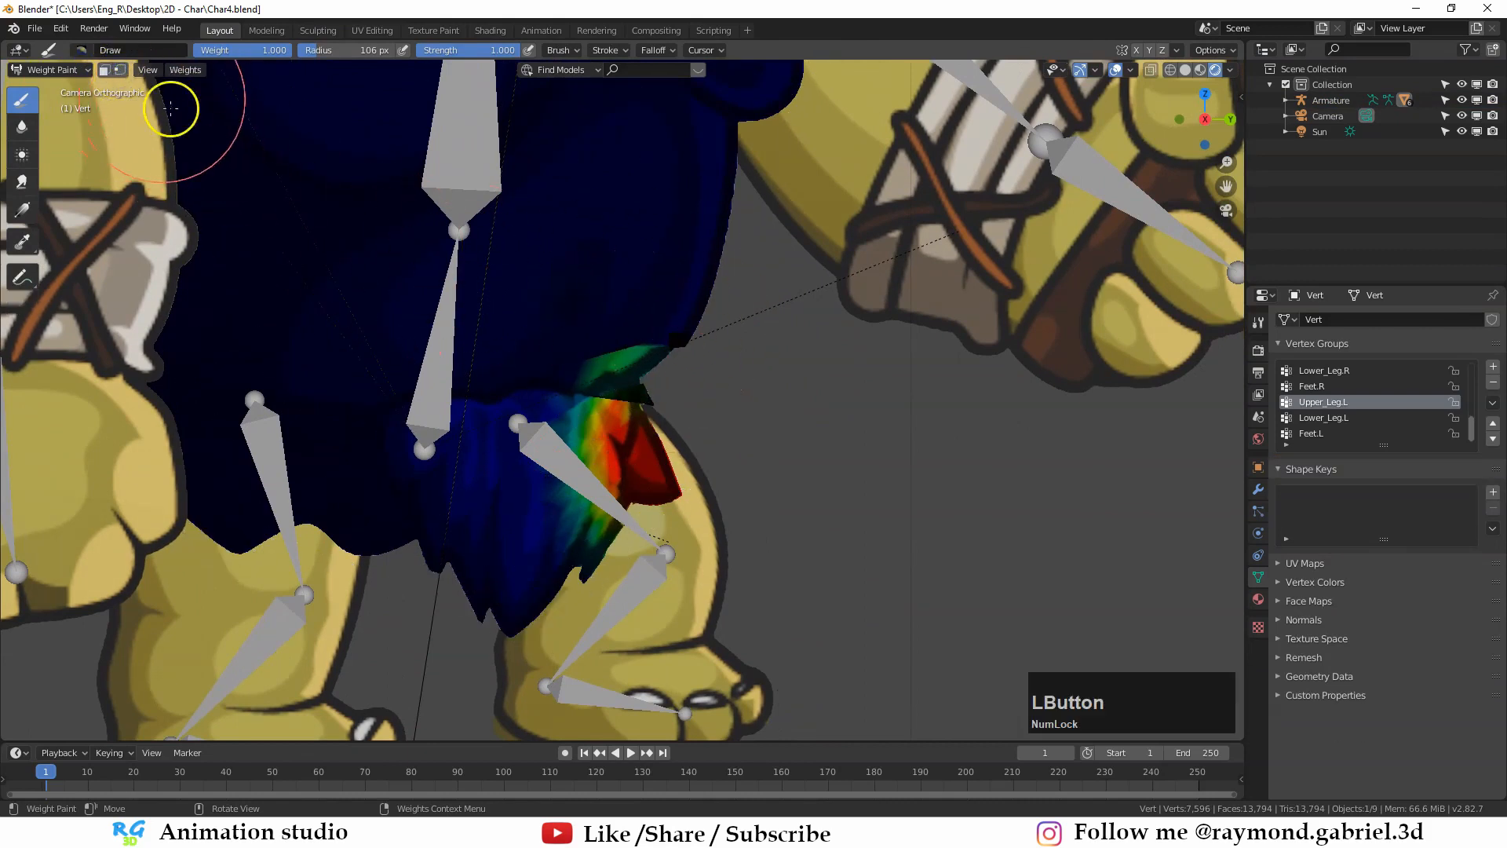
{"action": "left_click", "coordinate": [120, 70]}
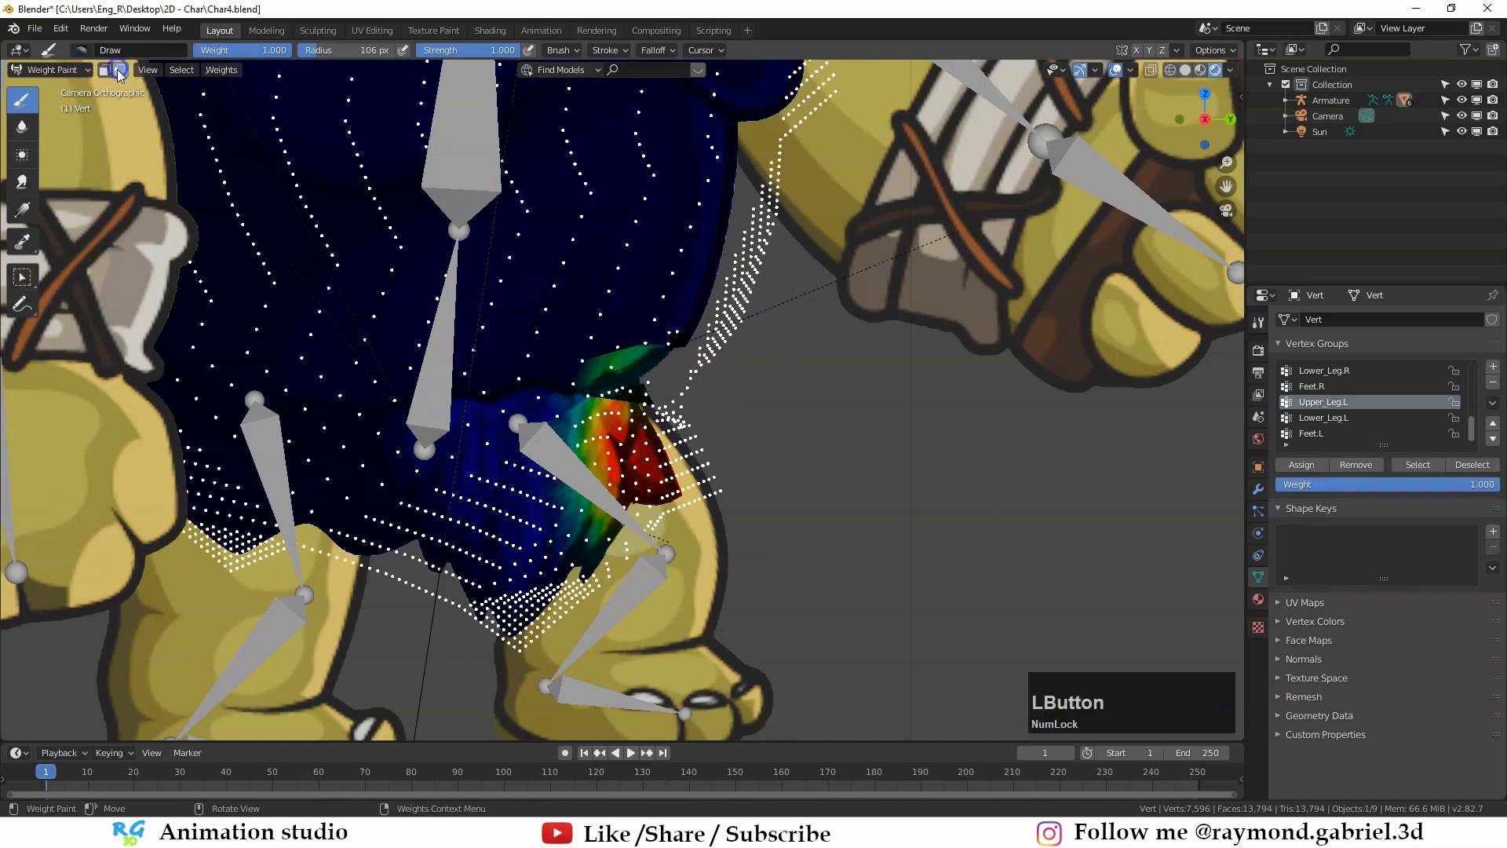
{"action": "scroll", "coordinate": [589, 406], "scroll_direction": "down", "scroll_amount": 6}
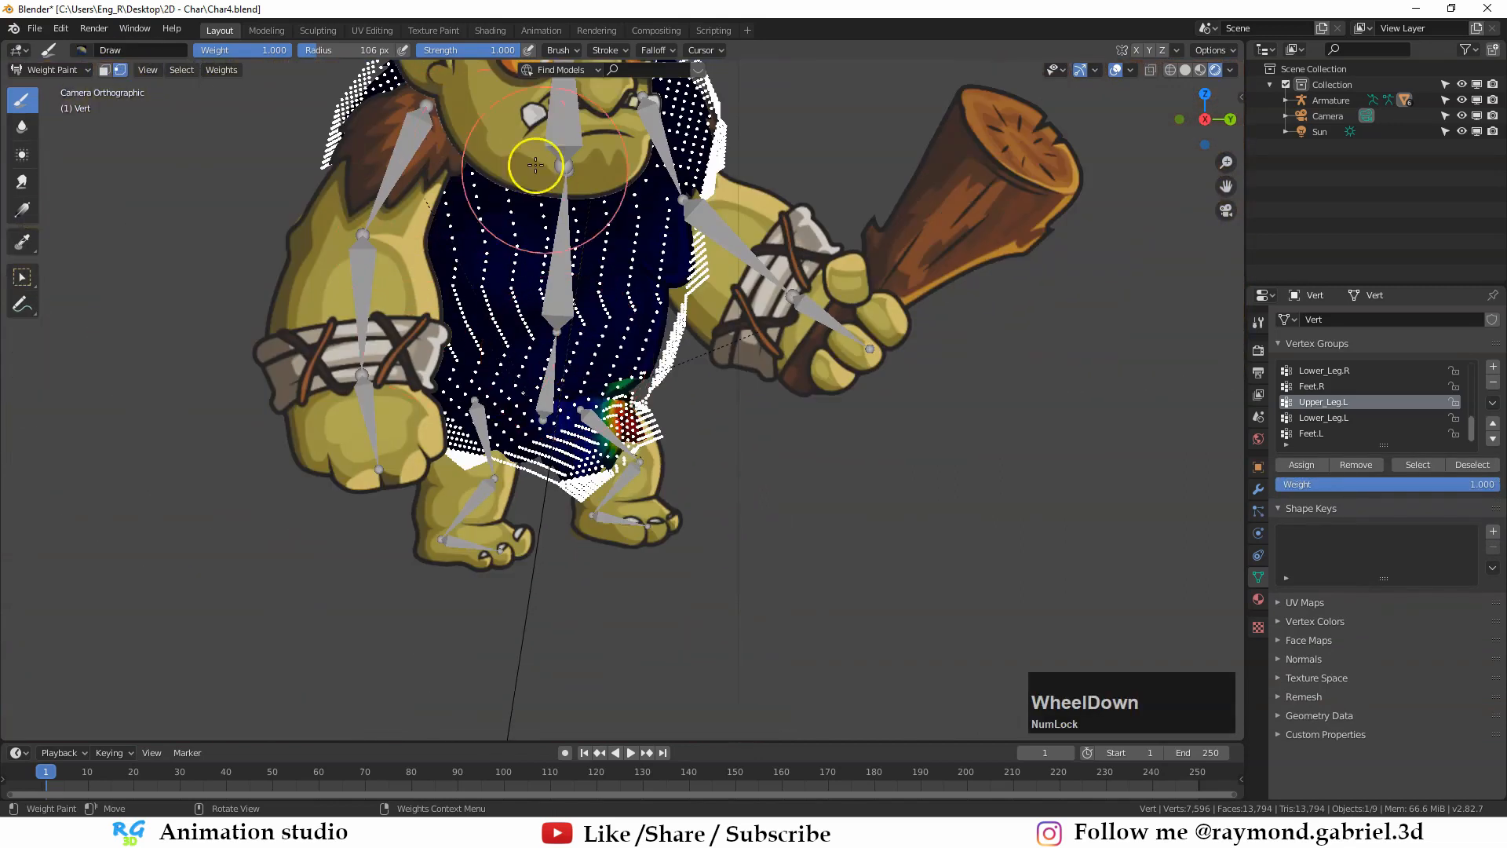
{"action": "middle_click_drag", "start_coordinate": [572, 347], "coordinate": [605, 276], "text": "shift"}
{"action": "middle_click_drag", "start_coordinate": [619, 338], "coordinate": [617, 354], "text": "shift"}
{"action": "scroll", "coordinate": [616, 420], "scroll_direction": "up", "scroll_amount": 6}
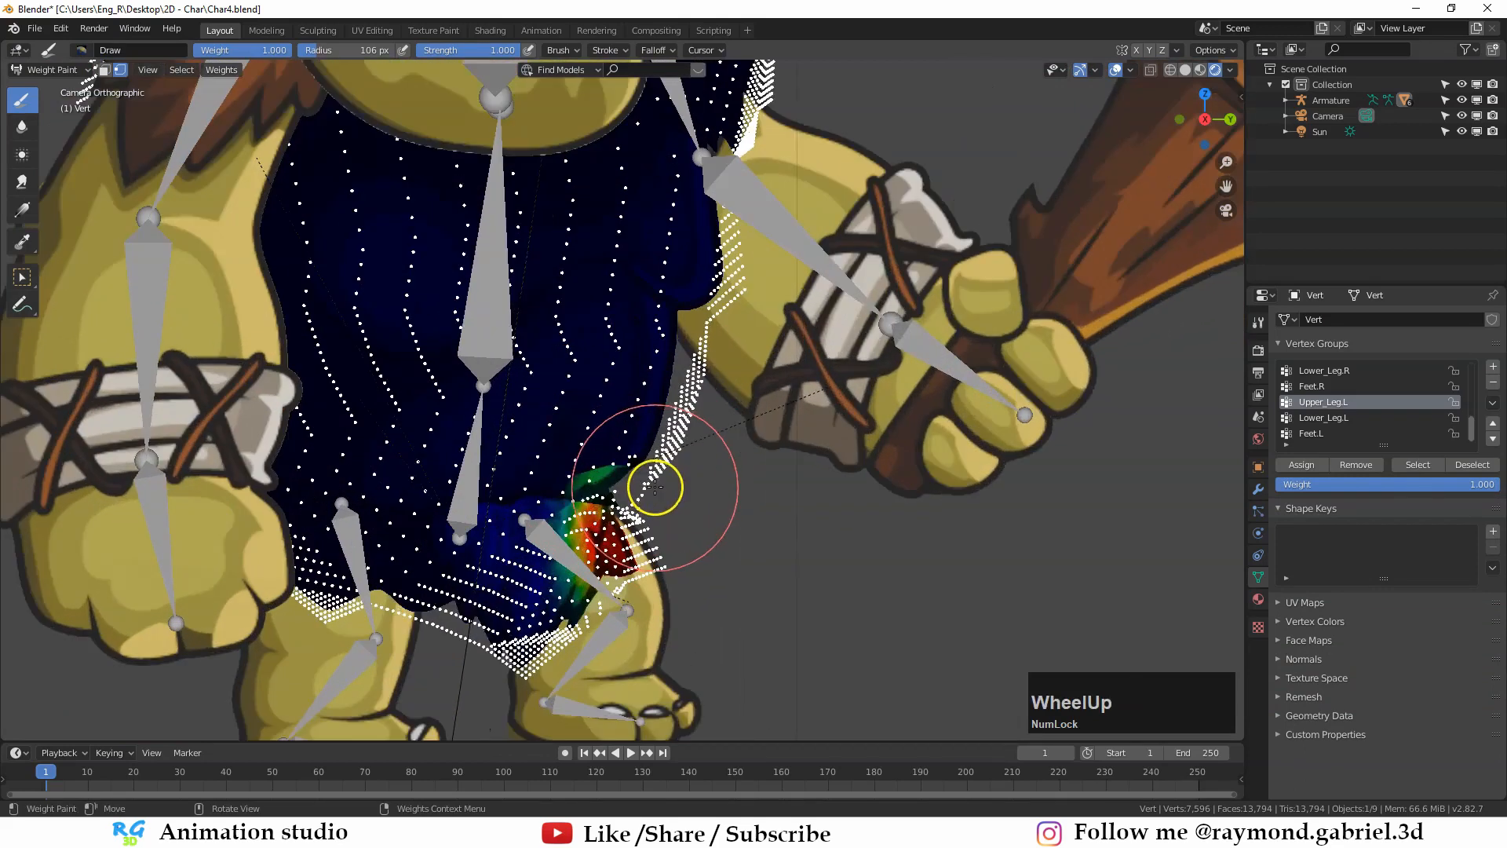
{"action": "middle_click_drag", "start_coordinate": [656, 487], "coordinate": [683, 337], "text": "shift"}
{"action": "scroll", "coordinate": [695, 425], "scroll_direction": "up", "scroll_amount": 3}
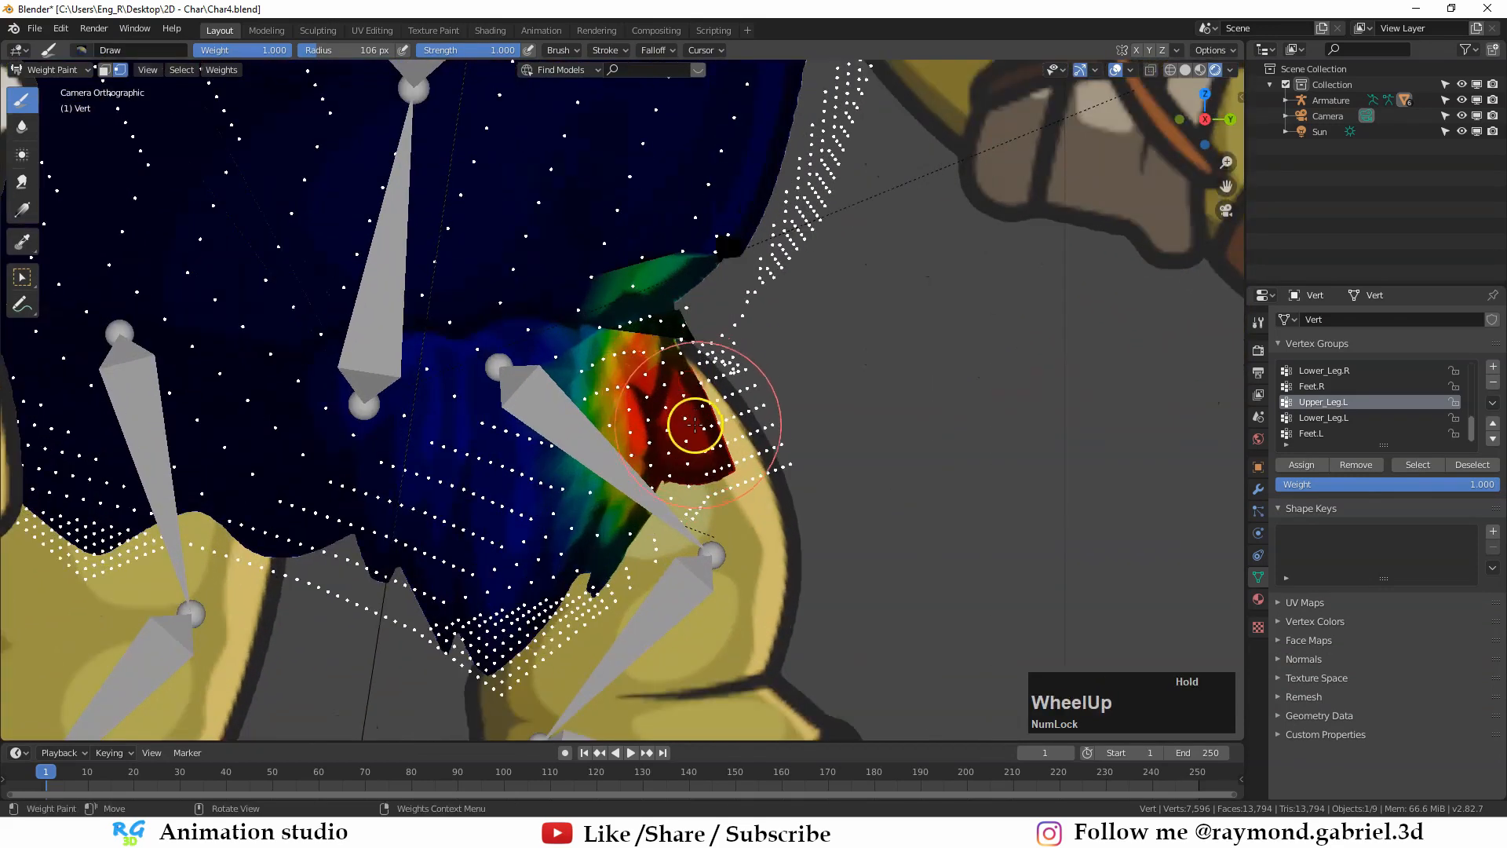
Step: Box-select the vertices around the hip beside the Upper_Leg.L bone and assign them weight 0.000 in that vertex group
{"action": "key", "text": "a"}
{"action": "key", "text": "a"}
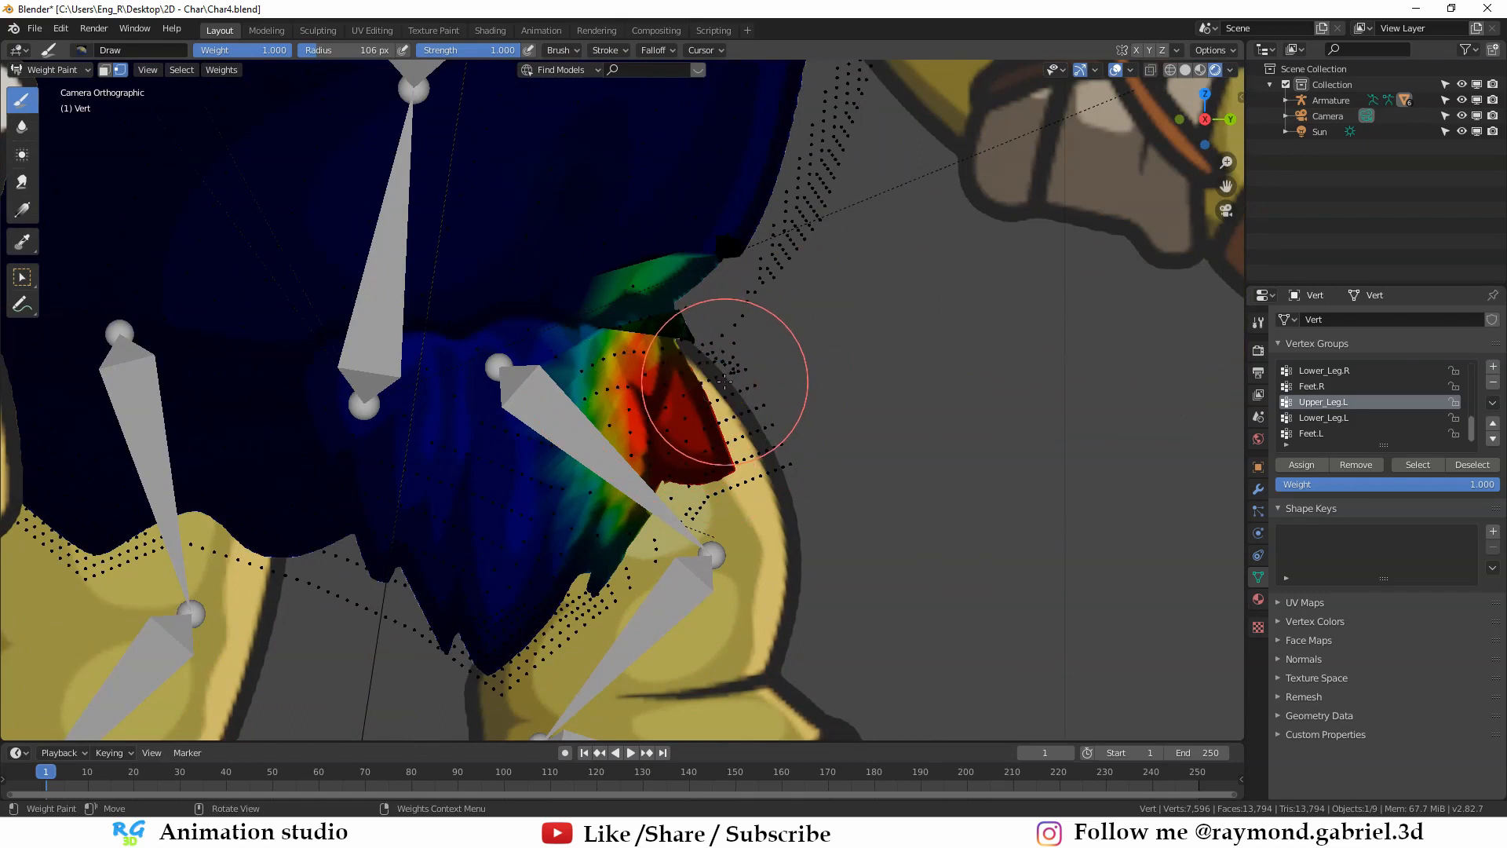
{"action": "key", "text": "b"}
{"action": "left_click_drag", "start_coordinate": [888, 199], "coordinate": [453, 665]}
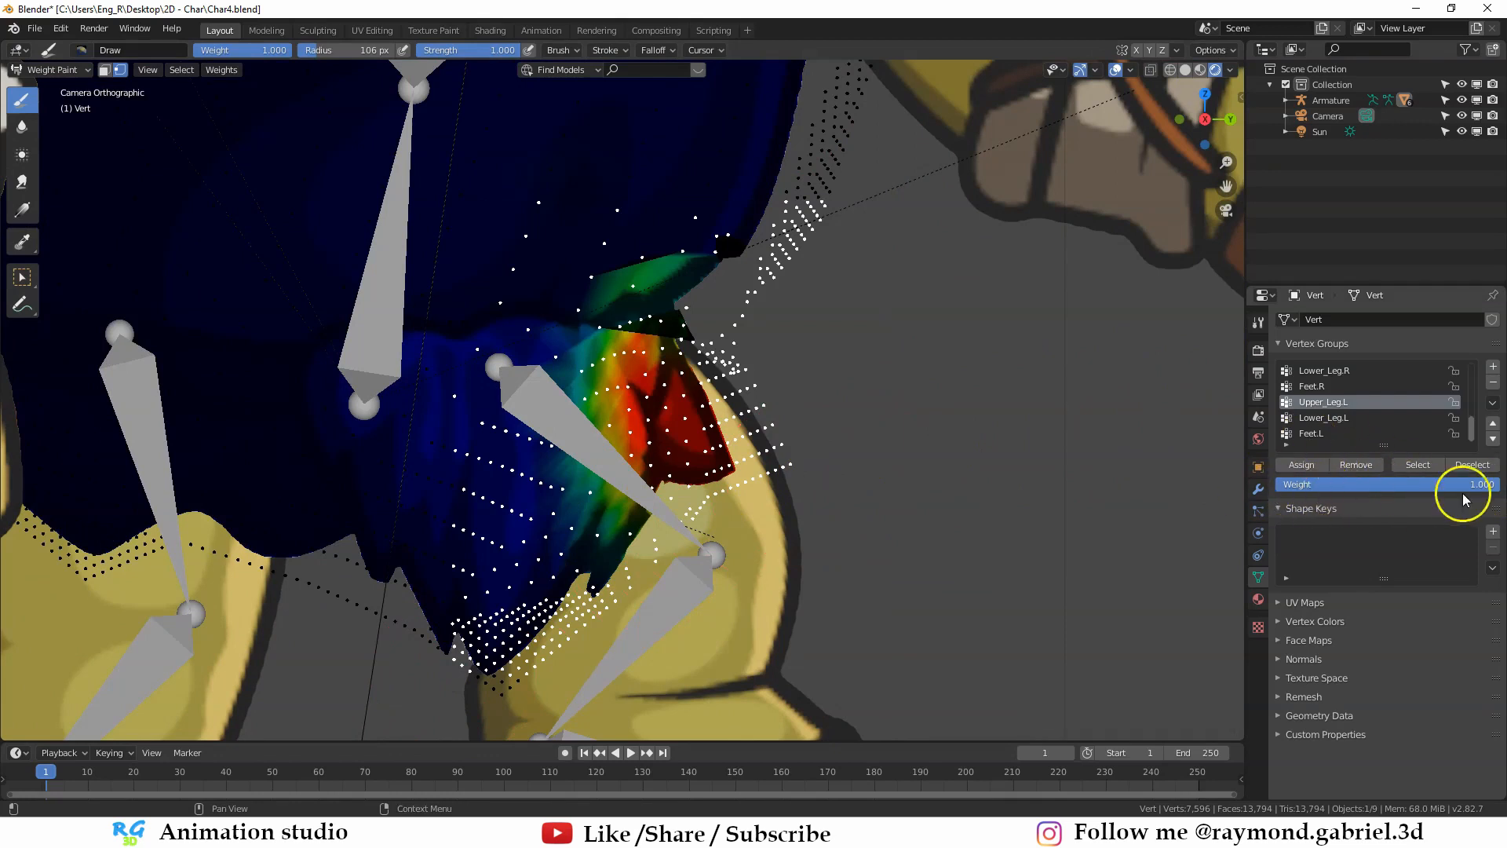
{"action": "left_click_drag", "start_coordinate": [1478, 498], "coordinate": [1402, 489]}
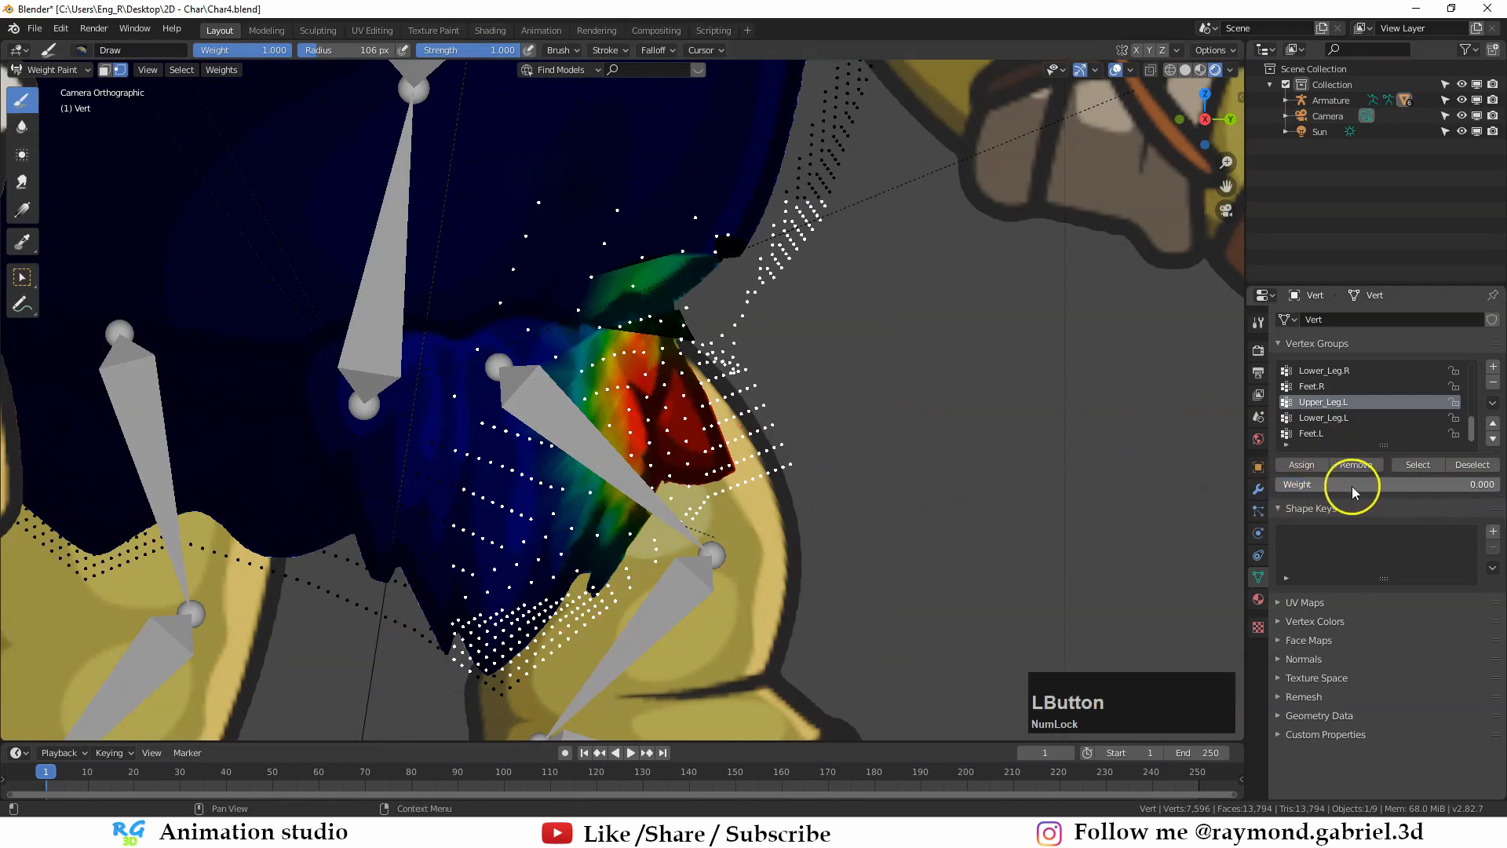
{"action": "left_click", "coordinate": [1303, 465]}
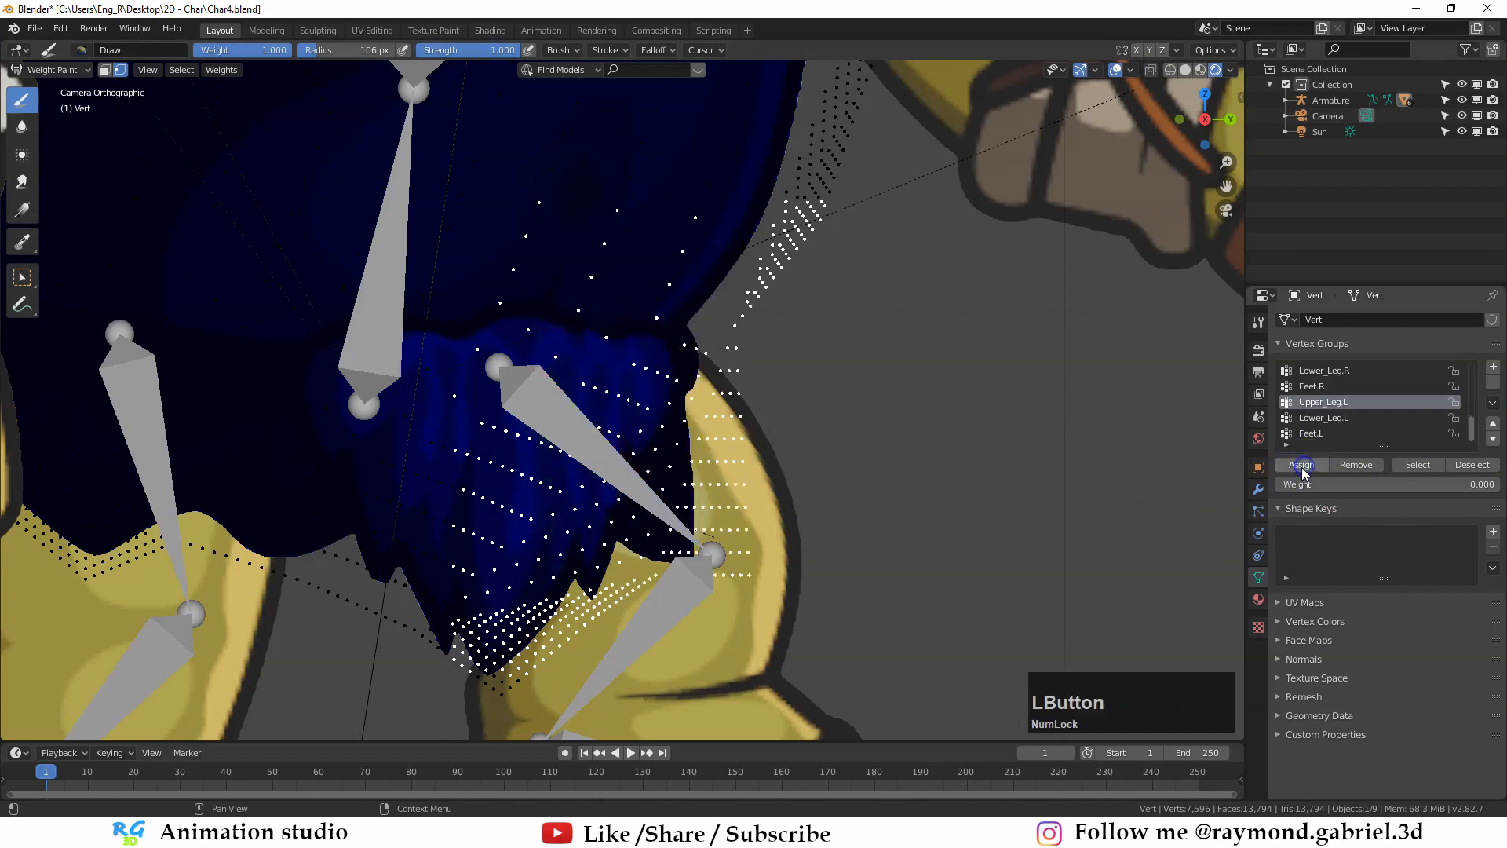
{"action": "scroll", "coordinate": [724, 337], "scroll_direction": "down", "scroll_amount": 1}
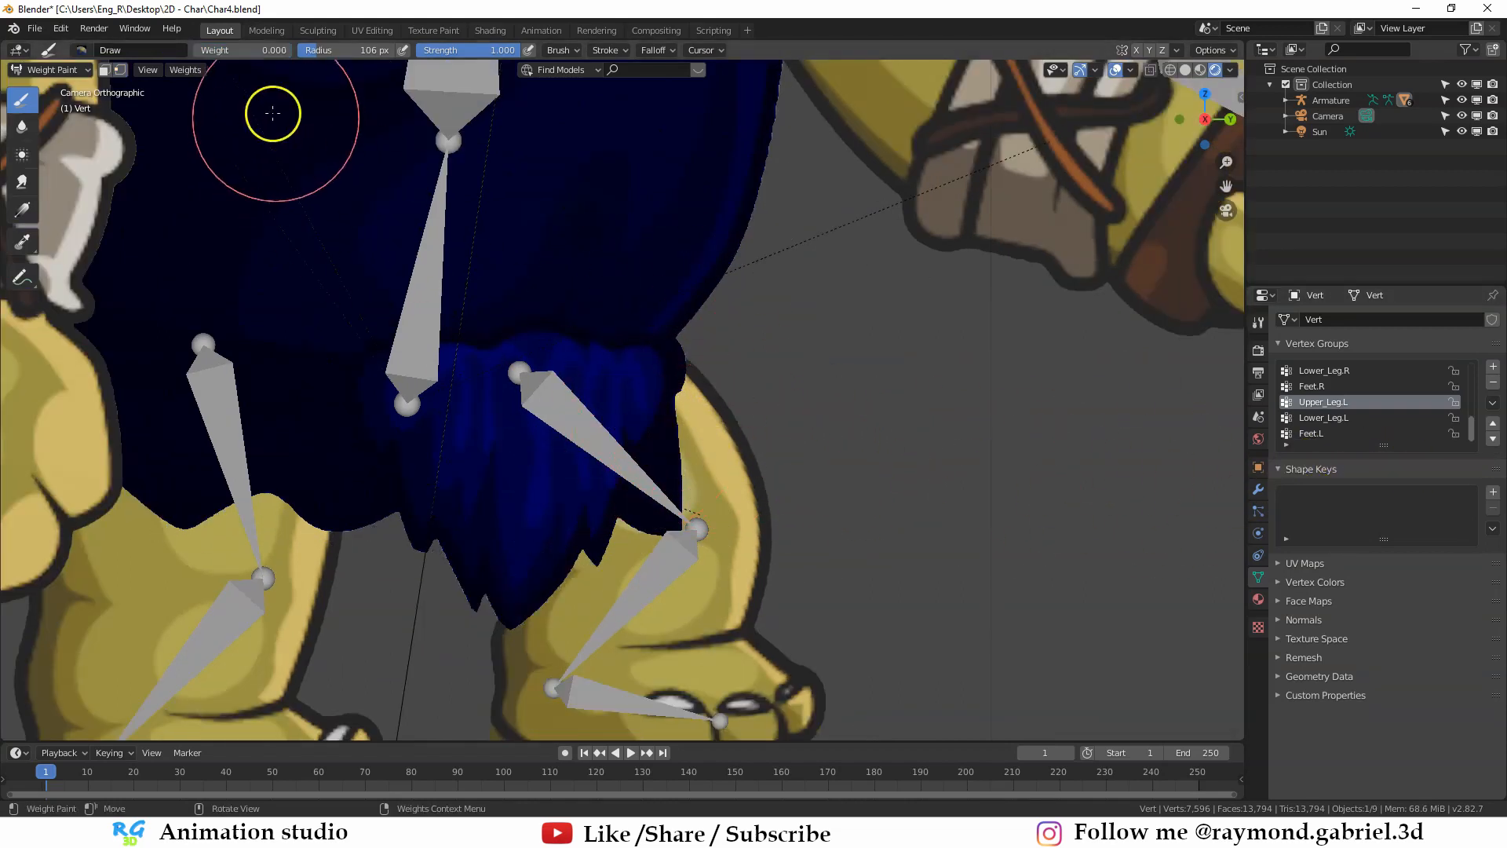
Step: Try painting the loincloth's outer edge with brush weight 0.430 and undo the strokes
{"action": "left_click_drag", "start_coordinate": [644, 487], "coordinate": [690, 390]}
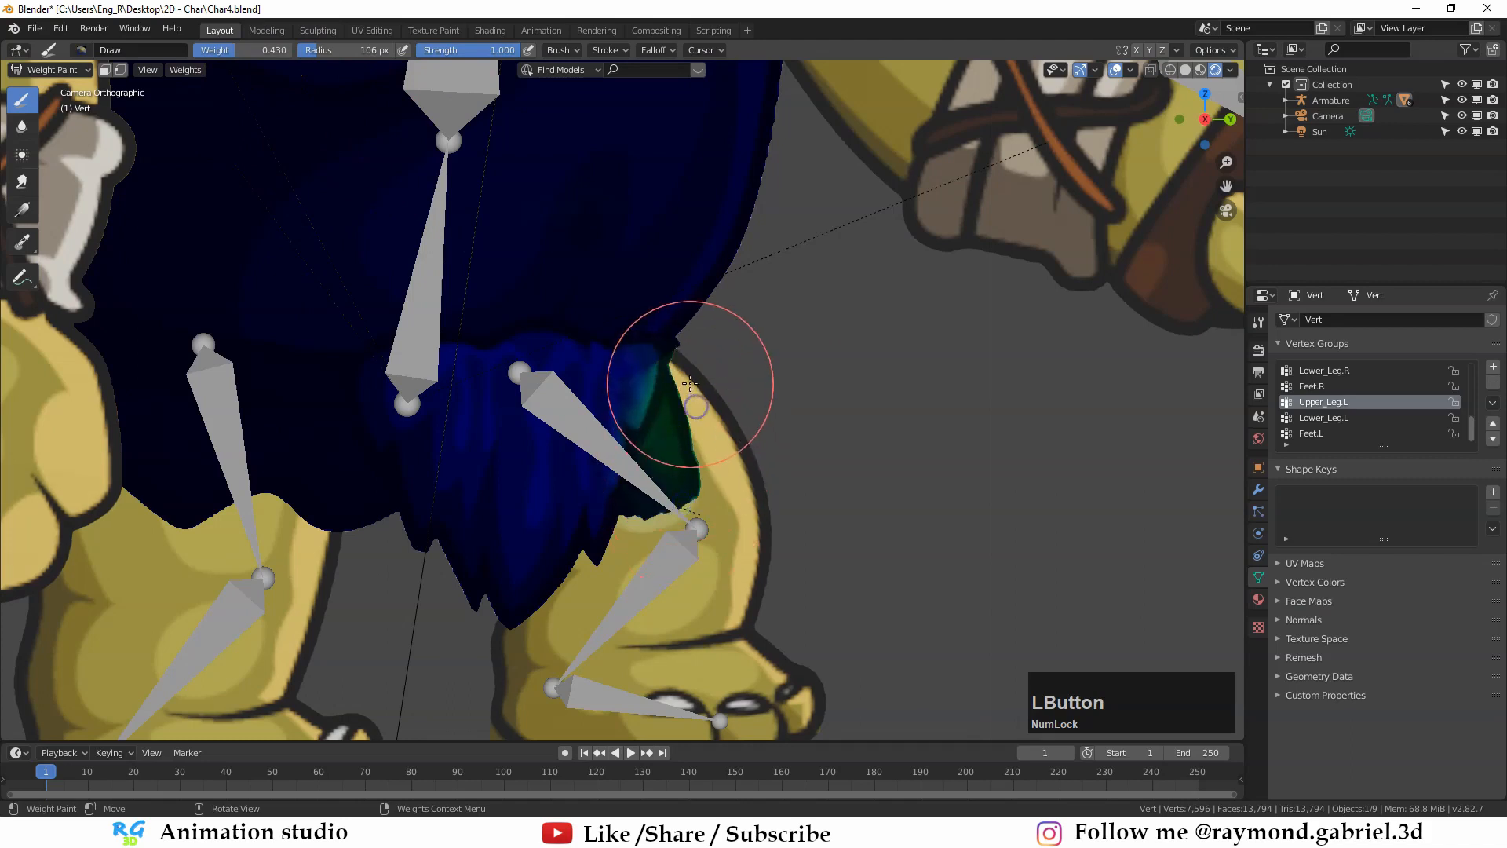
{"action": "key", "text": "ctrl+z"}
{"action": "key", "text": "ctrl+z"}
{"action": "key", "text": "ctrl+z"}
Step: Paint Upper_Leg.L weight on the loincloth's outer edge with brush weight 0.555 and test it by moving the leg control bones
{"action": "left_click_drag", "start_coordinate": [248, 52], "coordinate": [177, 53]}
{"action": "mouse_move", "coordinate": [668, 412]}
{"action": "left_mouse_down"}
{"action": "mouse_move", "coordinate": [628, 502]}
{"action": "mouse_move", "coordinate": [703, 488]}
{"action": "left_mouse_up"}
{"action": "key", "text": "ctrl+Tab"}
{"action": "left_click", "coordinate": [660, 545]}
{"action": "key", "text": "ctrl+Tab"}
{"action": "middle_click_drag", "start_coordinate": [704, 530], "coordinate": [714, 480], "text": "shift"}
{"action": "key", "text": "g"}
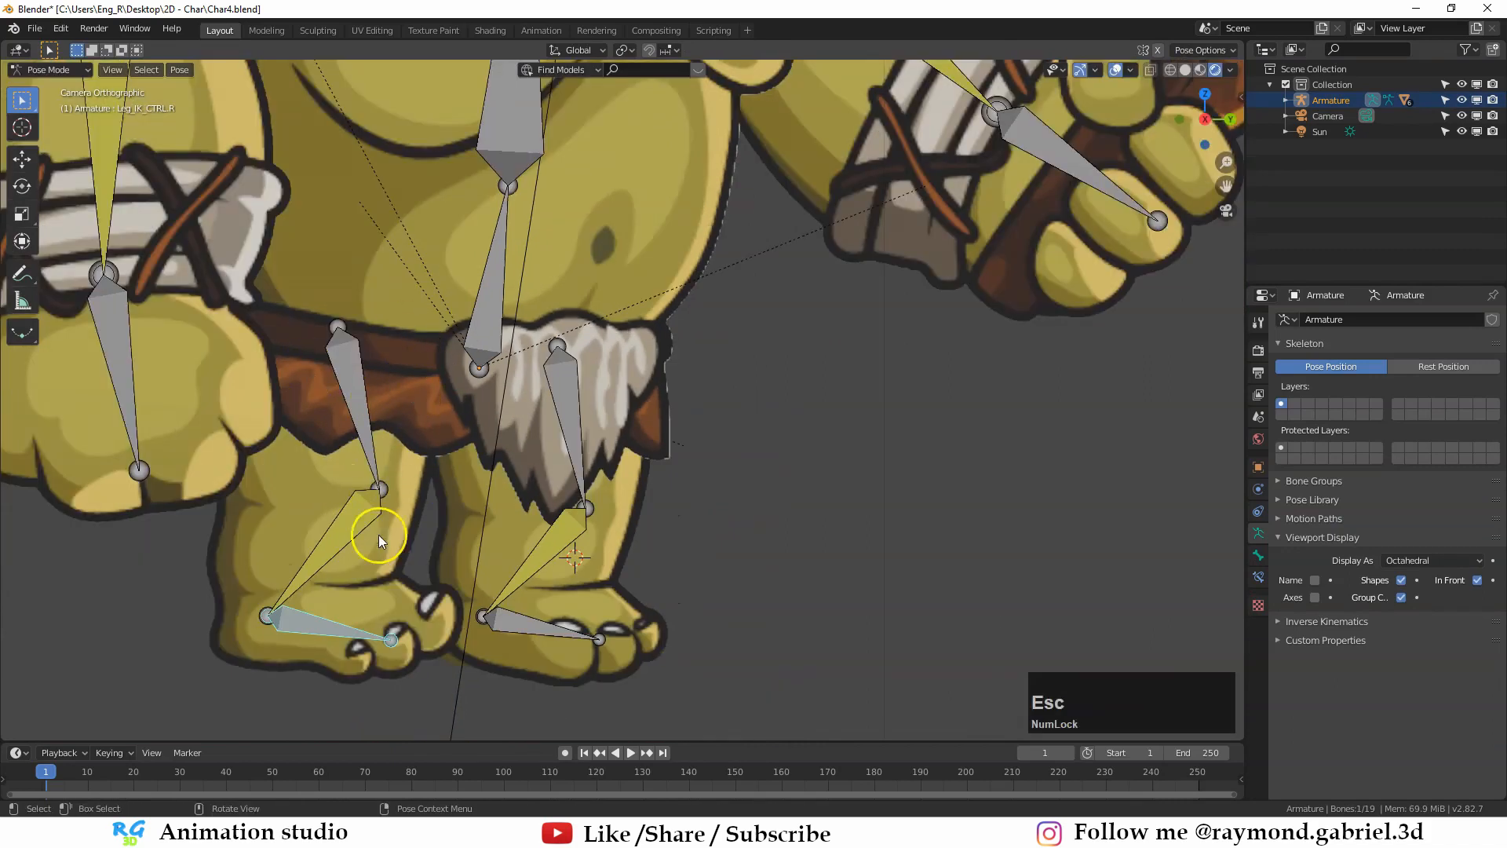
{"action": "key", "text": "g"}
{"action": "key", "text": "Escape"}
Step: Return the Vert mesh to Weight Paint mode, select the Upper_Leg.R vertex group and paint the loincloth near that hip
{"action": "key", "text": "ctrl+Tab"}
{"action": "left_click", "coordinate": [642, 396]}
{"action": "key", "text": "ctrl+Tab"}
{"action": "left_click", "coordinate": [544, 342]}
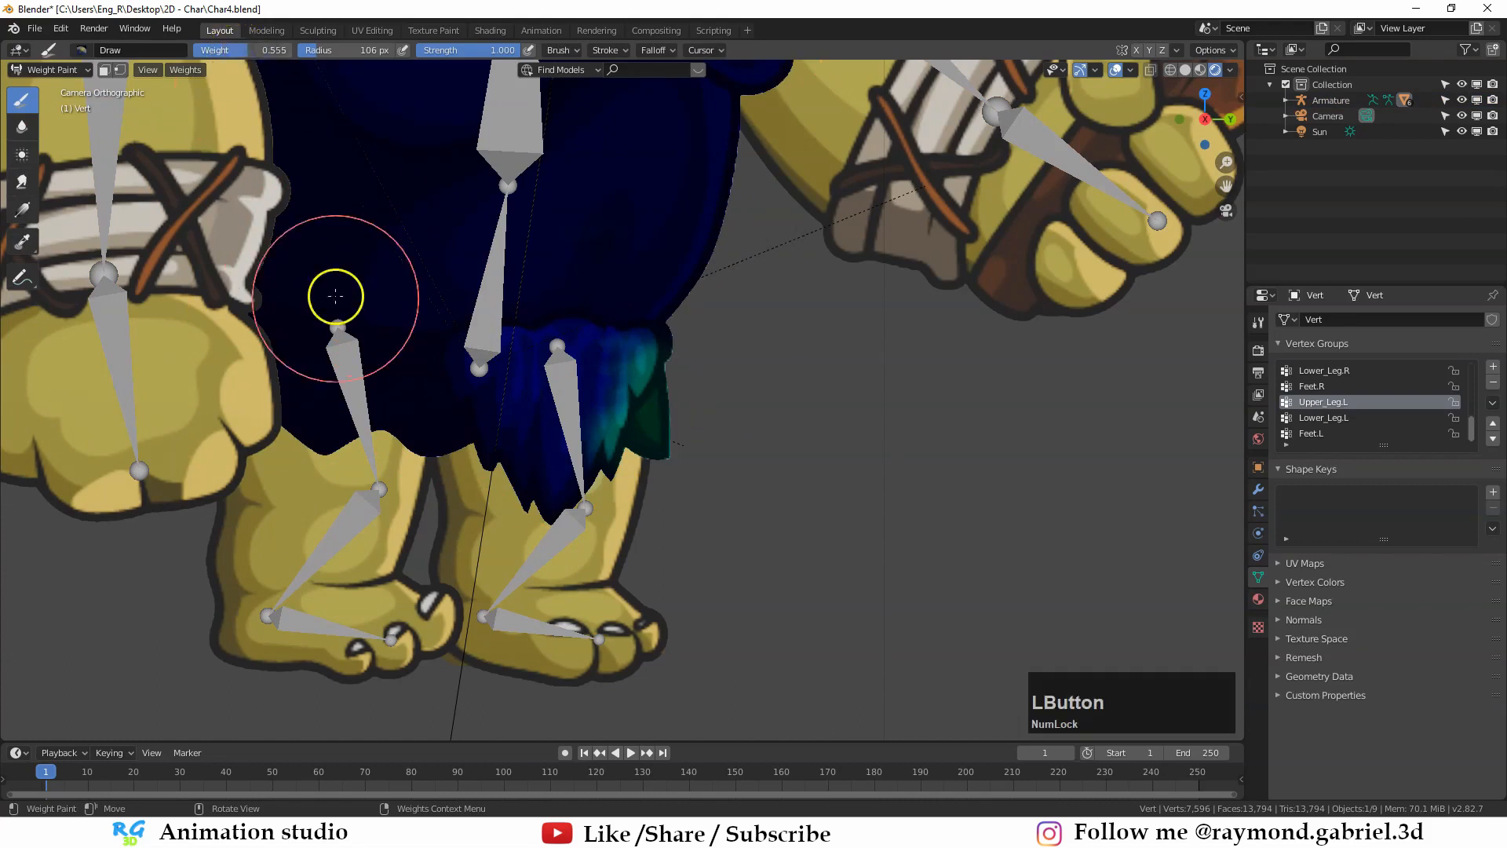
{"action": "scroll", "coordinate": [1335, 404], "scroll_direction": "up", "scroll_amount": 2}
{"action": "left_click", "coordinate": [1331, 387]}
{"action": "left_click_drag", "start_coordinate": [343, 372], "coordinate": [395, 399]}
Step: Return the armature to Pose Mode and test the leg deformation by moving the Leg_IK_CTRL.R bone
{"action": "key", "text": "ctrl+Tab"}
{"action": "left_click", "coordinate": [292, 528]}
{"action": "left_click", "coordinate": [347, 628]}
{"action": "key", "text": "ctrl+Tab"}
{"action": "key", "text": "g"}
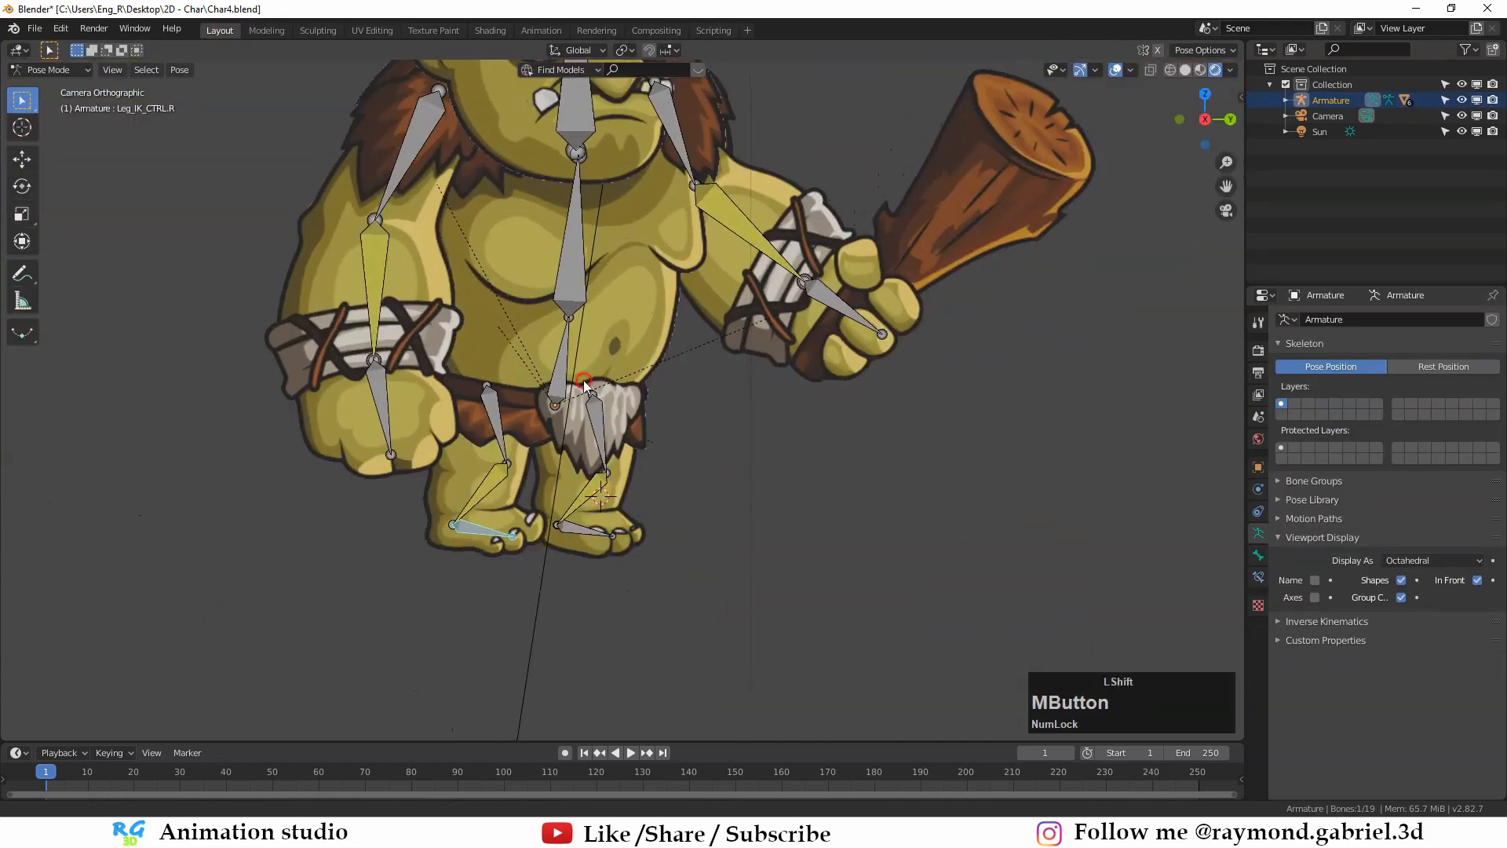
{"action": "scroll", "coordinate": [202, 673], "scroll_direction": "down", "scroll_amount": 2}
{"action": "scroll", "coordinate": [699, 454], "scroll_direction": "up", "scroll_amount": 2}
Step: Return to the camera view and make the timeline area taller
{"action": "middle_click_drag", "start_coordinate": [202, 673], "coordinate": [643, 470]}
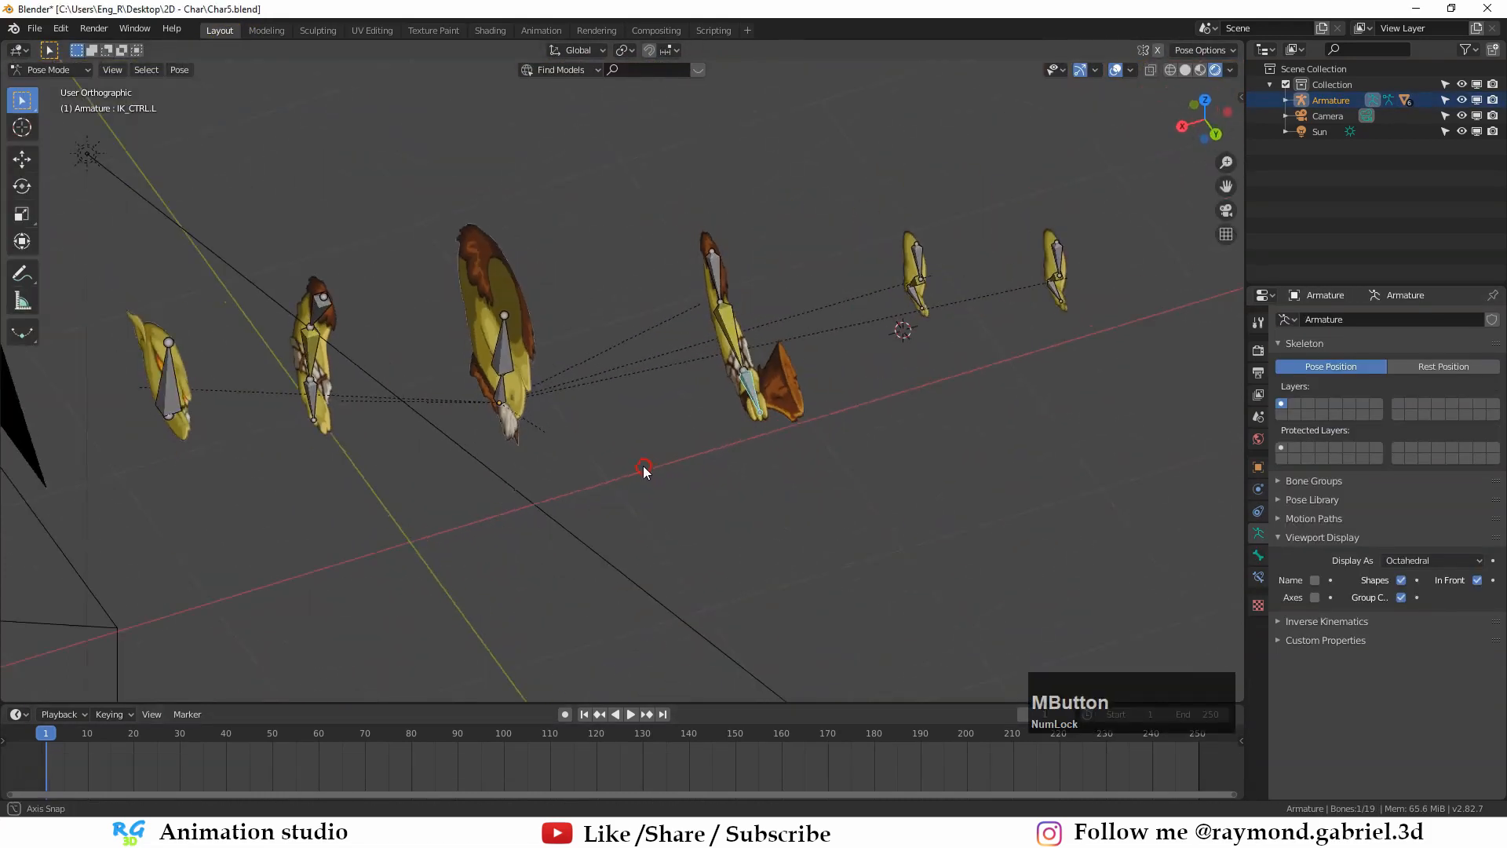
{"action": "key", "text": "KP_0"}
{"action": "scroll", "coordinate": [648, 456], "scroll_direction": "up", "scroll_amount": 3}
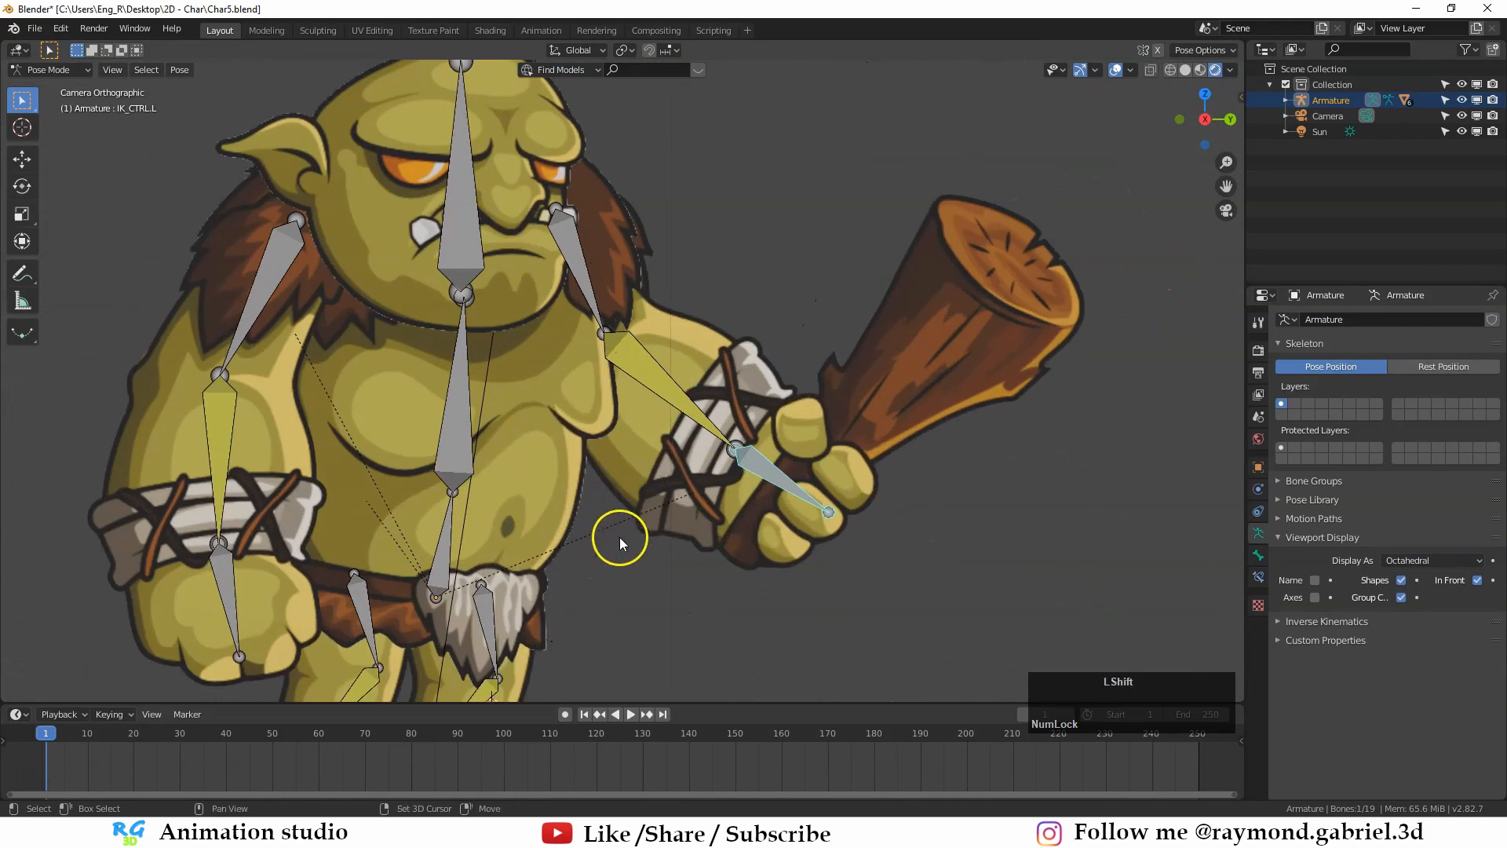
{"action": "middle_click_drag", "start_coordinate": [620, 537], "coordinate": [679, 468], "text": "shift"}
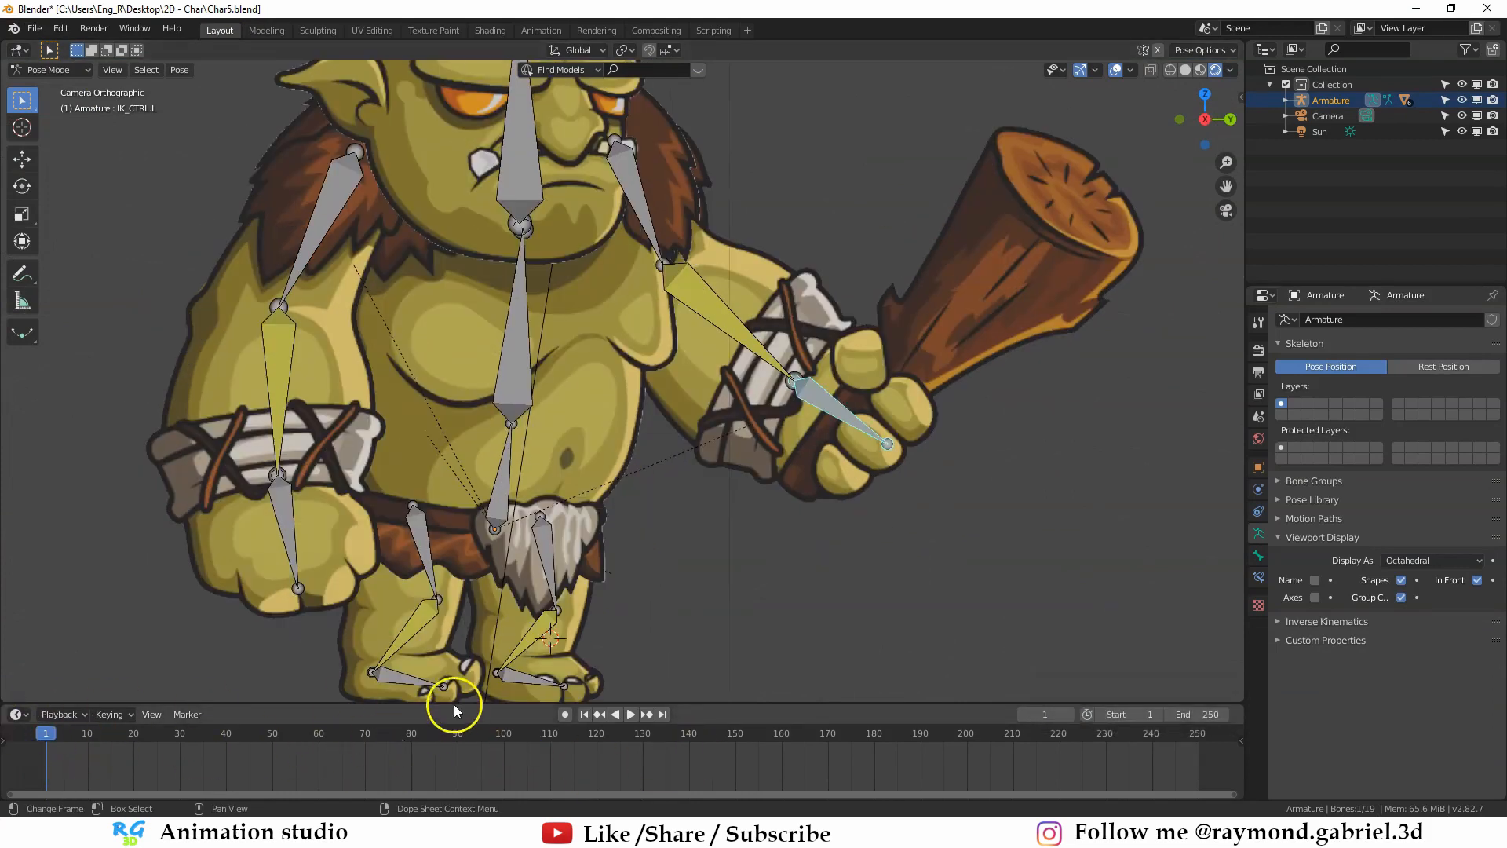
{"action": "left_click_drag", "start_coordinate": [454, 704], "coordinate": [369, 651]}
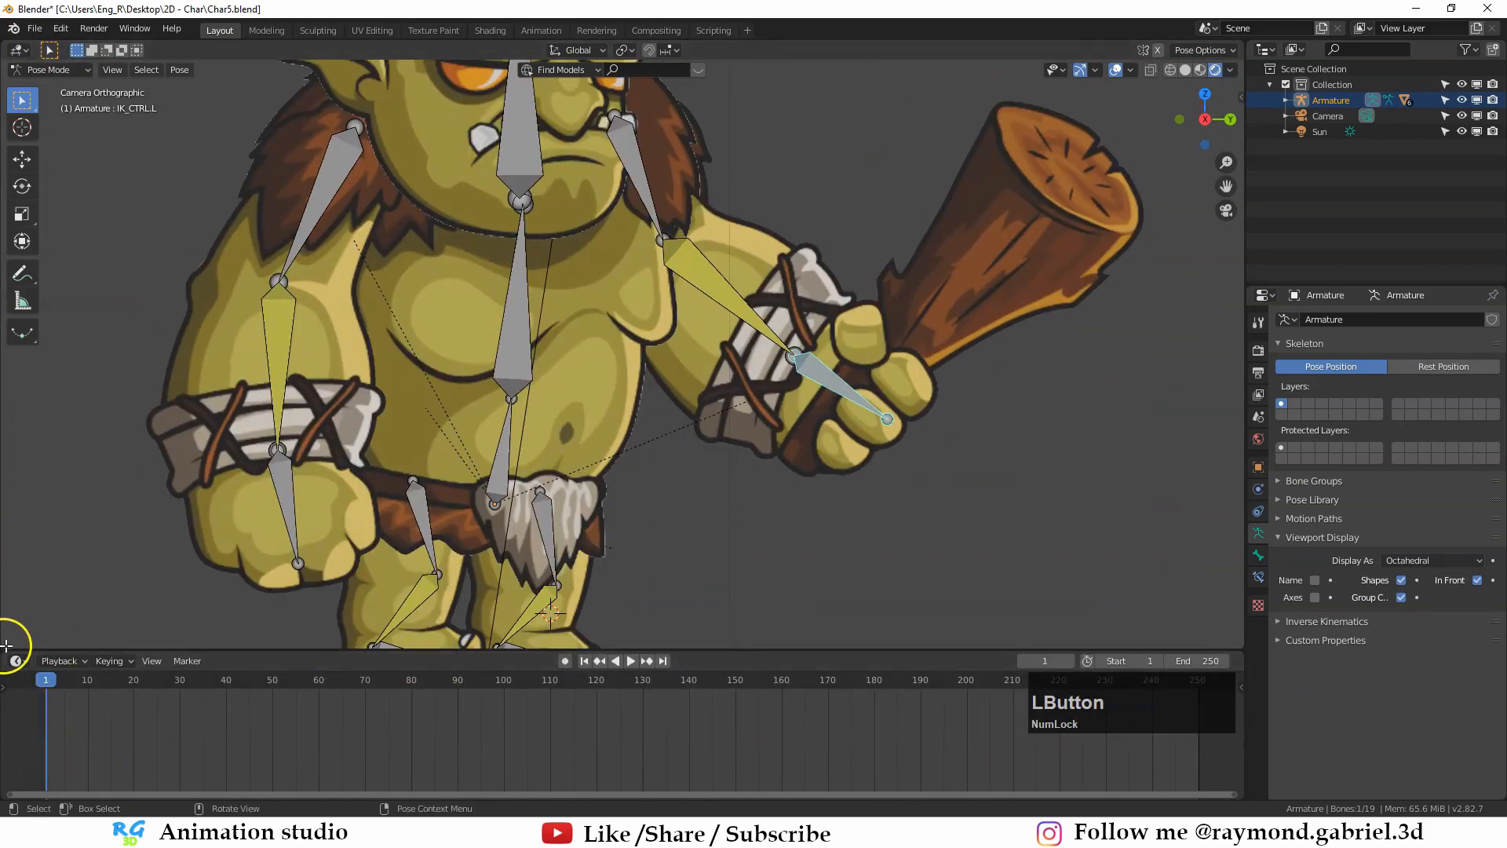
{"action": "left_click_drag", "start_coordinate": [7, 645], "coordinate": [16, 516]}
{"action": "left_click", "coordinate": [18, 525]}
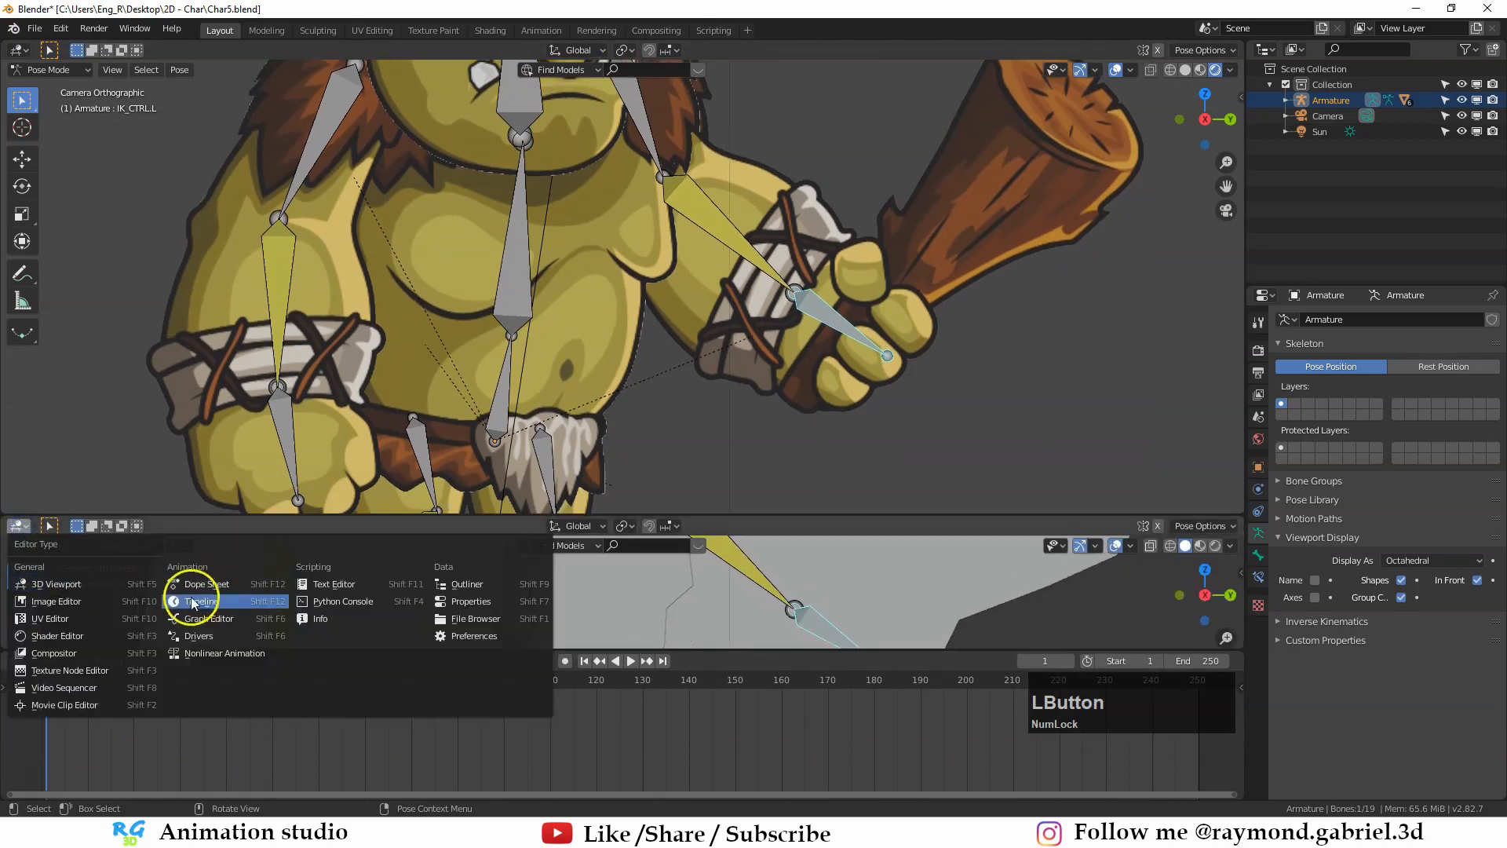
{"action": "key", "text": "Escape"}
{"action": "right_click", "coordinate": [202, 515]}
{"action": "left_click", "coordinate": [162, 518]}
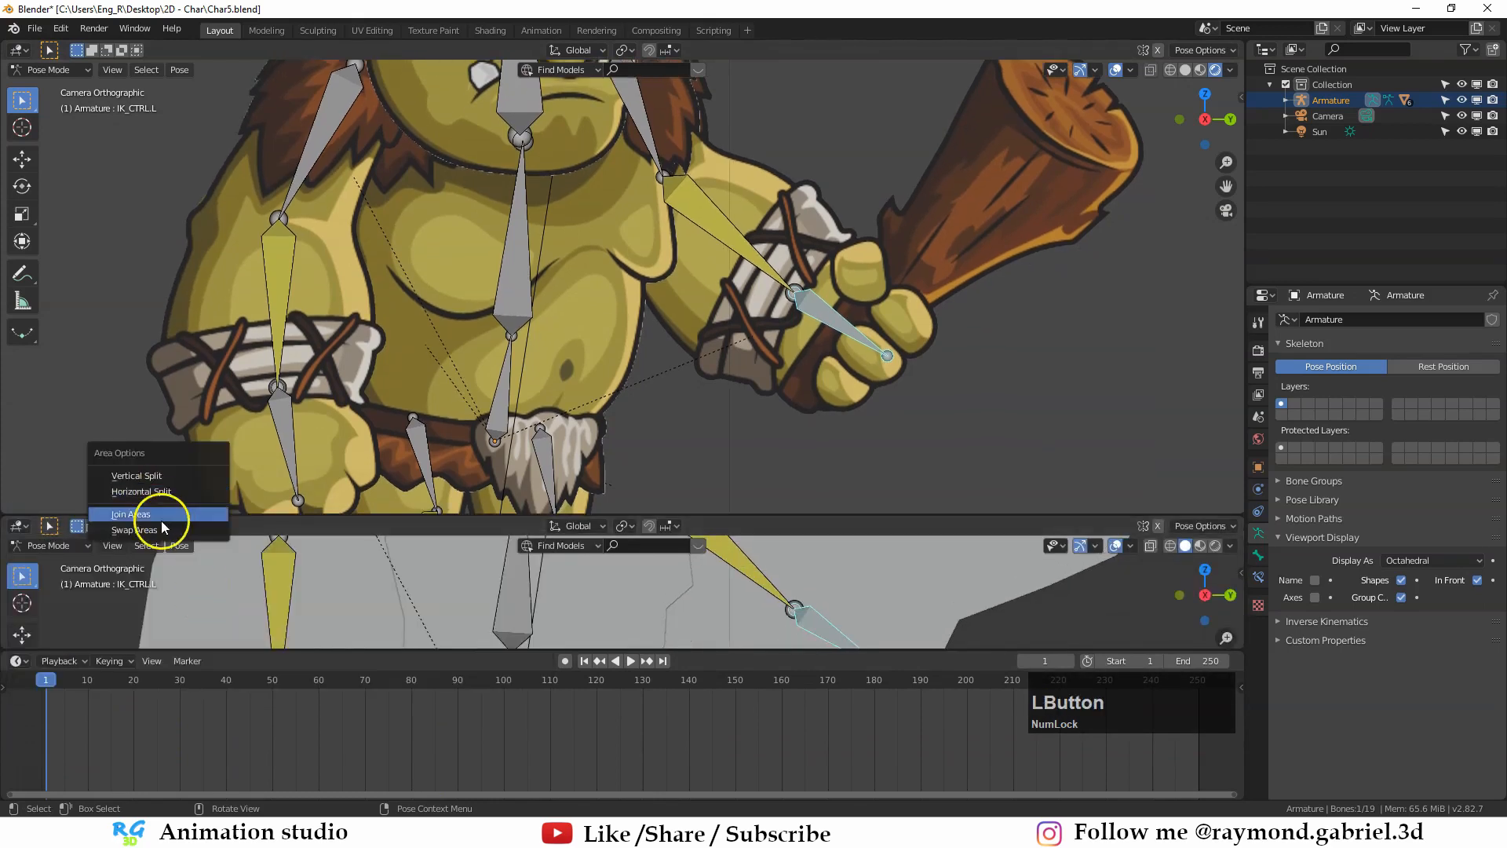
{"action": "left_click", "coordinate": [200, 585]}
Step: Enlarge the timeline slightly more and frame the ogre's club arm above it
{"action": "left_click_drag", "start_coordinate": [423, 650], "coordinate": [427, 624]}
{"action": "scroll", "coordinate": [605, 371], "scroll_direction": "down", "scroll_amount": 2}
{"action": "scroll", "coordinate": [606, 371], "scroll_direction": "up", "scroll_amount": 1}
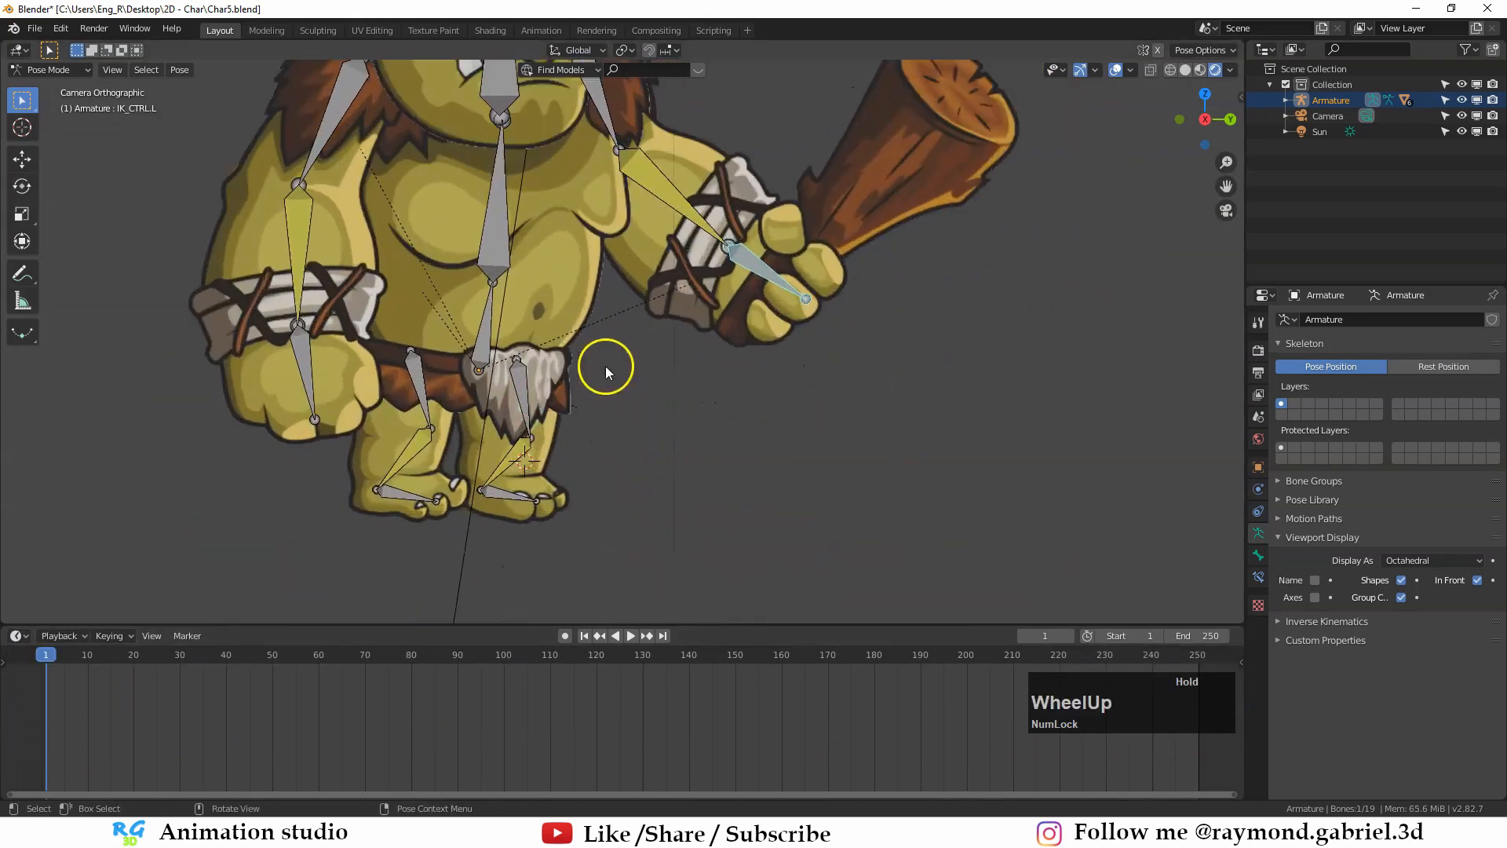
{"action": "scroll", "coordinate": [603, 424], "scroll_direction": "up", "scroll_amount": 1}
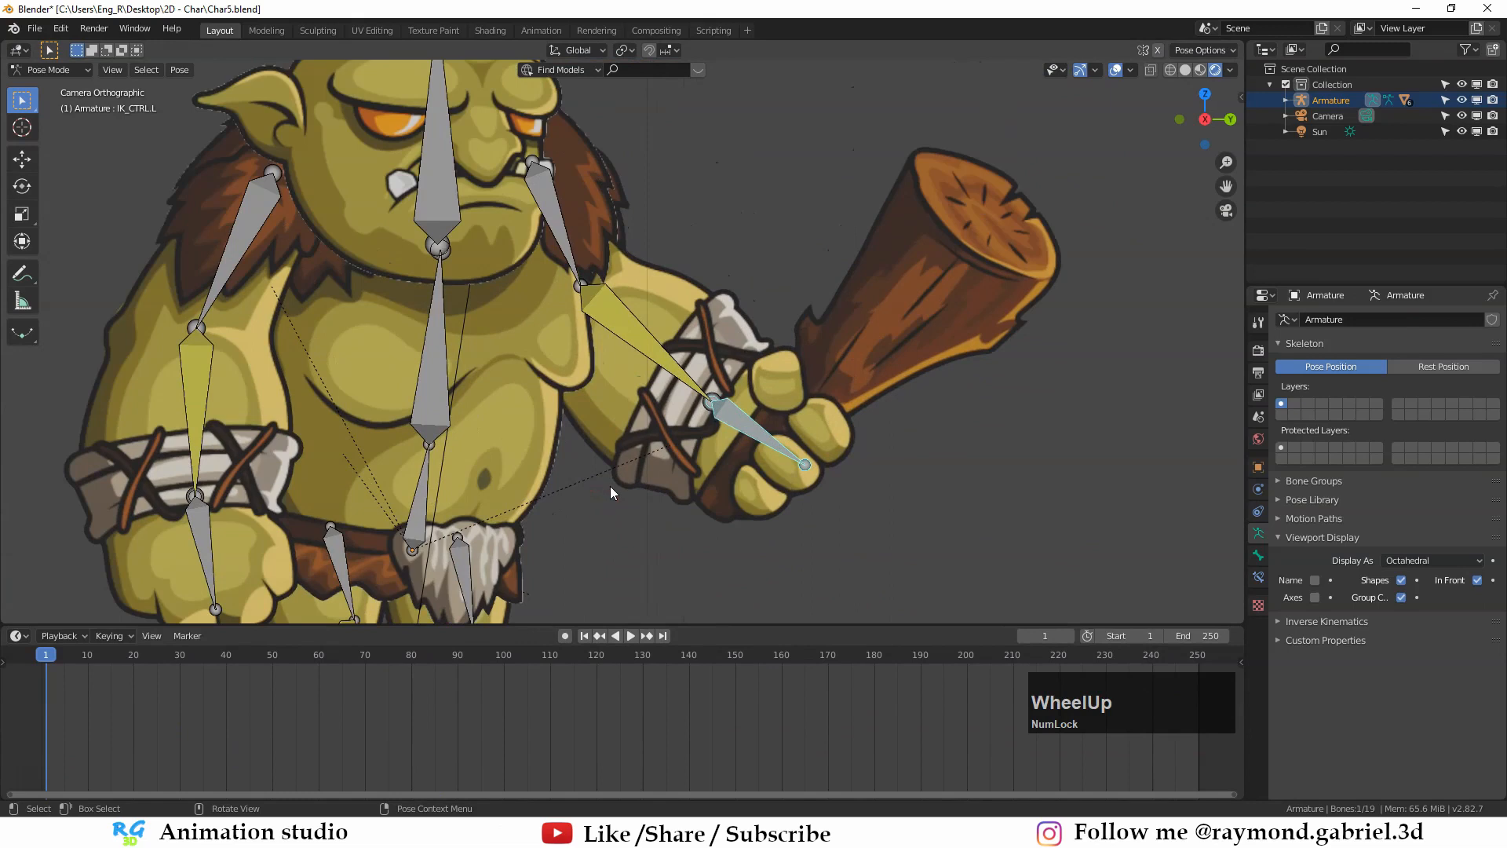
{"action": "scroll", "coordinate": [699, 502], "scroll_direction": "up", "scroll_amount": 1}
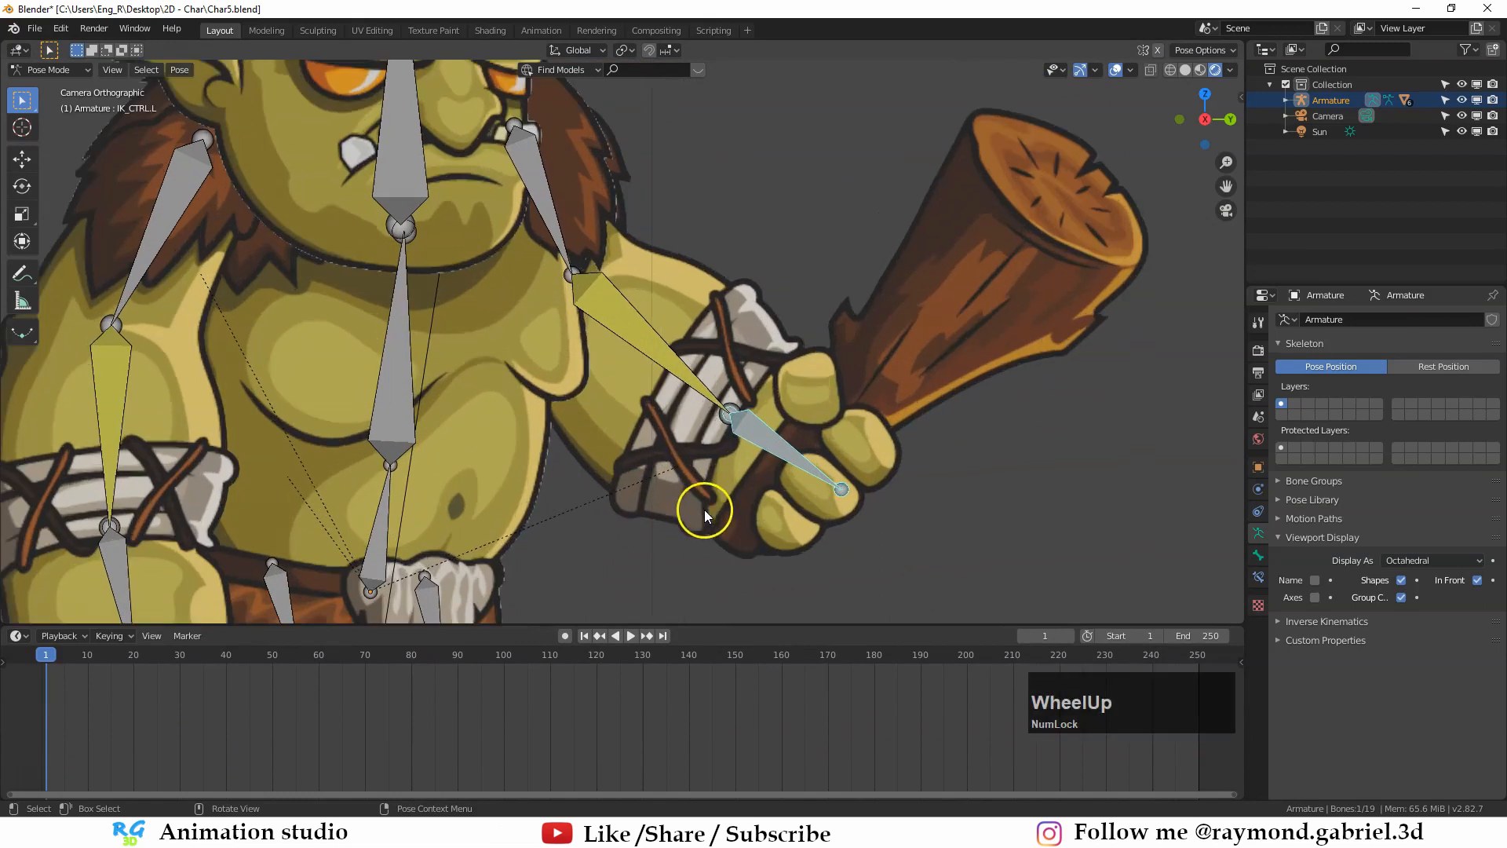
{"action": "scroll", "coordinate": [720, 498], "scroll_direction": "down", "scroll_amount": 1}
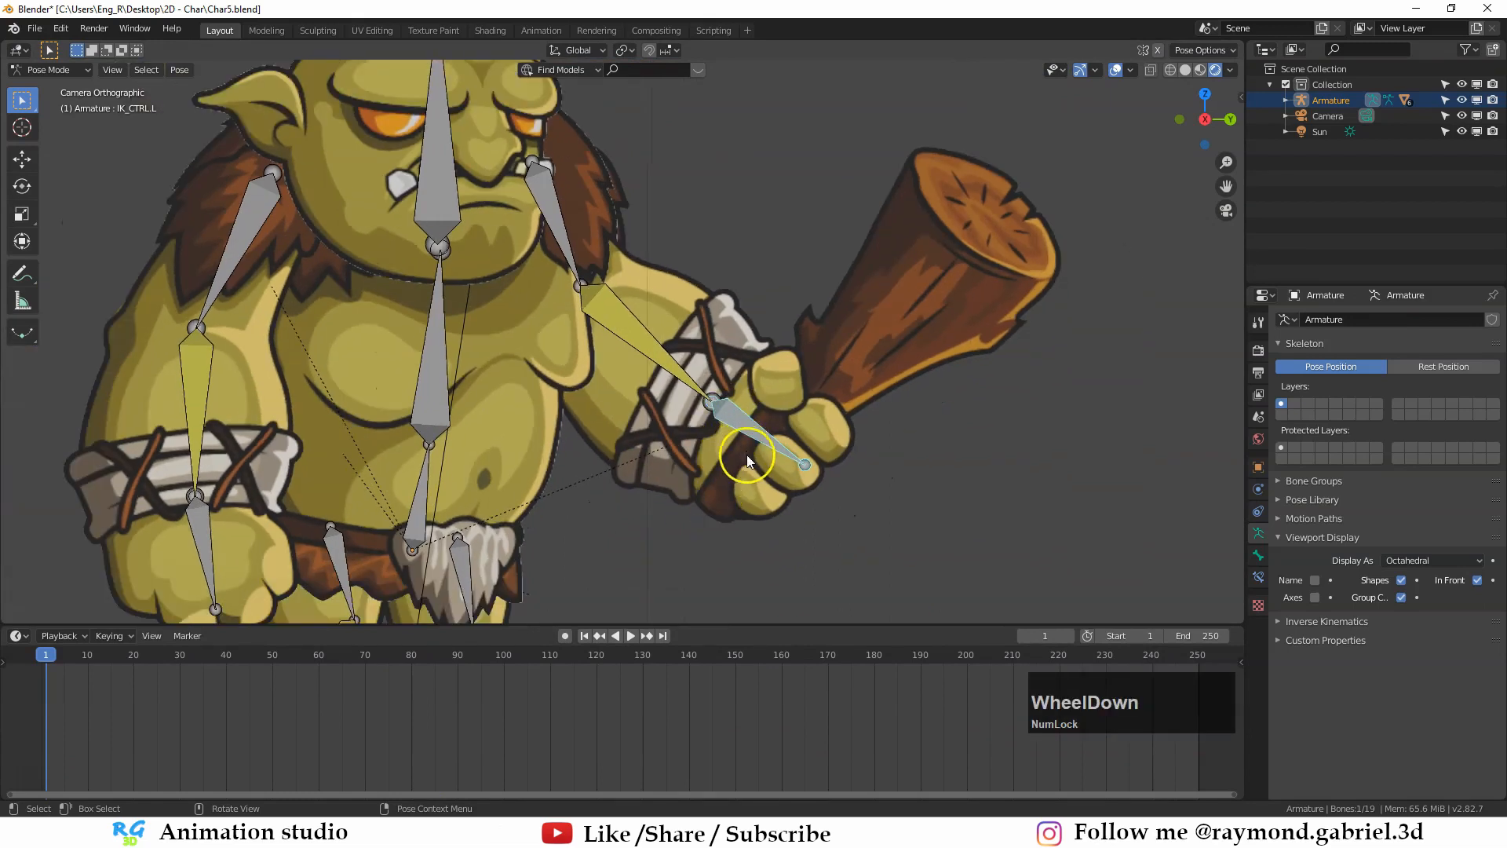
Step: Test the club arm by moving IK_CTRL.L about 0.126 m in Y and 0.278 m in Z, rotating it, and clearing both transforms
{"action": "key", "text": "g"}
{"action": "left_click", "coordinate": [809, 313]}
{"action": "key", "text": "r"}
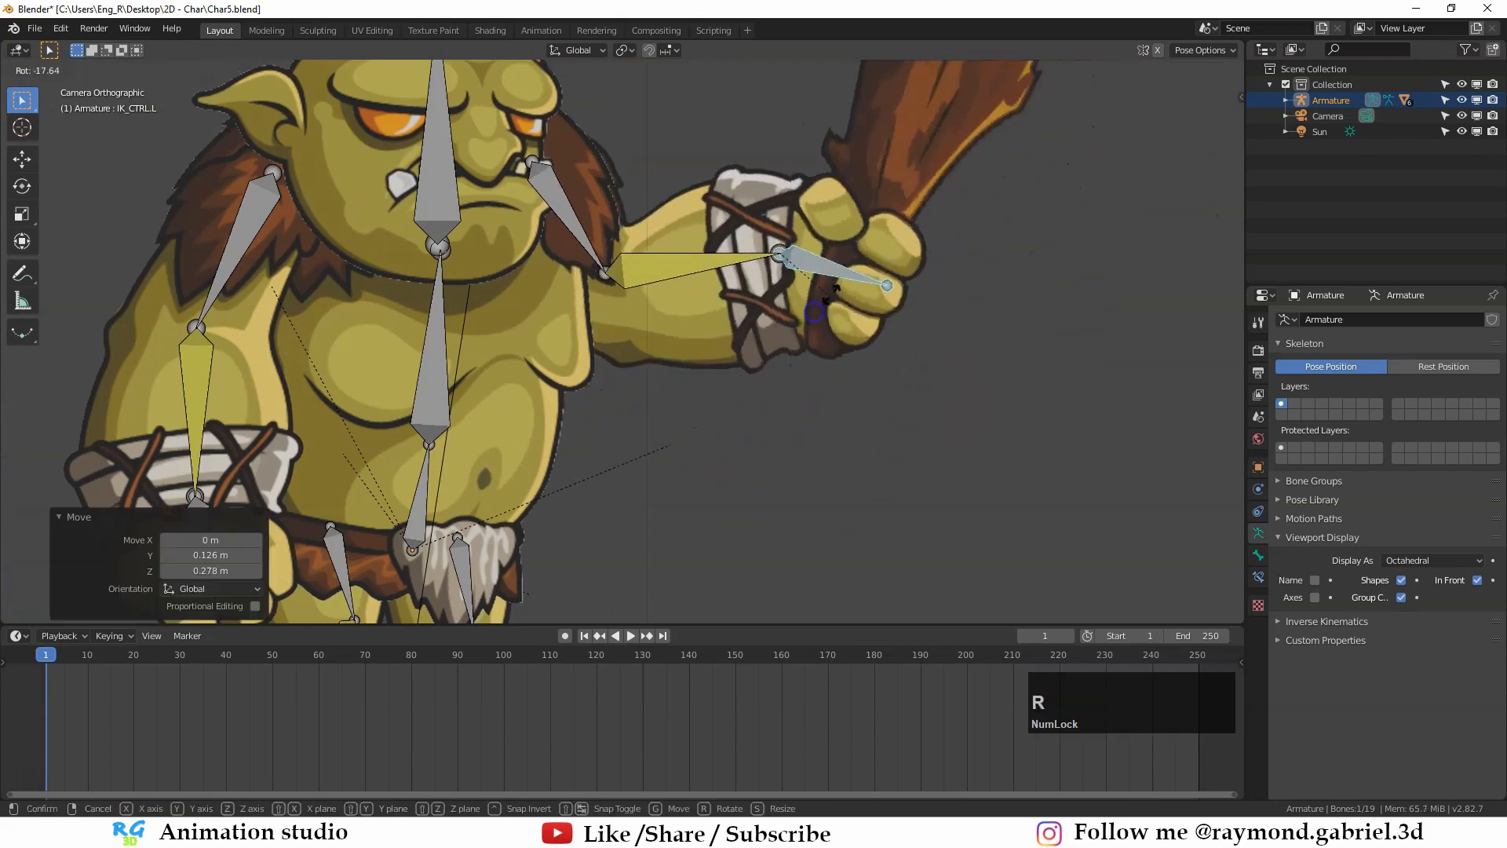
{"action": "left_click", "coordinate": [841, 263]}
{"action": "key", "text": "g"}
{"action": "left_click", "coordinate": [851, 284]}
{"action": "key", "text": "alt+r"}
{"action": "key", "text": "alt+g"}
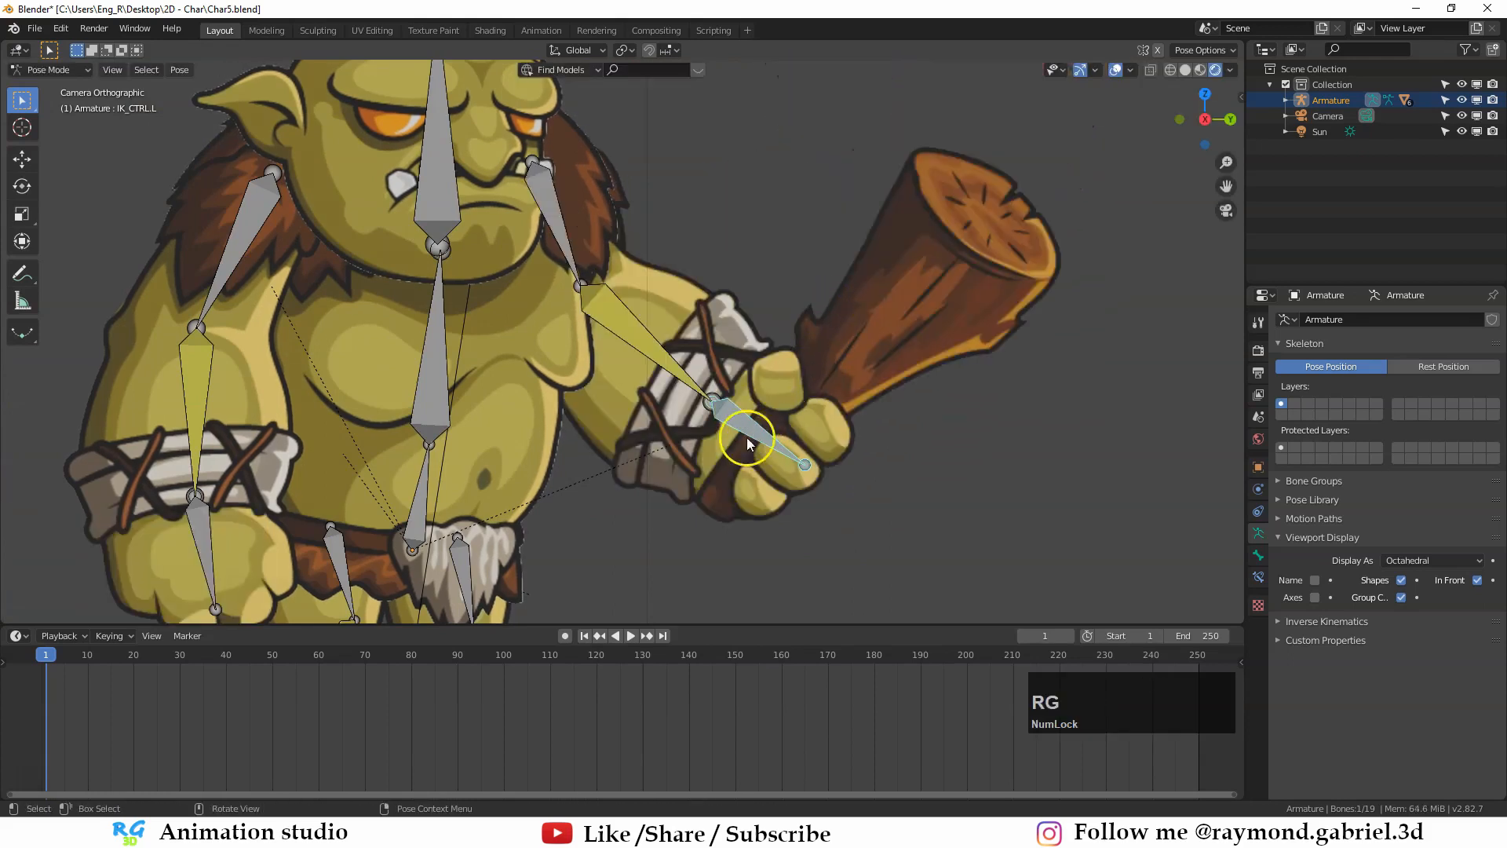
Step: Raise the club arm by moving IK_CTRL.L about 0.085 m in Y and 0.291 m in Z
{"action": "key", "text": "g"}
{"action": "left_click", "coordinate": [834, 336]}
{"action": "key", "text": "t"}
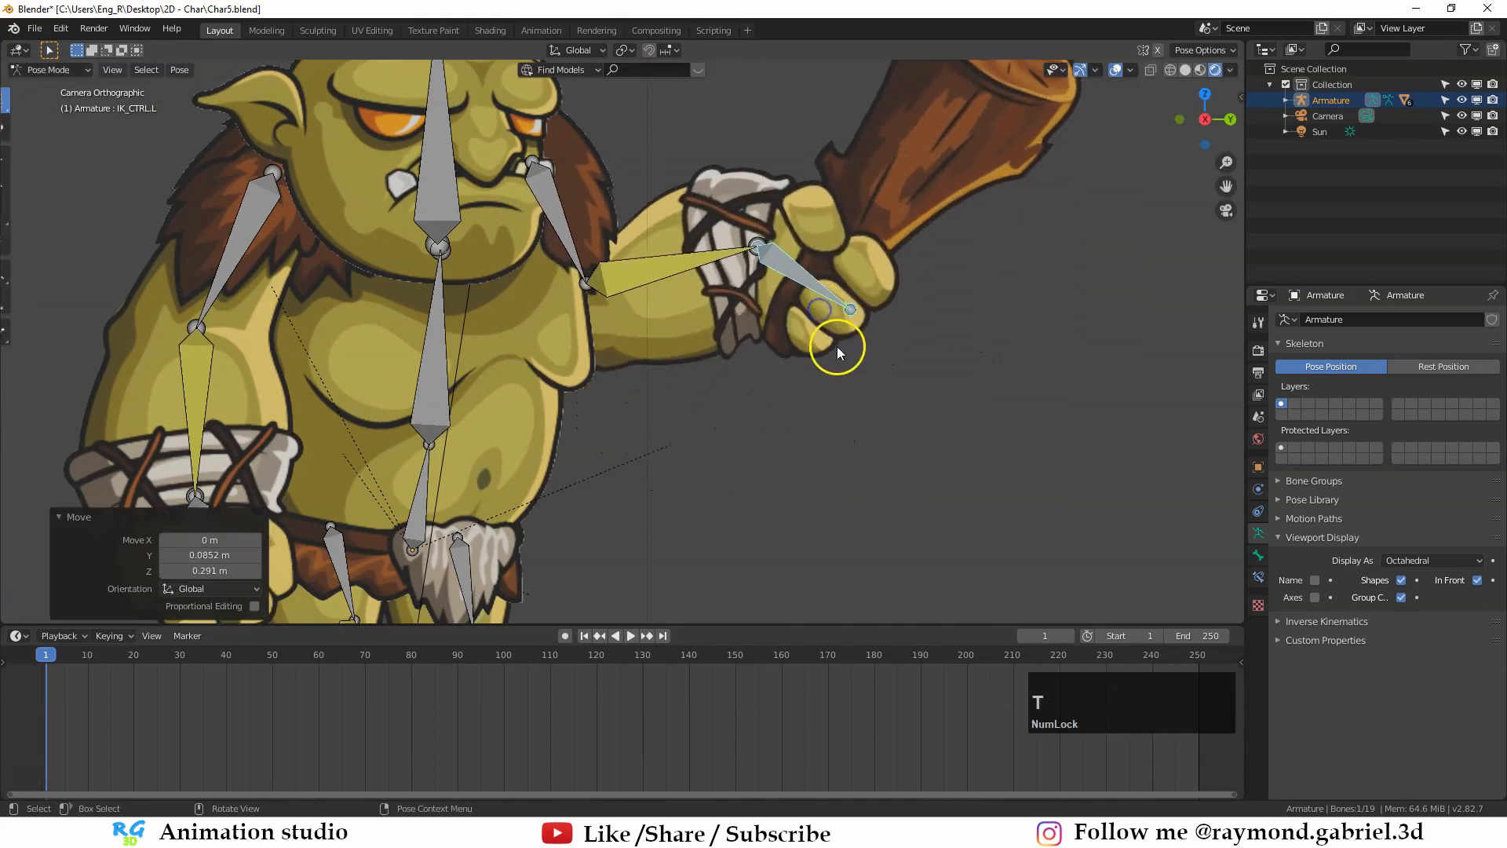
Step: Show the tool shelf, test-rotate IK_CTRL.L by about -55.2°, and clear the bone's location and rotation
{"action": "key", "text": "t"}
{"action": "key", "text": "r"}
{"action": "left_click", "coordinate": [861, 244]}
{"action": "key", "text": "r"}
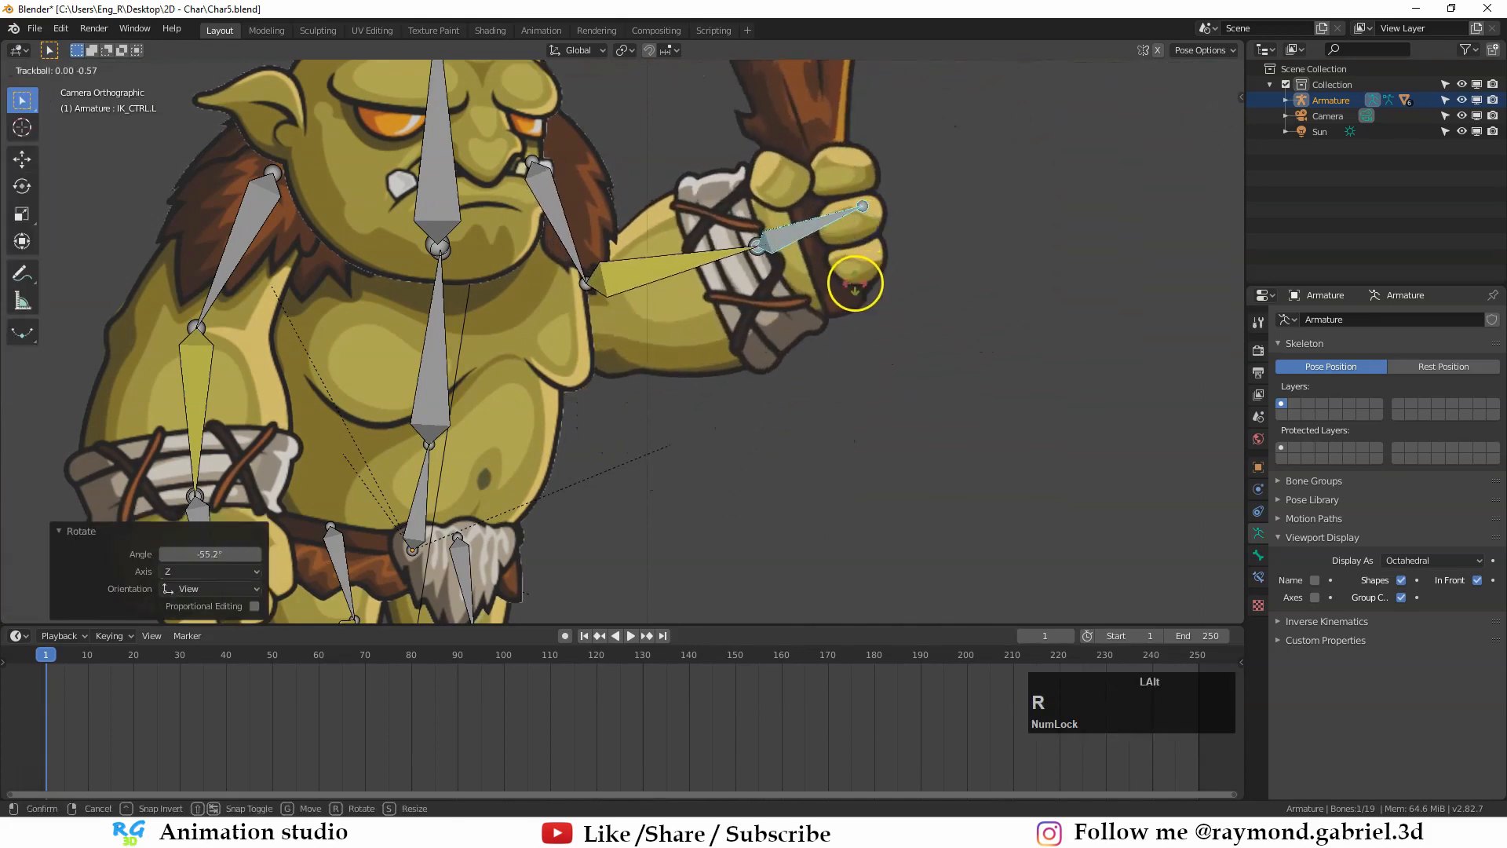
{"action": "key", "text": "Escape"}
{"action": "key", "text": "alt+g"}
{"action": "key", "text": "alt+r"}
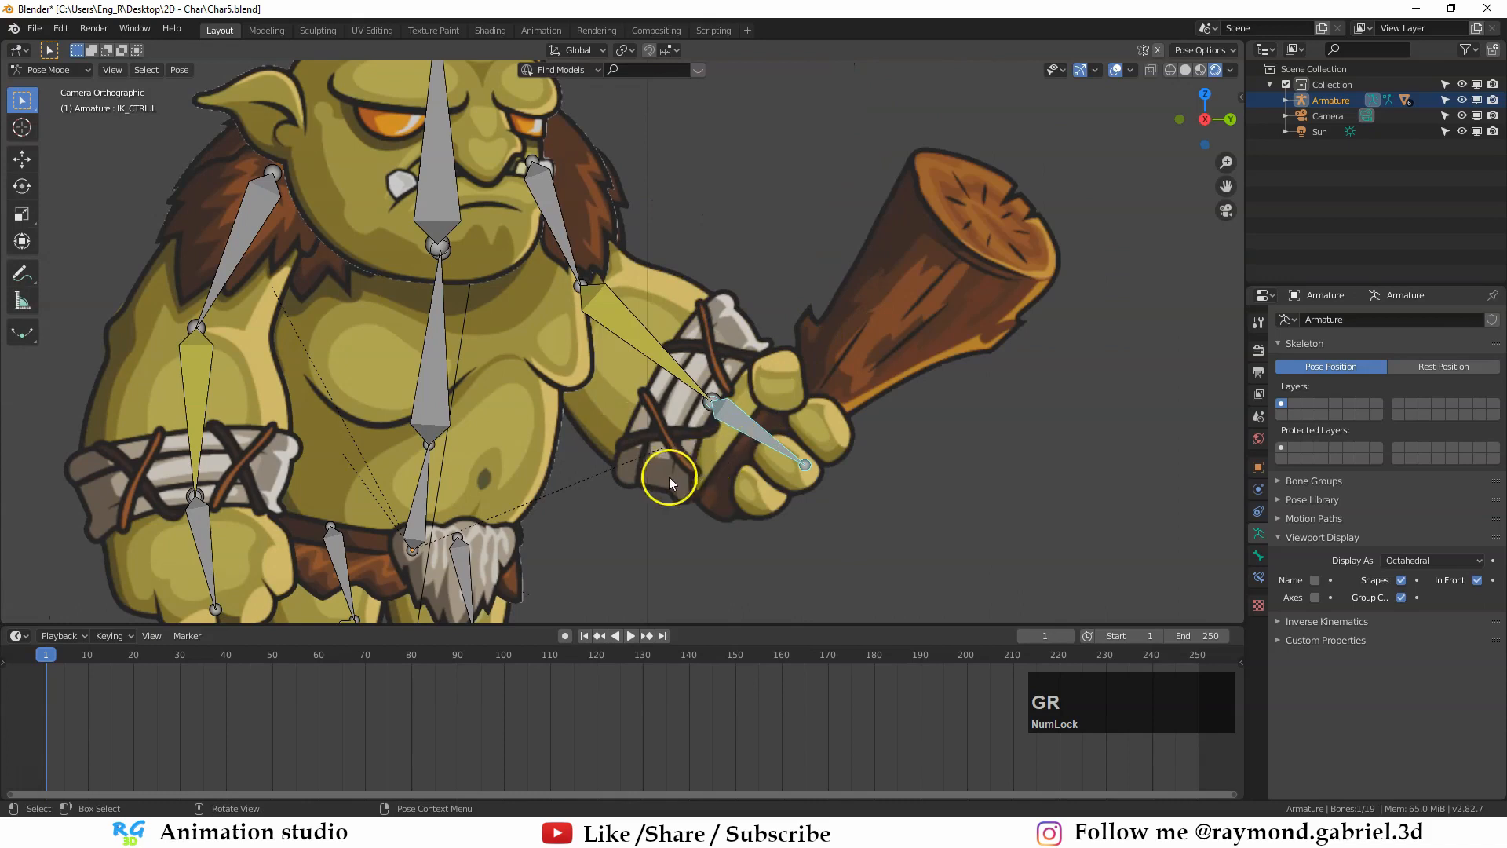
Step: Insert a LocRotScale keyframe for IK_CTRL.L at frame 1
{"action": "scroll", "coordinate": [760, 458], "scroll_direction": "up", "scroll_amount": 1}
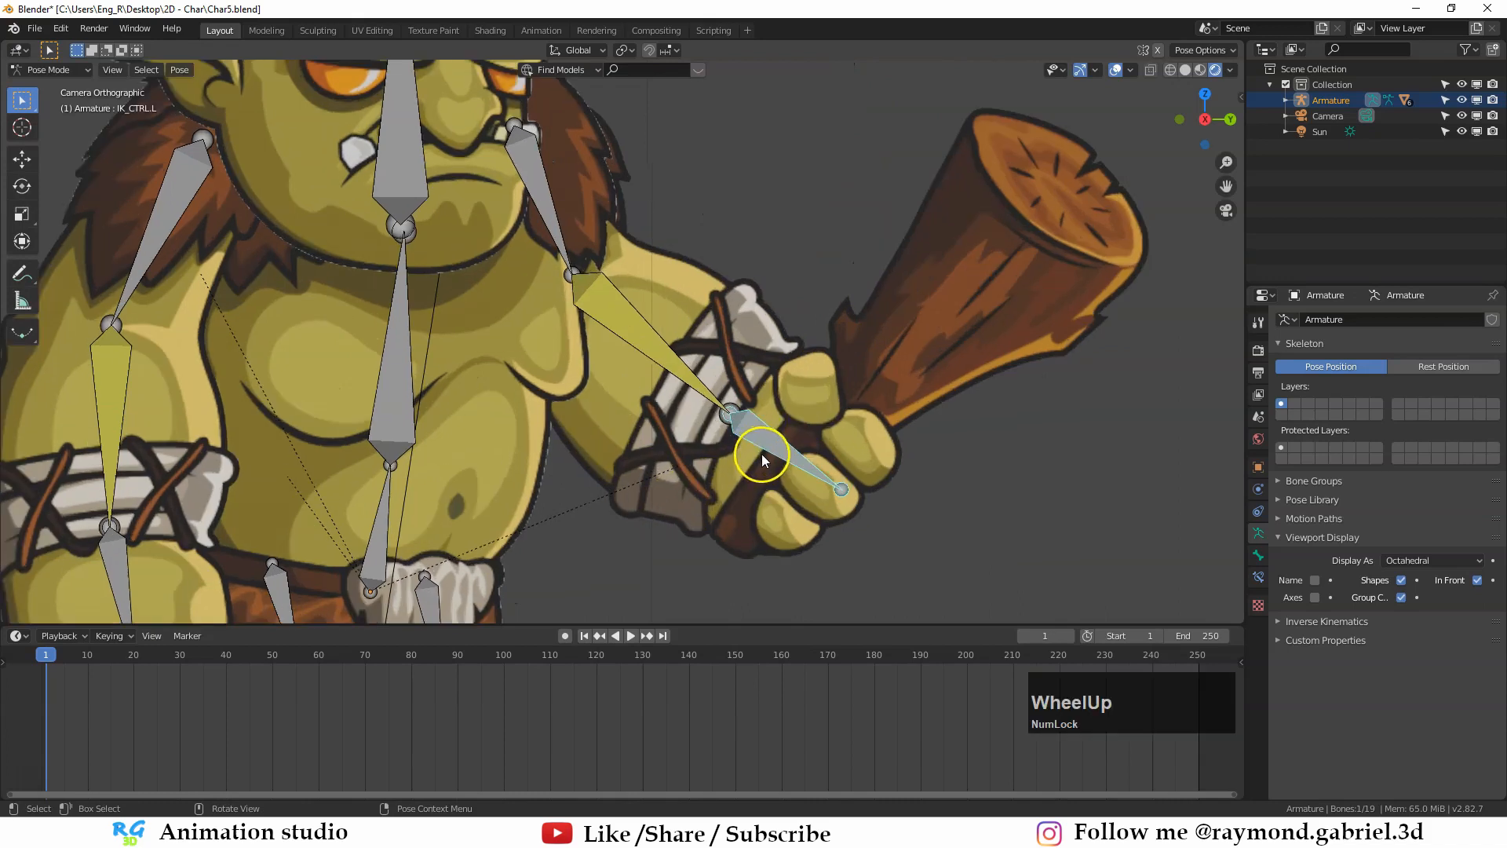
{"action": "key", "text": "i"}
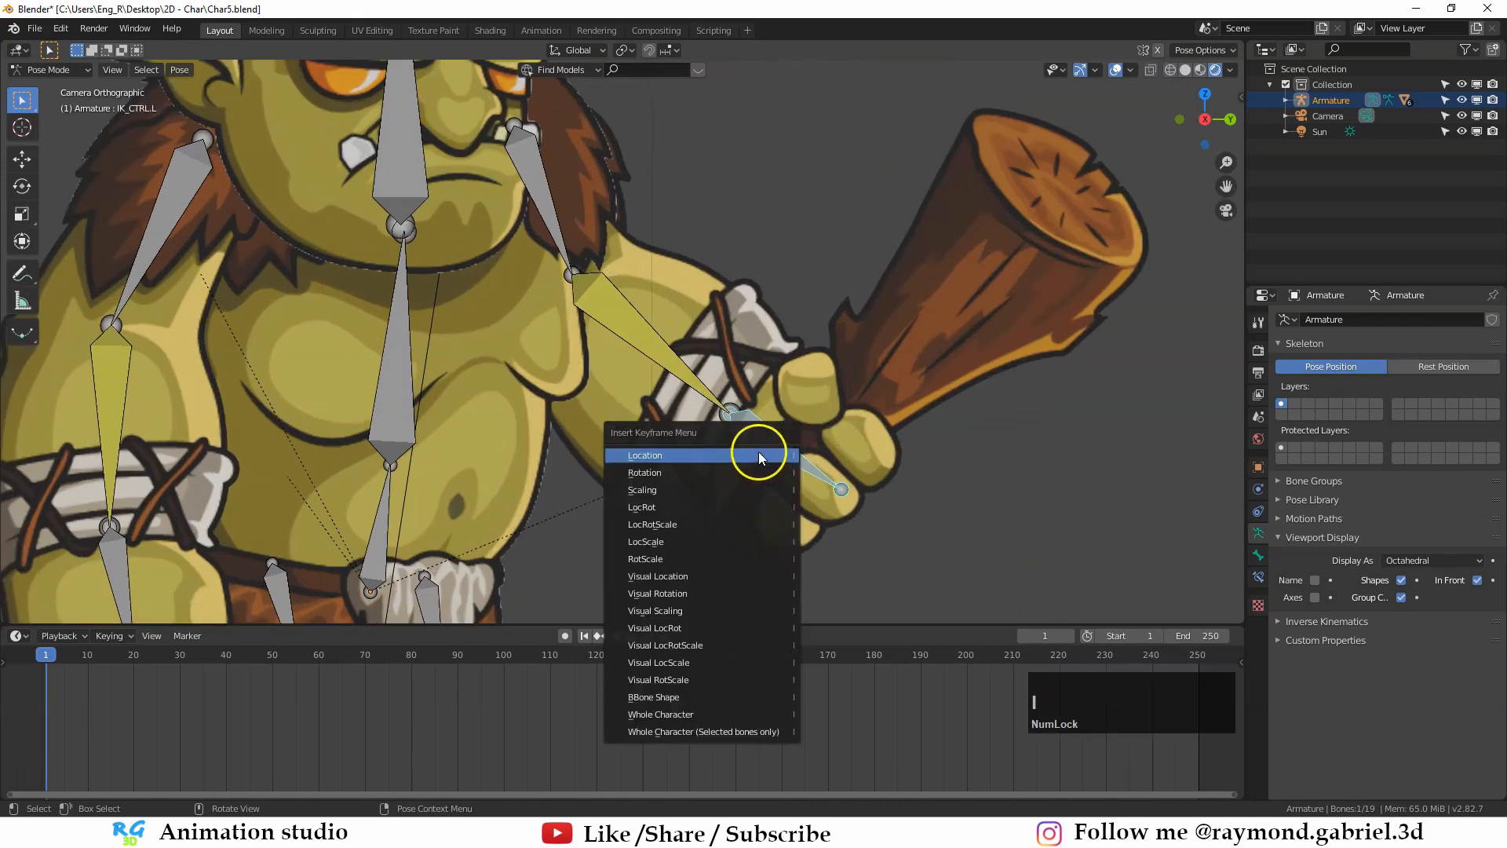
{"action": "left_click", "coordinate": [681, 524]}
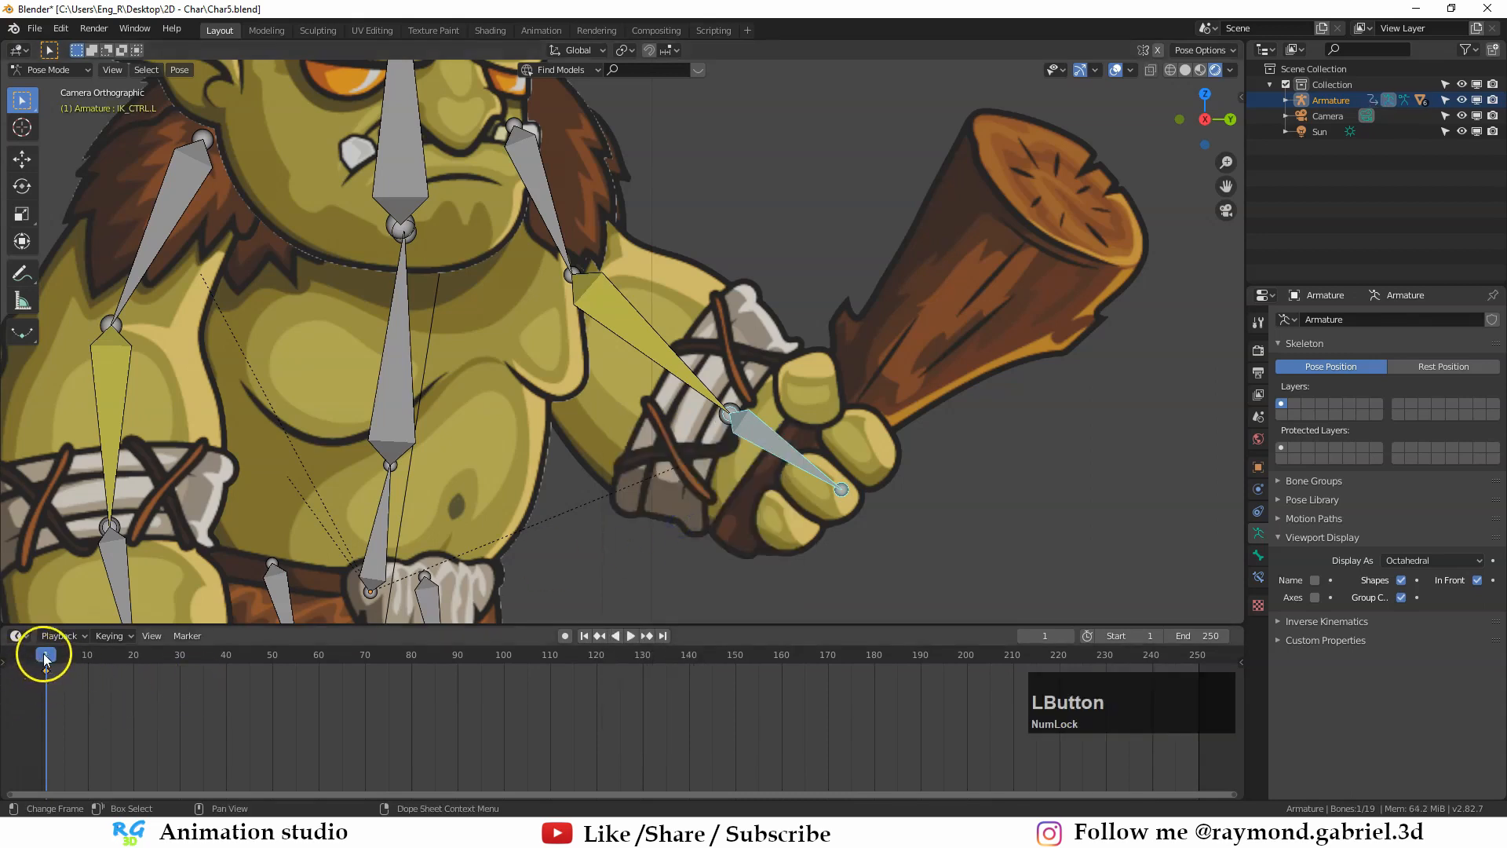
{"action": "left_click_drag", "start_coordinate": [45, 663], "coordinate": [45, 666]}
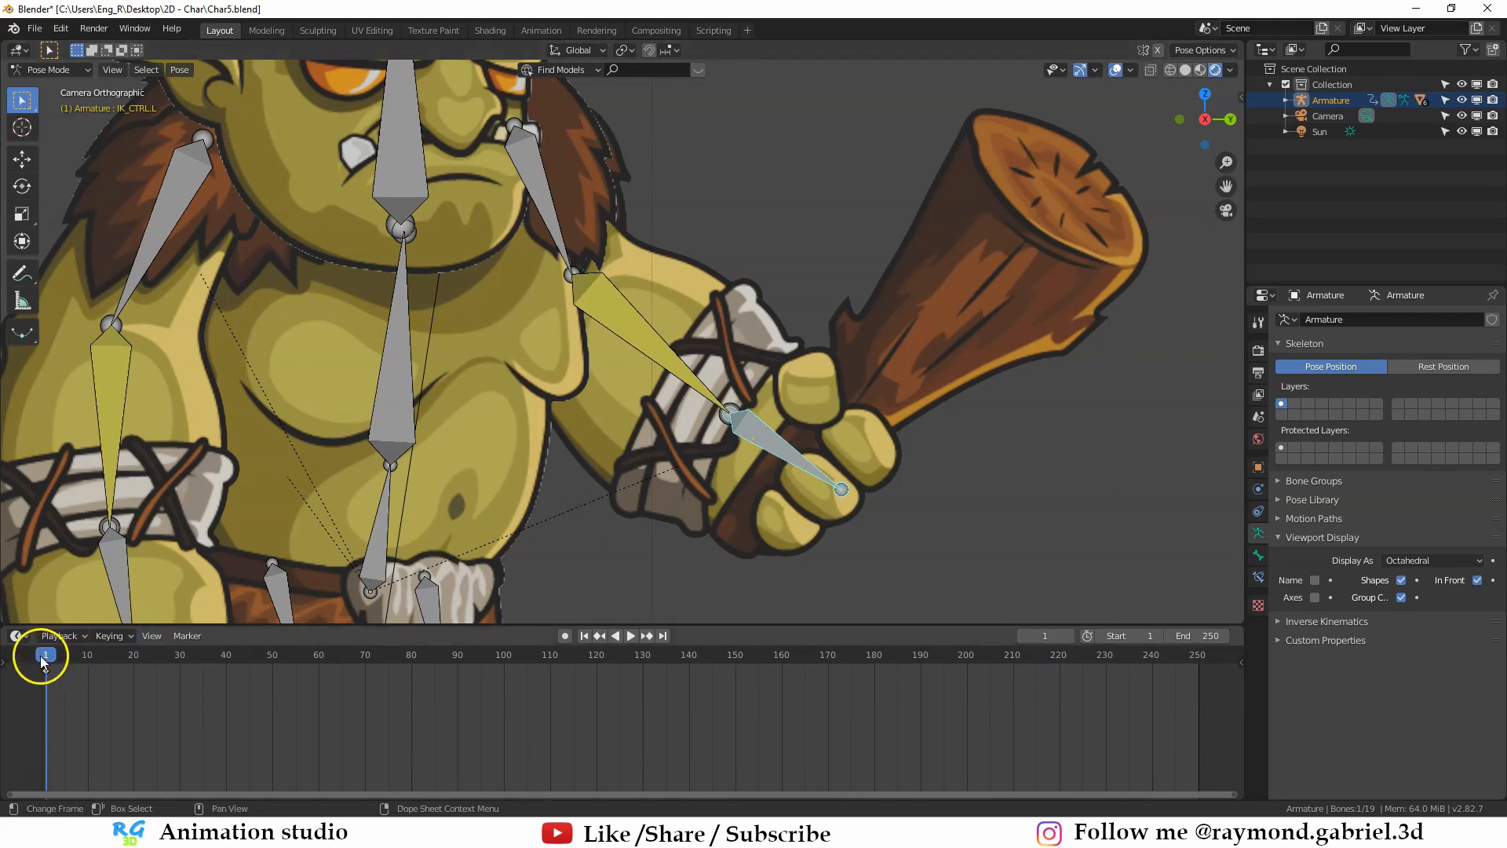
Step: At frame 24, move IK_CTRL.L about 0.088 m in Y and 0.27 m in Z, rotate the club upright, and shift it 0.048 m Y, 0.085 m Z
{"action": "left_click_drag", "start_coordinate": [45, 662], "coordinate": [156, 667]}
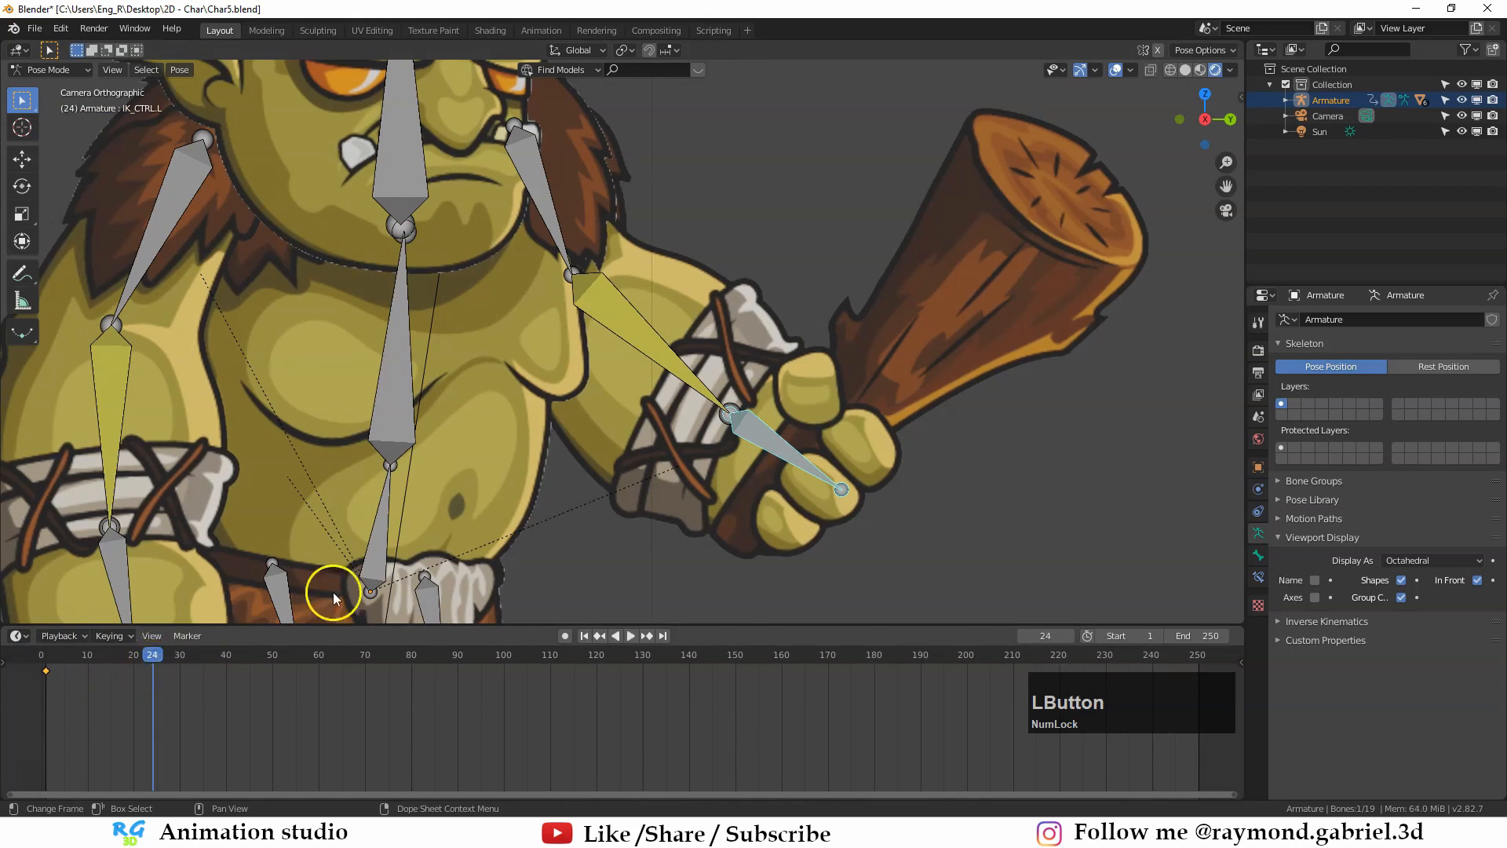
{"action": "scroll", "coordinate": [741, 541], "scroll_direction": "down", "scroll_amount": 1}
{"action": "key", "text": "g"}
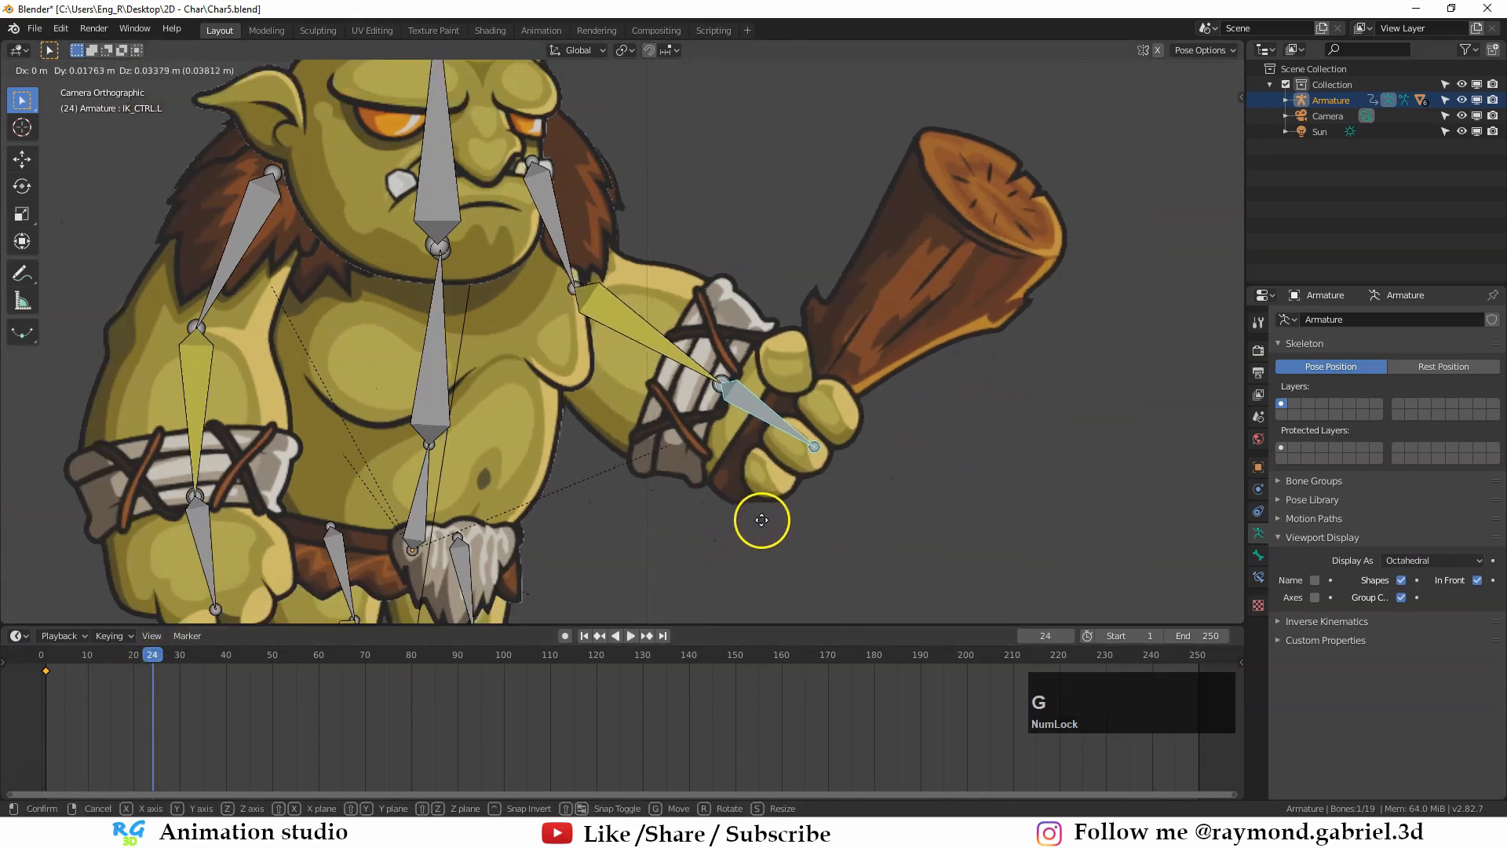
{"action": "left_click", "coordinate": [797, 395]}
{"action": "key", "text": "r"}
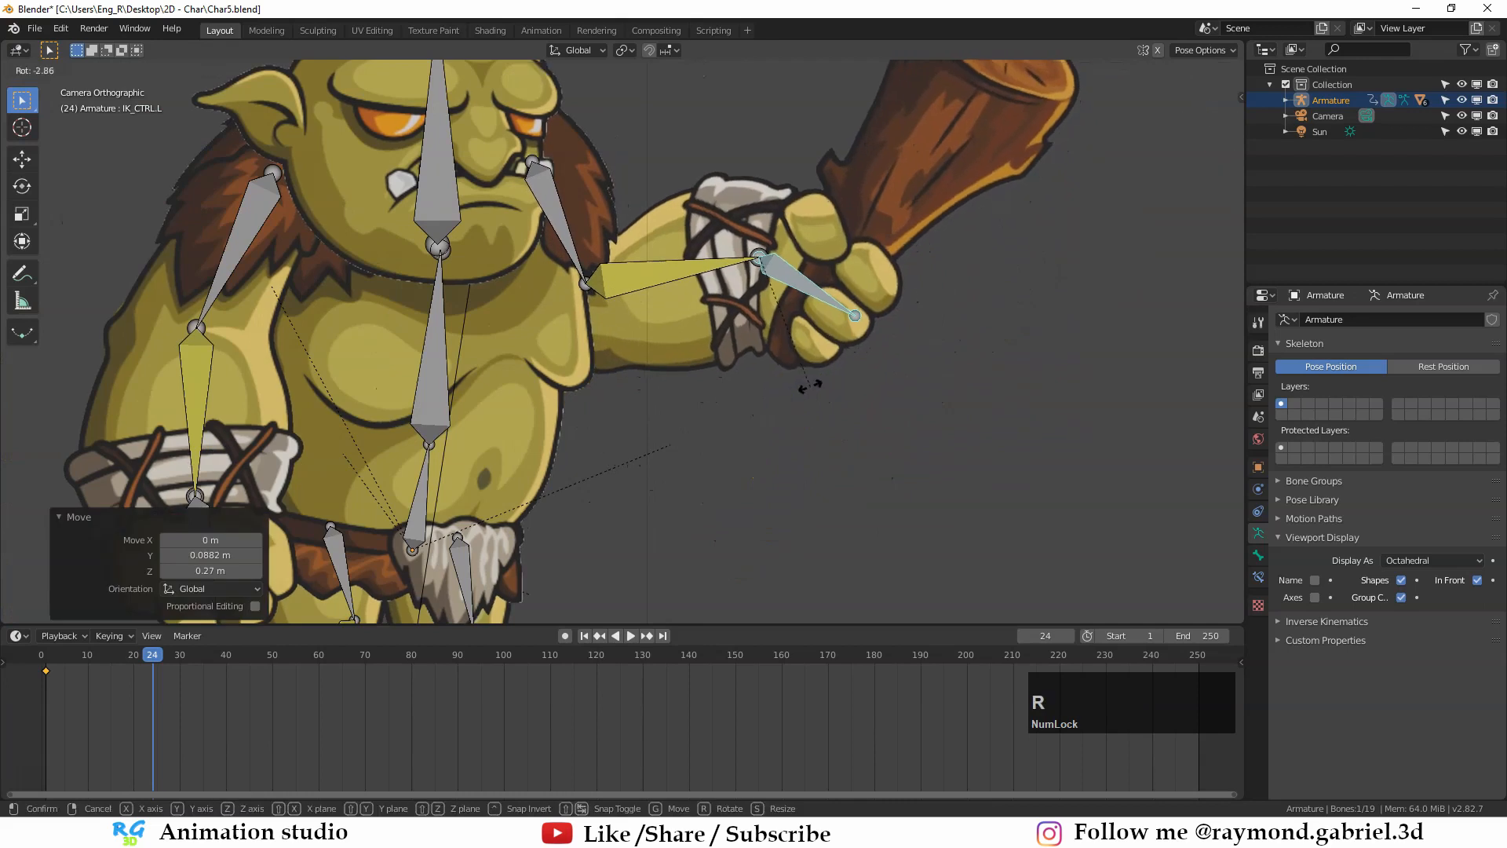
{"action": "left_click", "coordinate": [859, 322]}
{"action": "scroll", "coordinate": [854, 323], "scroll_direction": "down", "scroll_amount": 3}
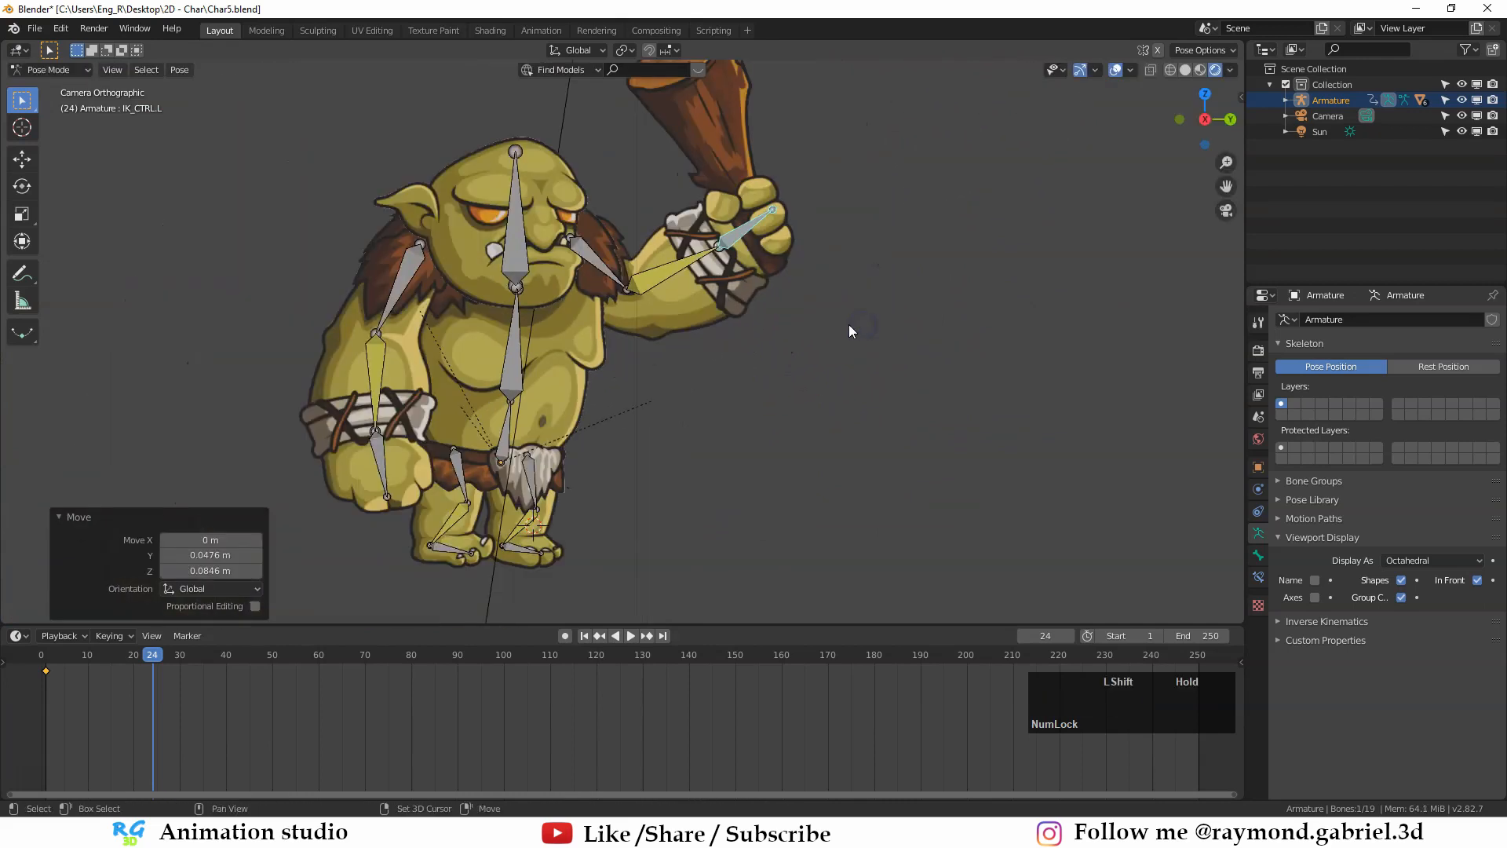
Step: Insert a LocRotScale keyframe for the raised club arm at frame 24 and scrub through the motion
{"action": "key", "text": "ctrl+z"}
{"action": "scroll", "coordinate": [778, 408], "scroll_direction": "up", "scroll_amount": 3}
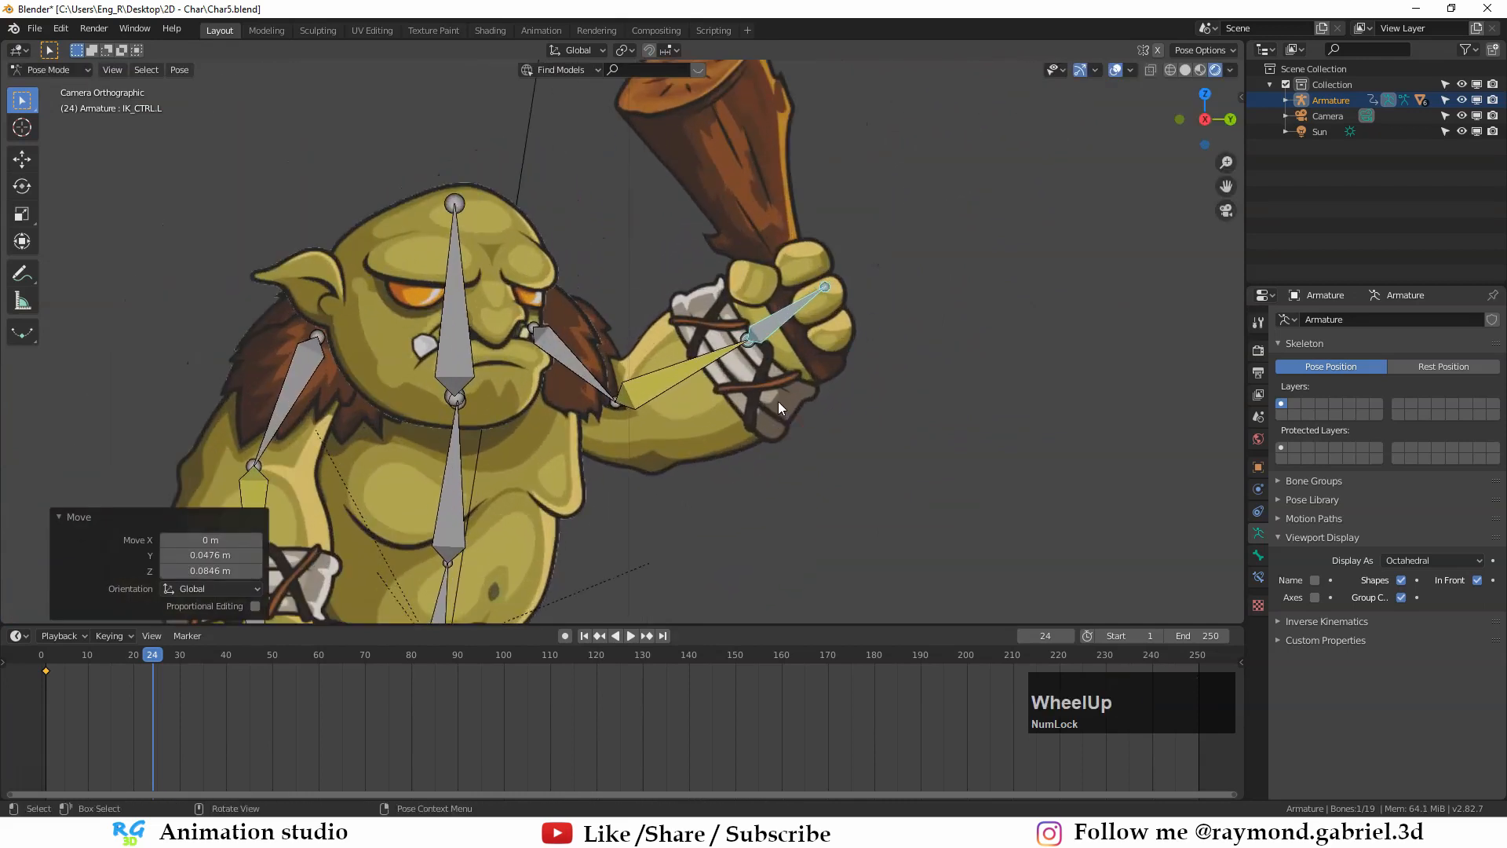
{"action": "key", "text": "i"}
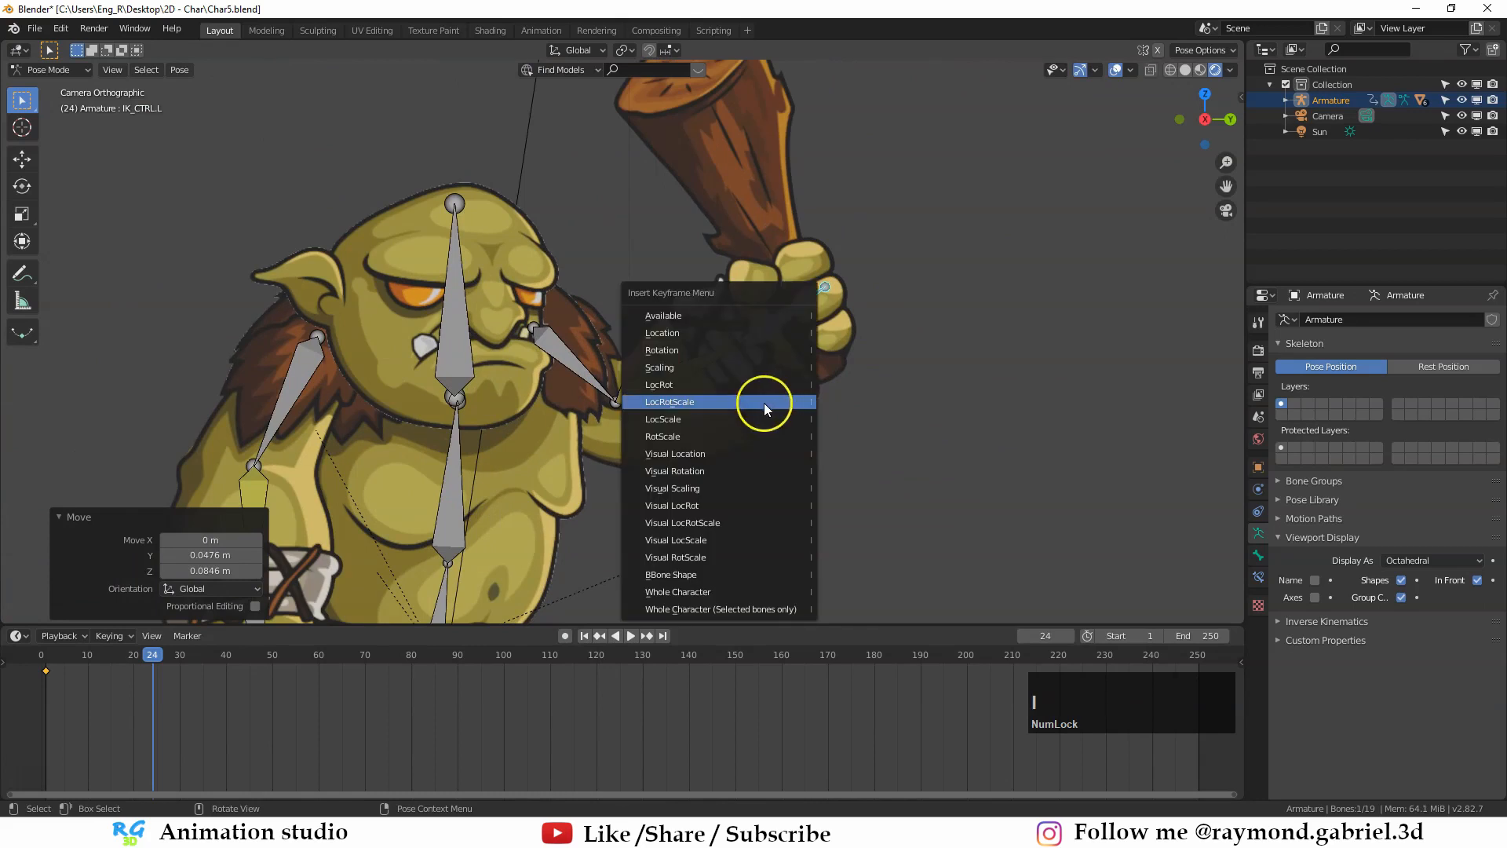
{"action": "left_click", "coordinate": [698, 407]}
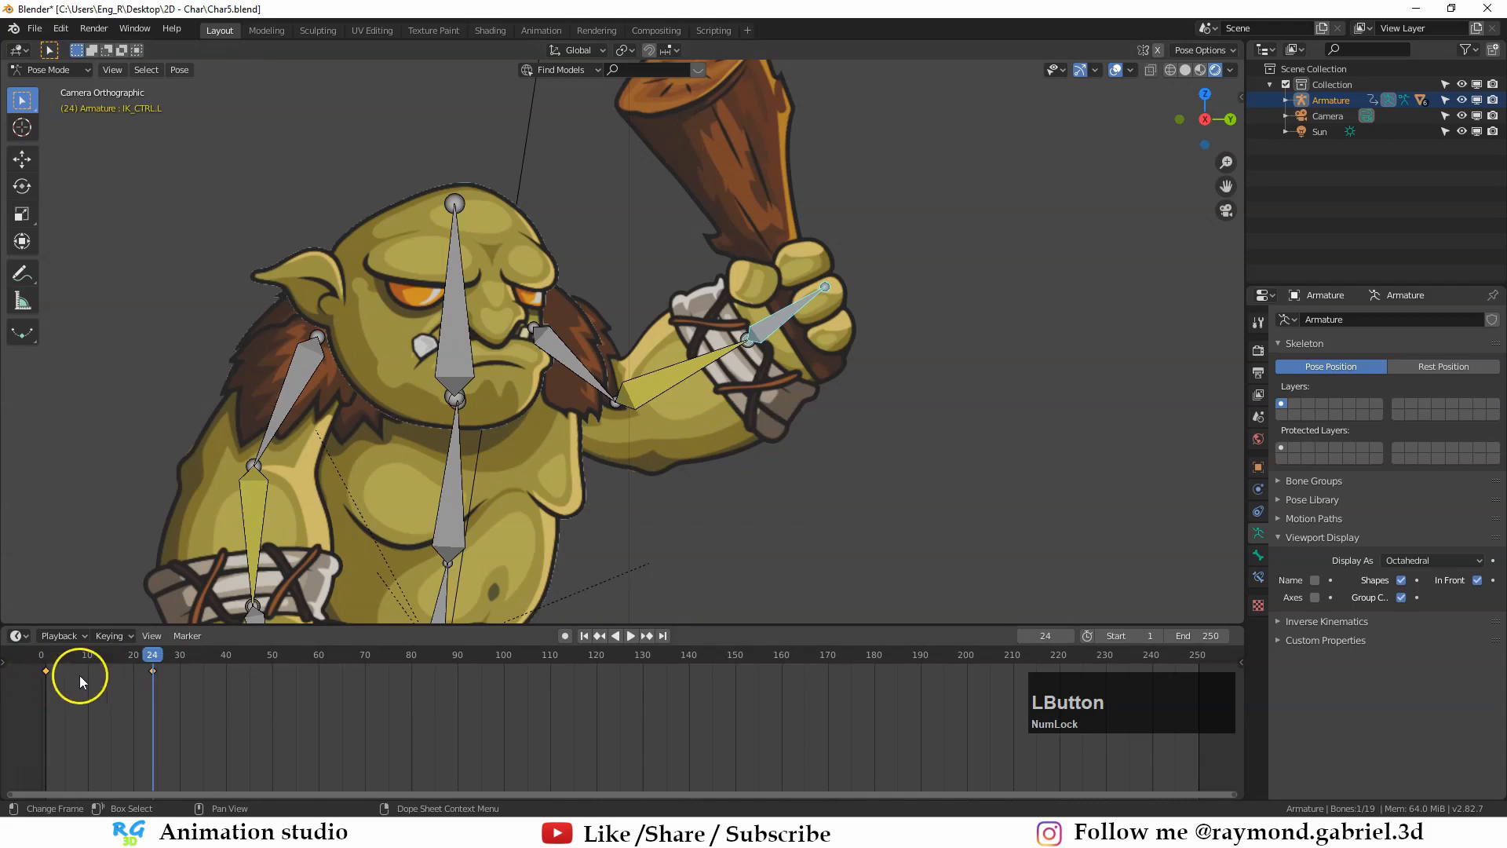
{"action": "mouse_move", "coordinate": [151, 658]}
{"action": "left_mouse_down"}
{"action": "mouse_move", "coordinate": [45, 665]}
{"action": "mouse_move", "coordinate": [155, 666]}
{"action": "mouse_move", "coordinate": [50, 665]}
{"action": "mouse_move", "coordinate": [135, 666]}
{"action": "left_mouse_up"}
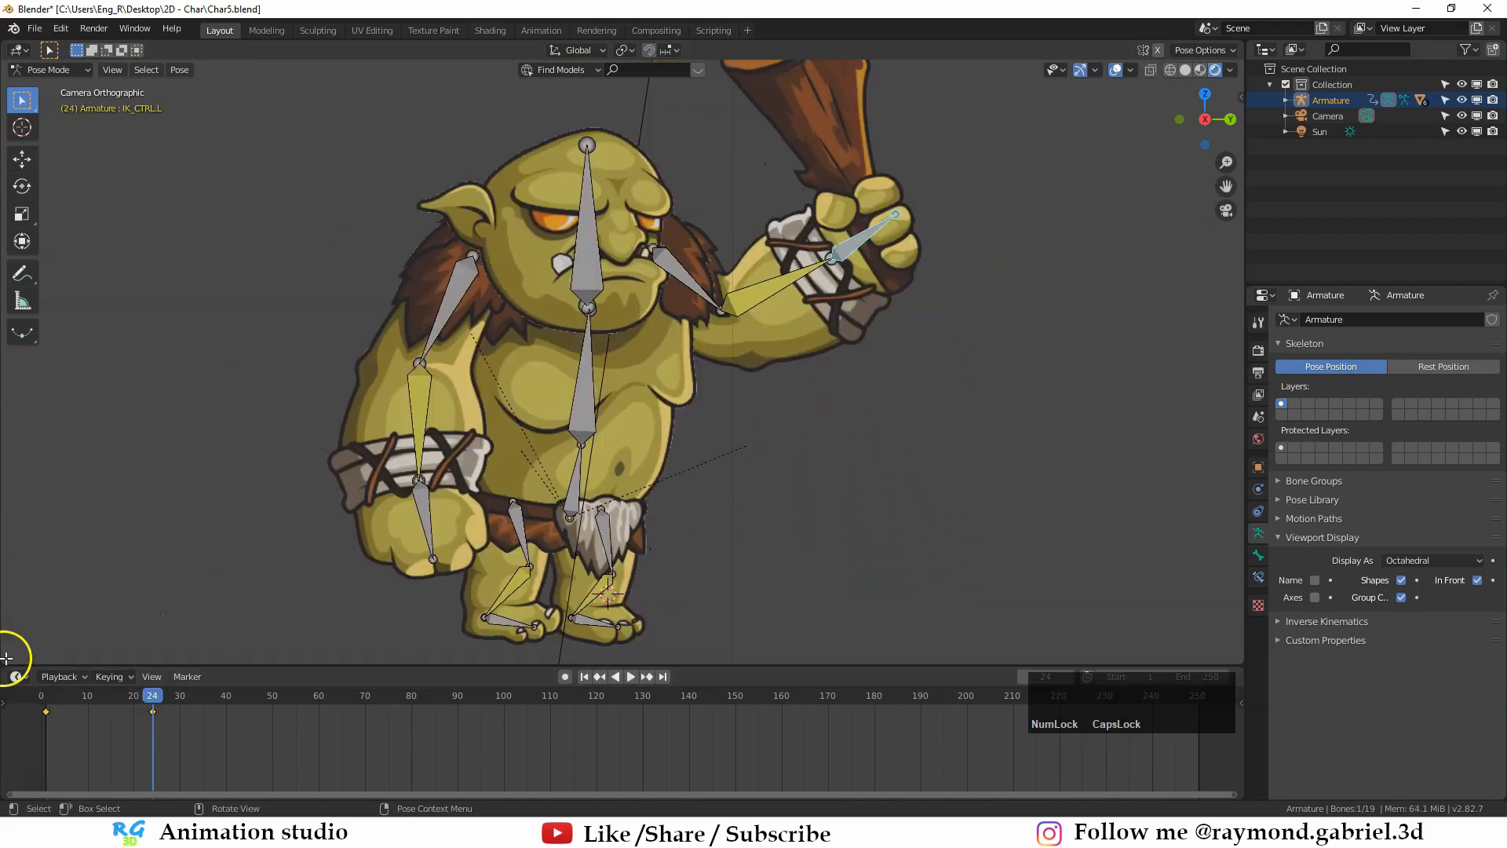
Step: Split the 3D viewport horizontally and turn the new lower area into a Dope Sheet showing the armature's keyframes
{"action": "left_click_drag", "start_coordinate": [6, 658], "coordinate": [29, 455]}
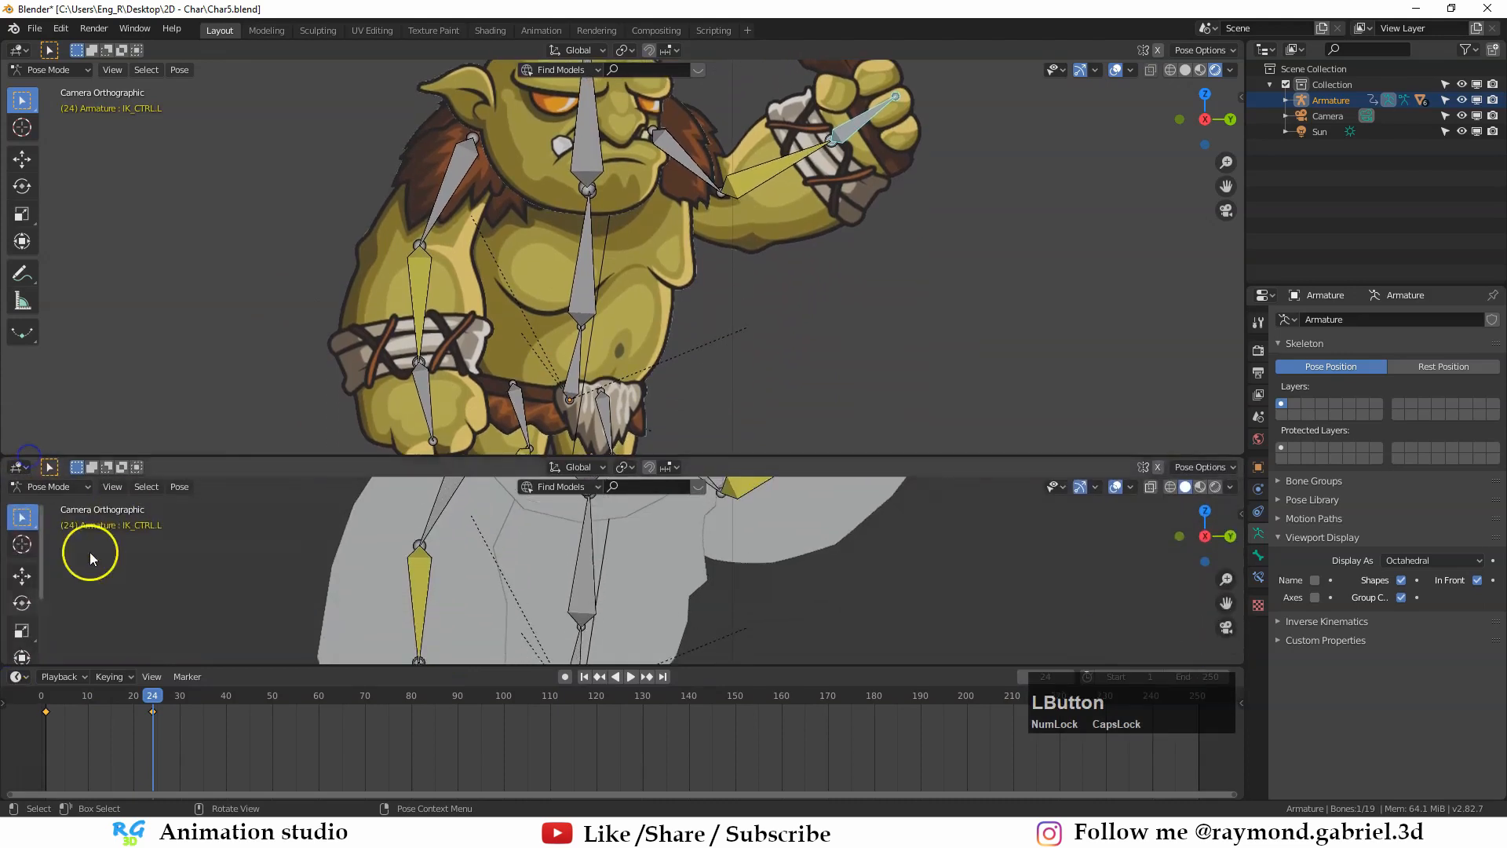
{"action": "left_click", "coordinate": [18, 467]}
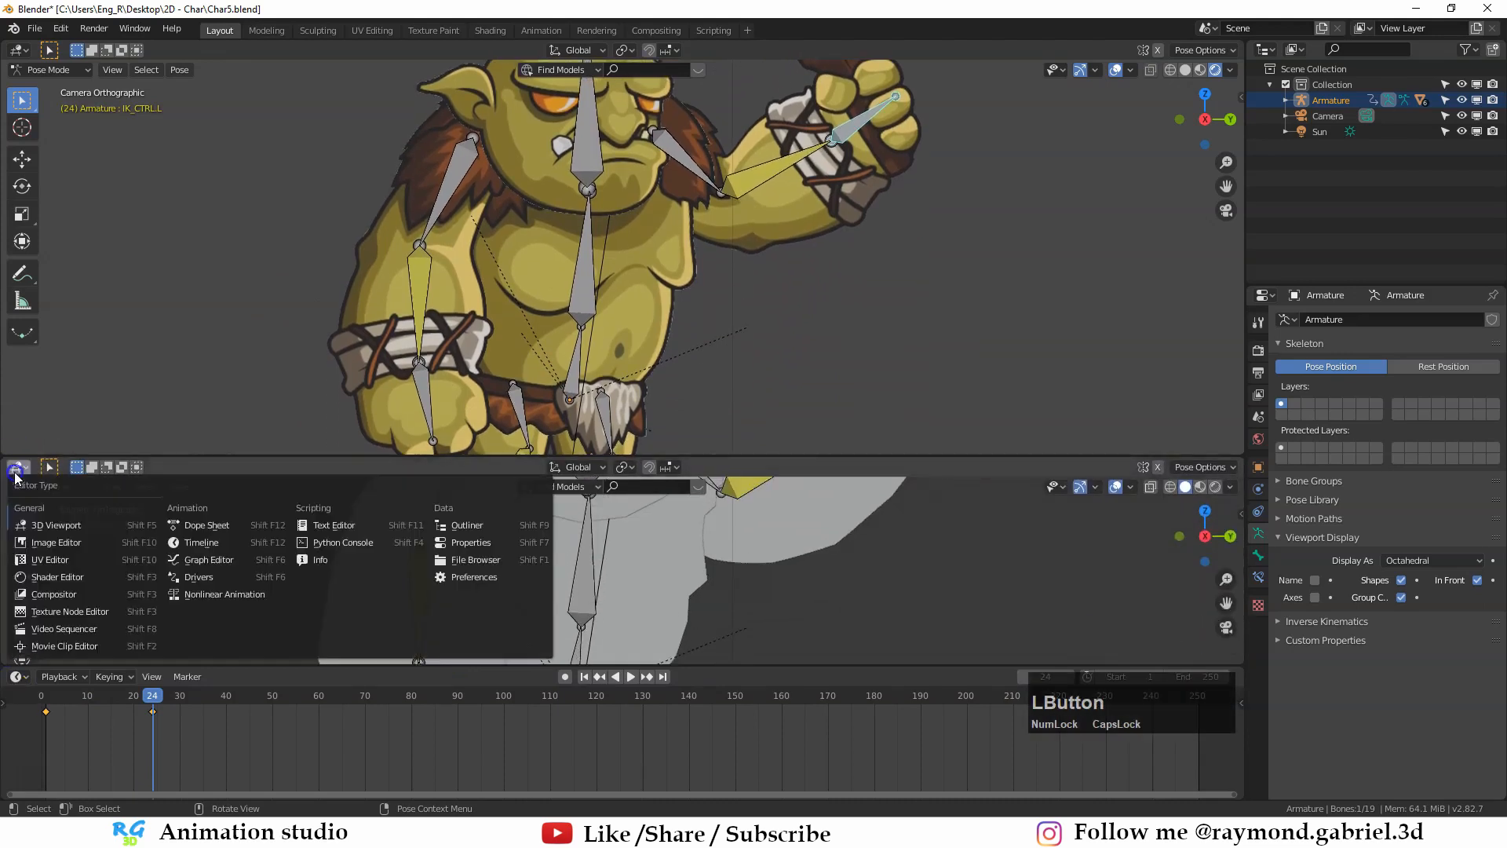
{"action": "left_click", "coordinate": [211, 536]}
{"action": "middle_click_drag", "start_coordinate": [290, 538], "coordinate": [568, 589]}
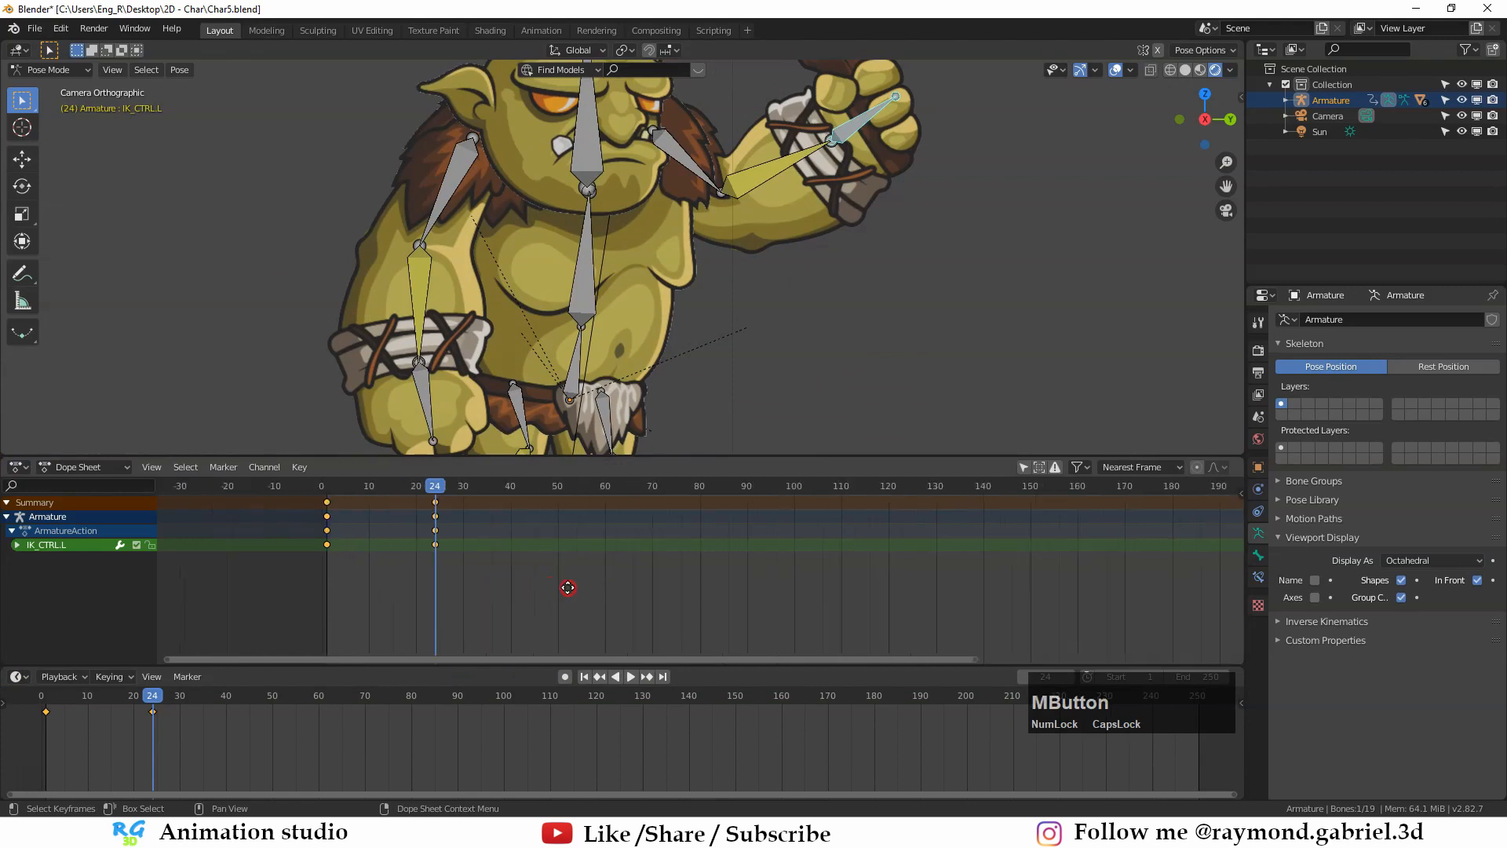
{"action": "scroll", "coordinate": [808, 296], "scroll_direction": "down", "scroll_amount": 2}
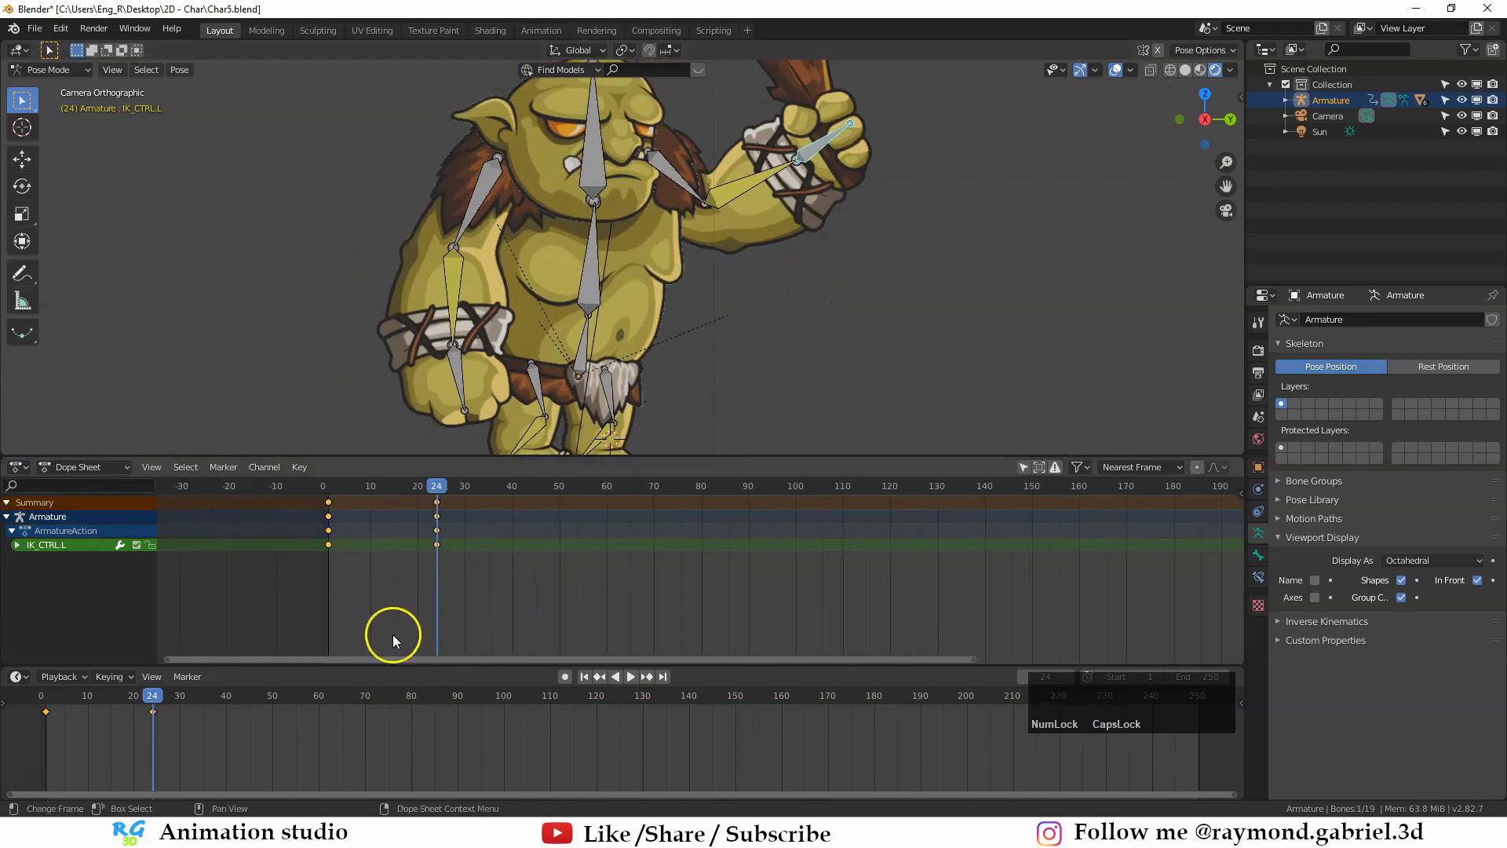
{"action": "scroll", "coordinate": [458, 571], "scroll_direction": "up", "scroll_amount": 1}
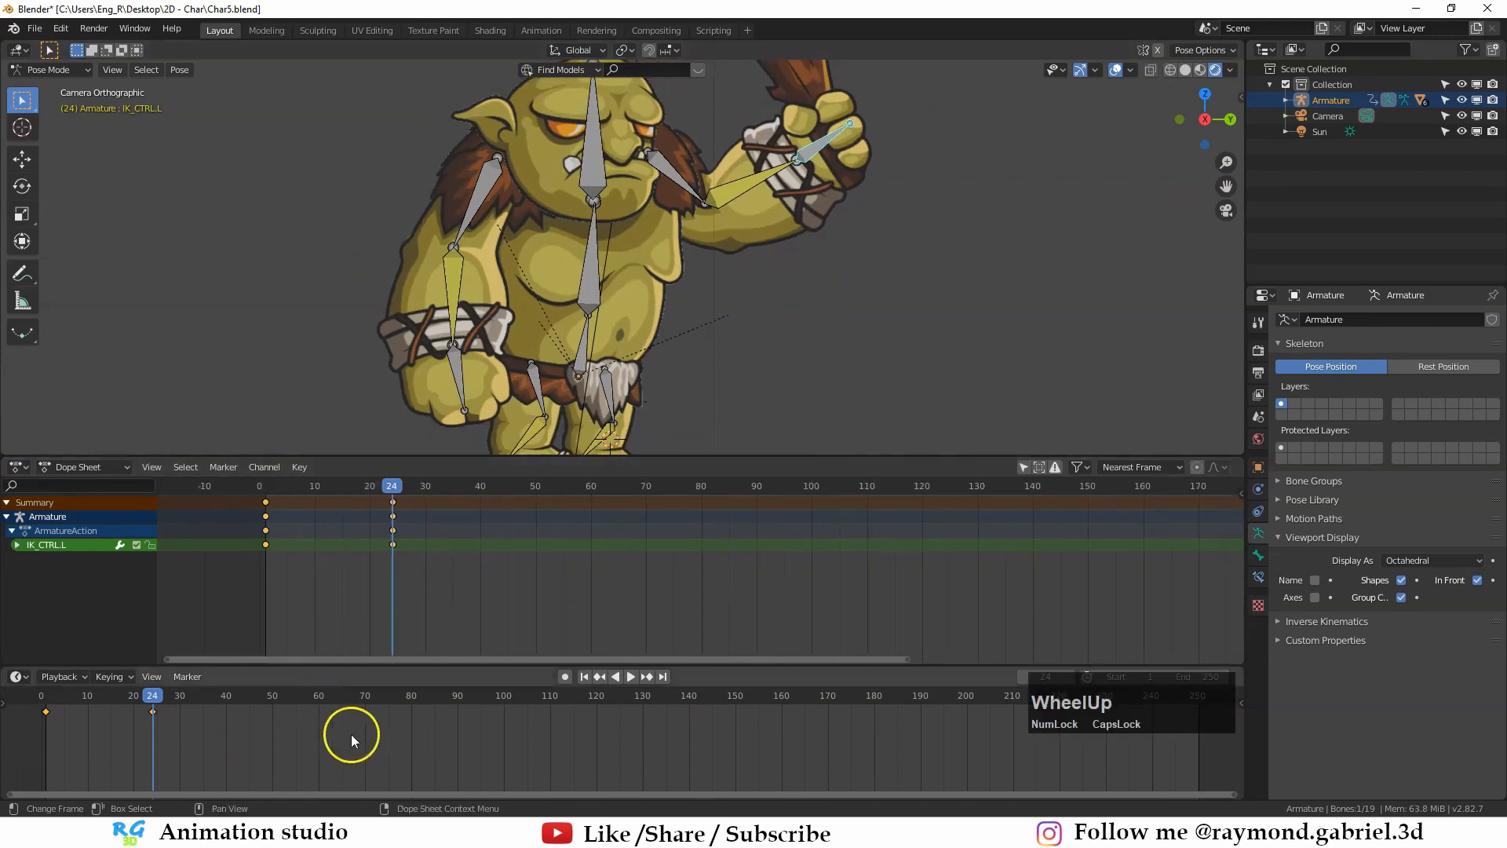
Step: Try a lowered position for the club arm at frame 24 and toggle between Pose Mode and Object Mode
{"action": "key", "text": "g"}
{"action": "left_click", "coordinate": [659, 371]}
{"action": "left_click", "coordinate": [466, 404]}
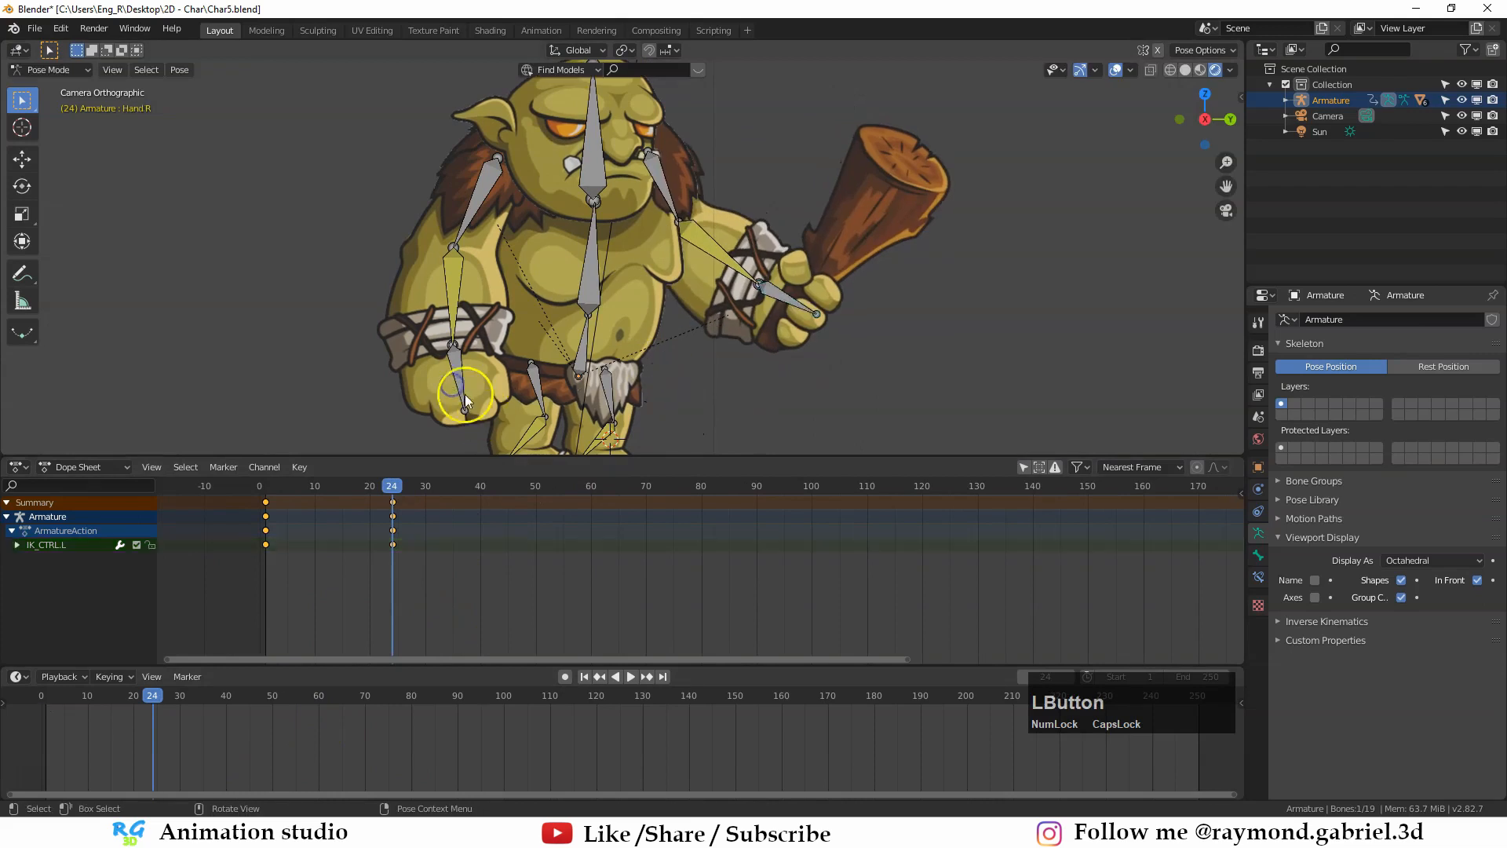
{"action": "key", "text": "ctrl+Tab"}
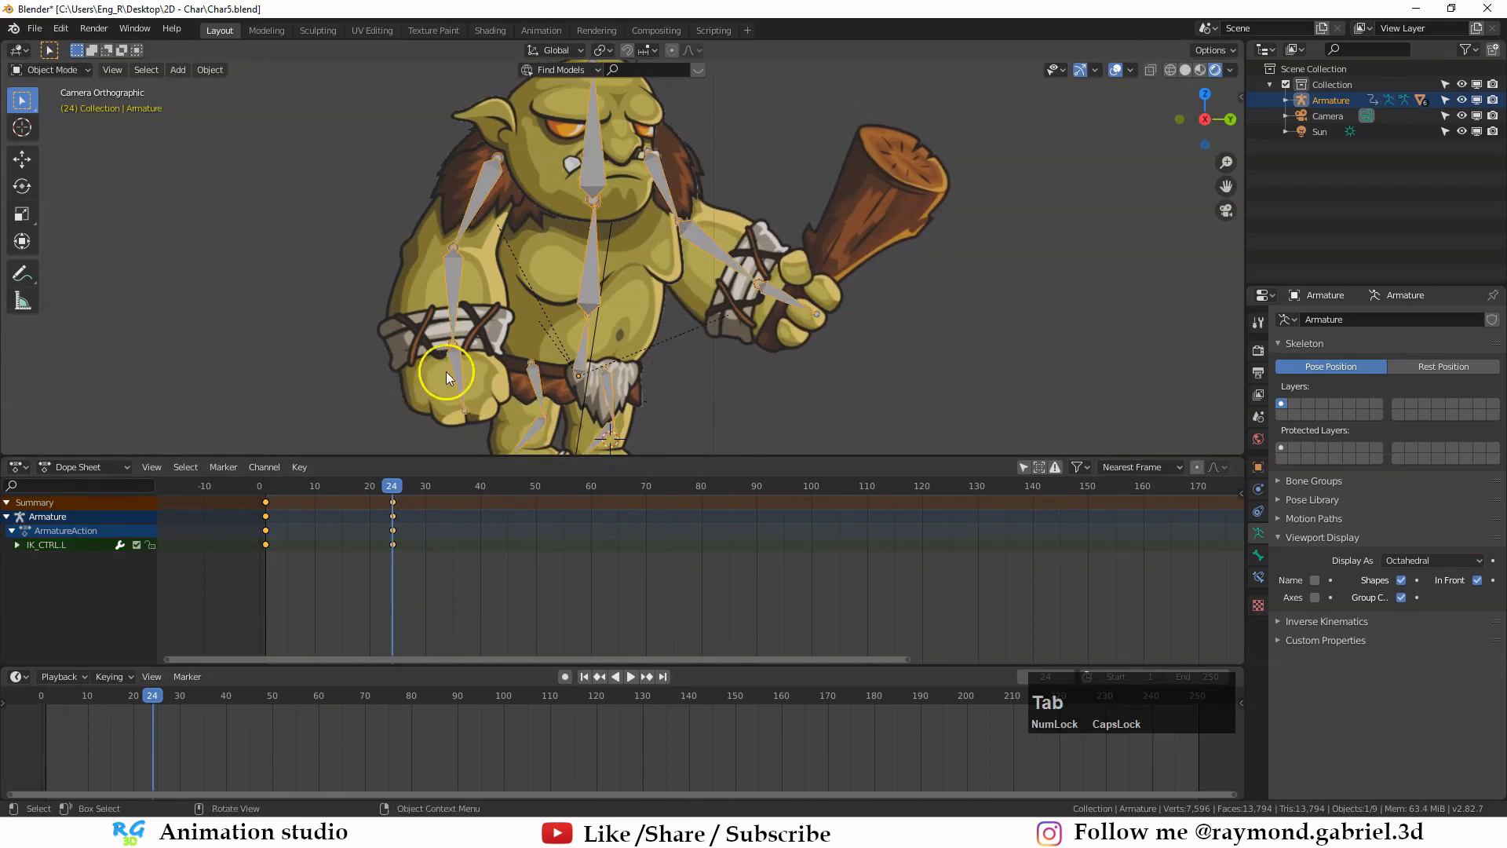
{"action": "key", "text": "ctrl+Tab"}
Step: Select the IK_CTRL.R hand control and insert a LocRotScale keyframe for it at frame 1
{"action": "left_click", "coordinate": [463, 381]}
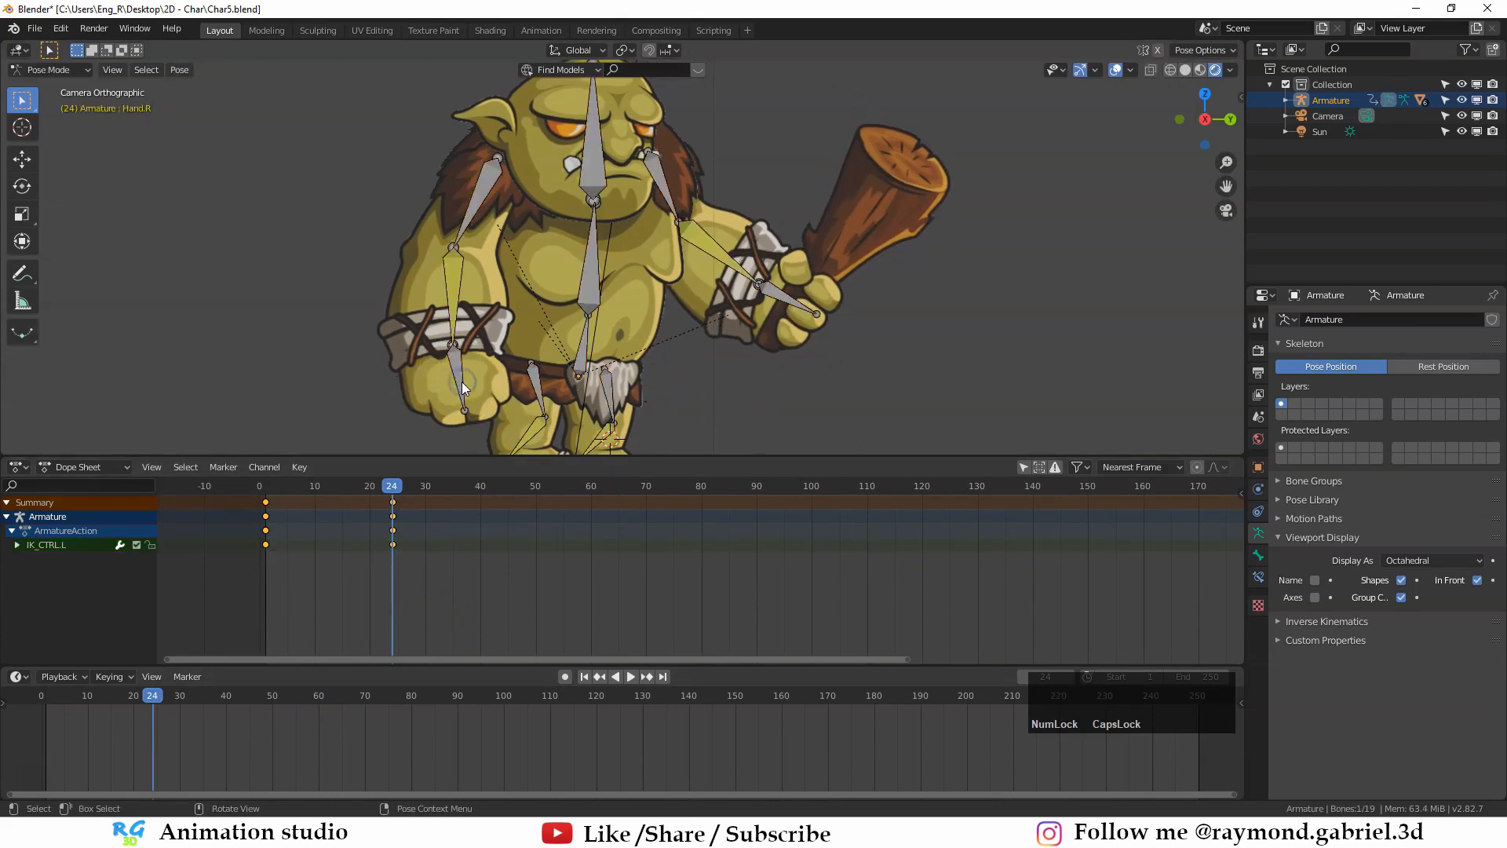
{"action": "left_click", "coordinate": [456, 376]}
{"action": "key", "text": "g"}
{"action": "right_click", "coordinate": [436, 368]}
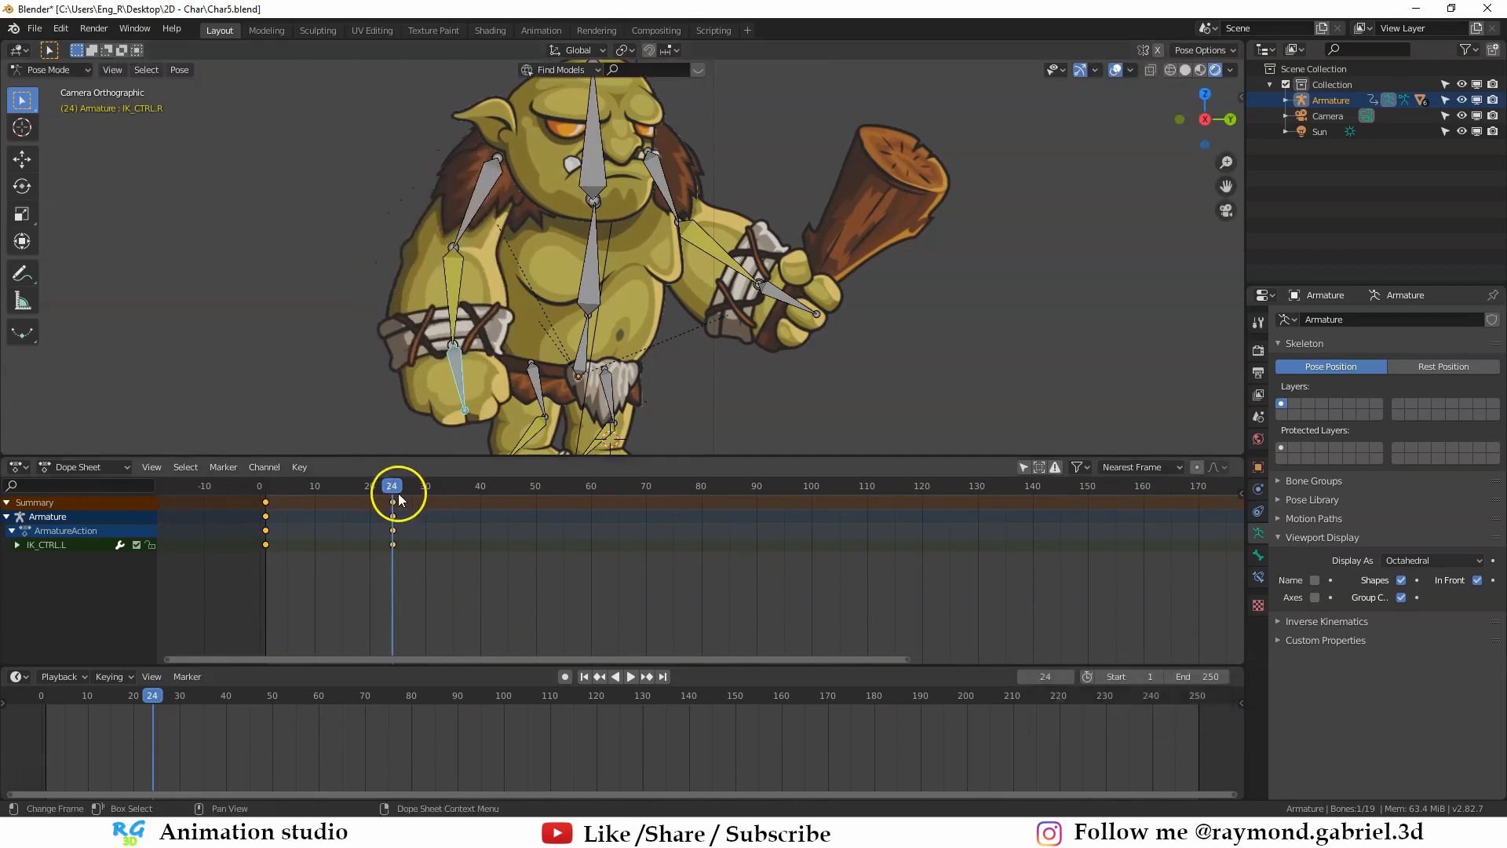
{"action": "left_click_drag", "start_coordinate": [394, 492], "coordinate": [265, 494]}
{"action": "scroll", "coordinate": [582, 355], "scroll_direction": "up", "scroll_amount": 2}
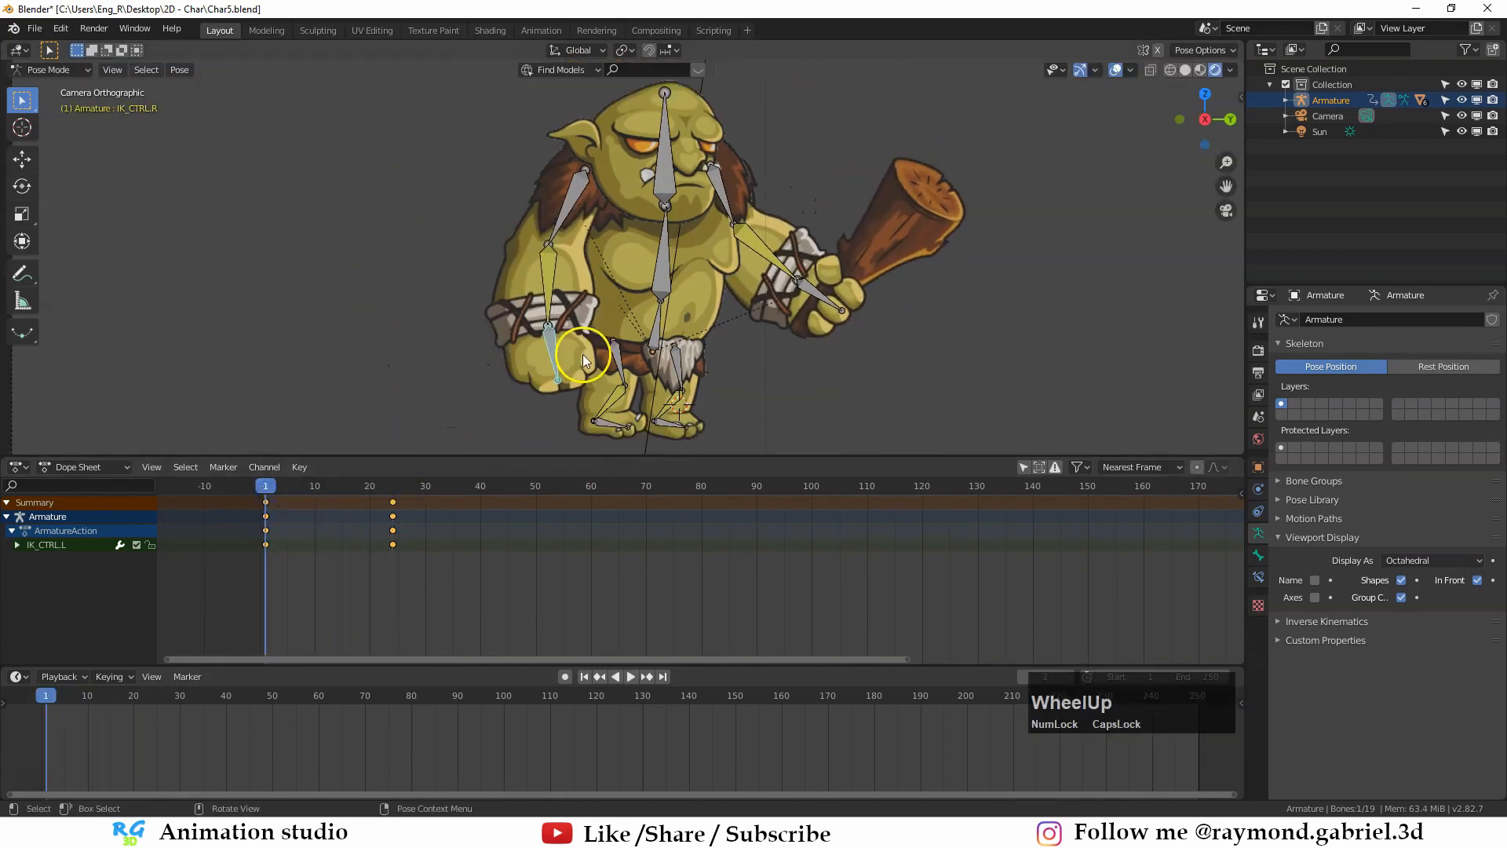
{"action": "key", "text": "i"}
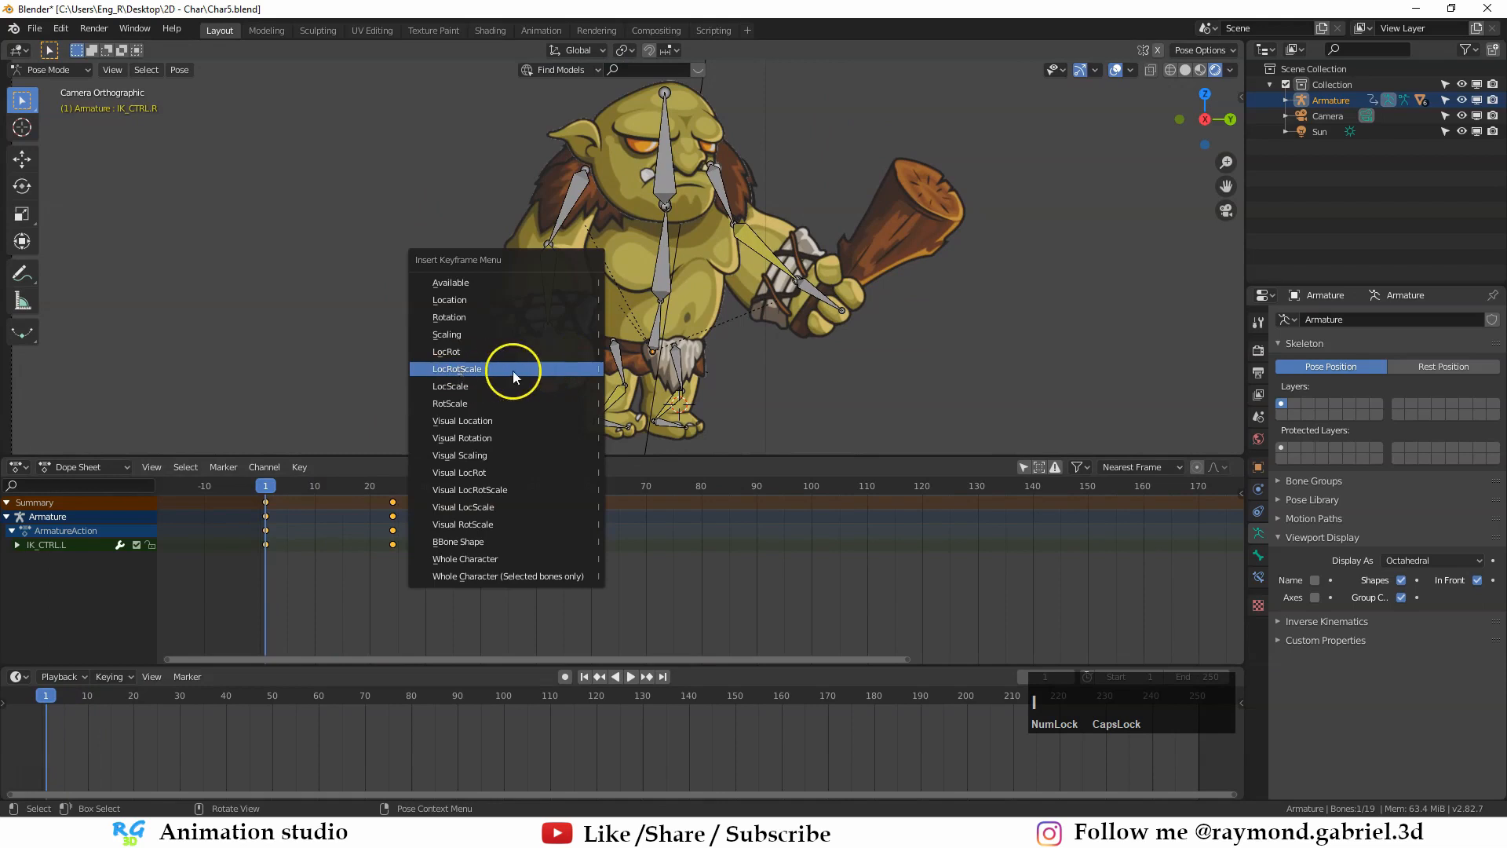
{"action": "left_click", "coordinate": [480, 374]}
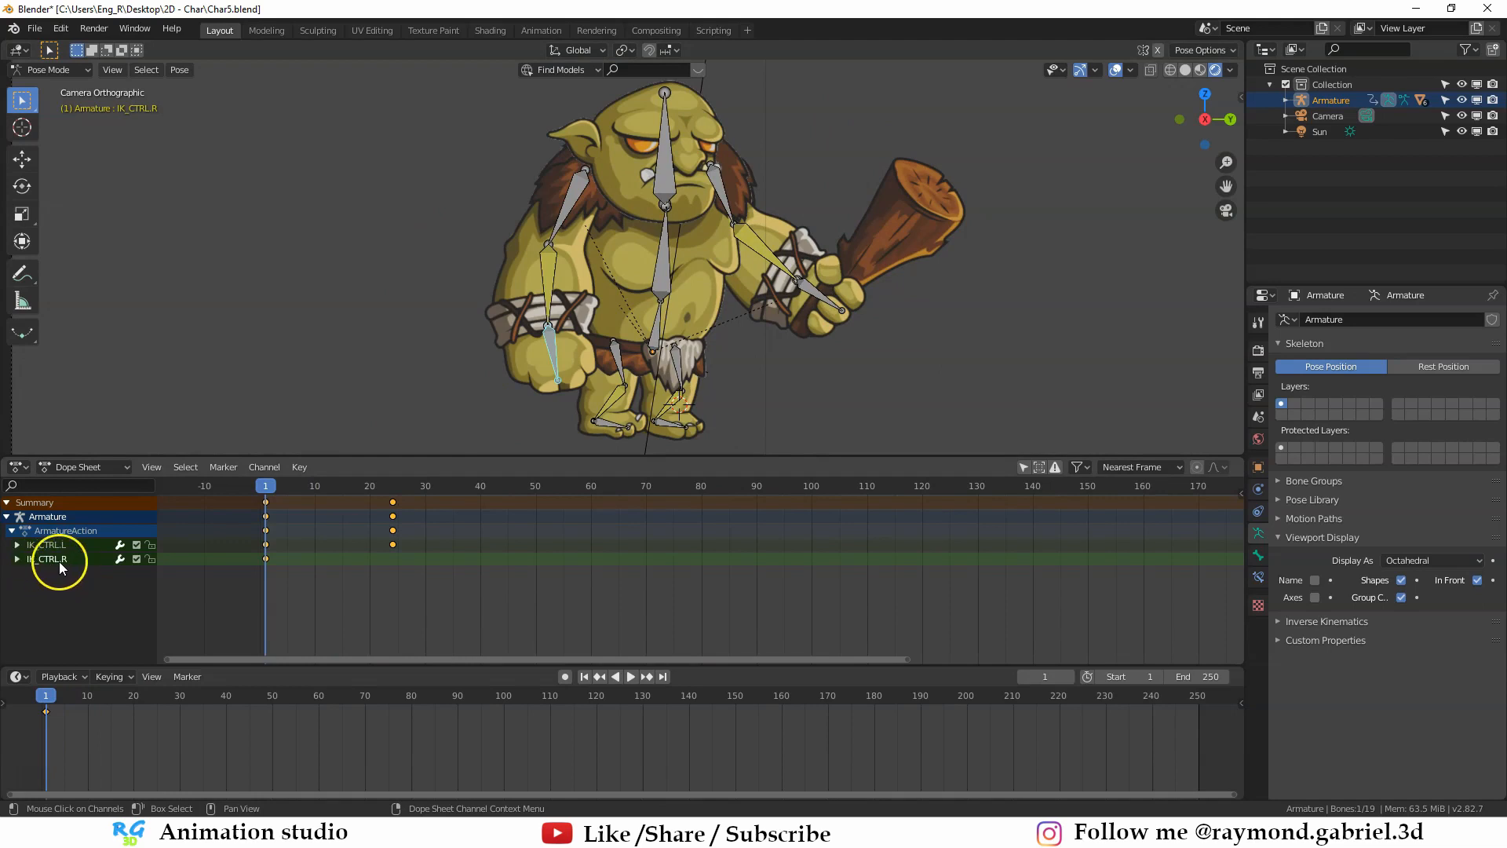
Step: At frame 24, bend the right arm across the belly with IK_CTRL.R, shift it about -0.012 m in Y, and keyframe it
{"action": "left_click_drag", "start_coordinate": [266, 487], "coordinate": [392, 487]}
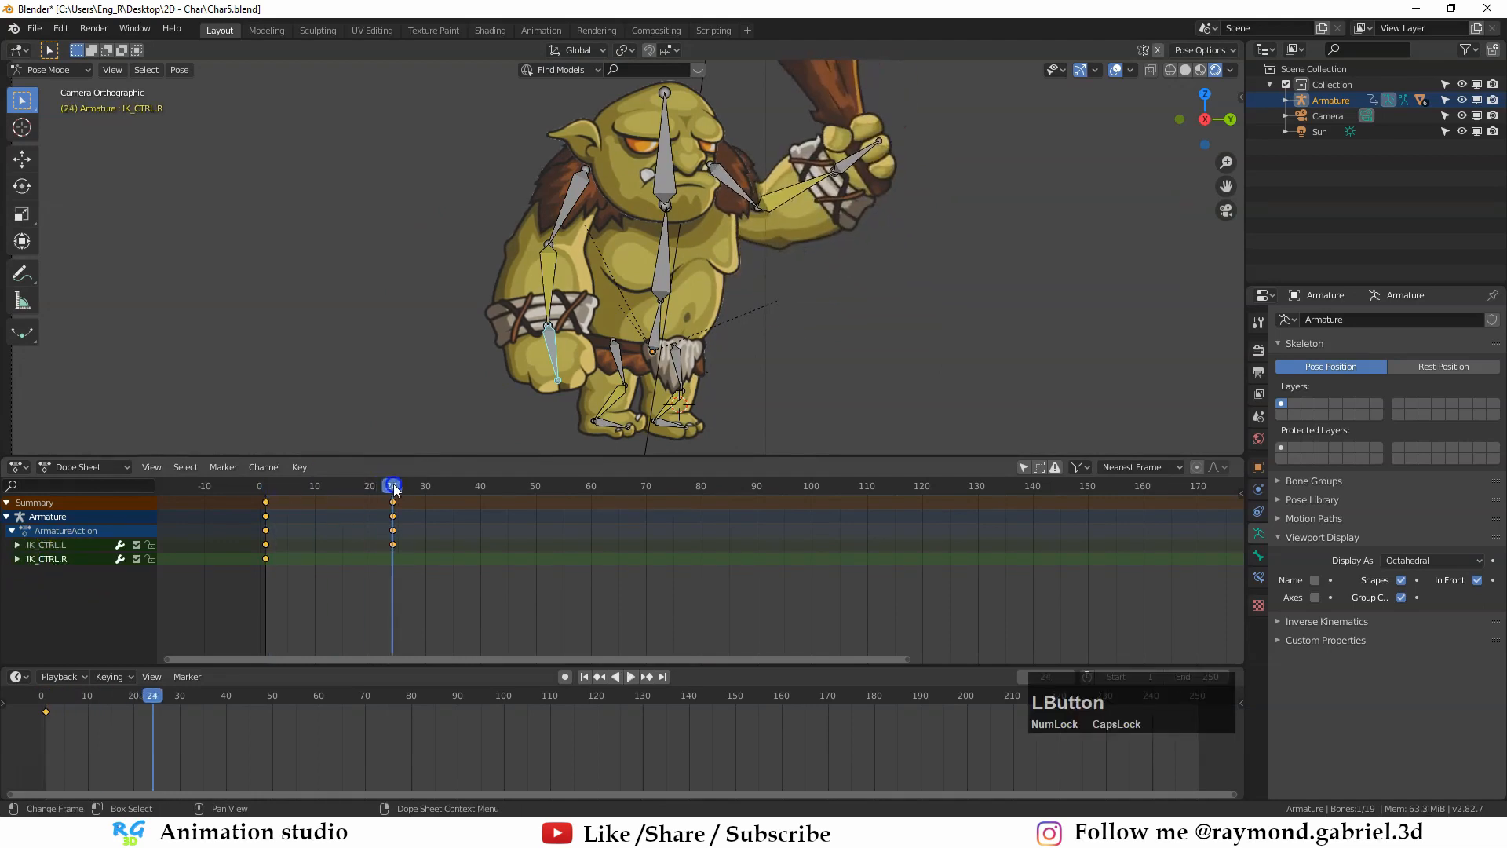
{"action": "key", "text": "g"}
{"action": "left_click", "coordinate": [703, 363]}
{"action": "key", "text": "g"}
{"action": "left_click", "coordinate": [689, 364]}
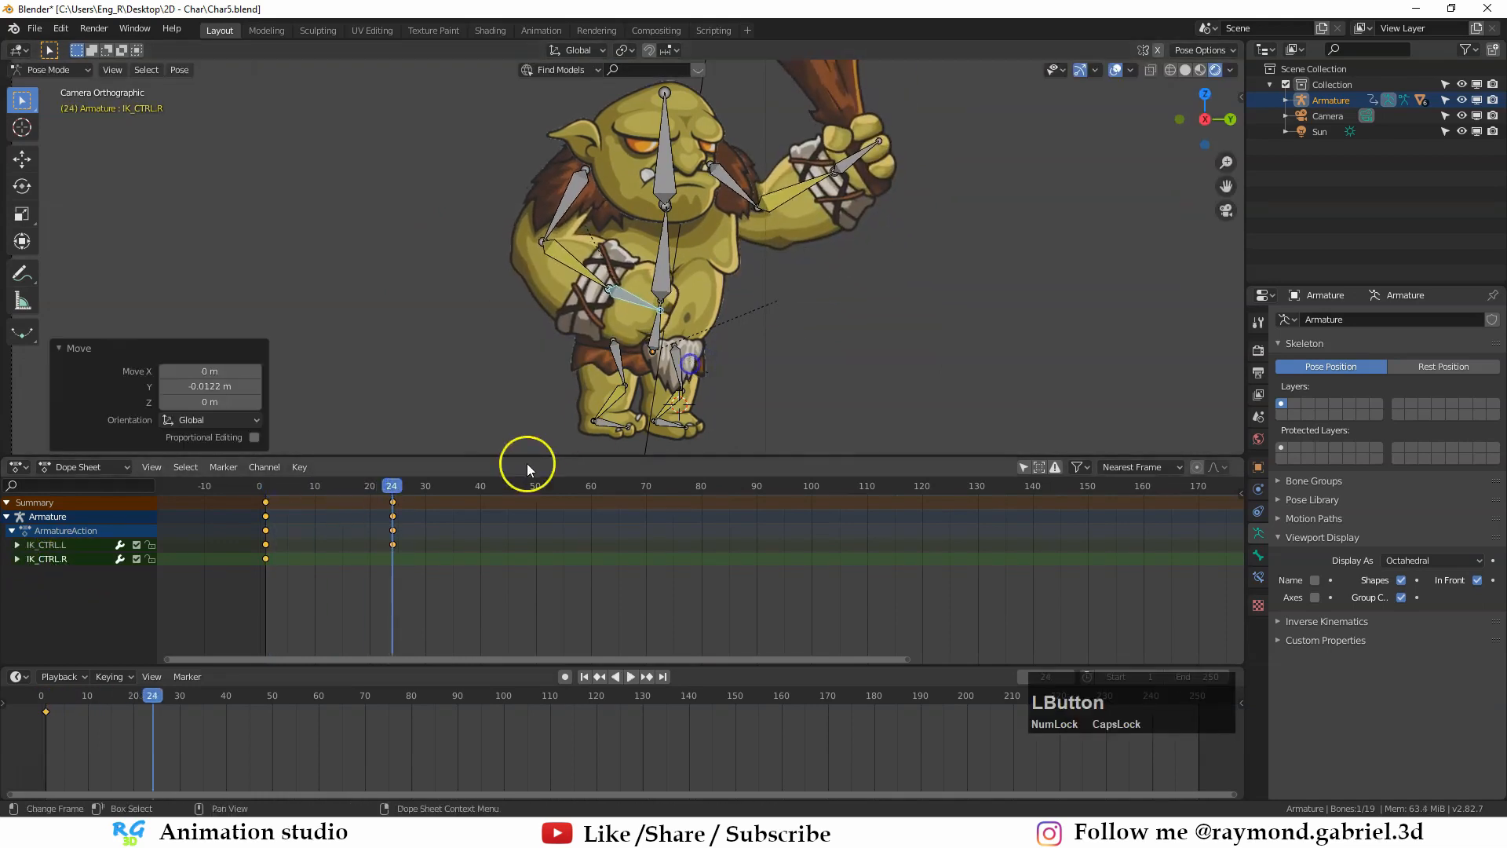
{"action": "key", "text": "i"}
{"action": "left_click", "coordinate": [617, 332]}
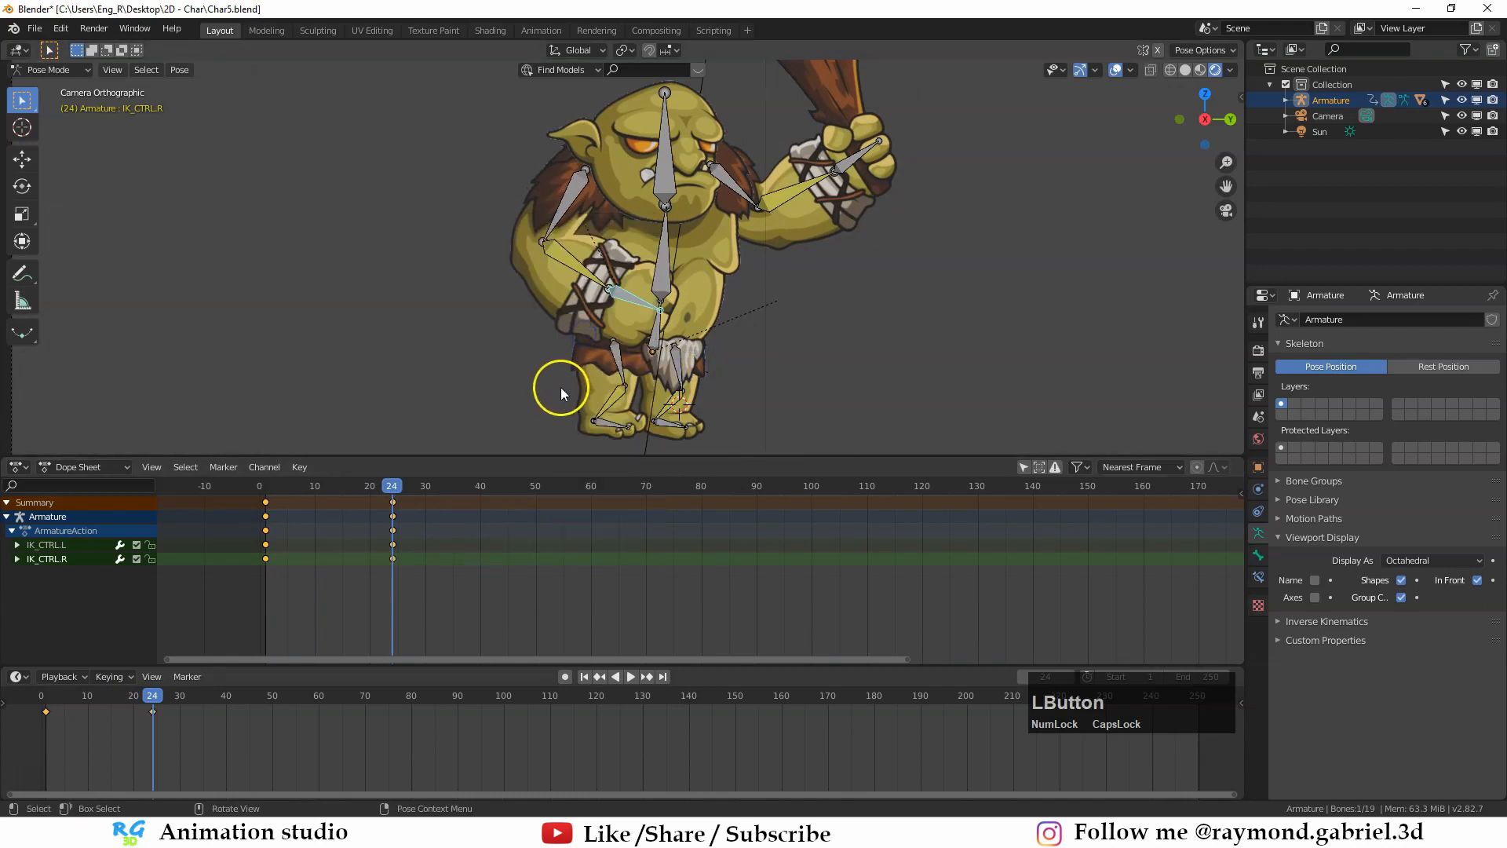
Step: Return to frame 1 and move both IK_CTRL.L keyframes 9 frames later in the Dope Sheet
{"action": "left_click_drag", "start_coordinate": [390, 489], "coordinate": [265, 494]}
{"action": "scroll", "coordinate": [327, 559], "scroll_direction": "up", "scroll_amount": 2}
{"action": "middle_click_drag", "start_coordinate": [405, 565], "coordinate": [558, 571]}
{"action": "scroll", "coordinate": [444, 568], "scroll_direction": "up", "scroll_amount": 2}
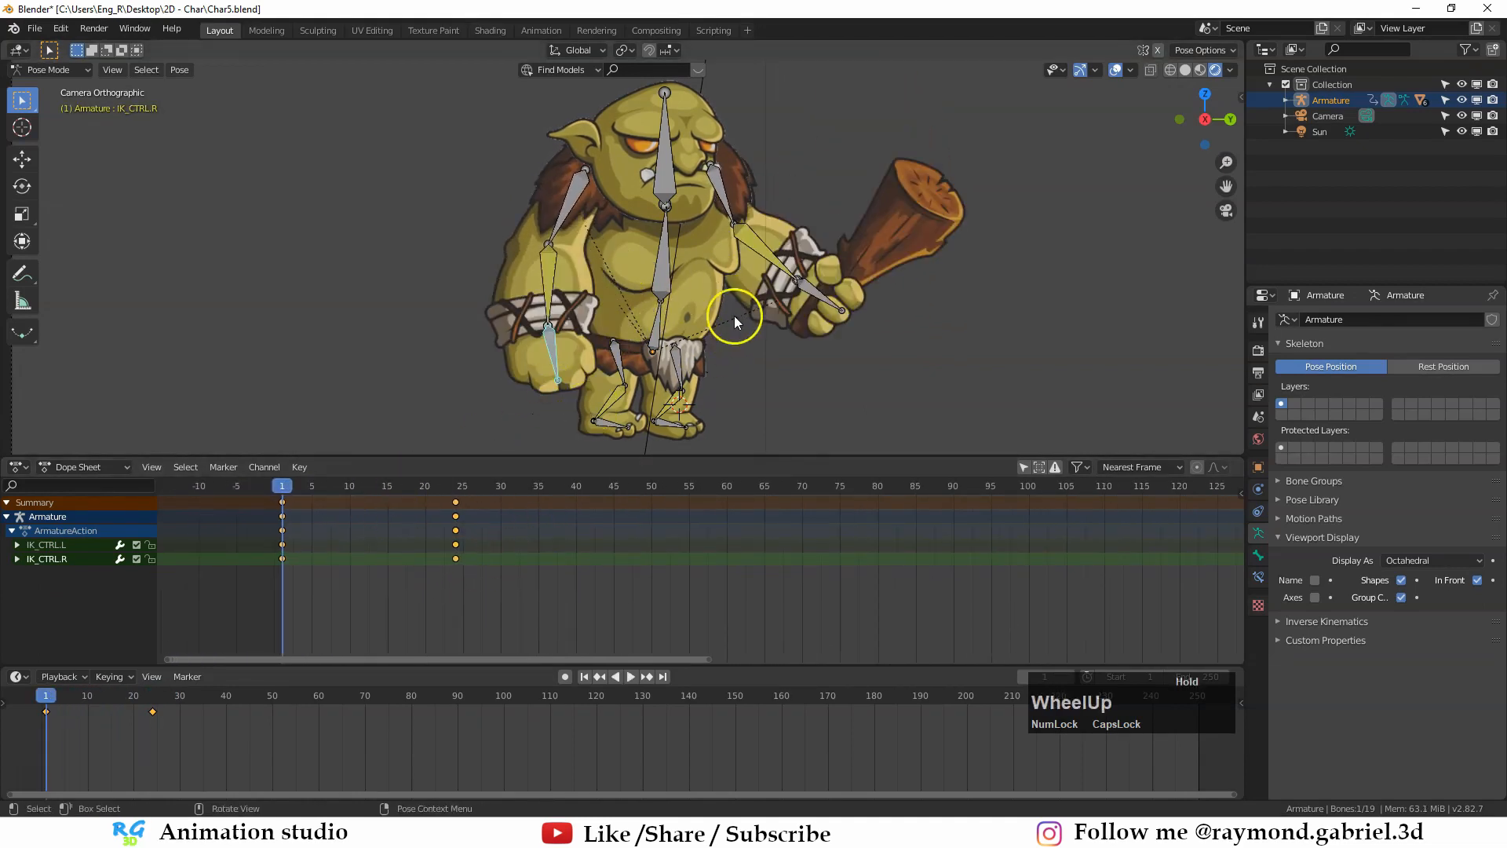
{"action": "left_click", "coordinate": [455, 544]}
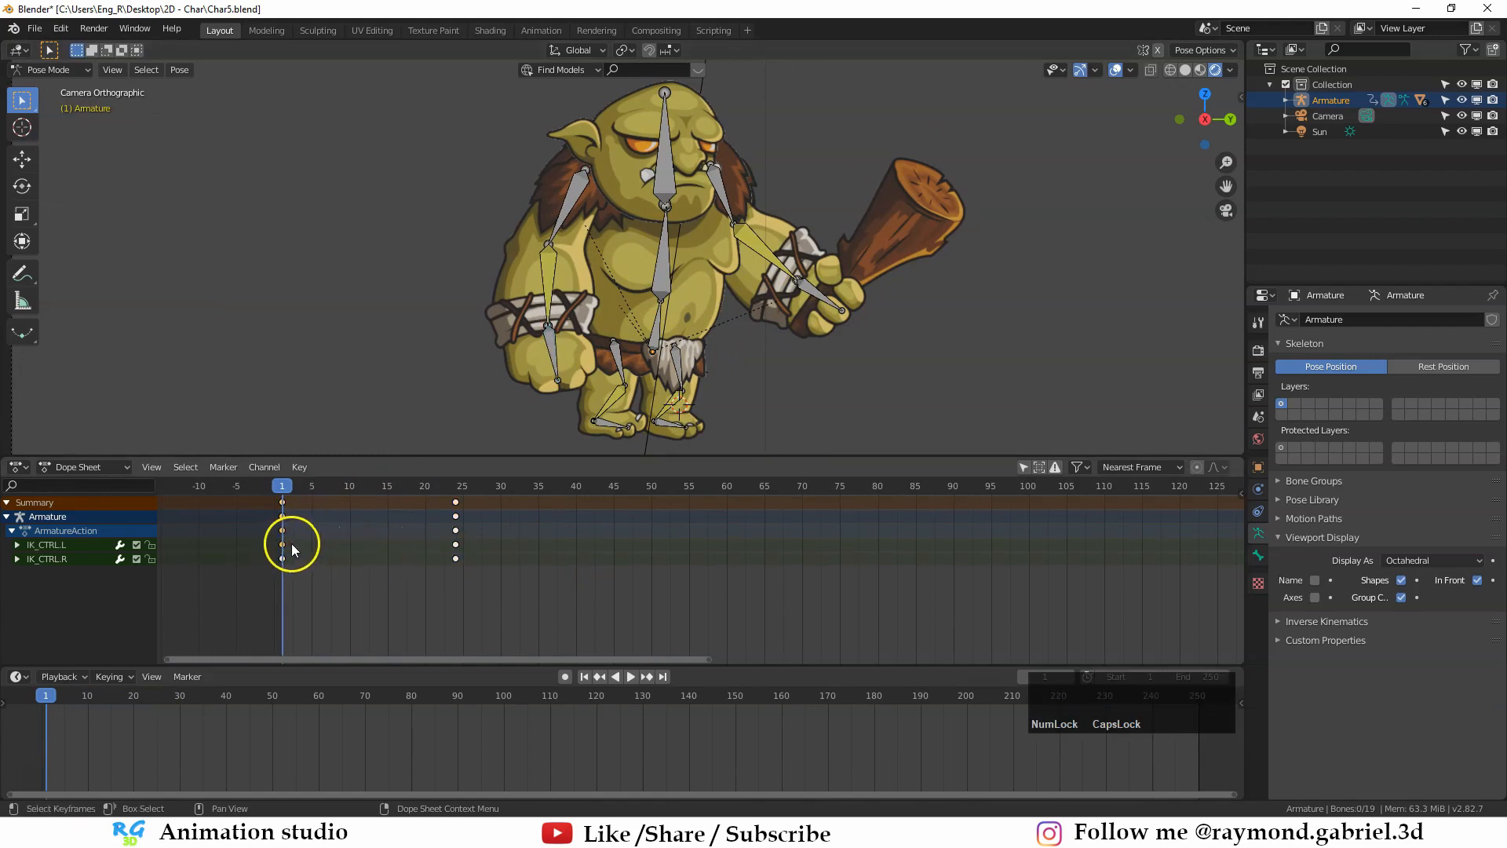
{"action": "scroll", "coordinate": [287, 549], "scroll_direction": "up", "scroll_amount": 1}
{"action": "middle_click_drag", "start_coordinate": [346, 564], "coordinate": [317, 563]}
{"action": "left_click", "coordinate": [454, 545]}
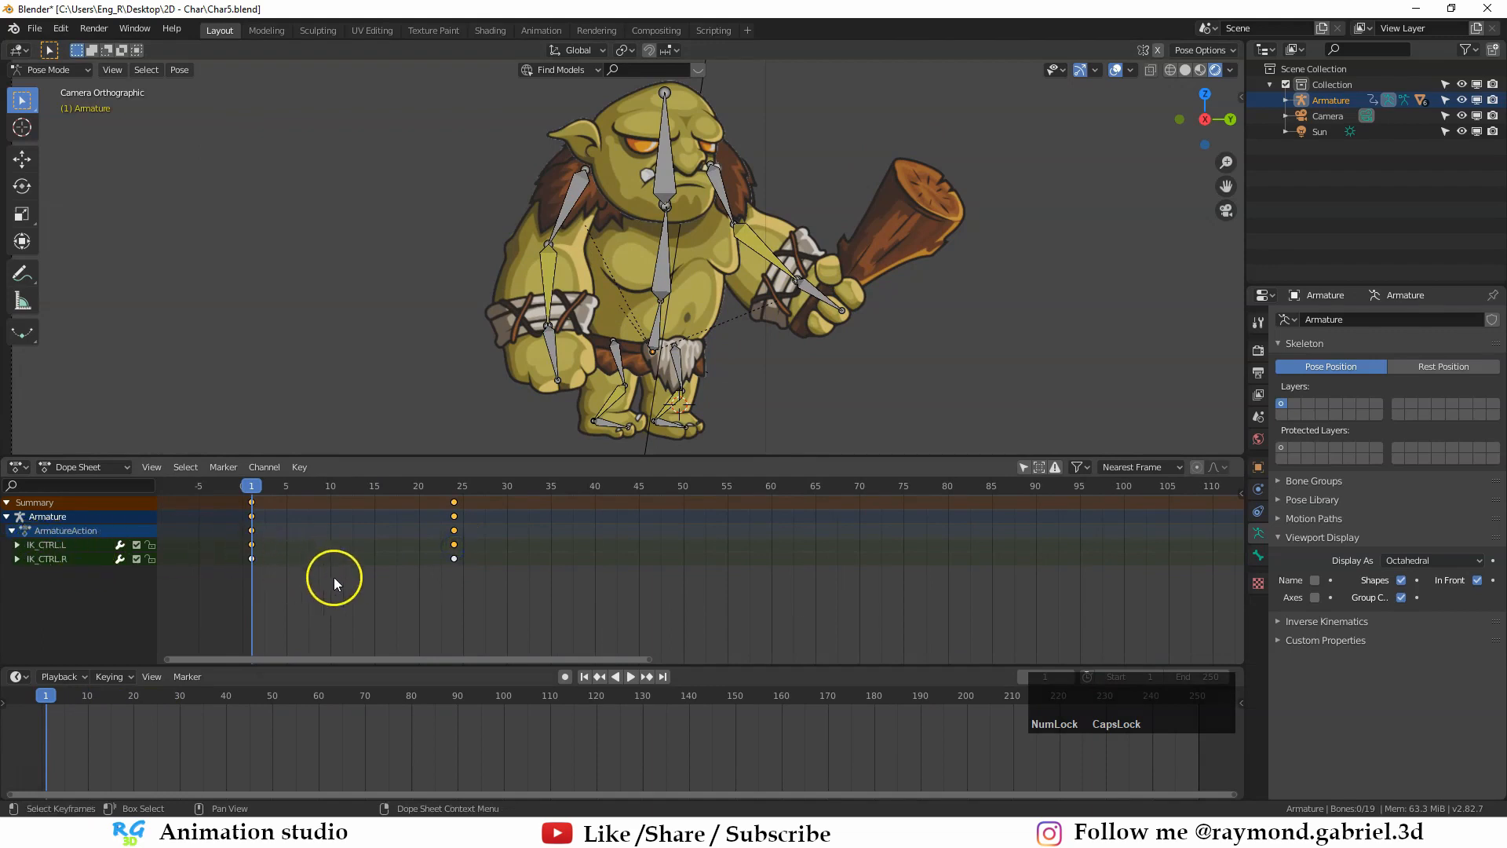
{"action": "scroll", "coordinate": [340, 582], "scroll_direction": "up", "scroll_amount": 1}
{"action": "key", "text": "g"}
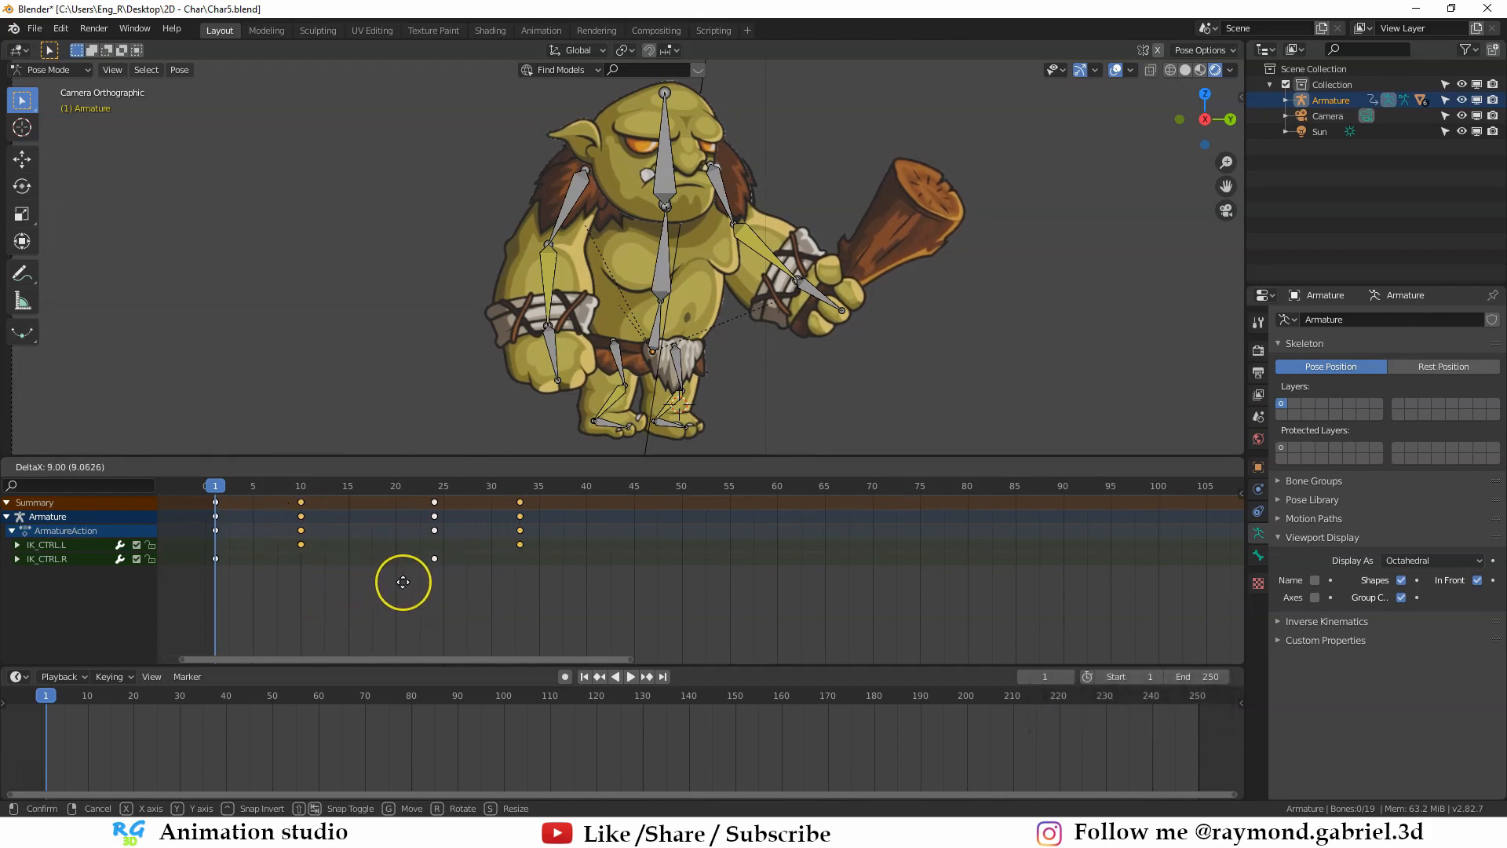
{"action": "left_click", "coordinate": [403, 582]}
Step: Play the offset arm animation, scrub back to frame 1, and view the ogre's lower body closer
{"action": "left_click", "coordinate": [632, 677]}
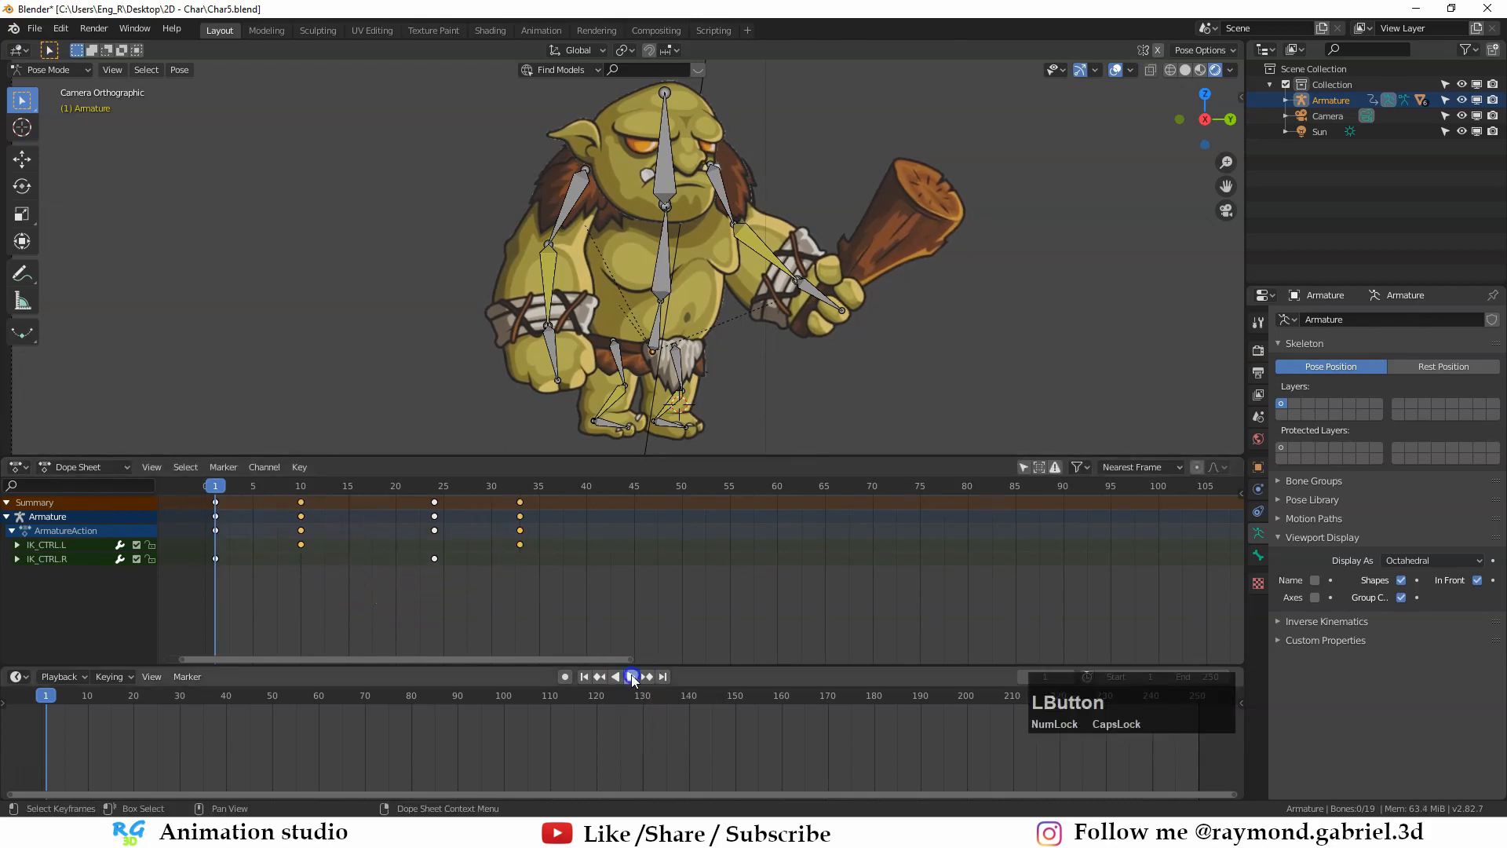
{"action": "left_click_drag", "start_coordinate": [611, 488], "coordinate": [505, 497]}
{"action": "scroll", "coordinate": [627, 378], "scroll_direction": "up", "scroll_amount": 1}
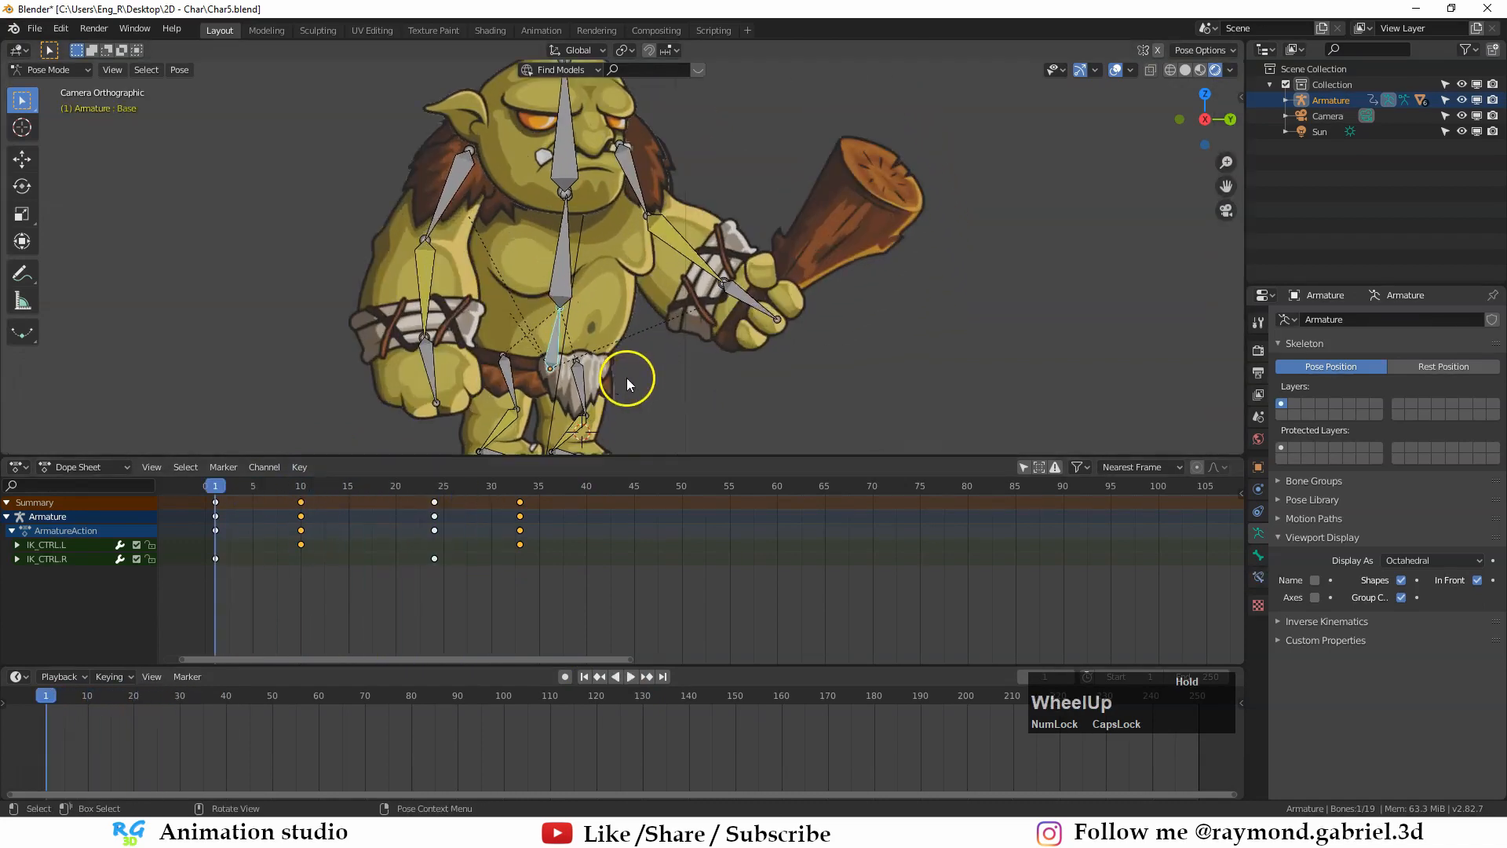
Step: Try moving the Base bone in several directions to test how the body and legs follow, cancelling each move
{"action": "left_click_drag", "start_coordinate": [627, 378], "coordinate": [645, 317], "text": "shift"}
{"action": "key", "text": "g"}
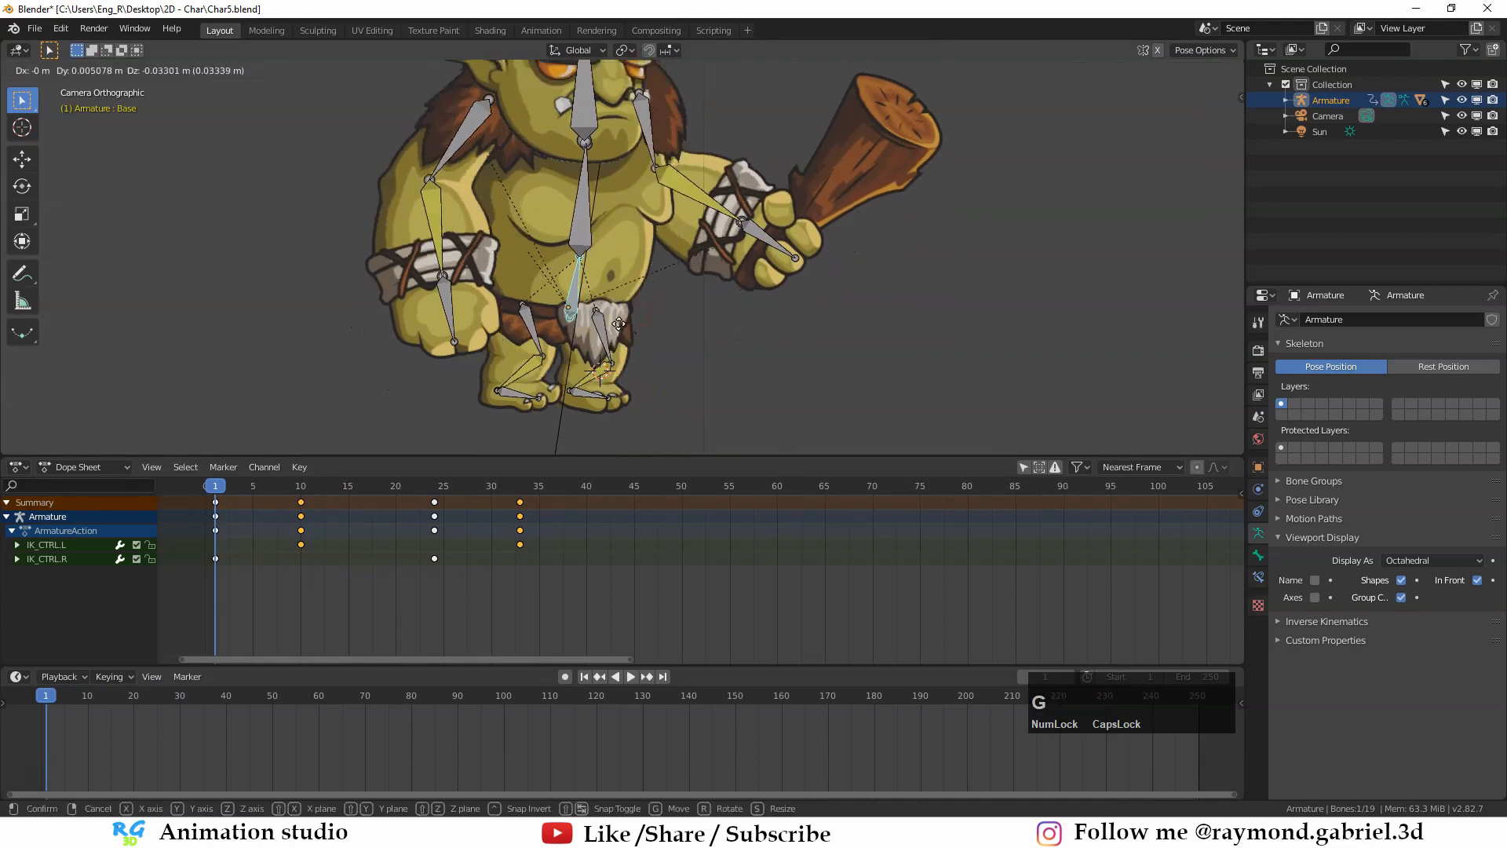
{"action": "key", "text": "Escape"}
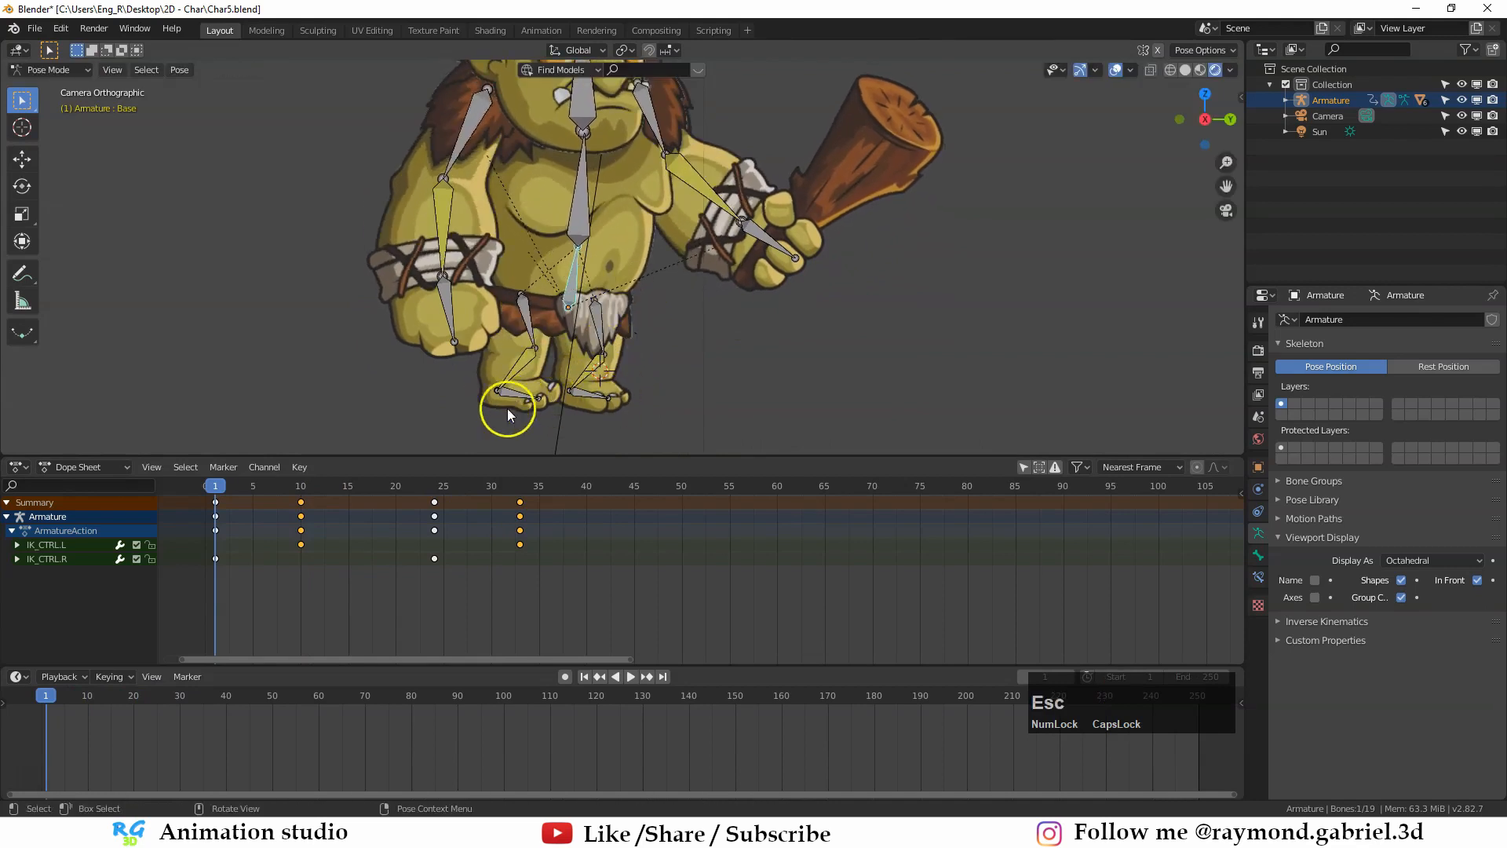
{"action": "key", "text": "g"}
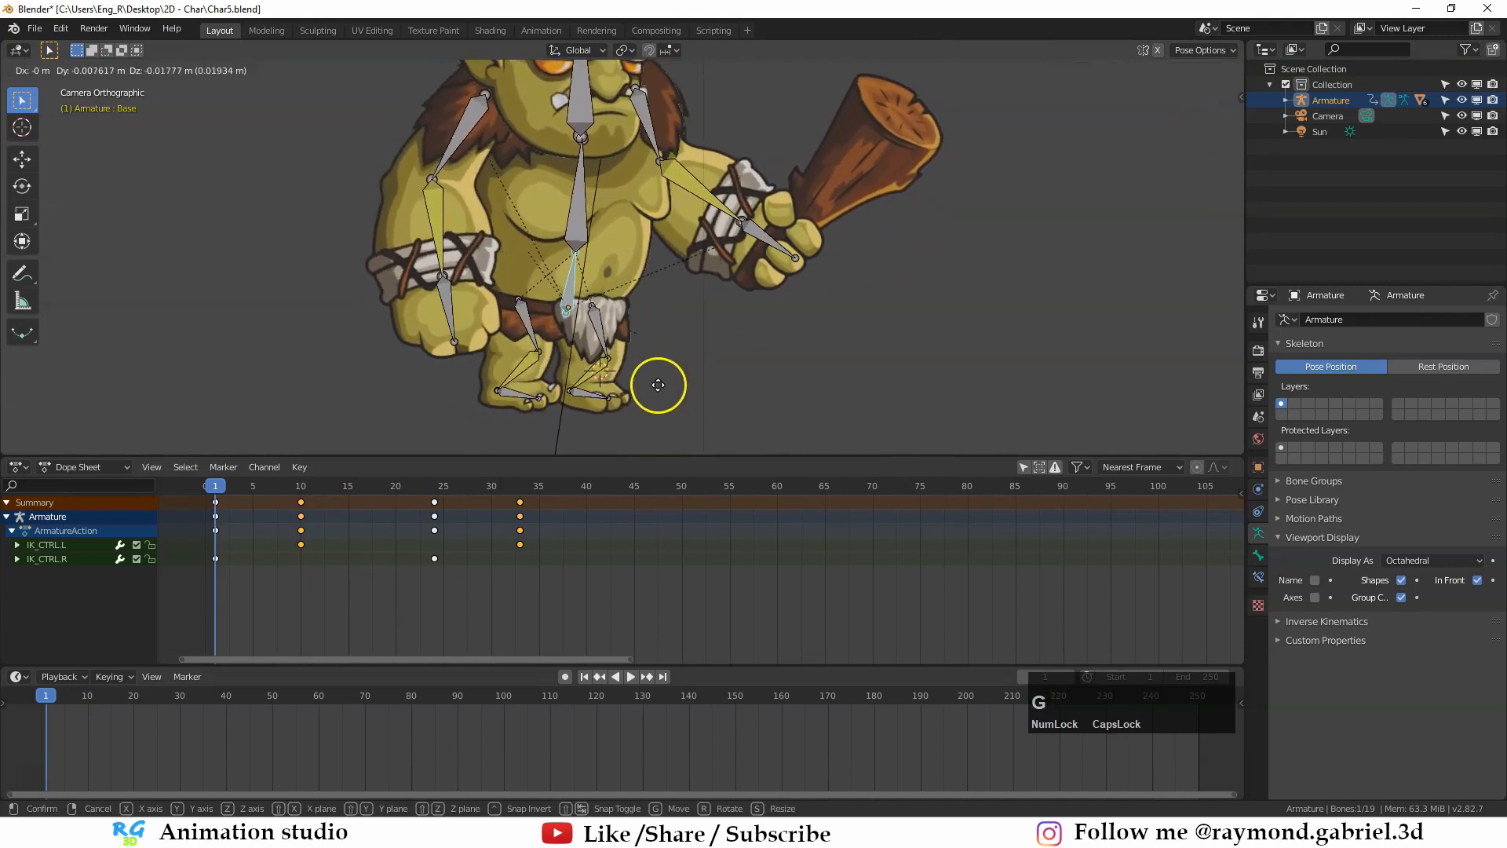
{"action": "key", "text": "Escape"}
{"action": "scroll", "coordinate": [590, 296], "scroll_direction": "up", "scroll_amount": 1}
{"action": "key", "text": "g"}
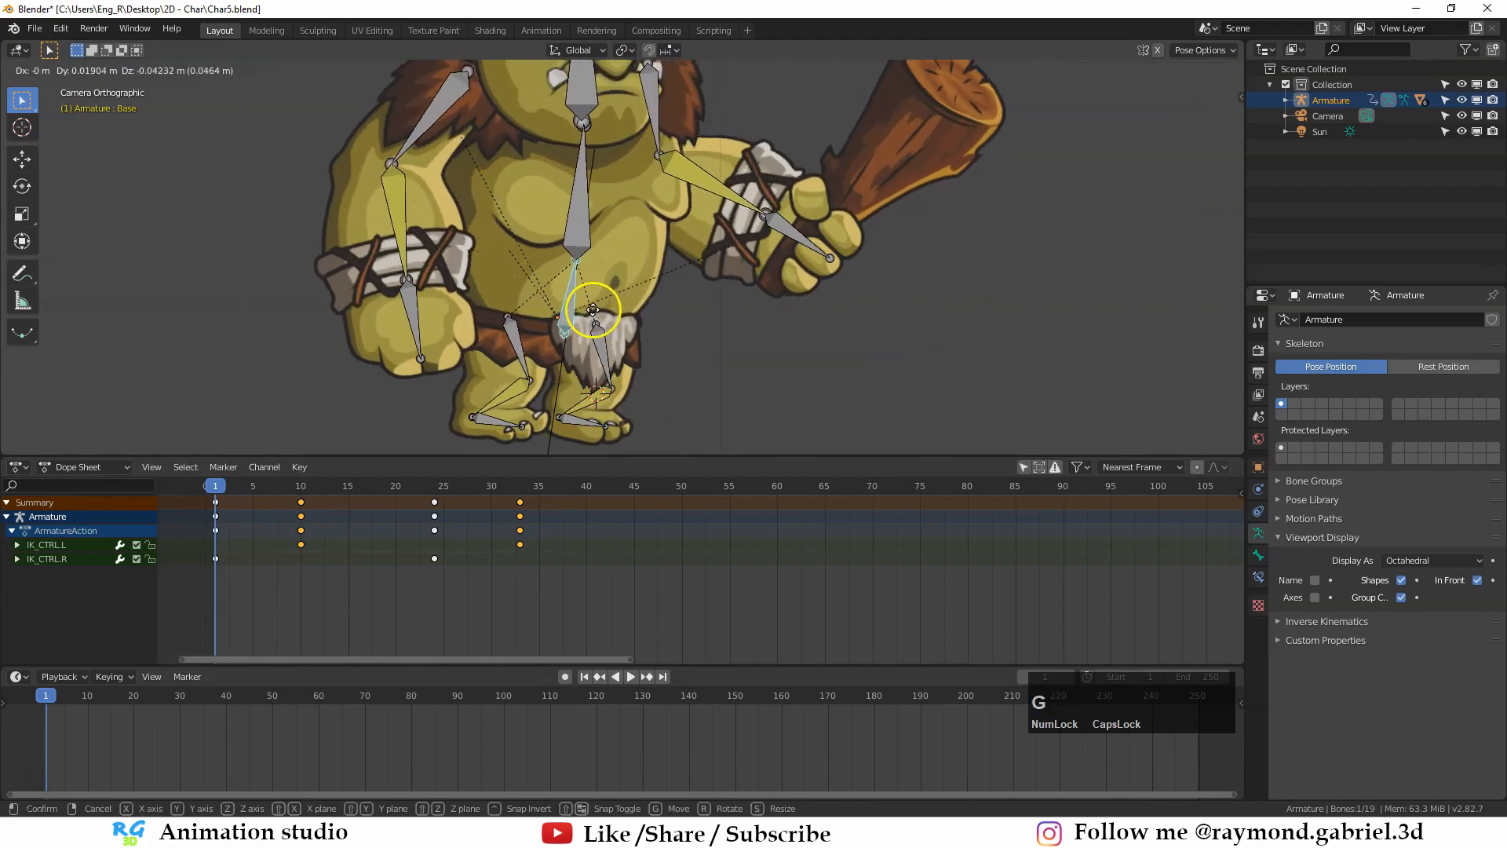
{"action": "key", "text": "Escape"}
{"action": "key", "text": "g"}
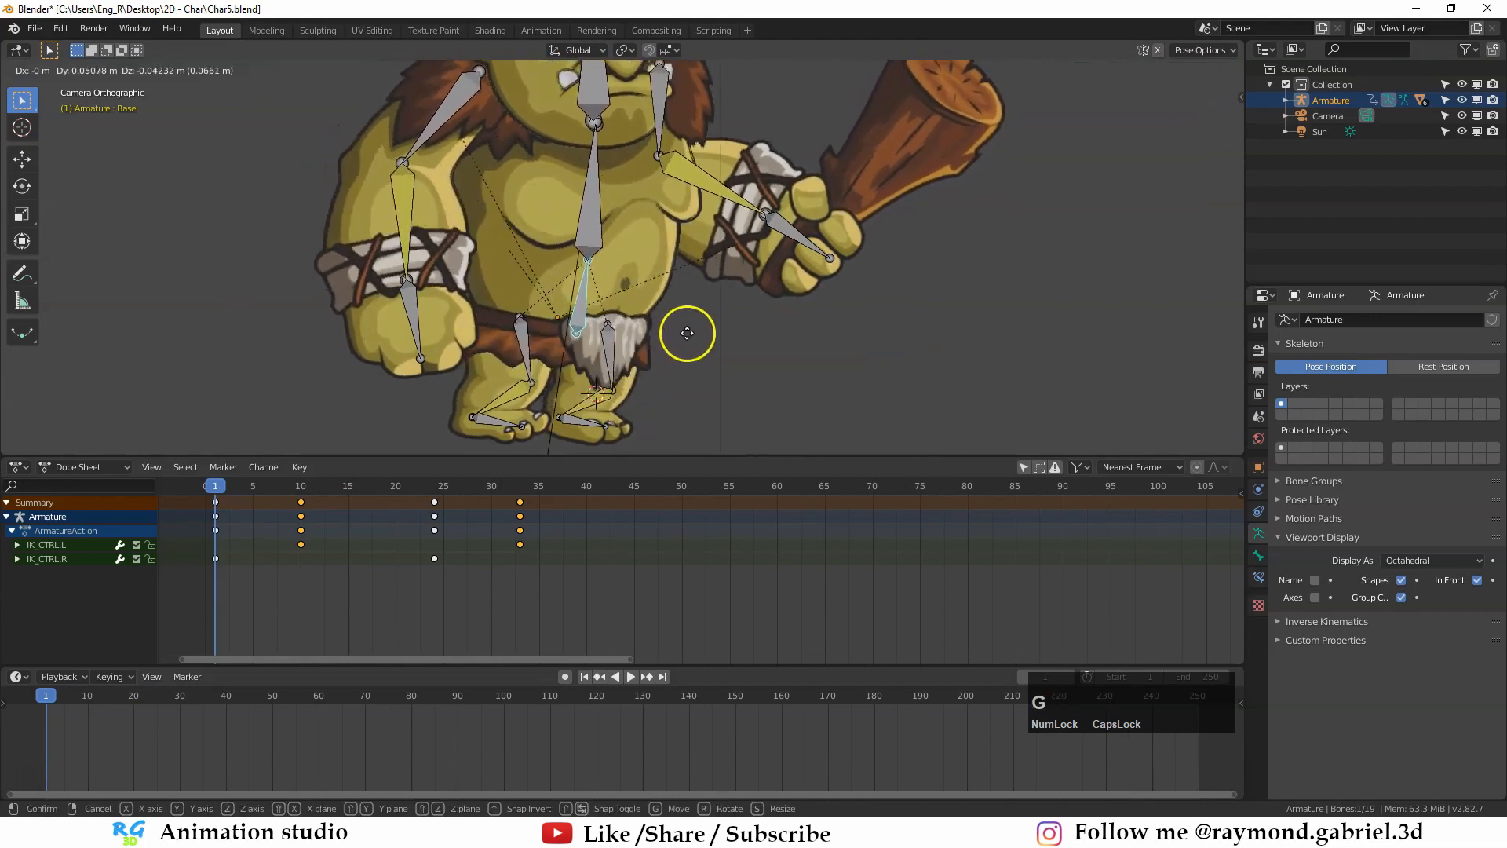
{"action": "key", "text": "Escape"}
{"action": "scroll", "coordinate": [665, 284], "scroll_direction": "down", "scroll_amount": 1}
{"action": "middle_click_drag", "start_coordinate": [666, 284], "coordinate": [664, 336]}
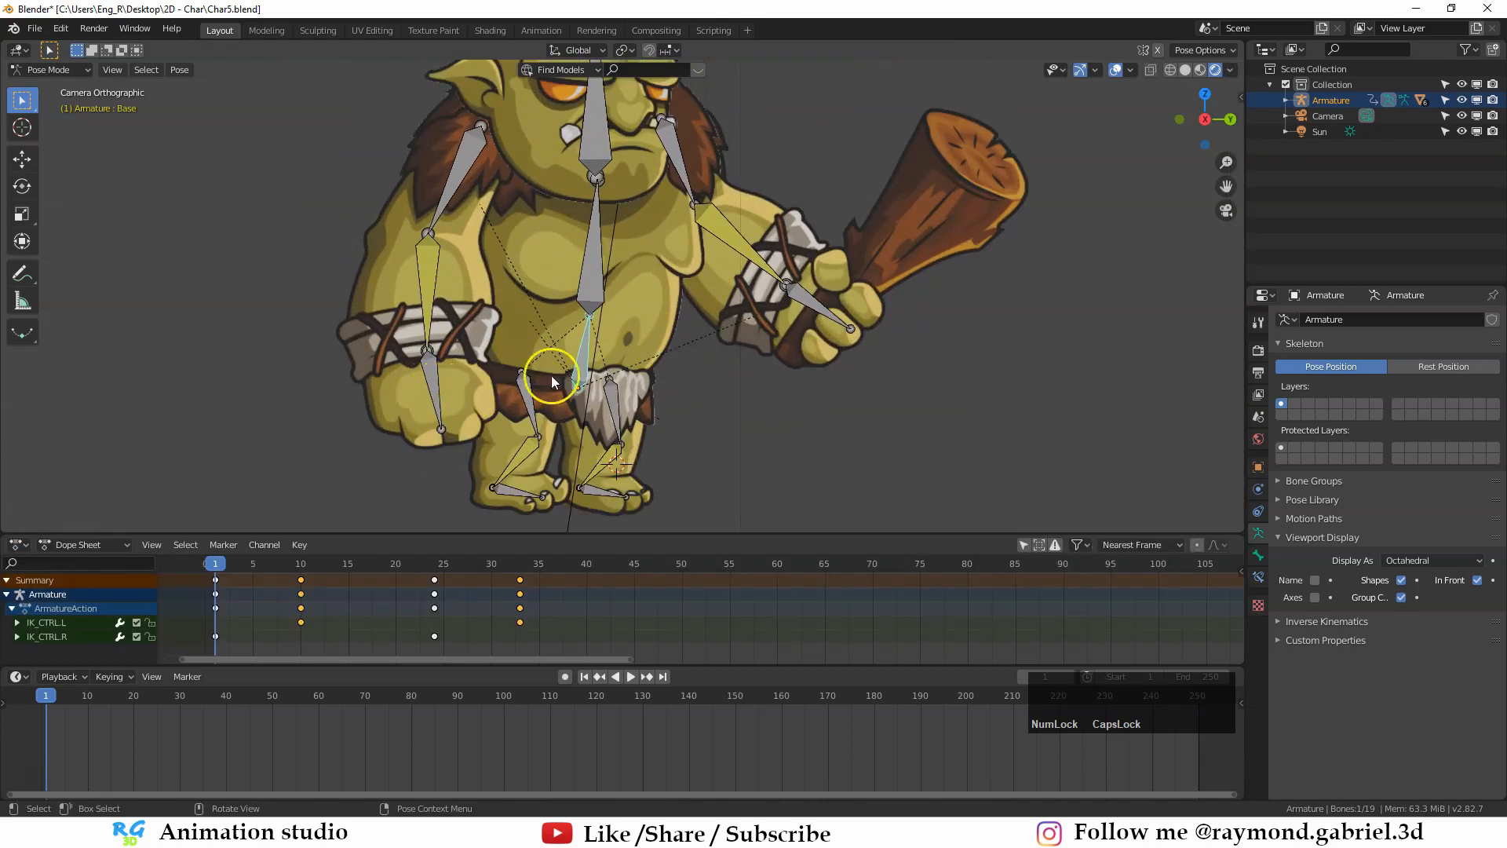
{"action": "key", "text": "g"}
{"action": "key", "text": "Escape"}
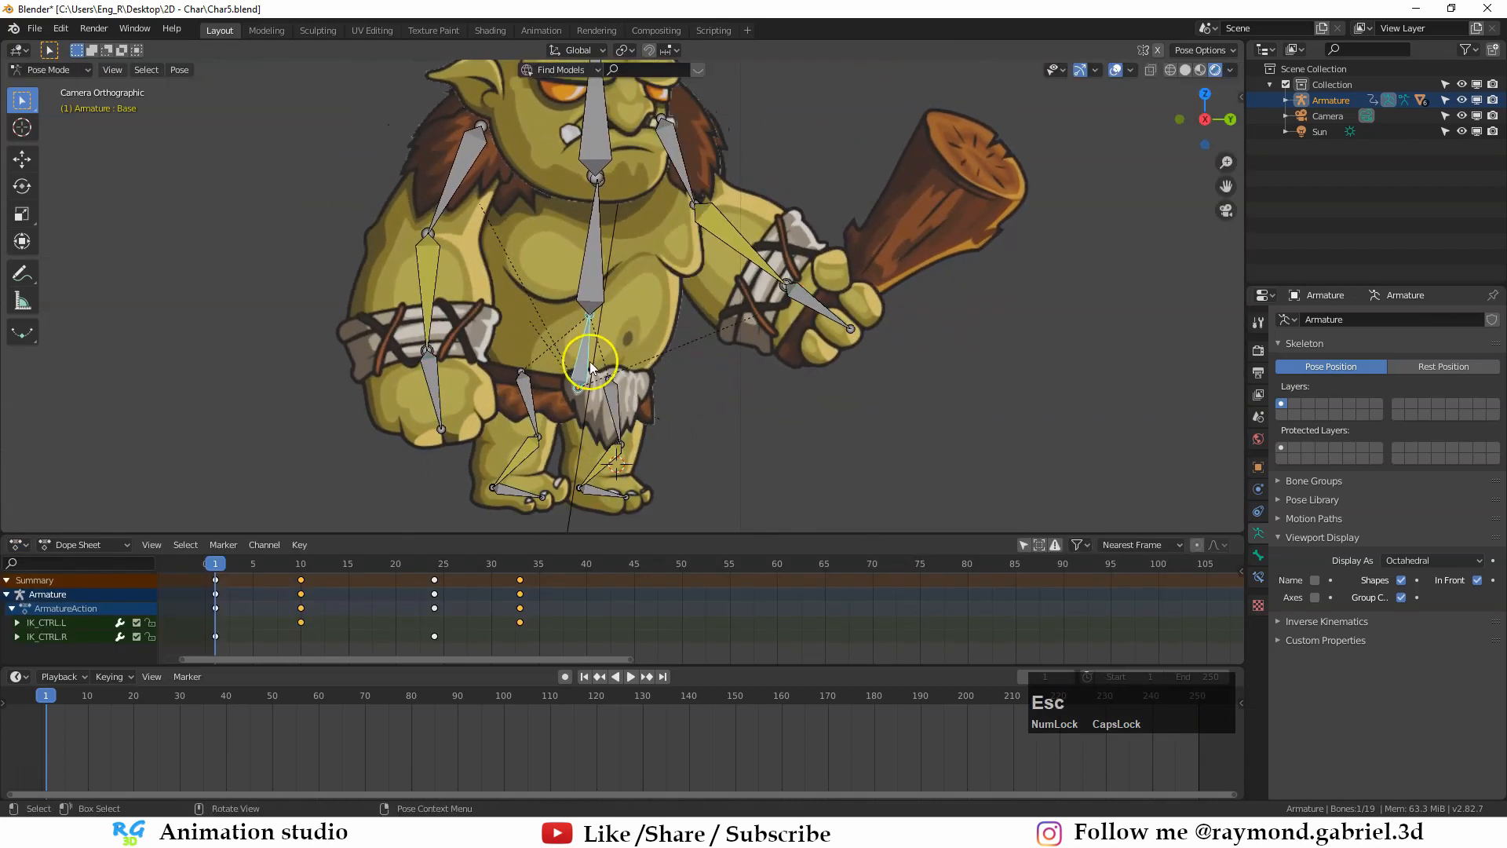
{"action": "key", "text": "g"}
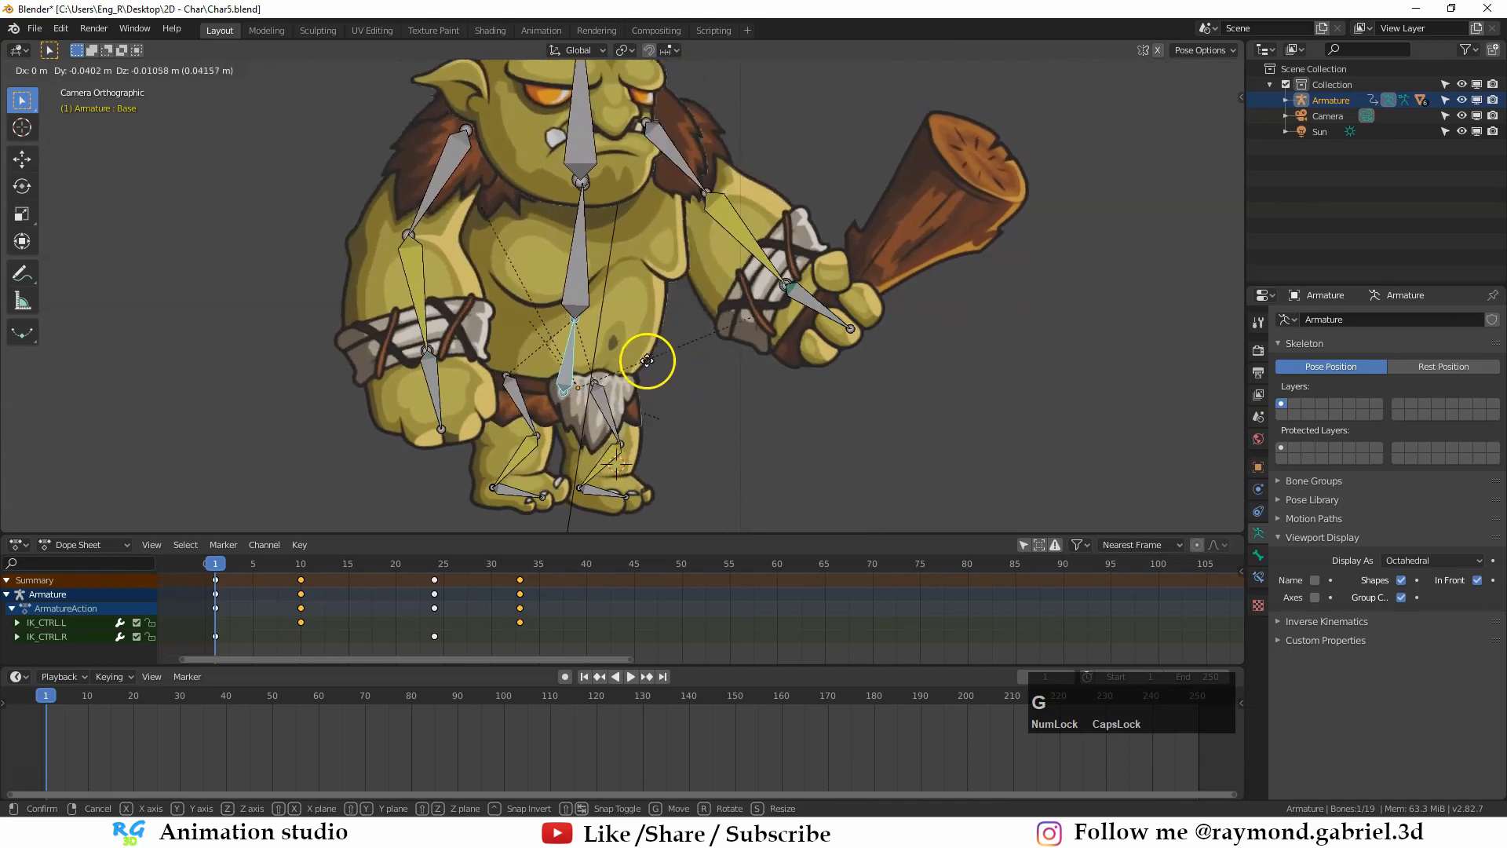
{"action": "key", "text": "Escape"}
{"action": "key", "text": "g"}
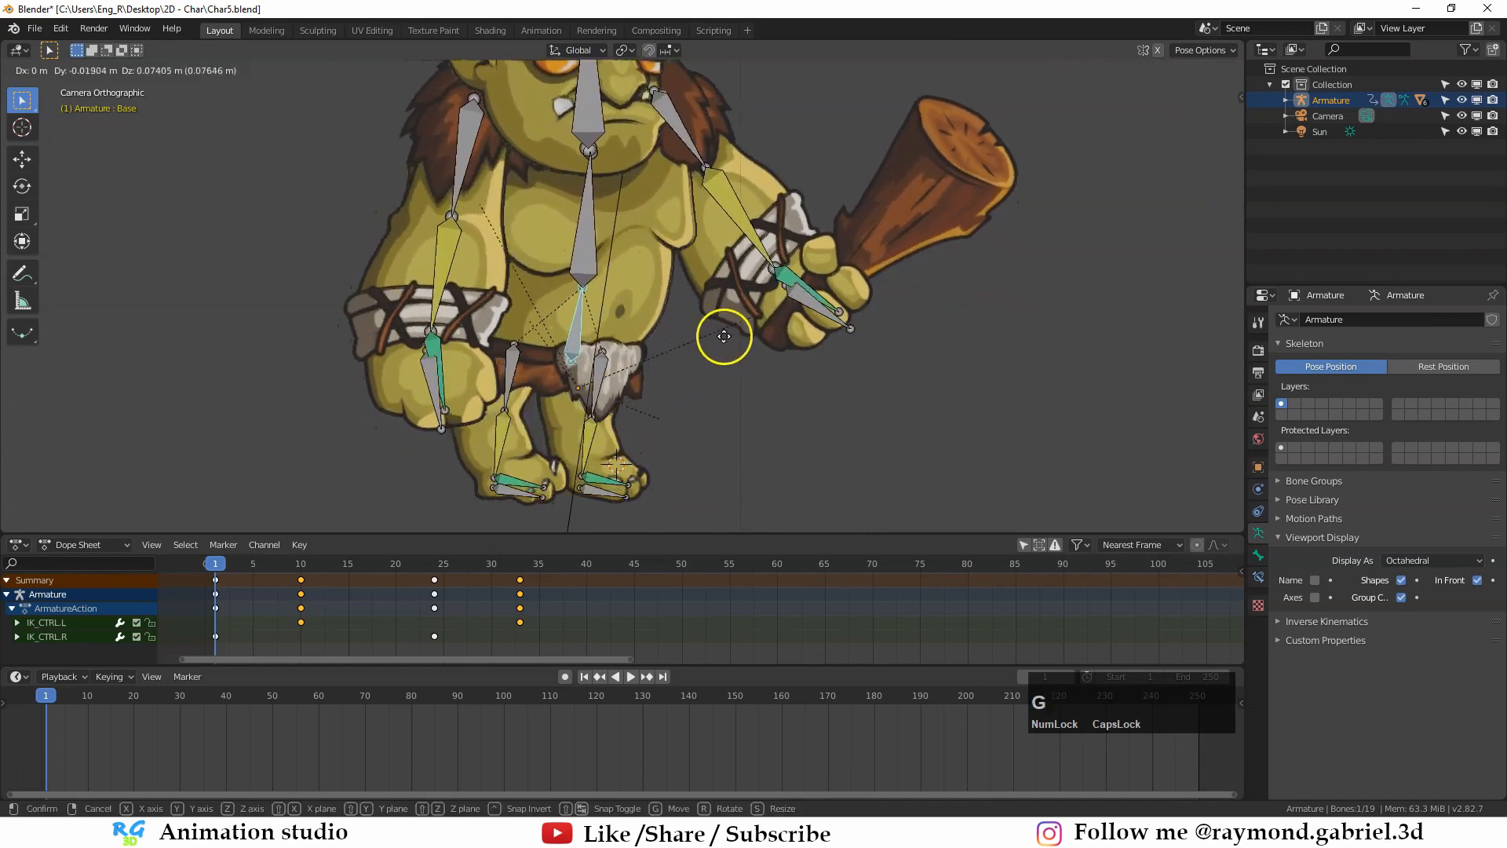
{"action": "scroll", "coordinate": [672, 393], "scroll_direction": "up", "scroll_amount": 1}
{"action": "middle_click_drag", "start_coordinate": [673, 393], "coordinate": [695, 347]}
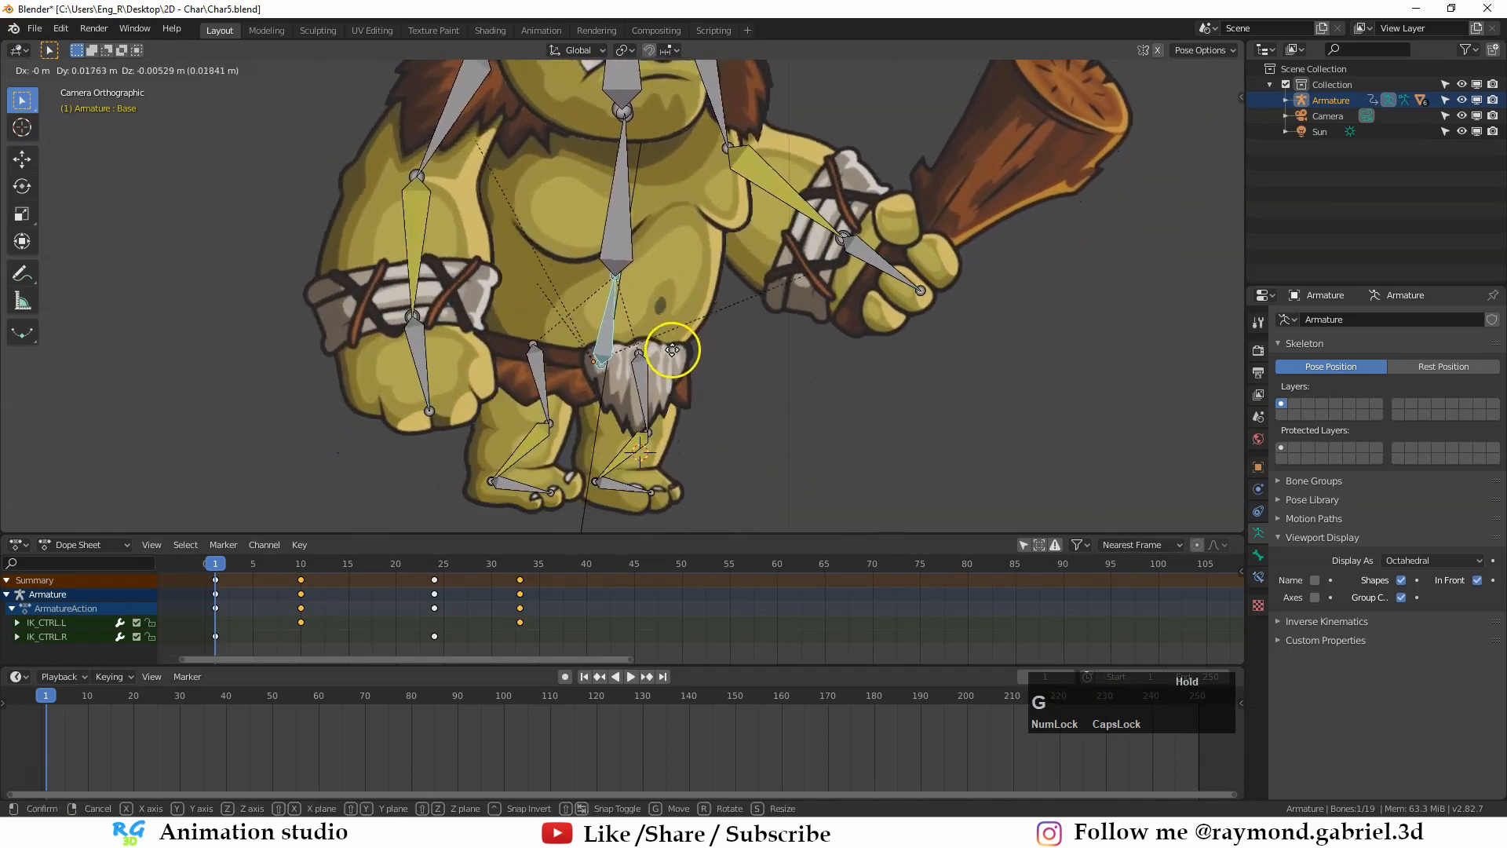
{"action": "key", "text": "Escape"}
{"action": "scroll", "coordinate": [691, 353], "scroll_direction": "down", "scroll_amount": 1}
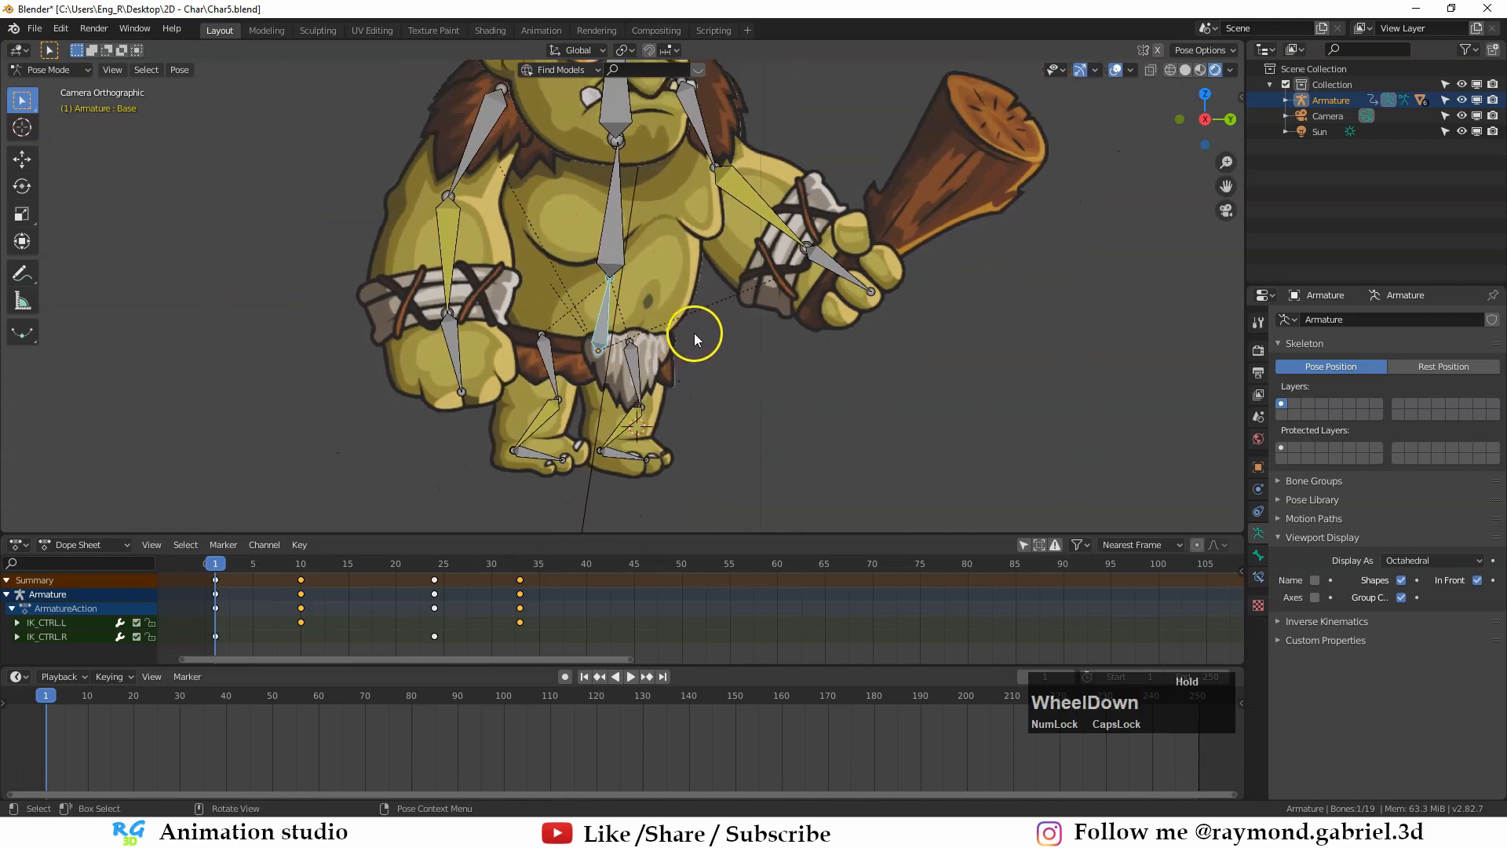
Step: Select the Base bone at the hips and insert a keyframe for it at frame 1
{"action": "mouse_move", "coordinate": [222, 566]}
{"action": "left_mouse_down"}
{"action": "mouse_move", "coordinate": [236, 566]}
{"action": "mouse_move", "coordinate": [210, 571]}
{"action": "left_mouse_up"}
{"action": "left_click", "coordinate": [607, 323]}
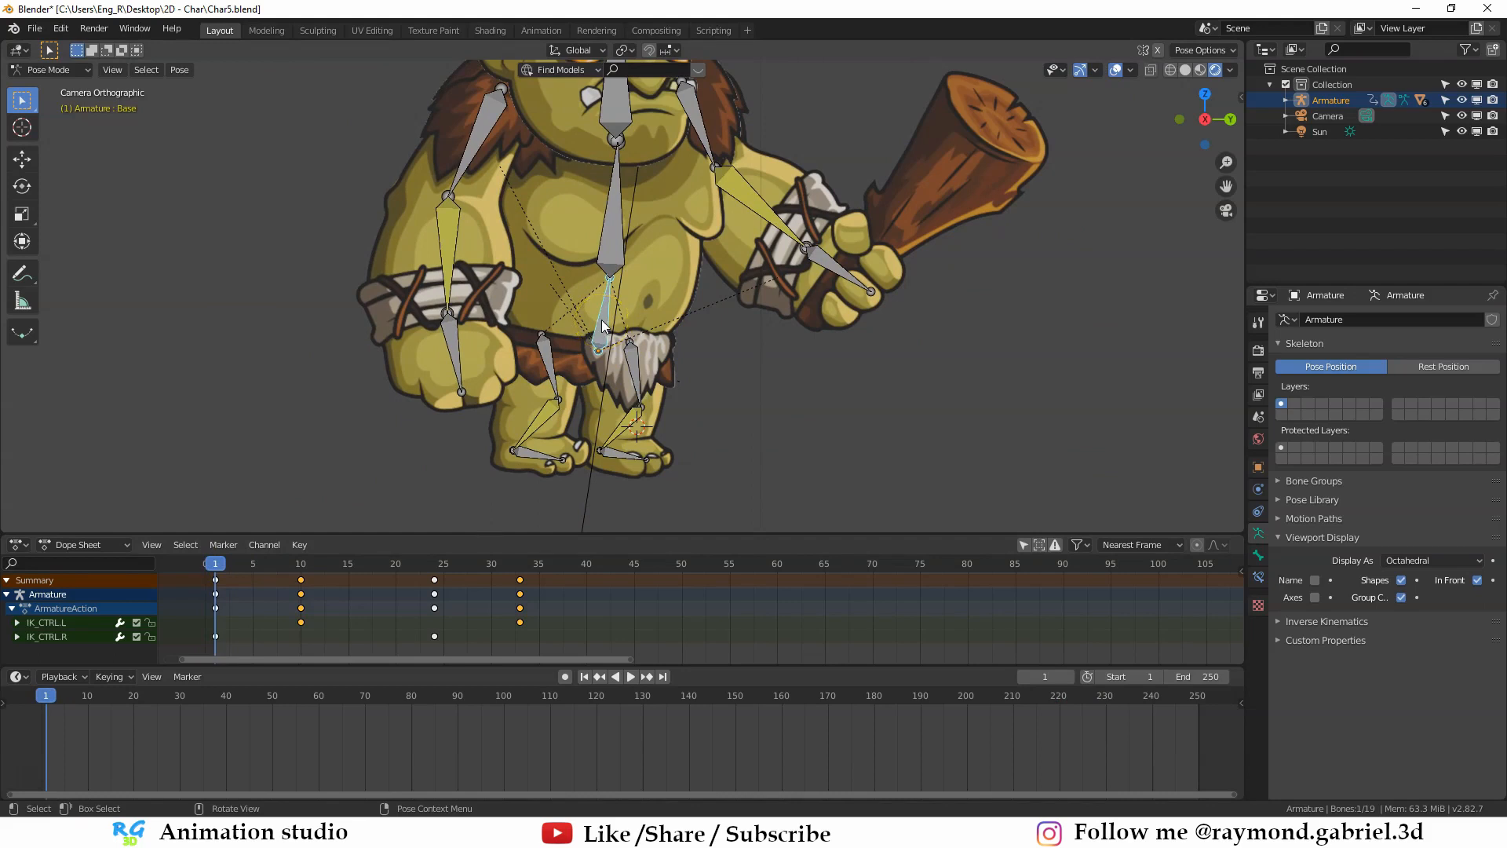
{"action": "key", "text": "i"}
{"action": "left_click", "coordinate": [553, 319]}
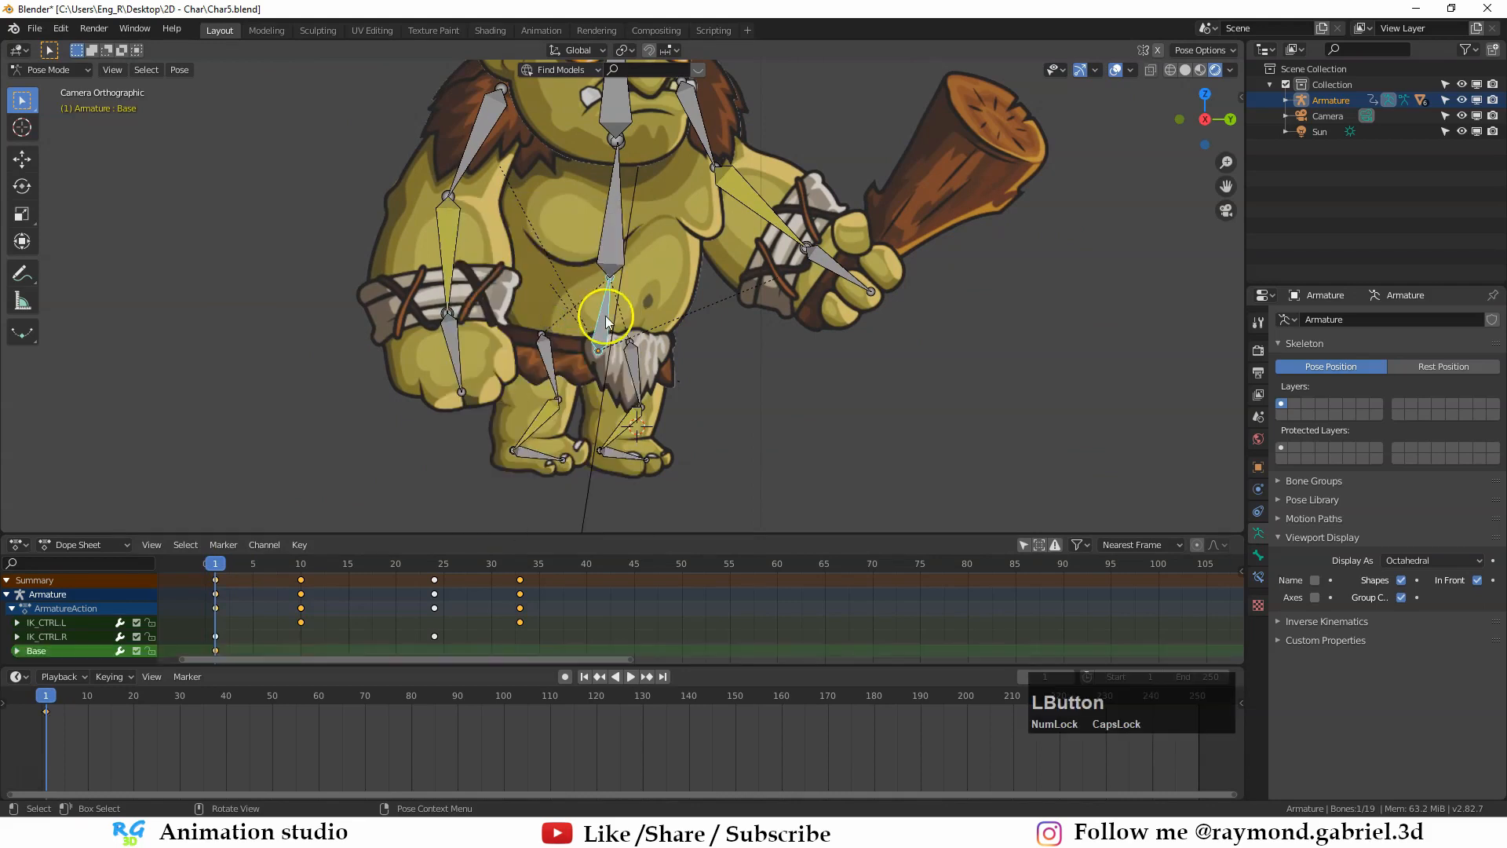
Step: At frame 15, lower the Base bone about 0.034 m in Z and insert a keyframe for it
{"action": "middle_click_drag", "start_coordinate": [661, 384], "coordinate": [691, 337], "text": "shift"}
{"action": "left_click", "coordinate": [348, 564]}
{"action": "key", "text": "g"}
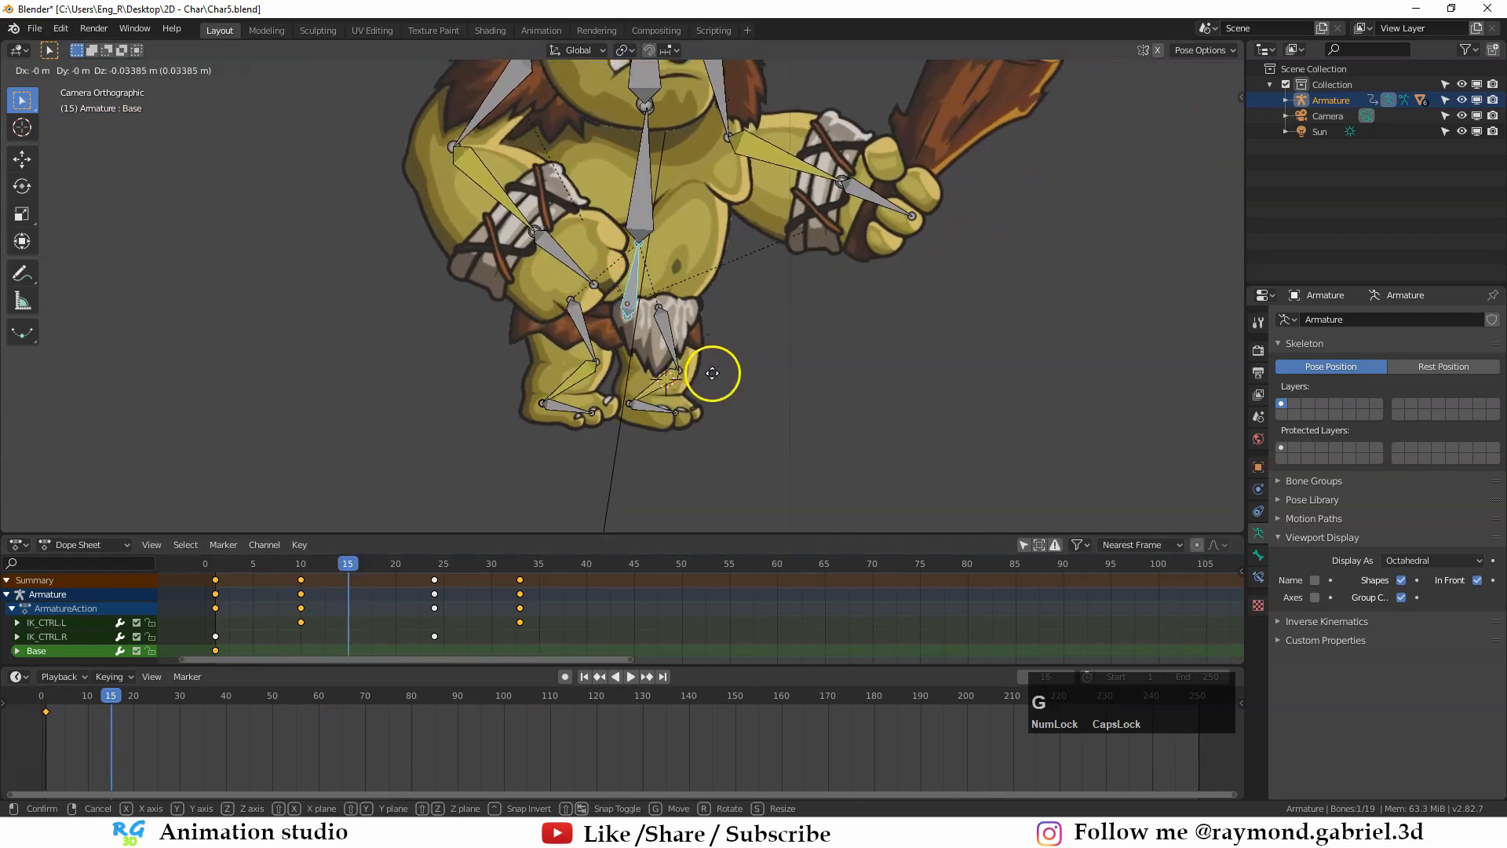
{"action": "left_click", "coordinate": [716, 375]}
{"action": "key", "text": "i"}
{"action": "left_click", "coordinate": [716, 377]}
Step: At frame 33, raise the Base bone about 0.023 m in Z and insert a keyframe for it
{"action": "left_click_drag", "start_coordinate": [353, 567], "coordinate": [519, 566]}
{"action": "key", "text": "g"}
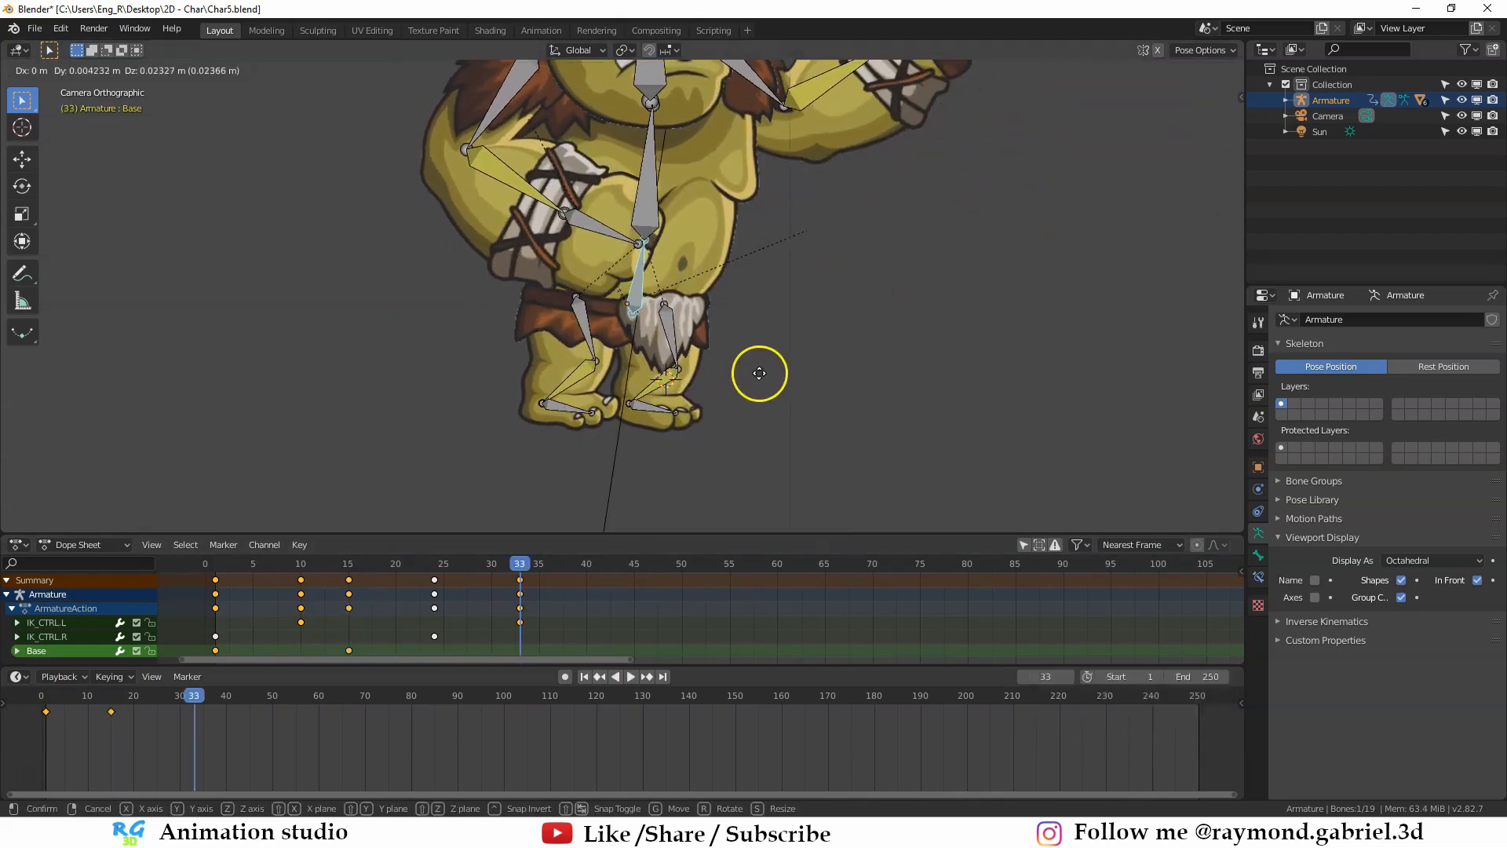
{"action": "left_click", "coordinate": [758, 375]}
{"action": "key", "text": "i"}
{"action": "left_click", "coordinate": [755, 377]}
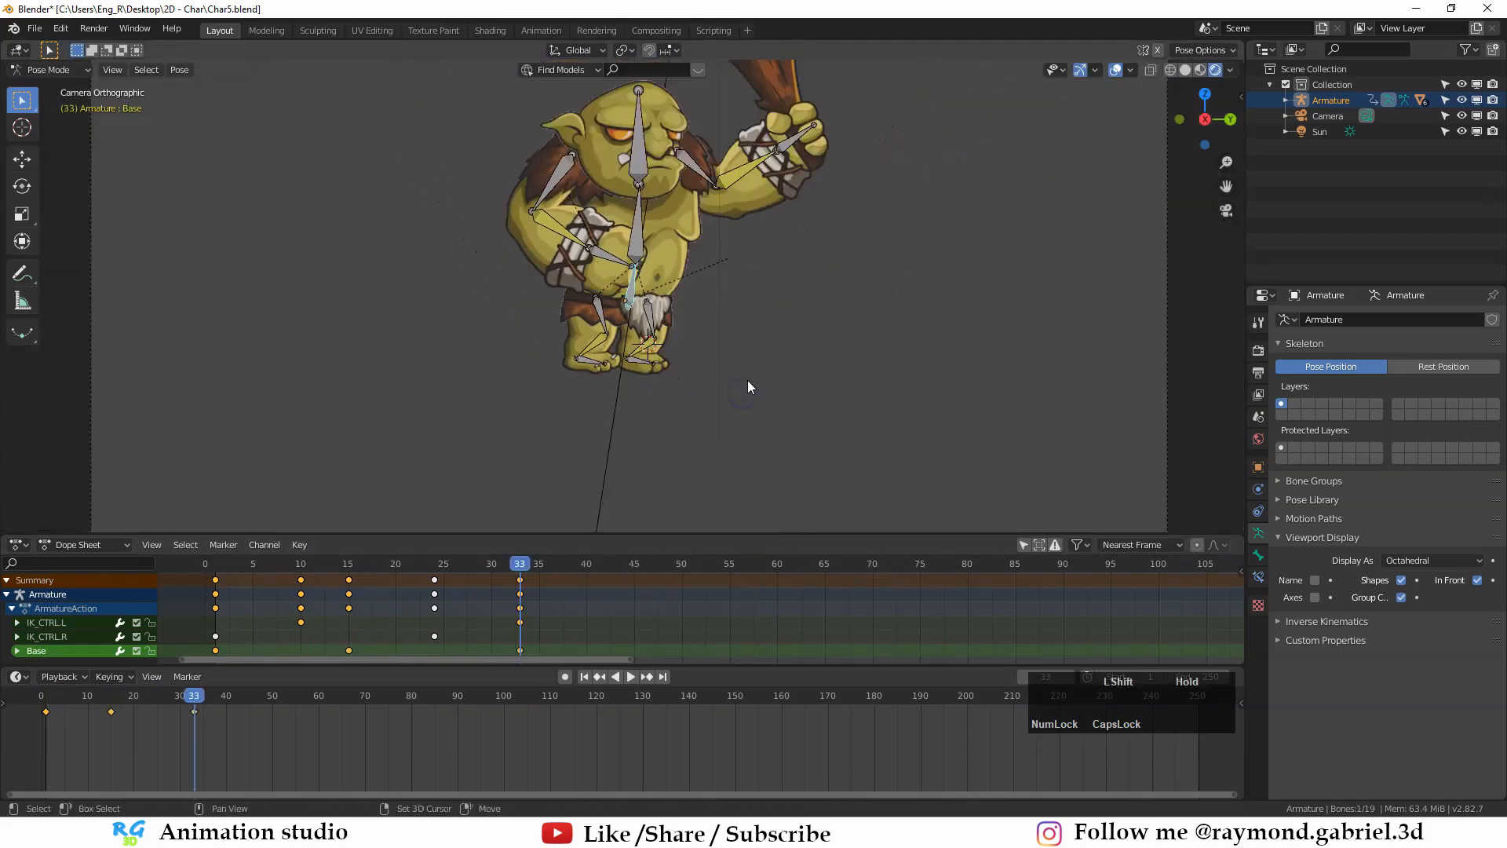
Step: Return to frame 1 and play the animation with the whole ogre in view to review the body movement
{"action": "middle_click_drag", "start_coordinate": [747, 382], "coordinate": [714, 451], "text": "shift"}
{"action": "left_click_drag", "start_coordinate": [517, 565], "coordinate": [215, 566]}
{"action": "left_click", "coordinate": [631, 676]}
{"action": "left_click", "coordinate": [585, 677]}
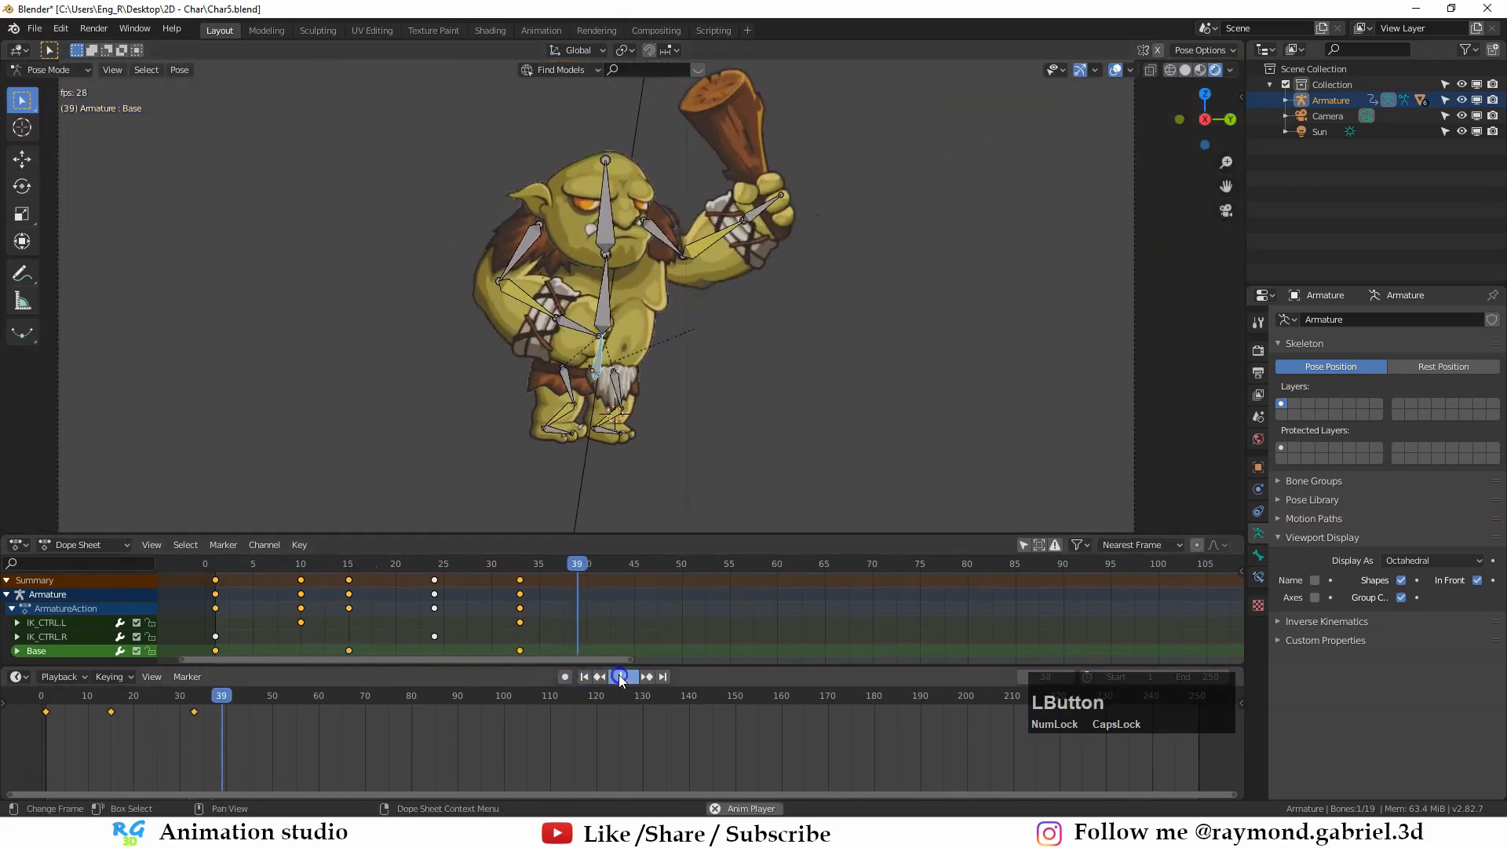
{"action": "left_click", "coordinate": [621, 677]}
{"action": "left_click", "coordinate": [586, 677]}
{"action": "left_click", "coordinate": [630, 677]}
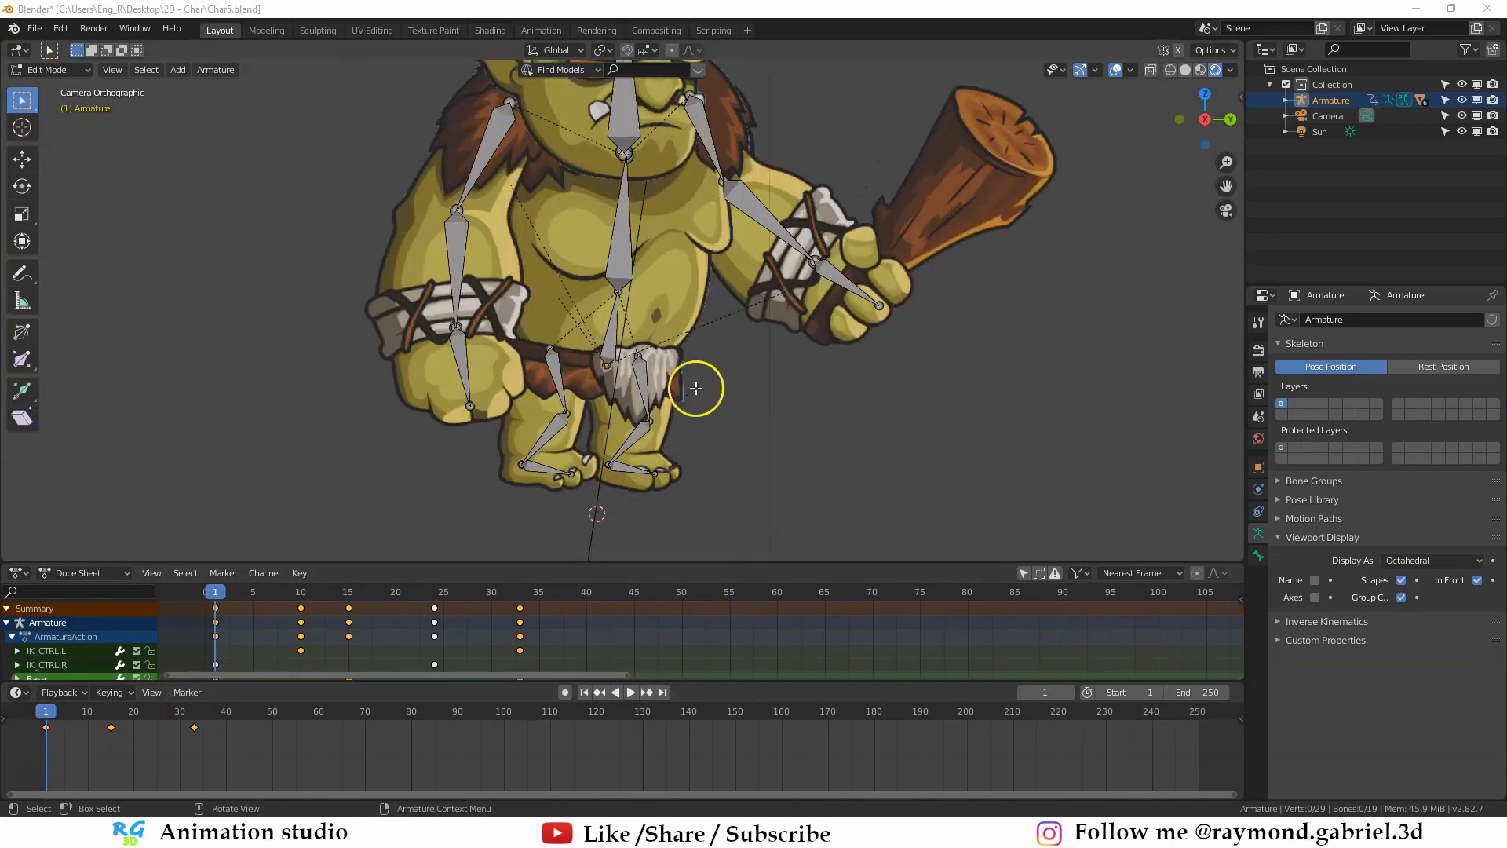
Step: Put the armature in Pose Mode and try moving the Base bone again, cancelling each move
{"action": "left_click", "coordinate": [610, 339]}
{"action": "key", "text": "ctrl+Tab"}
{"action": "left_click", "coordinate": [625, 424]}
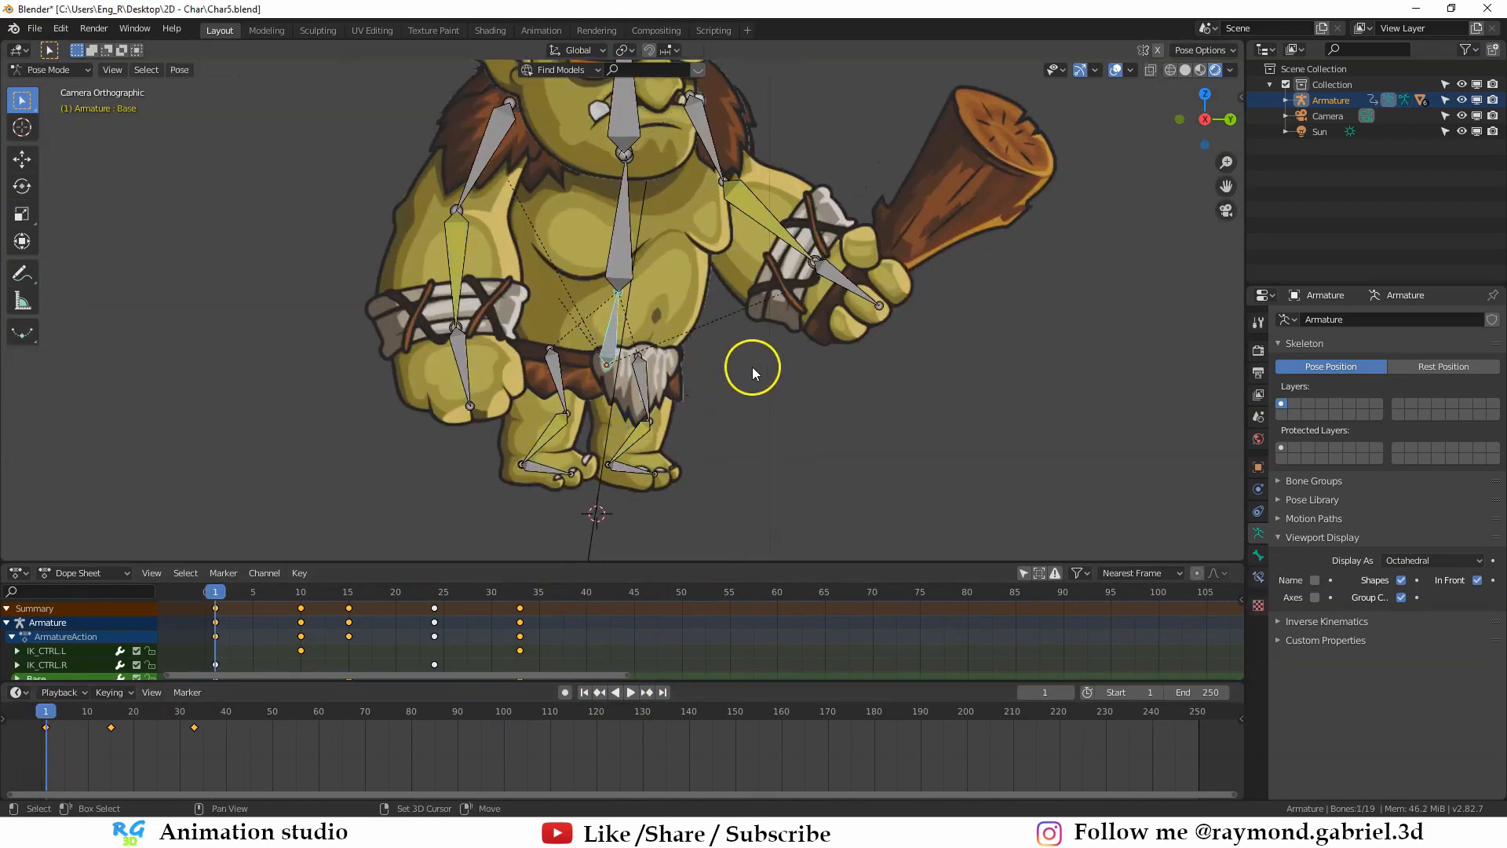
{"action": "middle_click_drag", "start_coordinate": [739, 402], "coordinate": [720, 442], "text": "shift"}
{"action": "scroll", "coordinate": [720, 442], "scroll_direction": "down", "scroll_amount": 1}
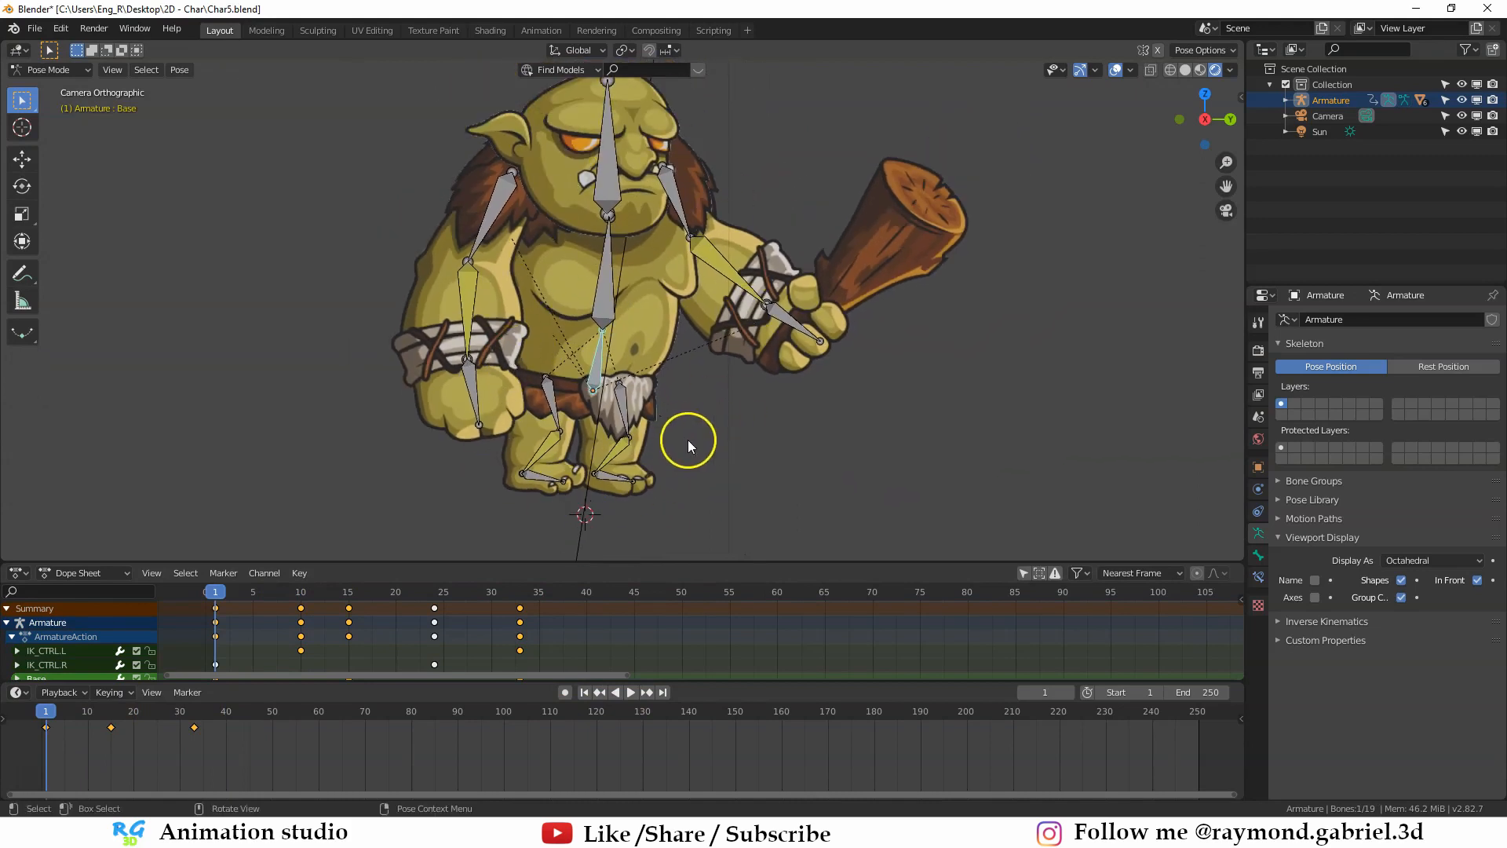
{"action": "key", "text": "g"}
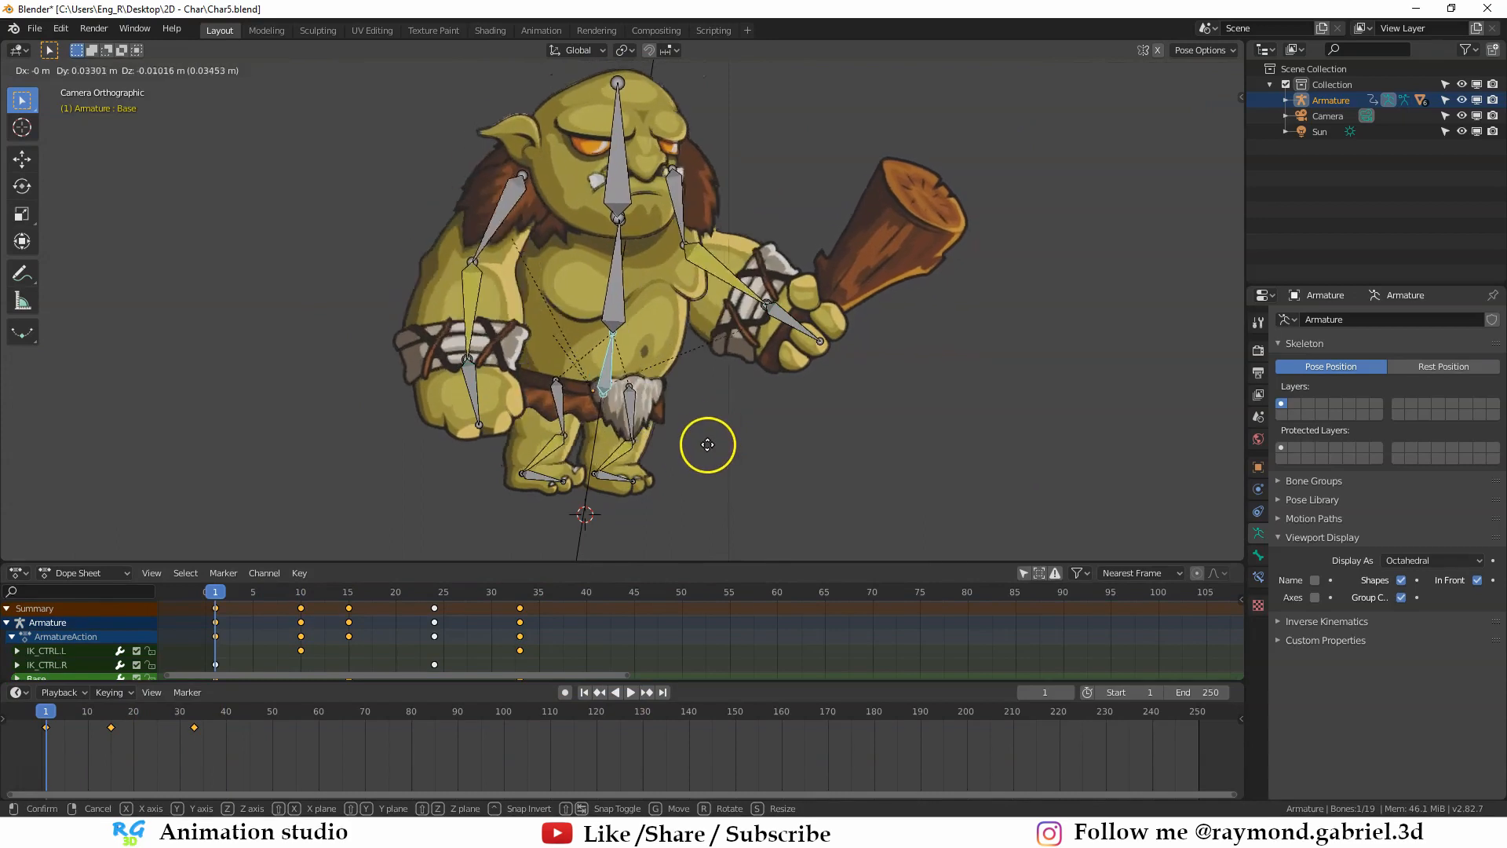
{"action": "left_click", "coordinate": [697, 445]}
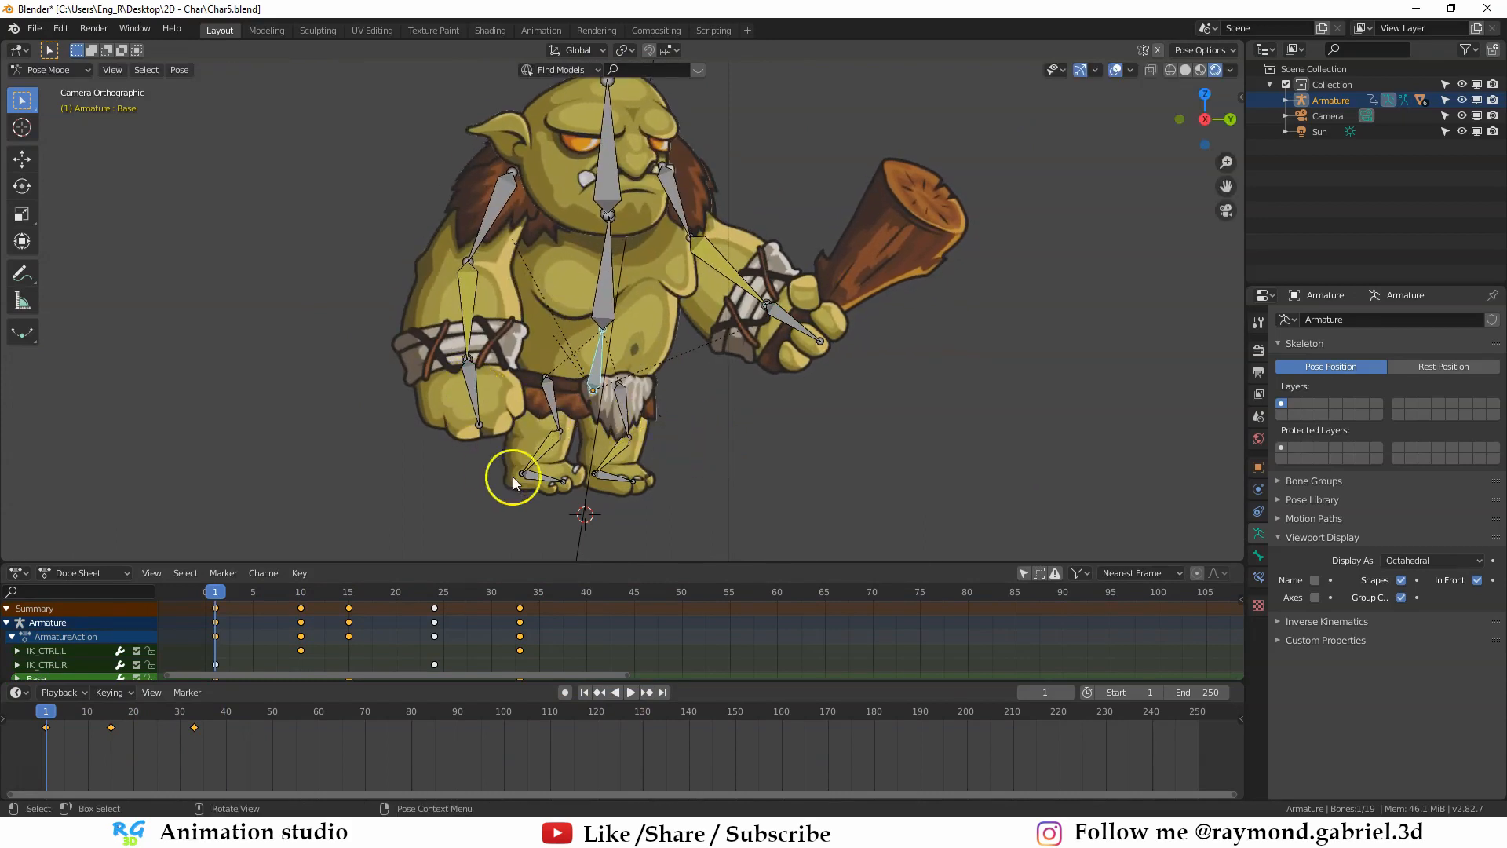
{"action": "key", "text": "g"}
{"action": "right_click", "coordinate": [717, 454]}
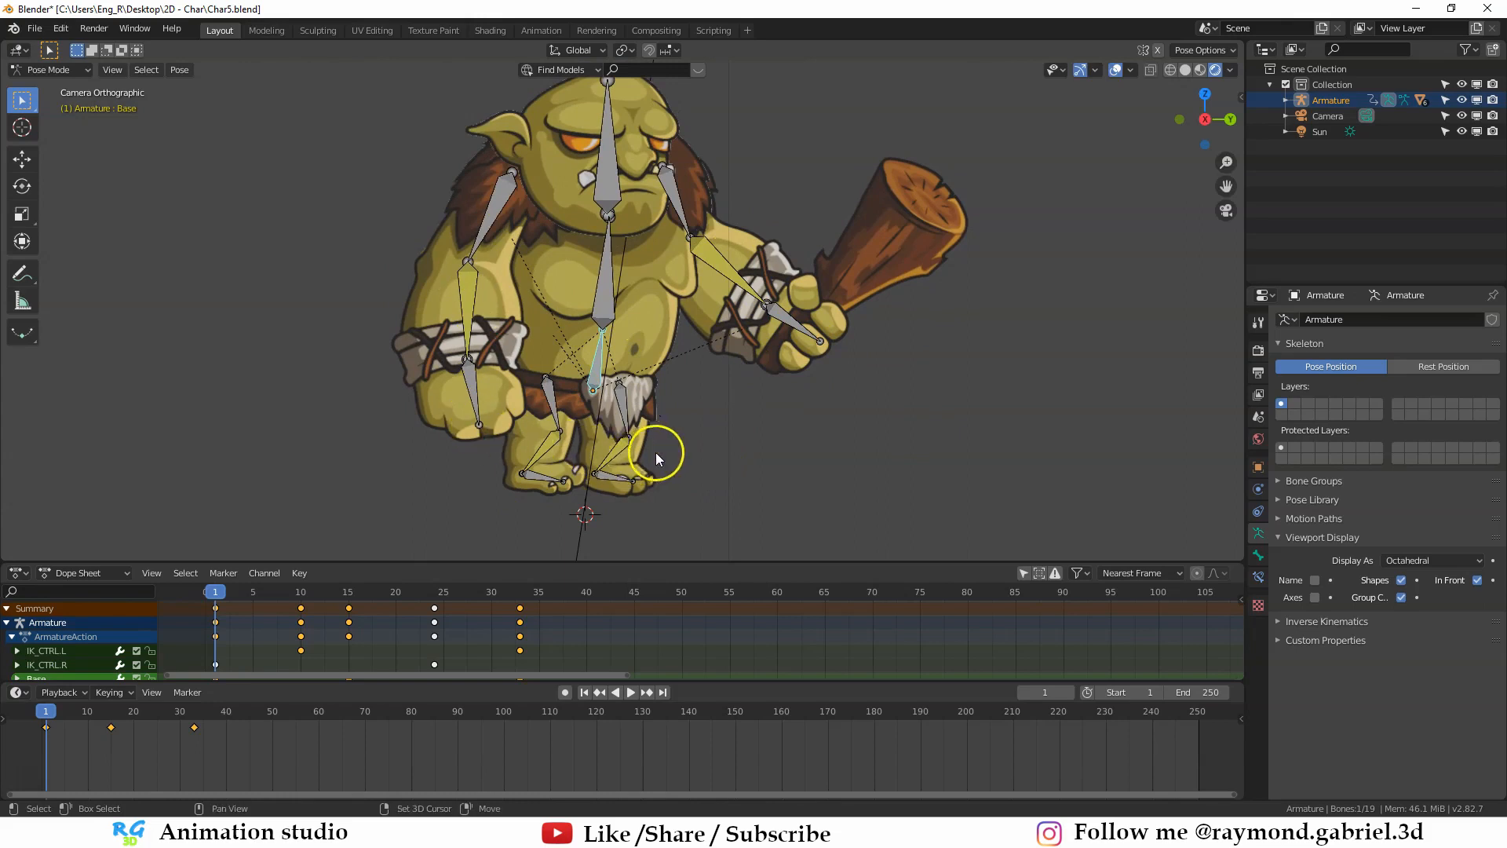
Step: In the armature's Edit Mode, add a new bone, scale it down, and move it about -0.315 m in Z
{"action": "middle_click_drag", "start_coordinate": [679, 398], "coordinate": [668, 351], "text": "shift"}
{"action": "key", "text": "Tab"}
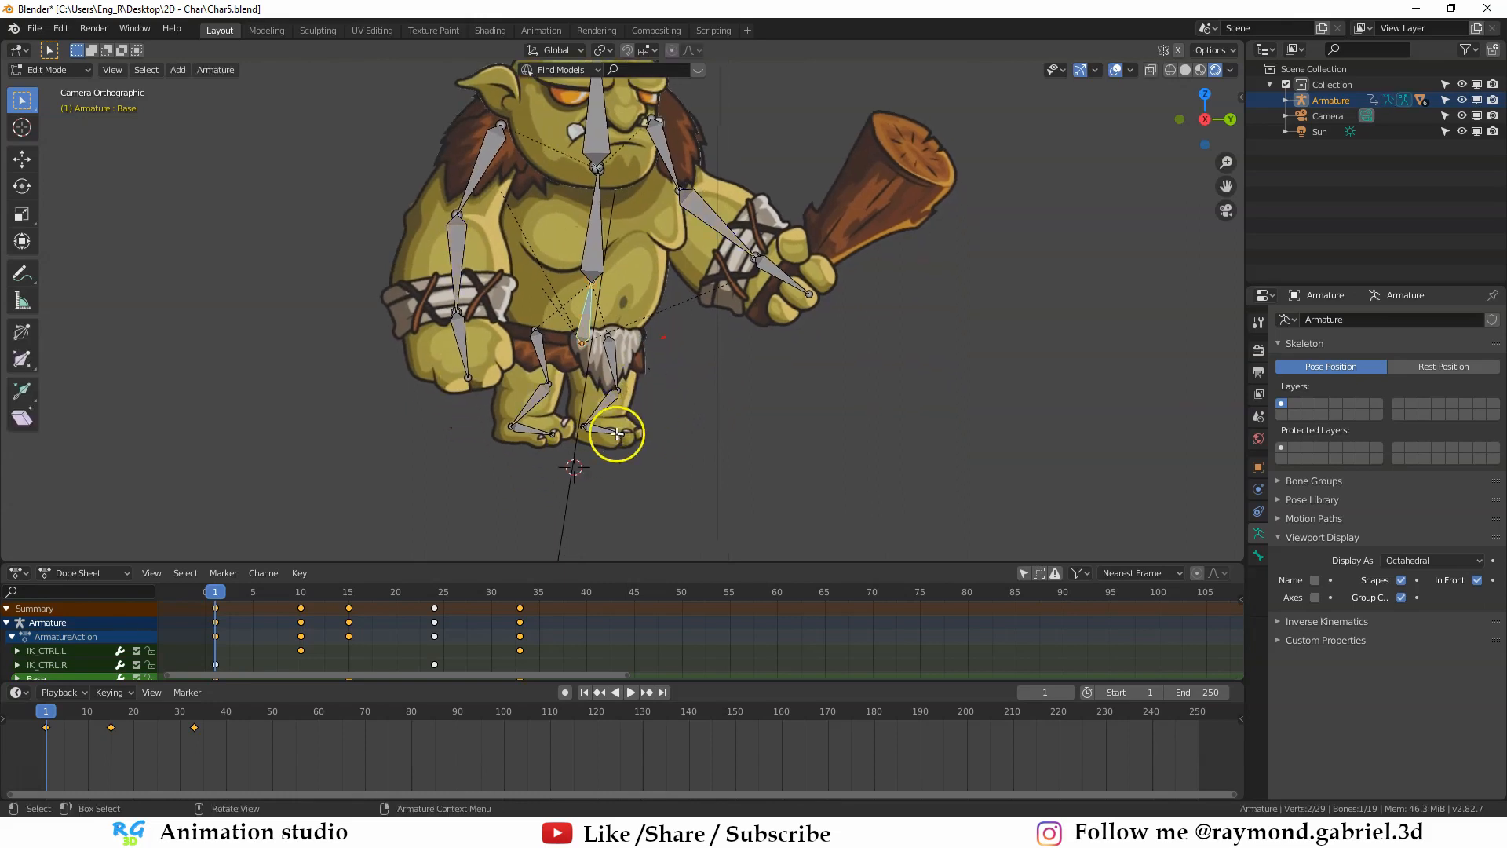
{"action": "key", "text": "shift+a"}
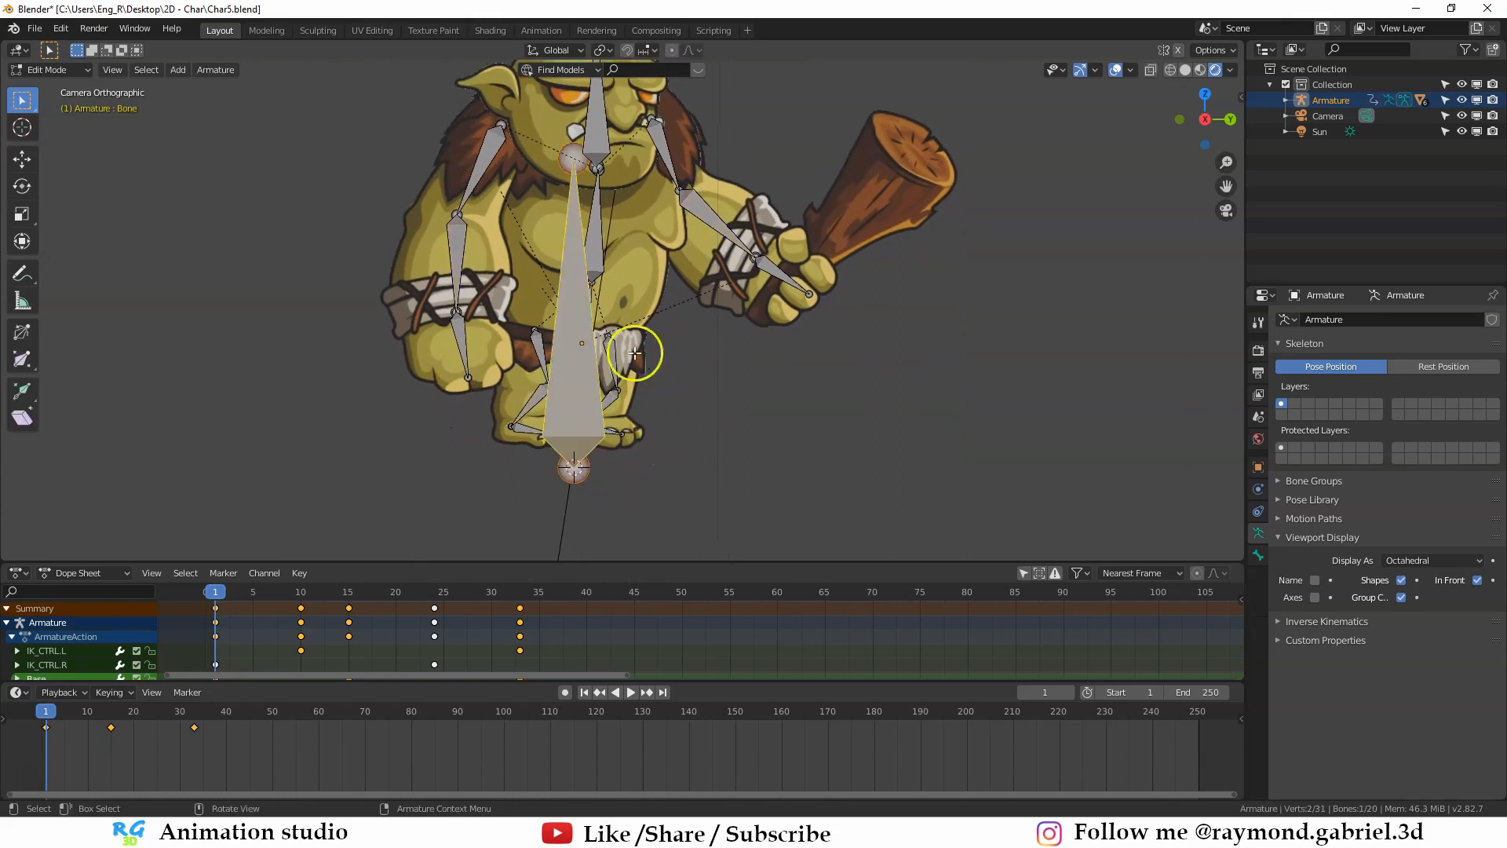
{"action": "key", "text": "s"}
{"action": "left_click", "coordinate": [641, 319]}
{"action": "key", "text": "g"}
{"action": "left_click", "coordinate": [641, 422]}
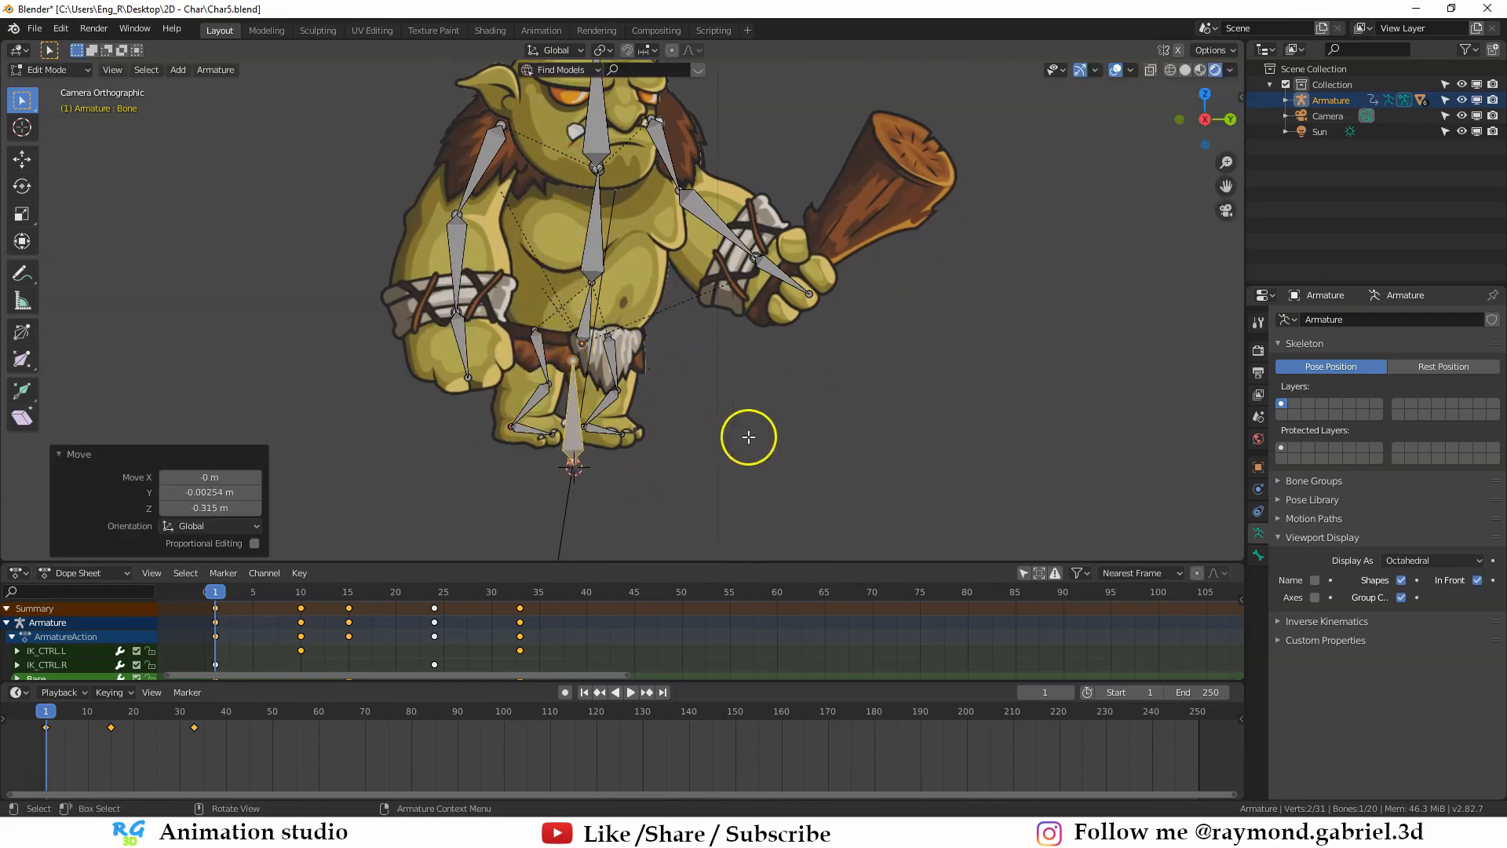
Step: Scale the new bone down further and place it just below the ogre's feet at the 3D cursor
{"action": "key", "text": "s"}
{"action": "left_click", "coordinate": [659, 391]}
{"action": "key", "text": "g"}
{"action": "left_click", "coordinate": [658, 482]}
Step: Select the IK_CTRL.R hand control, show its bone properties, and move it to the second bone layer
{"action": "middle_click_drag", "start_coordinate": [657, 244], "coordinate": [694, 244], "text": "shift"}
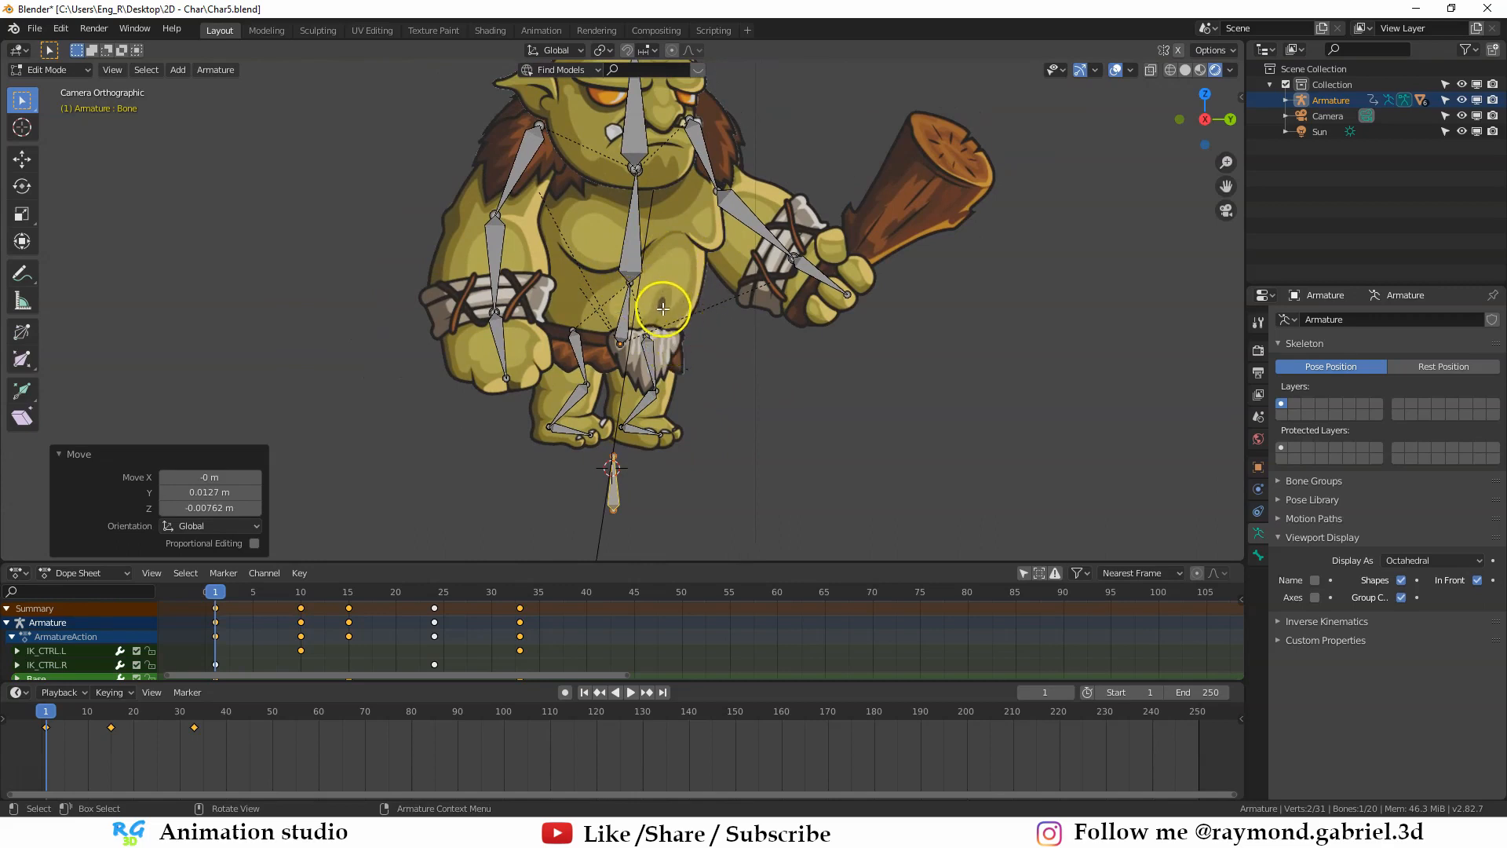
{"action": "scroll", "coordinate": [697, 327], "scroll_direction": "up", "scroll_amount": 1}
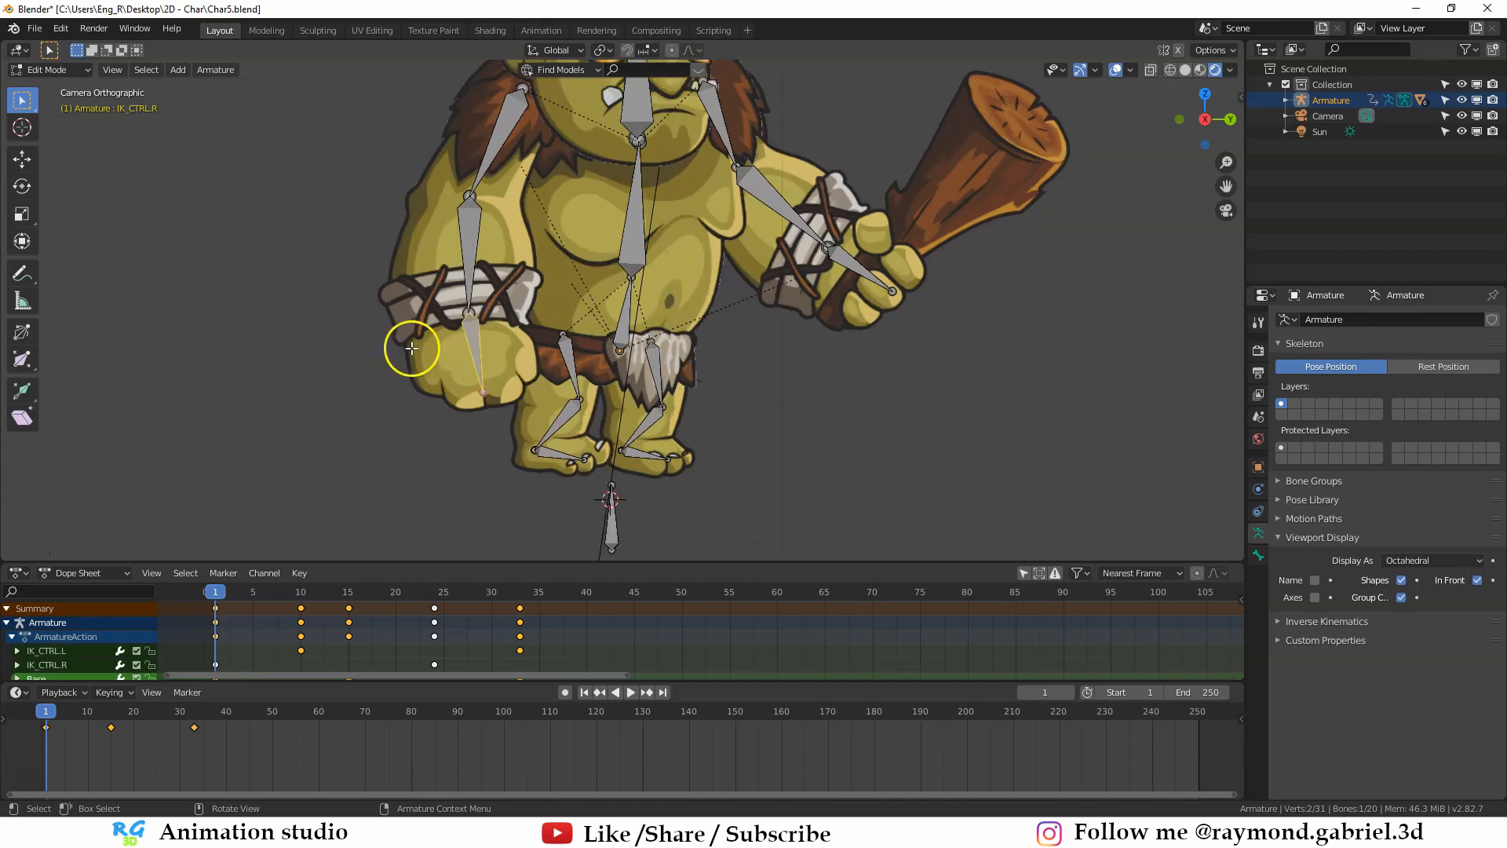
{"action": "left_click", "coordinate": [478, 334]}
{"action": "left_click", "coordinate": [1259, 554]}
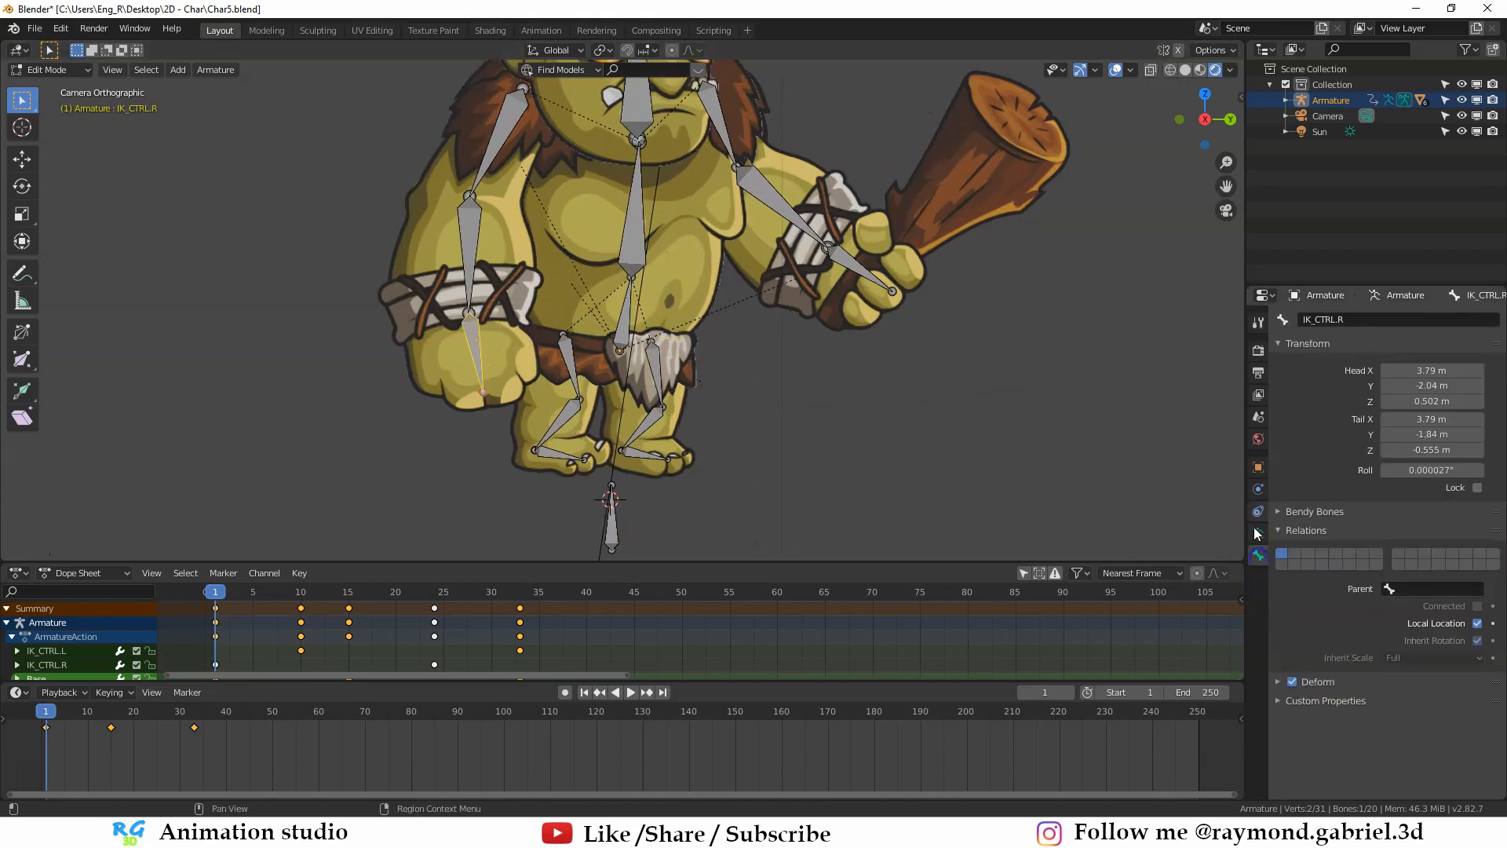
{"action": "key", "text": "m"}
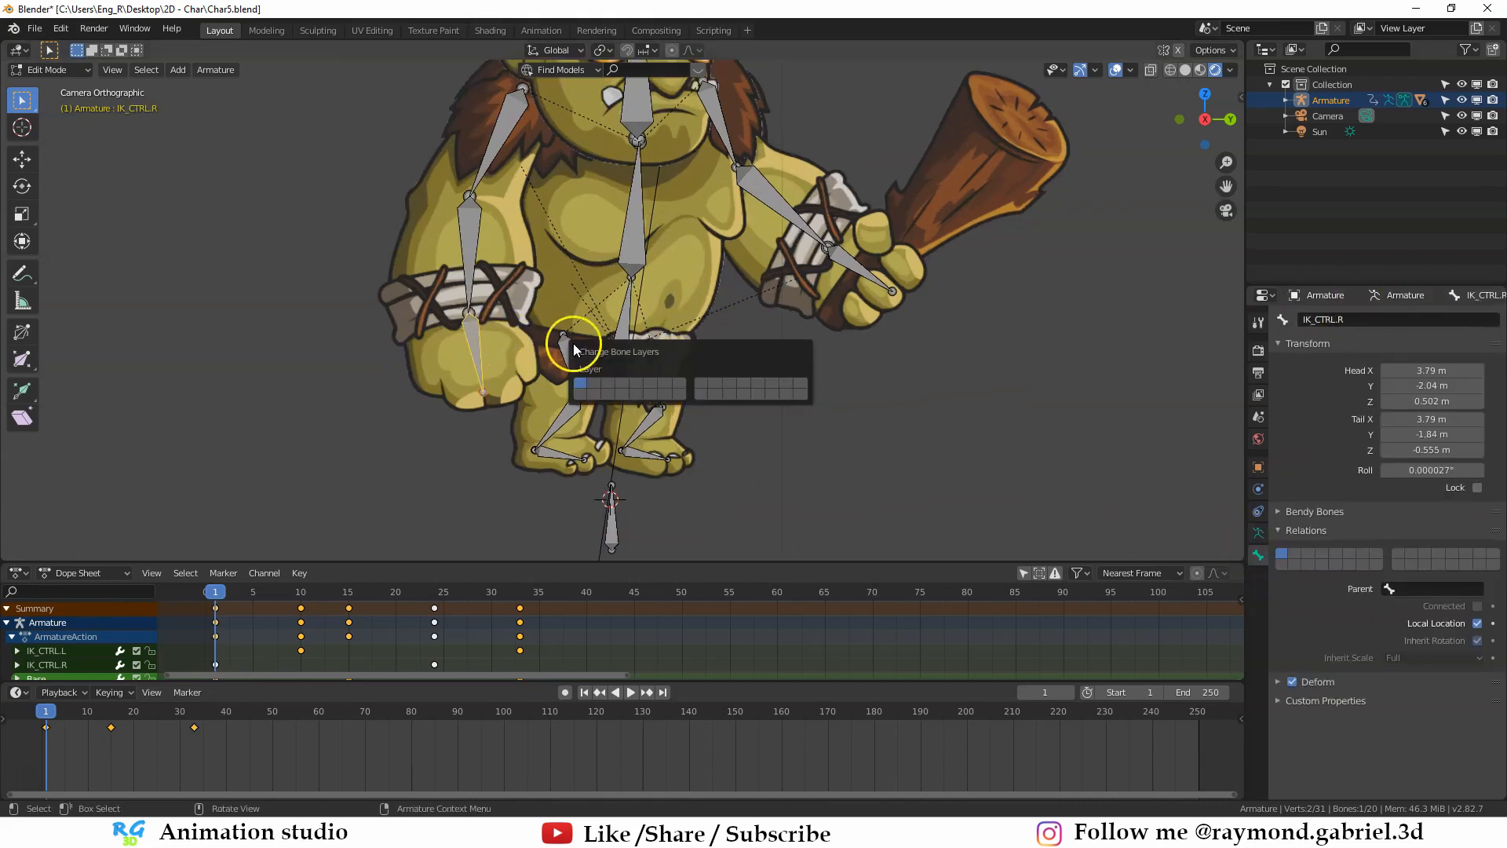
{"action": "left_click", "coordinate": [594, 385]}
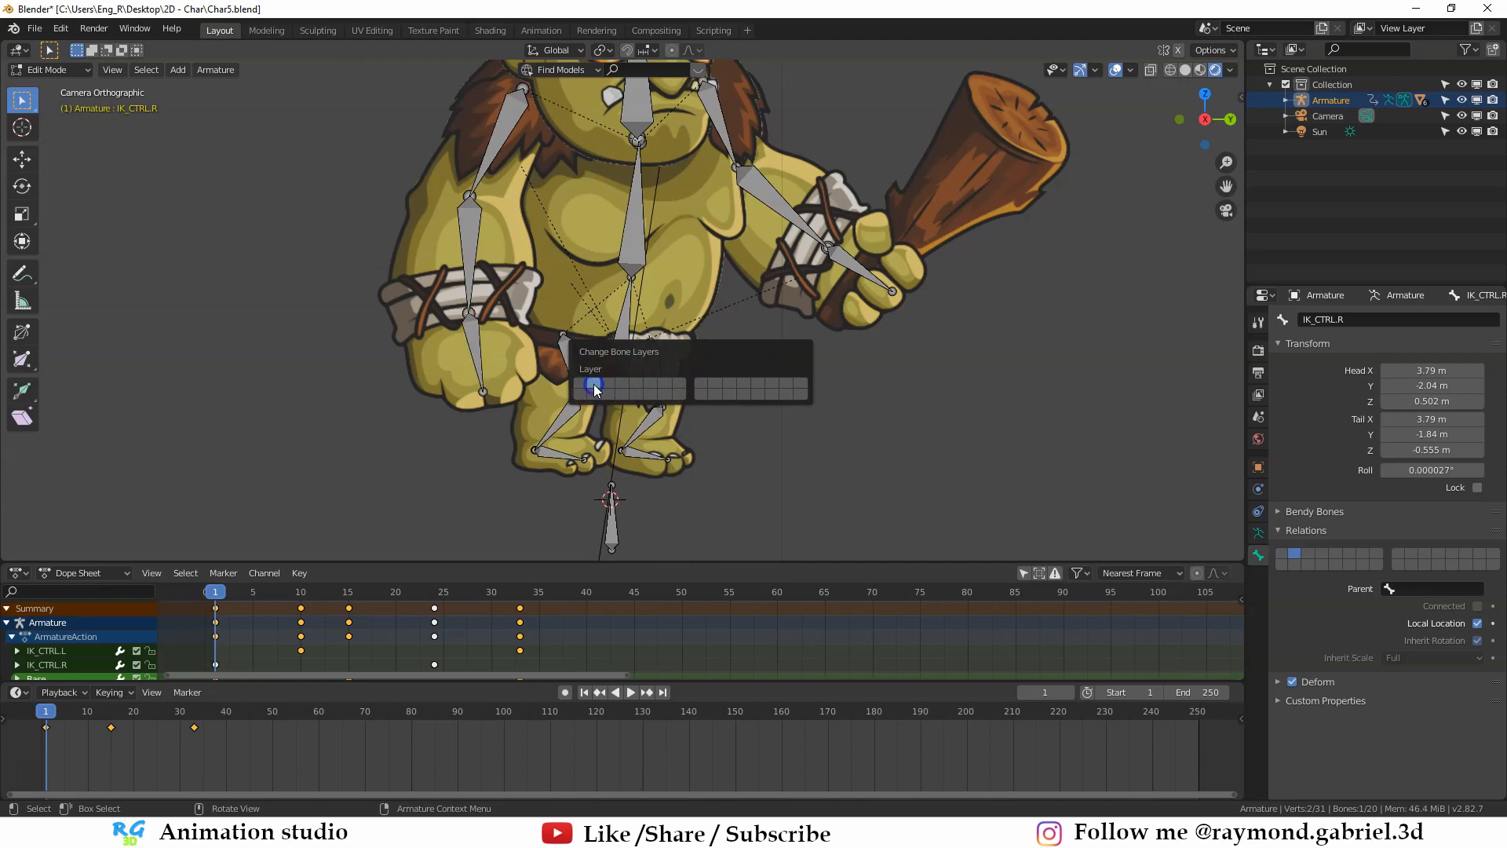
{"action": "key", "text": "Escape"}
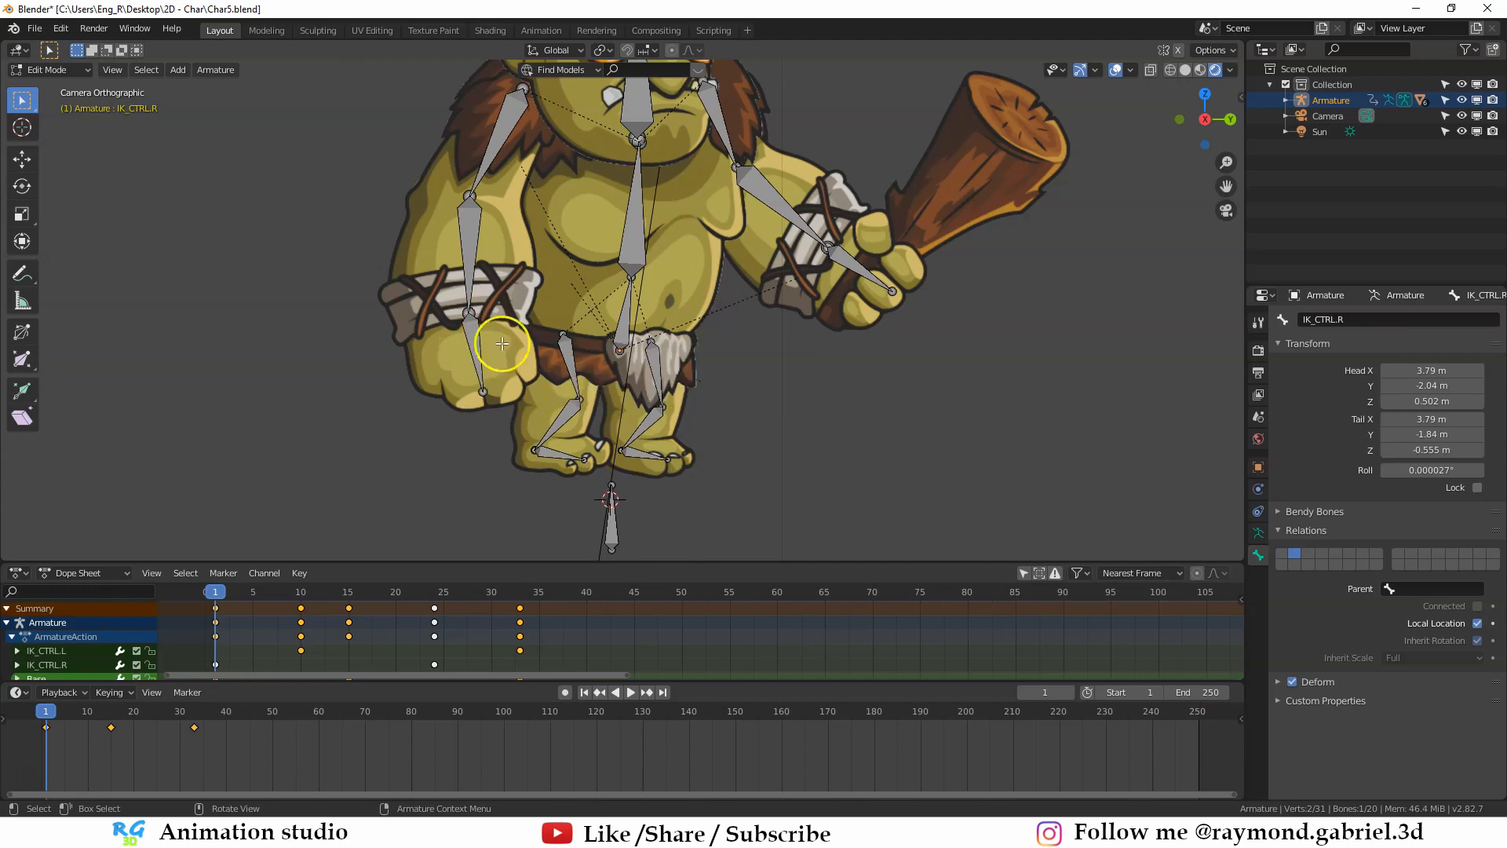
Step: Move the IK_CTRL.L hand control to the second bone layer and select the Leg_IK_CTRL.L bone
{"action": "left_click", "coordinate": [837, 302]}
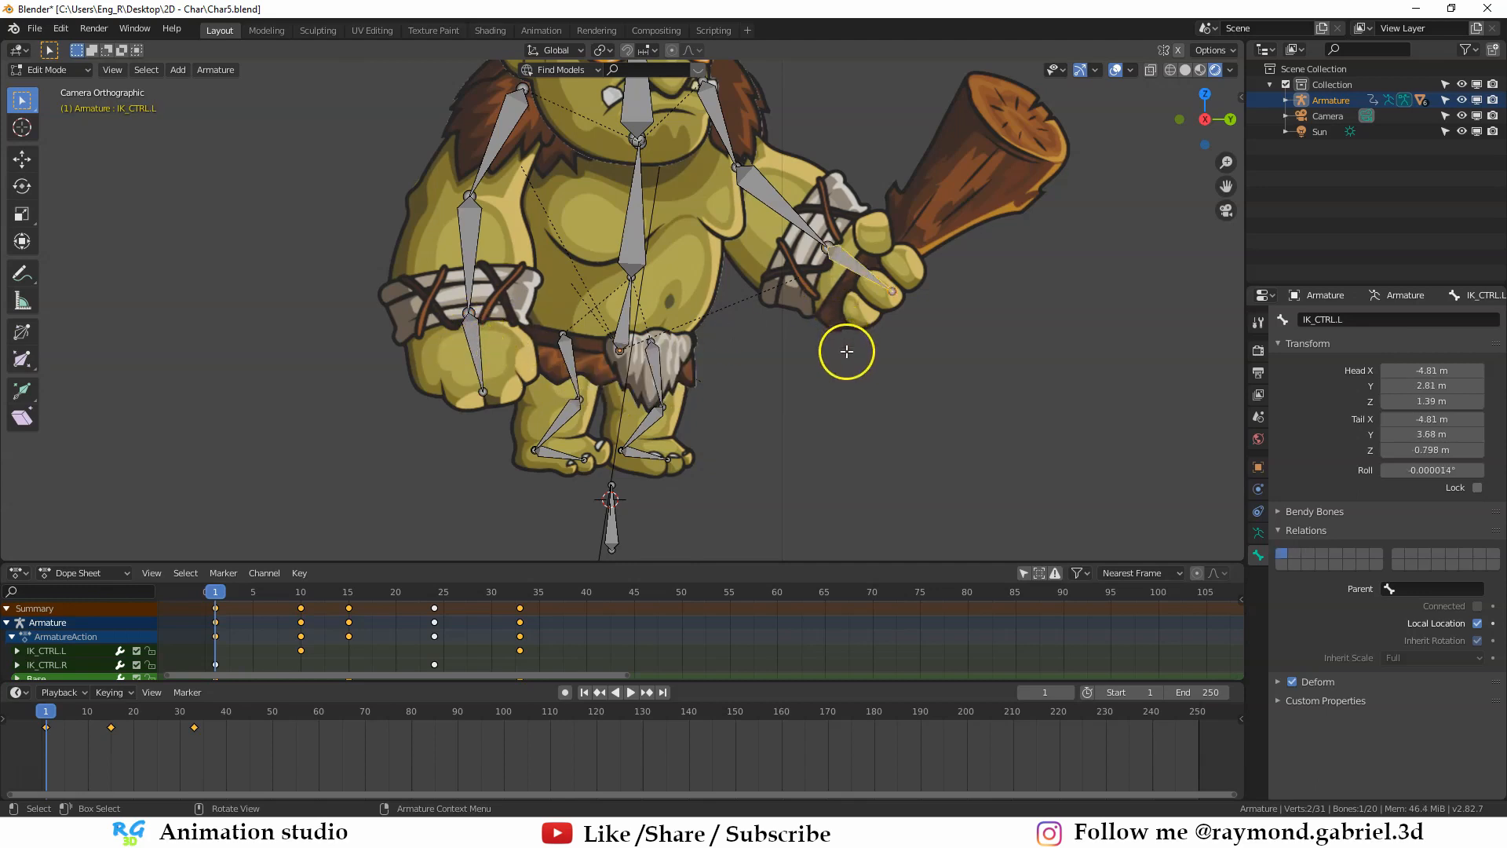
{"action": "key", "text": "m"}
{"action": "left_click", "coordinate": [856, 388]}
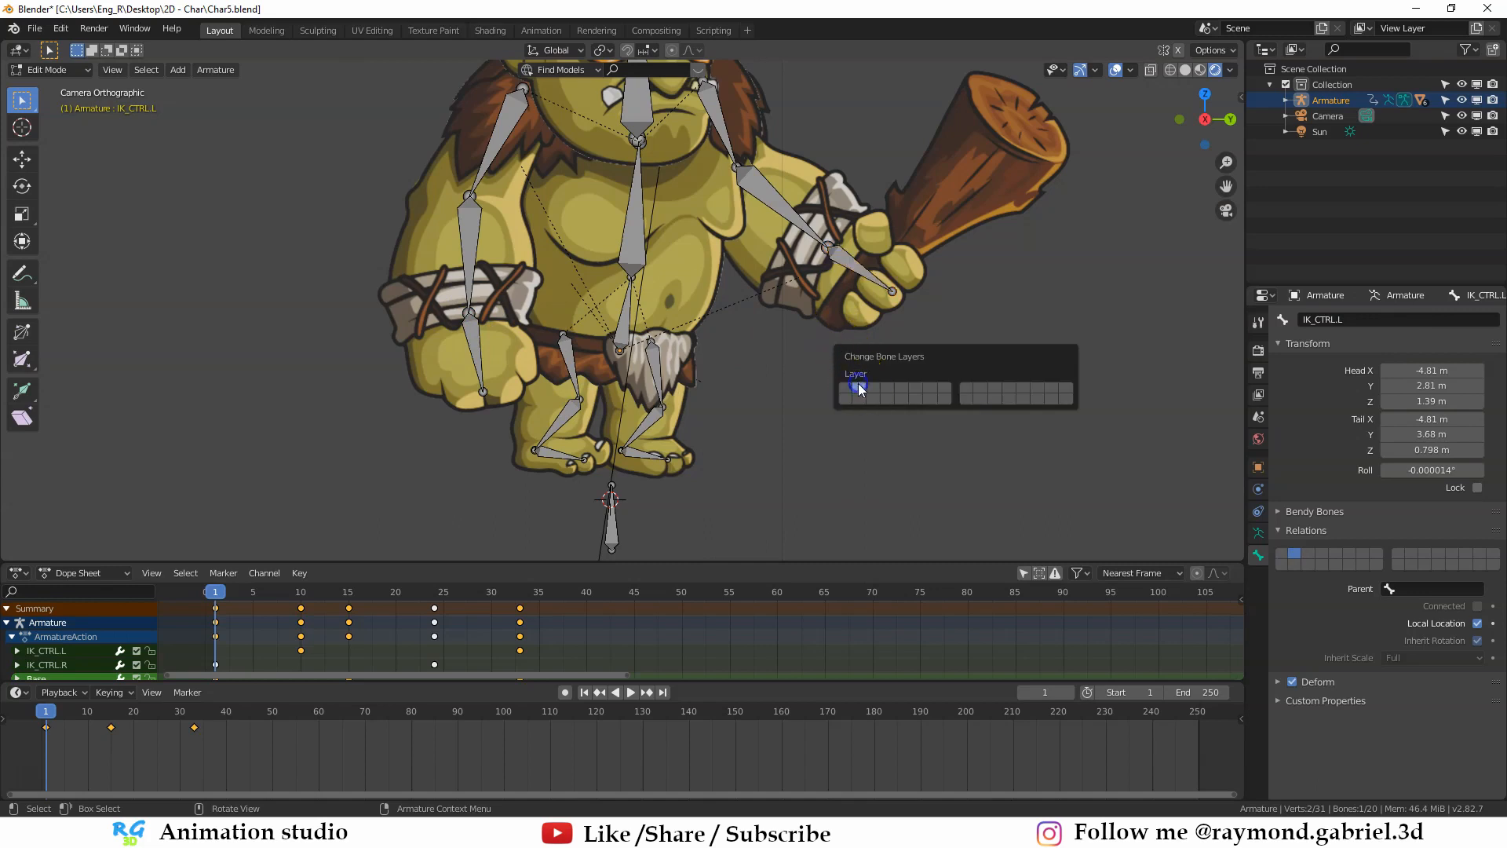
{"action": "left_click", "coordinate": [614, 531]}
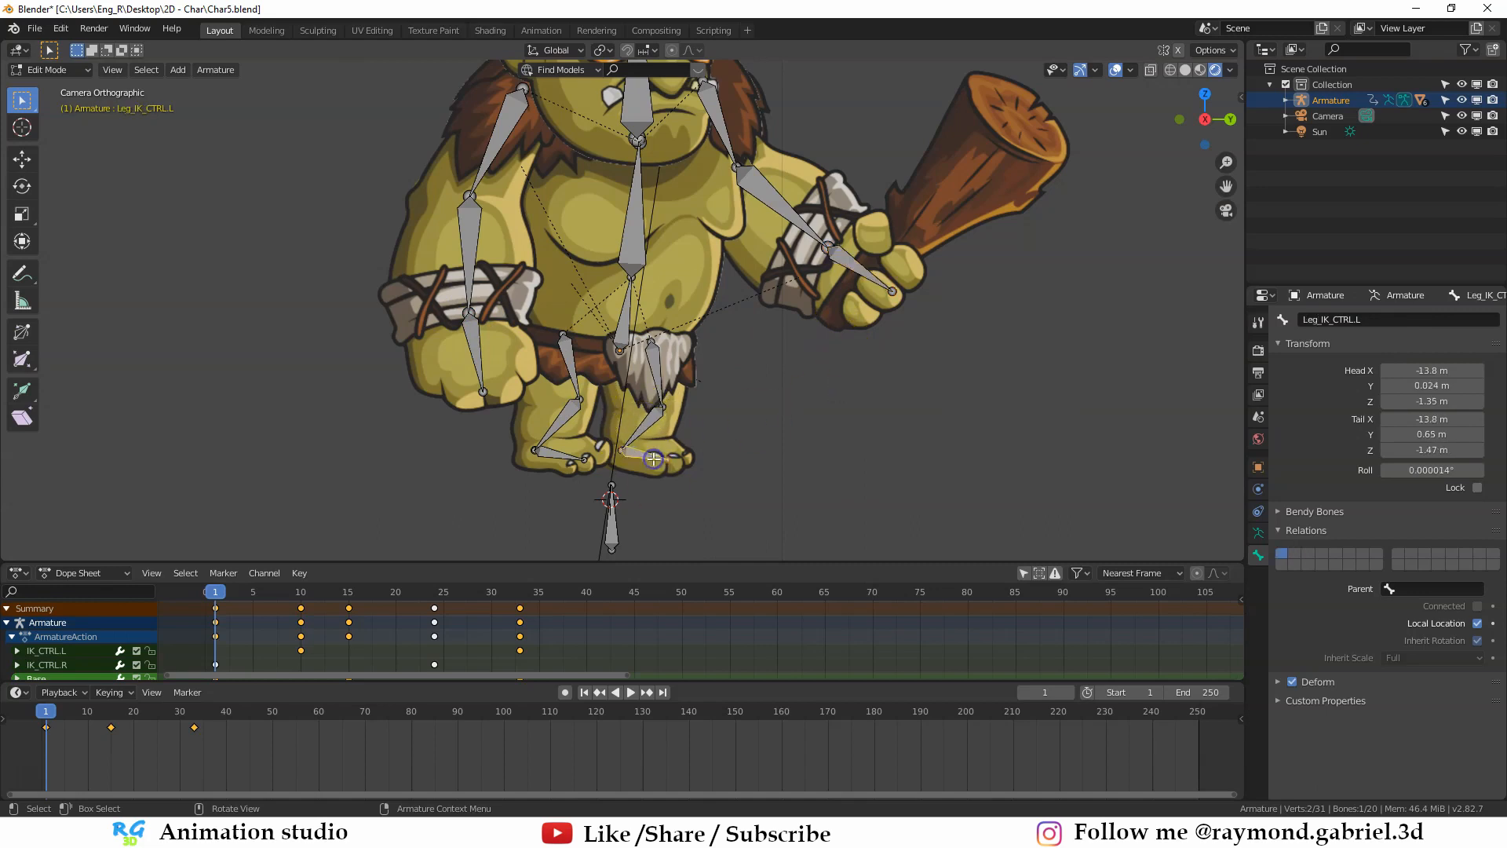
Step: Move the new bone below the feet, Base, Upper_torso and Head to the second bone layer, and display only that layer
{"action": "left_click", "coordinate": [613, 530]}
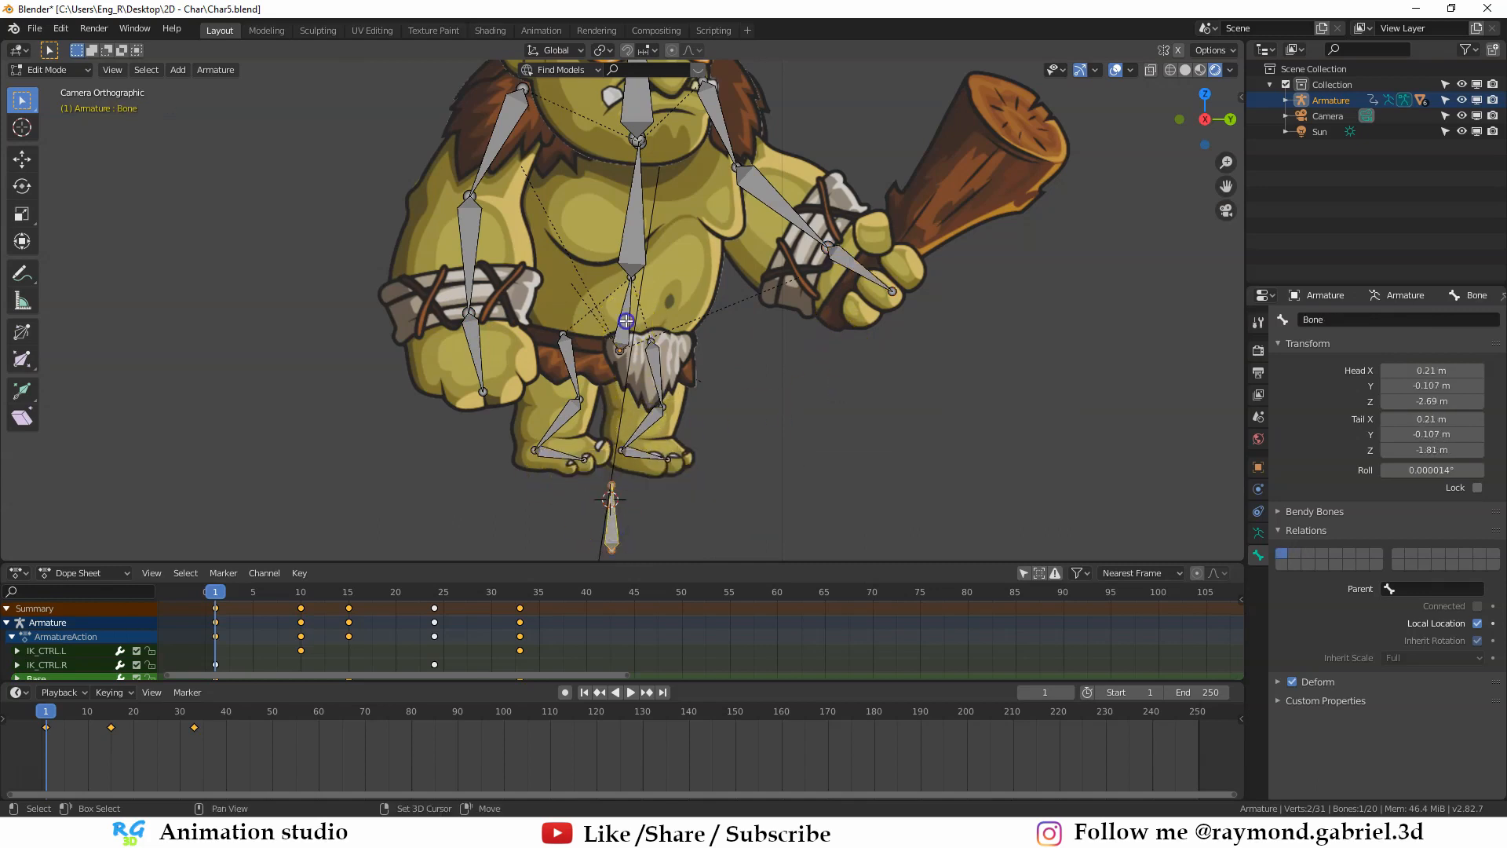
{"action": "left_click", "coordinate": [636, 212]}
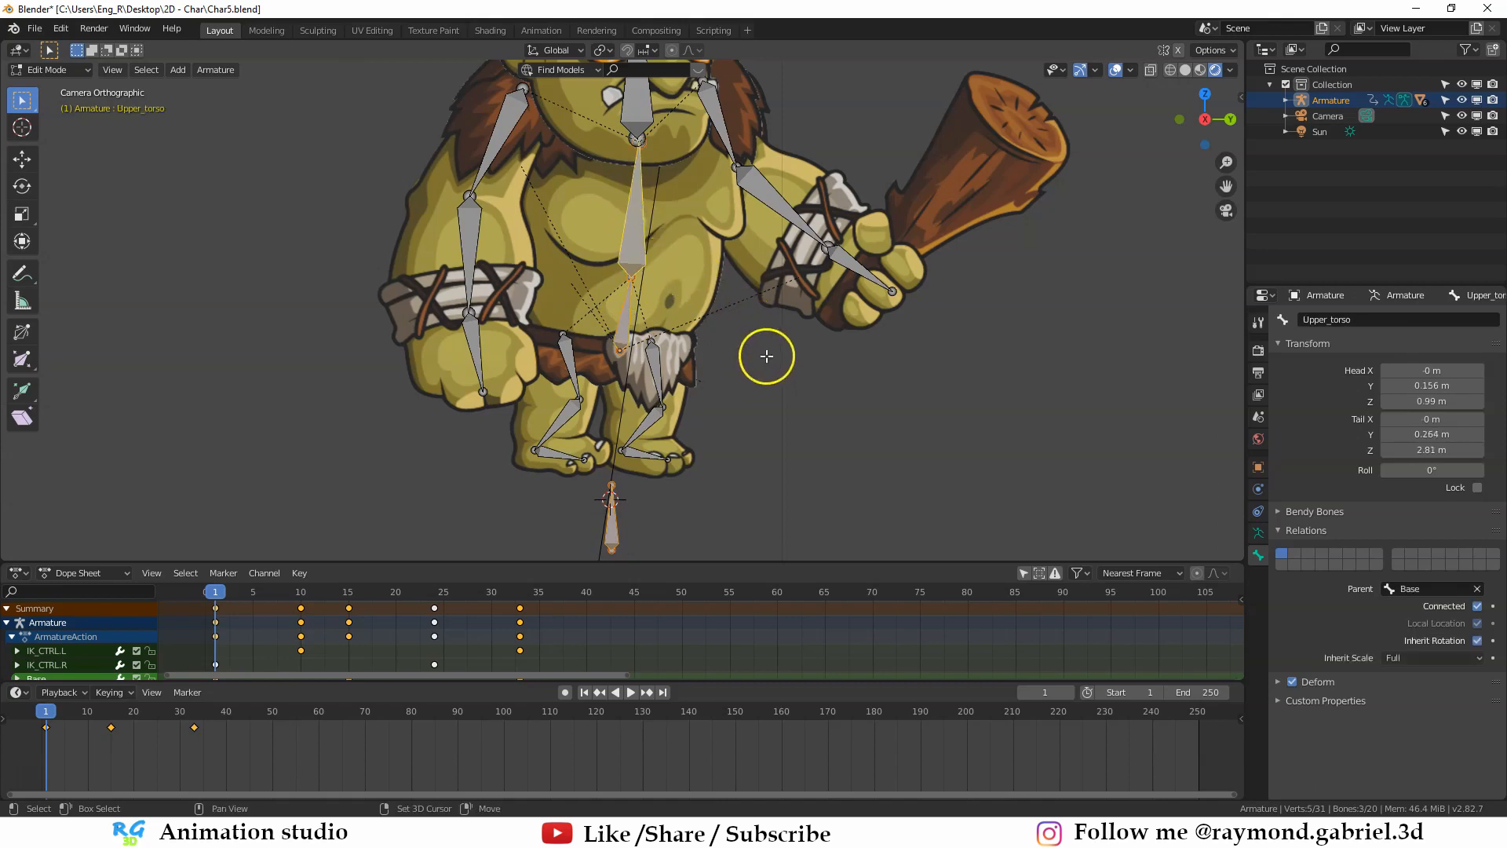
{"action": "left_click", "coordinate": [636, 109]}
{"action": "key", "text": "m"}
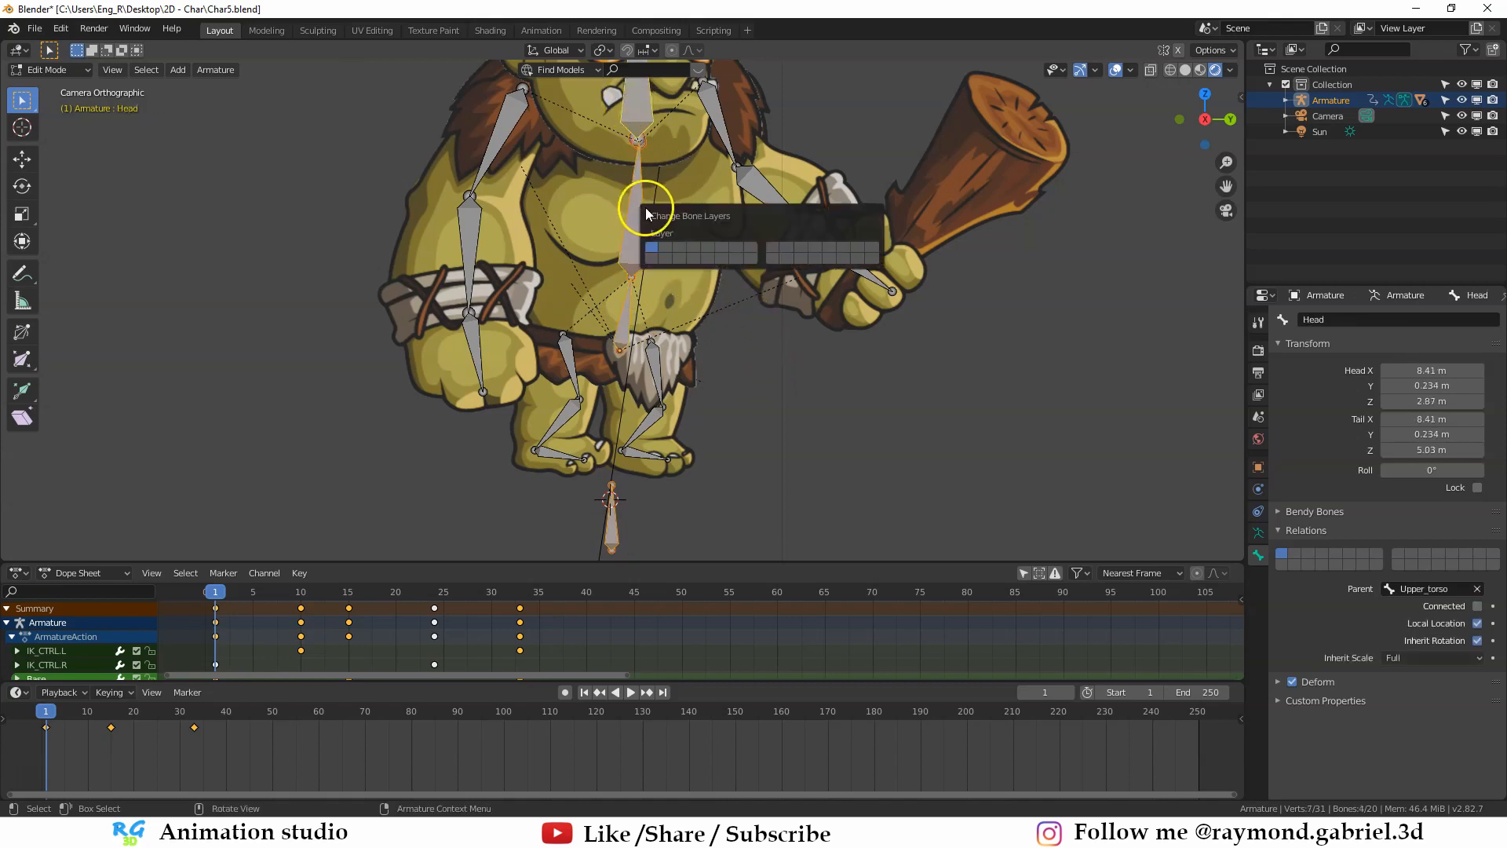
{"action": "left_click", "coordinate": [664, 248]}
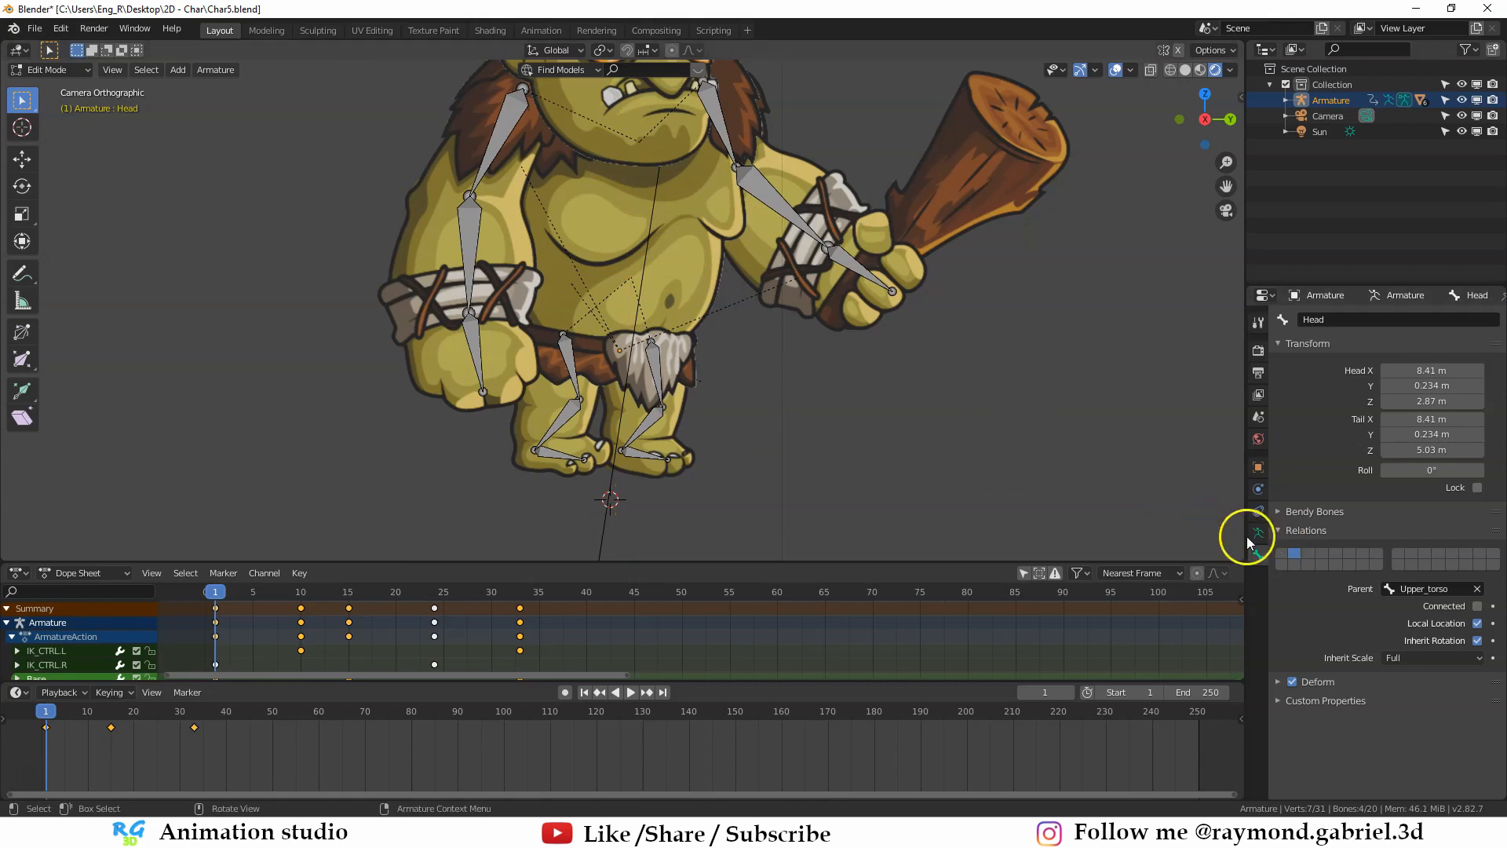
{"action": "left_click", "coordinate": [1257, 533]}
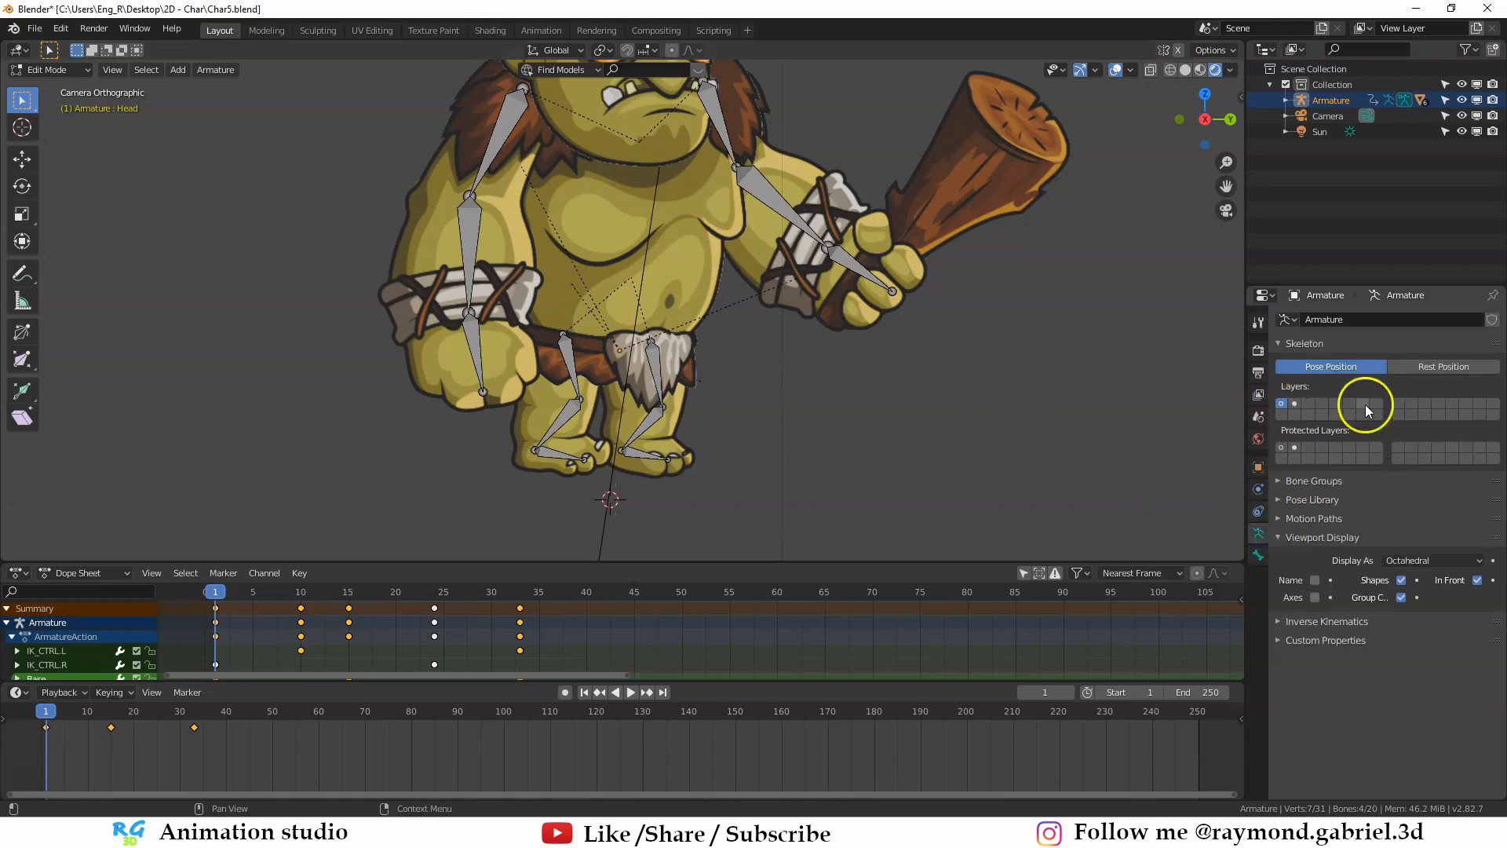
{"action": "left_click", "coordinate": [1295, 405]}
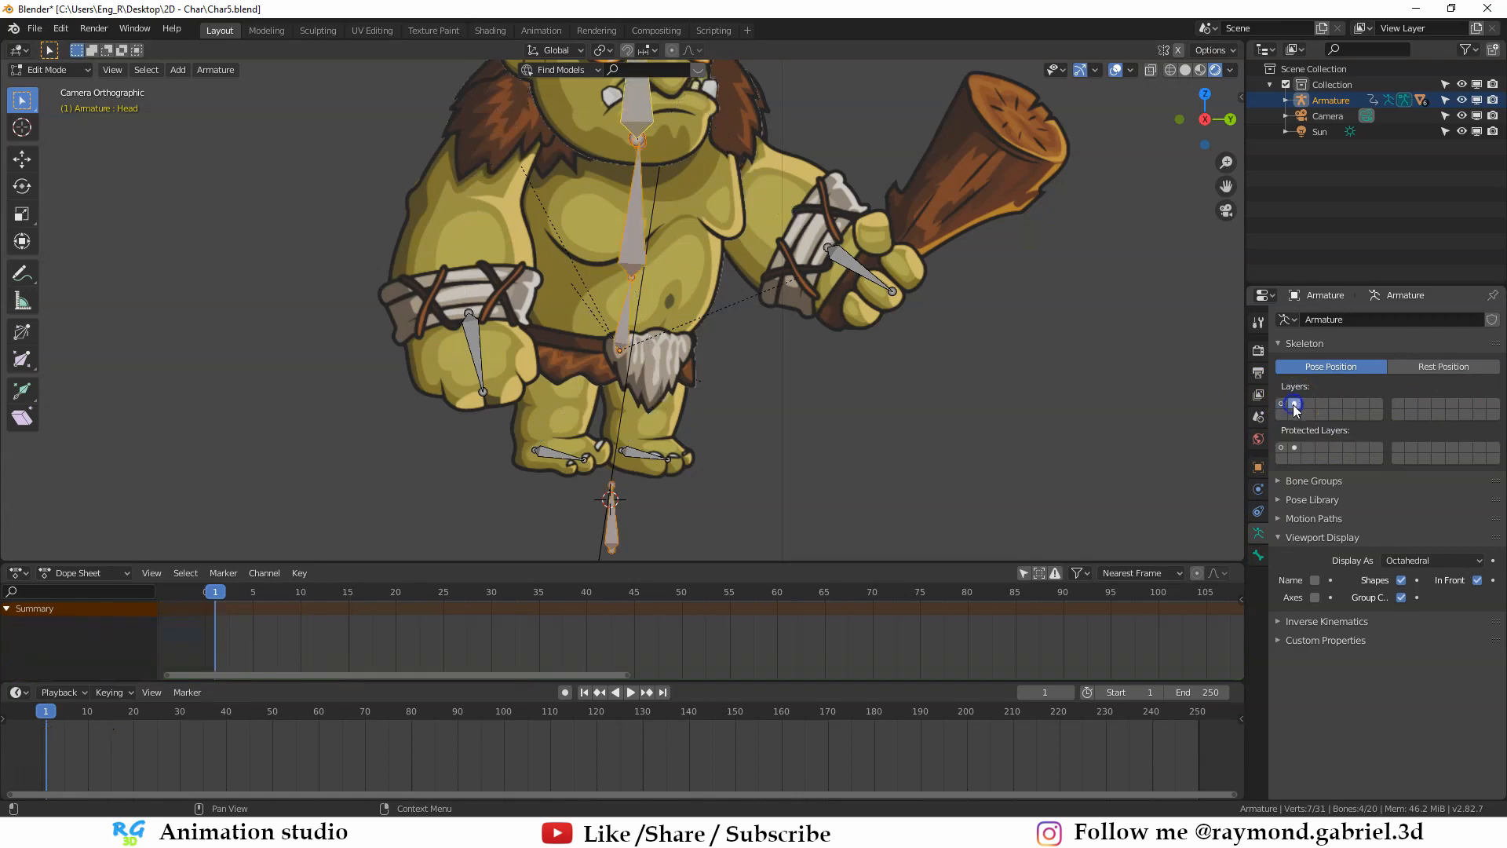
Step: Parent the Base bone, both hand IK controls and both foot controls to the new bone below the feet with Keep Offset
{"action": "scroll", "coordinate": [606, 304], "scroll_direction": "down", "scroll_amount": 1}
{"action": "scroll", "coordinate": [694, 252], "scroll_direction": "down", "scroll_amount": 1}
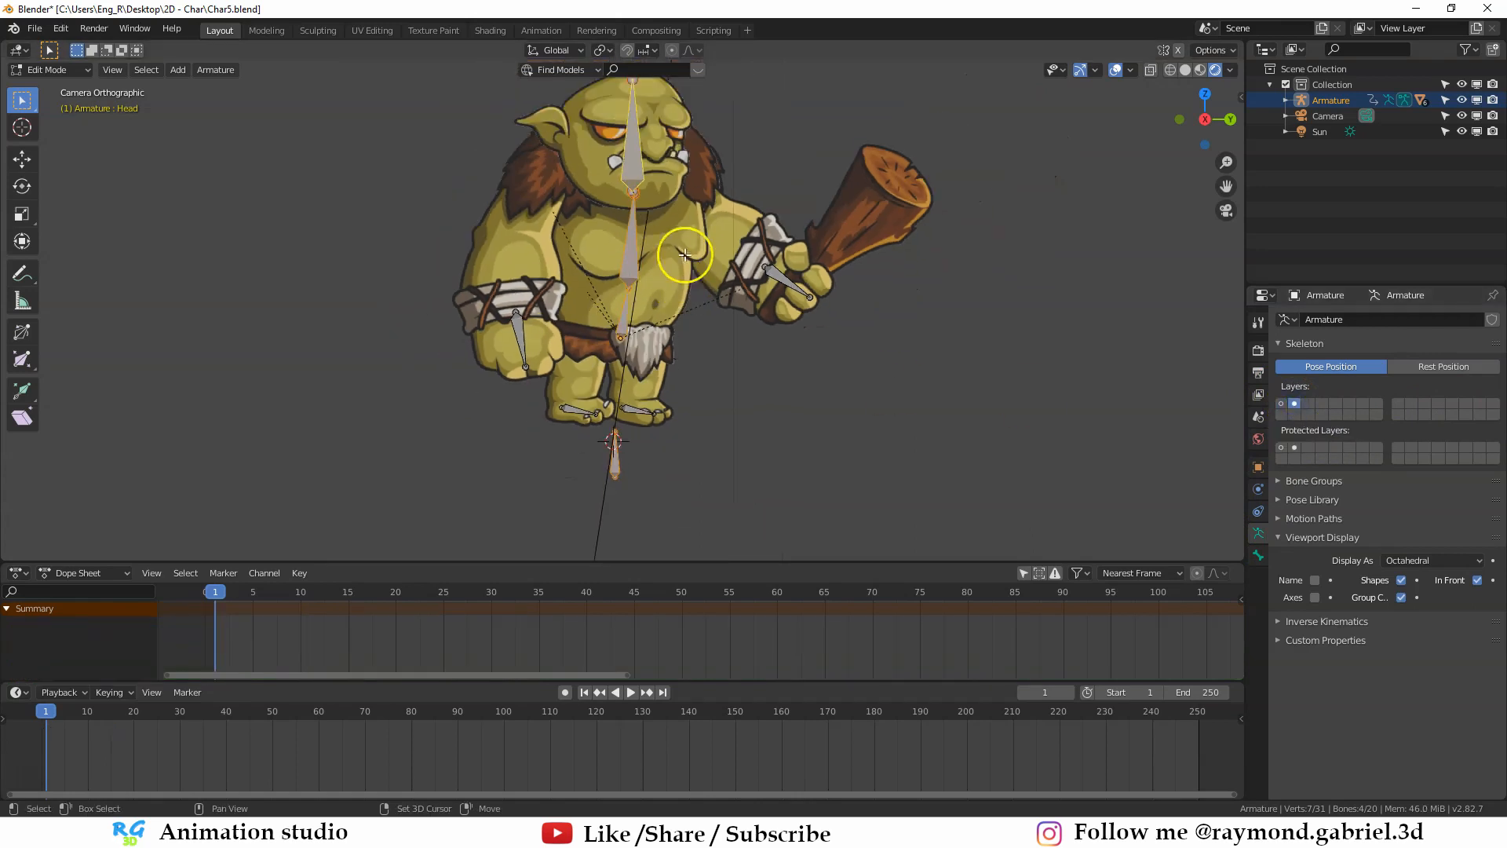
{"action": "scroll", "coordinate": [726, 373], "scroll_direction": "up", "scroll_amount": 1}
{"action": "middle_click_drag", "start_coordinate": [738, 336], "coordinate": [779, 359], "text": "shift"}
{"action": "left_click", "coordinate": [616, 369]}
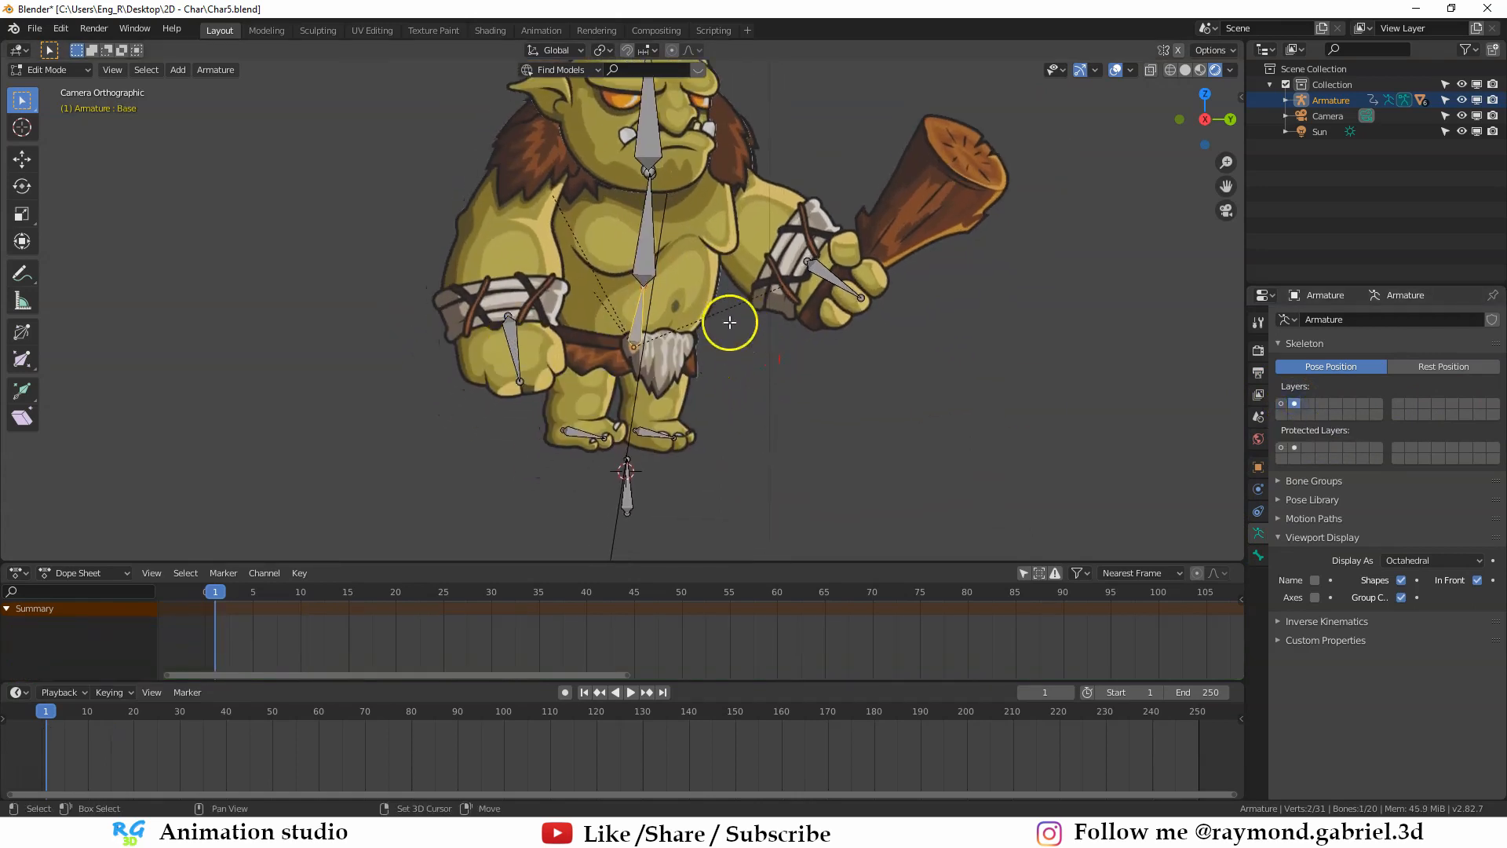
{"action": "left_click", "coordinate": [511, 347], "text": "shift"}
{"action": "left_click", "coordinate": [579, 435], "text": "shift"}
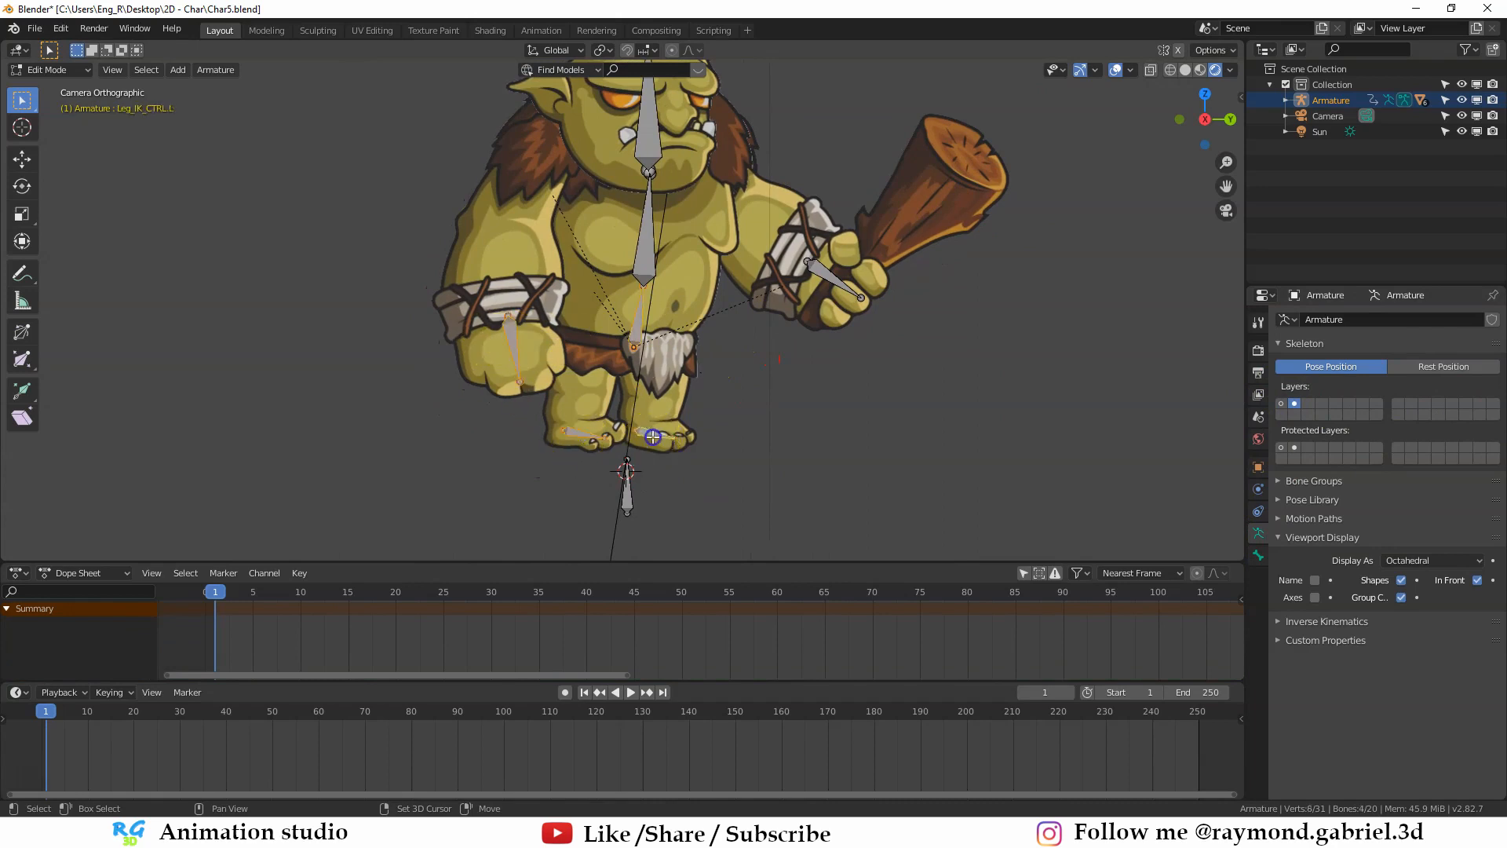
{"action": "left_click", "coordinate": [847, 278], "text": "shift"}
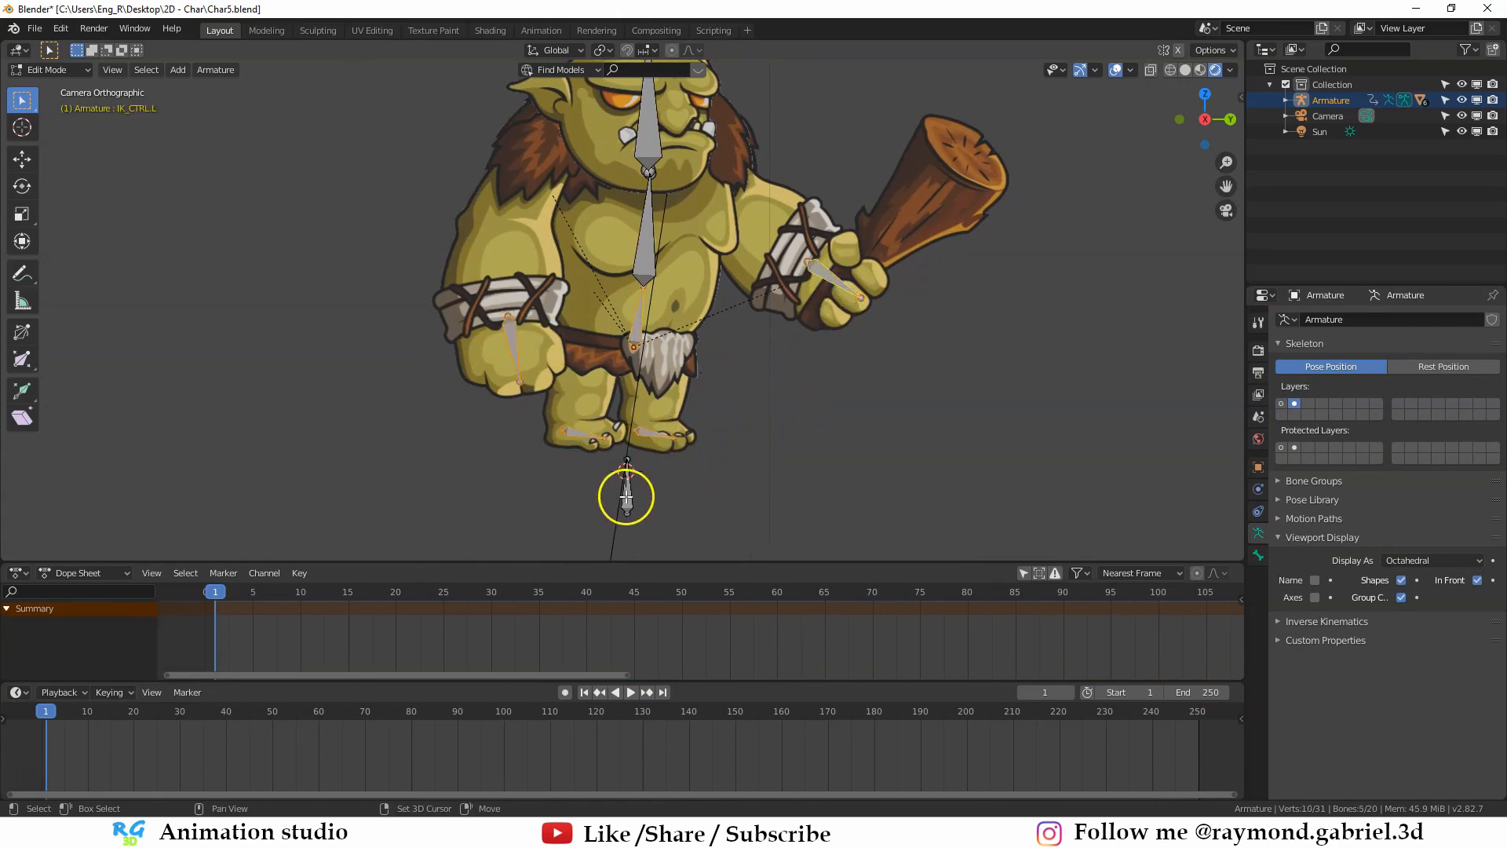
{"action": "left_click", "coordinate": [626, 496], "text": "shift"}
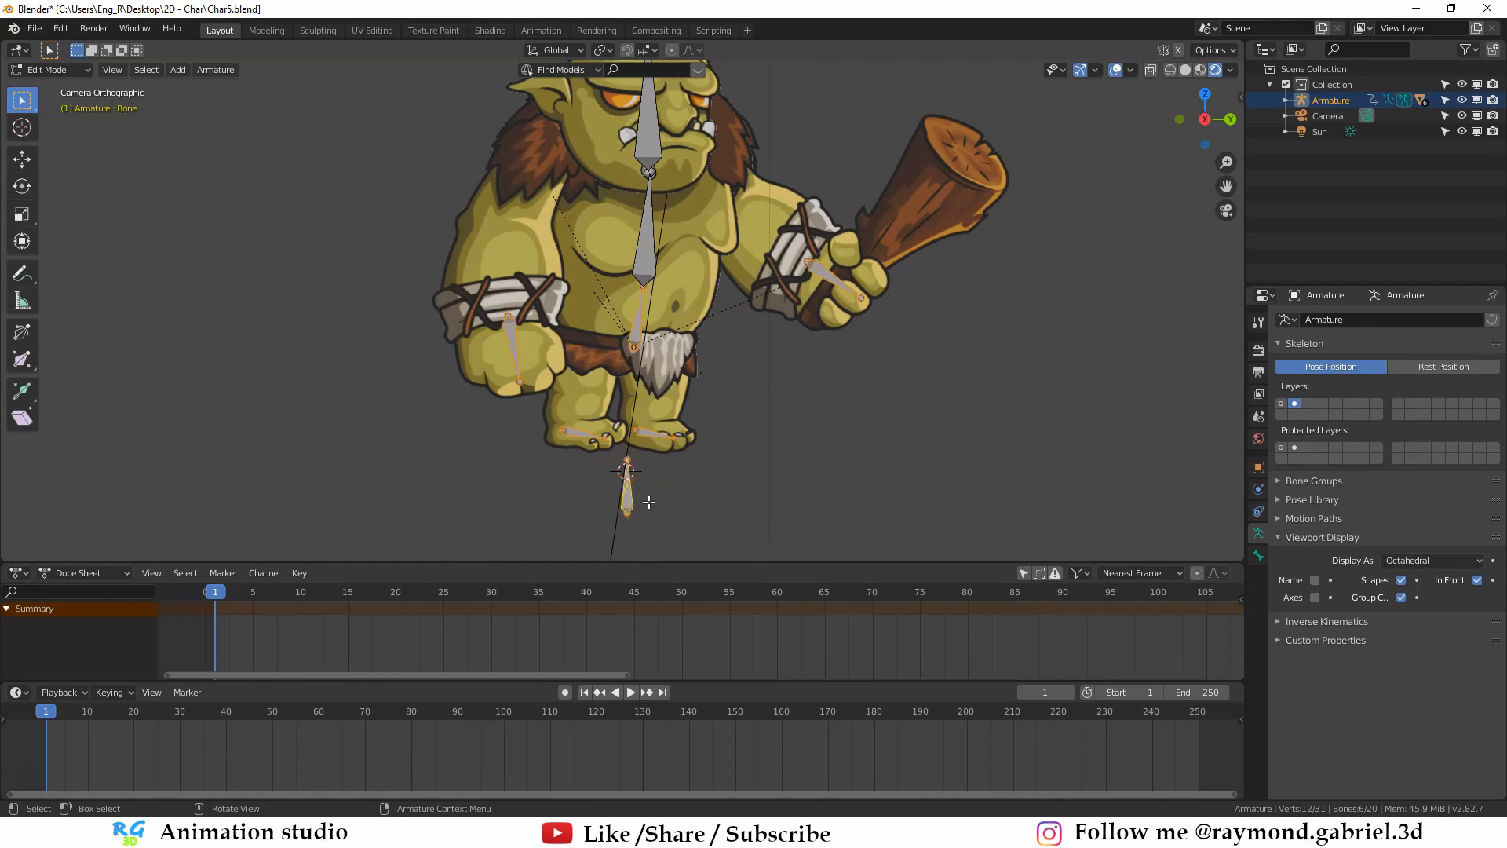
{"action": "key", "text": "ctrl+p"}
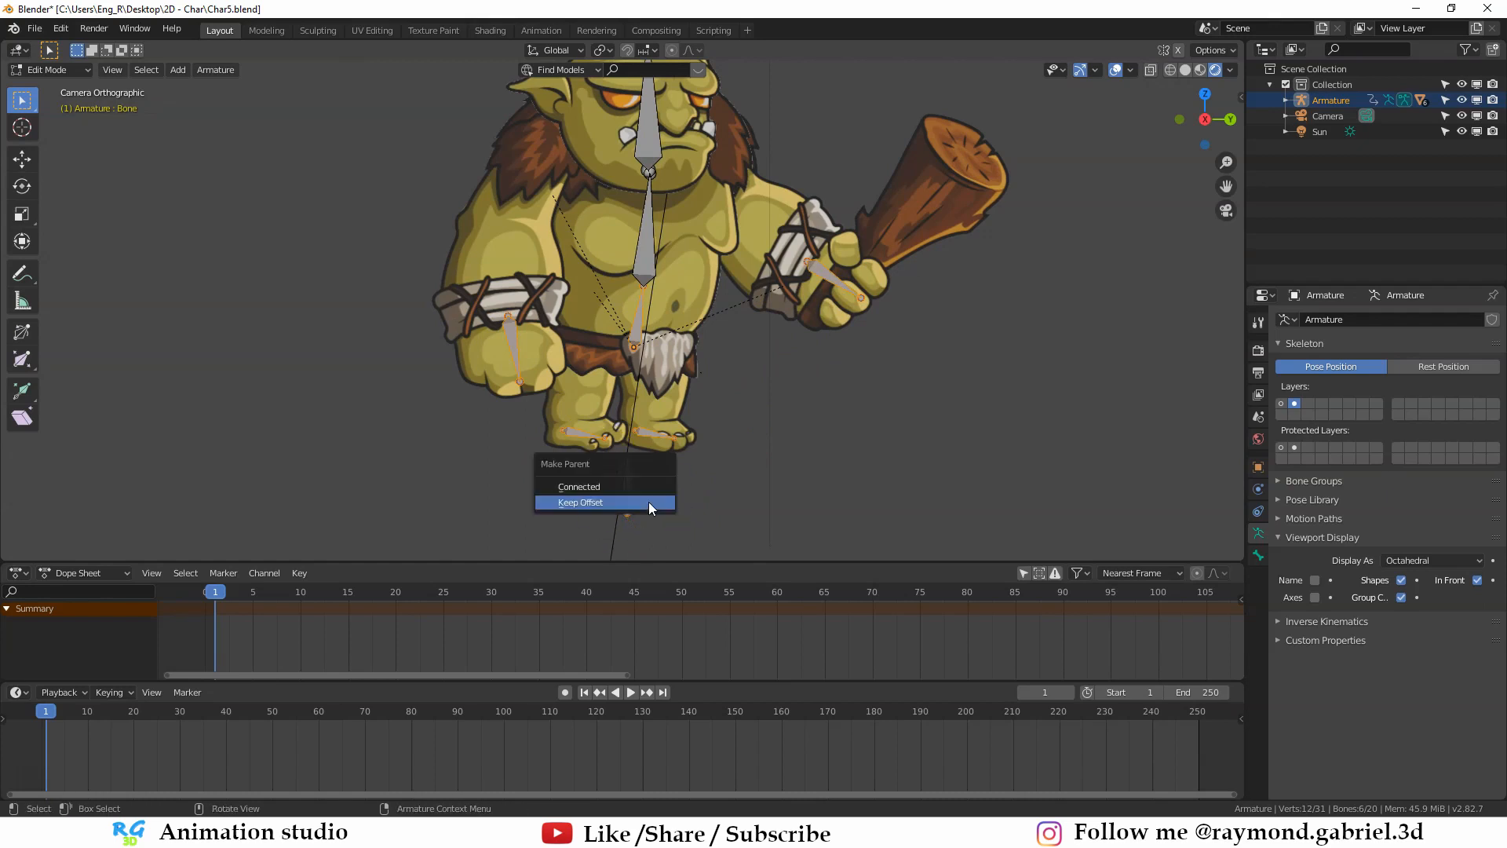
{"action": "left_click", "coordinate": [589, 504]}
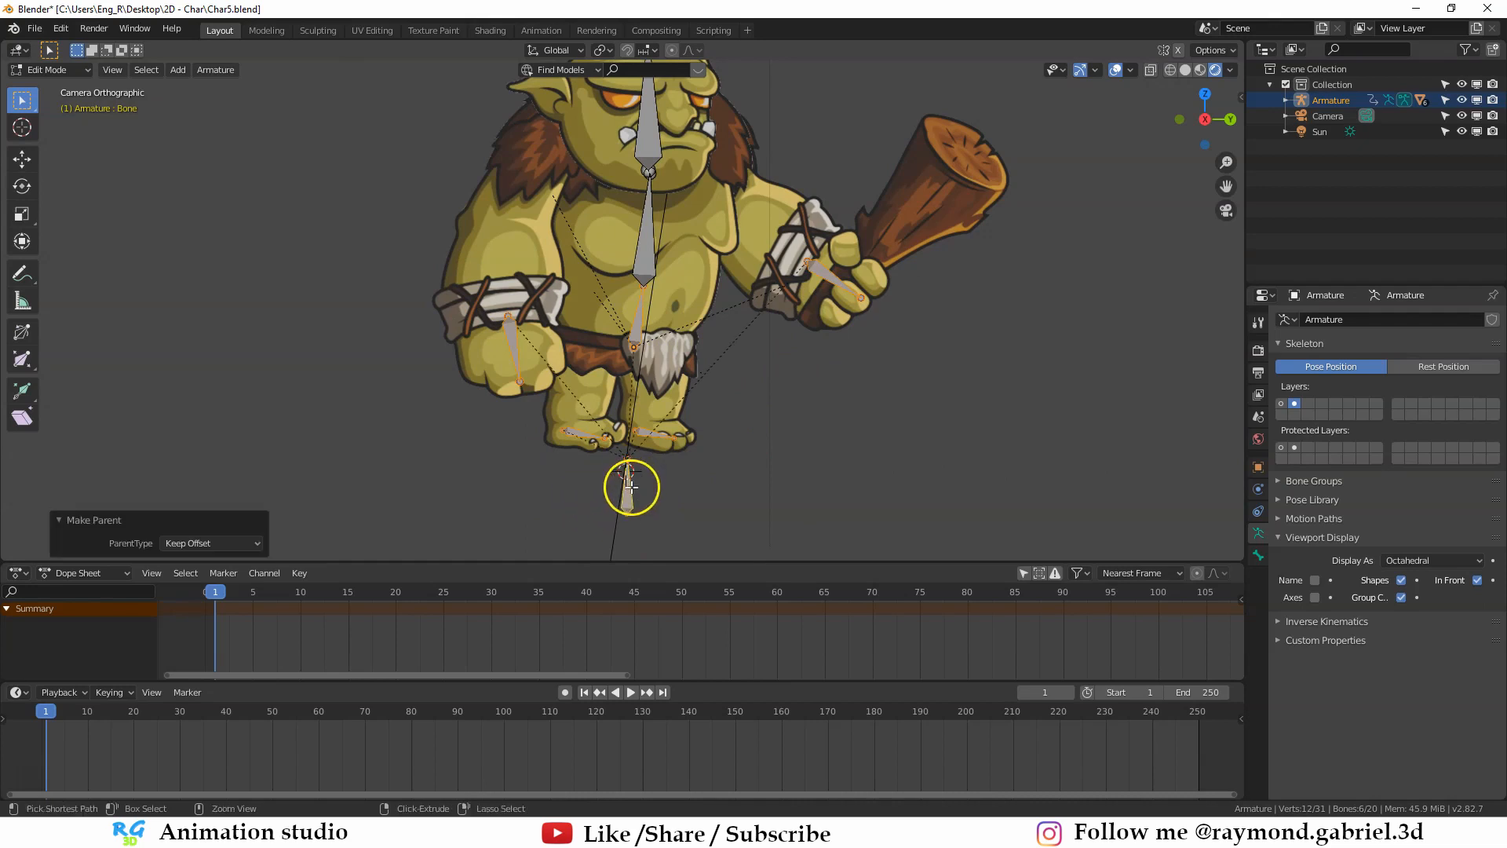
Step: In Pose Mode, move the new root bone about 0.984 m in Y and 0.012 m in Z
{"action": "key", "text": "ctrl+Tab"}
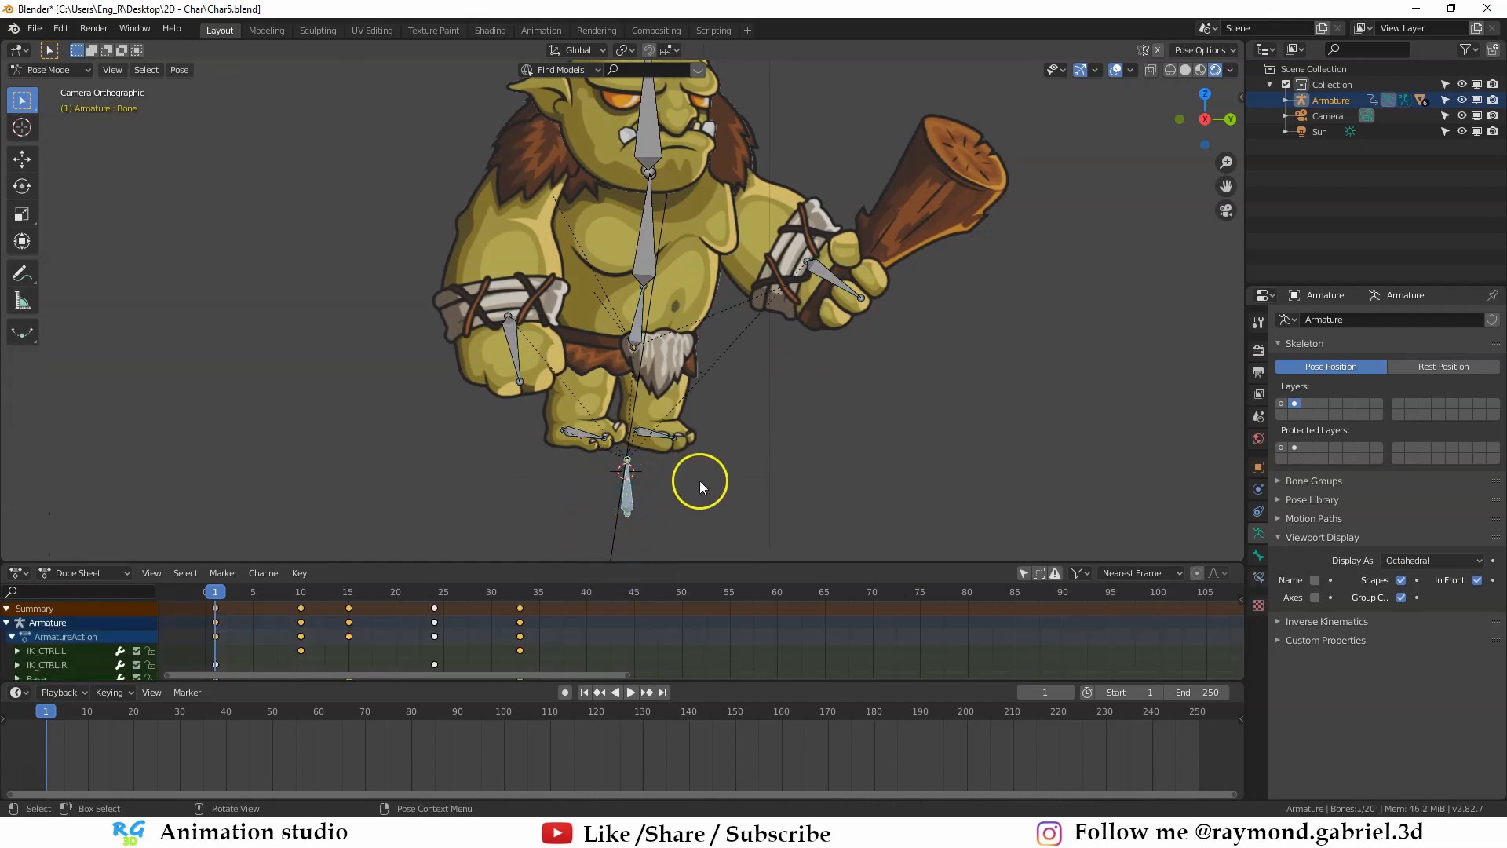
{"action": "key", "text": "g"}
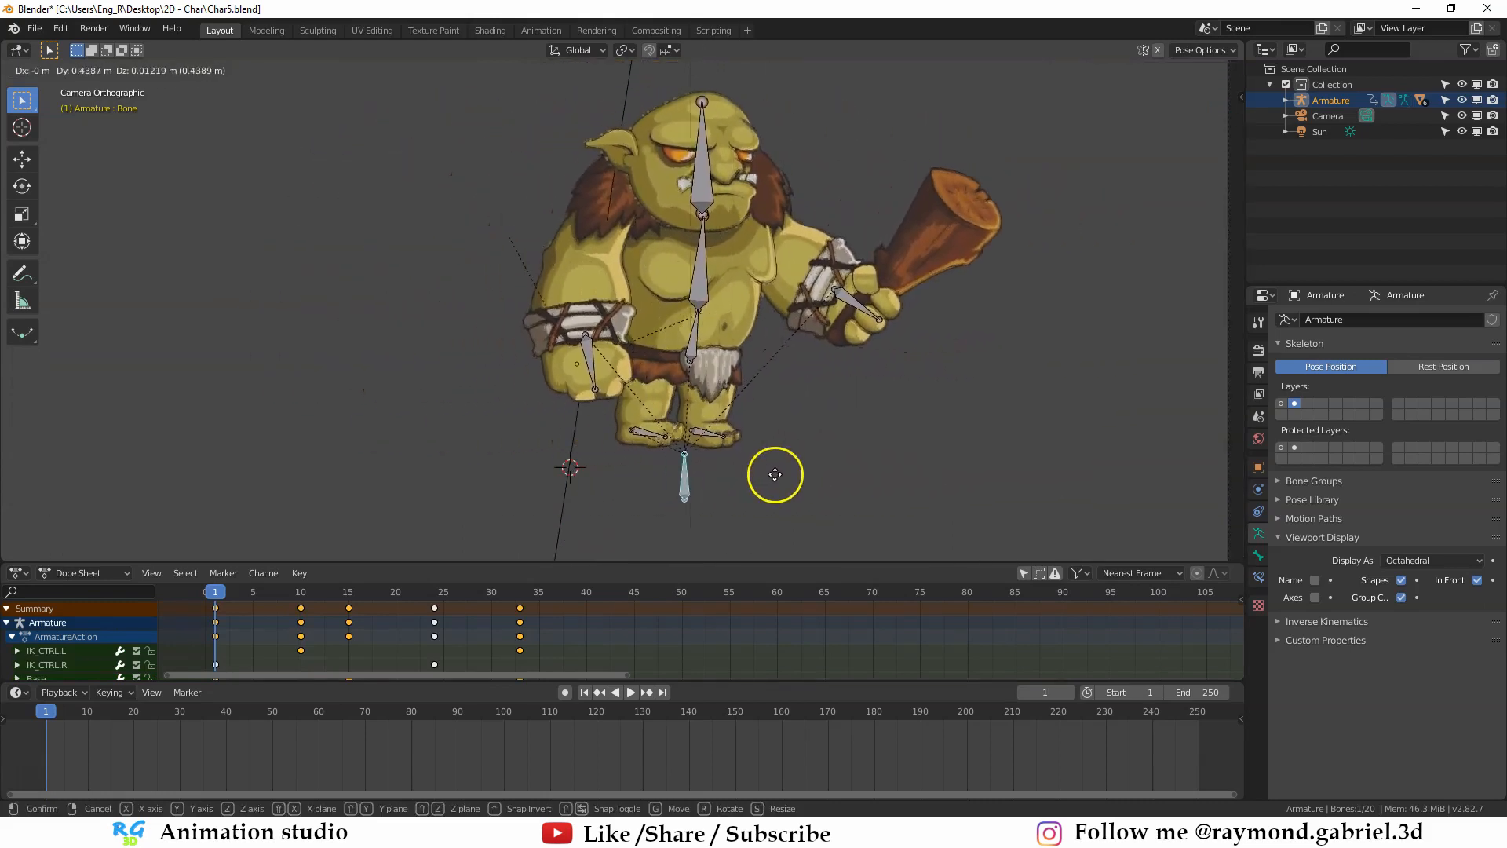
{"action": "left_click", "coordinate": [919, 473]}
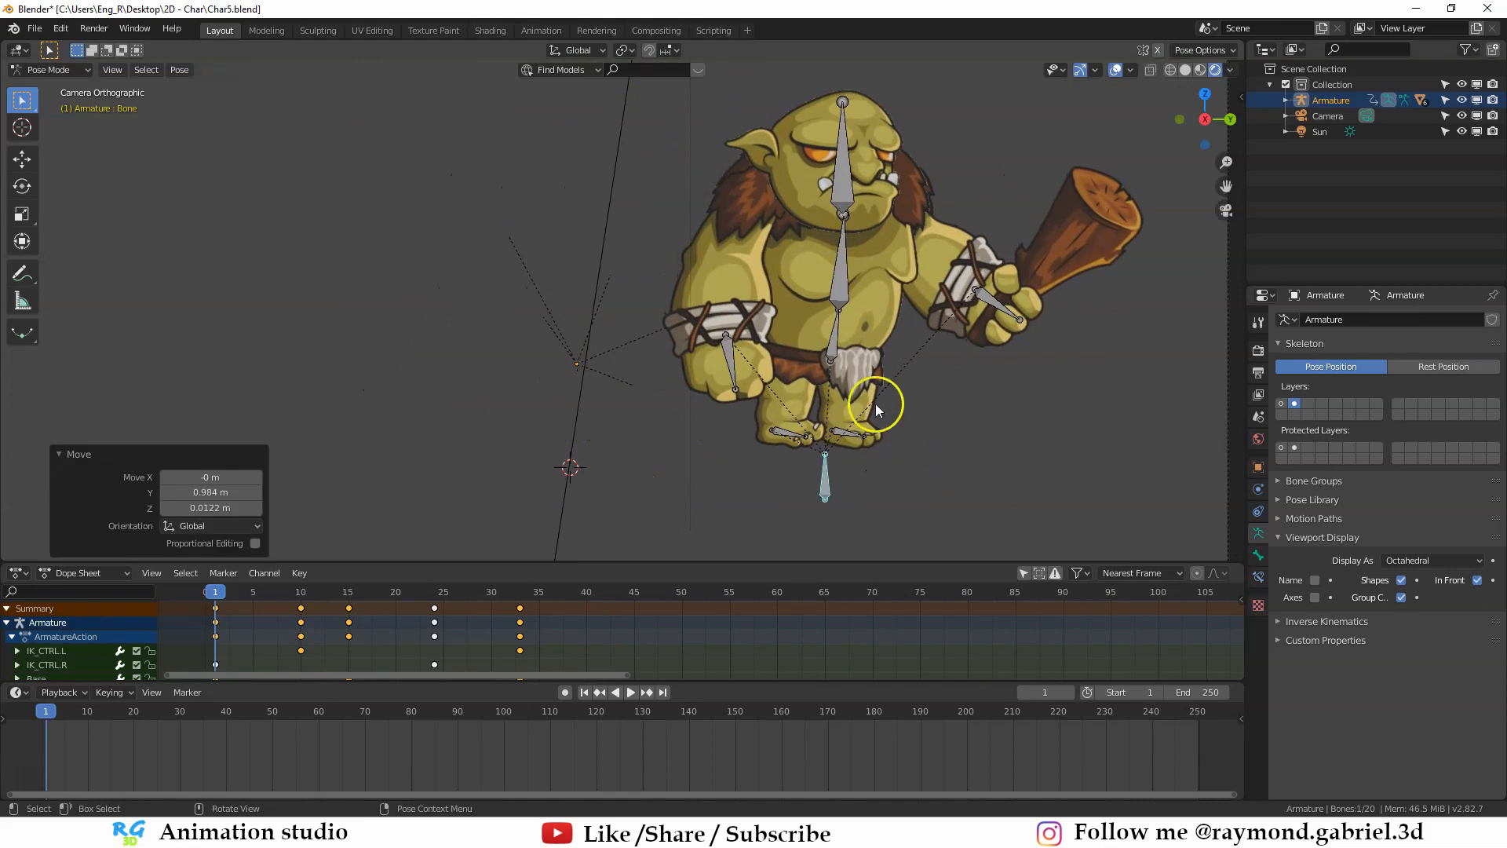
Step: Try moving the IK_CTRL.L hand control, undo back to the root bone, and try moving it back along Y
{"action": "left_click", "coordinate": [833, 338]}
{"action": "key", "text": "g"}
{"action": "right_click", "coordinate": [996, 301]}
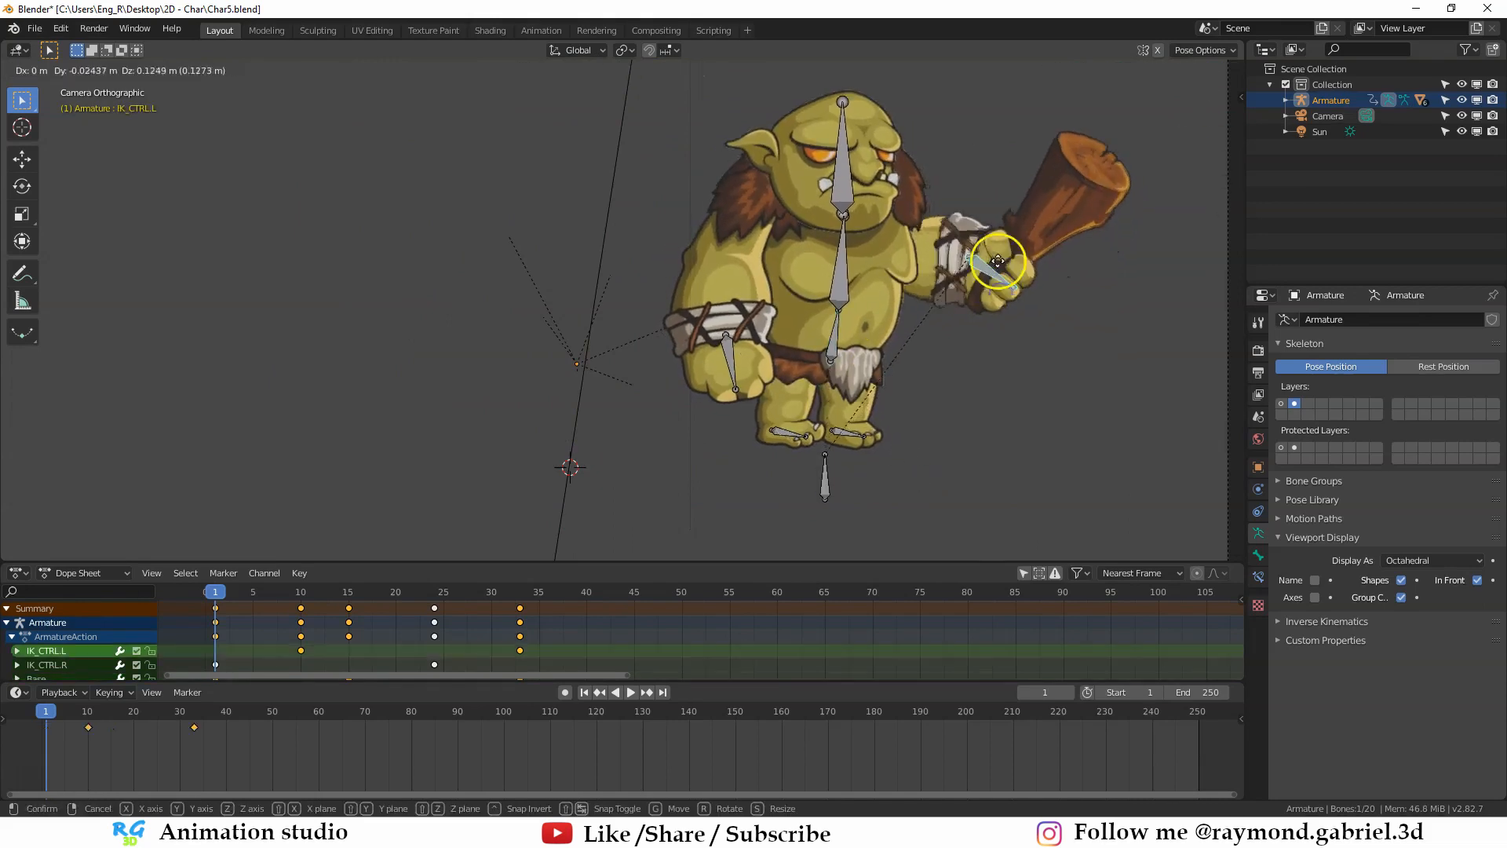
{"action": "key", "text": "ctrl+z"}
{"action": "key", "text": "g"}
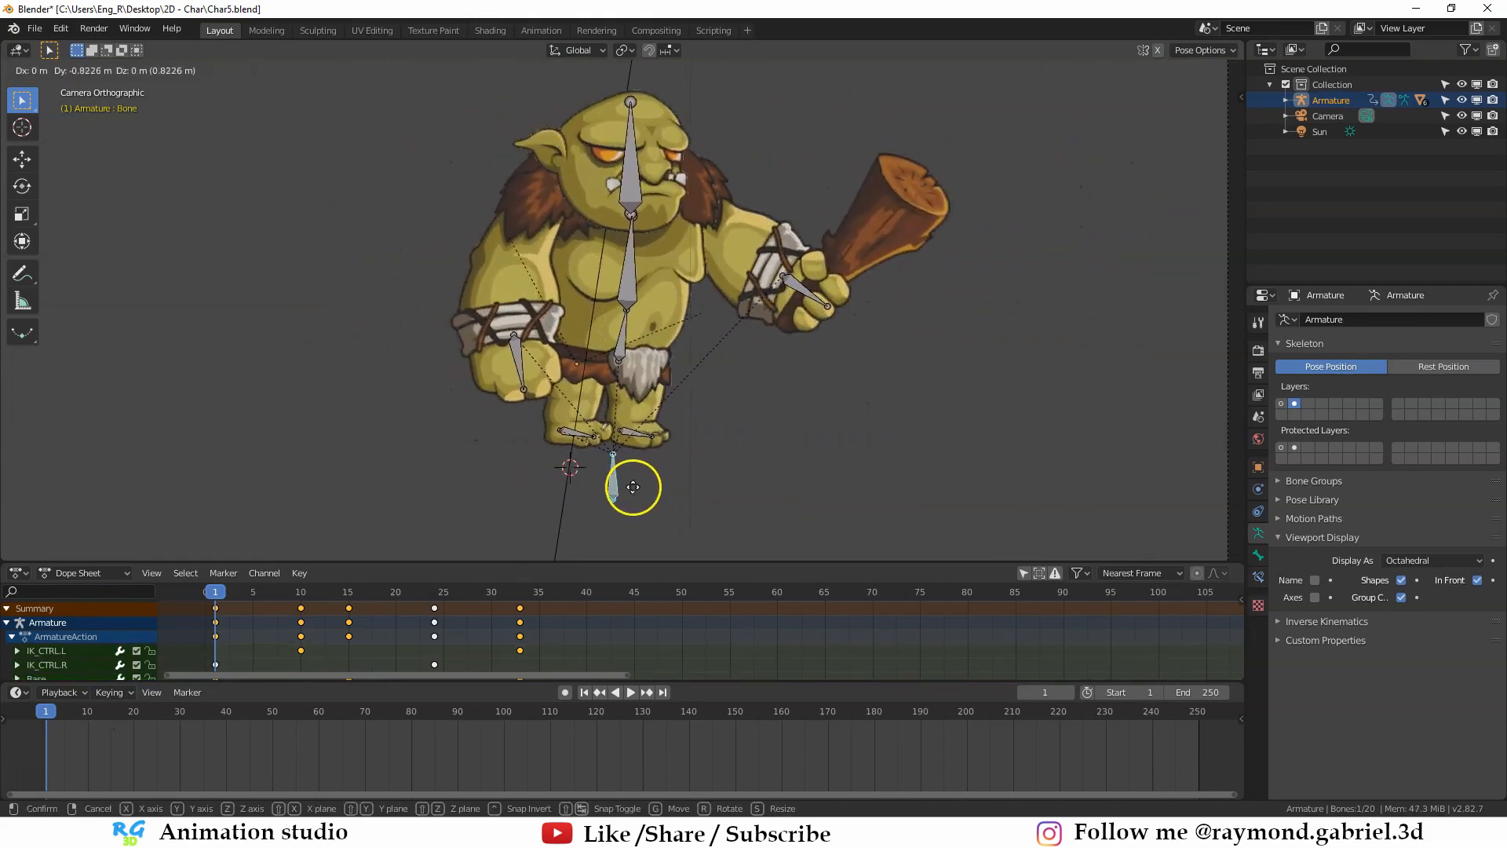
{"action": "right_click", "coordinate": [691, 477]}
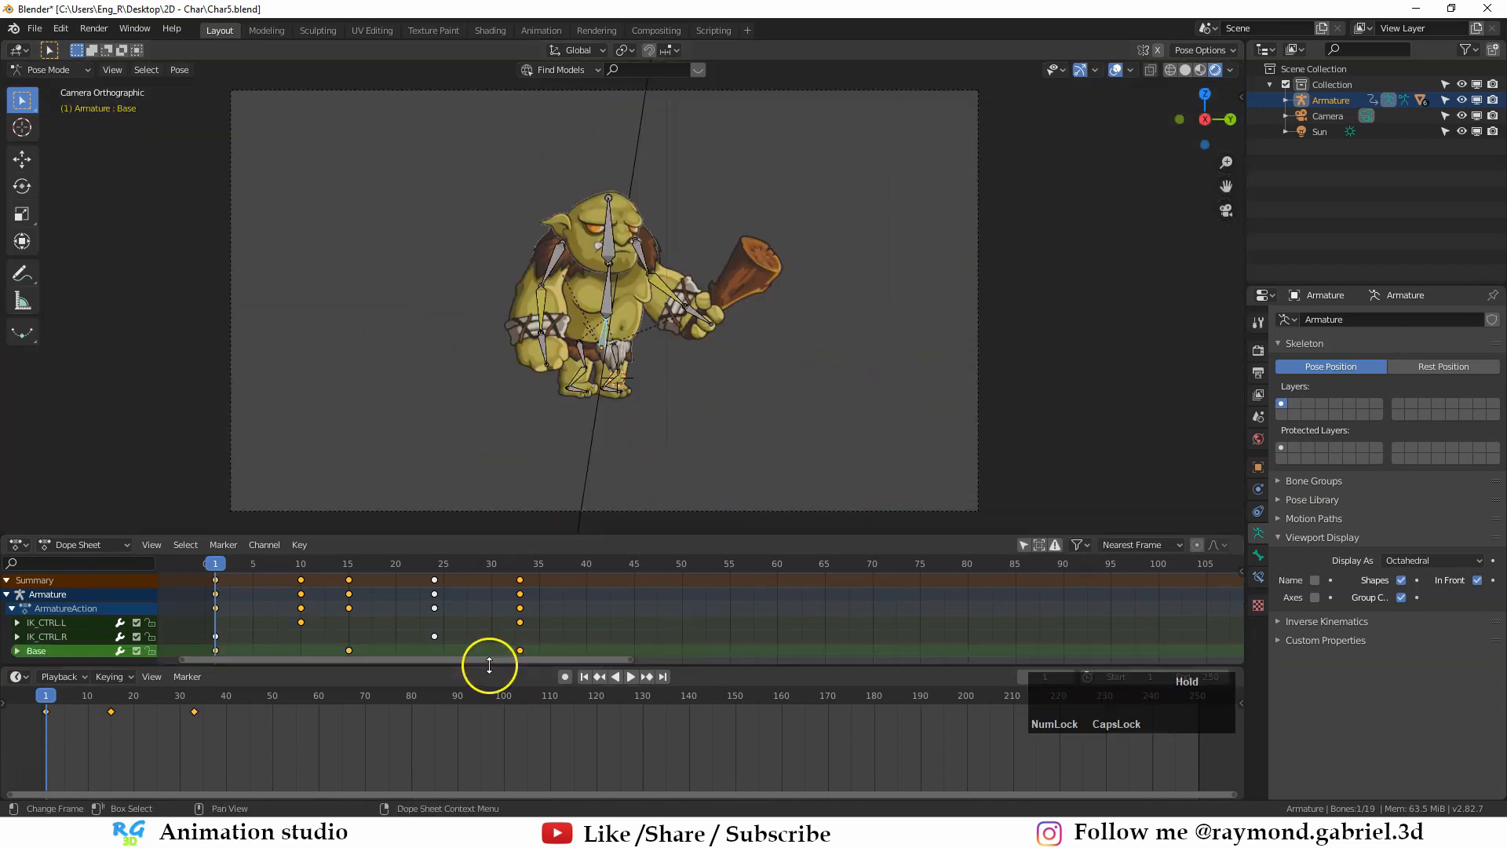
Step: Enlarge the 3D viewport by shrinking the Timeline and Dope Sheet areas, and switch the armature to Object Mode
{"action": "mouse_move", "coordinate": [489, 665]}
{"action": "left_mouse_down"}
{"action": "mouse_move", "coordinate": [490, 703]}
{"action": "mouse_move", "coordinate": [492, 681]}
{"action": "left_mouse_up"}
{"action": "left_click_drag", "start_coordinate": [499, 533], "coordinate": [499, 562]}
{"action": "scroll", "coordinate": [666, 397], "scroll_direction": "up", "scroll_amount": 4}
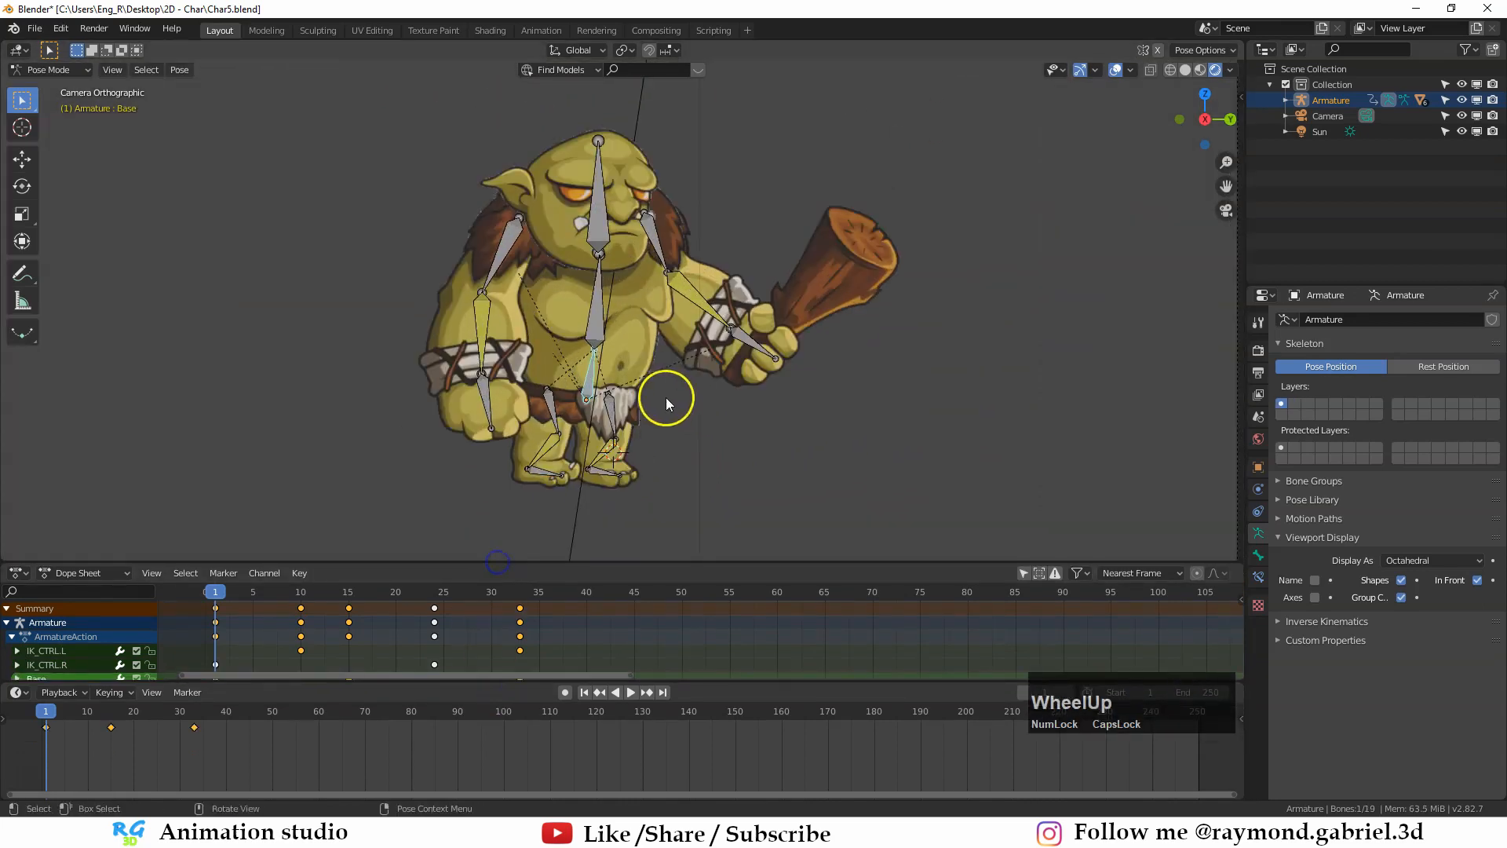
{"action": "key", "text": "Tab"}
{"action": "key", "text": "Tab"}
{"action": "scroll", "coordinate": [766, 366], "scroll_direction": "down", "scroll_amount": 5}
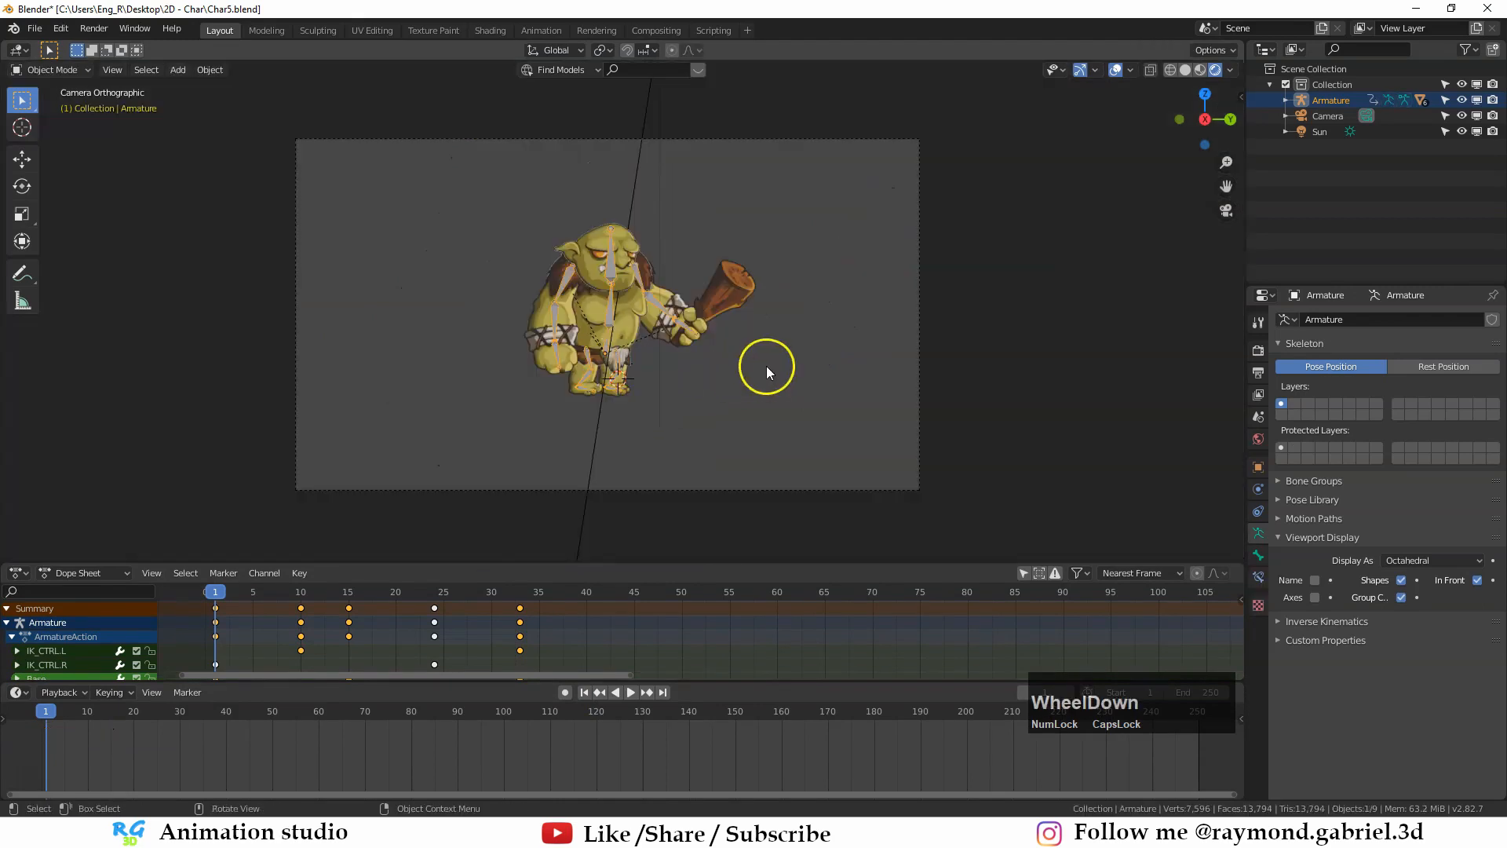
Step: Set the Eevee render sampling to 10 samples
{"action": "left_click", "coordinate": [1257, 352]}
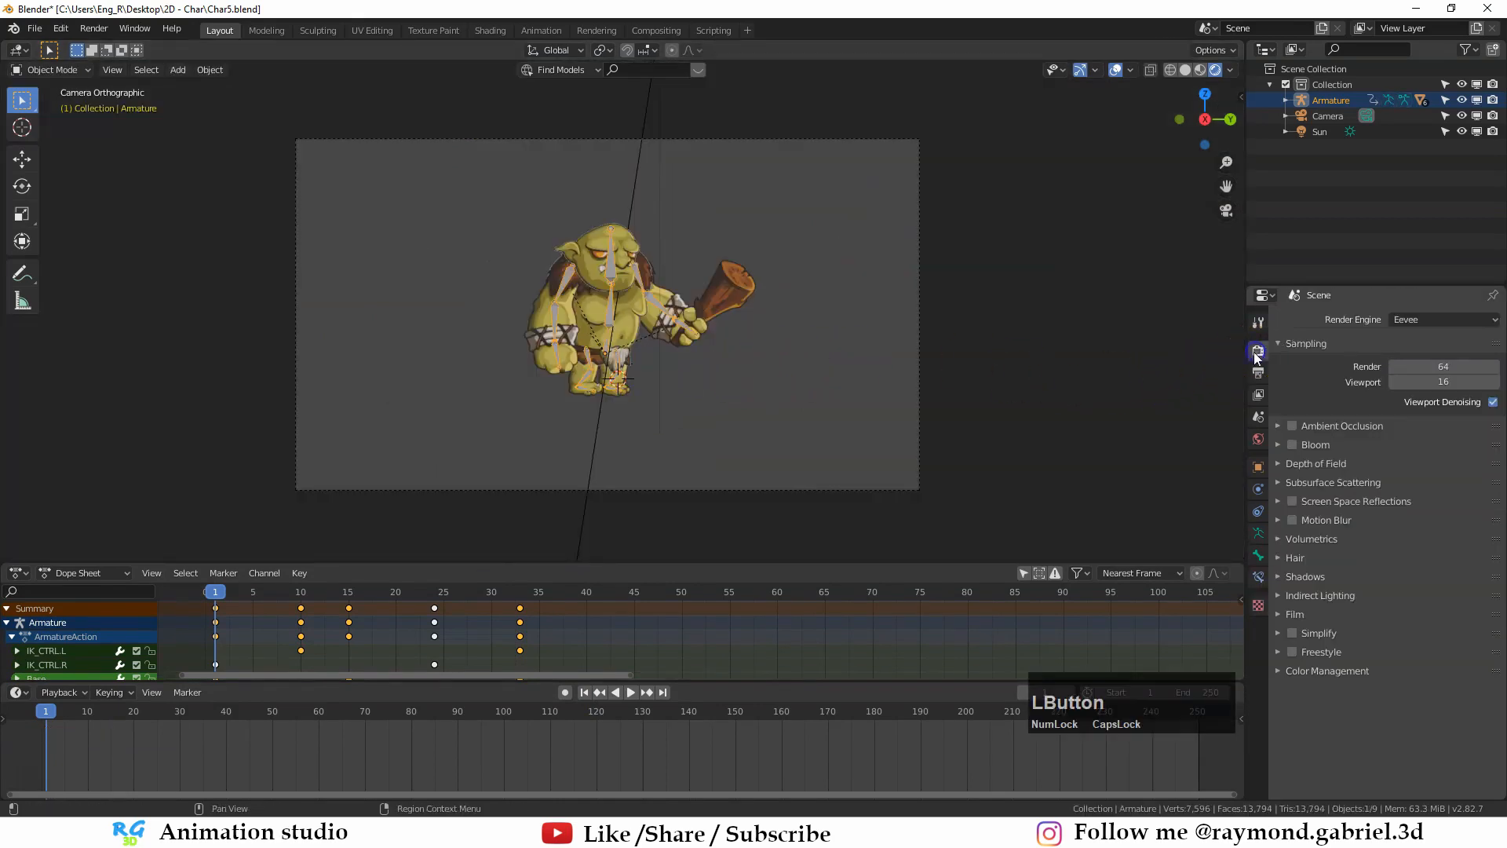
{"action": "scroll", "coordinate": [733, 365], "scroll_direction": "up", "scroll_amount": 1}
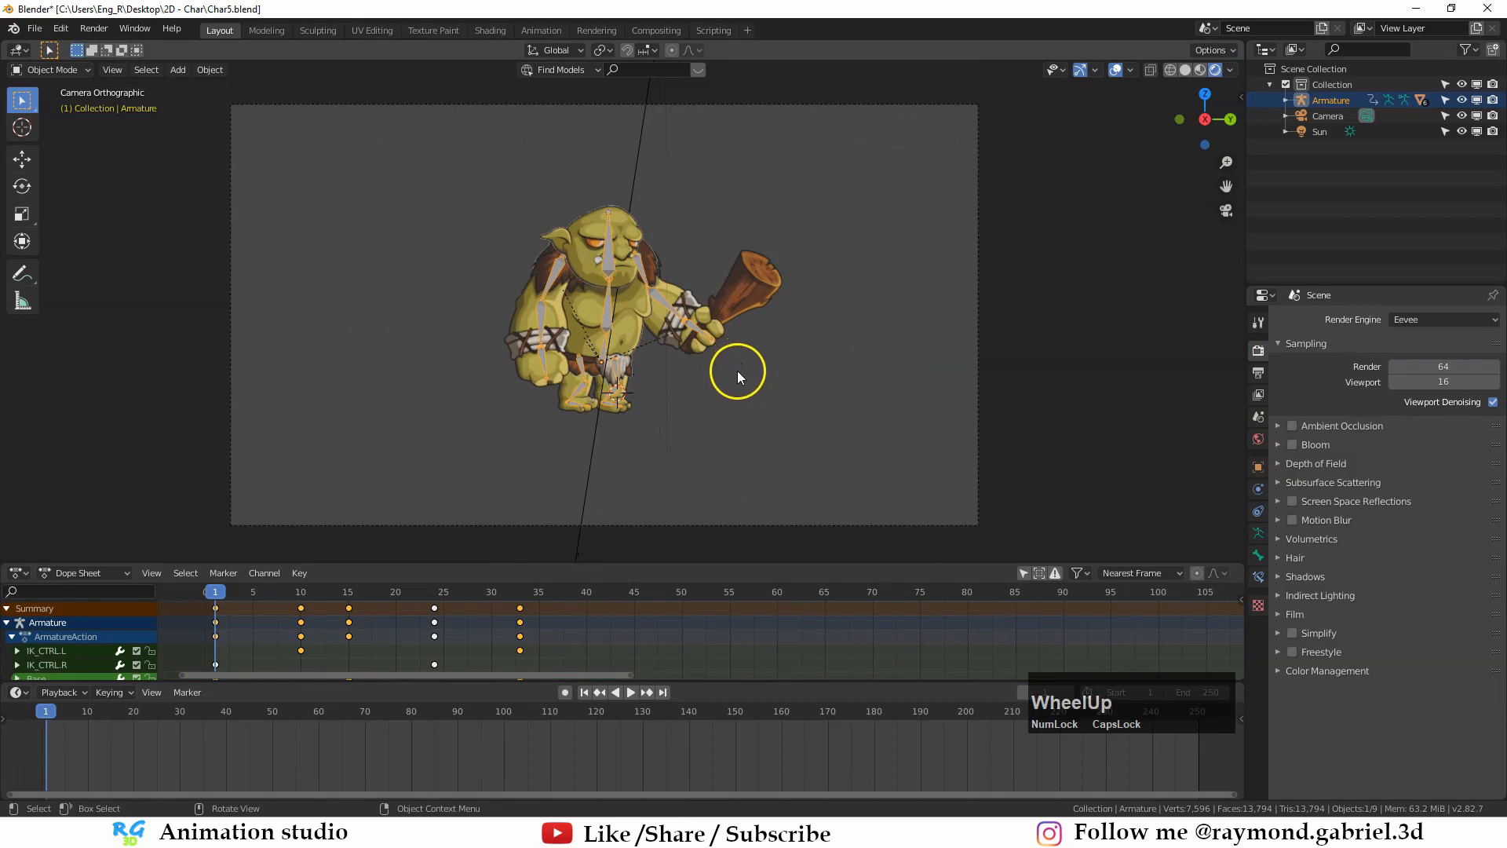
{"action": "scroll", "coordinate": [737, 370], "scroll_direction": "up", "scroll_amount": 1}
{"action": "left_click", "coordinate": [1457, 367]}
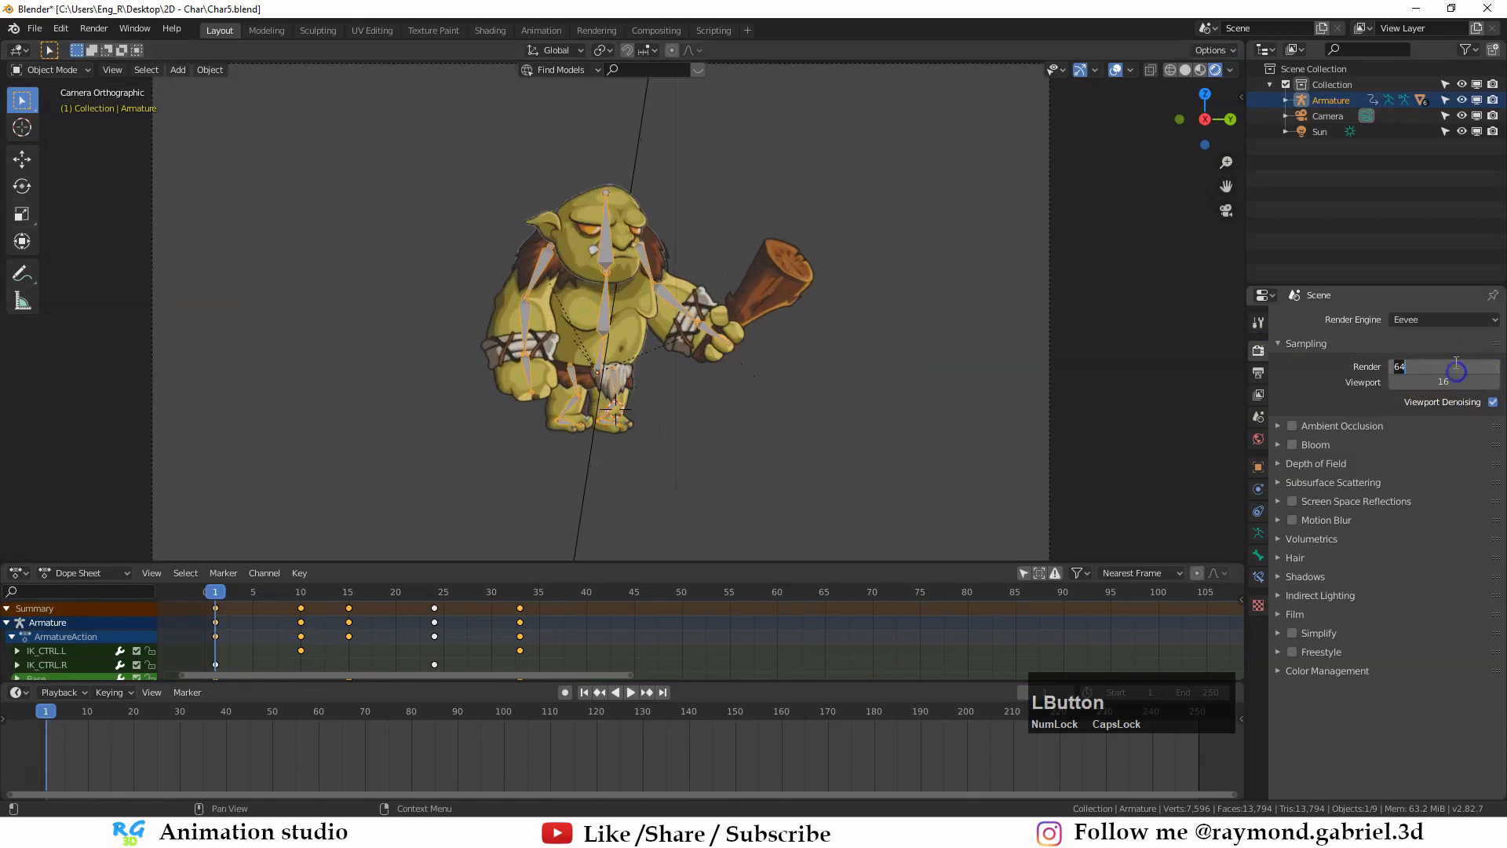
{"action": "type", "text": "10"}
{"action": "key", "text": "KP_Enter"}
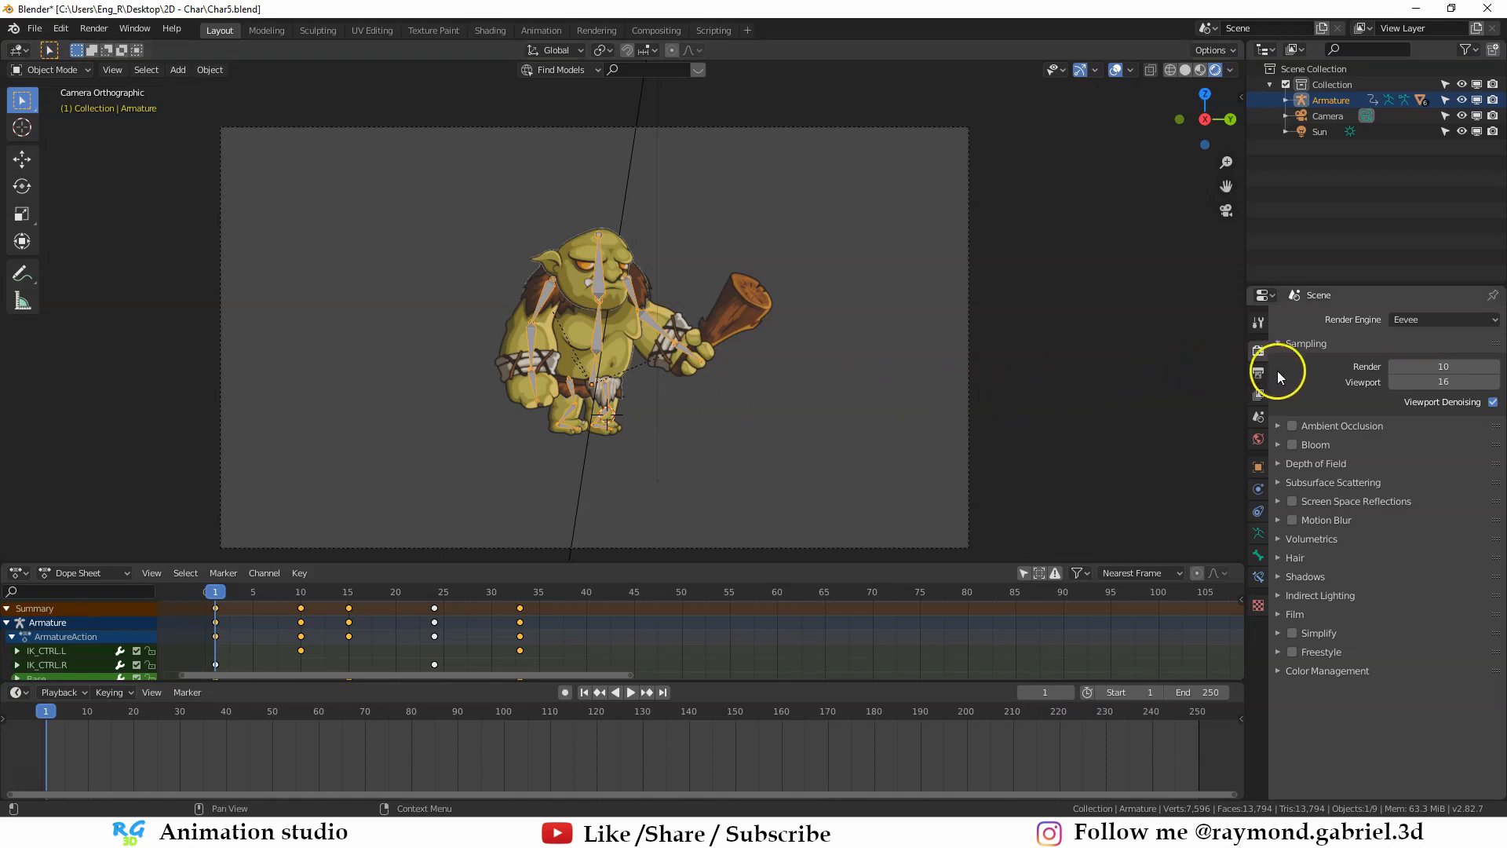
Step: Create a folder named Render inside the 2D - Char folder and set it as the render output path
{"action": "left_click", "coordinate": [1260, 376]}
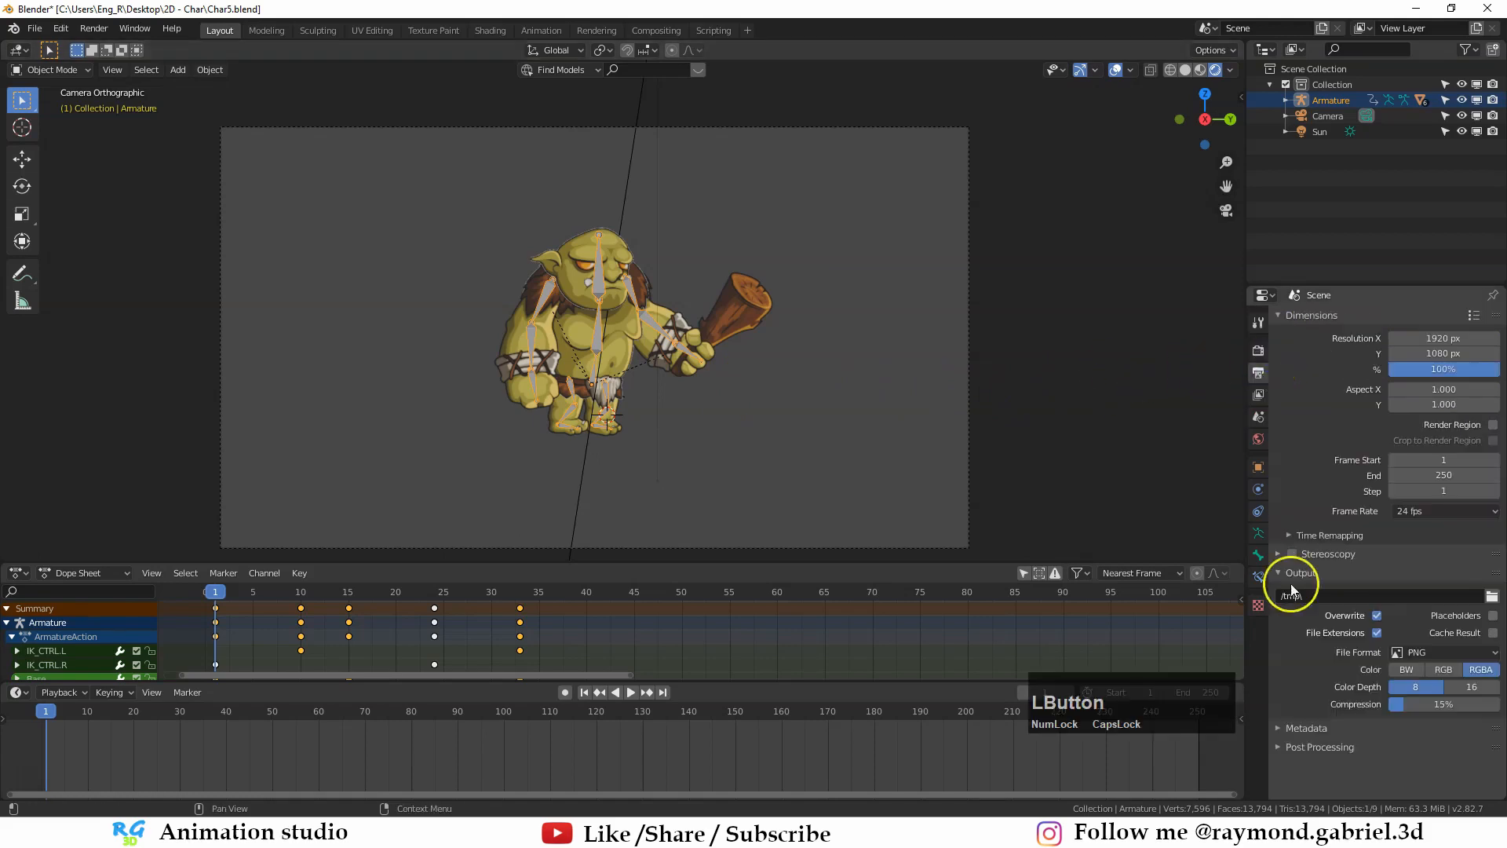
{"action": "left_click", "coordinate": [1492, 596]}
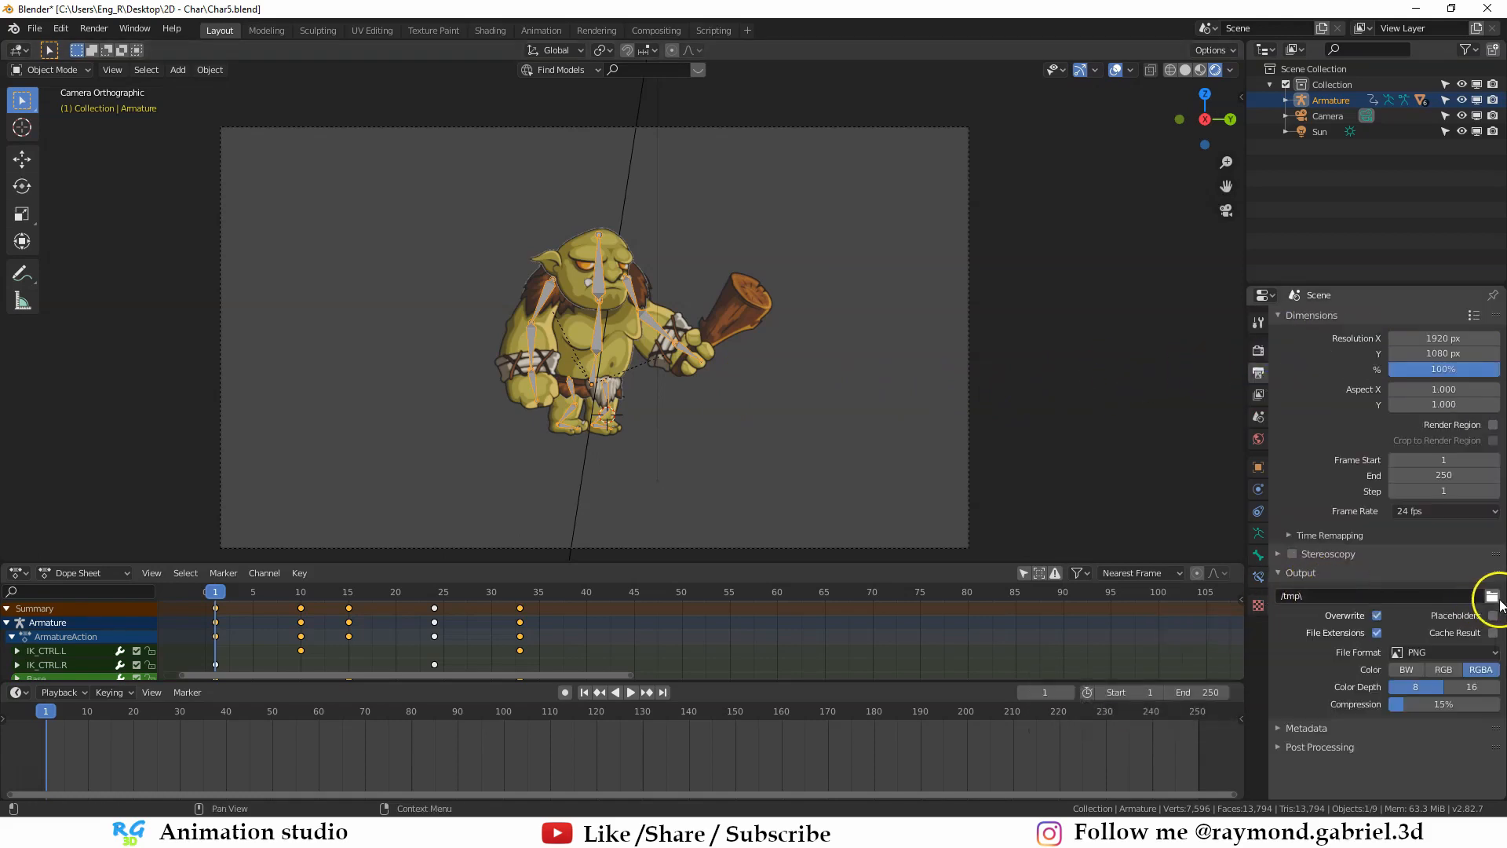
{"action": "left_click", "coordinate": [407, 354]}
{"action": "left_click", "coordinate": [408, 462]}
{"action": "left_click", "coordinate": [651, 223]}
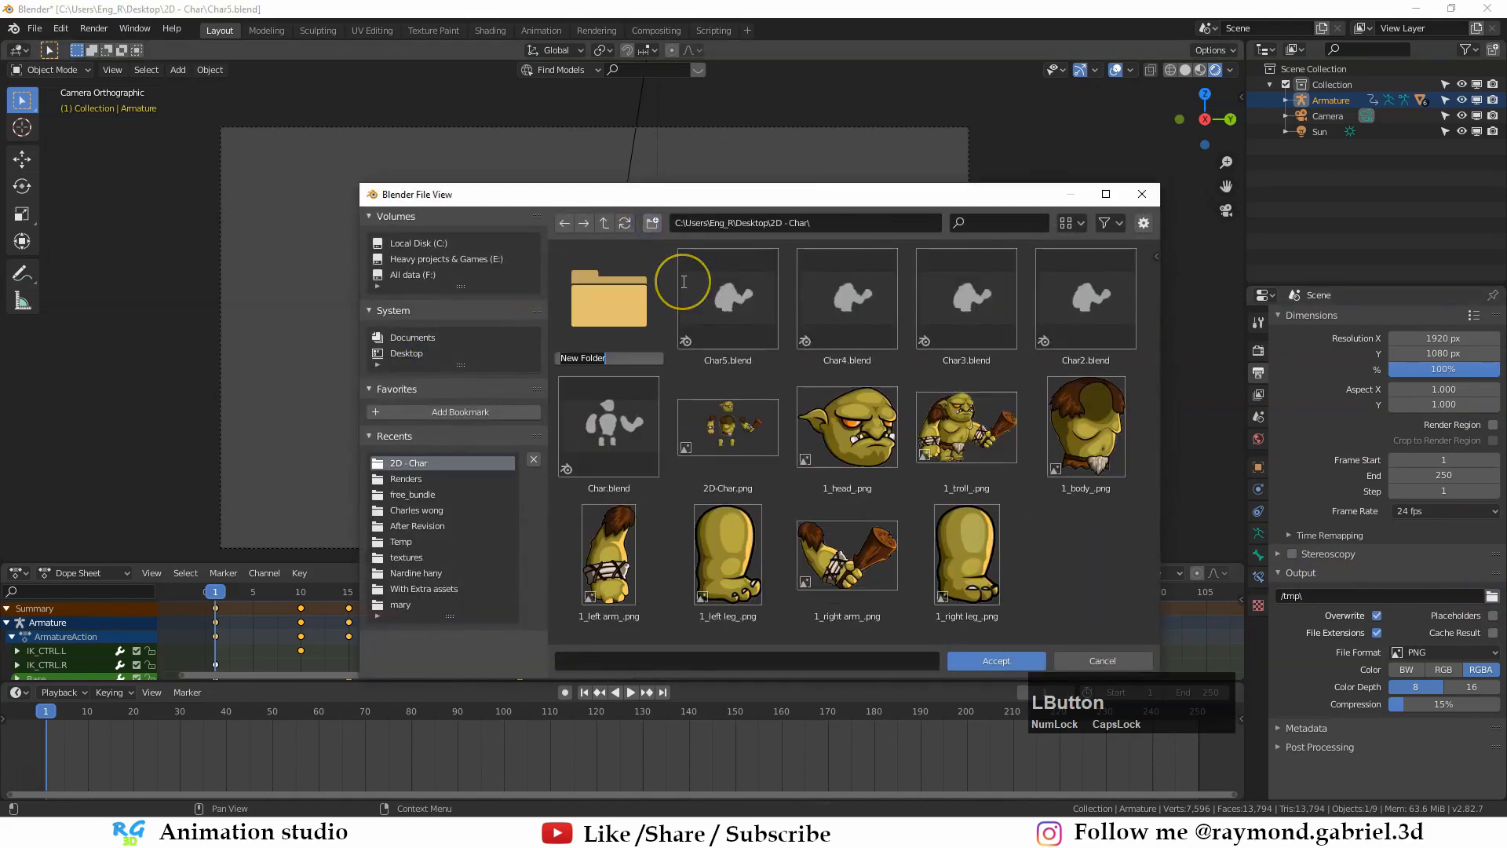
{"action": "type", "text": "rENDE"}
{"action": "key", "text": "BackSpace"}
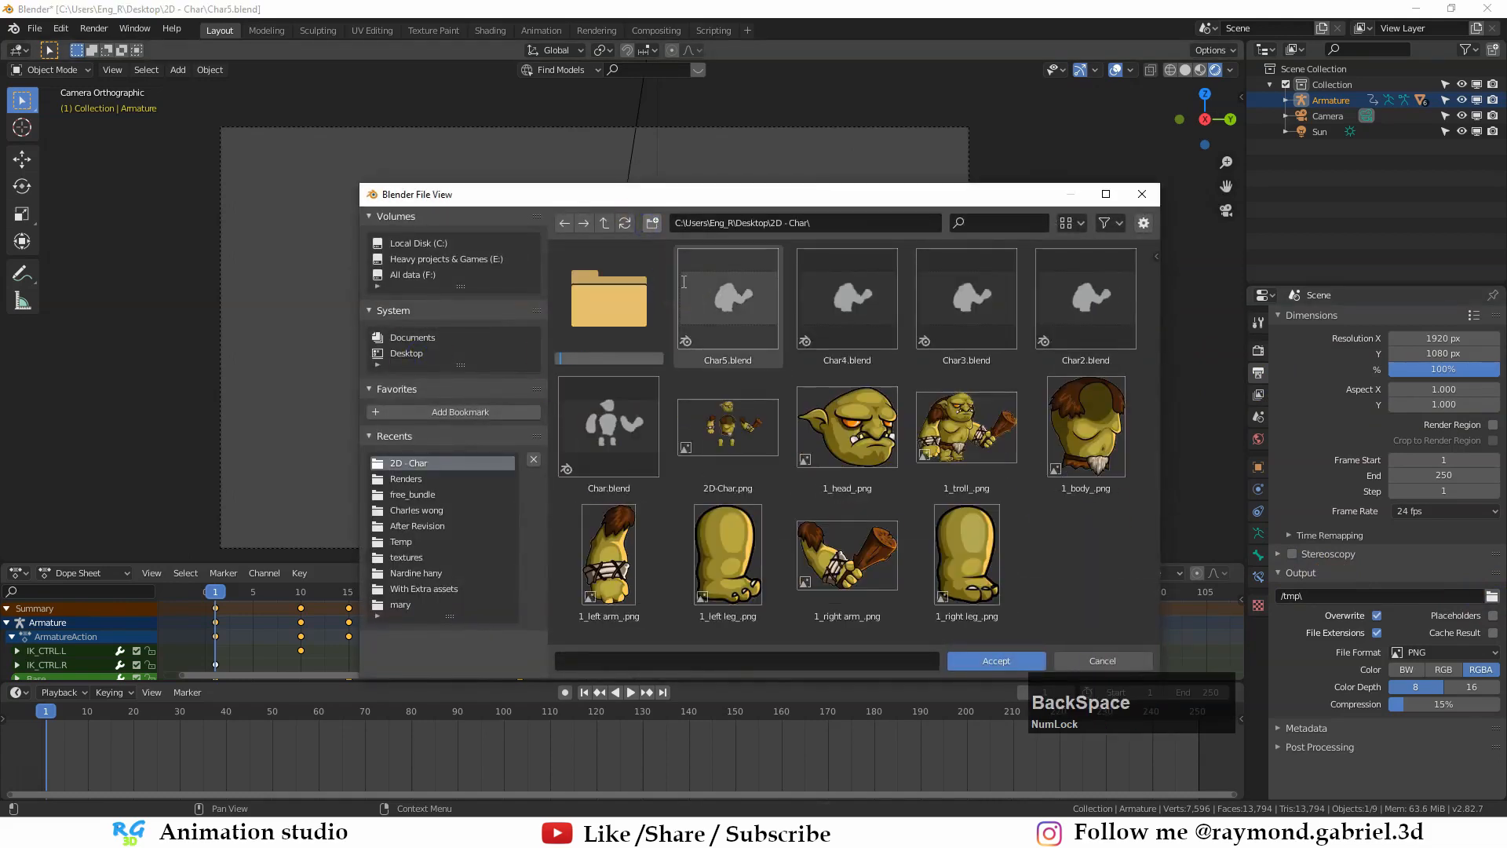
{"action": "type", "text": "Render"}
{"action": "key", "text": "Return"}
{"action": "double_click", "coordinate": [591, 318]}
{"action": "left_click", "coordinate": [987, 658]}
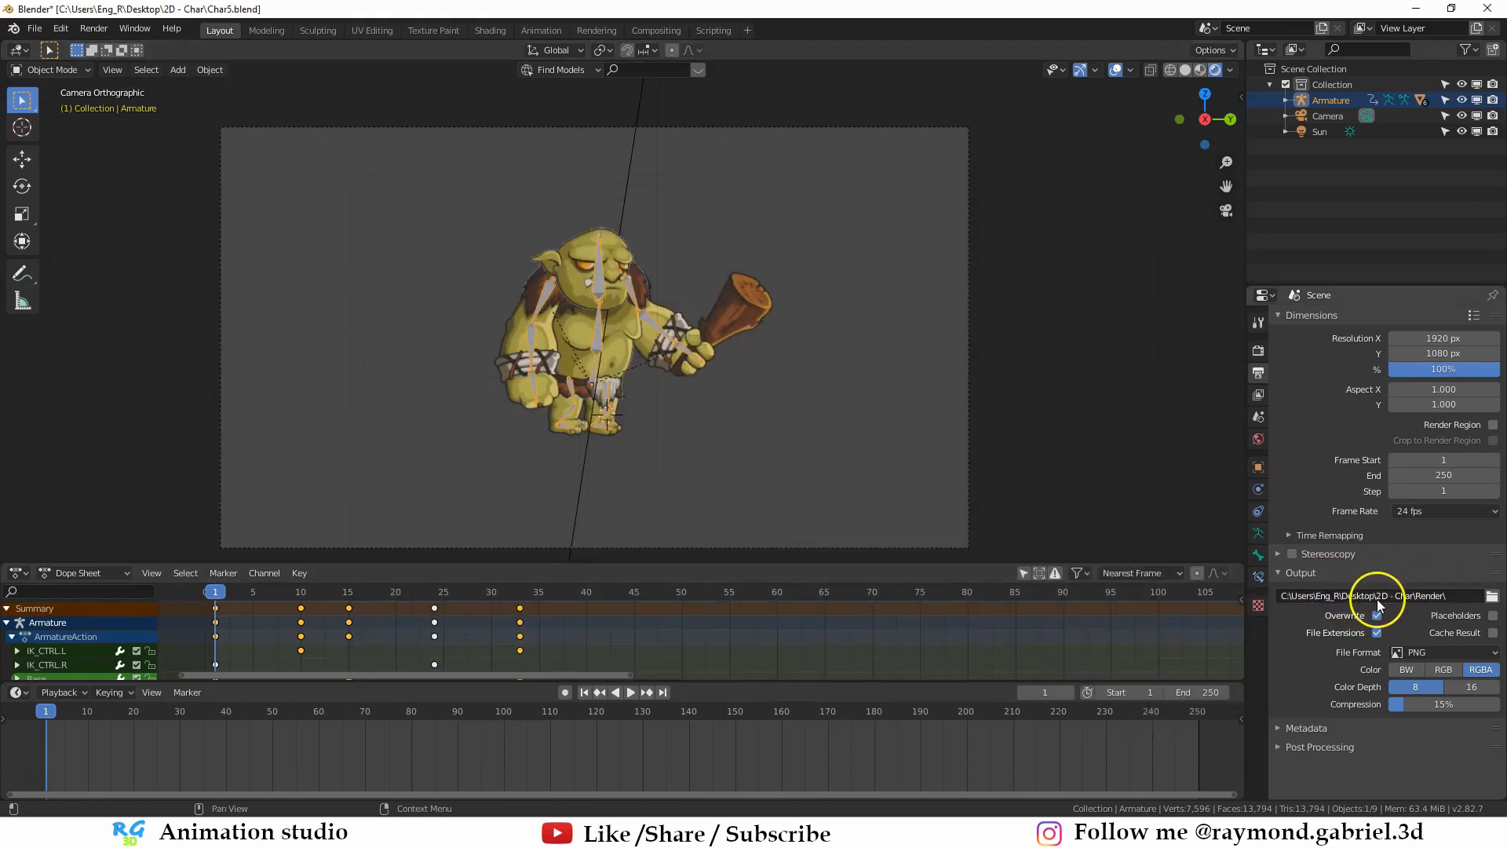
Step: Examine the available output file formats, including FFmpeg video, without changing the PNG setting
{"action": "left_click", "coordinate": [1453, 655]}
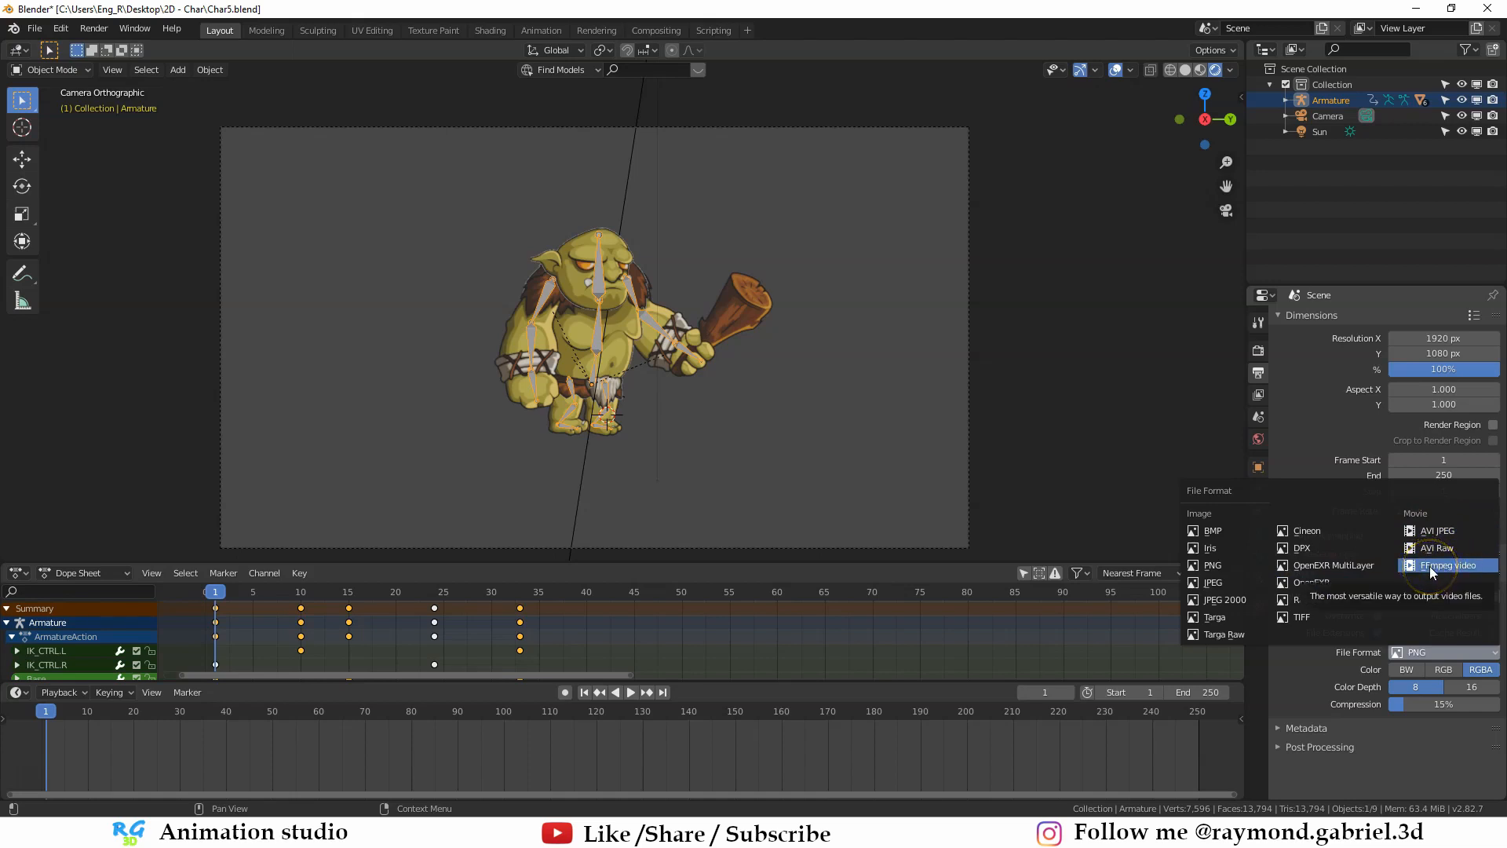
{"action": "key", "text": "Escape"}
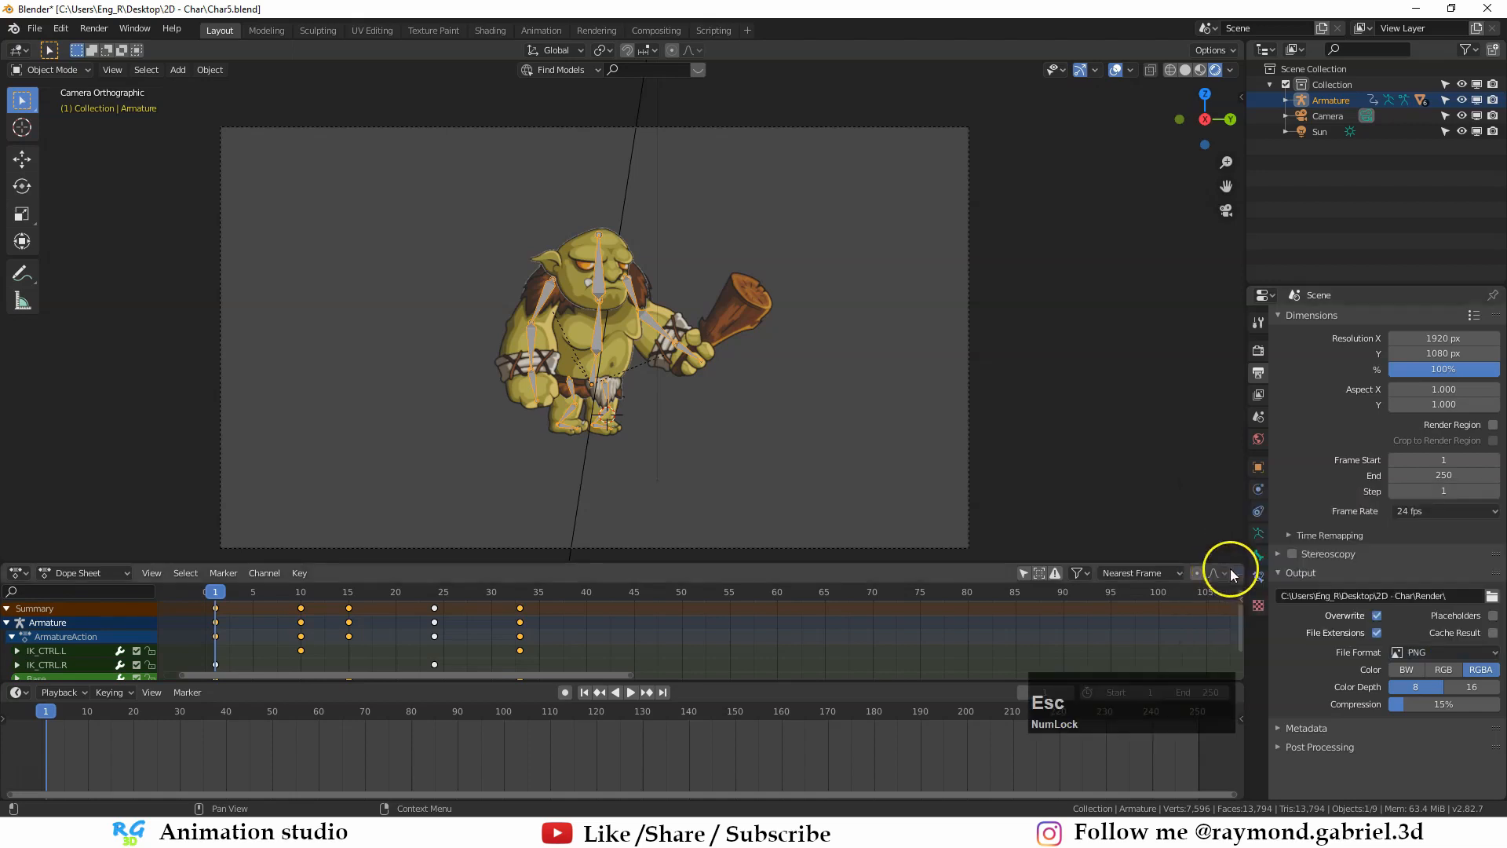
{"action": "left_click", "coordinate": [1425, 653]}
{"action": "key", "text": "Escape"}
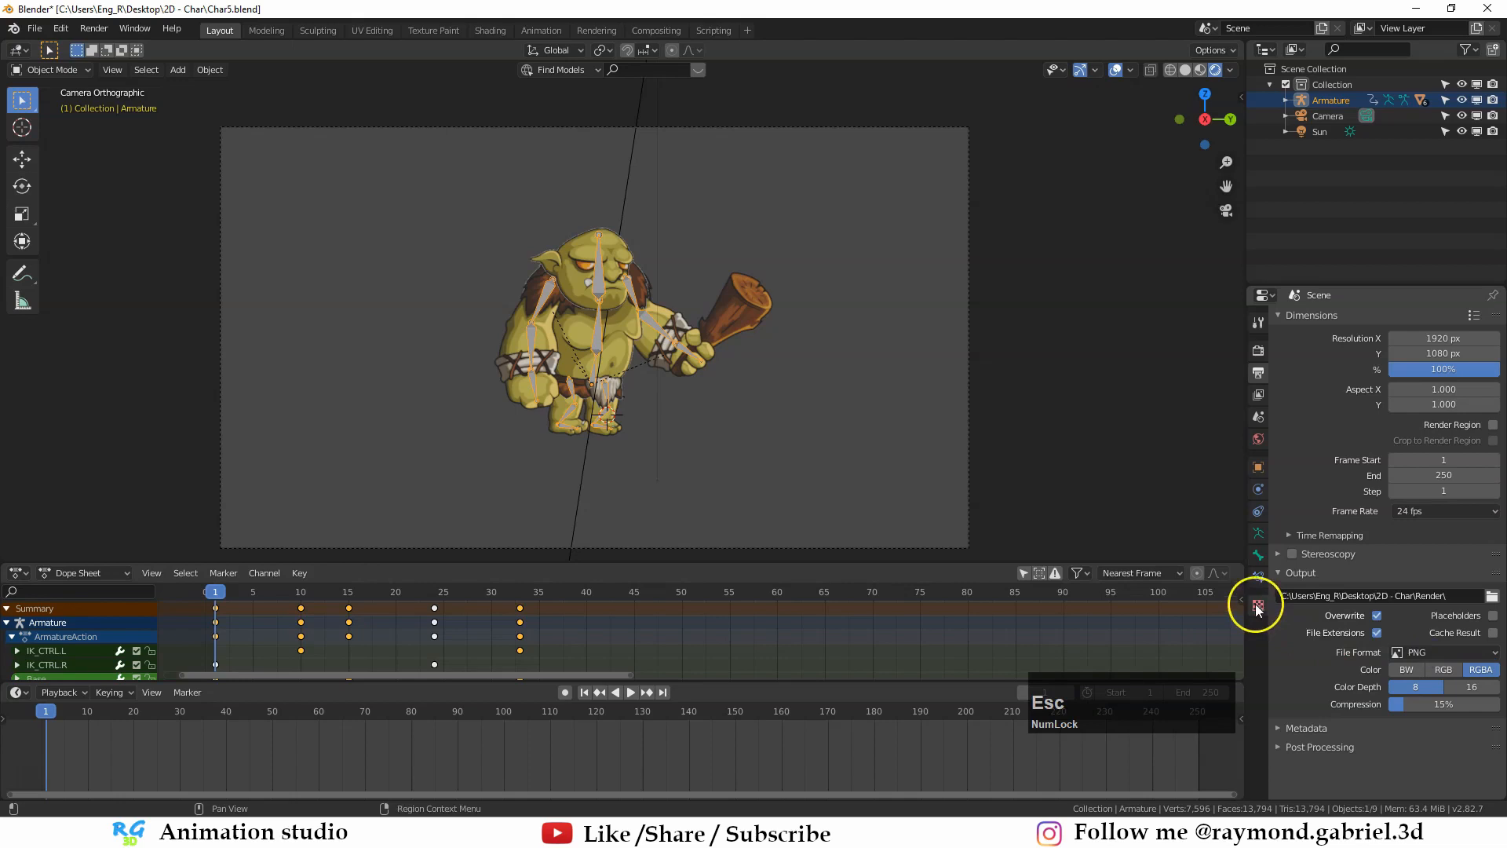
{"action": "left_click", "coordinate": [1429, 652]}
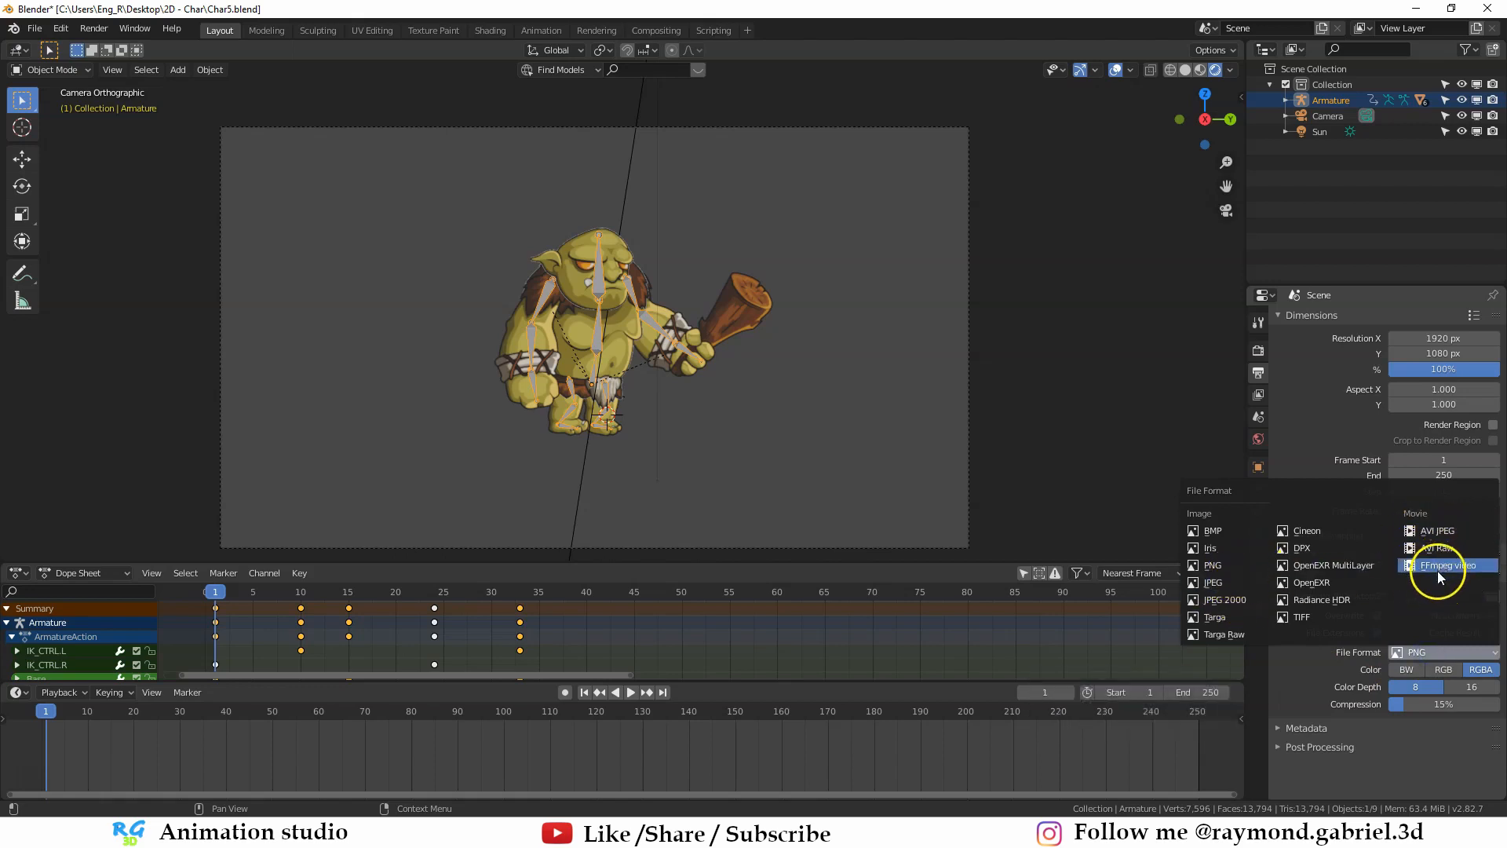
{"action": "key", "text": "Escape"}
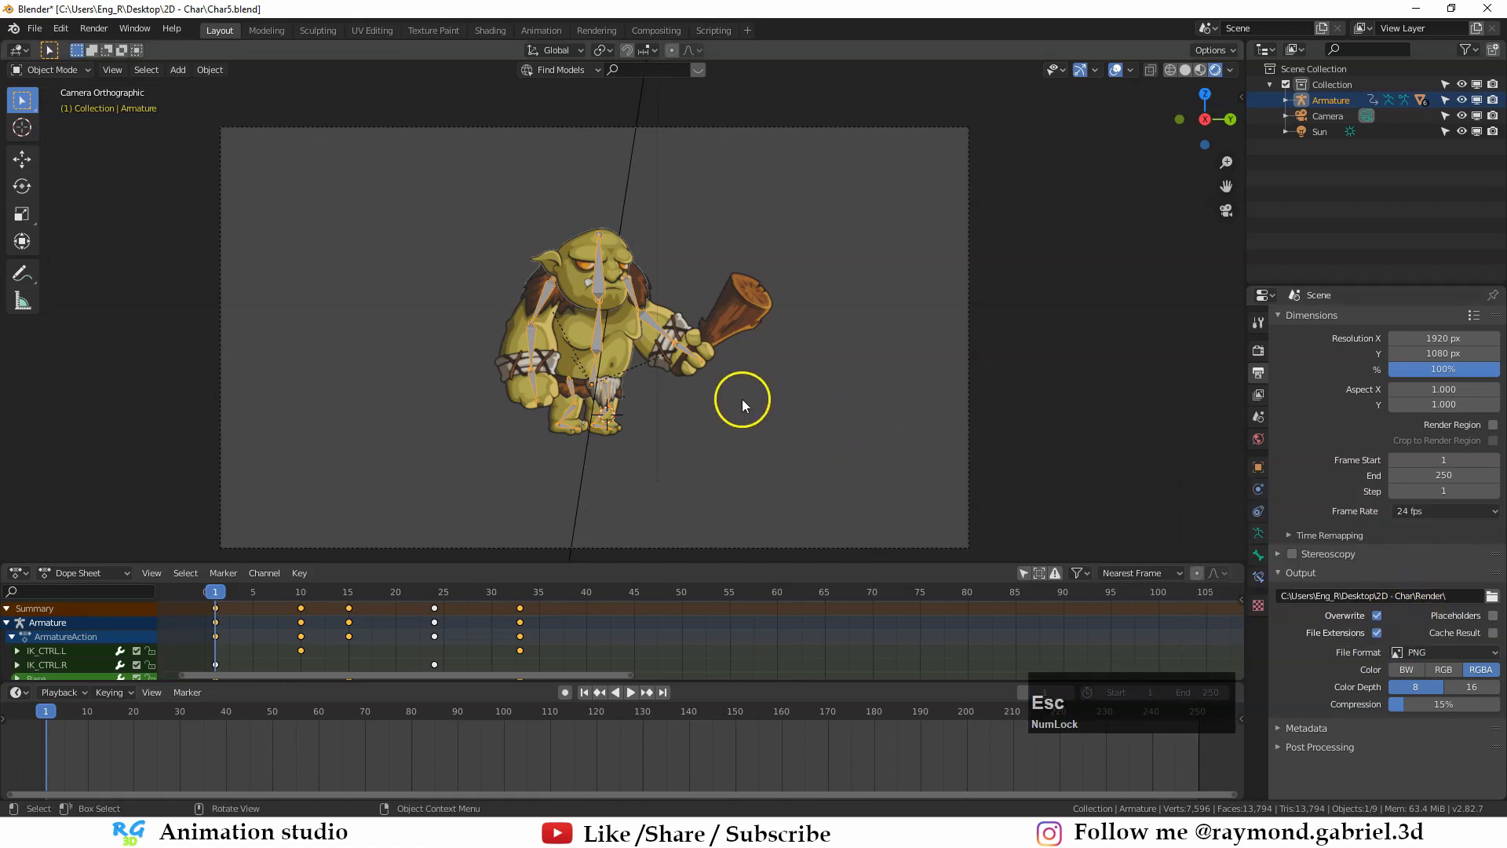
{"action": "left_click", "coordinate": [97, 30]}
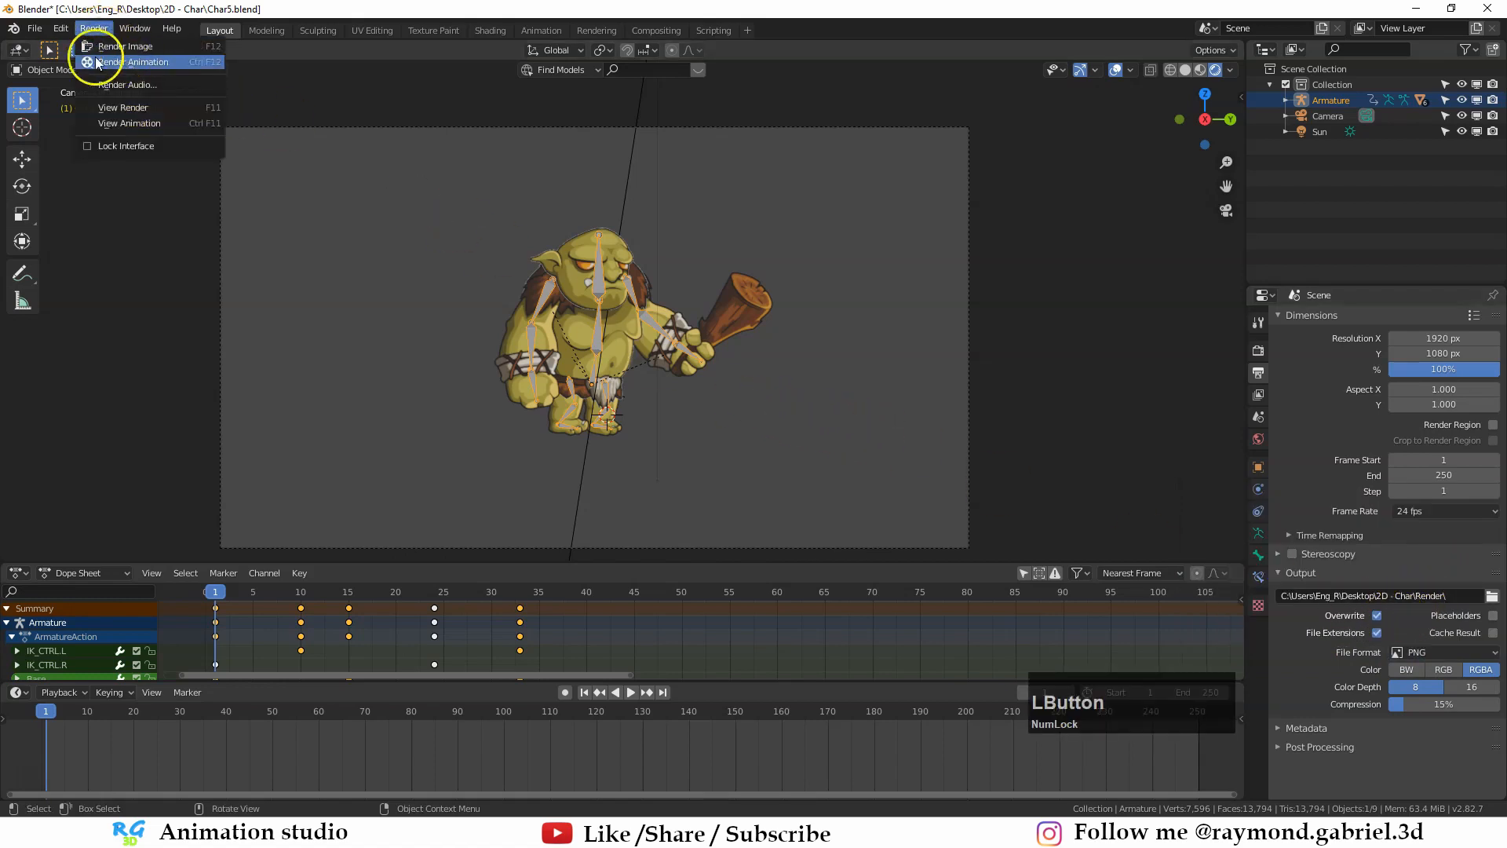
{"action": "left_click", "coordinate": [143, 61]}
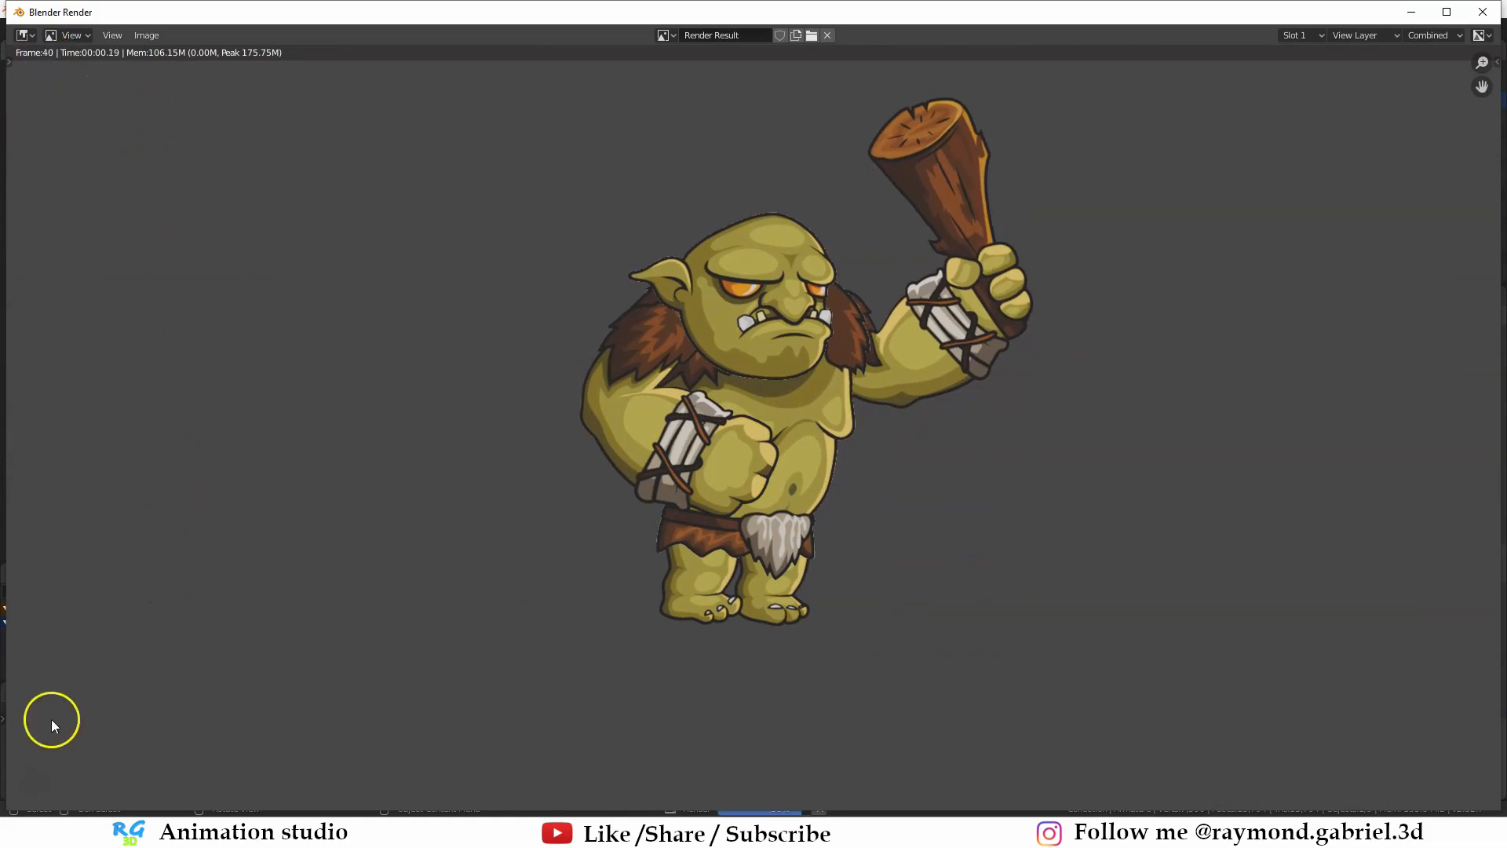
{"action": "key", "text": "Escape"}
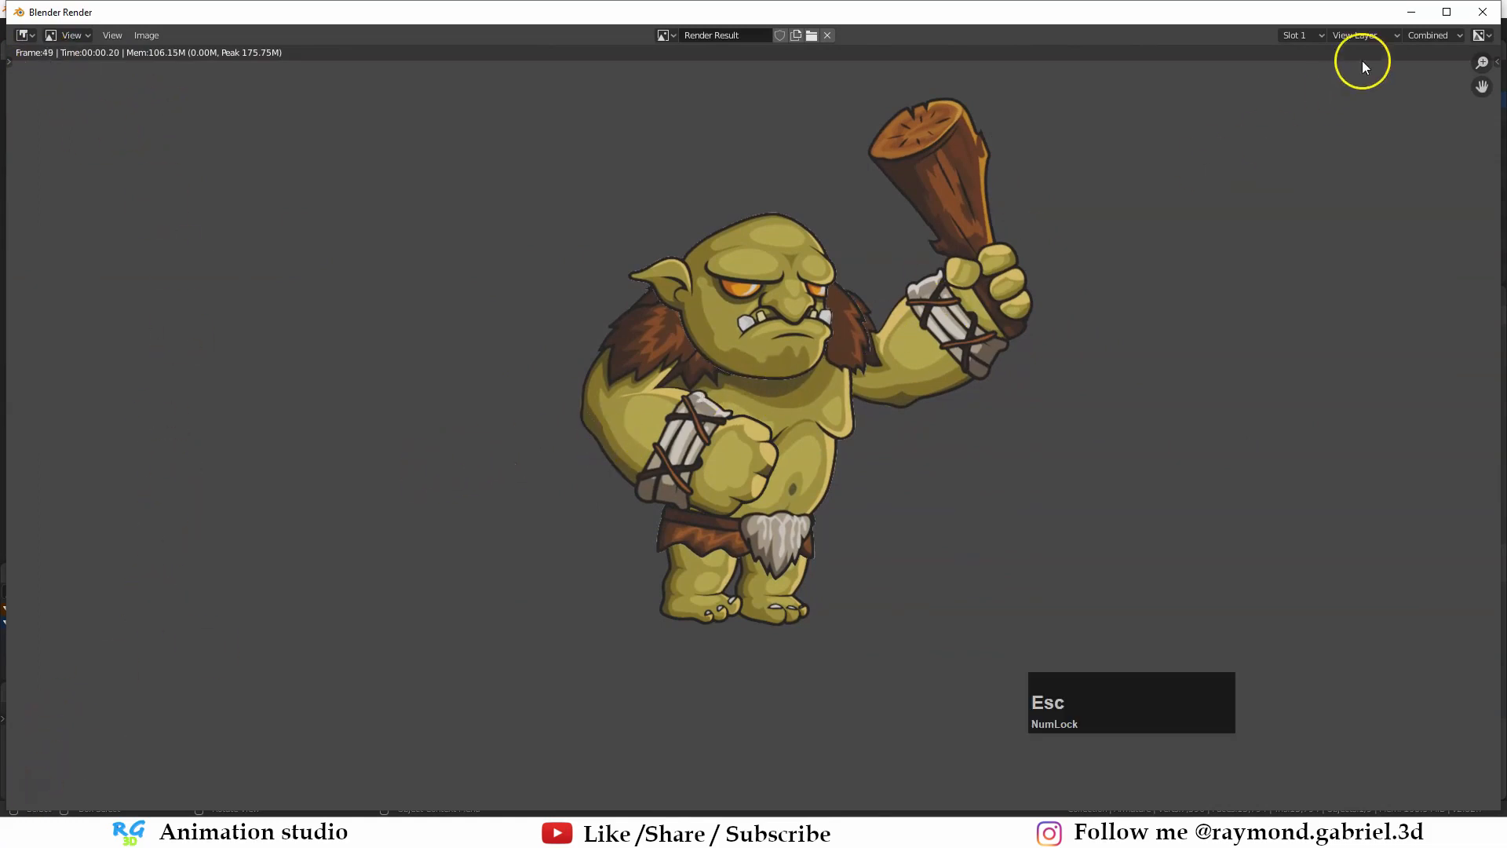
{"action": "left_click", "coordinate": [1483, 12]}
{"action": "left_click", "coordinate": [1258, 373]}
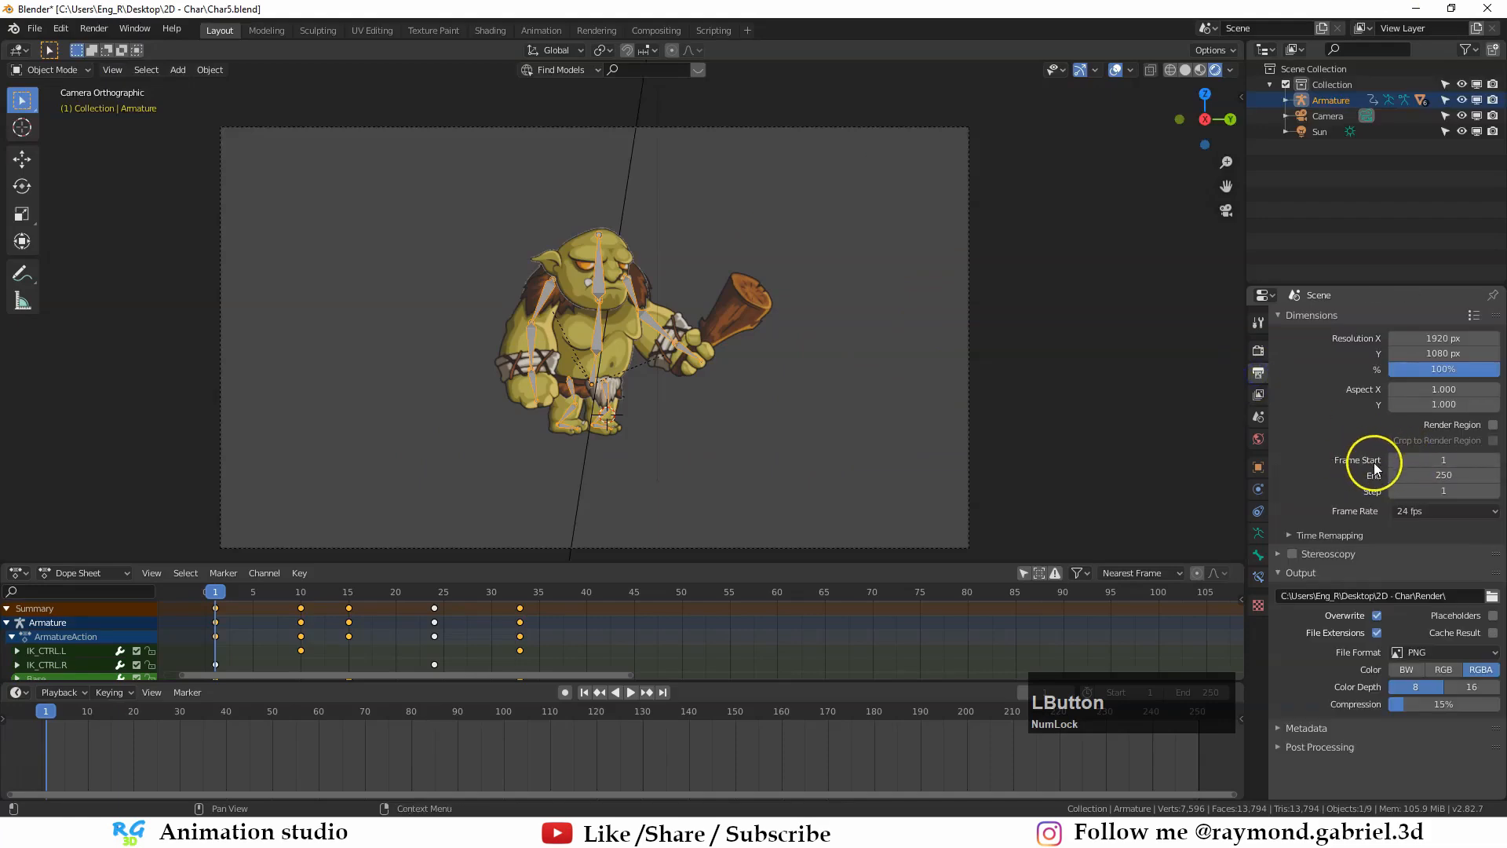
Step: Move the playhead to the last keyframe at frame 33 and set the scene's end frame to 33
{"action": "left_click", "coordinate": [1437, 461]}
{"action": "key", "text": "Escape"}
{"action": "left_click", "coordinate": [1434, 477]}
{"action": "key", "text": "Escape"}
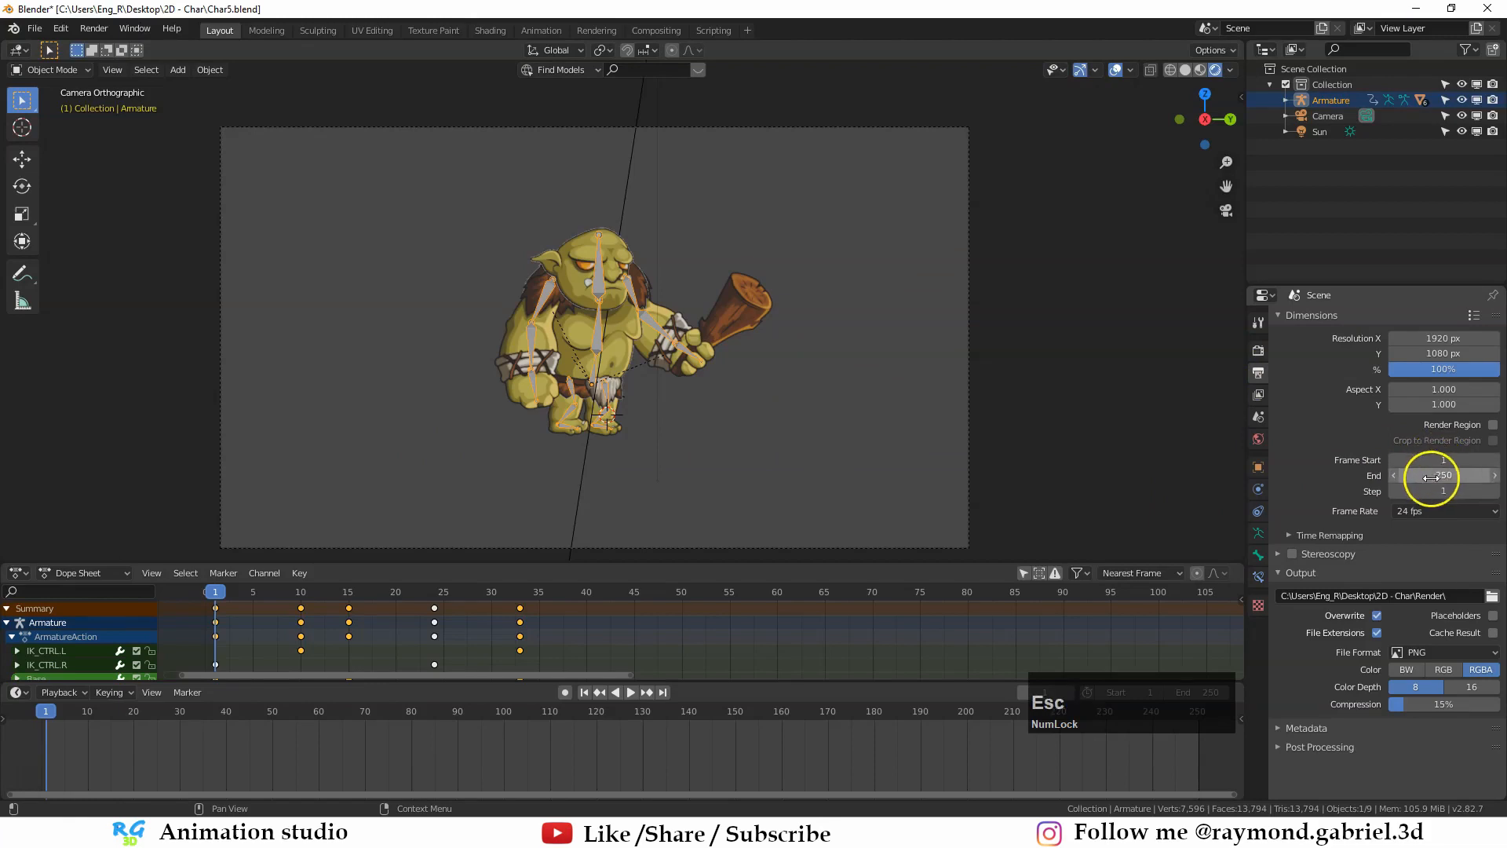
{"action": "left_click", "coordinate": [1425, 476]}
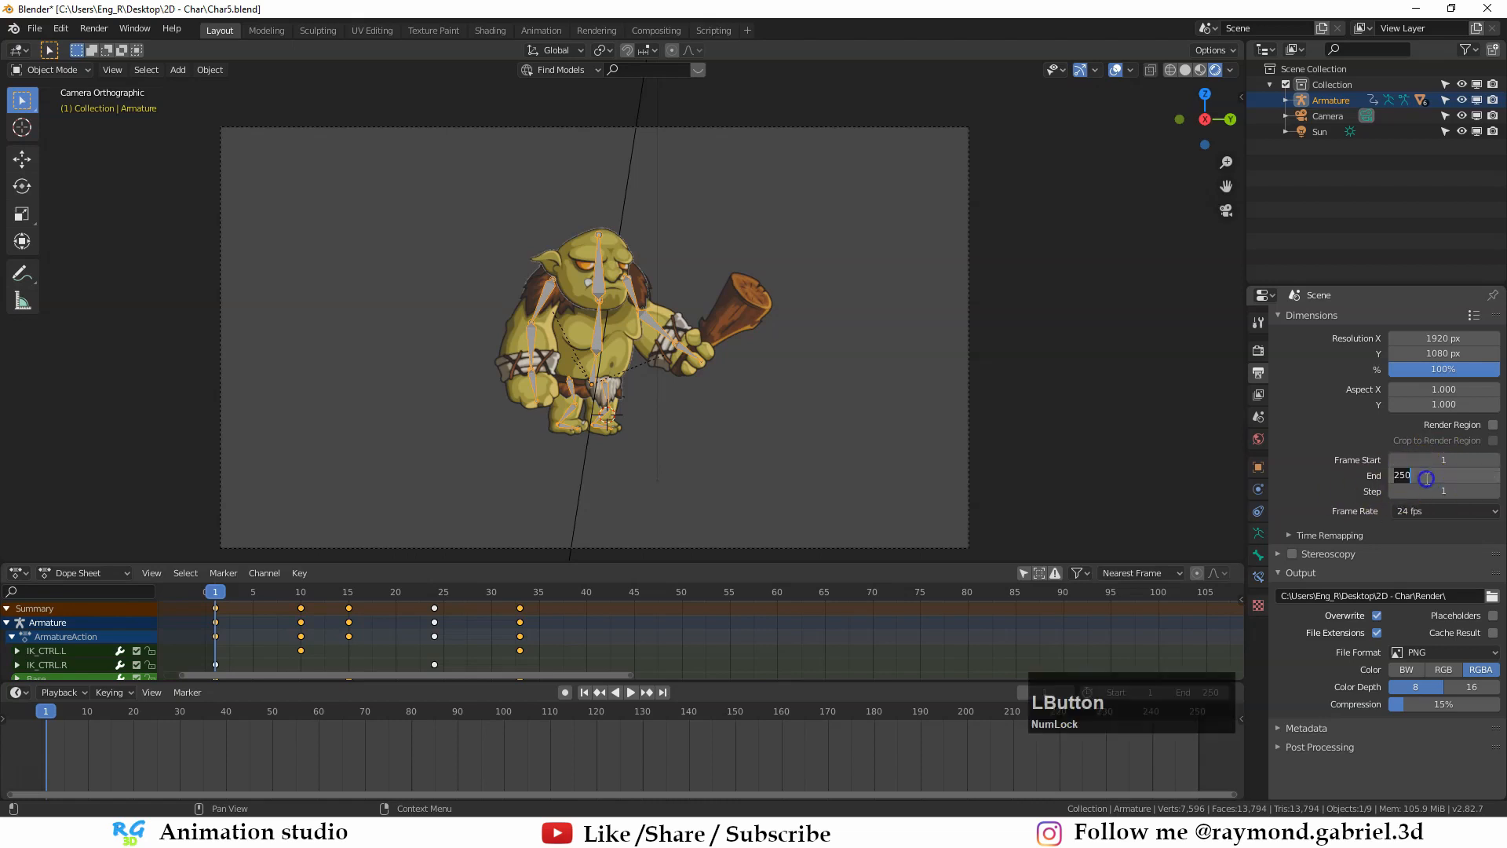
{"action": "key", "text": "Escape"}
{"action": "left_click_drag", "start_coordinate": [219, 594], "coordinate": [520, 594]}
{"action": "left_click", "coordinate": [1450, 481]}
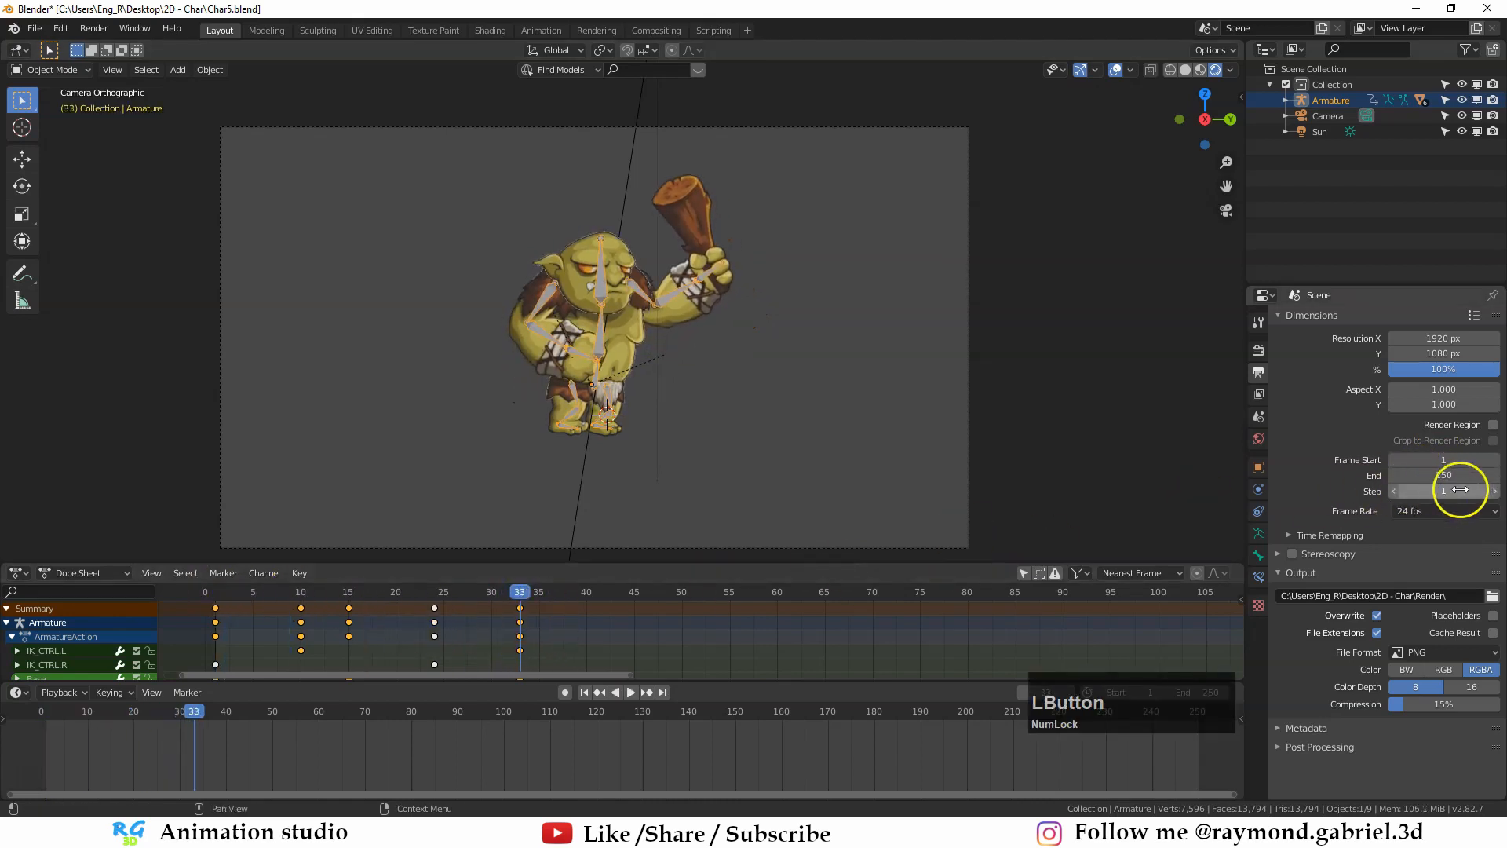
{"action": "type", "text": "33"}
{"action": "key", "text": "KP_Enter"}
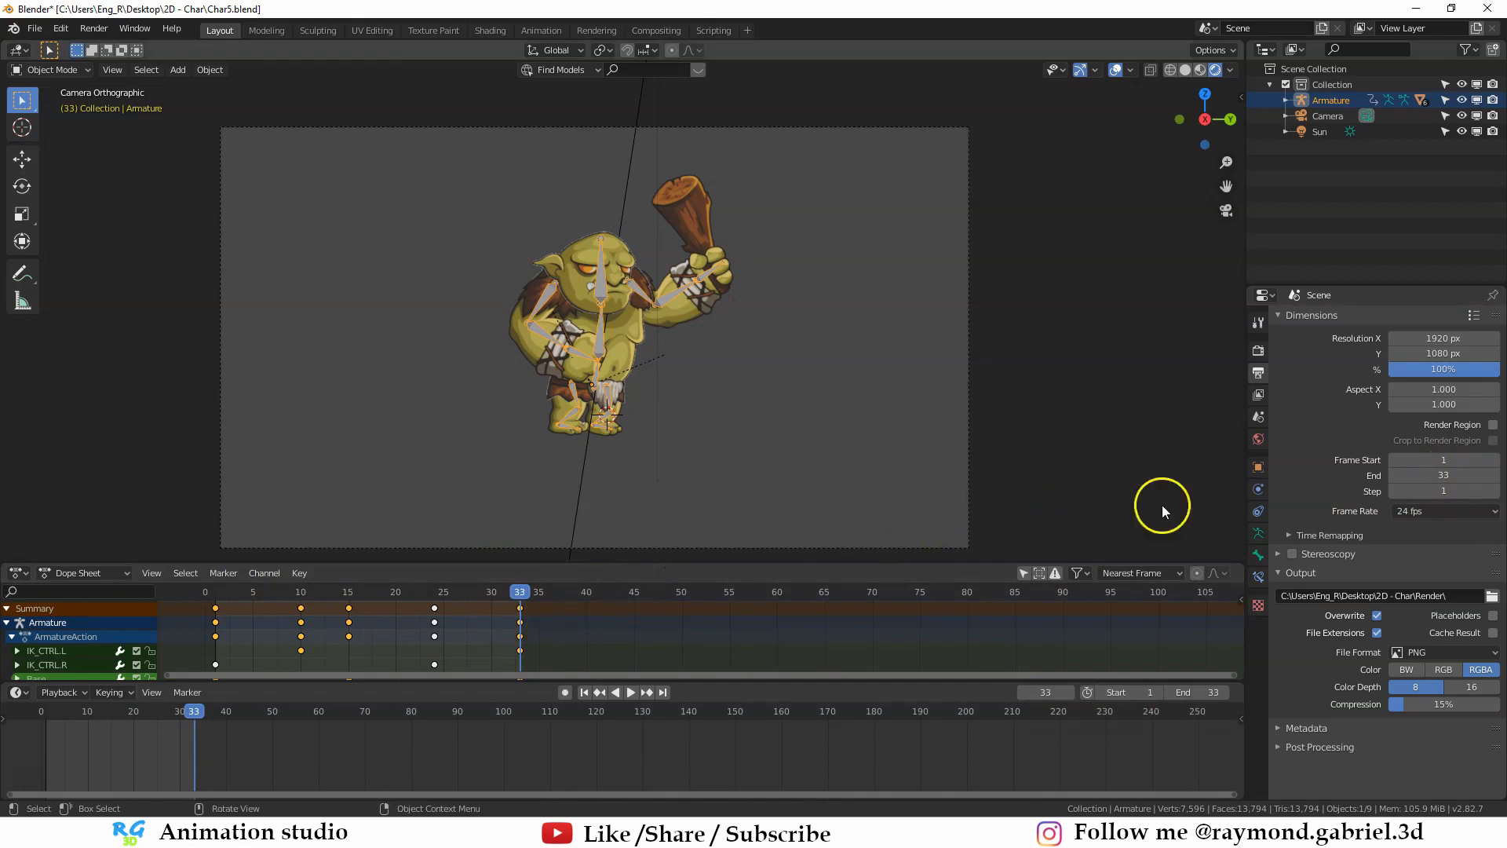
Step: Render the animation, and in File Explorer open the Render folder inside 2D - Char to inspect the rendered PNG frames
{"action": "left_click", "coordinate": [93, 28]}
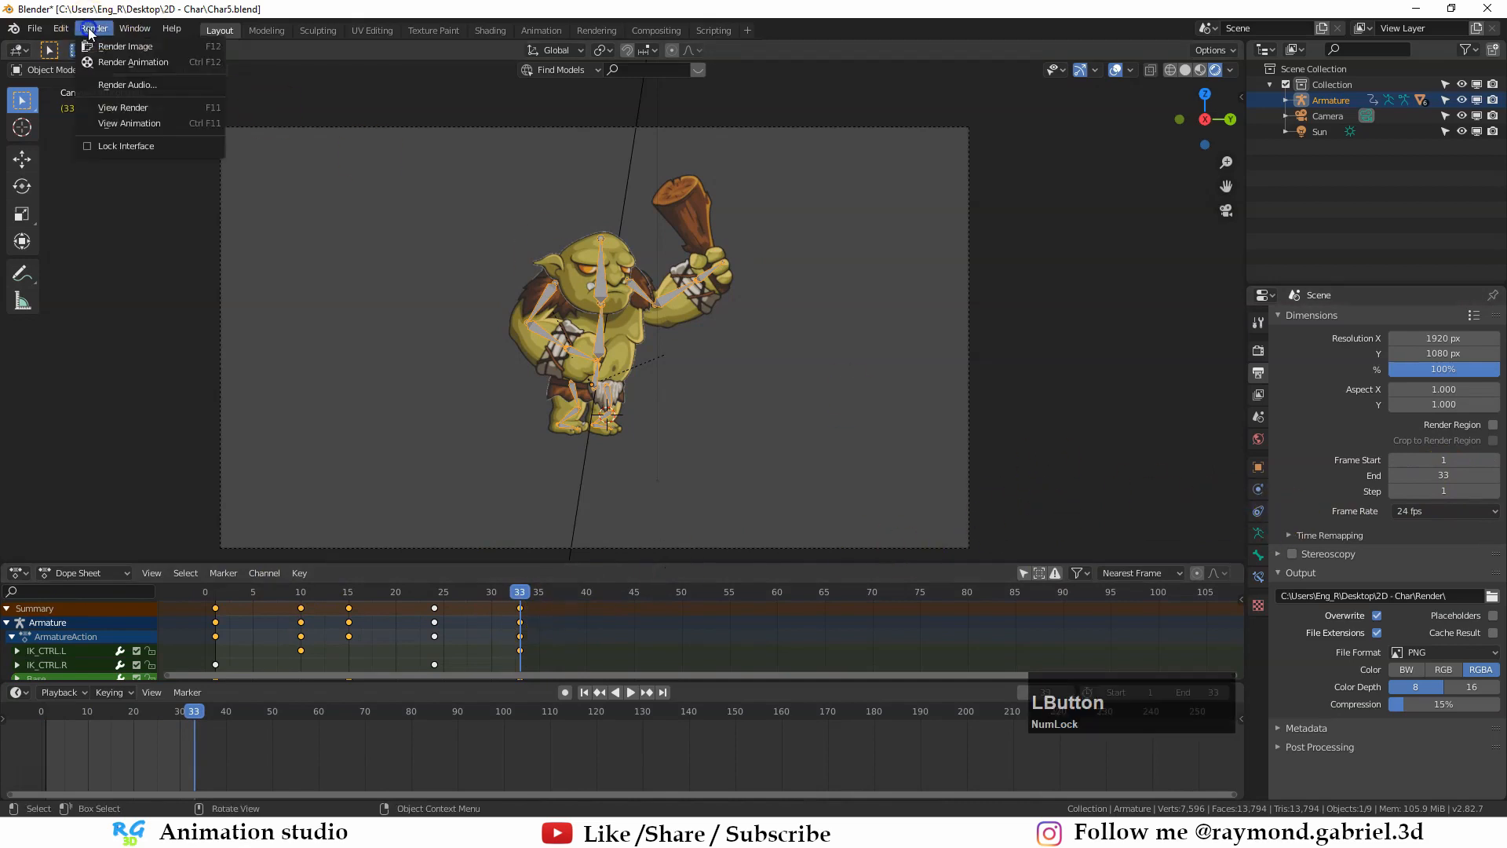
{"action": "left_click", "coordinate": [118, 61]}
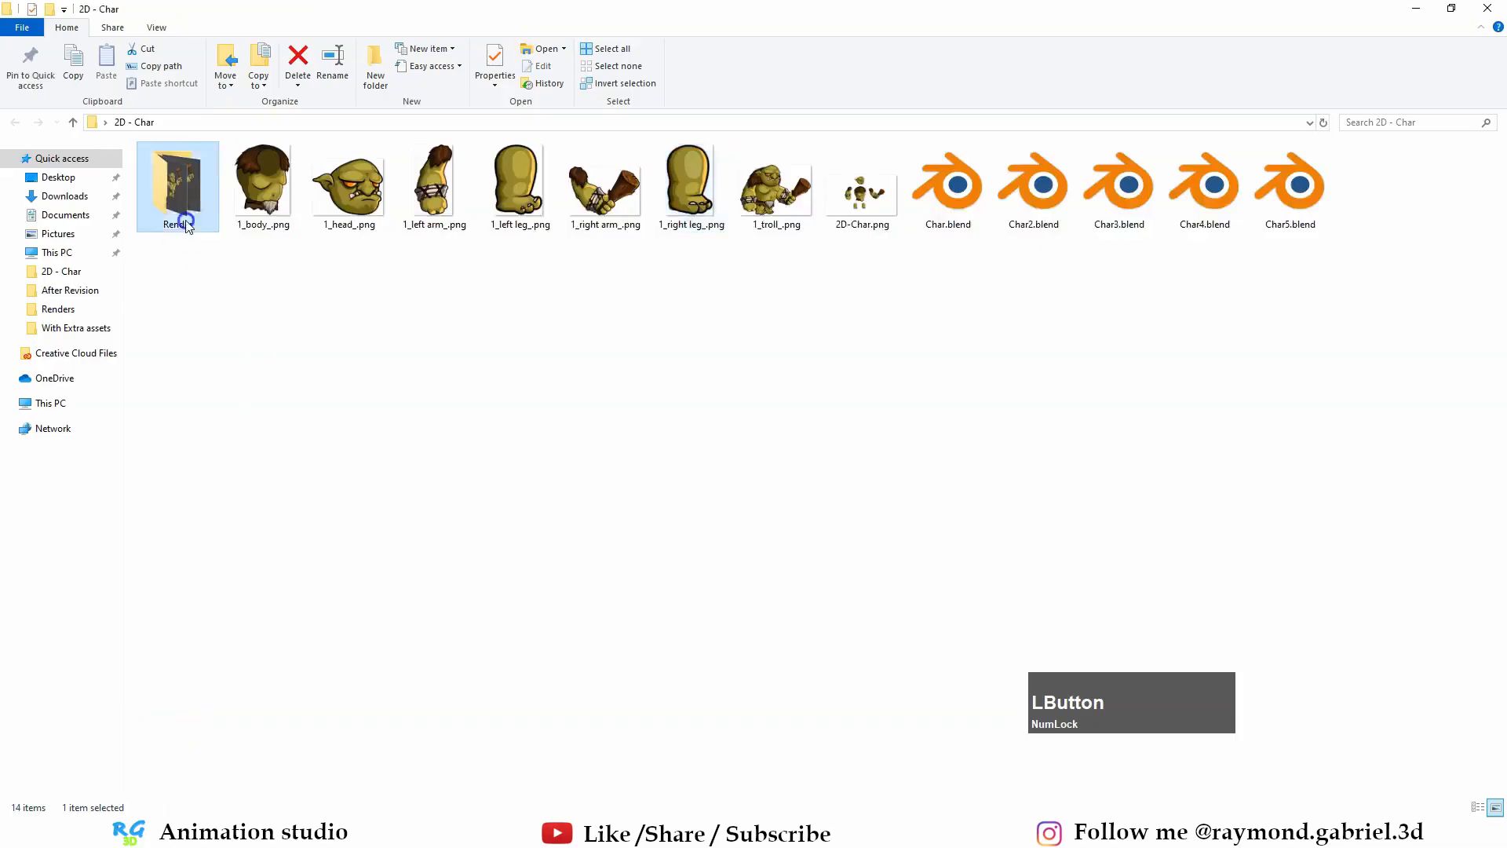
{"action": "double_click", "coordinate": [181, 216]}
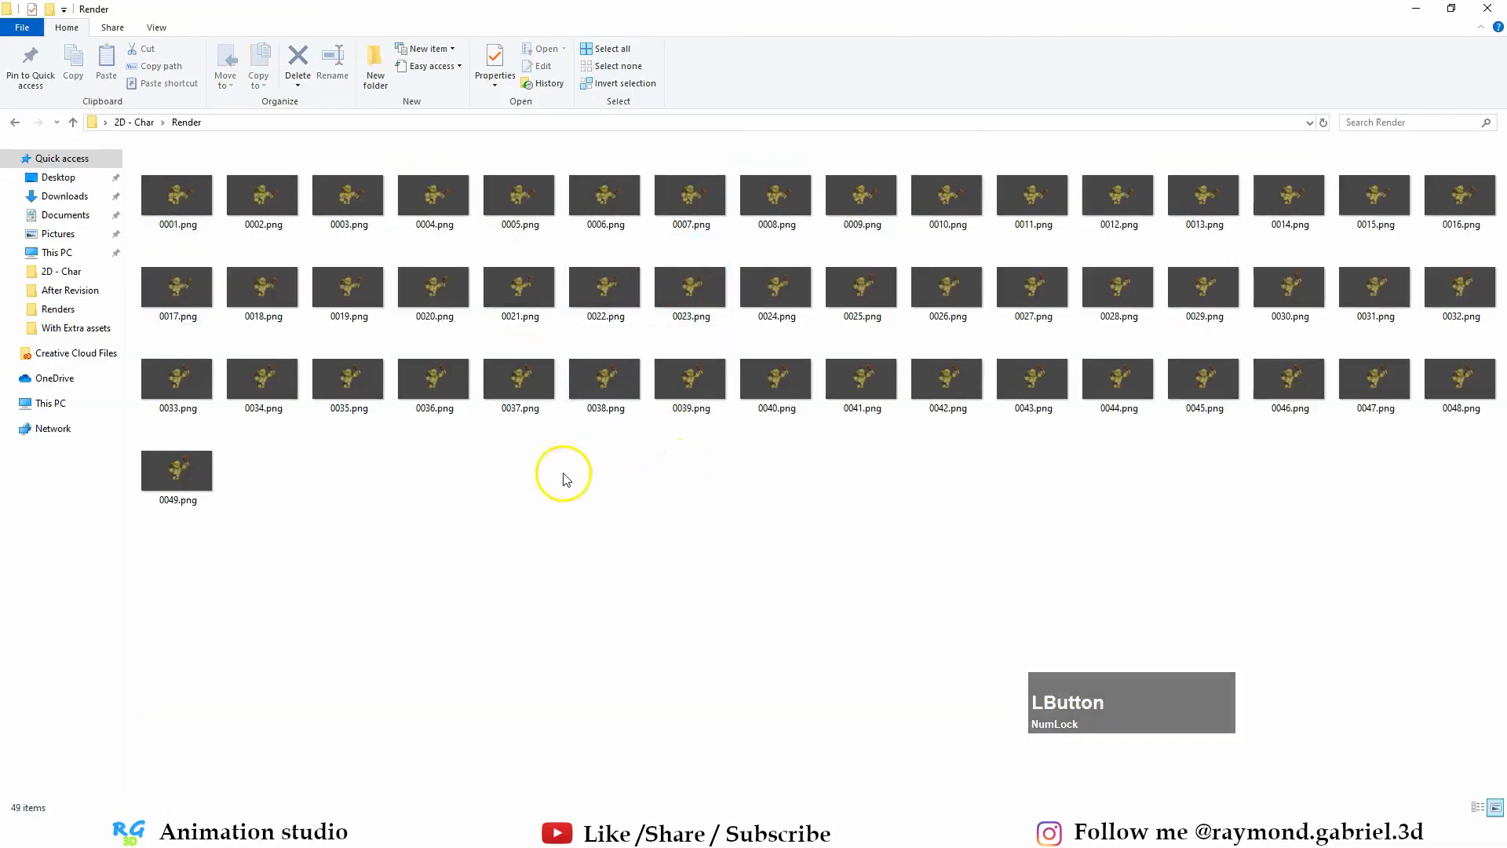
{"action": "left_click_drag", "start_coordinate": [159, 620], "coordinate": [1487, 214]}
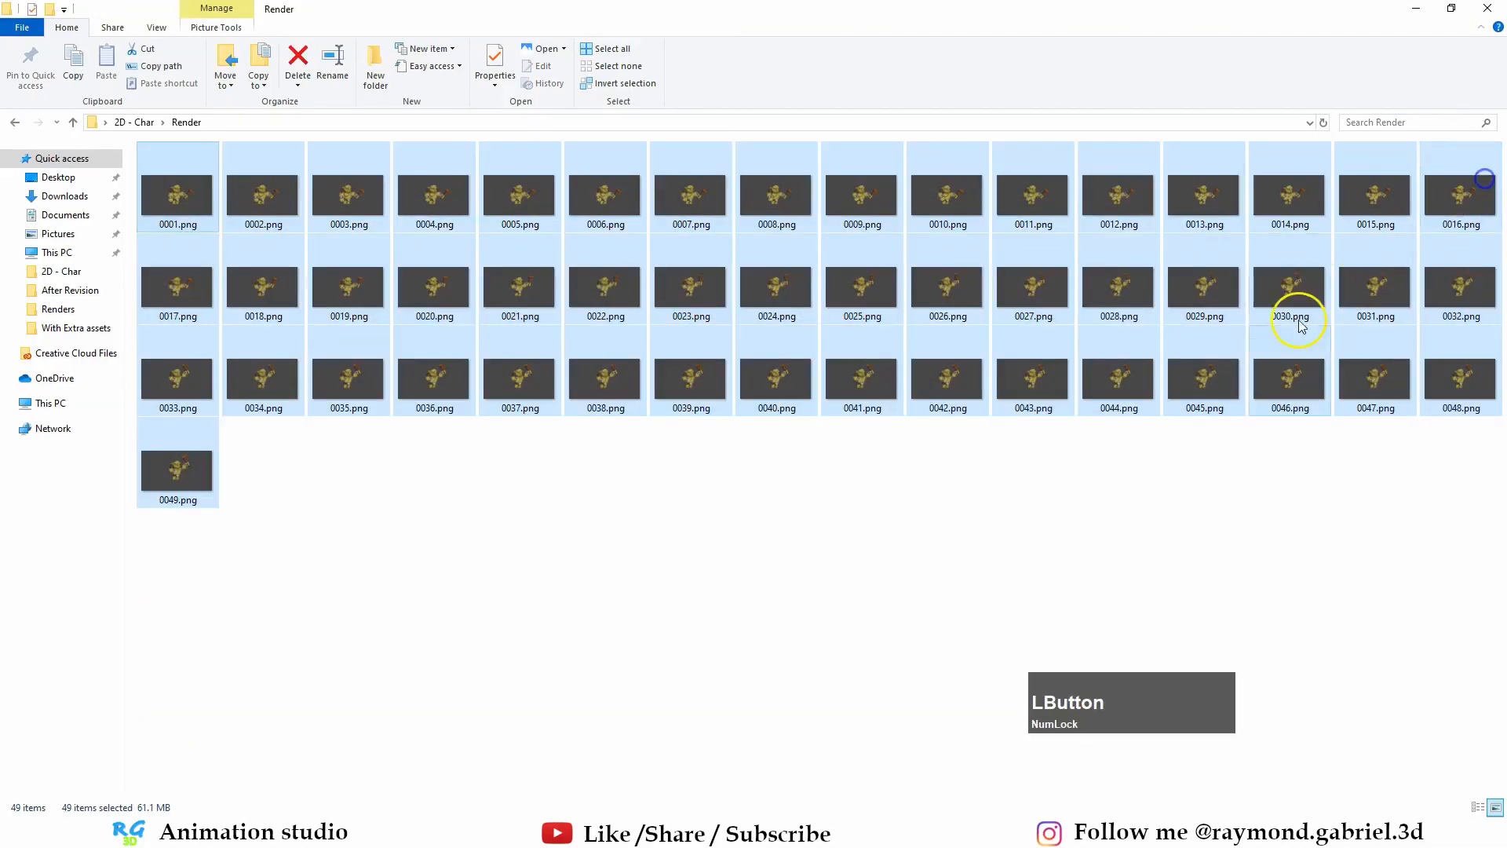
{"action": "left_click", "coordinate": [760, 571]}
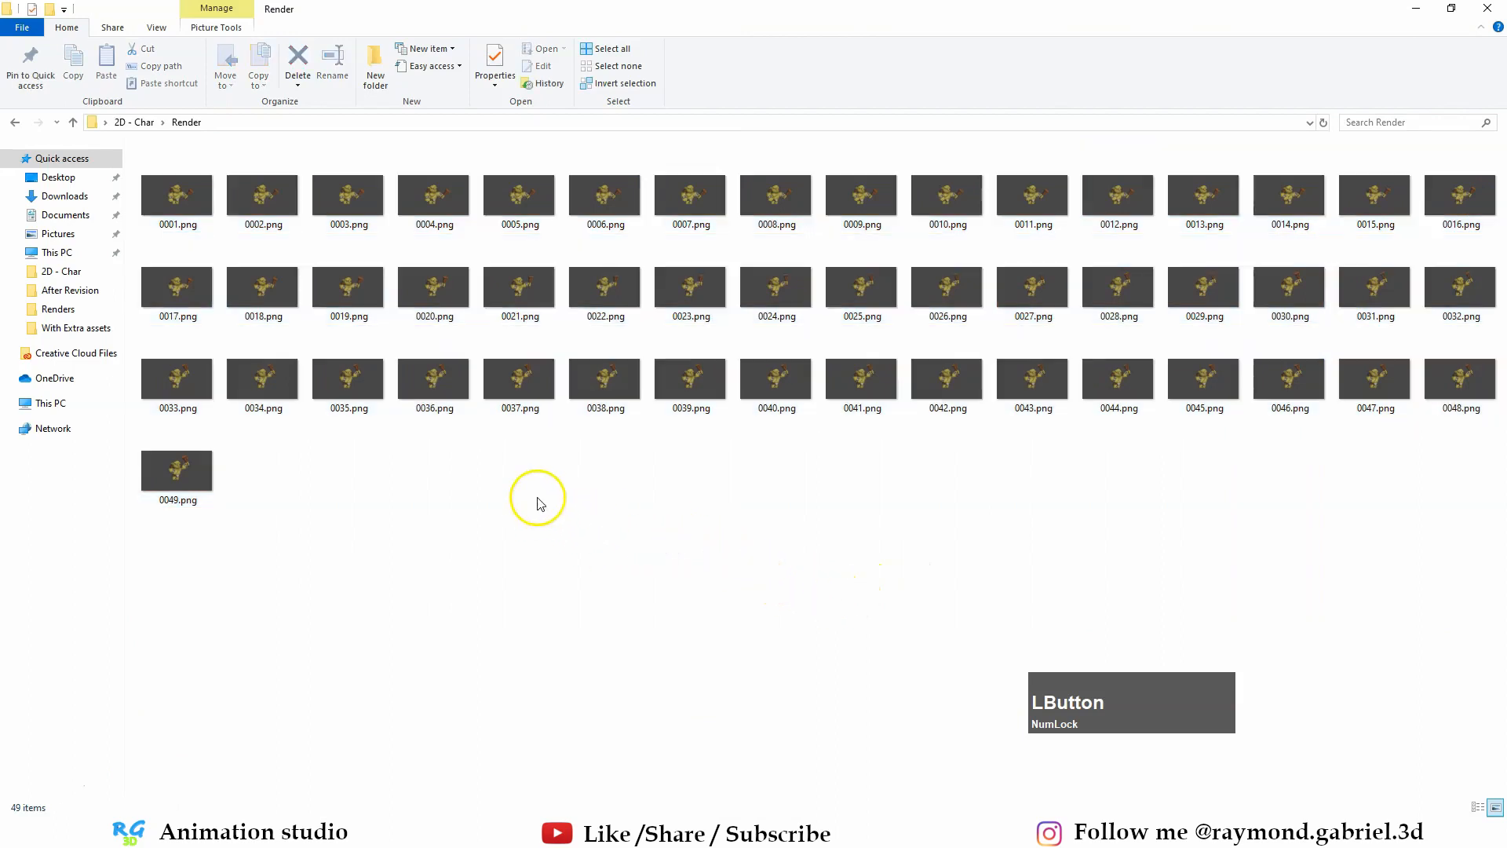